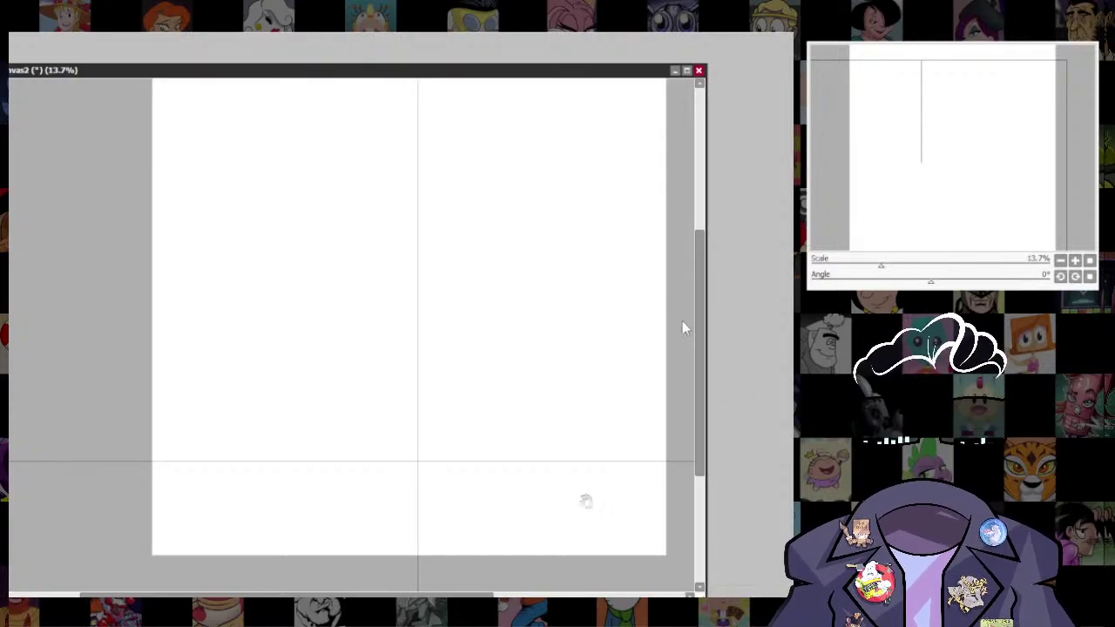
# - Draw a wide rectangle across the lower part of the canvas along the perspective guides
pyautogui.moveTo(585, 501); pyautogui.dragTo(593, 446)
pyautogui.moveTo(336, 425)
pyautogui.mouseDown()
pyautogui.moveTo(545, 425)
pyautogui.moveTo(336, 435)
pyautogui.moveTo(529, 447)
pyautogui.moveTo(331, 430)
pyautogui.moveTo(540, 448)
pyautogui.moveTo(336, 429)
pyautogui.mouseUp()
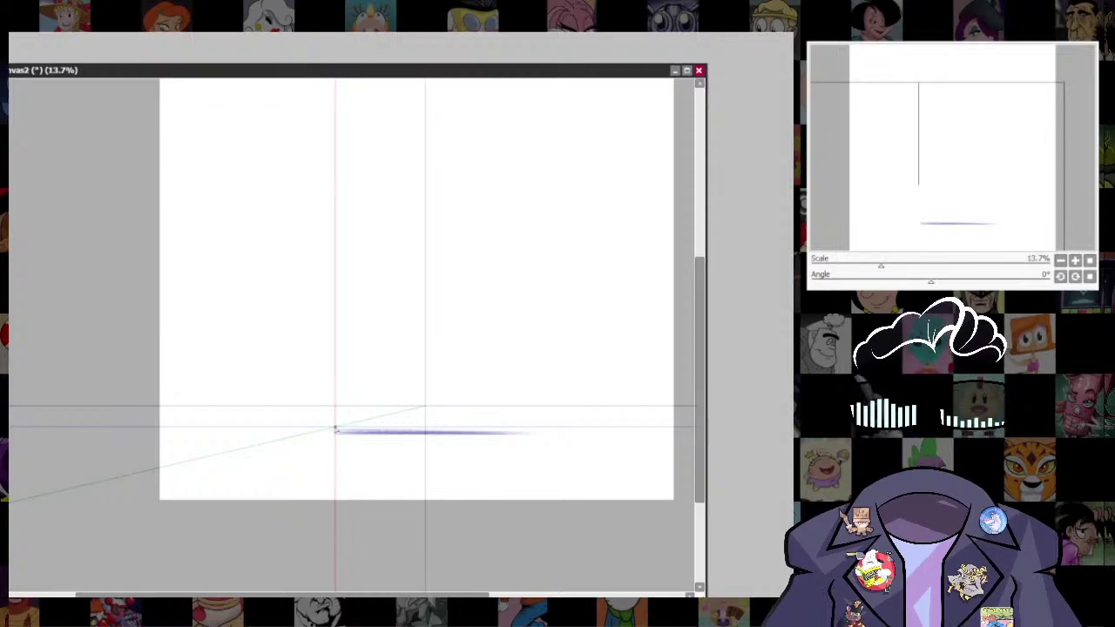
pyautogui.moveTo(333, 430); pyautogui.dragTo(332, 375)
pyautogui.moveTo(334, 373); pyautogui.dragTo(533, 428)
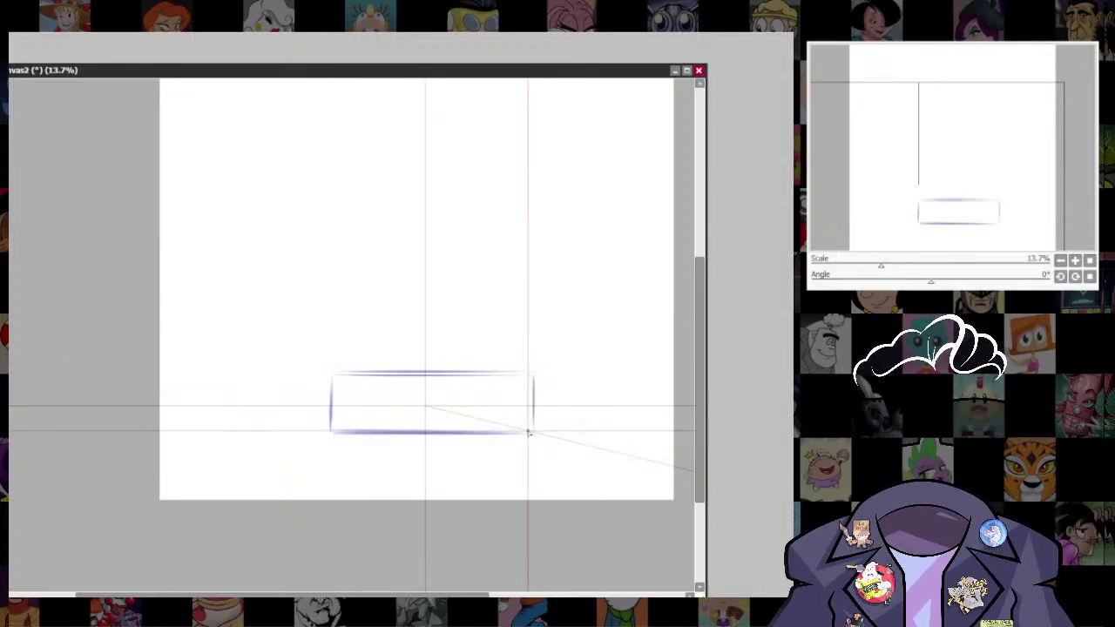
# - Move the two-point perspective ruler so its horizon and vertical axis cross at the centre mark inside the rectangle
pyautogui.moveTo(590, 397); pyautogui.dragTo(594, 469)
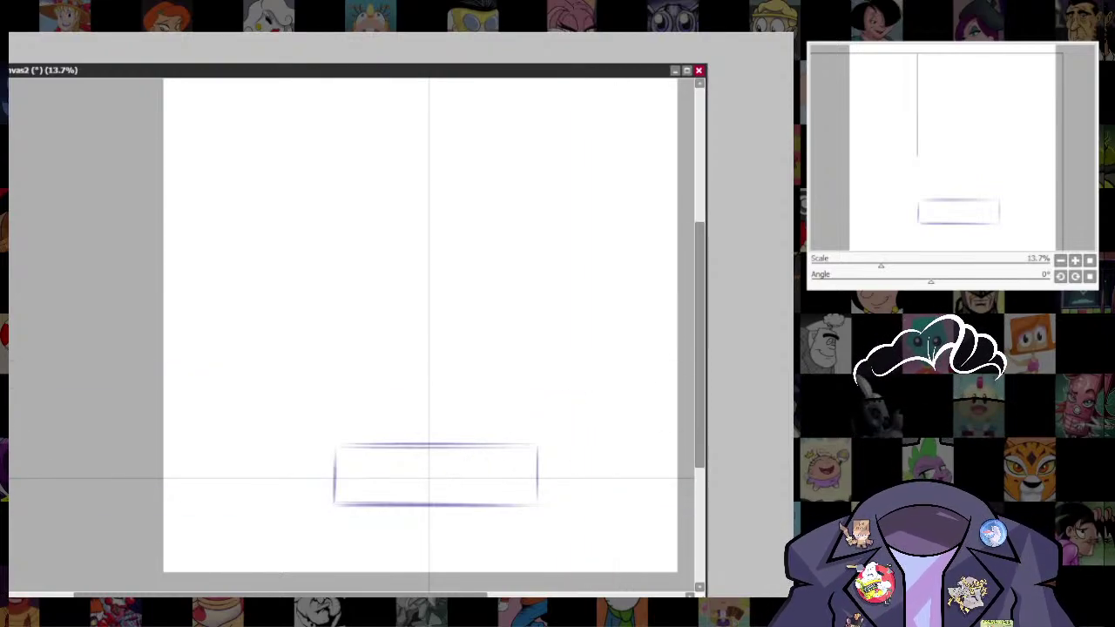
pyautogui.scroll(-4, 577, 360)
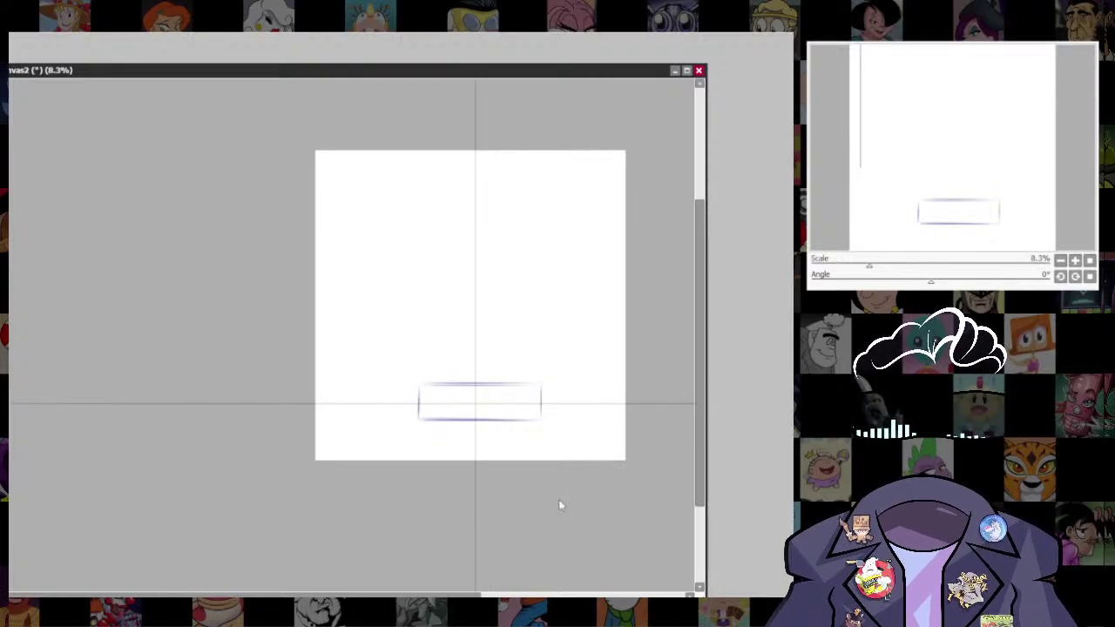
pyautogui.moveTo(624, 366); pyautogui.dragTo(574, 421)
pyautogui.scroll(2, 520, 395)
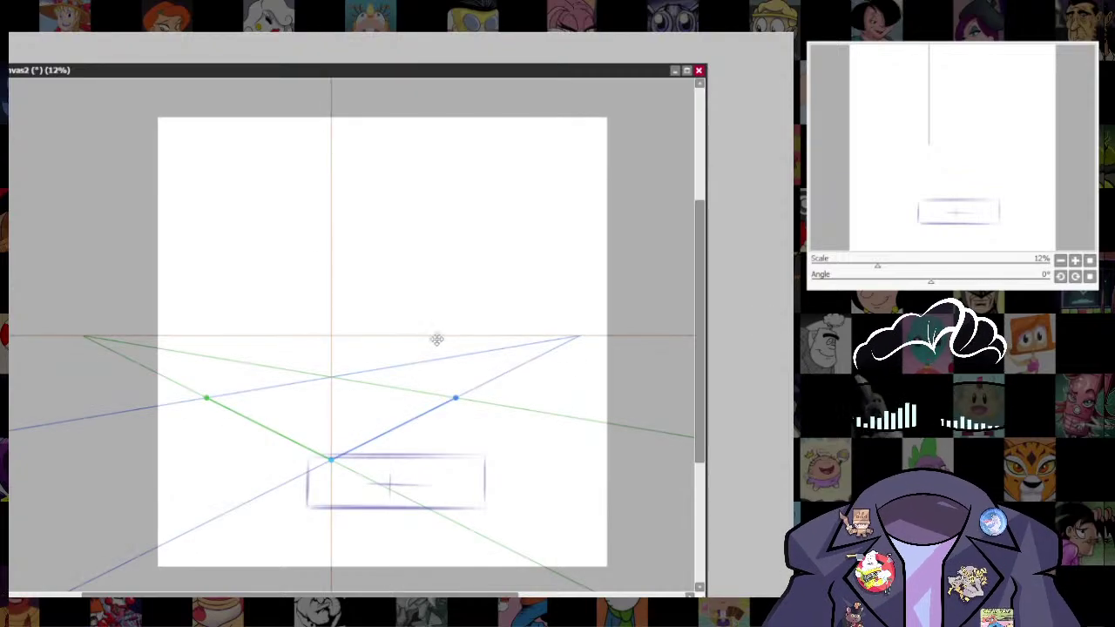
pyautogui.moveTo(436, 336); pyautogui.dragTo(483, 487)
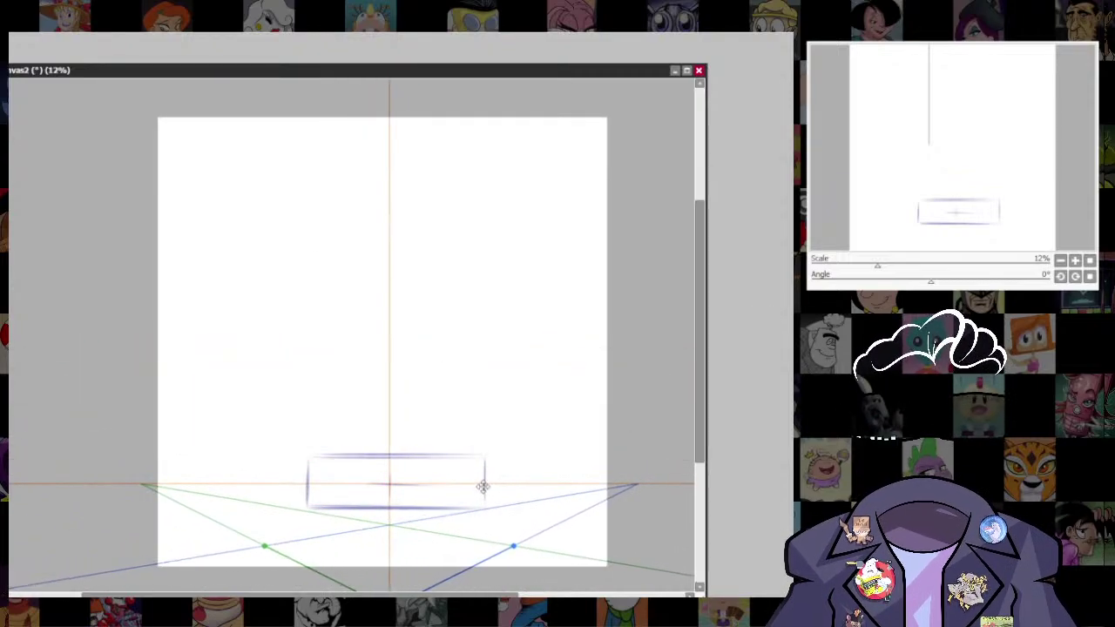
# - Reshape the perspective ruler into a tall wedge with its two lower handles on the rectangle's bottom corners and its apex on the vertical axis
pyautogui.moveTo(572, 509); pyautogui.dragTo(582, 354)
pyautogui.moveTo(527, 394); pyautogui.dragTo(351, 105)
pyautogui.moveTo(363, 287); pyautogui.dragTo(473, 510)
pyautogui.moveTo(400, 453); pyautogui.dragTo(397, 54)
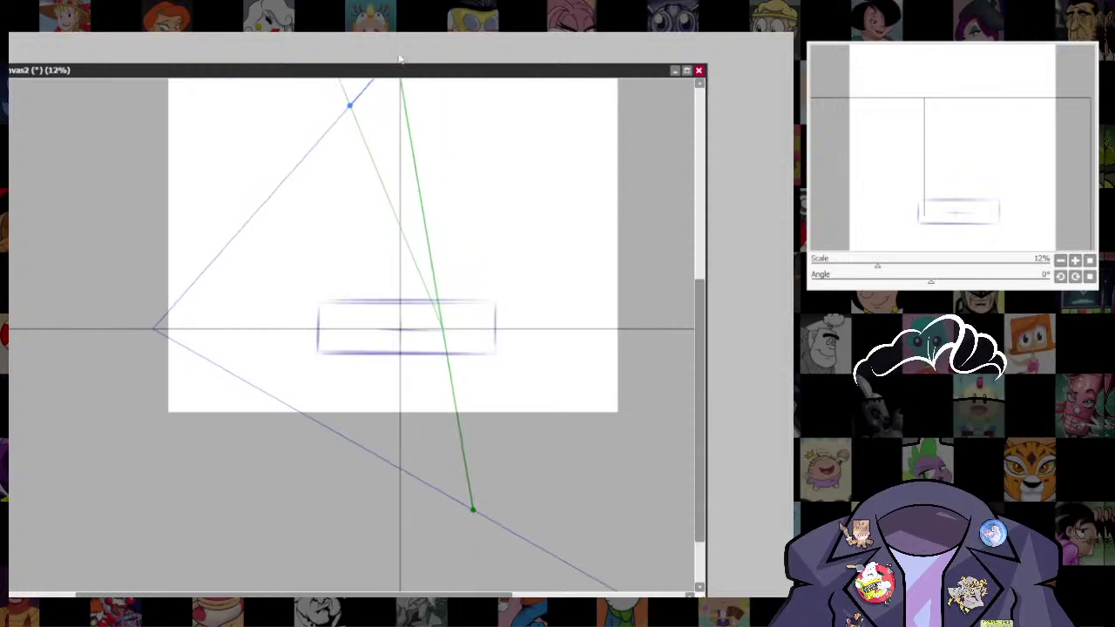
pyautogui.moveTo(447, 226); pyautogui.dragTo(463, 321)
pyautogui.moveTo(366, 200); pyautogui.dragTo(336, 450)
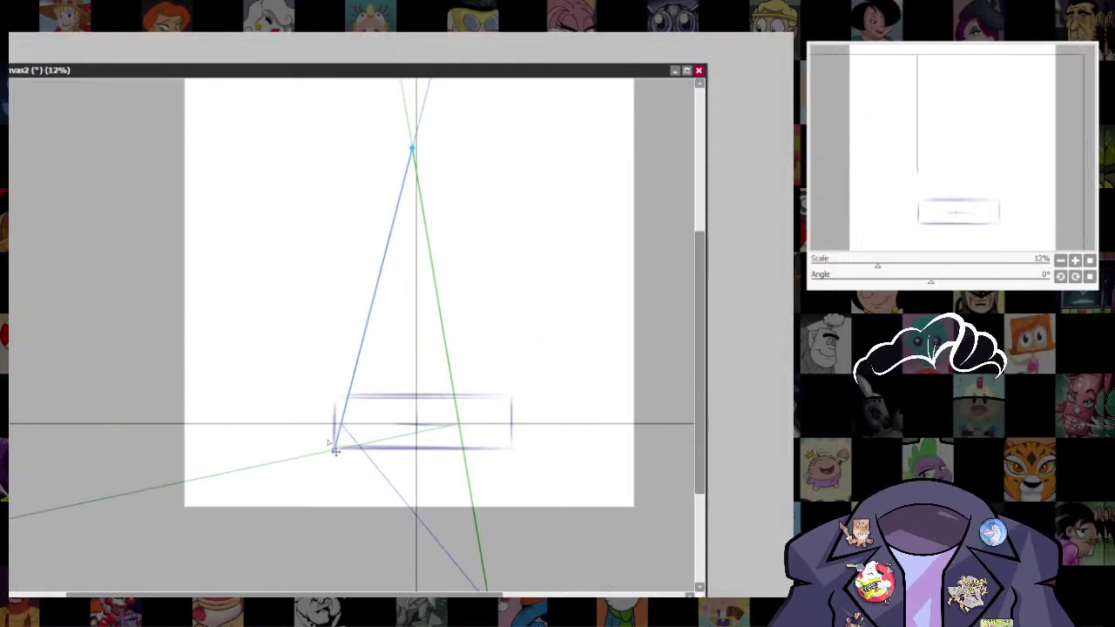
pyautogui.moveTo(524, 475); pyautogui.dragTo(513, 324)
pyautogui.moveTo(479, 453); pyautogui.dragTo(504, 301)
# - Raise the perspective ruler's apex along the vertical axis to above the canvas's upper edge
pyautogui.scroll(5, 511, 318)
pyautogui.moveTo(430, 229); pyautogui.dragTo(435, 75)
pyautogui.scroll(-2, 514, 287)
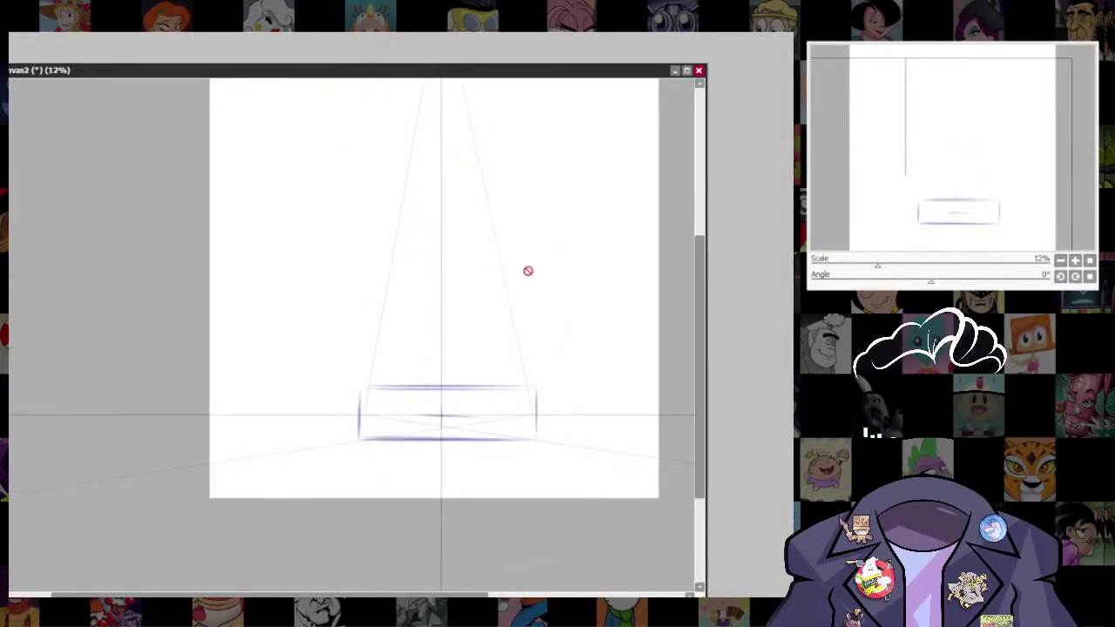
pyautogui.scroll(5, 518, 349)
pyautogui.moveTo(424, 216); pyautogui.dragTo(424, 82)
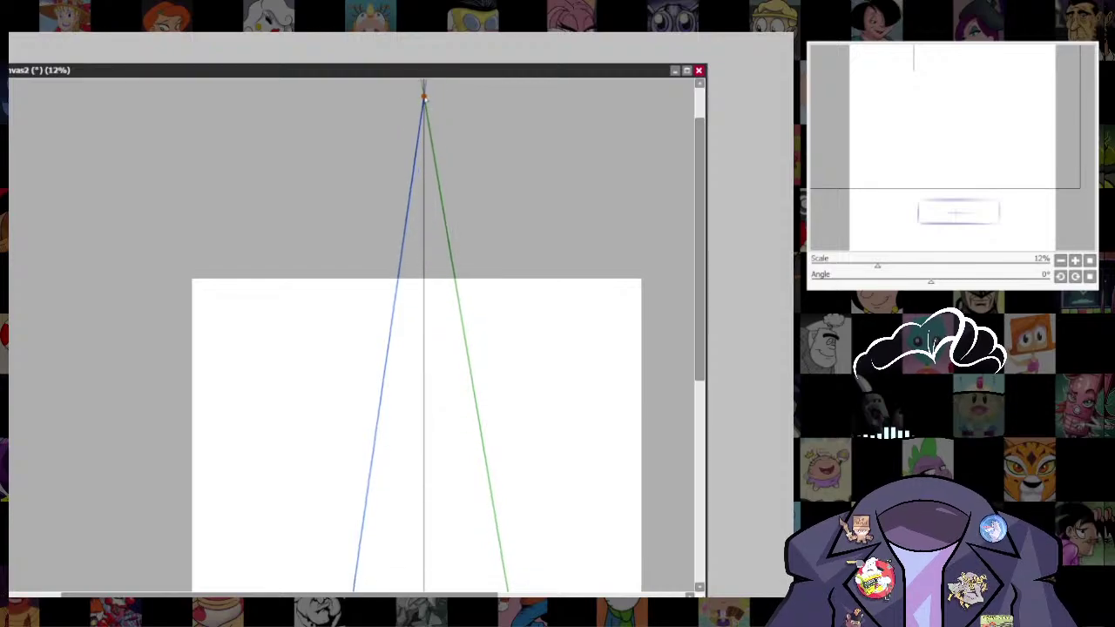
pyautogui.scroll(-5, 540, 403)
pyautogui.moveTo(585, 239); pyautogui.dragTo(577, 239)
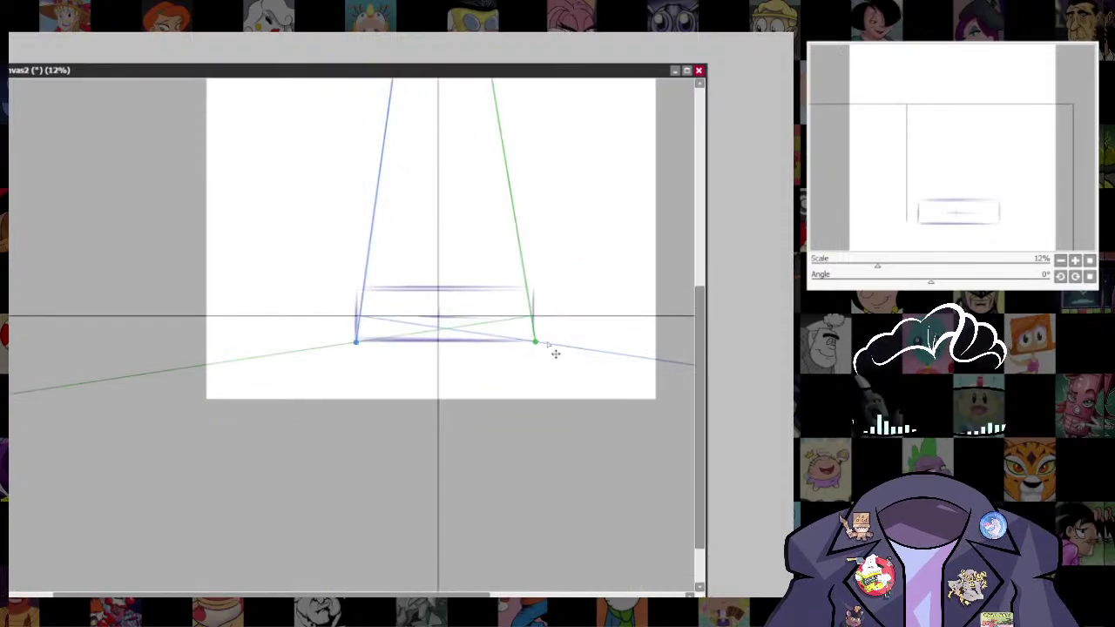
pyautogui.scroll(3, 524, 364)
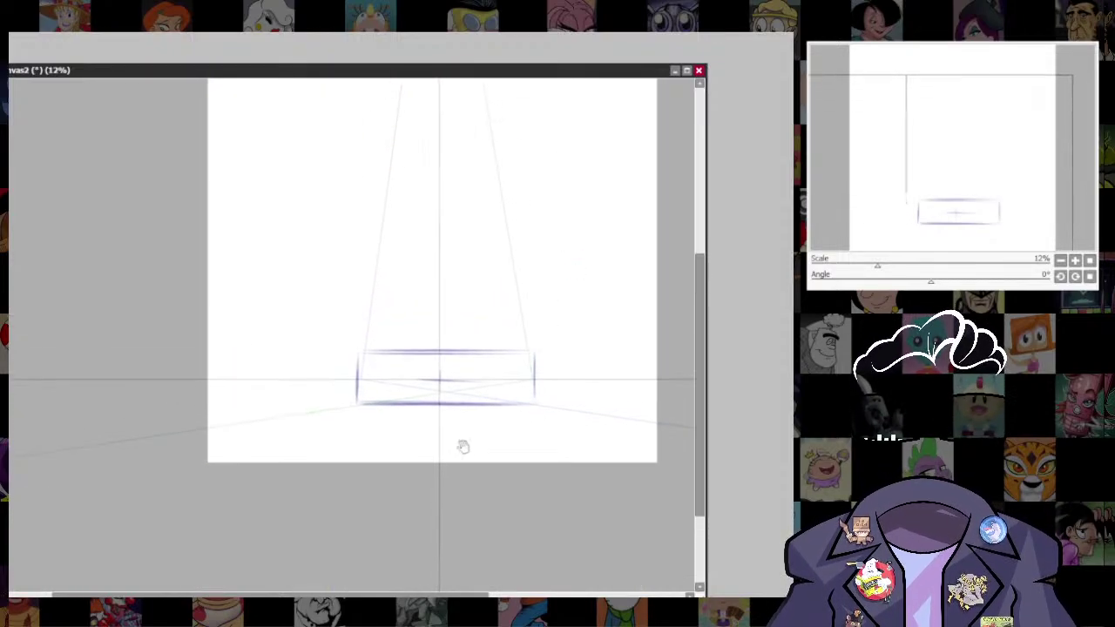
# - Fine-tune the ruler's two lower handles so they sit on the rectangle's bottom-left and bottom-right corners
pyautogui.moveTo(354, 409); pyautogui.dragTo(355, 409)
pyautogui.moveTo(540, 407); pyautogui.dragTo(541, 408)
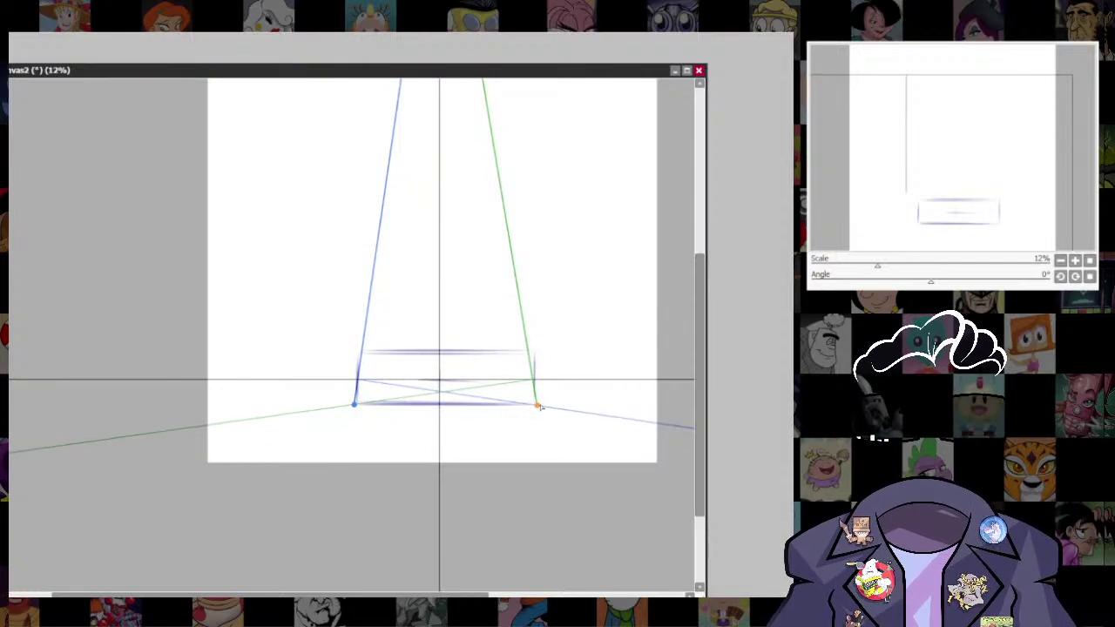
pyautogui.moveTo(359, 407); pyautogui.dragTo(359, 405)
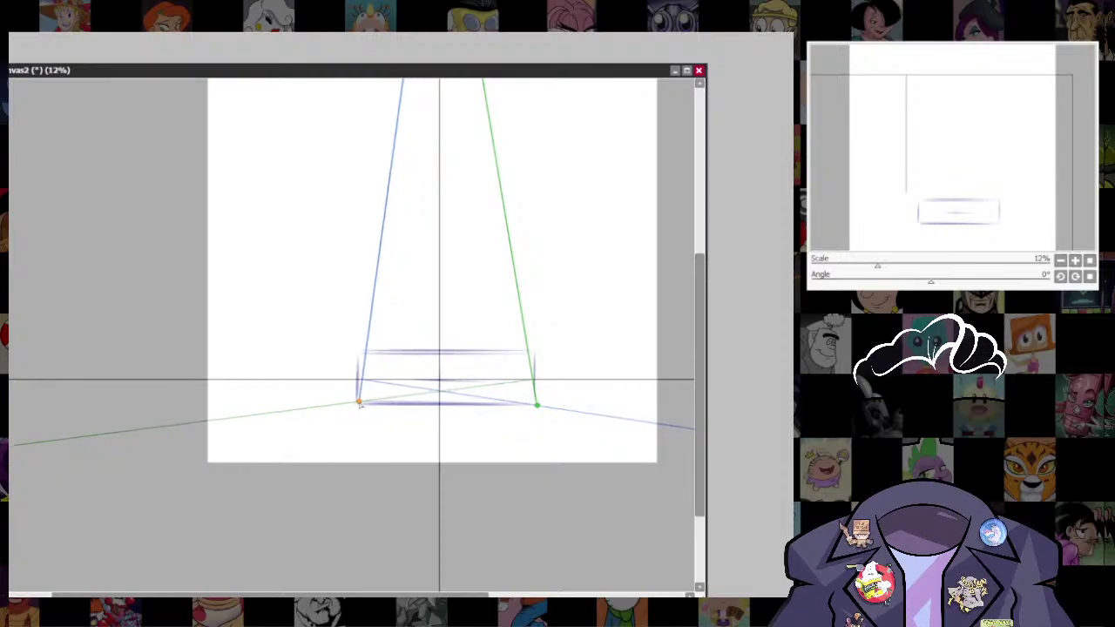
pyautogui.moveTo(540, 406); pyautogui.dragTo(488, 407)
pyautogui.moveTo(402, 410); pyautogui.dragTo(359, 401)
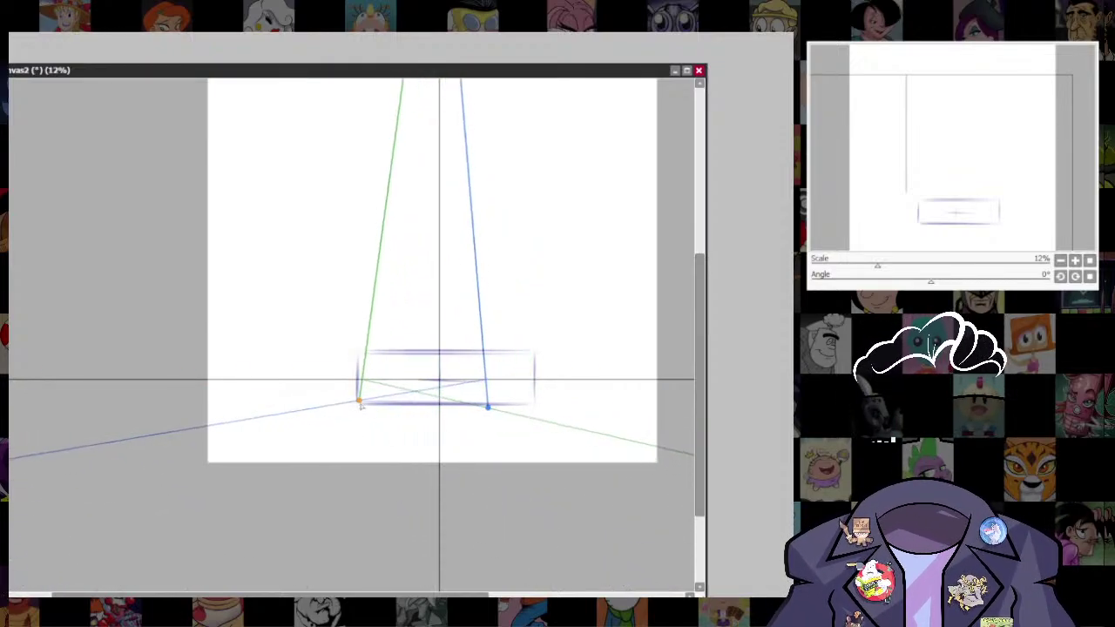
pyautogui.moveTo(487, 407); pyautogui.dragTo(536, 405)
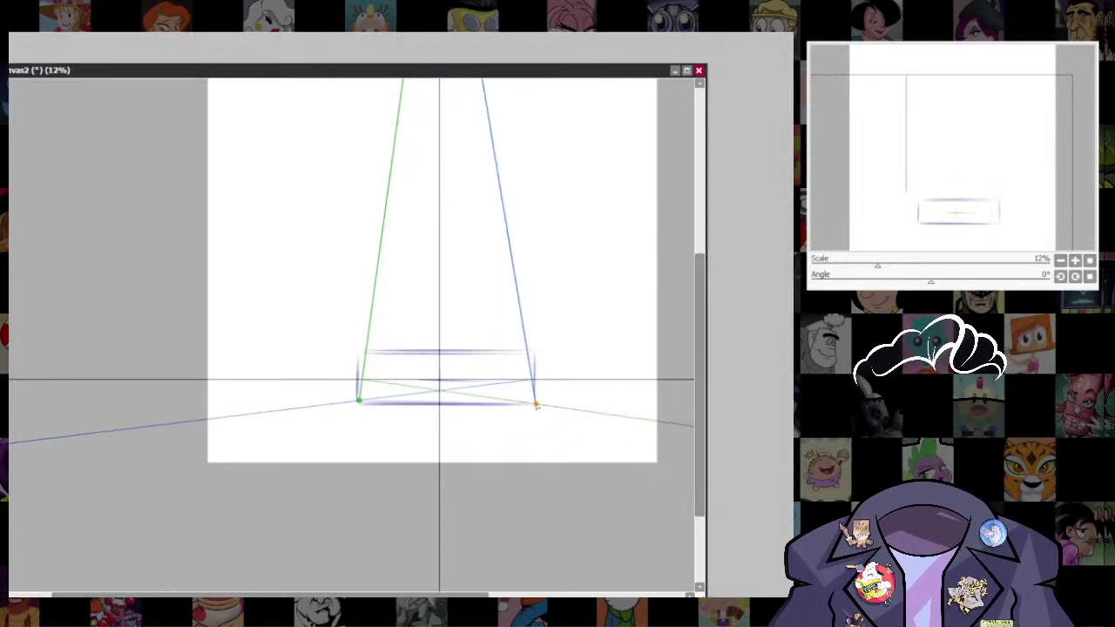
pyautogui.moveTo(359, 402); pyautogui.dragTo(358, 400)
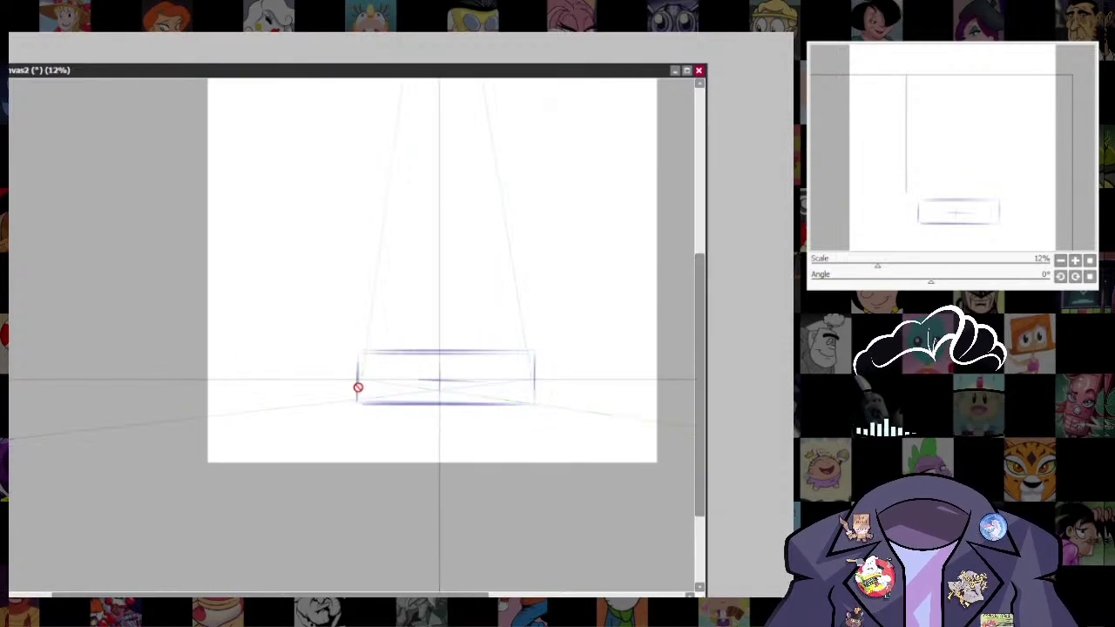
# - Rearrange the ruler's handles to the rectangle's top-right and bottom-right corners, with the third handle on the vertical axis as apex
pyautogui.moveTo(581, 346); pyautogui.dragTo(583, 415)
pyautogui.press('ctrl')
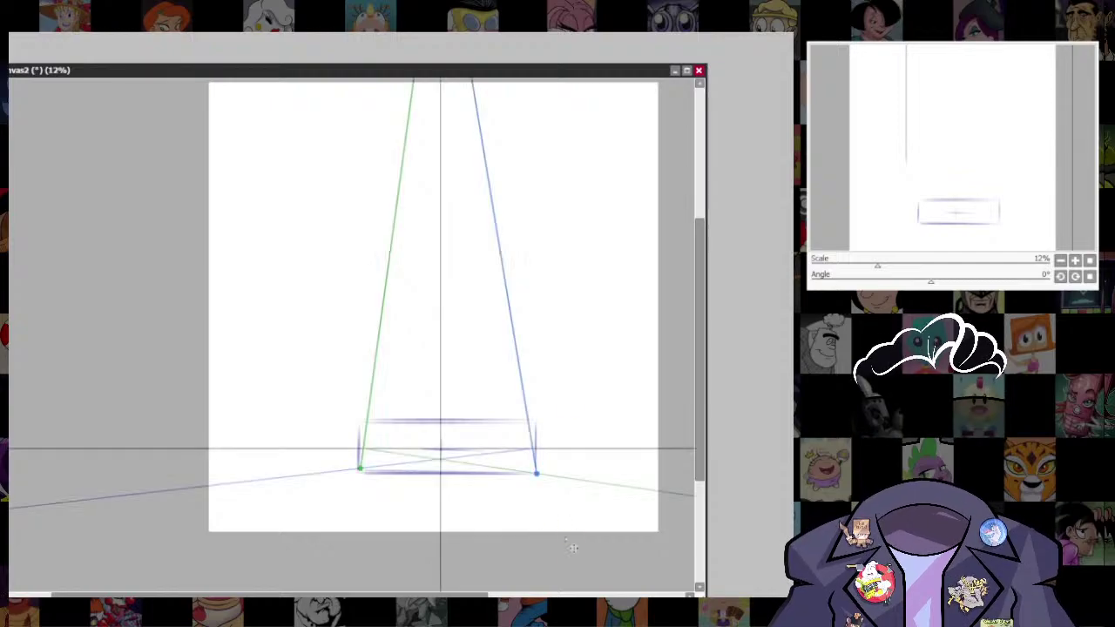
pyautogui.scroll(3, 535, 400)
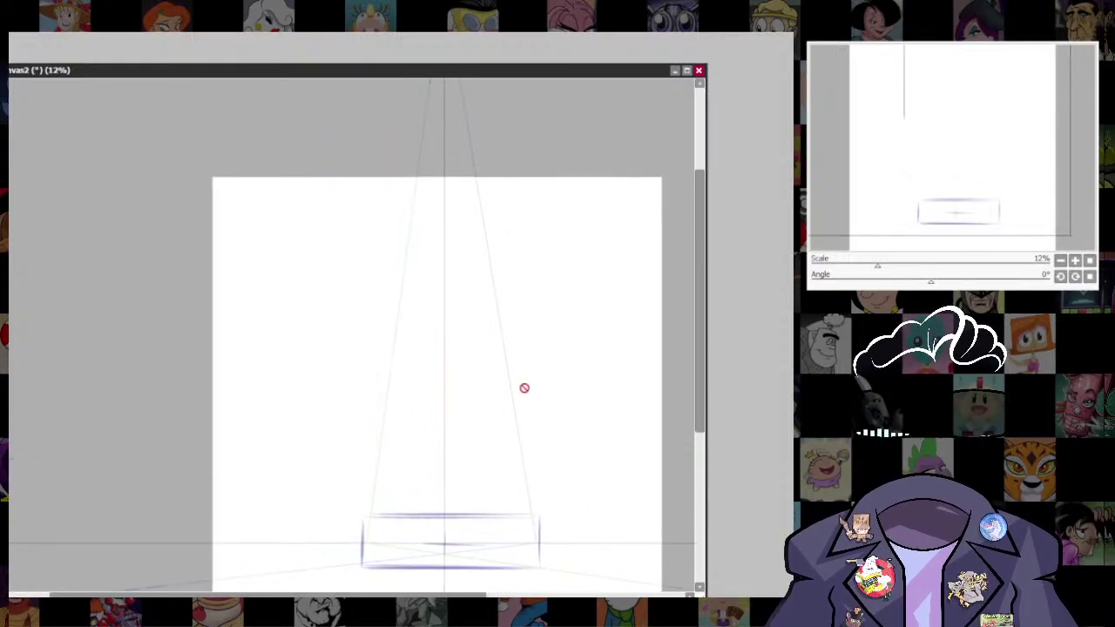
pyautogui.scroll(4, 487, 235)
pyautogui.press('ctrl')
pyautogui.moveTo(450, 125); pyautogui.dragTo(476, 478)
pyautogui.moveTo(530, 547); pyautogui.dragTo(483, 229)
pyautogui.moveTo(428, 160); pyautogui.dragTo(505, 411)
pyautogui.moveTo(325, 385); pyautogui.dragTo(406, 93)
pyautogui.moveTo(501, 390); pyautogui.dragTo(499, 334)
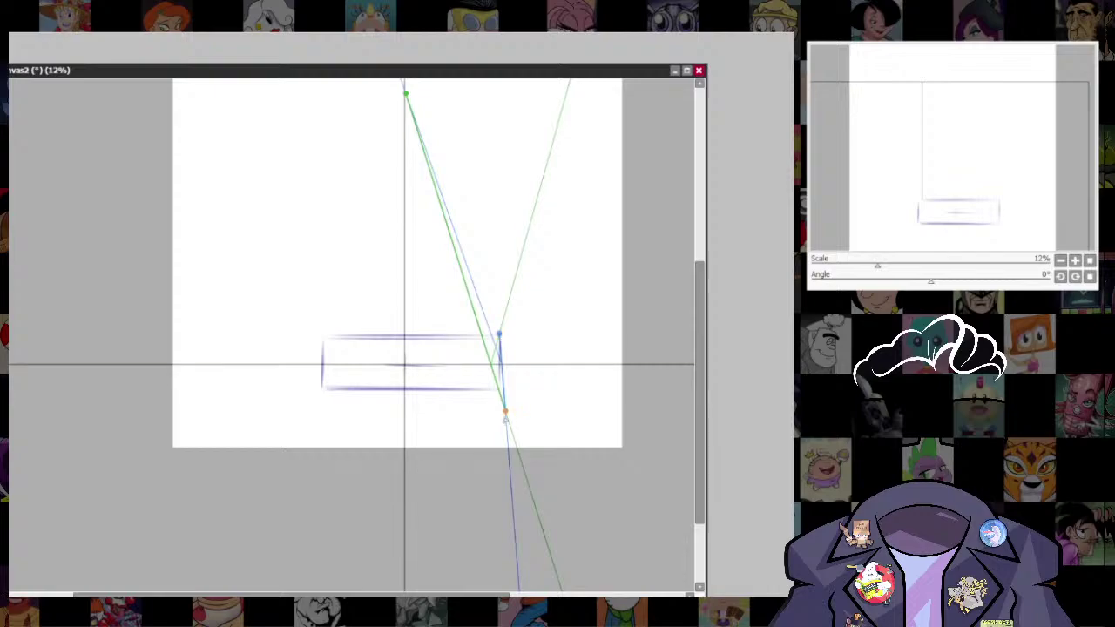
pyautogui.moveTo(505, 411); pyautogui.dragTo(501, 390)
pyautogui.moveTo(511, 308); pyautogui.dragTo(512, 453)
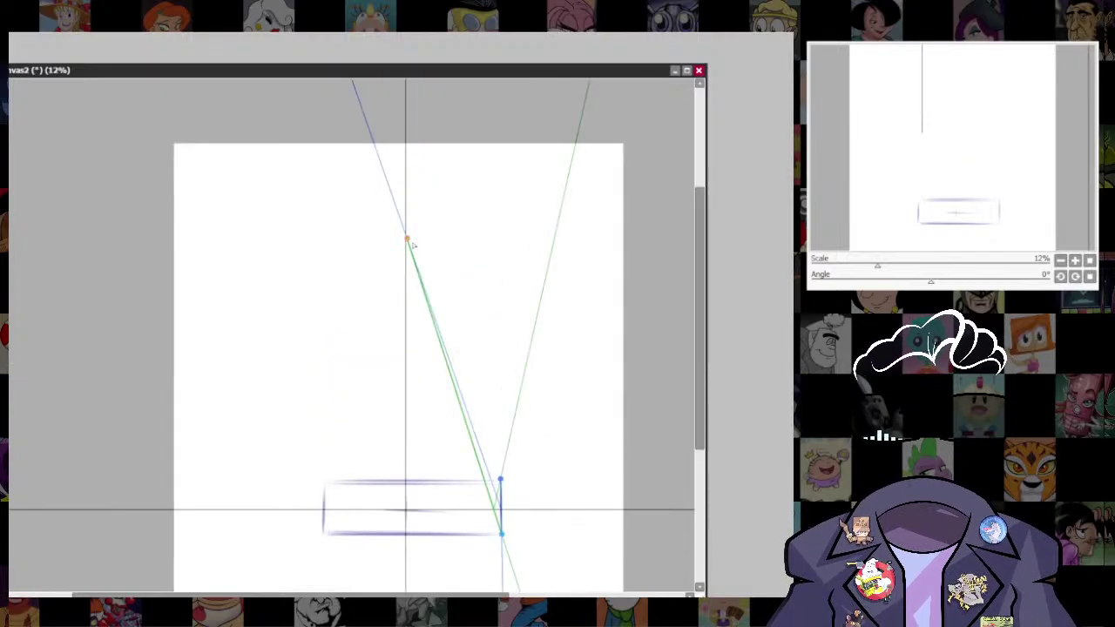
# - Align the ruler's lower handles with the rectangle's two upper corners and raise its apex above the canvas on the vertical axis
pyautogui.moveTo(407, 240); pyautogui.dragTo(407, 84)
pyautogui.scroll(-3, 514, 400)
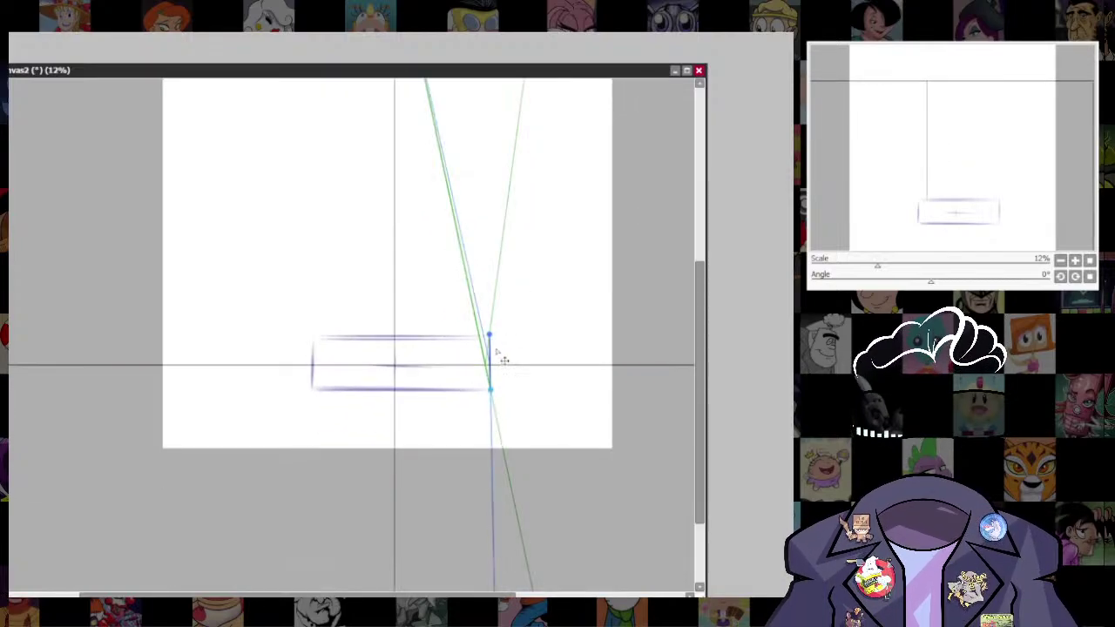
pyautogui.moveTo(492, 345); pyautogui.dragTo(317, 341)
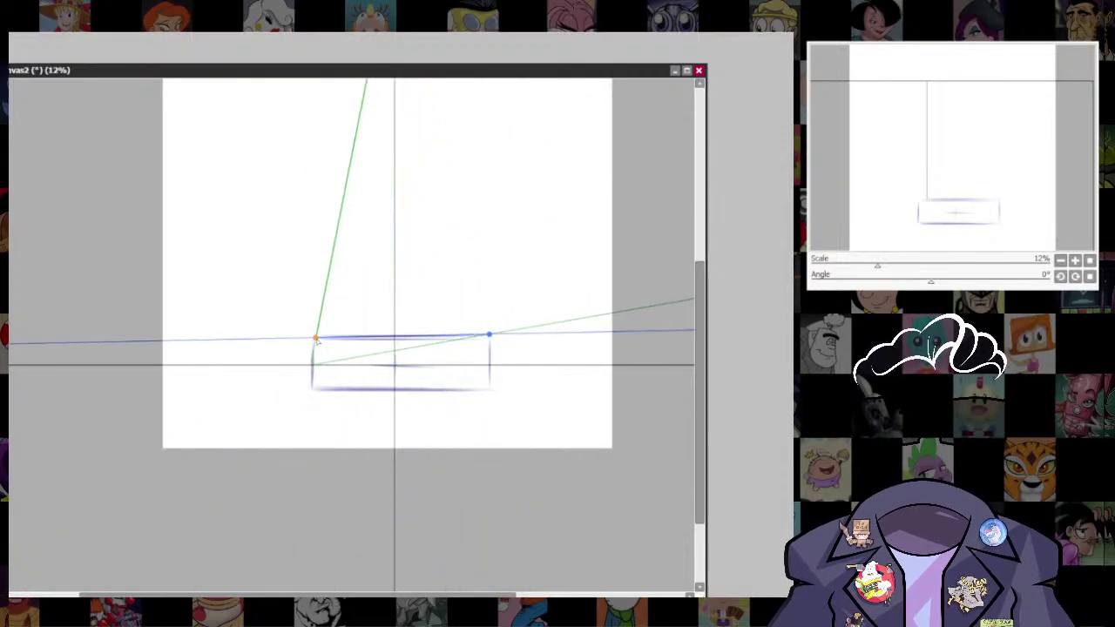
pyautogui.moveTo(489, 336); pyautogui.dragTo(490, 338)
pyautogui.scroll(5, 568, 423)
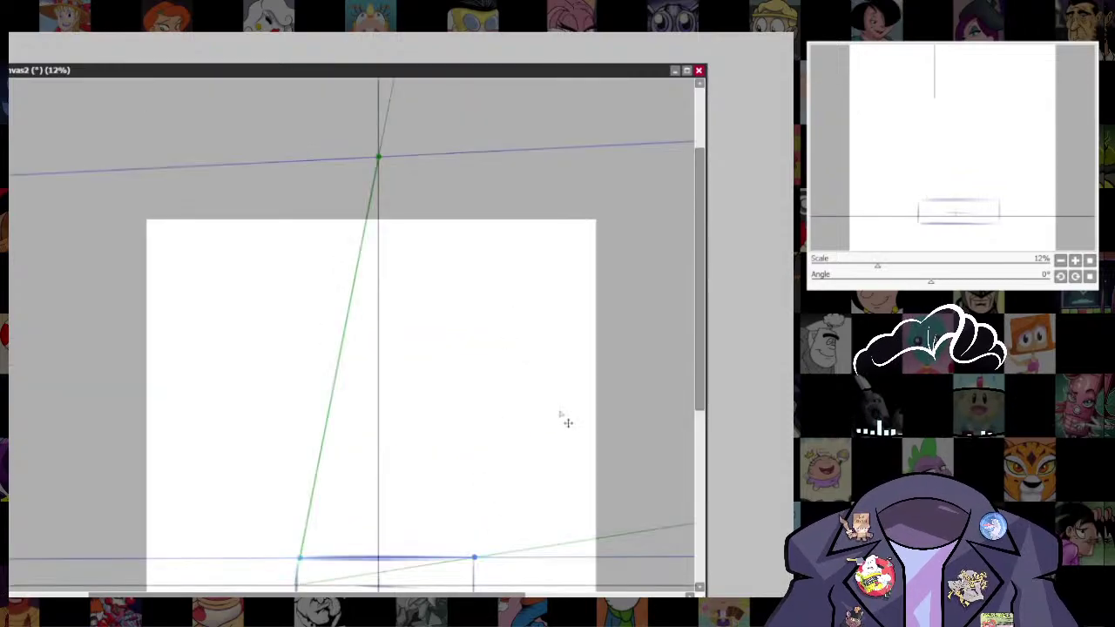
pyautogui.moveTo(379, 160); pyautogui.dragTo(377, 82)
pyautogui.scroll(-5, 525, 323)
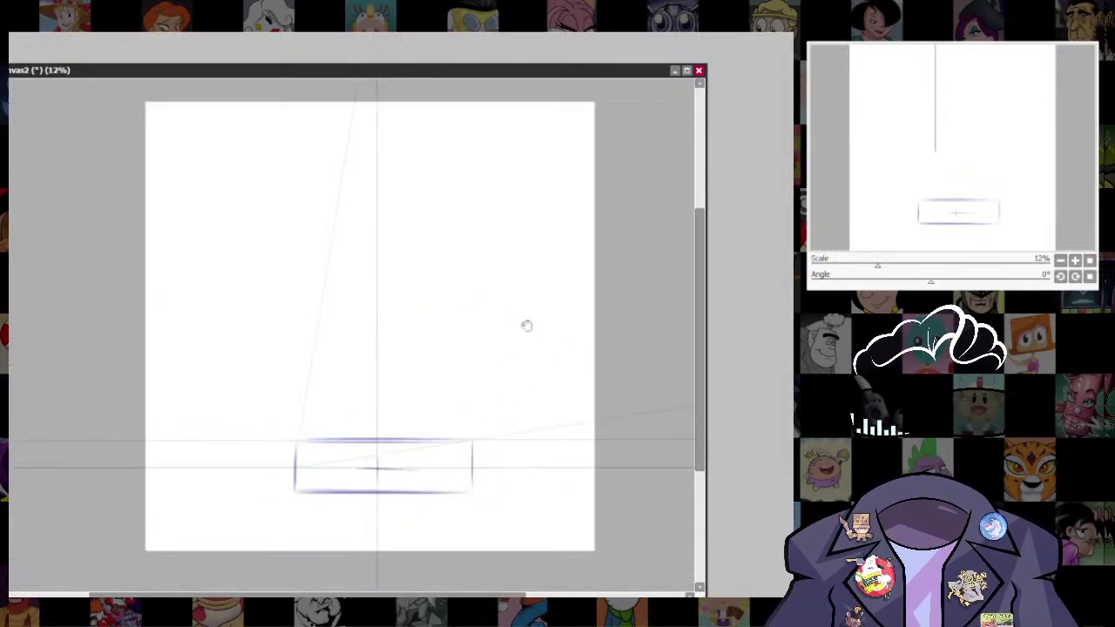
pyautogui.scroll(2, 622, 399)
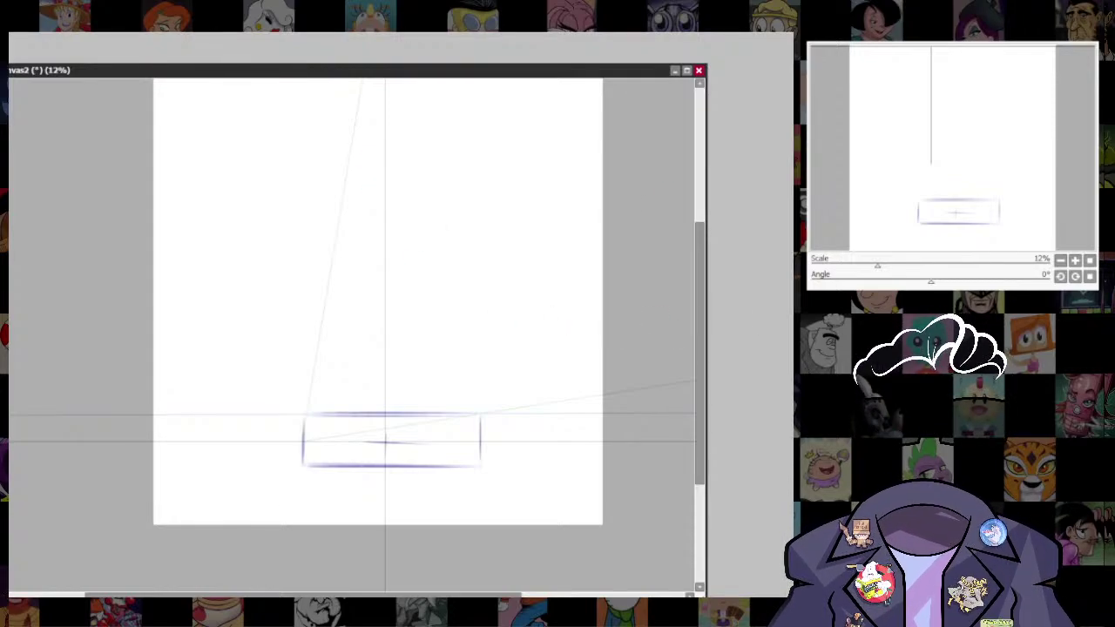
pyautogui.moveTo(344, 193); pyautogui.dragTo(416, 192)
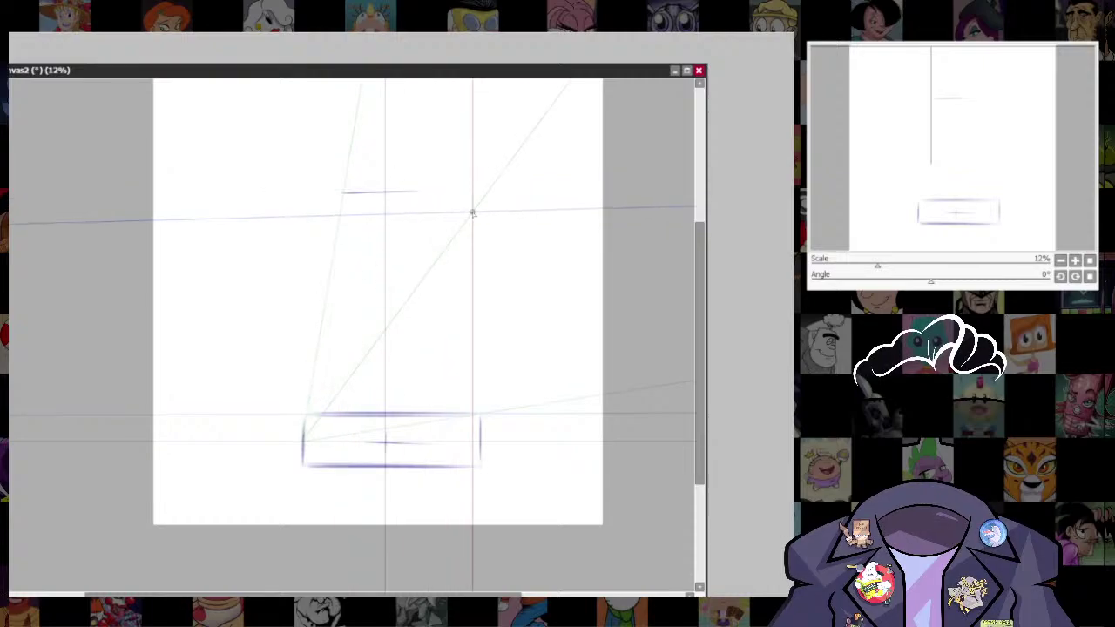
pyautogui.hotkey('ctrl', 'z')
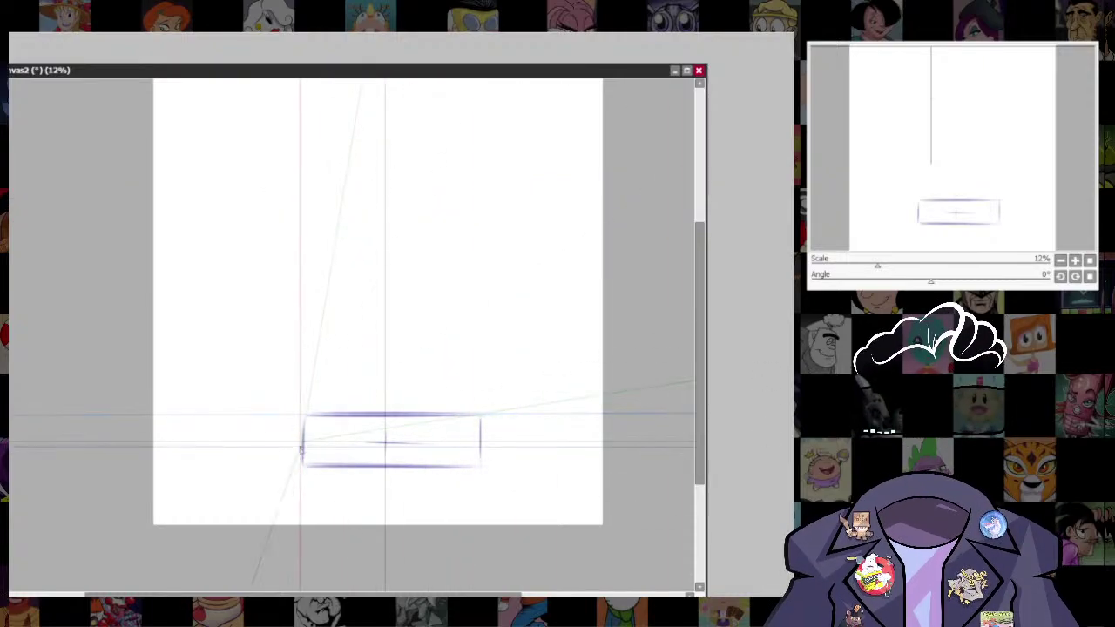
# - Draw a long converging line up from the rectangle's top-left corner and a short crossline near the canvas's upper edge along the ruler
pyautogui.scroll(2, 496, 511)
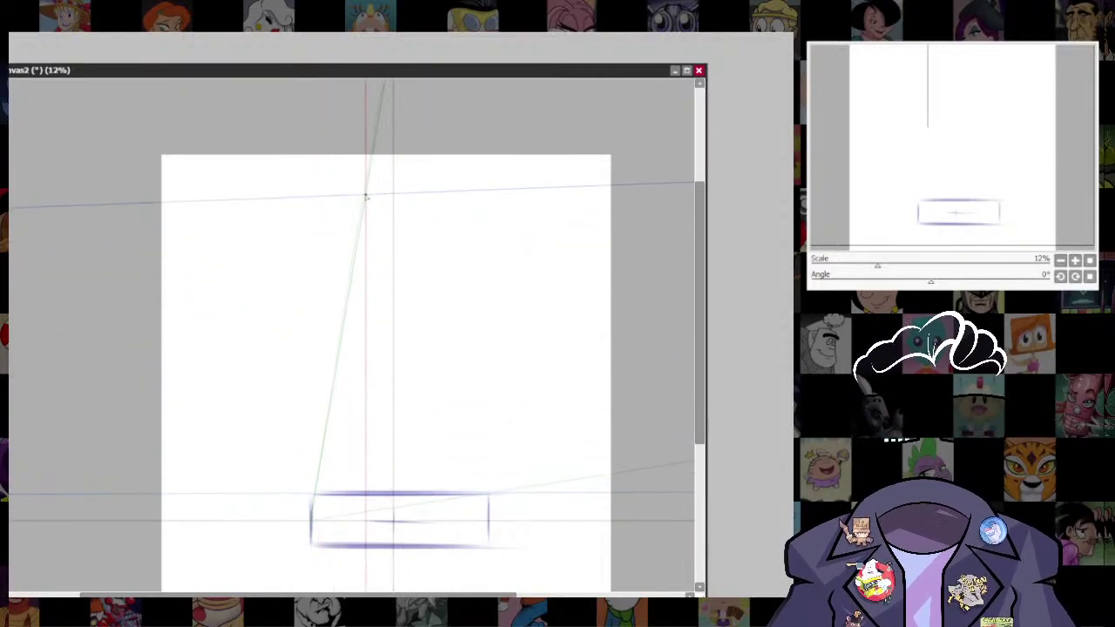
pyautogui.moveTo(314, 496)
pyautogui.mouseDown()
pyautogui.moveTo(367, 204)
pyautogui.moveTo(477, 208)
pyautogui.mouseUp()
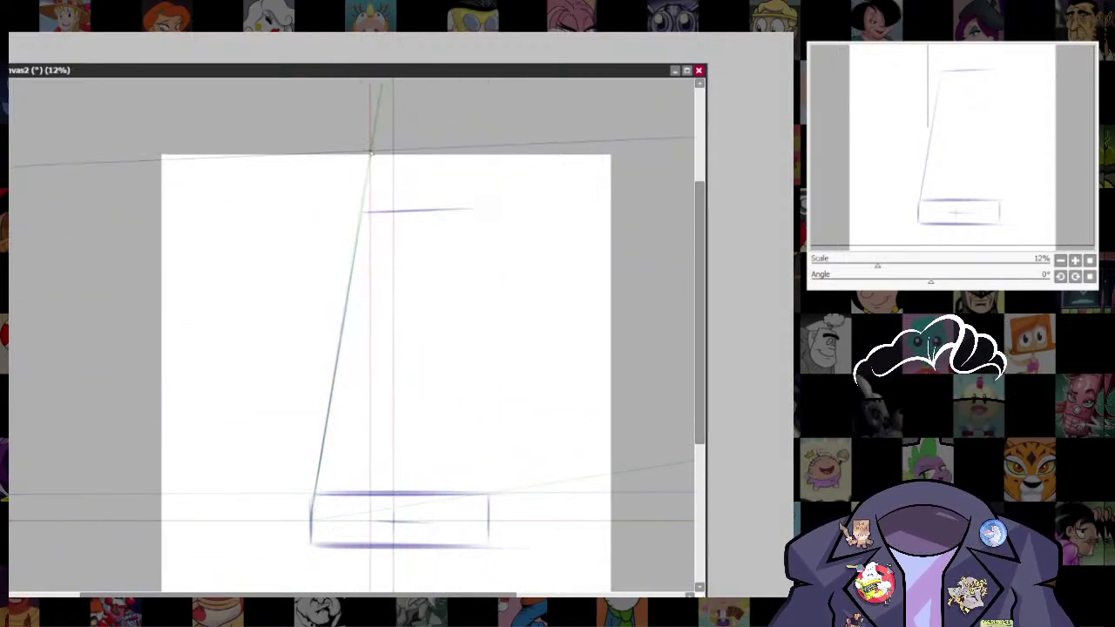
pyautogui.scroll(3, 423, 155)
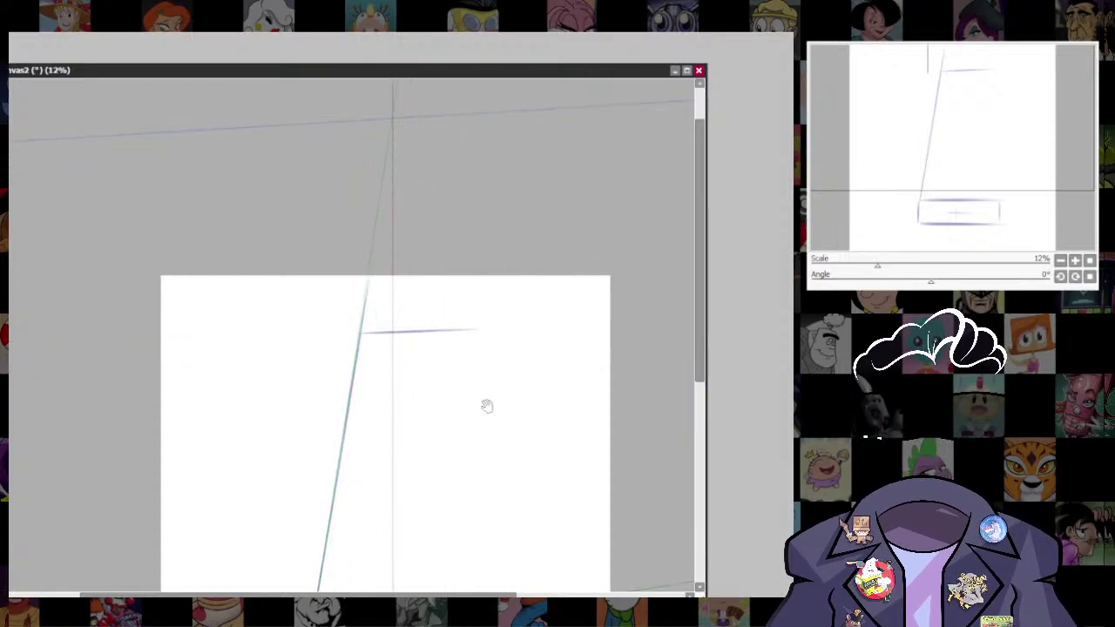
pyautogui.scroll(-4, 487, 405)
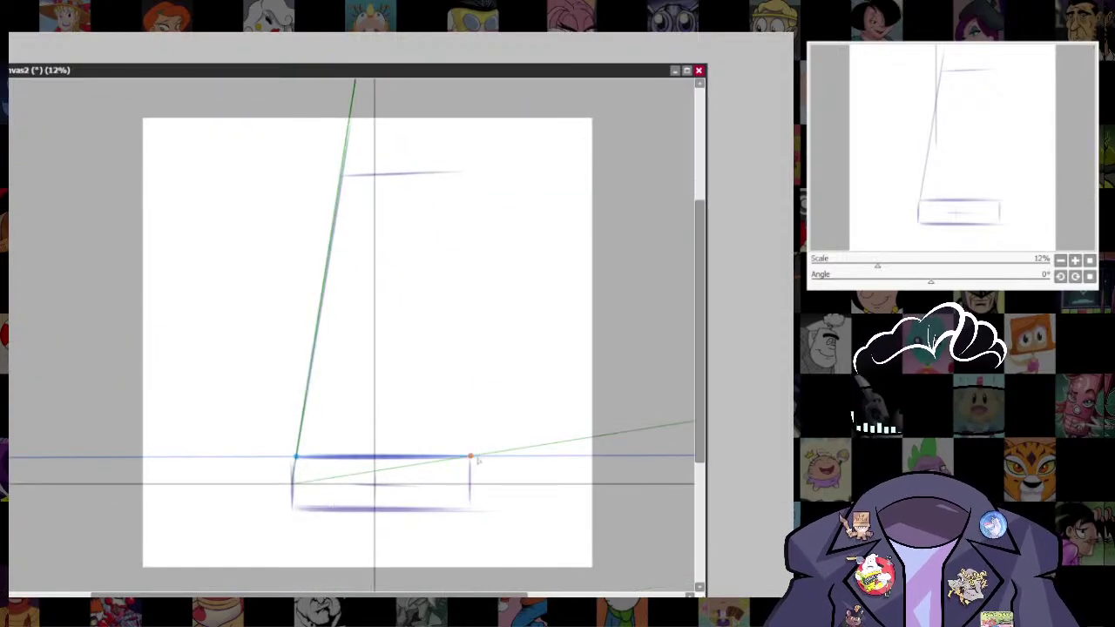
pyautogui.moveTo(470, 457); pyautogui.dragTo(471, 482)
pyautogui.hotkey('ctrl', 'z')
pyautogui.hotkey('ctrl', 'z')
pyautogui.hotkey('ctrl', 'z')
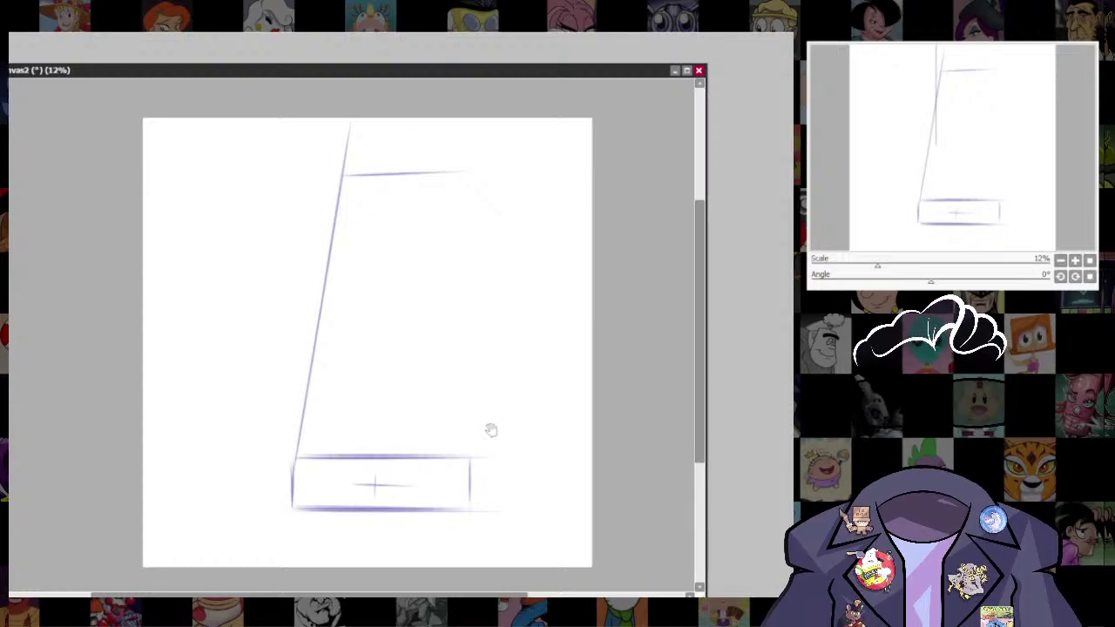
# - Centre the three-point perspective ruler on the cross mark inside the rectangle
pyautogui.moveTo(490, 429); pyautogui.dragTo(490, 449)
pyautogui.scroll(-2, 525, 419)
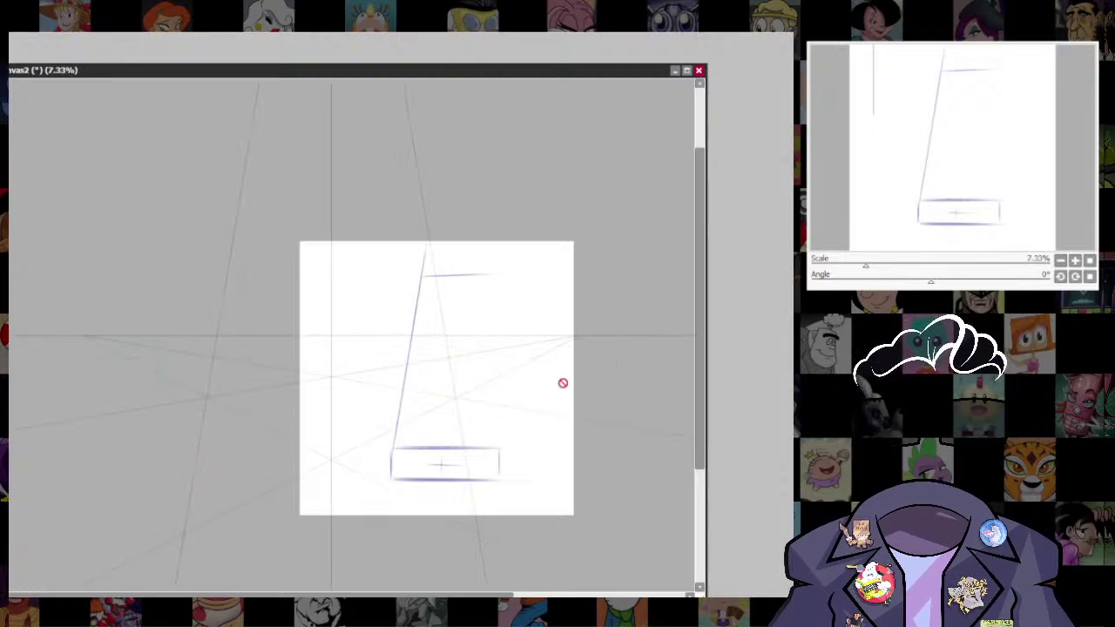
pyautogui.moveTo(375, 336)
pyautogui.mouseDown()
pyautogui.moveTo(503, 465)
pyautogui.moveTo(486, 466)
pyautogui.mouseUp()
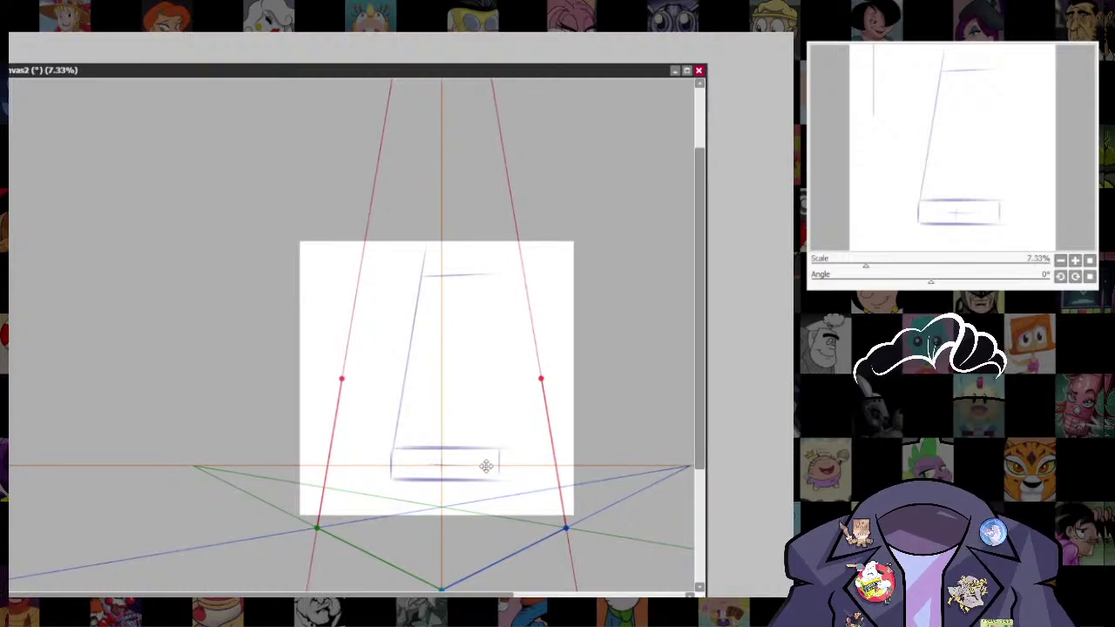
# - Narrow the perspective ruler's vertical guides and place its two side handles on the rectangle's bottom-left and bottom-right corners
pyautogui.moveTo(542, 379)
pyautogui.mouseDown()
pyautogui.moveTo(509, 410)
pyautogui.moveTo(529, 297)
pyautogui.mouseUp()
pyautogui.moveTo(565, 528)
pyautogui.mouseDown()
pyautogui.moveTo(520, 482)
pyautogui.moveTo(500, 485)
pyautogui.mouseUp()
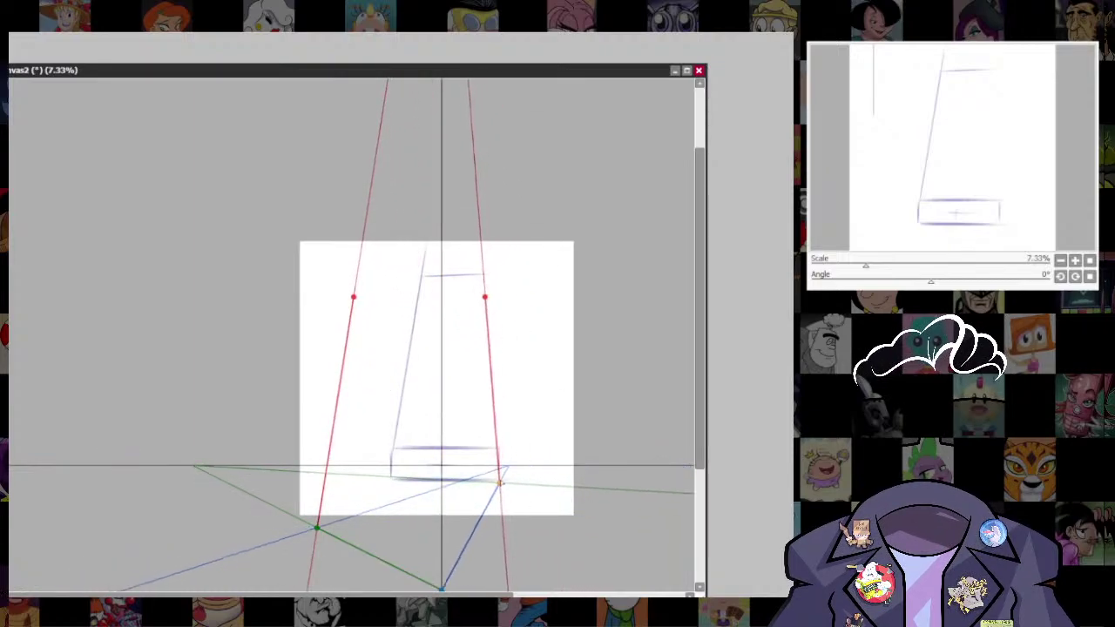
pyautogui.moveTo(318, 532); pyautogui.dragTo(389, 479)
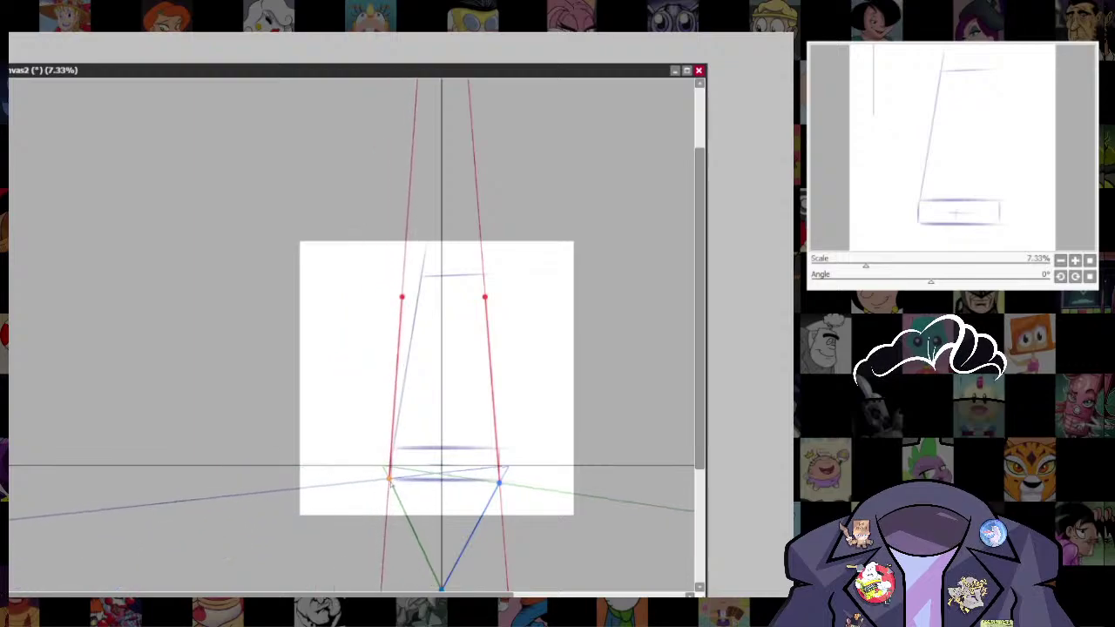
# - Fine-tune the tilt of the ruler's two converging vertical guides and nudge the ruler's centre within the rectangle
pyautogui.moveTo(486, 297); pyautogui.dragTo(484, 301)
pyautogui.moveTo(403, 301); pyautogui.dragTo(404, 301)
pyautogui.moveTo(482, 300); pyautogui.dragTo(483, 301)
pyautogui.moveTo(399, 300); pyautogui.dragTo(405, 303)
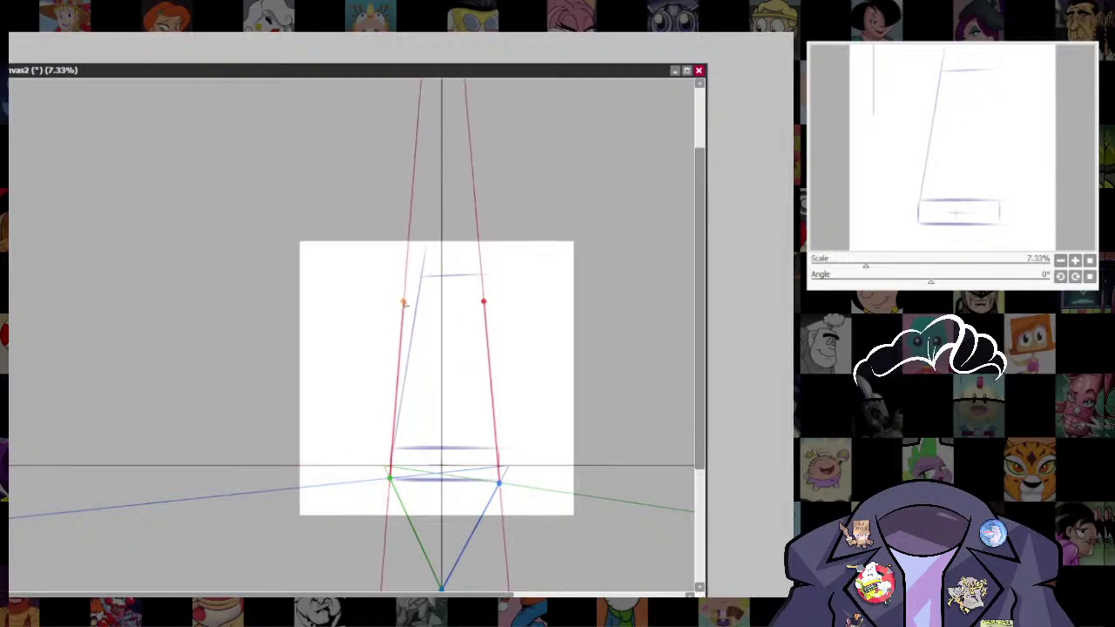
pyautogui.moveTo(461, 468); pyautogui.dragTo(462, 467)
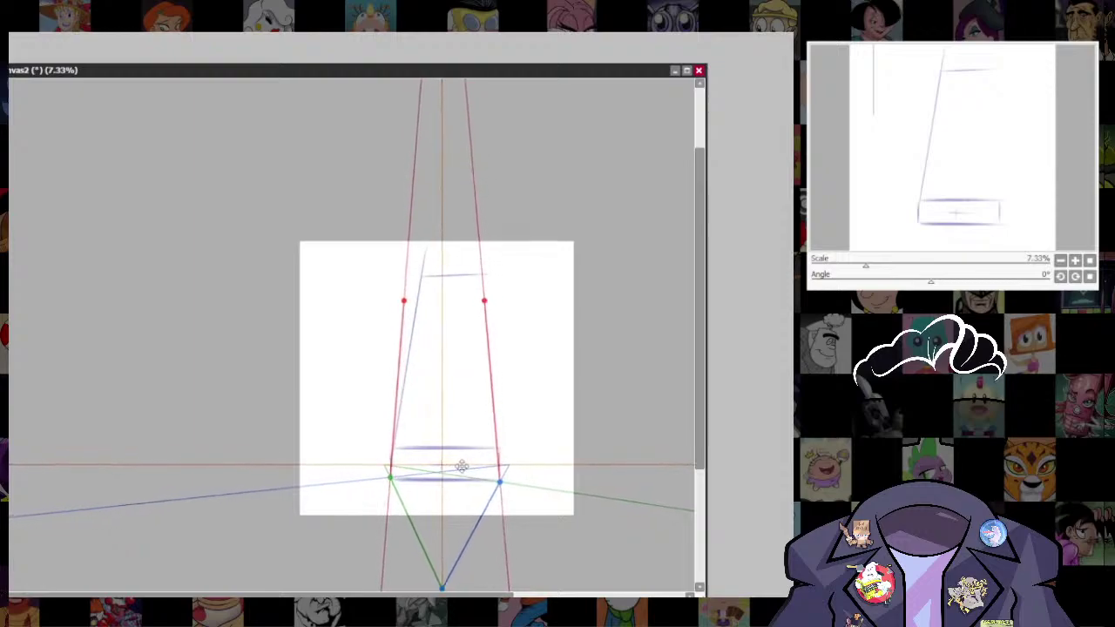
# - Raise the ruler's two side handles onto the horizon line, at the middle of the rectangle's left and right edges
pyautogui.moveTo(602, 510); pyautogui.dragTo(599, 412)
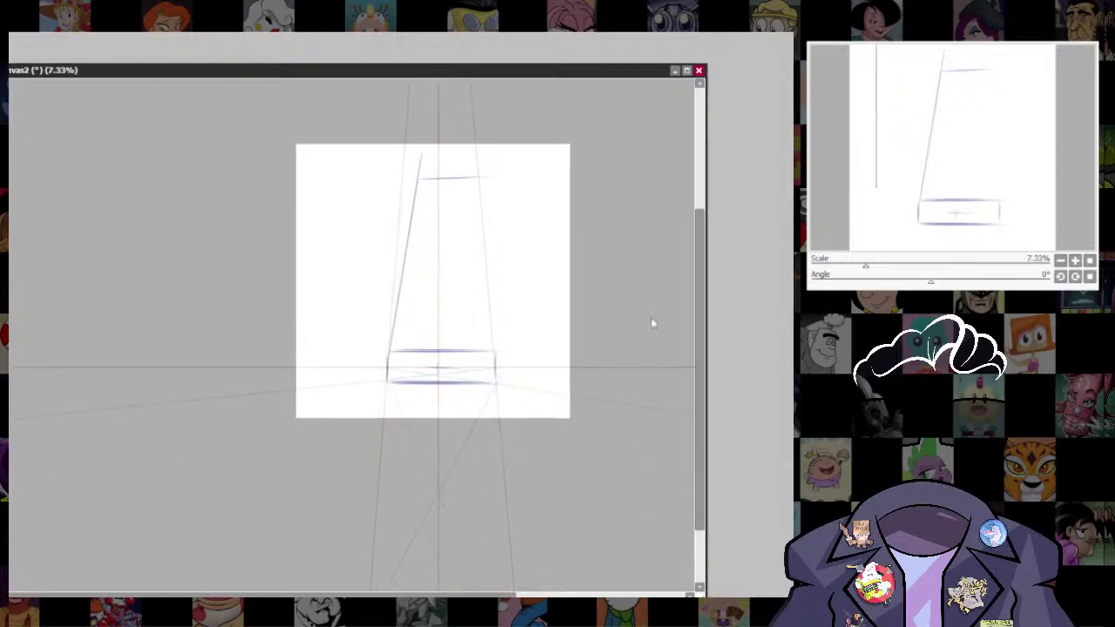
pyautogui.scroll(2, 652, 323)
pyautogui.moveTo(574, 327); pyautogui.dragTo(548, 383)
pyautogui.moveTo(496, 225); pyautogui.dragTo(489, 227)
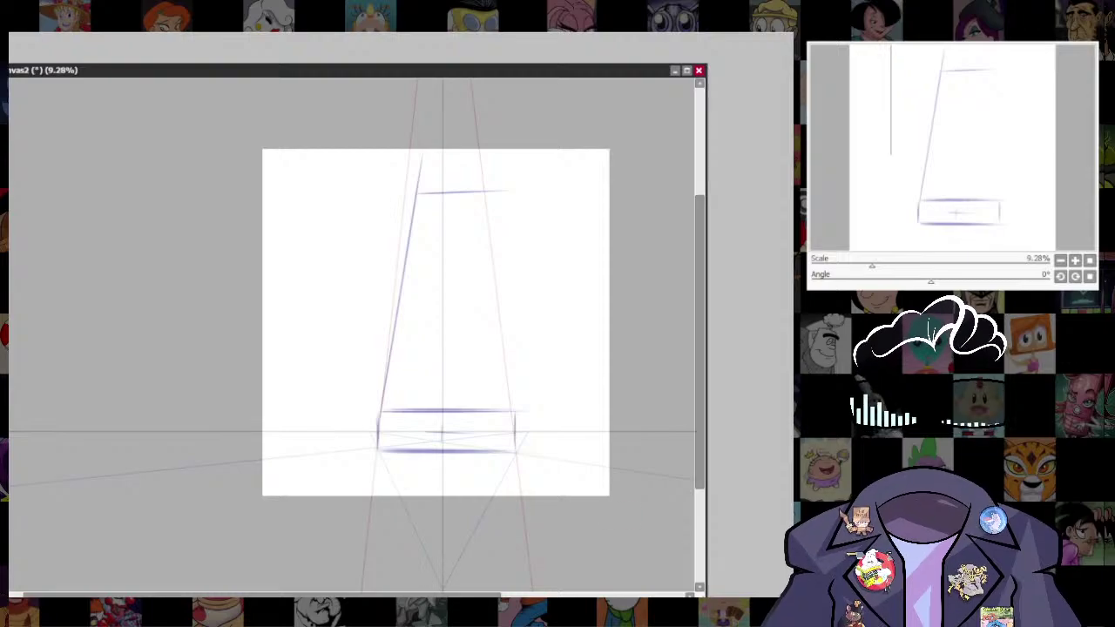
pyautogui.scroll(1, 527, 523)
pyautogui.click(574, 503)
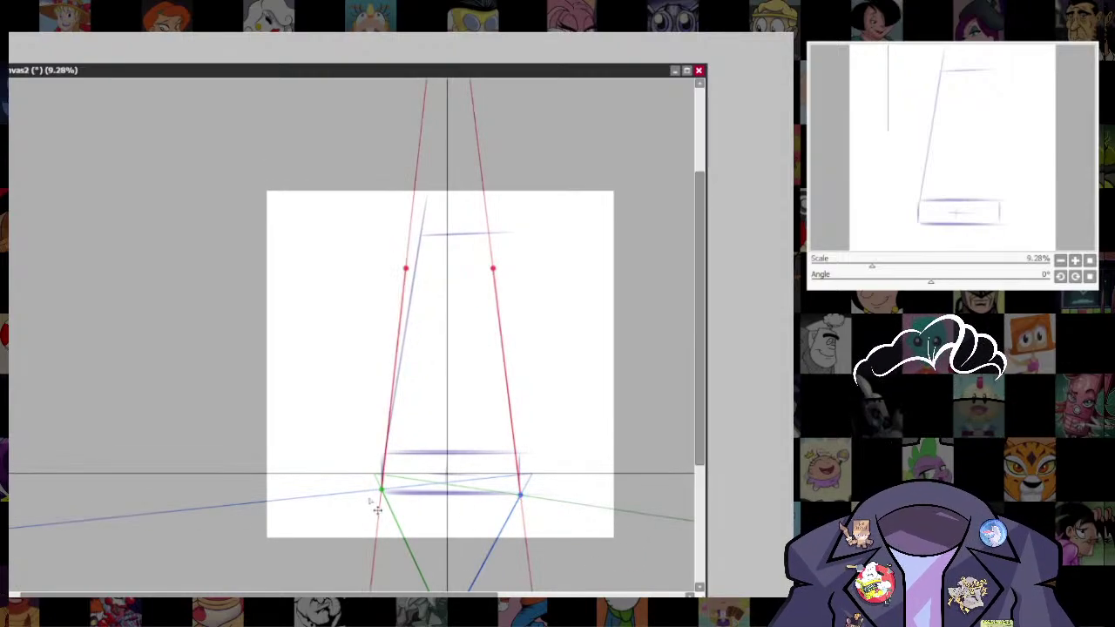
pyautogui.moveTo(381, 492)
pyautogui.mouseDown()
pyautogui.moveTo(198, 496)
pyautogui.moveTo(380, 493)
pyautogui.mouseUp()
pyautogui.moveTo(520, 496)
pyautogui.mouseDown()
pyautogui.moveTo(494, 495)
pyautogui.moveTo(518, 474)
pyautogui.mouseUp()
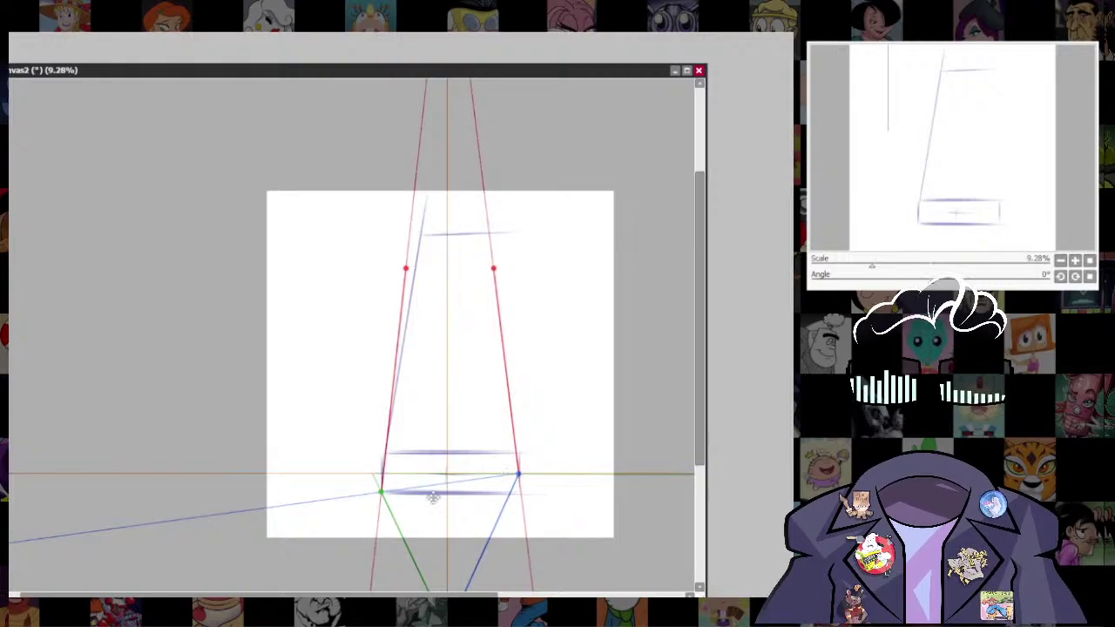
pyautogui.moveTo(381, 493); pyautogui.dragTo(383, 473)
pyautogui.scroll(-3, 569, 529)
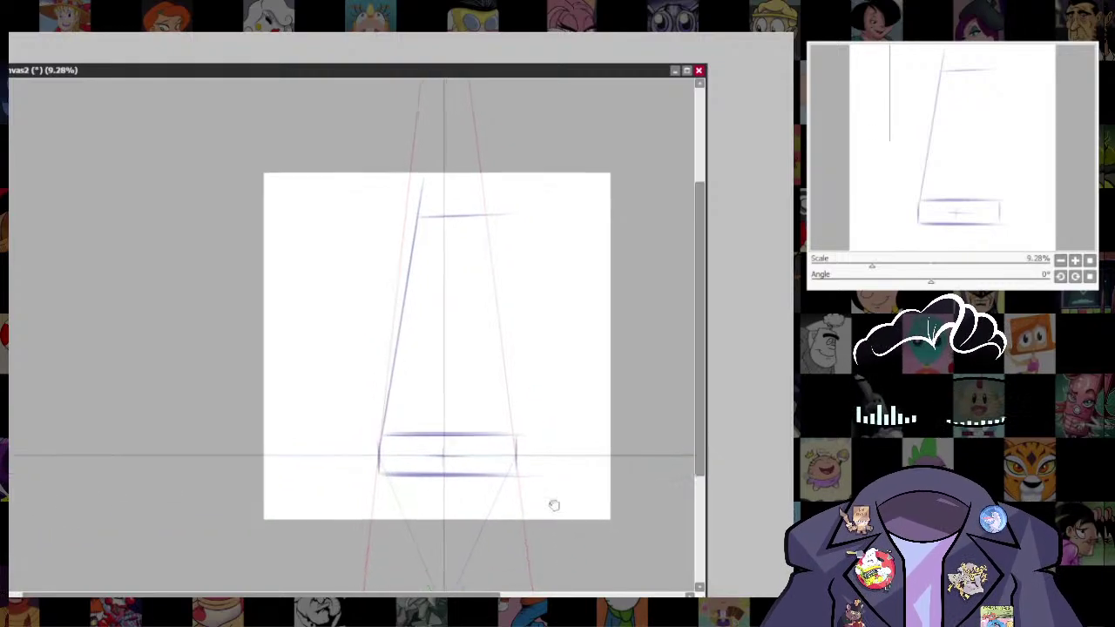
# - Try the ruler's left handle on the rectangle's bottom-left corner and return it to the horizon line at the left edge
pyautogui.scroll(3, 498, 427)
pyautogui.moveTo(500, 427); pyautogui.dragTo(533, 401)
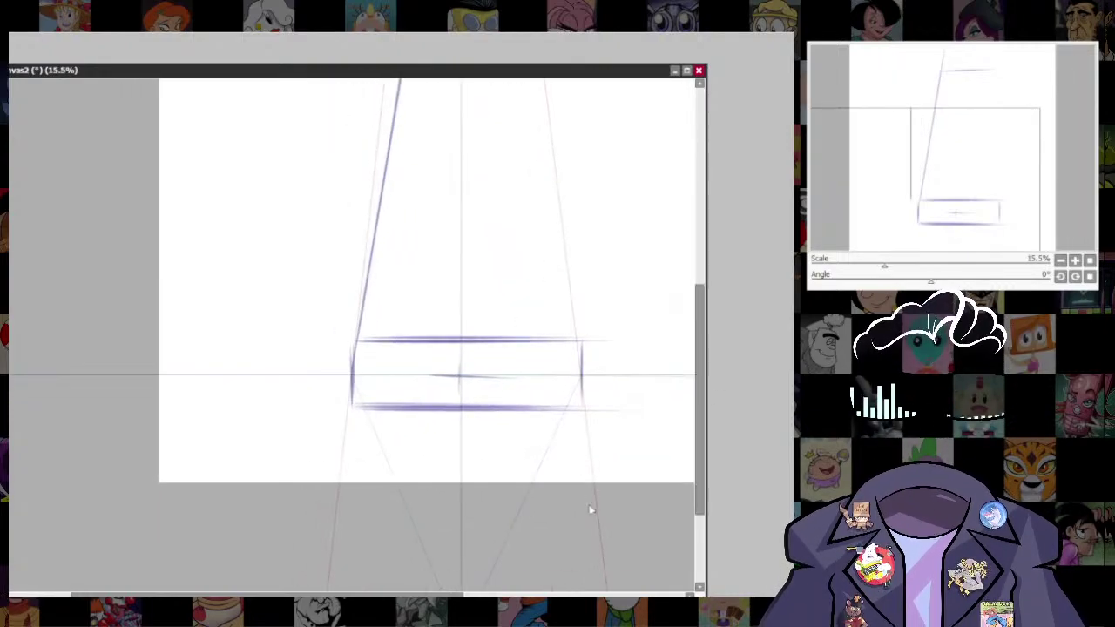
pyautogui.press('ctrl')
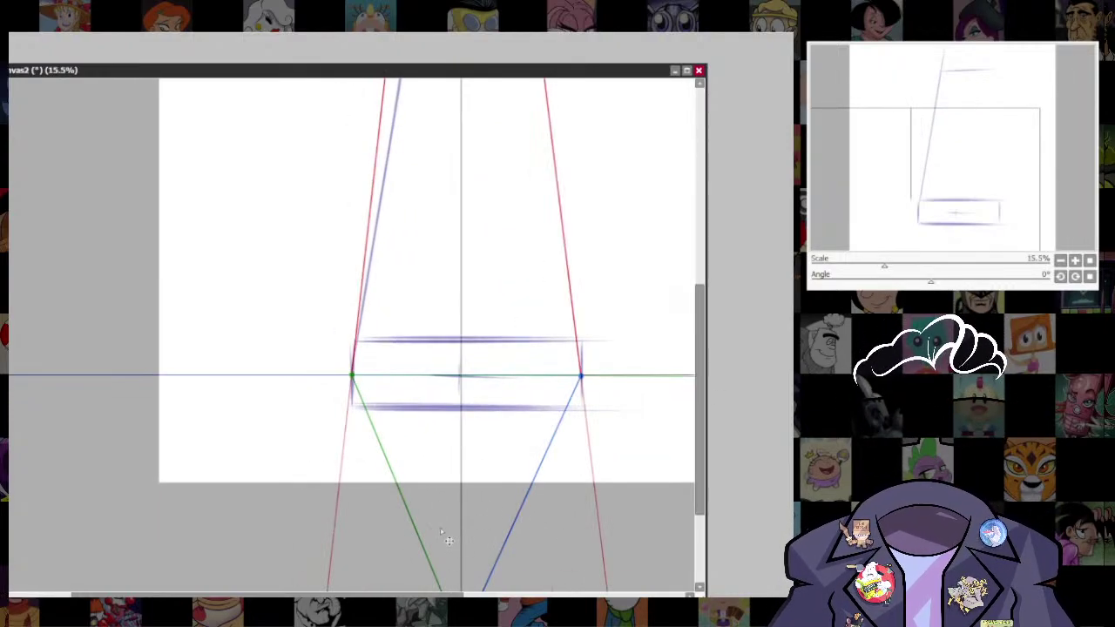
pyautogui.press('ctrl')
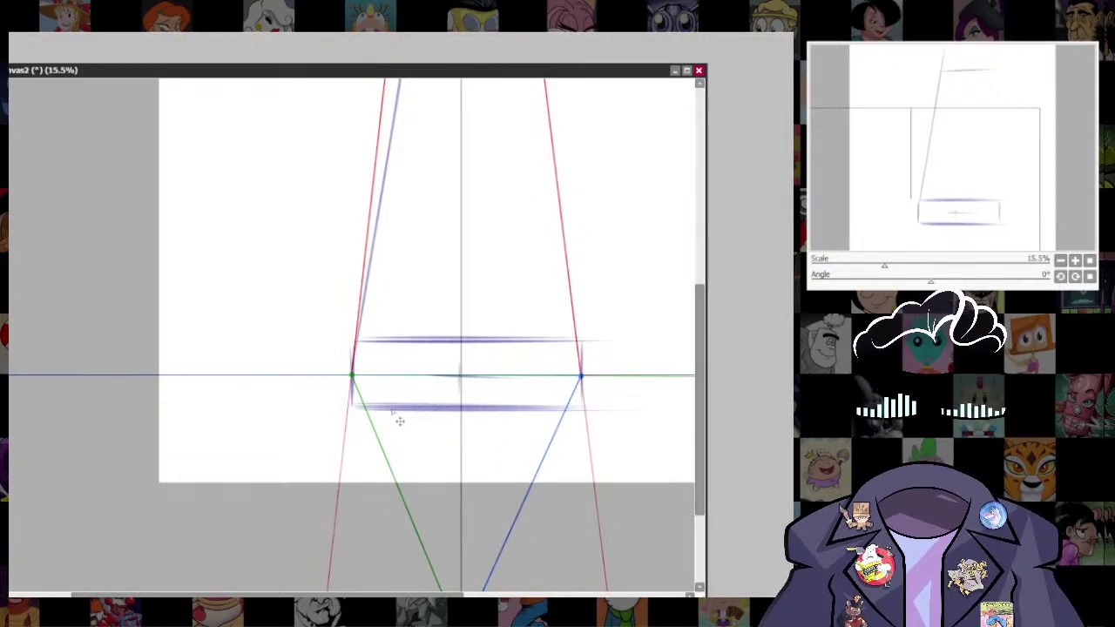
pyautogui.moveTo(352, 375); pyautogui.dragTo(352, 409)
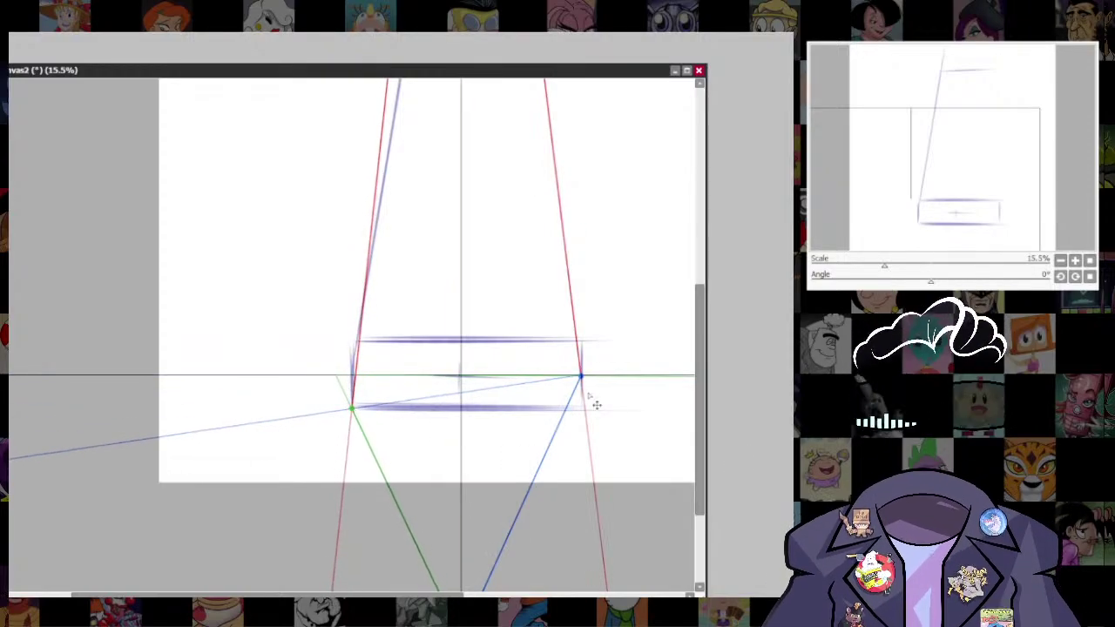
pyautogui.moveTo(581, 375)
pyautogui.mouseDown()
pyautogui.moveTo(586, 408)
pyautogui.moveTo(583, 376)
pyautogui.mouseUp()
pyautogui.moveTo(352, 409); pyautogui.dragTo(352, 376)
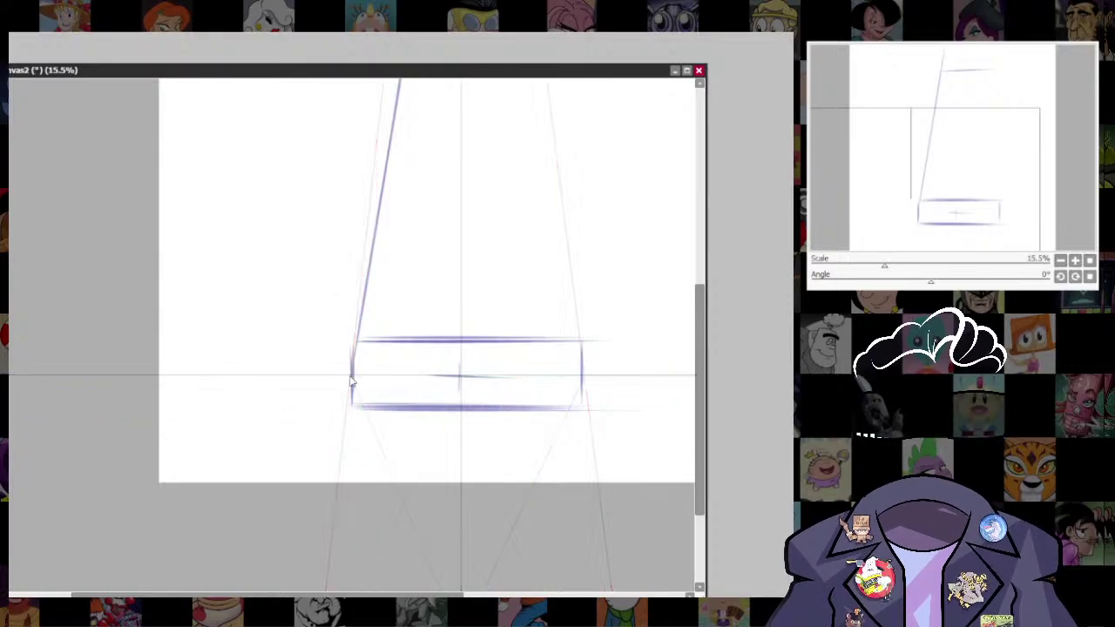
# - Draw a diagonal from the rectangle's left edge midpoint to its bottom-right corner and a long converging line up from its left side
pyautogui.moveTo(613, 449); pyautogui.dragTo(587, 485)
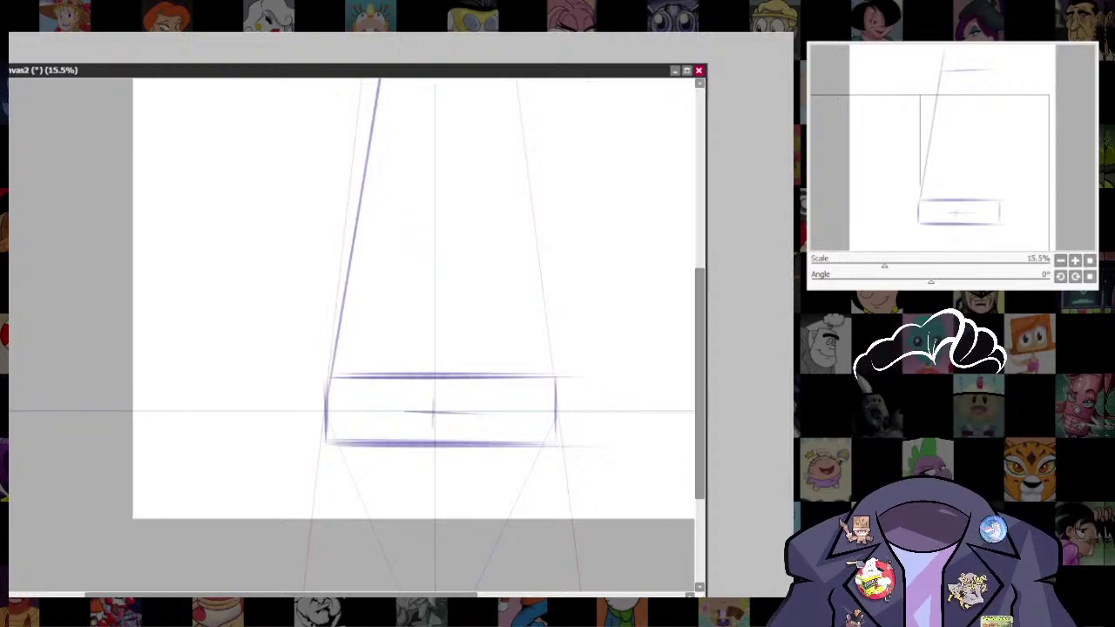
pyautogui.moveTo(587, 485); pyautogui.dragTo(591, 519)
pyautogui.moveTo(334, 410)
pyautogui.mouseDown()
pyautogui.moveTo(328, 474)
pyautogui.moveTo(560, 448)
pyautogui.moveTo(435, 464)
pyautogui.moveTo(332, 447)
pyautogui.mouseUp()
pyautogui.hotkey('ctrl', 'z')
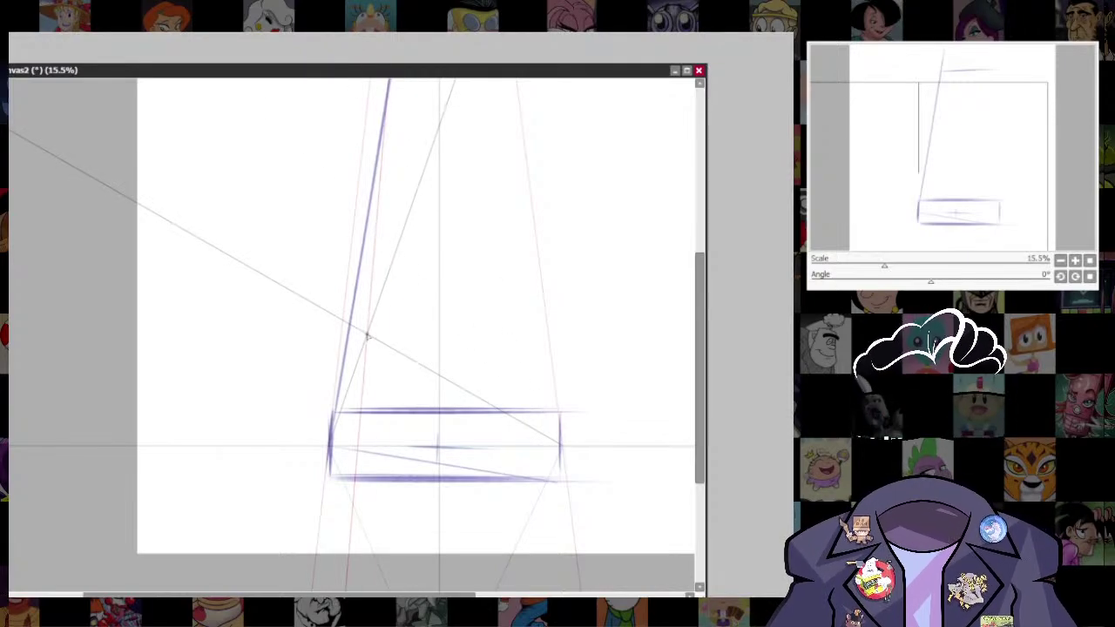
pyautogui.moveTo(367, 335); pyautogui.dragTo(344, 489)
pyautogui.moveTo(308, 589); pyautogui.dragTo(355, 195)
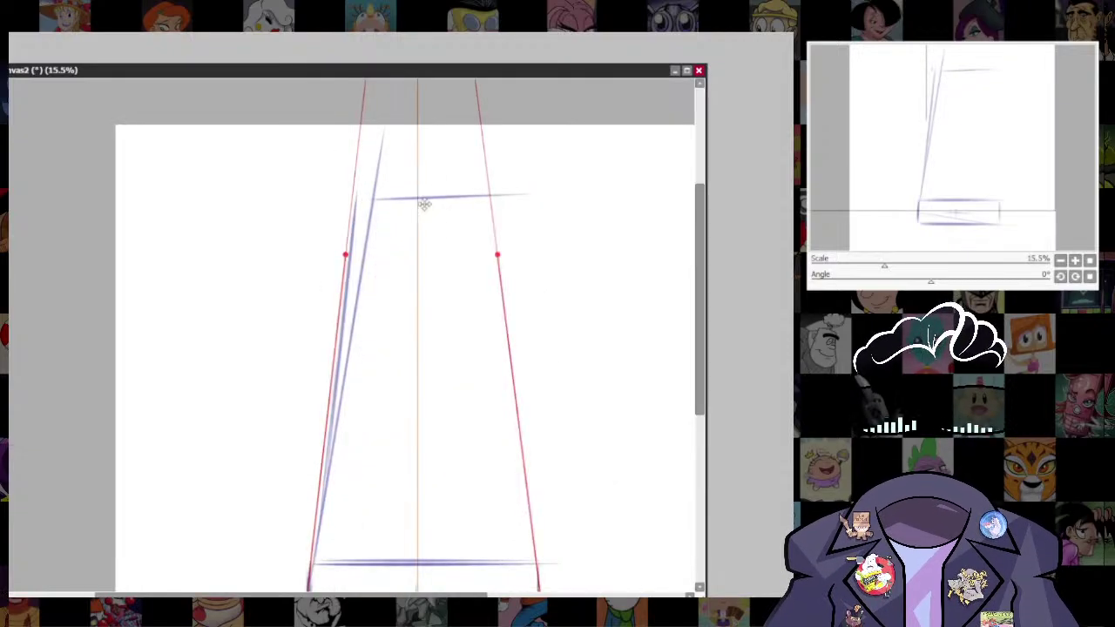
# - Draw a short, nearly vertical line from the rectangle's lower edge near its bottom-left corner along the ruler
pyautogui.moveTo(549, 464); pyautogui.dragTo(548, 301)
pyautogui.moveTo(587, 358); pyautogui.dragTo(568, 430)
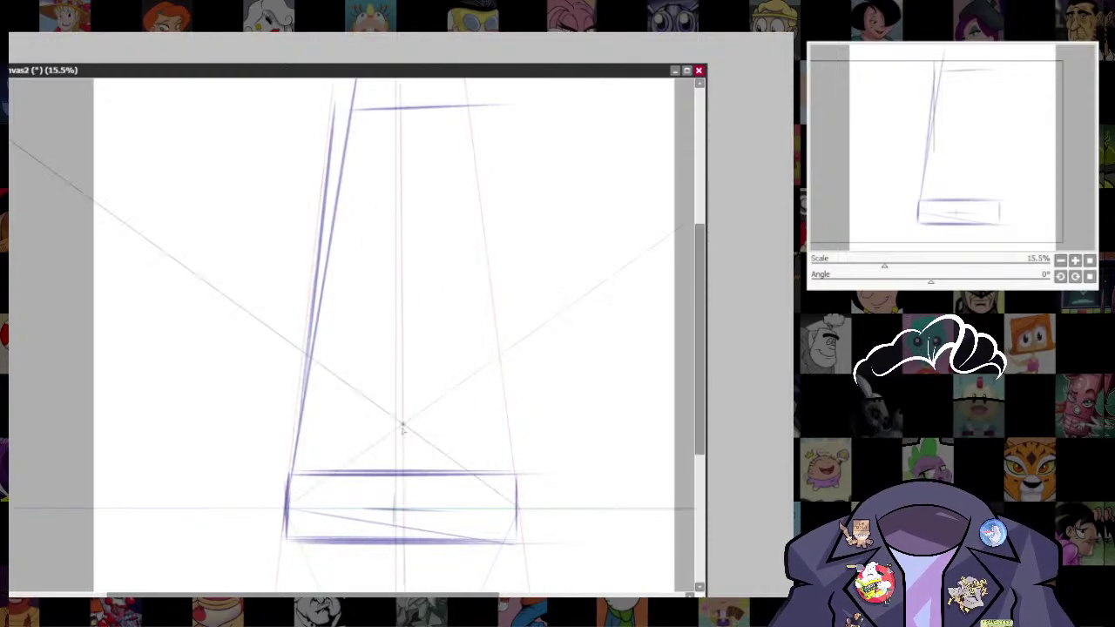
pyautogui.moveTo(404, 425); pyautogui.dragTo(419, 372)
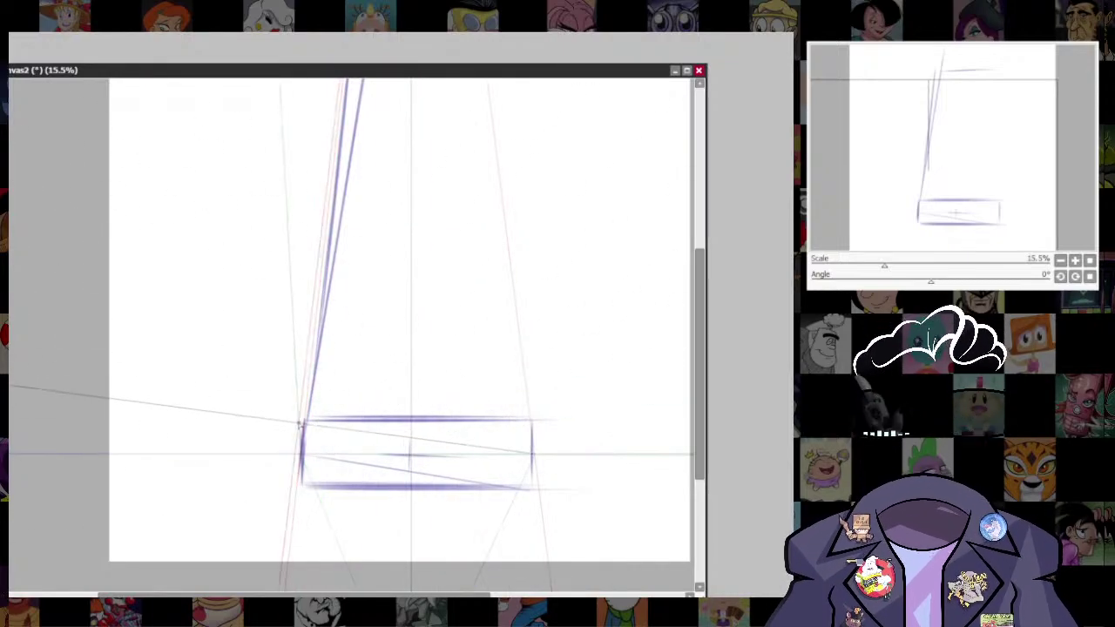
pyautogui.moveTo(310, 468); pyautogui.dragTo(378, 577)
pyautogui.hotkey('ctrl', 'z')
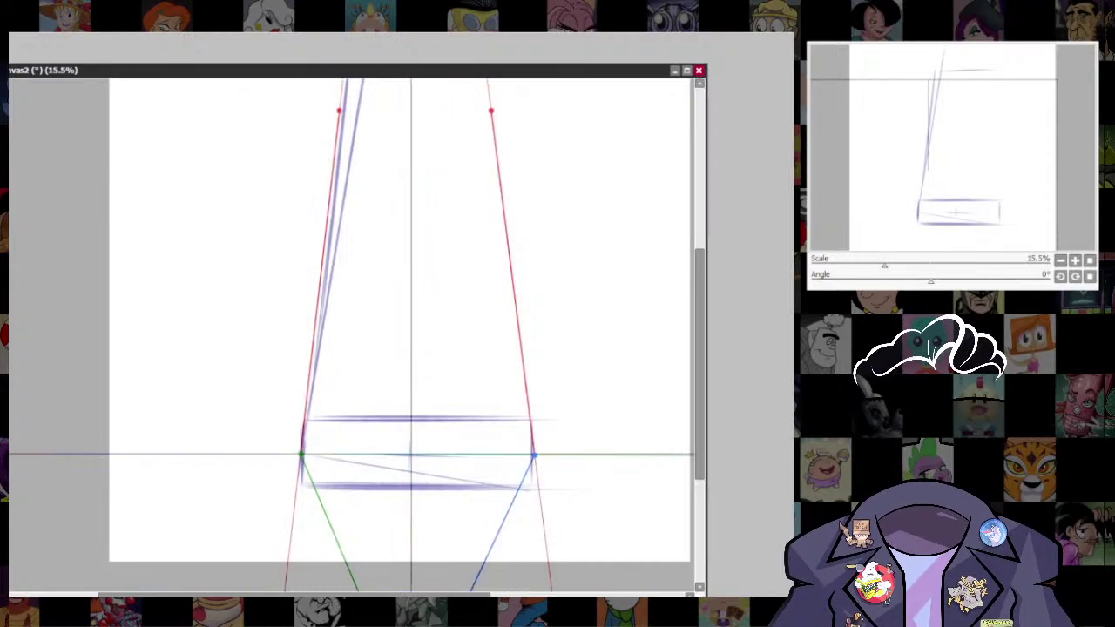
pyautogui.moveTo(597, 523); pyautogui.dragTo(547, 280)
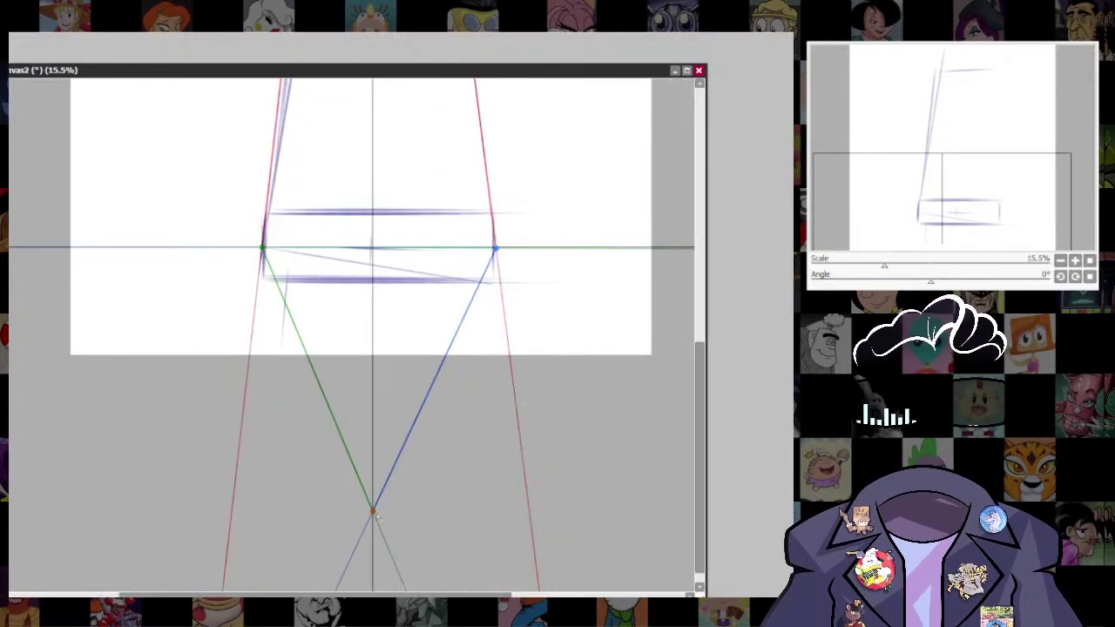
pyautogui.moveTo(481, 188); pyautogui.dragTo(511, 538)
pyautogui.scroll(-3, 554, 503)
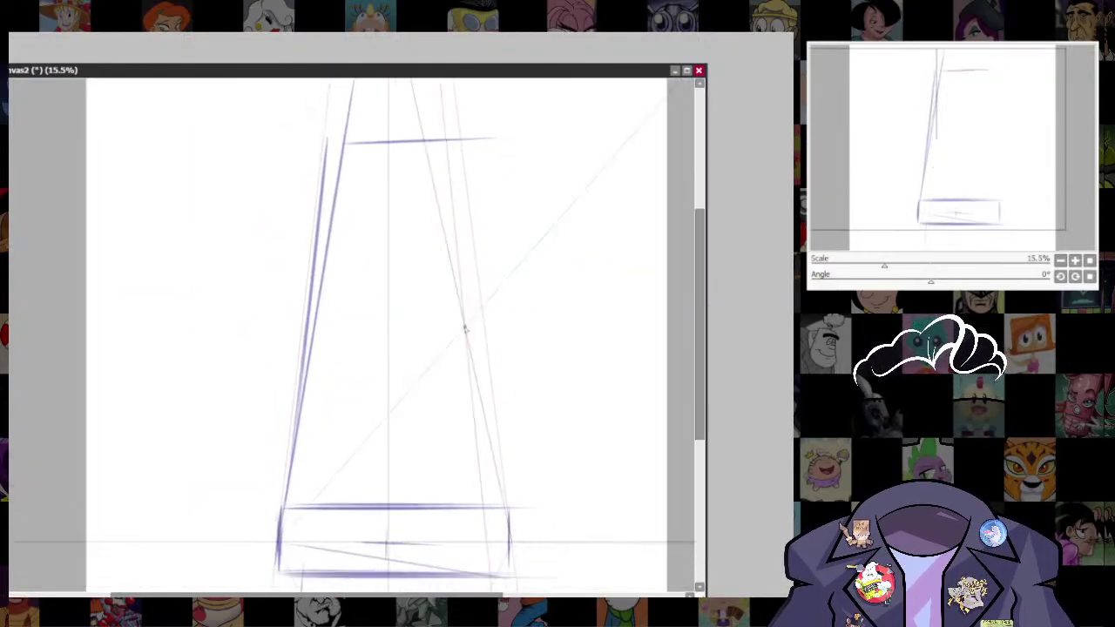
pyautogui.moveTo(533, 409); pyautogui.dragTo(519, 402)
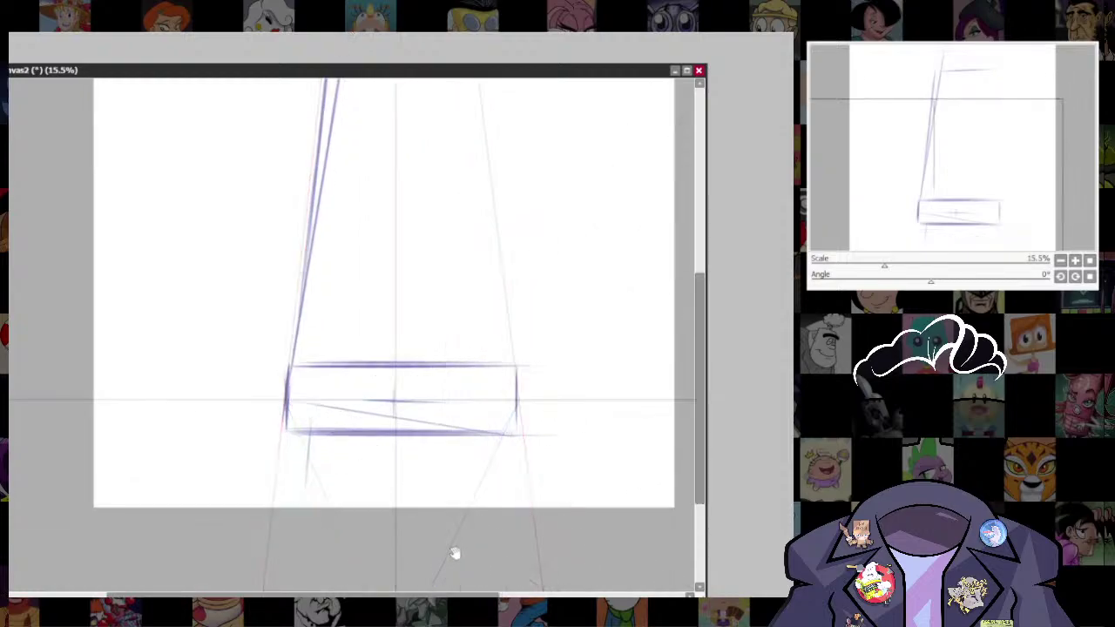
# - Move the ruler's lower apex handle from below the canvas up to the rectangle's top-left corner
pyautogui.moveTo(455, 552); pyautogui.dragTo(461, 465)
pyautogui.moveTo(401, 577); pyautogui.dragTo(292, 284)
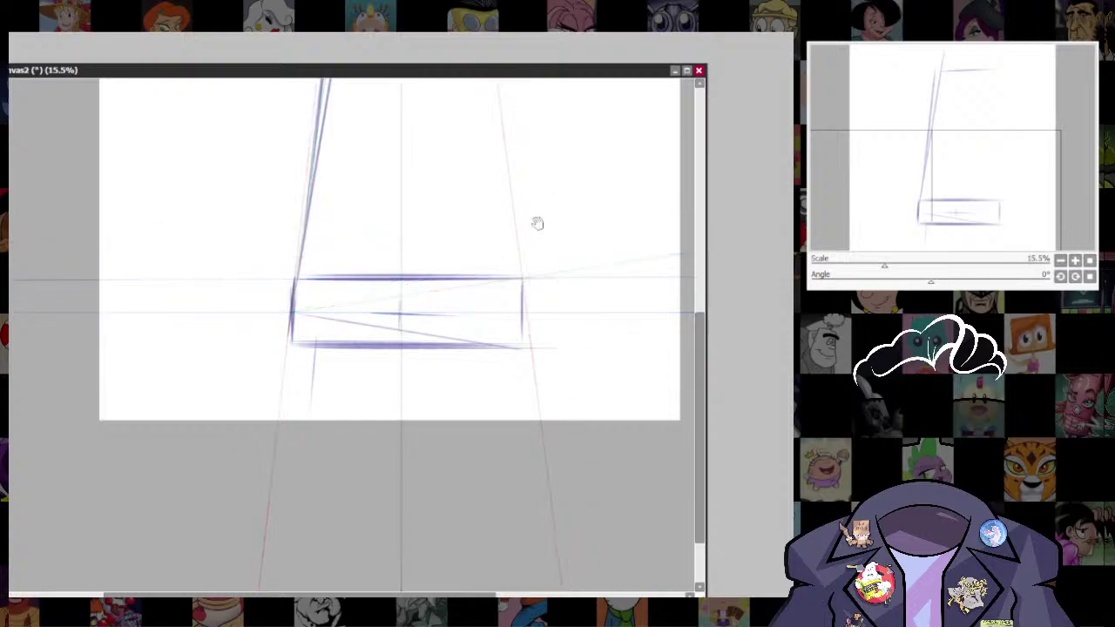
pyautogui.scroll(3, 529, 423)
pyautogui.scroll(-1, 465, 470)
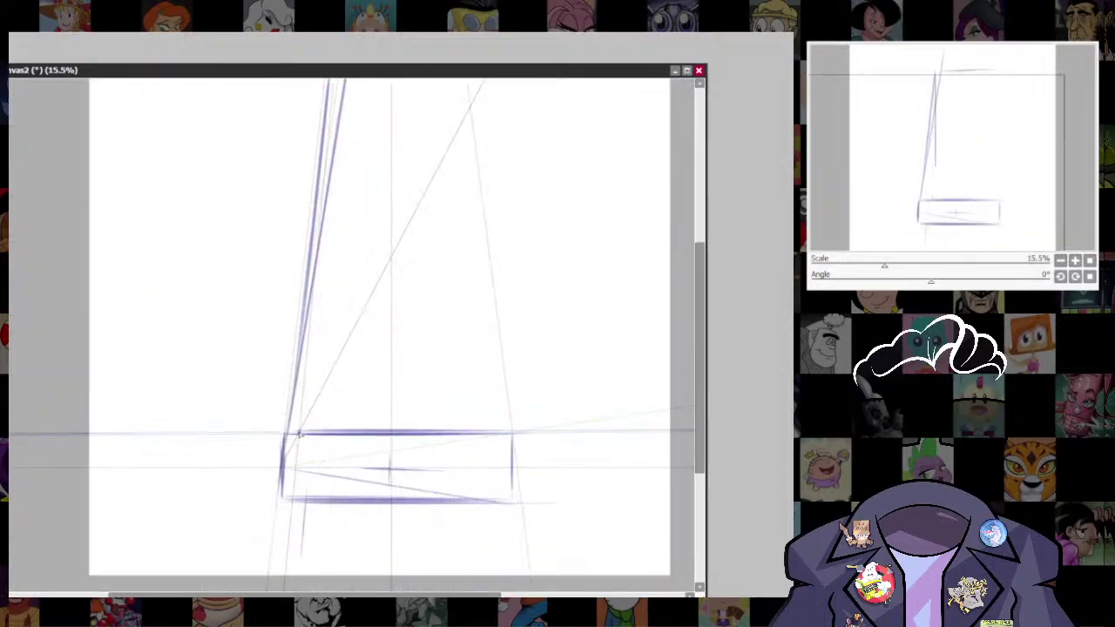
# - Draw crosslines along the ruler: one beside the uppermost crossline, one below it, and a close group of three above the rectangle
pyautogui.scroll(1, 492, 361)
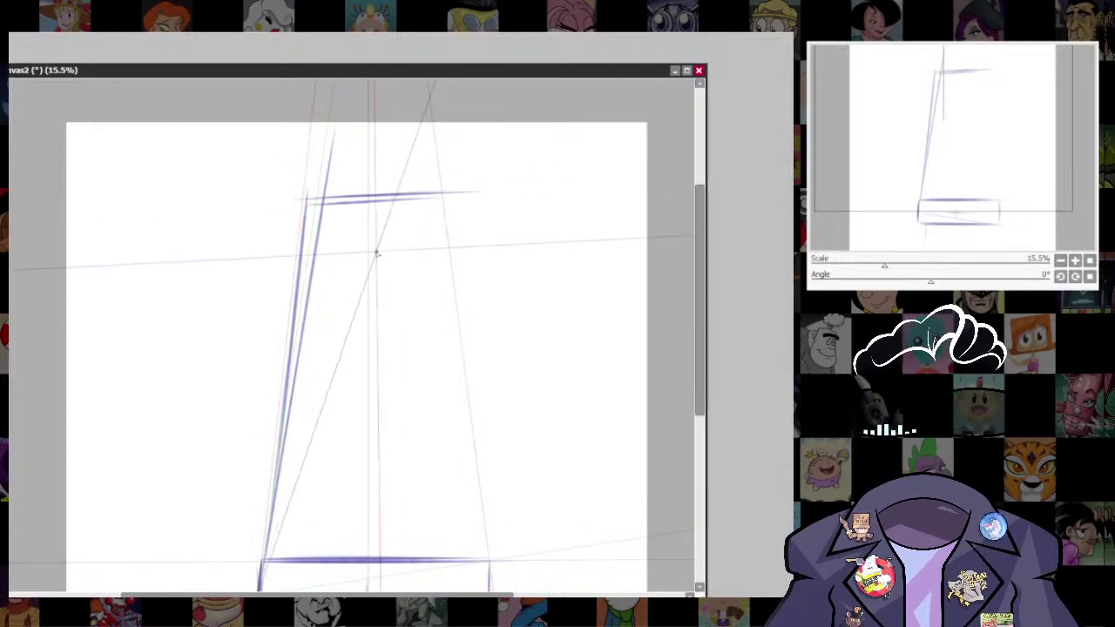
pyautogui.scroll(-1, 447, 416)
pyautogui.scroll(1, 447, 417)
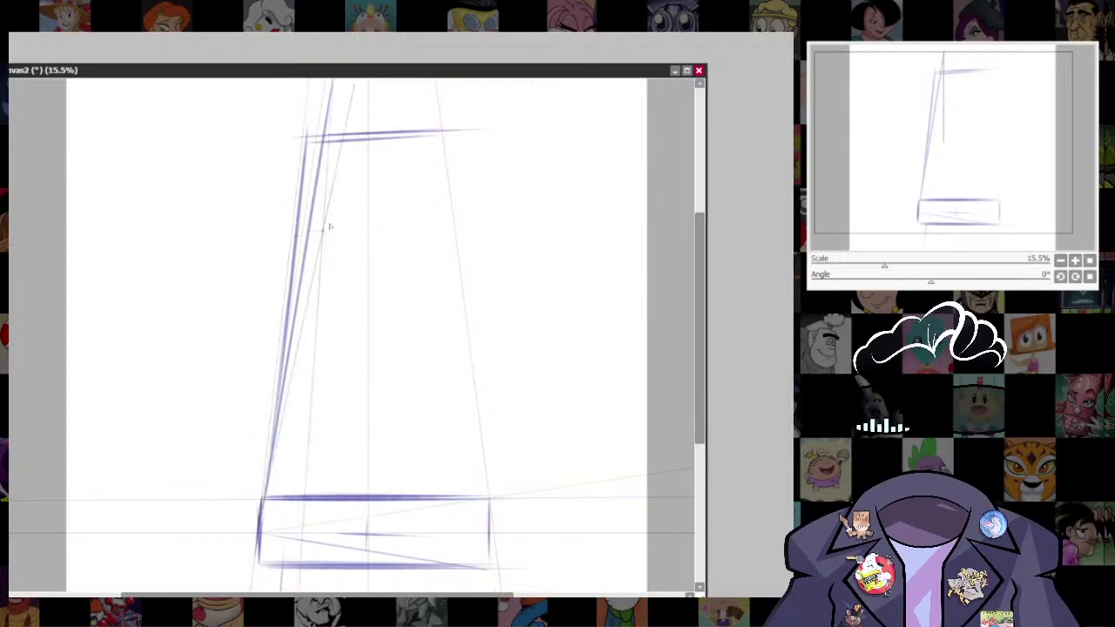
pyautogui.moveTo(303, 228); pyautogui.dragTo(483, 225)
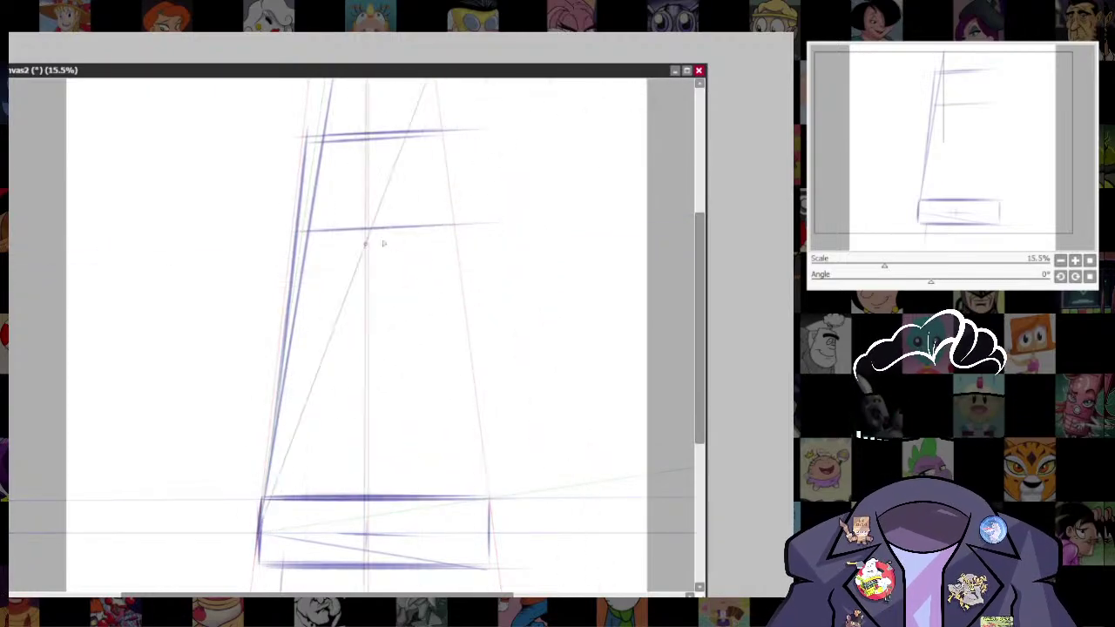
pyautogui.scroll(-1, 370, 359)
pyautogui.moveTo(286, 320)
pyautogui.mouseDown()
pyautogui.moveTo(502, 314)
pyautogui.moveTo(474, 323)
pyautogui.mouseUp()
pyautogui.moveTo(282, 334); pyautogui.dragTo(501, 327)
pyautogui.moveTo(278, 341); pyautogui.dragTo(537, 330)
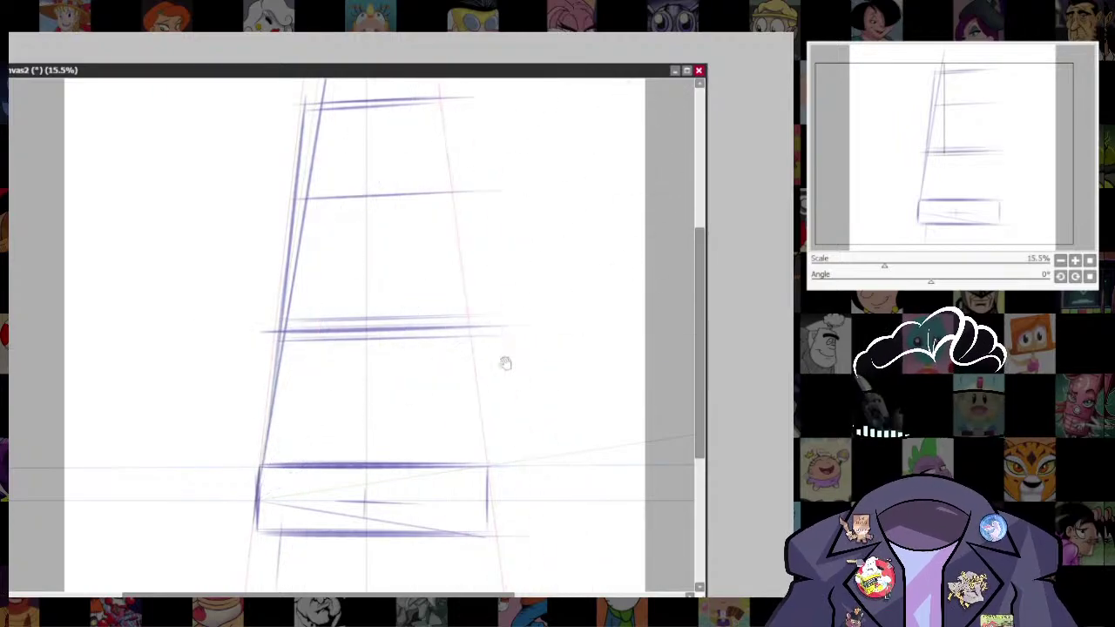
# - Add another crossline along the ruler just above the close group of crosslines over the rectangle
pyautogui.scroll(2, 505, 363)
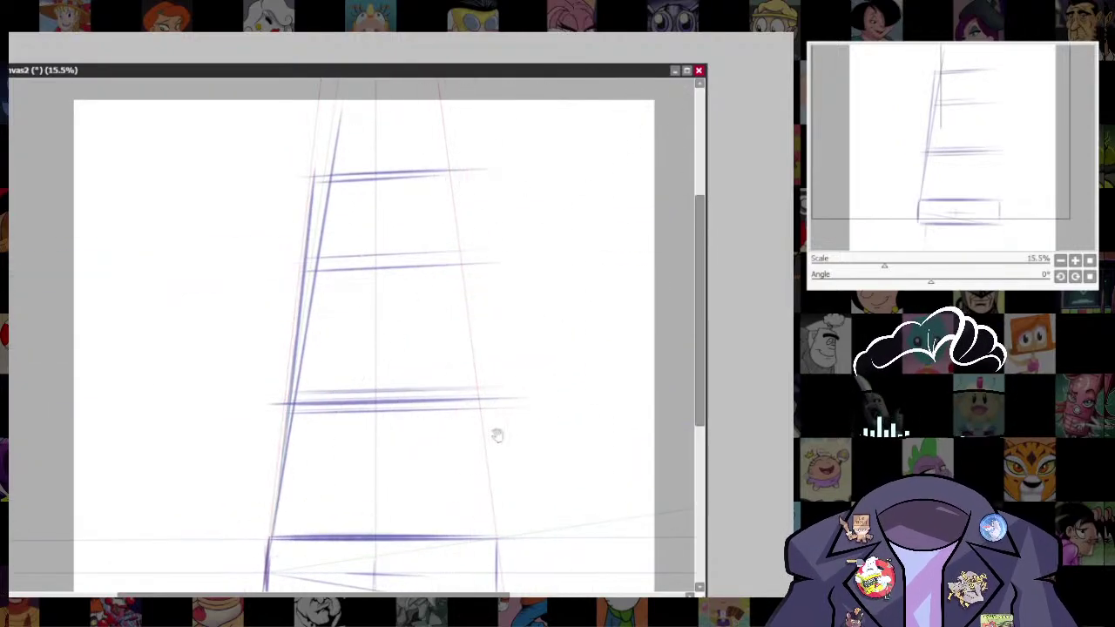
pyautogui.scroll(-3, 452, 253)
pyautogui.scroll(2, 452, 253)
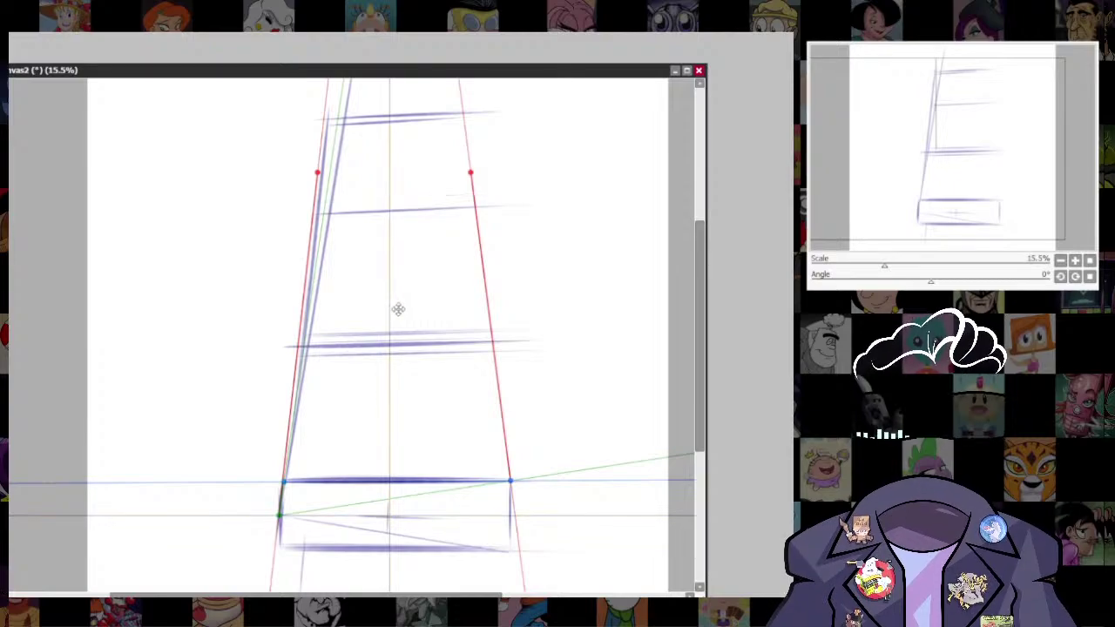
pyautogui.moveTo(301, 320)
pyautogui.mouseDown()
pyautogui.moveTo(514, 315)
pyautogui.moveTo(512, 328)
pyautogui.mouseUp()
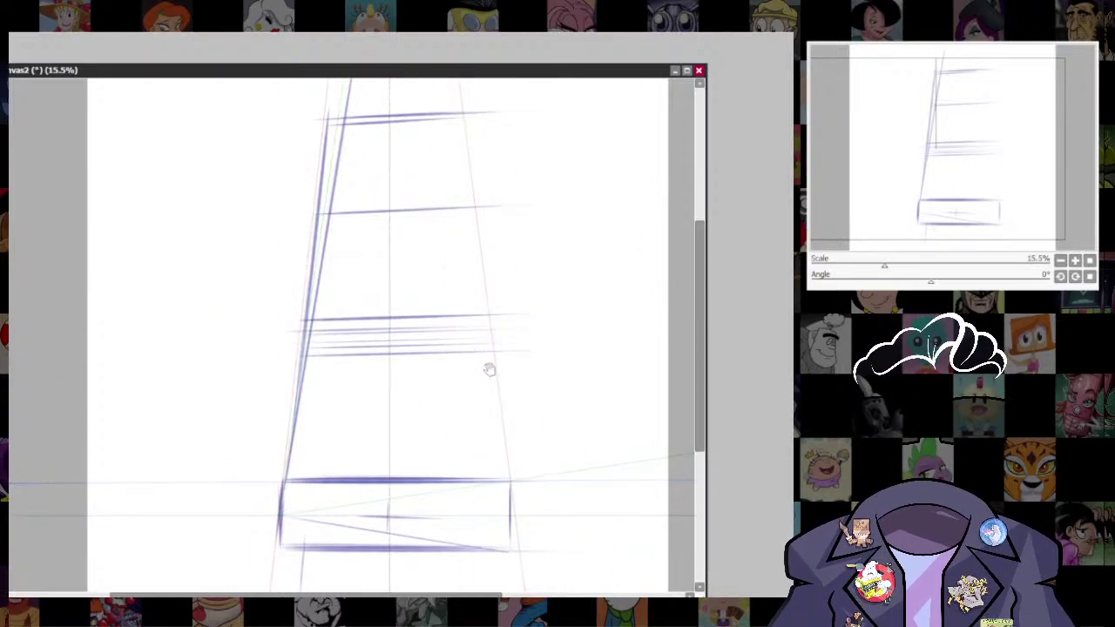
pyautogui.moveTo(490, 371)
pyautogui.mouseDown()
pyautogui.moveTo(484, 362)
pyautogui.moveTo(525, 370)
pyautogui.mouseUp()
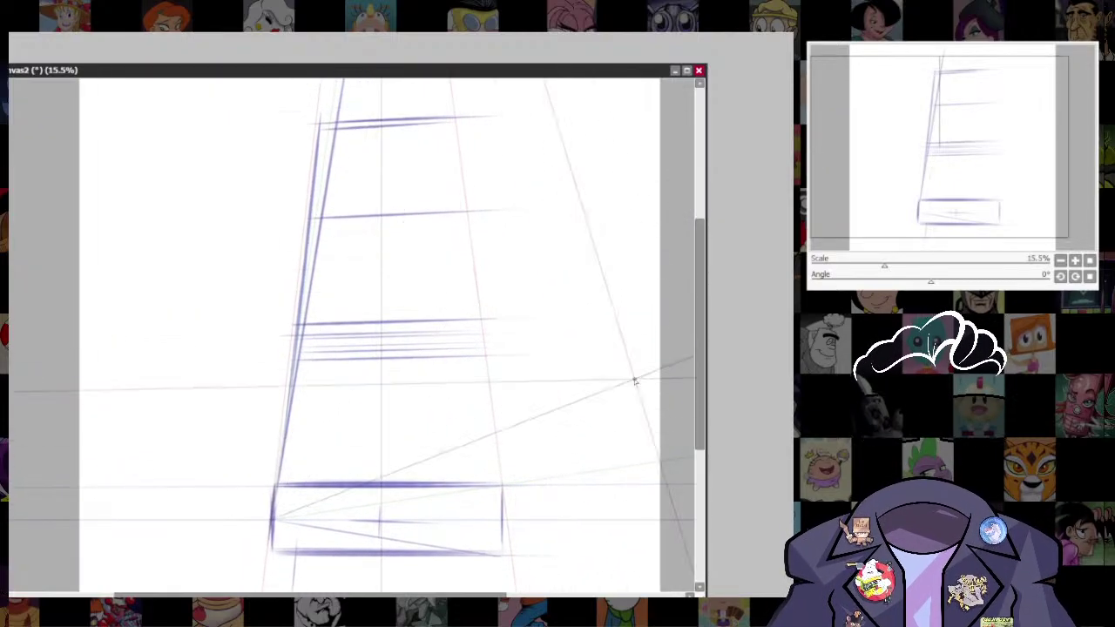
pyautogui.moveTo(635, 381); pyautogui.dragTo(594, 375)
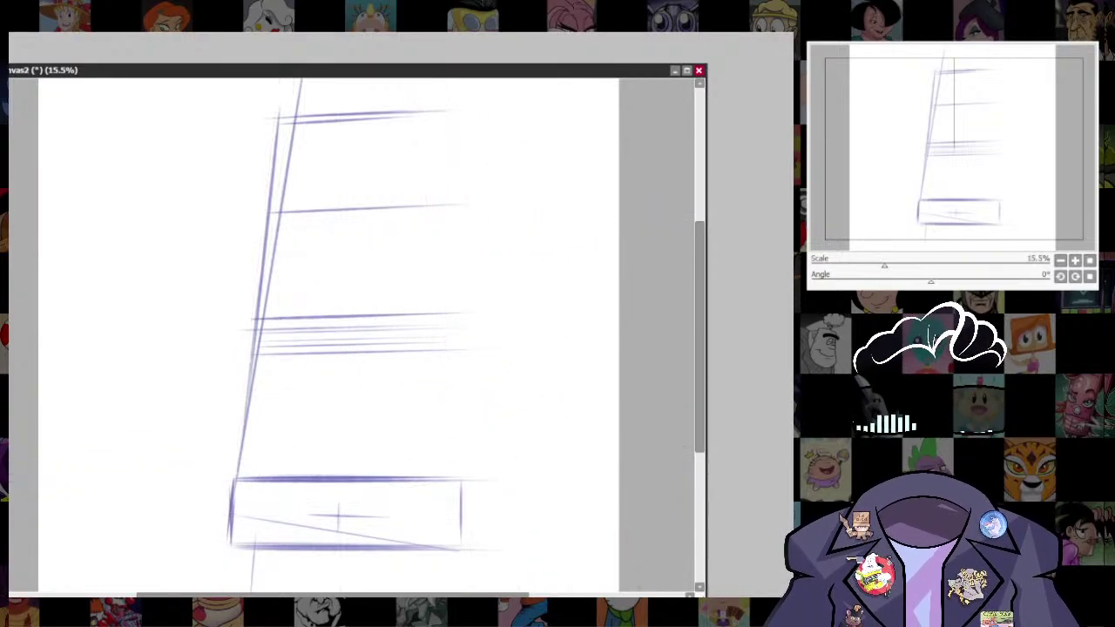
pyautogui.moveTo(579, 491); pyautogui.dragTo(609, 450)
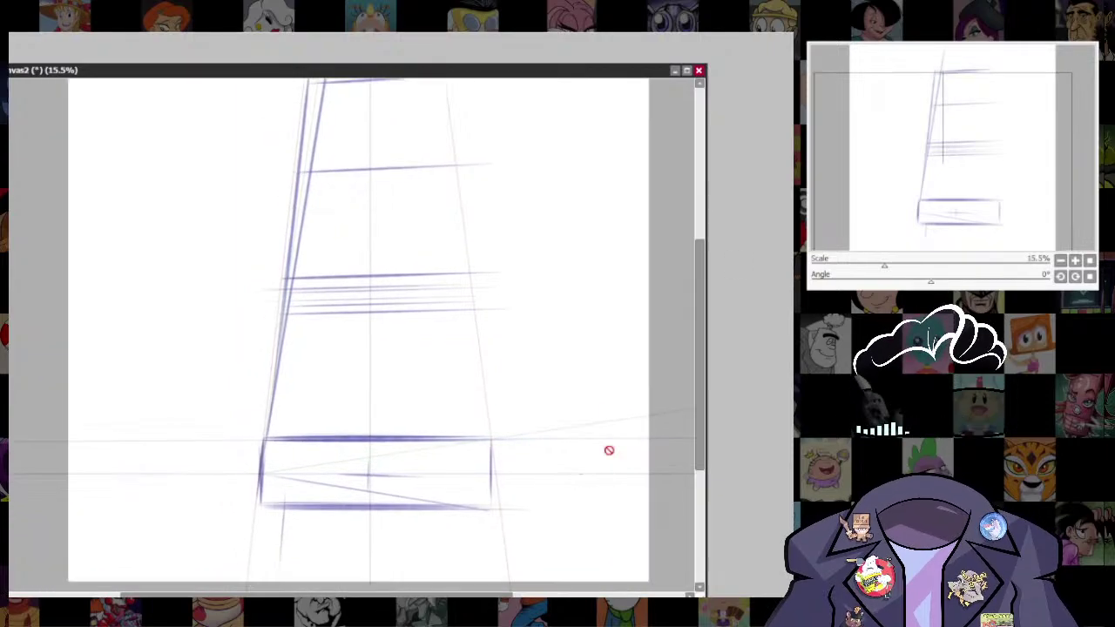
# - Place a circular ruler over the uppermost crosslines, size it to fit above the next crossline, and shift it near the vertical guide
pyautogui.moveTo(583, 377); pyautogui.dragTo(614, 452)
pyautogui.press(']')
pyautogui.press(']')
pyautogui.press(']')
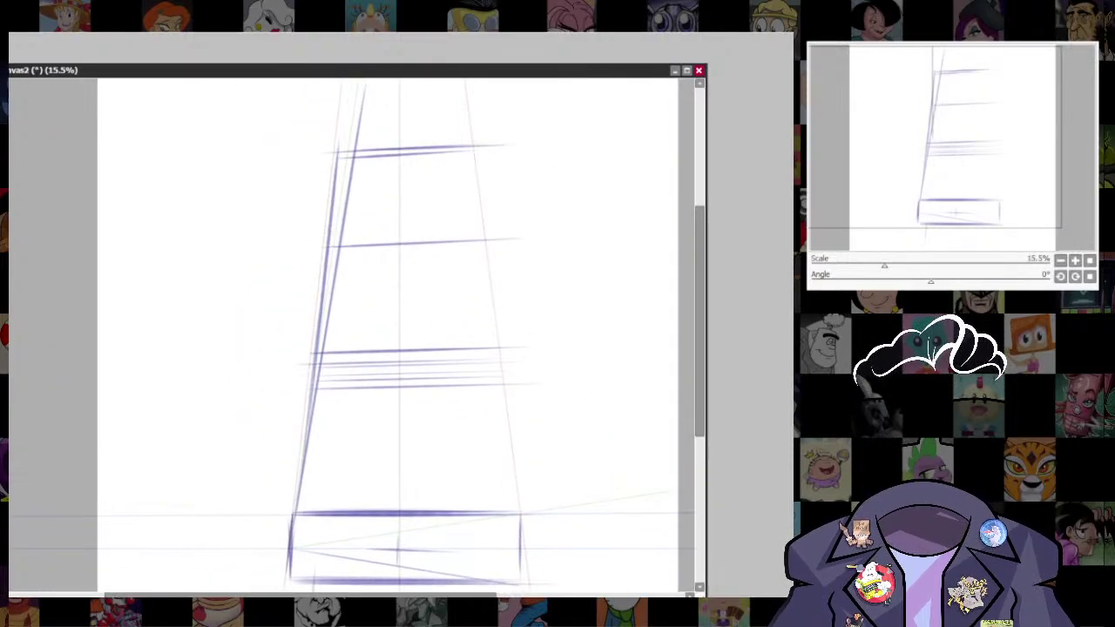
pyautogui.hotkey('alt', 'Tab')
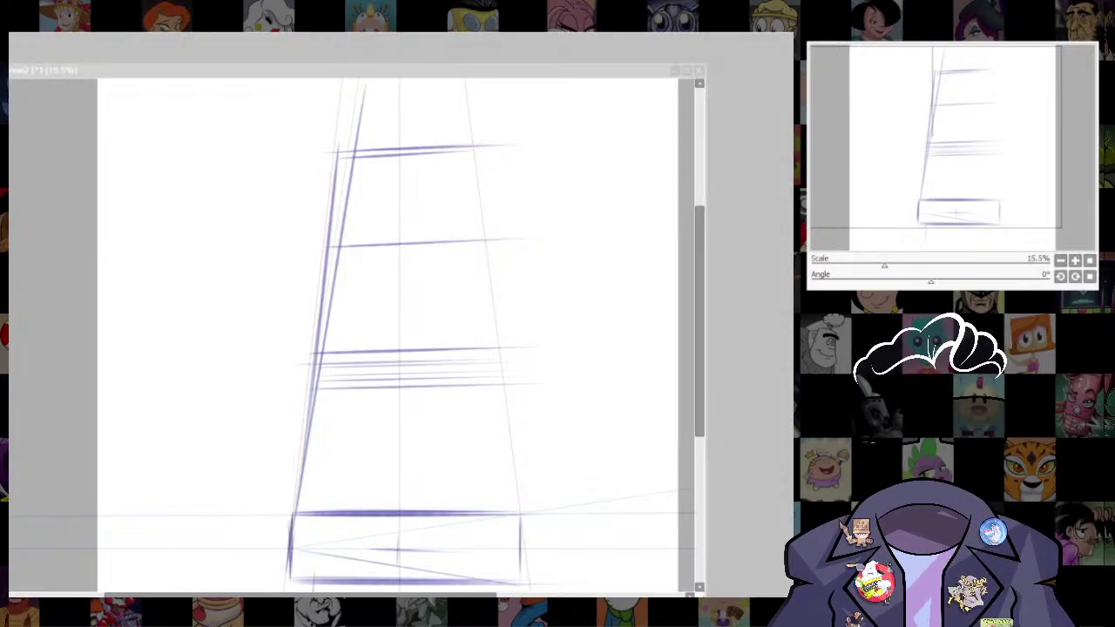
pyautogui.click(456, 332)
pyautogui.moveTo(461, 358); pyautogui.dragTo(470, 368)
pyautogui.hotkey('ctrl', 's')
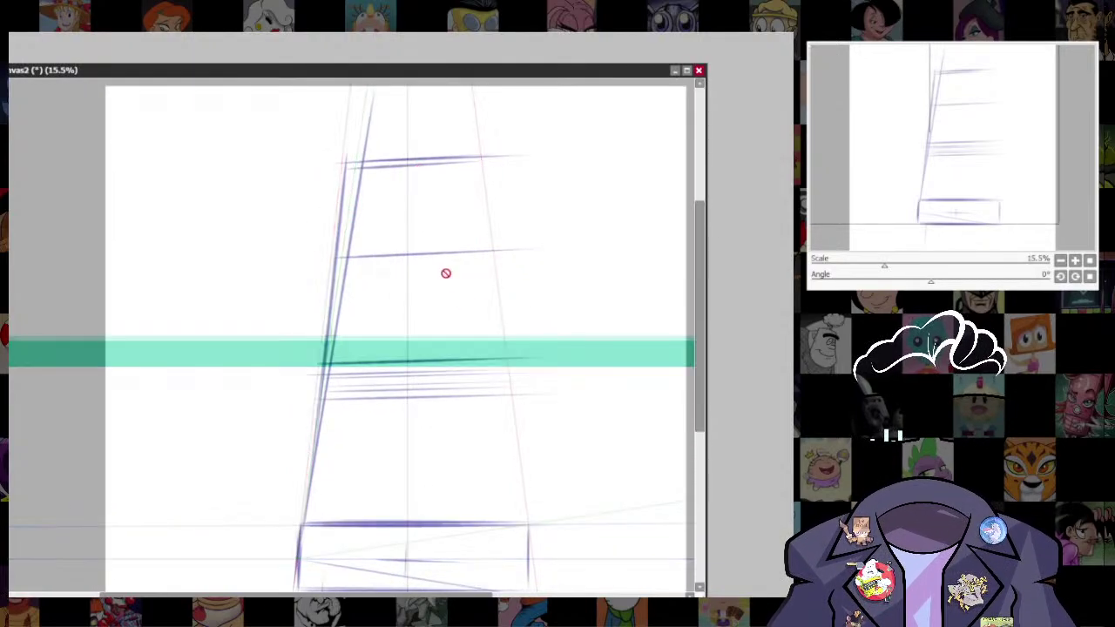
pyautogui.hotkey('ctrl', 'r')
pyautogui.moveTo(336, 338); pyautogui.dragTo(410, 187)
pyautogui.moveTo(532, 311); pyautogui.dragTo(459, 238)
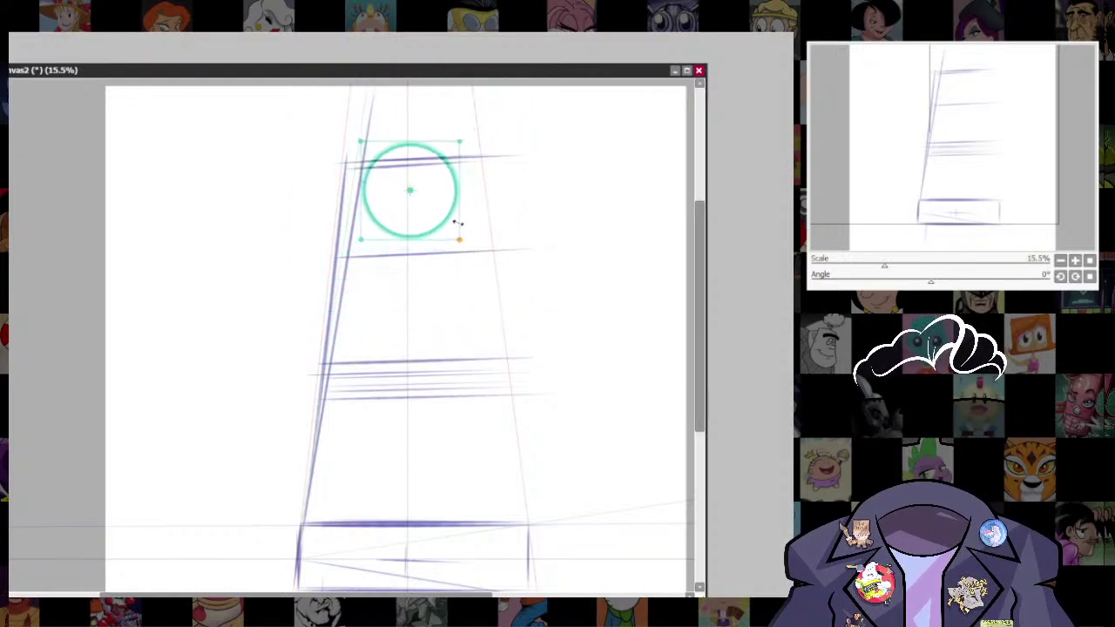
pyautogui.moveTo(409, 190); pyautogui.dragTo(418, 199)
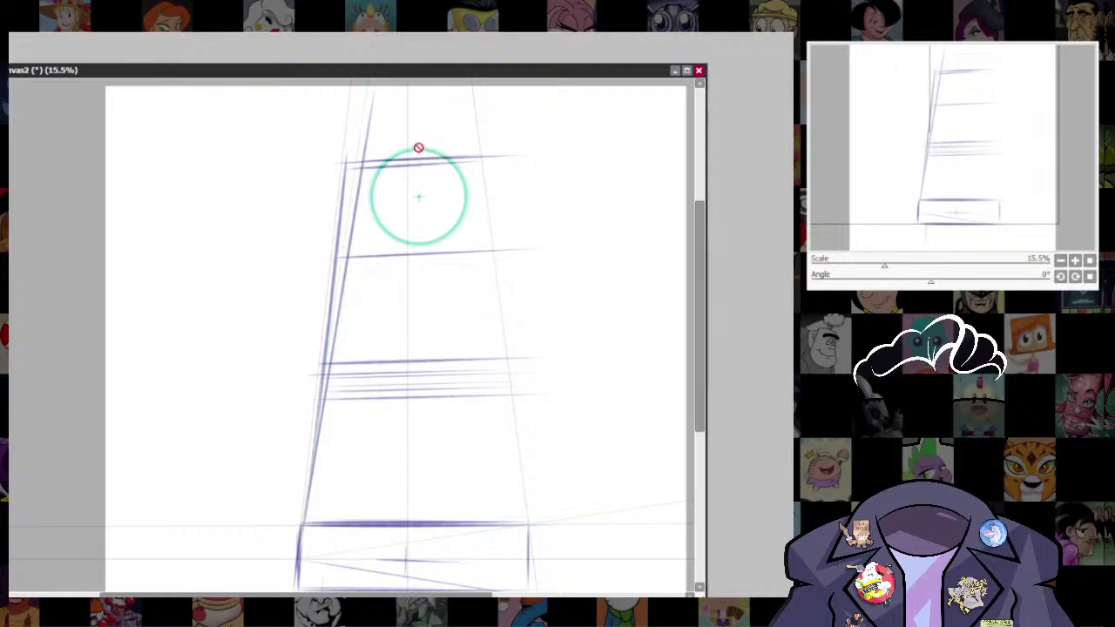
# - Trace a full circle along the circular ruler to form the figure's head between the upper crosslines
pyautogui.moveTo(417, 184)
pyautogui.mouseDown()
pyautogui.moveTo(503, 212)
pyautogui.moveTo(404, 273)
pyautogui.mouseUp()
pyautogui.moveTo(559, 335); pyautogui.dragTo(498, 309)
pyautogui.moveTo(509, 396); pyautogui.dragTo(529, 358)
# - Try a vertical line along the perspective ruler from below the head circle down to the crossline group
pyautogui.hotkey('ctrl', 'r')
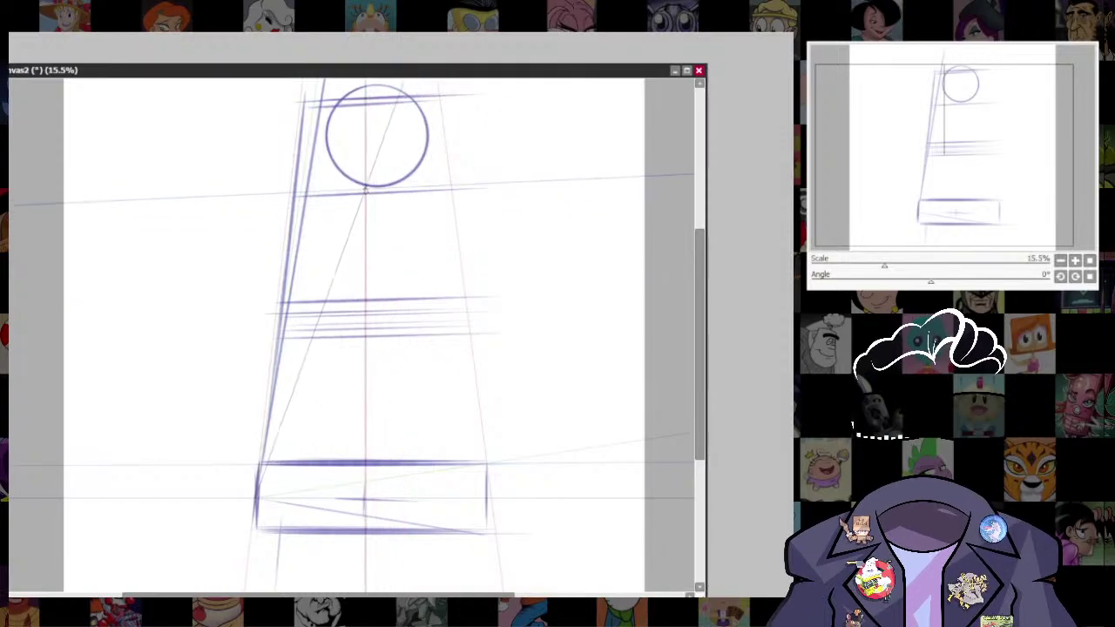
pyautogui.moveTo(376, 195); pyautogui.dragTo(376, 251)
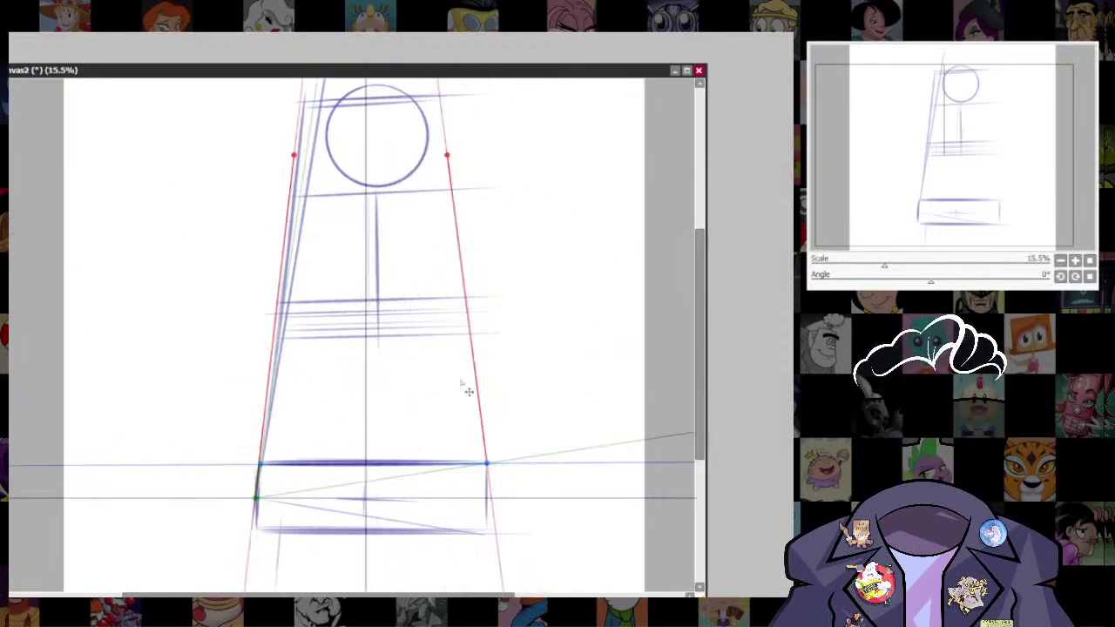
pyautogui.hotkey('ctrl', 'z')
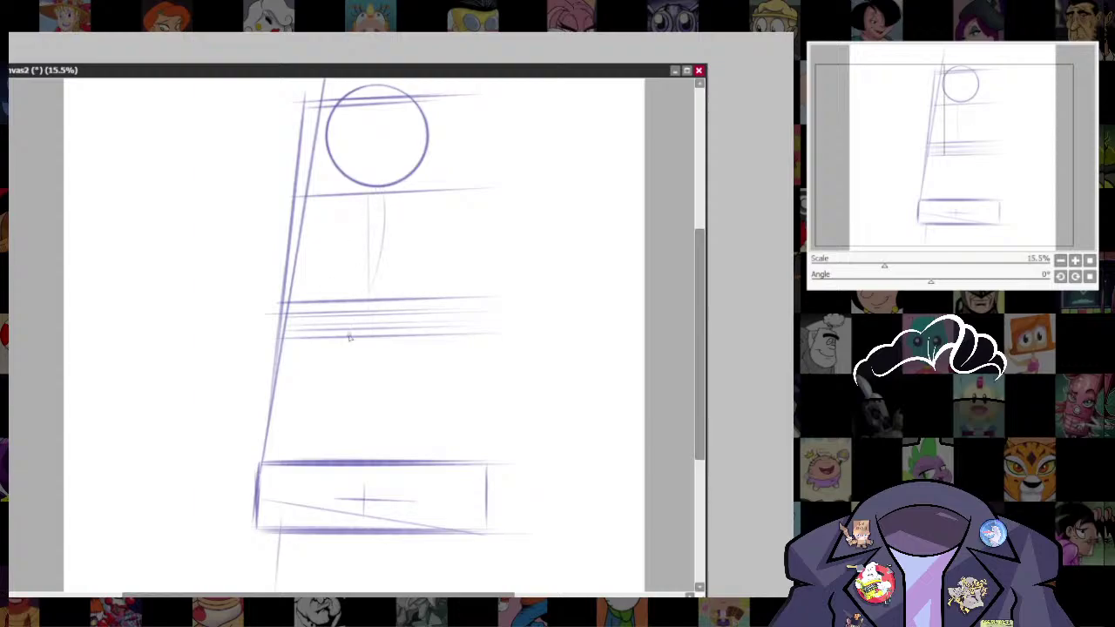
# - Sketch freehand gesture lines for the body: a slanted torso line below the head and a bent leg reaching down to the rectangle
pyautogui.hotkey('alt', 'Tab')
pyautogui.moveTo(389, 184); pyautogui.dragTo(365, 263)
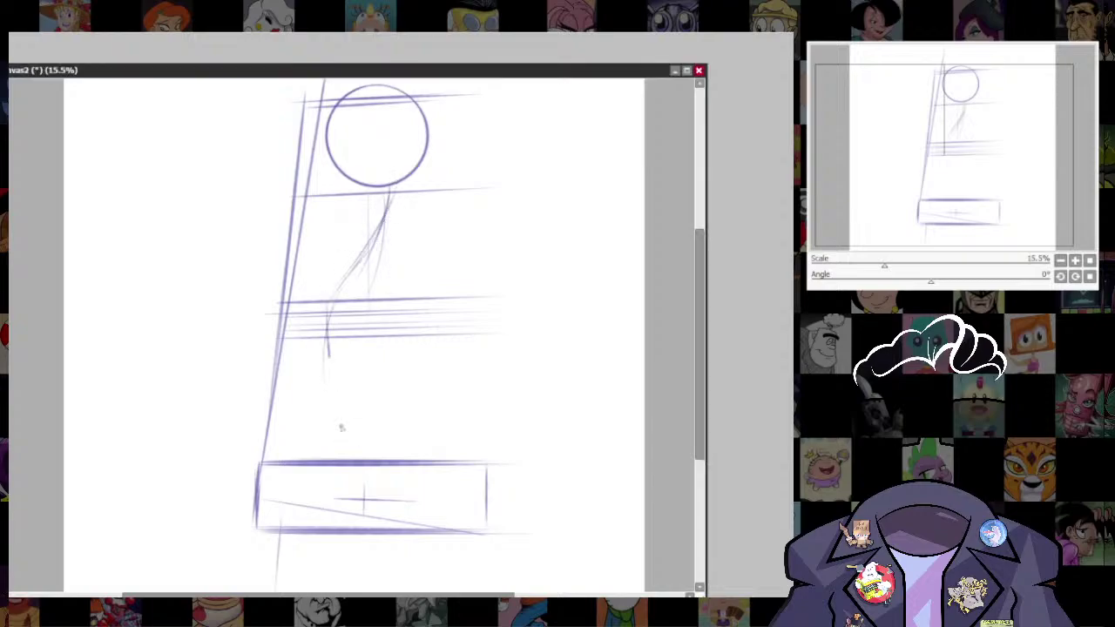
pyautogui.moveTo(329, 357); pyautogui.dragTo(357, 440)
pyautogui.moveTo(332, 272); pyautogui.dragTo(353, 375)
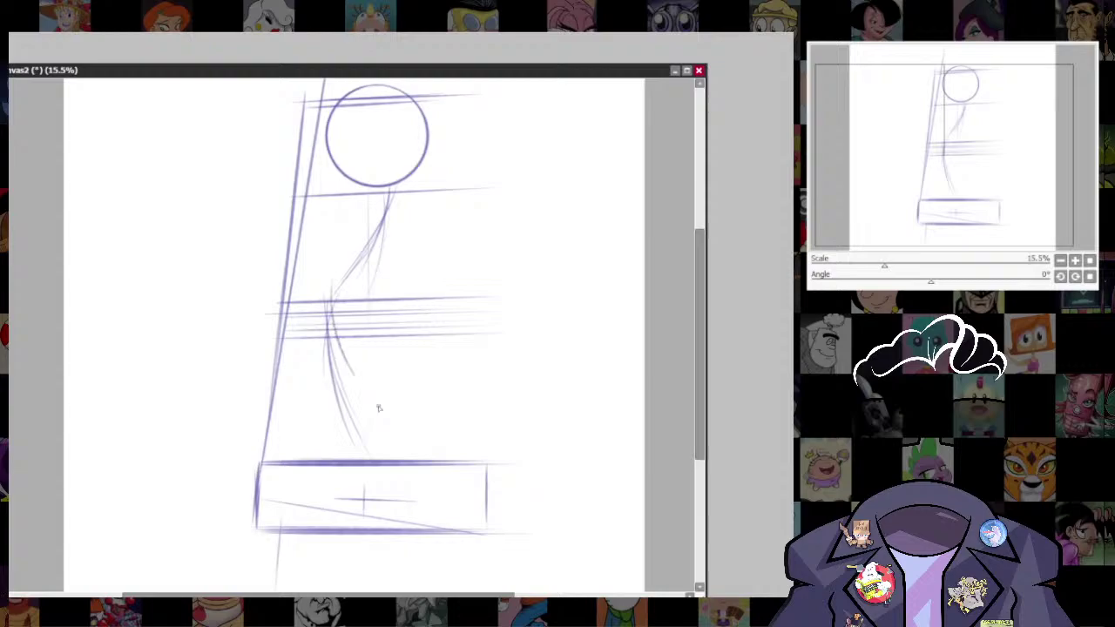
pyautogui.moveTo(323, 298); pyautogui.dragTo(356, 430)
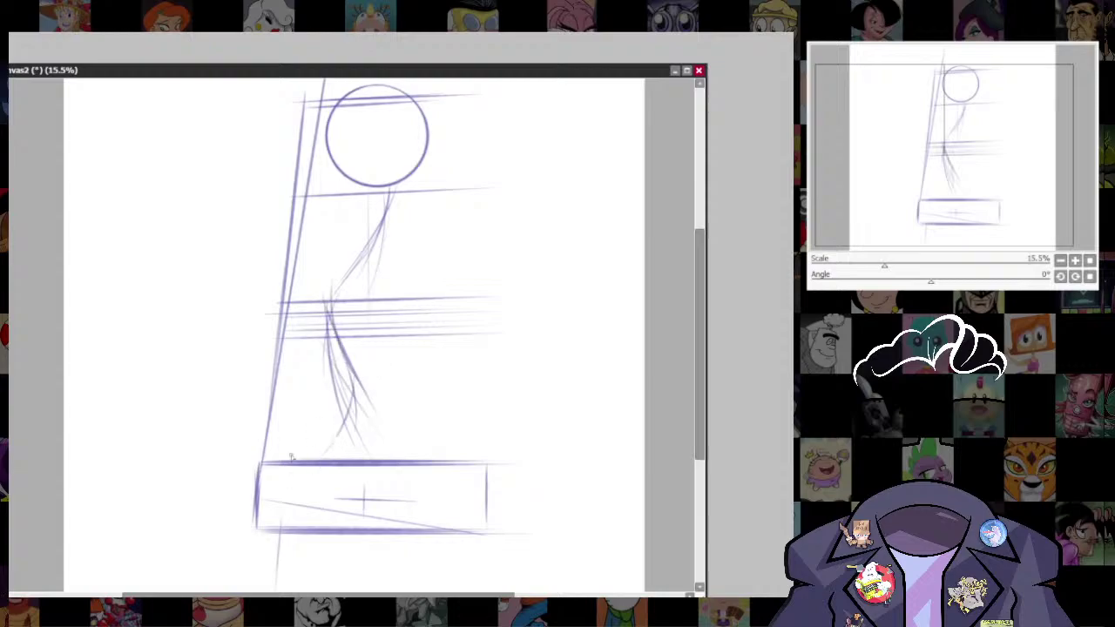
pyautogui.moveTo(356, 383)
pyautogui.mouseDown()
pyautogui.moveTo(312, 459)
pyautogui.moveTo(288, 477)
pyautogui.moveTo(303, 459)
pyautogui.mouseUp()
pyautogui.moveTo(361, 354)
pyautogui.mouseDown()
pyautogui.moveTo(308, 412)
pyautogui.moveTo(311, 447)
pyautogui.mouseUp()
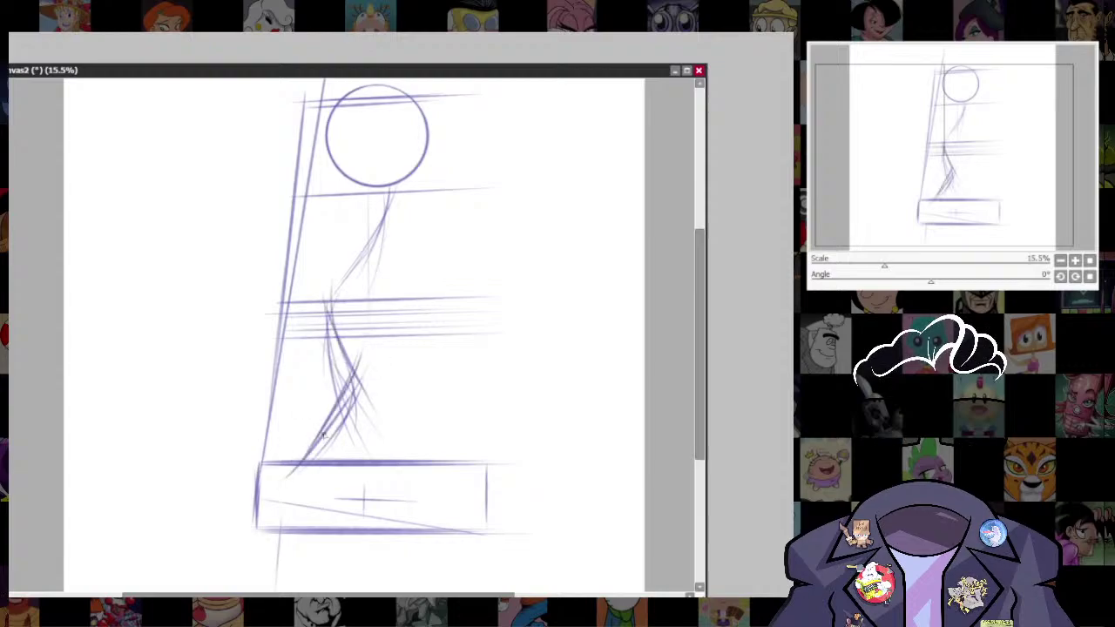
pyautogui.moveTo(391, 190)
pyautogui.mouseDown()
pyautogui.moveTo(334, 295)
pyautogui.moveTo(364, 366)
pyautogui.mouseUp()
pyautogui.moveTo(325, 307); pyautogui.dragTo(352, 364)
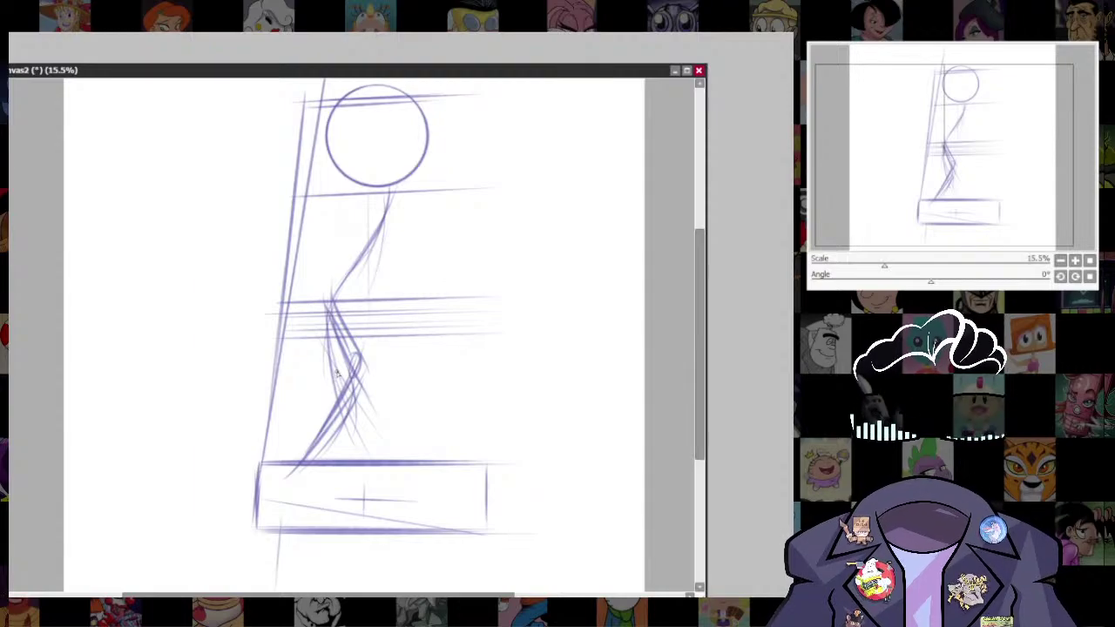
# - Sketch the foot inside the rectangle, with a curved sole, an arched toe section, a heel and an instep contour
pyautogui.moveTo(286, 448); pyautogui.dragTo(475, 527)
pyautogui.moveTo(270, 448)
pyautogui.mouseDown()
pyautogui.moveTo(353, 506)
pyautogui.moveTo(486, 540)
pyautogui.mouseUp()
pyautogui.moveTo(329, 521); pyautogui.dragTo(505, 538)
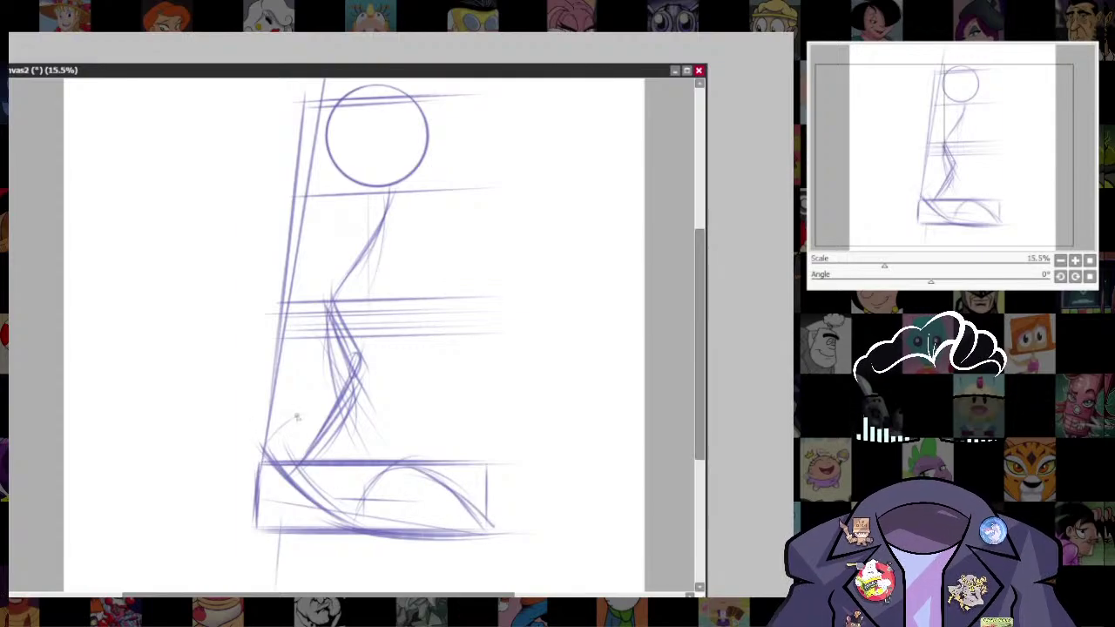
pyautogui.moveTo(311, 409)
pyautogui.mouseDown()
pyautogui.moveTo(449, 464)
pyautogui.moveTo(493, 496)
pyautogui.mouseUp()
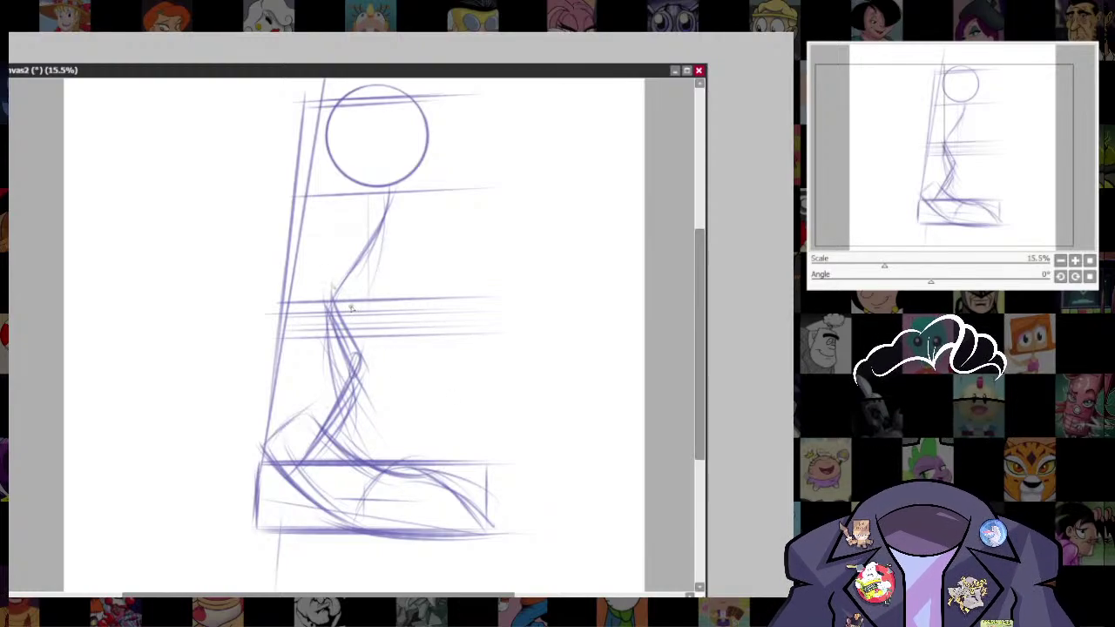
# - Sketch the thigh, rounded knee and front of the lower leg between the crossline group and the foot, undoing stray strokes
pyautogui.moveTo(351, 306)
pyautogui.mouseDown()
pyautogui.moveTo(393, 318)
pyautogui.moveTo(366, 383)
pyautogui.moveTo(384, 346)
pyautogui.moveTo(350, 367)
pyautogui.mouseUp()
pyautogui.moveTo(330, 371); pyautogui.dragTo(328, 379)
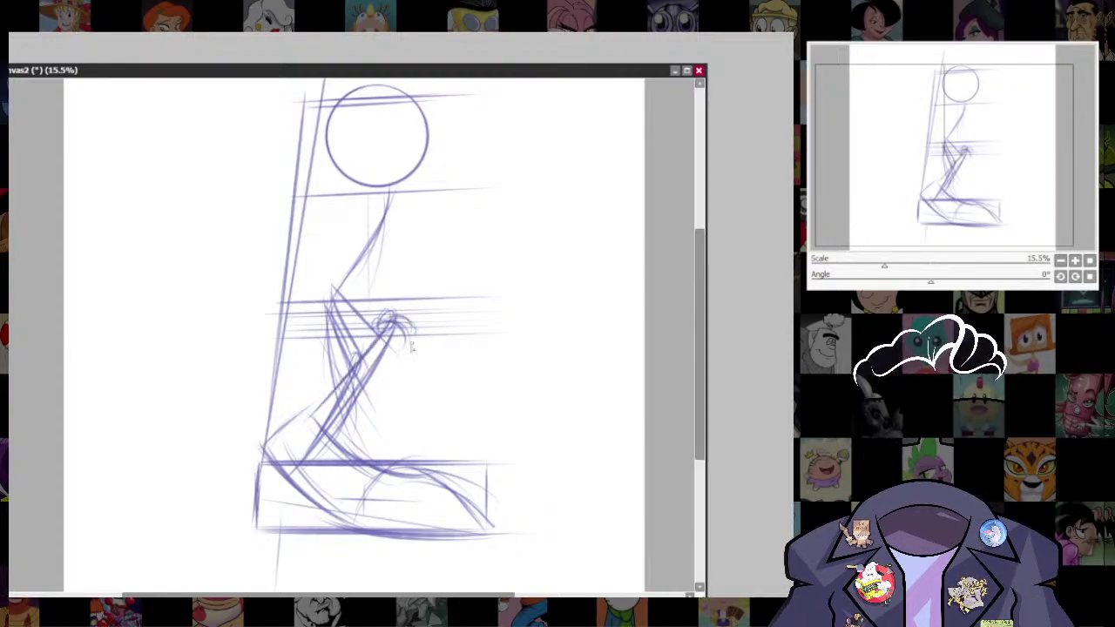
pyautogui.moveTo(414, 329)
pyautogui.mouseDown()
pyautogui.moveTo(379, 399)
pyautogui.moveTo(335, 451)
pyautogui.mouseUp()
pyautogui.moveTo(340, 277)
pyautogui.mouseDown()
pyautogui.moveTo(409, 313)
pyautogui.moveTo(415, 324)
pyautogui.moveTo(327, 315)
pyautogui.moveTo(382, 334)
pyautogui.mouseUp()
pyautogui.hotkey('ctrl', 'z')
pyautogui.hotkey('ctrl', 'z')
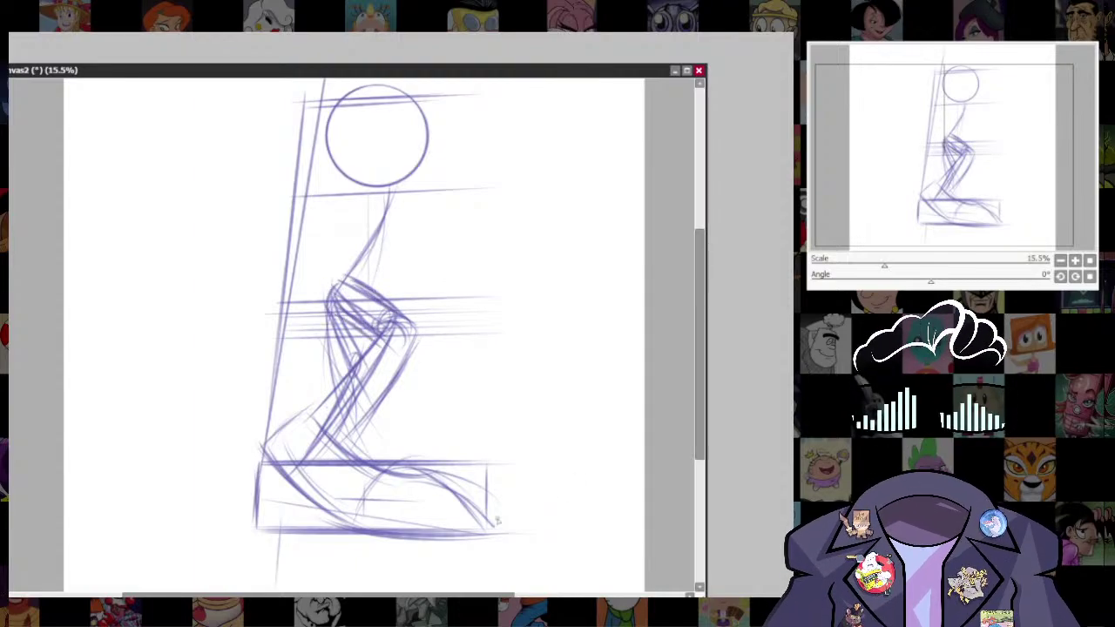
# - Sketch the torso below the head with a rounded chest, a back contour and a belly line down to the hips
pyautogui.moveTo(398, 215); pyautogui.dragTo(444, 294)
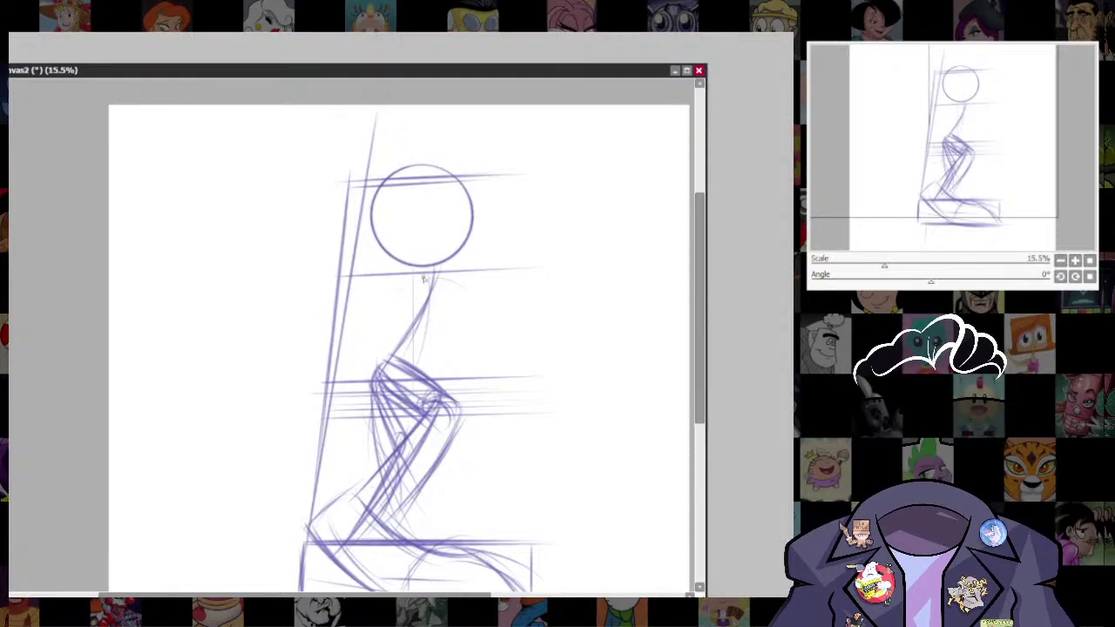
pyautogui.hotkey('ctrl', 'z')
pyautogui.moveTo(406, 279); pyautogui.dragTo(412, 319)
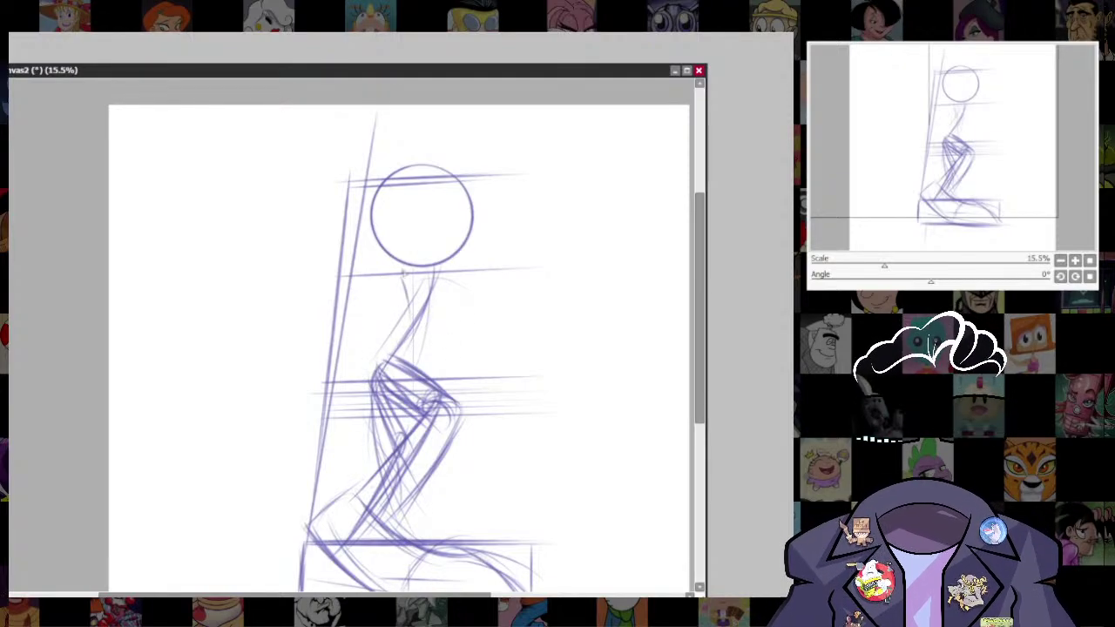
pyautogui.moveTo(438, 271)
pyautogui.mouseDown()
pyautogui.moveTo(406, 279)
pyautogui.moveTo(462, 305)
pyautogui.moveTo(407, 332)
pyautogui.mouseUp()
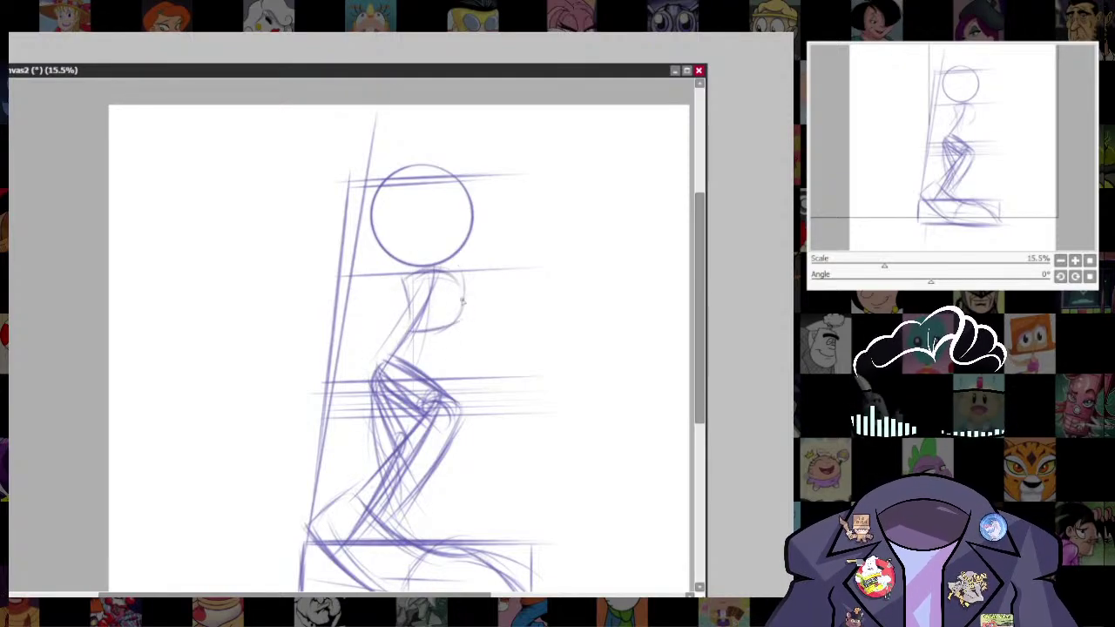
pyautogui.moveTo(464, 298); pyautogui.dragTo(378, 355)
pyautogui.moveTo(451, 328)
pyautogui.mouseDown()
pyautogui.moveTo(427, 374)
pyautogui.moveTo(434, 384)
pyautogui.mouseUp()
pyautogui.scroll(-4, 515, 296)
pyautogui.scroll(2, 489, 361)
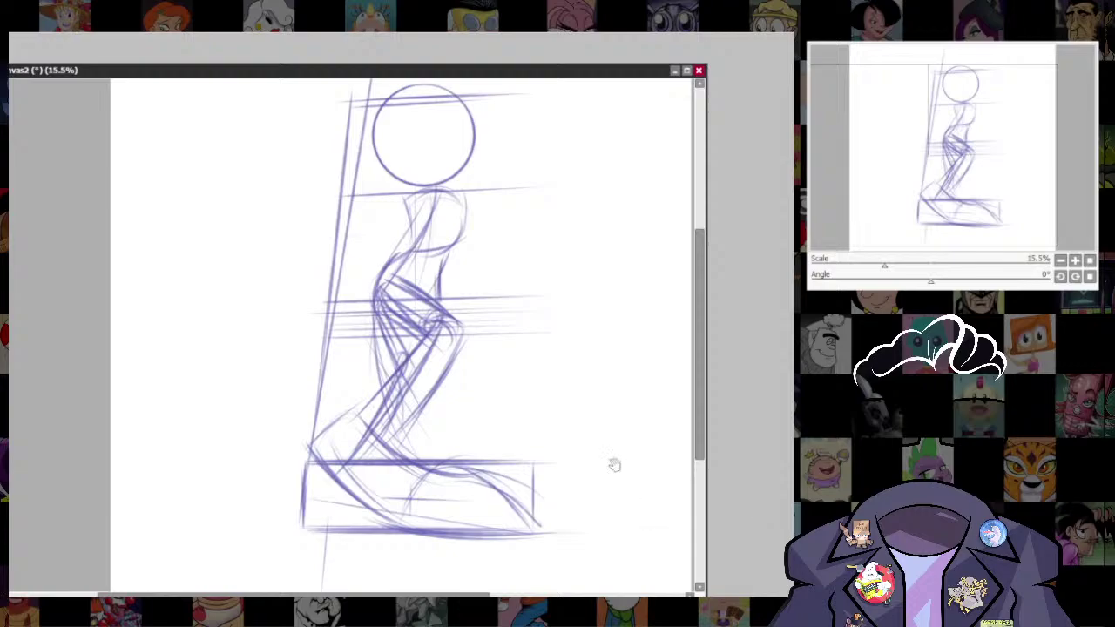
# - Try to sketch an arm reaching backwards from the shoulders
pyautogui.moveTo(615, 465); pyautogui.dragTo(630, 524)
pyautogui.moveTo(423, 261); pyautogui.dragTo(484, 277)
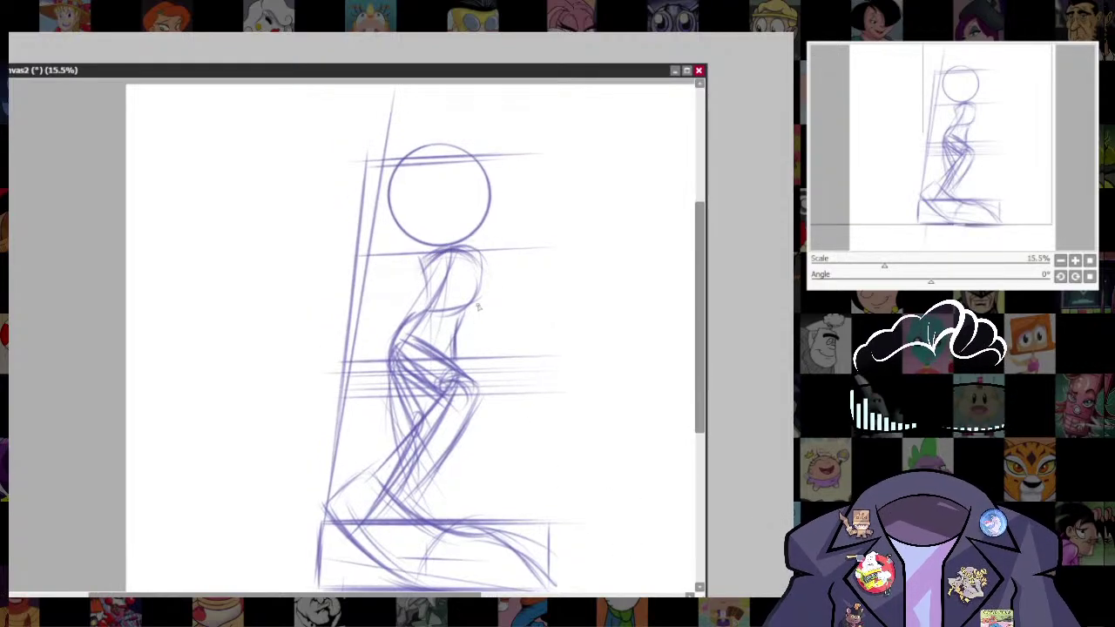
pyautogui.moveTo(372, 291); pyautogui.dragTo(458, 258)
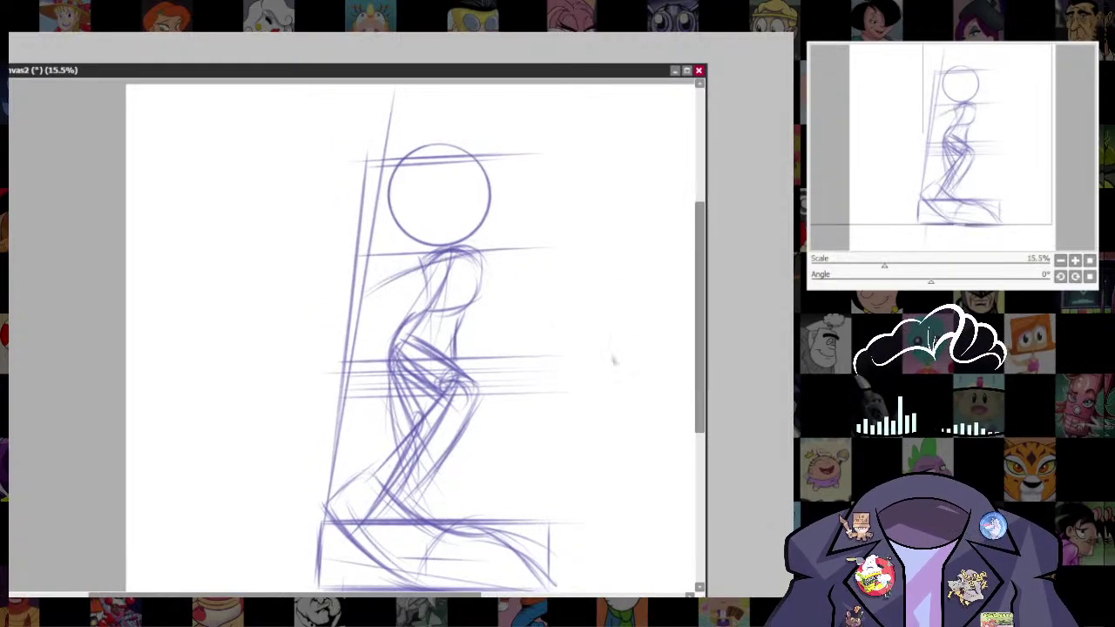
pyautogui.hotkey('ctrl', 'z')
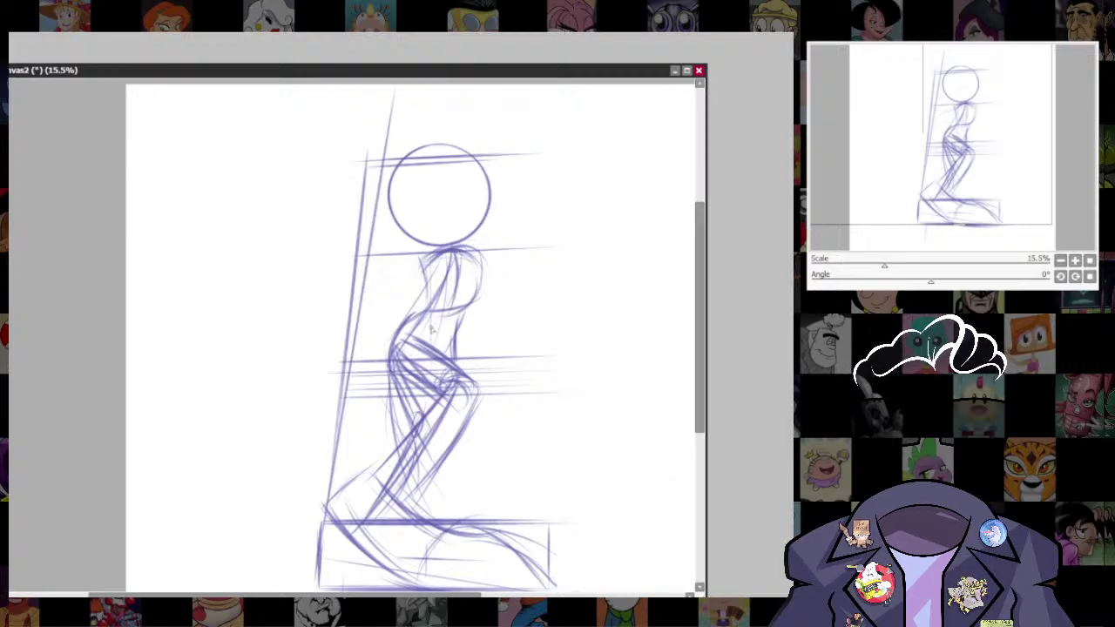
pyautogui.hotkey('ctrl', 'z')
pyautogui.hotkey('ctrl', 'z')
# - Draw a curved shoulder line below the head, mark small shoulder circles, and extend the upper arms out to both sides
pyautogui.moveTo(467, 248); pyautogui.dragTo(433, 311)
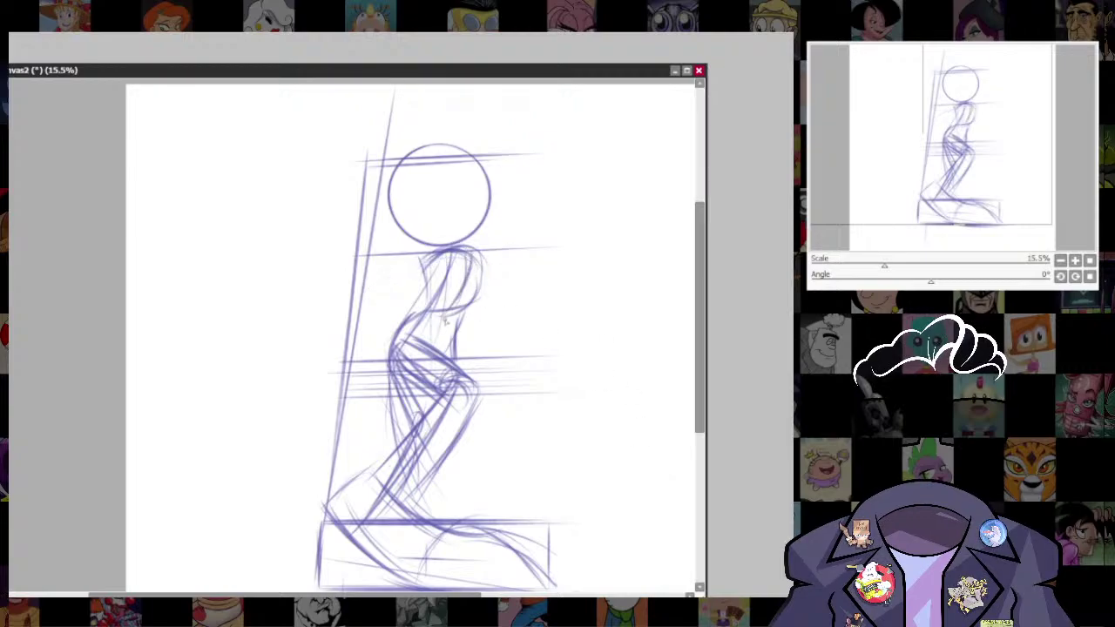
pyautogui.moveTo(427, 254); pyautogui.dragTo(544, 296)
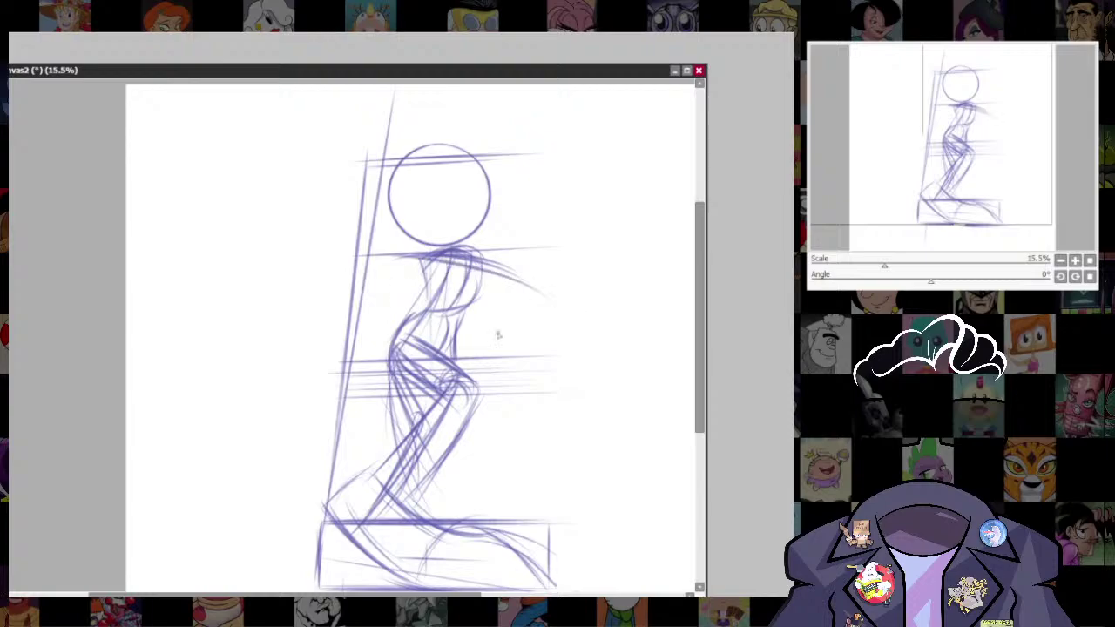
pyautogui.moveTo(421, 257); pyautogui.dragTo(483, 272)
pyautogui.moveTo(491, 368); pyautogui.dragTo(527, 399)
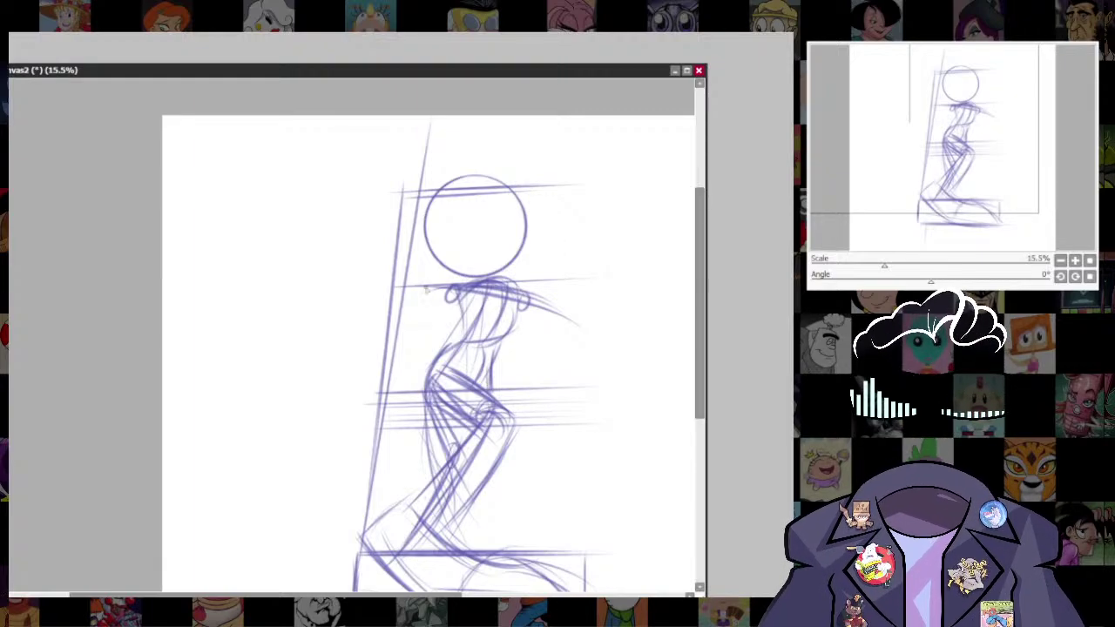
pyautogui.moveTo(371, 280); pyautogui.dragTo(465, 282)
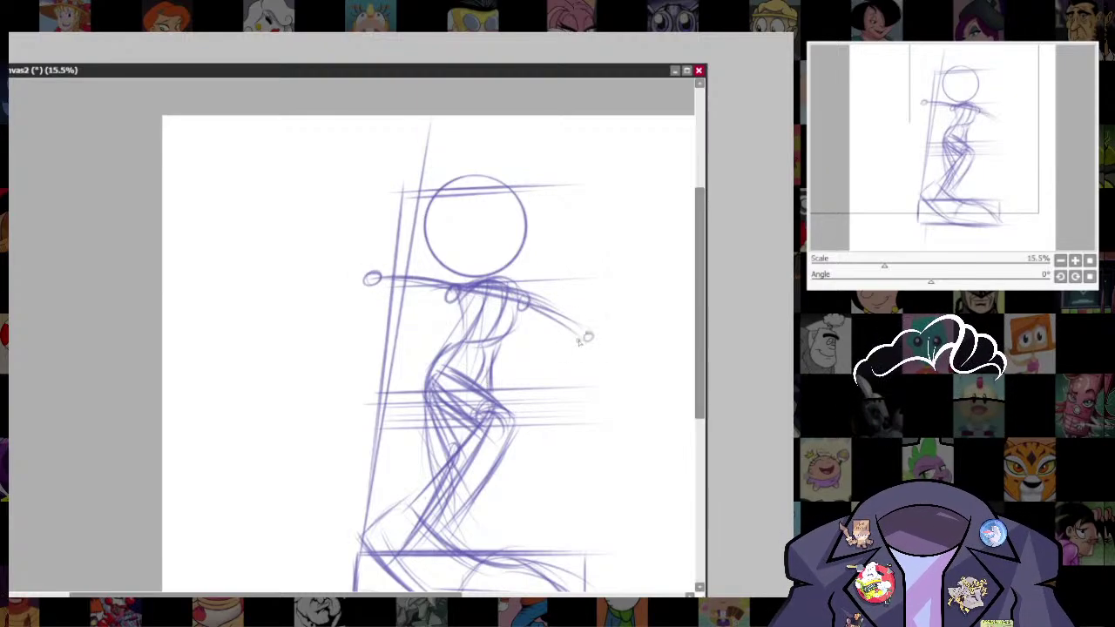
# - Draw a small elbow circle at the end of the forward arm and a darkened oval hand below each elbow
pyautogui.moveTo(578, 392); pyautogui.dragTo(590, 390)
pyautogui.moveTo(372, 339); pyautogui.dragTo(348, 302)
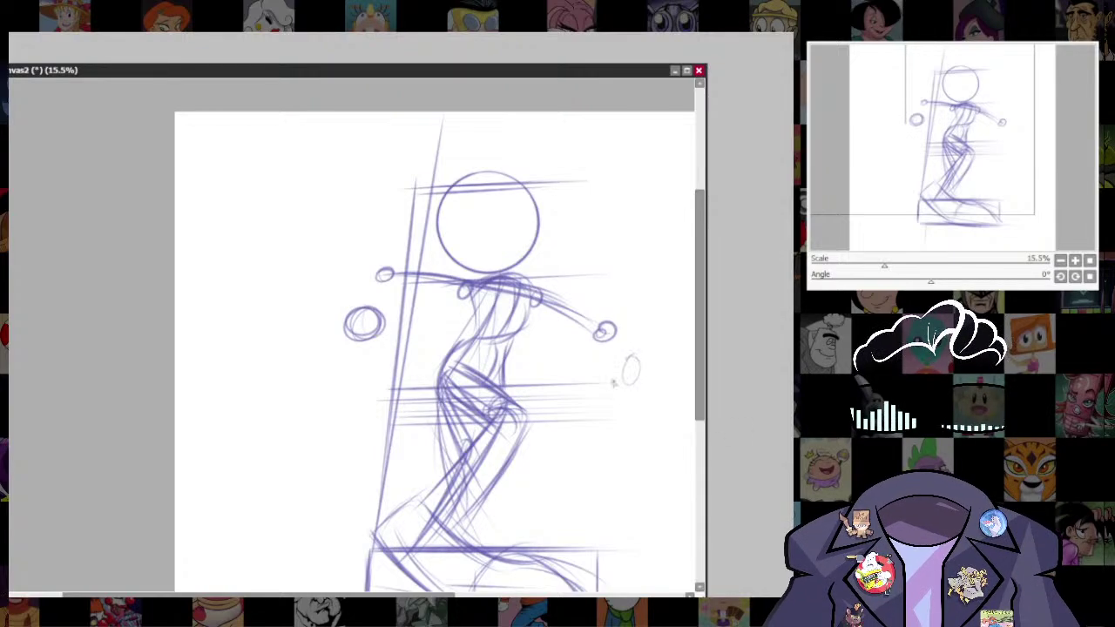
pyautogui.moveTo(614, 384)
pyautogui.mouseDown()
pyautogui.moveTo(622, 402)
pyautogui.moveTo(640, 368)
pyautogui.mouseUp()
pyautogui.moveTo(588, 549)
pyautogui.mouseDown()
pyautogui.moveTo(533, 373)
pyautogui.moveTo(507, 513)
pyautogui.mouseUp()
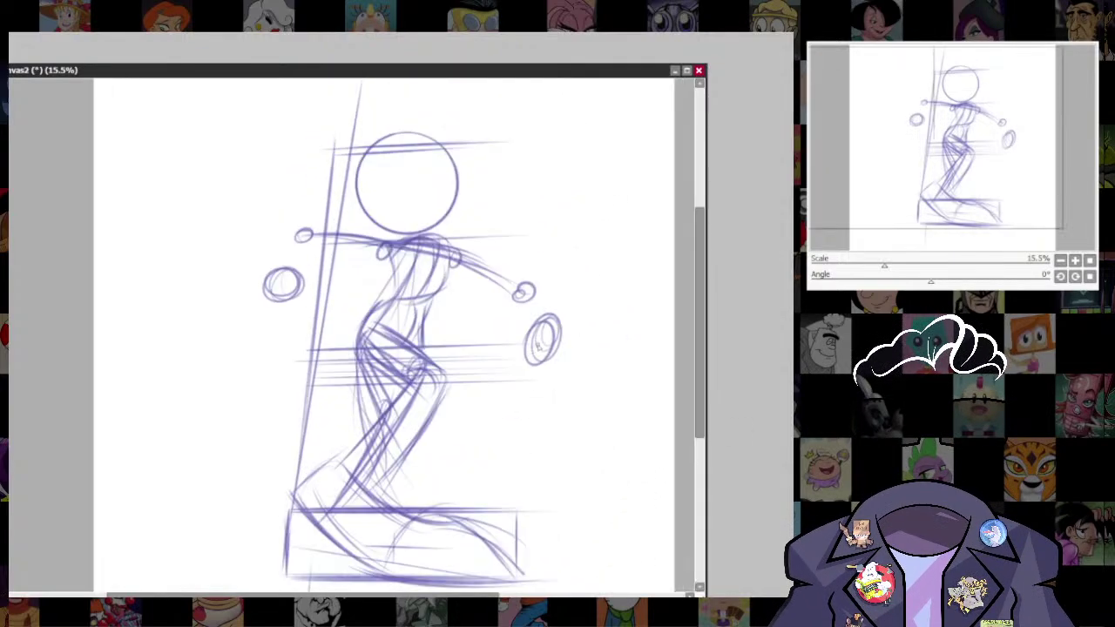
pyautogui.moveTo(538, 346)
pyautogui.mouseDown()
pyautogui.moveTo(548, 324)
pyautogui.moveTo(531, 357)
pyautogui.mouseUp()
pyautogui.moveTo(262, 293); pyautogui.dragTo(275, 264)
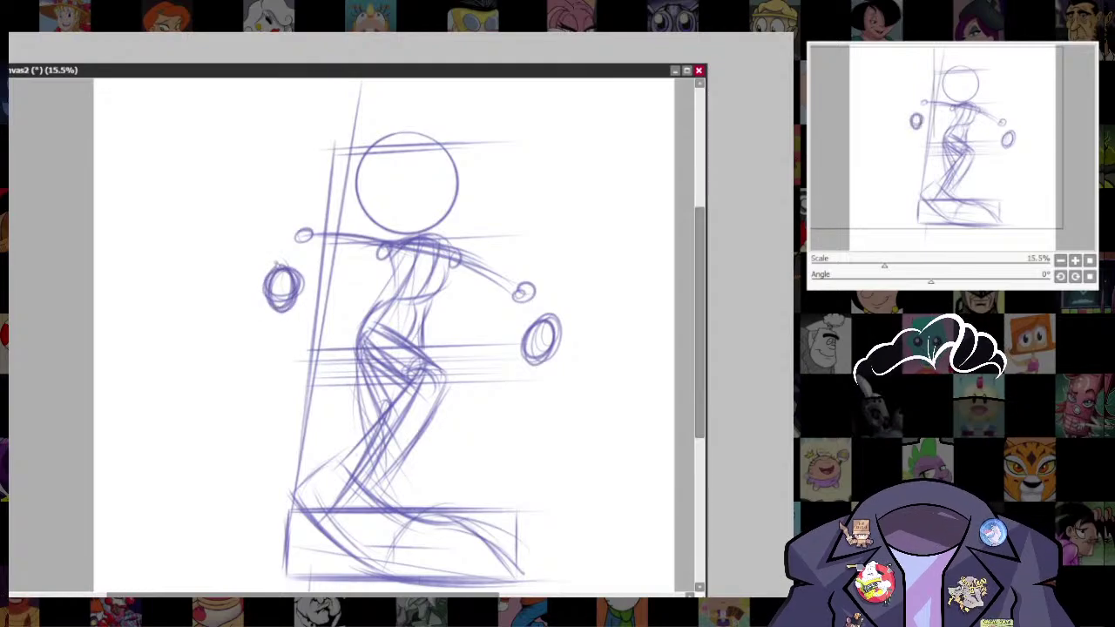
# - Reinforce the back contour of the lower leg with repeated strokes from the knee down to the heel
pyautogui.moveTo(588, 397)
pyautogui.mouseDown()
pyautogui.moveTo(597, 256)
pyautogui.moveTo(572, 343)
pyautogui.moveTo(581, 336)
pyautogui.mouseUp()
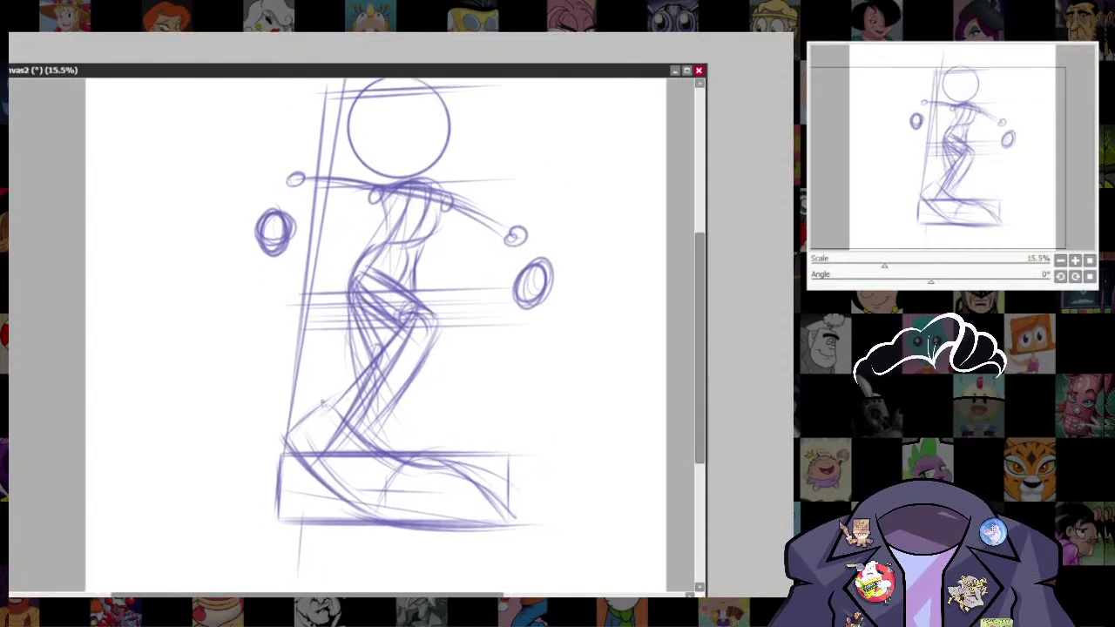
pyautogui.moveTo(392, 334); pyautogui.dragTo(295, 428)
pyautogui.moveTo(361, 374); pyautogui.dragTo(291, 440)
pyautogui.moveTo(352, 381); pyautogui.dragTo(289, 441)
# - Touch up the foot and heel near the rectangle's upper corners and strengthen the contours from the waist to the hip
pyautogui.moveTo(587, 517); pyautogui.dragTo(588, 443)
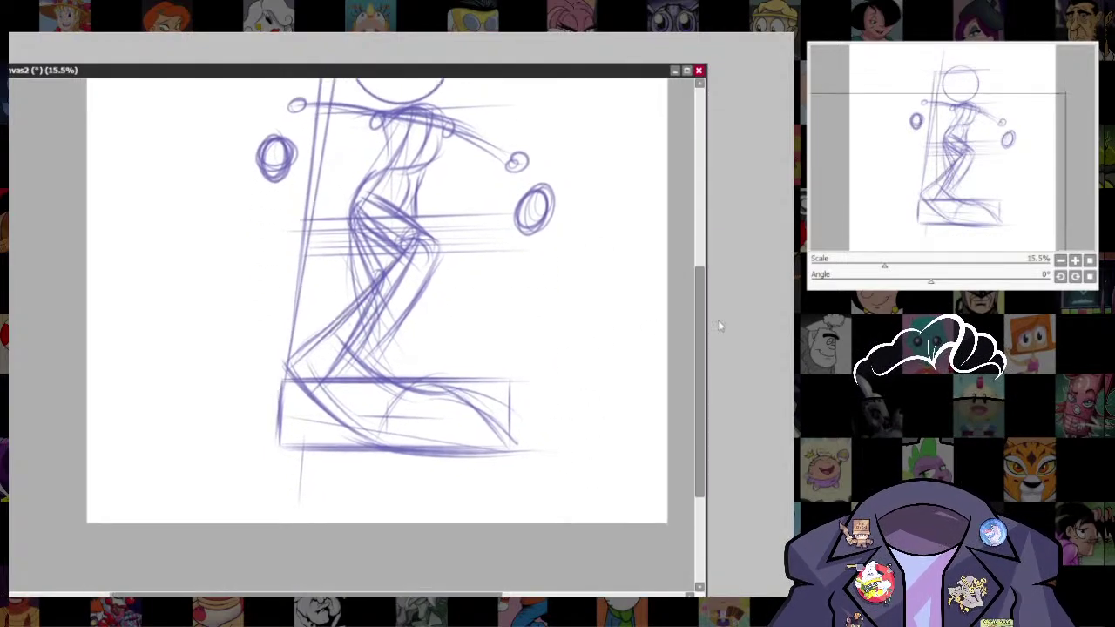
pyautogui.moveTo(508, 388); pyautogui.dragTo(507, 407)
pyautogui.moveTo(284, 384)
pyautogui.mouseDown()
pyautogui.moveTo(331, 343)
pyautogui.moveTo(291, 373)
pyautogui.mouseUp()
pyautogui.moveTo(544, 437); pyautogui.dragTo(553, 433)
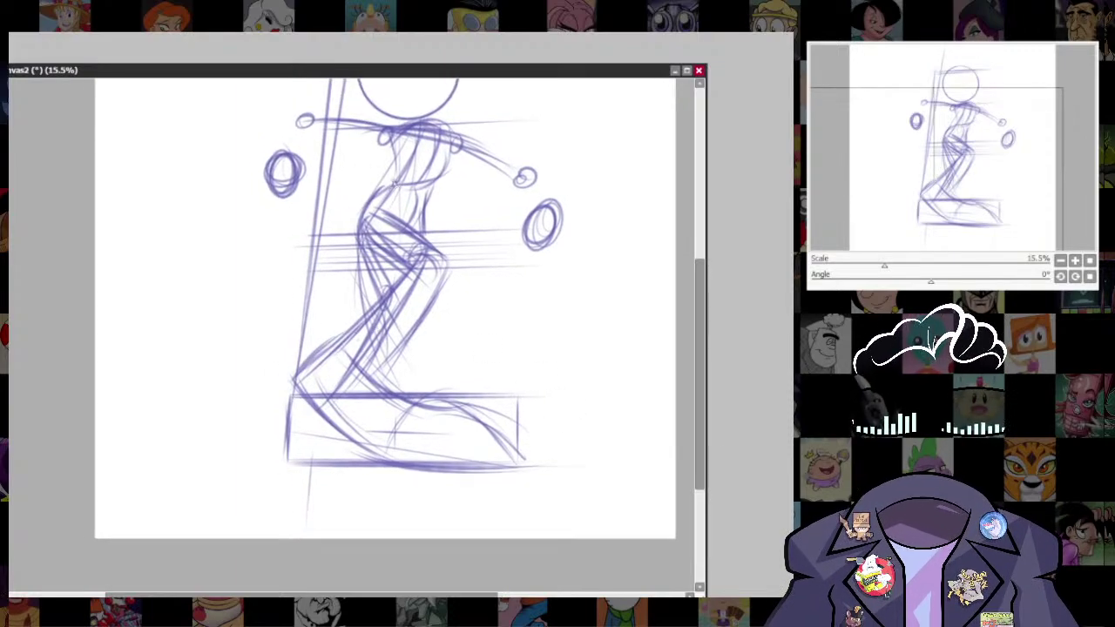
pyautogui.moveTo(391, 182); pyautogui.dragTo(365, 217)
pyautogui.moveTo(389, 183)
pyautogui.mouseDown()
pyautogui.moveTo(373, 210)
pyautogui.moveTo(422, 231)
pyautogui.moveTo(420, 247)
pyautogui.mouseUp()
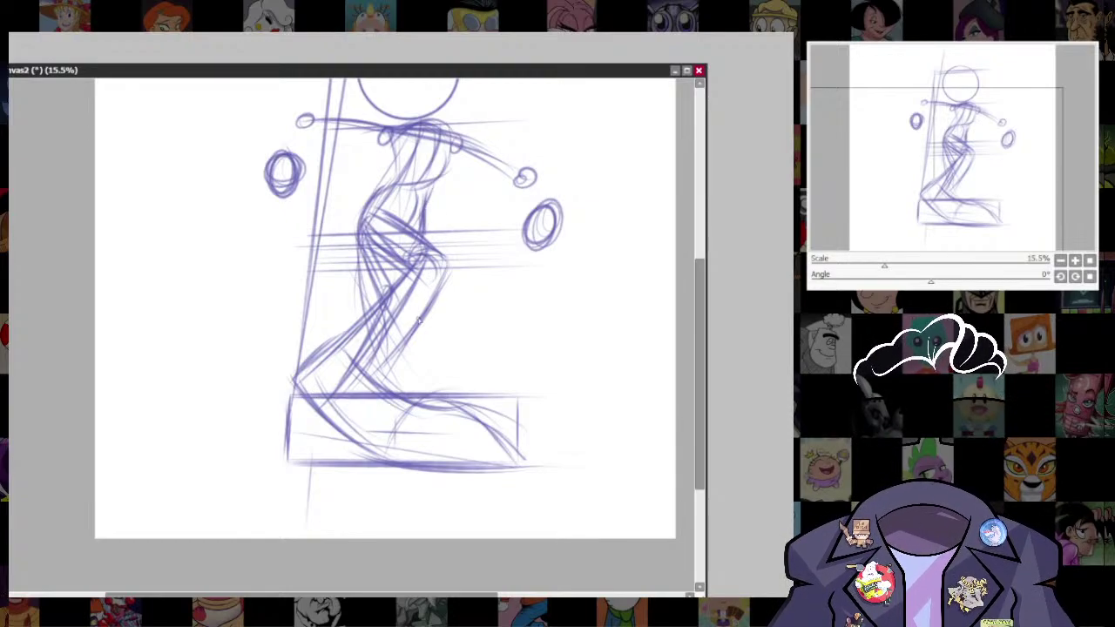
# - Add strokes to the thigh and lower leg, and draw the rear foot with a small ankle circle inside the rectangle's back end
pyautogui.moveTo(385, 229); pyautogui.dragTo(417, 284)
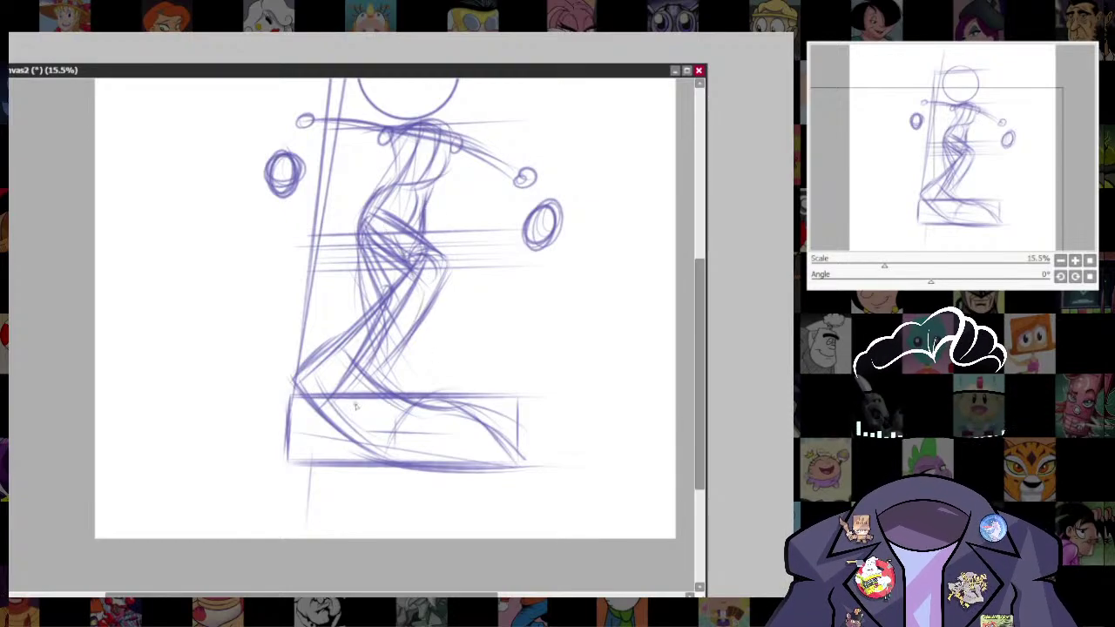
pyautogui.moveTo(417, 336)
pyautogui.mouseDown()
pyautogui.moveTo(349, 415)
pyautogui.moveTo(323, 425)
pyautogui.moveTo(340, 453)
pyautogui.moveTo(358, 454)
pyautogui.mouseUp()
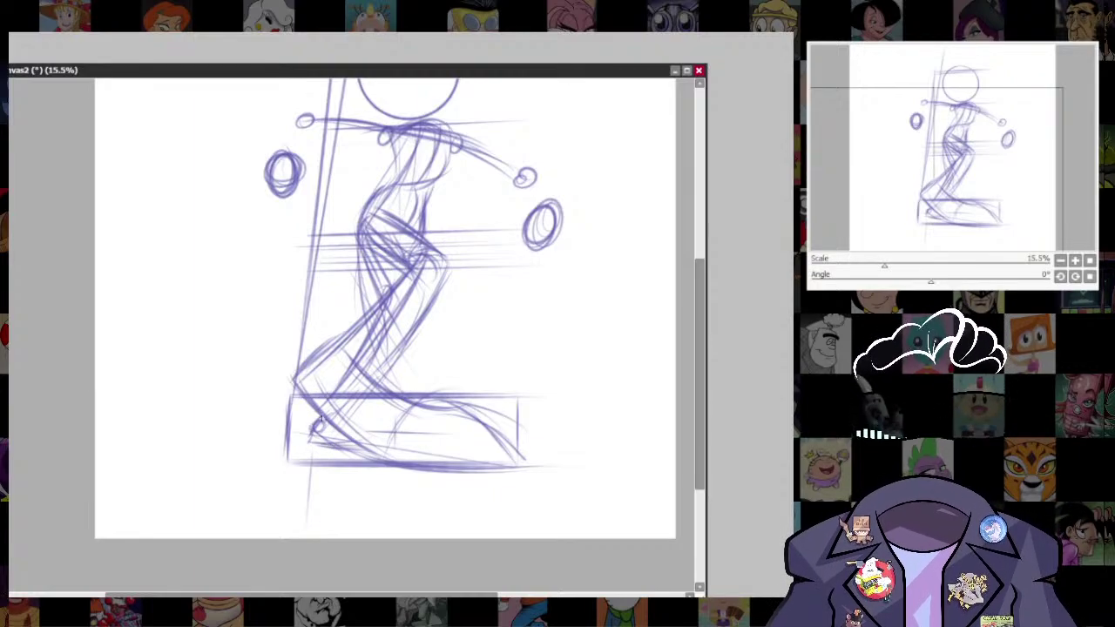
pyautogui.moveTo(318, 424)
pyautogui.mouseDown()
pyautogui.moveTo(308, 442)
pyautogui.moveTo(354, 446)
pyautogui.mouseUp()
pyautogui.moveTo(422, 284); pyautogui.dragTo(437, 344)
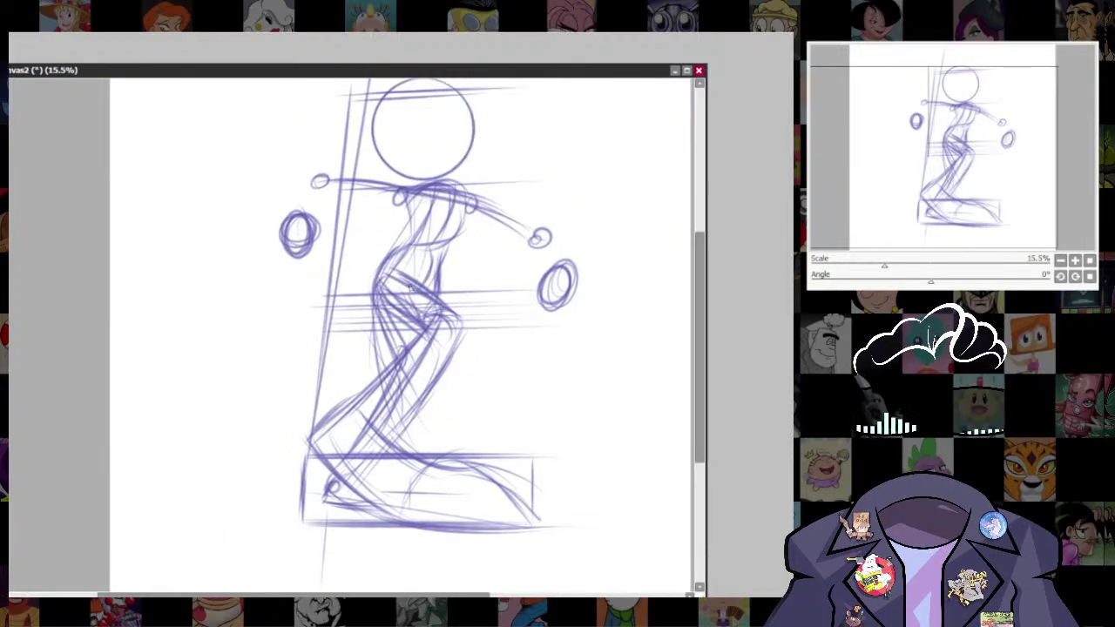
# - Reinforce the back contour from the hip down the rear thigh and the contour of the forward calf
pyautogui.moveTo(379, 299); pyautogui.dragTo(401, 348)
pyautogui.moveTo(384, 262)
pyautogui.mouseDown()
pyautogui.moveTo(381, 319)
pyautogui.moveTo(397, 353)
pyautogui.mouseUp()
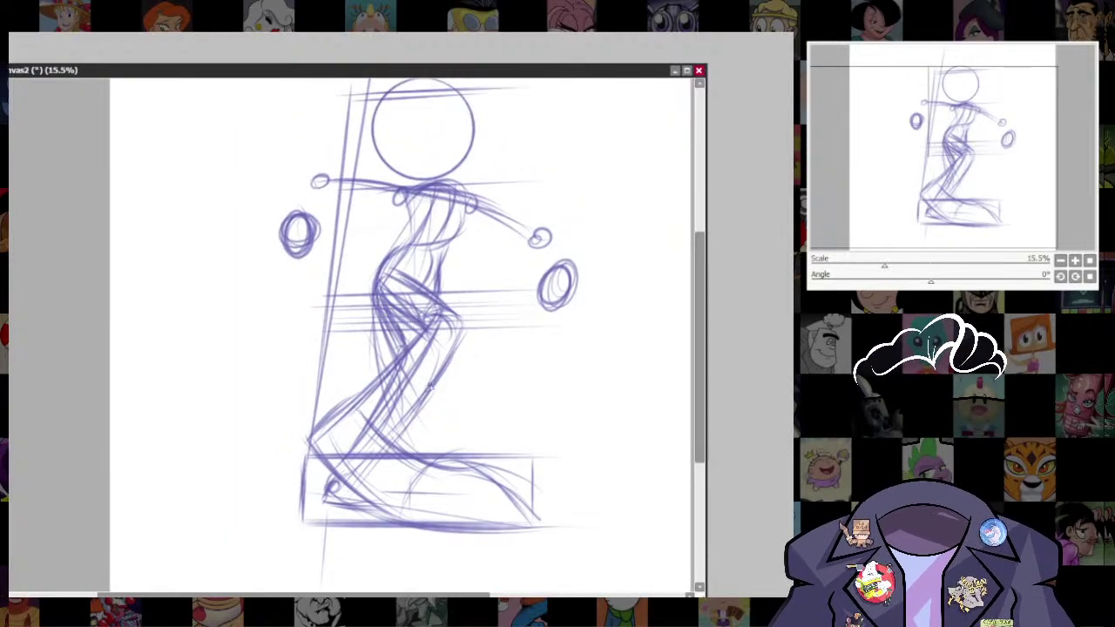
pyautogui.moveTo(424, 400); pyautogui.dragTo(401, 442)
pyautogui.moveTo(448, 361); pyautogui.dragTo(394, 438)
pyautogui.moveTo(384, 321); pyautogui.dragTo(398, 355)
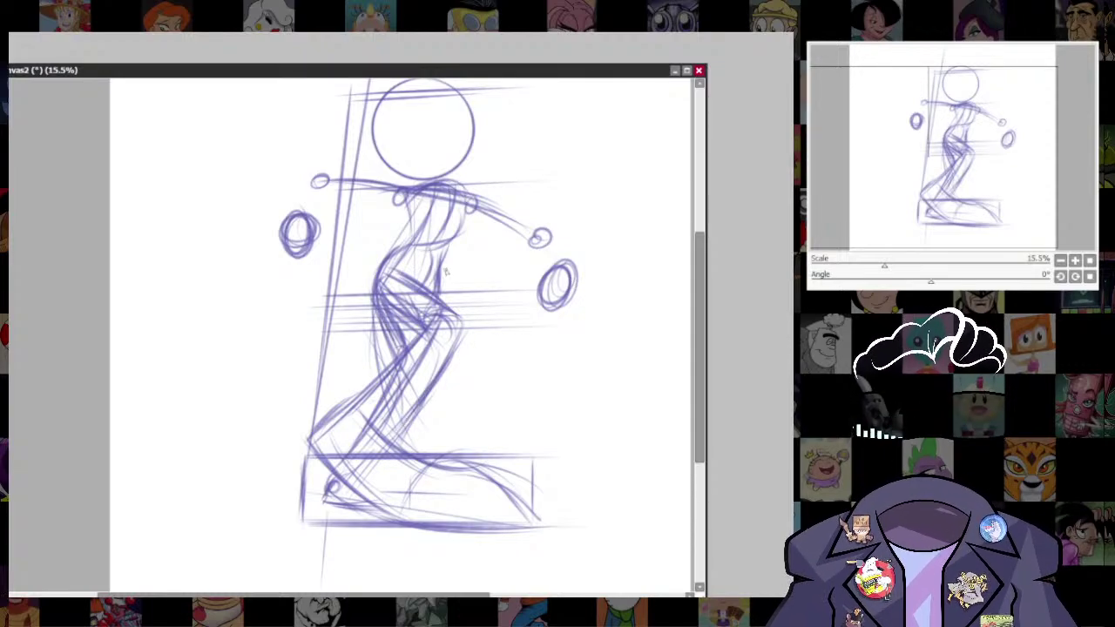
# - Sketch repeated strokes along the front of the torso from the chest down to the waist
pyautogui.moveTo(442, 256); pyautogui.dragTo(438, 292)
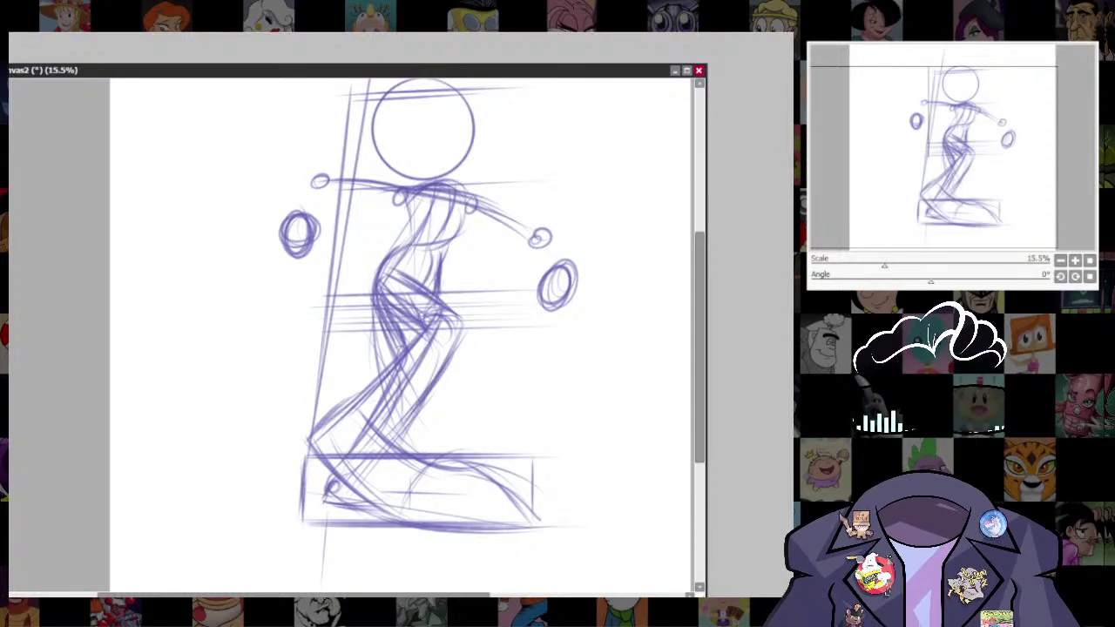
pyautogui.hotkey('alt', 'Tab')
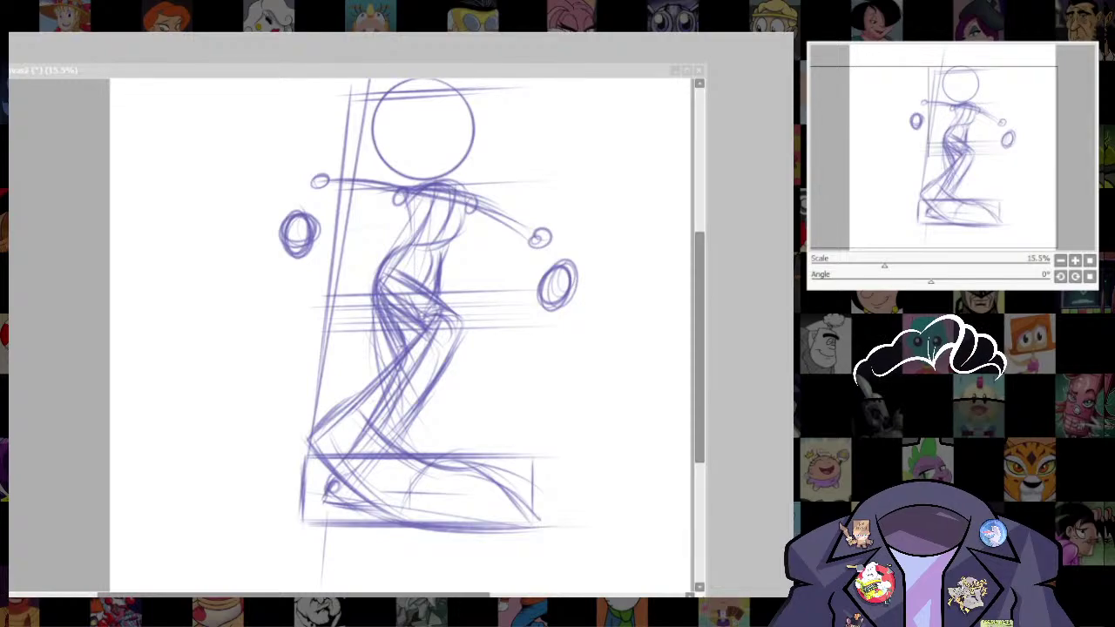
pyautogui.moveTo(463, 266); pyautogui.dragTo(451, 357)
pyautogui.moveTo(451, 286)
pyautogui.mouseDown()
pyautogui.moveTo(431, 370)
pyautogui.moveTo(432, 360)
pyautogui.mouseUp()
pyautogui.moveTo(451, 309); pyautogui.dragTo(427, 362)
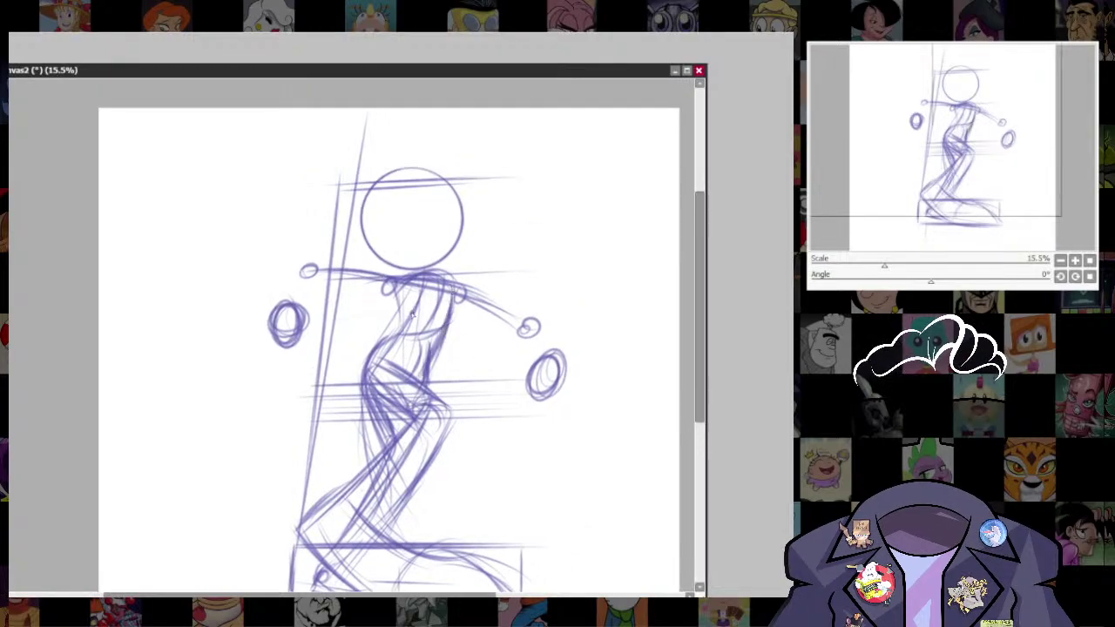
# - Darken the back contour from the shoulder to the hip and the chest's front contour down to the waist
pyautogui.moveTo(386, 282)
pyautogui.mouseDown()
pyautogui.moveTo(389, 343)
pyautogui.moveTo(371, 352)
pyautogui.mouseUp()
pyautogui.moveTo(397, 304); pyautogui.dragTo(353, 388)
pyautogui.moveTo(377, 394); pyautogui.dragTo(382, 403)
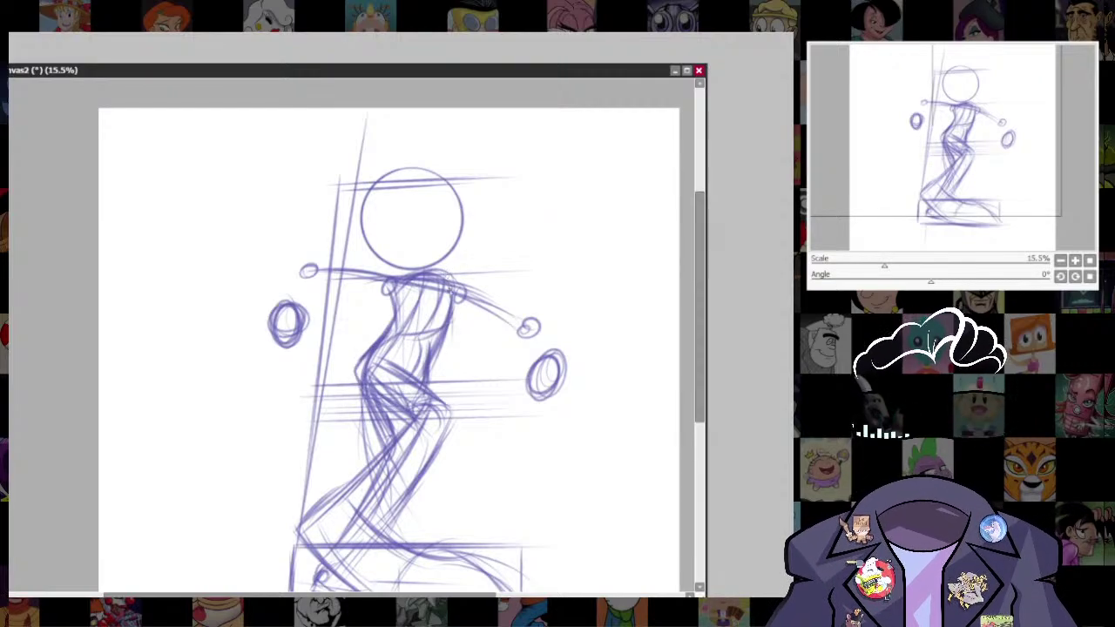
pyautogui.moveTo(450, 277)
pyautogui.mouseDown()
pyautogui.moveTo(446, 357)
pyautogui.moveTo(419, 374)
pyautogui.mouseUp()
pyautogui.moveTo(453, 315); pyautogui.dragTo(417, 385)
pyautogui.moveTo(384, 288)
pyautogui.mouseDown()
pyautogui.moveTo(411, 324)
pyautogui.moveTo(452, 311)
pyautogui.moveTo(441, 357)
pyautogui.mouseUp()
pyautogui.moveTo(451, 305); pyautogui.dragTo(429, 380)
pyautogui.moveTo(444, 352); pyautogui.dragTo(423, 388)
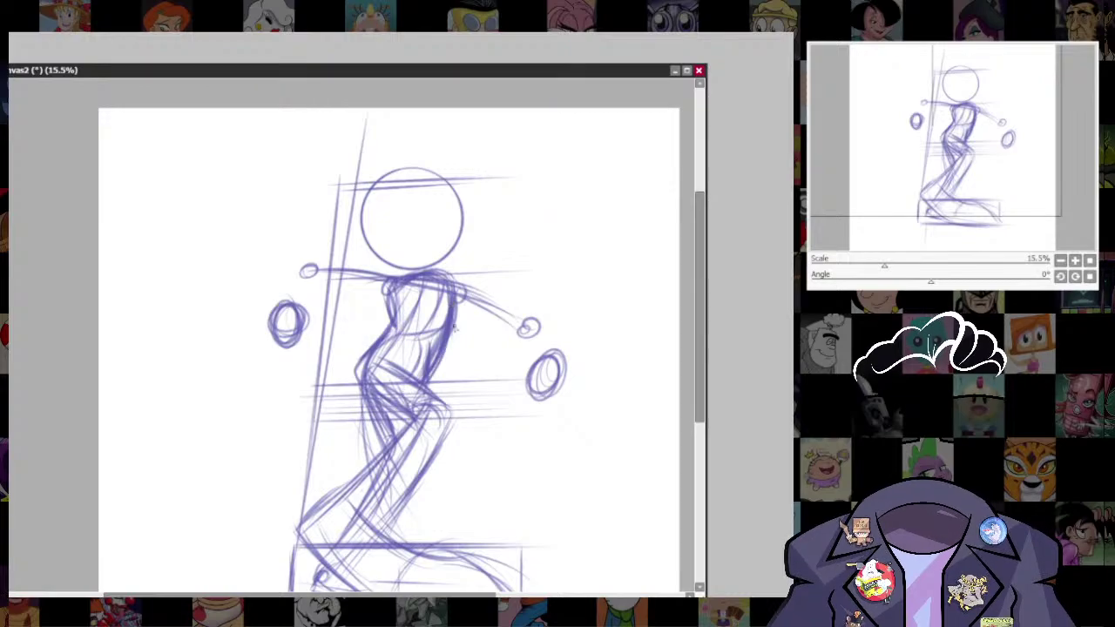
# - Sketch a short flared skirt shape around the hips, with a curved waistline, a lower hem and pointed sides
pyautogui.moveTo(486, 457)
pyautogui.mouseDown()
pyautogui.moveTo(491, 398)
pyautogui.moveTo(486, 409)
pyautogui.mouseUp()
pyautogui.moveTo(360, 314); pyautogui.dragTo(375, 358)
pyautogui.moveTo(453, 448); pyautogui.dragTo(447, 460)
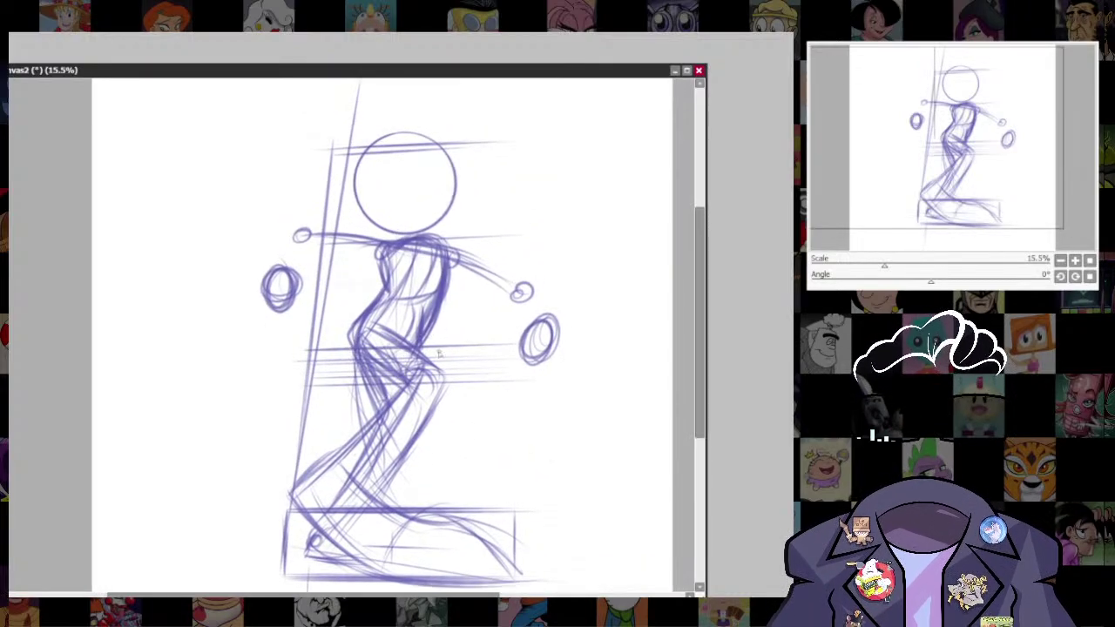
pyautogui.moveTo(434, 317)
pyautogui.mouseDown()
pyautogui.moveTo(442, 352)
pyautogui.moveTo(464, 361)
pyautogui.mouseUp()
pyautogui.moveTo(343, 351)
pyautogui.mouseDown()
pyautogui.moveTo(401, 339)
pyautogui.moveTo(457, 390)
pyautogui.moveTo(395, 350)
pyautogui.moveTo(432, 357)
pyautogui.mouseUp()
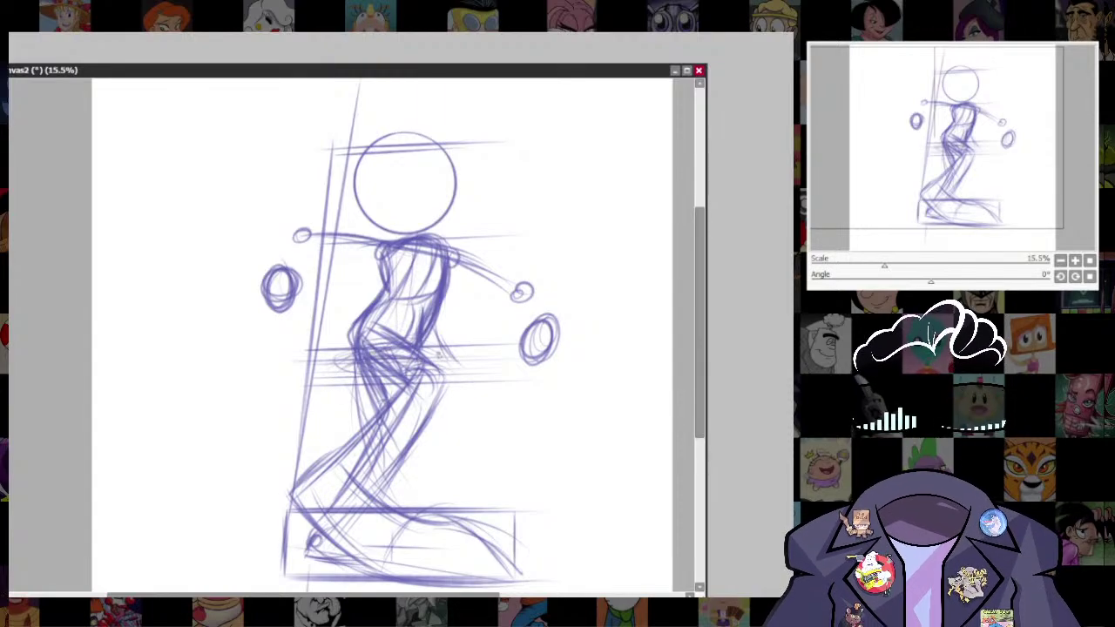
pyautogui.moveTo(352, 376)
pyautogui.mouseDown()
pyautogui.moveTo(397, 346)
pyautogui.moveTo(446, 348)
pyautogui.moveTo(422, 346)
pyautogui.mouseUp()
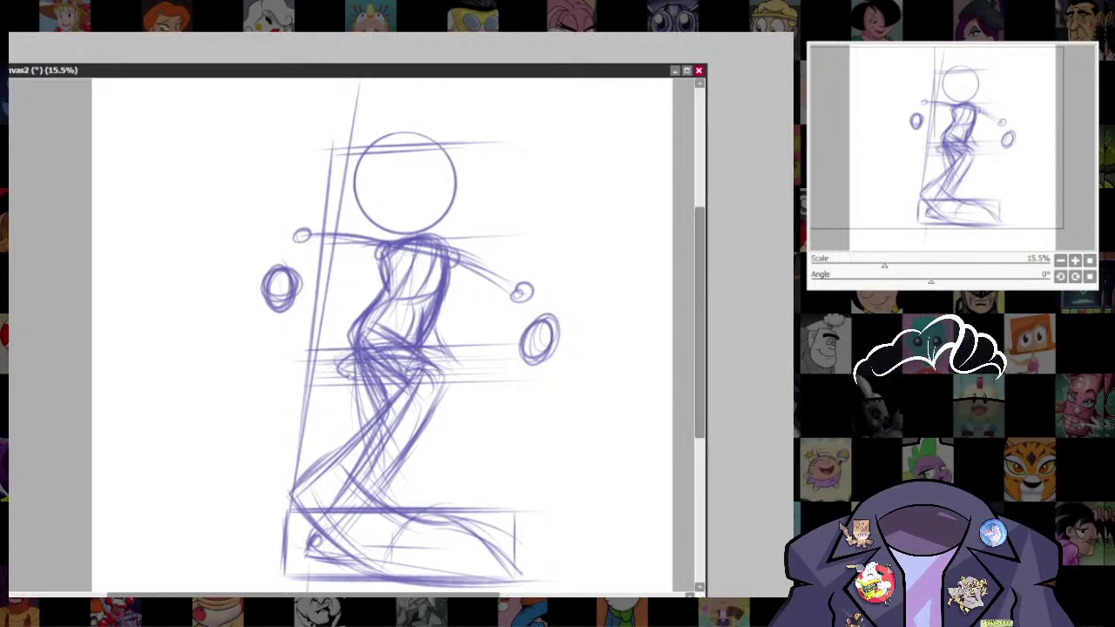
pyautogui.moveTo(350, 376)
pyautogui.mouseDown()
pyautogui.moveTo(399, 341)
pyautogui.moveTo(368, 374)
pyautogui.moveTo(409, 341)
pyautogui.moveTo(453, 361)
pyautogui.moveTo(446, 344)
pyautogui.moveTo(450, 369)
pyautogui.moveTo(372, 384)
pyautogui.moveTo(385, 358)
pyautogui.moveTo(372, 387)
pyautogui.moveTo(338, 384)
pyautogui.mouseUp()
pyautogui.hotkey('ctrl', 'z')
pyautogui.moveTo(381, 352); pyautogui.dragTo(409, 362)
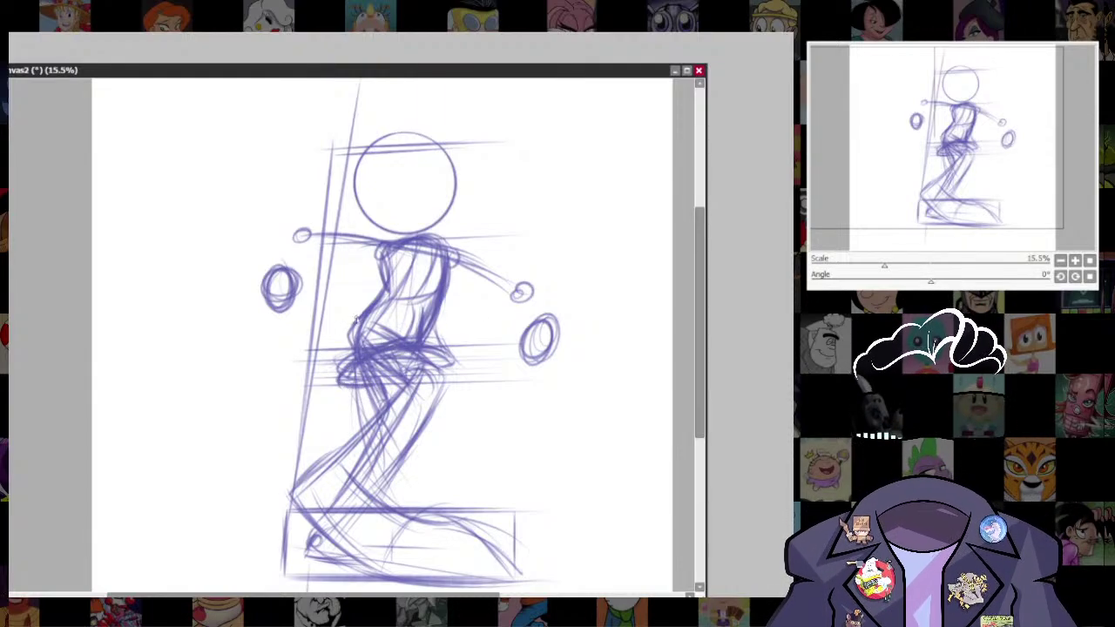
pyautogui.moveTo(355, 321); pyautogui.dragTo(343, 353)
# - Draw the forward foot's ankle curve and darken the heel contour slanting down to the rectangle's base
pyautogui.moveTo(508, 530)
pyautogui.mouseDown()
pyautogui.moveTo(520, 393)
pyautogui.moveTo(512, 459)
pyautogui.mouseUp()
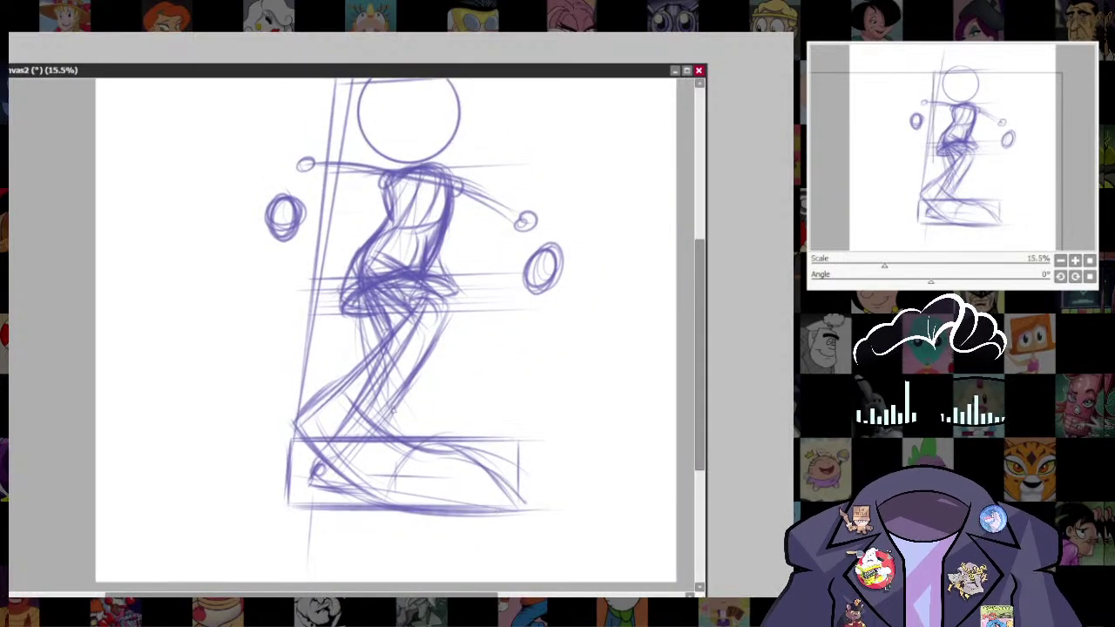
pyautogui.moveTo(391, 407)
pyautogui.mouseDown()
pyautogui.moveTo(407, 453)
pyautogui.moveTo(422, 438)
pyautogui.moveTo(484, 479)
pyautogui.mouseUp()
pyautogui.hotkey('ctrl', 'z')
pyautogui.hotkey('ctrl', 'z')
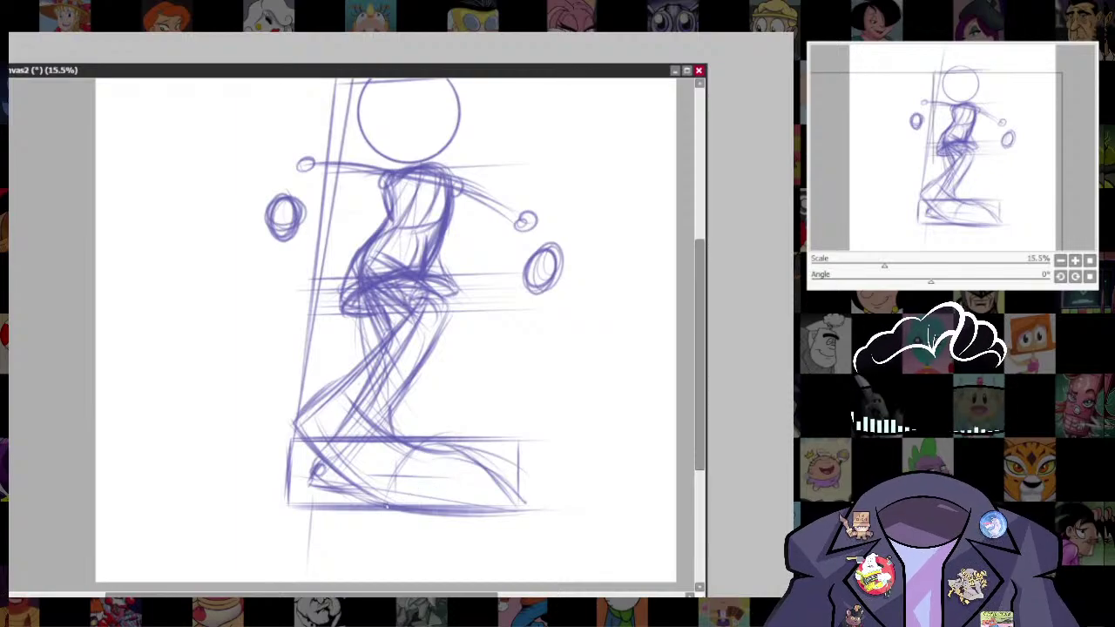
pyautogui.moveTo(423, 450); pyautogui.dragTo(388, 504)
pyautogui.hotkey('ctrl', 'z')
pyautogui.moveTo(387, 441)
pyautogui.mouseDown()
pyautogui.moveTo(355, 483)
pyautogui.moveTo(501, 505)
pyautogui.moveTo(424, 508)
pyautogui.mouseUp()
pyautogui.moveTo(289, 425)
pyautogui.mouseDown()
pyautogui.moveTo(359, 503)
pyautogui.moveTo(333, 394)
pyautogui.moveTo(358, 394)
pyautogui.moveTo(395, 434)
pyautogui.moveTo(474, 463)
pyautogui.mouseUp()
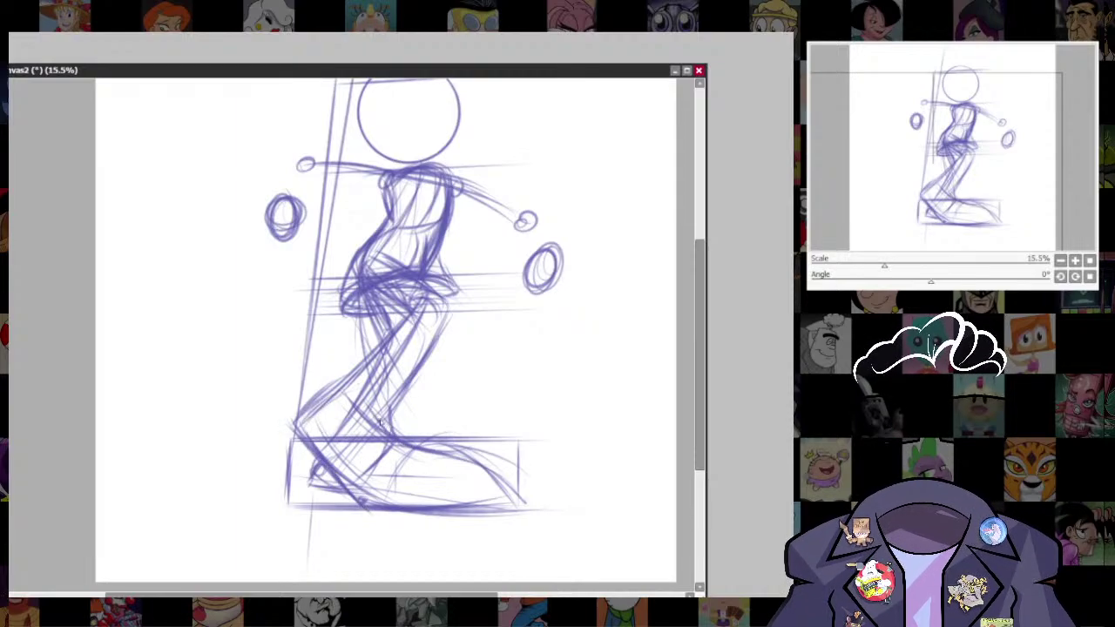
# - Outline the forward foot from the ankle over the instep to a rounded toe at the rectangle's front end
pyautogui.moveTo(379, 419); pyautogui.dragTo(470, 464)
pyautogui.moveTo(415, 445)
pyautogui.mouseDown()
pyautogui.moveTo(503, 471)
pyautogui.moveTo(514, 506)
pyautogui.moveTo(366, 517)
pyautogui.moveTo(512, 493)
pyautogui.mouseUp()
pyautogui.moveTo(502, 400)
pyautogui.mouseDown()
pyautogui.moveTo(552, 358)
pyautogui.moveTo(509, 537)
pyautogui.moveTo(498, 528)
pyautogui.moveTo(514, 523)
pyautogui.moveTo(528, 241)
pyautogui.moveTo(566, 424)
pyautogui.mouseUp()
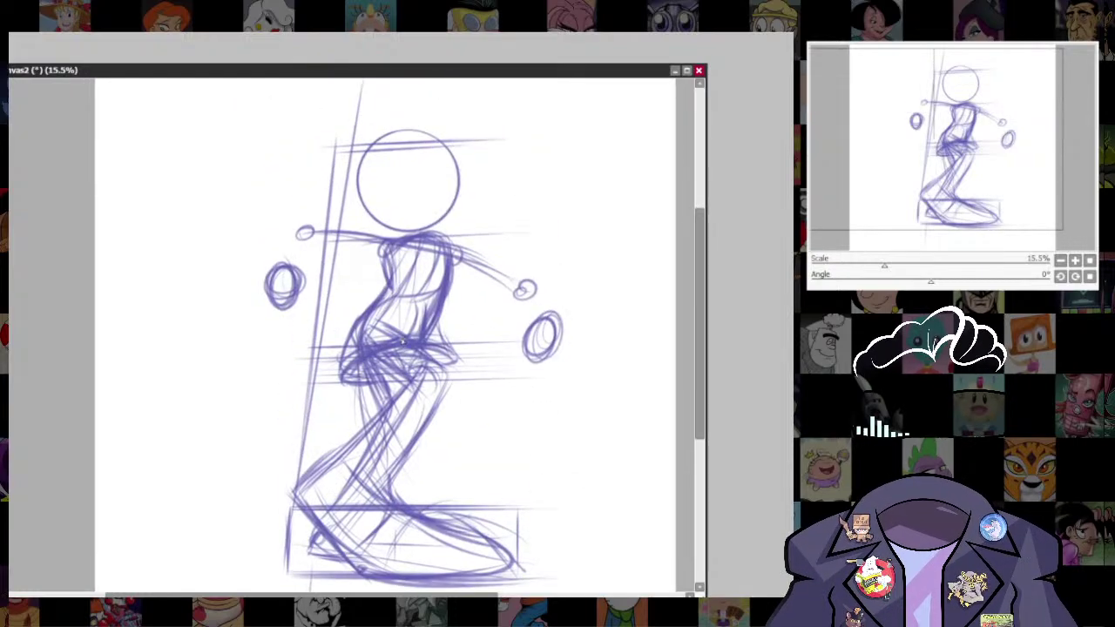
# - Draw a curved vertical centre line on the head circle, shifted toward the facing side
pyautogui.moveTo(485, 368); pyautogui.dragTo(495, 423)
pyautogui.moveTo(424, 236); pyautogui.dragTo(454, 306)
pyautogui.moveTo(434, 234)
pyautogui.mouseDown()
pyautogui.moveTo(452, 270)
pyautogui.moveTo(451, 326)
pyautogui.mouseUp()
pyautogui.moveTo(441, 236); pyautogui.dragTo(452, 326)
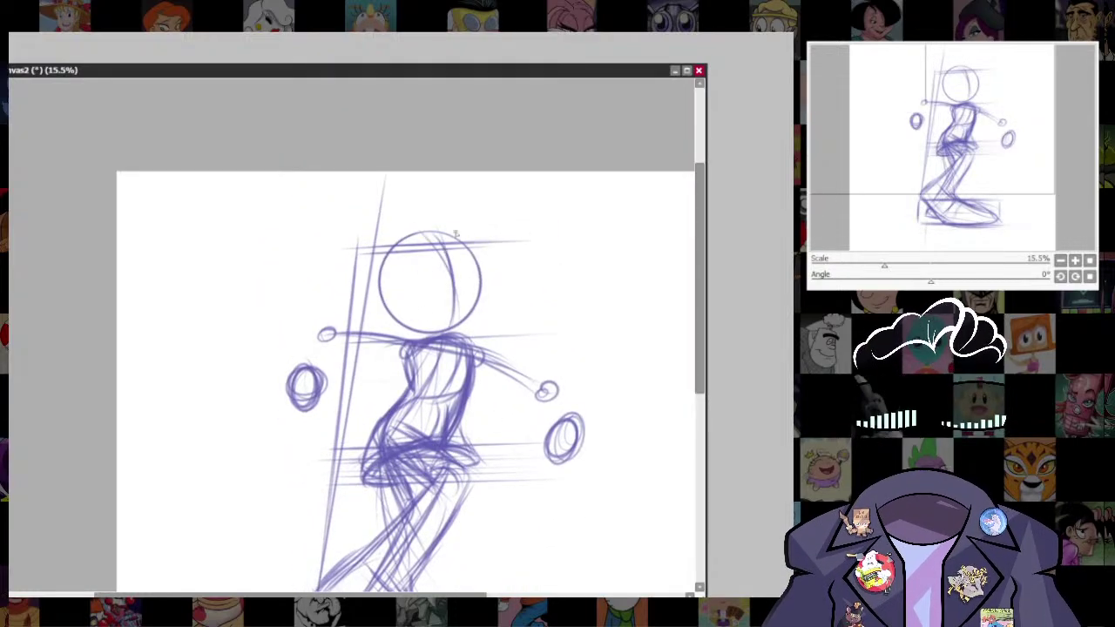
# - Sketch an outstretched finger and the curled lower fingers over the forward hand's oval
pyautogui.moveTo(580, 536); pyautogui.dragTo(560, 371)
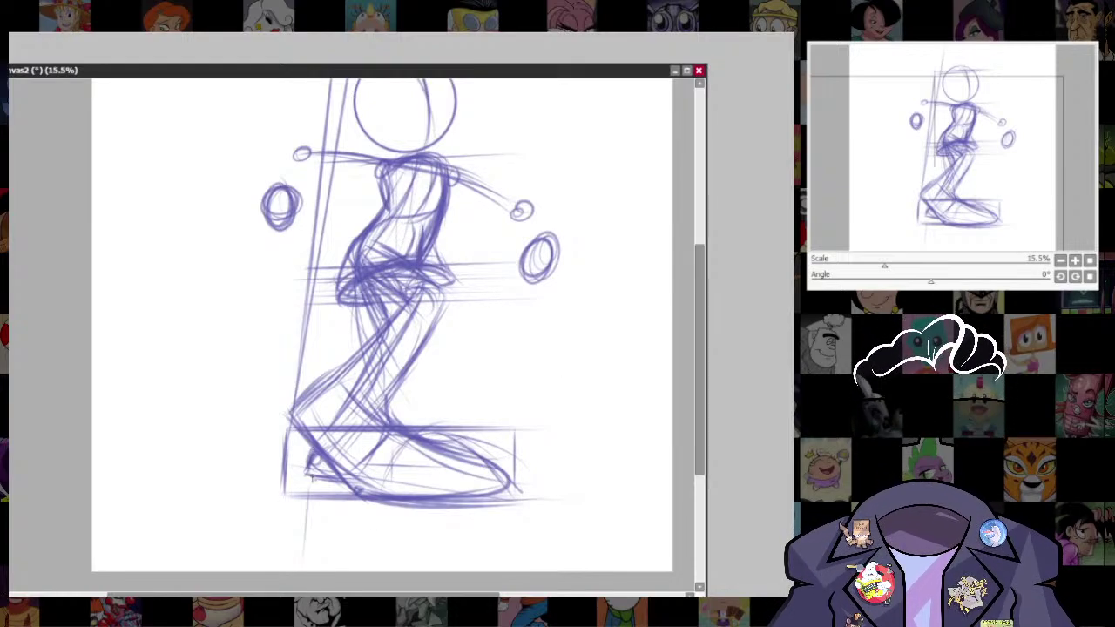
pyautogui.moveTo(589, 442); pyautogui.dragTo(568, 540)
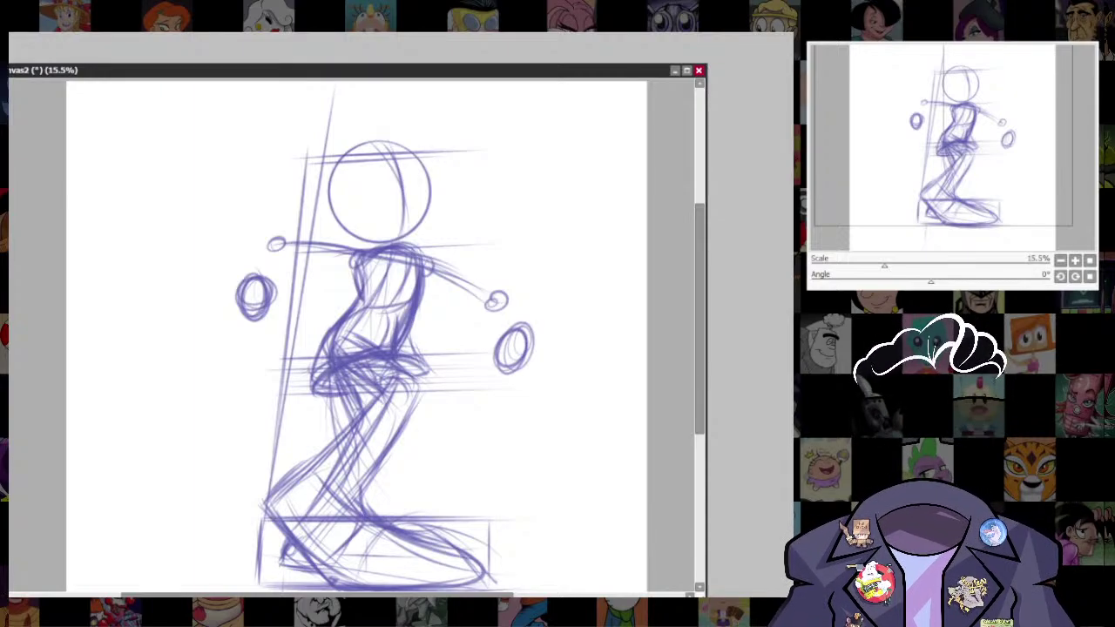
pyautogui.hotkey('alt', 'Tab')
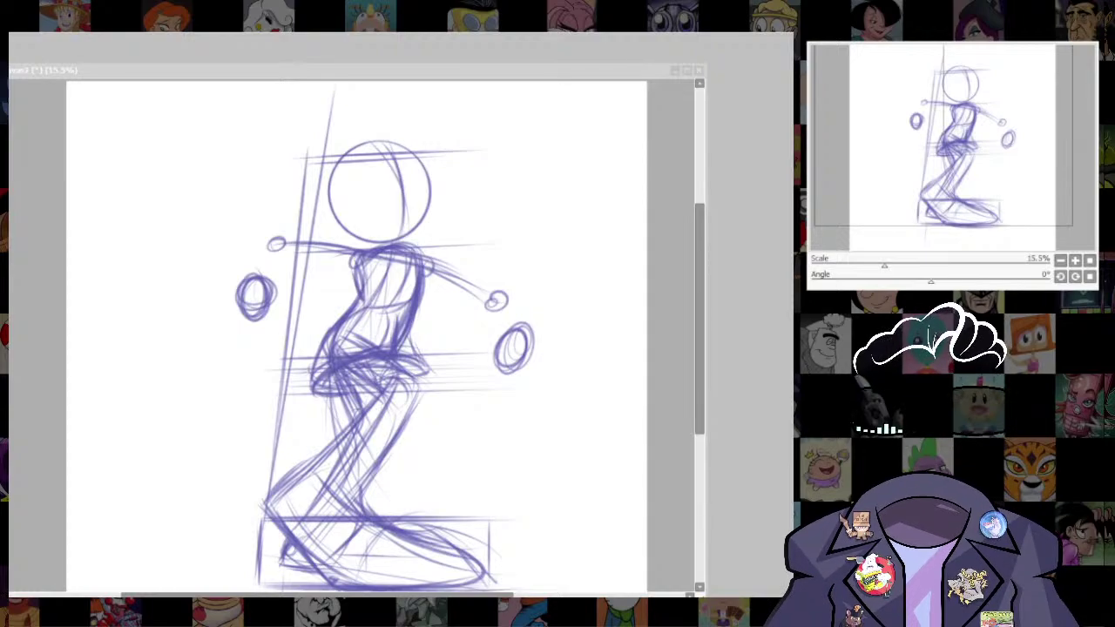
pyautogui.click(501, 372)
pyautogui.moveTo(522, 330); pyautogui.dragTo(507, 357)
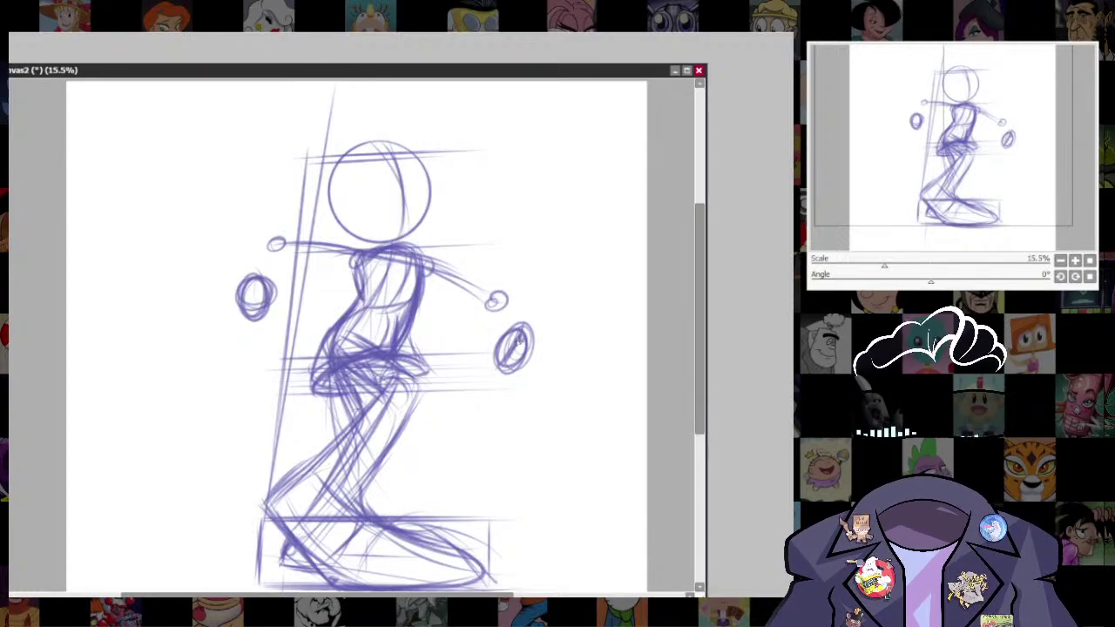
pyautogui.moveTo(524, 336)
pyautogui.mouseDown()
pyautogui.moveTo(489, 341)
pyautogui.moveTo(512, 329)
pyautogui.mouseUp()
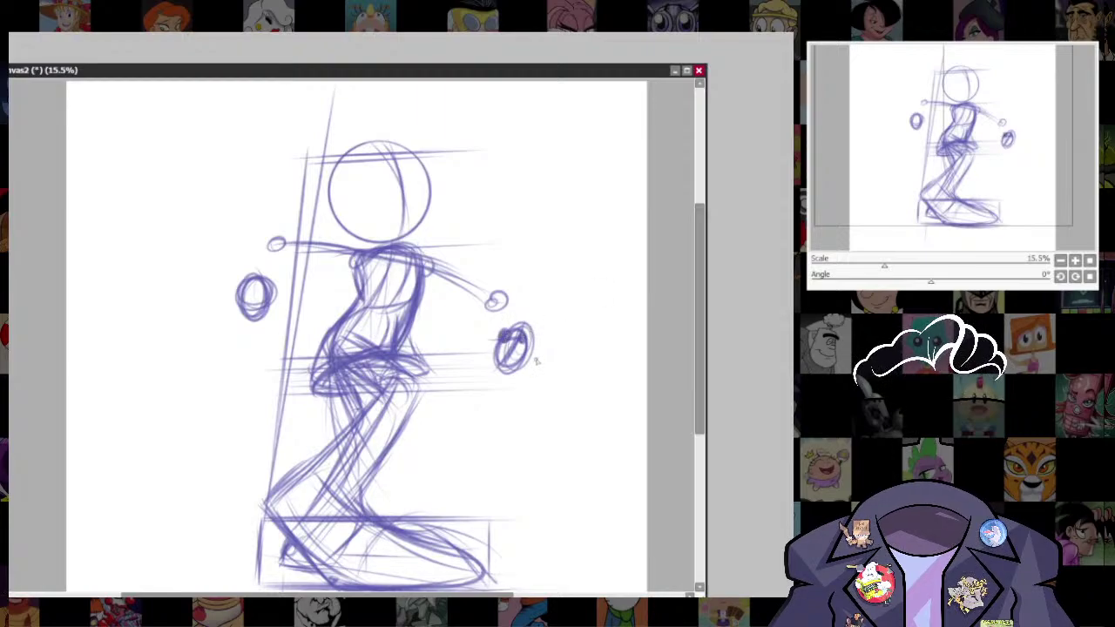
pyautogui.moveTo(513, 334); pyautogui.dragTo(545, 306)
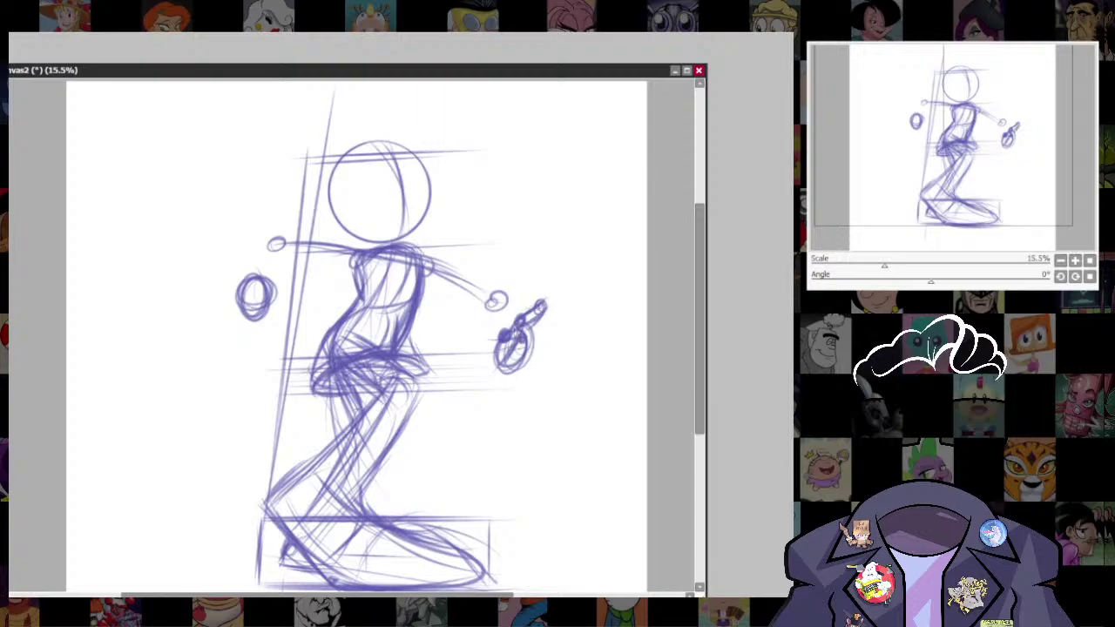
pyautogui.moveTo(519, 326)
pyautogui.mouseDown()
pyautogui.moveTo(500, 339)
pyautogui.moveTo(520, 345)
pyautogui.moveTo(523, 364)
pyautogui.moveTo(475, 359)
pyautogui.moveTo(527, 360)
pyautogui.moveTo(486, 367)
pyautogui.moveTo(524, 373)
pyautogui.moveTo(510, 372)
pyautogui.mouseUp()
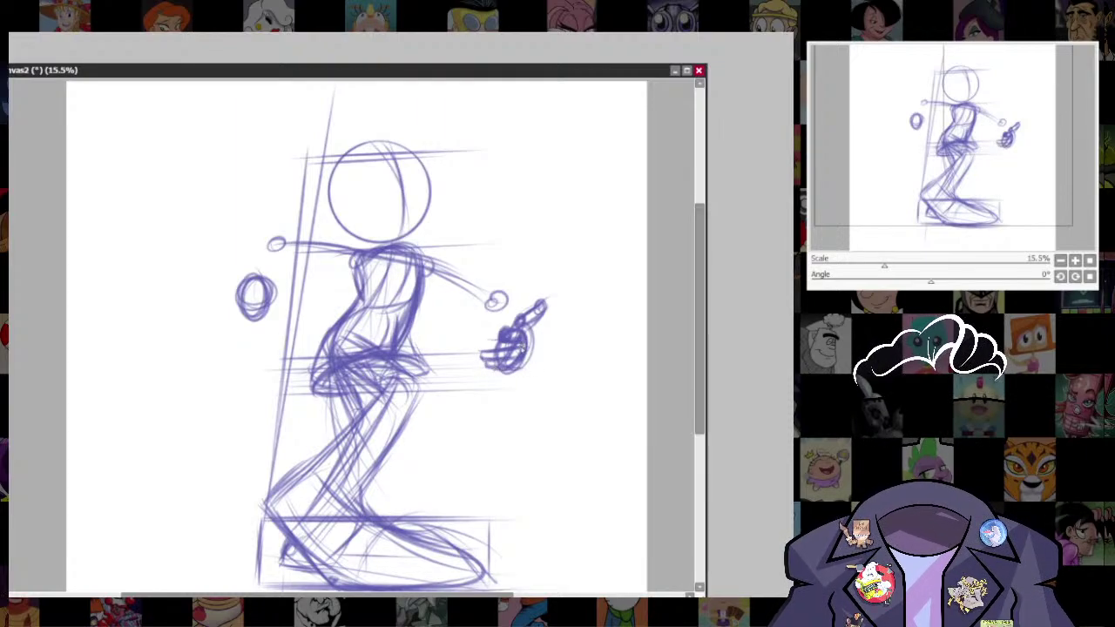
# - Add an upright digit reaching toward the elbow circle and strengthen the strokes between the fingers of the forward hand
pyautogui.moveTo(502, 329); pyautogui.dragTo(494, 343)
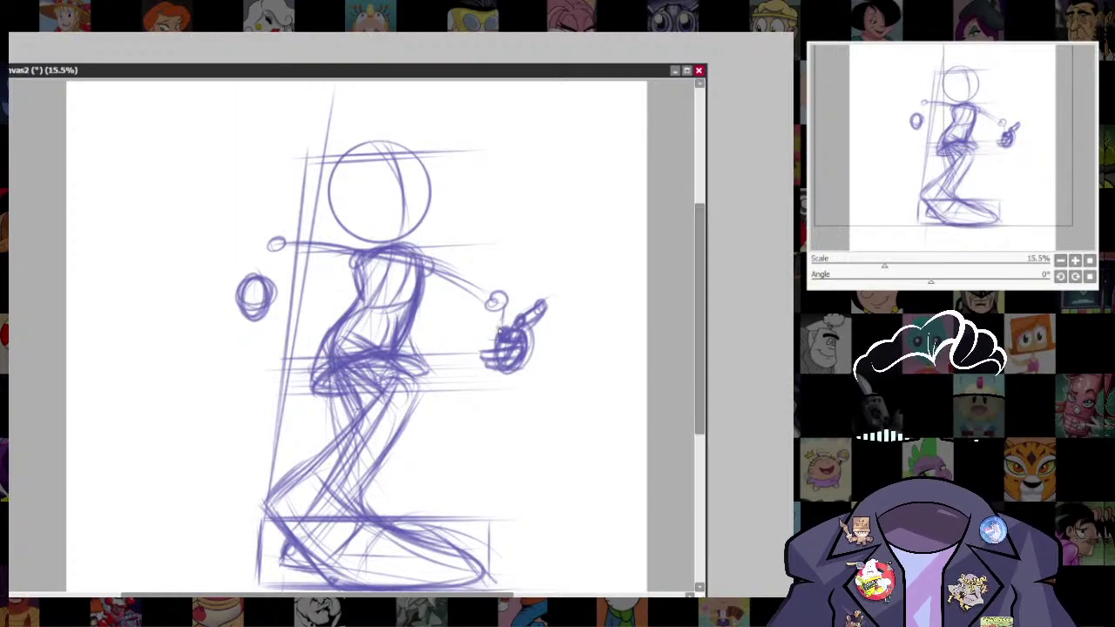
pyautogui.moveTo(503, 301); pyautogui.dragTo(497, 345)
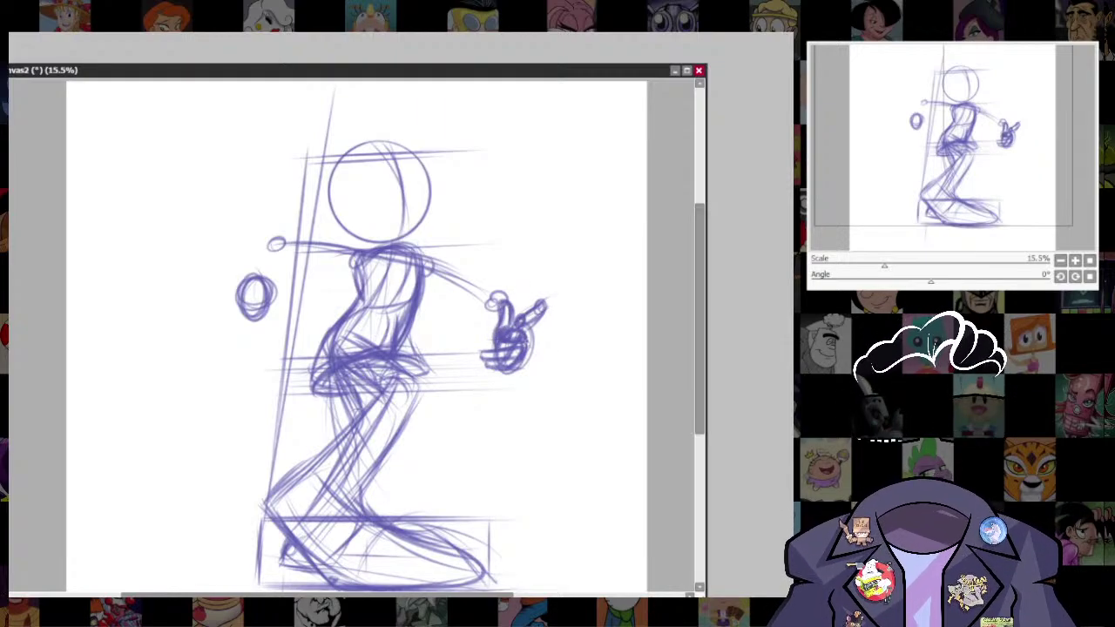
pyautogui.moveTo(536, 329); pyautogui.dragTo(523, 352)
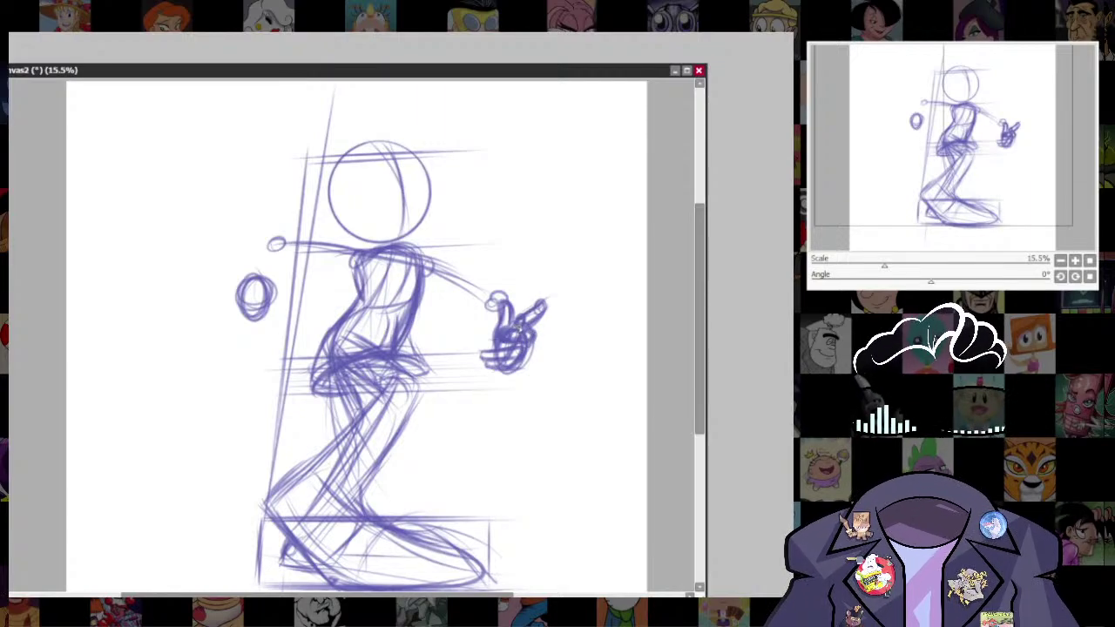
pyautogui.moveTo(542, 298)
pyautogui.mouseDown()
pyautogui.moveTo(526, 354)
pyautogui.moveTo(486, 367)
pyautogui.moveTo(507, 375)
pyautogui.moveTo(492, 392)
pyautogui.moveTo(589, 316)
pyautogui.mouseUp()
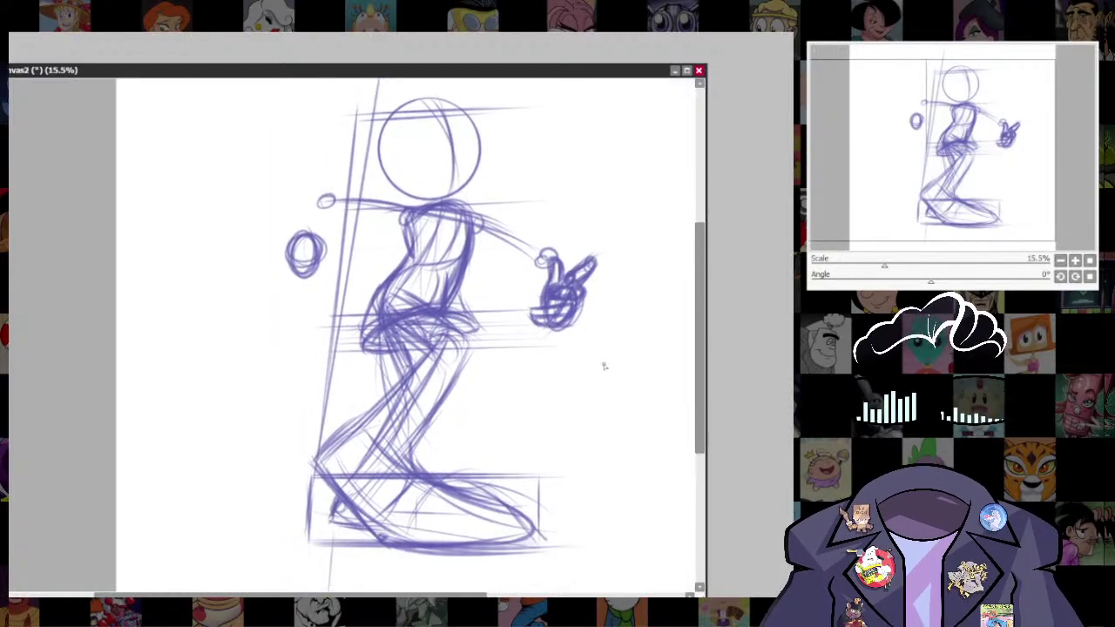
# - Select the forward hand, enlarge it slightly with a transform, and deselect it
pyautogui.moveTo(604, 366); pyautogui.dragTo(582, 418)
pyautogui.moveTo(538, 308)
pyautogui.mouseDown()
pyautogui.moveTo(512, 381)
pyautogui.moveTo(586, 319)
pyautogui.moveTo(523, 307)
pyautogui.moveTo(525, 316)
pyautogui.moveTo(586, 299)
pyautogui.mouseUp()
pyautogui.hotkey('ctrl', 't')
pyautogui.moveTo(555, 358); pyautogui.dragTo(555, 356)
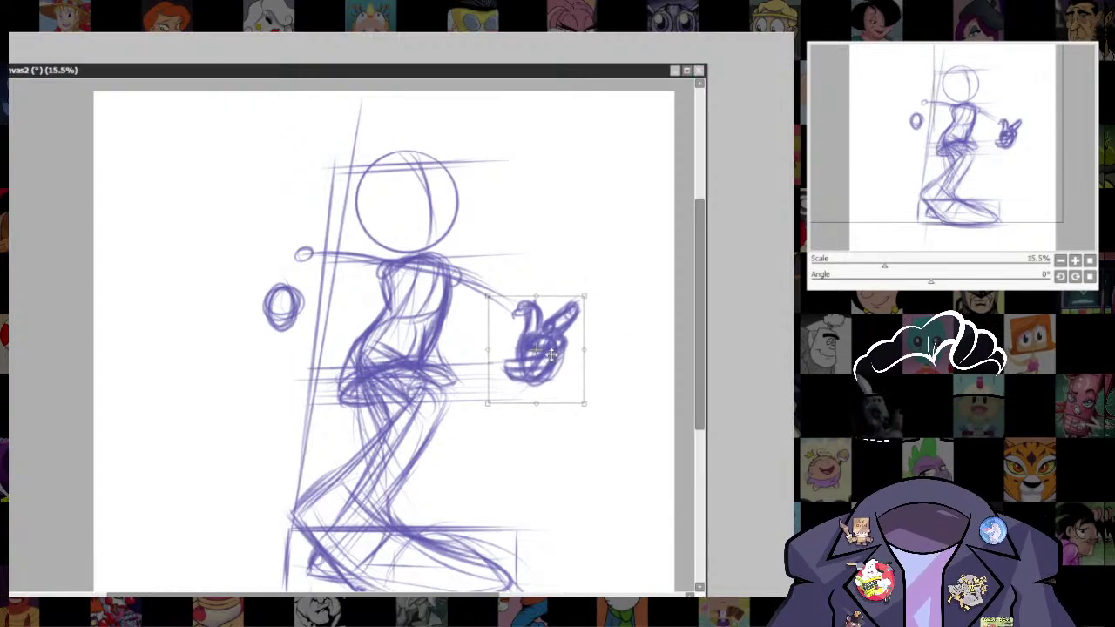
pyautogui.press('Return')
pyautogui.hotkey('ctrl', 'd')
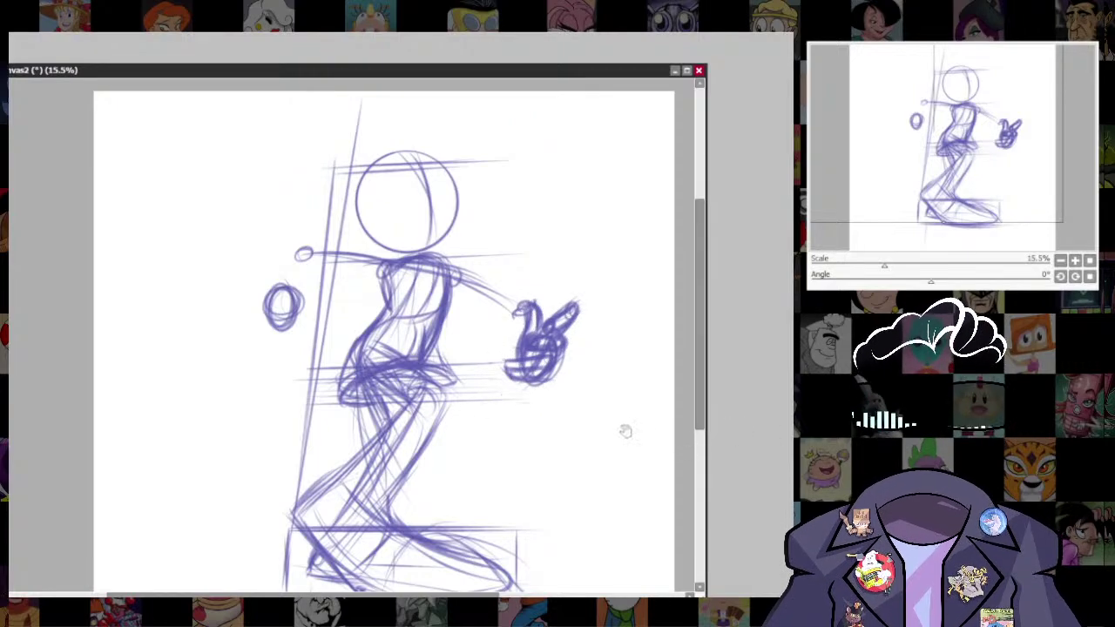
# - Draw the forward arm's upper and lower contours from the shoulder to the elbow and connect the forearm to the hand
pyautogui.moveTo(625, 428); pyautogui.dragTo(595, 505)
pyautogui.moveTo(402, 325); pyautogui.dragTo(480, 374)
pyautogui.moveTo(404, 357); pyautogui.dragTo(466, 386)
pyautogui.hotkey('ctrl', 'z')
pyautogui.hotkey('ctrl', 'z')
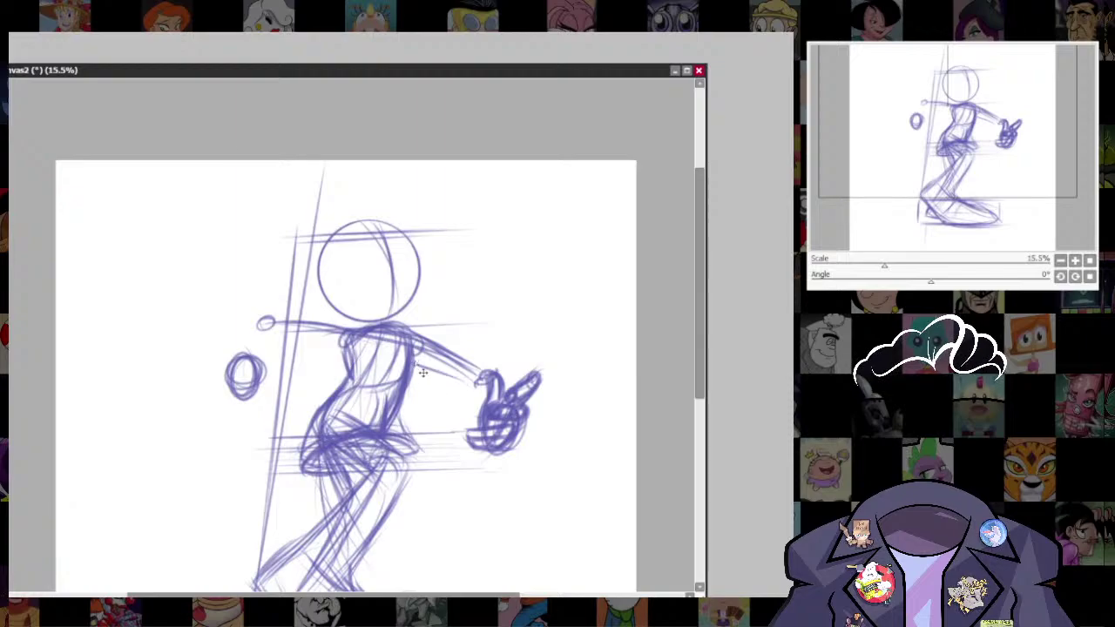
pyautogui.moveTo(416, 355)
pyautogui.mouseDown()
pyautogui.moveTo(470, 389)
pyautogui.moveTo(484, 381)
pyautogui.moveTo(477, 416)
pyautogui.mouseUp()
pyautogui.moveTo(460, 380)
pyautogui.mouseDown()
pyautogui.moveTo(480, 434)
pyautogui.moveTo(475, 369)
pyautogui.moveTo(484, 378)
pyautogui.mouseUp()
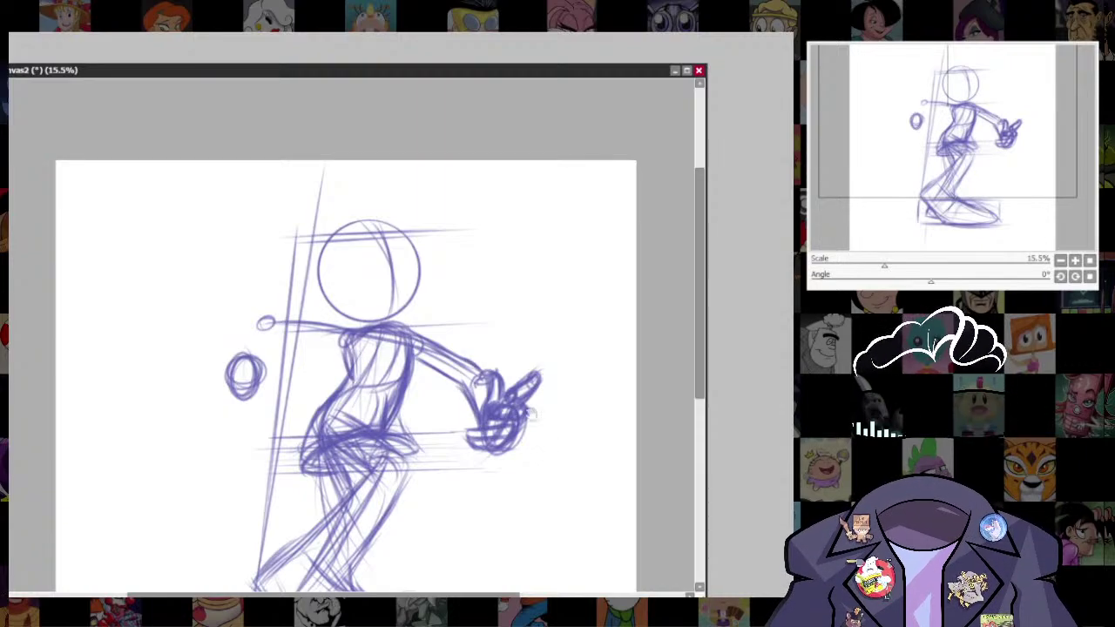
pyautogui.moveTo(549, 516)
pyautogui.mouseDown()
pyautogui.moveTo(549, 249)
pyautogui.moveTo(583, 437)
pyautogui.mouseUp()
pyautogui.moveTo(357, 474); pyautogui.dragTo(321, 505)
pyautogui.moveTo(494, 433); pyautogui.dragTo(509, 526)
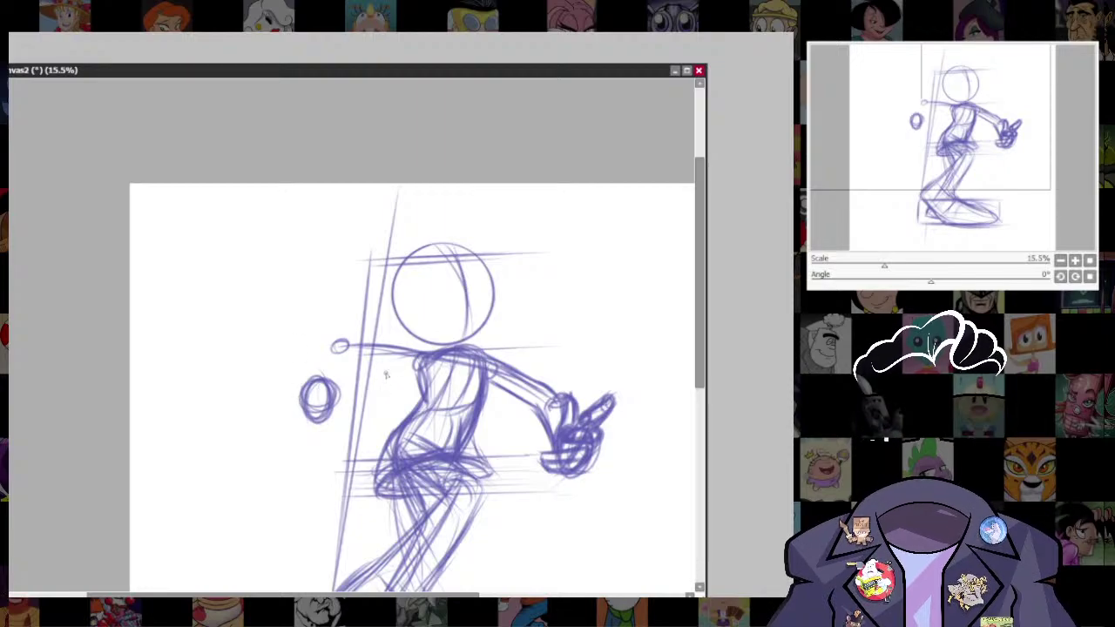
# - Sketch the rear hand's curled fingers and extended finger over its oval, with an upright digit reaching toward the elbow circle
pyautogui.moveTo(312, 380)
pyautogui.mouseDown()
pyautogui.moveTo(322, 425)
pyautogui.moveTo(300, 383)
pyautogui.moveTo(307, 375)
pyautogui.moveTo(336, 427)
pyautogui.mouseUp()
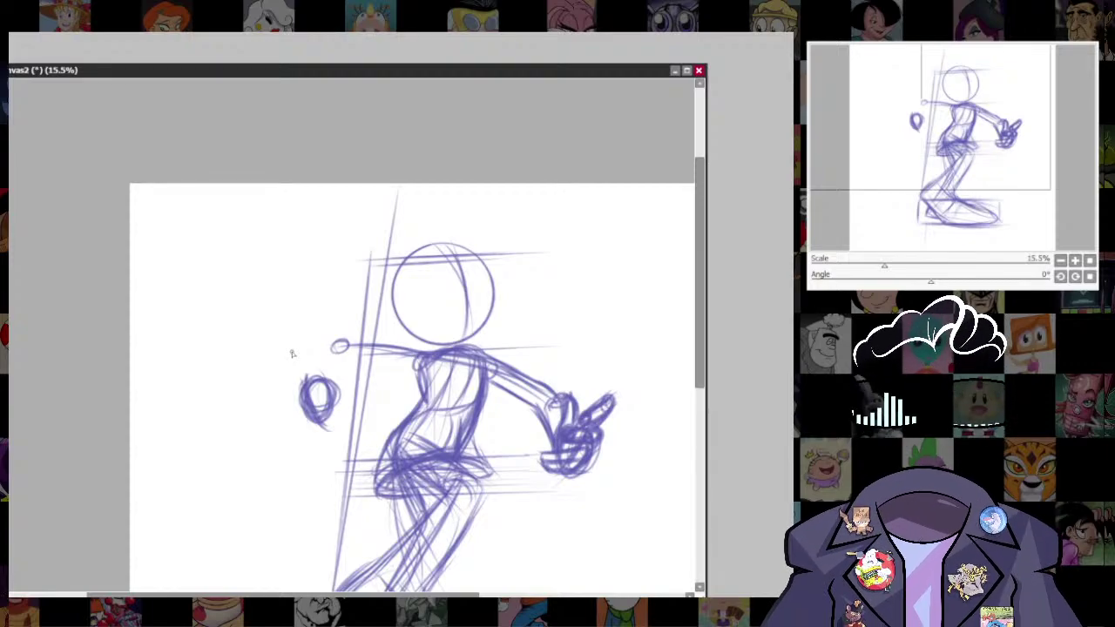
pyautogui.moveTo(306, 380)
pyautogui.mouseDown()
pyautogui.moveTo(313, 397)
pyautogui.moveTo(323, 373)
pyautogui.moveTo(308, 365)
pyautogui.moveTo(321, 363)
pyautogui.moveTo(314, 392)
pyautogui.mouseUp()
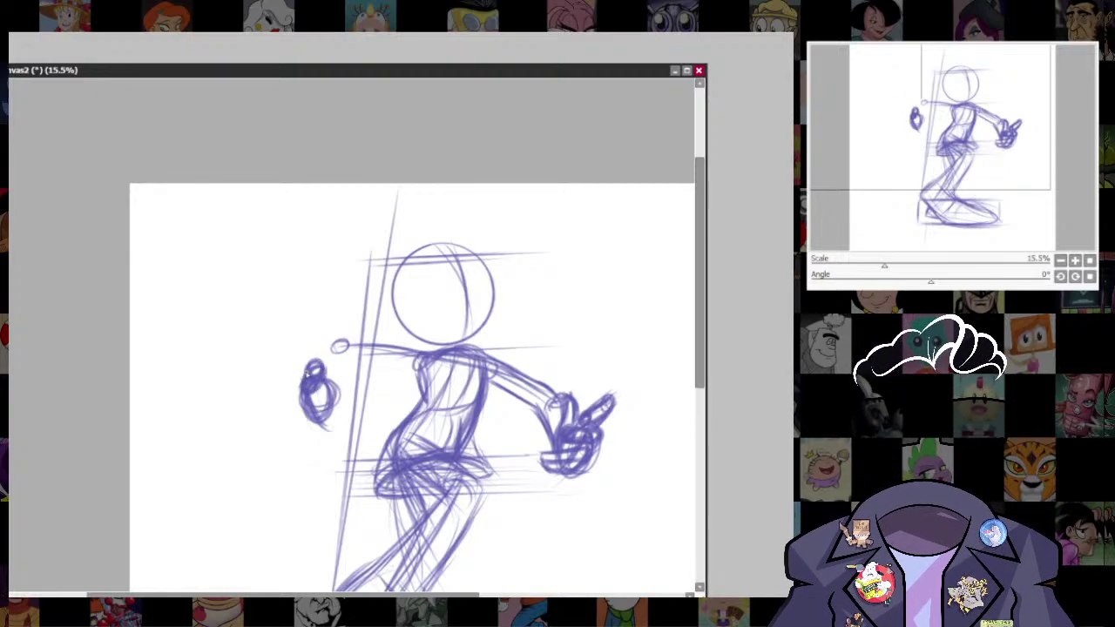
pyautogui.moveTo(307, 395); pyautogui.dragTo(360, 396)
pyautogui.hotkey('ctrl', 'z')
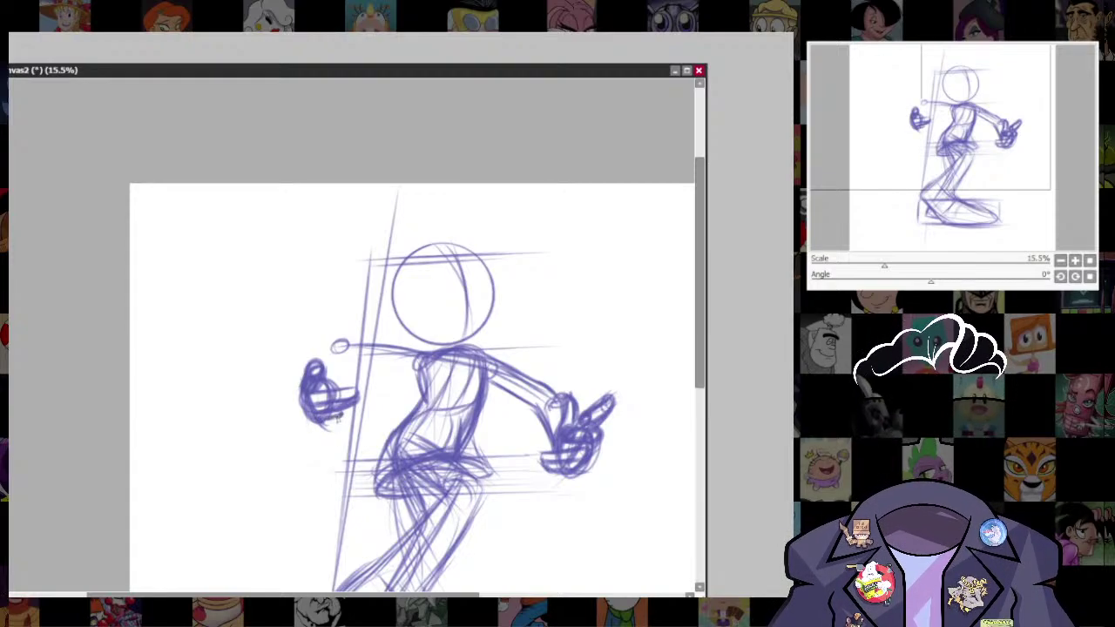
pyautogui.scroll(2, 339, 416)
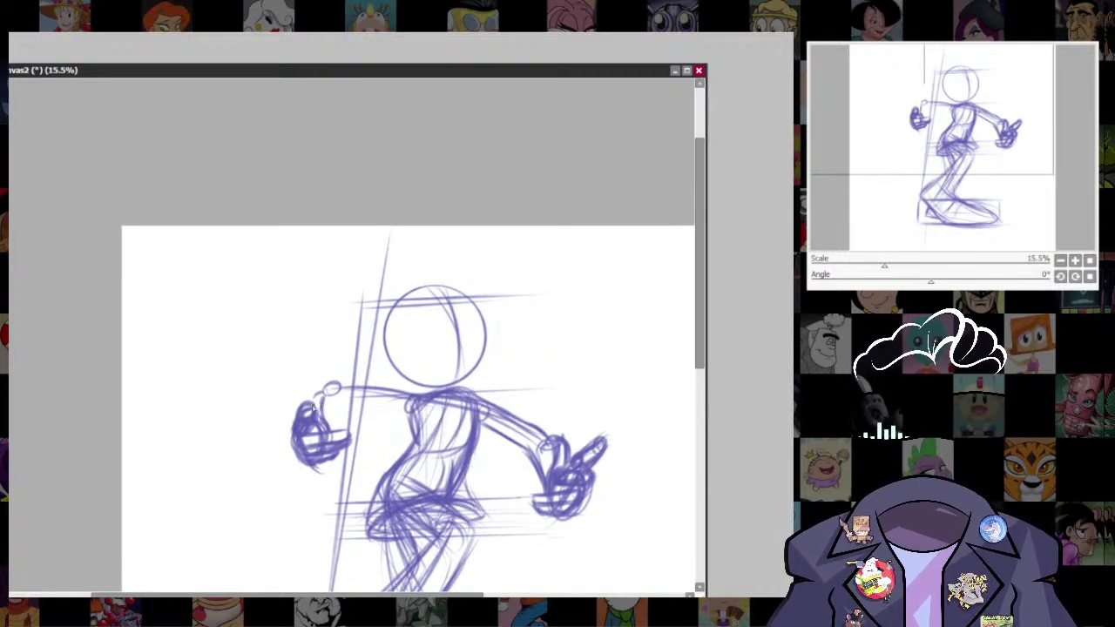
pyautogui.moveTo(315, 407); pyautogui.dragTo(323, 392)
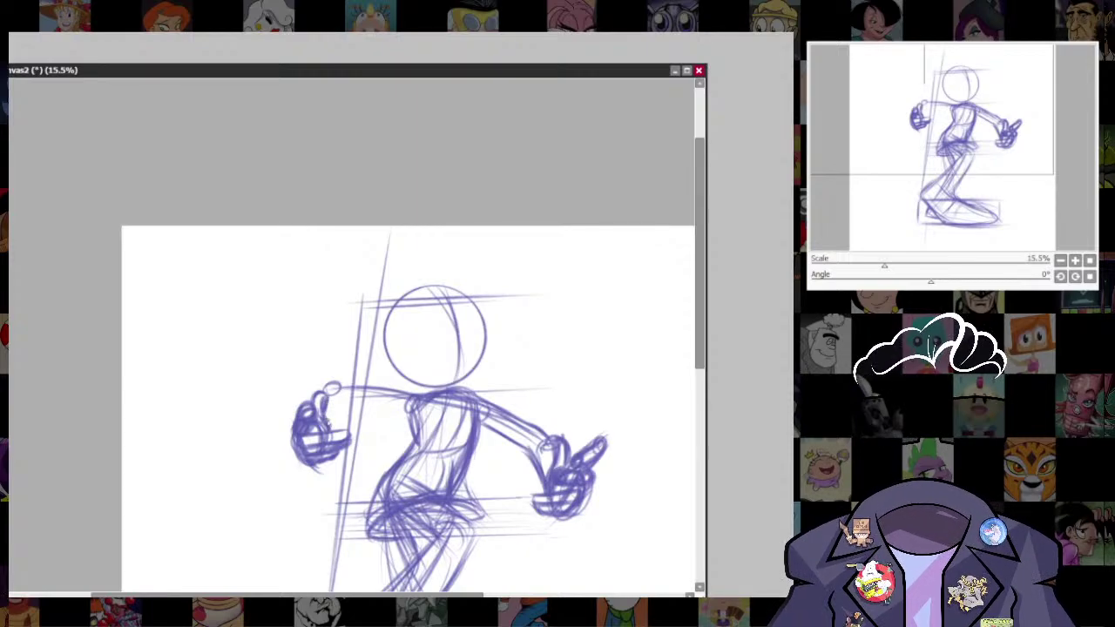
# - Draw the rear arm's upper and lower contours from the shoulder to the elbow and down to the hand
pyautogui.moveTo(615, 558); pyautogui.dragTo(605, 408)
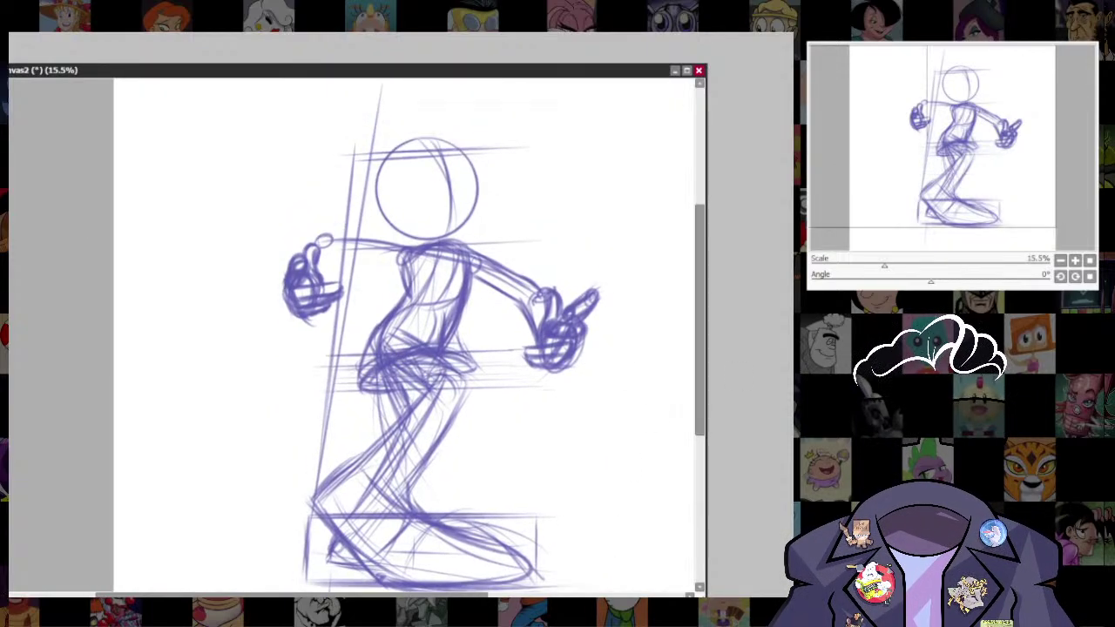
pyautogui.moveTo(441, 329); pyautogui.dragTo(473, 481)
pyautogui.moveTo(350, 394)
pyautogui.mouseDown()
pyautogui.moveTo(432, 410)
pyautogui.moveTo(412, 392)
pyautogui.mouseUp()
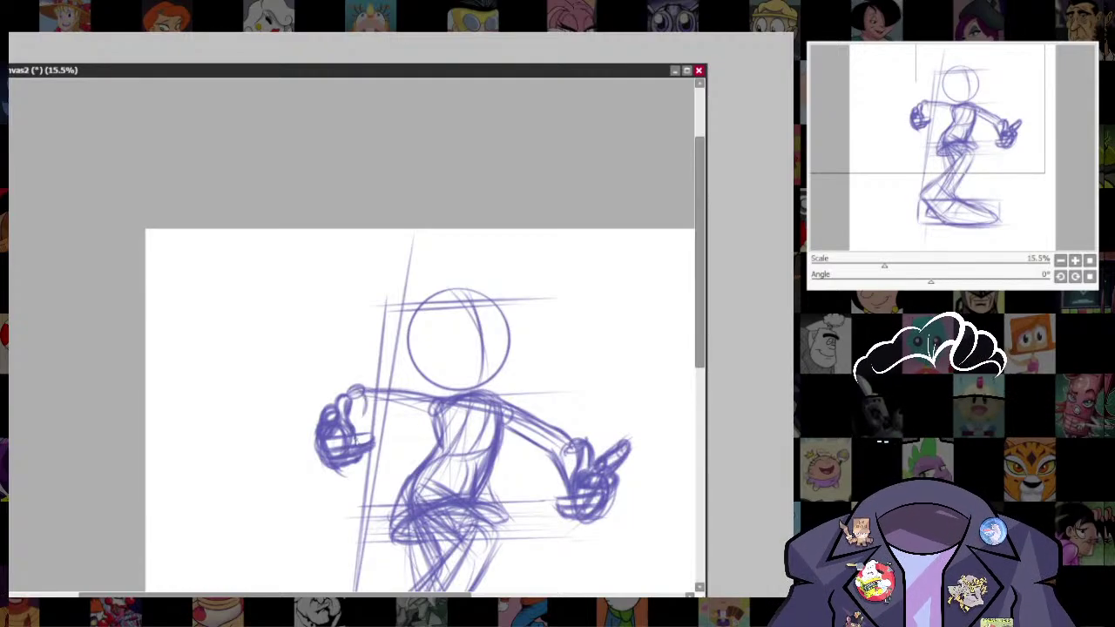
pyautogui.moveTo(358, 438)
pyautogui.mouseDown()
pyautogui.moveTo(363, 409)
pyautogui.moveTo(404, 389)
pyautogui.moveTo(439, 397)
pyautogui.mouseUp()
pyautogui.moveTo(628, 334)
pyautogui.mouseDown()
pyautogui.moveTo(463, 177)
pyautogui.moveTo(418, 187)
pyautogui.mouseUp()
pyautogui.moveTo(386, 352); pyautogui.dragTo(458, 298)
pyautogui.moveTo(404, 369); pyautogui.dragTo(475, 321)
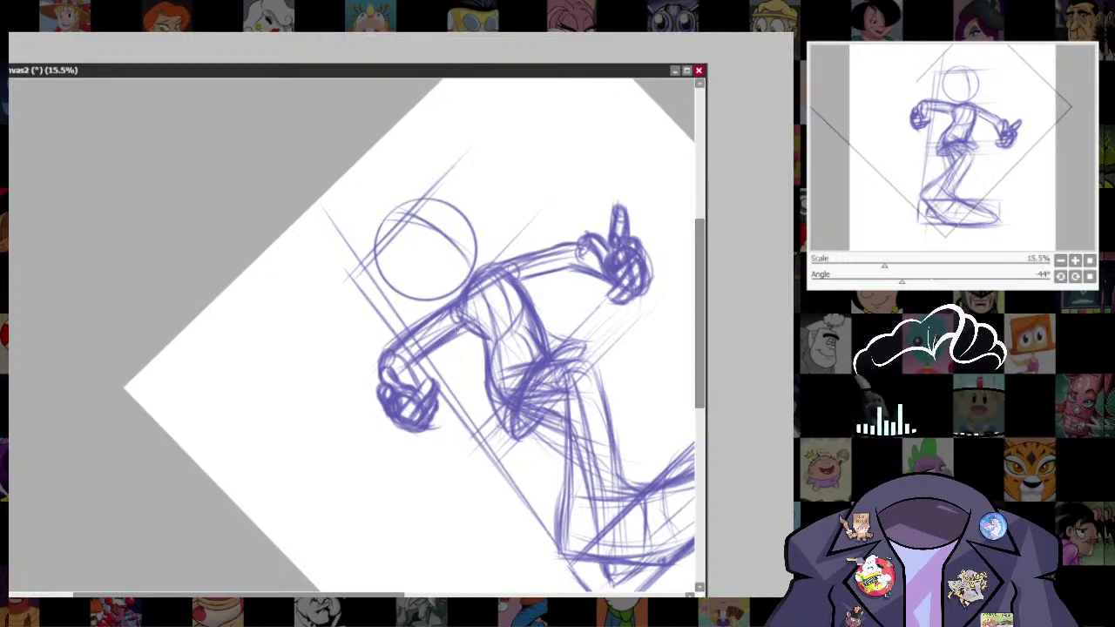
pyautogui.moveTo(401, 337); pyautogui.dragTo(489, 266)
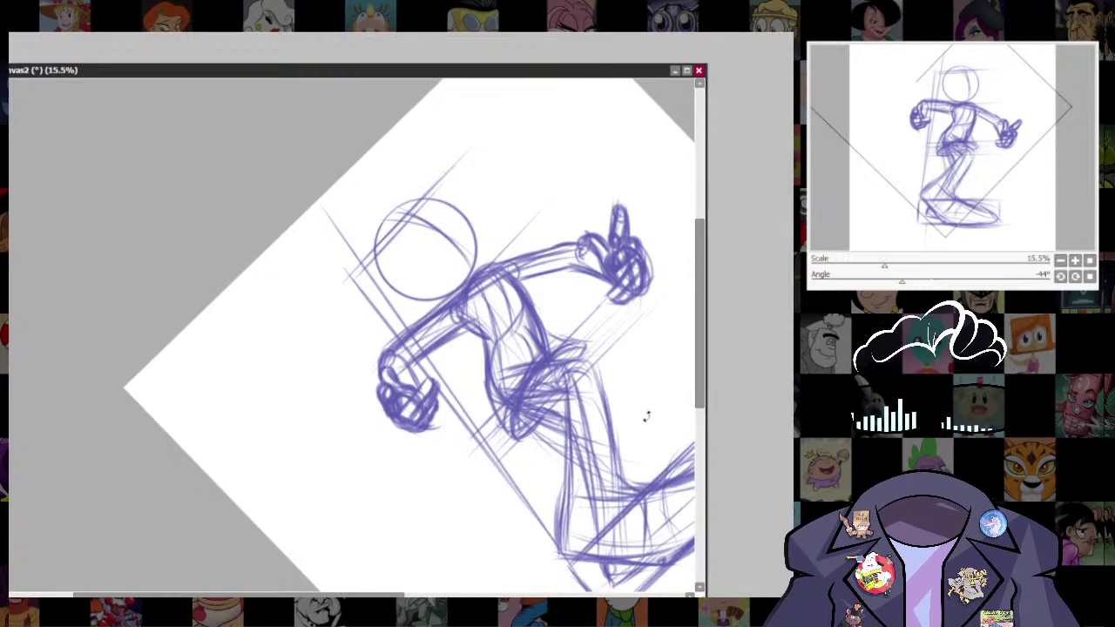
pyautogui.moveTo(646, 416); pyautogui.dragTo(387, 570)
pyautogui.moveTo(618, 501); pyautogui.dragTo(527, 422)
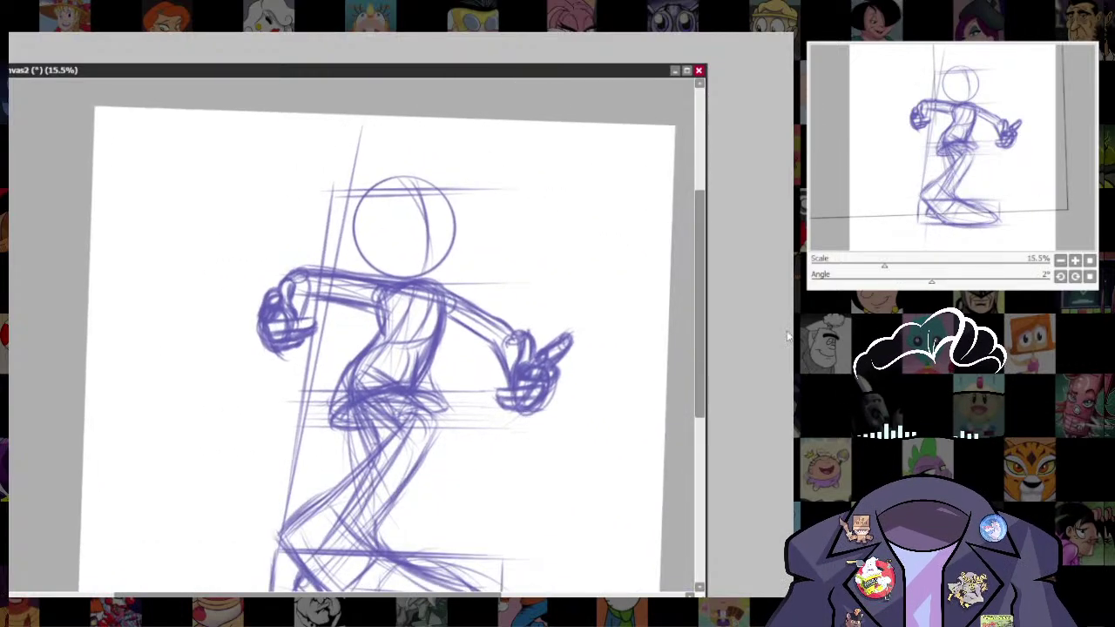
# - Select the forward hand with its elbow, shift it slightly up and inward toward the body, and deselect it
pyautogui.moveTo(503, 314)
pyautogui.mouseDown()
pyautogui.moveTo(535, 433)
pyautogui.moveTo(492, 324)
pyautogui.mouseUp()
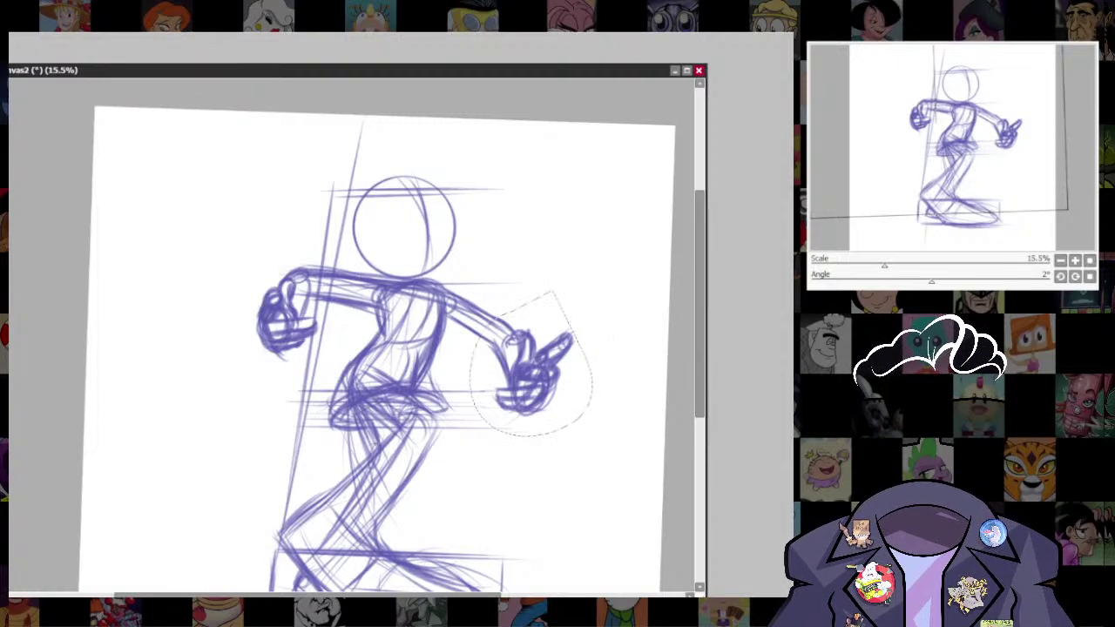
pyautogui.moveTo(547, 383); pyautogui.dragTo(531, 373)
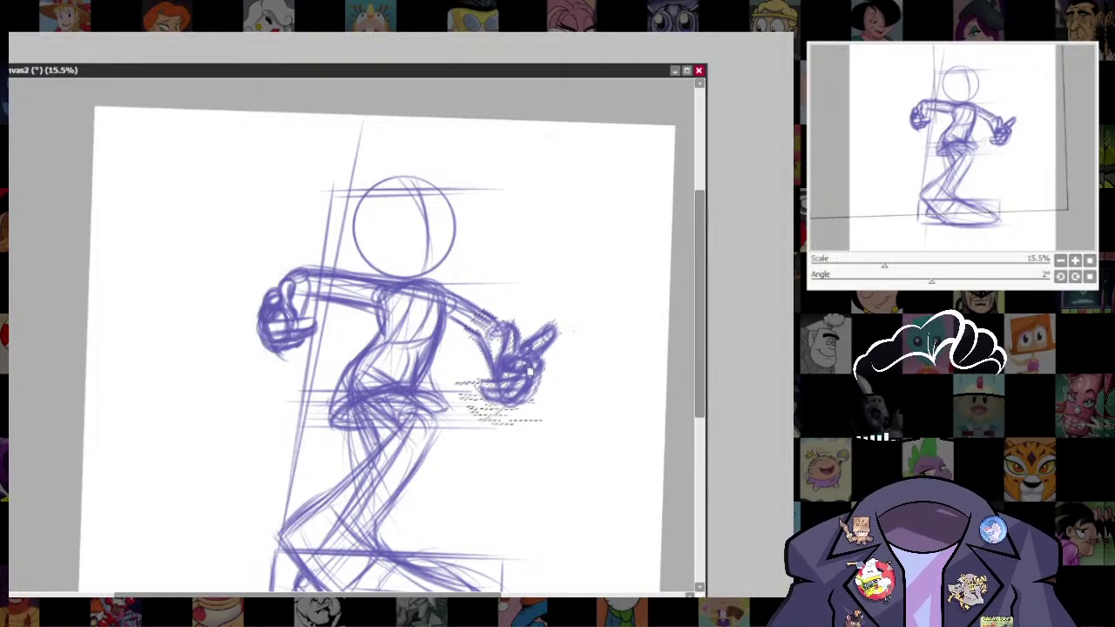
pyautogui.hotkey('ctrl', 'd')
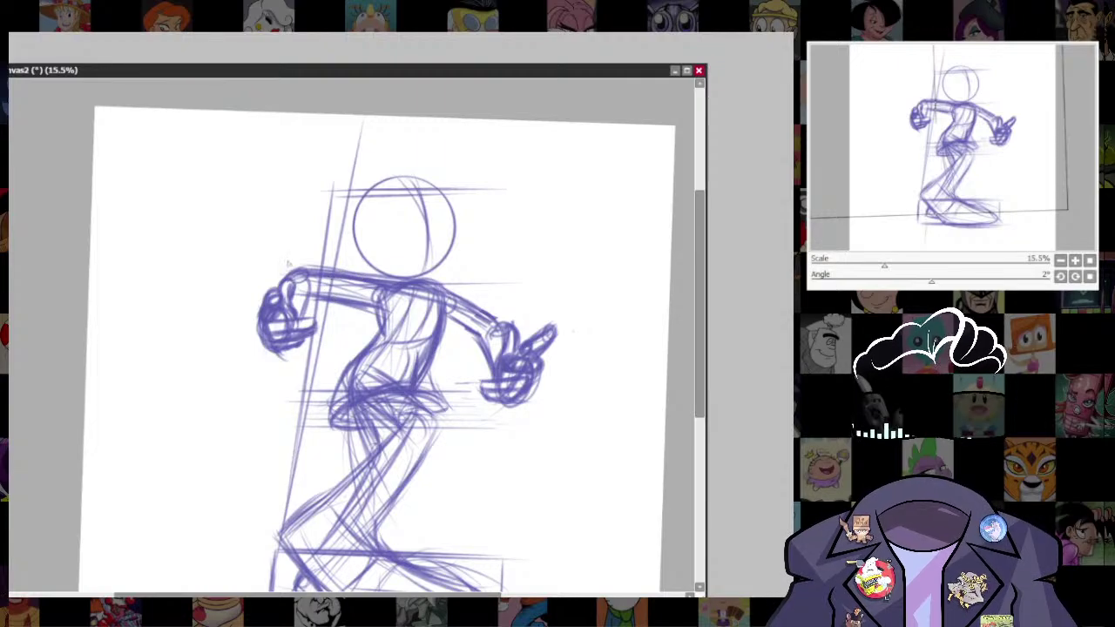
# - Move the selected rear hand and elbow slightly inward toward the body and enlarge the hand slightly with a transform
pyautogui.moveTo(287, 259)
pyautogui.mouseDown()
pyautogui.moveTo(277, 380)
pyautogui.moveTo(308, 247)
pyautogui.moveTo(287, 259)
pyautogui.mouseUp()
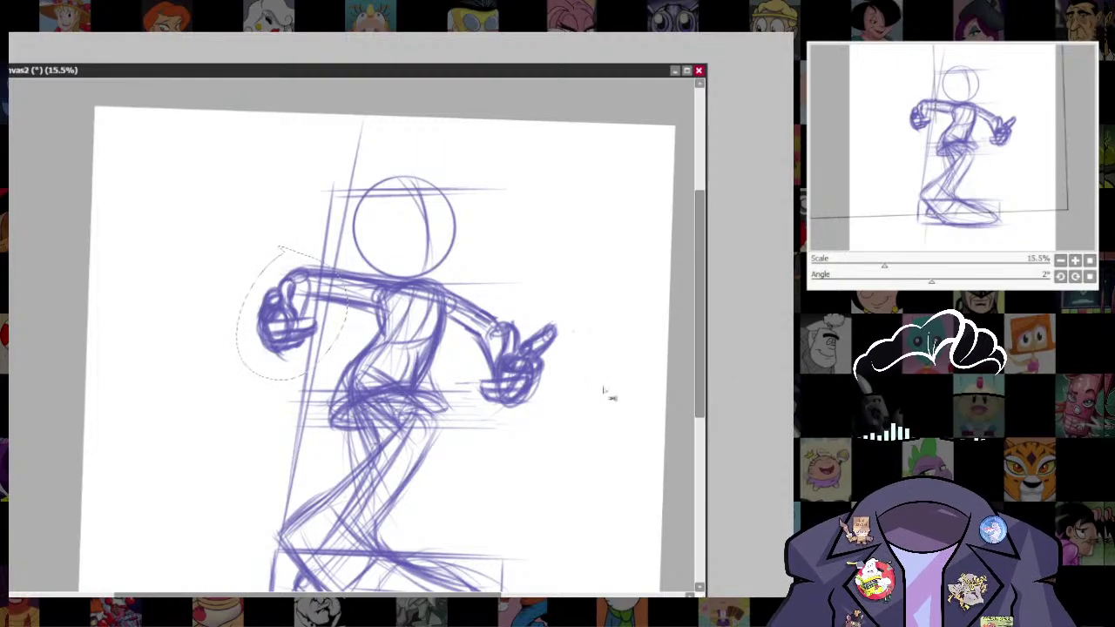
pyautogui.moveTo(335, 315); pyautogui.dragTo(349, 320)
pyautogui.hotkey('ctrl', 'd')
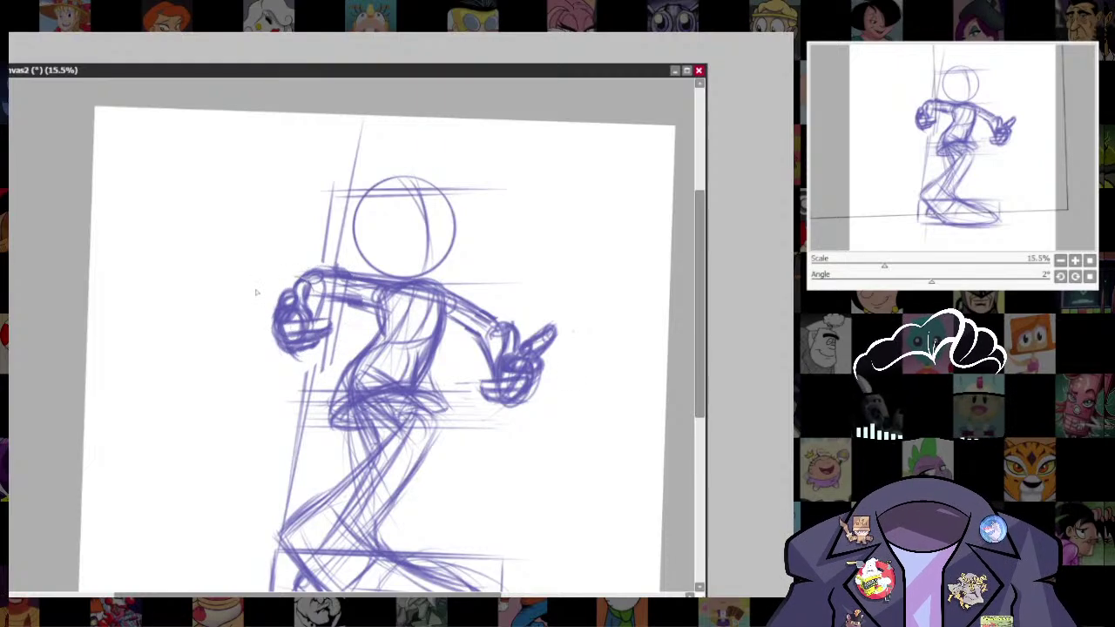
pyautogui.moveTo(315, 283)
pyautogui.mouseDown()
pyautogui.moveTo(347, 270)
pyautogui.moveTo(351, 253)
pyautogui.moveTo(370, 265)
pyautogui.mouseUp()
pyautogui.hotkey('ctrl', 't')
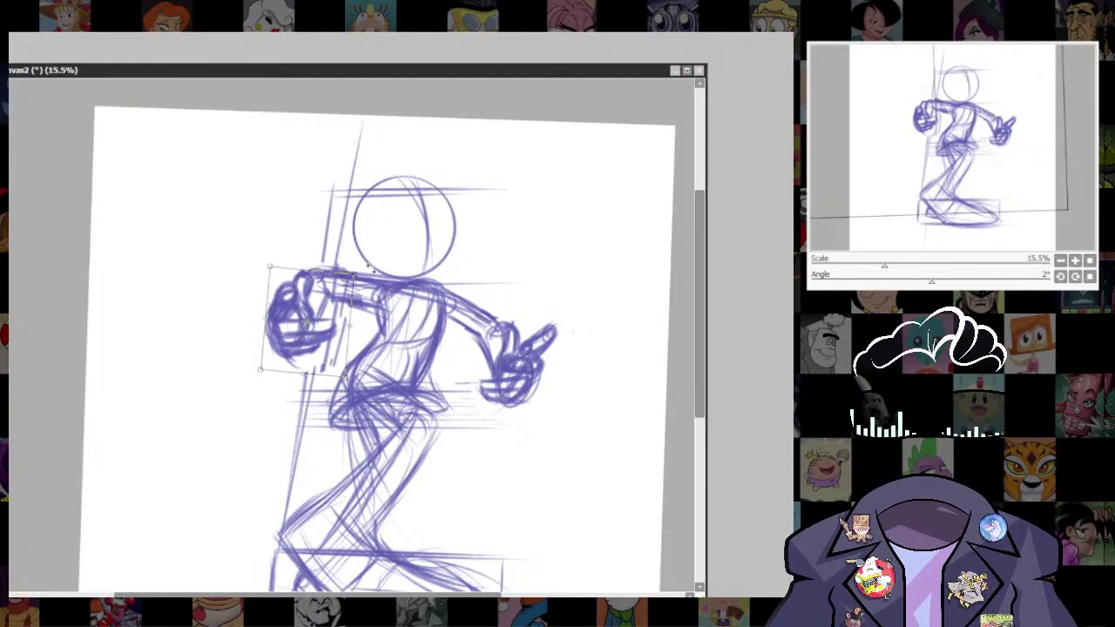
pyautogui.press('Return')
# - Set the brush size to 37 and draw a stroke down the leg from the skirt hem
pyautogui.scroll(-2, 466, 435)
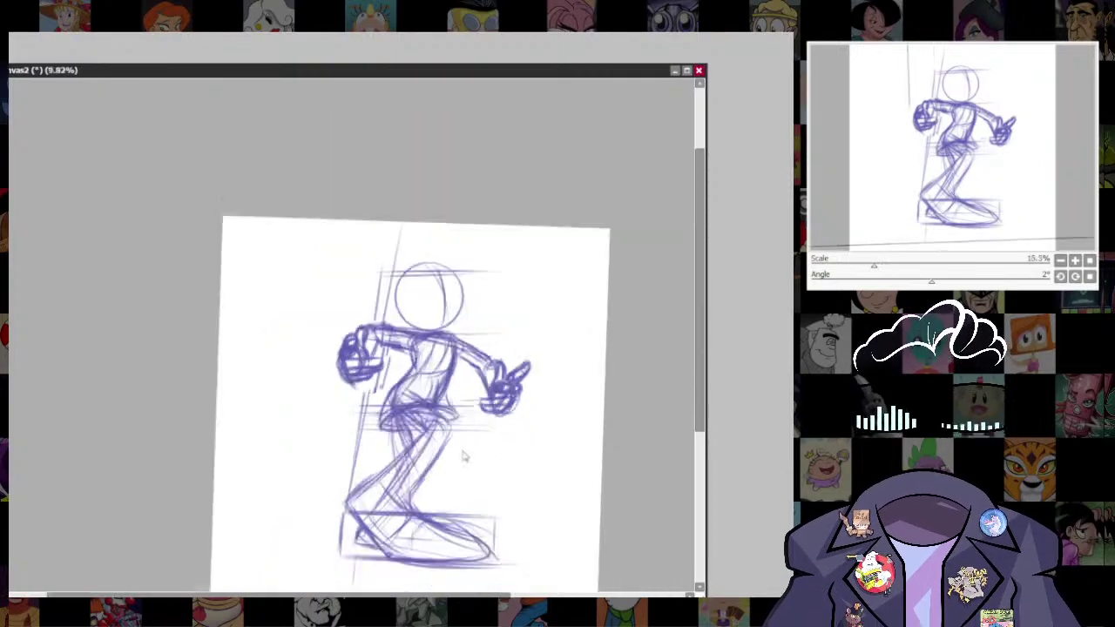
pyautogui.moveTo(465, 455); pyautogui.dragTo(507, 339)
pyautogui.scroll(3, 496, 305)
pyautogui.press('[')
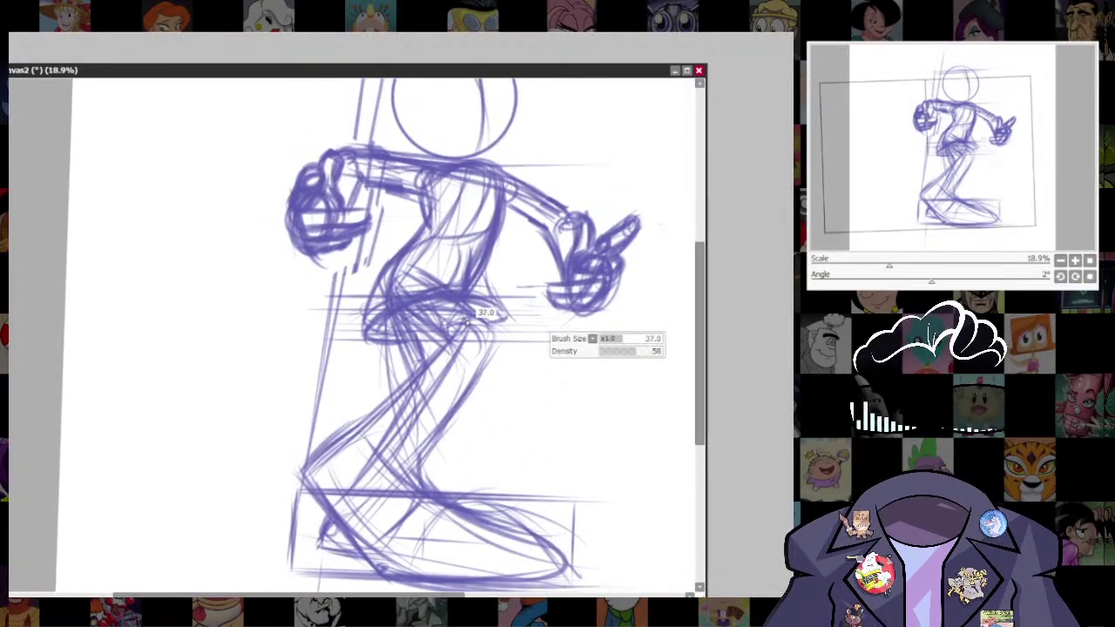
pyautogui.moveTo(462, 309); pyautogui.dragTo(420, 444)
# - Draw a curved horizontal eye-line guide across the lower half of the head circle
pyautogui.moveTo(637, 296); pyautogui.dragTo(555, 471)
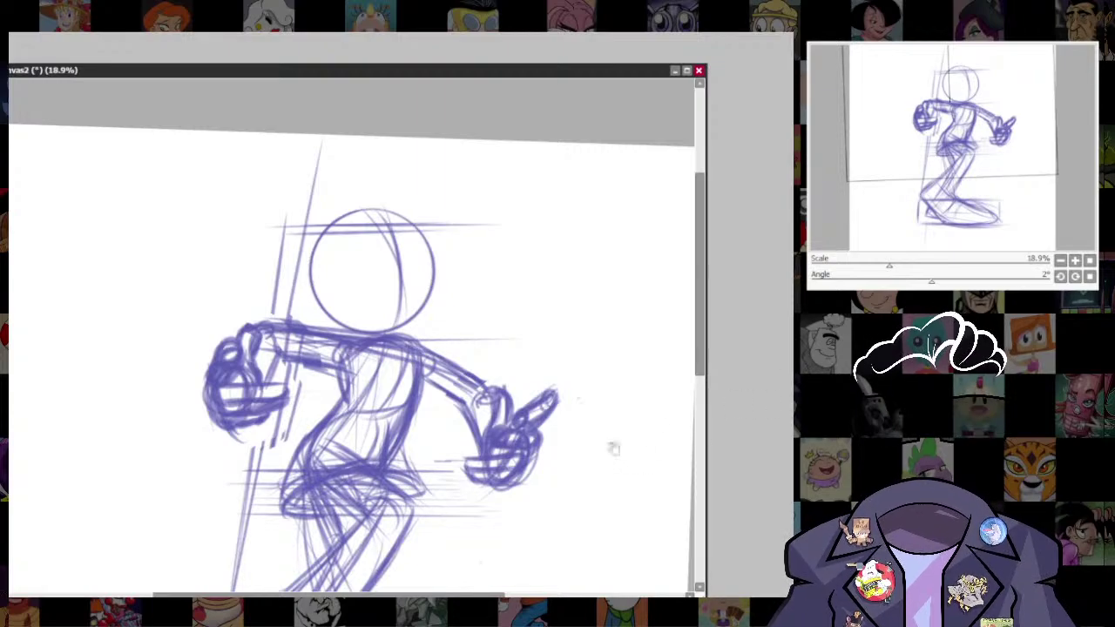
pyautogui.moveTo(609, 447); pyautogui.dragTo(649, 486)
pyautogui.moveTo(336, 349); pyautogui.dragTo(447, 322)
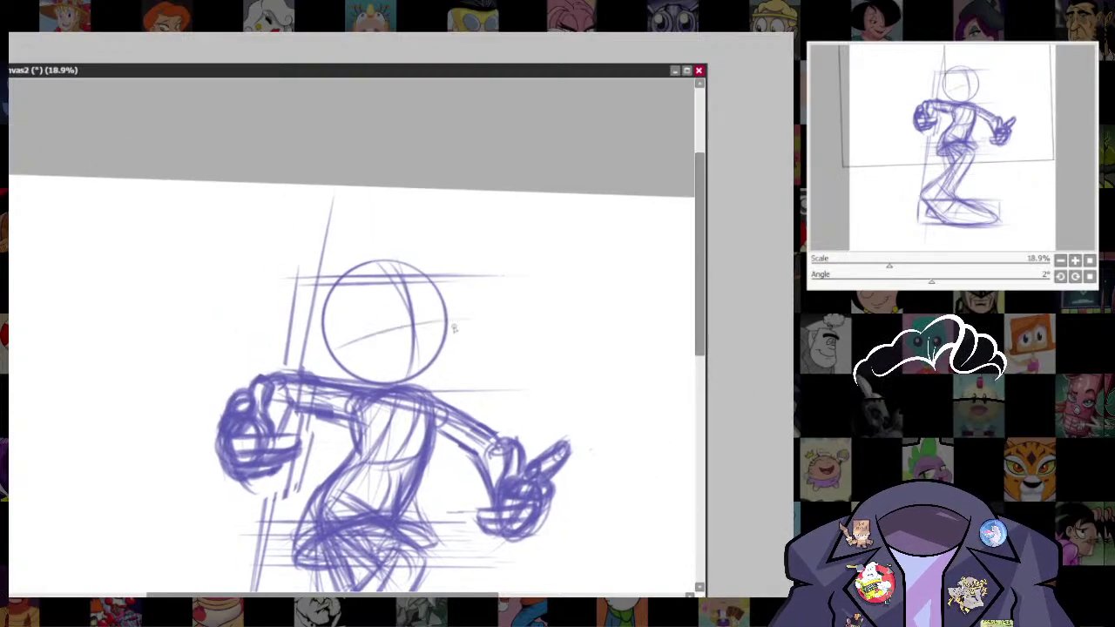
pyautogui.hotkey('ctrl', 'z')
pyautogui.moveTo(338, 355)
pyautogui.mouseDown()
pyautogui.moveTo(413, 331)
pyautogui.moveTo(462, 331)
pyautogui.mouseUp()
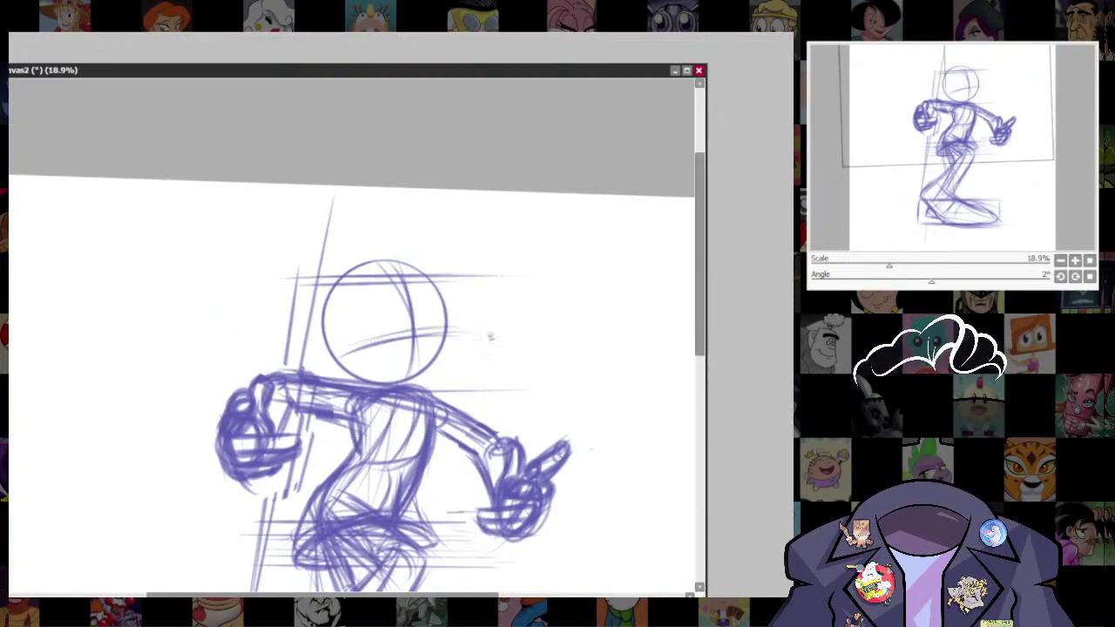
# - Show the circular ruler, move its centre up from the head circle's centre, and enlarge it slightly
pyautogui.moveTo(495, 387); pyautogui.dragTo(480, 432)
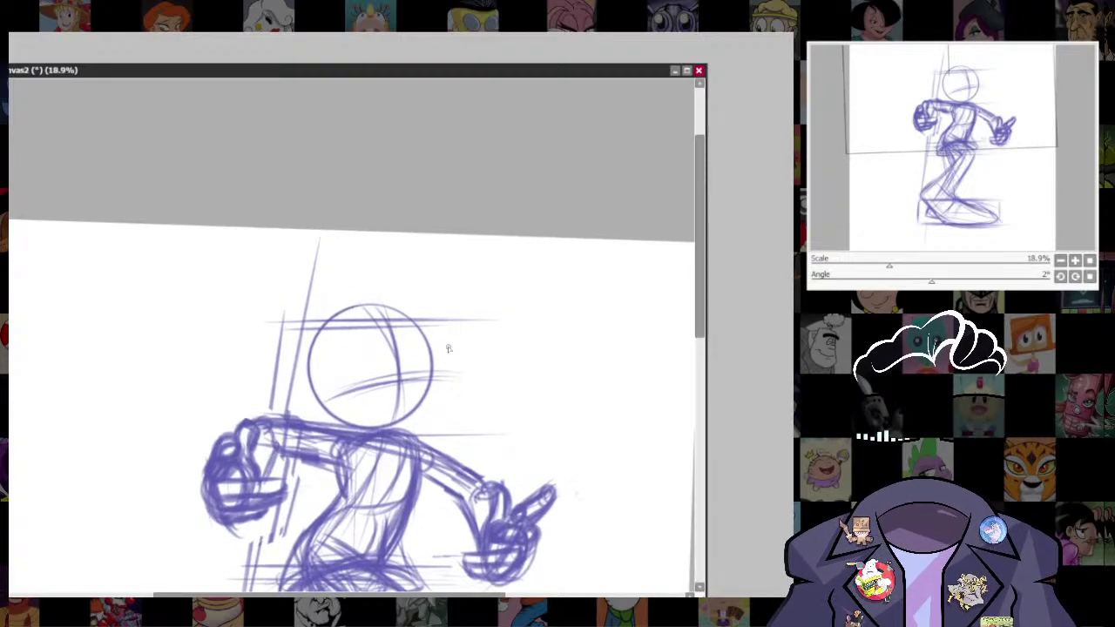
pyautogui.press('ctrl')
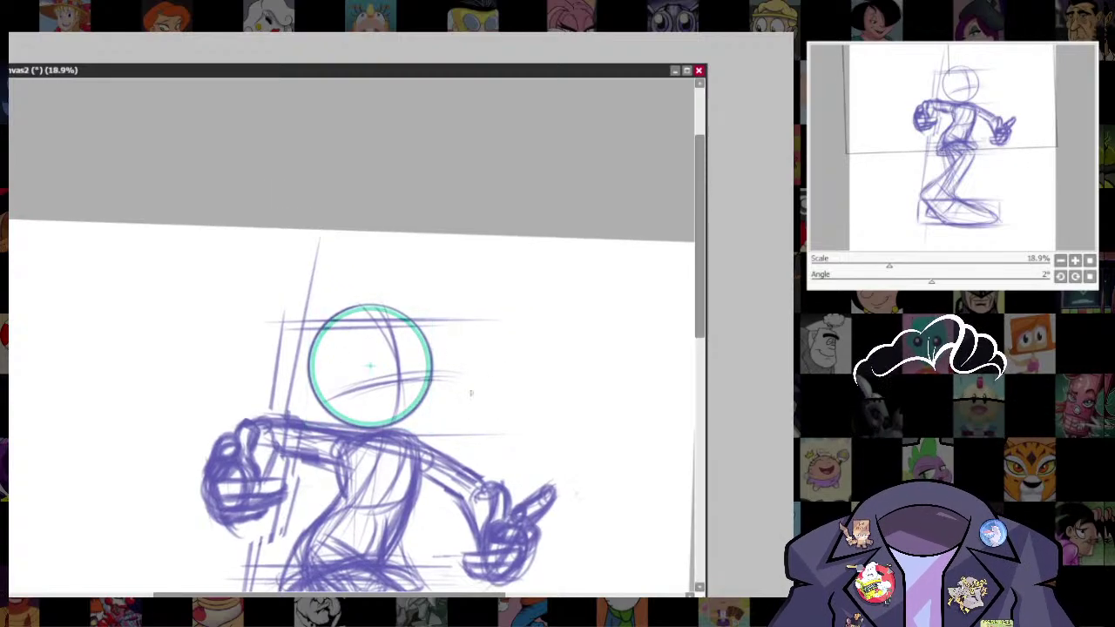
pyautogui.press('ctrl')
pyautogui.moveTo(370, 368); pyautogui.dragTo(370, 351)
pyautogui.press('ctrl')
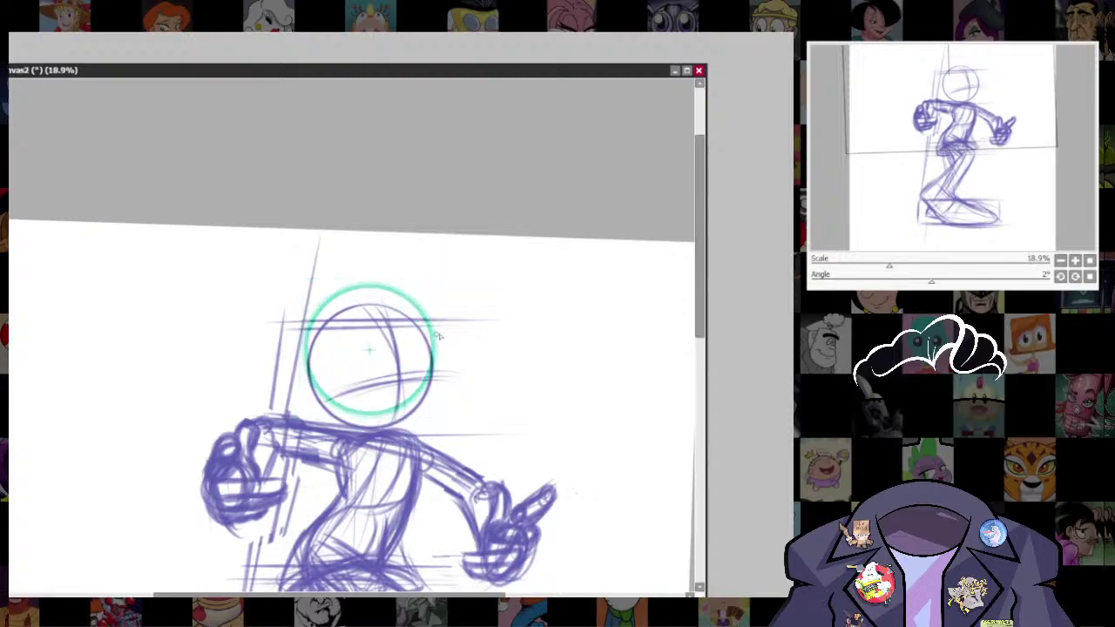
pyautogui.moveTo(444, 292); pyautogui.dragTo(442, 281)
pyautogui.moveTo(374, 350); pyautogui.dragTo(374, 346)
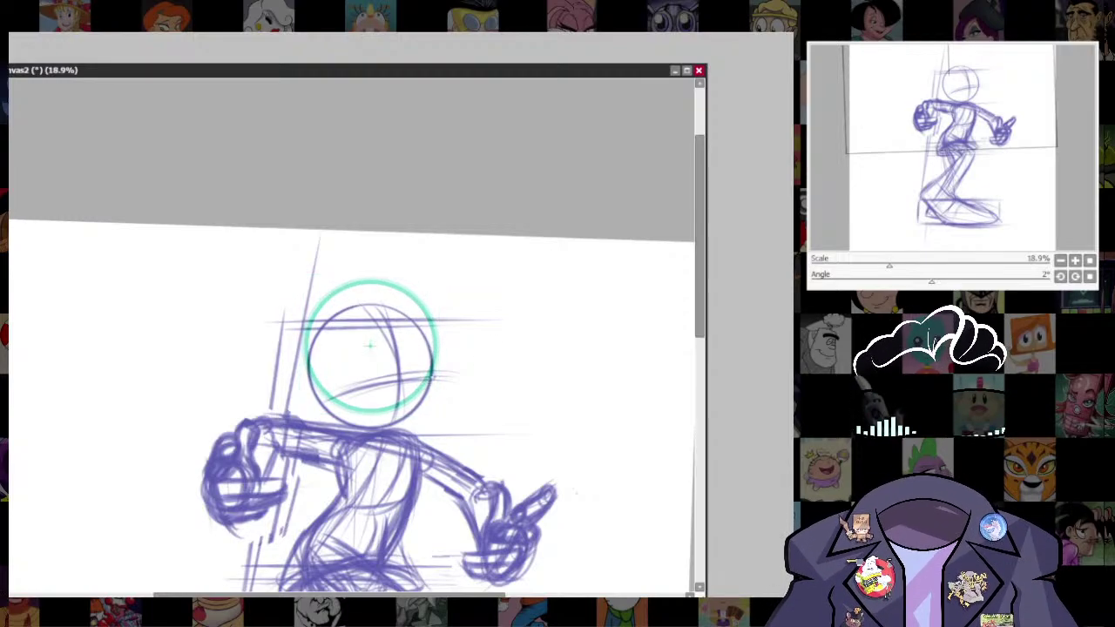
# - Trace a larger, higher cranium circle along the circular ruler and hide the ruler
pyautogui.moveTo(433, 377); pyautogui.dragTo(343, 409)
pyautogui.moveTo(420, 396); pyautogui.dragTo(333, 403)
pyautogui.hotkey('ctrl', 'r')
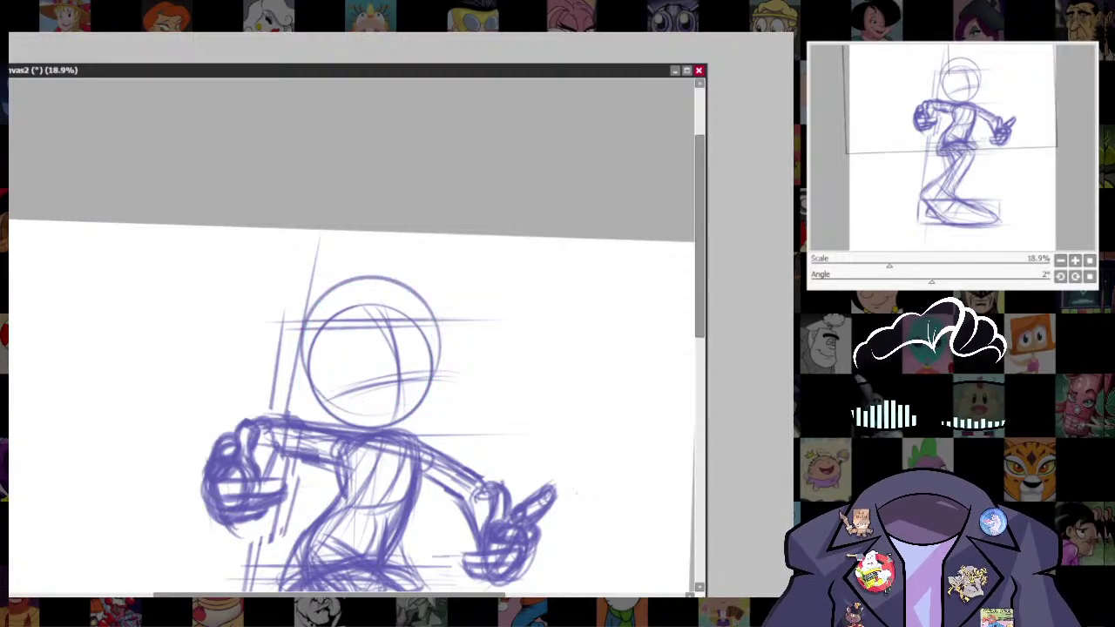
# - Set the brush size to 44 and strengthen the front cheek, the jaw contour and the curved eye line
pyautogui.moveTo(627, 448); pyautogui.dragTo(654, 440)
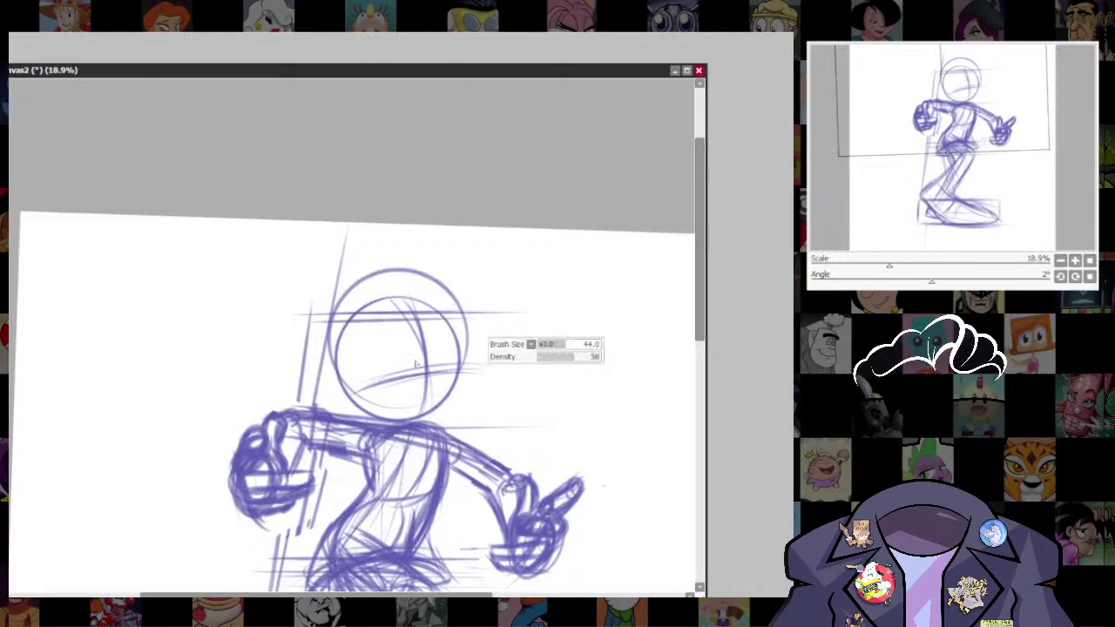
pyautogui.moveTo(440, 352); pyautogui.dragTo(420, 422)
pyautogui.moveTo(463, 370)
pyautogui.mouseDown()
pyautogui.moveTo(425, 420)
pyautogui.moveTo(410, 419)
pyautogui.mouseUp()
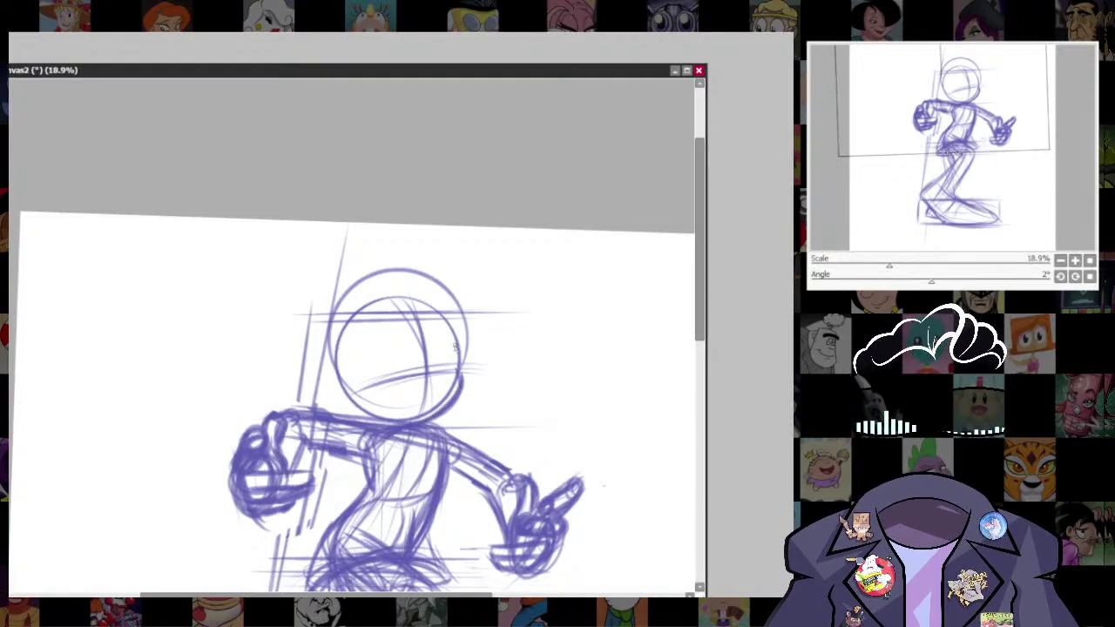
pyautogui.moveTo(461, 369); pyautogui.dragTo(460, 315)
pyautogui.moveTo(350, 397)
pyautogui.mouseDown()
pyautogui.moveTo(474, 365)
pyautogui.moveTo(448, 370)
pyautogui.mouseUp()
pyautogui.moveTo(345, 308)
pyautogui.mouseDown()
pyautogui.moveTo(343, 427)
pyautogui.moveTo(323, 336)
pyautogui.mouseUp()
pyautogui.hotkey('ctrl', 'z')
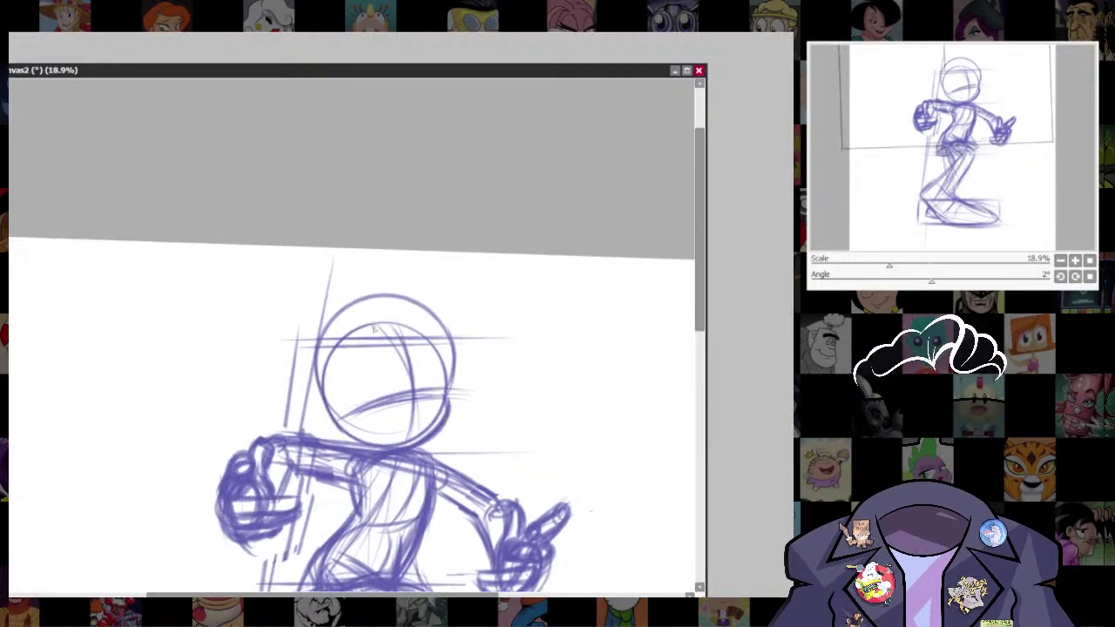
# - Strengthen the cranium outline from the back of the head over the crown and reinforce the jaw below it
pyautogui.moveTo(325, 399)
pyautogui.mouseDown()
pyautogui.moveTo(395, 291)
pyautogui.moveTo(429, 295)
pyautogui.mouseUp()
pyautogui.moveTo(347, 319); pyautogui.dragTo(432, 296)
pyautogui.hotkey('ctrl', 'z')
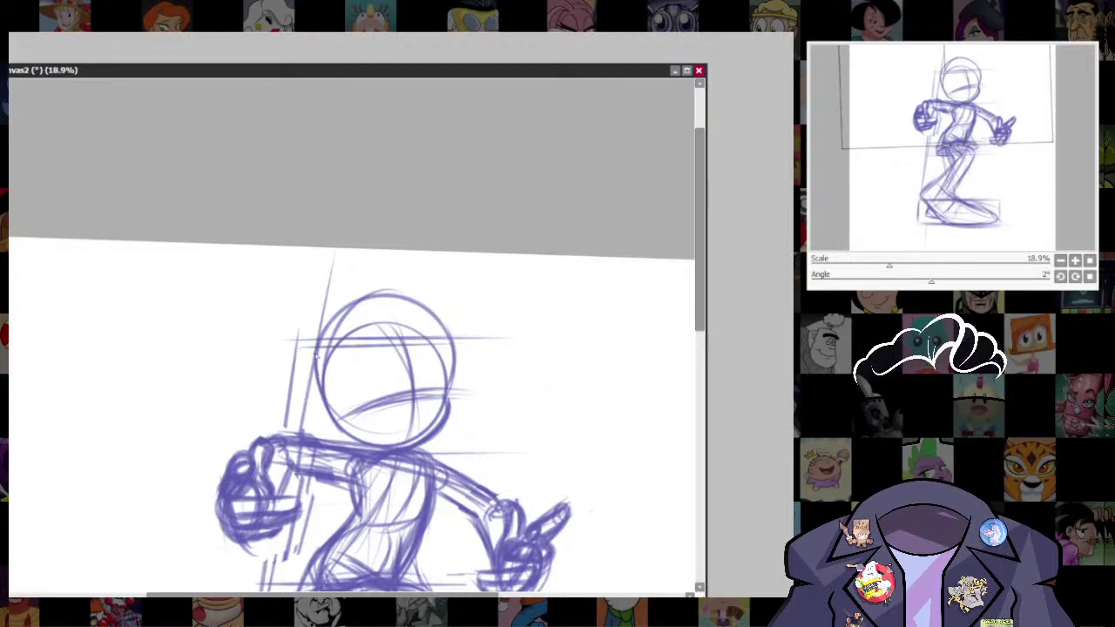
pyautogui.moveTo(319, 371)
pyautogui.mouseDown()
pyautogui.moveTo(437, 309)
pyautogui.moveTo(452, 338)
pyautogui.mouseUp()
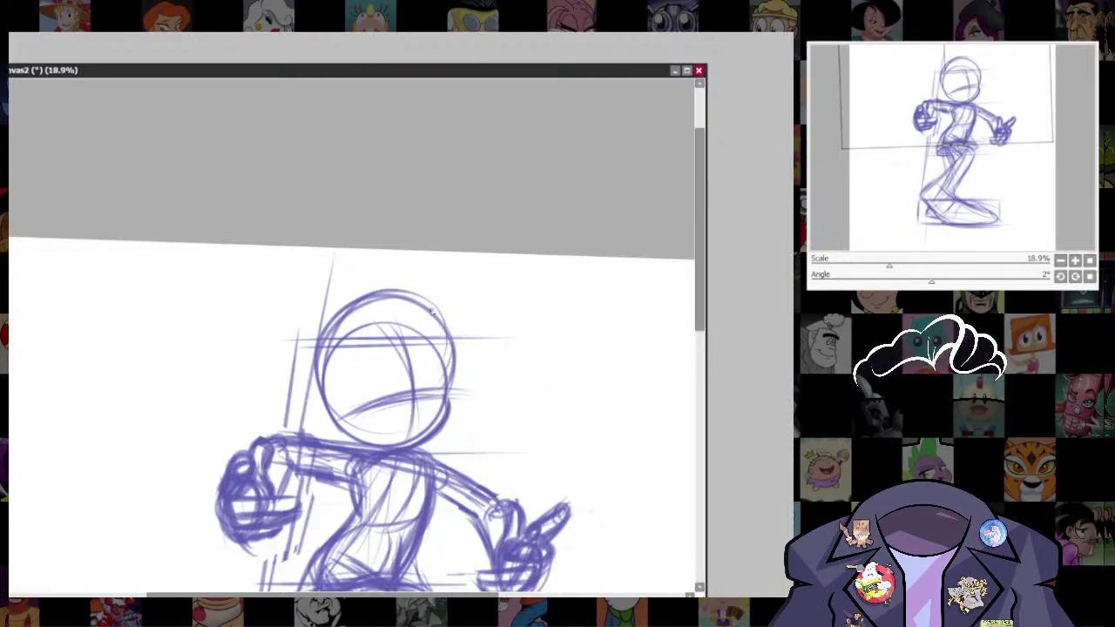
pyautogui.moveTo(453, 388); pyautogui.dragTo(414, 441)
pyautogui.moveTo(332, 410); pyautogui.dragTo(375, 437)
# - Sketch a small rounded ear at the back of the head beside the eye line
pyautogui.moveTo(534, 480)
pyautogui.mouseDown()
pyautogui.moveTo(511, 381)
pyautogui.moveTo(499, 462)
pyautogui.mouseUp()
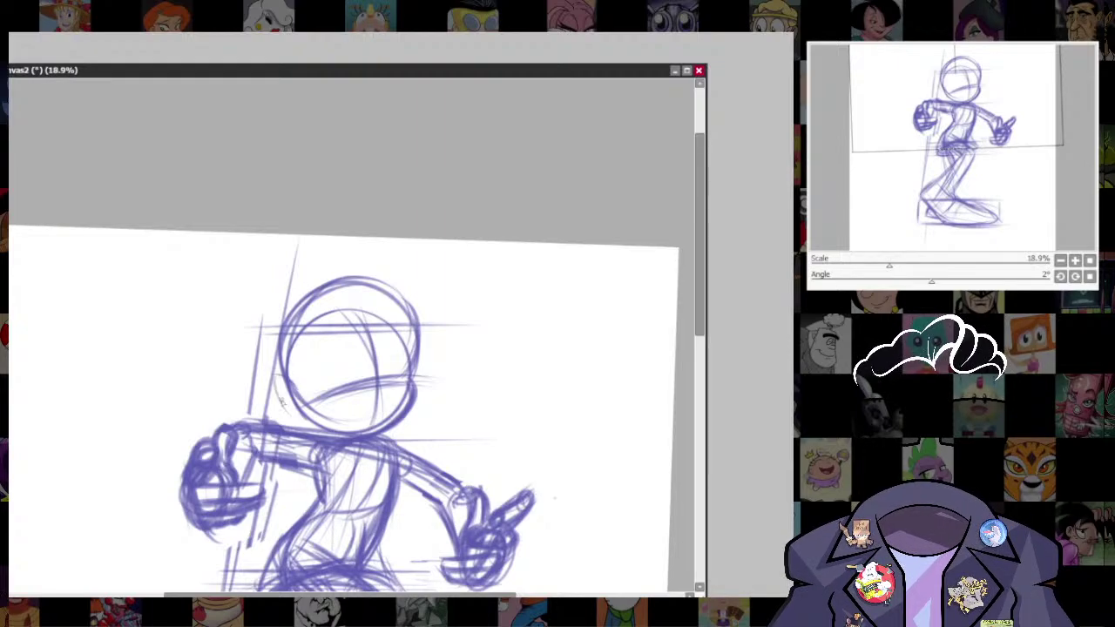
pyautogui.moveTo(281, 402); pyautogui.dragTo(292, 415)
pyautogui.moveTo(282, 375)
pyautogui.mouseDown()
pyautogui.moveTo(274, 389)
pyautogui.moveTo(293, 415)
pyautogui.moveTo(288, 387)
pyautogui.moveTo(301, 419)
pyautogui.mouseUp()
# - Select the head with its ear and guides and scale it down slightly so it sits just above the shoulders
pyautogui.moveTo(509, 564)
pyautogui.mouseDown()
pyautogui.moveTo(511, 254)
pyautogui.moveTo(516, 367)
pyautogui.mouseUp()
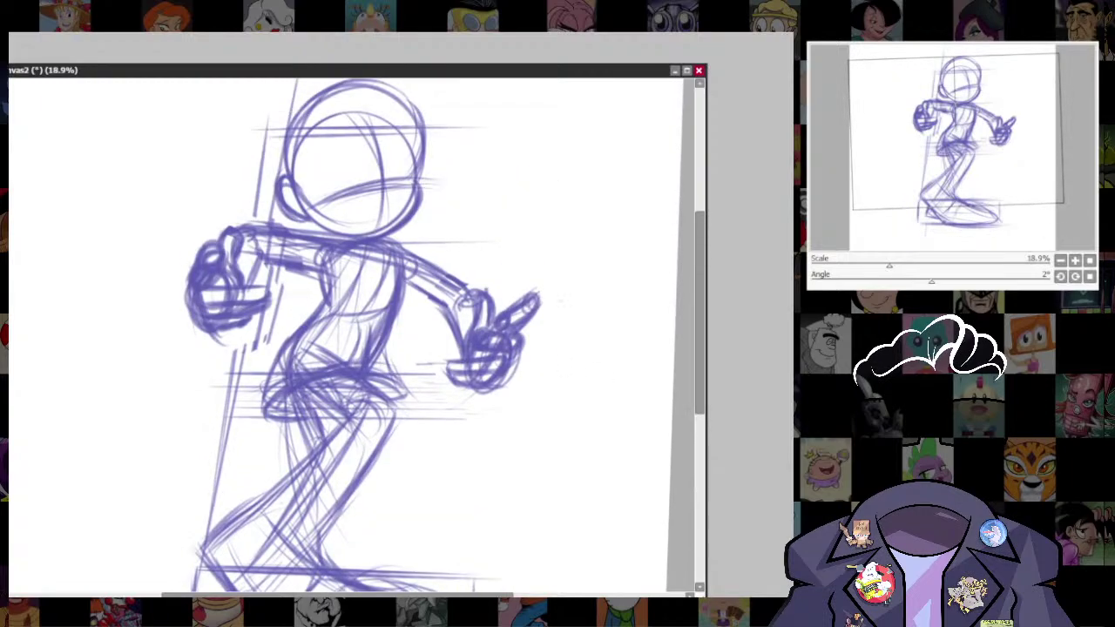
pyautogui.moveTo(468, 91)
pyautogui.mouseDown()
pyautogui.moveTo(485, 191)
pyautogui.moveTo(253, 286)
pyautogui.moveTo(342, 338)
pyautogui.mouseUp()
pyautogui.hotkey('ctrl', 't')
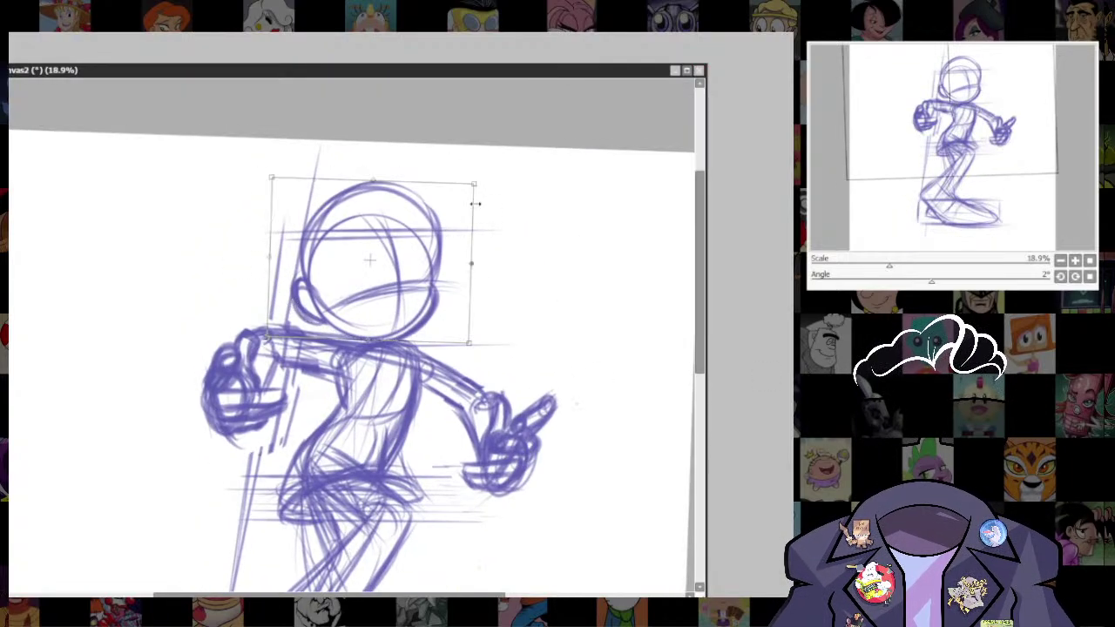
pyautogui.moveTo(474, 184); pyautogui.dragTo(470, 199)
pyautogui.moveTo(376, 191); pyautogui.dragTo(374, 192)
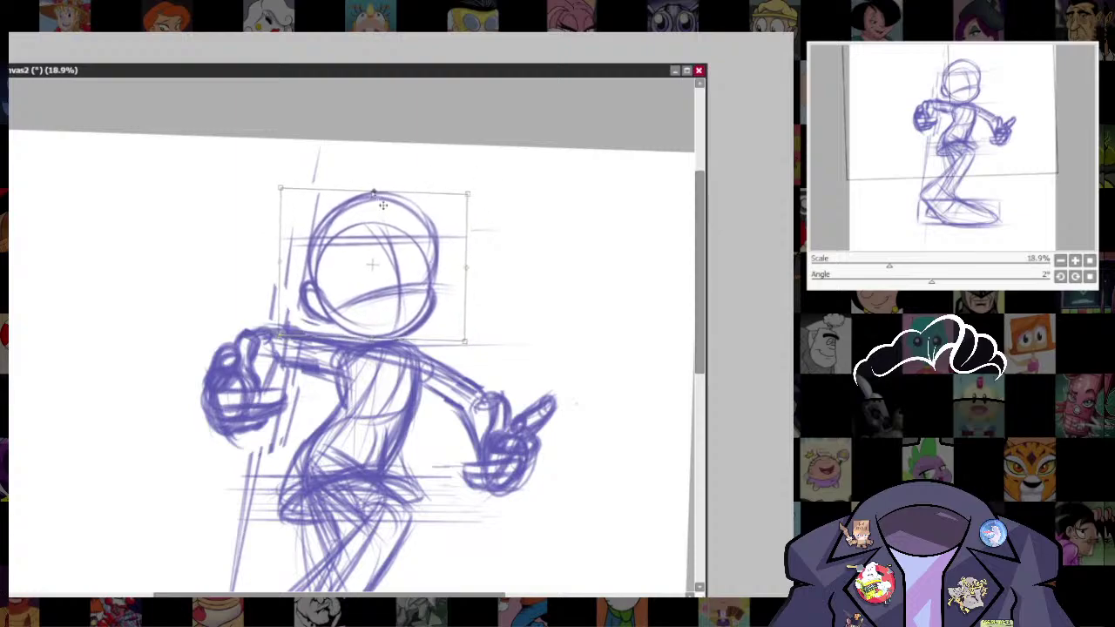
pyautogui.press('Return')
pyautogui.moveTo(510, 296); pyautogui.dragTo(528, 388)
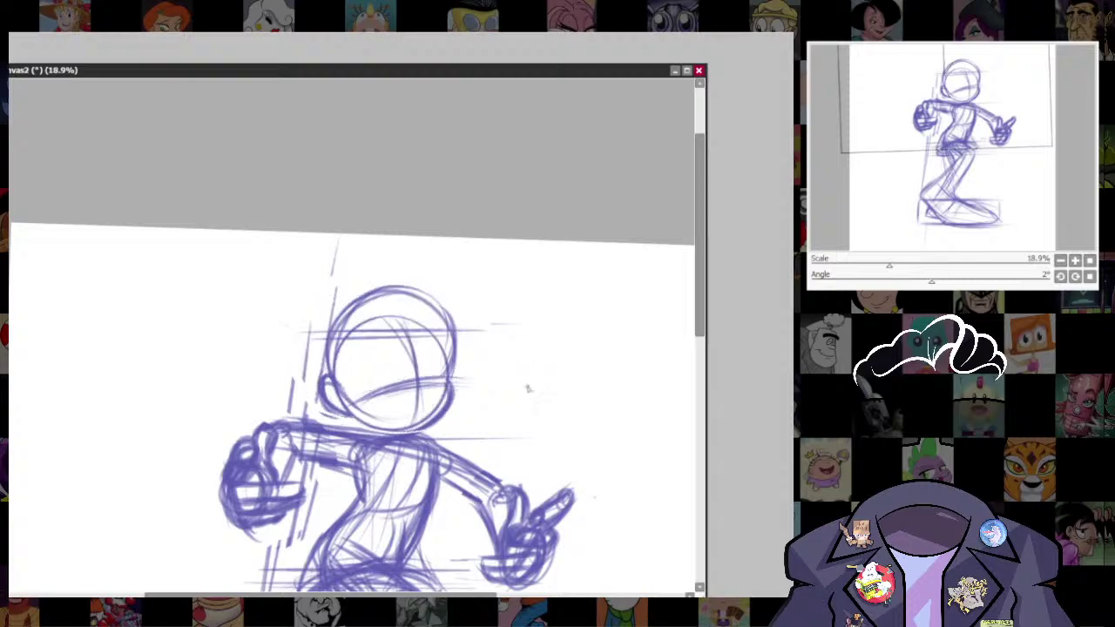
# - Sketch a curved cap band across the forehead with a short pointed brim projecting in front of the face
pyautogui.moveTo(325, 338)
pyautogui.mouseDown()
pyautogui.moveTo(371, 296)
pyautogui.moveTo(451, 329)
pyautogui.moveTo(448, 359)
pyautogui.mouseUp()
pyautogui.moveTo(389, 432)
pyautogui.mouseDown()
pyautogui.moveTo(453, 399)
pyautogui.moveTo(452, 384)
pyautogui.mouseUp()
pyautogui.moveTo(423, 432); pyautogui.dragTo(450, 383)
pyautogui.moveTo(451, 336)
pyautogui.mouseDown()
pyautogui.moveTo(451, 380)
pyautogui.moveTo(455, 339)
pyautogui.moveTo(450, 370)
pyautogui.mouseUp()
pyautogui.moveTo(336, 390)
pyautogui.mouseDown()
pyautogui.moveTo(434, 352)
pyautogui.moveTo(473, 360)
pyautogui.mouseUp()
pyautogui.moveTo(387, 369); pyautogui.dragTo(483, 360)
# - Fade the figure sketch and the foot's guide box into a pale underdrawing
pyautogui.moveTo(520, 455)
pyautogui.mouseDown()
pyautogui.moveTo(579, 205)
pyautogui.moveTo(567, 219)
pyautogui.mouseUp()
pyautogui.moveTo(582, 516); pyautogui.dragTo(530, 470)
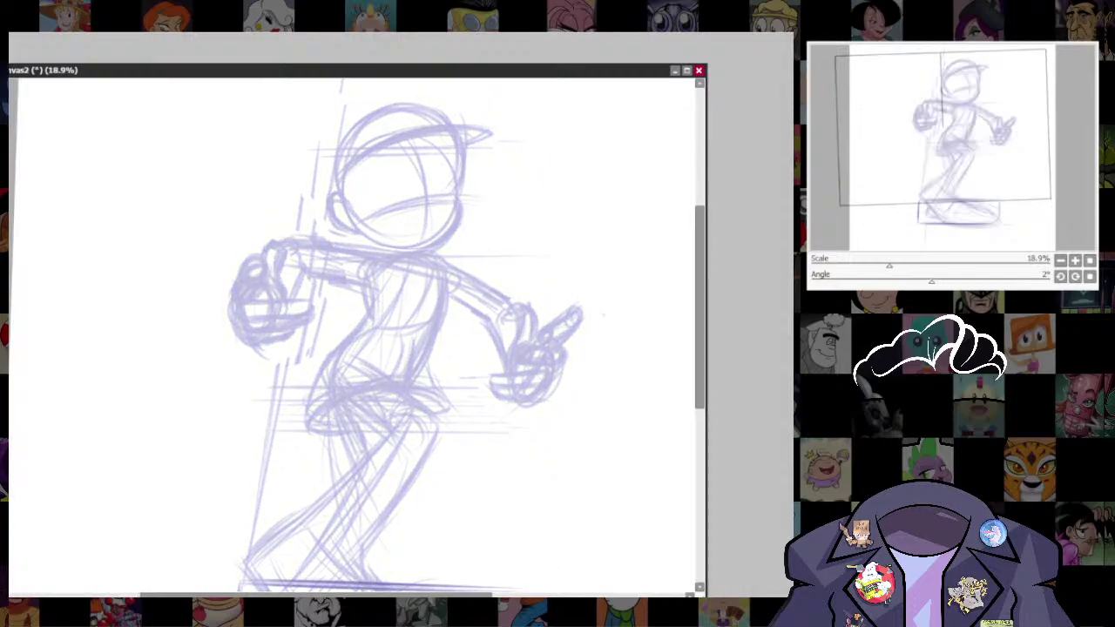
pyautogui.moveTo(552, 509); pyautogui.dragTo(547, 418)
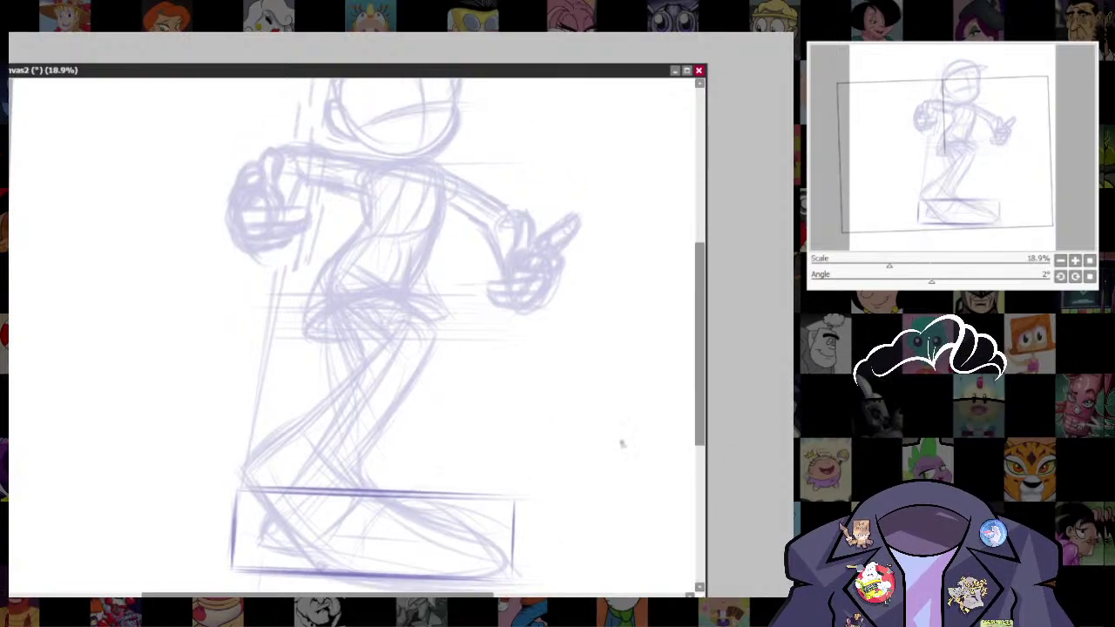
pyautogui.moveTo(622, 444); pyautogui.dragTo(674, 353)
pyautogui.scroll(-1, 469, 372)
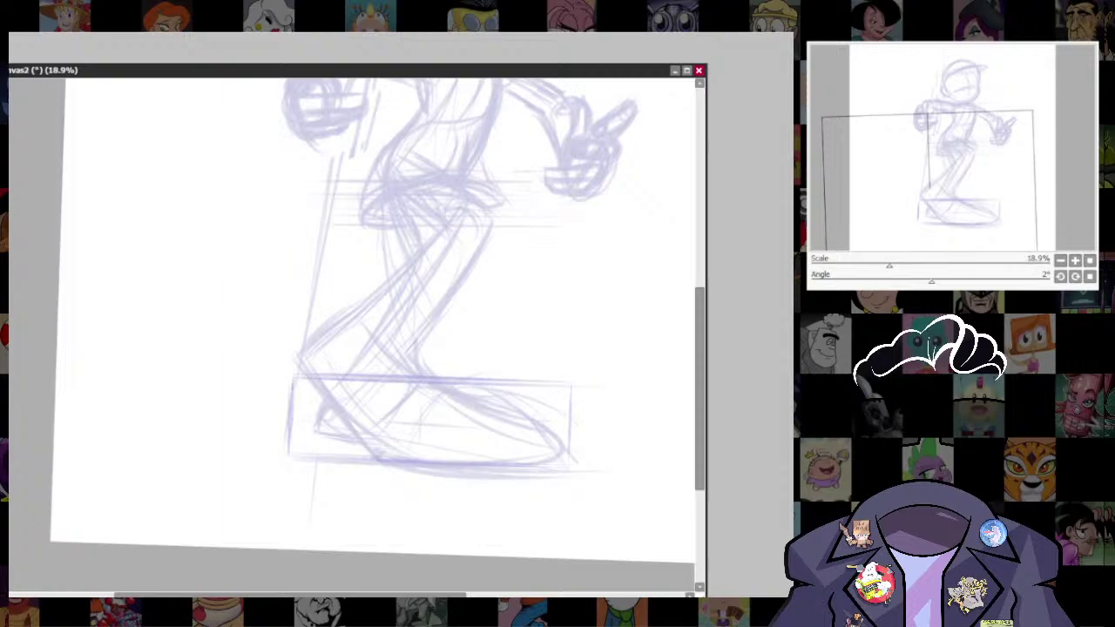
pyautogui.scroll(3, 535, 342)
pyautogui.click(211, 33)
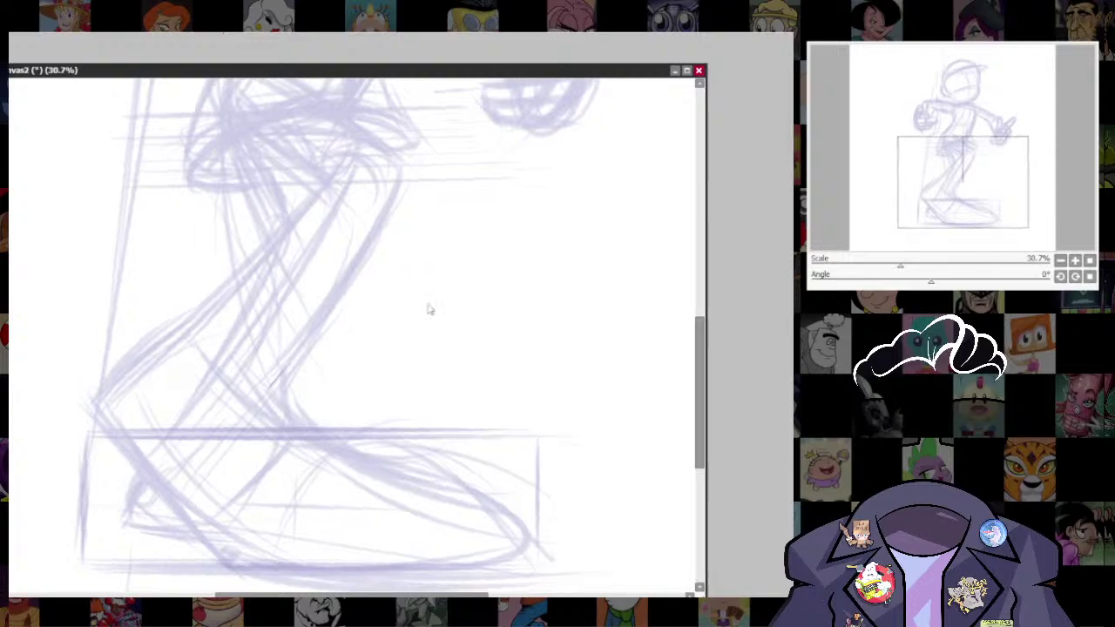
# - Change the brush size and outline the rear shoe's back, heel bottom and the start of the sole
pyautogui.moveTo(557, 377); pyautogui.dragTo(712, 341)
pyautogui.press('[')
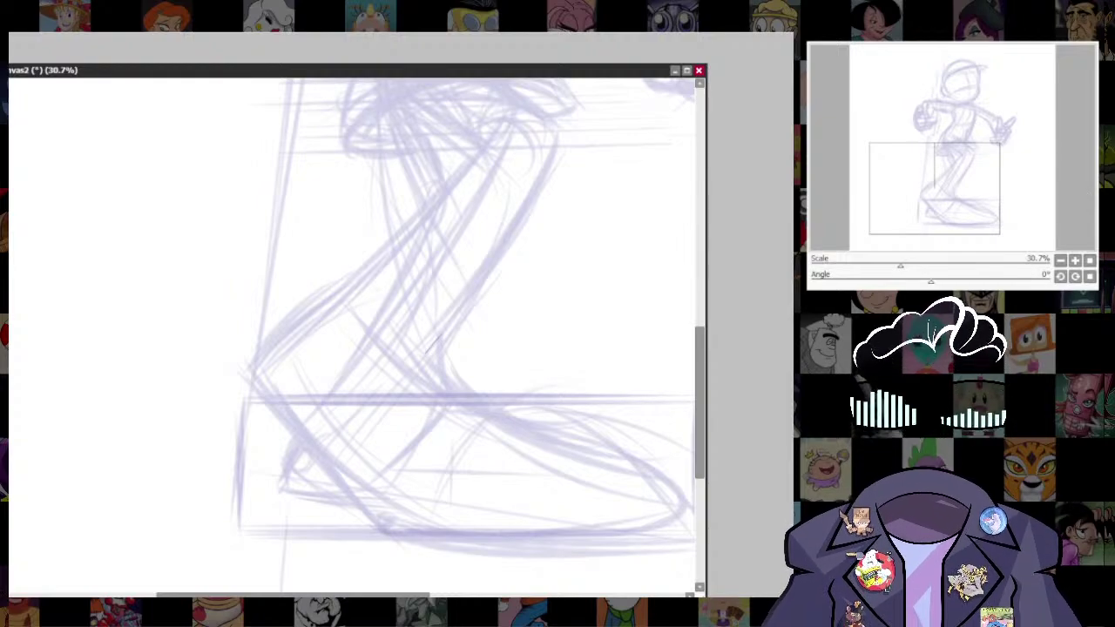
pyautogui.moveTo(335, 295)
pyautogui.mouseDown()
pyautogui.moveTo(250, 363)
pyautogui.moveTo(336, 302)
pyautogui.mouseUp()
pyautogui.moveTo(331, 304); pyautogui.dragTo(249, 367)
pyautogui.moveTo(401, 442); pyautogui.dragTo(322, 402)
pyautogui.moveTo(178, 324)
pyautogui.mouseDown()
pyautogui.moveTo(171, 332)
pyautogui.moveTo(263, 458)
pyautogui.mouseUp()
pyautogui.moveTo(240, 404)
pyautogui.mouseDown()
pyautogui.moveTo(307, 503)
pyautogui.moveTo(253, 421)
pyautogui.mouseUp()
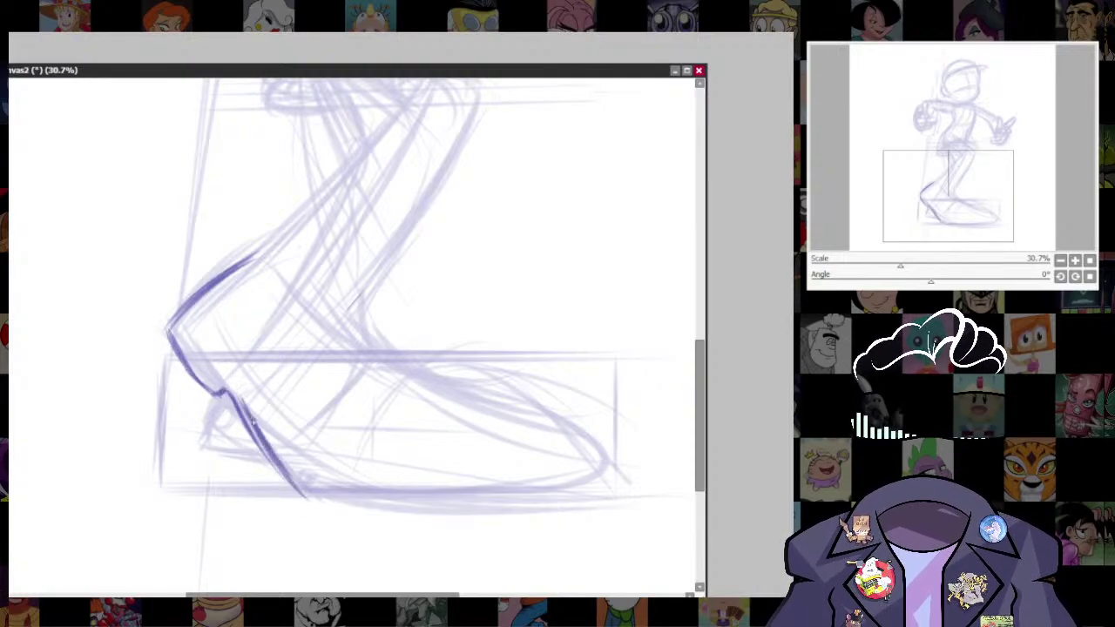
# - Undo the last heel strokes and redraw the notch between heel and arch running down to the ball of the foot
pyautogui.hotkey('ctrl', 'z')
pyautogui.hotkey('ctrl', 'z')
pyautogui.hotkey('ctrl', 'z')
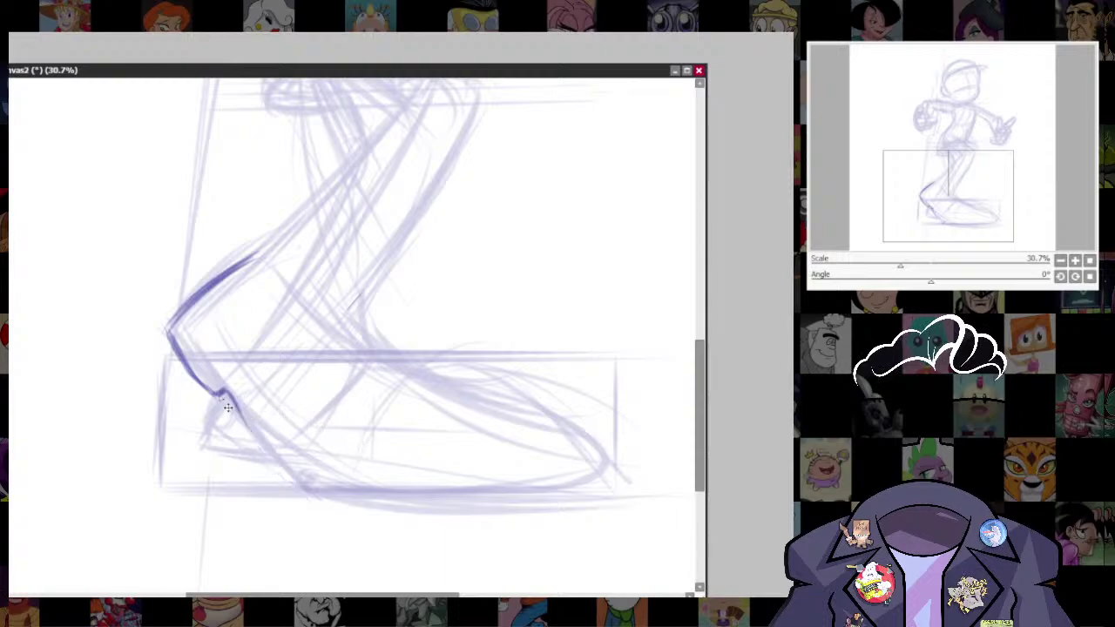
pyautogui.moveTo(212, 392)
pyautogui.mouseDown()
pyautogui.moveTo(237, 401)
pyautogui.moveTo(288, 480)
pyautogui.mouseUp()
pyautogui.moveTo(252, 421); pyautogui.dragTo(310, 495)
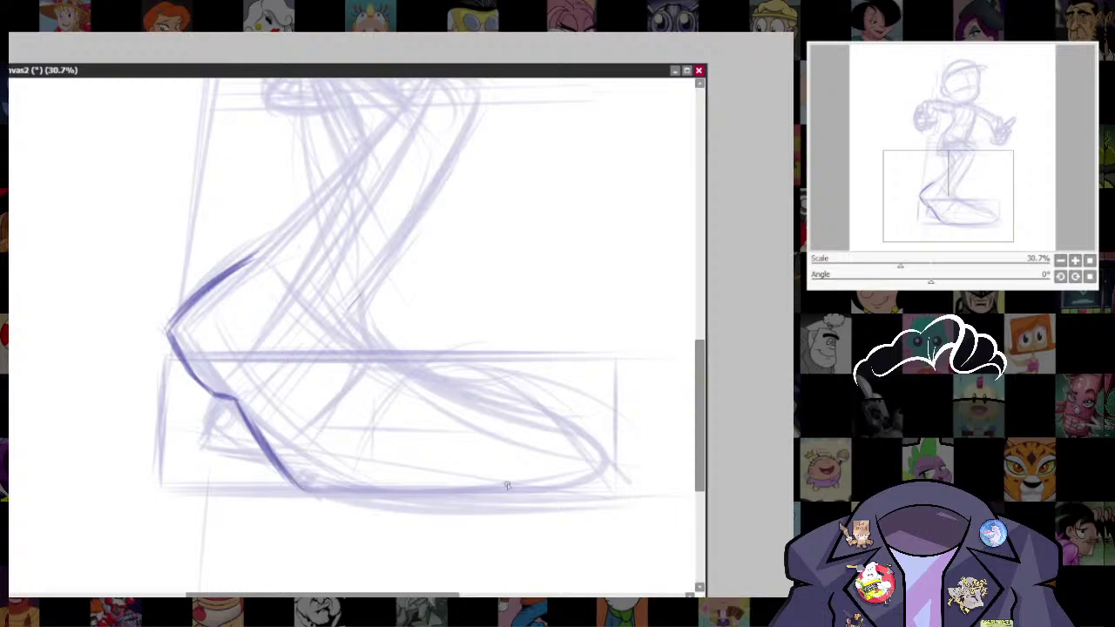
# - Enlarge the brush and draw the long curved underside of the sole from the ball of the foot to the toe
pyautogui.moveTo(562, 248); pyautogui.dragTo(442, 470)
pyautogui.moveTo(374, 485); pyautogui.dragTo(474, 455)
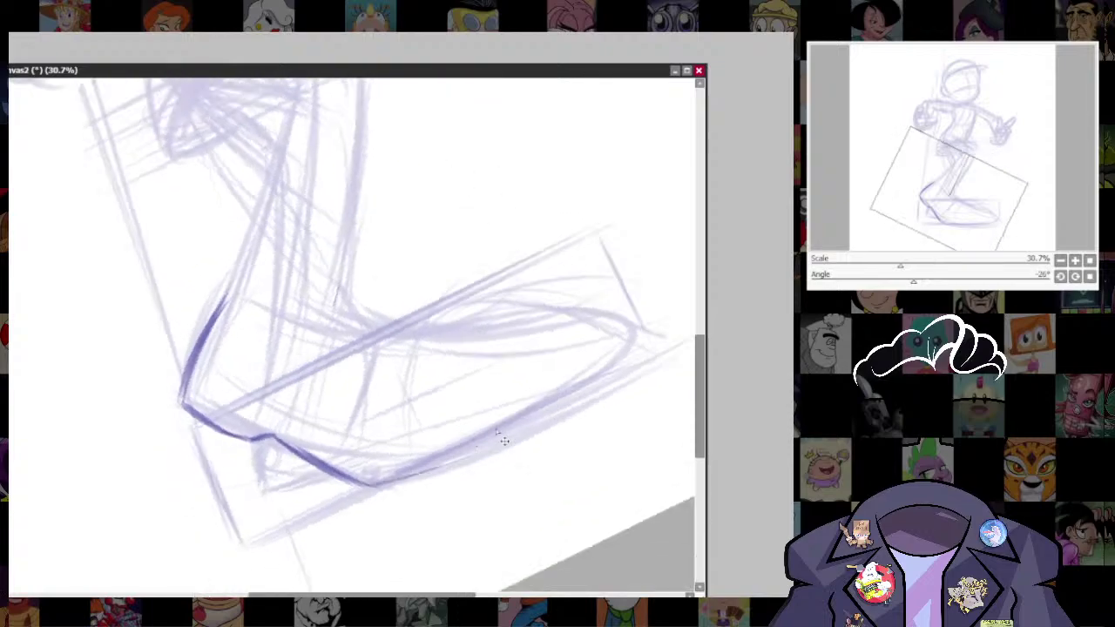
pyautogui.press(']')
pyautogui.press(']')
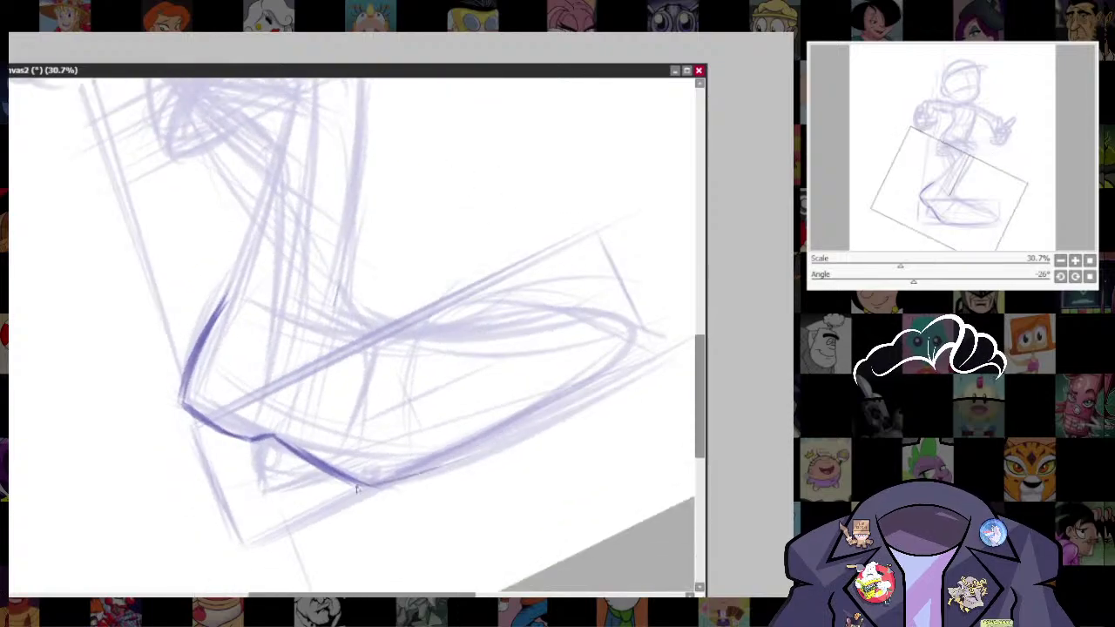
pyautogui.moveTo(359, 485); pyautogui.dragTo(556, 413)
pyautogui.moveTo(397, 488); pyautogui.dragTo(594, 383)
pyautogui.moveTo(633, 343)
pyautogui.mouseDown()
pyautogui.moveTo(600, 378)
pyautogui.moveTo(378, 484)
pyautogui.mouseUp()
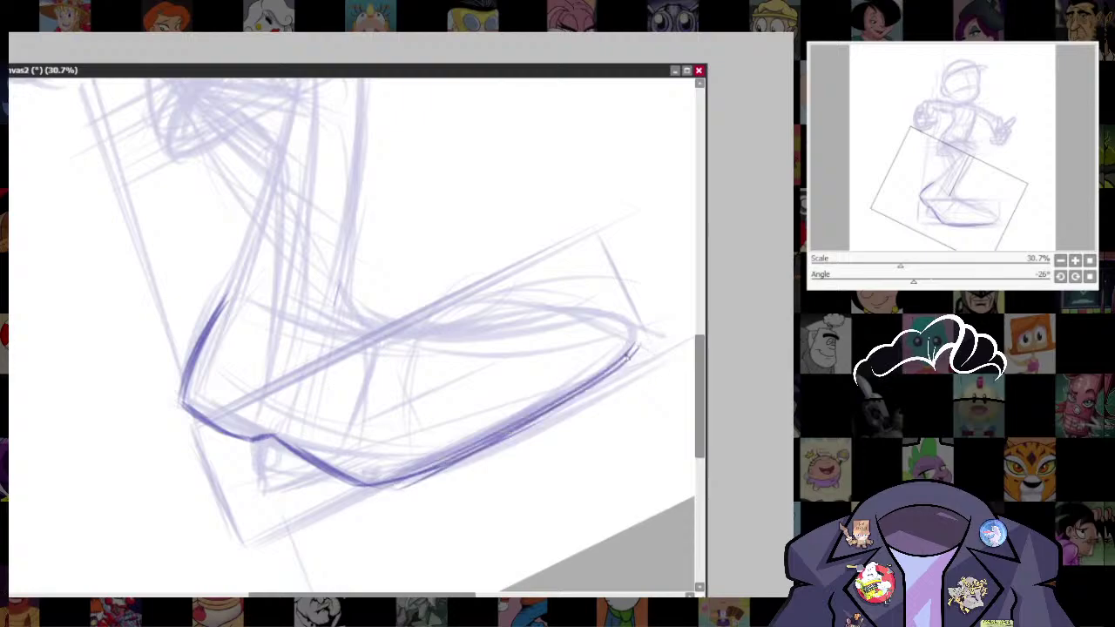
pyautogui.moveTo(622, 363); pyautogui.dragTo(433, 463)
pyautogui.moveTo(639, 343); pyautogui.dragTo(531, 417)
pyautogui.moveTo(591, 385); pyautogui.dragTo(523, 400)
# - Extend the shoe's back line up to a rounded tip and draw the top edge of the ankle opening
pyautogui.moveTo(581, 355); pyautogui.dragTo(577, 460)
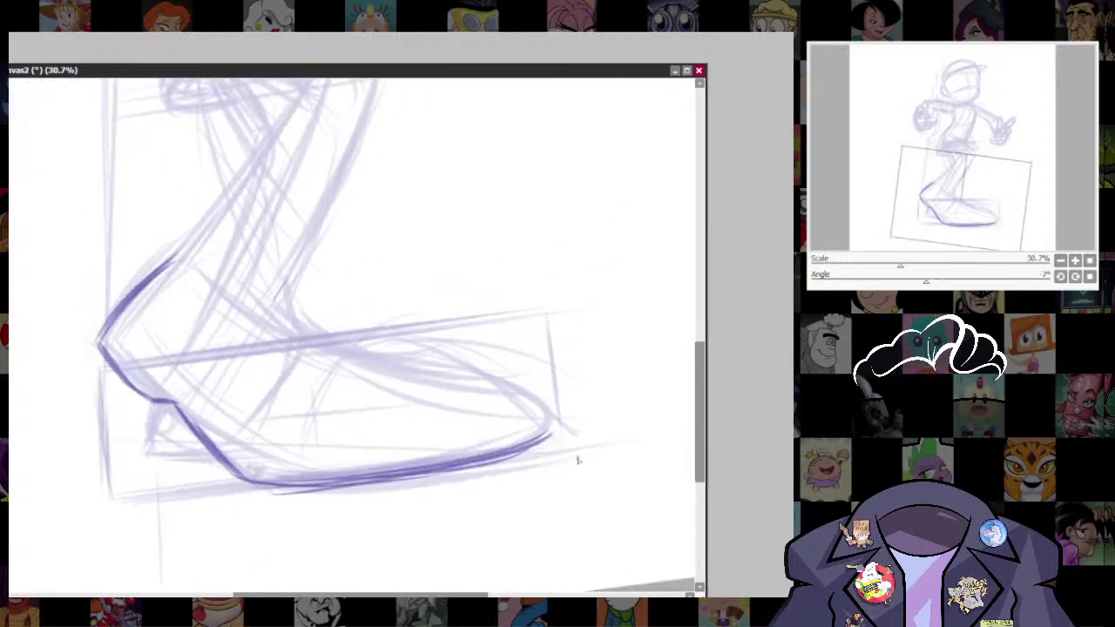
pyautogui.moveTo(426, 388); pyautogui.dragTo(442, 401)
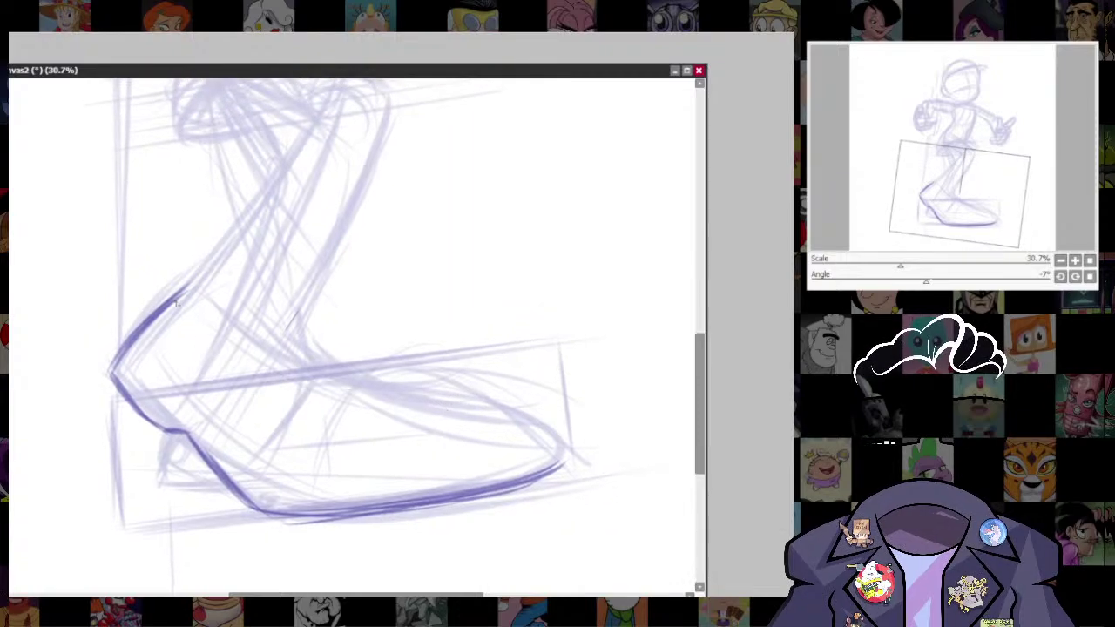
pyautogui.moveTo(167, 301); pyautogui.dragTo(197, 267)
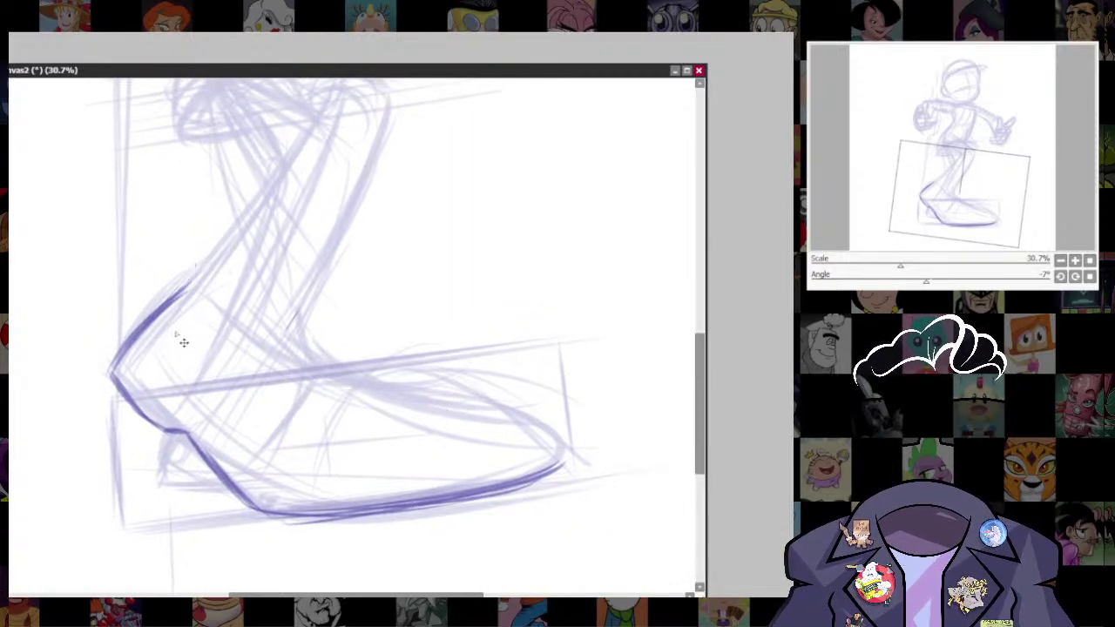
pyautogui.moveTo(158, 306)
pyautogui.mouseDown()
pyautogui.moveTo(205, 268)
pyautogui.moveTo(239, 338)
pyautogui.mouseUp()
pyautogui.moveTo(210, 267); pyautogui.dragTo(241, 342)
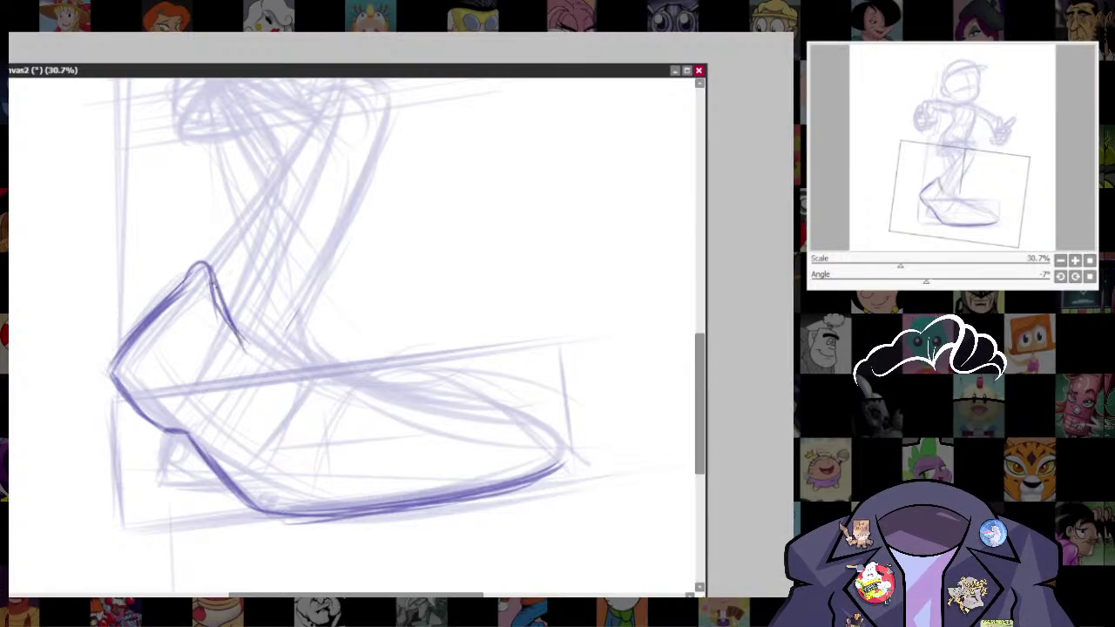
pyautogui.moveTo(214, 292)
pyautogui.mouseDown()
pyautogui.moveTo(243, 347)
pyautogui.moveTo(310, 310)
pyautogui.mouseUp()
pyautogui.moveTo(242, 340)
pyautogui.mouseDown()
pyautogui.moveTo(317, 305)
pyautogui.moveTo(312, 313)
pyautogui.mouseUp()
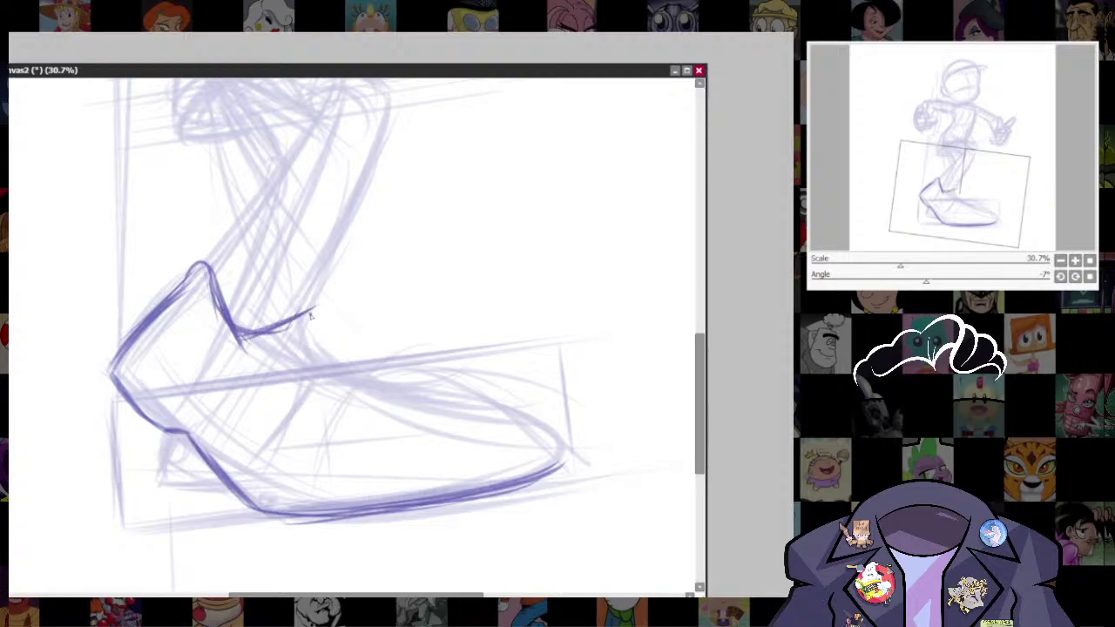
# - Draw the lower edge of the shoe's collar as a parallel curve, rounding off and strengthening its front end
pyautogui.moveTo(190, 270); pyautogui.dragTo(223, 345)
pyautogui.moveTo(202, 306)
pyautogui.mouseDown()
pyautogui.moveTo(242, 348)
pyautogui.moveTo(319, 343)
pyautogui.mouseUp()
pyautogui.moveTo(243, 331)
pyautogui.mouseDown()
pyautogui.moveTo(312, 312)
pyautogui.moveTo(302, 350)
pyautogui.mouseUp()
pyautogui.moveTo(192, 272)
pyautogui.mouseDown()
pyautogui.moveTo(209, 319)
pyautogui.moveTo(192, 280)
pyautogui.mouseUp()
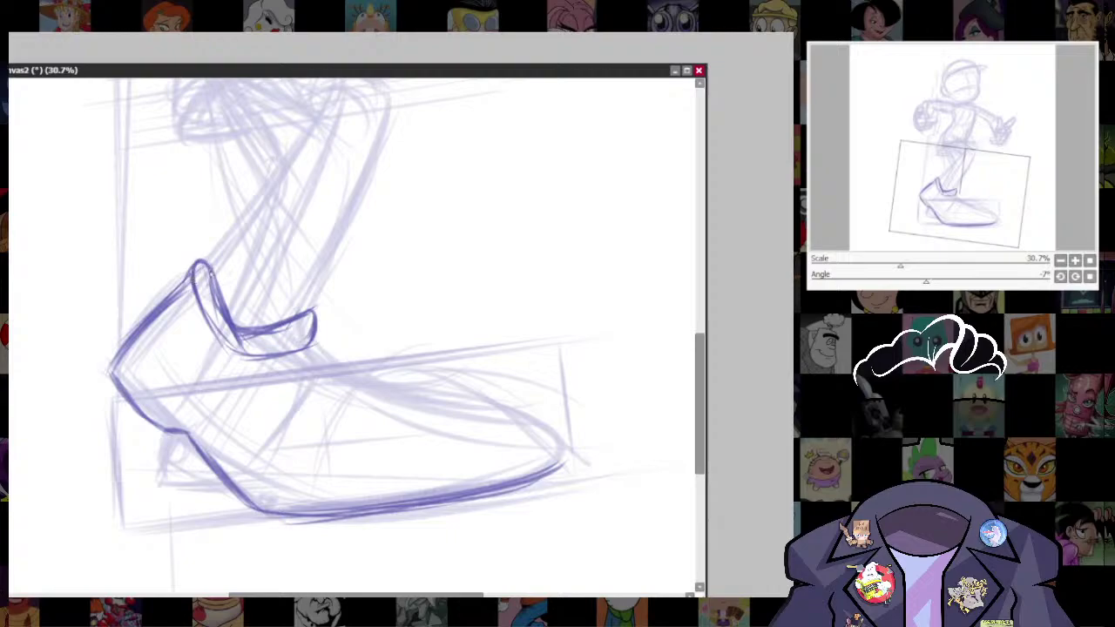
pyautogui.moveTo(253, 327); pyautogui.dragTo(308, 305)
pyautogui.moveTo(210, 324)
pyautogui.mouseDown()
pyautogui.moveTo(297, 352)
pyautogui.moveTo(317, 331)
pyautogui.moveTo(297, 352)
pyautogui.mouseUp()
pyautogui.press('[')
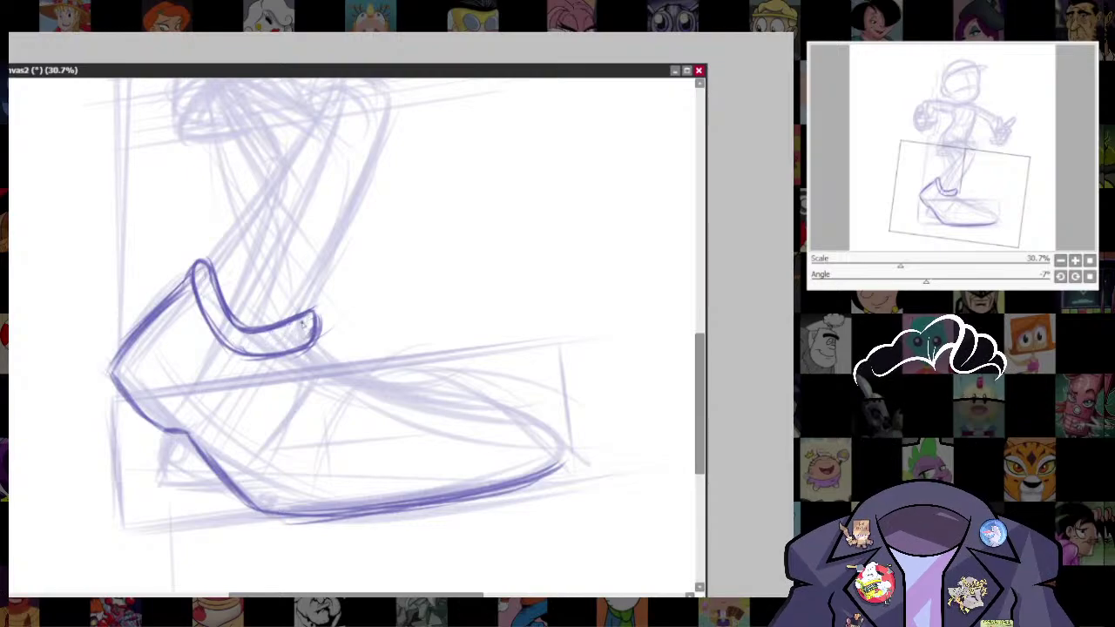
# - Erase the rough upper edge at the back of the shoe's collar and redraw it as one clean curve
pyautogui.moveTo(349, 356); pyautogui.dragTo(333, 402)
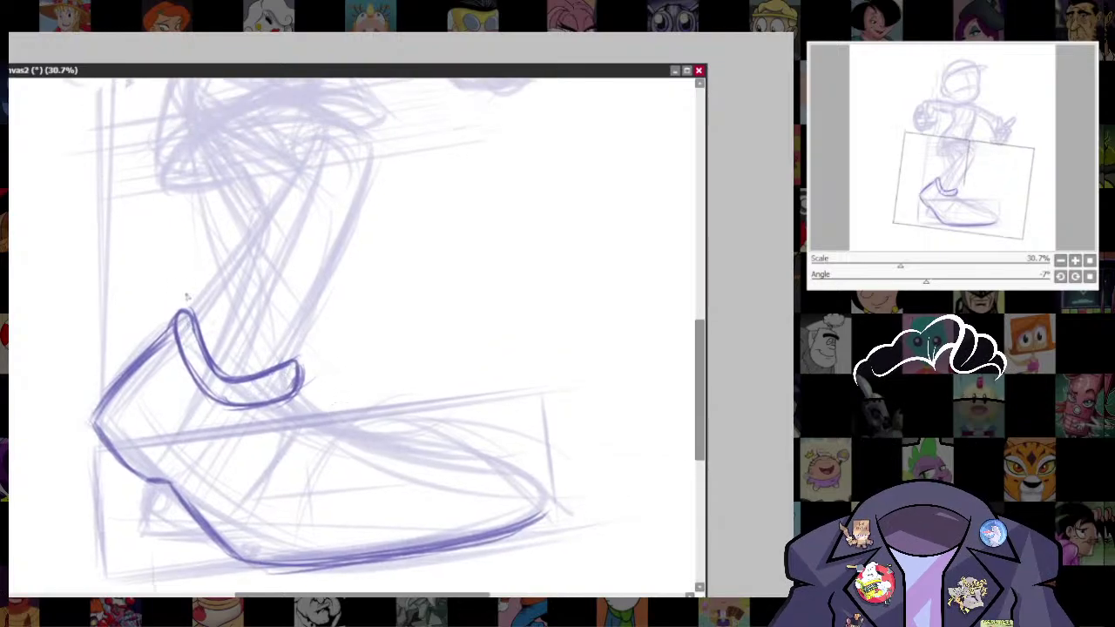
pyautogui.press('e')
pyautogui.moveTo(196, 300); pyautogui.dragTo(229, 375)
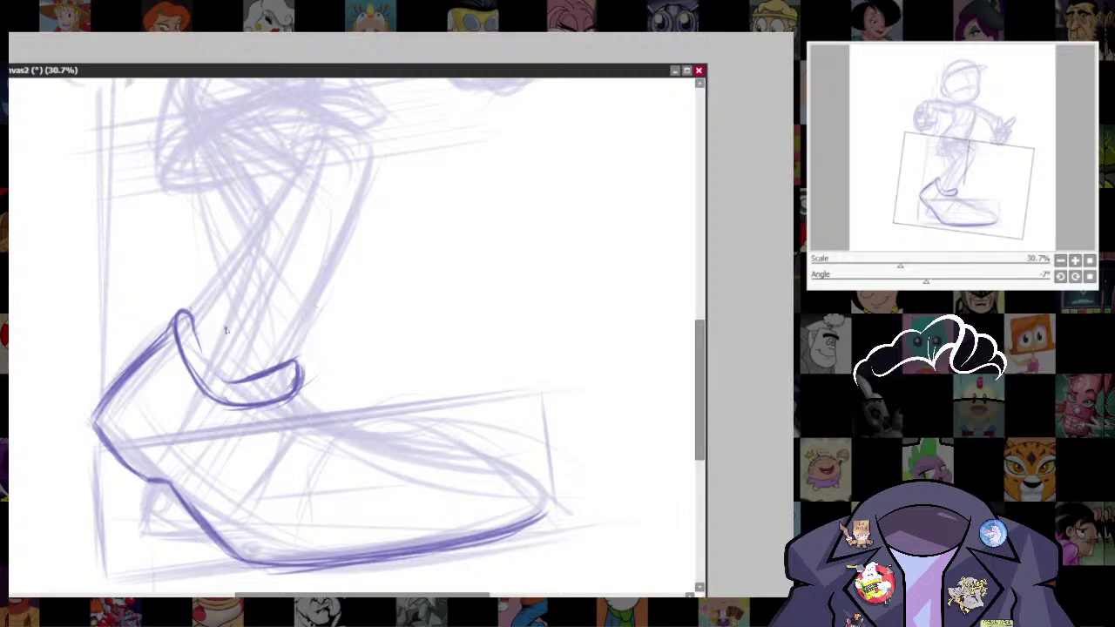
pyautogui.moveTo(188, 315)
pyautogui.mouseDown()
pyautogui.moveTo(213, 377)
pyautogui.moveTo(235, 382)
pyautogui.mouseUp()
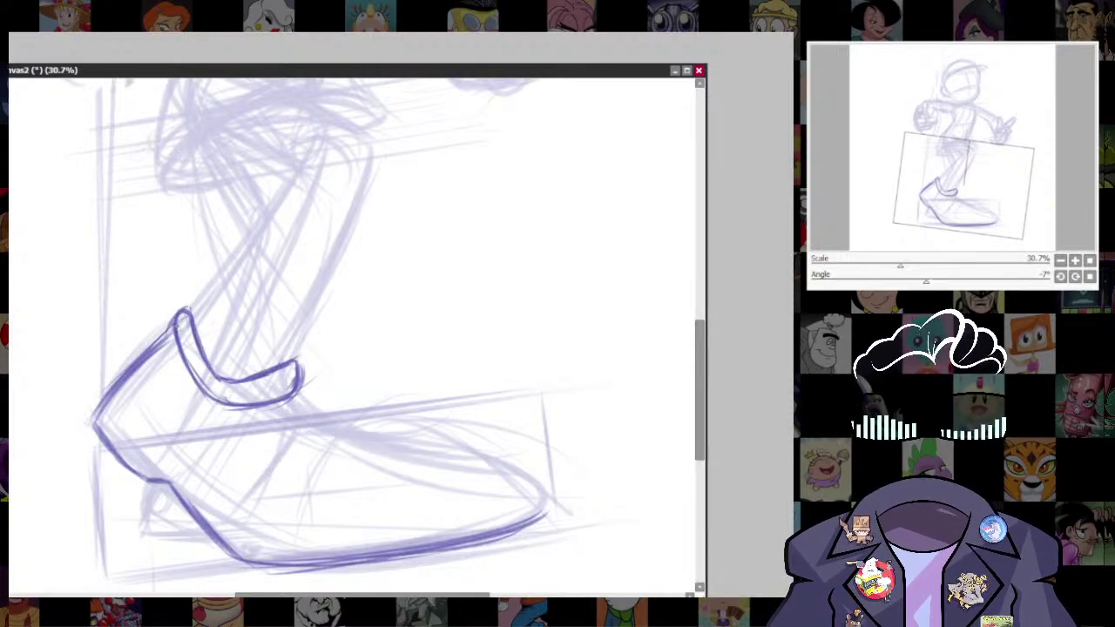
# - Draw the shoe's instep sweeping from the collar to the toe and round the toe into the sole
pyautogui.moveTo(177, 315)
pyautogui.mouseDown()
pyautogui.moveTo(189, 320)
pyautogui.moveTo(93, 420)
pyautogui.mouseUp()
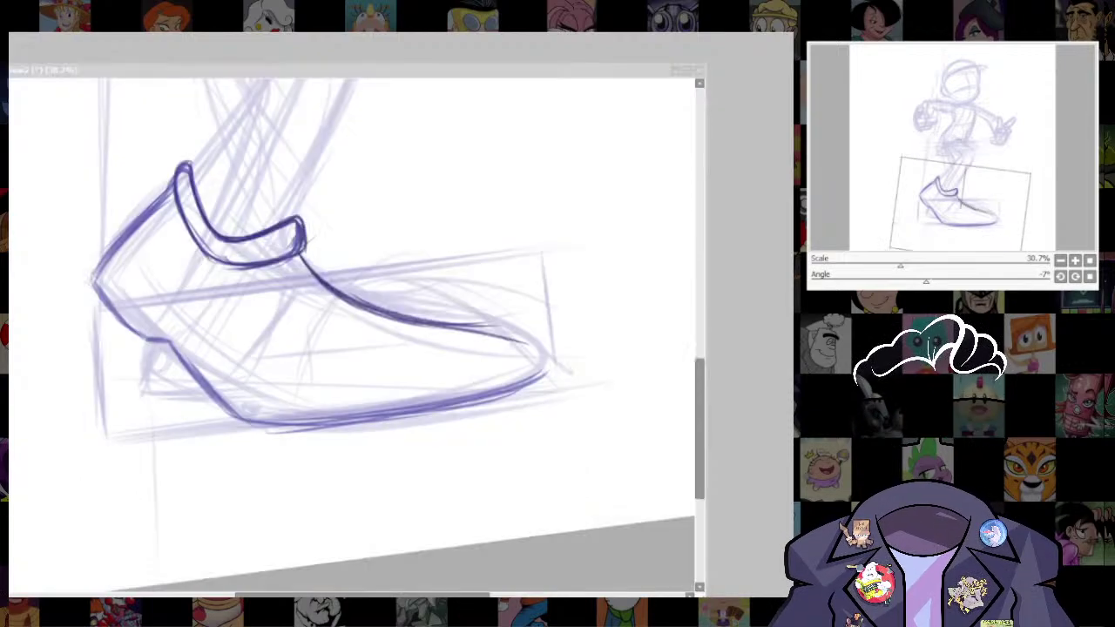
pyautogui.click(413, 305)
pyautogui.moveTo(379, 308)
pyautogui.mouseDown()
pyautogui.moveTo(545, 340)
pyautogui.moveTo(534, 347)
pyautogui.moveTo(545, 370)
pyautogui.mouseUp()
pyautogui.moveTo(528, 337)
pyautogui.mouseDown()
pyautogui.moveTo(542, 359)
pyautogui.moveTo(533, 381)
pyautogui.moveTo(516, 387)
pyautogui.mouseUp()
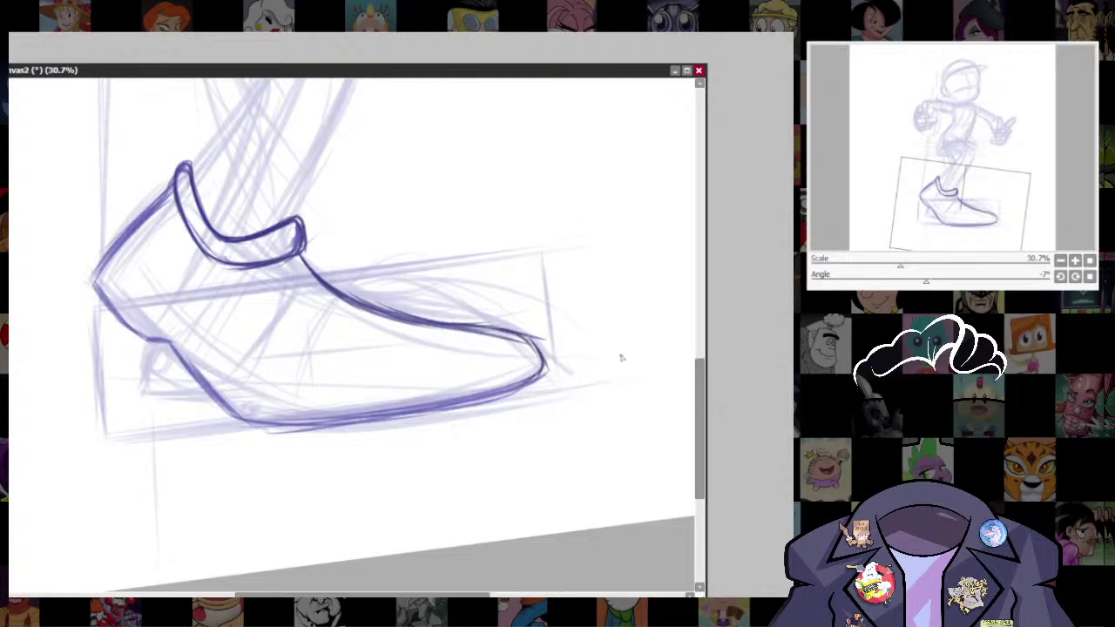
# - Refine the heel's bottom edge and strengthen the back of the shoe from the heel corner up to the collar
pyautogui.scroll(-2, 514, 423)
pyautogui.moveTo(202, 296)
pyautogui.mouseDown()
pyautogui.moveTo(258, 362)
pyautogui.moveTo(267, 358)
pyautogui.mouseUp()
pyautogui.moveTo(225, 322); pyautogui.dragTo(346, 423)
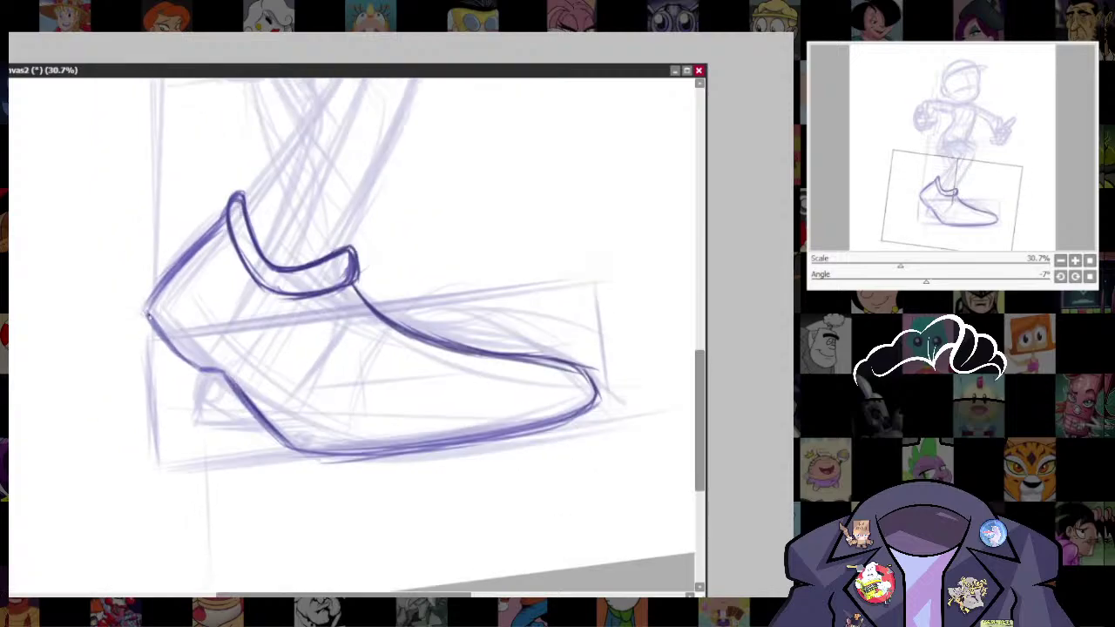
pyautogui.moveTo(149, 315); pyautogui.dragTo(197, 369)
pyautogui.hotkey('ctrl', 'z')
pyautogui.moveTo(148, 313); pyautogui.dragTo(183, 361)
pyautogui.moveTo(144, 314)
pyautogui.mouseDown()
pyautogui.moveTo(197, 368)
pyautogui.moveTo(189, 252)
pyautogui.moveTo(234, 231)
pyautogui.mouseUp()
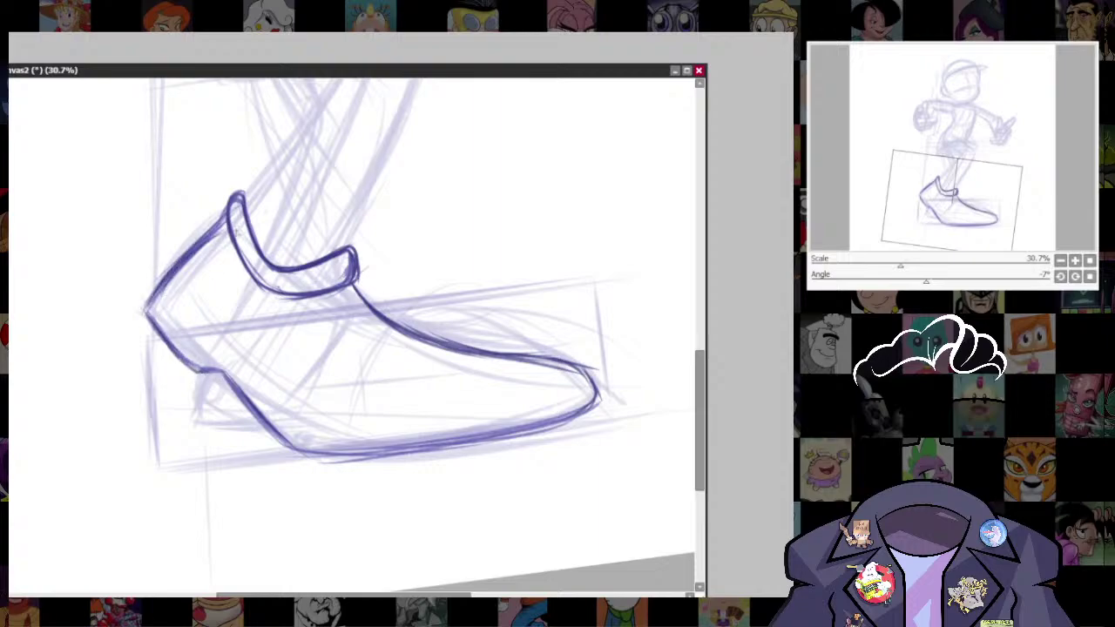
# - Draw the upper edge of the sole parallel to the outline along the heel and arch
pyautogui.moveTo(381, 407); pyautogui.dragTo(328, 419)
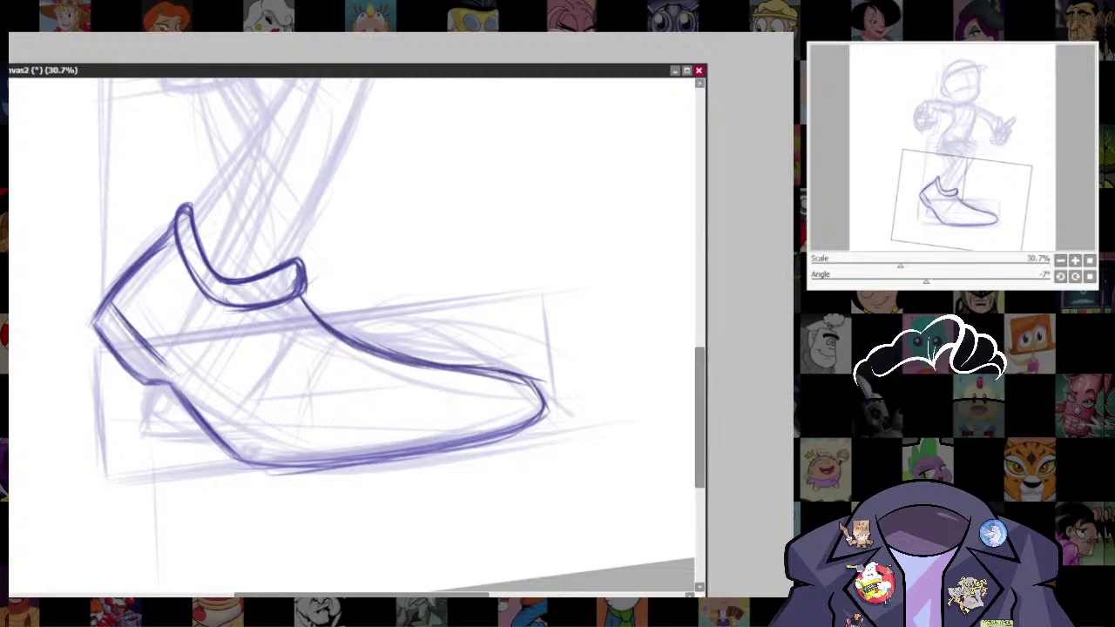
pyautogui.hotkey('alt', 'Tab')
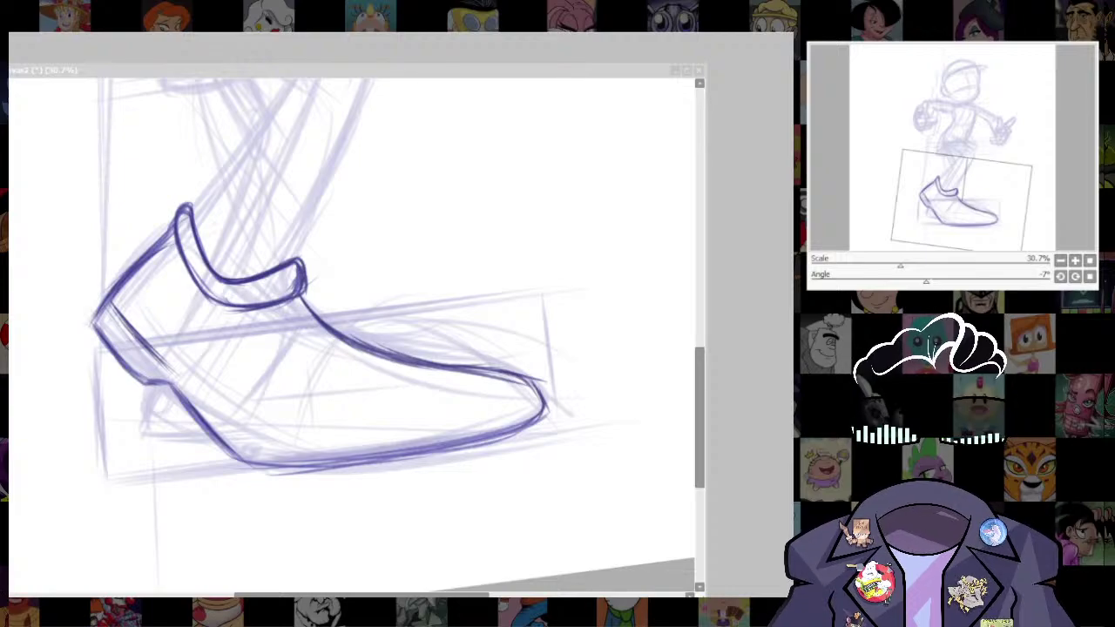
pyautogui.click(462, 353)
pyautogui.moveTo(129, 322)
pyautogui.mouseDown()
pyautogui.moveTo(194, 377)
pyautogui.moveTo(174, 363)
pyautogui.moveTo(251, 452)
pyautogui.mouseUp()
pyautogui.moveTo(210, 400); pyautogui.dragTo(224, 422)
pyautogui.moveTo(190, 373); pyautogui.dragTo(244, 444)
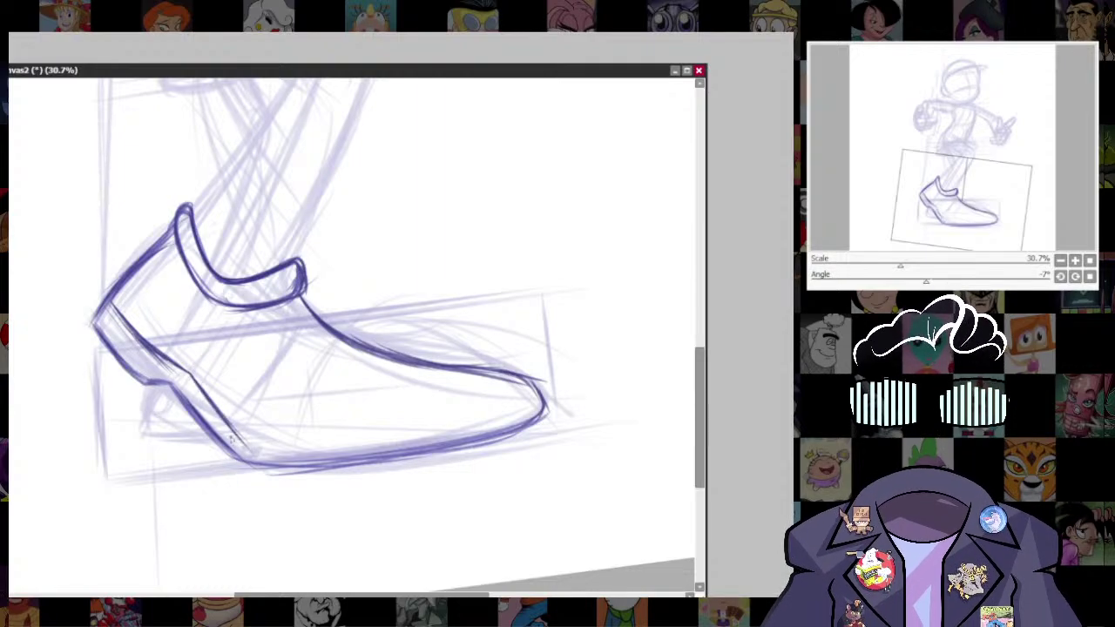
pyautogui.moveTo(211, 406); pyautogui.dragTo(242, 443)
# - Continue the upper sole edge from the arch to the toe and strengthen the sole's outer contour
pyautogui.moveTo(579, 285); pyautogui.dragTo(394, 281)
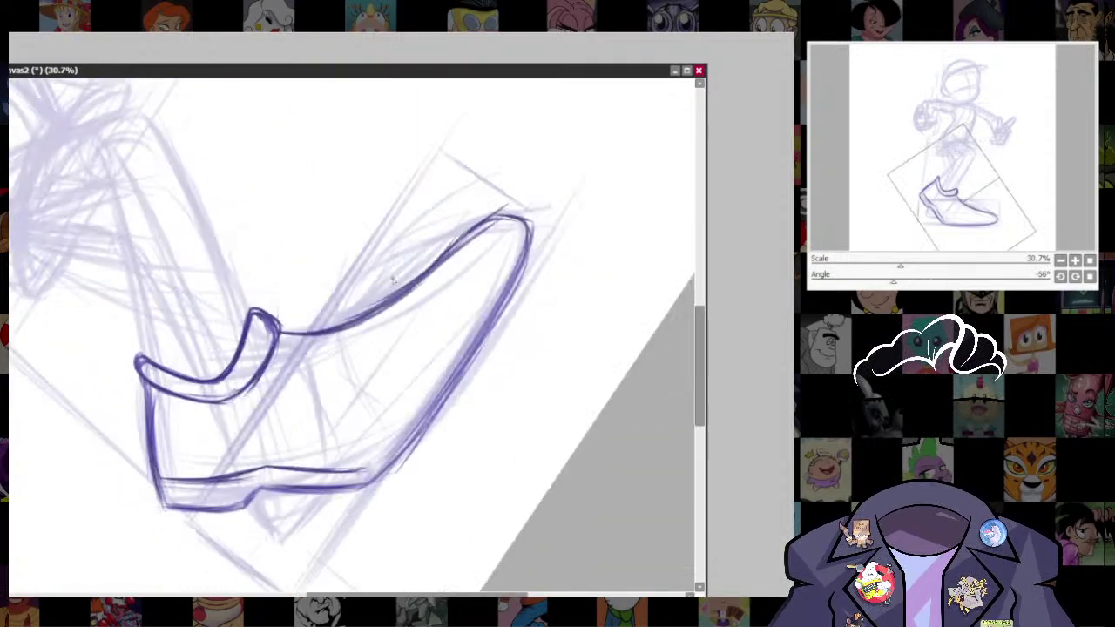
pyautogui.moveTo(353, 471)
pyautogui.mouseDown()
pyautogui.moveTo(405, 428)
pyautogui.moveTo(434, 383)
pyautogui.mouseUp()
pyautogui.moveTo(512, 268)
pyautogui.mouseDown()
pyautogui.moveTo(469, 343)
pyautogui.moveTo(362, 470)
pyautogui.mouseUp()
pyautogui.moveTo(465, 340); pyautogui.dragTo(386, 441)
pyautogui.moveTo(520, 225)
pyautogui.mouseDown()
pyautogui.moveTo(413, 398)
pyautogui.moveTo(431, 390)
pyautogui.mouseUp()
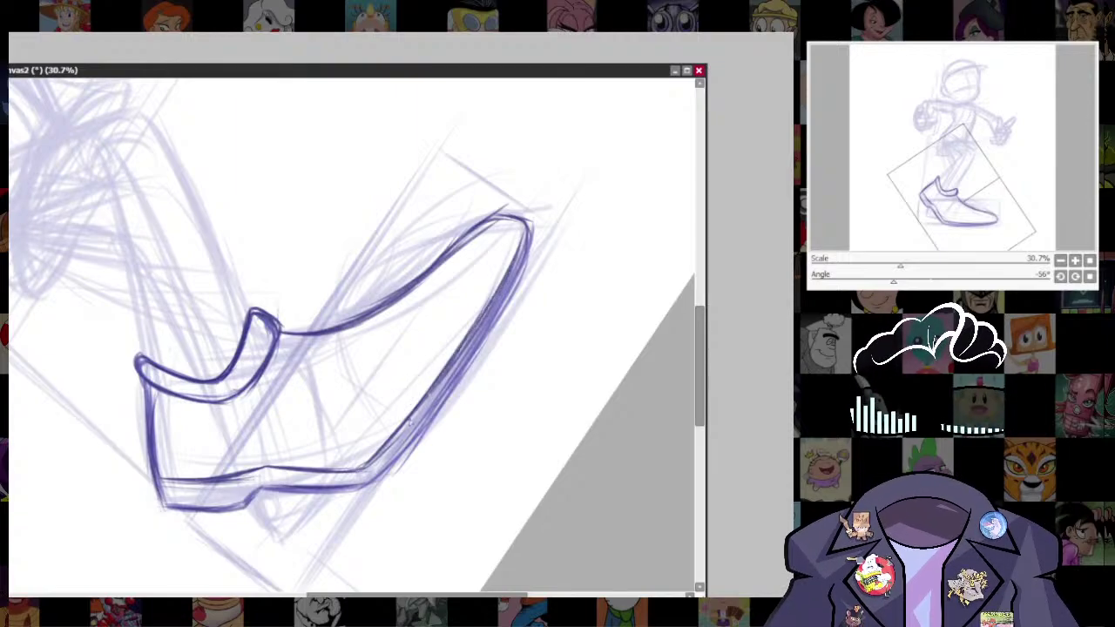
pyautogui.moveTo(523, 237); pyautogui.dragTo(469, 338)
pyautogui.moveTo(531, 223); pyautogui.dragTo(418, 437)
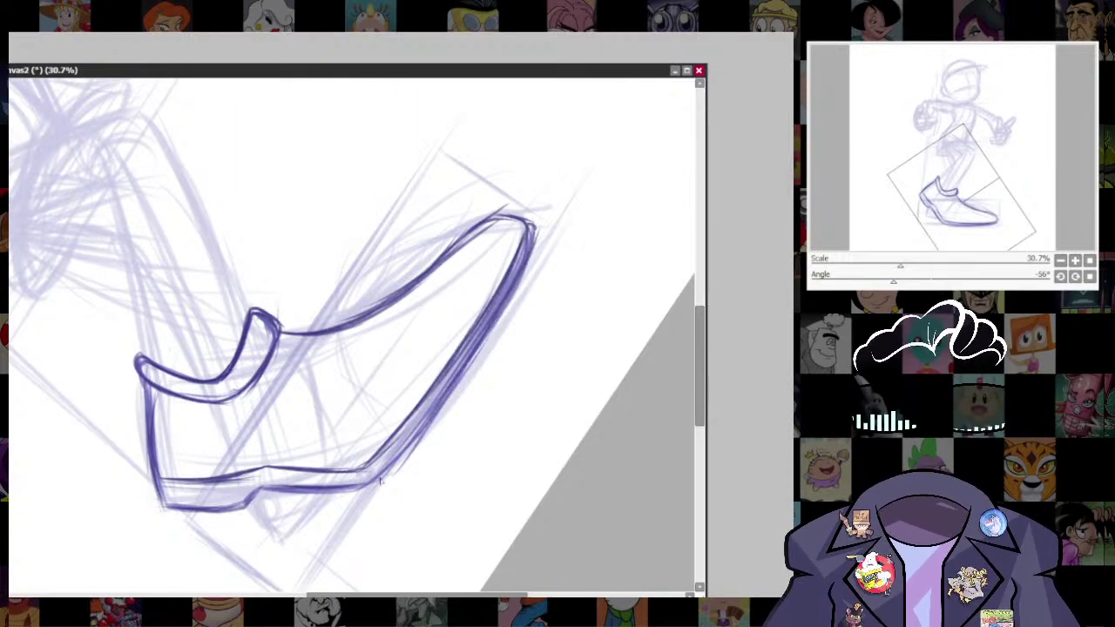
# - Strengthen the outer contour of the sole between the toe and the bend at the arch
pyautogui.moveTo(380, 481); pyautogui.dragTo(504, 296)
pyautogui.hotkey('ctrl', 'z')
pyautogui.moveTo(533, 226)
pyautogui.mouseDown()
pyautogui.moveTo(506, 299)
pyautogui.moveTo(404, 454)
pyautogui.moveTo(361, 490)
pyautogui.moveTo(456, 385)
pyautogui.mouseUp()
pyautogui.moveTo(382, 475); pyautogui.dragTo(440, 408)
# - Strengthen the sole's lower edge from the heel notch along the arch to the bend under the foot
pyautogui.moveTo(511, 301); pyautogui.dragTo(349, 223)
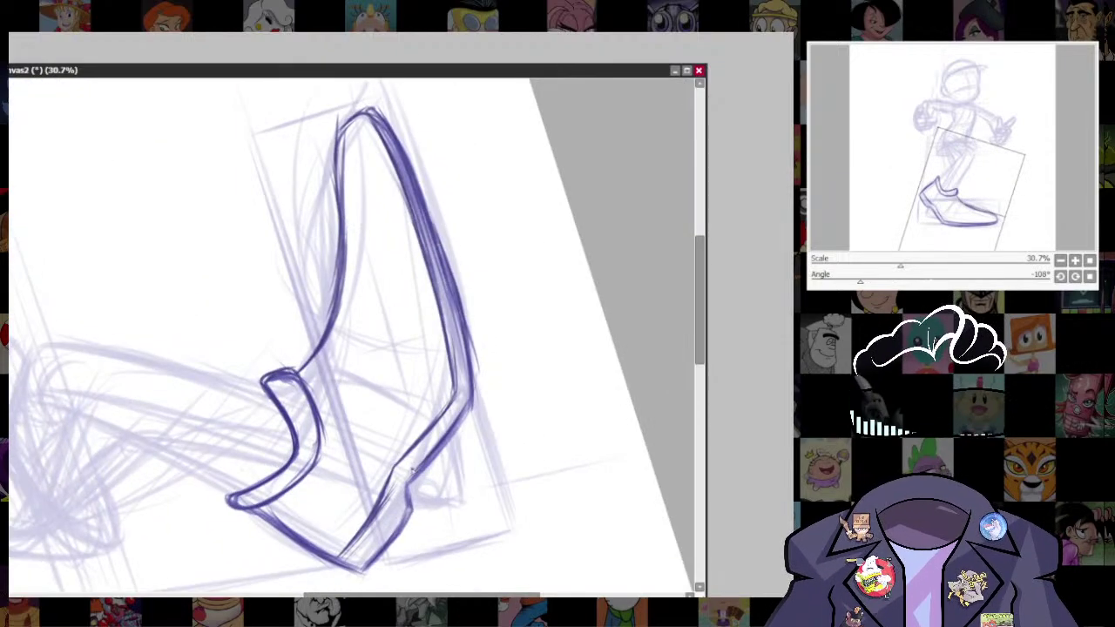
pyautogui.moveTo(408, 484)
pyautogui.mouseDown()
pyautogui.moveTo(472, 402)
pyautogui.moveTo(422, 458)
pyautogui.moveTo(504, 381)
pyautogui.mouseUp()
pyautogui.moveTo(496, 433)
pyautogui.mouseDown()
pyautogui.moveTo(490, 514)
pyautogui.moveTo(525, 477)
pyautogui.mouseUp()
pyautogui.press('Delete')
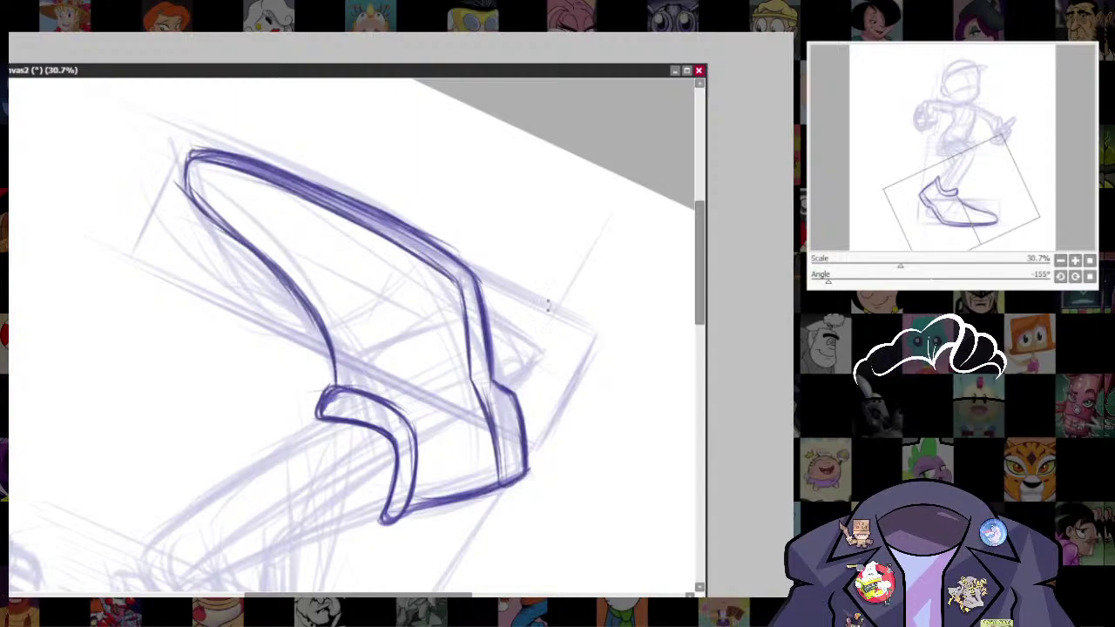
# - Refine both edges of the sole band along the arch where it meets the heel
pyautogui.moveTo(602, 362)
pyautogui.mouseDown()
pyautogui.moveTo(384, 531)
pyautogui.moveTo(369, 527)
pyautogui.mouseUp()
pyautogui.moveTo(407, 449); pyautogui.dragTo(427, 391)
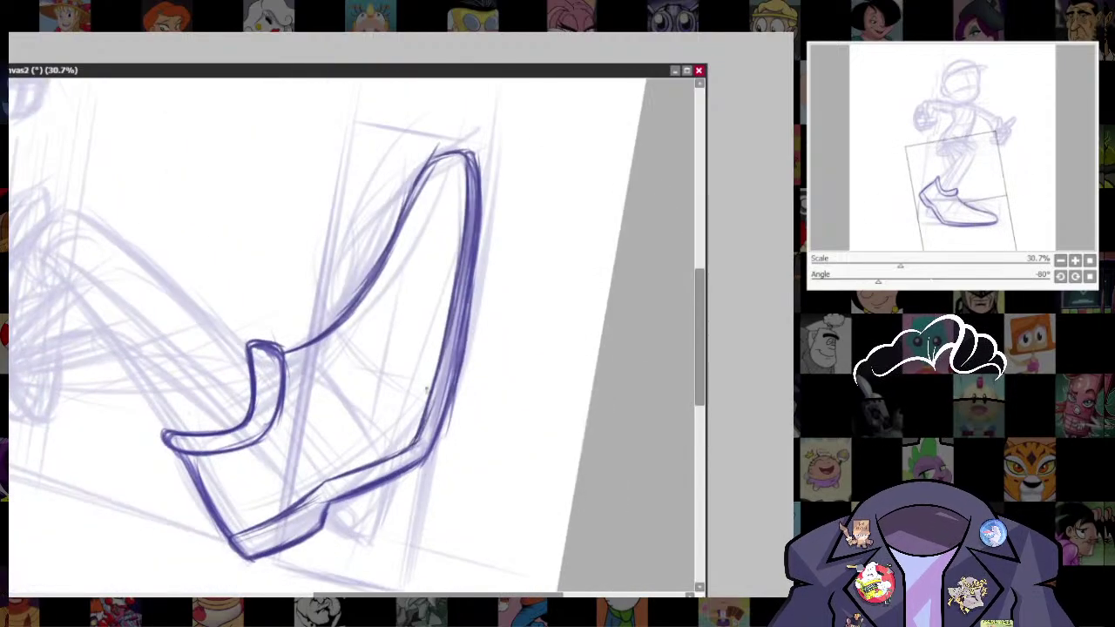
pyautogui.moveTo(333, 477); pyautogui.dragTo(419, 423)
pyautogui.moveTo(487, 392); pyautogui.dragTo(494, 305)
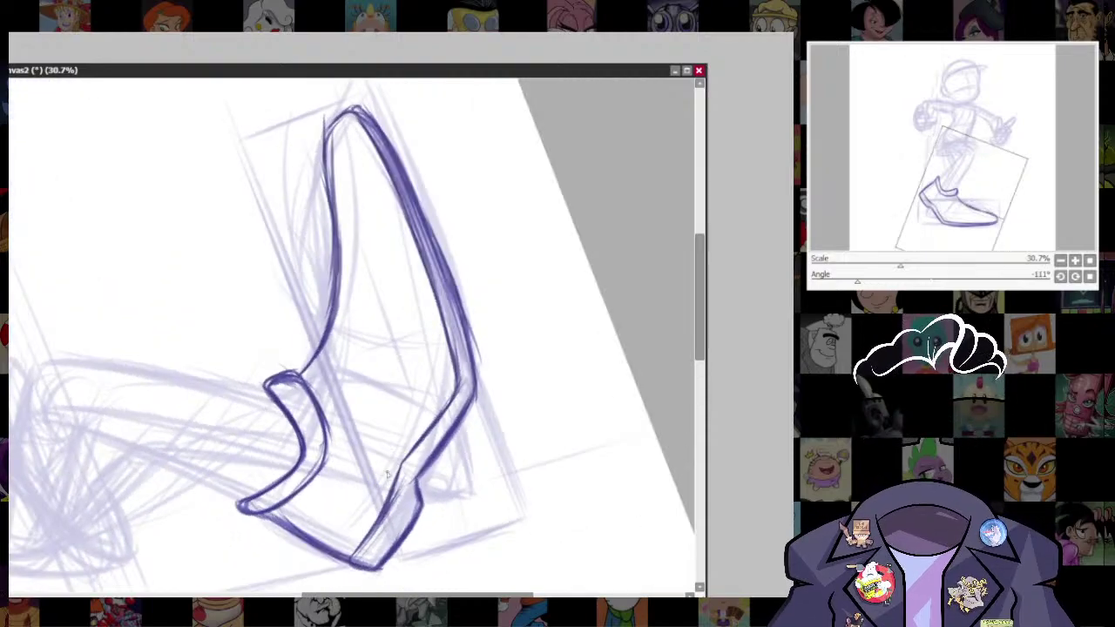
pyautogui.moveTo(420, 451); pyautogui.dragTo(458, 380)
pyautogui.moveTo(542, 333); pyautogui.dragTo(433, 503)
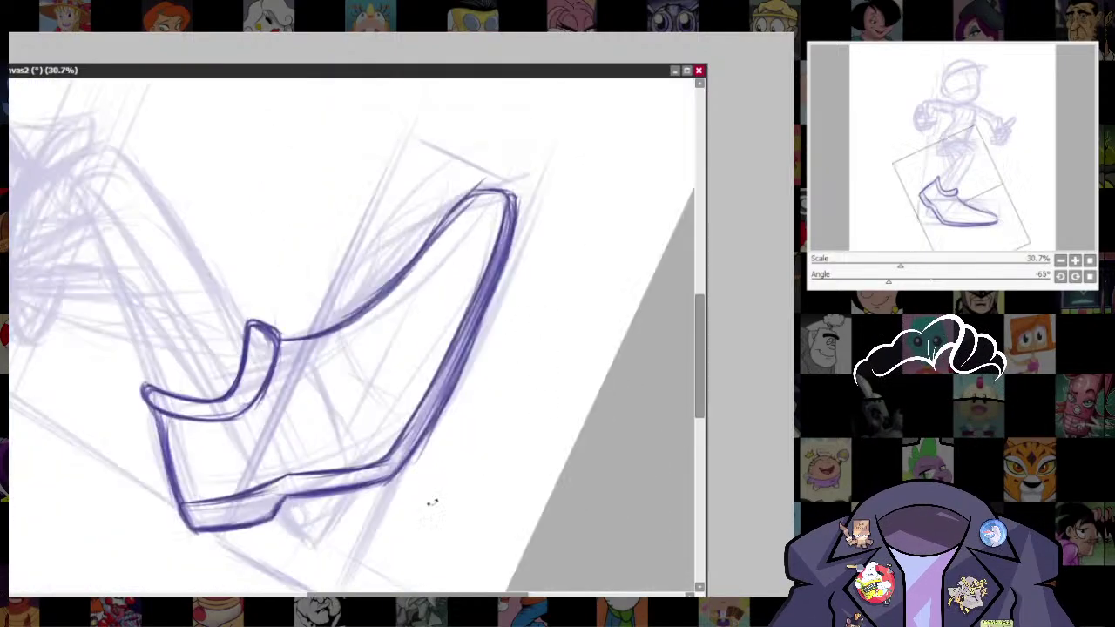
pyautogui.moveTo(557, 380); pyautogui.dragTo(395, 477)
pyautogui.moveTo(558, 403)
pyautogui.mouseDown()
pyautogui.moveTo(571, 448)
pyautogui.moveTo(589, 420)
pyautogui.moveTo(581, 462)
pyautogui.mouseUp()
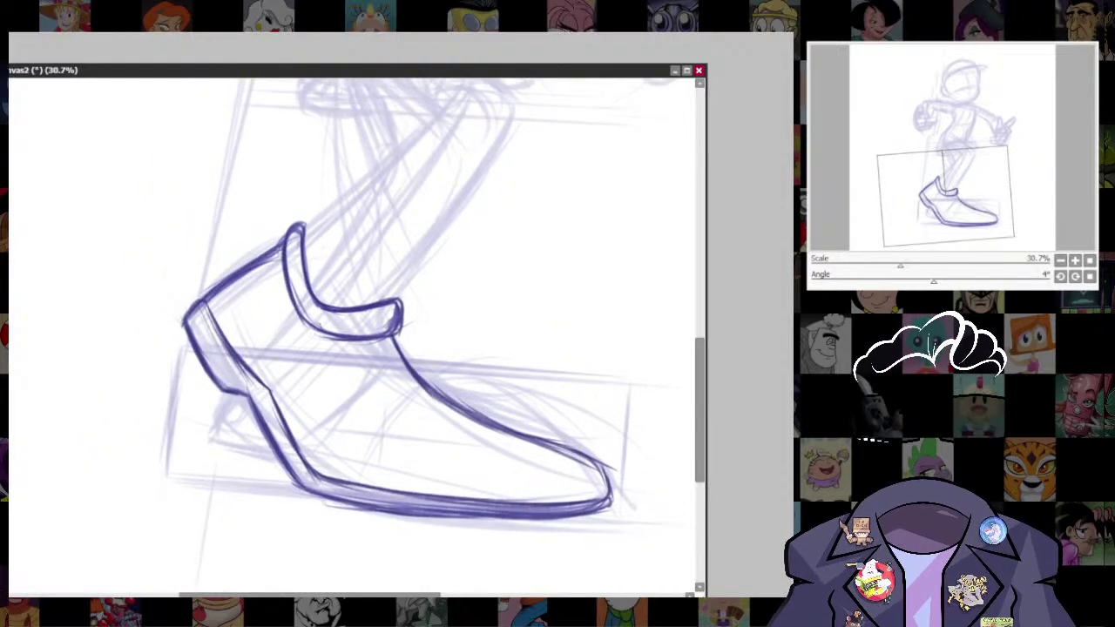
# - Draw a small oval lace knot on the instep just below the front of the collar
pyautogui.moveTo(554, 445)
pyautogui.mouseDown()
pyautogui.moveTo(539, 395)
pyautogui.moveTo(609, 459)
pyautogui.mouseUp()
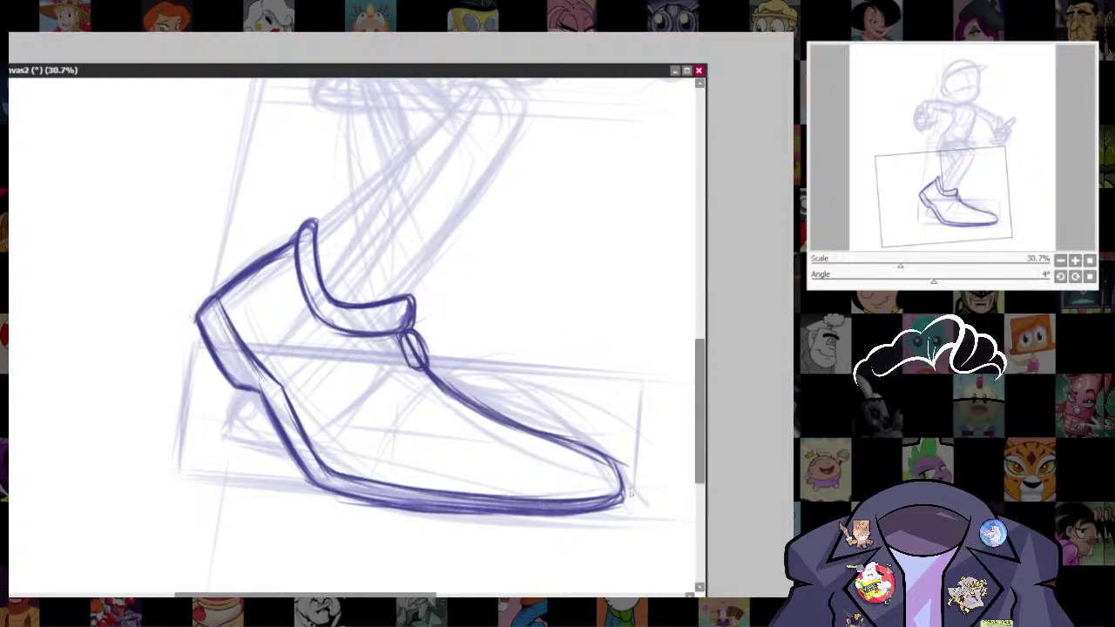
pyautogui.moveTo(551, 474)
pyautogui.mouseDown()
pyautogui.moveTo(560, 396)
pyautogui.moveTo(547, 533)
pyautogui.mouseUp()
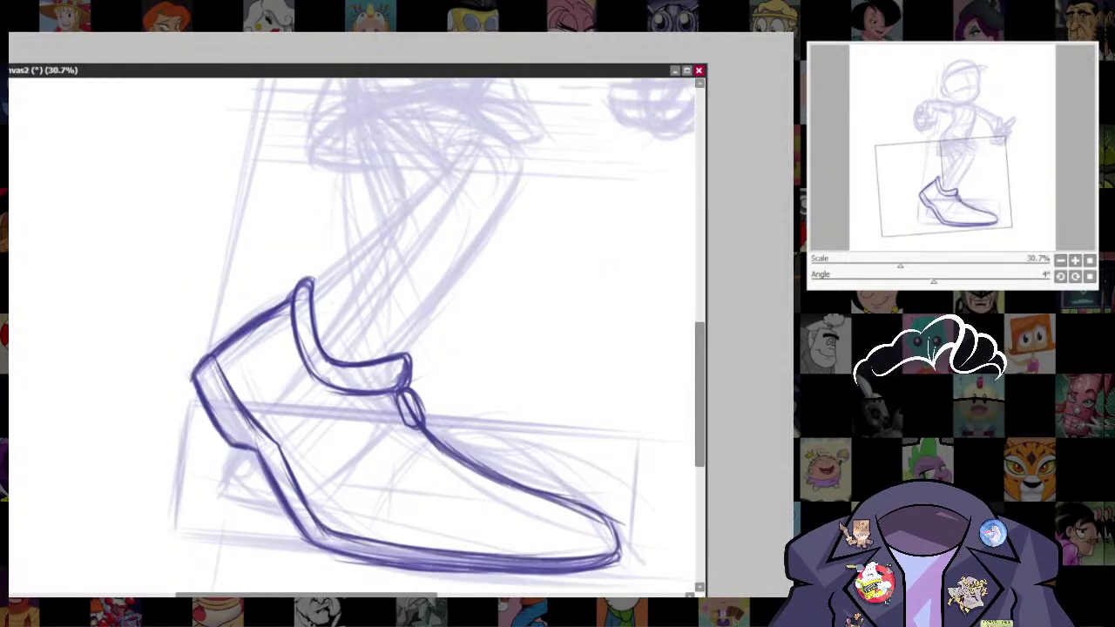
pyautogui.moveTo(562, 267); pyautogui.dragTo(548, 233)
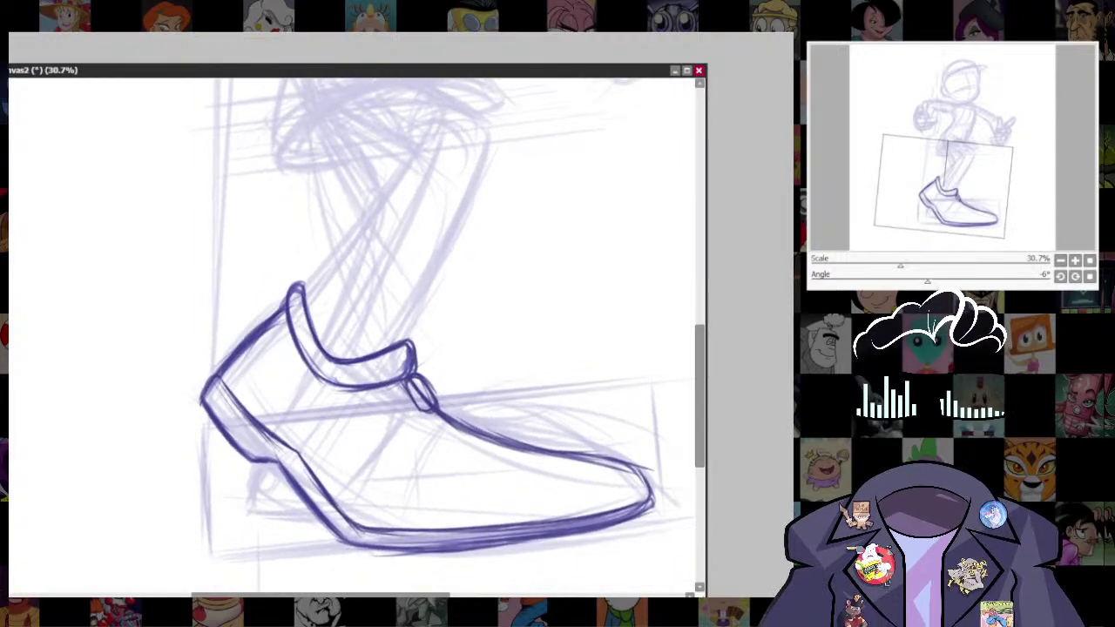
pyautogui.moveTo(421, 421); pyautogui.dragTo(442, 351)
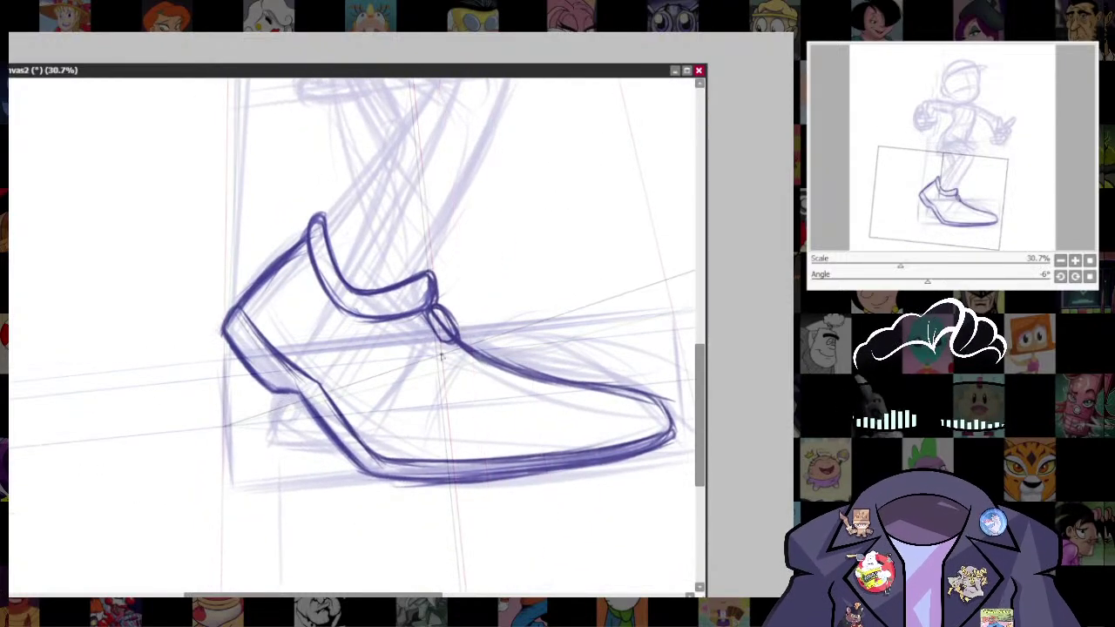
pyautogui.moveTo(639, 413); pyautogui.dragTo(611, 453)
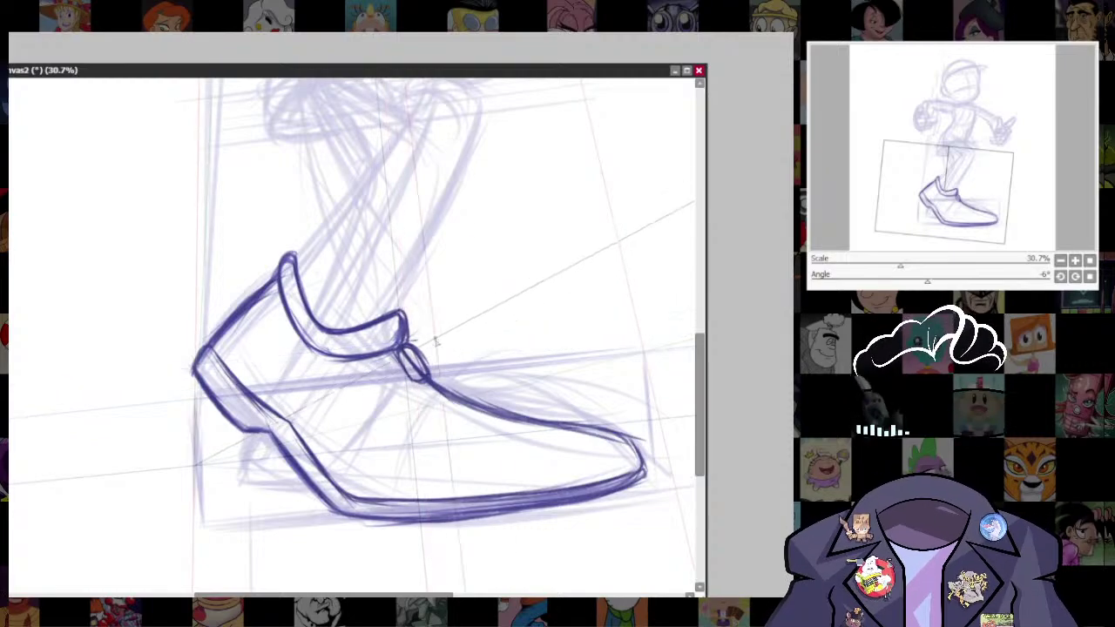
pyautogui.moveTo(409, 339); pyautogui.dragTo(470, 335)
pyautogui.hotkey('ctrl', 'z')
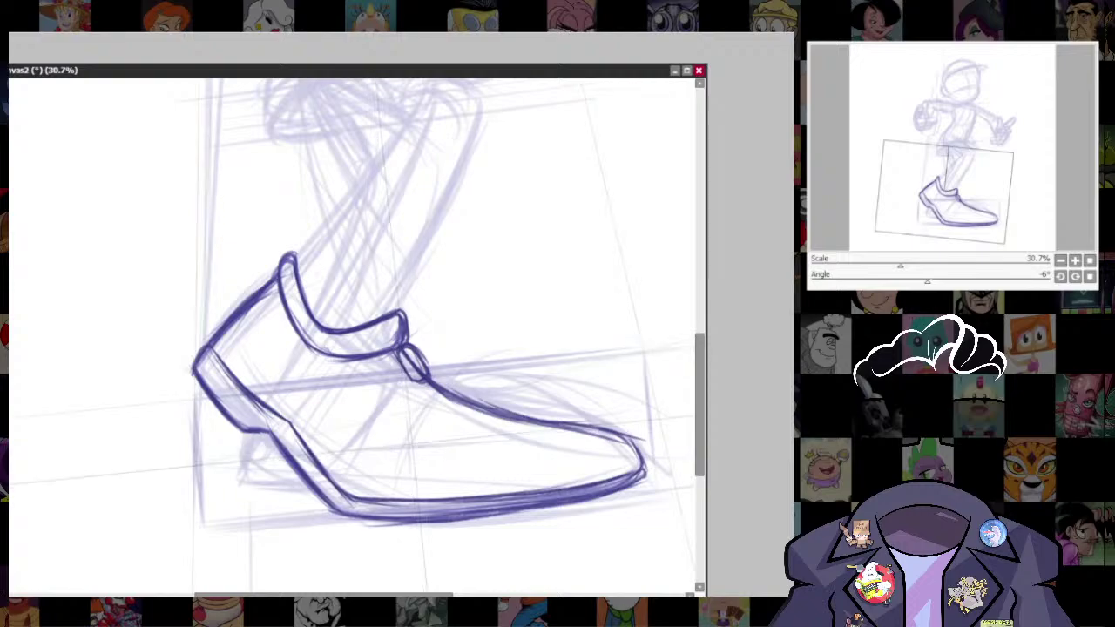
# - Reset the canvas rotation to 0° and hide the ruler guides for freehand drawing around the shoe
pyautogui.scroll(-10, 575, 469)
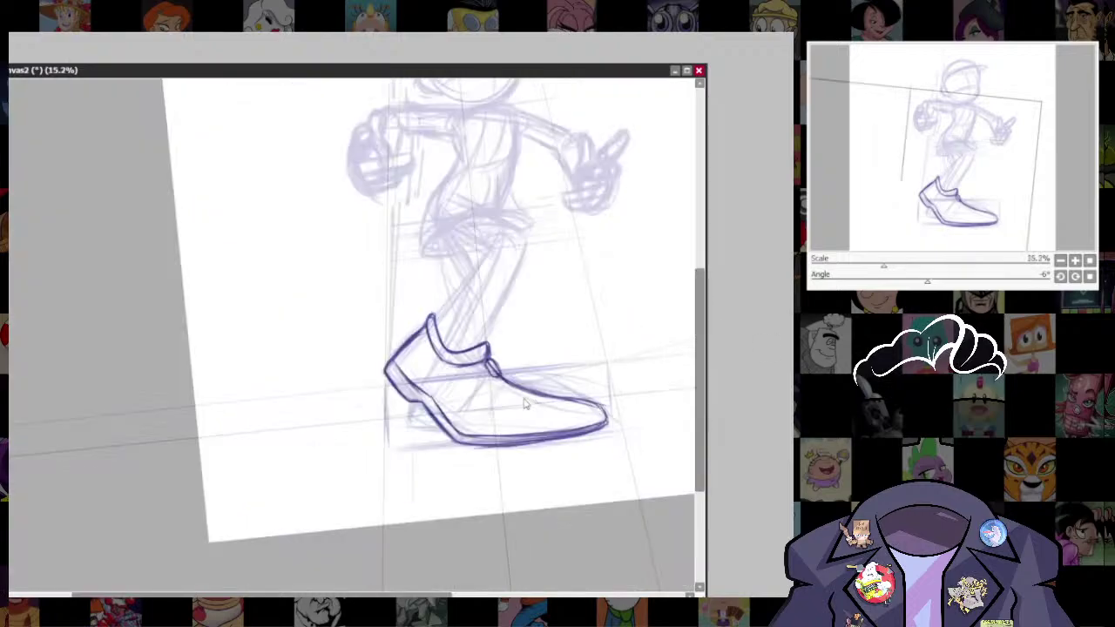
pyautogui.scroll(7, 575, 469)
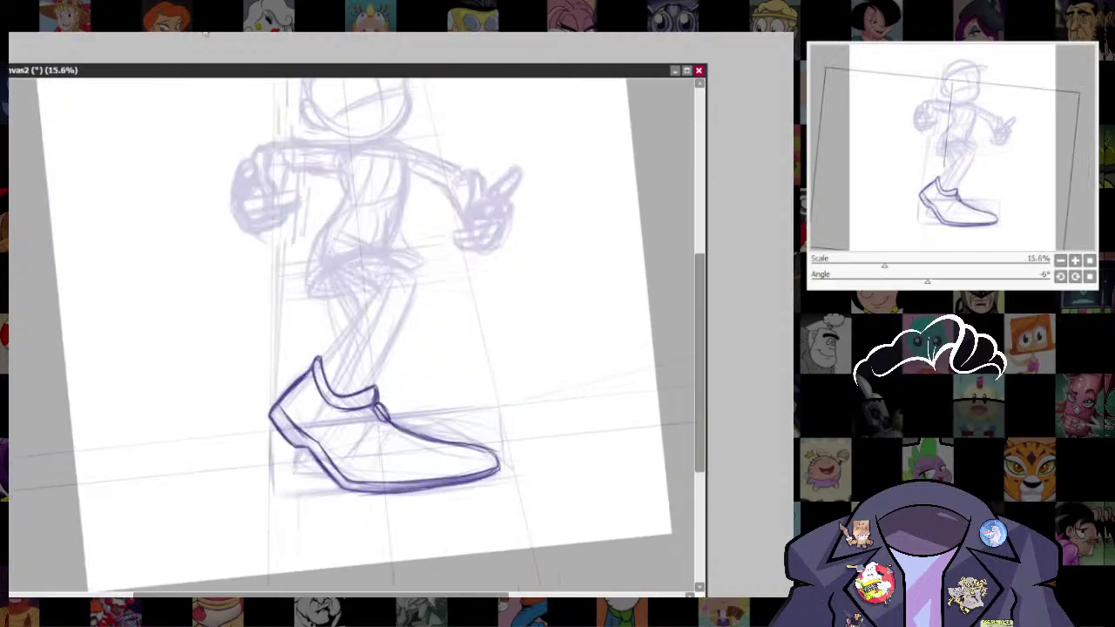
pyautogui.press('Home')
pyautogui.scroll(4, 480, 400)
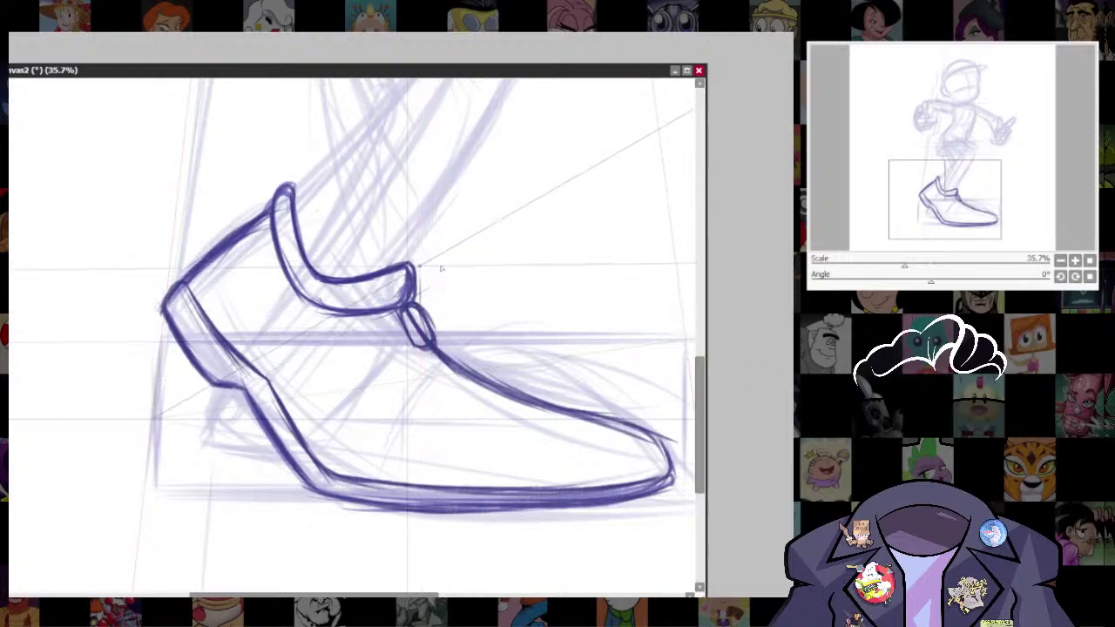
pyautogui.press('ctrl')
pyautogui.hotkey('ctrl', 'r')
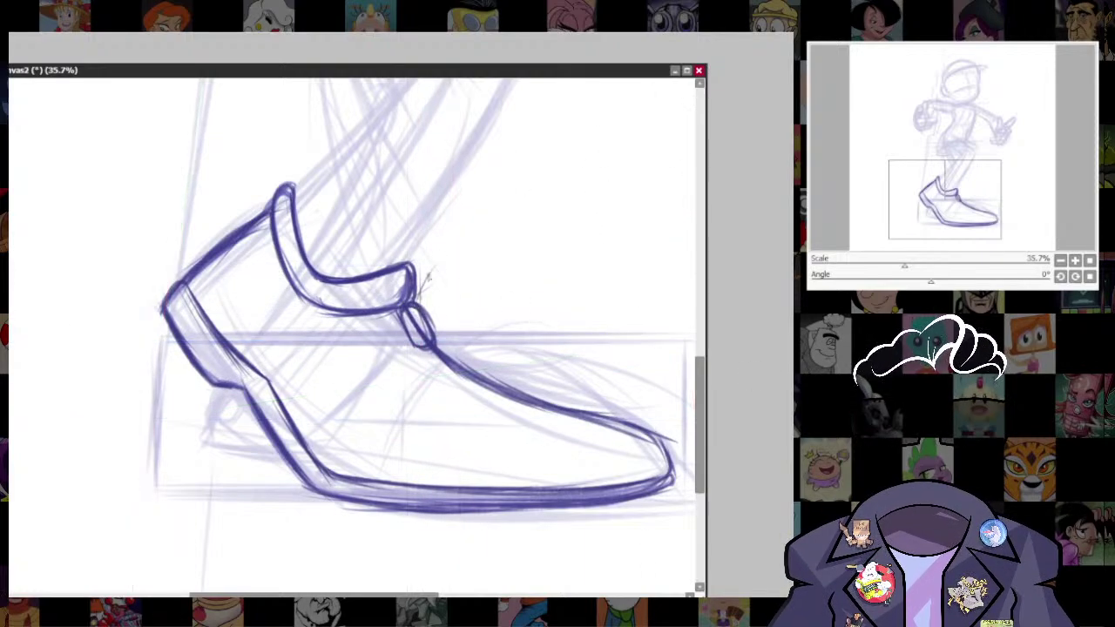
pyautogui.moveTo(421, 296); pyautogui.dragTo(450, 256)
pyautogui.moveTo(421, 303)
pyautogui.mouseDown()
pyautogui.moveTo(440, 258)
pyautogui.moveTo(479, 296)
pyautogui.mouseUp()
pyautogui.moveTo(453, 255); pyautogui.dragTo(483, 333)
pyautogui.moveTo(424, 285)
pyautogui.mouseDown()
pyautogui.moveTo(478, 305)
pyautogui.moveTo(482, 336)
pyautogui.mouseUp()
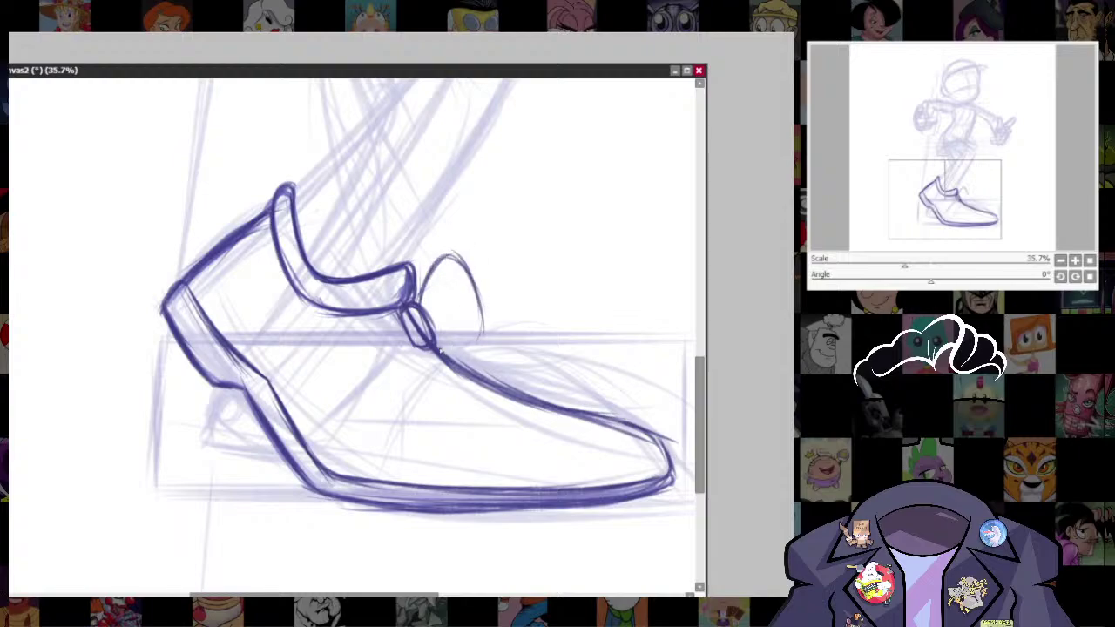
pyautogui.hotkey('ctrl', 'z')
pyautogui.hotkey('ctrl', 'z')
pyautogui.hotkey('ctrl', 'z')
pyautogui.hotkey('ctrl', 'z')
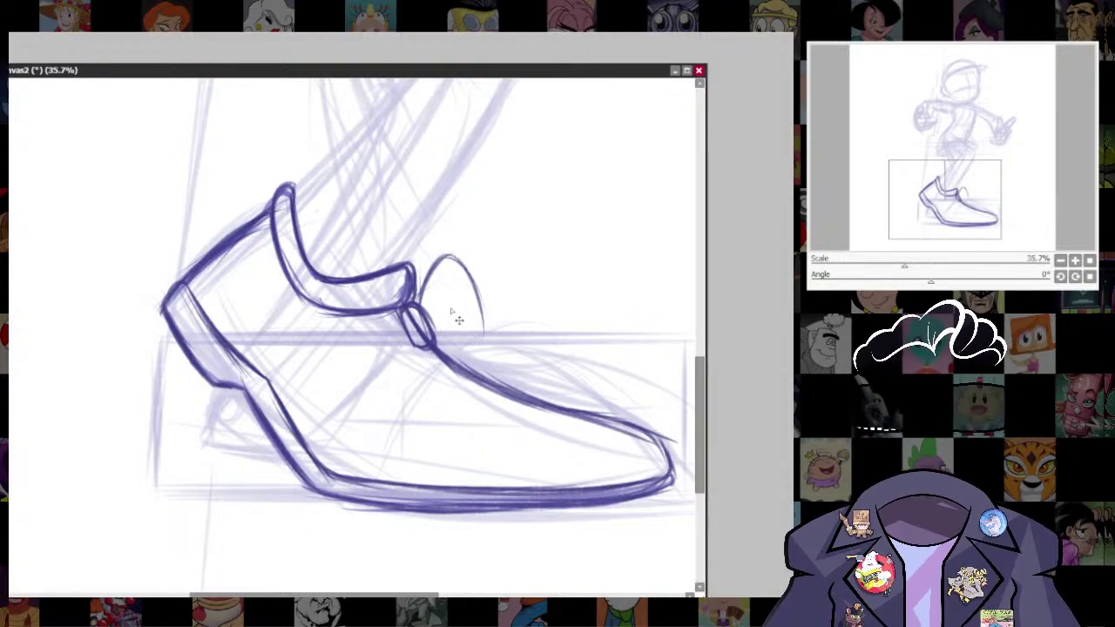
pyautogui.hotkey('ctrl', 'z')
pyautogui.hotkey('ctrl', 'z')
pyautogui.hotkey('ctrl', 'z')
# - Draw a small bow loop with an inner opening on the toe side of the knot
pyautogui.moveTo(448, 284); pyautogui.dragTo(472, 346)
pyautogui.moveTo(421, 301)
pyautogui.mouseDown()
pyautogui.moveTo(449, 282)
pyautogui.moveTo(470, 349)
pyautogui.moveTo(460, 357)
pyautogui.moveTo(472, 334)
pyautogui.mouseUp()
pyautogui.moveTo(440, 275)
pyautogui.mouseDown()
pyautogui.moveTo(469, 354)
pyautogui.moveTo(447, 280)
pyautogui.moveTo(462, 311)
pyautogui.moveTo(442, 298)
pyautogui.moveTo(452, 342)
pyautogui.mouseUp()
pyautogui.moveTo(455, 301)
pyautogui.mouseDown()
pyautogui.moveTo(437, 321)
pyautogui.moveTo(461, 358)
pyautogui.mouseUp()
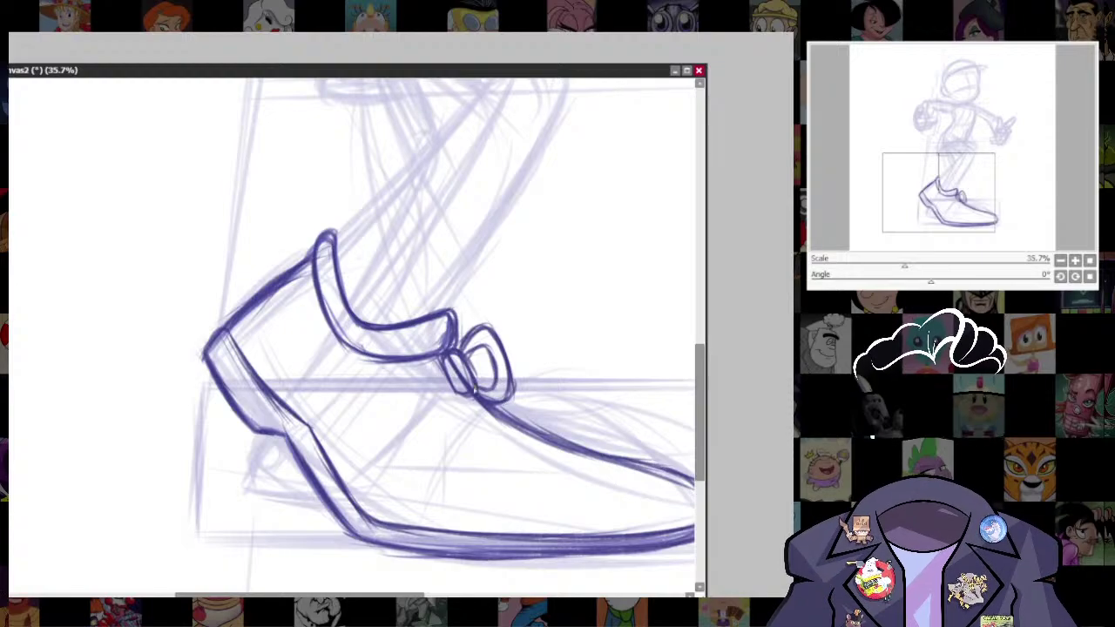
# - Draw the outer contour of a larger bow loop on the heel side of the knot, overlapping the collar
pyautogui.moveTo(476, 341)
pyautogui.mouseDown()
pyautogui.moveTo(499, 309)
pyautogui.moveTo(536, 319)
pyautogui.moveTo(504, 346)
pyautogui.mouseUp()
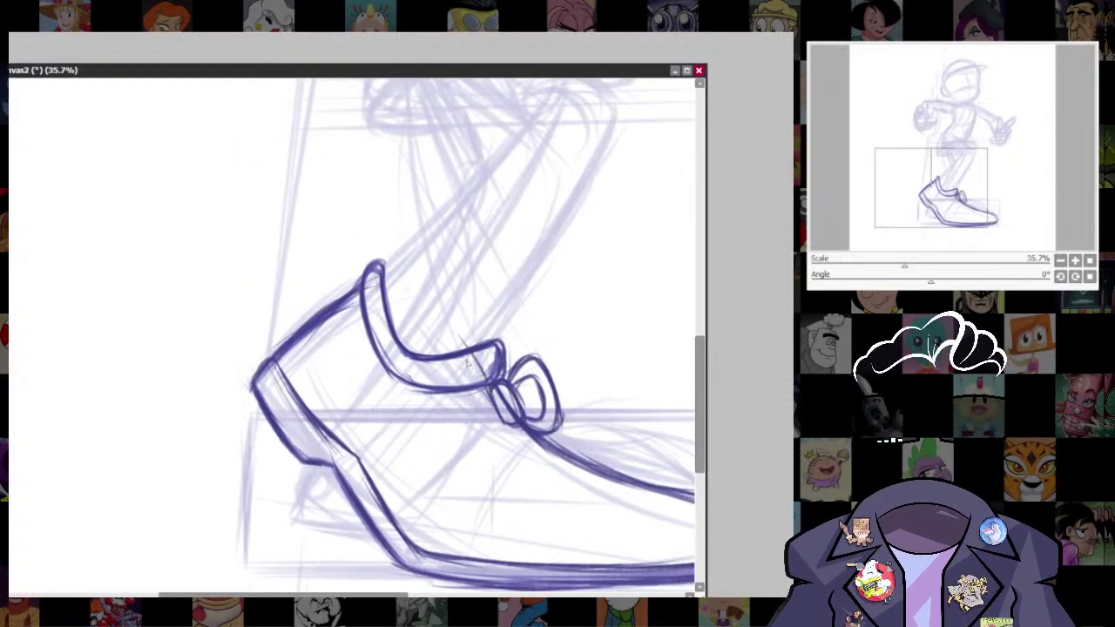
pyautogui.moveTo(434, 335)
pyautogui.mouseDown()
pyautogui.moveTo(432, 386)
pyautogui.moveTo(449, 435)
pyautogui.mouseUp()
pyautogui.moveTo(433, 363); pyautogui.dragTo(472, 454)
pyautogui.moveTo(443, 413); pyautogui.dragTo(476, 466)
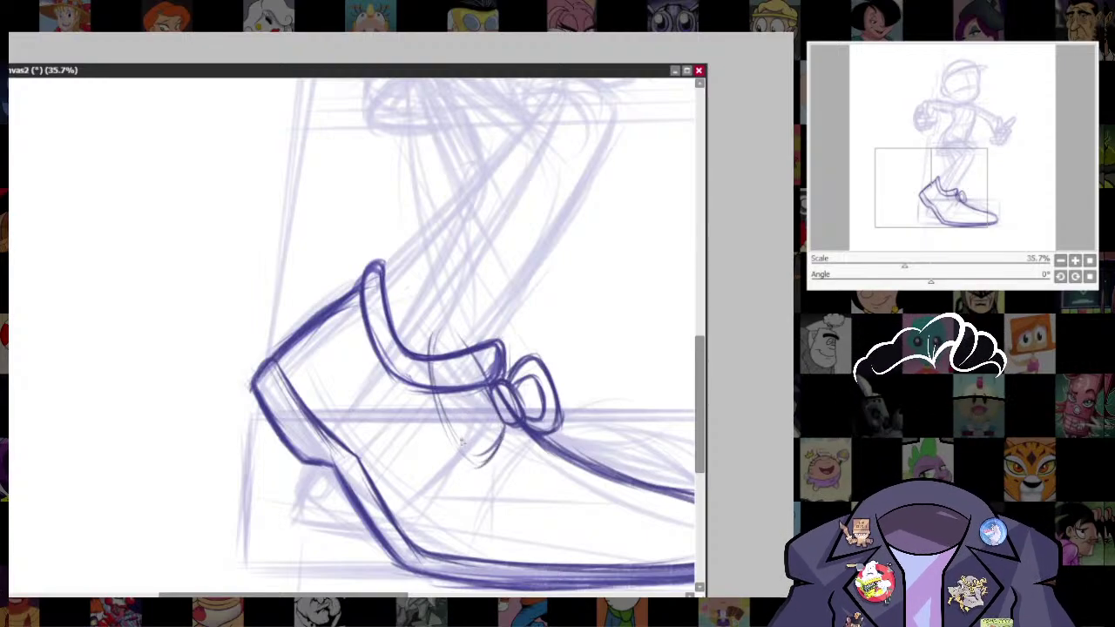
pyautogui.moveTo(489, 384)
pyautogui.mouseDown()
pyautogui.moveTo(429, 350)
pyautogui.moveTo(449, 433)
pyautogui.mouseUp()
pyautogui.moveTo(429, 346); pyautogui.dragTo(456, 452)
pyautogui.moveTo(438, 406)
pyautogui.mouseDown()
pyautogui.moveTo(471, 472)
pyautogui.moveTo(498, 418)
pyautogui.moveTo(454, 340)
pyautogui.moveTo(426, 383)
pyautogui.moveTo(462, 457)
pyautogui.moveTo(431, 348)
pyautogui.moveTo(482, 377)
pyautogui.mouseUp()
pyautogui.moveTo(439, 323)
pyautogui.mouseDown()
pyautogui.moveTo(484, 378)
pyautogui.moveTo(487, 369)
pyautogui.moveTo(460, 364)
pyautogui.moveTo(465, 433)
pyautogui.mouseUp()
# - Draw the larger bow loop's inner opening and erase the lines crossing the loop's band and the knot
pyautogui.moveTo(444, 362)
pyautogui.mouseDown()
pyautogui.moveTo(470, 440)
pyautogui.moveTo(457, 413)
pyautogui.moveTo(485, 389)
pyautogui.moveTo(445, 385)
pyautogui.moveTo(496, 420)
pyautogui.moveTo(475, 444)
pyautogui.moveTo(467, 434)
pyautogui.moveTo(471, 444)
pyautogui.mouseUp()
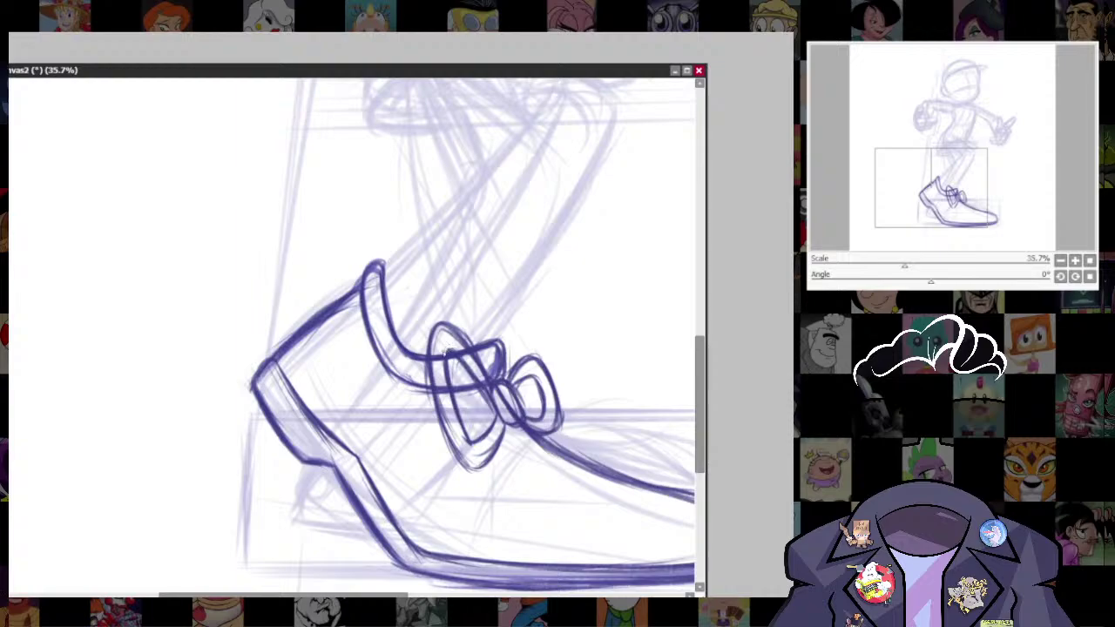
pyautogui.moveTo(445, 359); pyautogui.dragTo(462, 434)
pyautogui.moveTo(445, 361)
pyautogui.mouseDown()
pyautogui.moveTo(421, 410)
pyautogui.moveTo(460, 357)
pyautogui.moveTo(453, 380)
pyautogui.mouseUp()
pyautogui.press('e')
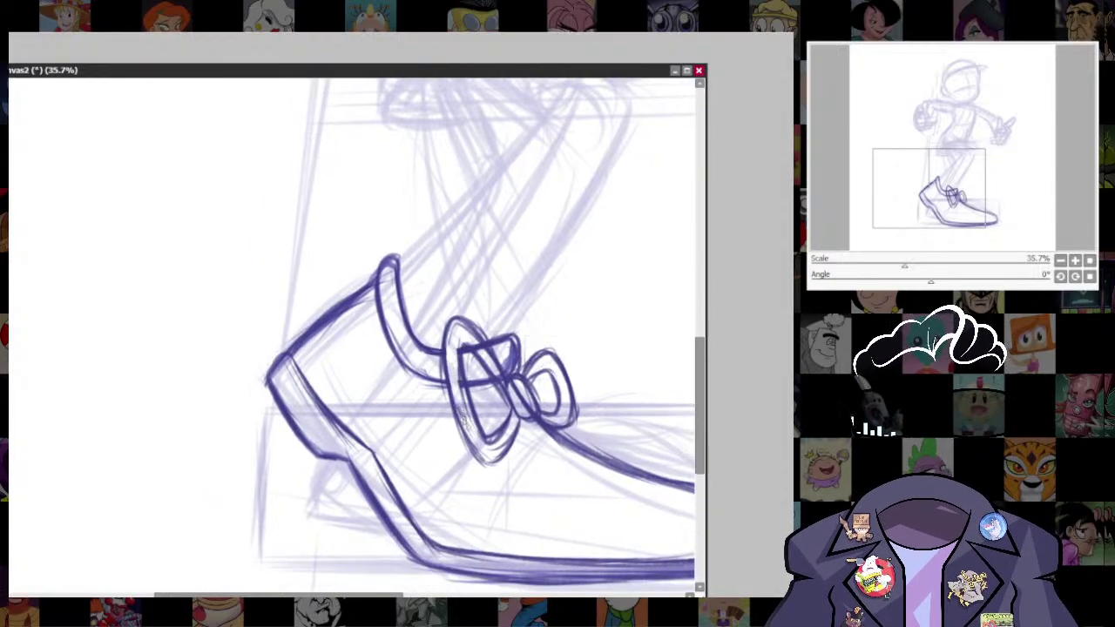
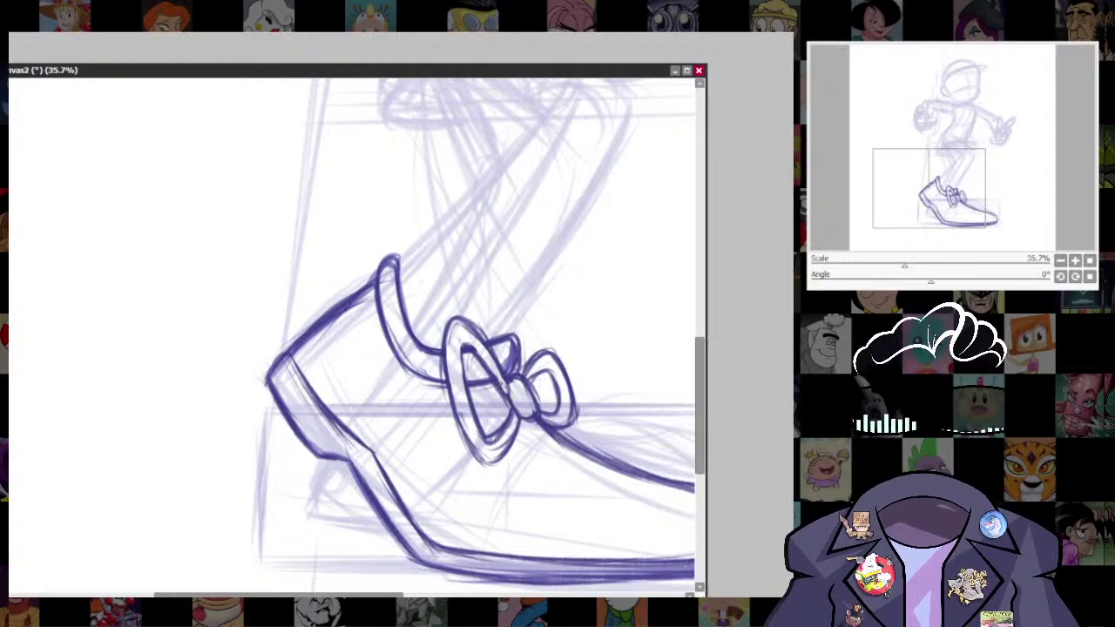
pyautogui.moveTo(620, 511); pyautogui.dragTo(603, 488)
# - Select the toe-side bow loop and distort it with a free transform, raising its upper outer corner, then deselect it
pyautogui.moveTo(493, 372); pyautogui.dragTo(437, 407)
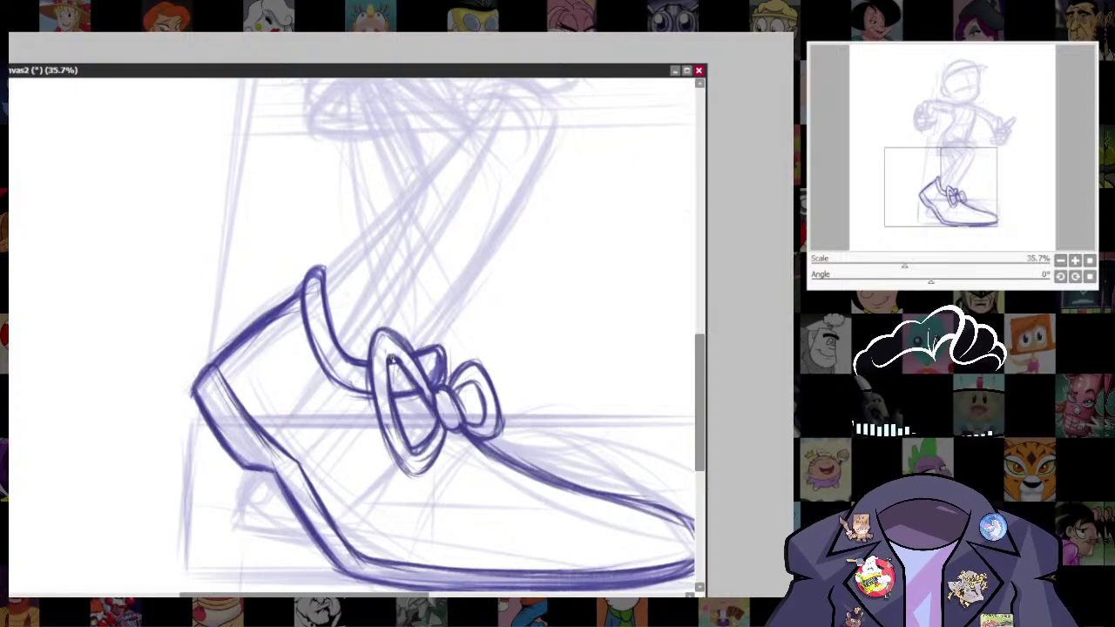
pyautogui.moveTo(388, 405)
pyautogui.mouseDown()
pyautogui.moveTo(339, 204)
pyautogui.moveTo(263, 354)
pyautogui.mouseUp()
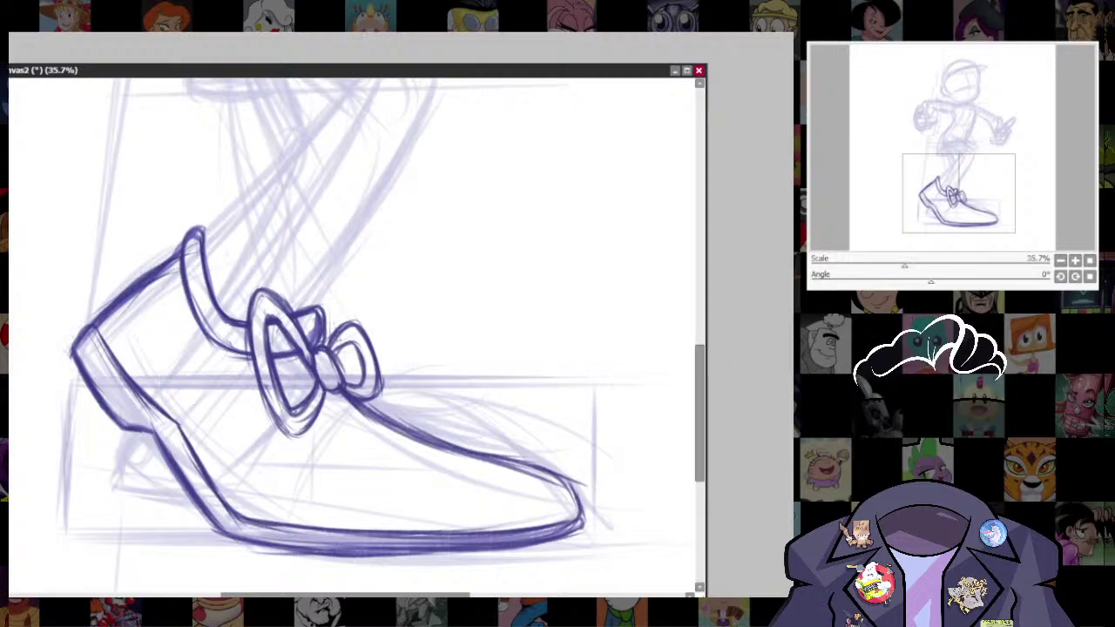
pyautogui.moveTo(357, 402)
pyautogui.mouseDown()
pyautogui.moveTo(364, 305)
pyautogui.moveTo(328, 336)
pyautogui.moveTo(352, 401)
pyautogui.mouseUp()
pyautogui.hotkey('ctrl', 't')
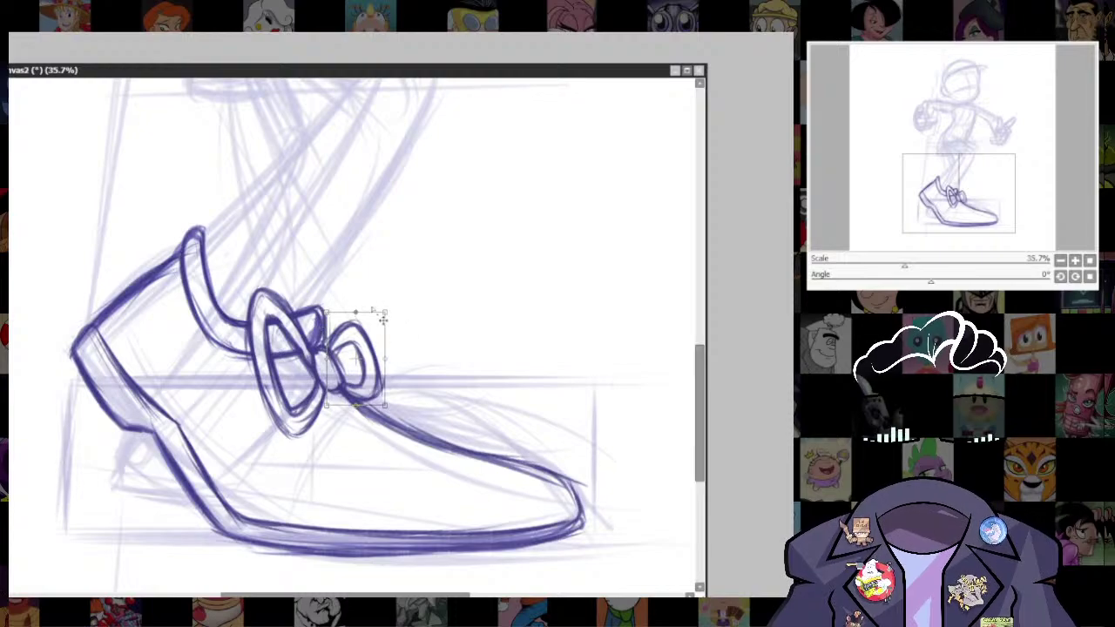
pyautogui.moveTo(355, 312); pyautogui.dragTo(348, 292)
pyautogui.moveTo(356, 350); pyautogui.dragTo(375, 370)
pyautogui.moveTo(392, 315)
pyautogui.mouseDown()
pyautogui.moveTo(380, 291)
pyautogui.moveTo(329, 314)
pyautogui.mouseUp()
pyautogui.moveTo(375, 287); pyautogui.dragTo(379, 292)
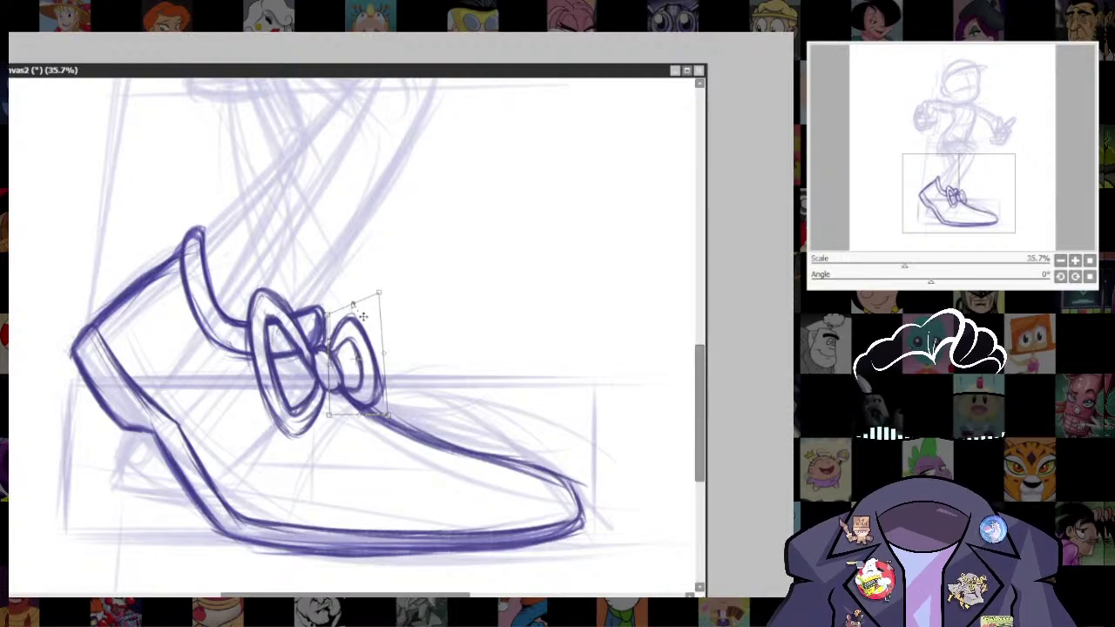
pyautogui.press('Return')
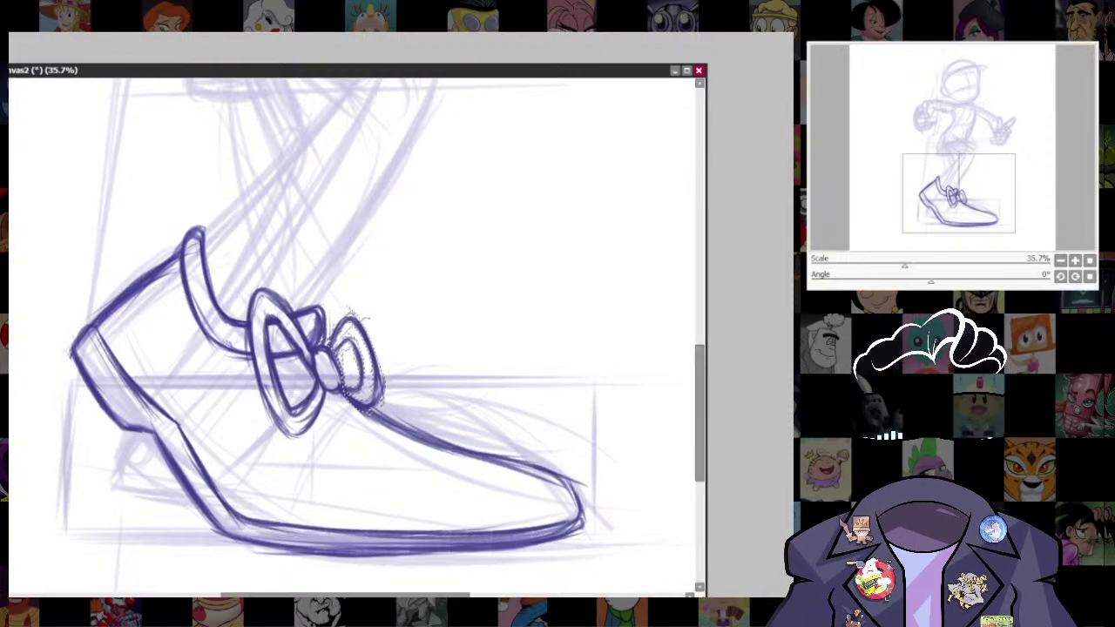
pyautogui.hotkey('ctrl', 'd')
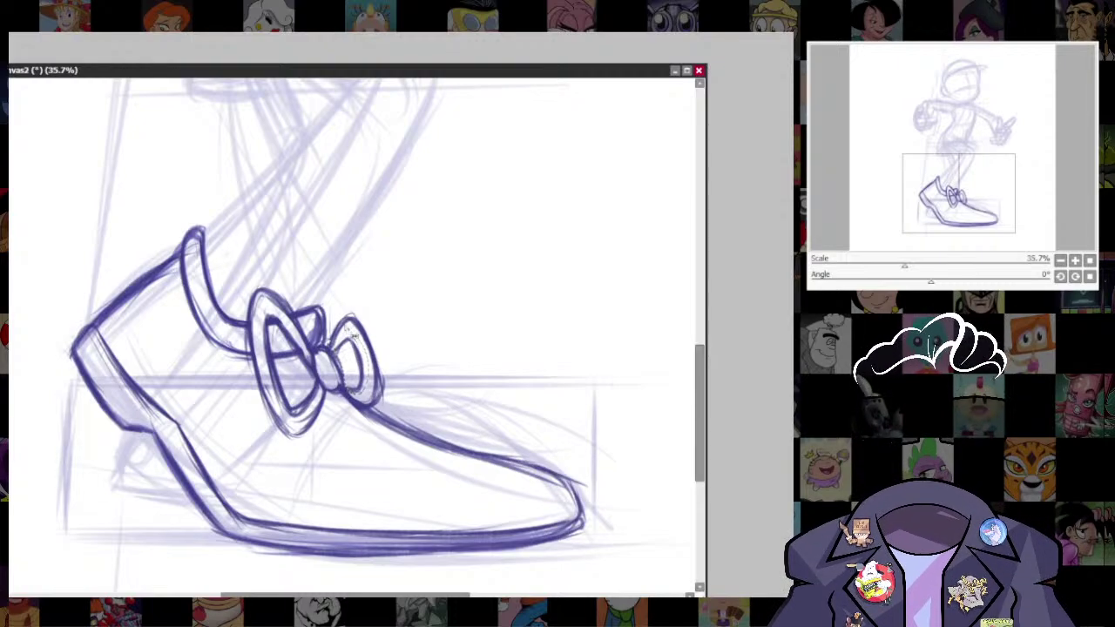
# - Transform the selected inner opening of the toe-side bow loop to fit its outer contour and clear the selection
pyautogui.hotkey('ctrl', 't')
pyautogui.moveTo(380, 341); pyautogui.dragTo(378, 336)
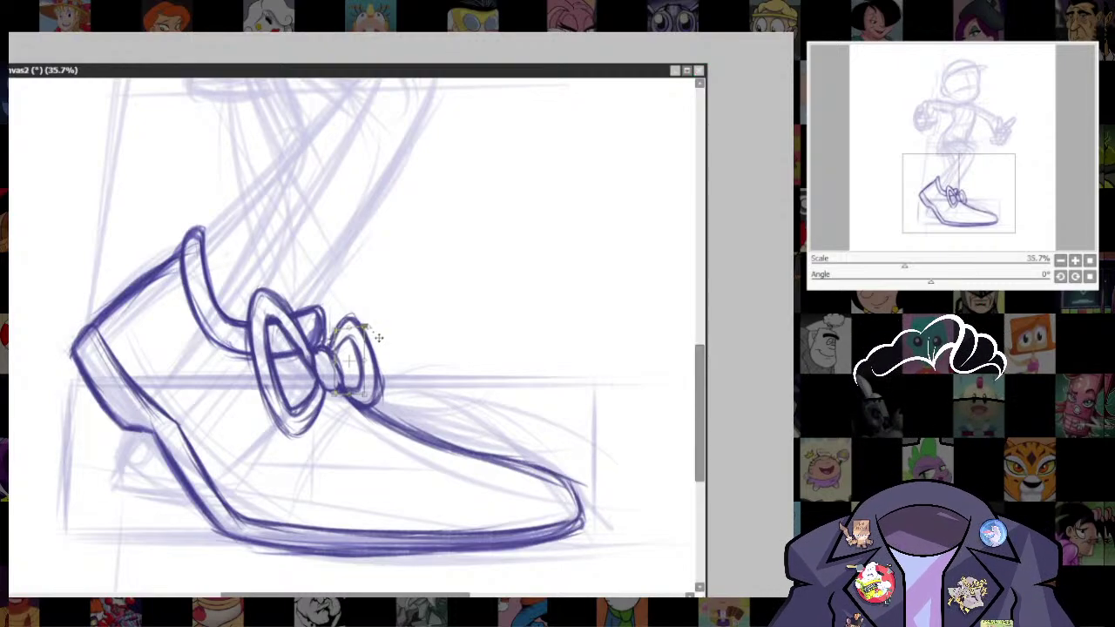
pyautogui.moveTo(369, 398); pyautogui.dragTo(382, 411)
pyautogui.press('Return')
pyautogui.hotkey('ctrl', 'd')
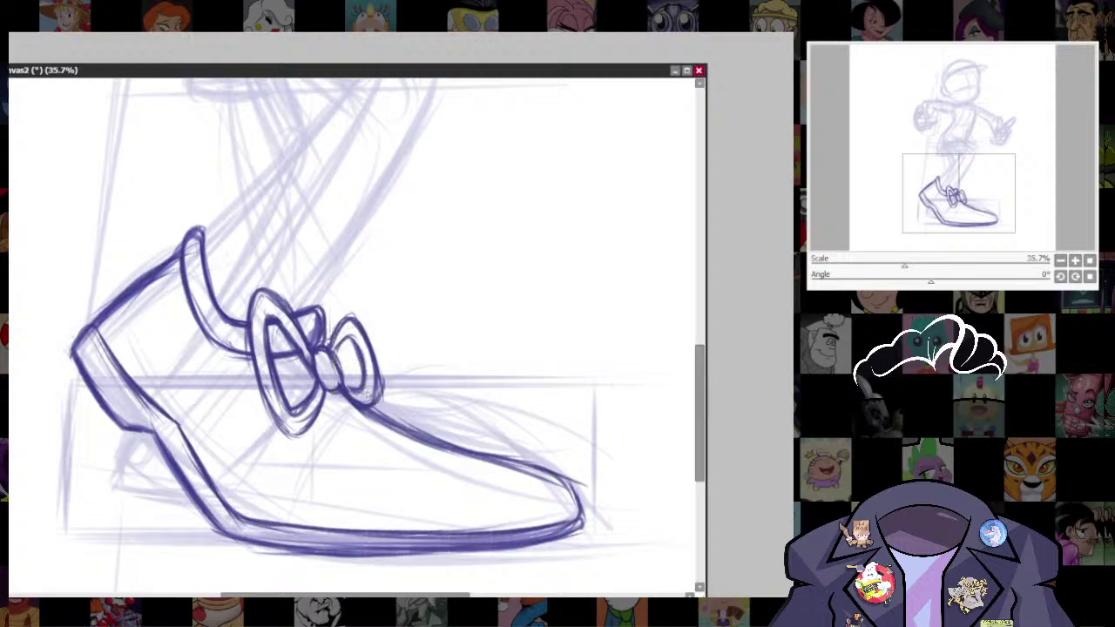
# - Lasso-select the toe-side bow loop and pull its upper edge slightly upward with a free transform
pyautogui.scroll(-4, 582, 394)
pyautogui.scroll(4, 552, 347)
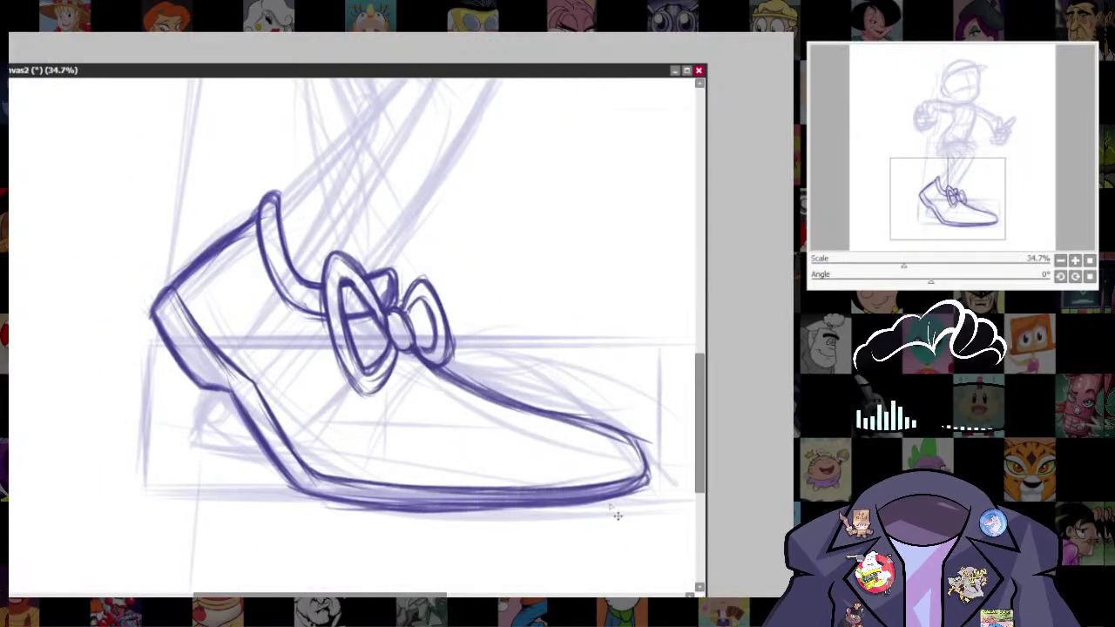
pyautogui.scroll(1, 473, 372)
pyautogui.moveTo(461, 323)
pyautogui.mouseDown()
pyautogui.moveTo(470, 402)
pyautogui.moveTo(438, 442)
pyautogui.moveTo(472, 462)
pyautogui.moveTo(493, 383)
pyautogui.moveTo(438, 323)
pyautogui.moveTo(415, 377)
pyautogui.mouseUp()
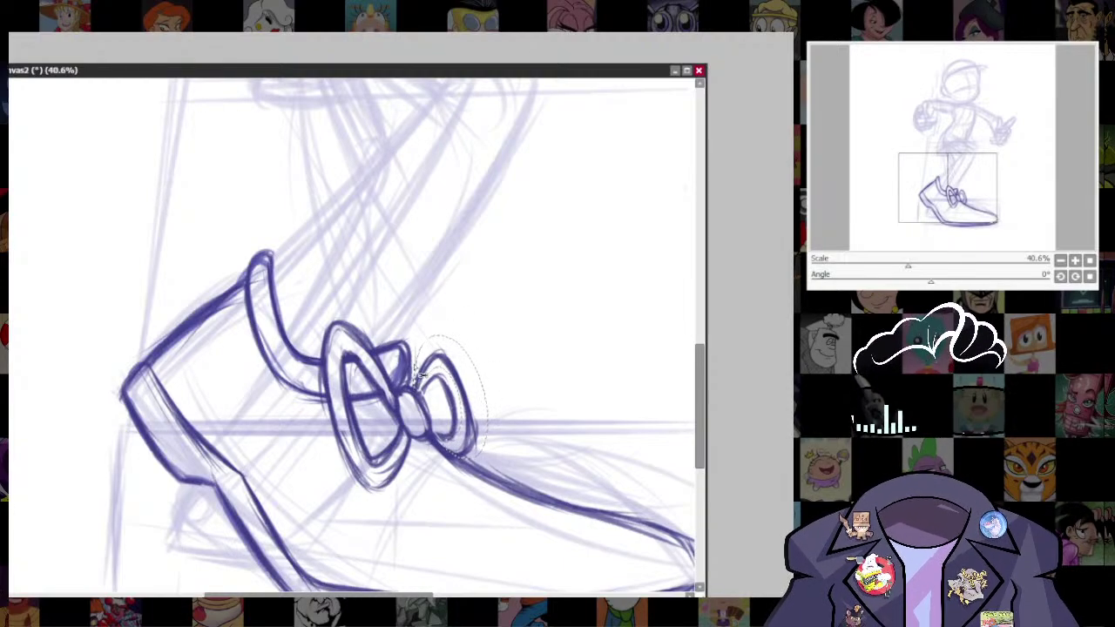
pyautogui.hotkey('ctrl', 't')
pyautogui.moveTo(446, 341); pyautogui.dragTo(411, 335)
pyautogui.moveTo(413, 459); pyautogui.dragTo(418, 463)
pyautogui.moveTo(444, 333); pyautogui.dragTo(445, 331)
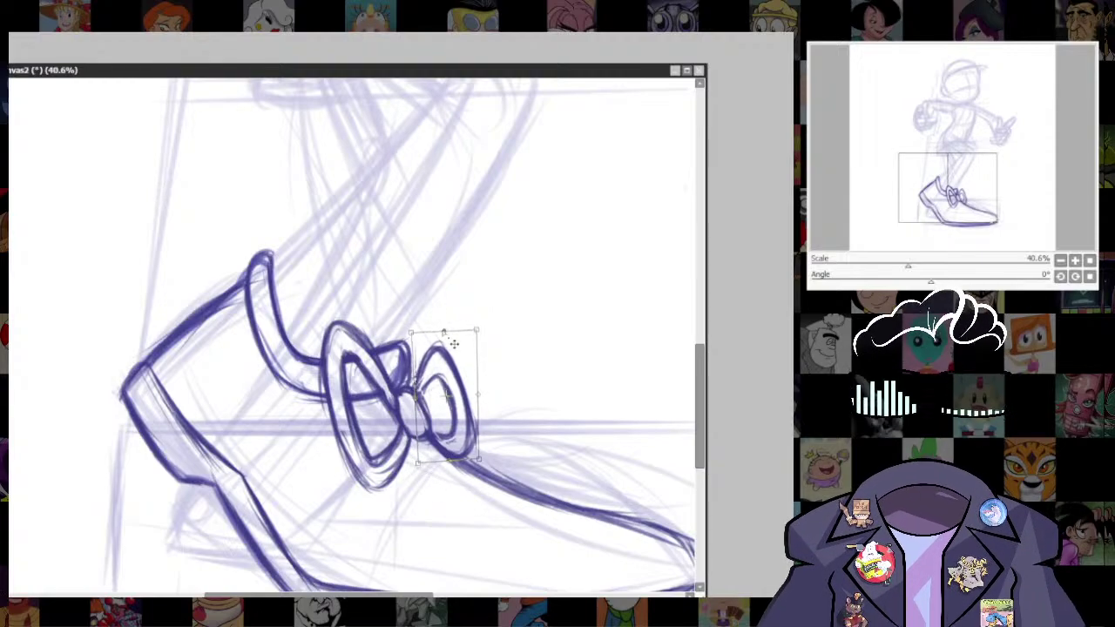
pyautogui.press('Return')
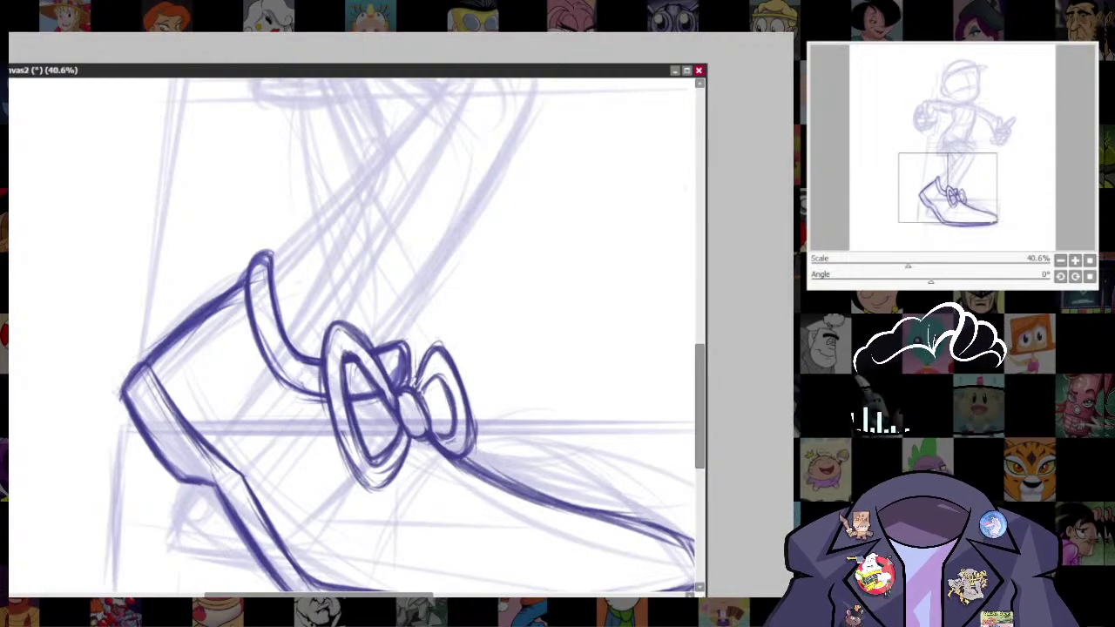
# - Draw a narrow panel along the upper edge of the shoe's toe, with a short angled end towards the laces
pyautogui.scroll(-5, 575, 407)
pyautogui.scroll(4, 575, 407)
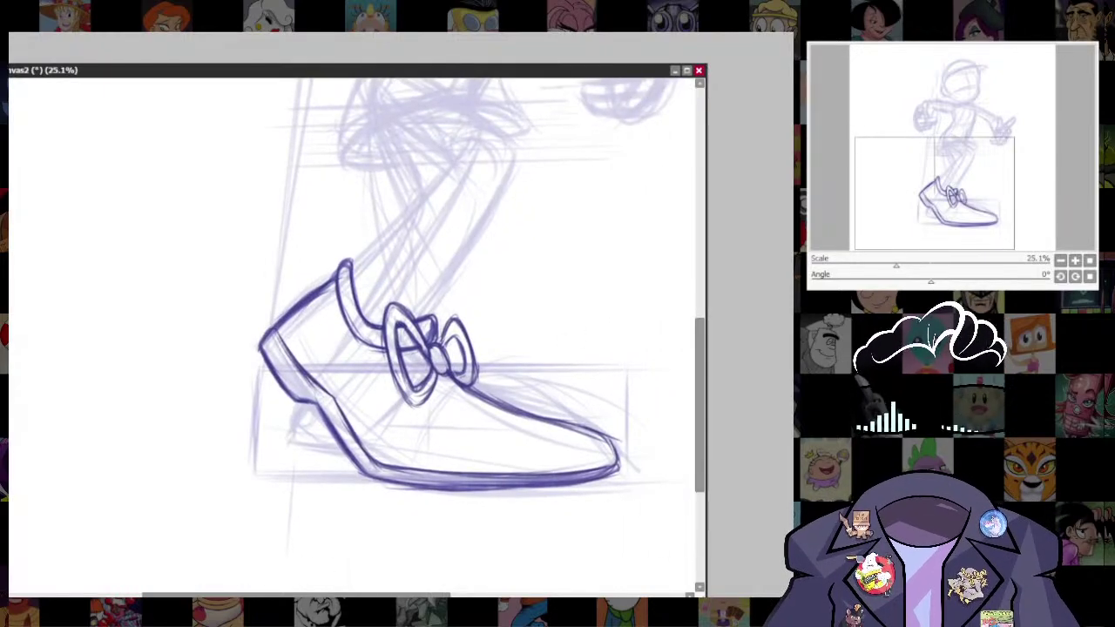
pyautogui.moveTo(629, 464); pyautogui.dragTo(578, 454)
pyautogui.moveTo(536, 421); pyautogui.dragTo(529, 426)
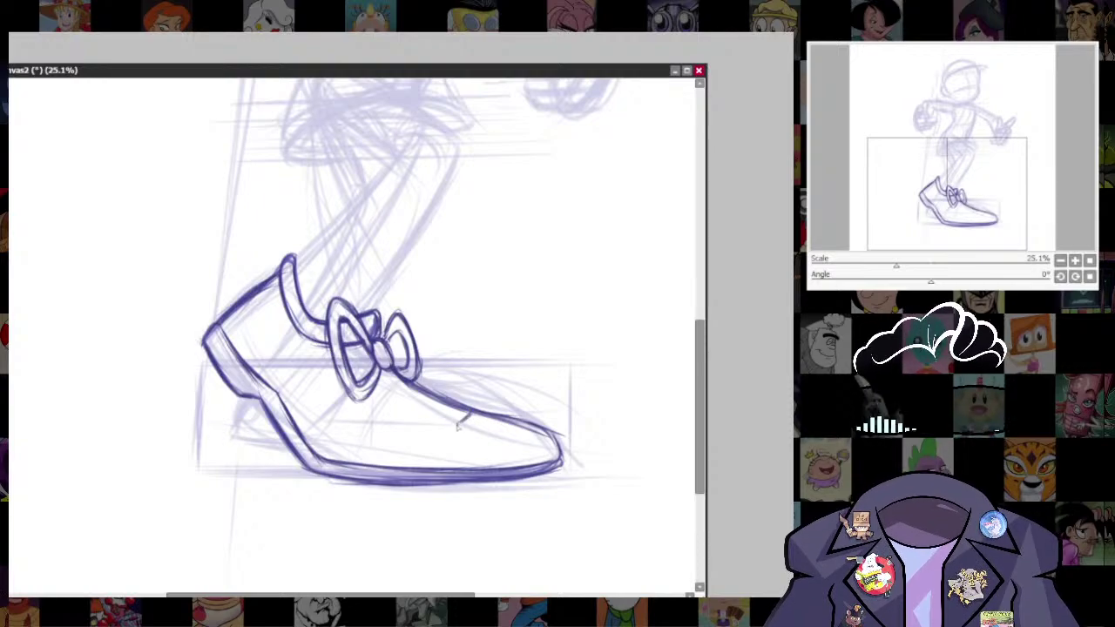
pyautogui.moveTo(466, 428)
pyautogui.mouseDown()
pyautogui.moveTo(512, 440)
pyautogui.moveTo(540, 431)
pyautogui.moveTo(458, 421)
pyautogui.moveTo(483, 433)
pyautogui.moveTo(566, 424)
pyautogui.moveTo(454, 428)
pyautogui.moveTo(551, 433)
pyautogui.mouseUp()
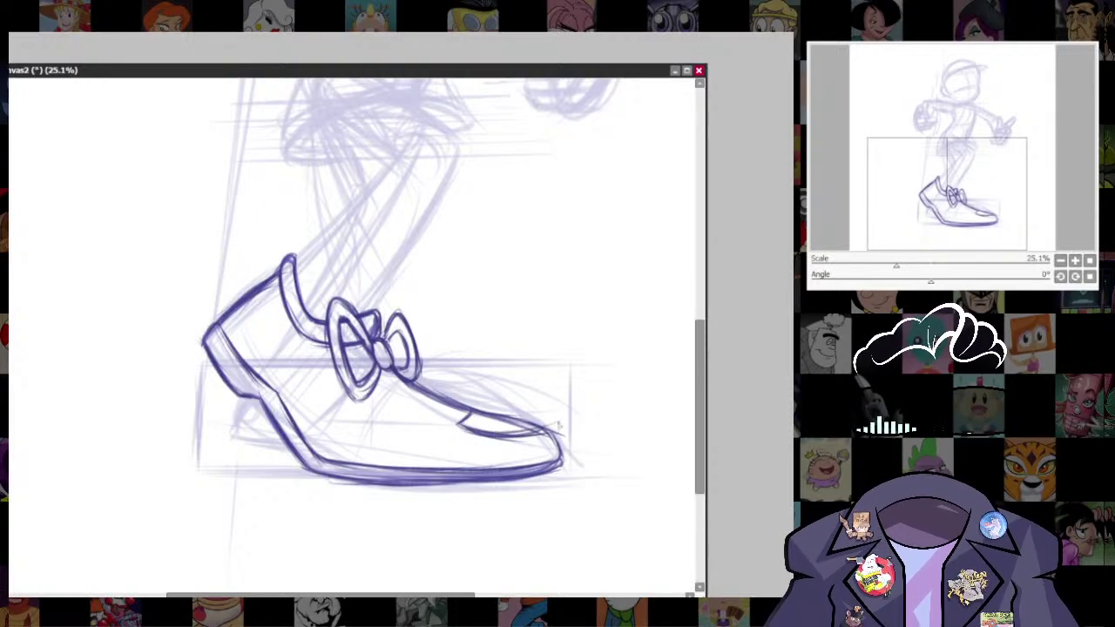
pyautogui.hotkey('ctrl', 'z')
pyautogui.moveTo(475, 431); pyautogui.dragTo(532, 434)
# - Draw a long pointed panel on the shoe's side, just above the sole and below the laces, tapering towards the toe
pyautogui.moveTo(524, 477); pyautogui.dragTo(562, 474)
pyautogui.moveTo(430, 422)
pyautogui.mouseDown()
pyautogui.moveTo(526, 438)
pyautogui.moveTo(472, 432)
pyautogui.moveTo(496, 427)
pyautogui.moveTo(500, 436)
pyautogui.moveTo(474, 431)
pyautogui.moveTo(488, 453)
pyautogui.moveTo(519, 447)
pyautogui.moveTo(427, 448)
pyautogui.mouseUp()
pyautogui.hotkey('ctrl', 'z')
pyautogui.moveTo(427, 449)
pyautogui.mouseDown()
pyautogui.moveTo(517, 449)
pyautogui.moveTo(454, 451)
pyautogui.mouseUp()
pyautogui.moveTo(525, 445); pyautogui.dragTo(453, 446)
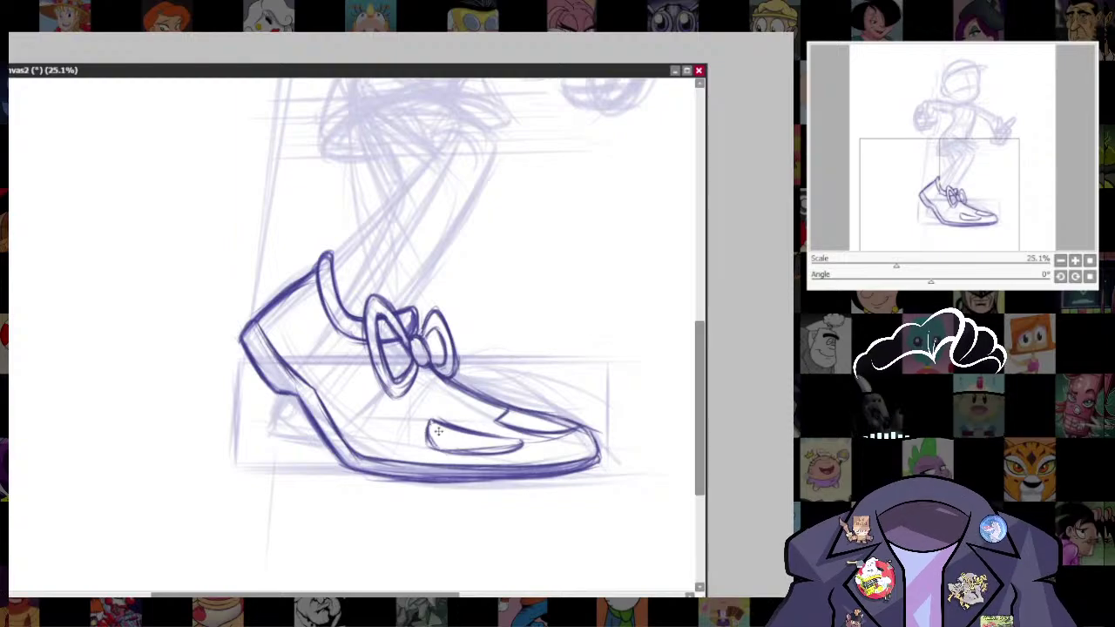
pyautogui.moveTo(431, 448); pyautogui.dragTo(468, 451)
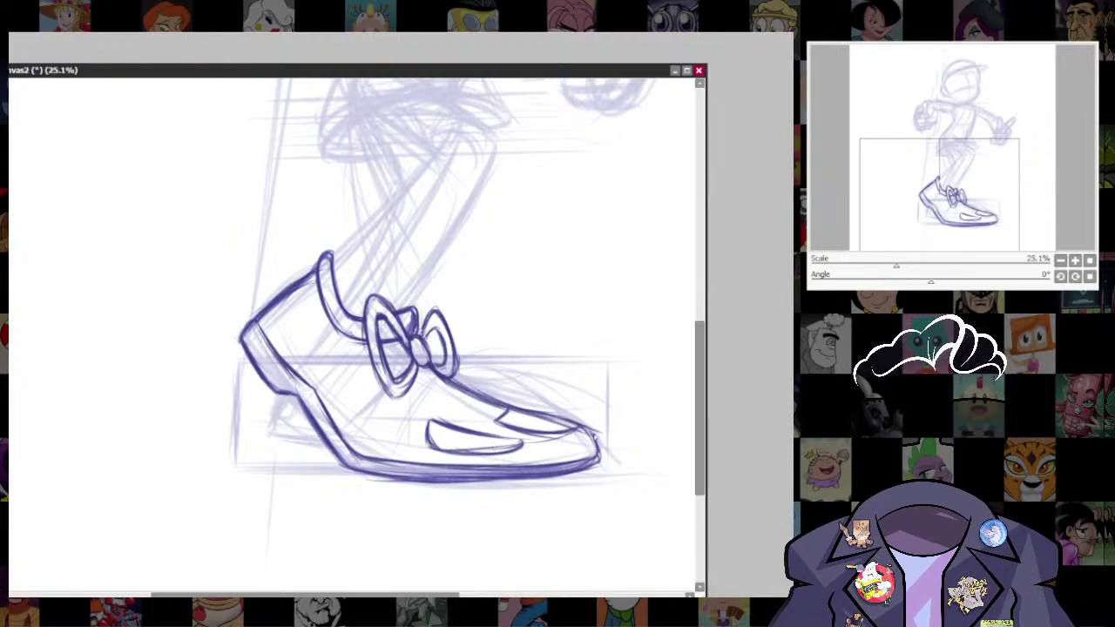
# - Draw the lower edge of the lacing strip, curving from beneath the bow's knot to the toe panel
pyautogui.scroll(3, 575, 437)
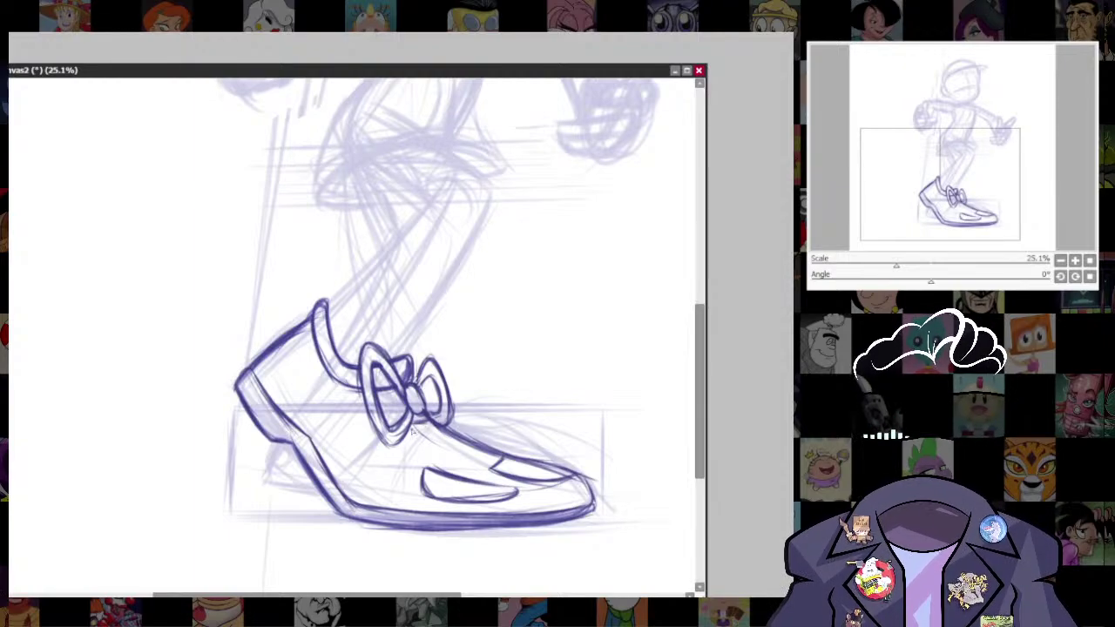
pyautogui.moveTo(413, 428); pyautogui.dragTo(470, 468)
pyautogui.moveTo(421, 439); pyautogui.dragTo(471, 470)
pyautogui.moveTo(411, 427)
pyautogui.mouseDown()
pyautogui.moveTo(477, 463)
pyautogui.moveTo(465, 466)
pyautogui.moveTo(479, 467)
pyautogui.moveTo(440, 434)
pyautogui.moveTo(424, 441)
pyautogui.moveTo(430, 433)
pyautogui.moveTo(474, 470)
pyautogui.mouseUp()
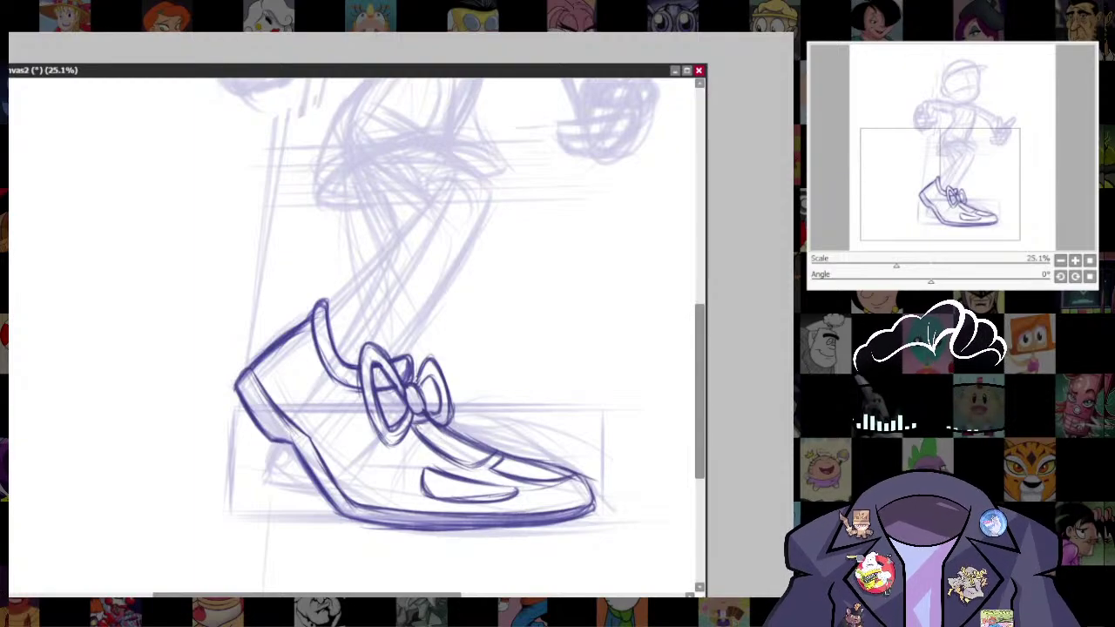
pyautogui.moveTo(416, 427); pyautogui.dragTo(463, 458)
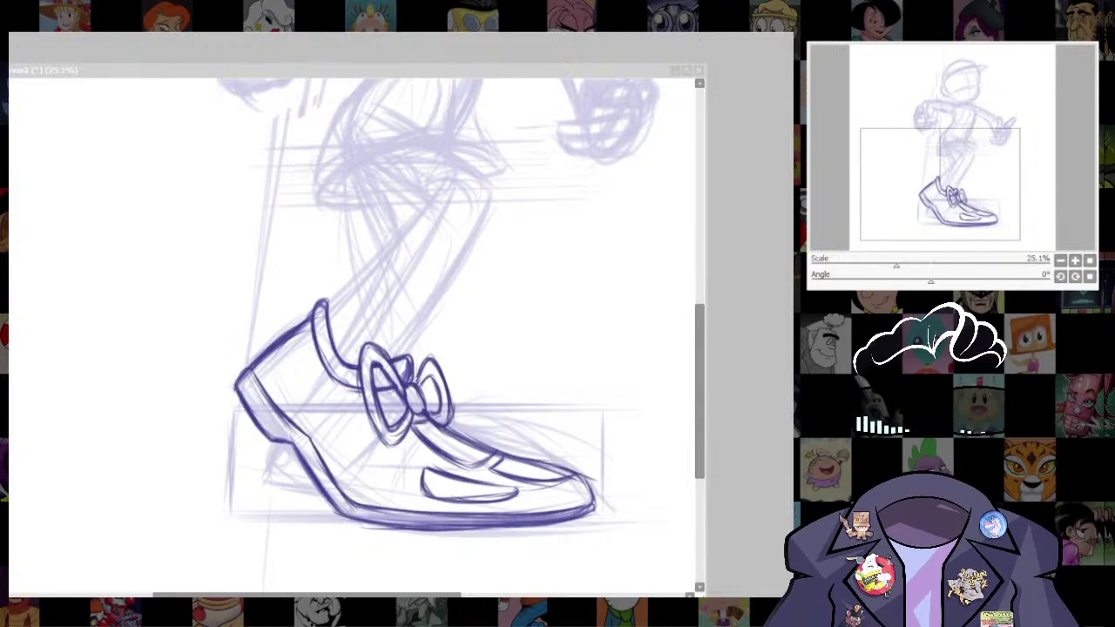
# - Draw a row of short curved laces across the lacing strip between the bow and the toe panel
pyautogui.click(458, 458)
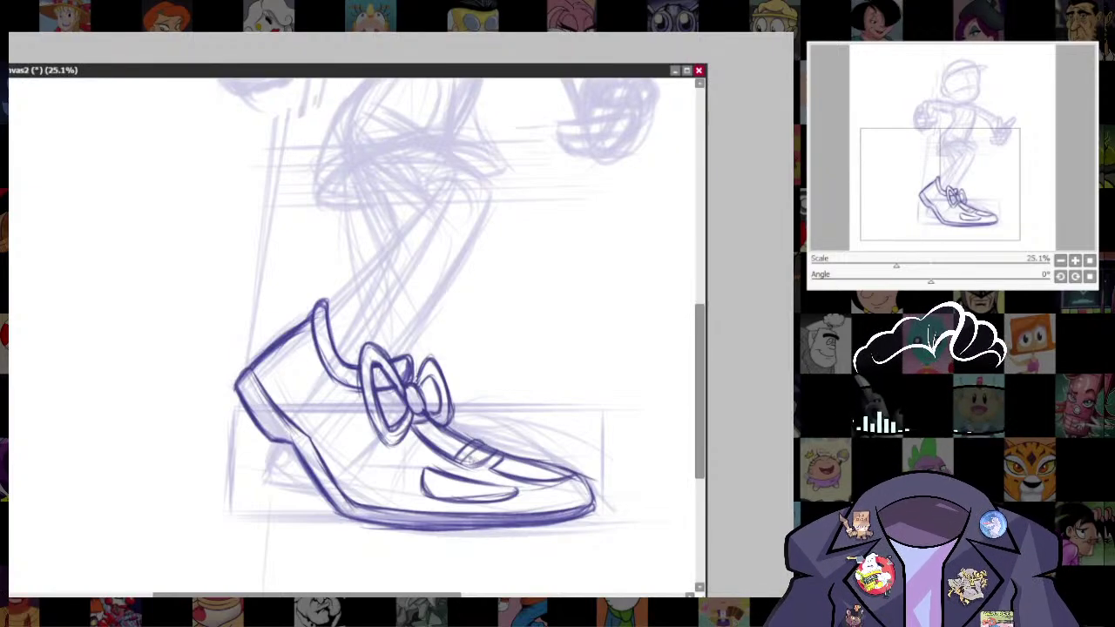
pyautogui.moveTo(455, 462)
pyautogui.mouseDown()
pyautogui.moveTo(485, 439)
pyautogui.moveTo(452, 438)
pyautogui.moveTo(466, 436)
pyautogui.moveTo(458, 429)
pyautogui.mouseUp()
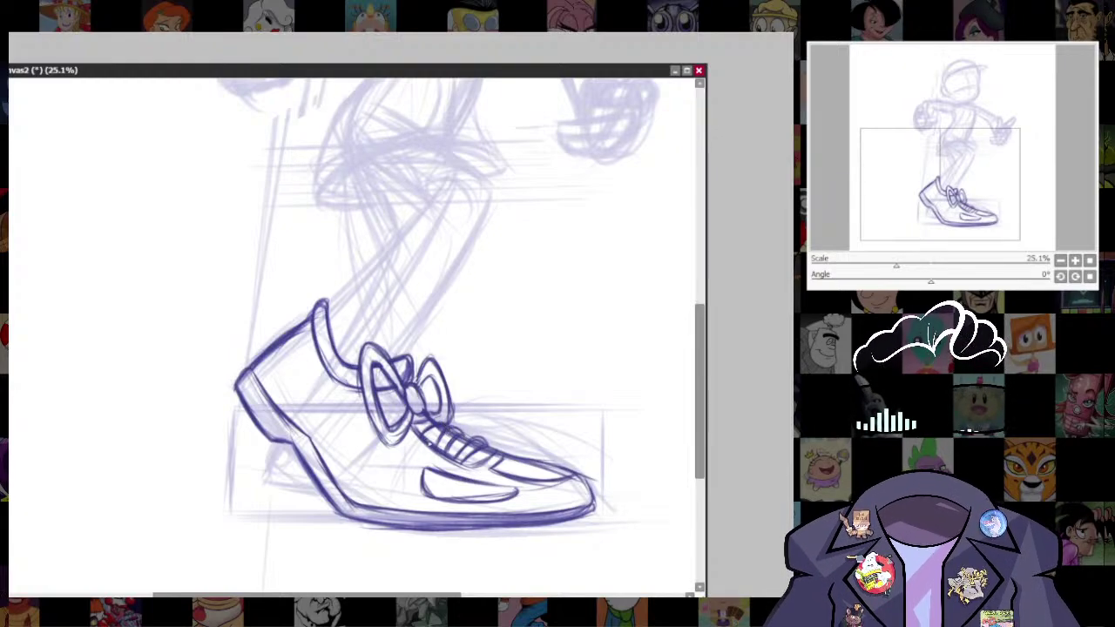
pyautogui.moveTo(423, 448); pyautogui.dragTo(444, 431)
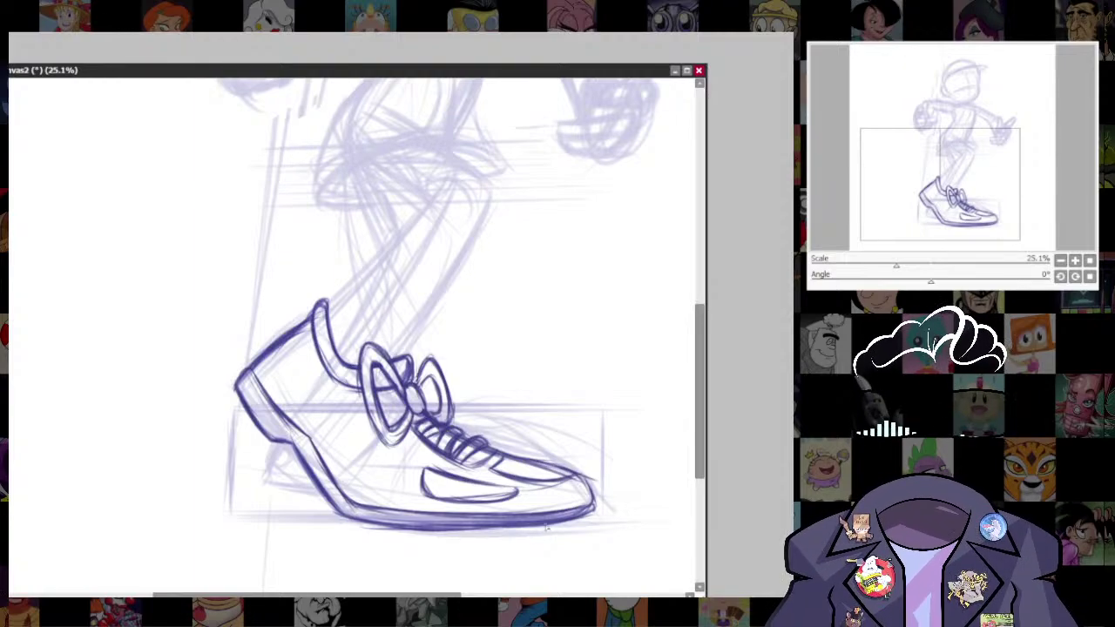
# - Draw an arched seam on the shoe's side, rising from the sole at the heel to the larger bow loop
pyautogui.moveTo(547, 527)
pyautogui.mouseDown()
pyautogui.moveTo(551, 449)
pyautogui.moveTo(549, 513)
pyautogui.mouseUp()
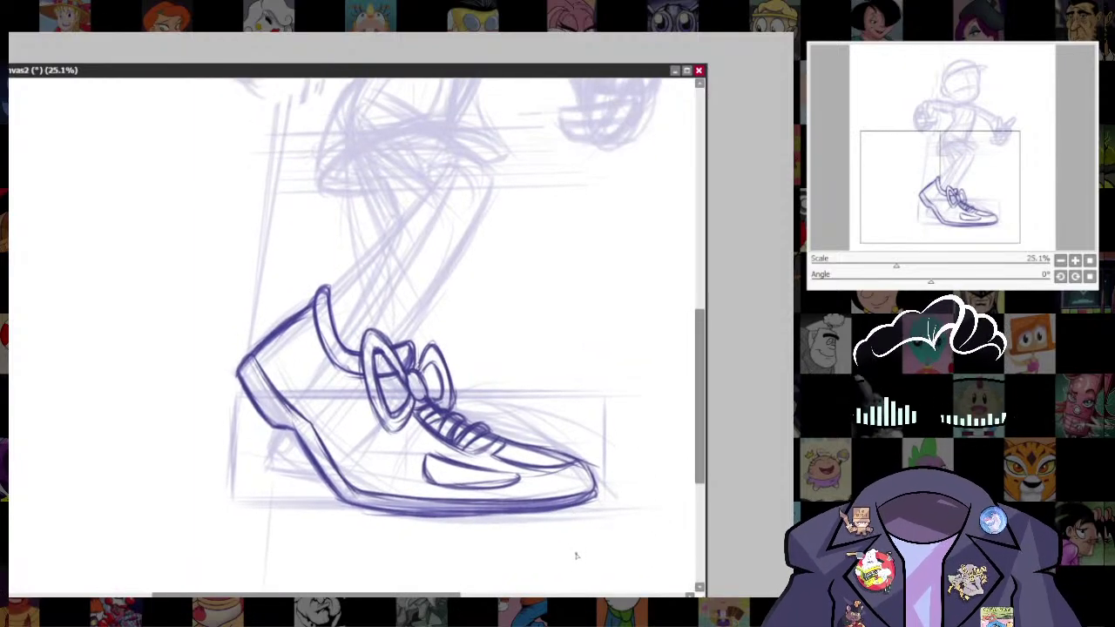
pyautogui.scroll(2, 575, 555)
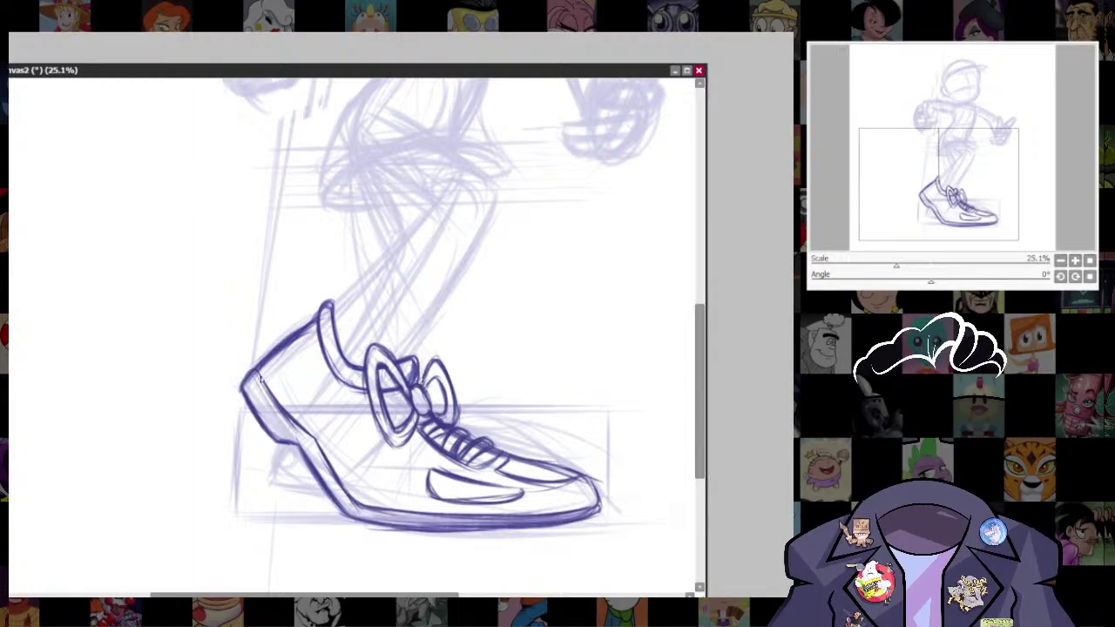
pyautogui.moveTo(261, 376)
pyautogui.mouseDown()
pyautogui.moveTo(322, 444)
pyautogui.moveTo(398, 452)
pyautogui.mouseUp()
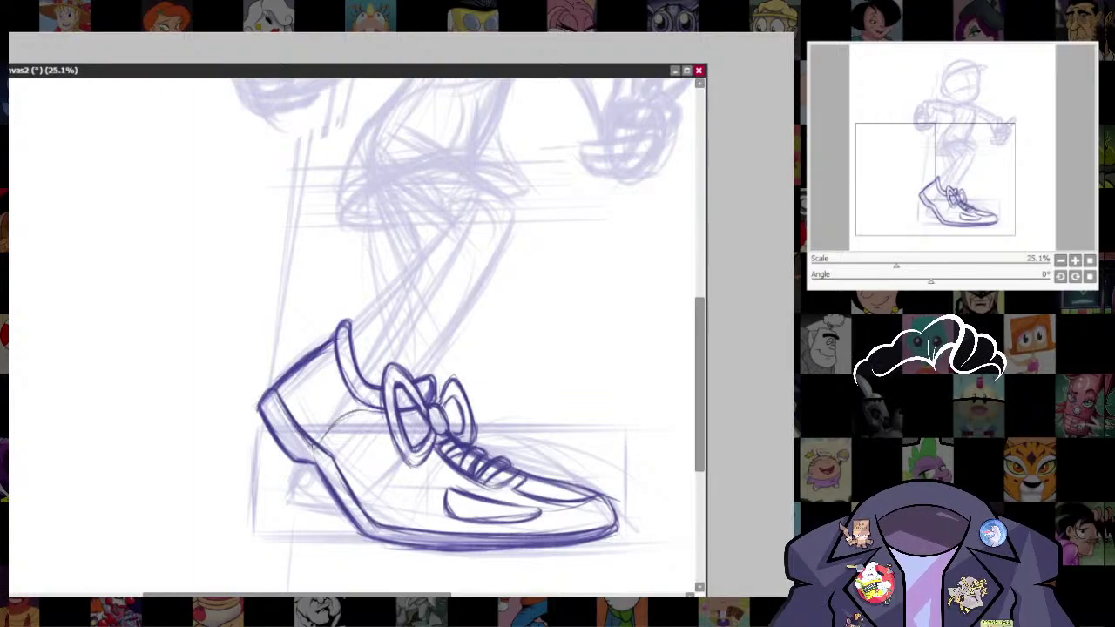
pyautogui.moveTo(321, 436)
pyautogui.mouseDown()
pyautogui.moveTo(374, 419)
pyautogui.moveTo(387, 430)
pyautogui.moveTo(357, 419)
pyautogui.moveTo(385, 425)
pyautogui.mouseUp()
pyautogui.scroll(-1, 432, 427)
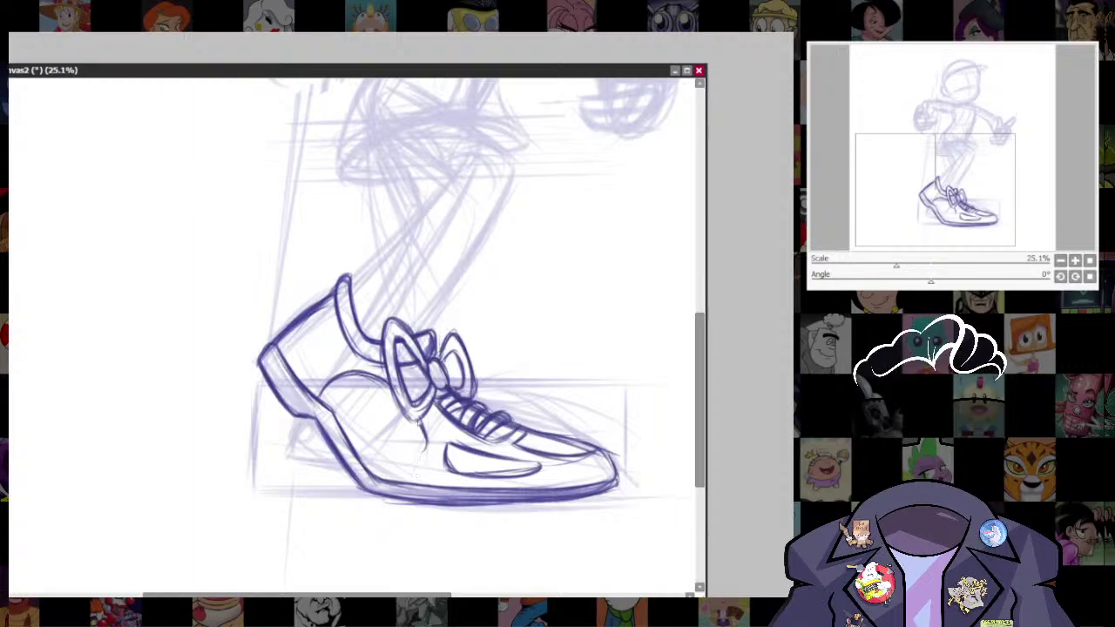
# - Draw a curled seam from below the larger bow loop back to the sole and reinforce the arched heel seam
pyautogui.moveTo(419, 423); pyautogui.dragTo(425, 451)
pyautogui.moveTo(369, 472)
pyautogui.mouseDown()
pyautogui.moveTo(411, 444)
pyautogui.moveTo(384, 449)
pyautogui.moveTo(375, 478)
pyautogui.moveTo(420, 432)
pyautogui.mouseUp()
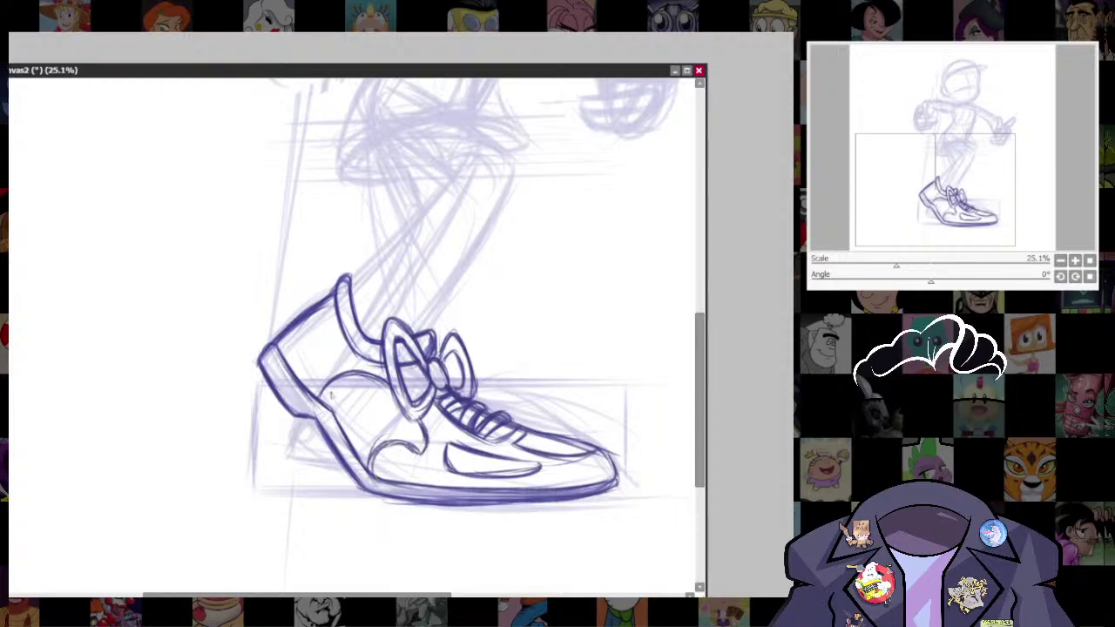
pyautogui.moveTo(324, 411)
pyautogui.mouseDown()
pyautogui.moveTo(353, 376)
pyautogui.moveTo(385, 365)
pyautogui.mouseUp()
pyautogui.moveTo(374, 463); pyautogui.dragTo(411, 444)
# - Rotate the canvas and draw parallel slanted stripe lines across the side panel between the arched and curled seams
pyautogui.moveTo(538, 243); pyautogui.dragTo(368, 253)
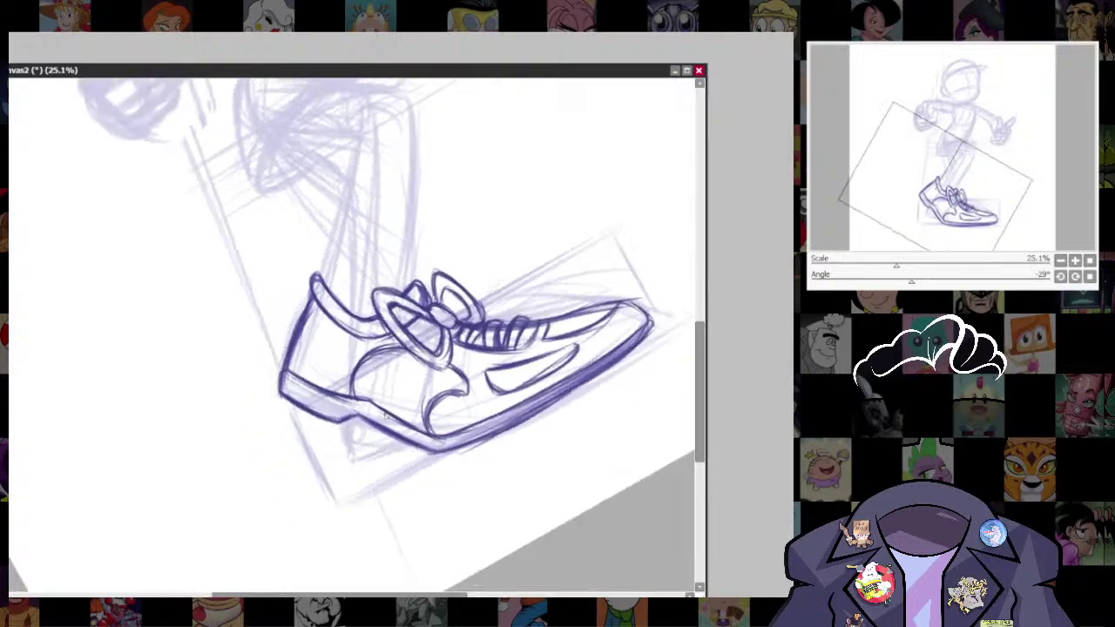
pyautogui.moveTo(399, 351); pyautogui.dragTo(356, 399)
pyautogui.hotkey('ctrl', 'z')
pyautogui.moveTo(355, 401)
pyautogui.mouseDown()
pyautogui.moveTo(397, 352)
pyautogui.moveTo(383, 390)
pyautogui.mouseUp()
pyautogui.moveTo(409, 354)
pyautogui.mouseDown()
pyautogui.moveTo(373, 400)
pyautogui.moveTo(378, 386)
pyautogui.moveTo(390, 410)
pyautogui.mouseUp()
pyautogui.moveTo(430, 369)
pyautogui.mouseDown()
pyautogui.moveTo(388, 414)
pyautogui.moveTo(397, 406)
pyautogui.mouseUp()
pyautogui.hotkey('ctrl', 'z')
pyautogui.moveTo(461, 374)
pyautogui.mouseDown()
pyautogui.moveTo(402, 421)
pyautogui.moveTo(427, 394)
pyautogui.moveTo(410, 389)
pyautogui.mouseUp()
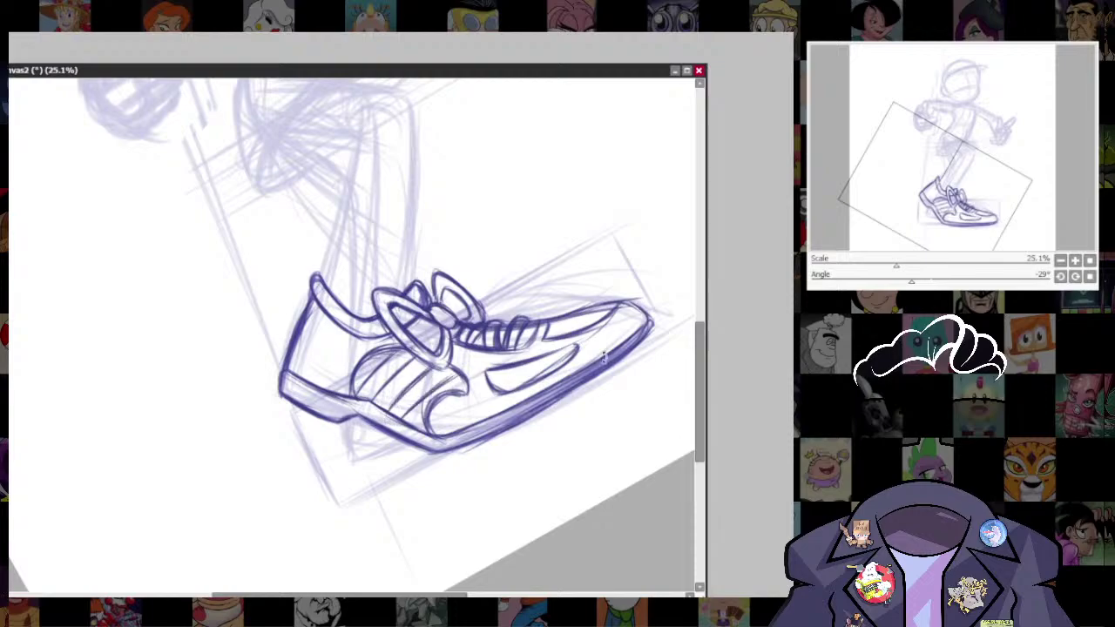
# - Fill two alternate stripes on the shoe's side panel with hatching and return the canvas to an upright angle
pyautogui.moveTo(602, 360); pyautogui.dragTo(513, 537)
pyautogui.moveTo(315, 397)
pyautogui.mouseDown()
pyautogui.moveTo(314, 407)
pyautogui.moveTo(364, 406)
pyautogui.mouseUp()
pyautogui.moveTo(372, 397); pyautogui.dragTo(359, 449)
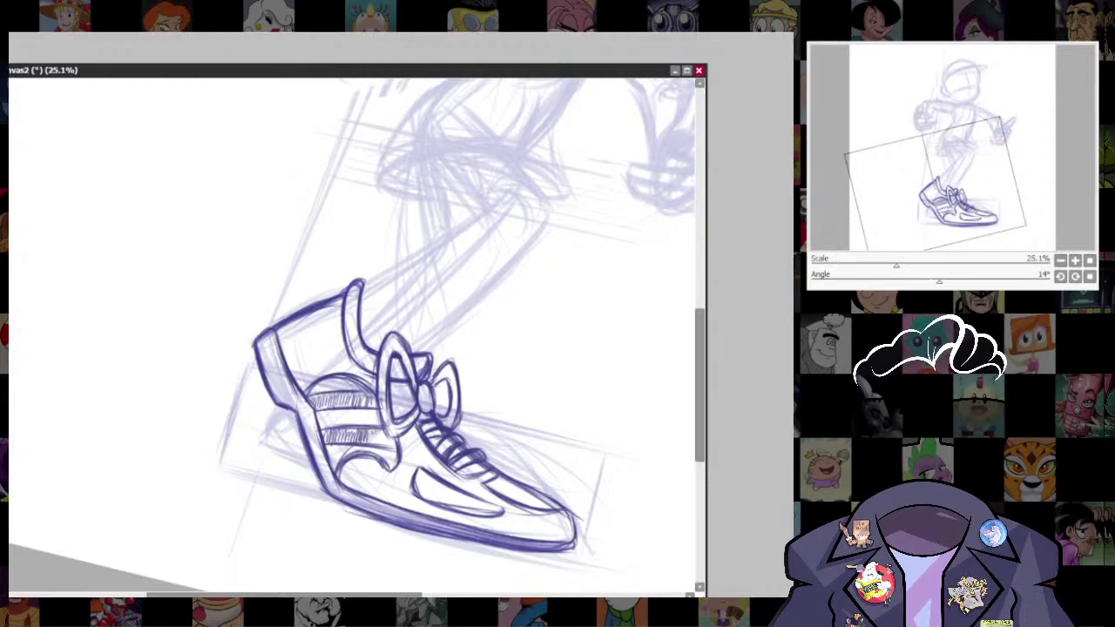
pyautogui.press('Delete')
pyautogui.press('Delete')
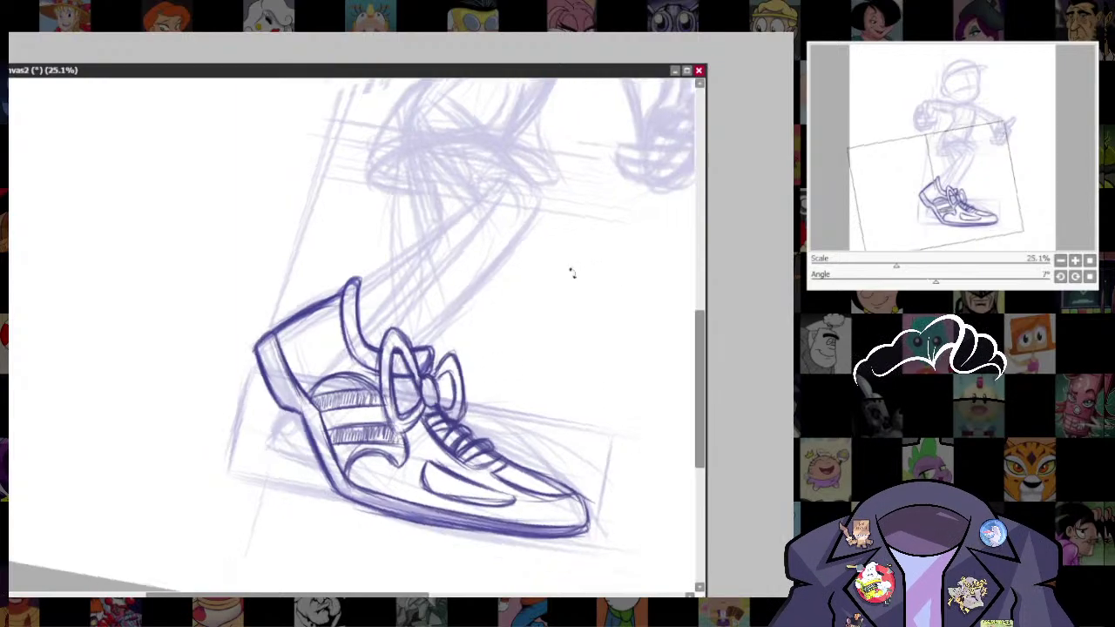
pyautogui.press('Up')
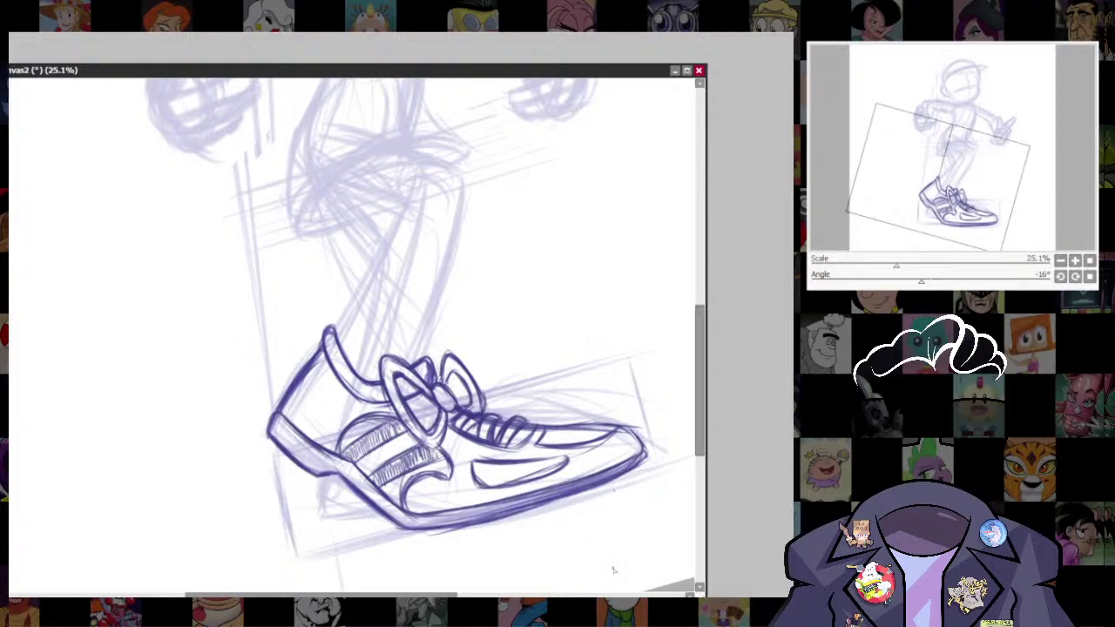
pyautogui.press('End')
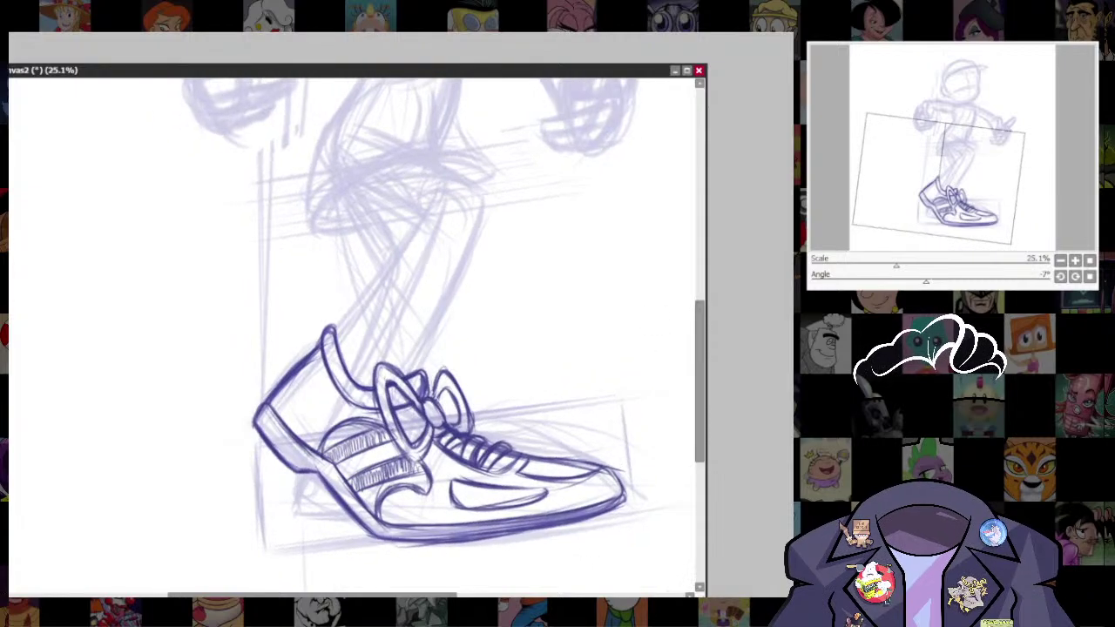
pyautogui.press('End')
pyautogui.scroll(-4, 695, 427)
pyautogui.moveTo(659, 461); pyautogui.dragTo(576, 475)
pyautogui.scroll(2, 569, 305)
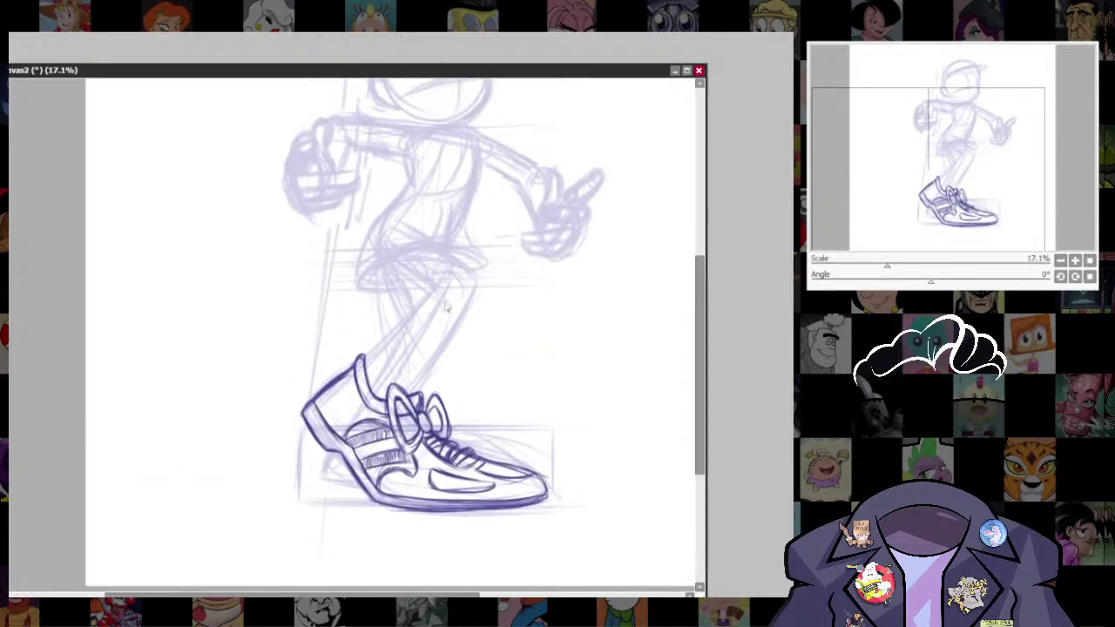
# - Adjust the brush size and draw the shirt's back contour from the armpit down to a flared point at the rear hem
pyautogui.scroll(2, 447, 307)
pyautogui.press(']')
pyautogui.press(']')
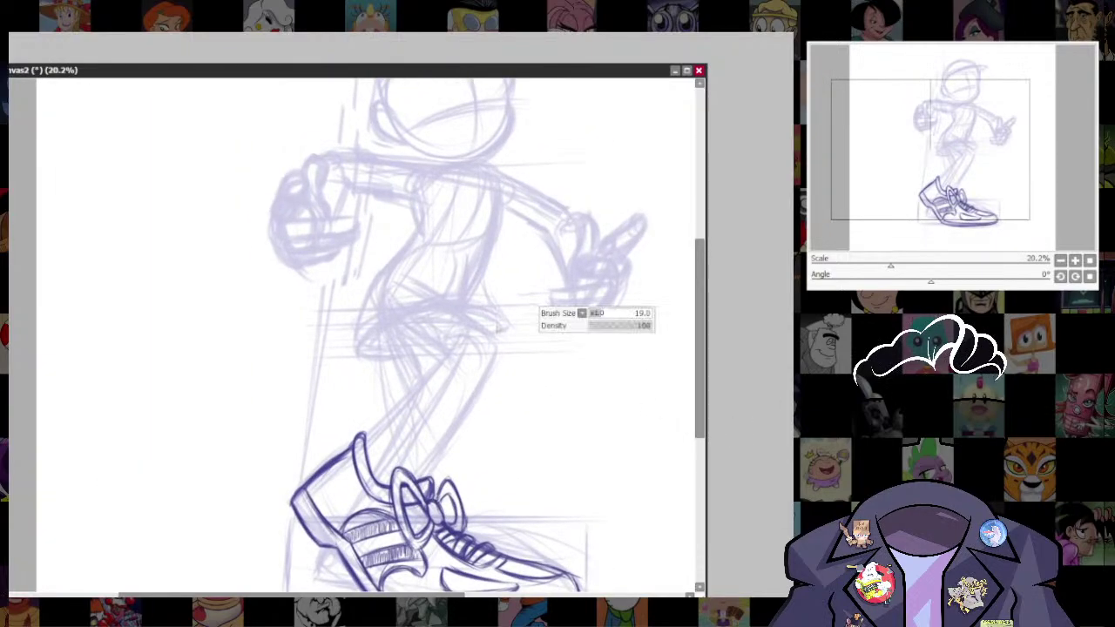
pyautogui.press('[')
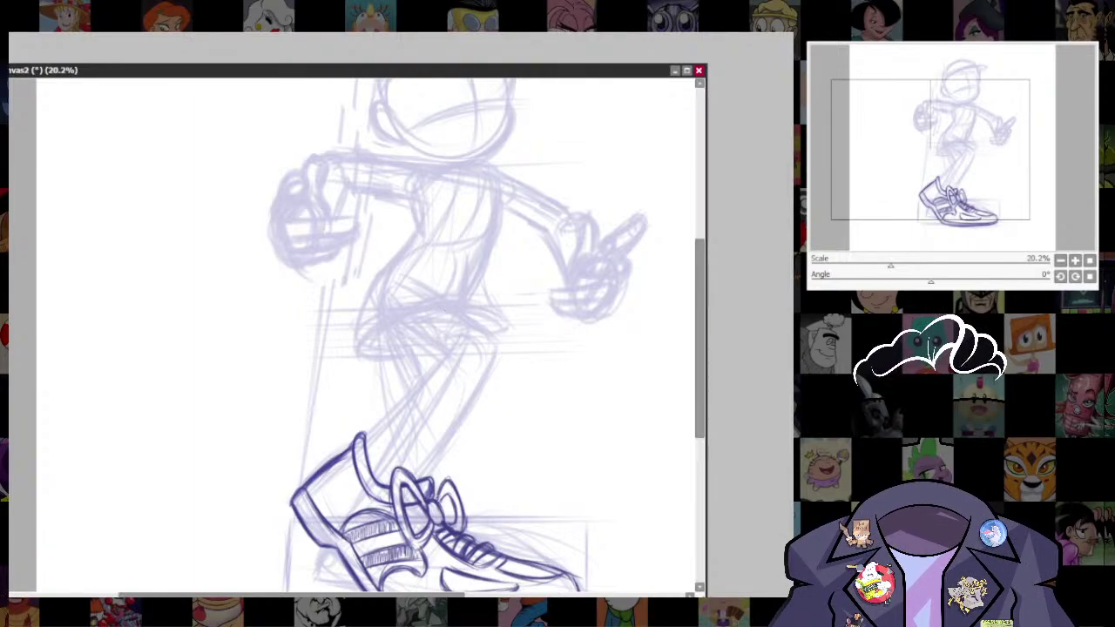
pyautogui.hotkey('alt', 'Tab')
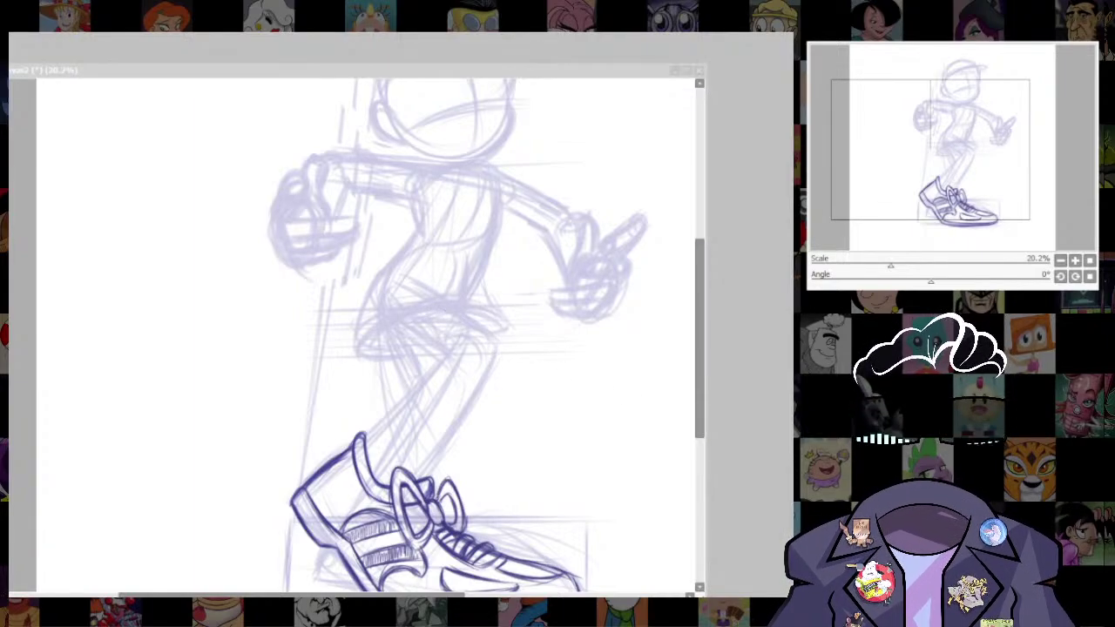
pyautogui.scroll(2, 430, 293)
pyautogui.press('[')
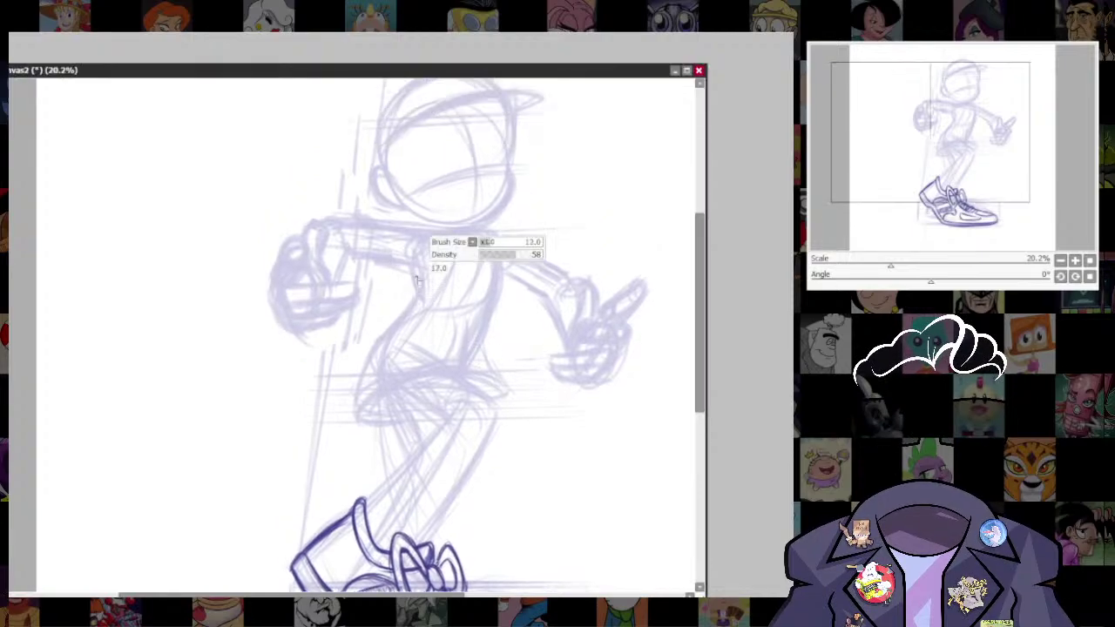
pyautogui.moveTo(407, 267); pyautogui.dragTo(415, 287)
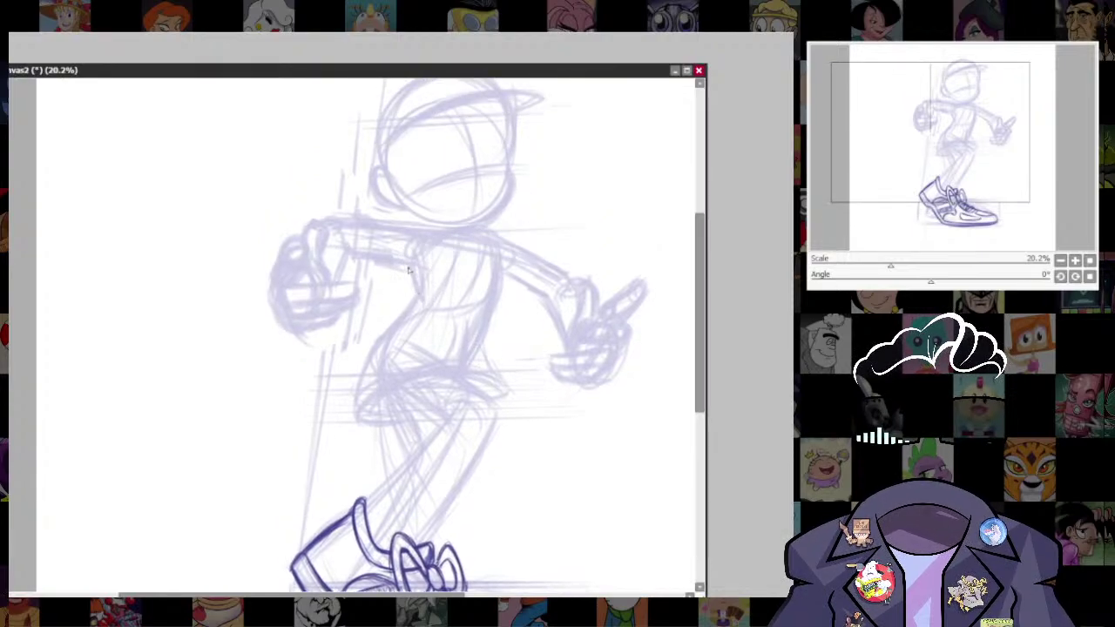
pyautogui.moveTo(416, 288); pyautogui.dragTo(374, 342)
pyautogui.moveTo(413, 291); pyautogui.dragTo(372, 343)
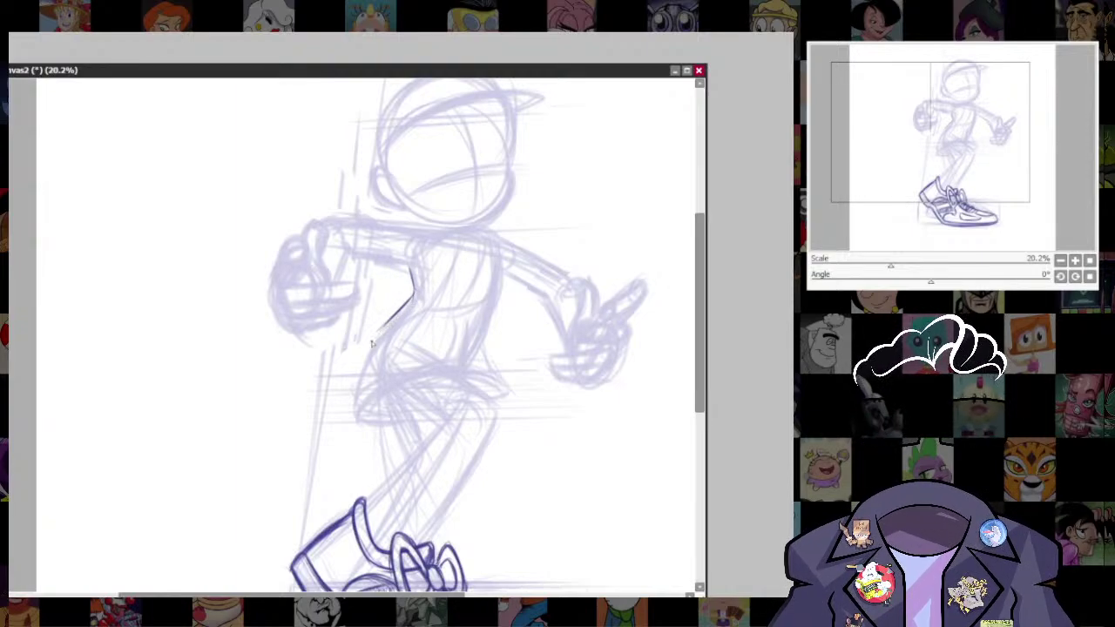
pyautogui.moveTo(414, 291); pyautogui.dragTo(346, 397)
pyautogui.moveTo(376, 335); pyautogui.dragTo(342, 390)
pyautogui.moveTo(404, 309); pyautogui.dragTo(339, 389)
pyautogui.moveTo(362, 352); pyautogui.dragTo(338, 396)
# - Draw the shirt's wavy hem in scallops from the flared rear point to the front corner
pyautogui.moveTo(338, 395)
pyautogui.mouseDown()
pyautogui.moveTo(372, 376)
pyautogui.moveTo(375, 406)
pyautogui.moveTo(414, 387)
pyautogui.moveTo(374, 378)
pyautogui.moveTo(425, 383)
pyautogui.moveTo(443, 362)
pyautogui.mouseUp()
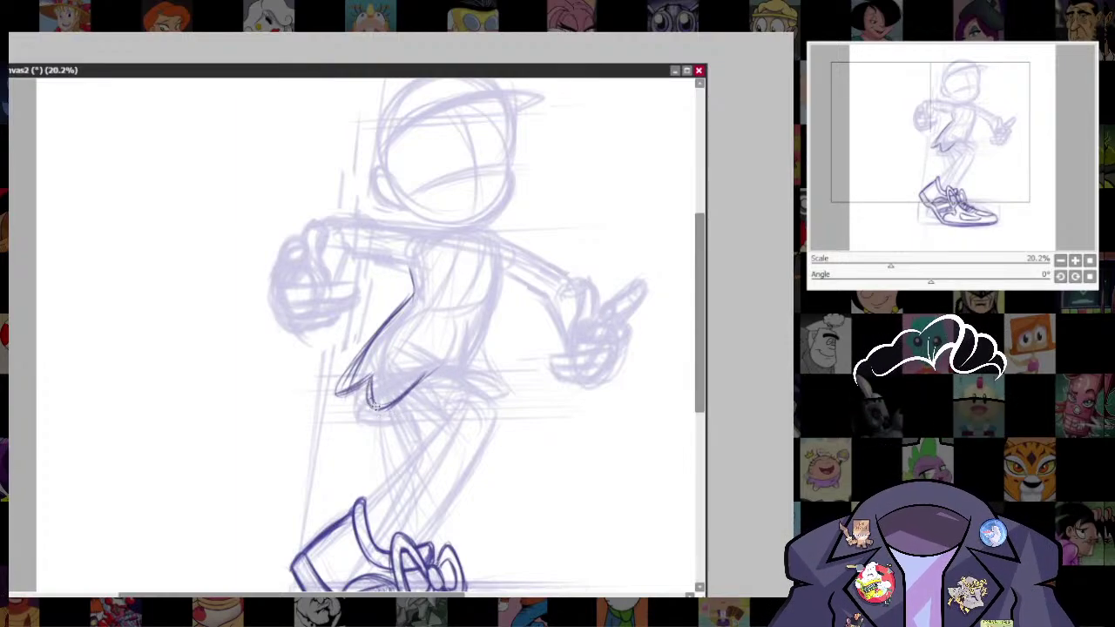
pyautogui.moveTo(373, 404)
pyautogui.mouseDown()
pyautogui.moveTo(441, 366)
pyautogui.moveTo(499, 381)
pyautogui.moveTo(436, 367)
pyautogui.mouseUp()
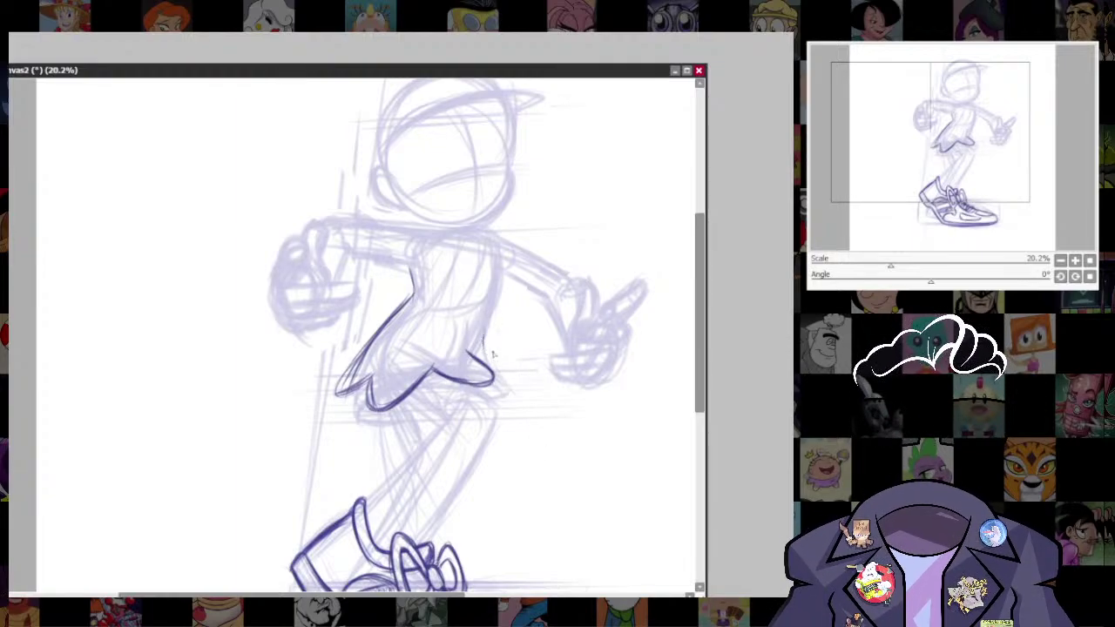
# - Draw the shirt's front contour from the chest down into a flared front corner, and reinforce the hem's front fold
pyautogui.moveTo(481, 339); pyautogui.dragTo(507, 365)
pyautogui.moveTo(502, 258); pyautogui.dragTo(485, 355)
pyautogui.moveTo(537, 475); pyautogui.dragTo(555, 429)
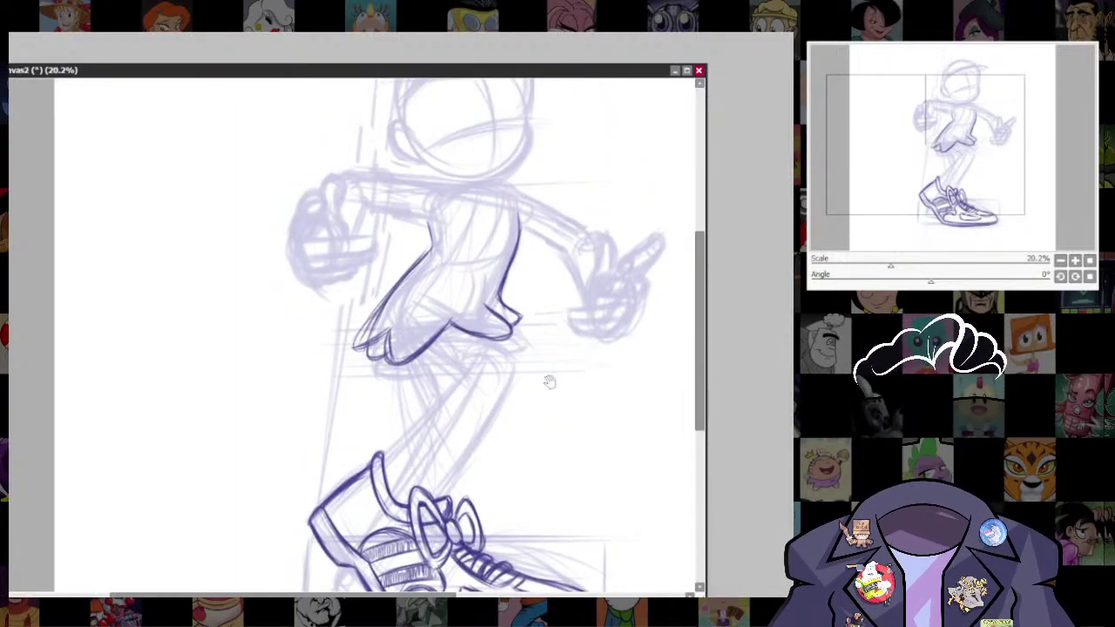
pyautogui.moveTo(548, 380); pyautogui.dragTo(548, 415)
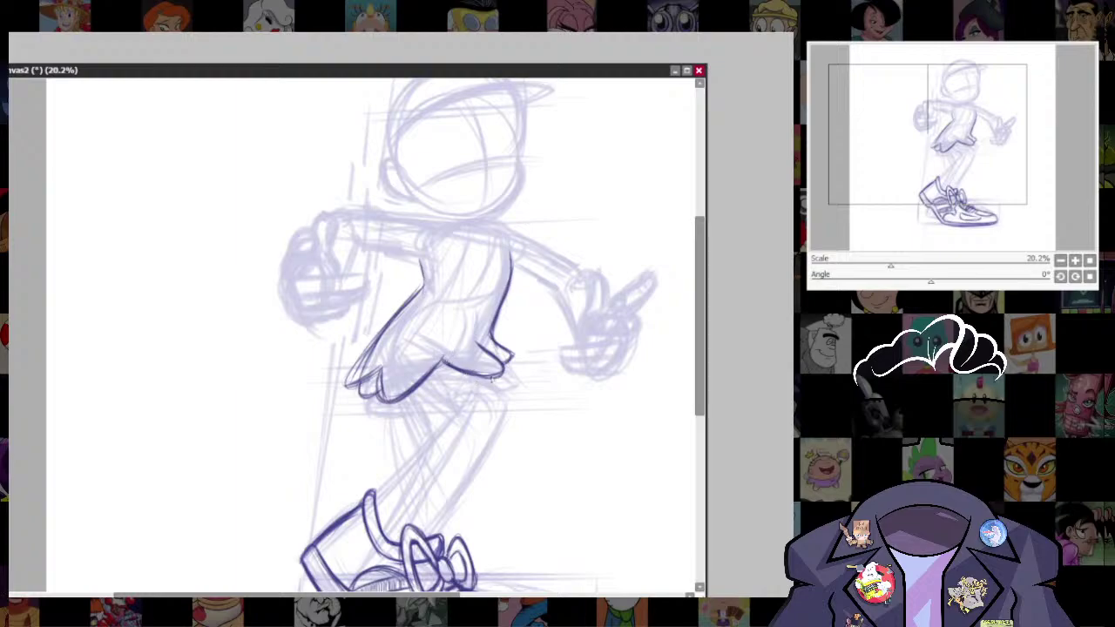
pyautogui.moveTo(480, 372); pyautogui.dragTo(511, 364)
# - Draw the near leg's outline from the shirt hem through the bent knee down to the sneaker, front and back edges
pyautogui.moveTo(543, 470)
pyautogui.mouseDown()
pyautogui.moveTo(567, 358)
pyautogui.moveTo(564, 387)
pyautogui.mouseUp()
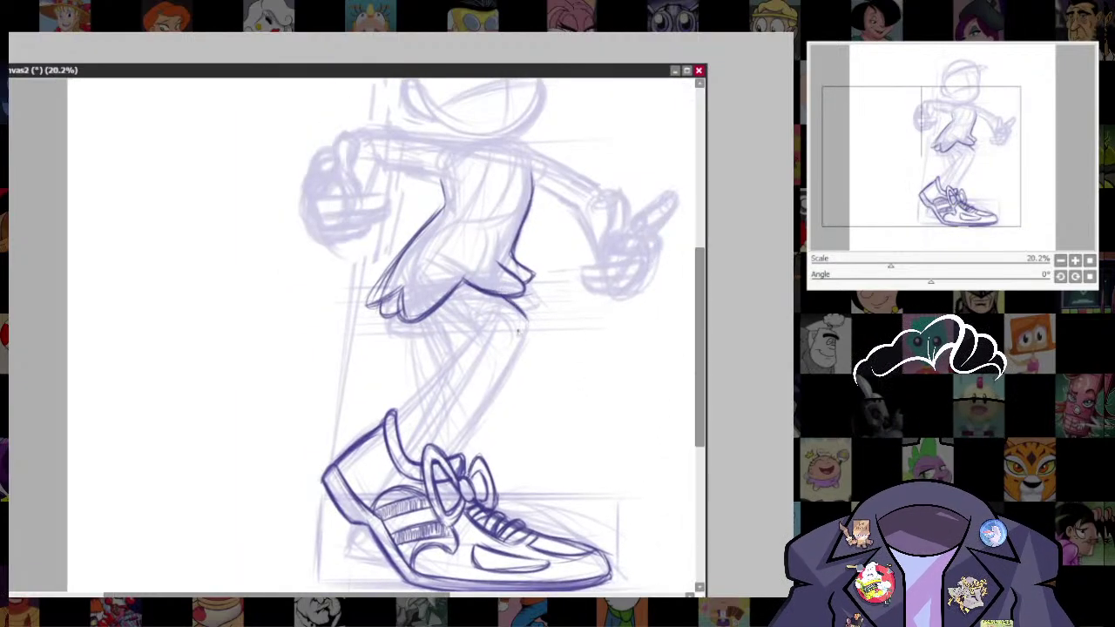
pyautogui.moveTo(512, 361); pyautogui.dragTo(454, 453)
pyautogui.moveTo(465, 298)
pyautogui.mouseDown()
pyautogui.moveTo(437, 353)
pyautogui.moveTo(459, 382)
pyautogui.moveTo(396, 440)
pyautogui.mouseUp()
pyautogui.moveTo(455, 378)
pyautogui.mouseDown()
pyautogui.moveTo(374, 468)
pyautogui.moveTo(403, 434)
pyautogui.mouseUp()
pyautogui.moveTo(425, 351)
pyautogui.mouseDown()
pyautogui.moveTo(456, 380)
pyautogui.moveTo(420, 418)
pyautogui.mouseUp()
pyautogui.moveTo(523, 523); pyautogui.dragTo(532, 358)
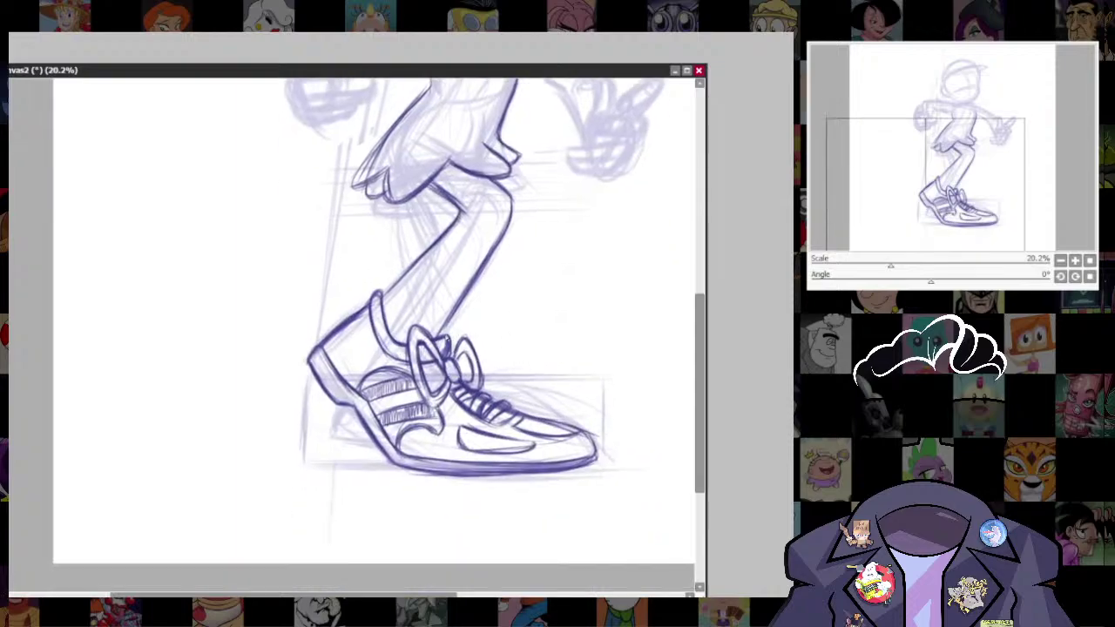
pyautogui.moveTo(441, 335); pyautogui.dragTo(454, 309)
pyautogui.moveTo(577, 290); pyautogui.dragTo(526, 412)
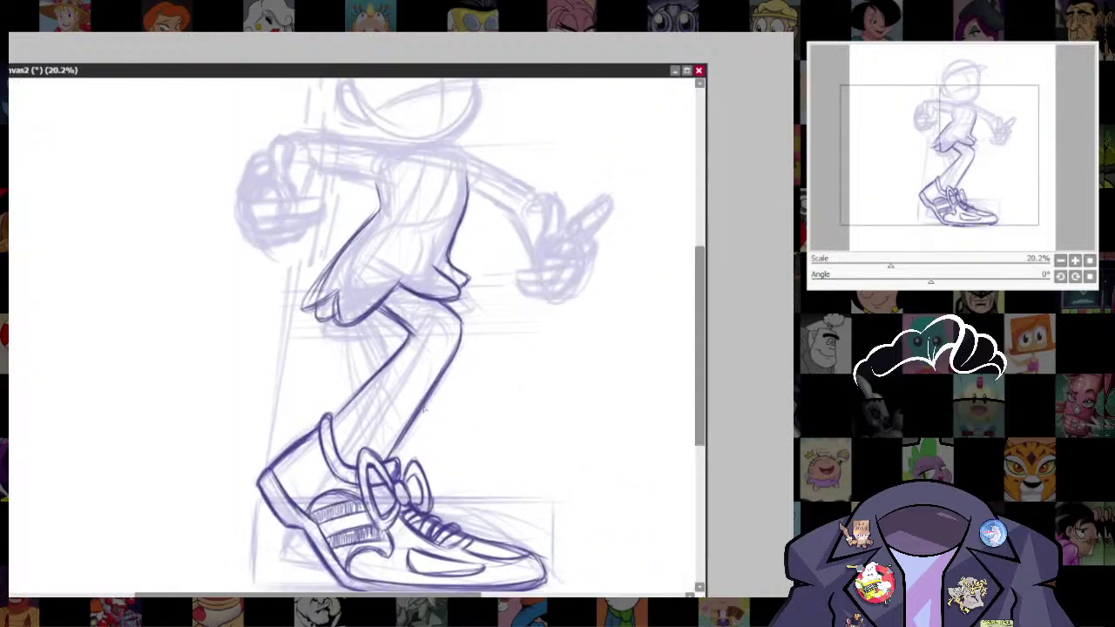
# - Try out a curved cuff line across the near leg just above the sneaker
pyautogui.moveTo(350, 412); pyautogui.dragTo(403, 431)
pyautogui.moveTo(543, 516)
pyautogui.mouseDown()
pyautogui.moveTo(565, 321)
pyautogui.moveTo(547, 488)
pyautogui.mouseUp()
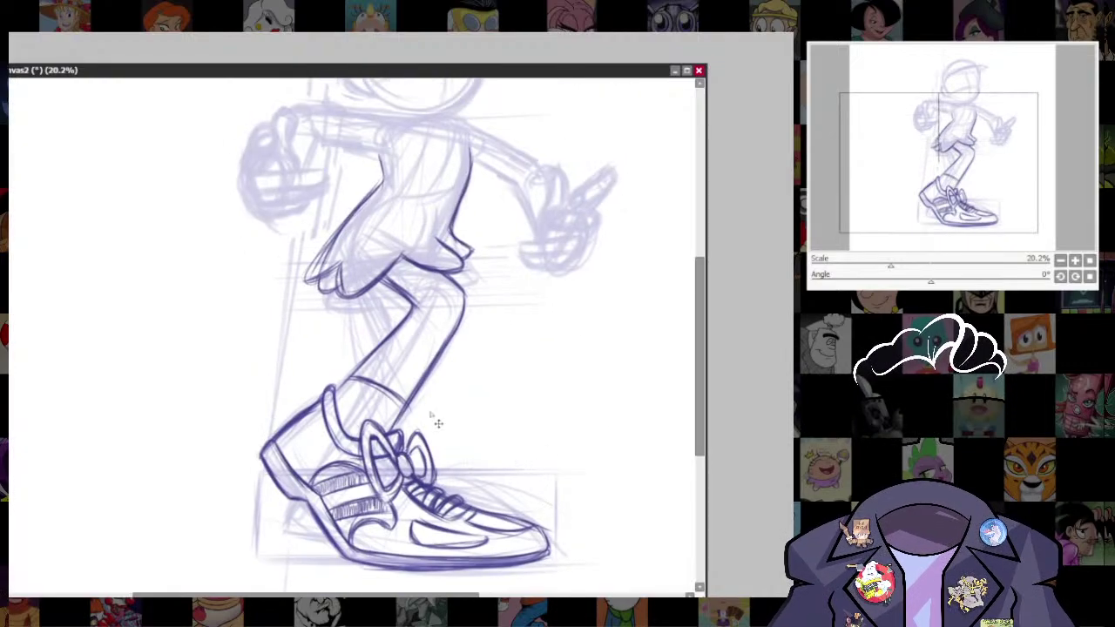
pyautogui.moveTo(406, 408)
pyautogui.mouseDown()
pyautogui.moveTo(356, 371)
pyautogui.moveTo(400, 407)
pyautogui.mouseUp()
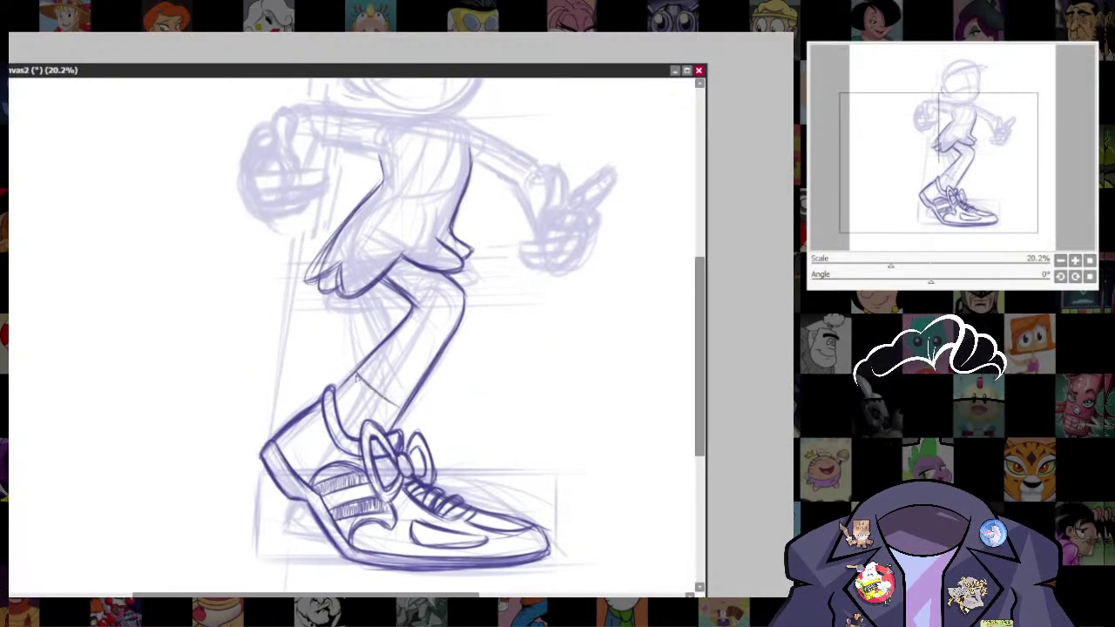
pyautogui.hotkey('ctrl', 'z')
pyautogui.moveTo(357, 376); pyautogui.dragTo(400, 411)
pyautogui.hotkey('ctrl', 'z')
pyautogui.scroll(-2, 552, 351)
pyautogui.hotkey('ctrl', 'z')
pyautogui.hotkey('ctrl', 'z')
pyautogui.moveTo(356, 338); pyautogui.dragTo(406, 374)
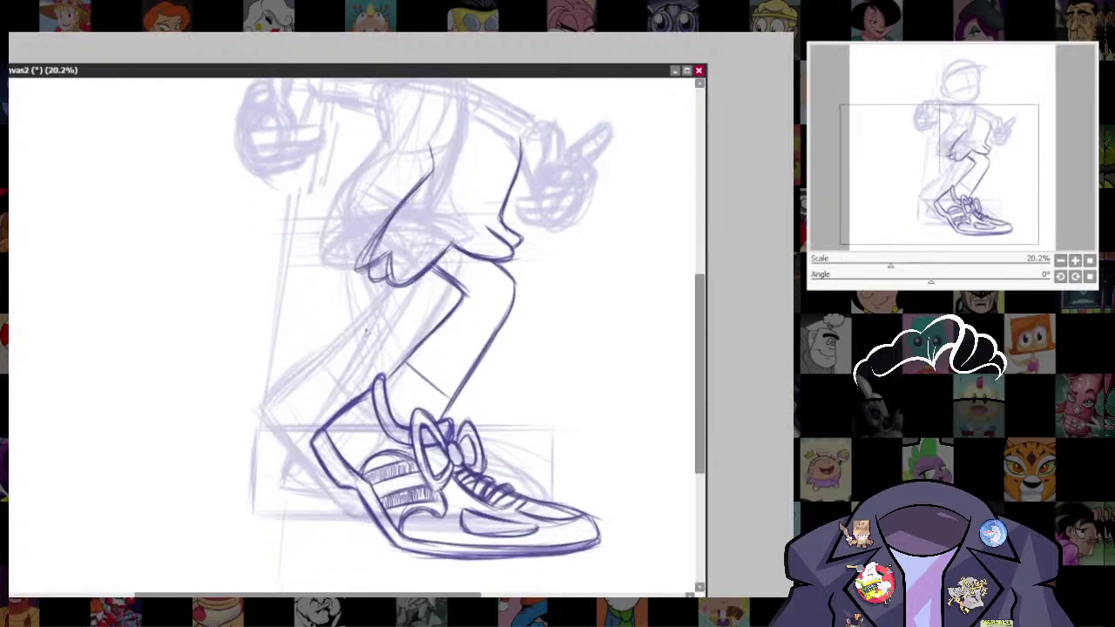
pyautogui.hotkey('ctrl', 'z')
pyautogui.moveTo(350, 329); pyautogui.dragTo(397, 365)
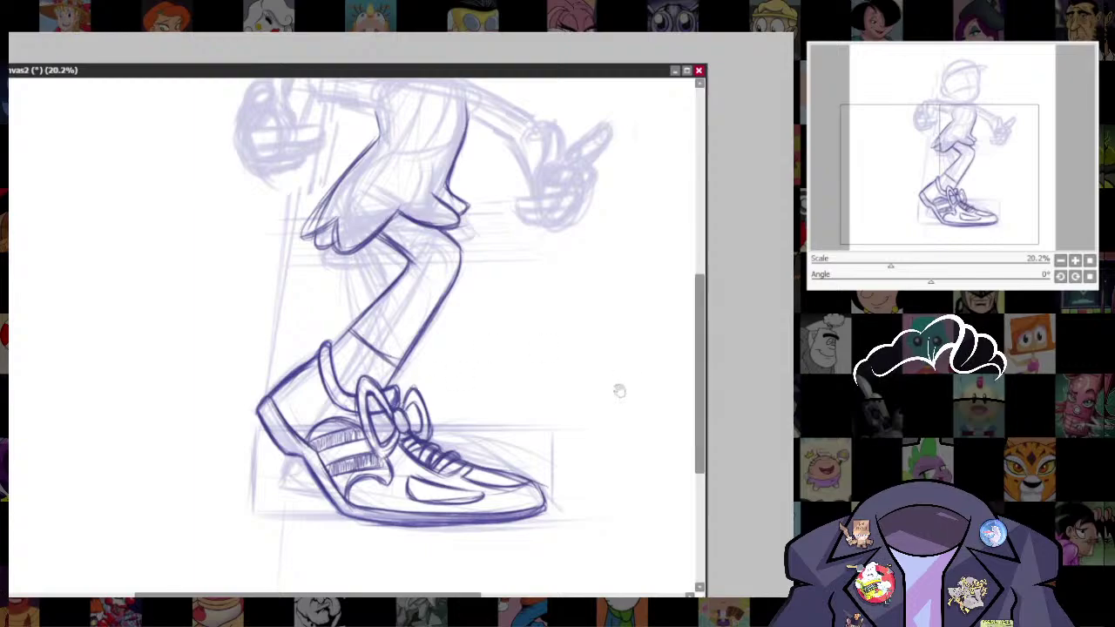
# - Examine the shirt, near leg and sneaker at several zoom levels against the whole figure
pyautogui.moveTo(619, 390); pyautogui.dragTo(585, 545)
pyautogui.scroll(-3, 569, 316)
pyautogui.scroll(3, 543, 264)
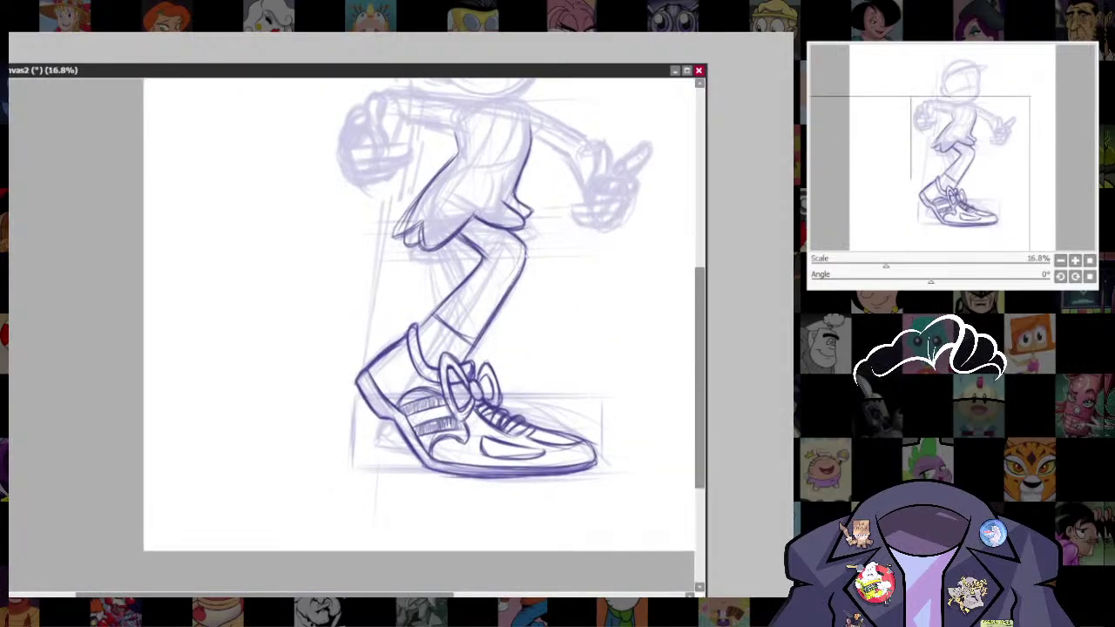
pyautogui.moveTo(513, 354); pyautogui.dragTo(526, 258)
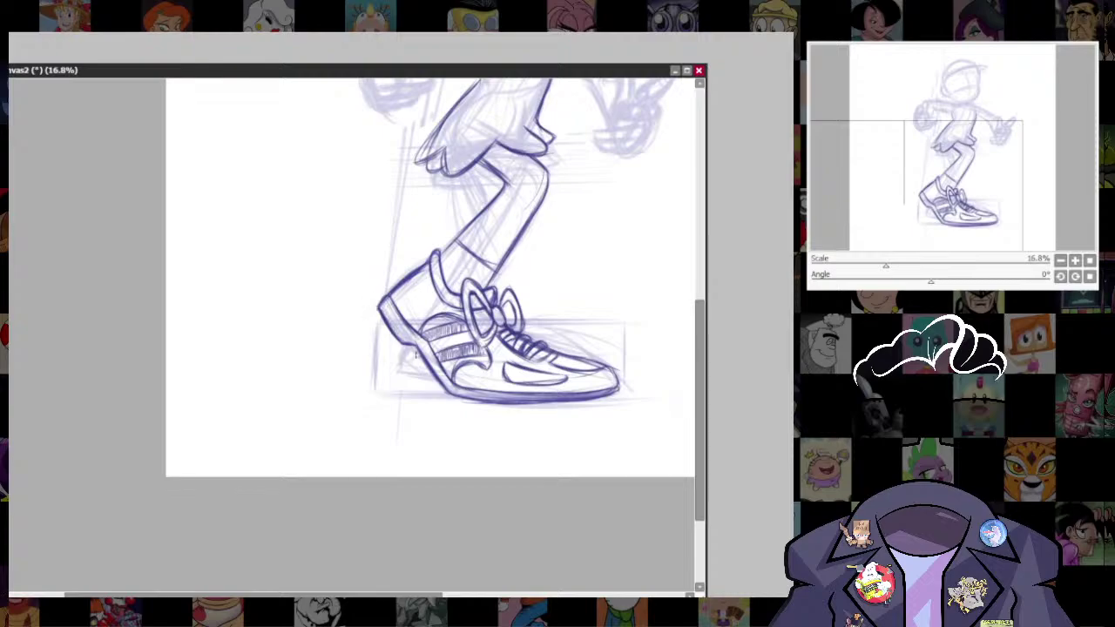
pyautogui.moveTo(670, 327); pyautogui.dragTo(641, 432)
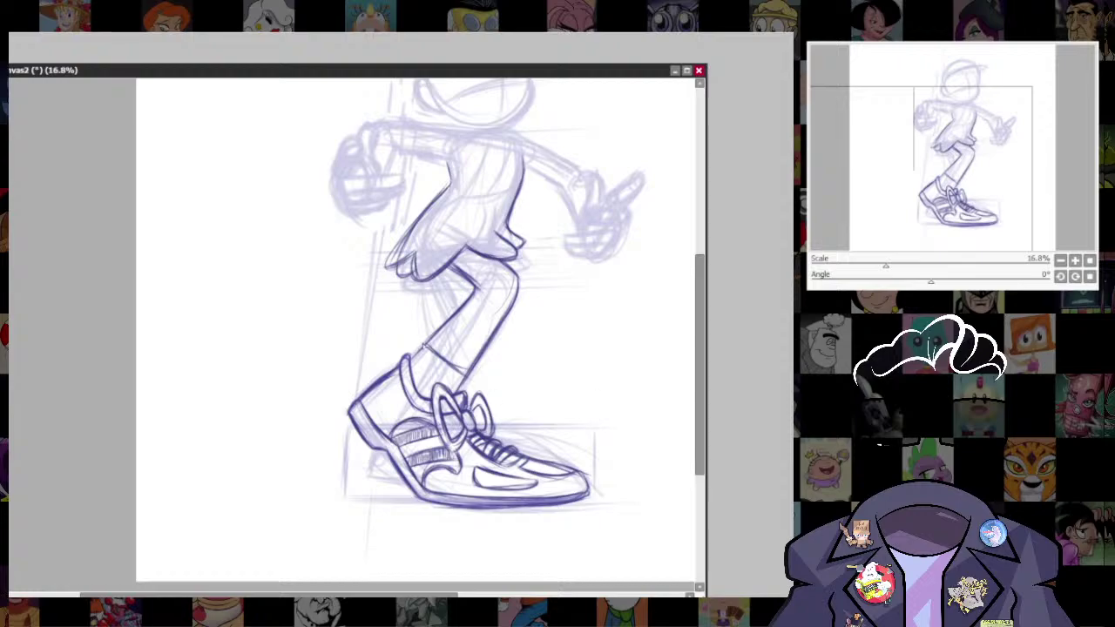
pyautogui.scroll(-3, 583, 328)
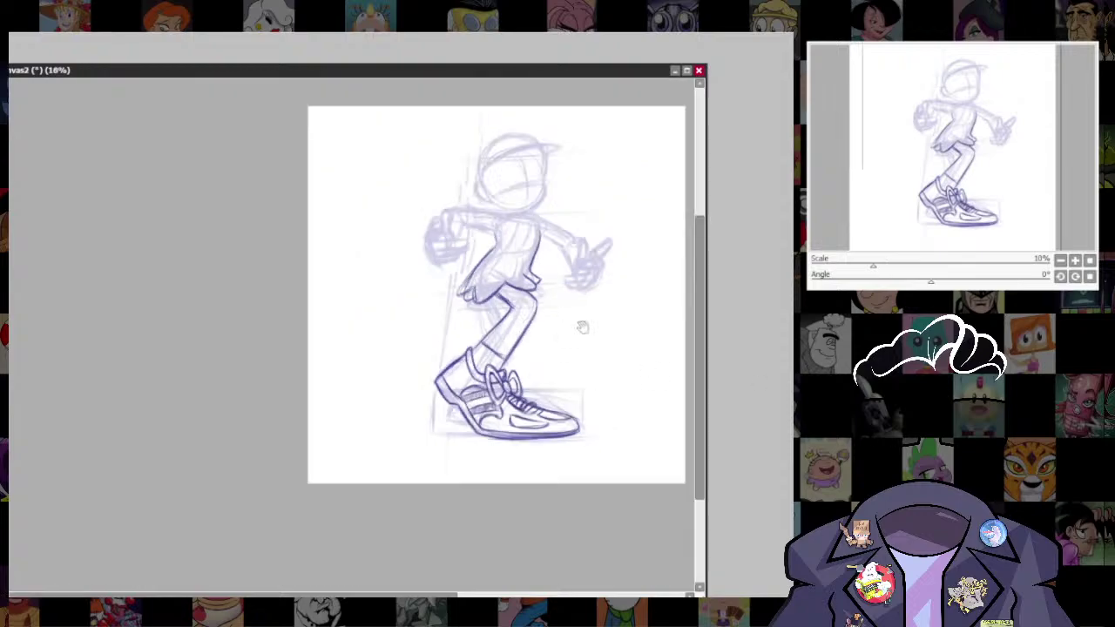
pyautogui.moveTo(582, 340); pyautogui.dragTo(561, 381)
pyautogui.scroll(5, 538, 392)
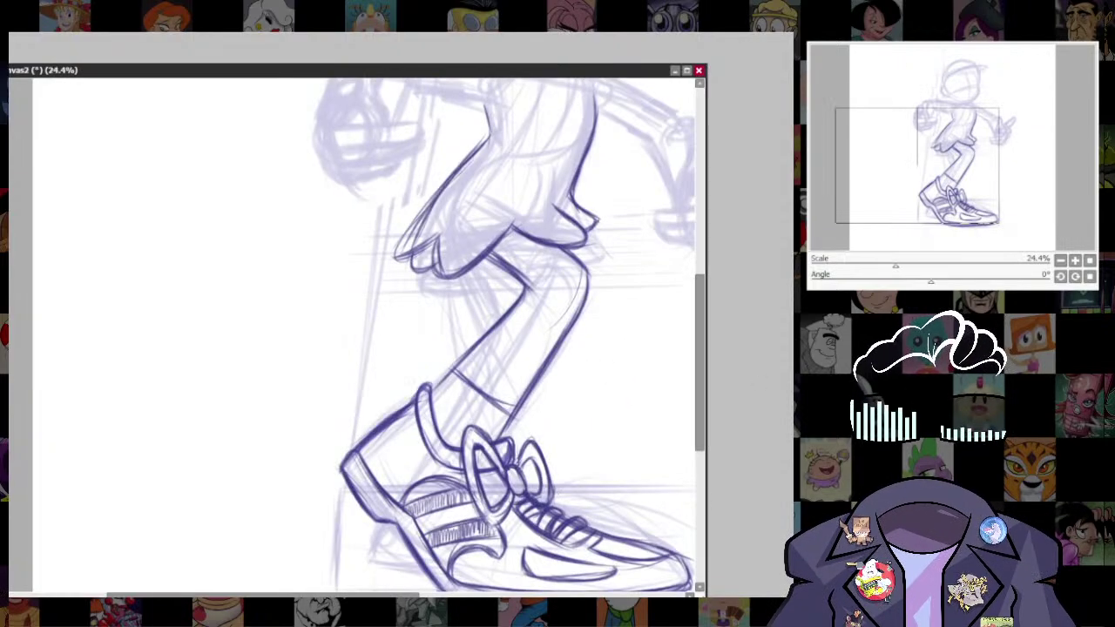
# - Undo the last strokes on the near leg, redraw the curved cuff line across the shin, and erase its overshoot
pyautogui.hotkey('ctrl', 'z')
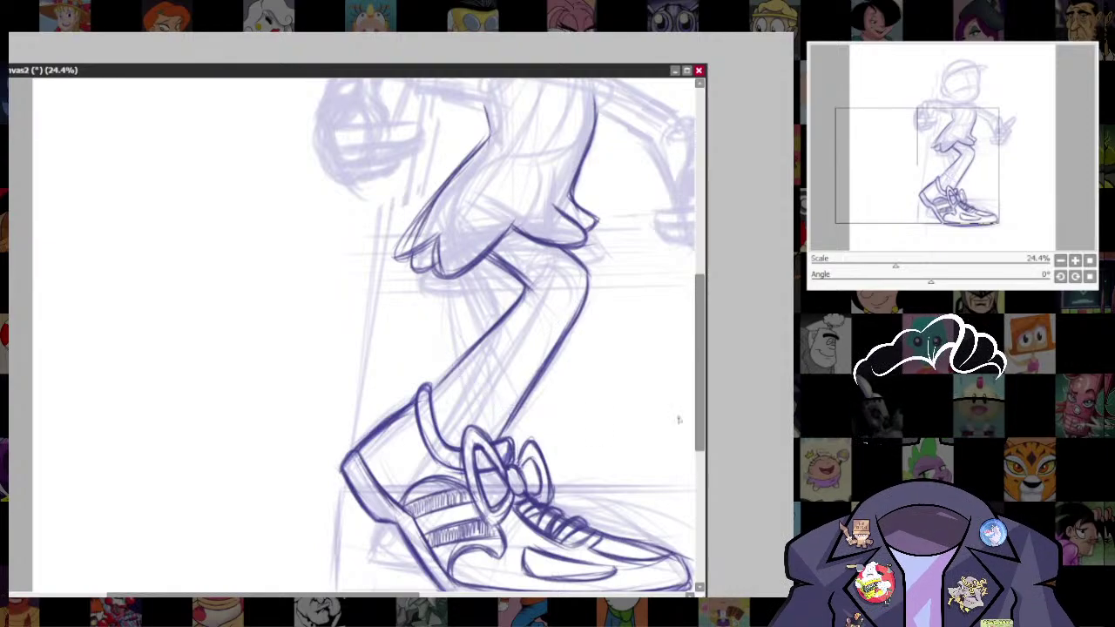
pyautogui.moveTo(463, 363)
pyautogui.mouseDown()
pyautogui.moveTo(528, 412)
pyautogui.moveTo(512, 392)
pyautogui.mouseUp()
pyautogui.moveTo(600, 472)
pyautogui.mouseDown()
pyautogui.moveTo(595, 269)
pyautogui.moveTo(578, 457)
pyautogui.mouseUp()
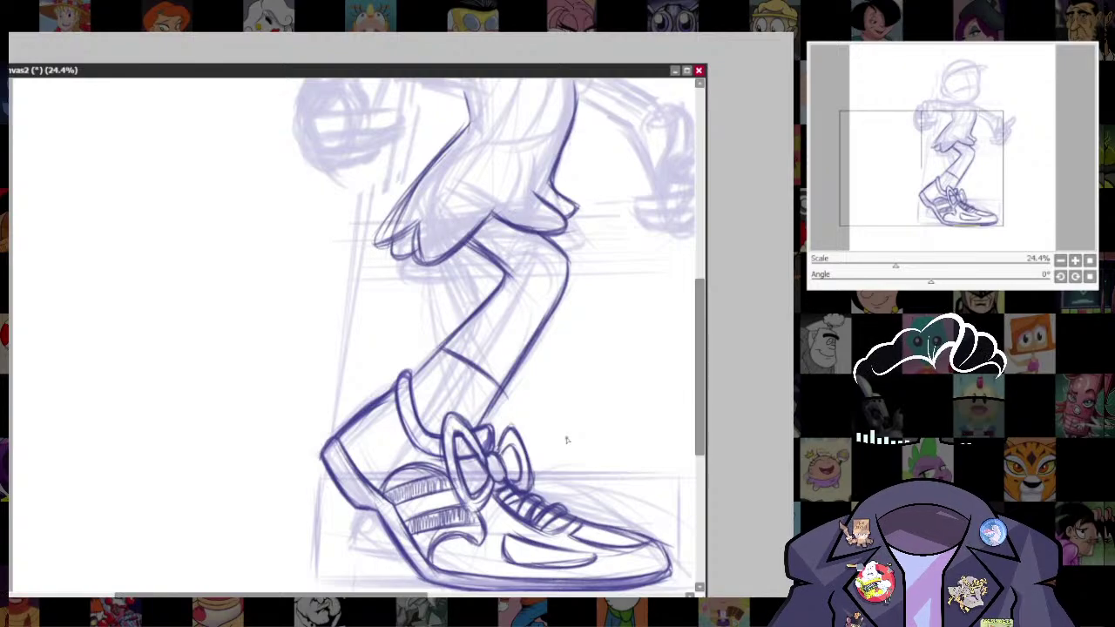
pyautogui.press('e')
pyautogui.moveTo(517, 402)
pyautogui.mouseDown()
pyautogui.moveTo(520, 392)
pyautogui.moveTo(512, 401)
pyautogui.mouseUp()
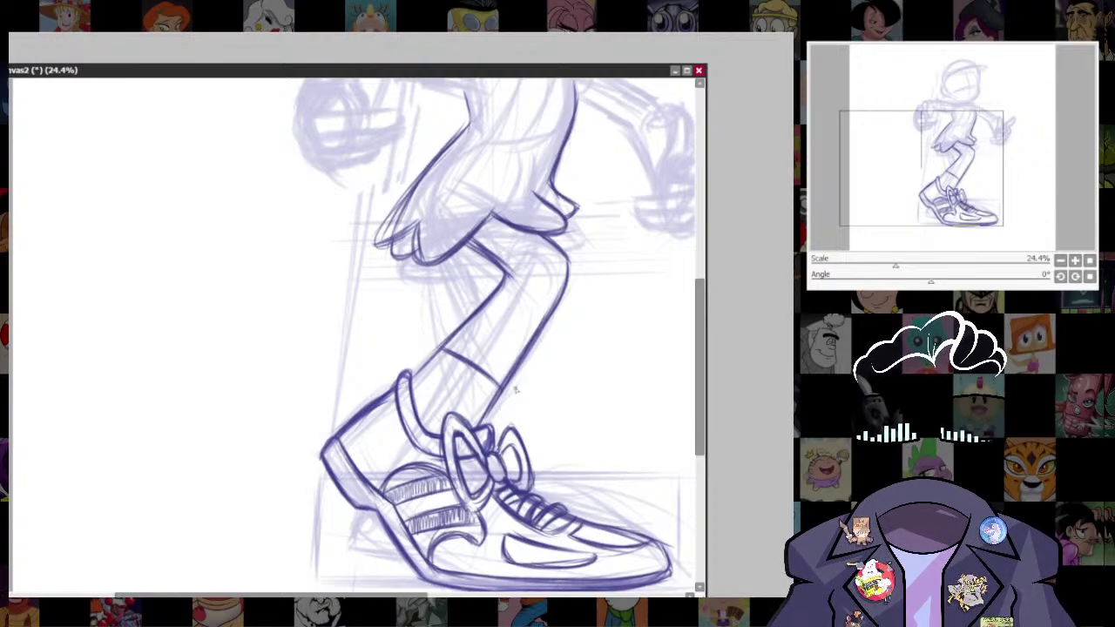
# - Draw the far leg's back edge slanting from under the shirt hem to behind the near knee
pyautogui.moveTo(570, 424); pyautogui.dragTo(566, 490)
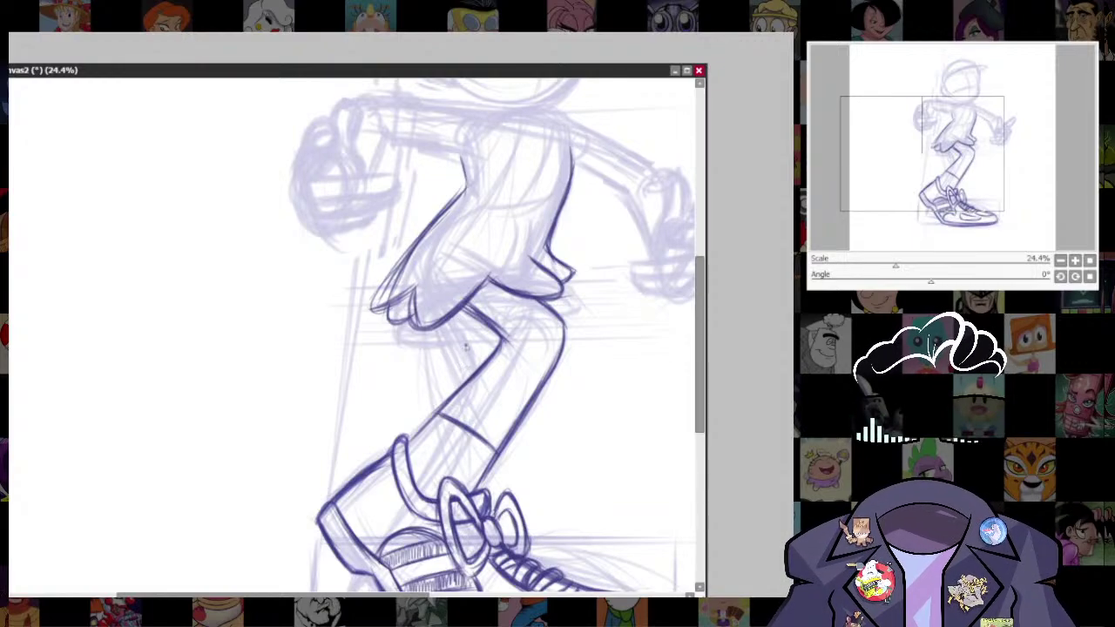
pyautogui.moveTo(443, 318); pyautogui.dragTo(471, 369)
pyautogui.moveTo(452, 325); pyautogui.dragTo(471, 375)
pyautogui.moveTo(451, 322); pyautogui.dragTo(471, 377)
# - Draw the far shoe's heel and sole line protruding behind the near sneaker's heel
pyautogui.moveTo(572, 393); pyautogui.dragTo(658, 224)
pyautogui.moveTo(448, 405)
pyautogui.mouseDown()
pyautogui.moveTo(446, 411)
pyautogui.moveTo(435, 439)
pyautogui.moveTo(471, 446)
pyautogui.mouseUp()
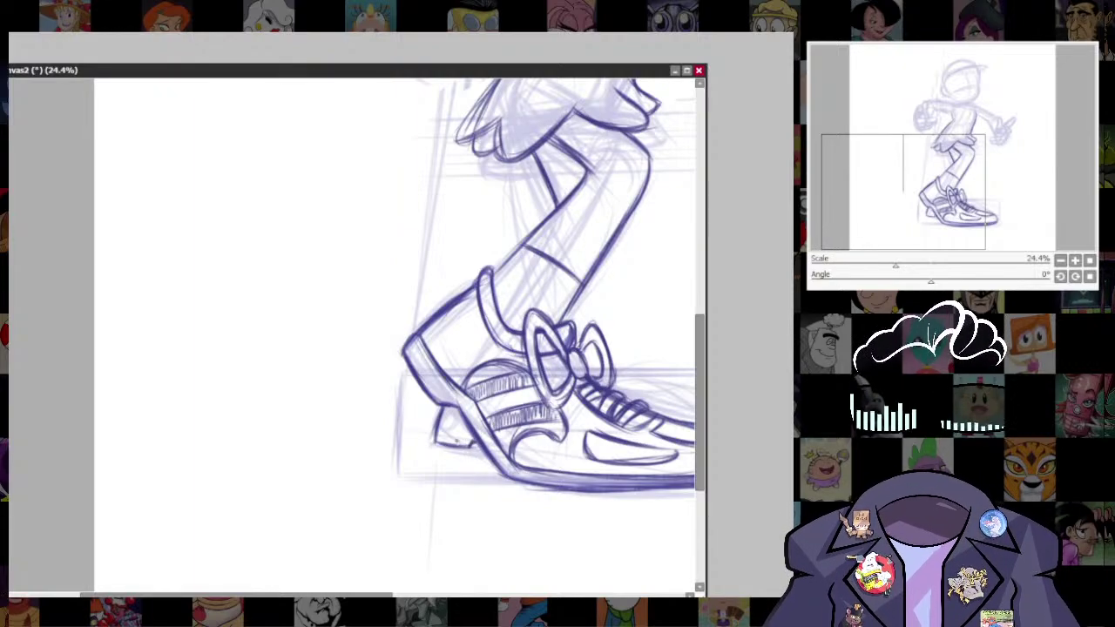
pyautogui.moveTo(438, 432); pyautogui.dragTo(471, 434)
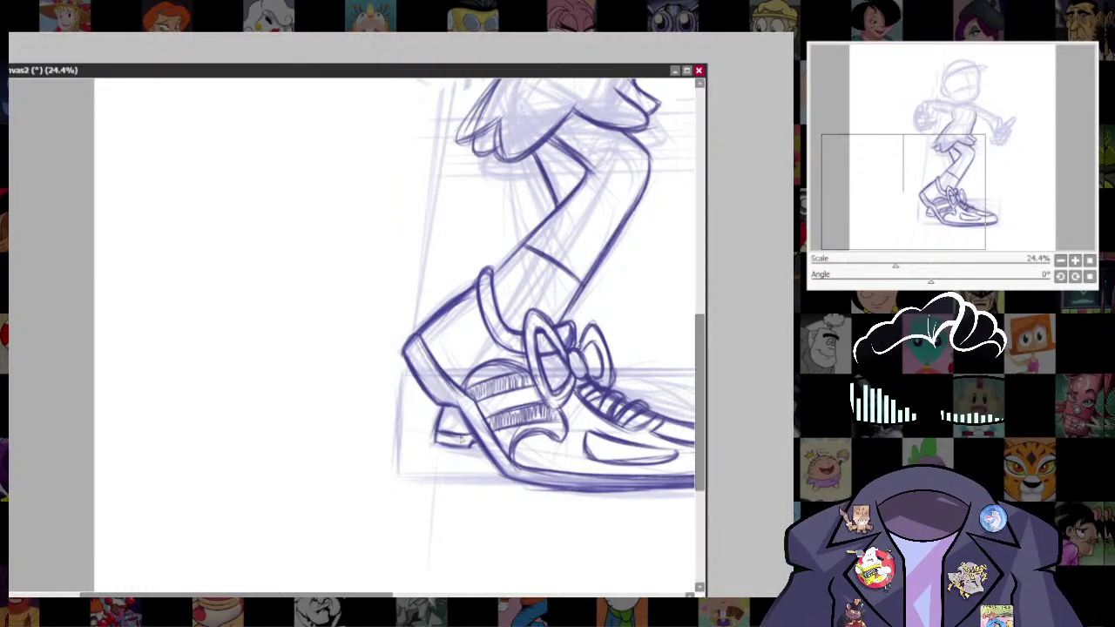
pyautogui.moveTo(661, 414); pyautogui.dragTo(508, 517)
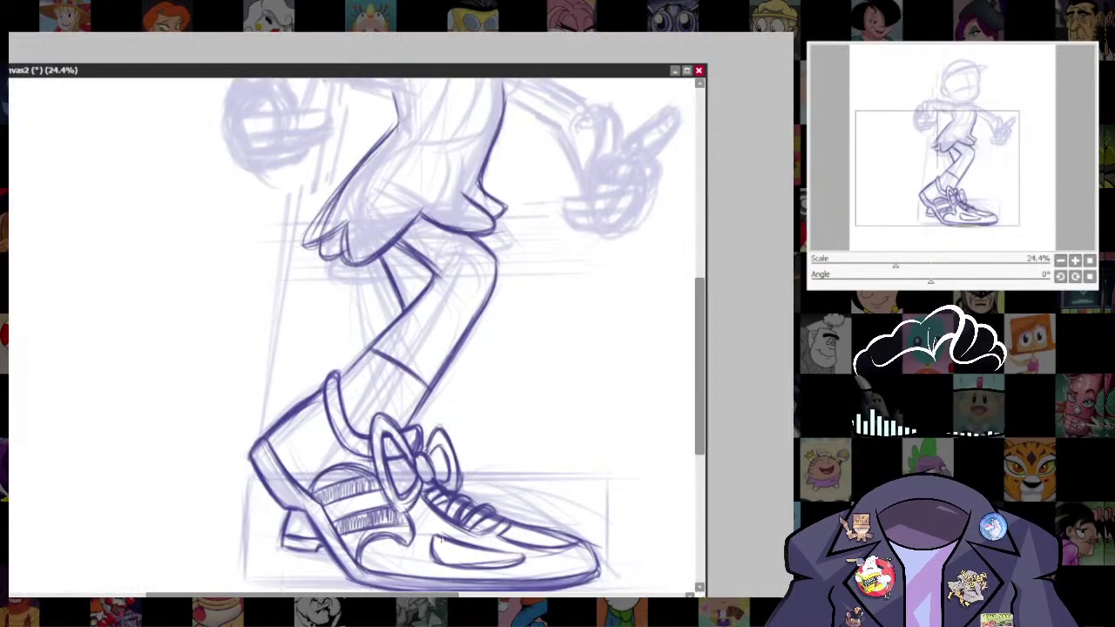
# - Review the drawn legs, sneakers and shirt within the whole figure, from the feet up to the arms
pyautogui.moveTo(441, 539); pyautogui.dragTo(470, 475)
pyautogui.moveTo(578, 331)
pyautogui.mouseDown()
pyautogui.moveTo(524, 477)
pyautogui.moveTo(552, 563)
pyautogui.mouseUp()
pyautogui.scroll(-5, 602, 380)
pyautogui.moveTo(602, 380); pyautogui.dragTo(552, 329)
pyautogui.scroll(3, 585, 285)
pyautogui.scroll(1, 573, 514)
pyautogui.moveTo(572, 519); pyautogui.dragTo(583, 425)
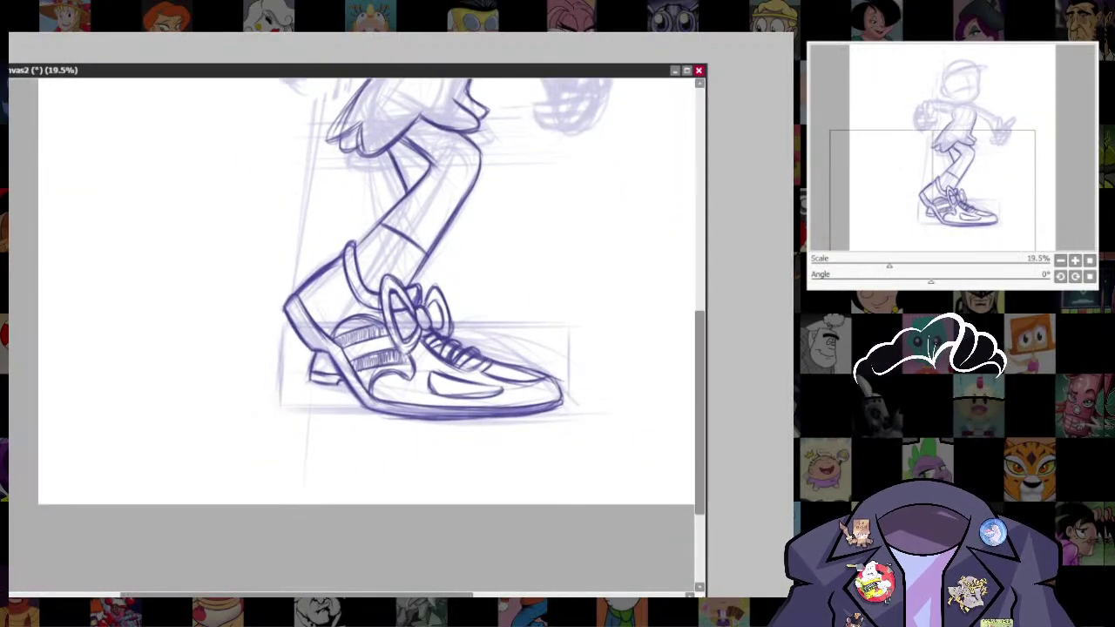
pyautogui.moveTo(443, 407); pyautogui.dragTo(512, 477)
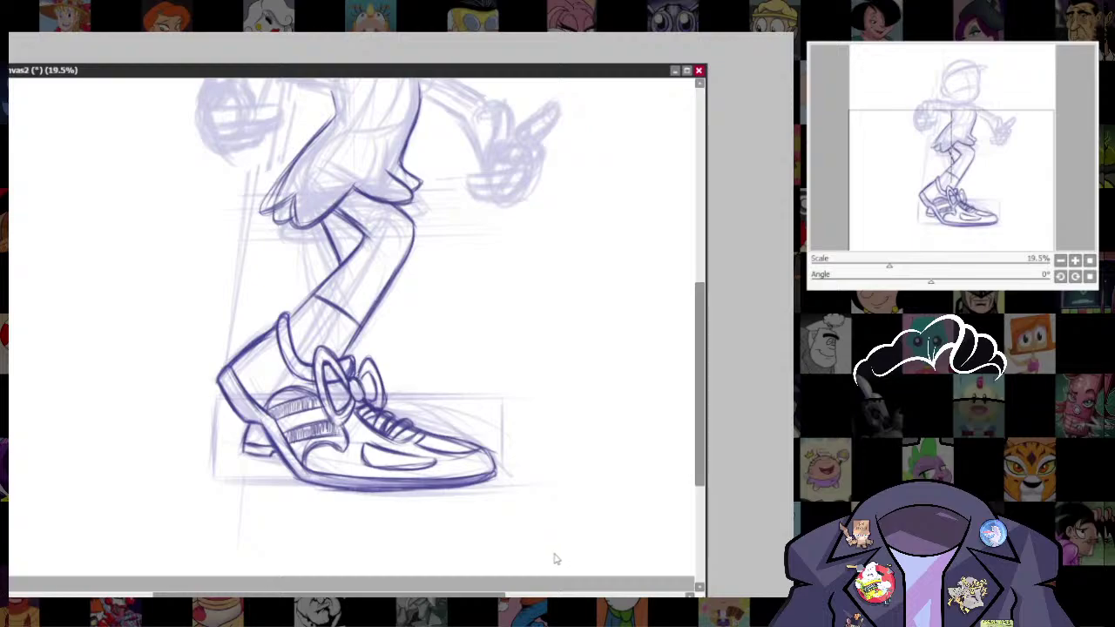
pyautogui.moveTo(491, 299); pyautogui.dragTo(448, 459)
pyautogui.moveTo(535, 281)
pyautogui.mouseDown()
pyautogui.moveTo(607, 419)
pyautogui.moveTo(662, 437)
pyautogui.mouseUp()
pyautogui.scroll(2, 530, 362)
pyautogui.moveTo(550, 323); pyautogui.dragTo(552, 322)
pyautogui.moveTo(605, 413); pyautogui.dragTo(599, 406)
pyautogui.scroll(-2, 610, 507)
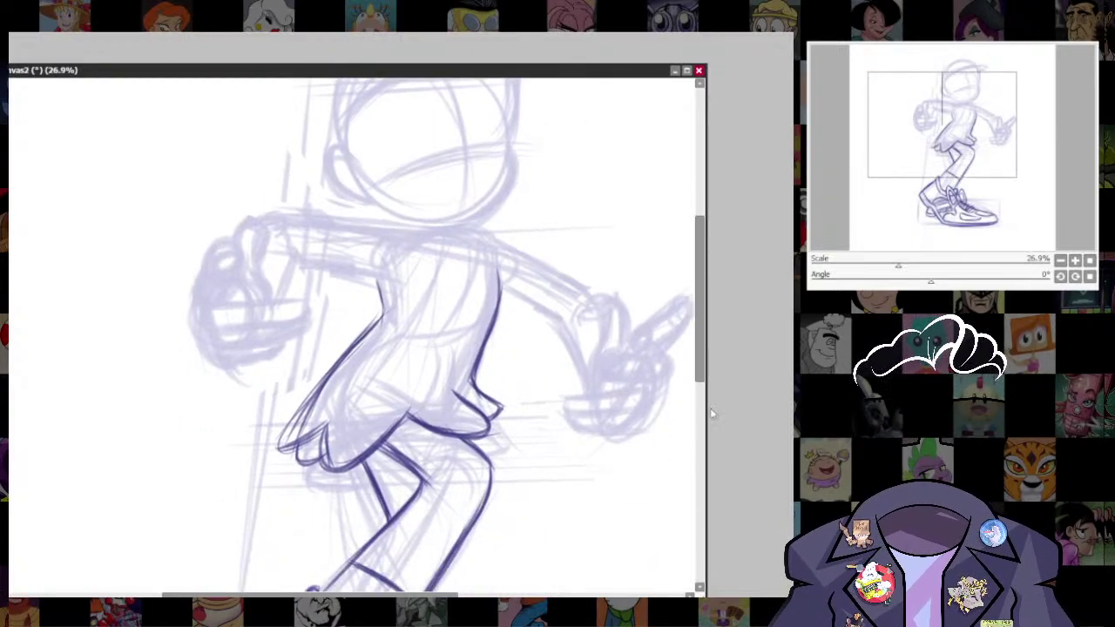
# - Adjust the brush size and outline the front hand's extended pointing finger as a slanted, round-tipped shape
pyautogui.rightClick(641, 348)
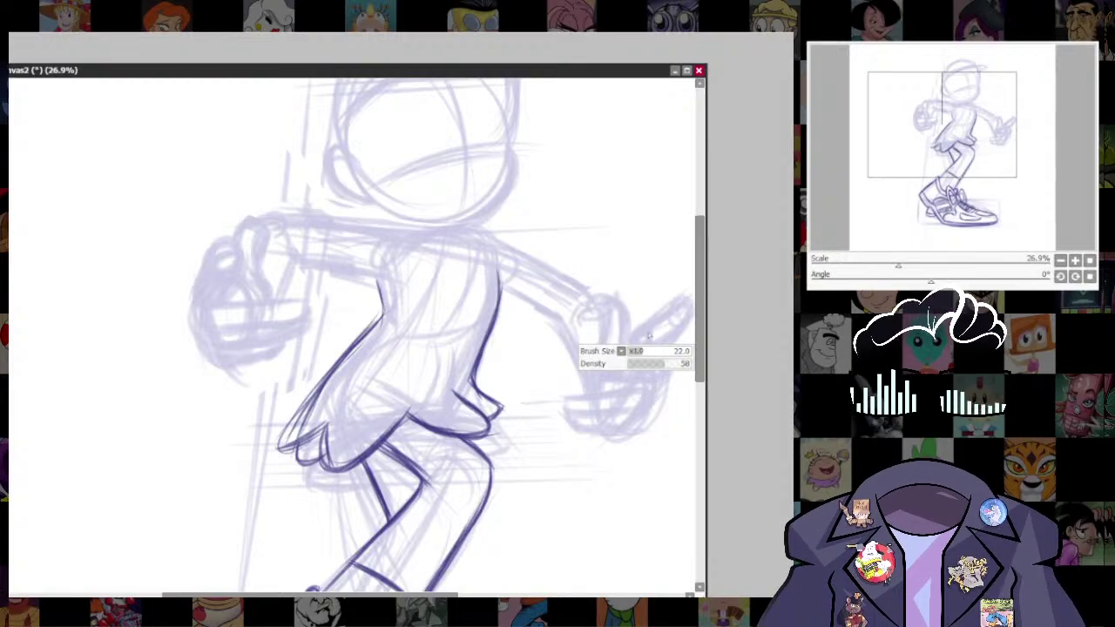
pyautogui.moveTo(662, 457); pyautogui.dragTo(541, 418)
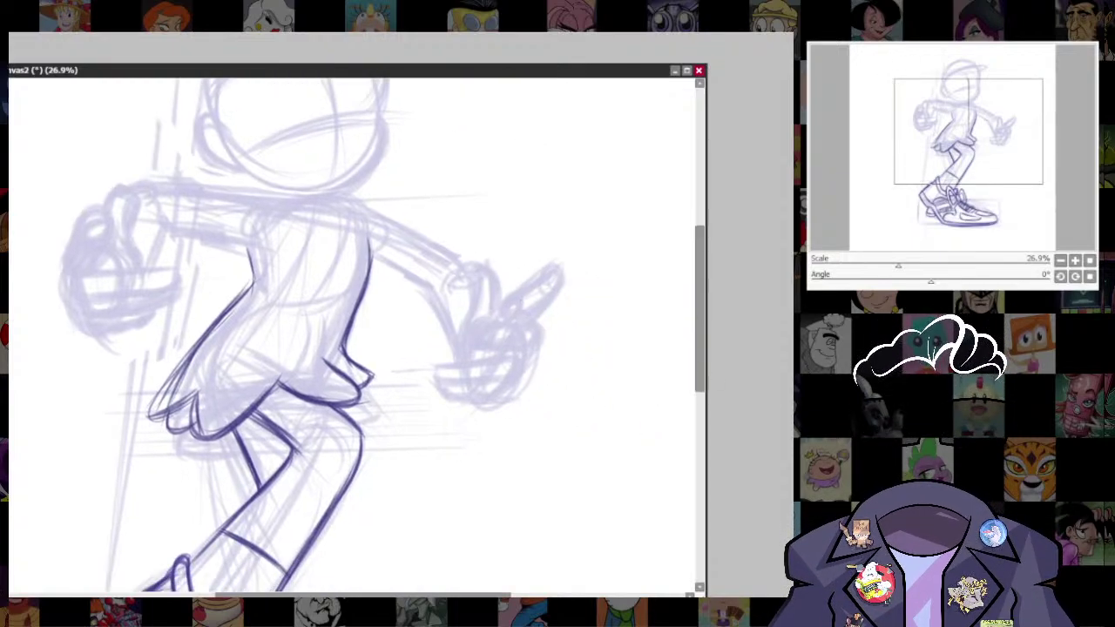
pyautogui.scroll(3, 528, 374)
pyautogui.moveTo(595, 466); pyautogui.dragTo(596, 494)
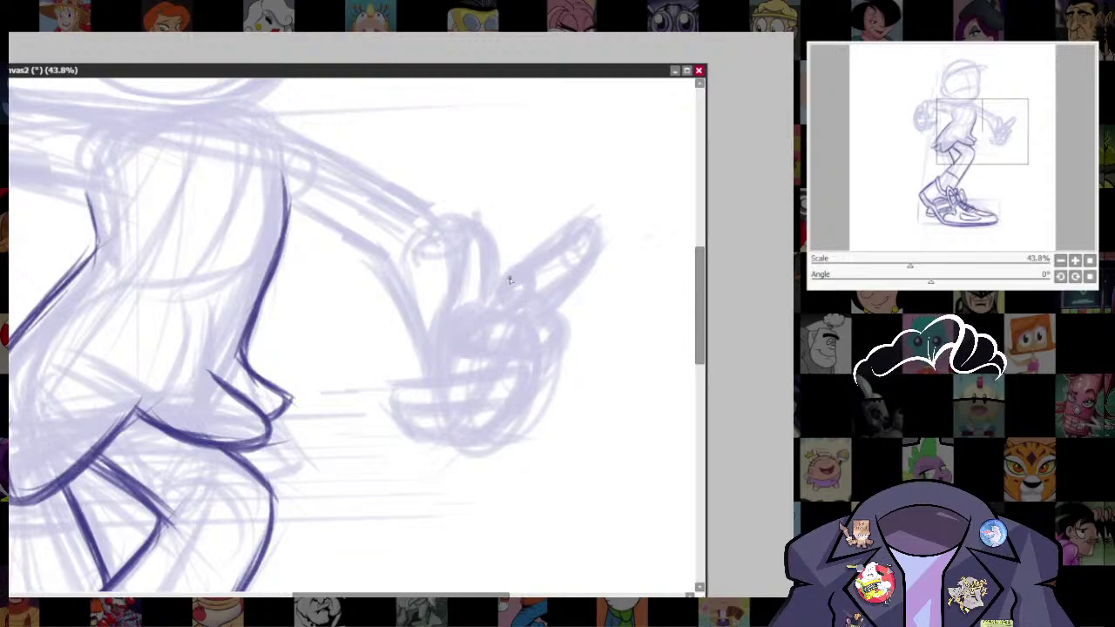
pyautogui.hotkey('alt', 'Tab')
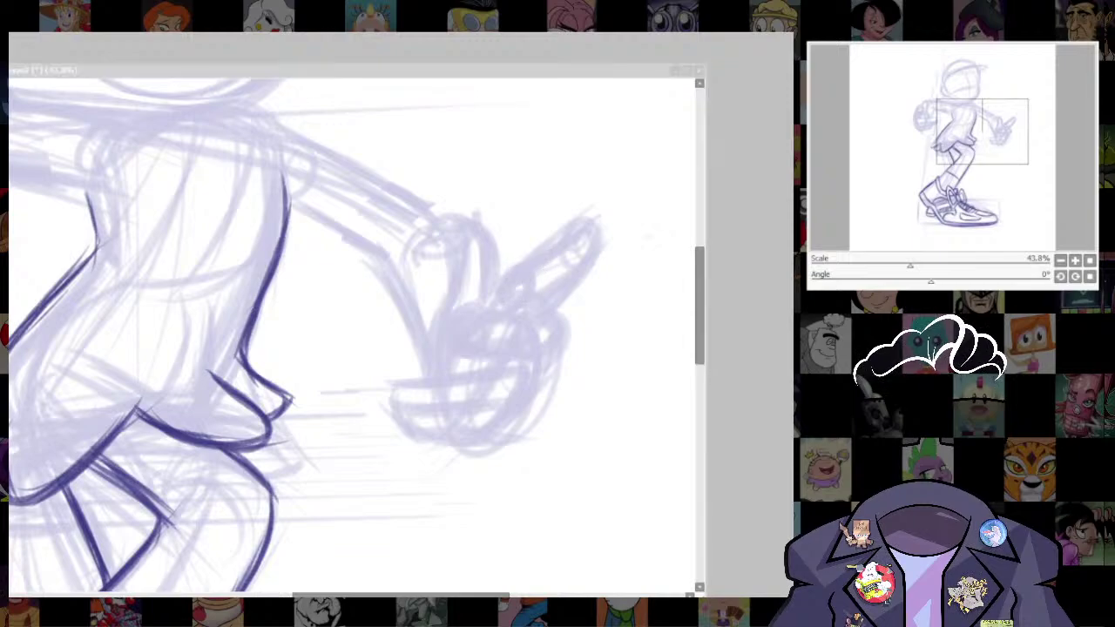
pyautogui.hotkey('alt', 'Tab')
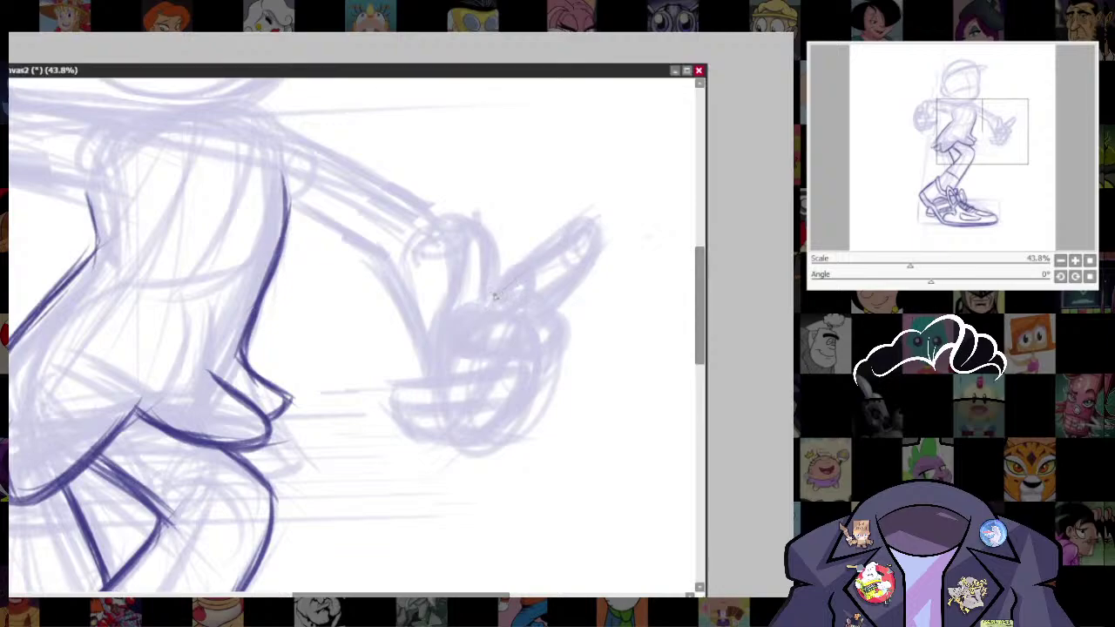
pyautogui.moveTo(570, 214); pyautogui.dragTo(491, 290)
pyautogui.moveTo(572, 218); pyautogui.dragTo(506, 290)
pyautogui.moveTo(559, 228)
pyautogui.mouseDown()
pyautogui.moveTo(599, 227)
pyautogui.moveTo(526, 306)
pyautogui.mouseUp()
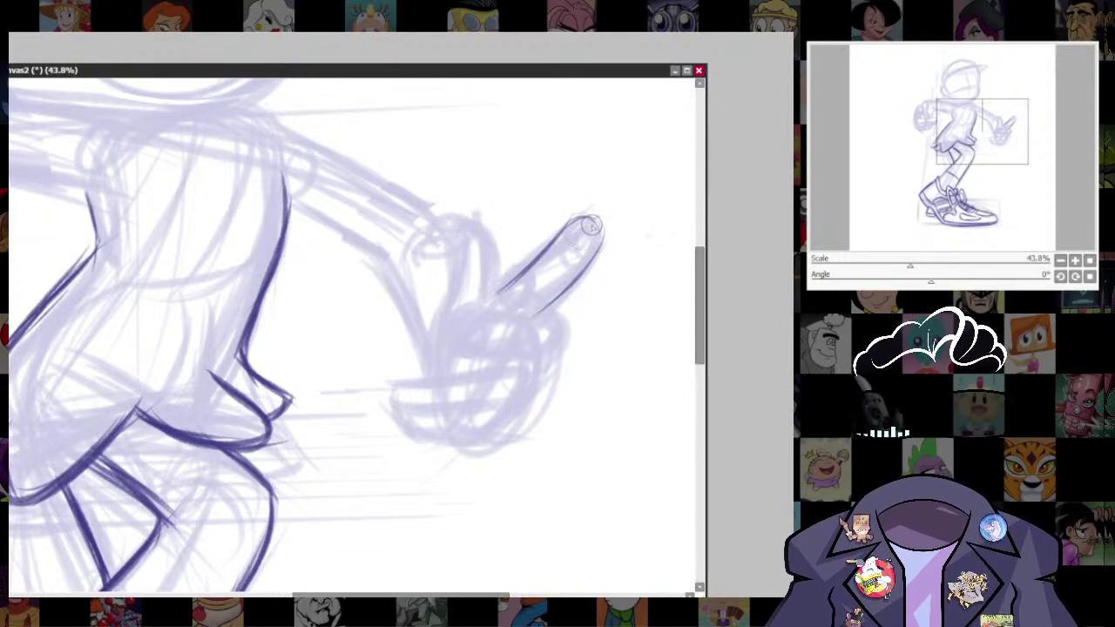
pyautogui.moveTo(588, 228); pyautogui.dragTo(511, 298)
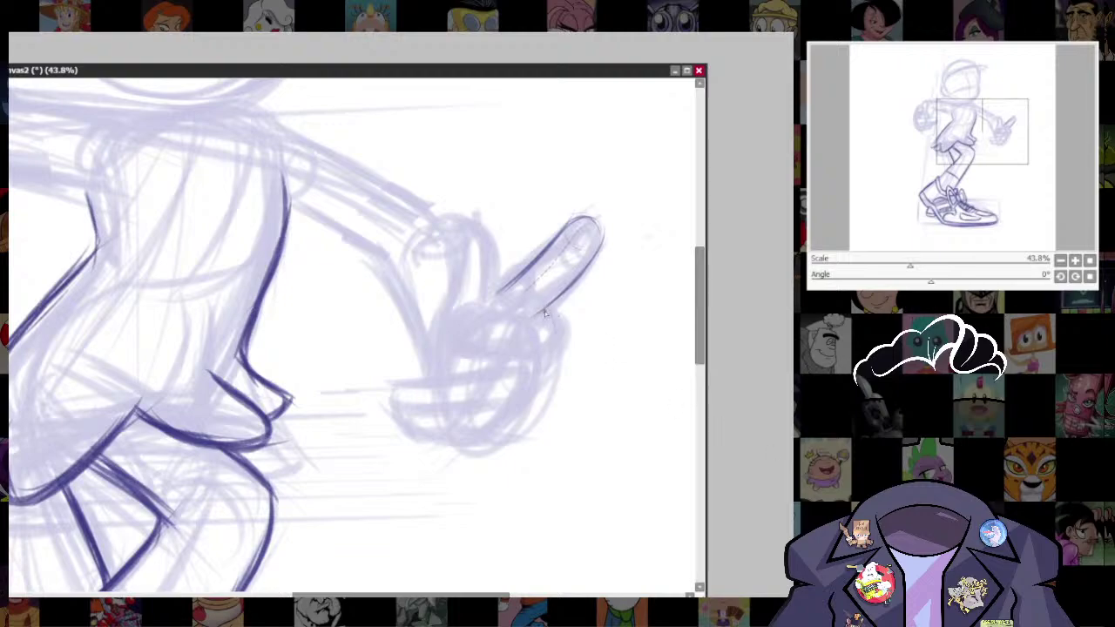
# - Draw the folded finger beneath the pointing finger as a rounded shape with a guide circle at its knuckle, and set the brush size to 12
pyautogui.moveTo(545, 312); pyautogui.dragTo(554, 341)
pyautogui.moveTo(554, 318)
pyautogui.mouseDown()
pyautogui.moveTo(457, 331)
pyautogui.moveTo(469, 364)
pyautogui.moveTo(558, 311)
pyautogui.moveTo(520, 321)
pyautogui.mouseUp()
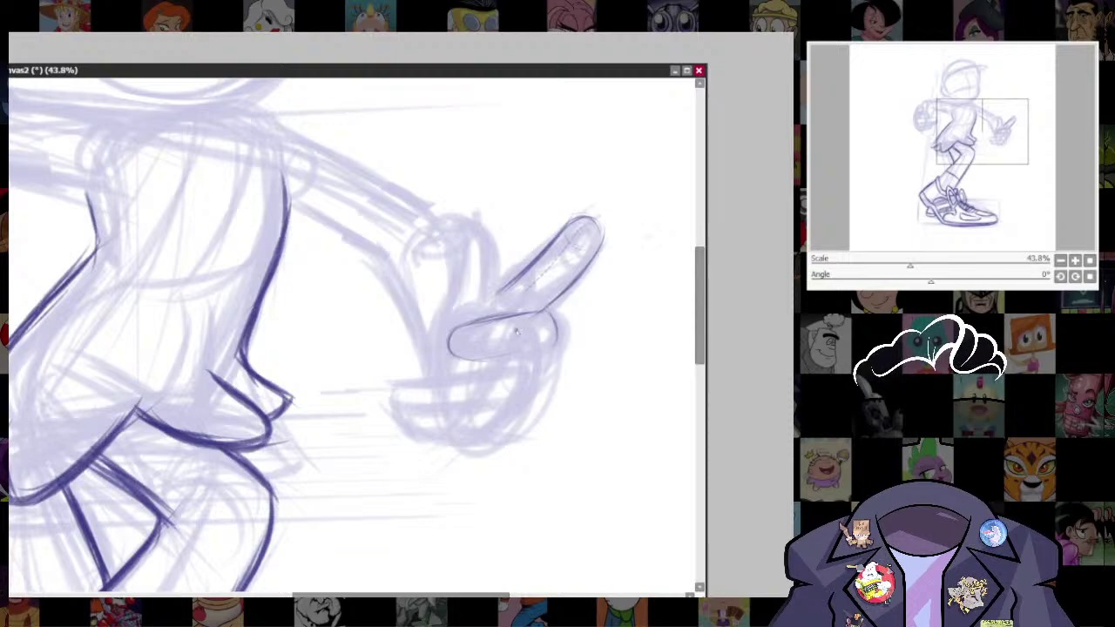
pyautogui.moveTo(518, 328)
pyautogui.mouseDown()
pyautogui.moveTo(525, 351)
pyautogui.moveTo(543, 318)
pyautogui.moveTo(539, 351)
pyautogui.mouseUp()
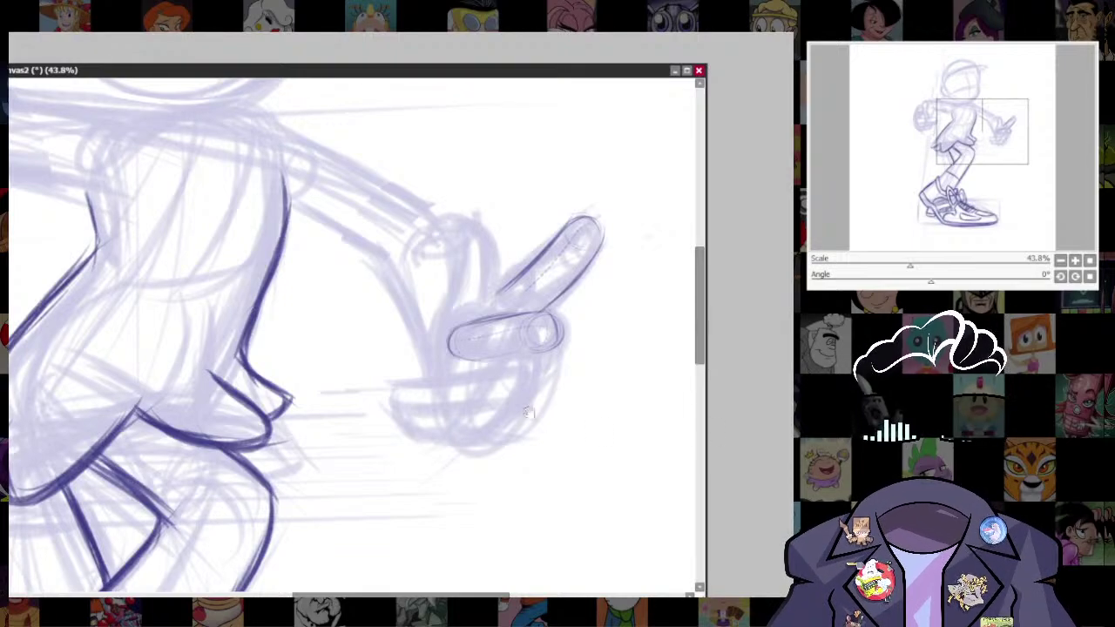
pyautogui.moveTo(531, 371); pyautogui.dragTo(565, 320)
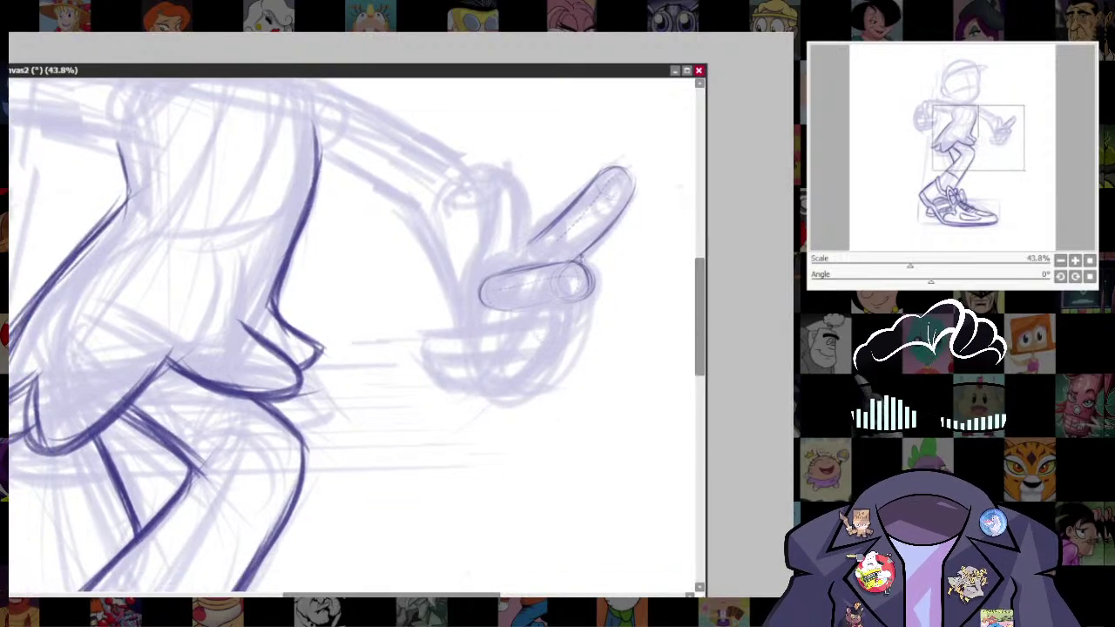
pyautogui.press('[')
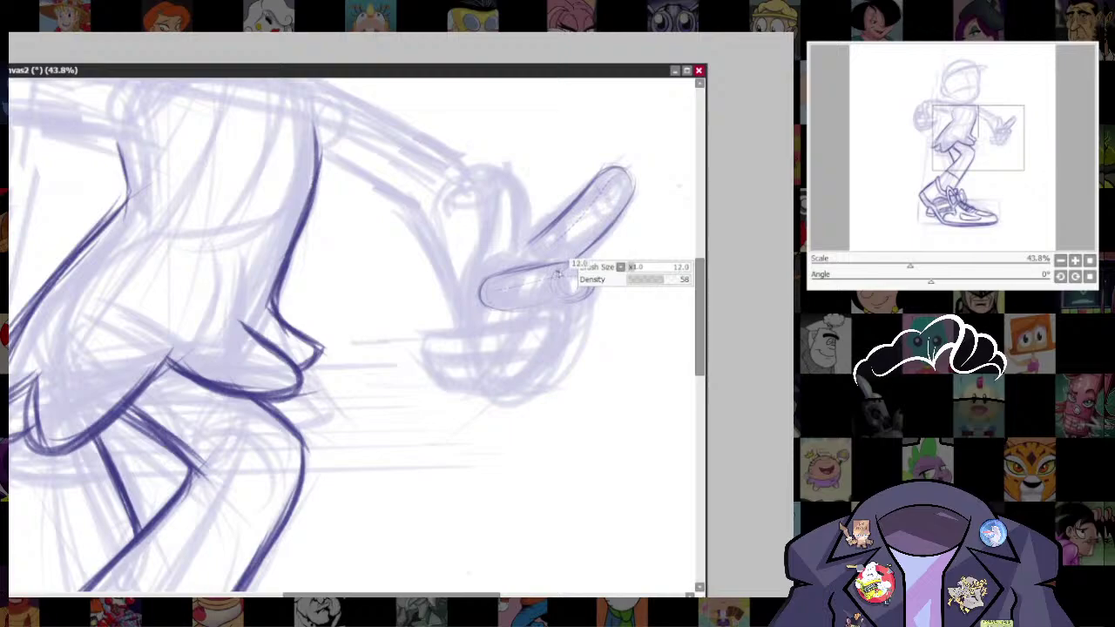
# - Redraw the folded finger's outline as a darker closed rounded shape and clean up the base of the pointing finger
pyautogui.moveTo(485, 283); pyautogui.dragTo(560, 260)
pyautogui.hotkey('ctrl', 'z')
pyautogui.moveTo(490, 280)
pyautogui.mouseDown()
pyautogui.moveTo(567, 261)
pyautogui.moveTo(586, 264)
pyautogui.moveTo(590, 289)
pyautogui.mouseUp()
pyautogui.moveTo(509, 279)
pyautogui.mouseDown()
pyautogui.moveTo(481, 282)
pyautogui.moveTo(478, 298)
pyautogui.moveTo(504, 307)
pyautogui.moveTo(489, 305)
pyautogui.moveTo(574, 293)
pyautogui.mouseUp()
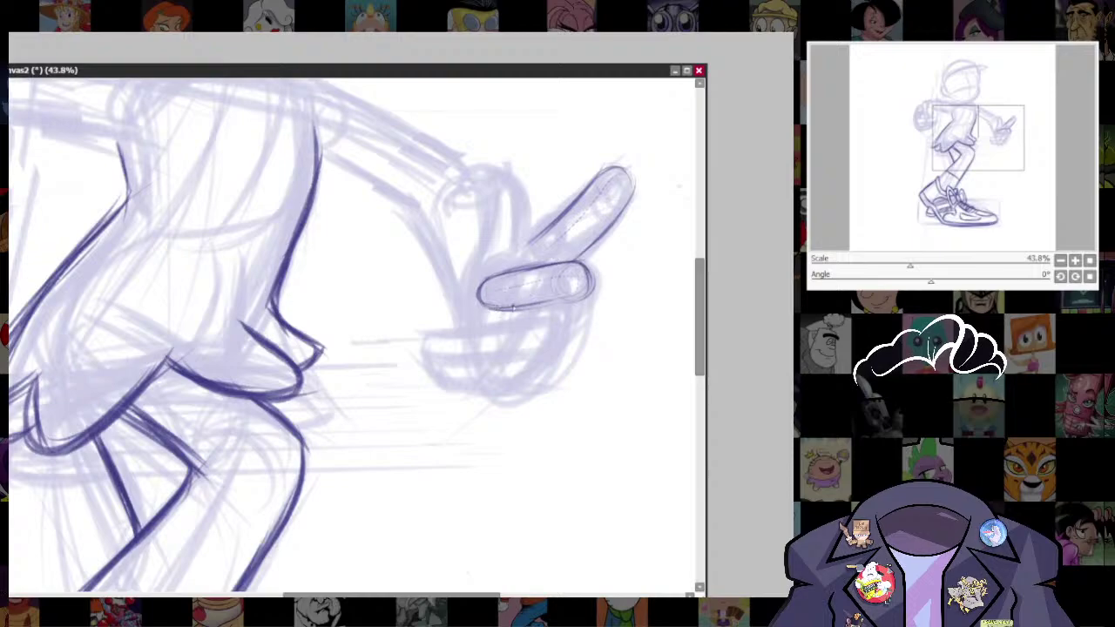
pyautogui.moveTo(514, 310); pyautogui.dragTo(577, 301)
pyautogui.moveTo(589, 279)
pyautogui.mouseDown()
pyautogui.moveTo(580, 314)
pyautogui.moveTo(602, 386)
pyautogui.mouseUp()
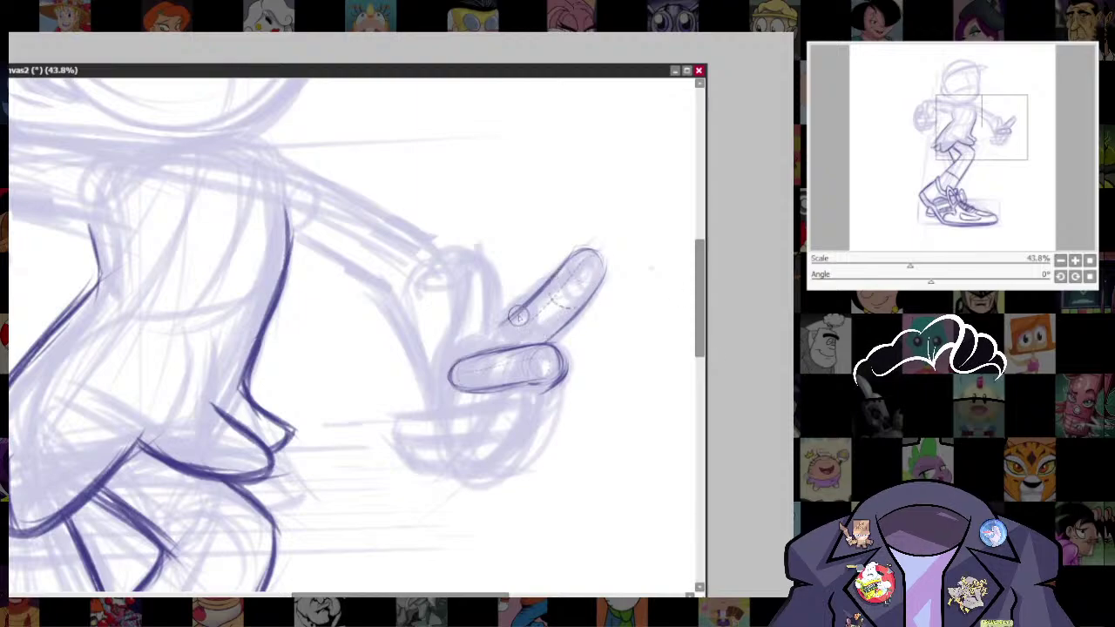
pyautogui.moveTo(518, 320); pyautogui.dragTo(532, 335)
pyautogui.moveTo(560, 464); pyautogui.dragTo(534, 465)
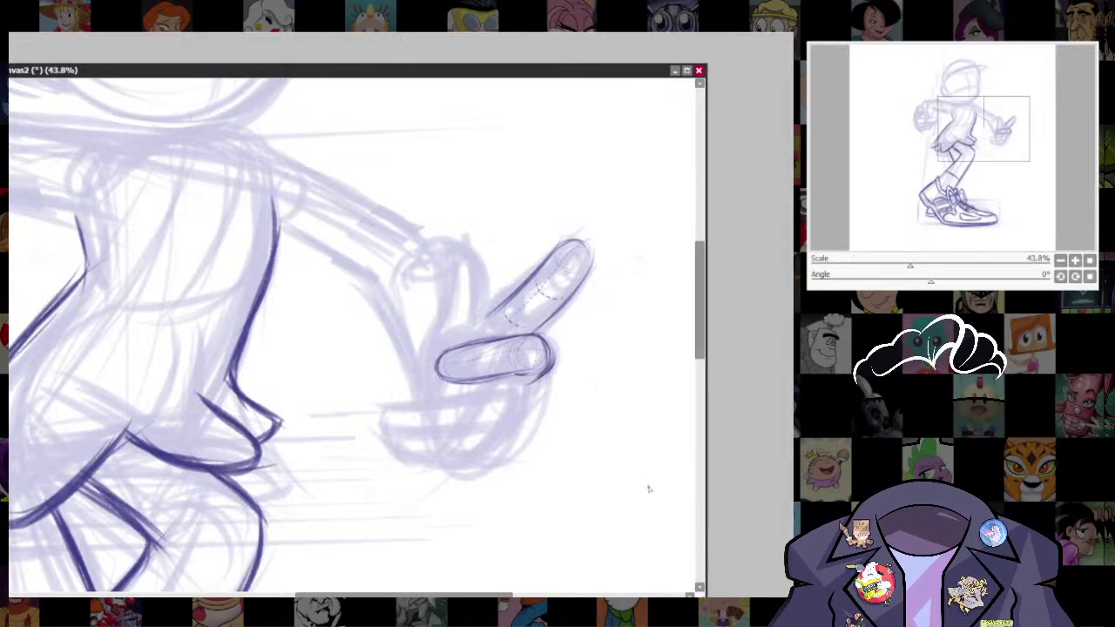
# - Draw the upper edge of the next curled finger below the folded one and the outer curve of the knuckles
pyautogui.moveTo(521, 388); pyautogui.dragTo(431, 404)
pyautogui.moveTo(525, 384)
pyautogui.mouseDown()
pyautogui.moveTo(399, 408)
pyautogui.moveTo(531, 383)
pyautogui.mouseUp()
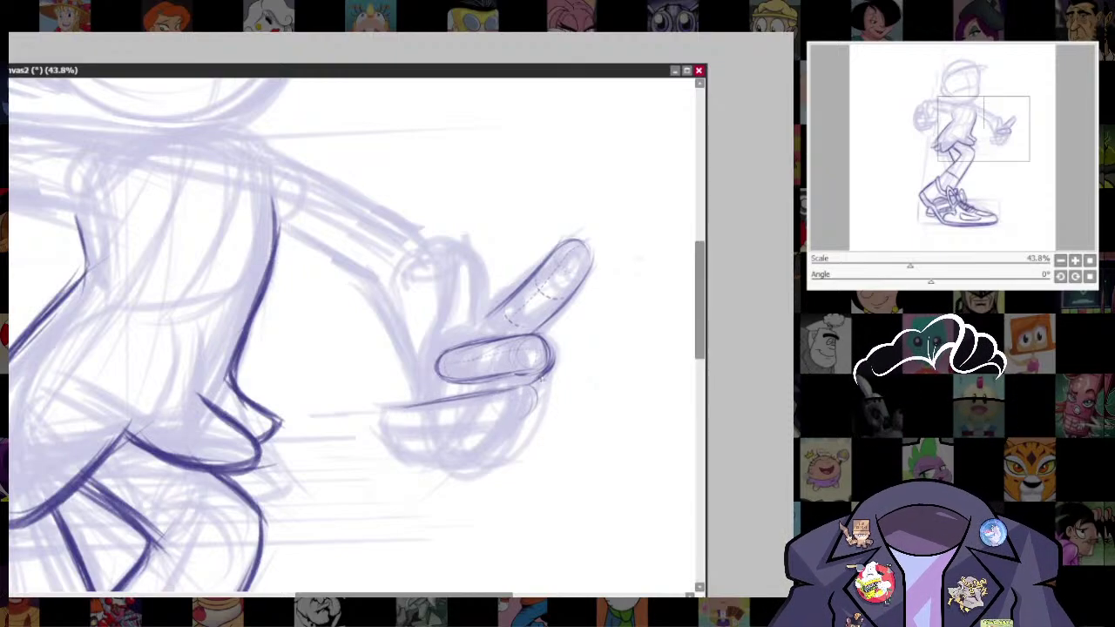
pyautogui.moveTo(538, 384); pyautogui.dragTo(500, 451)
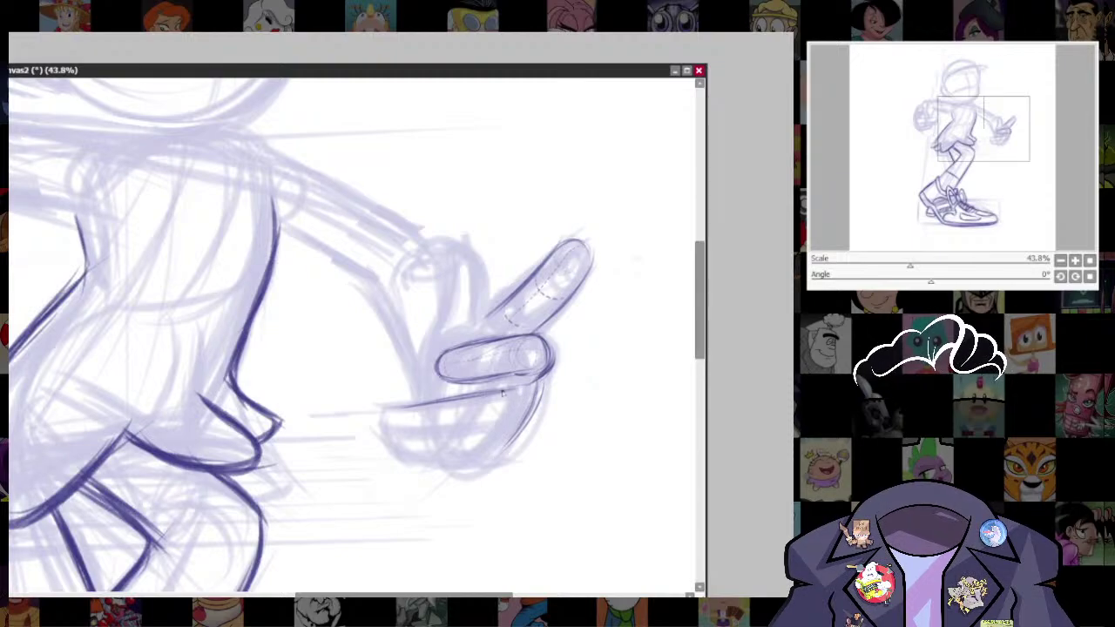
pyautogui.moveTo(538, 378)
pyautogui.mouseDown()
pyautogui.moveTo(494, 449)
pyautogui.moveTo(518, 433)
pyautogui.moveTo(448, 444)
pyautogui.moveTo(400, 435)
pyautogui.moveTo(447, 454)
pyautogui.mouseUp()
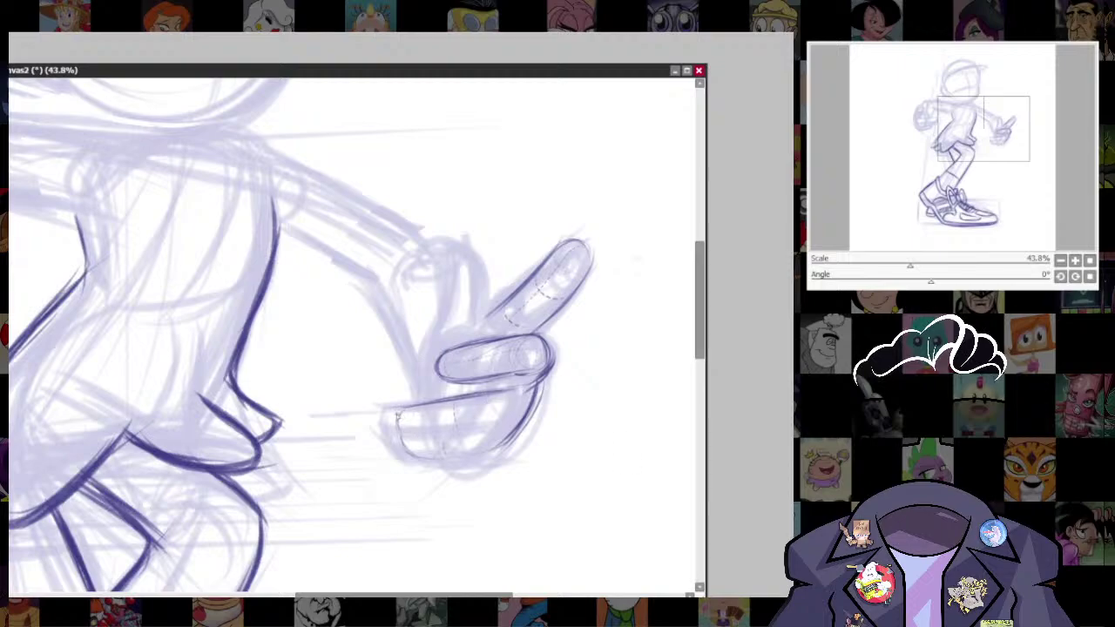
# - Draw the rounded tips and lower edges of the two bottom curled fingers and thicken their outer knuckle curve
pyautogui.moveTo(397, 426)
pyautogui.mouseDown()
pyautogui.moveTo(489, 414)
pyautogui.moveTo(419, 436)
pyautogui.moveTo(510, 430)
pyautogui.mouseUp()
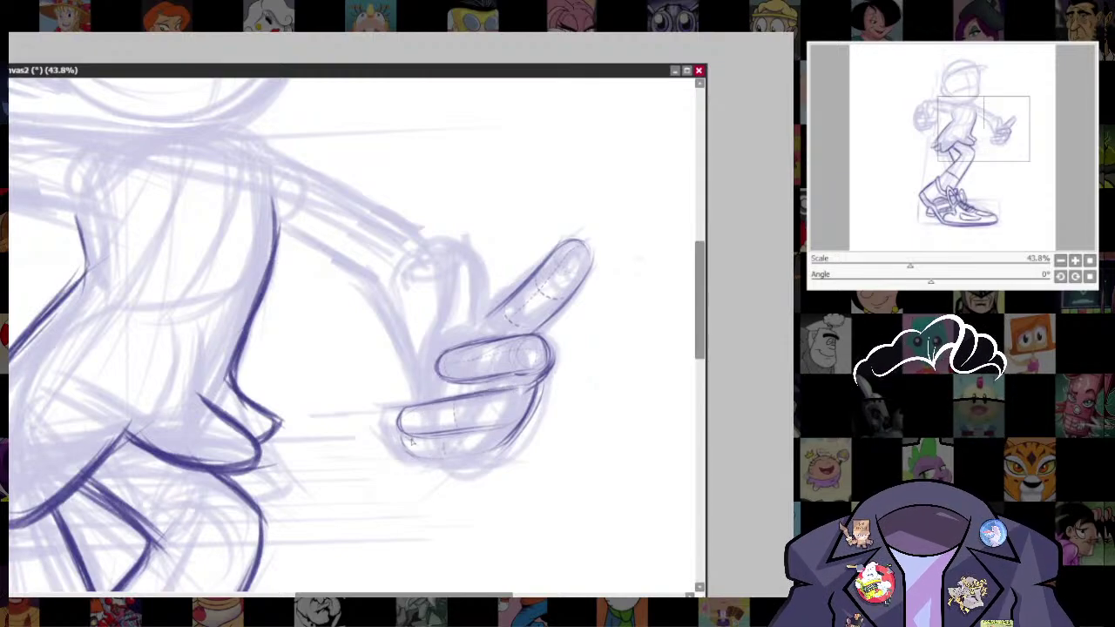
pyautogui.moveTo(412, 443)
pyautogui.mouseDown()
pyautogui.moveTo(457, 462)
pyautogui.moveTo(435, 456)
pyautogui.moveTo(521, 438)
pyautogui.mouseUp()
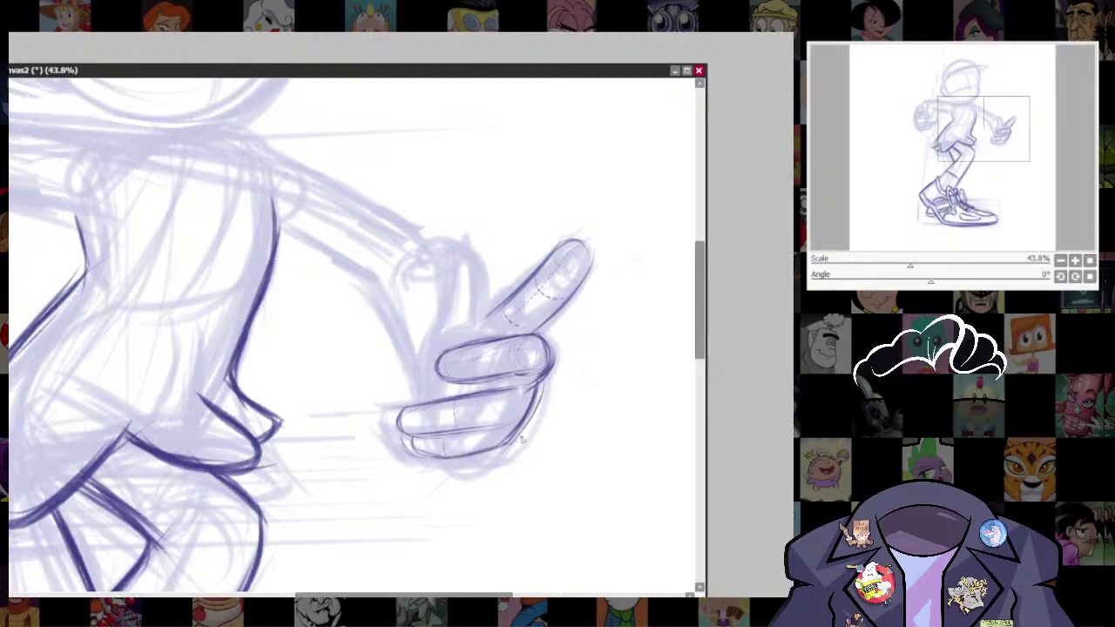
pyautogui.scroll(1, 552, 450)
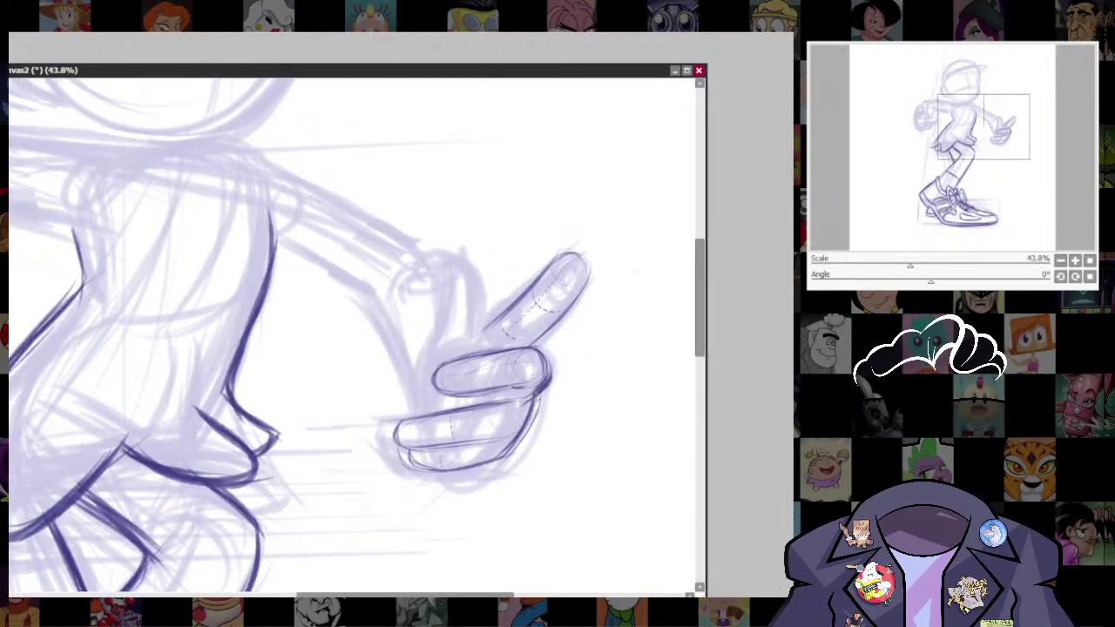
pyautogui.moveTo(537, 393)
pyautogui.mouseDown()
pyautogui.moveTo(528, 433)
pyautogui.moveTo(495, 458)
pyautogui.mouseUp()
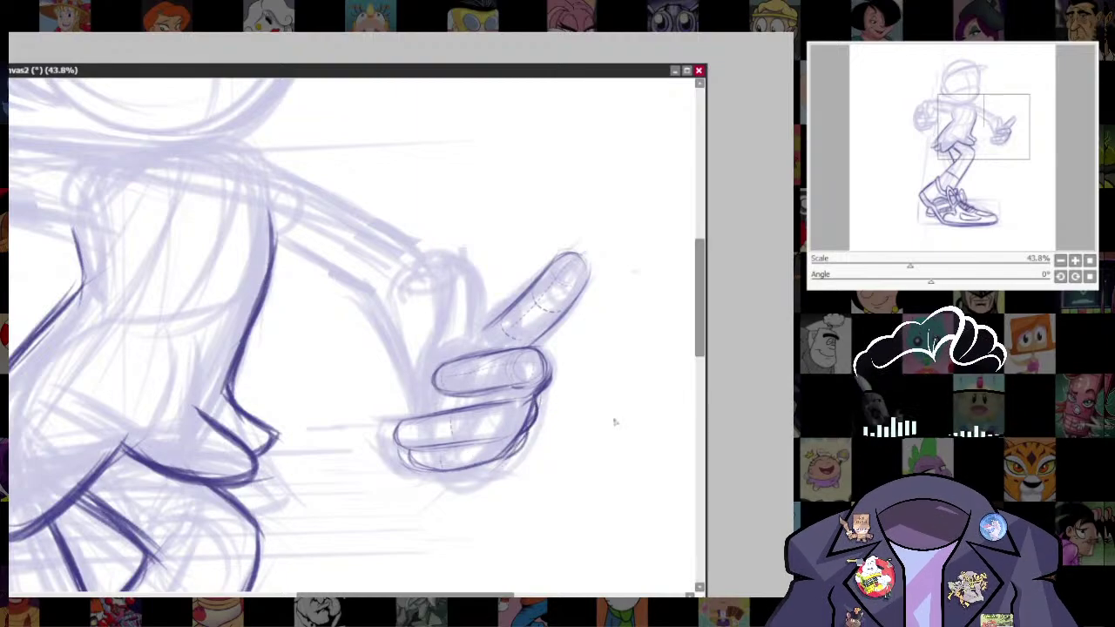
# - Draw the thumb as an upright rounded shape and connect it to the palm's back edge and the pointing finger
pyautogui.moveTo(615, 421); pyautogui.dragTo(597, 492)
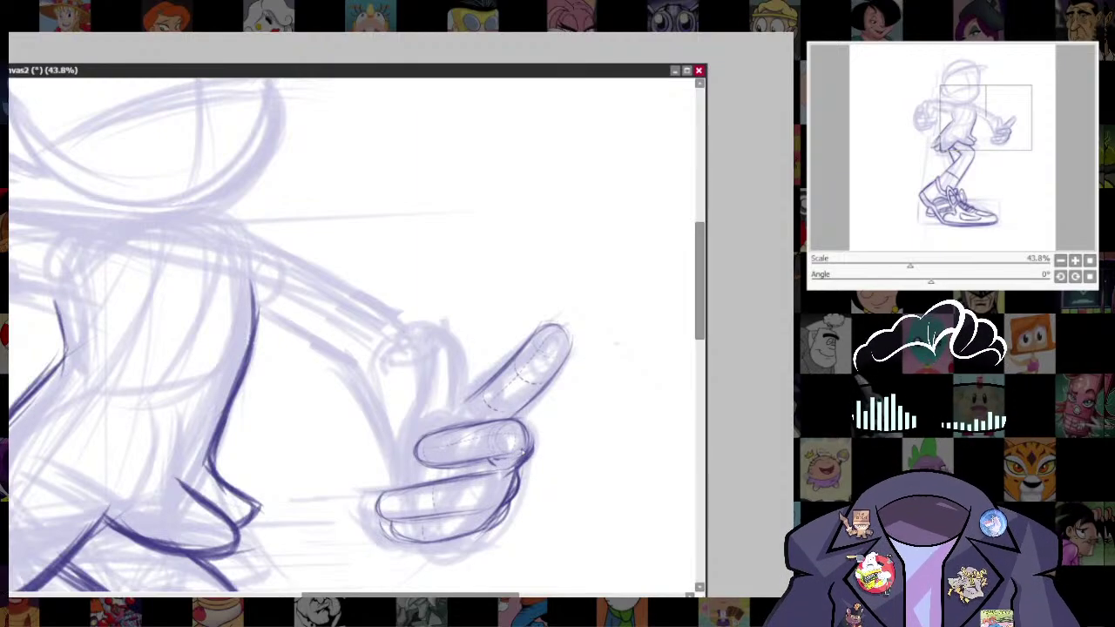
pyautogui.scroll(-2, 529, 451)
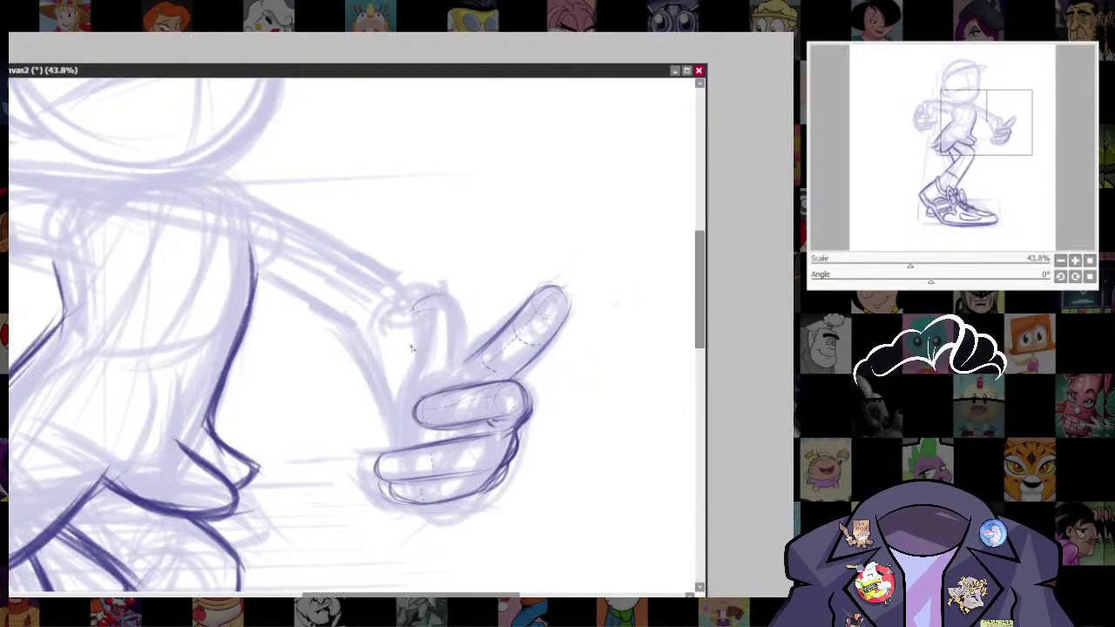
pyautogui.moveTo(412, 353)
pyautogui.mouseDown()
pyautogui.moveTo(437, 370)
pyautogui.moveTo(448, 355)
pyautogui.mouseUp()
pyautogui.moveTo(453, 308)
pyautogui.mouseDown()
pyautogui.moveTo(444, 365)
pyautogui.moveTo(416, 333)
pyautogui.mouseUp()
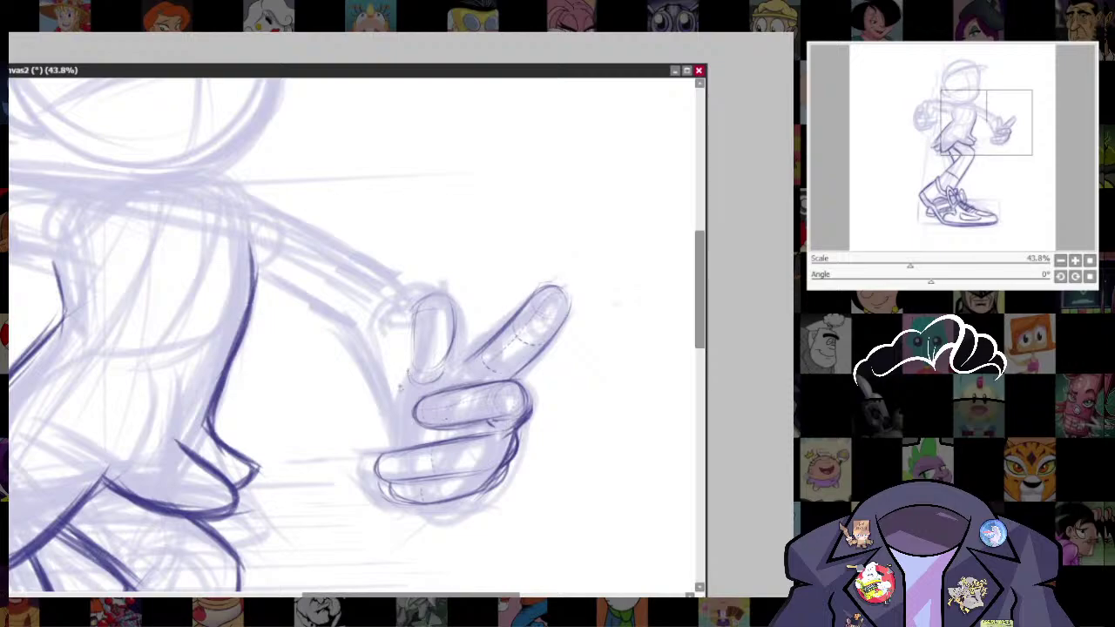
pyautogui.moveTo(408, 373); pyautogui.dragTo(398, 441)
pyautogui.moveTo(454, 369); pyautogui.dragTo(497, 335)
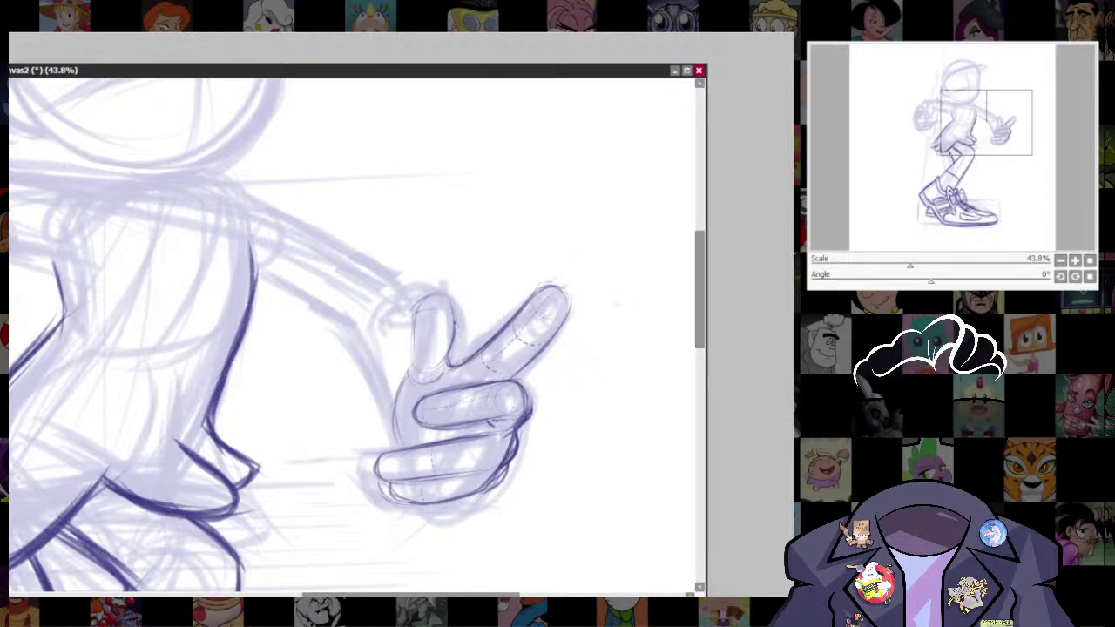
# - Darken the thumb's outline and blend it in one continuous curve into the back edge of the palm
pyautogui.moveTo(589, 488); pyautogui.dragTo(566, 458)
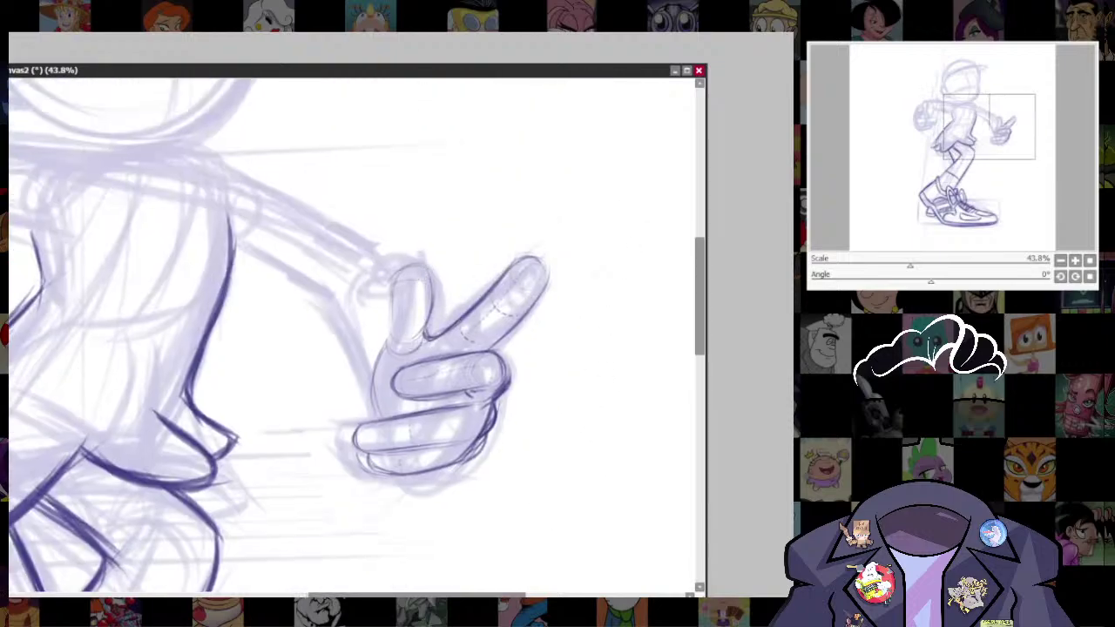
pyautogui.moveTo(389, 313); pyautogui.dragTo(384, 343)
pyautogui.moveTo(391, 278); pyautogui.dragTo(382, 427)
pyautogui.moveTo(374, 370); pyautogui.dragTo(373, 411)
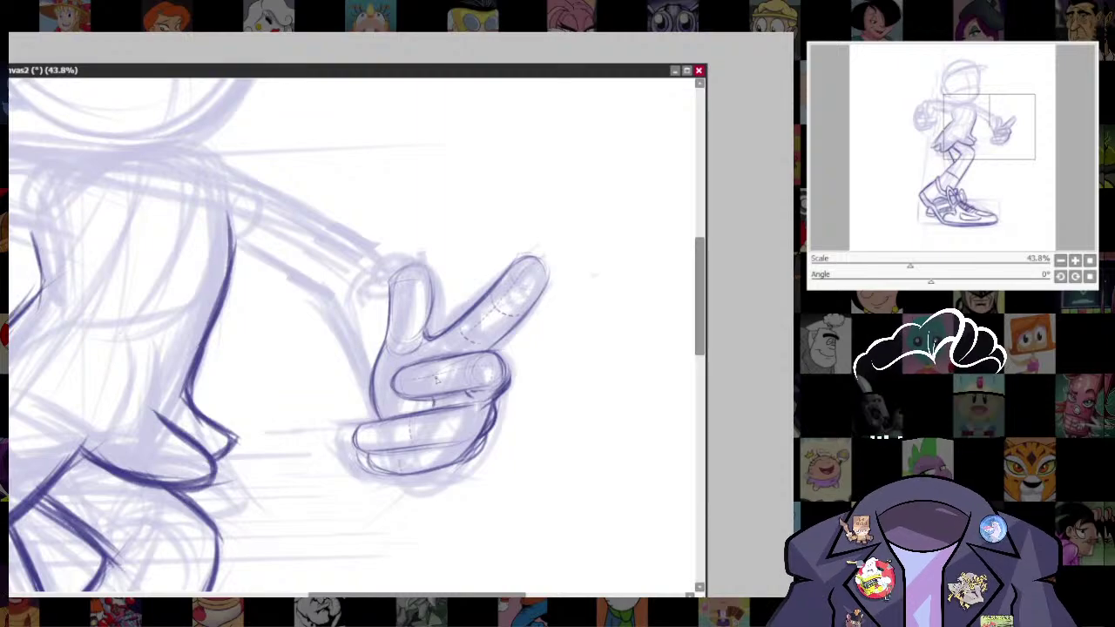
pyautogui.moveTo(531, 345); pyautogui.dragTo(520, 369)
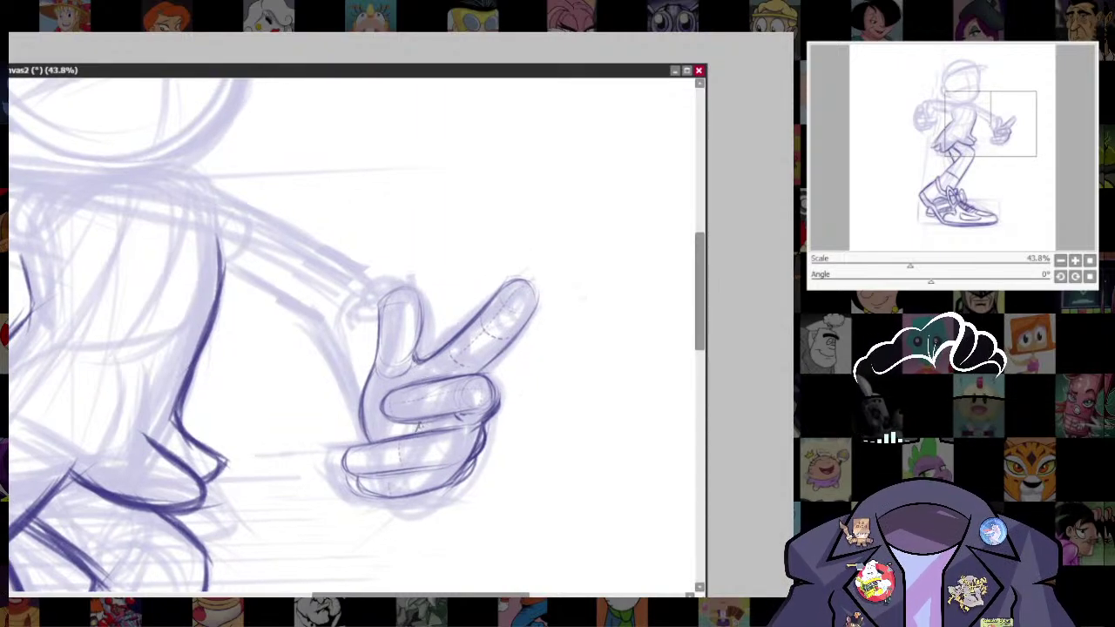
pyautogui.moveTo(382, 345)
pyautogui.mouseDown()
pyautogui.moveTo(422, 307)
pyautogui.moveTo(399, 289)
pyautogui.moveTo(385, 297)
pyautogui.moveTo(407, 292)
pyautogui.moveTo(404, 320)
pyautogui.moveTo(427, 311)
pyautogui.moveTo(415, 351)
pyautogui.mouseUp()
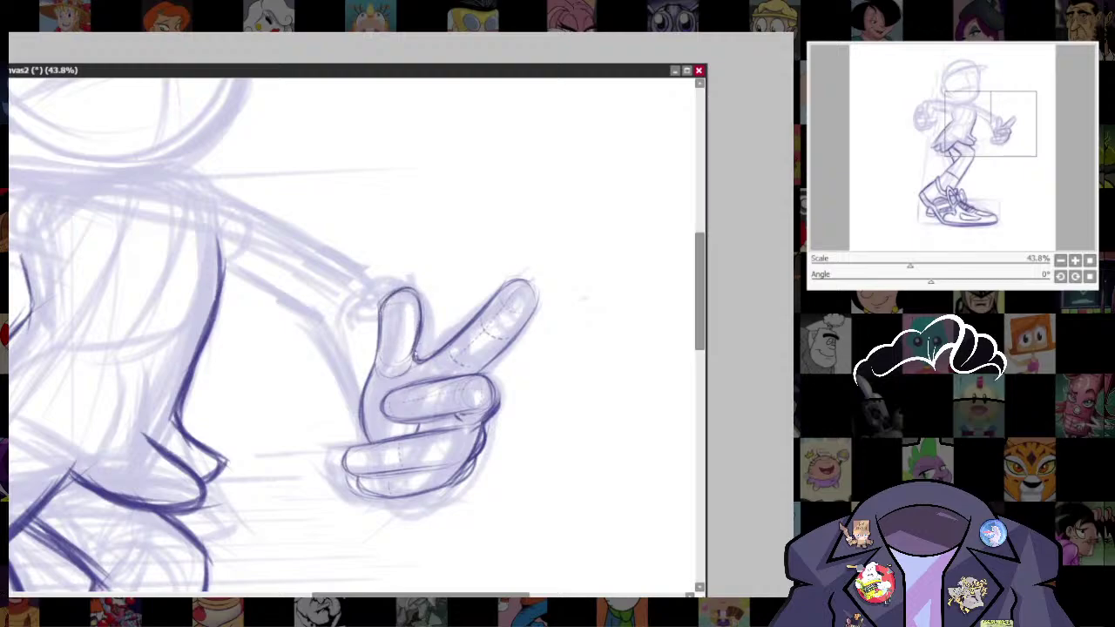
# - Strengthen the outline of the lowest curled finger and the palm's back edge, undoing the unwanted strokes
pyautogui.moveTo(516, 441)
pyautogui.mouseDown()
pyautogui.moveTo(568, 269)
pyautogui.moveTo(530, 367)
pyautogui.mouseUp()
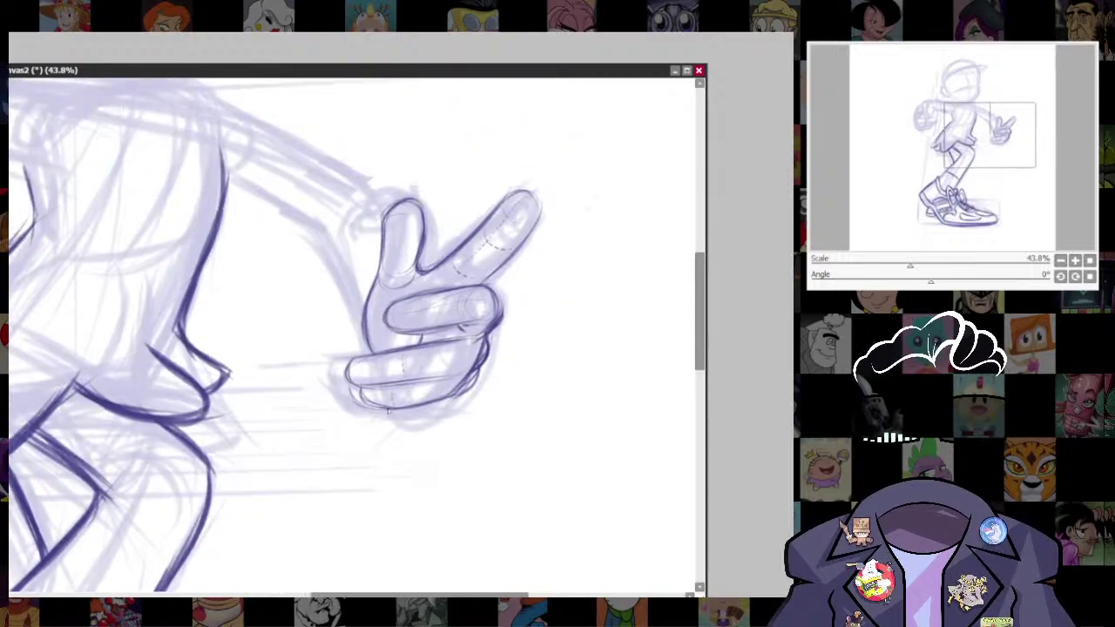
pyautogui.moveTo(381, 396)
pyautogui.mouseDown()
pyautogui.moveTo(416, 408)
pyautogui.moveTo(477, 393)
pyautogui.mouseUp()
pyautogui.moveTo(467, 341)
pyautogui.mouseDown()
pyautogui.moveTo(349, 373)
pyautogui.moveTo(380, 385)
pyautogui.moveTo(406, 385)
pyautogui.moveTo(364, 383)
pyautogui.moveTo(443, 378)
pyautogui.mouseUp()
pyautogui.hotkey('ctrl', 'z')
pyautogui.hotkey('ctrl', 'z')
pyautogui.moveTo(530, 211); pyautogui.dragTo(545, 302)
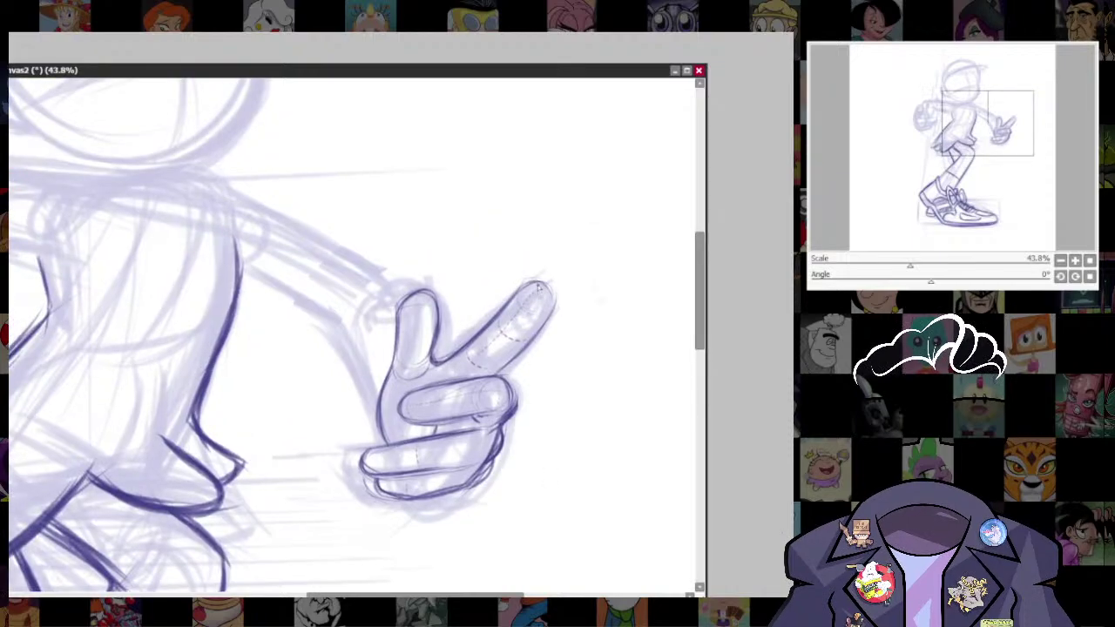
pyautogui.moveTo(582, 449)
pyautogui.mouseDown()
pyautogui.moveTo(577, 348)
pyautogui.moveTo(575, 406)
pyautogui.mouseUp()
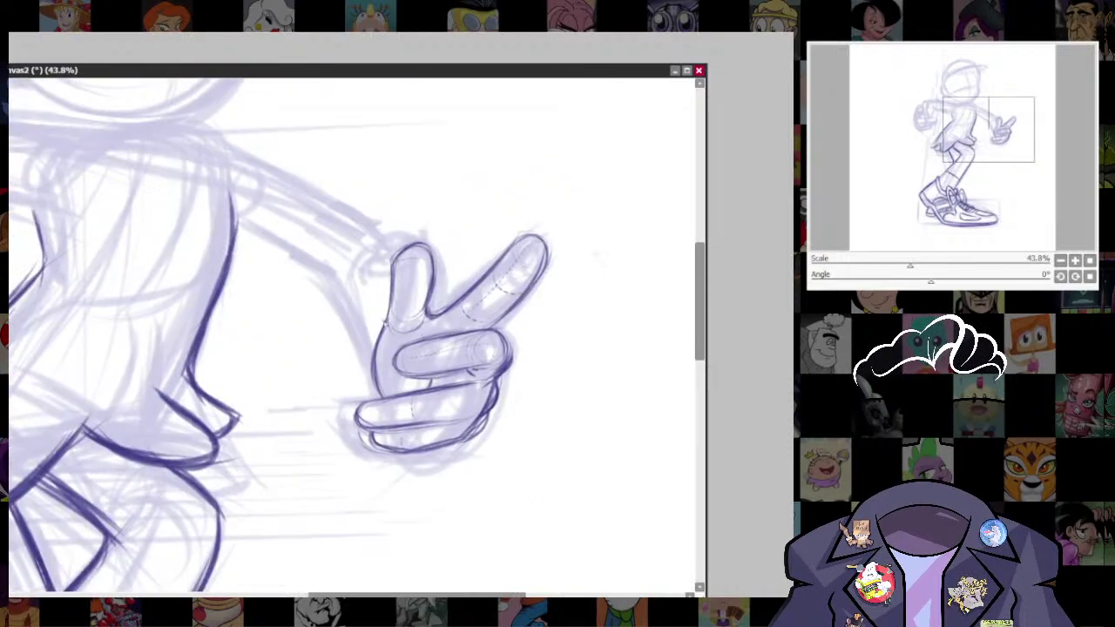
pyautogui.moveTo(391, 301)
pyautogui.mouseDown()
pyautogui.moveTo(374, 346)
pyautogui.moveTo(386, 392)
pyautogui.mouseUp()
pyautogui.moveTo(456, 316); pyautogui.dragTo(479, 391)
# - Draw the upper and lower edges of the front upper arm from the shoulder to the elbow
pyautogui.moveTo(509, 427); pyautogui.dragTo(546, 481)
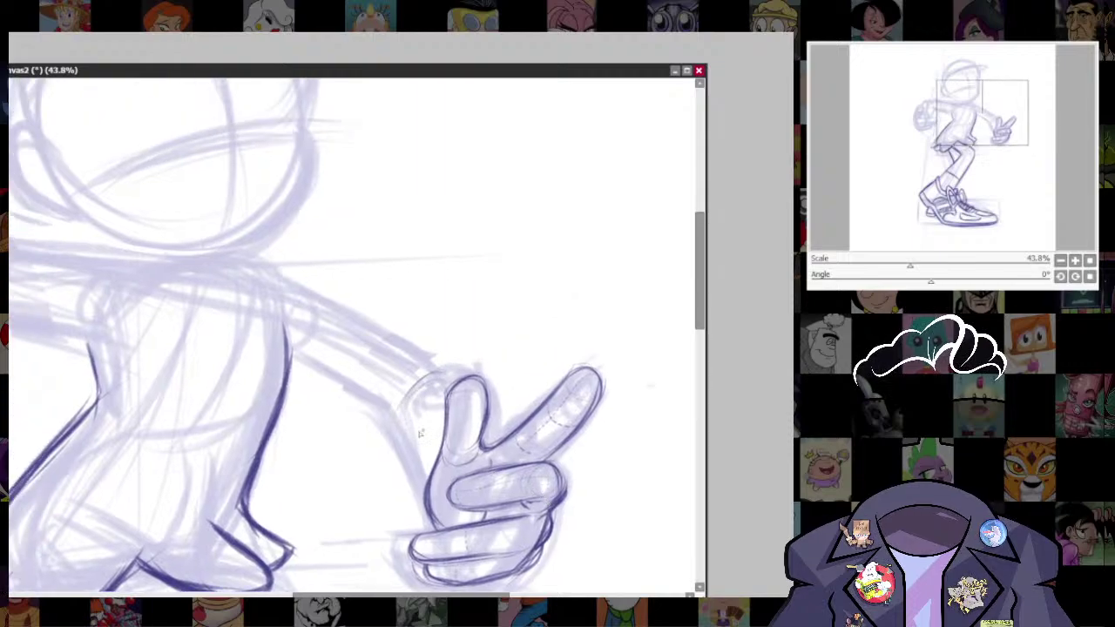
pyautogui.moveTo(419, 432); pyautogui.dragTo(436, 362)
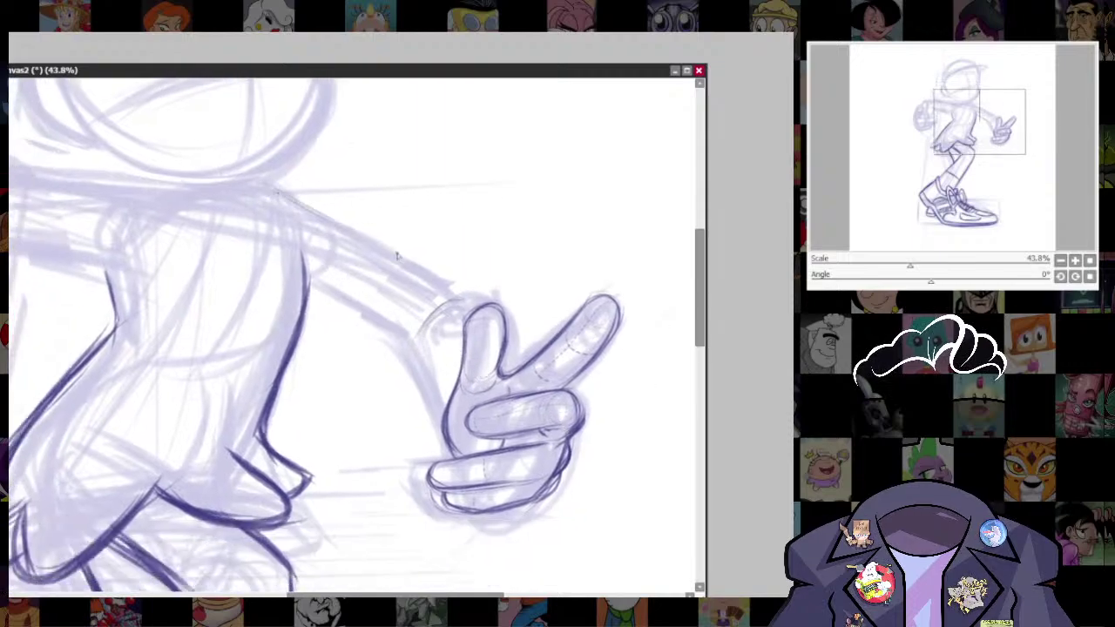
pyautogui.moveTo(274, 190); pyautogui.dragTo(424, 264)
pyautogui.moveTo(361, 235); pyautogui.dragTo(426, 269)
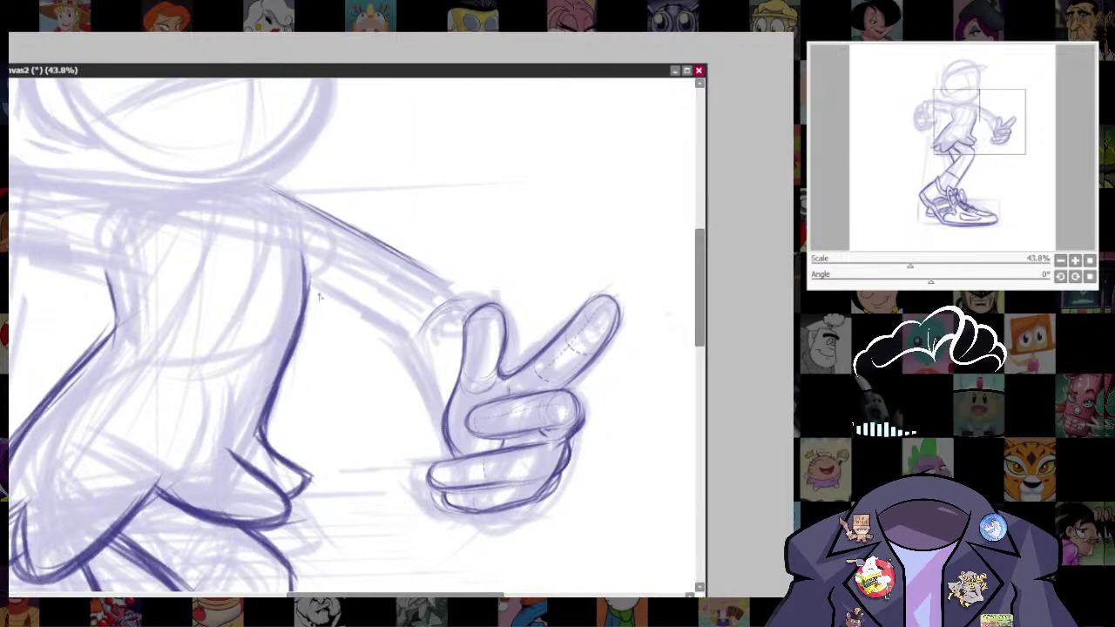
pyautogui.moveTo(302, 282); pyautogui.dragTo(400, 341)
pyautogui.moveTo(312, 287); pyautogui.dragTo(361, 311)
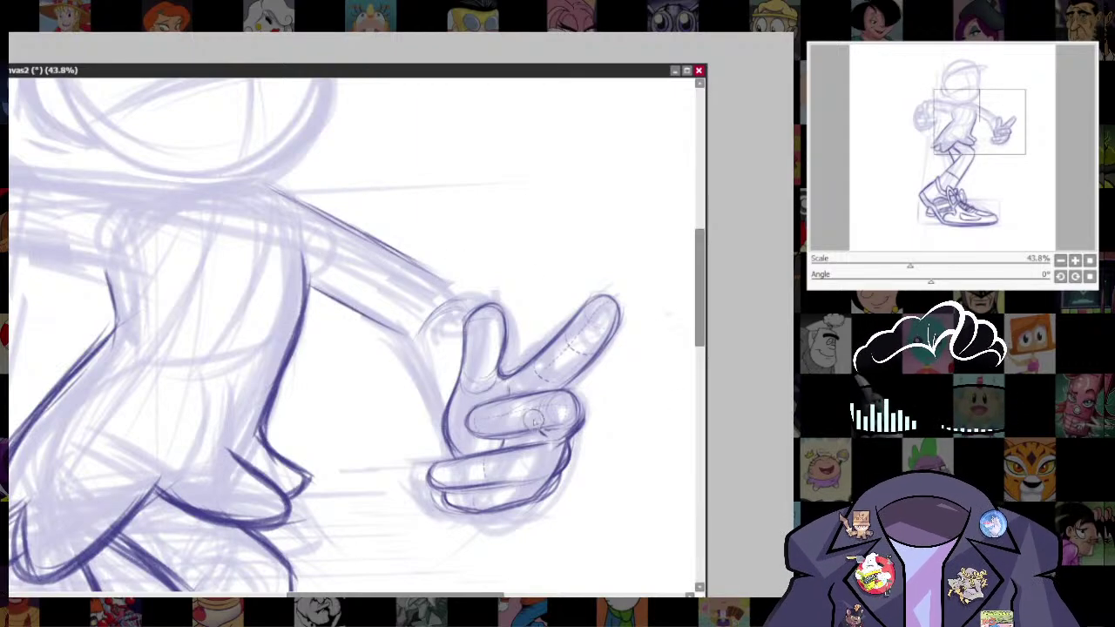
# - Sketch dashed construction lines through the front arm's elbow and forearm, and draw the forearm's rear edge down to the hand
pyautogui.moveTo(438, 297)
pyautogui.mouseDown()
pyautogui.moveTo(402, 335)
pyautogui.moveTo(414, 314)
pyautogui.moveTo(443, 296)
pyautogui.mouseUp()
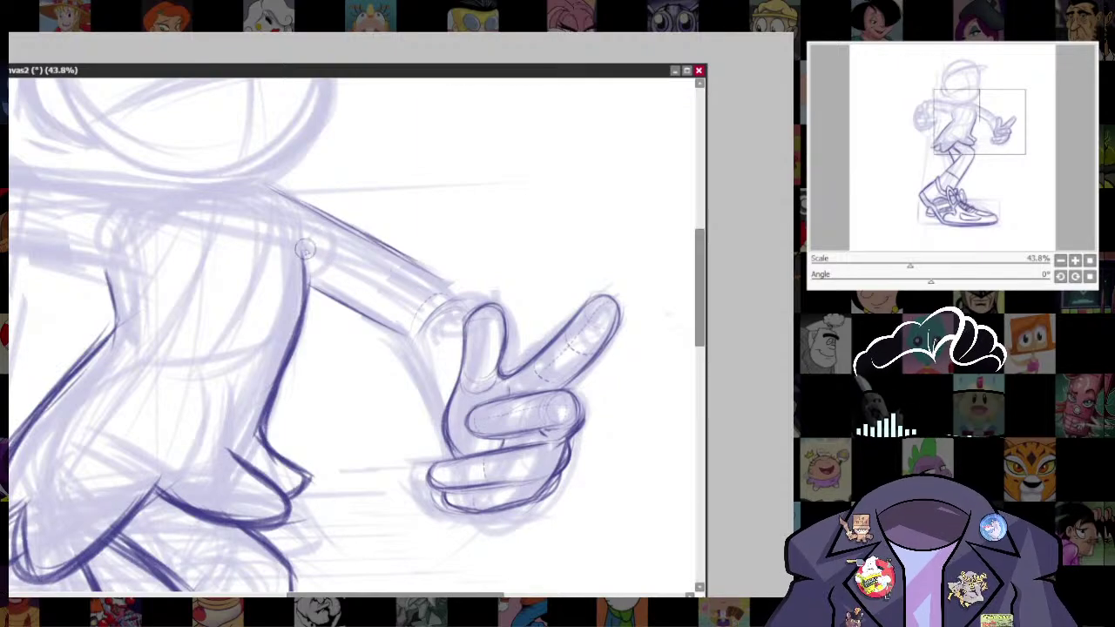
pyautogui.moveTo(367, 278); pyautogui.dragTo(420, 307)
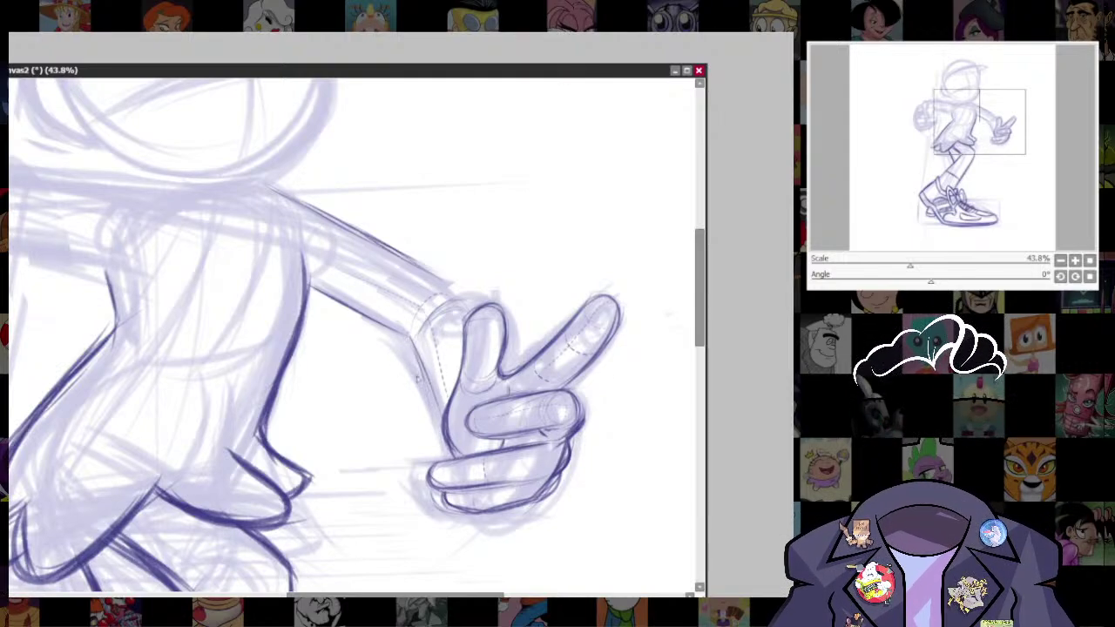
pyautogui.moveTo(418, 356); pyautogui.dragTo(441, 431)
pyautogui.moveTo(490, 397); pyautogui.dragTo(488, 425)
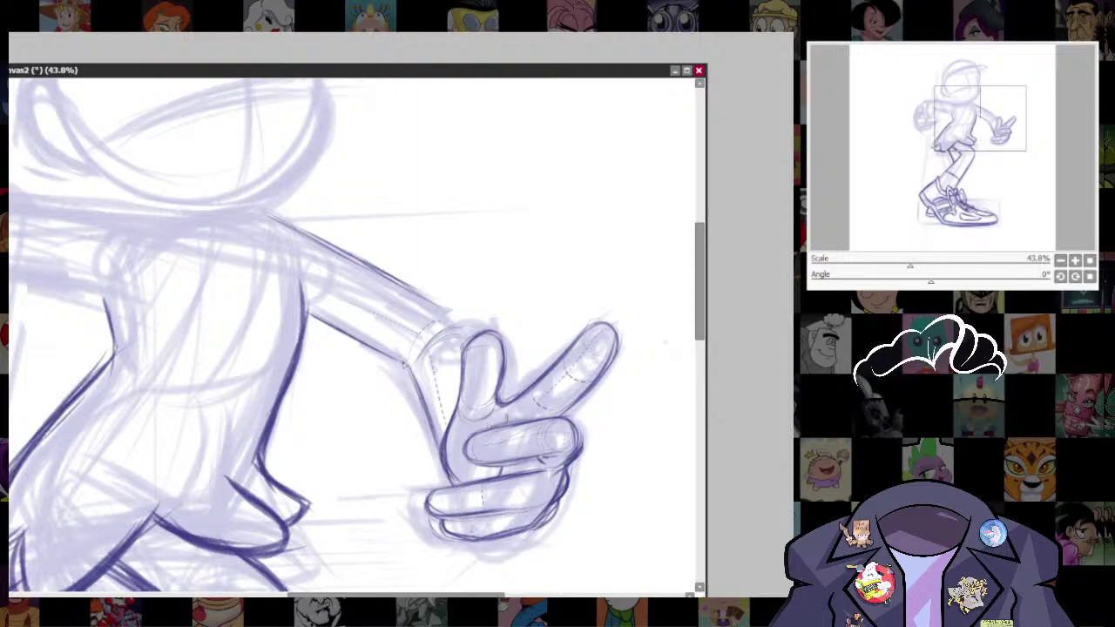
# - Darken the forearm and upper arm outlines and carry the arm's top edge around the elbow to the thumb
pyautogui.moveTo(407, 364); pyautogui.dragTo(442, 442)
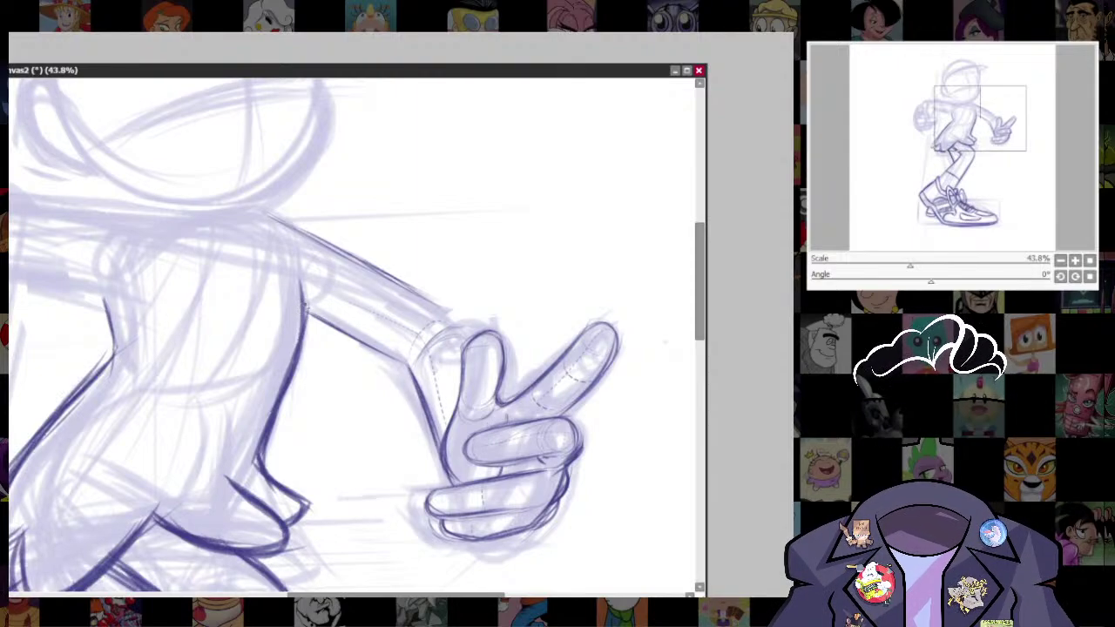
pyautogui.moveTo(305, 307); pyautogui.dragTo(414, 375)
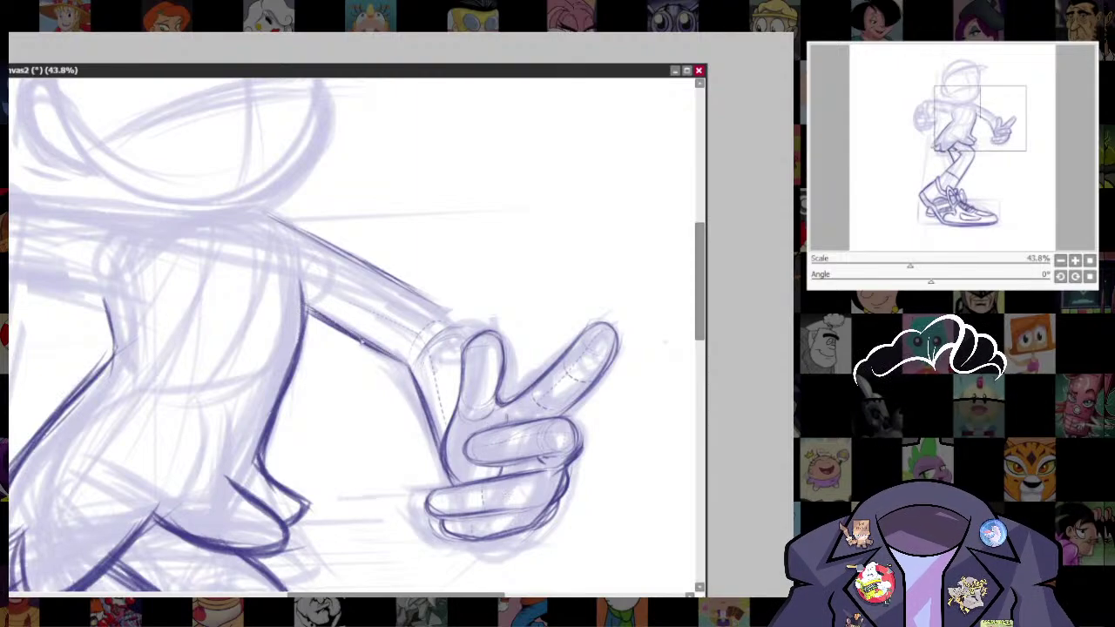
pyautogui.moveTo(266, 213)
pyautogui.mouseDown()
pyautogui.moveTo(434, 296)
pyautogui.moveTo(334, 245)
pyautogui.moveTo(444, 306)
pyautogui.moveTo(470, 345)
pyautogui.mouseUp()
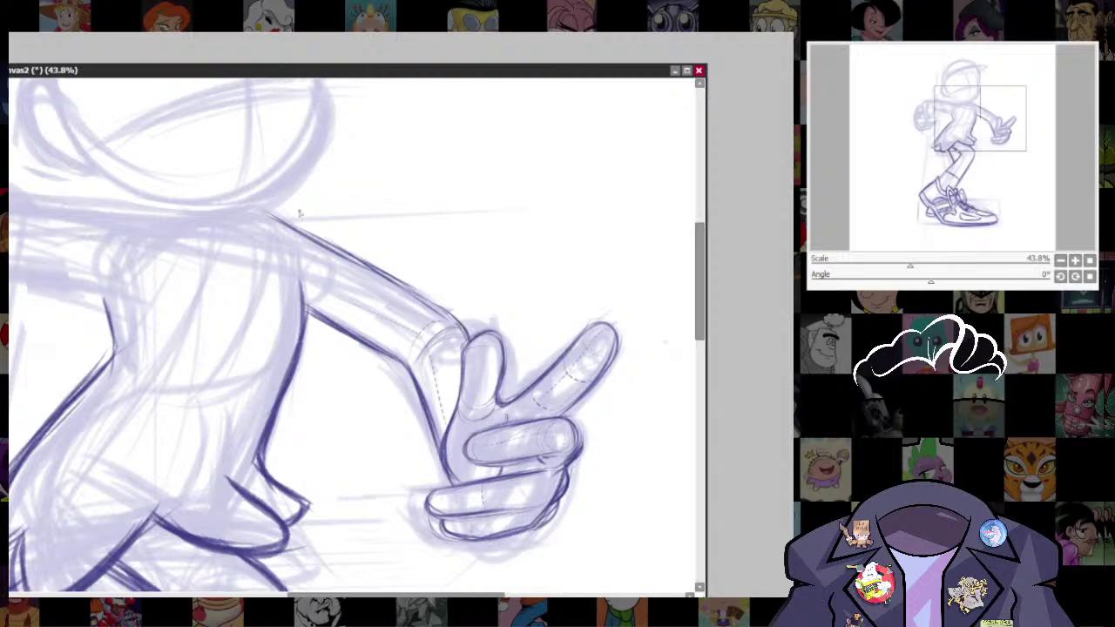
pyautogui.moveTo(261, 207); pyautogui.dragTo(442, 305)
pyautogui.moveTo(324, 237)
pyautogui.mouseDown()
pyautogui.moveTo(461, 323)
pyautogui.moveTo(431, 295)
pyautogui.moveTo(472, 344)
pyautogui.mouseUp()
# - Review the drawn front arm and hand within the whole figure, from the feet up to the head
pyautogui.moveTo(542, 363); pyautogui.dragTo(538, 222)
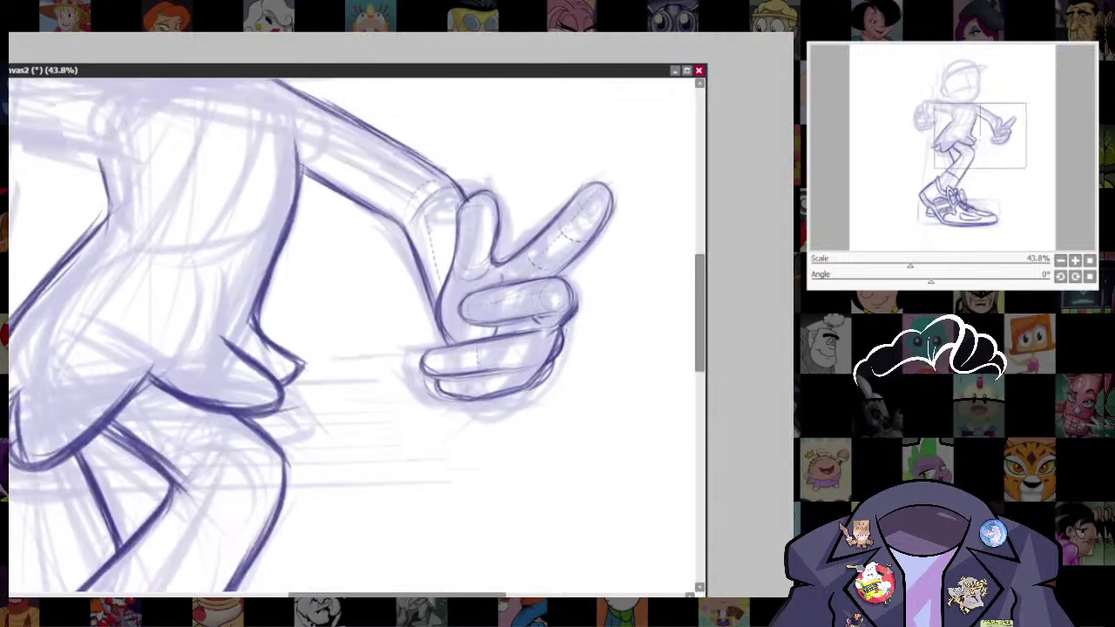
pyautogui.scroll(-6, 612, 270)
pyautogui.scroll(4, 598, 277)
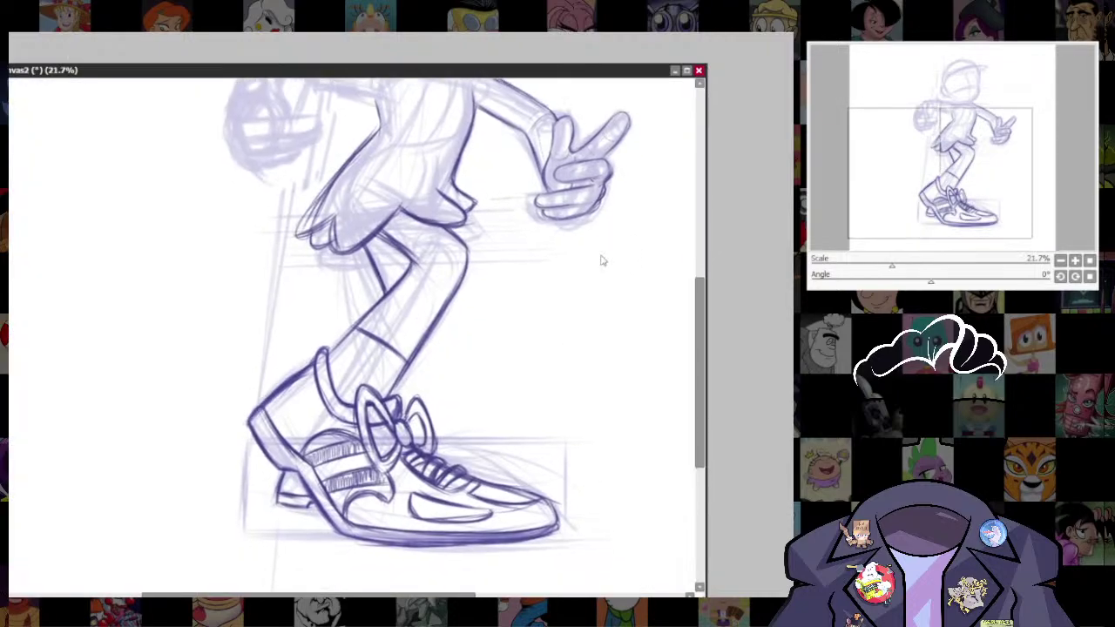
pyautogui.scroll(-3, 607, 259)
pyautogui.scroll(2, 562, 364)
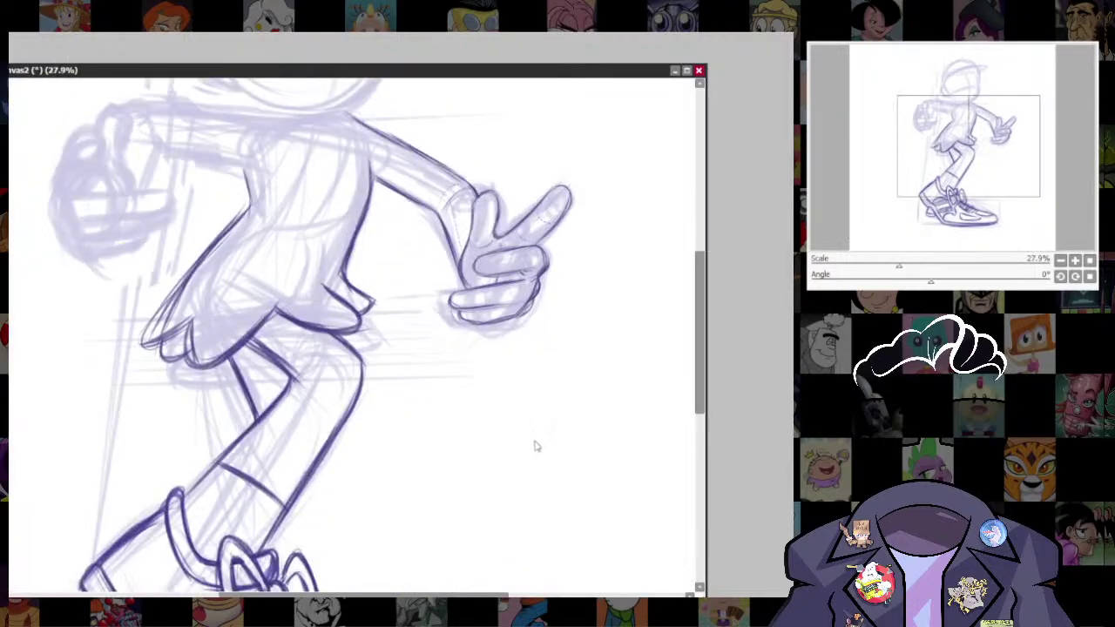
pyautogui.moveTo(540, 289); pyautogui.dragTo(558, 385)
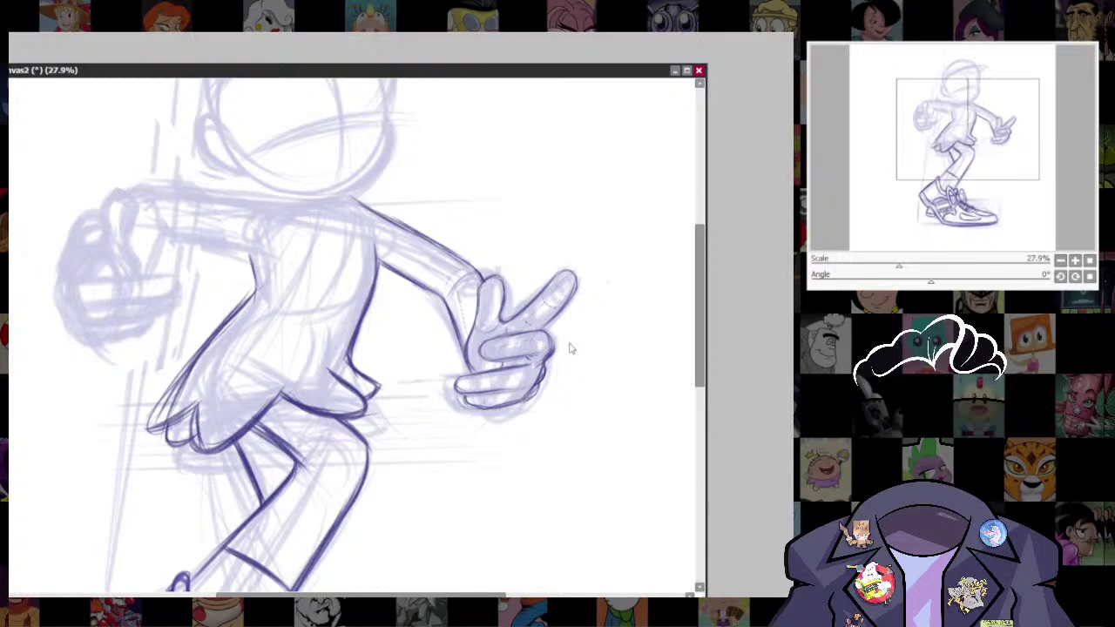
# - Sketch two construction circles joined by a dashed line inside the outermost finger of the rear hand
pyautogui.moveTo(211, 304); pyautogui.dragTo(328, 427)
pyautogui.scroll(4, 183, 397)
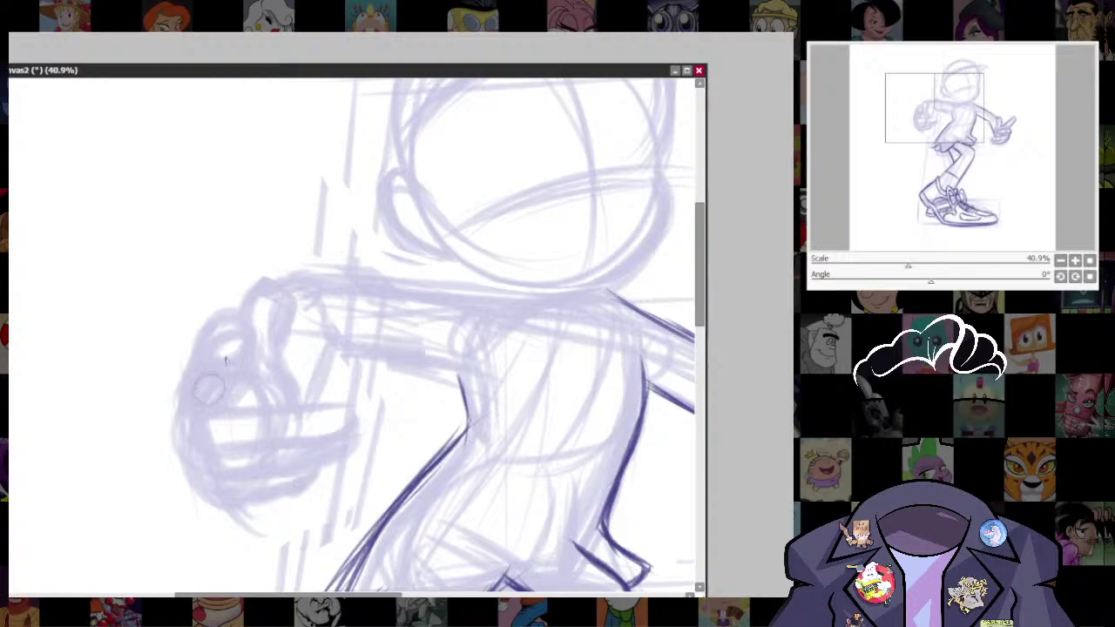
pyautogui.moveTo(231, 357); pyautogui.dragTo(244, 324)
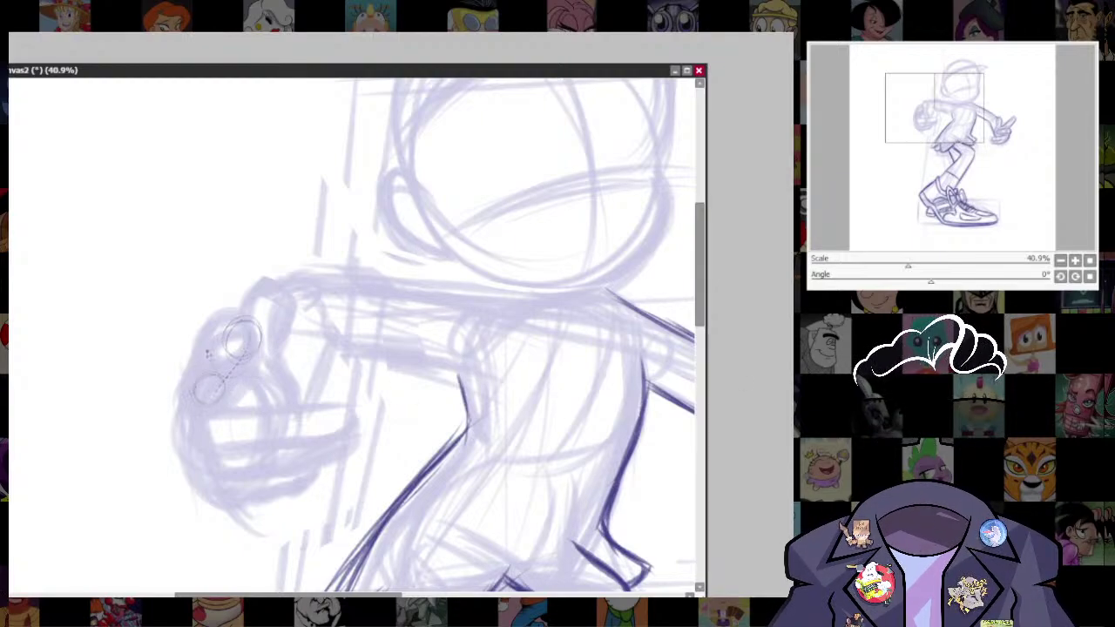
# - Outline the rear hand's outermost finger around its construction circles and darken its outer edge
pyautogui.moveTo(191, 414)
pyautogui.mouseDown()
pyautogui.moveTo(189, 379)
pyautogui.moveTo(239, 314)
pyautogui.mouseUp()
pyautogui.moveTo(205, 360)
pyautogui.mouseDown()
pyautogui.moveTo(242, 310)
pyautogui.moveTo(265, 347)
pyautogui.moveTo(255, 340)
pyautogui.moveTo(260, 359)
pyautogui.moveTo(229, 398)
pyautogui.mouseUp()
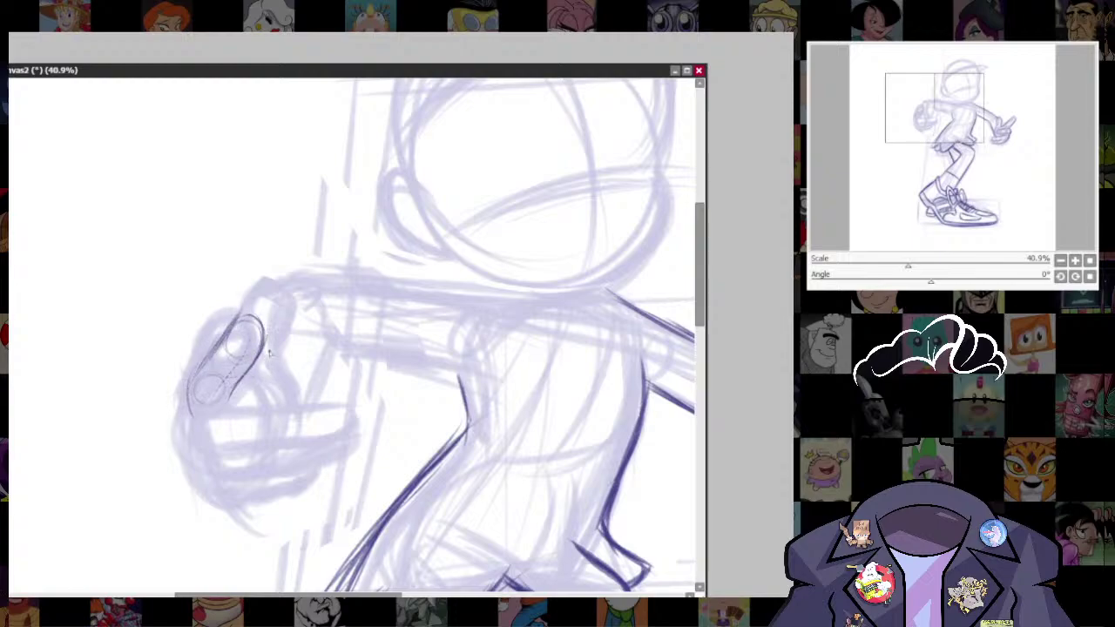
pyautogui.moveTo(233, 327)
pyautogui.mouseDown()
pyautogui.moveTo(189, 400)
pyautogui.moveTo(211, 346)
pyautogui.moveTo(257, 318)
pyautogui.moveTo(266, 340)
pyautogui.moveTo(228, 380)
pyautogui.mouseUp()
pyautogui.moveTo(601, 262); pyautogui.dragTo(558, 391)
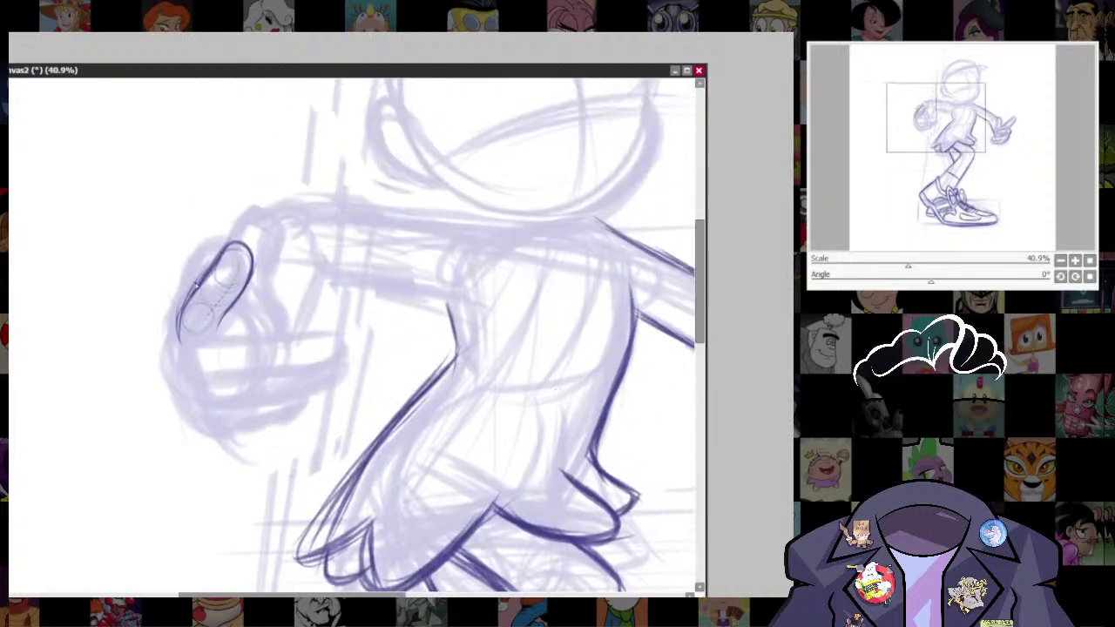
pyautogui.moveTo(224, 253)
pyautogui.mouseDown()
pyautogui.moveTo(181, 312)
pyautogui.moveTo(180, 347)
pyautogui.mouseUp()
# - Review the finished front hand and the whole figure, and return to a close view of the rear hand
pyautogui.moveTo(543, 532); pyautogui.dragTo(227, 452)
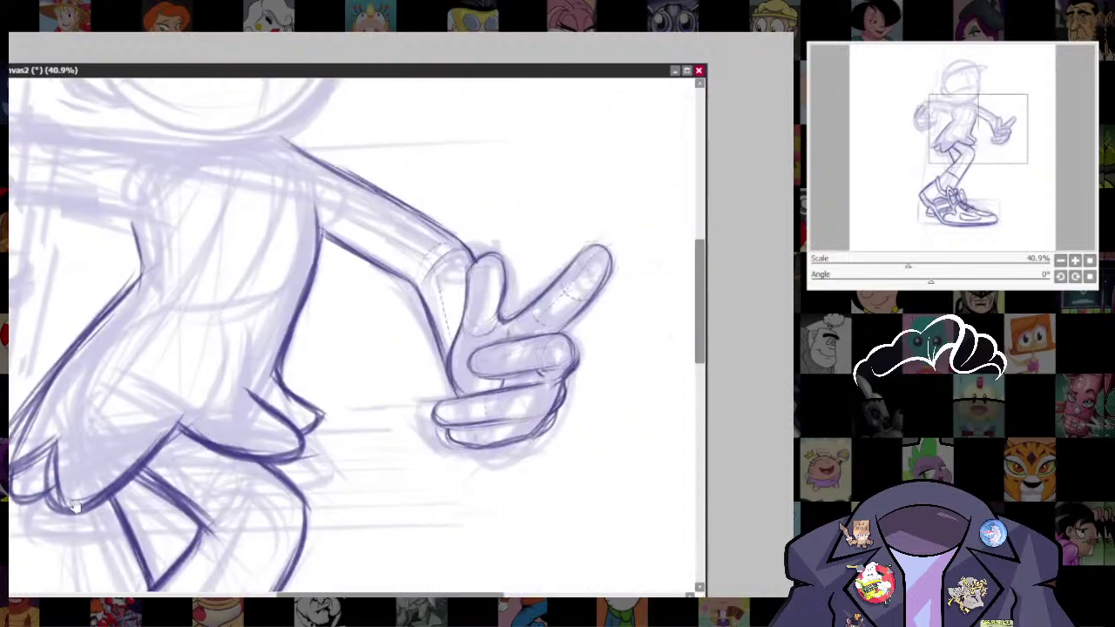
pyautogui.scroll(-4, 576, 379)
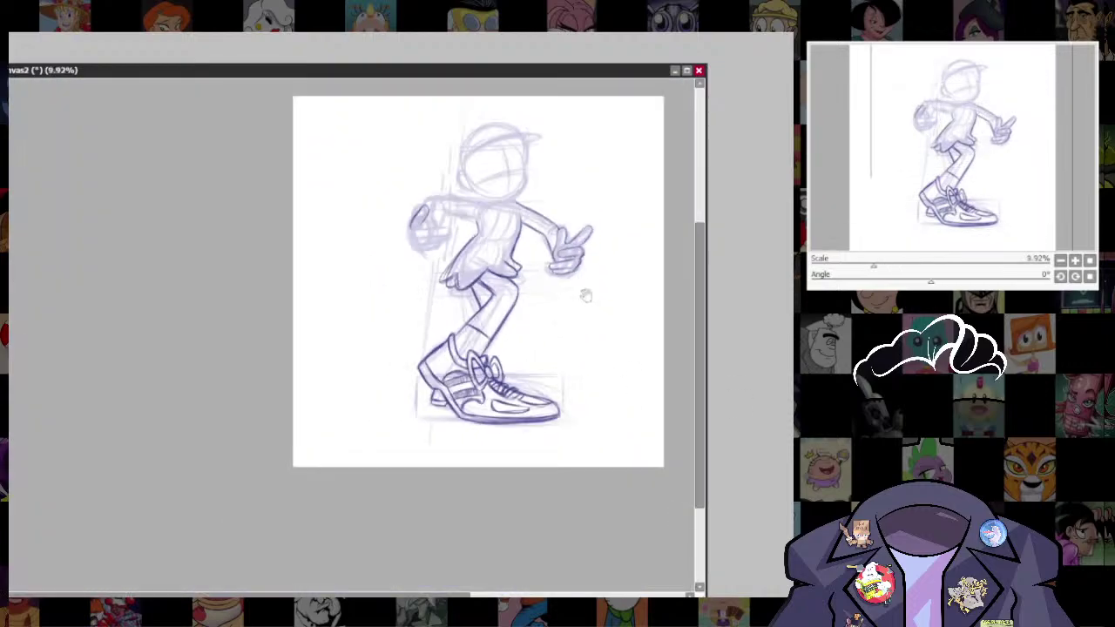
pyautogui.scroll(2, 584, 294)
pyautogui.moveTo(528, 64); pyautogui.dragTo(527, 69)
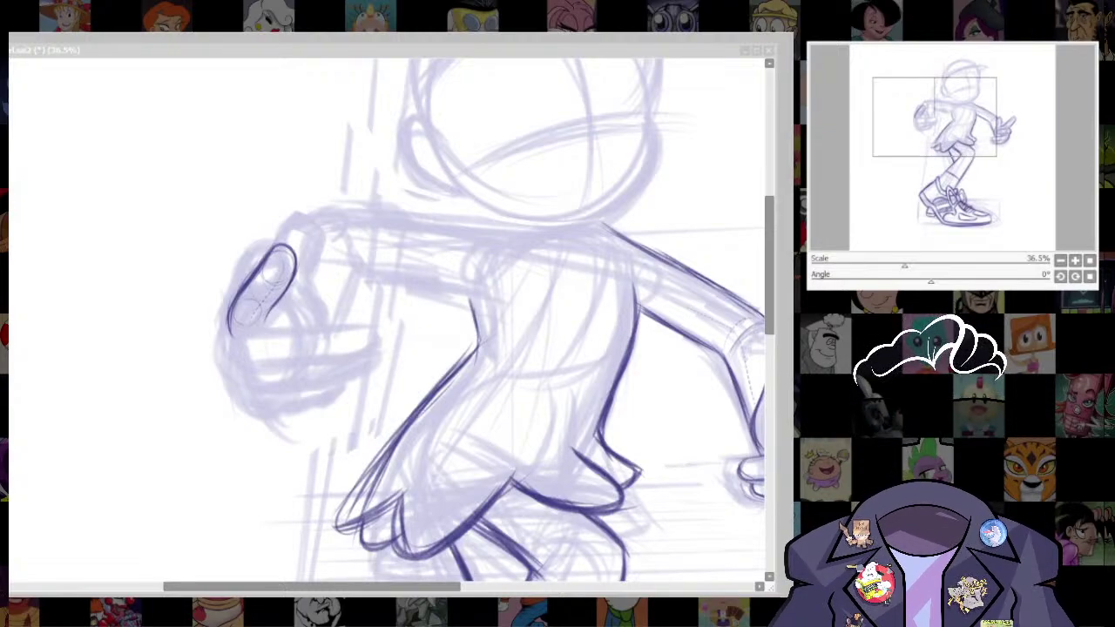
pyautogui.hotkey('ctrl', '+')
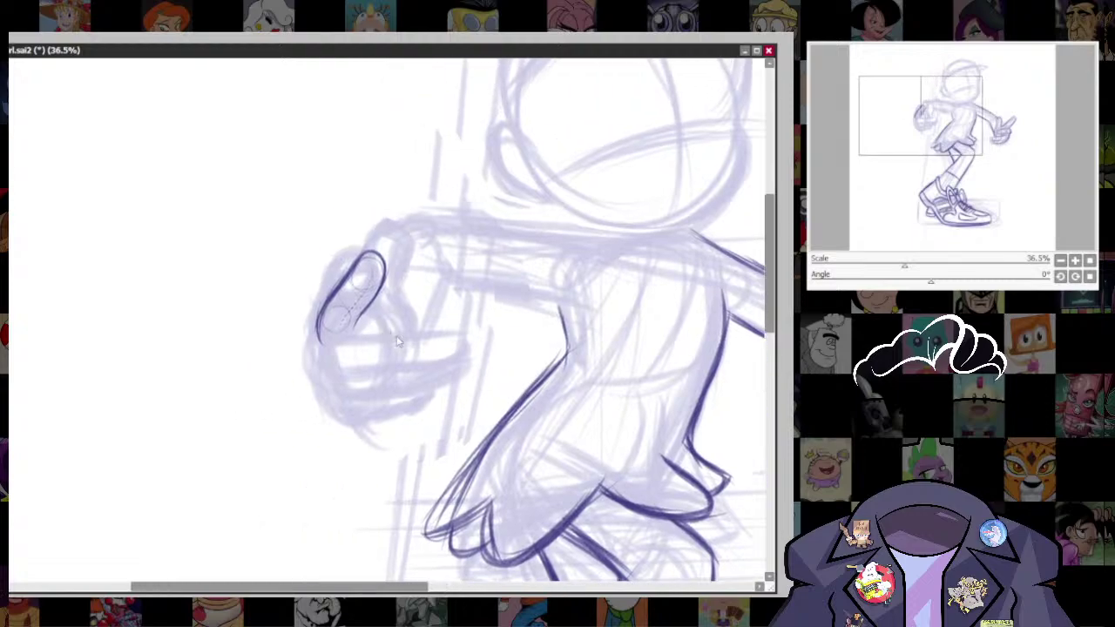
pyautogui.moveTo(637, 401); pyautogui.dragTo(360, 371)
pyautogui.moveTo(631, 488); pyautogui.dragTo(312, 461)
pyautogui.moveTo(74, 466)
pyautogui.mouseDown()
pyautogui.moveTo(575, 485)
pyautogui.moveTo(712, 530)
pyautogui.mouseUp()
# - Reduce the brush size to 12, try short strokes around the rear hand, and undo them
pyautogui.press('[')
pyautogui.press('[')
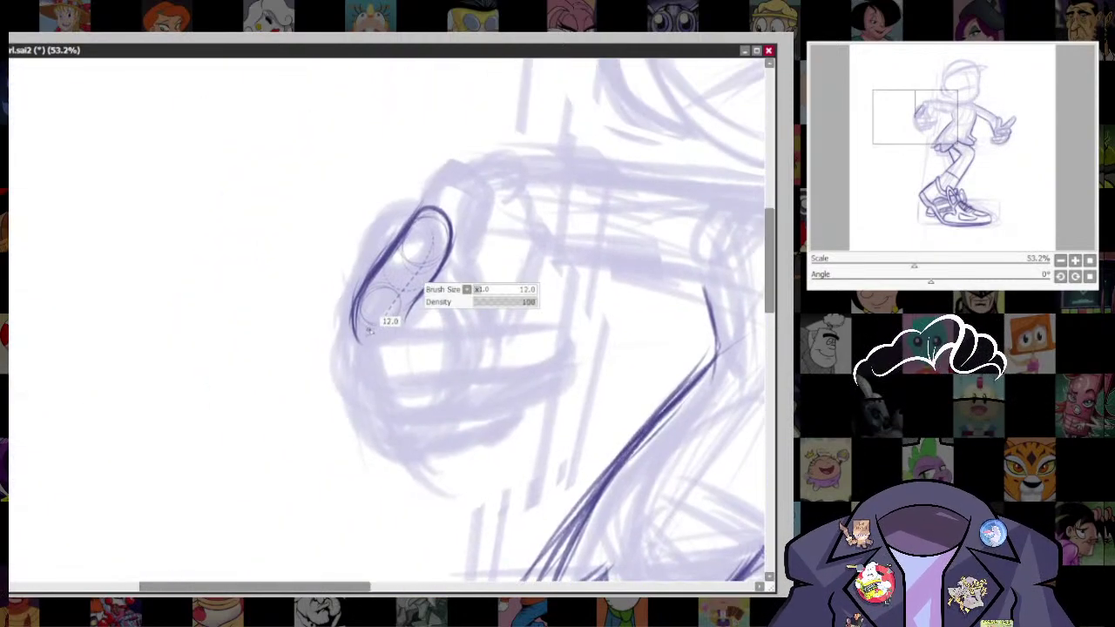
pyautogui.moveTo(354, 336); pyautogui.dragTo(358, 366)
pyautogui.hotkey('ctrl', 'z')
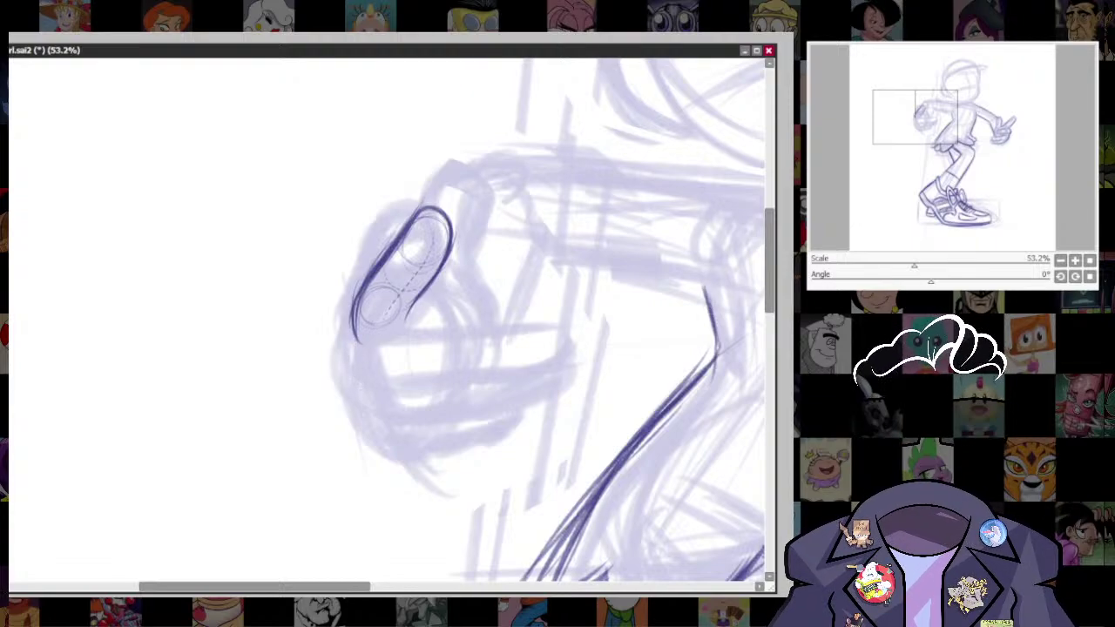
pyautogui.press('[')
pyautogui.moveTo(639, 277)
pyautogui.mouseDown()
pyautogui.moveTo(643, 315)
pyautogui.moveTo(544, 435)
pyautogui.mouseUp()
pyautogui.hotkey('ctrl', 'z')
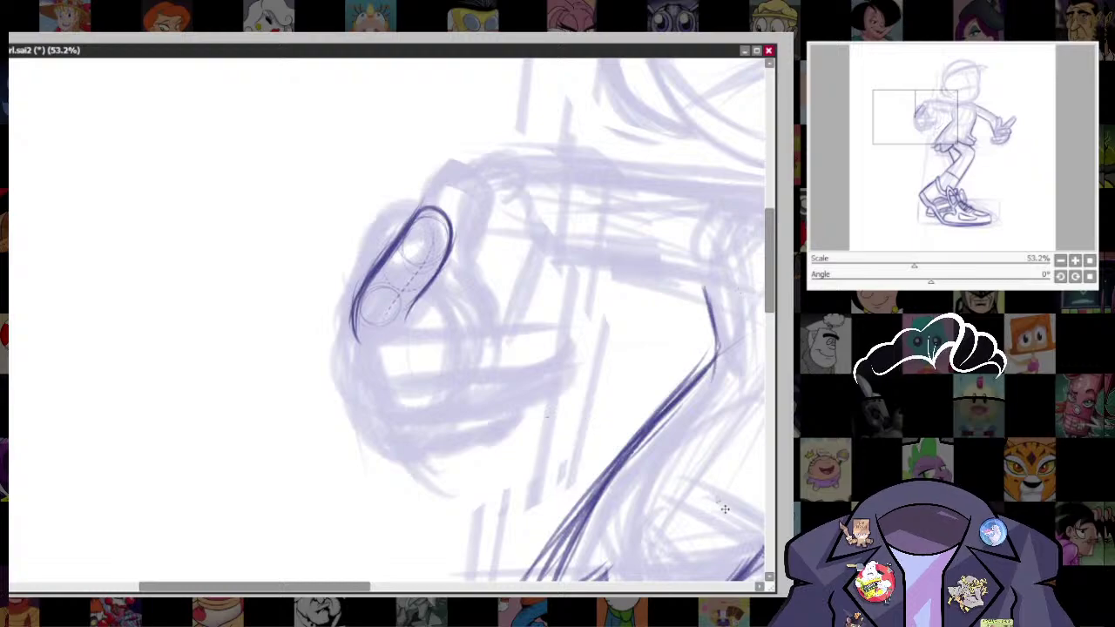
pyautogui.moveTo(629, 303); pyautogui.dragTo(309, 466)
pyautogui.hotkey('ctrl', 'z')
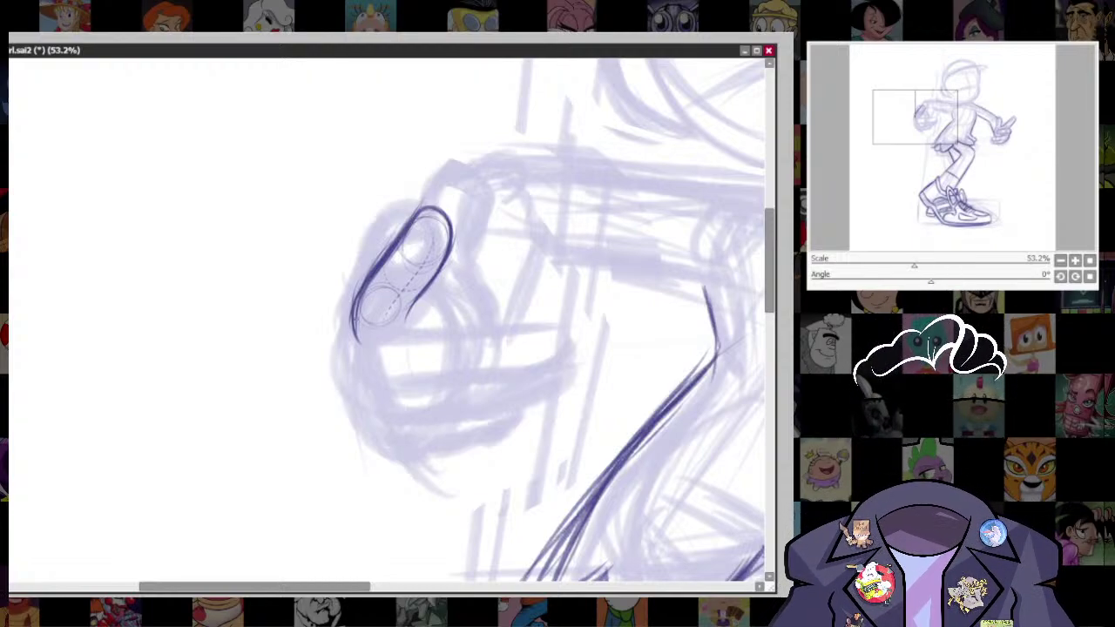
pyautogui.moveTo(541, 228)
pyautogui.mouseDown()
pyautogui.moveTo(526, 427)
pyautogui.moveTo(392, 440)
pyautogui.moveTo(667, 228)
pyautogui.mouseUp()
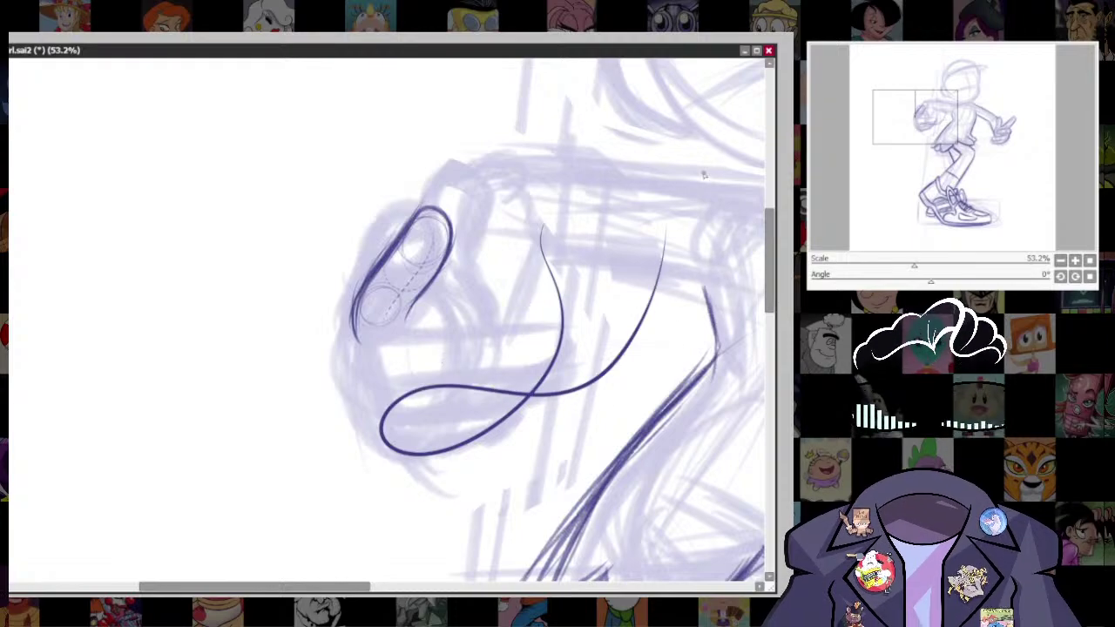
pyautogui.hotkey('ctrl', 'z')
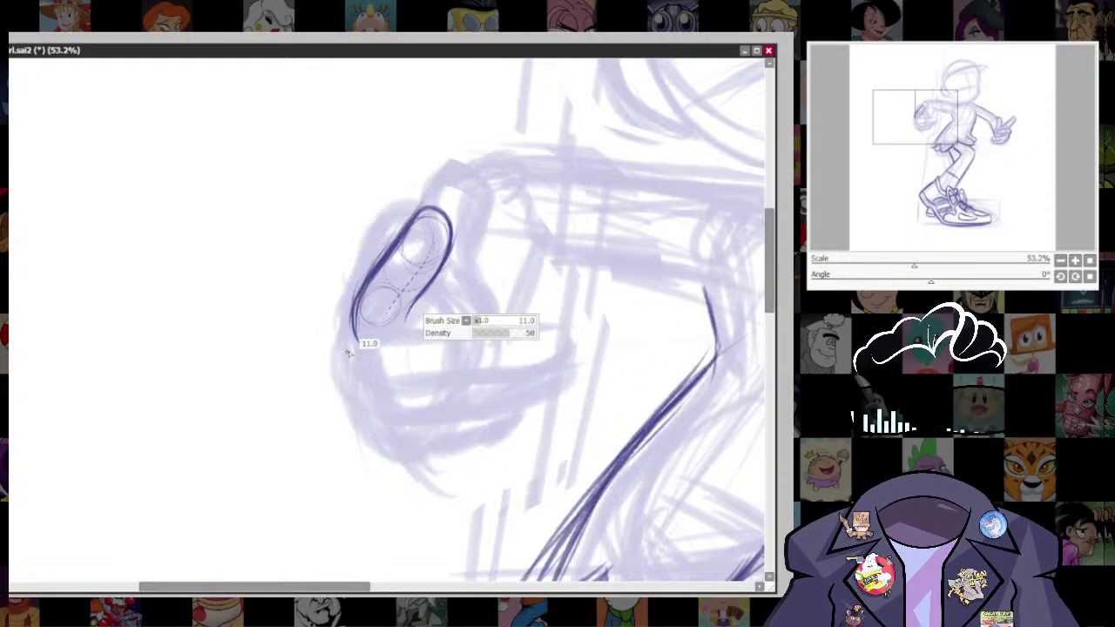
pyautogui.moveTo(353, 338); pyautogui.dragTo(346, 379)
pyautogui.hotkey('ctrl', 'z')
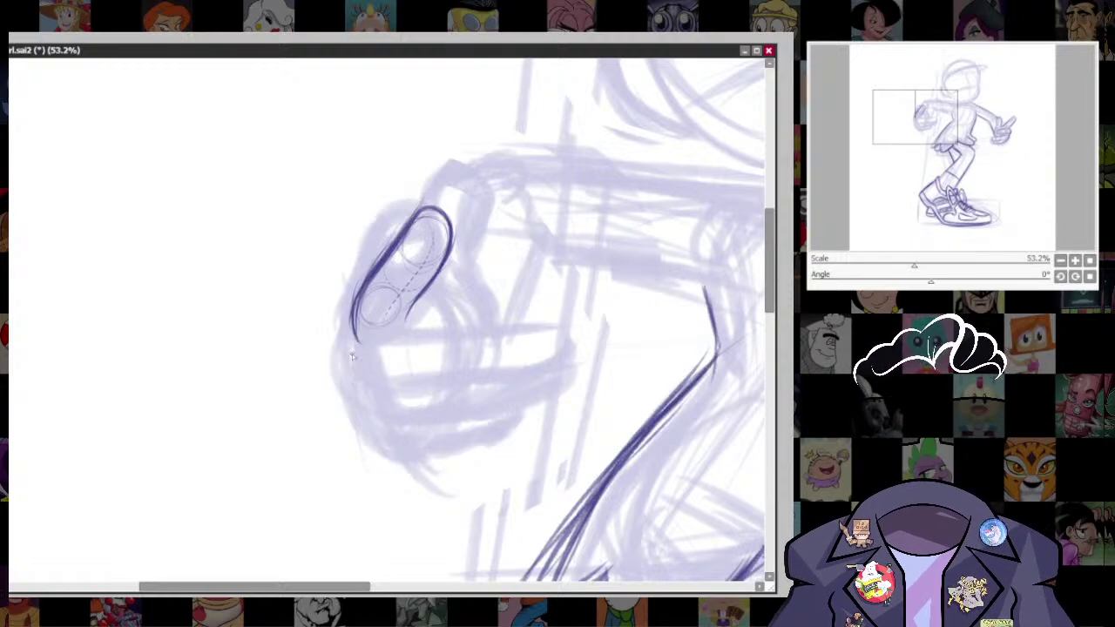
# - Ink the outer edge of the hand downward from the outlined upright finger, with small bulges for the folded fingers
pyautogui.moveTo(354, 336); pyautogui.dragTo(359, 381)
pyautogui.moveTo(354, 309); pyautogui.dragTo(365, 383)
pyautogui.moveTo(355, 337)
pyautogui.mouseDown()
pyautogui.moveTo(369, 413)
pyautogui.moveTo(384, 421)
pyautogui.mouseUp()
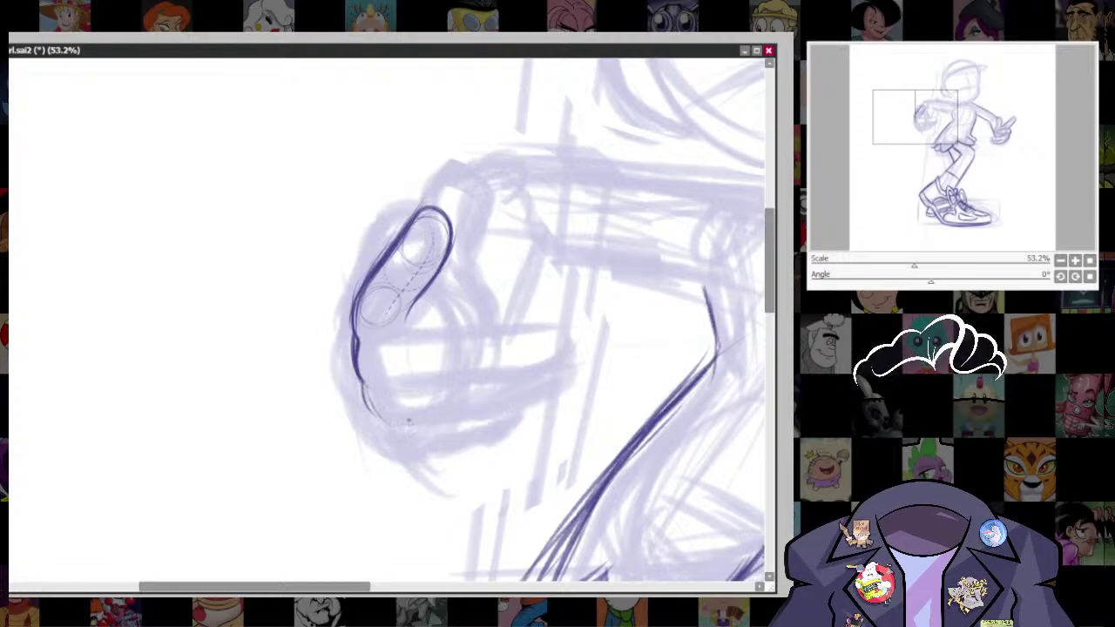
pyautogui.click(973, 120)
pyautogui.moveTo(929, 124); pyautogui.dragTo(916, 124)
pyautogui.moveTo(353, 316); pyautogui.dragTo(392, 382)
pyautogui.moveTo(585, 388); pyautogui.dragTo(535, 497)
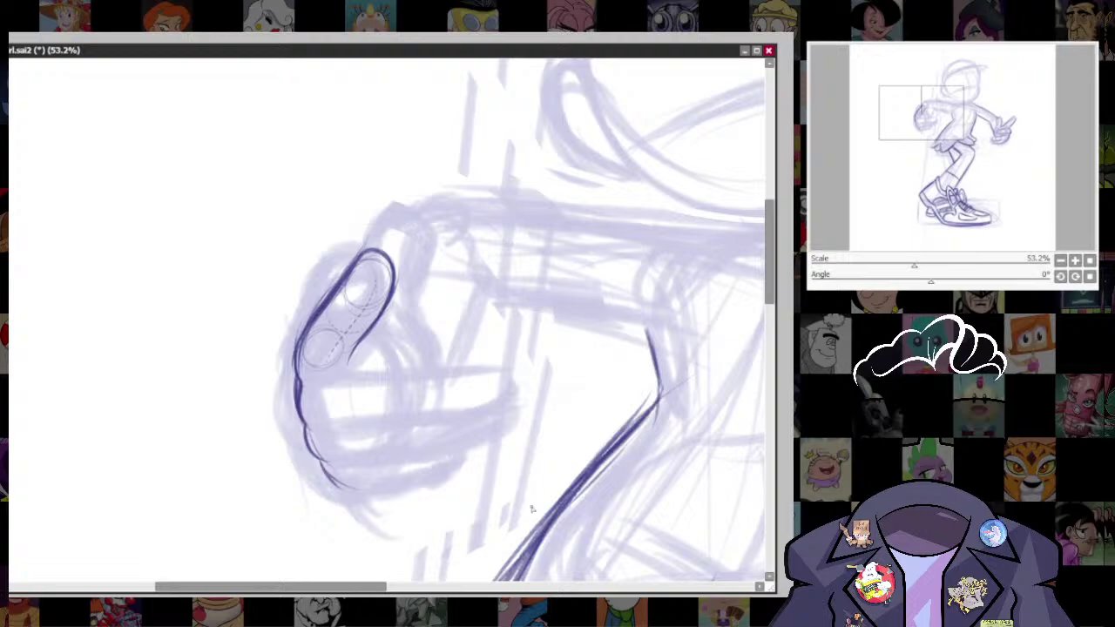
# - Draw the upper edge of the extended finger along its dashed guide, from the base of the upright finger to the tip
pyautogui.moveTo(558, 329); pyautogui.dragTo(419, 180)
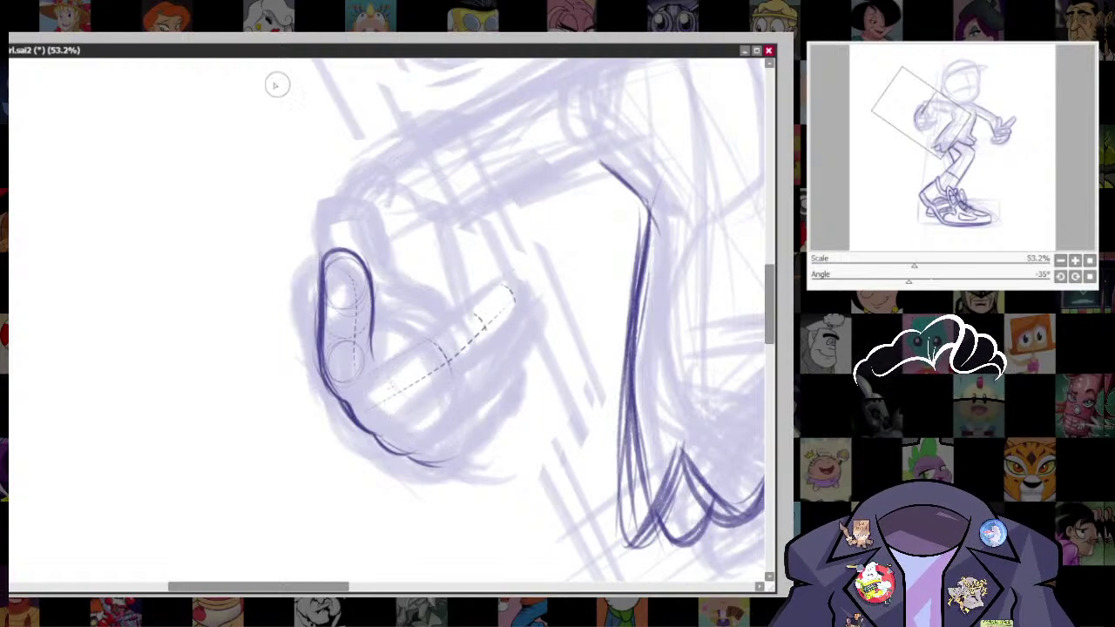
pyautogui.press('Home')
pyautogui.moveTo(659, 459); pyautogui.dragTo(646, 490)
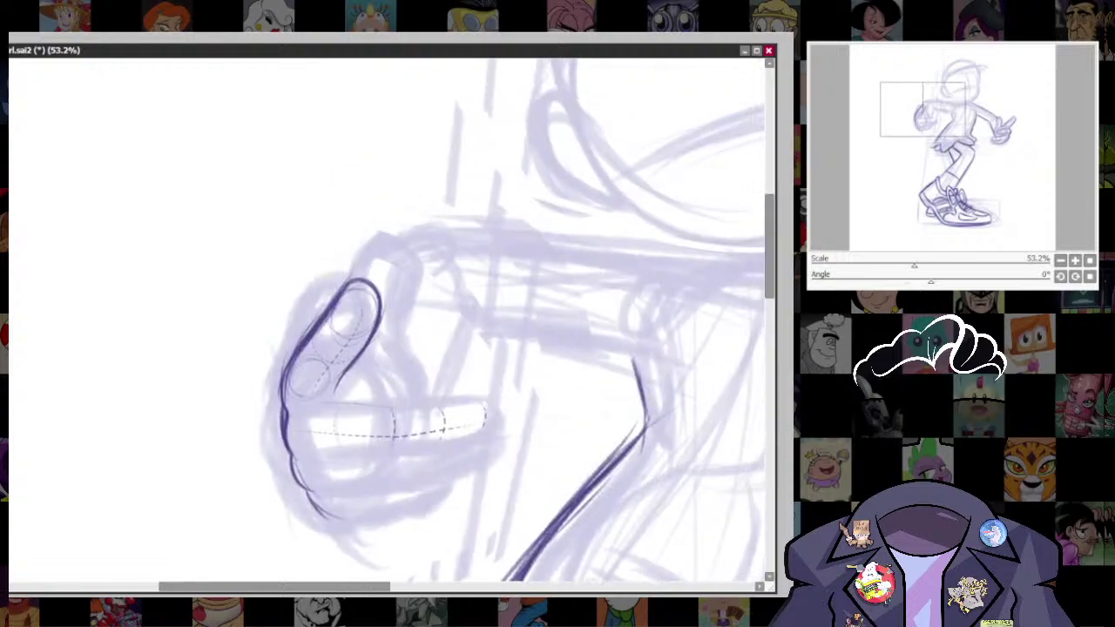
pyautogui.moveTo(535, 173); pyautogui.dragTo(480, 136)
pyautogui.moveTo(333, 425); pyautogui.dragTo(507, 366)
pyautogui.moveTo(356, 403)
pyautogui.mouseDown()
pyautogui.moveTo(467, 375)
pyautogui.moveTo(500, 352)
pyautogui.mouseUp()
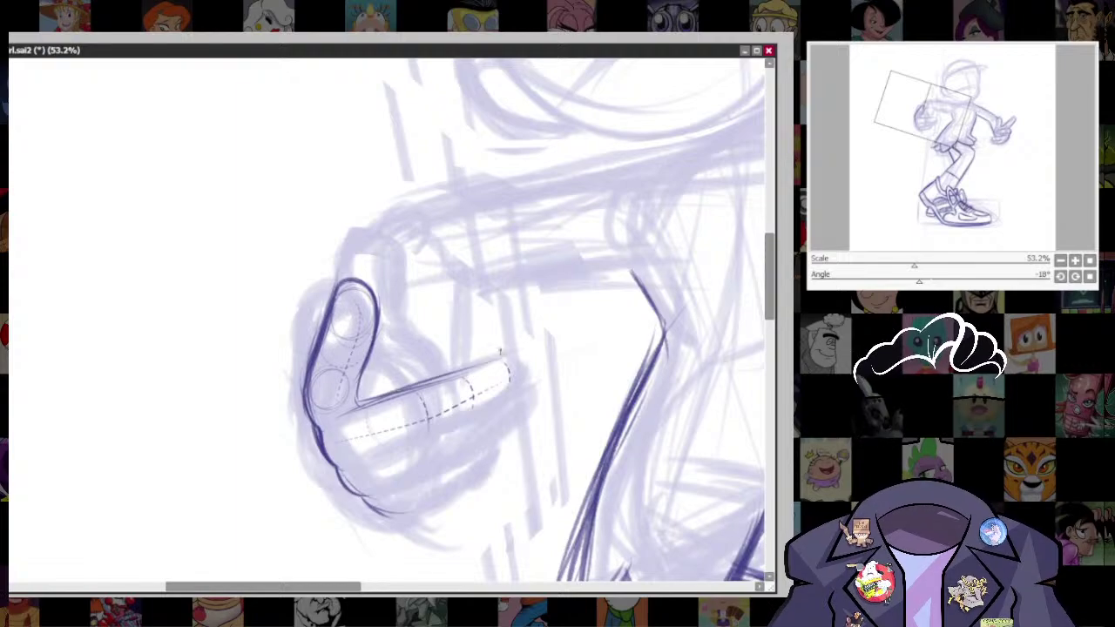
pyautogui.hotkey('ctrl', 'z')
pyautogui.moveTo(361, 406); pyautogui.dragTo(446, 378)
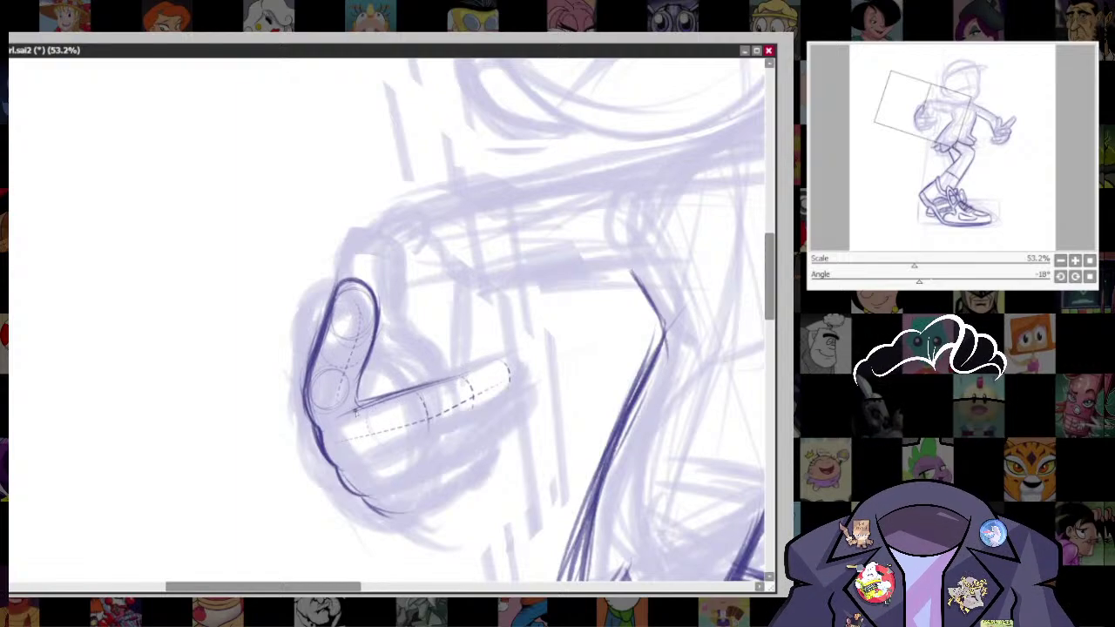
pyautogui.moveTo(356, 409)
pyautogui.mouseDown()
pyautogui.moveTo(448, 384)
pyautogui.moveTo(430, 386)
pyautogui.moveTo(488, 364)
pyautogui.mouseUp()
pyautogui.moveTo(391, 401); pyautogui.dragTo(501, 356)
pyautogui.moveTo(421, 386); pyautogui.dragTo(503, 355)
pyautogui.moveTo(371, 409); pyautogui.dragTo(425, 386)
# - Close the extended finger with its lower edge and rounded tip, and darken its outline
pyautogui.moveTo(358, 454)
pyautogui.mouseDown()
pyautogui.moveTo(440, 429)
pyautogui.moveTo(431, 432)
pyautogui.mouseUp()
pyautogui.moveTo(413, 441); pyautogui.dragTo(510, 385)
pyautogui.moveTo(352, 458); pyautogui.dragTo(444, 427)
pyautogui.moveTo(492, 360)
pyautogui.mouseDown()
pyautogui.moveTo(489, 405)
pyautogui.moveTo(475, 408)
pyautogui.mouseUp()
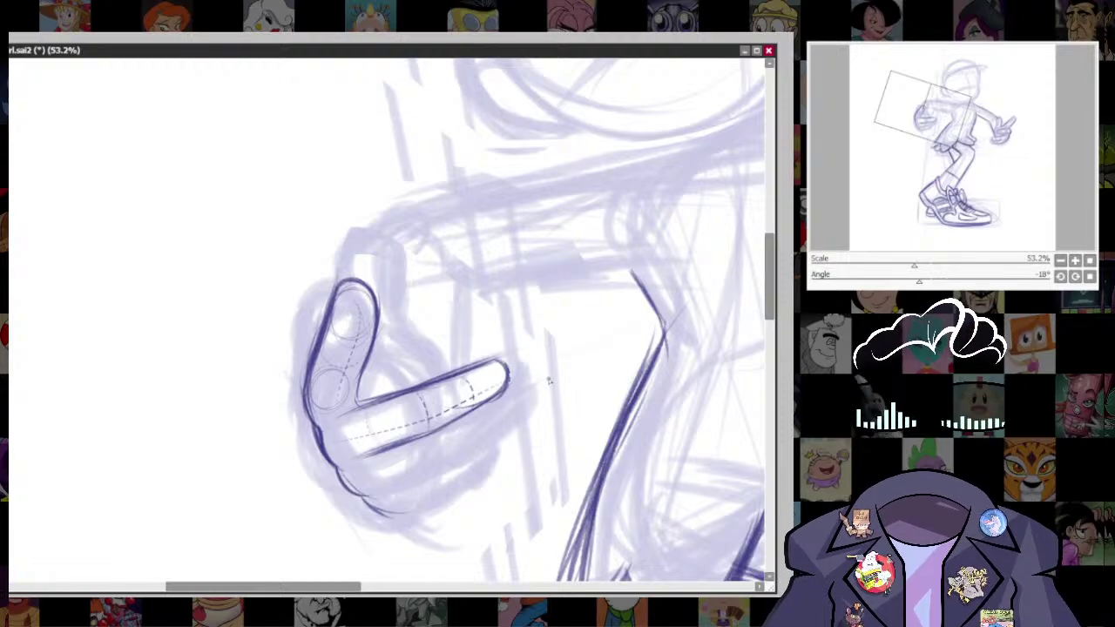
pyautogui.moveTo(364, 405)
pyautogui.mouseDown()
pyautogui.moveTo(514, 358)
pyautogui.moveTo(453, 419)
pyautogui.moveTo(413, 433)
pyautogui.mouseUp()
pyautogui.moveTo(350, 458); pyautogui.dragTo(480, 394)
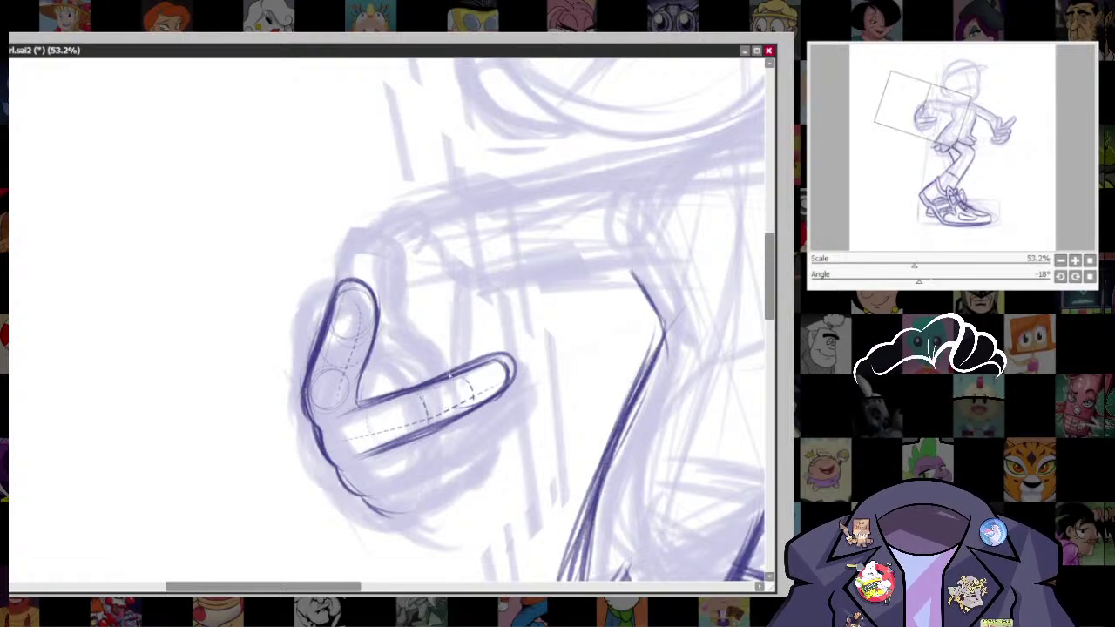
pyautogui.moveTo(405, 391); pyautogui.dragTo(493, 358)
# - Outline the two folded fingers beneath the extended finger, down to the bottom of the hand
pyautogui.moveTo(514, 401); pyautogui.dragTo(452, 458)
pyautogui.moveTo(498, 427)
pyautogui.mouseDown()
pyautogui.moveTo(428, 473)
pyautogui.moveTo(486, 444)
pyautogui.mouseUp()
pyautogui.moveTo(509, 383)
pyautogui.mouseDown()
pyautogui.moveTo(503, 432)
pyautogui.moveTo(475, 449)
pyautogui.mouseUp()
pyautogui.moveTo(397, 516); pyautogui.dragTo(453, 488)
pyautogui.moveTo(494, 438)
pyautogui.mouseDown()
pyautogui.moveTo(464, 480)
pyautogui.moveTo(394, 521)
pyautogui.moveTo(408, 516)
pyautogui.mouseUp()
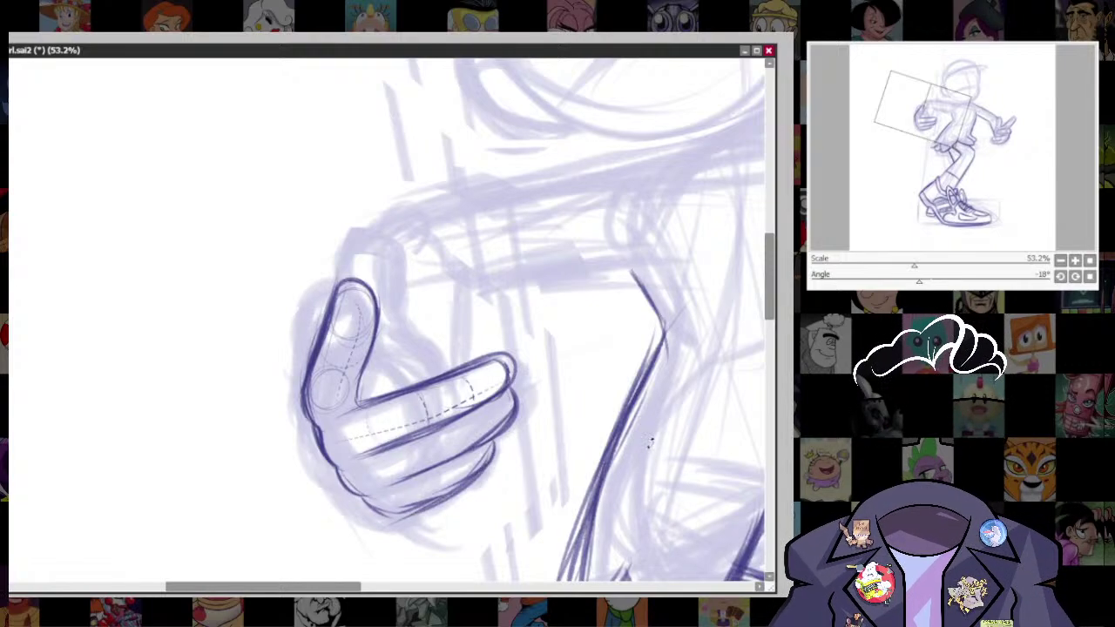
# - Outline the palm's inner edge and the digit behind the upright finger, adding dashed construction contours inside them
pyautogui.moveTo(650, 443); pyautogui.dragTo(521, 548)
pyautogui.moveTo(386, 350); pyautogui.dragTo(402, 405)
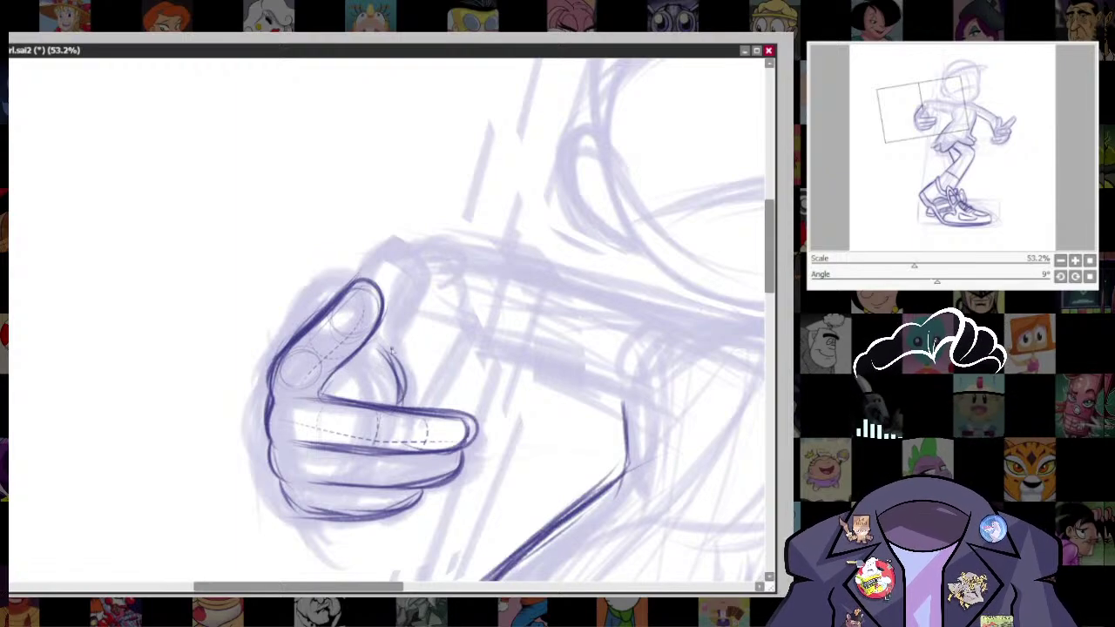
pyautogui.moveTo(413, 294)
pyautogui.mouseDown()
pyautogui.moveTo(388, 350)
pyautogui.moveTo(392, 336)
pyautogui.mouseUp()
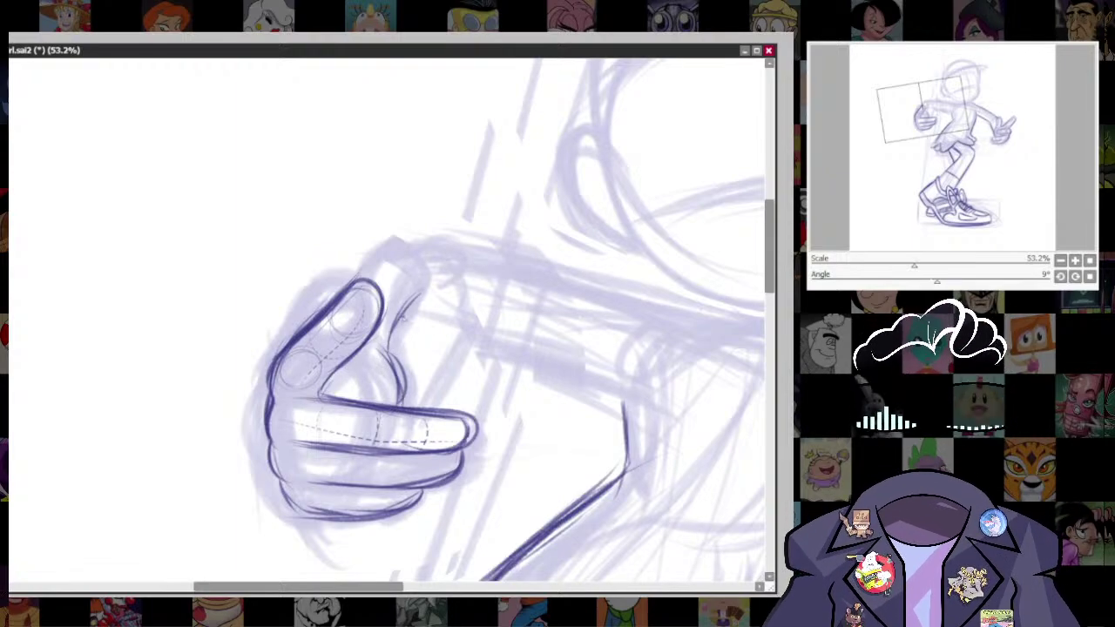
pyautogui.moveTo(364, 284)
pyautogui.mouseDown()
pyautogui.moveTo(403, 244)
pyautogui.moveTo(427, 268)
pyautogui.moveTo(402, 319)
pyautogui.mouseUp()
pyautogui.moveTo(416, 280)
pyautogui.mouseDown()
pyautogui.moveTo(386, 380)
pyautogui.moveTo(391, 410)
pyautogui.moveTo(415, 289)
pyautogui.moveTo(392, 356)
pyautogui.mouseUp()
pyautogui.moveTo(362, 286)
pyautogui.mouseDown()
pyautogui.moveTo(394, 242)
pyautogui.moveTo(415, 303)
pyautogui.mouseUp()
pyautogui.moveTo(414, 256)
pyautogui.mouseDown()
pyautogui.moveTo(418, 285)
pyautogui.moveTo(388, 343)
pyautogui.moveTo(397, 394)
pyautogui.mouseUp()
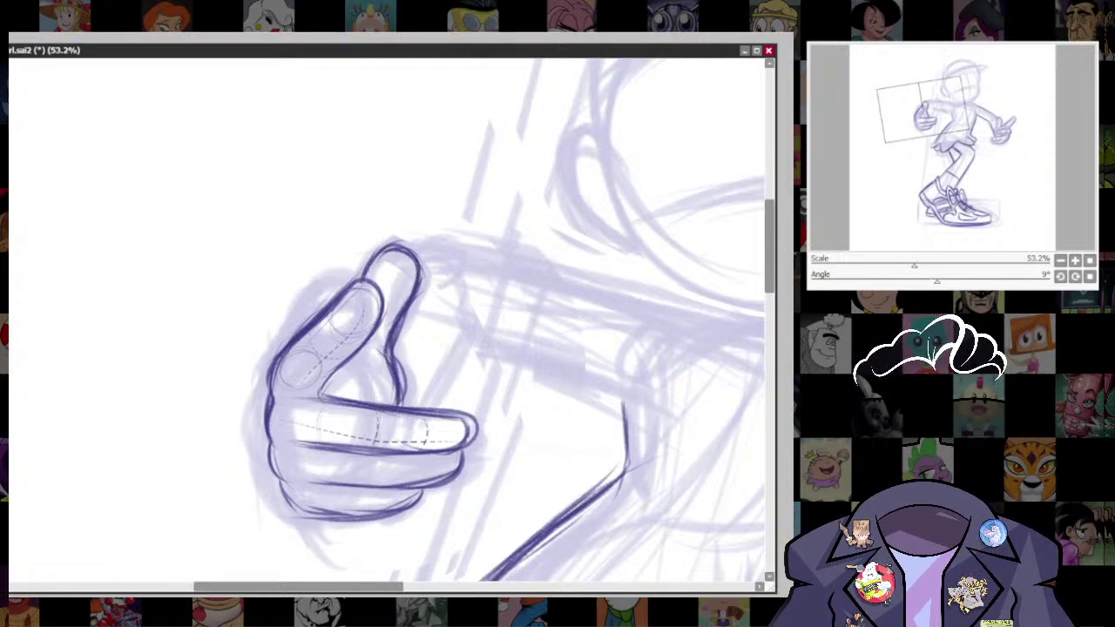
pyautogui.moveTo(364, 349); pyautogui.dragTo(385, 355)
pyautogui.moveTo(394, 249)
pyautogui.mouseDown()
pyautogui.moveTo(383, 292)
pyautogui.moveTo(410, 270)
pyautogui.mouseUp()
# - Examine the outlined hand in the context of the whole figure's pose
pyautogui.moveTo(559, 552)
pyautogui.mouseDown()
pyautogui.moveTo(577, 318)
pyautogui.moveTo(581, 401)
pyautogui.mouseUp()
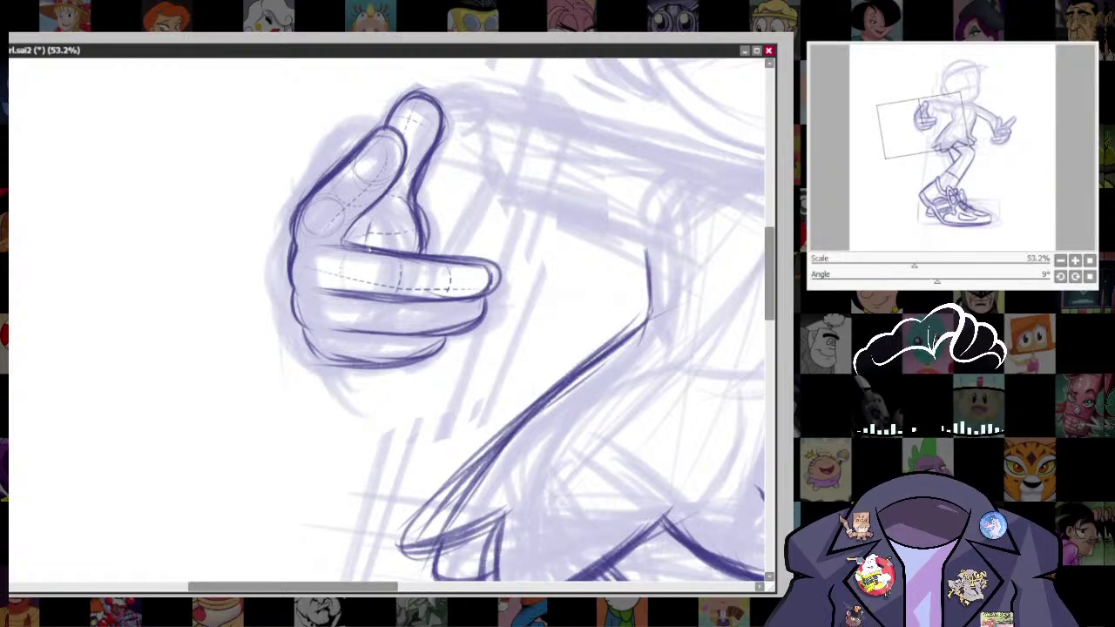
pyautogui.moveTo(652, 387); pyautogui.dragTo(357, 576)
pyautogui.scroll(-6, 671, 366)
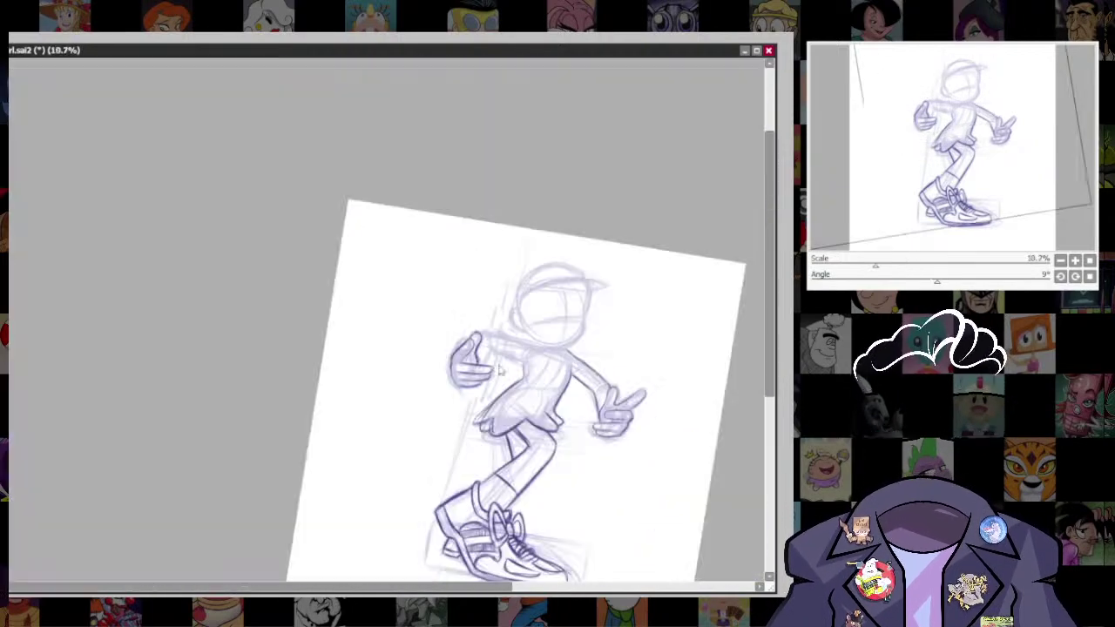
pyautogui.moveTo(667, 373); pyautogui.dragTo(598, 319)
pyautogui.scroll(2, 601, 314)
pyautogui.moveTo(667, 229); pyautogui.dragTo(541, 133)
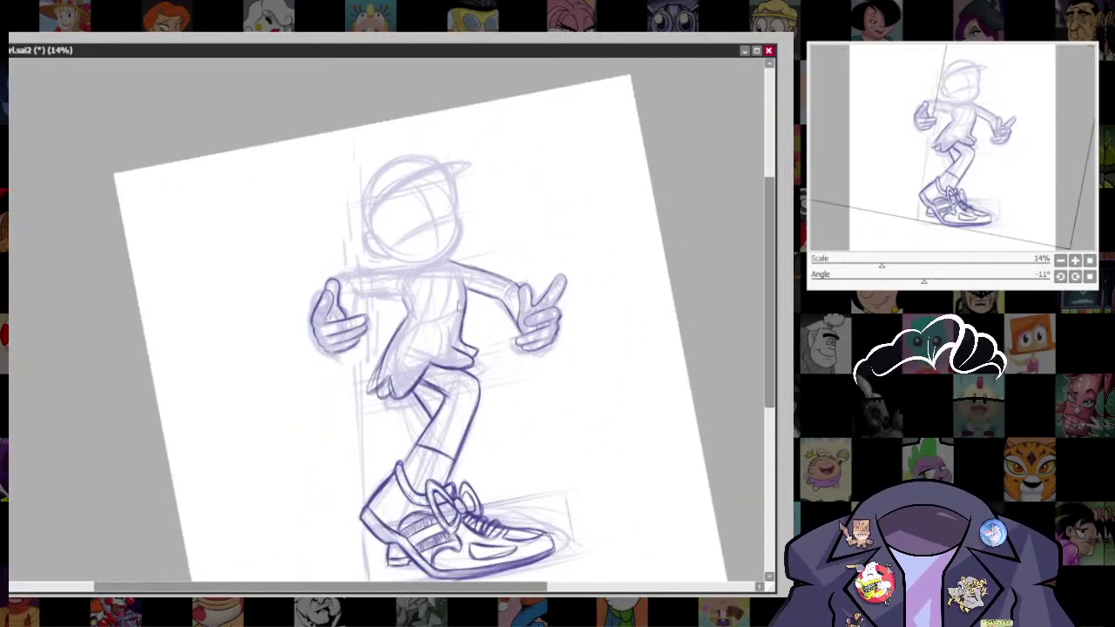
pyautogui.scroll(6, 470, 335)
pyautogui.moveTo(485, 344); pyautogui.dragTo(635, 378)
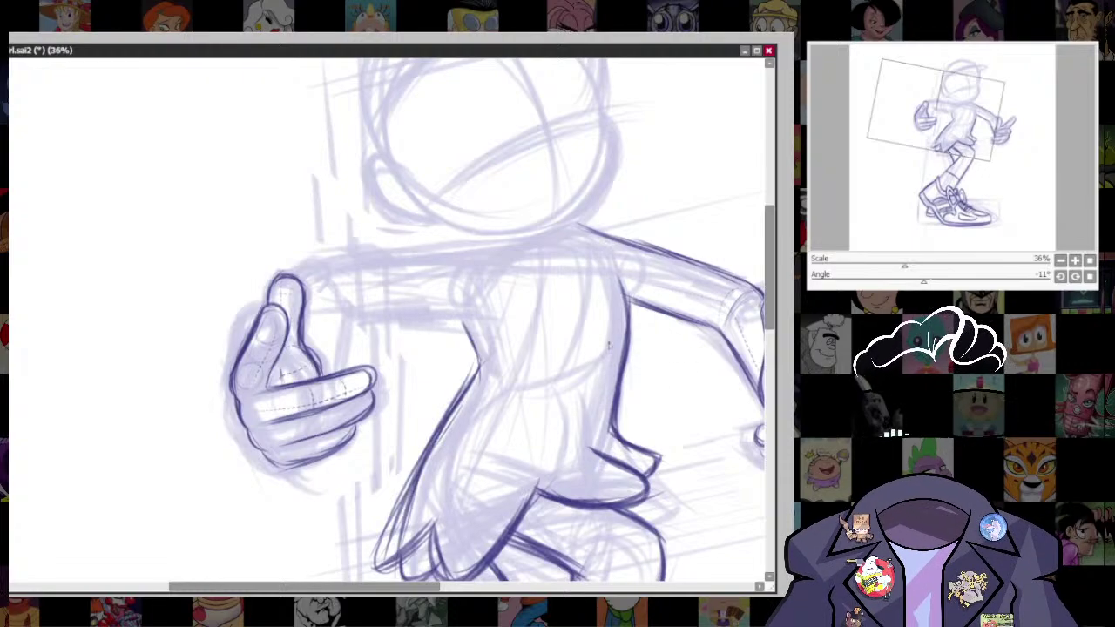
# - Draw the upper outline of the bent arm from the shoulder down to the wrist behind the outlined hand
pyautogui.moveTo(568, 264); pyautogui.dragTo(624, 296)
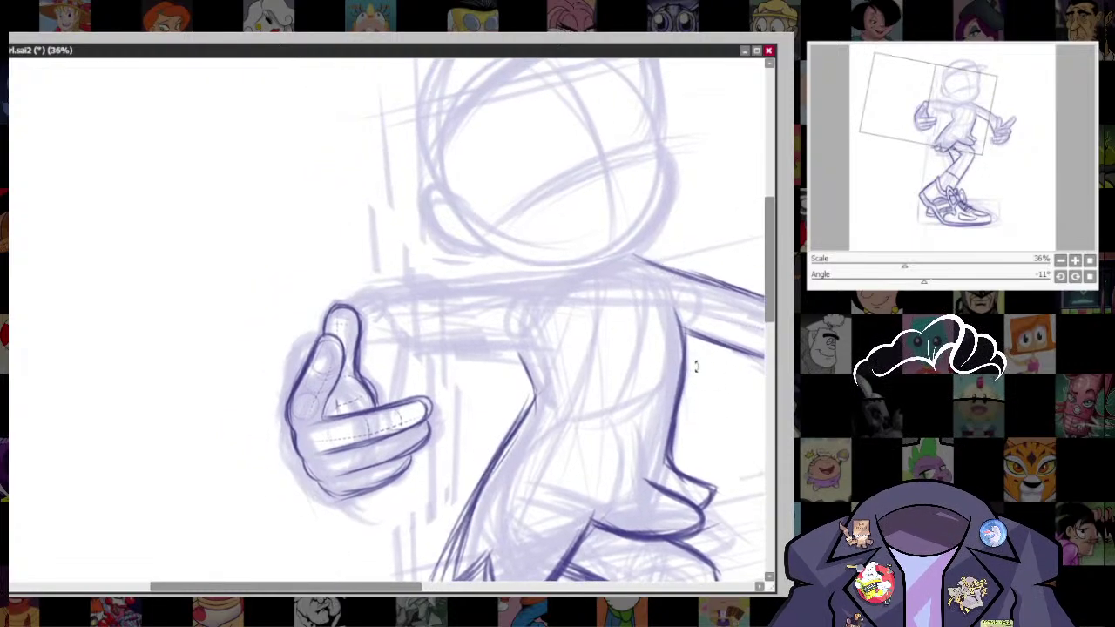
pyautogui.moveTo(696, 367); pyautogui.dragTo(692, 384)
pyautogui.moveTo(722, 420); pyautogui.dragTo(626, 439)
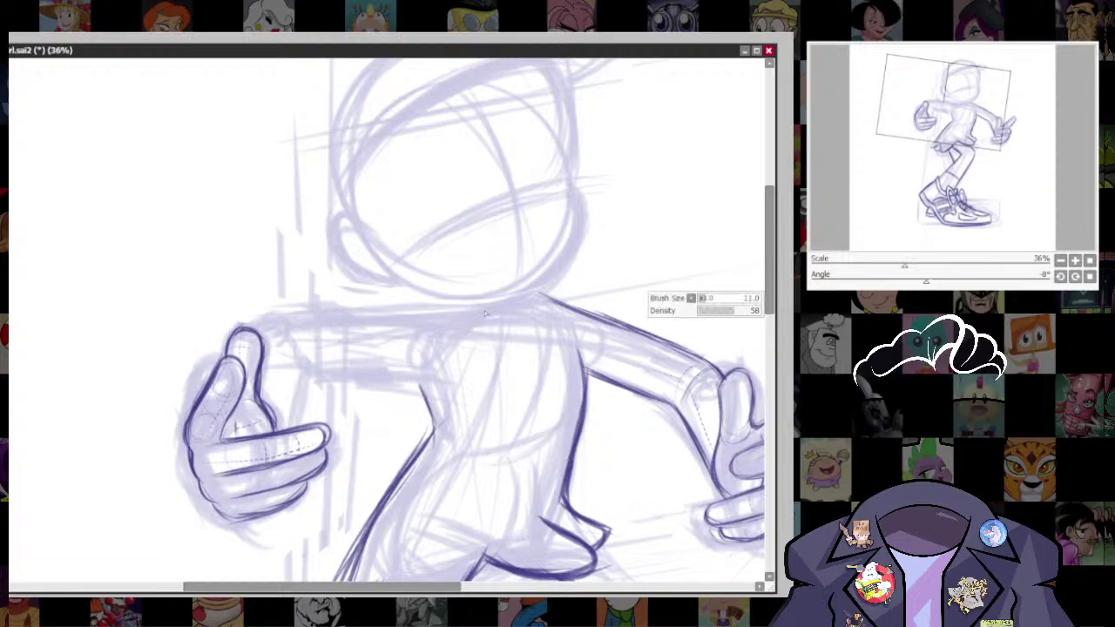
pyautogui.moveTo(468, 322); pyautogui.dragTo(473, 322)
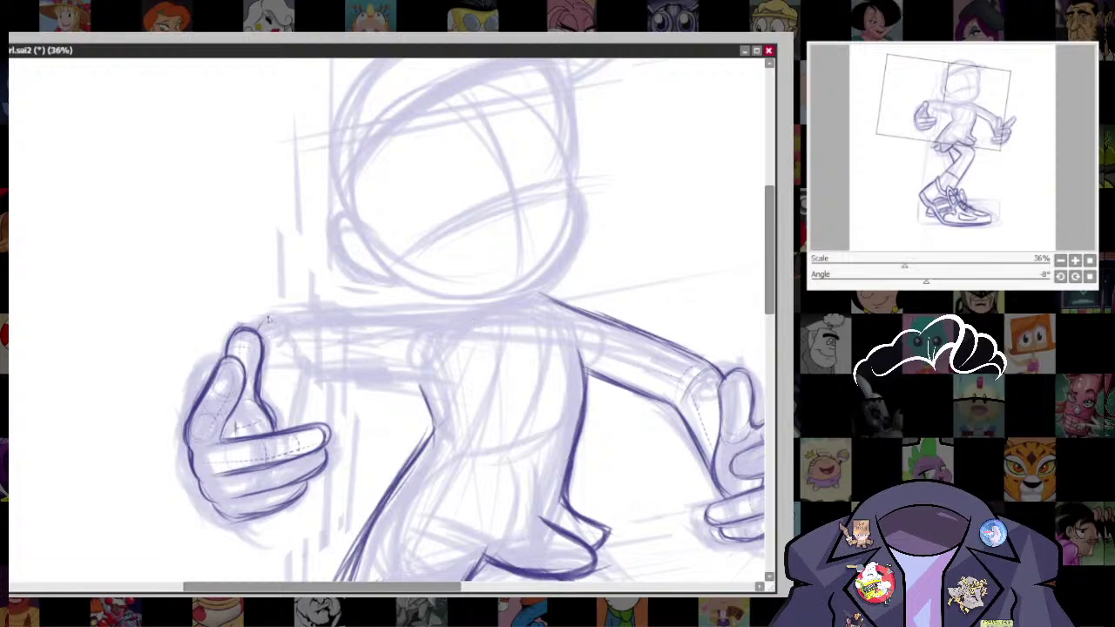
pyautogui.moveTo(575, 200); pyautogui.dragTo(437, 160)
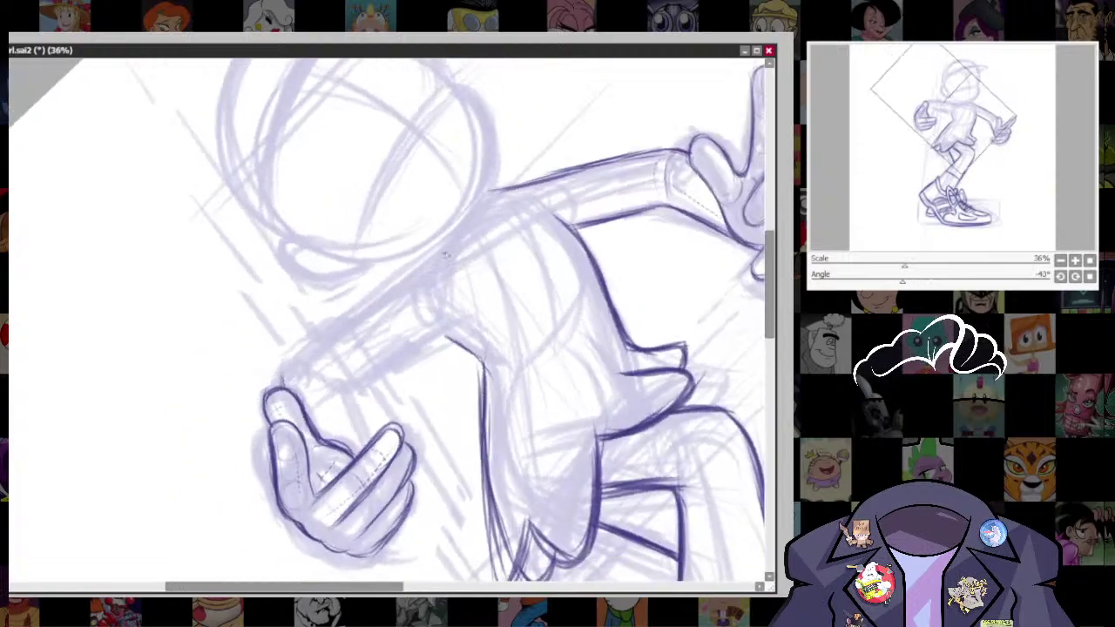
pyautogui.moveTo(444, 255)
pyautogui.mouseDown()
pyautogui.moveTo(291, 368)
pyautogui.moveTo(426, 271)
pyautogui.moveTo(326, 336)
pyautogui.mouseUp()
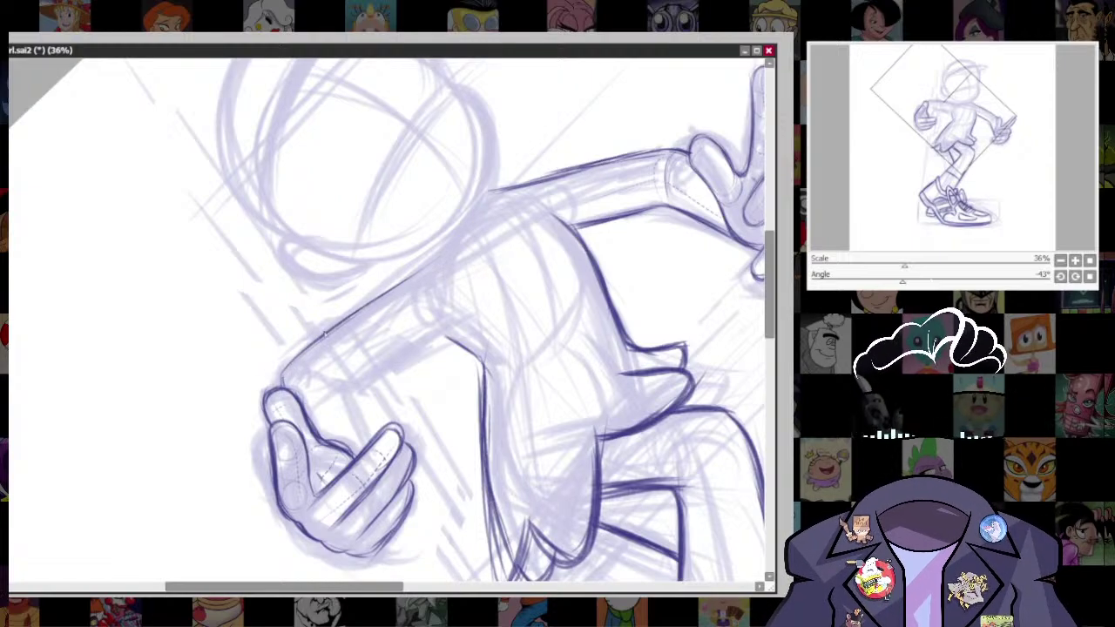
# - Draw the underside of the same arm and its forearm edge, with dashed contours at the elbow and wrist
pyautogui.press(']')
pyautogui.press(']')
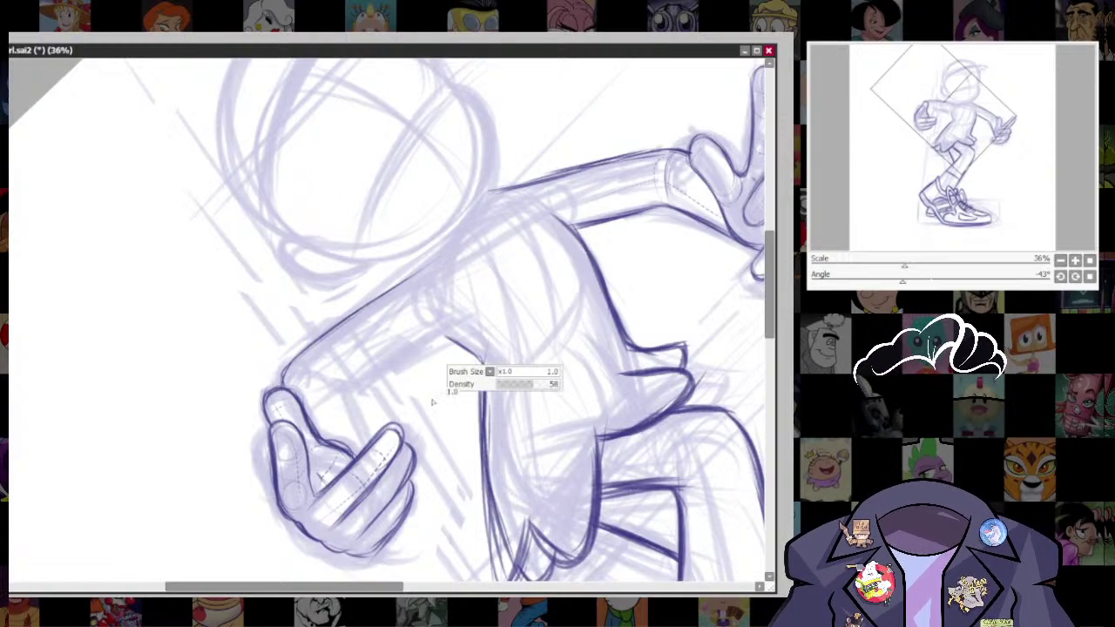
pyautogui.moveTo(353, 392)
pyautogui.mouseDown()
pyautogui.moveTo(451, 330)
pyautogui.moveTo(355, 393)
pyautogui.mouseUp()
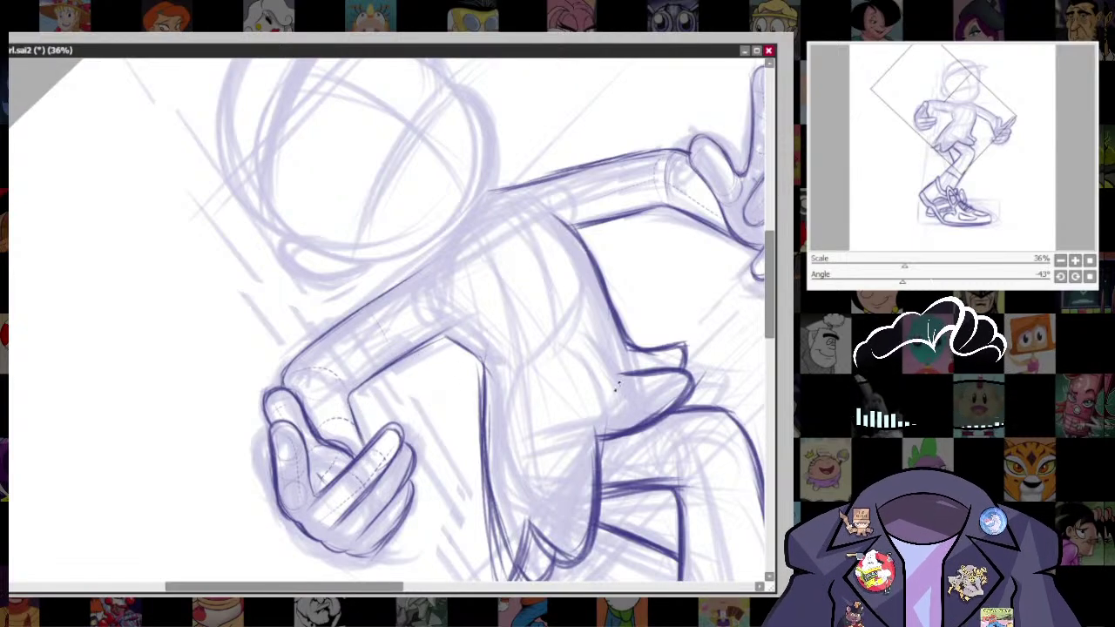
# - Extend the shoulder line beneath the head so that it joins the upper outlines of both arms
pyautogui.moveTo(621, 400)
pyautogui.mouseDown()
pyautogui.moveTo(566, 498)
pyautogui.moveTo(477, 566)
pyautogui.mouseUp()
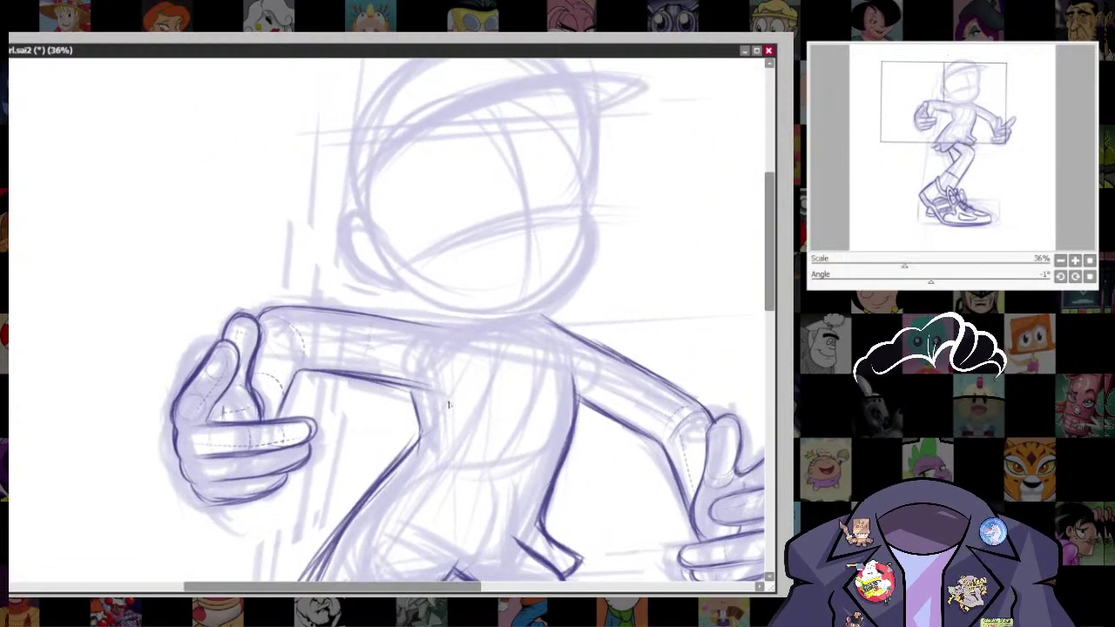
pyautogui.moveTo(496, 342); pyautogui.dragTo(478, 384)
pyautogui.moveTo(621, 342); pyautogui.dragTo(520, 277)
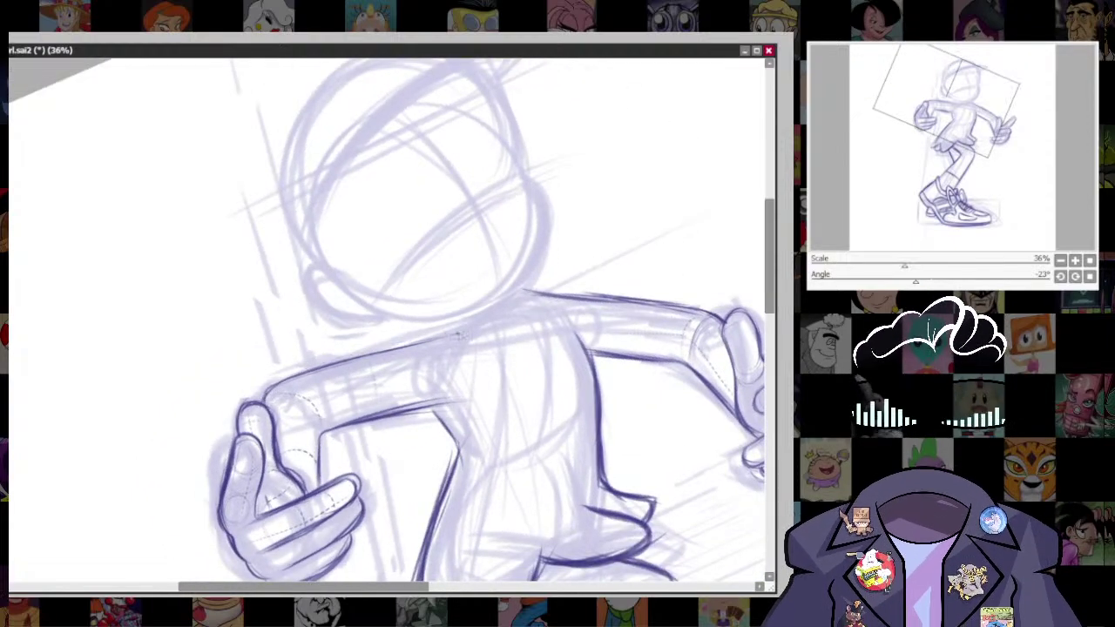
pyautogui.moveTo(457, 335)
pyautogui.mouseDown()
pyautogui.moveTo(322, 372)
pyautogui.moveTo(425, 344)
pyautogui.mouseUp()
pyautogui.moveTo(531, 307); pyautogui.dragTo(607, 298)
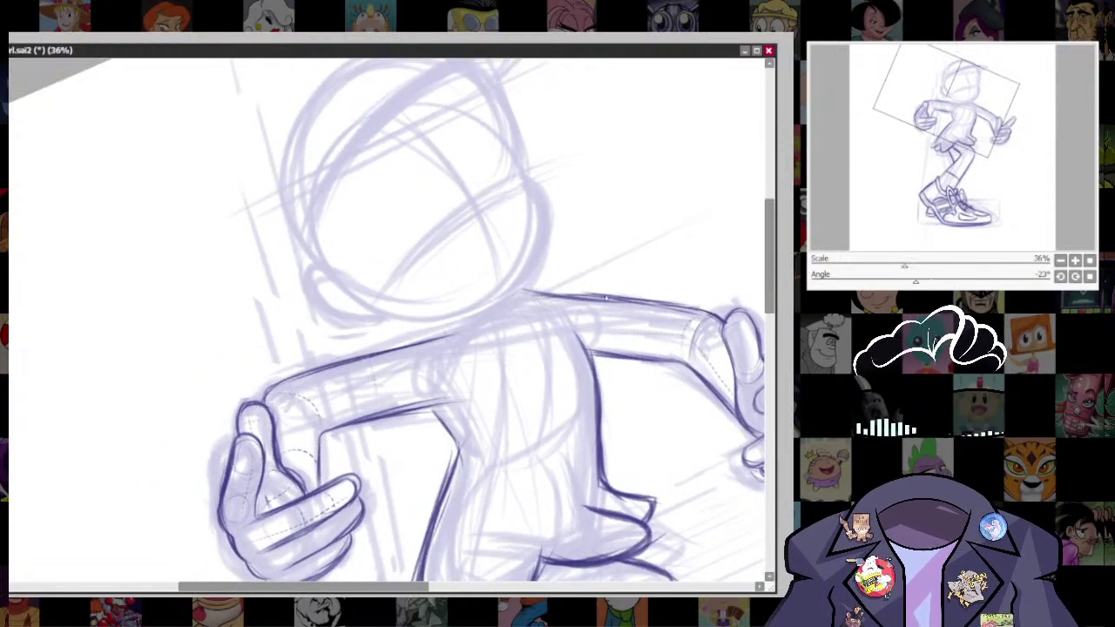
pyautogui.moveTo(535, 295)
pyautogui.mouseDown()
pyautogui.moveTo(646, 303)
pyautogui.moveTo(605, 298)
pyautogui.mouseUp()
pyautogui.moveTo(420, 340)
pyautogui.mouseDown()
pyautogui.moveTo(552, 295)
pyautogui.moveTo(510, 308)
pyautogui.mouseUp()
# - Draw a dashed centre line curving down the torso from the neck to the shirt's hem
pyautogui.moveTo(668, 469); pyautogui.dragTo(469, 521)
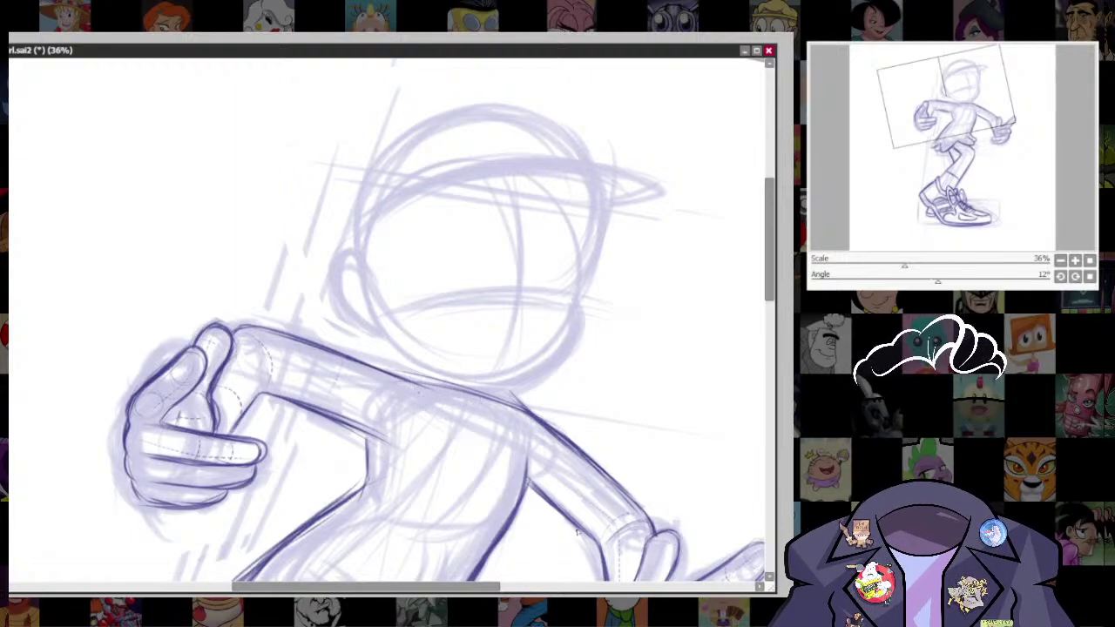
pyautogui.moveTo(601, 195); pyautogui.dragTo(444, 173)
pyautogui.moveTo(601, 486); pyautogui.dragTo(488, 421)
pyautogui.moveTo(688, 408); pyautogui.dragTo(670, 496)
pyautogui.moveTo(670, 496); pyautogui.dragTo(602, 488)
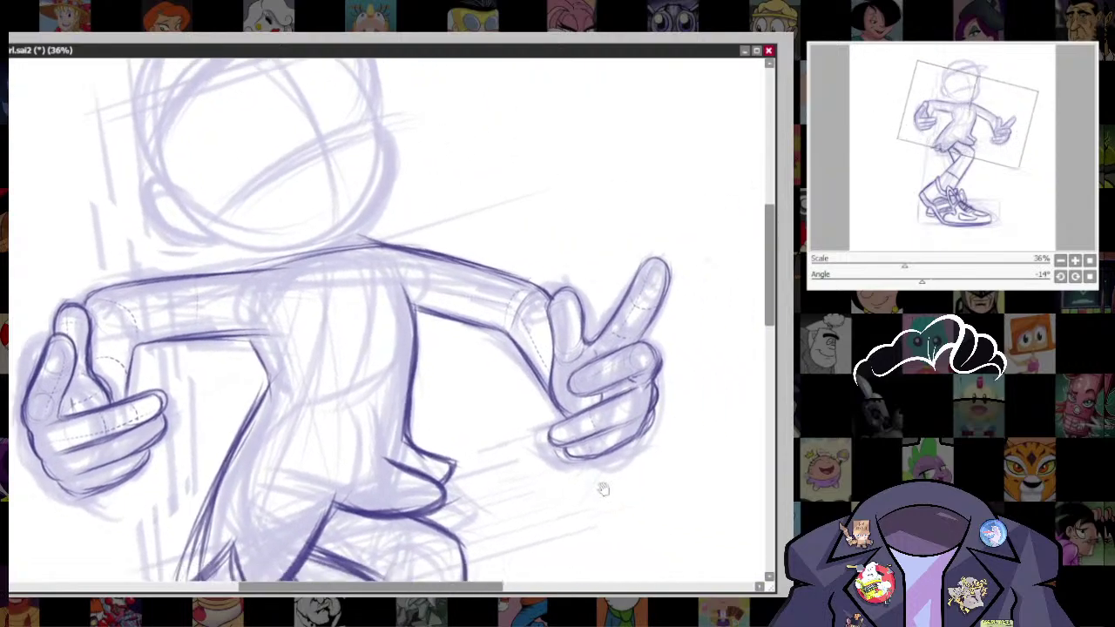
pyautogui.moveTo(350, 268); pyautogui.dragTo(366, 329)
pyautogui.hotkey('ctrl', 'z')
pyautogui.moveTo(350, 267); pyautogui.dragTo(372, 331)
pyautogui.moveTo(363, 390); pyautogui.dragTo(373, 478)
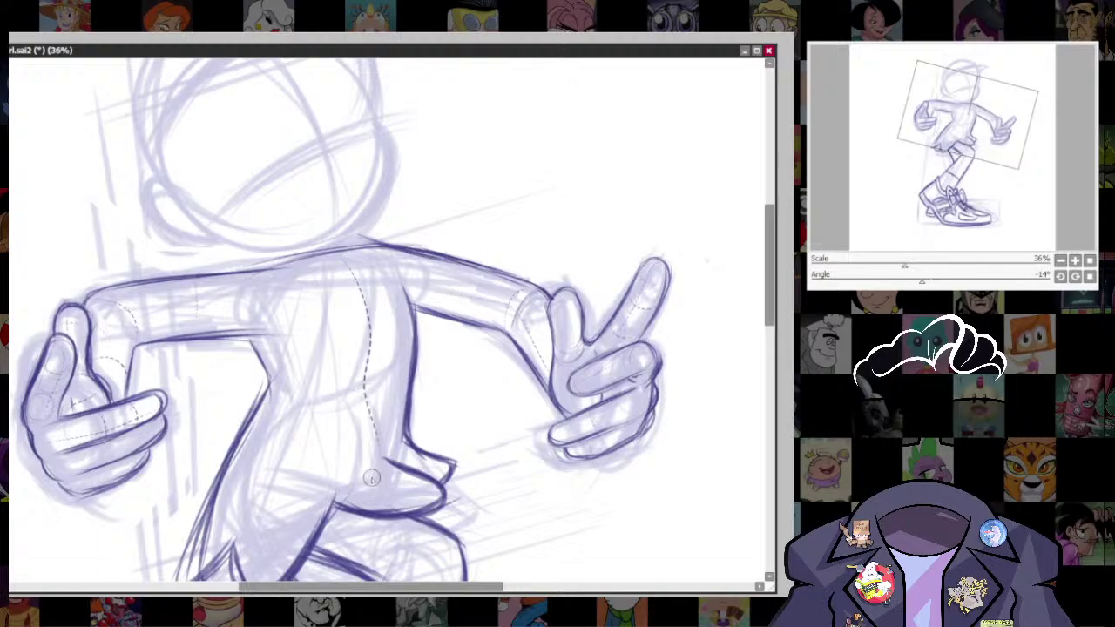
# - Draw the collar beneath the head as two curved lobes meeting at the torso's centre line
pyautogui.moveTo(543, 445); pyautogui.dragTo(605, 567)
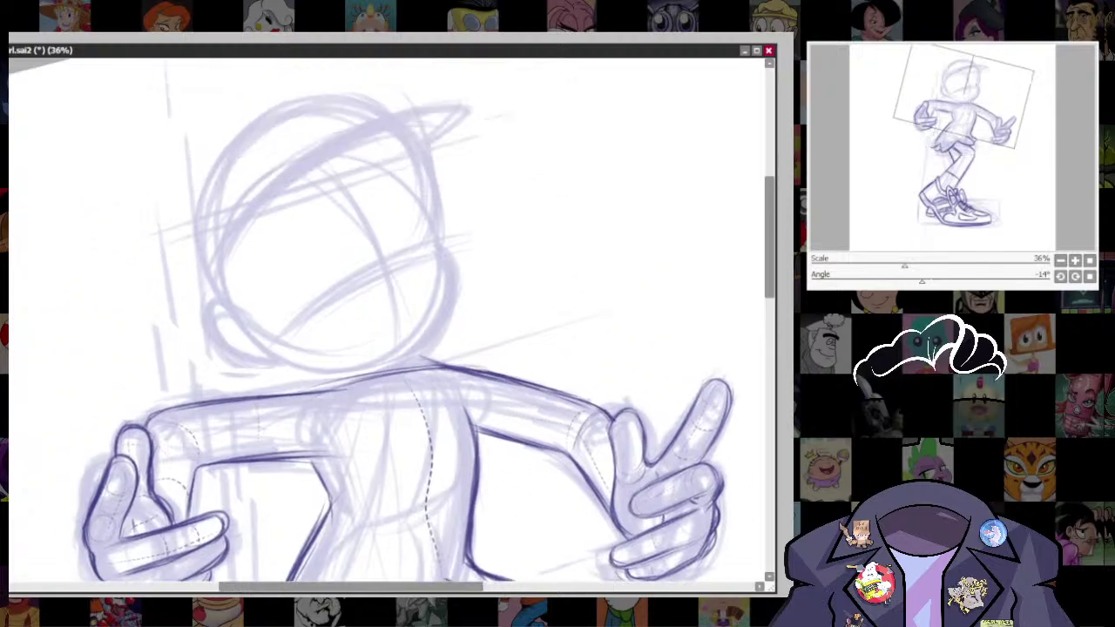
pyautogui.moveTo(322, 391)
pyautogui.mouseDown()
pyautogui.moveTo(408, 394)
pyautogui.moveTo(397, 380)
pyautogui.moveTo(398, 395)
pyautogui.moveTo(318, 385)
pyautogui.moveTo(353, 406)
pyautogui.moveTo(402, 376)
pyautogui.mouseUp()
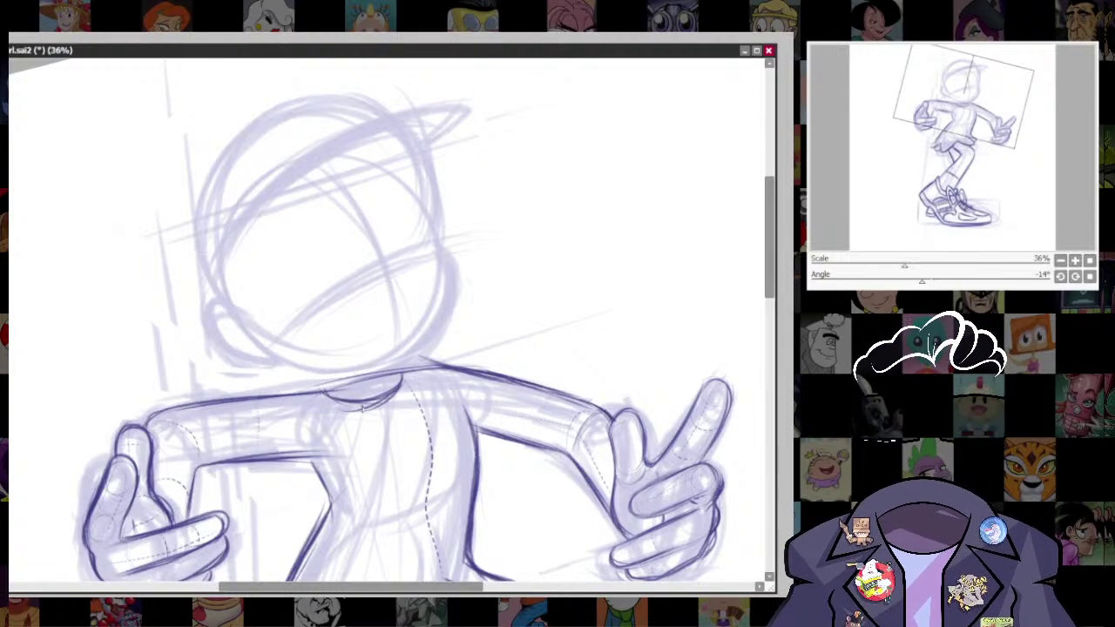
pyautogui.hotkey('ctrl', 'z')
pyautogui.moveTo(324, 391)
pyautogui.mouseDown()
pyautogui.moveTo(365, 413)
pyautogui.moveTo(408, 378)
pyautogui.moveTo(387, 400)
pyautogui.moveTo(453, 365)
pyautogui.moveTo(421, 354)
pyautogui.moveTo(453, 371)
pyautogui.mouseUp()
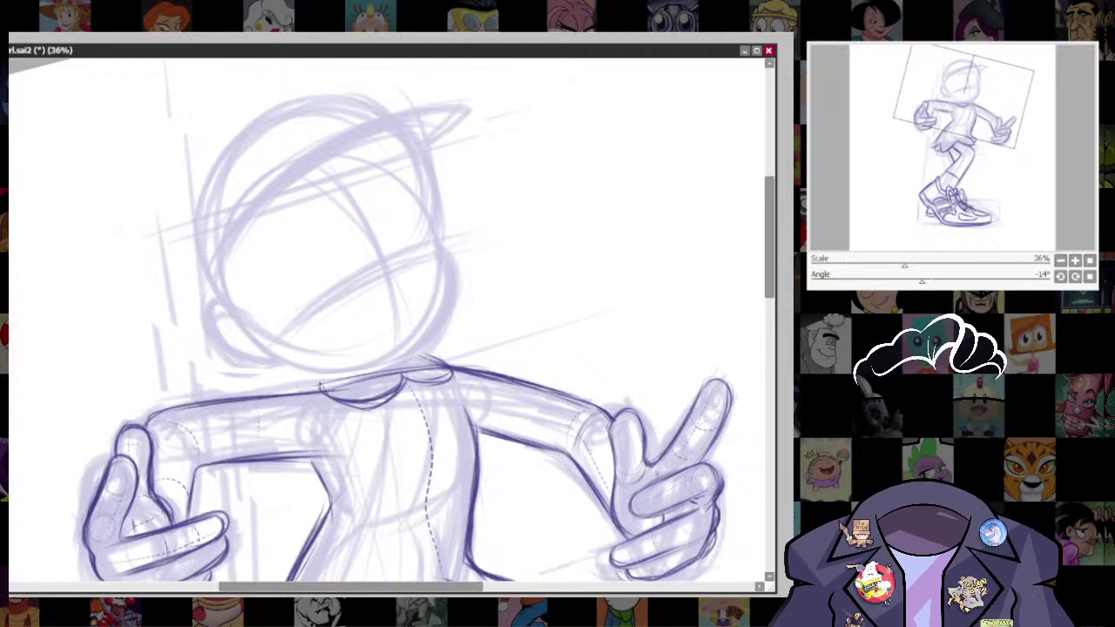
pyautogui.moveTo(317, 383)
pyautogui.mouseDown()
pyautogui.moveTo(347, 404)
pyautogui.moveTo(388, 399)
pyautogui.moveTo(402, 374)
pyautogui.moveTo(421, 381)
pyautogui.mouseUp()
# - Draw the open jacket's front edge on the thumb-up hand's side, curving from the collar down toward the hem
pyautogui.moveTo(547, 515); pyautogui.dragTo(520, 196)
pyautogui.moveTo(604, 325); pyautogui.dragTo(575, 413)
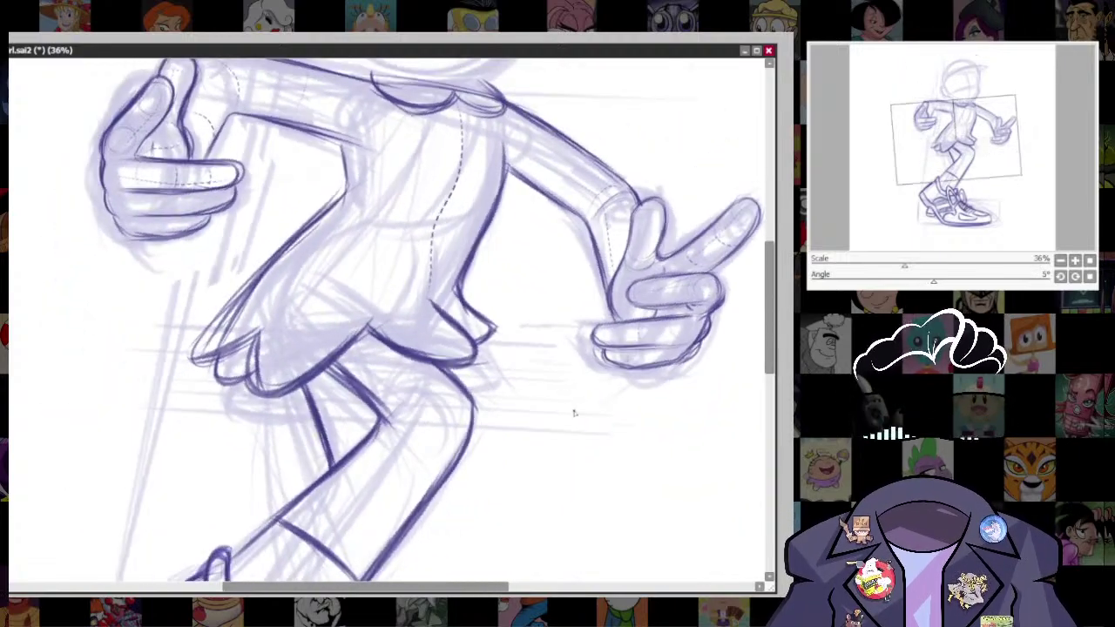
pyautogui.moveTo(572, 349); pyautogui.dragTo(560, 449)
pyautogui.moveTo(404, 414); pyautogui.dragTo(414, 431)
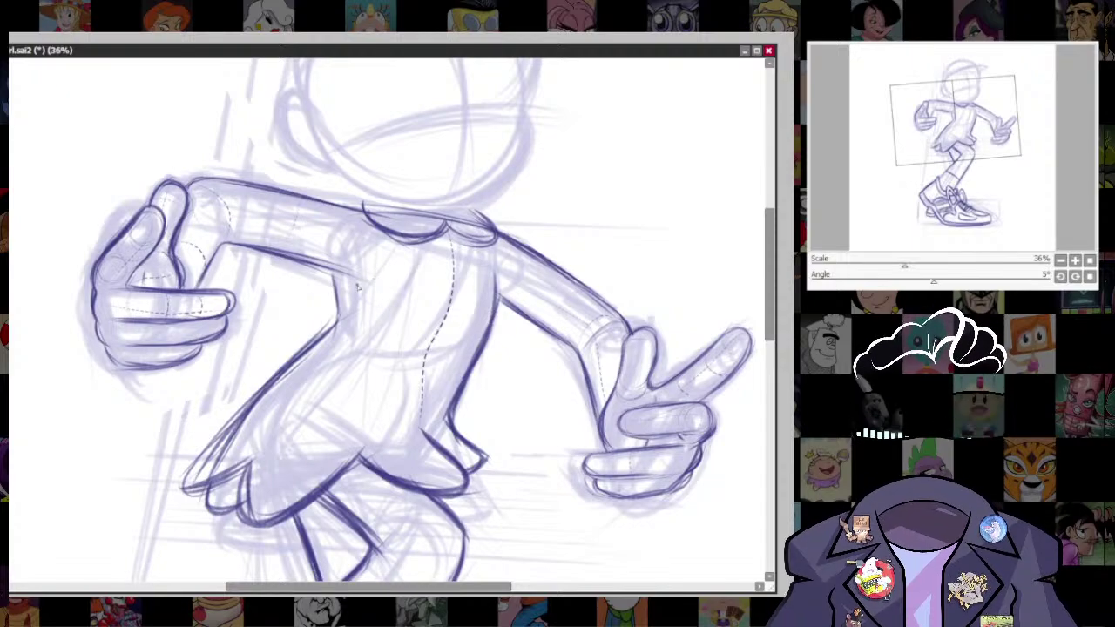
pyautogui.moveTo(385, 228); pyautogui.dragTo(376, 334)
pyautogui.moveTo(392, 293)
pyautogui.mouseDown()
pyautogui.moveTo(355, 365)
pyautogui.moveTo(301, 421)
pyautogui.mouseUp()
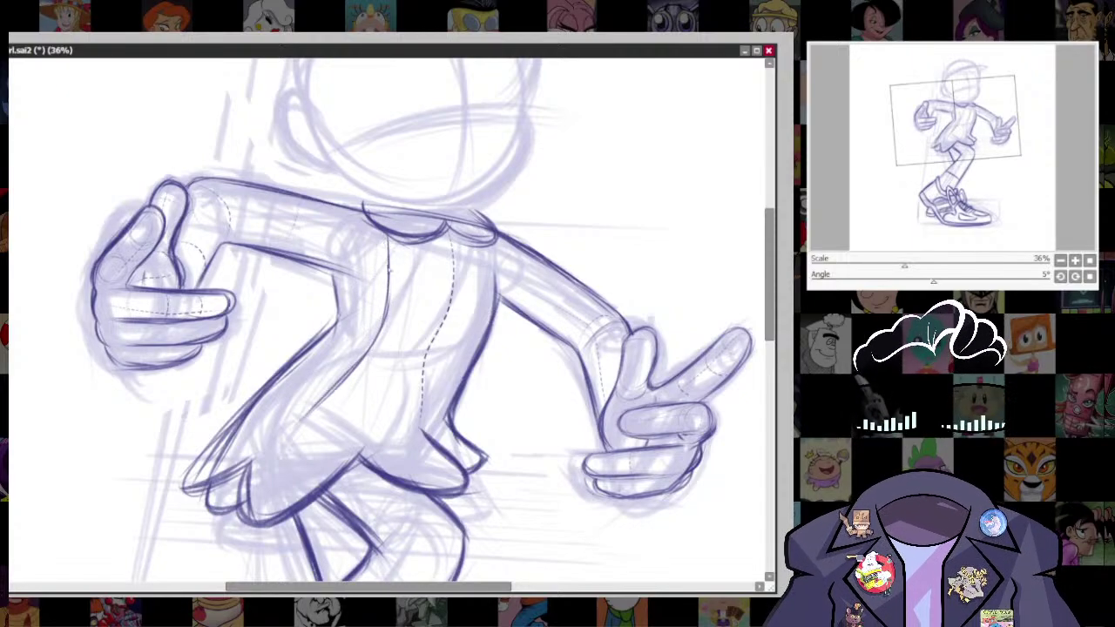
pyautogui.moveTo(390, 249)
pyautogui.mouseDown()
pyautogui.moveTo(339, 372)
pyautogui.moveTo(379, 337)
pyautogui.moveTo(357, 368)
pyautogui.moveTo(318, 404)
pyautogui.mouseUp()
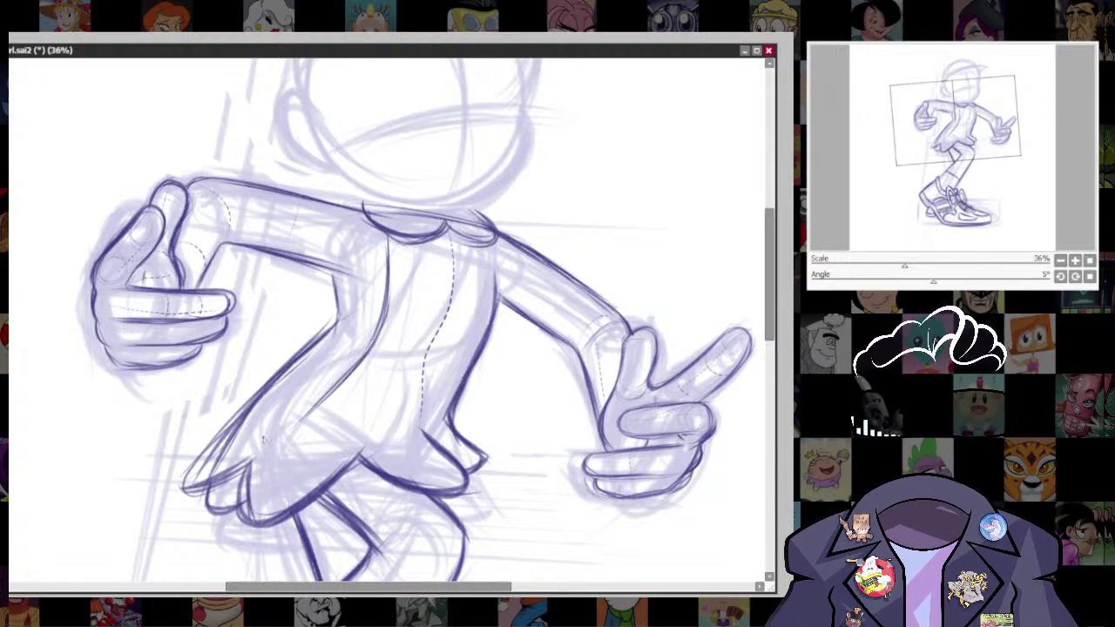
# - Round off that jacket panel's lower edge to meet its outer side, and darken the lower part of its front edge
pyautogui.moveTo(221, 450)
pyautogui.mouseDown()
pyautogui.moveTo(253, 417)
pyautogui.moveTo(277, 446)
pyautogui.moveTo(319, 422)
pyautogui.mouseUp()
pyautogui.moveTo(381, 338); pyautogui.dragTo(324, 424)
pyautogui.moveTo(391, 298); pyautogui.dragTo(310, 432)
pyautogui.moveTo(383, 317)
pyautogui.mouseDown()
pyautogui.moveTo(322, 416)
pyautogui.moveTo(226, 449)
pyautogui.mouseUp()
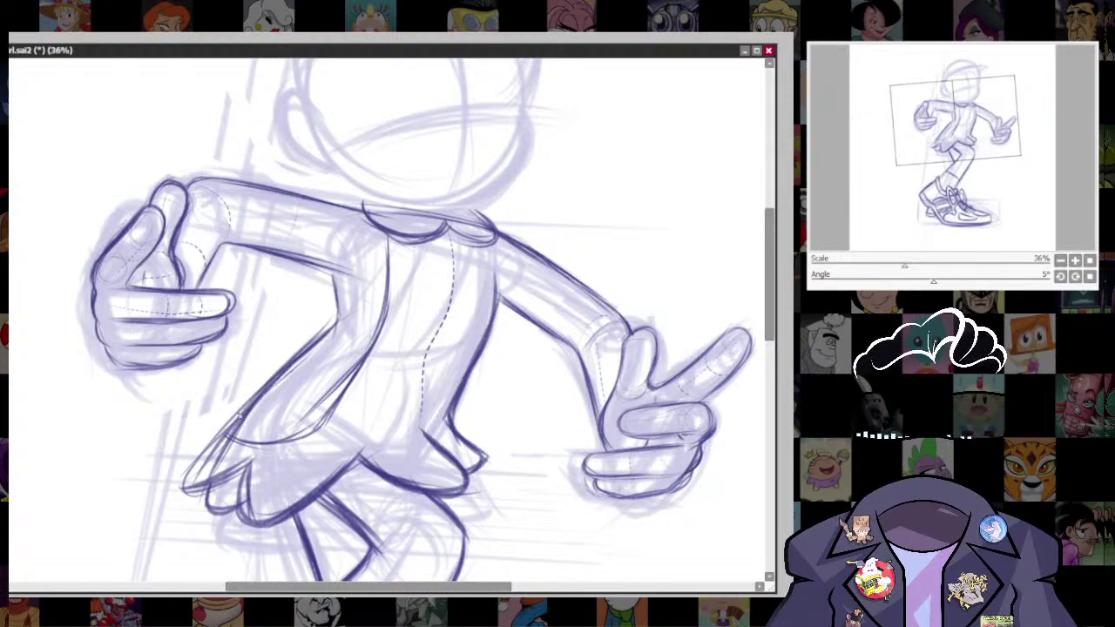
pyautogui.moveTo(329, 416)
pyautogui.mouseDown()
pyautogui.moveTo(238, 449)
pyautogui.moveTo(386, 335)
pyautogui.mouseUp()
pyautogui.moveTo(380, 254); pyautogui.dragTo(365, 341)
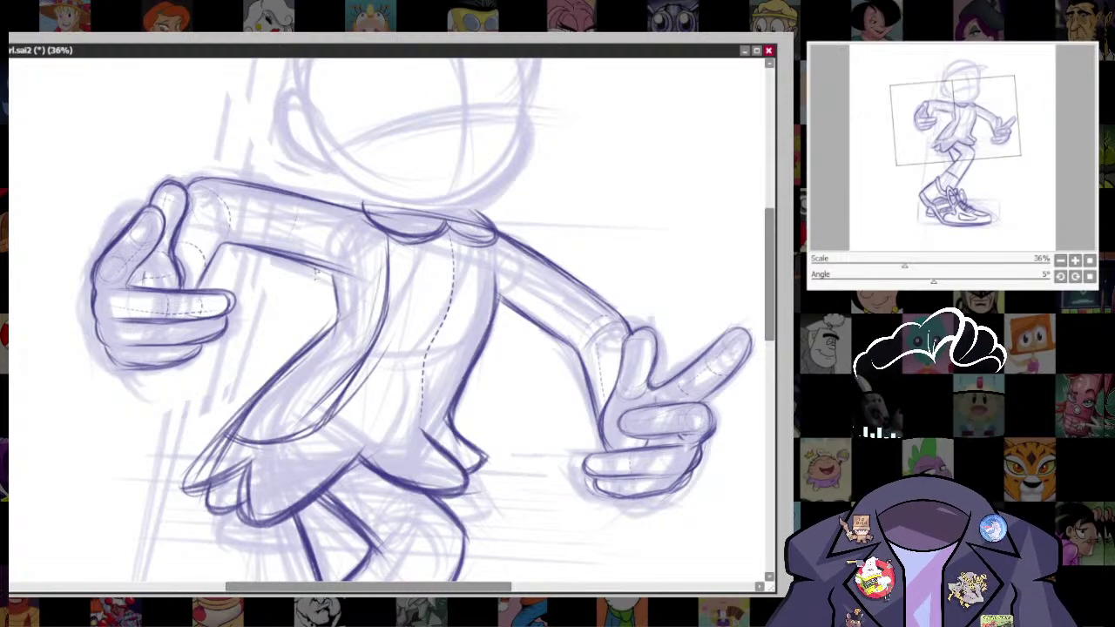
pyautogui.moveTo(331, 269); pyautogui.dragTo(339, 304)
# - Draw the opposite jacket front edge from the collar down to the hem, and darken both front edges
pyautogui.moveTo(533, 418)
pyautogui.mouseDown()
pyautogui.moveTo(545, 308)
pyautogui.moveTo(555, 441)
pyautogui.mouseUp()
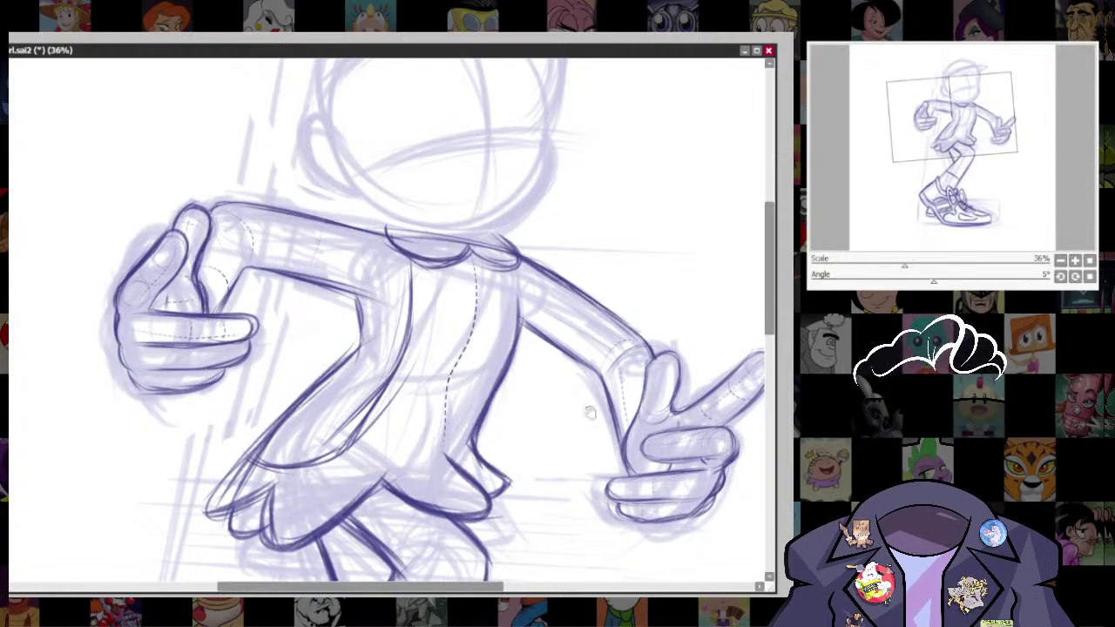
pyautogui.moveTo(591, 413)
pyautogui.mouseDown()
pyautogui.moveTo(483, 338)
pyautogui.moveTo(539, 411)
pyautogui.mouseUp()
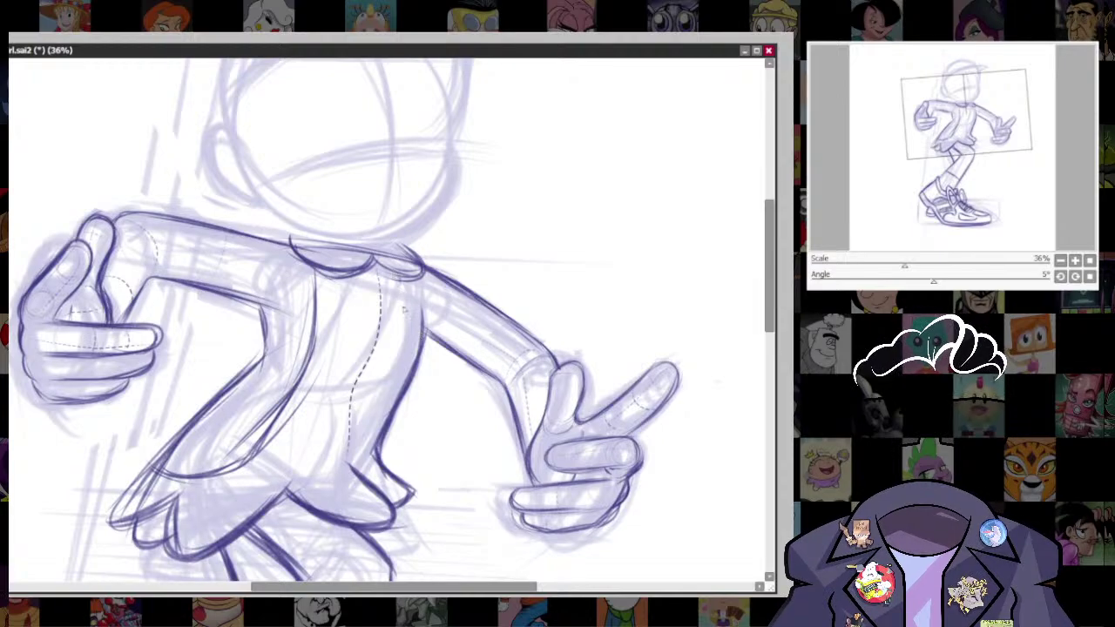
pyautogui.moveTo(403, 287); pyautogui.dragTo(388, 387)
pyautogui.moveTo(398, 328)
pyautogui.mouseDown()
pyautogui.moveTo(357, 423)
pyautogui.moveTo(387, 389)
pyautogui.moveTo(366, 406)
pyautogui.moveTo(364, 458)
pyautogui.moveTo(385, 476)
pyautogui.mouseUp()
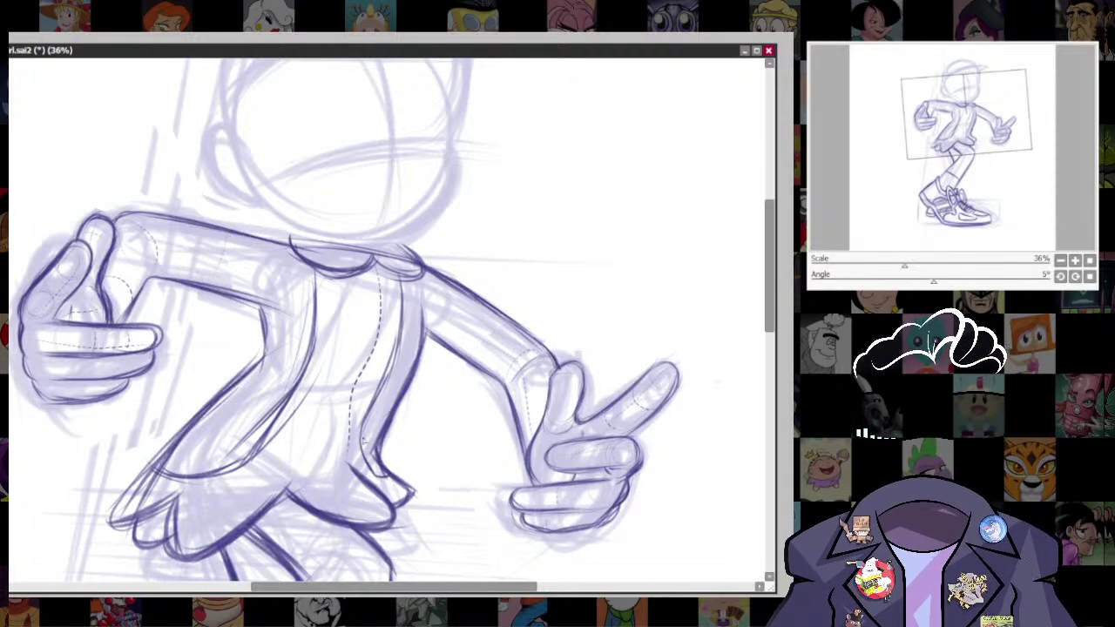
pyautogui.moveTo(357, 392); pyautogui.dragTo(387, 486)
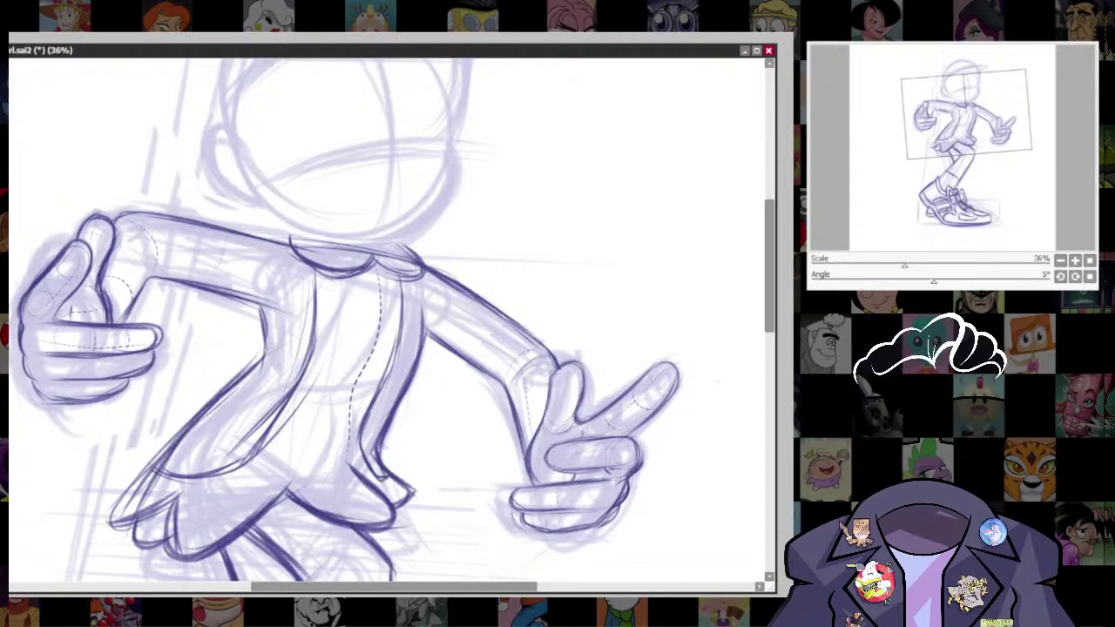
pyautogui.moveTo(378, 447); pyautogui.dragTo(389, 476)
pyautogui.moveTo(453, 390); pyautogui.dragTo(479, 434)
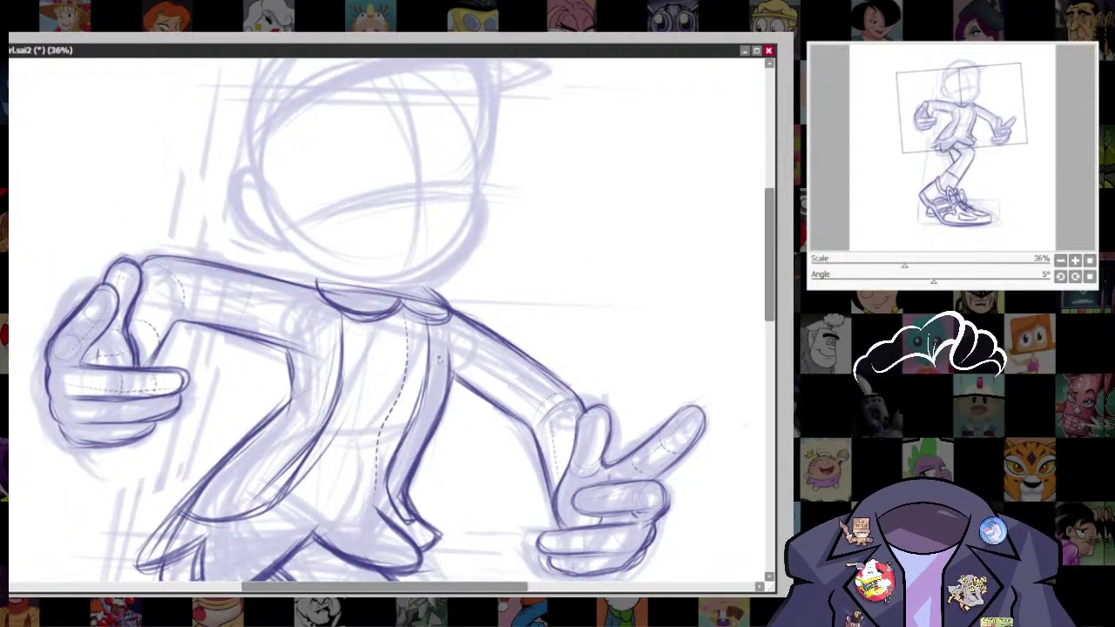
pyautogui.moveTo(427, 324)
pyautogui.mouseDown()
pyautogui.moveTo(429, 403)
pyautogui.moveTo(405, 438)
pyautogui.mouseUp()
pyautogui.moveTo(341, 321); pyautogui.dragTo(330, 394)
# - Review the whole figure from the shoes up to the cap with the canvas rotation reset
pyautogui.moveTo(562, 394); pyautogui.dragTo(580, 77)
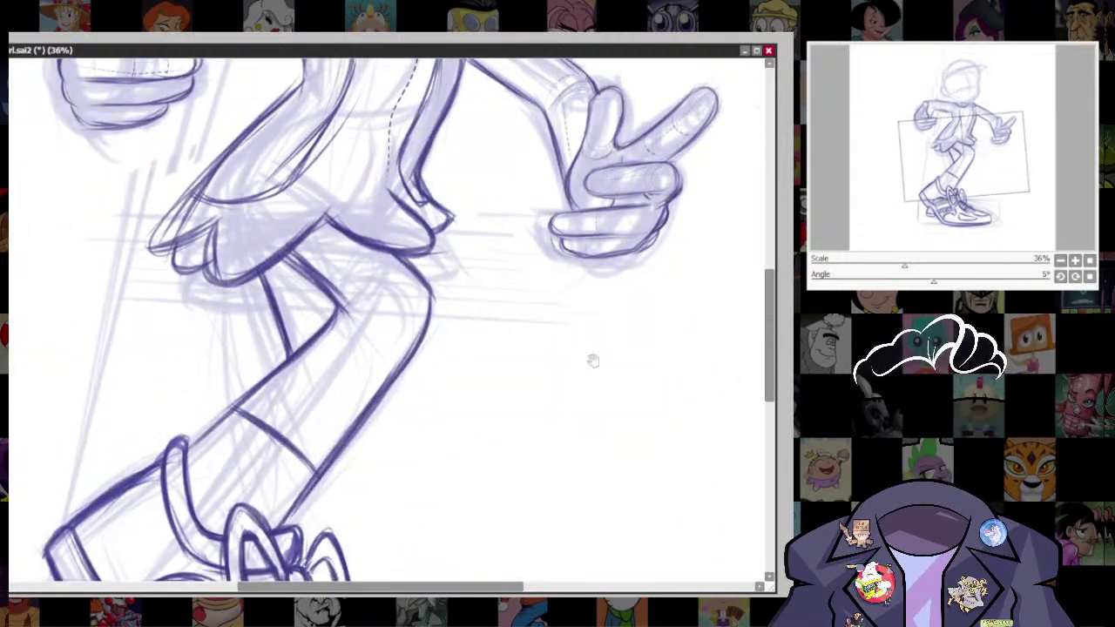
pyautogui.moveTo(592, 362); pyautogui.dragTo(617, 202)
pyautogui.scroll(-6, 595, 291)
pyautogui.moveTo(595, 291); pyautogui.dragTo(558, 447)
pyautogui.scroll(3, 559, 418)
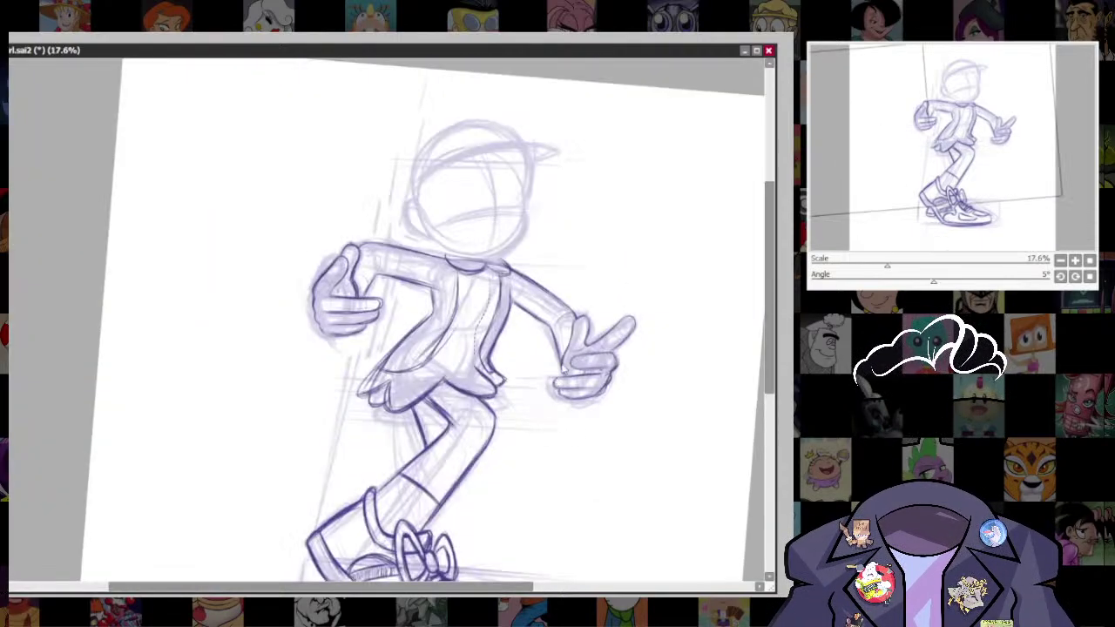
pyautogui.scroll(1, 628, 340)
pyautogui.moveTo(631, 365); pyautogui.dragTo(593, 454)
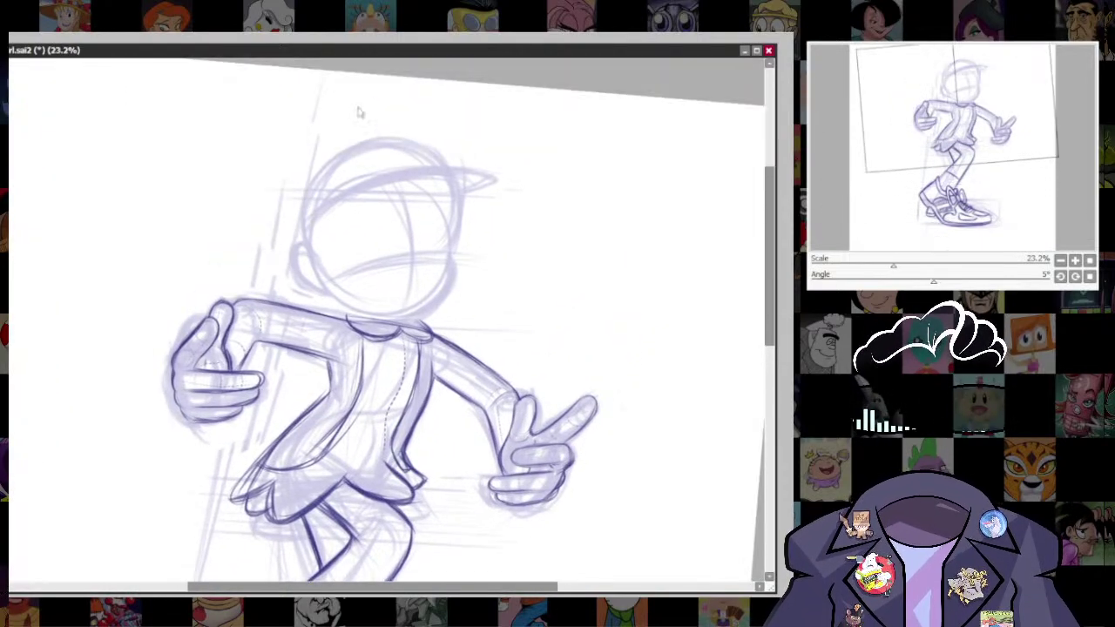
pyautogui.click(214, 35)
pyautogui.moveTo(650, 519); pyautogui.dragTo(594, 467)
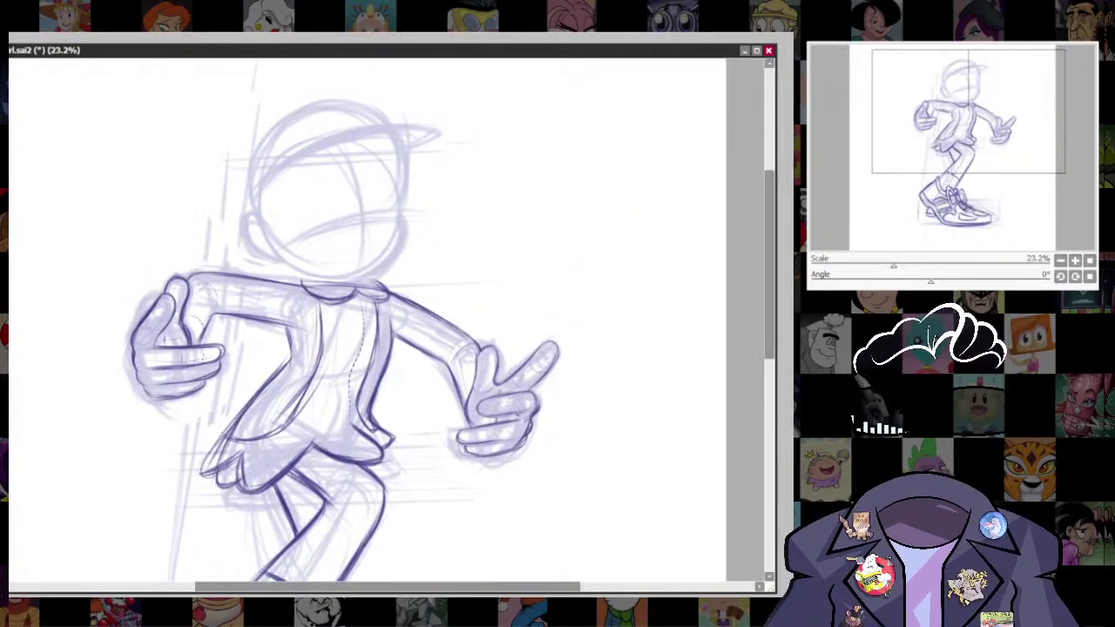
pyautogui.scroll(2, 461, 251)
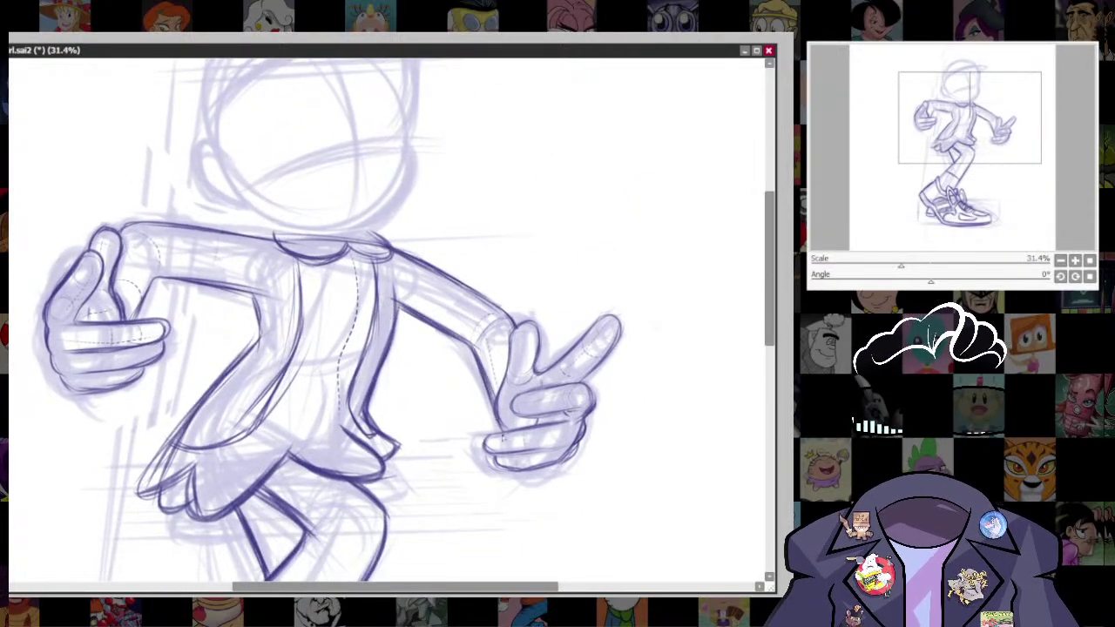
# - Outline the cap's brim in dark lines, from the back of the head forward to its pointed tip
pyautogui.moveTo(493, 410); pyautogui.dragTo(597, 610)
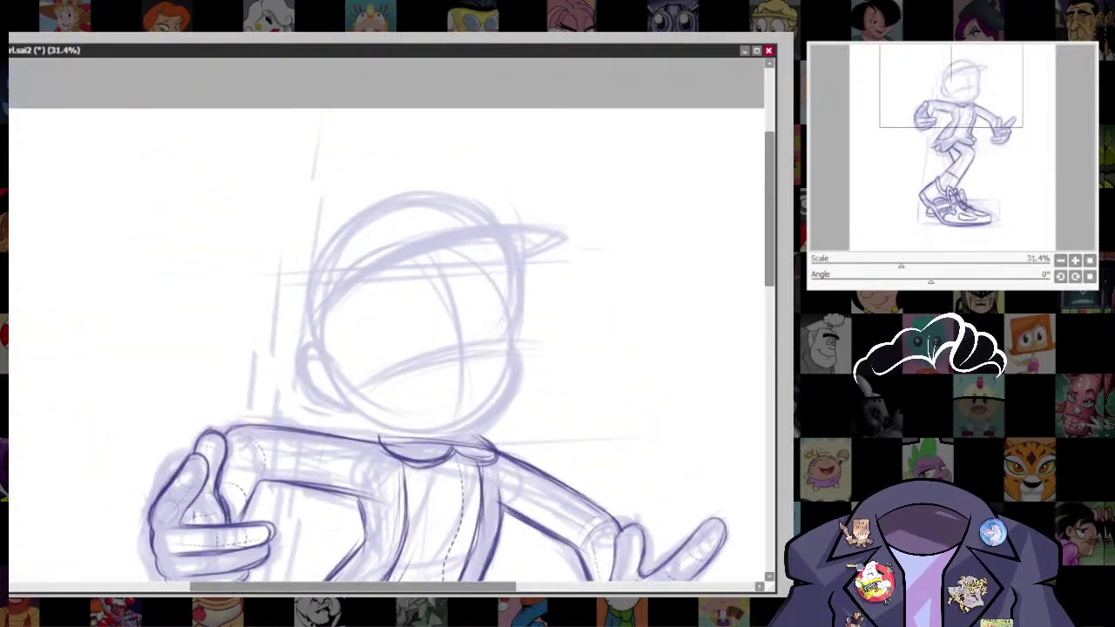
pyautogui.press(']')
pyautogui.press(']')
pyautogui.moveTo(573, 276); pyautogui.dragTo(493, 315)
pyautogui.moveTo(537, 276); pyautogui.dragTo(503, 273)
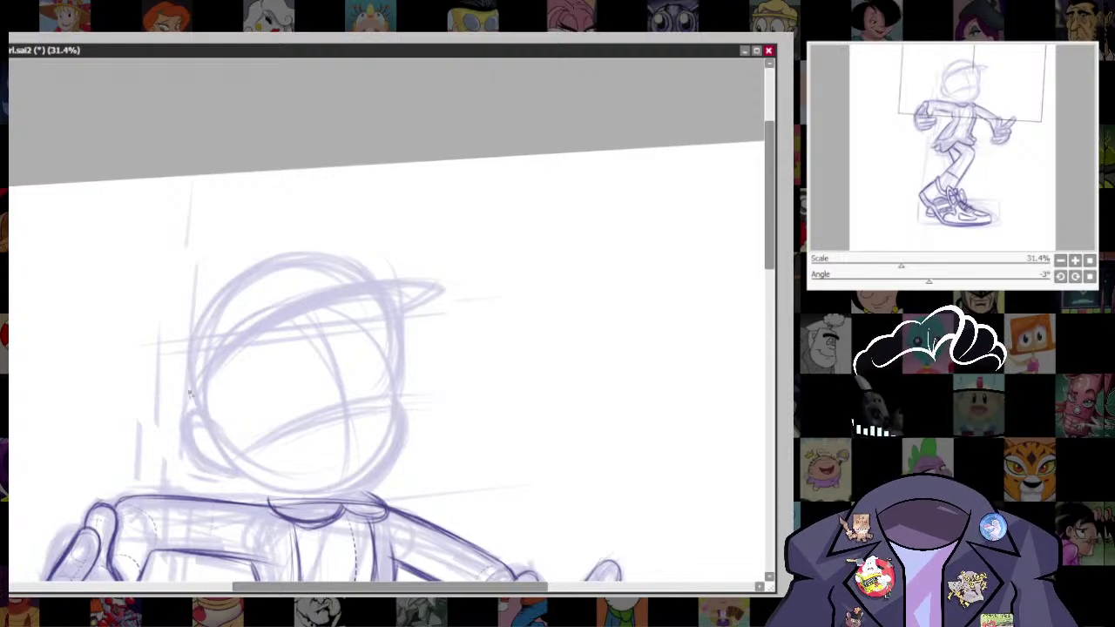
pyautogui.moveTo(194, 383); pyautogui.dragTo(367, 274)
pyautogui.moveTo(218, 357); pyautogui.dragTo(413, 275)
pyautogui.moveTo(284, 312)
pyautogui.mouseDown()
pyautogui.moveTo(432, 279)
pyautogui.moveTo(438, 292)
pyautogui.mouseUp()
pyautogui.moveTo(404, 313)
pyautogui.mouseDown()
pyautogui.moveTo(450, 282)
pyautogui.moveTo(282, 319)
pyautogui.mouseUp()
pyautogui.moveTo(196, 388)
pyautogui.mouseDown()
pyautogui.moveTo(413, 274)
pyautogui.moveTo(409, 388)
pyautogui.mouseUp()
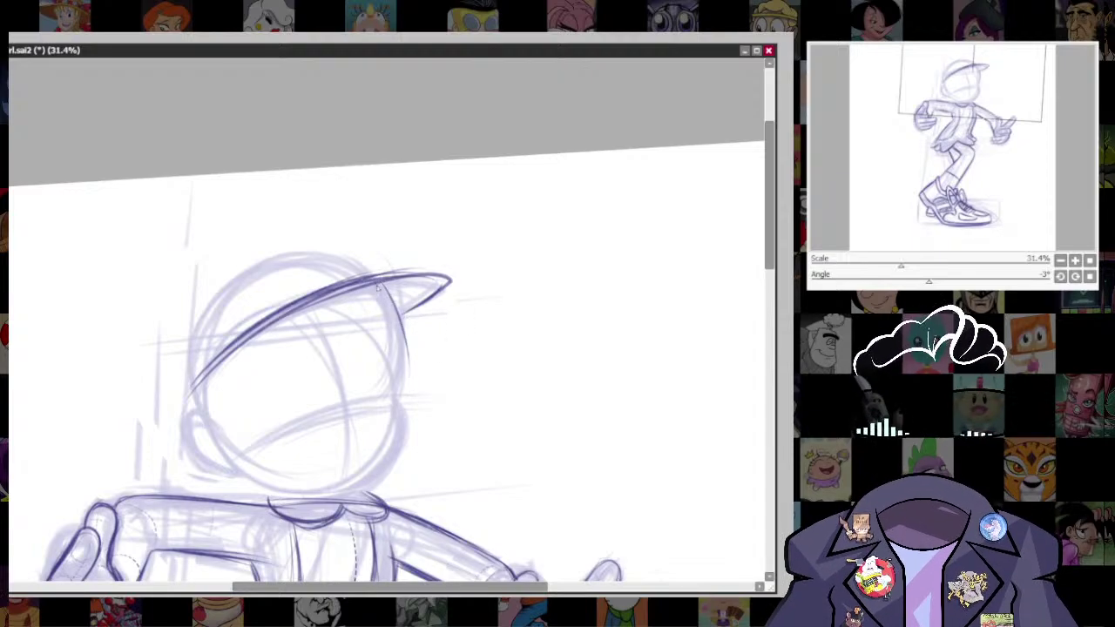
# - Draw the face contour from under the brim down over the cheek and around the jaw to the collar
pyautogui.moveTo(378, 288); pyautogui.dragTo(407, 397)
pyautogui.moveTo(405, 309); pyautogui.dragTo(391, 407)
pyautogui.moveTo(392, 285)
pyautogui.mouseDown()
pyautogui.moveTo(405, 397)
pyautogui.moveTo(466, 294)
pyautogui.moveTo(476, 296)
pyautogui.moveTo(454, 334)
pyautogui.mouseUp()
pyautogui.moveTo(443, 287)
pyautogui.mouseDown()
pyautogui.moveTo(435, 357)
pyautogui.moveTo(408, 372)
pyautogui.mouseUp()
pyautogui.moveTo(282, 331)
pyautogui.mouseDown()
pyautogui.moveTo(336, 365)
pyautogui.moveTo(432, 361)
pyautogui.mouseUp()
pyautogui.moveTo(314, 358)
pyautogui.mouseDown()
pyautogui.moveTo(435, 364)
pyautogui.moveTo(430, 354)
pyautogui.mouseUp()
pyautogui.moveTo(447, 278)
pyautogui.mouseDown()
pyautogui.moveTo(454, 301)
pyautogui.moveTo(394, 374)
pyautogui.mouseUp()
pyautogui.moveTo(295, 329)
pyautogui.mouseDown()
pyautogui.moveTo(348, 373)
pyautogui.moveTo(409, 355)
pyautogui.mouseUp()
pyautogui.moveTo(322, 369); pyautogui.dragTo(345, 394)
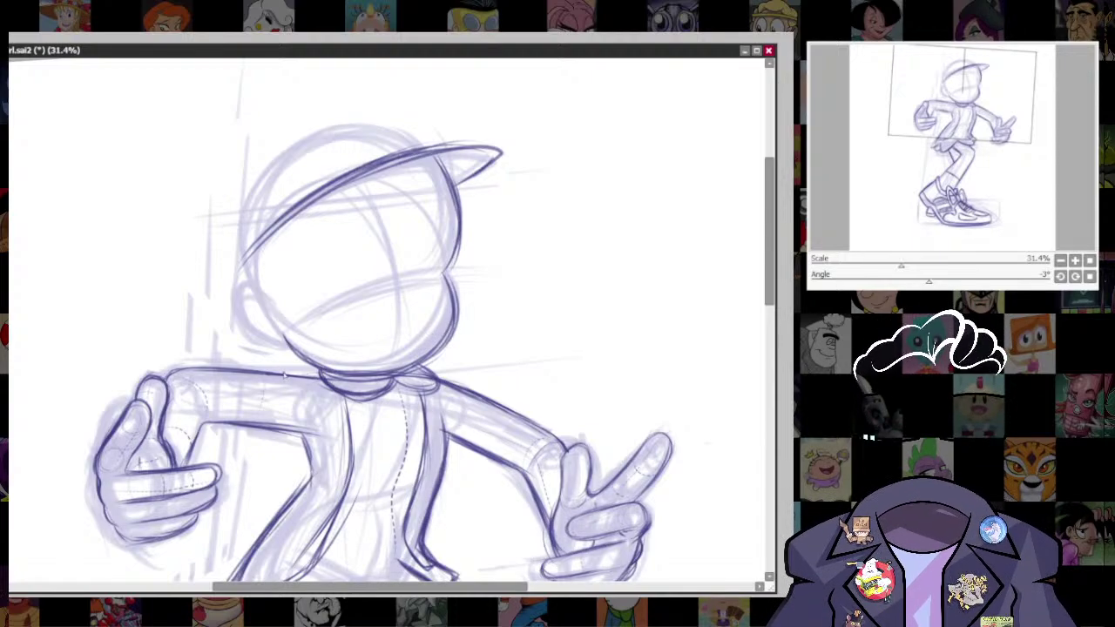
# - Darken the shoulder line beside the collar and the underside of the thumb-up hand's upper arm
pyautogui.moveTo(285, 374); pyautogui.dragTo(326, 377)
pyautogui.moveTo(244, 373); pyautogui.dragTo(317, 377)
pyautogui.moveTo(545, 228)
pyautogui.mouseDown()
pyautogui.moveTo(507, 178)
pyautogui.moveTo(445, 145)
pyautogui.mouseUp()
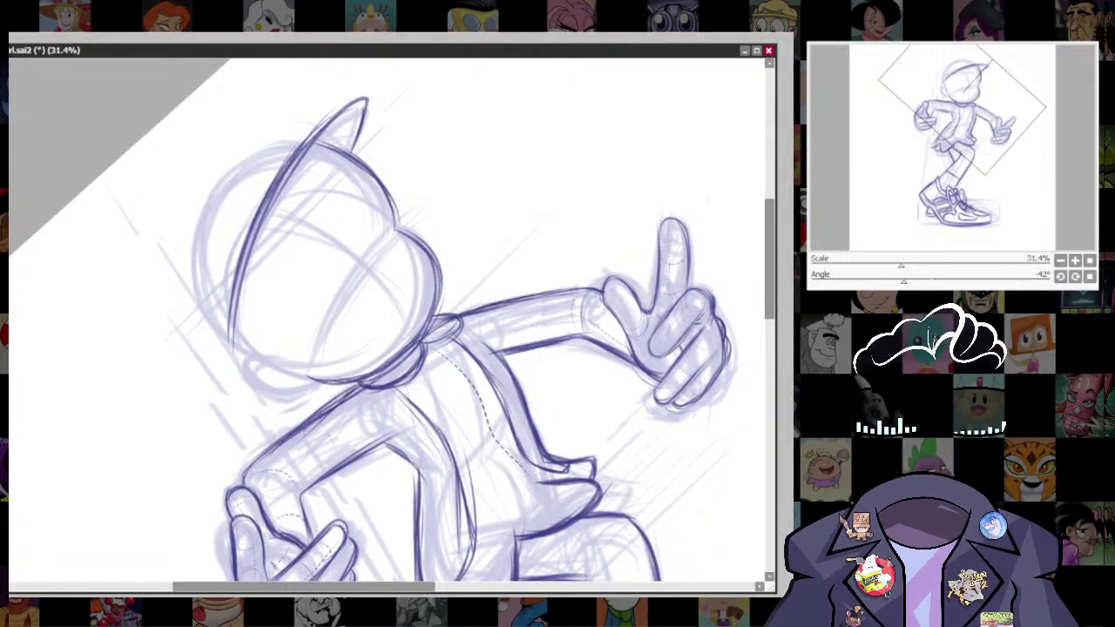
pyautogui.moveTo(321, 415); pyautogui.dragTo(345, 398)
pyautogui.moveTo(319, 479); pyautogui.dragTo(396, 434)
pyautogui.moveTo(608, 406); pyautogui.dragTo(501, 525)
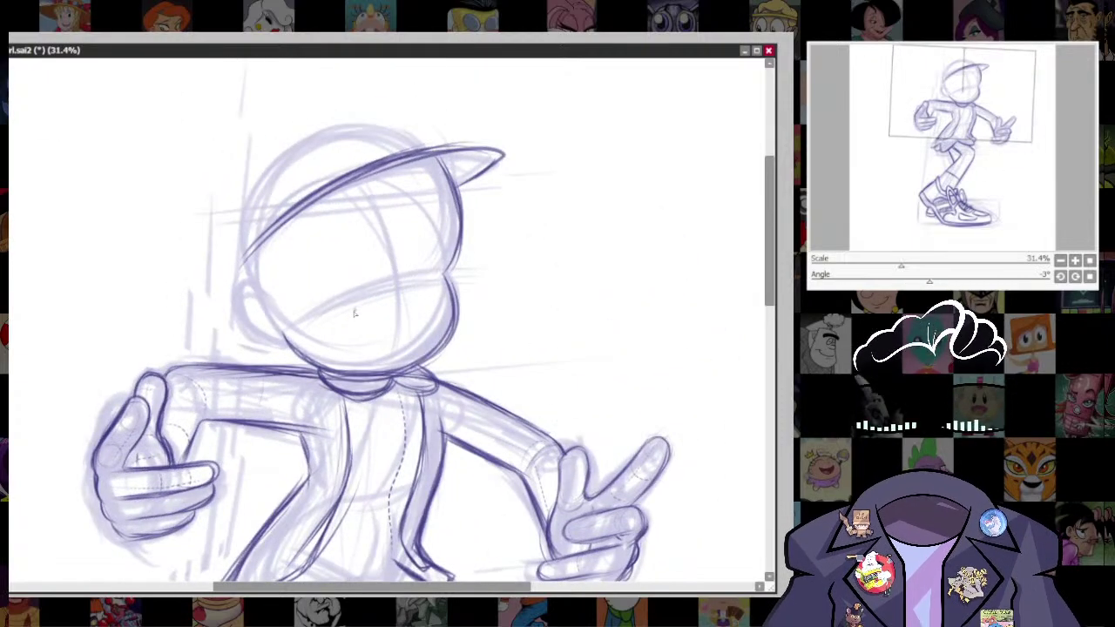
pyautogui.moveTo(364, 307)
pyautogui.mouseDown()
pyautogui.moveTo(431, 288)
pyautogui.moveTo(344, 317)
pyautogui.moveTo(418, 285)
pyautogui.mouseUp()
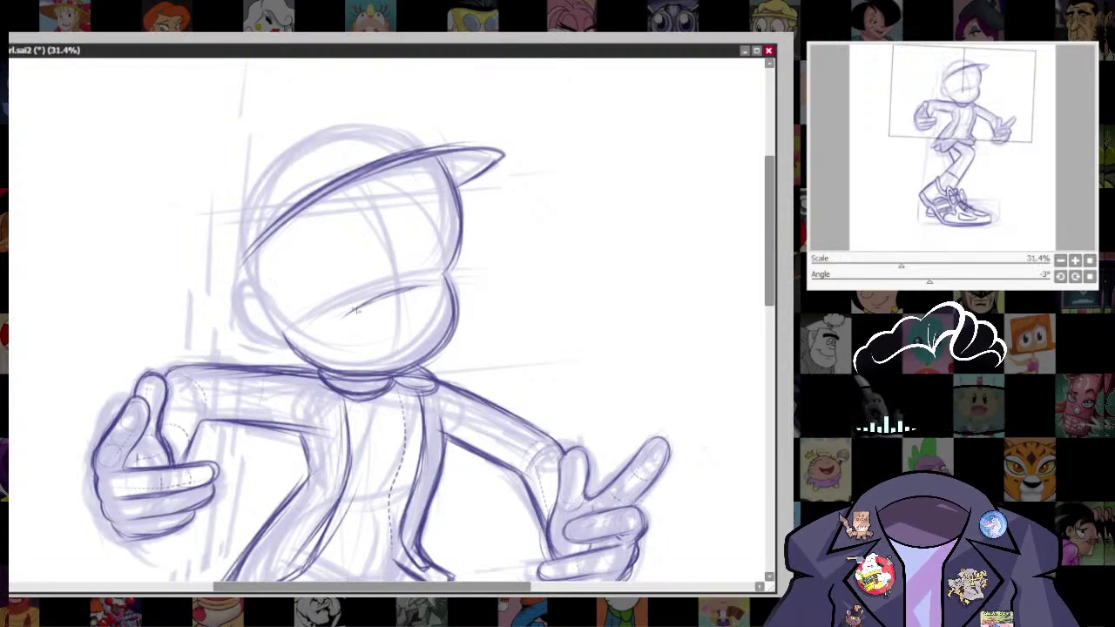
pyautogui.moveTo(336, 316); pyautogui.dragTo(397, 291)
pyautogui.hotkey('ctrl', 'z')
pyautogui.hotkey('ctrl', 'z')
pyautogui.hotkey('ctrl', 'z')
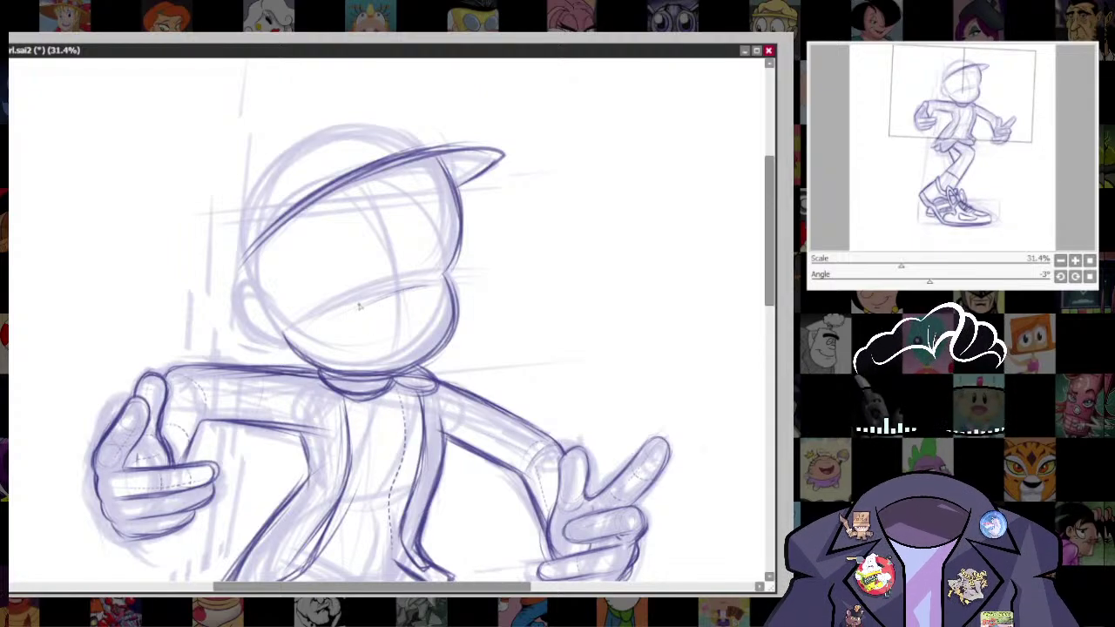
# - Draw a wide open oval mouth with a tongue and an upper tooth detail, and darken its outline
pyautogui.moveTo(347, 312)
pyautogui.mouseDown()
pyautogui.moveTo(441, 286)
pyautogui.moveTo(337, 327)
pyautogui.moveTo(354, 346)
pyautogui.moveTo(390, 352)
pyautogui.moveTo(429, 294)
pyautogui.moveTo(444, 308)
pyautogui.moveTo(396, 352)
pyautogui.moveTo(358, 311)
pyautogui.moveTo(347, 341)
pyautogui.moveTo(389, 349)
pyautogui.mouseUp()
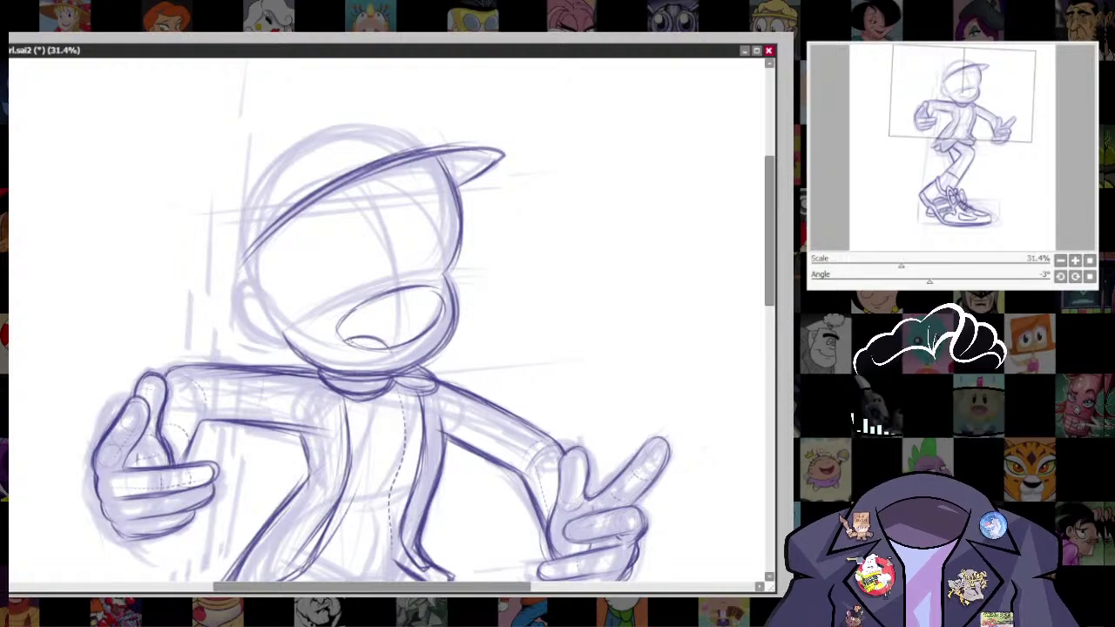
pyautogui.moveTo(378, 296)
pyautogui.mouseDown()
pyautogui.moveTo(392, 306)
pyautogui.moveTo(414, 288)
pyautogui.moveTo(399, 307)
pyautogui.moveTo(414, 293)
pyautogui.mouseUp()
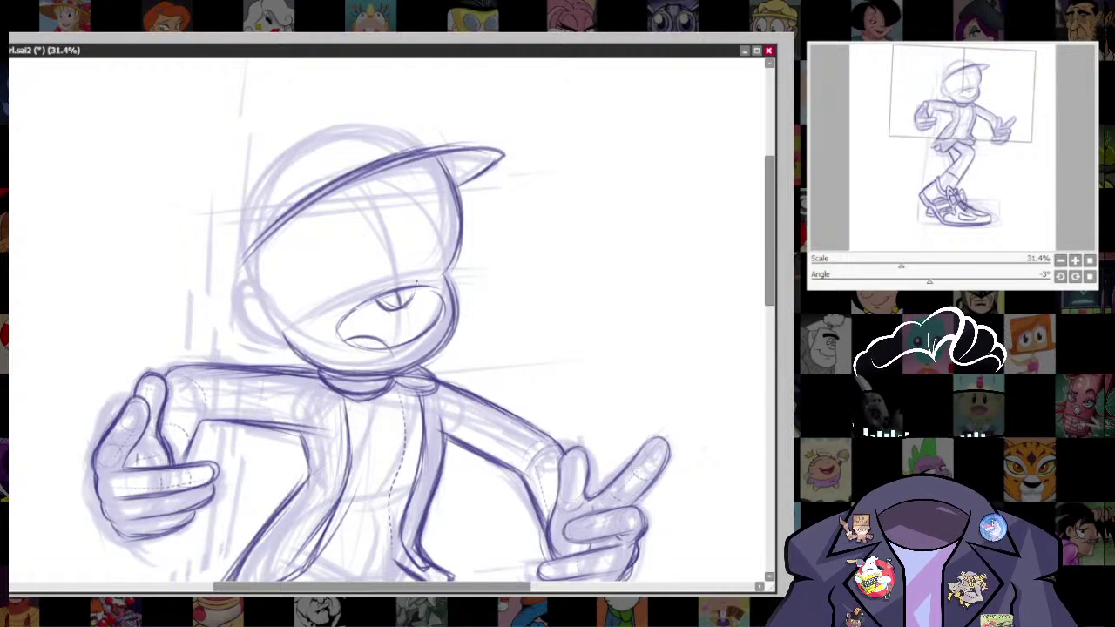
pyautogui.moveTo(339, 320)
pyautogui.mouseDown()
pyautogui.moveTo(393, 290)
pyautogui.moveTo(336, 331)
pyautogui.moveTo(389, 291)
pyautogui.moveTo(376, 296)
pyautogui.moveTo(373, 348)
pyautogui.moveTo(413, 340)
pyautogui.mouseUp()
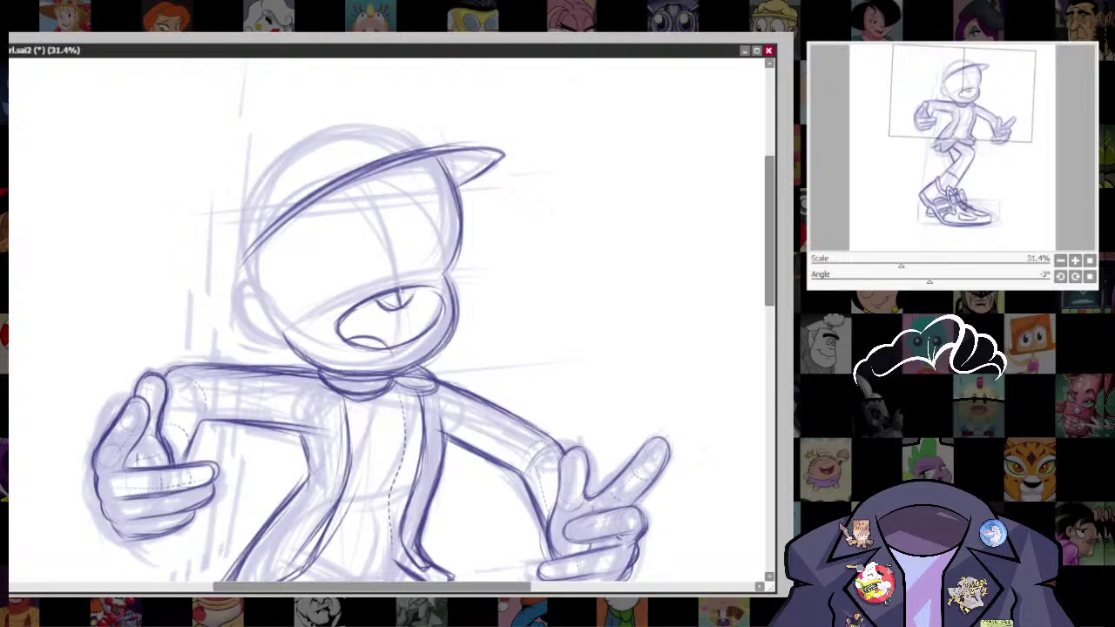
pyautogui.moveTo(401, 290)
pyautogui.mouseDown()
pyautogui.moveTo(441, 301)
pyautogui.moveTo(422, 336)
pyautogui.moveTo(375, 350)
pyautogui.mouseUp()
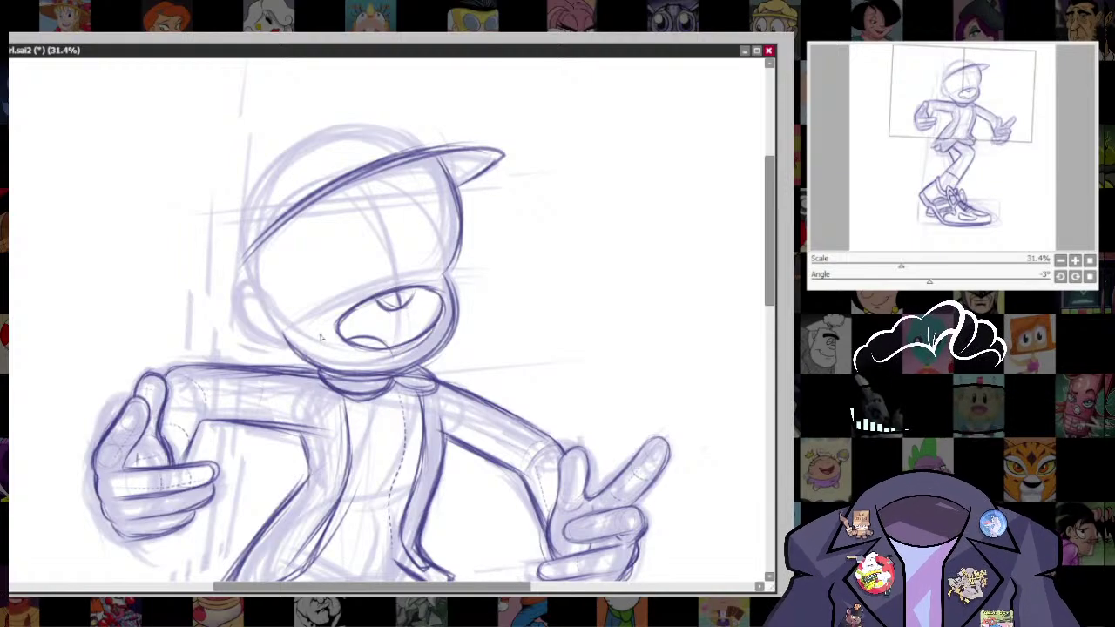
pyautogui.moveTo(345, 312)
pyautogui.mouseDown()
pyautogui.moveTo(365, 296)
pyautogui.moveTo(376, 306)
pyautogui.mouseUp()
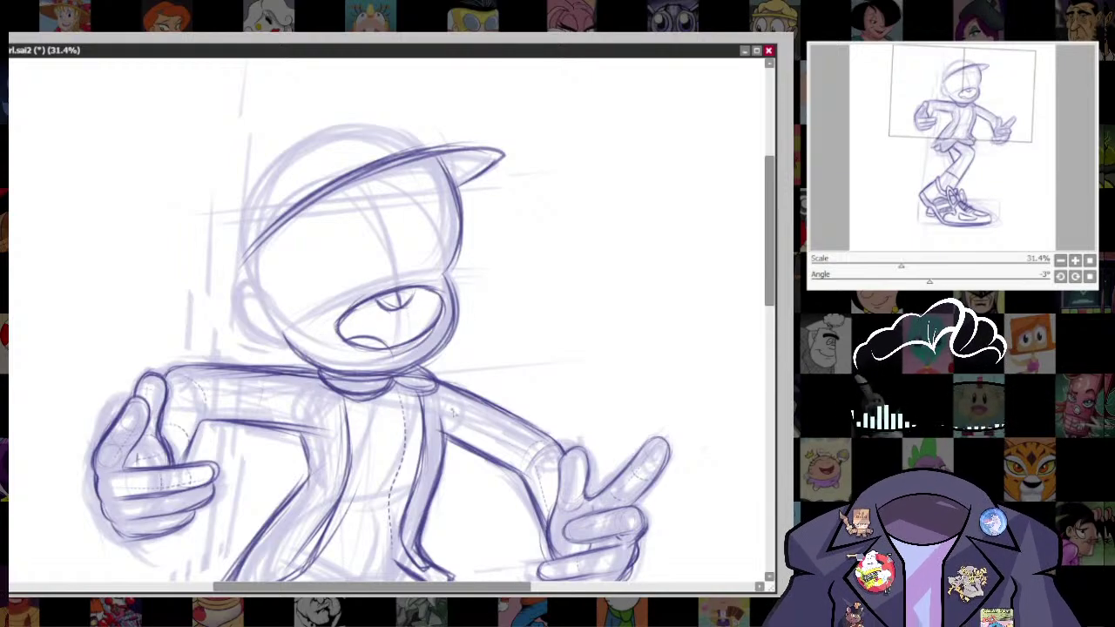
# - Draw the nose as two small hooked curves on the face's centre line just above the mouth
pyautogui.moveTo(503, 375); pyautogui.dragTo(573, 462)
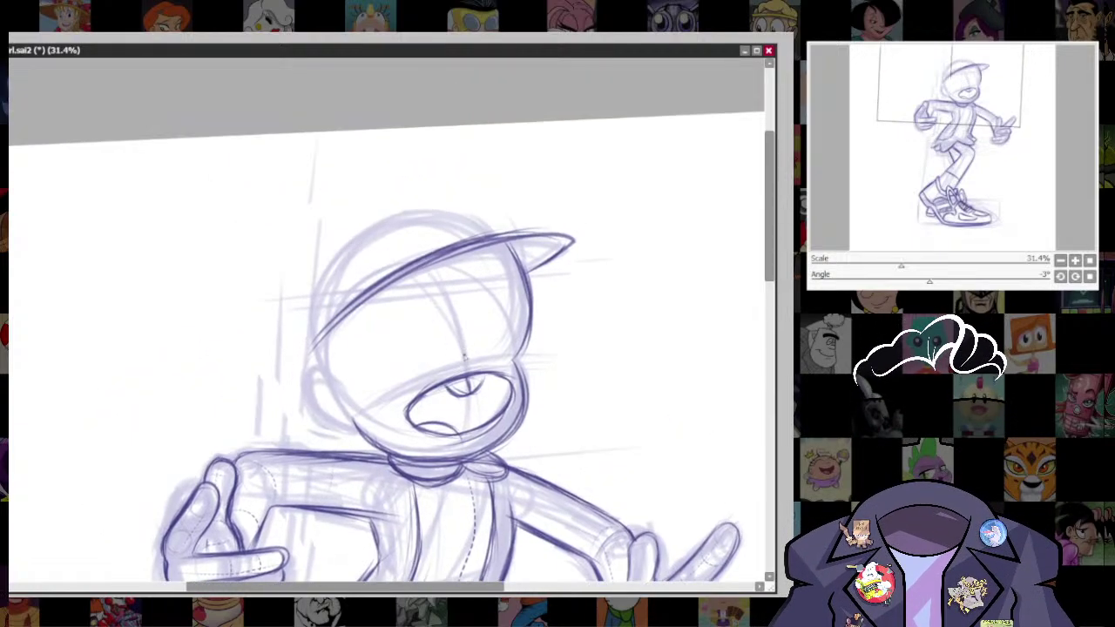
pyautogui.moveTo(468, 350)
pyautogui.mouseDown()
pyautogui.moveTo(464, 369)
pyautogui.moveTo(485, 353)
pyautogui.moveTo(467, 360)
pyautogui.moveTo(478, 343)
pyautogui.moveTo(458, 364)
pyautogui.moveTo(467, 357)
pyautogui.mouseUp()
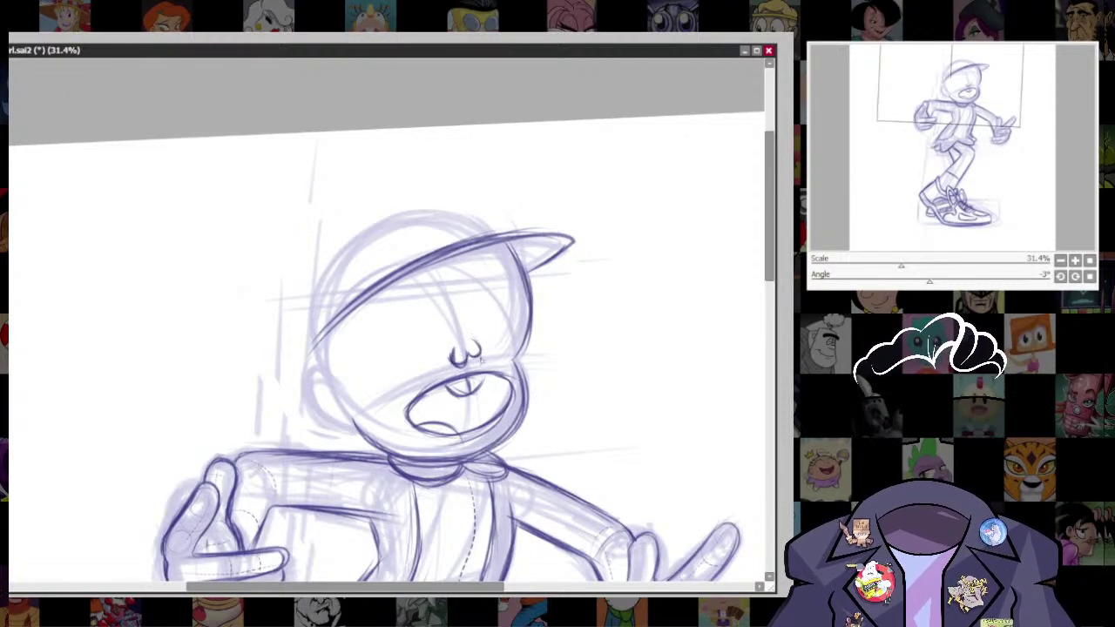
pyautogui.moveTo(602, 493); pyautogui.dragTo(550, 490)
pyautogui.moveTo(572, 353); pyautogui.dragTo(546, 384)
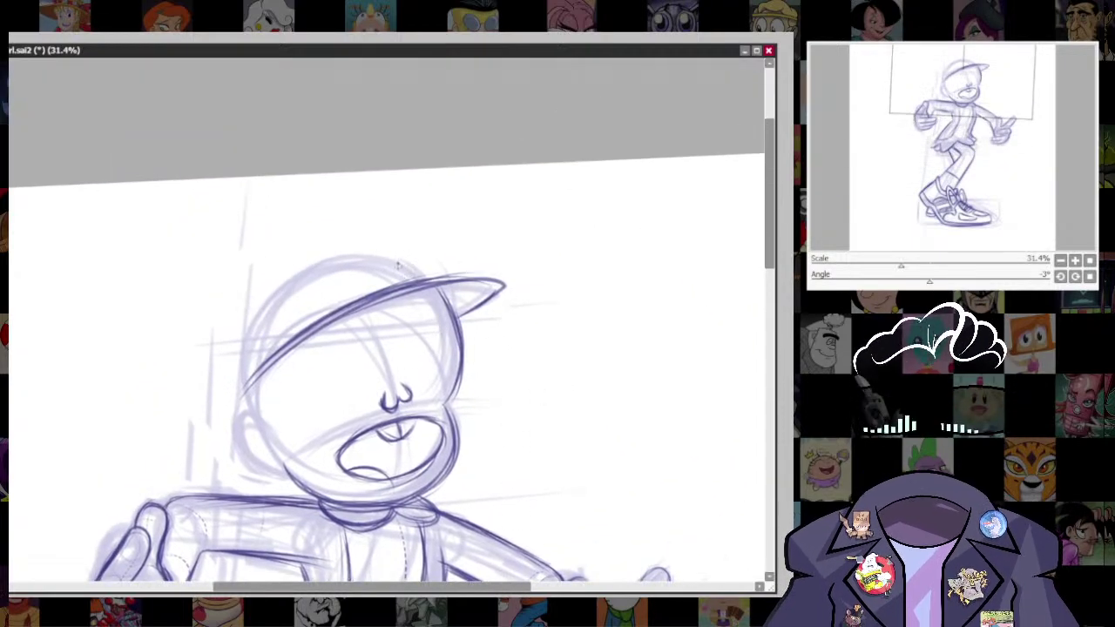
# - Draw a short pointed mark rising from the brim line above the forehead and outline the ear below the cap
pyautogui.moveTo(413, 284)
pyautogui.mouseDown()
pyautogui.moveTo(405, 260)
pyautogui.moveTo(411, 283)
pyautogui.moveTo(416, 271)
pyautogui.mouseUp()
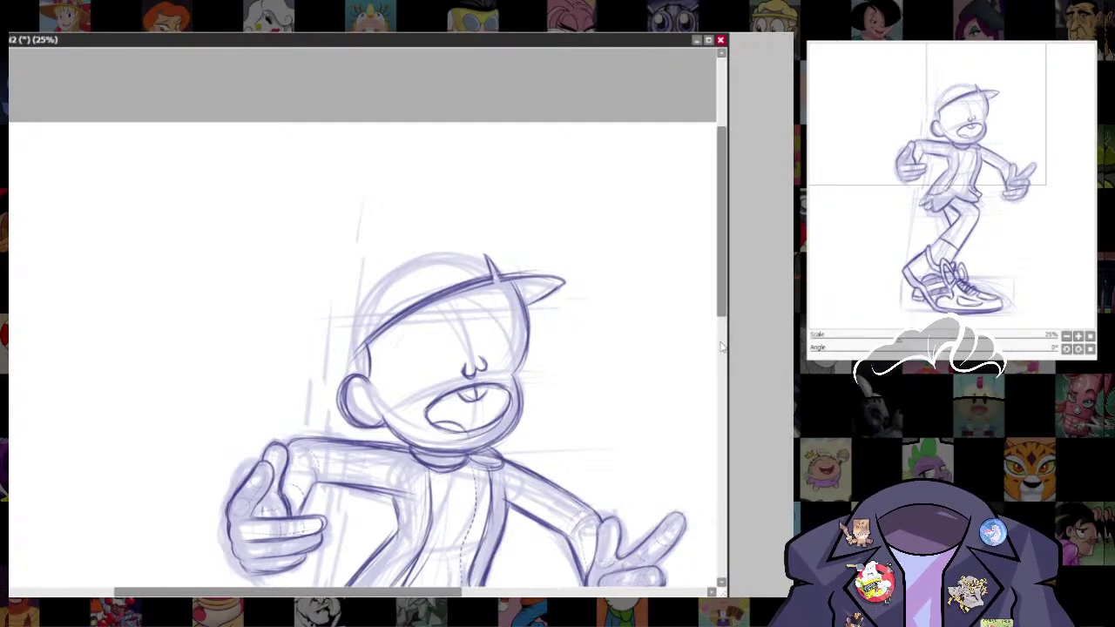
pyautogui.scroll(2, 431, 277)
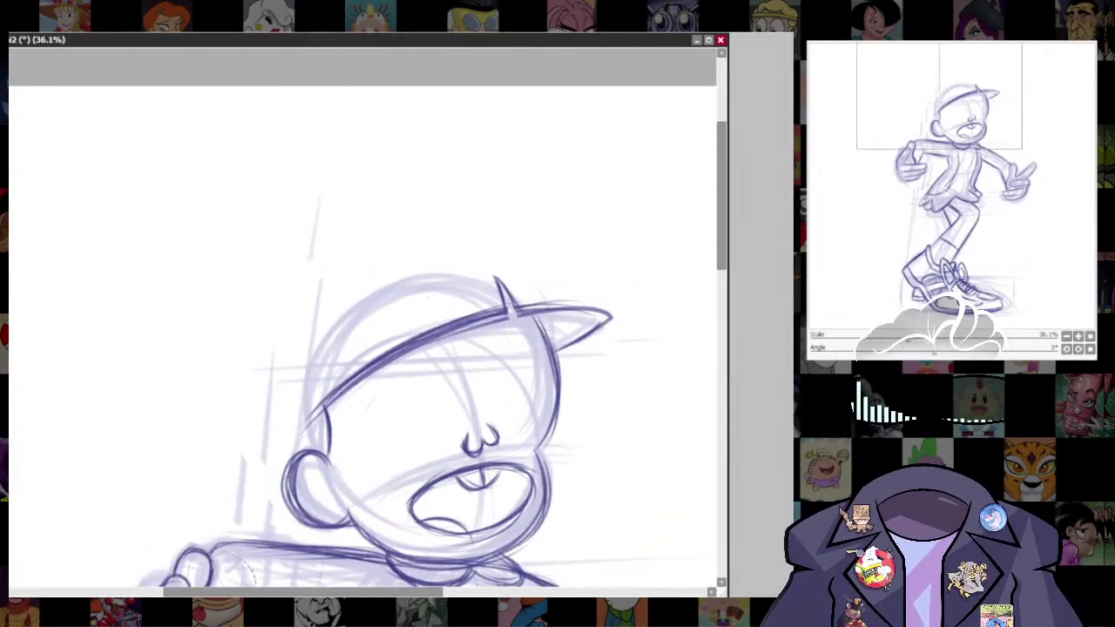
pyautogui.moveTo(423, 351); pyautogui.dragTo(408, 366)
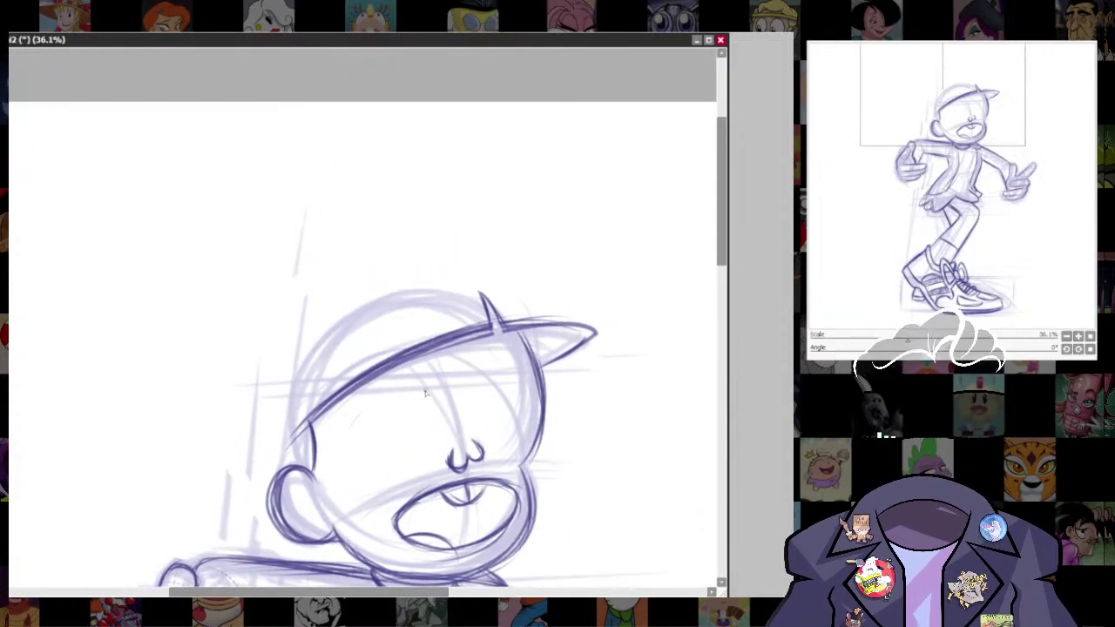
pyautogui.scroll(-2, 261, 461)
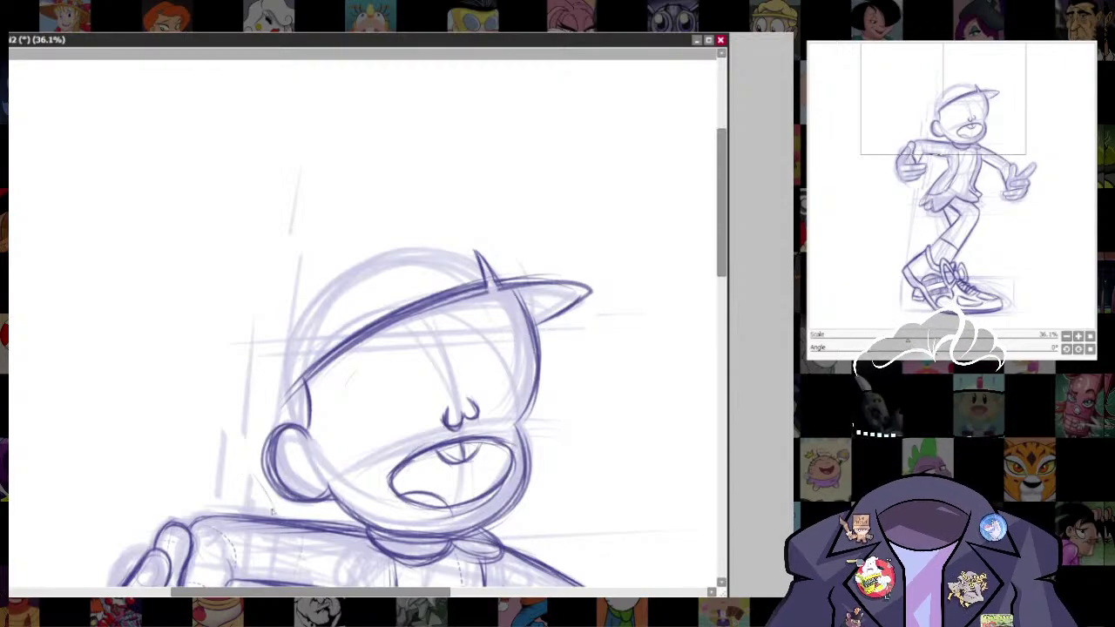
pyautogui.scroll(-2, 365, 349)
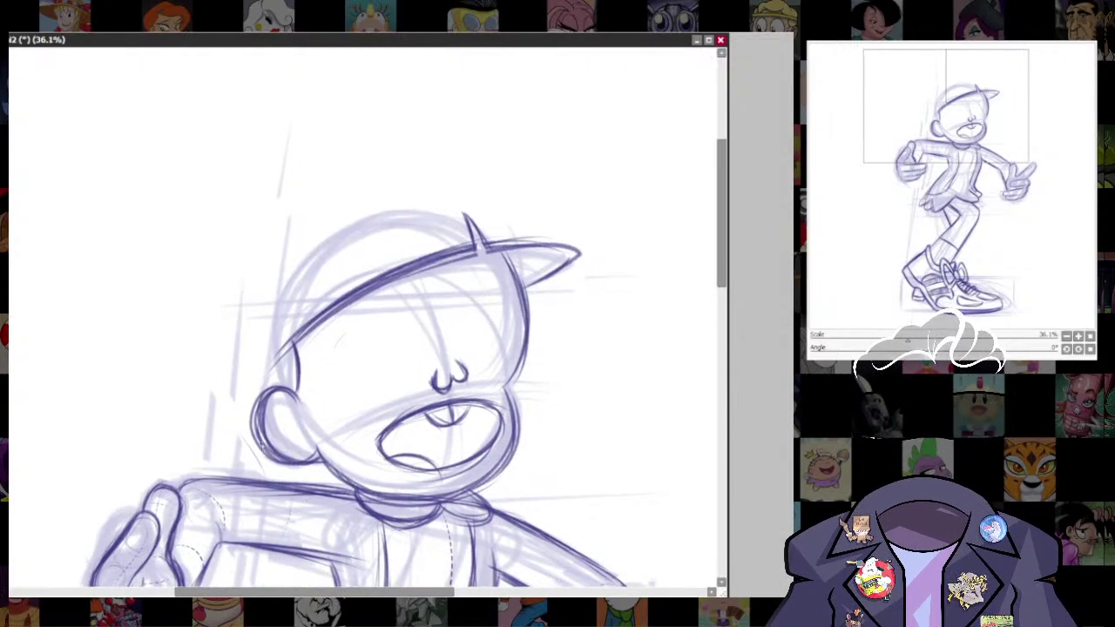
pyautogui.scroll(4, 538, 472)
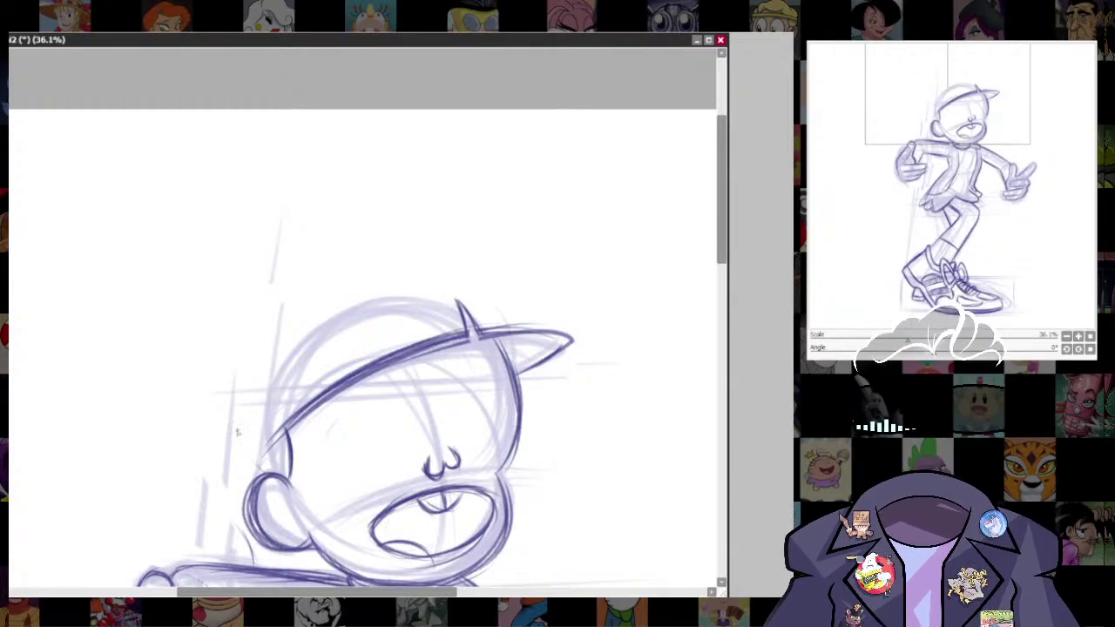
# - Sketch the cap's crown as a tall dome curving from the ear over the head to the brim's tip
pyautogui.moveTo(272, 479); pyautogui.dragTo(255, 313)
pyautogui.moveTo(264, 467); pyautogui.dragTo(261, 298)
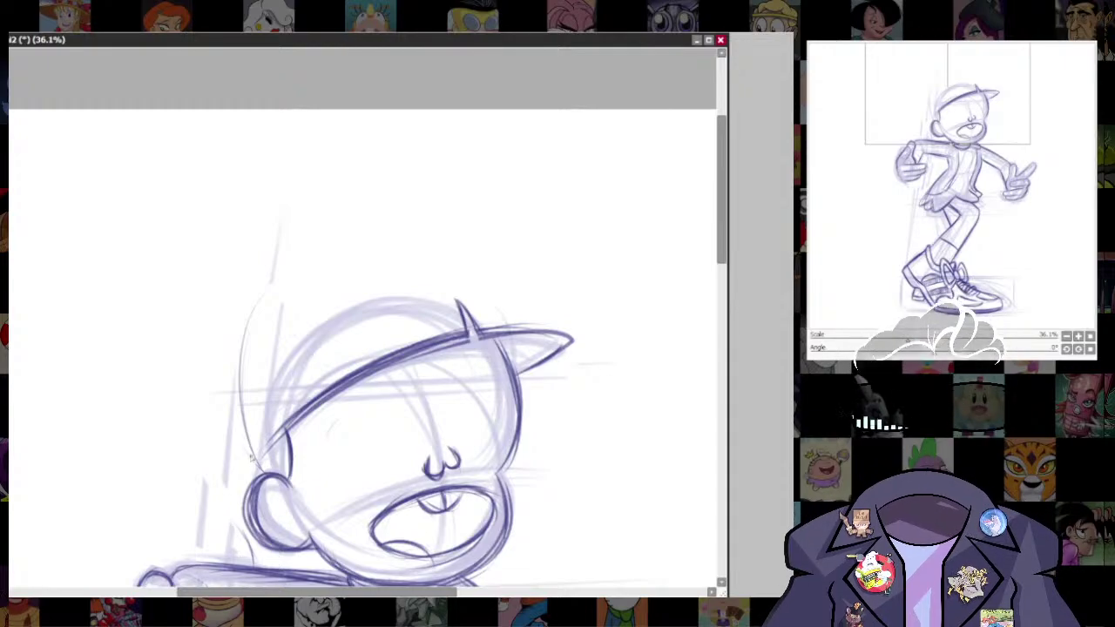
pyautogui.moveTo(257, 472)
pyautogui.mouseDown()
pyautogui.moveTo(231, 281)
pyautogui.moveTo(437, 261)
pyautogui.mouseUp()
pyautogui.hotkey('ctrl', 'z')
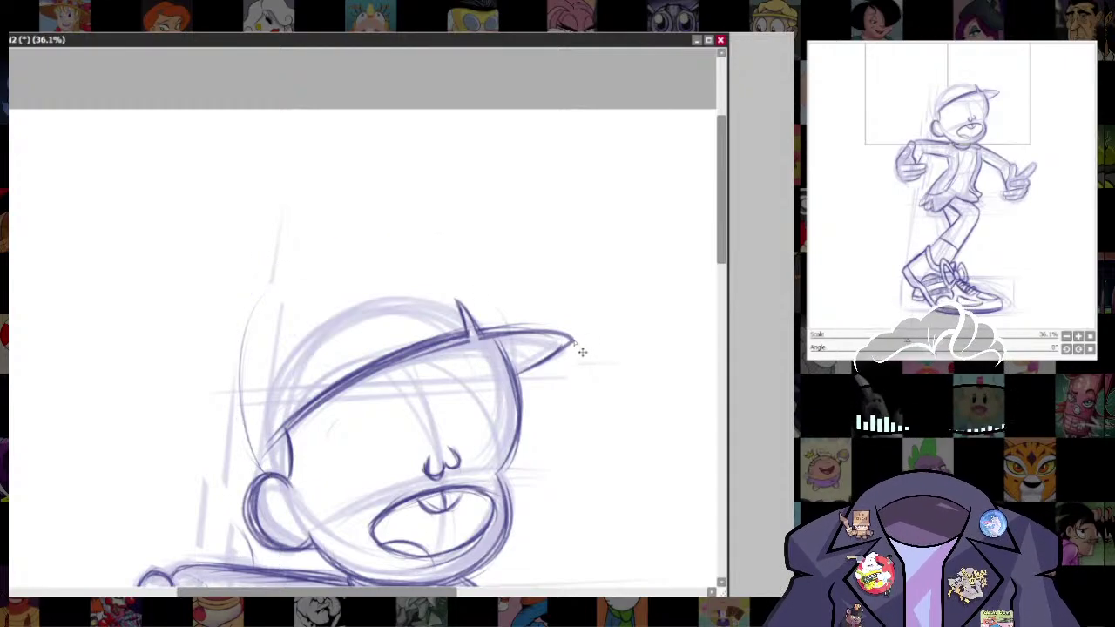
pyautogui.moveTo(567, 306)
pyautogui.mouseDown()
pyautogui.moveTo(400, 216)
pyautogui.moveTo(260, 444)
pyautogui.mouseUp()
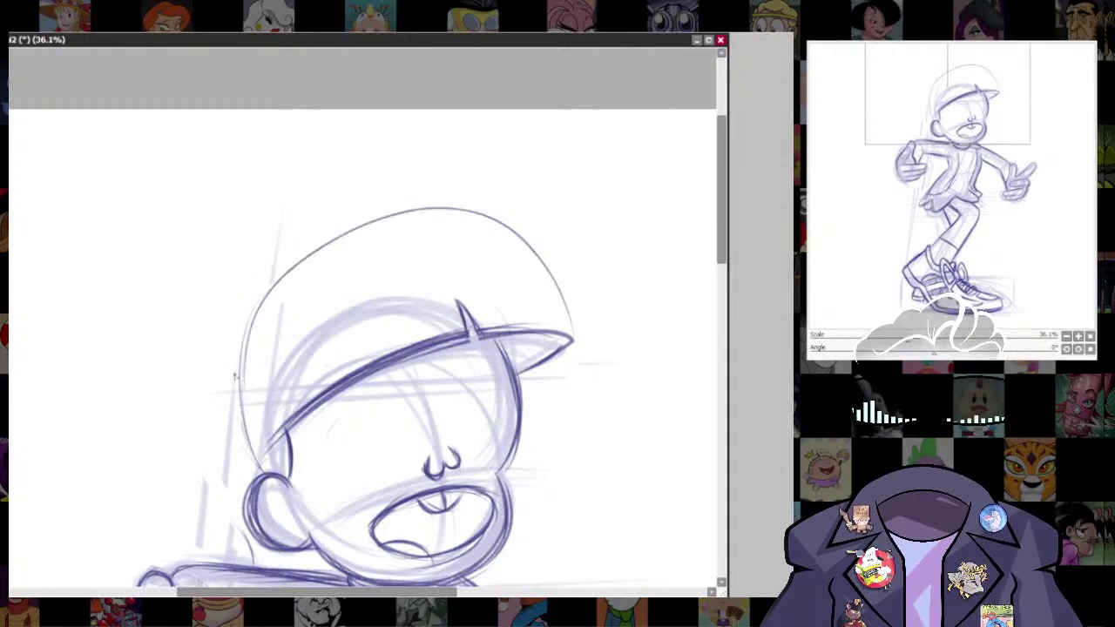
pyautogui.moveTo(270, 262)
pyautogui.mouseDown()
pyautogui.moveTo(242, 379)
pyautogui.moveTo(408, 190)
pyautogui.mouseUp()
pyautogui.moveTo(480, 136)
pyautogui.mouseDown()
pyautogui.moveTo(462, 128)
pyautogui.moveTo(363, 190)
pyautogui.mouseUp()
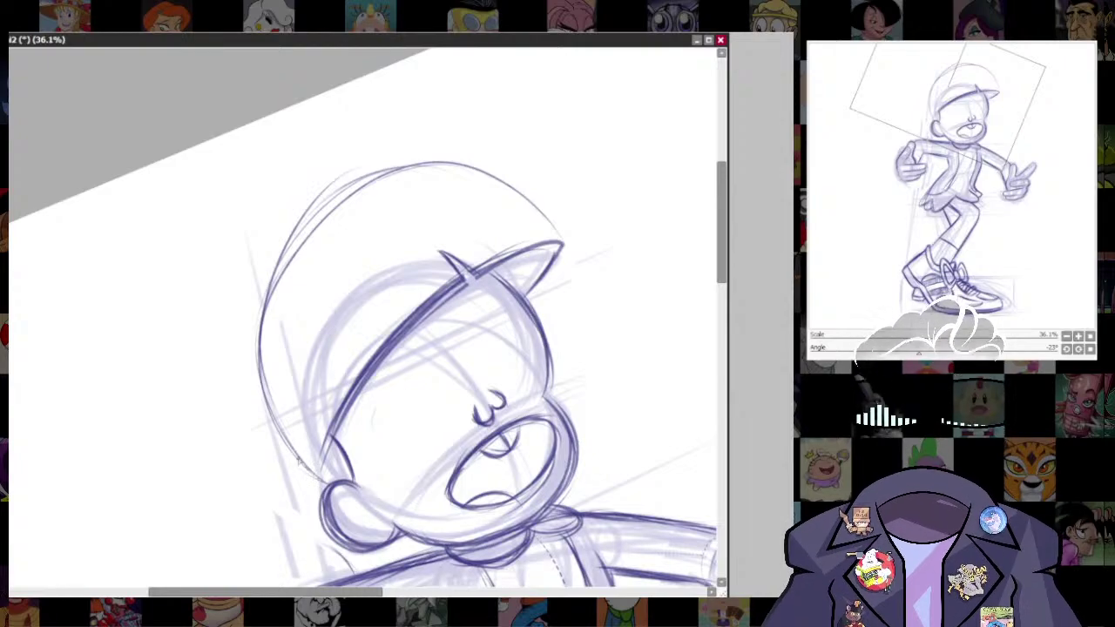
# - Strengthen the crown's back and top contour with repeated long curved strokes
pyautogui.moveTo(300, 463)
pyautogui.mouseDown()
pyautogui.moveTo(254, 298)
pyautogui.moveTo(387, 162)
pyautogui.mouseUp()
pyautogui.hotkey('ctrl', 'z')
pyautogui.moveTo(261, 398); pyautogui.dragTo(320, 245)
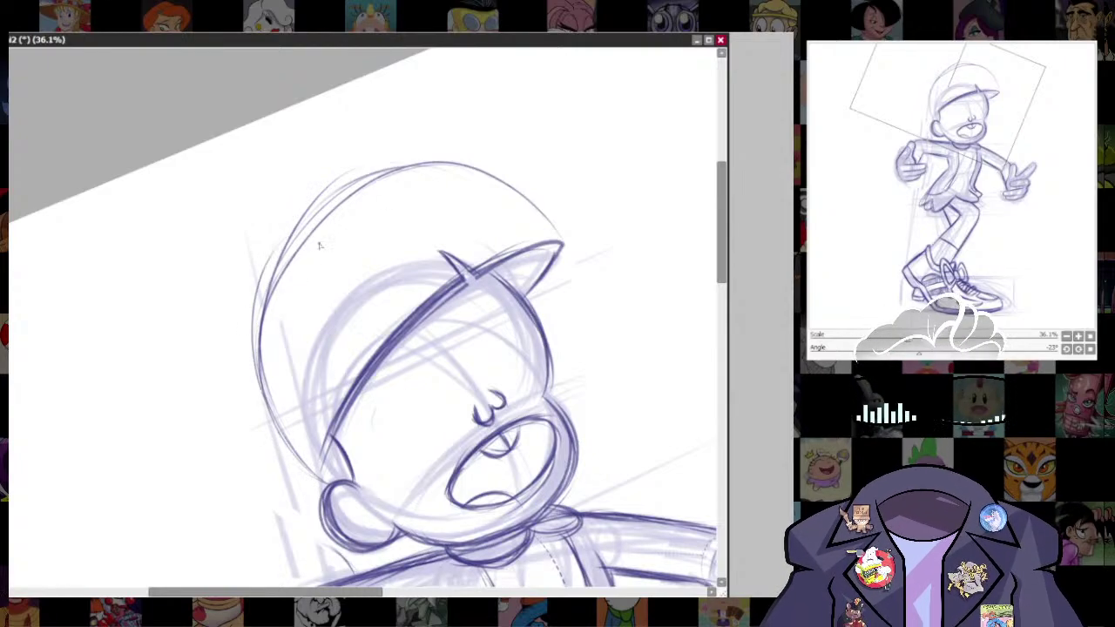
pyautogui.moveTo(258, 283); pyautogui.dragTo(355, 185)
pyautogui.moveTo(301, 219)
pyautogui.mouseDown()
pyautogui.moveTo(417, 162)
pyautogui.moveTo(442, 163)
pyautogui.mouseUp()
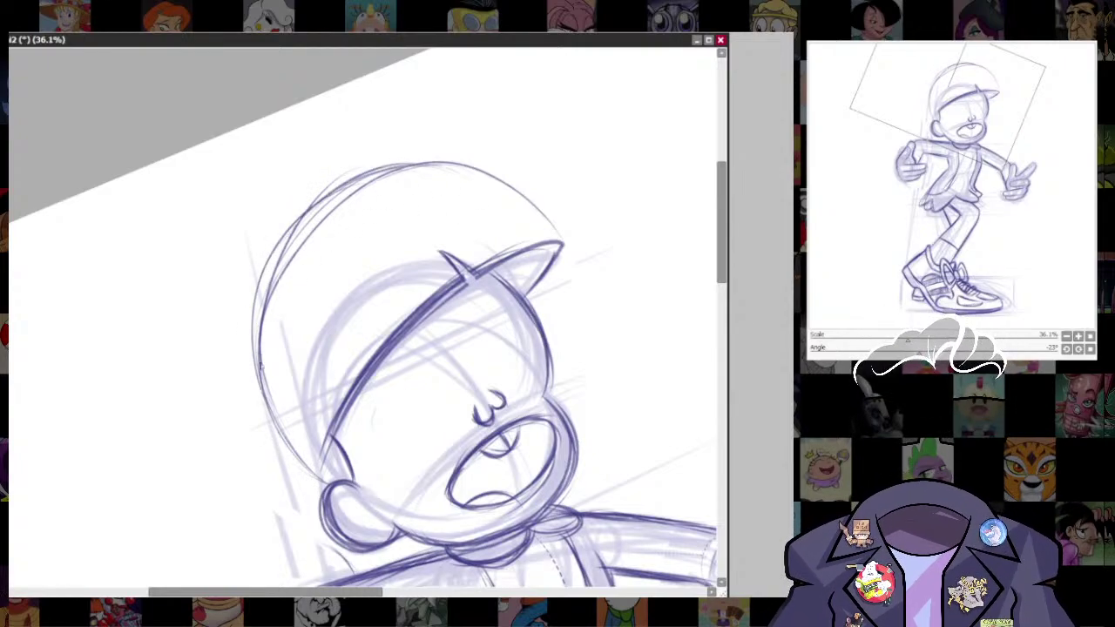
pyautogui.moveTo(259, 364)
pyautogui.mouseDown()
pyautogui.moveTo(397, 165)
pyautogui.moveTo(484, 162)
pyautogui.mouseUp()
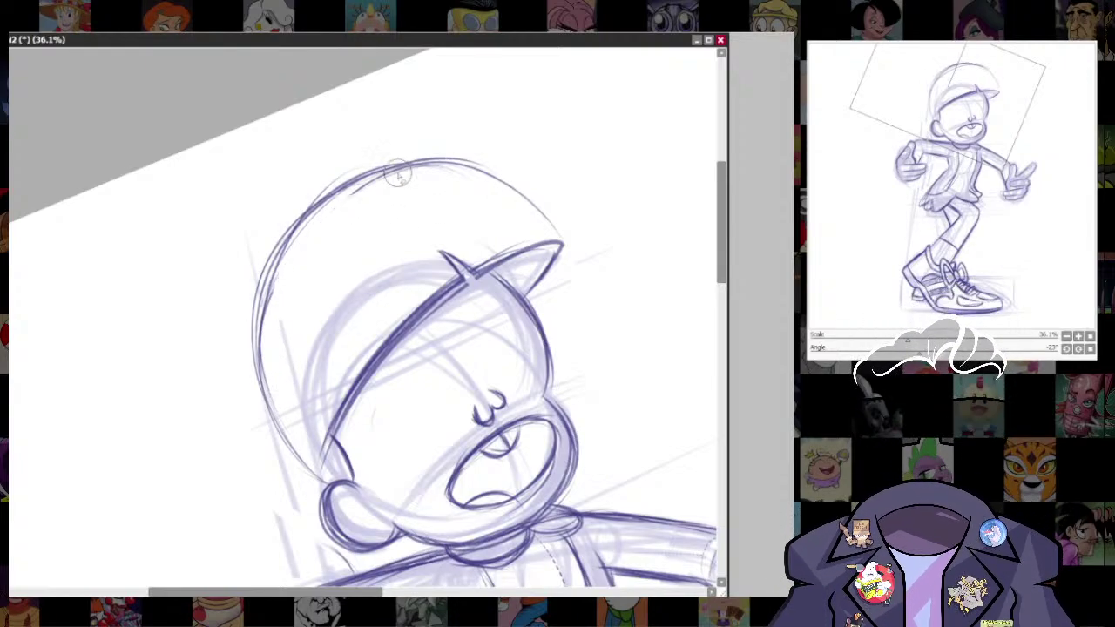
# - Examine the new cap crown from several angles and against the proportions of the whole figure
pyautogui.moveTo(648, 380); pyautogui.dragTo(525, 524)
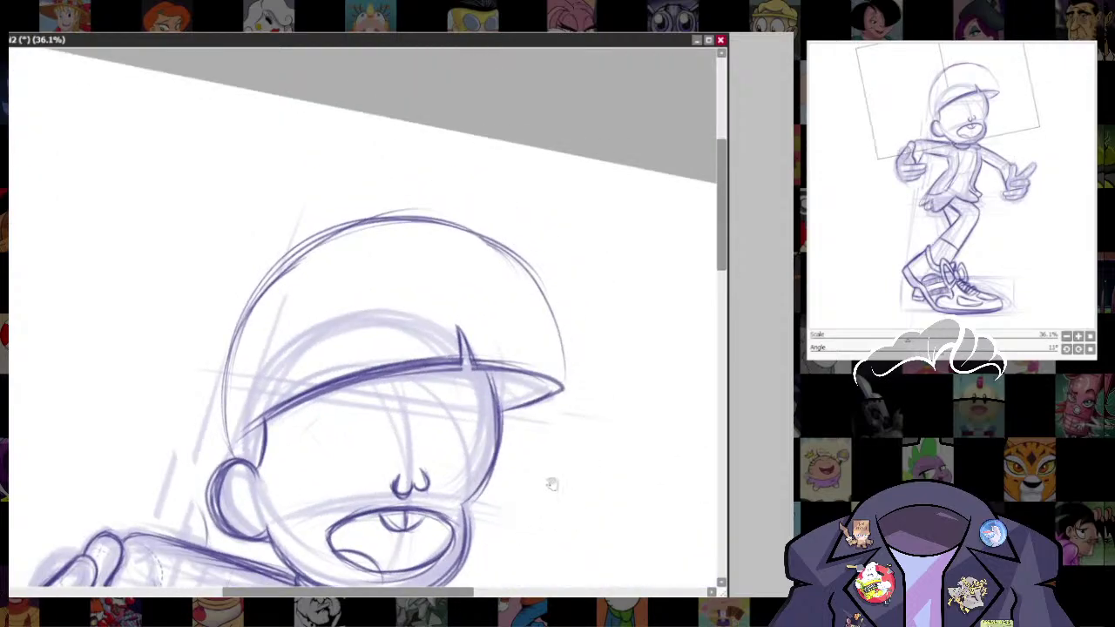
pyautogui.moveTo(572, 357)
pyautogui.mouseDown()
pyautogui.moveTo(563, 256)
pyautogui.moveTo(627, 251)
pyautogui.mouseUp()
pyautogui.scroll(-5, 589, 369)
pyautogui.moveTo(582, 418); pyautogui.dragTo(496, 203)
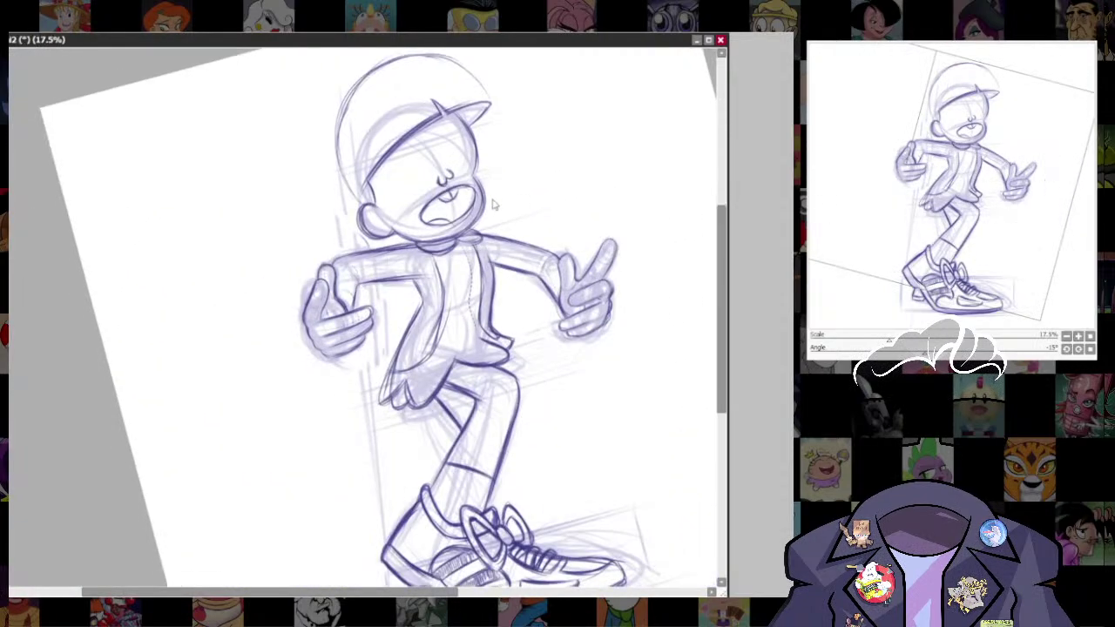
pyautogui.scroll(-1, 540, 194)
pyautogui.moveTo(550, 177); pyautogui.dragTo(550, 282)
pyautogui.press('Home')
pyautogui.press('pageup')
pyautogui.press('pageup')
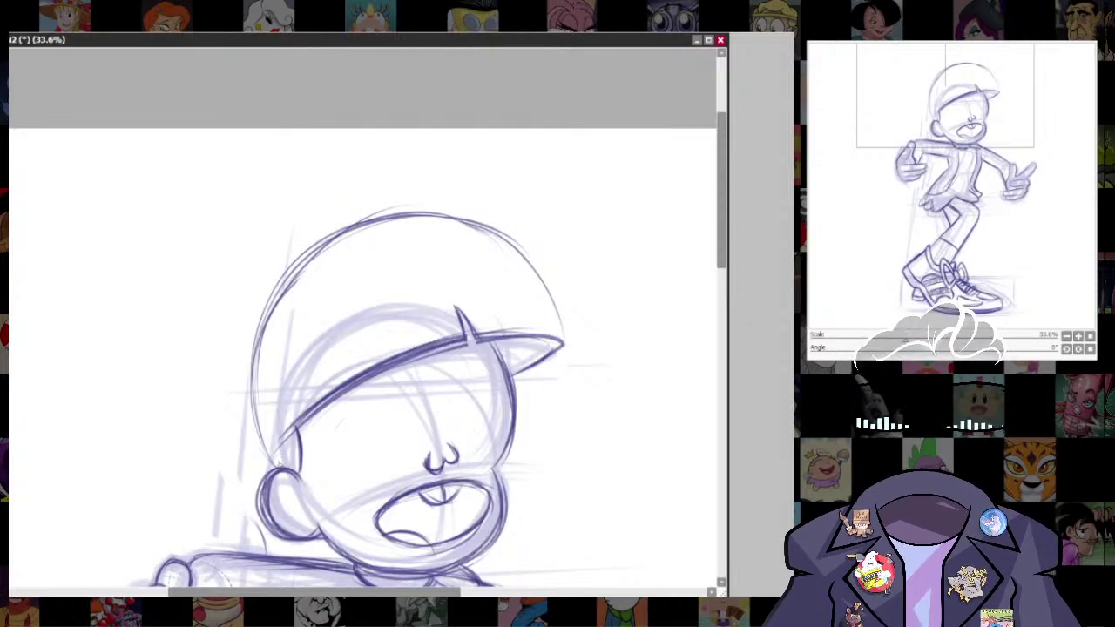
# - Select the cap's crown outline and transform it to be lower and slightly narrower, keeping it joined to the ear and brim tip
pyautogui.moveTo(279, 464)
pyautogui.mouseDown()
pyautogui.moveTo(199, 369)
pyautogui.moveTo(552, 240)
pyautogui.moveTo(588, 335)
pyautogui.moveTo(475, 280)
pyautogui.moveTo(281, 402)
pyautogui.moveTo(275, 470)
pyautogui.mouseUp()
pyautogui.moveTo(278, 469); pyautogui.dragTo(280, 470)
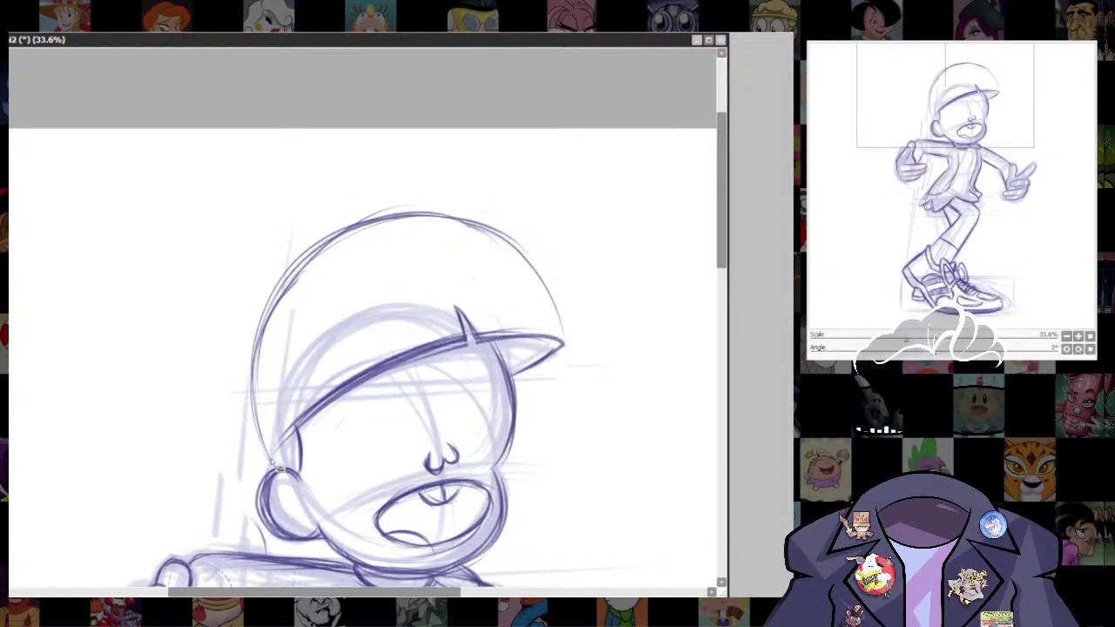
pyautogui.hotkey('ctrl', 't')
pyautogui.moveTo(410, 218)
pyautogui.mouseDown()
pyautogui.moveTo(428, 252)
pyautogui.moveTo(416, 237)
pyautogui.mouseUp()
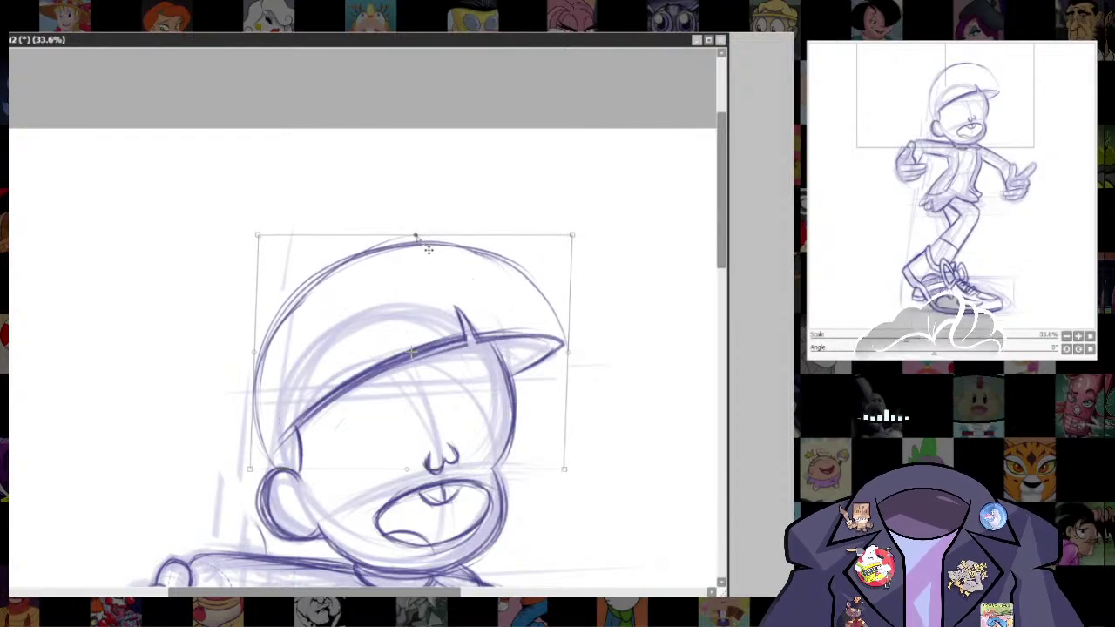
pyautogui.moveTo(250, 468); pyautogui.dragTo(254, 468)
pyautogui.moveTo(571, 237); pyautogui.dragTo(562, 238)
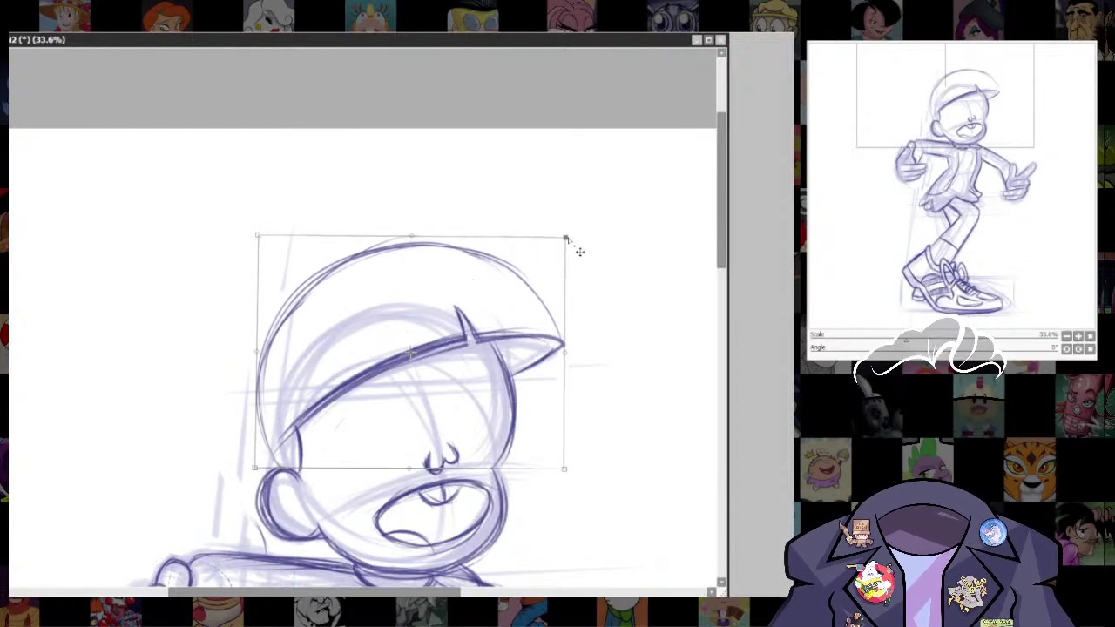
pyautogui.moveTo(258, 236); pyautogui.dragTo(271, 249)
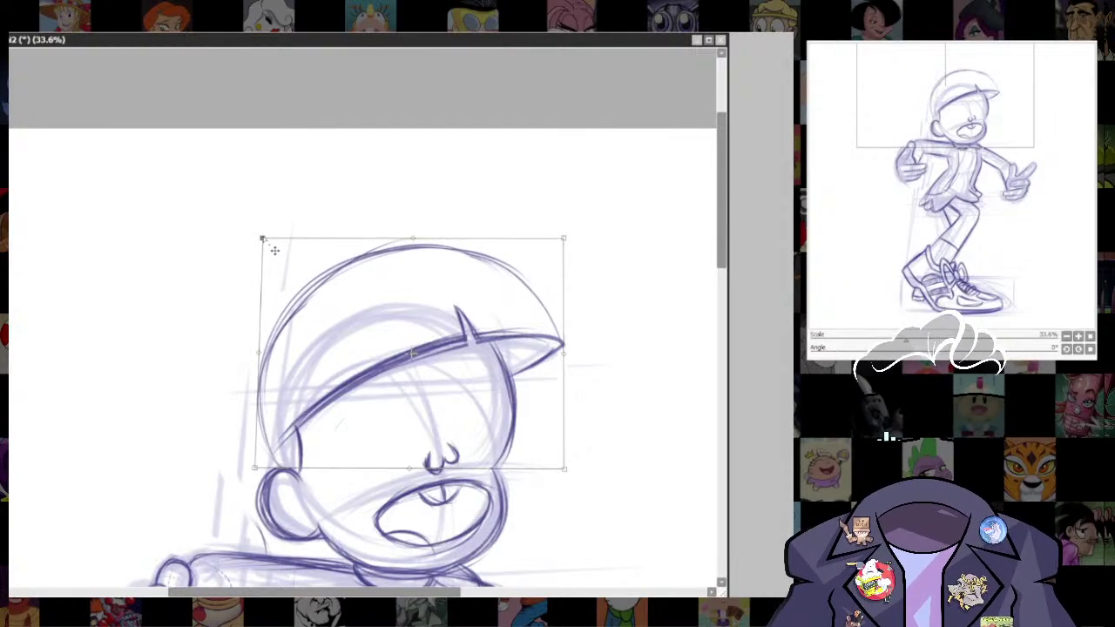
pyautogui.moveTo(573, 461); pyautogui.dragTo(533, 414)
pyautogui.press('Return')
pyautogui.hotkey('ctrl', 'd')
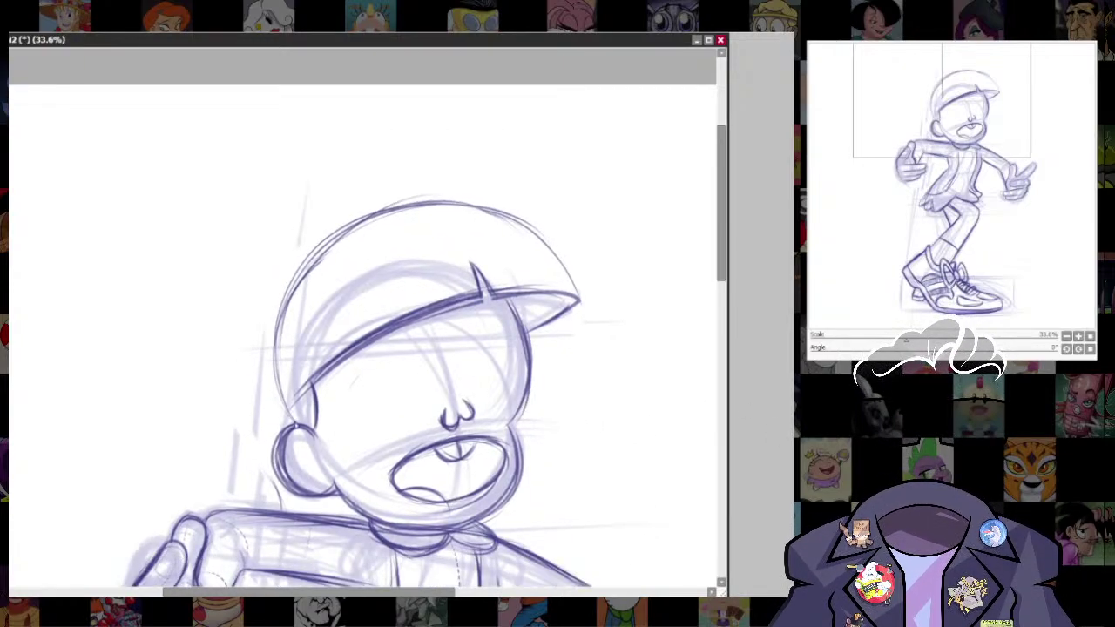
# - Darken the resized crown's contour from the ear up the back and over the top
pyautogui.moveTo(293, 423); pyautogui.dragTo(278, 335)
pyautogui.moveTo(278, 382); pyautogui.dragTo(341, 232)
pyautogui.moveTo(303, 273)
pyautogui.mouseDown()
pyautogui.moveTo(401, 205)
pyautogui.moveTo(459, 204)
pyautogui.mouseUp()
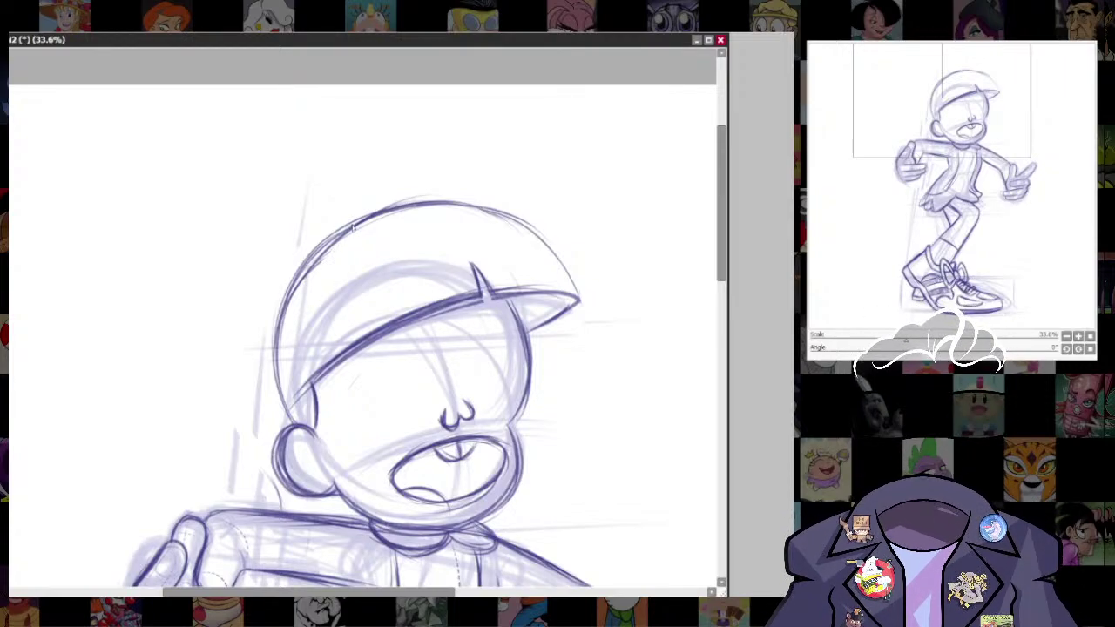
# - Draw a second curve bulging outward behind the crown's rear edge down to the ear, and darken both lines
pyautogui.moveTo(350, 228)
pyautogui.mouseDown()
pyautogui.moveTo(250, 347)
pyautogui.moveTo(290, 284)
pyautogui.moveTo(292, 305)
pyautogui.moveTo(285, 295)
pyautogui.moveTo(257, 362)
pyautogui.mouseUp()
pyautogui.hotkey('ctrl', 'z')
pyautogui.moveTo(284, 307)
pyautogui.mouseDown()
pyautogui.moveTo(258, 373)
pyautogui.moveTo(276, 419)
pyautogui.mouseUp()
pyautogui.moveTo(259, 350); pyautogui.dragTo(283, 419)
pyautogui.moveTo(260, 378)
pyautogui.mouseDown()
pyautogui.moveTo(290, 430)
pyautogui.moveTo(260, 347)
pyautogui.moveTo(261, 377)
pyautogui.mouseUp()
pyautogui.moveTo(277, 310)
pyautogui.mouseDown()
pyautogui.moveTo(259, 352)
pyautogui.moveTo(263, 397)
pyautogui.moveTo(262, 331)
pyautogui.mouseUp()
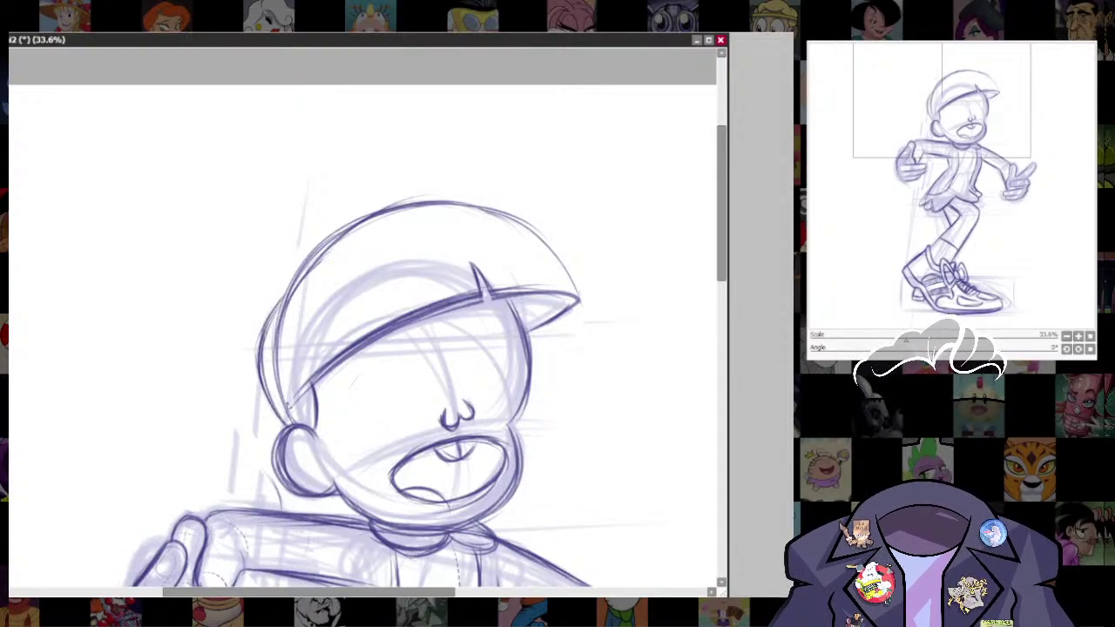
pyautogui.moveTo(295, 431); pyautogui.dragTo(279, 329)
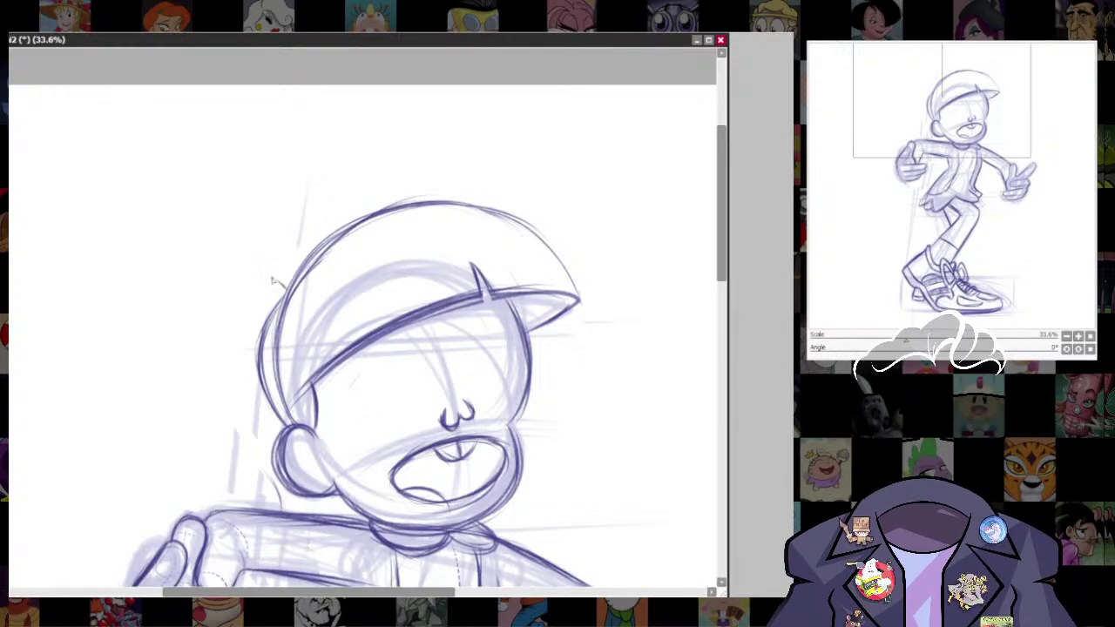
# - Draw a small knot on the cap's rear edge and a tall rounded loop rising from it to the crown's top
pyautogui.moveTo(280, 282)
pyautogui.mouseDown()
pyautogui.moveTo(289, 271)
pyautogui.moveTo(283, 281)
pyautogui.mouseUp()
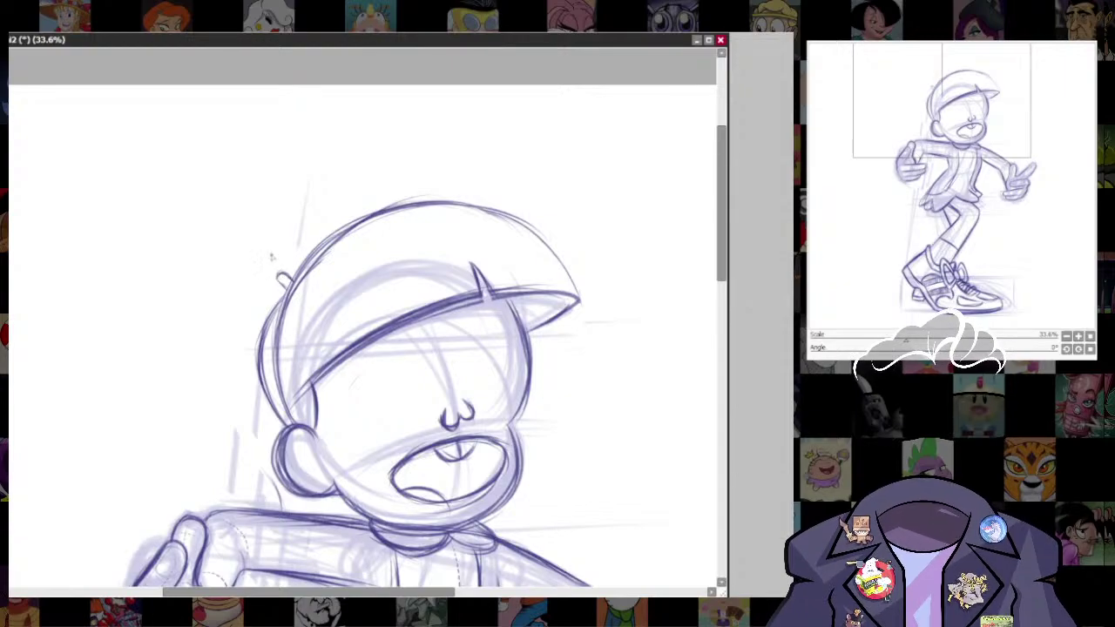
pyautogui.scroll(2, 448, 368)
pyautogui.moveTo(294, 337); pyautogui.dragTo(323, 254)
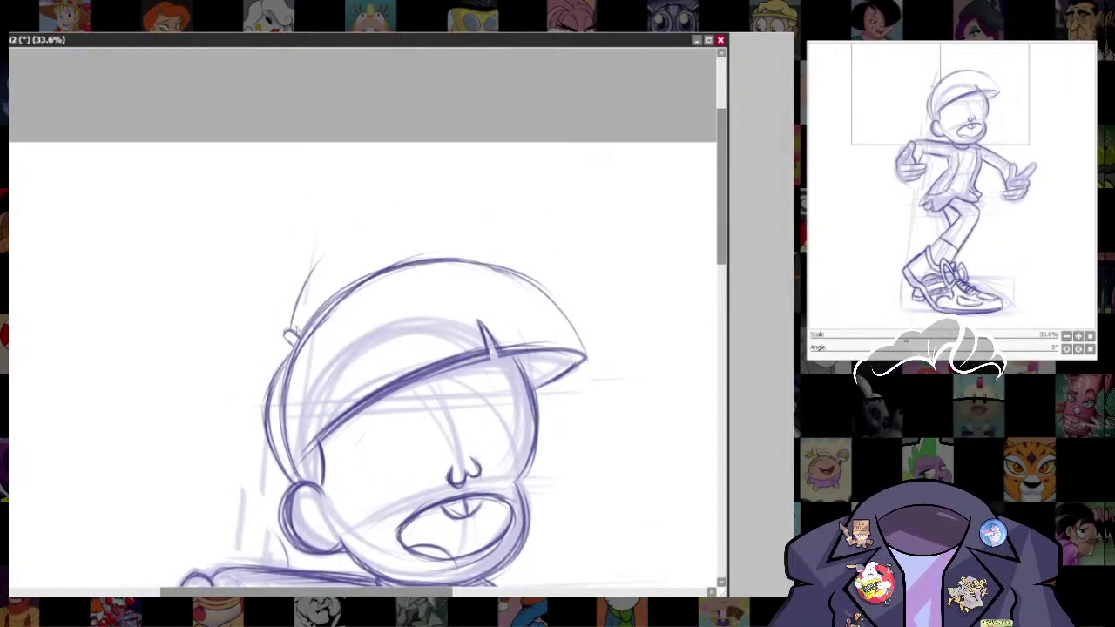
pyautogui.moveTo(296, 305); pyautogui.dragTo(344, 235)
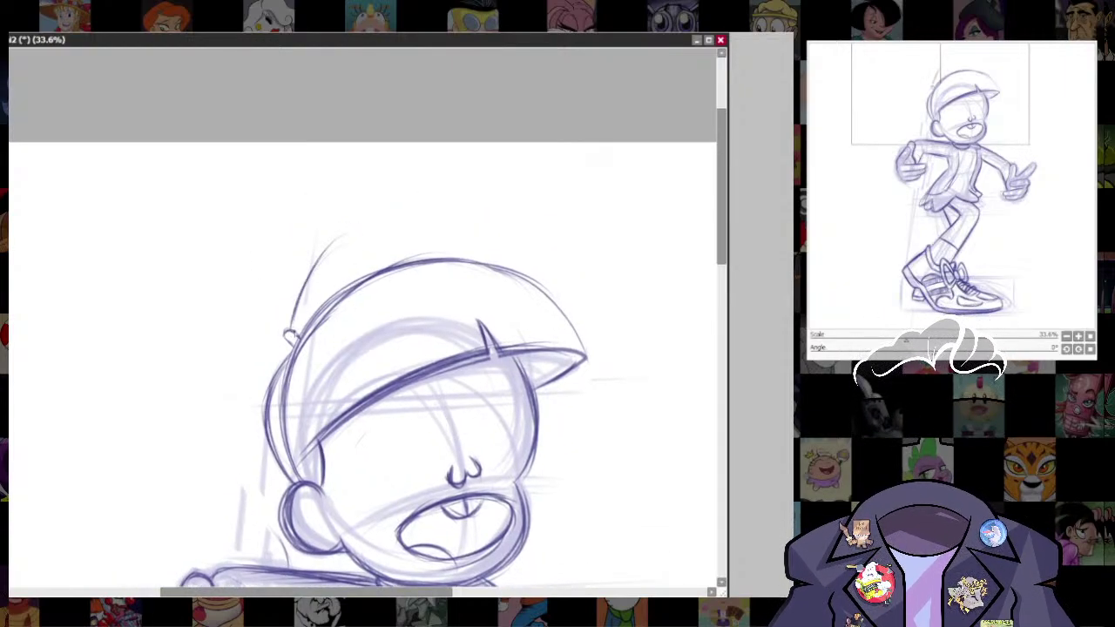
pyautogui.moveTo(301, 296)
pyautogui.mouseDown()
pyautogui.moveTo(317, 263)
pyautogui.moveTo(372, 274)
pyautogui.mouseUp()
pyautogui.moveTo(329, 244)
pyautogui.mouseDown()
pyautogui.moveTo(369, 258)
pyautogui.moveTo(377, 275)
pyautogui.mouseUp()
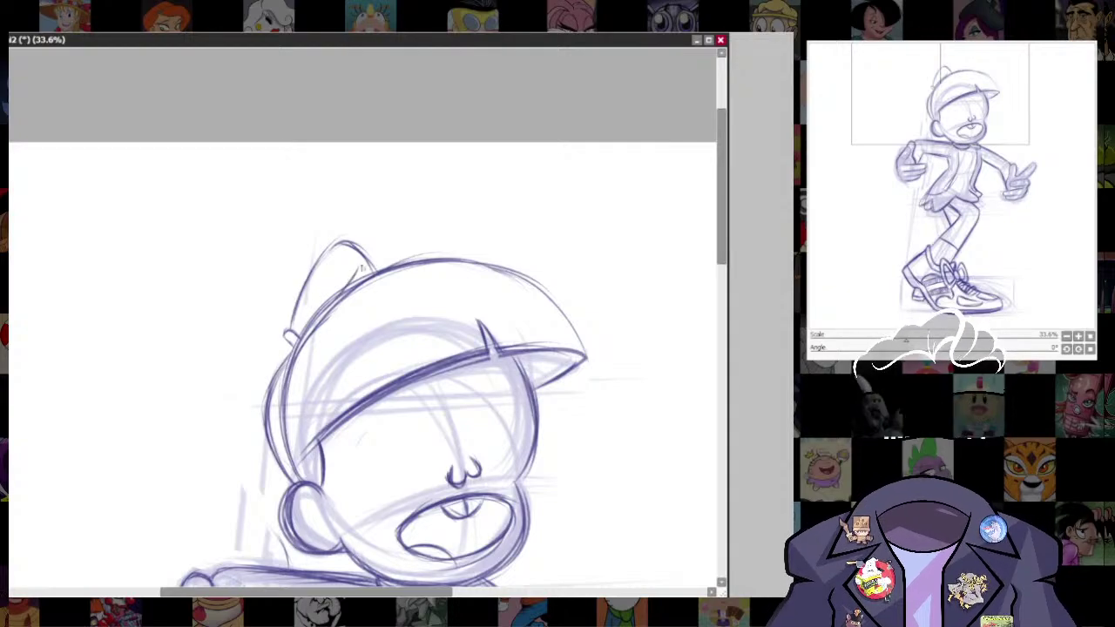
# - Draw the inner contour of the loop behind the cap so it reads as a band with thickness
pyautogui.moveTo(357, 266); pyautogui.dragTo(326, 303)
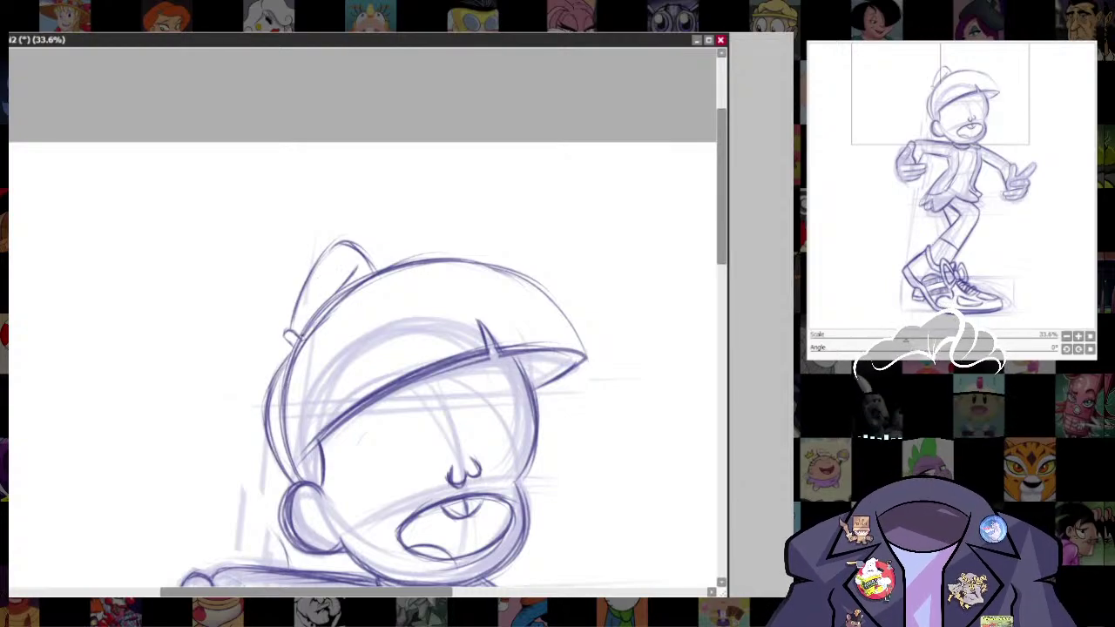
pyautogui.moveTo(313, 298); pyautogui.dragTo(346, 263)
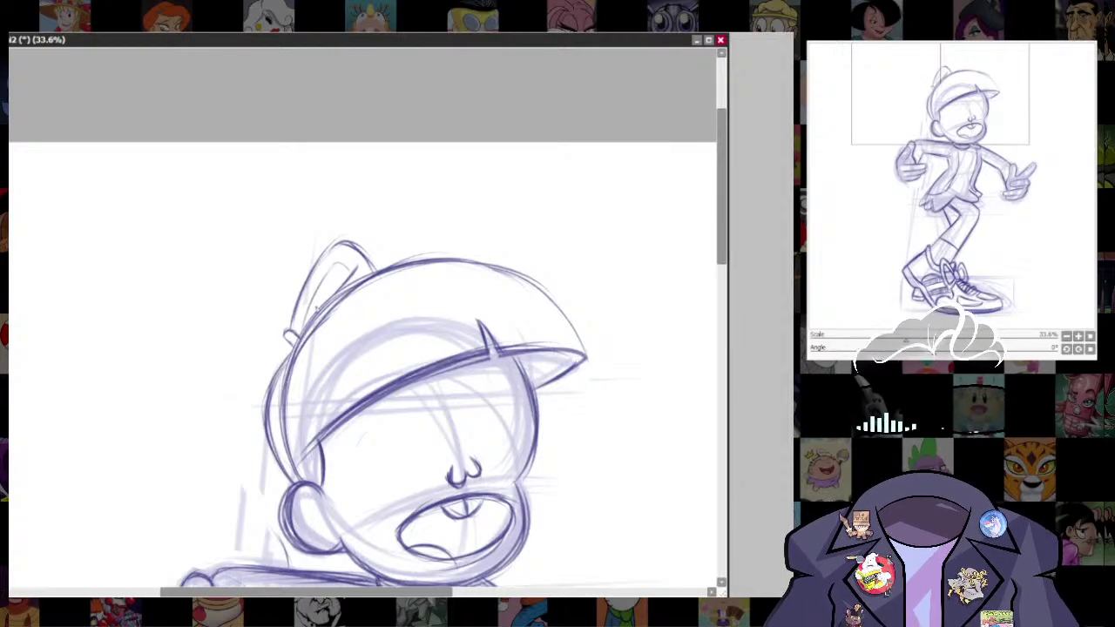
pyautogui.moveTo(303, 328)
pyautogui.mouseDown()
pyautogui.moveTo(324, 277)
pyautogui.moveTo(347, 259)
pyautogui.moveTo(329, 272)
pyautogui.mouseUp()
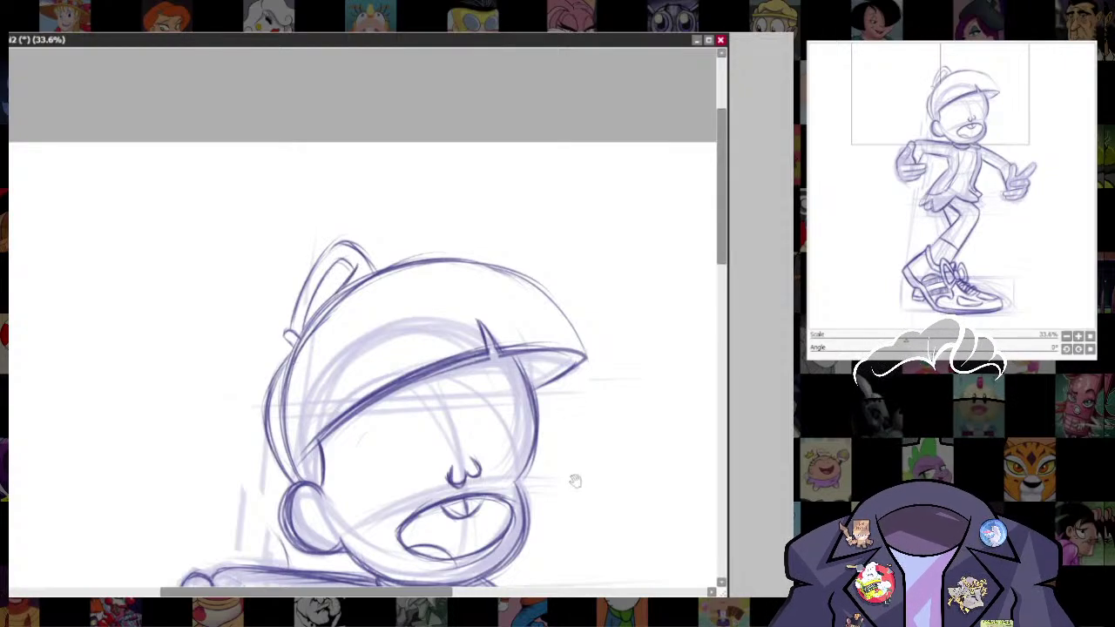
pyautogui.moveTo(572, 478)
pyautogui.mouseDown()
pyautogui.moveTo(706, 376)
pyautogui.moveTo(728, 390)
pyautogui.mouseUp()
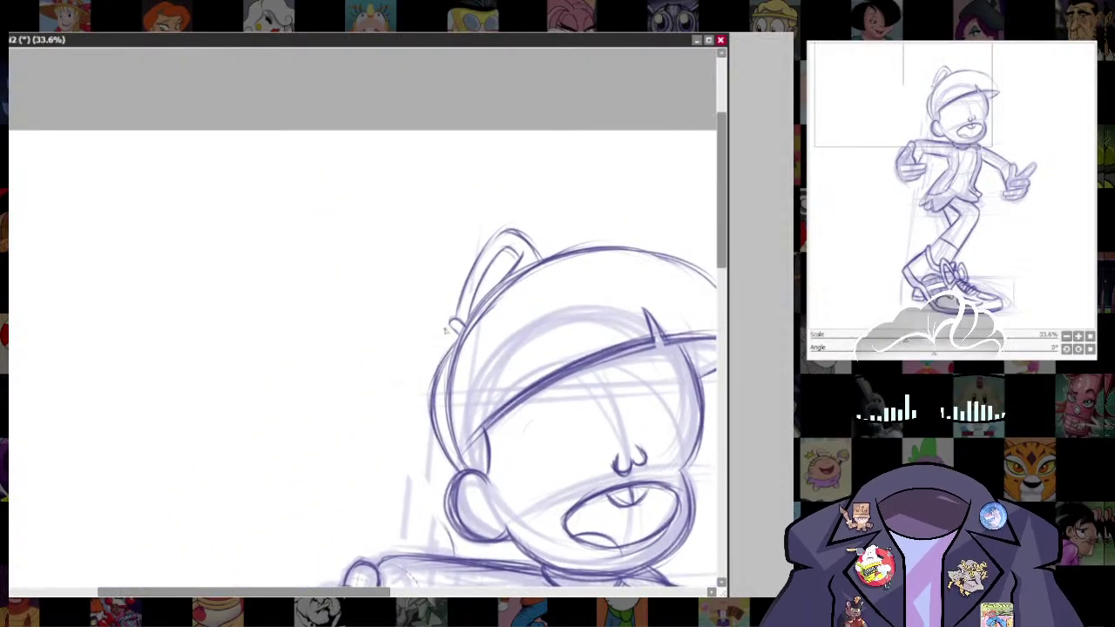
pyautogui.moveTo(448, 326); pyautogui.dragTo(355, 328)
pyautogui.hotkey('ctrl', 'z')
pyautogui.hotkey('ctrl', 'z')
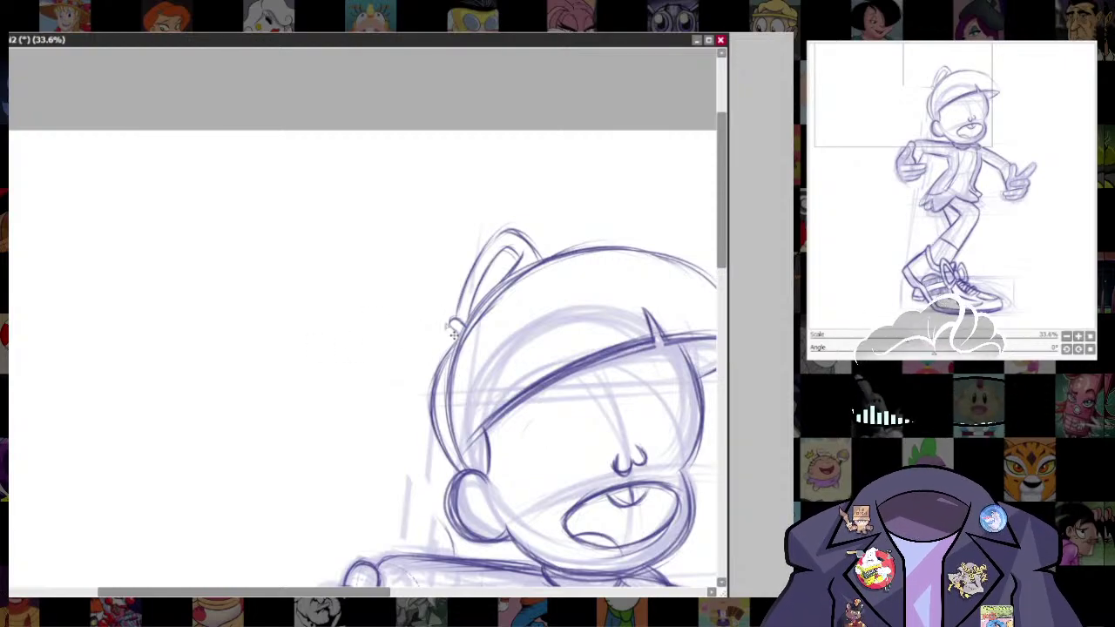
# - Draw a wide rounded teardrop shape extending backward from the knot and closing against the back of the cap
pyautogui.moveTo(454, 327)
pyautogui.mouseDown()
pyautogui.moveTo(348, 321)
pyautogui.moveTo(349, 378)
pyautogui.mouseUp()
pyautogui.moveTo(341, 337)
pyautogui.mouseDown()
pyautogui.moveTo(375, 404)
pyautogui.moveTo(428, 384)
pyautogui.moveTo(460, 338)
pyautogui.moveTo(385, 401)
pyautogui.moveTo(462, 348)
pyautogui.mouseUp()
pyautogui.moveTo(351, 324); pyautogui.dragTo(376, 415)
pyautogui.hotkey('ctrl', 'z')
pyautogui.moveTo(351, 324)
pyautogui.mouseDown()
pyautogui.moveTo(369, 404)
pyautogui.moveTo(343, 344)
pyautogui.mouseUp()
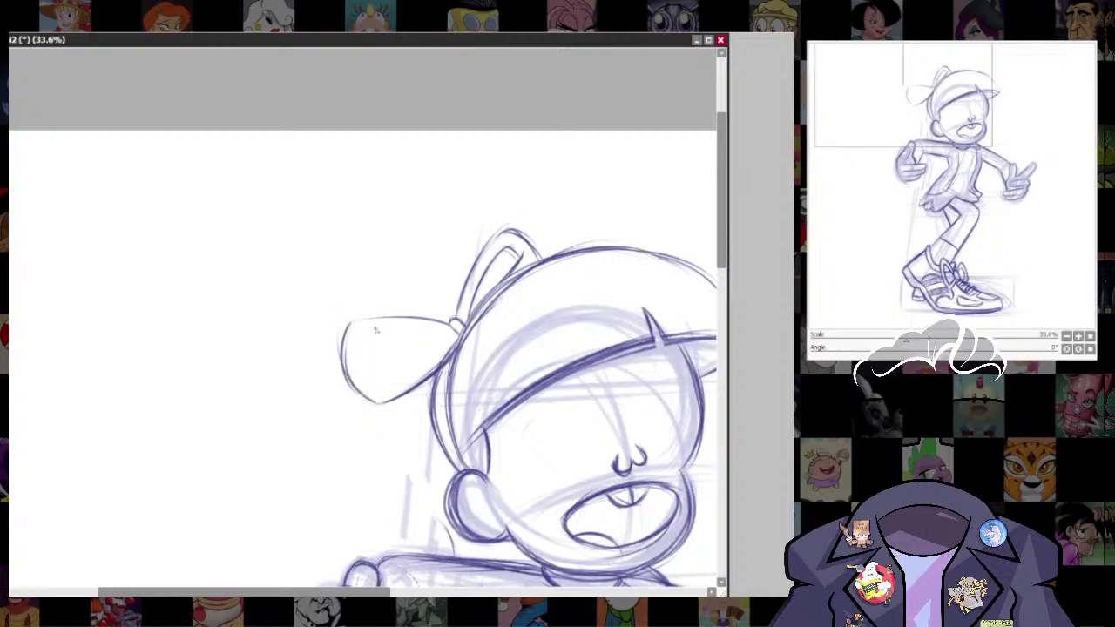
pyautogui.moveTo(526, 274); pyautogui.dragTo(415, 218)
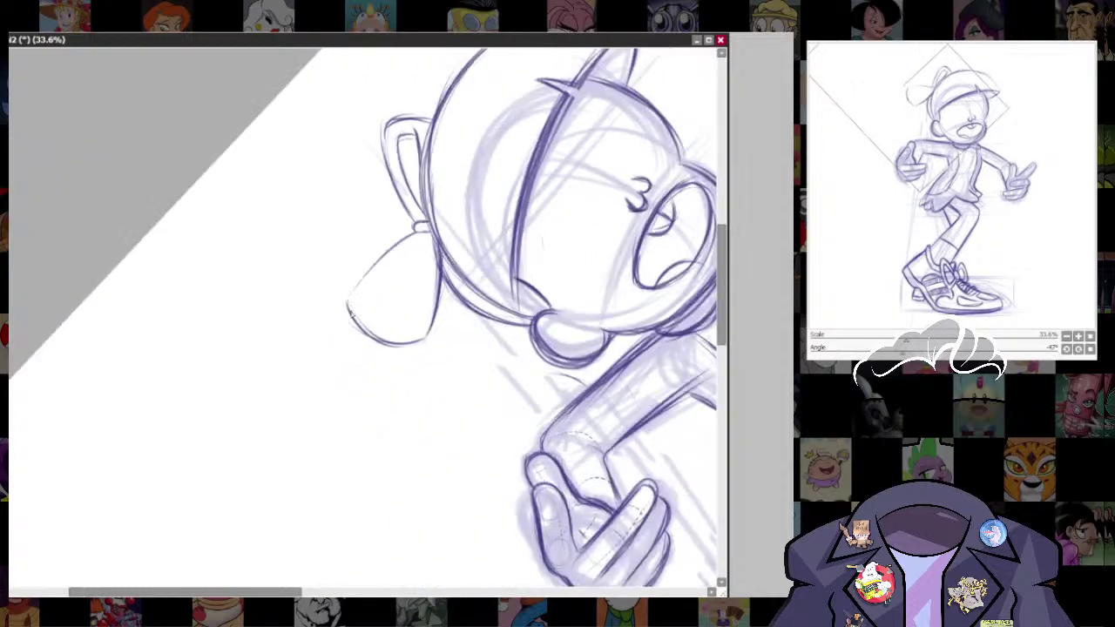
# - Darken the outline of the teardrop-shaped bow loop behind the cap and draw its inner contour as a band with thickness
pyautogui.moveTo(354, 317); pyautogui.dragTo(349, 286)
pyautogui.moveTo(415, 232)
pyautogui.mouseDown()
pyautogui.moveTo(342, 304)
pyautogui.moveTo(357, 283)
pyautogui.moveTo(367, 337)
pyautogui.moveTo(349, 302)
pyautogui.moveTo(406, 322)
pyautogui.mouseUp()
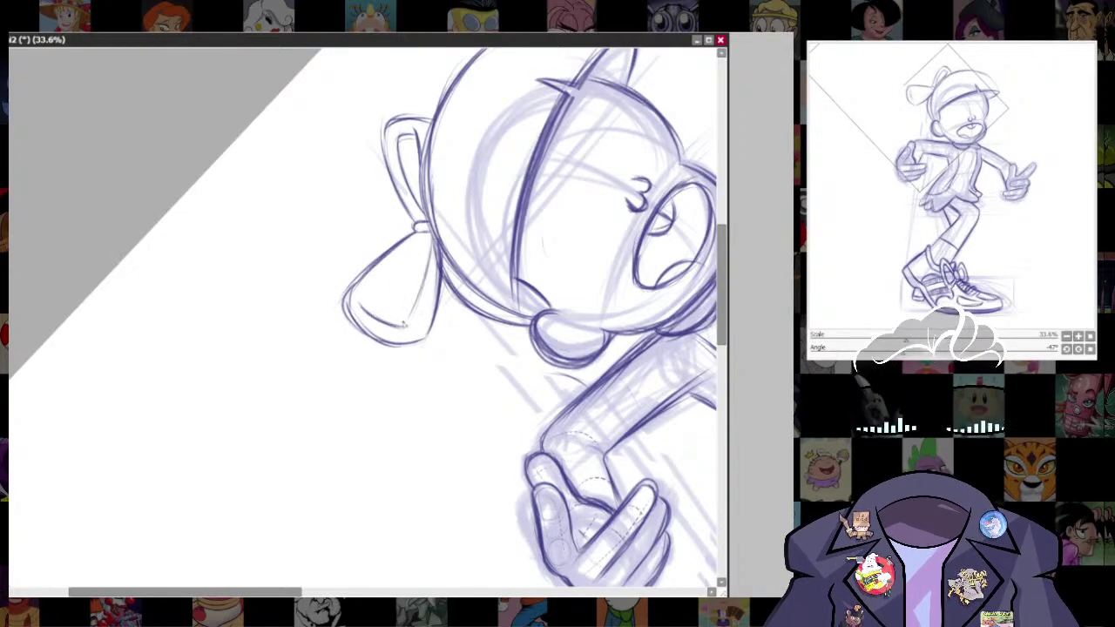
pyautogui.moveTo(427, 274); pyautogui.dragTo(408, 331)
pyautogui.moveTo(430, 261); pyautogui.dragTo(399, 345)
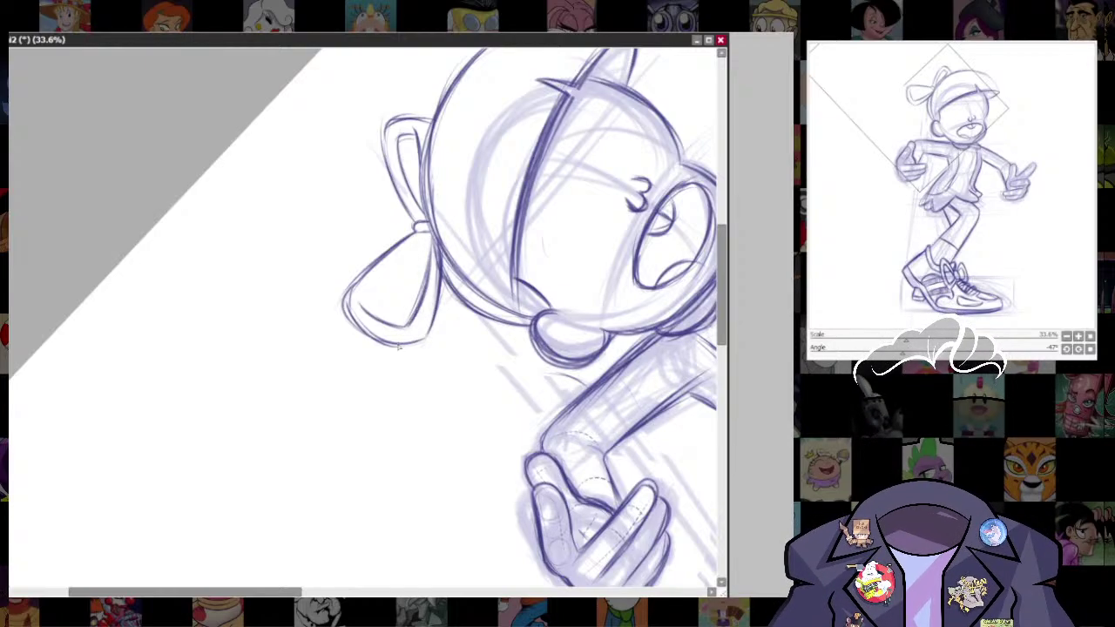
pyautogui.moveTo(366, 305)
pyautogui.mouseDown()
pyautogui.moveTo(423, 266)
pyautogui.moveTo(361, 315)
pyautogui.moveTo(424, 248)
pyautogui.moveTo(367, 307)
pyautogui.moveTo(418, 239)
pyautogui.mouseUp()
# - Draw a pointed fold shape inside the rear bow loop, running from the knot toward the loop's lower edge
pyautogui.moveTo(593, 315); pyautogui.dragTo(428, 478)
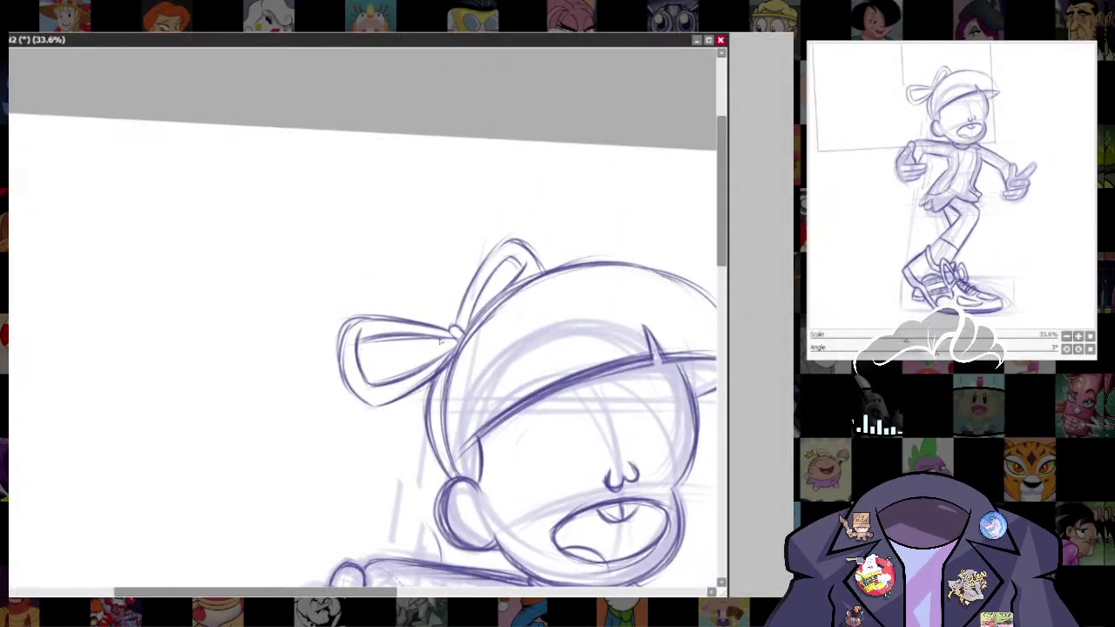
pyautogui.press('End')
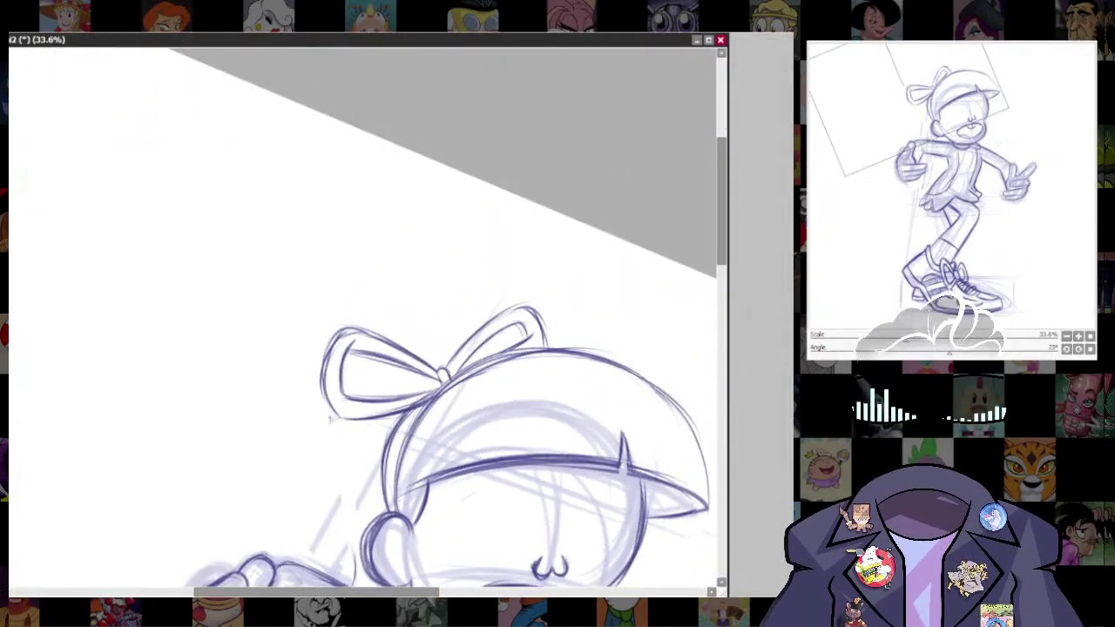
pyautogui.press('Delete')
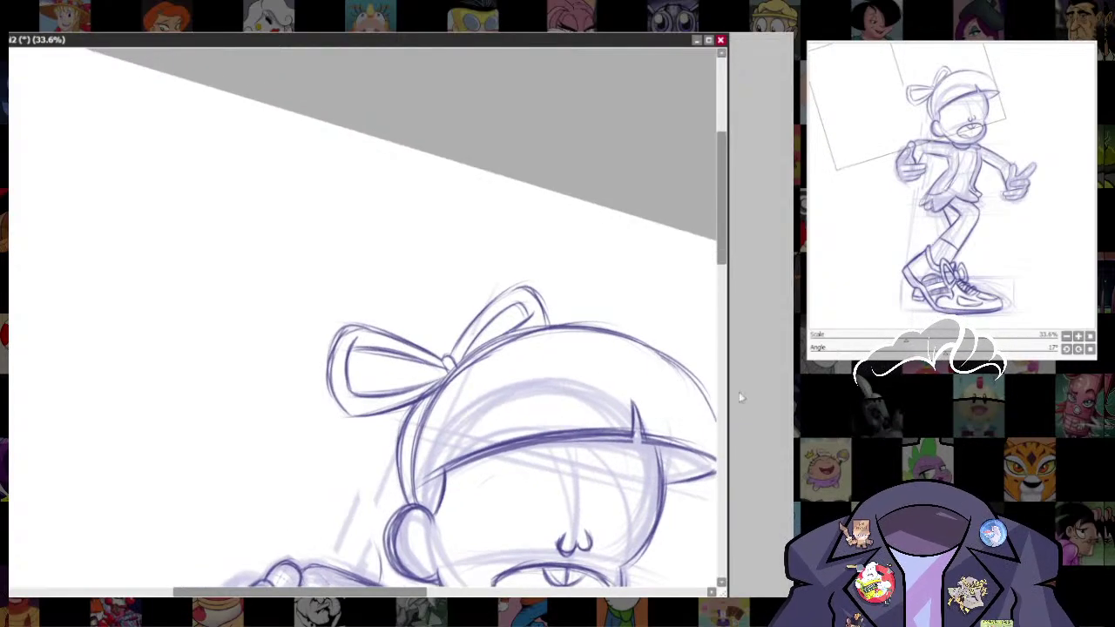
pyautogui.press('Home')
pyautogui.moveTo(557, 430); pyautogui.dragTo(502, 307)
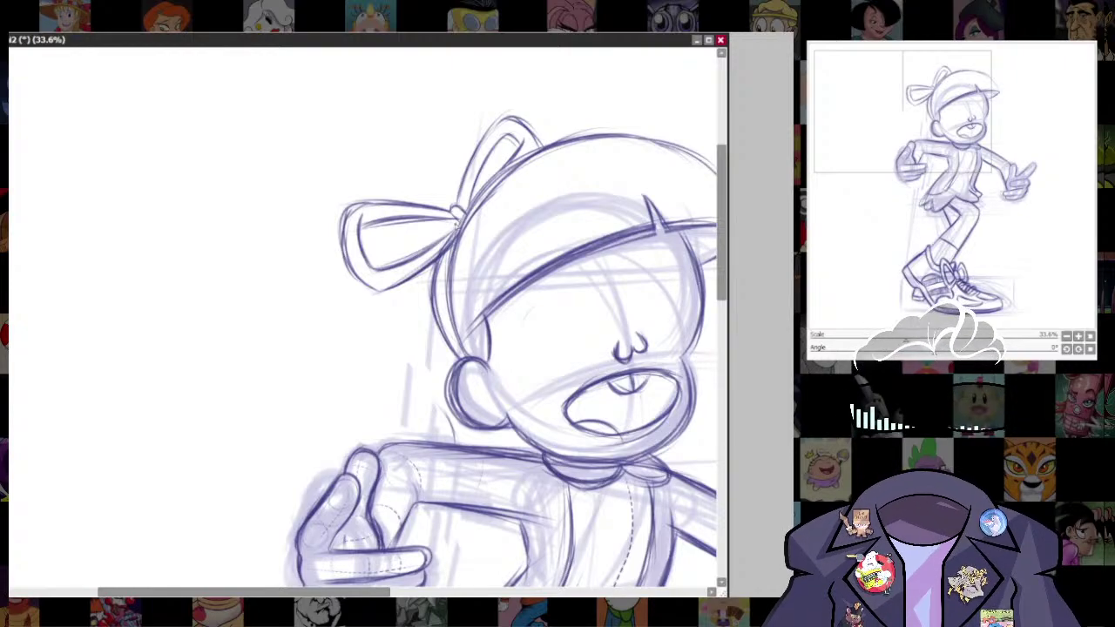
pyautogui.moveTo(449, 222)
pyautogui.mouseDown()
pyautogui.moveTo(400, 241)
pyautogui.moveTo(389, 262)
pyautogui.moveTo(396, 253)
pyautogui.mouseUp()
pyautogui.moveTo(444, 223)
pyautogui.mouseDown()
pyautogui.moveTo(392, 257)
pyautogui.moveTo(438, 222)
pyautogui.mouseUp()
pyautogui.moveTo(385, 260)
pyautogui.mouseDown()
pyautogui.moveTo(438, 222)
pyautogui.moveTo(426, 220)
pyautogui.mouseUp()
# - Draw the back outline of the hair as a dark curve from under the rear bow loop down to the shoulder
pyautogui.moveTo(385, 287)
pyautogui.mouseDown()
pyautogui.moveTo(385, 385)
pyautogui.moveTo(380, 353)
pyautogui.moveTo(399, 389)
pyautogui.mouseUp()
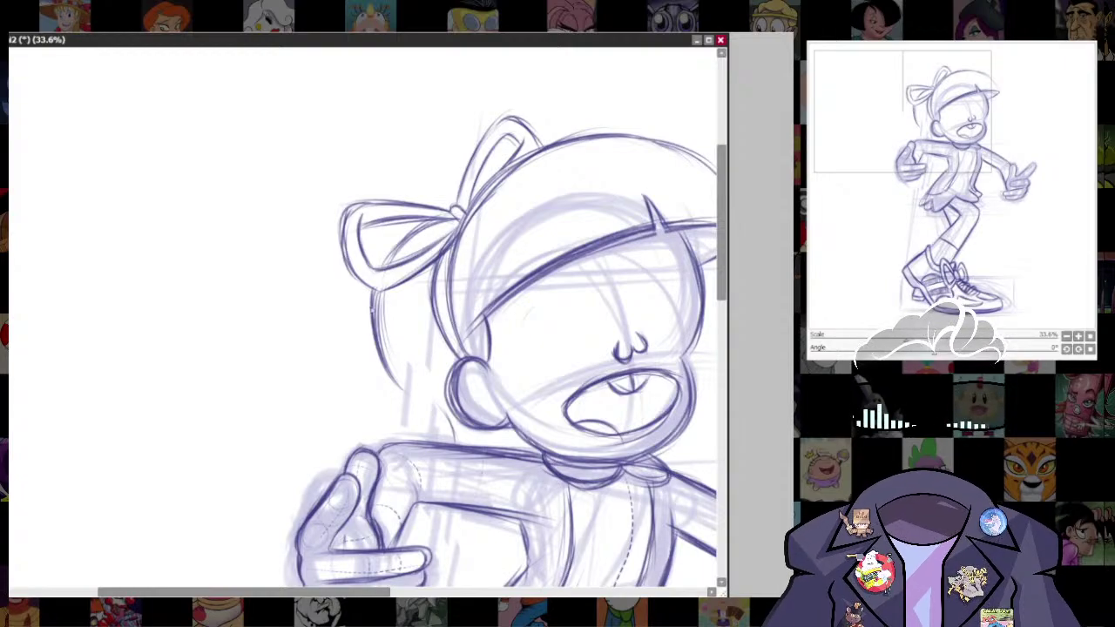
pyautogui.moveTo(373, 307); pyautogui.dragTo(402, 403)
pyautogui.moveTo(378, 356); pyautogui.dragTo(431, 411)
pyautogui.moveTo(379, 296); pyautogui.dragTo(440, 402)
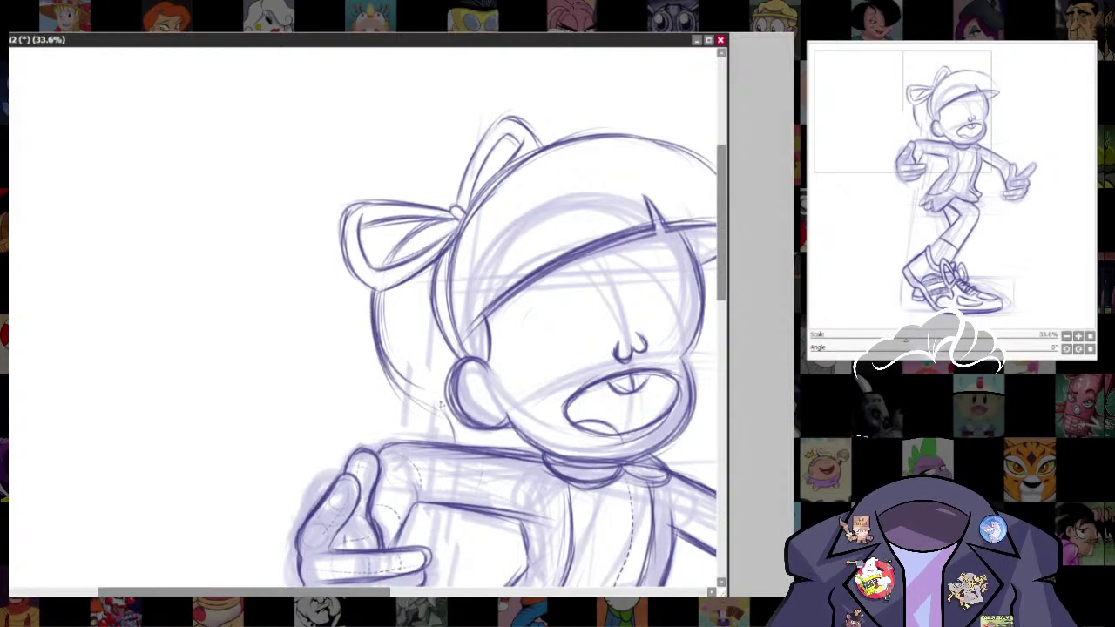
pyautogui.moveTo(397, 366); pyautogui.dragTo(431, 402)
pyautogui.moveTo(380, 339)
pyautogui.mouseDown()
pyautogui.moveTo(456, 431)
pyautogui.moveTo(427, 399)
pyautogui.moveTo(380, 289)
pyautogui.moveTo(430, 226)
pyautogui.mouseUp()
pyautogui.moveTo(619, 451); pyautogui.dragTo(610, 304)
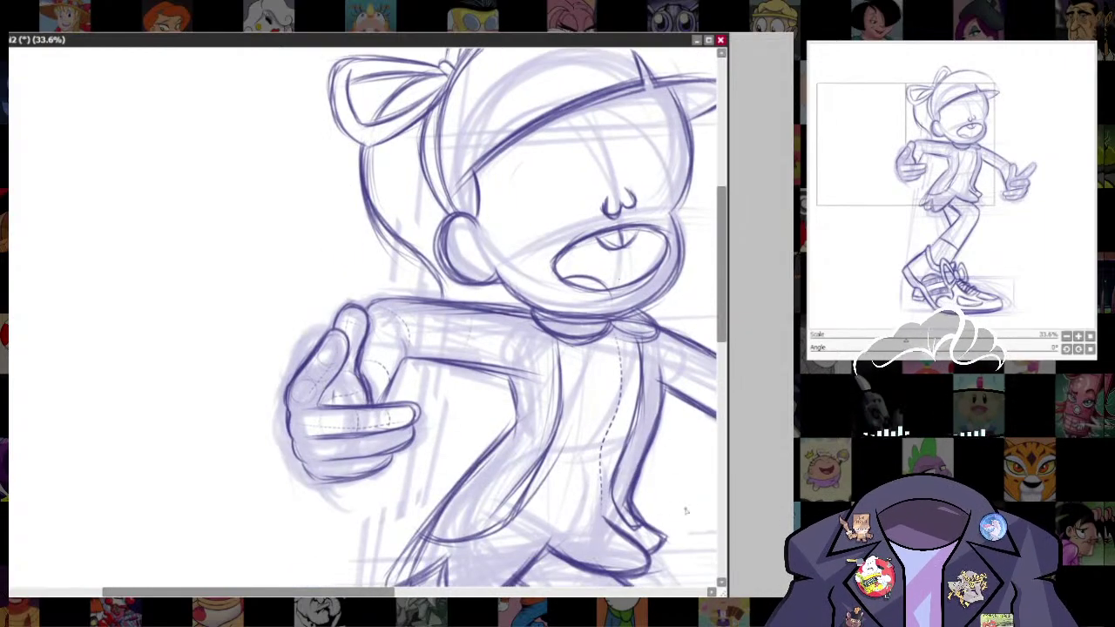
pyautogui.moveTo(619, 444); pyautogui.dragTo(571, 415)
# - Reinforce the fold line inside the rear bow loop toward the knot
pyautogui.scroll(1, 541, 353)
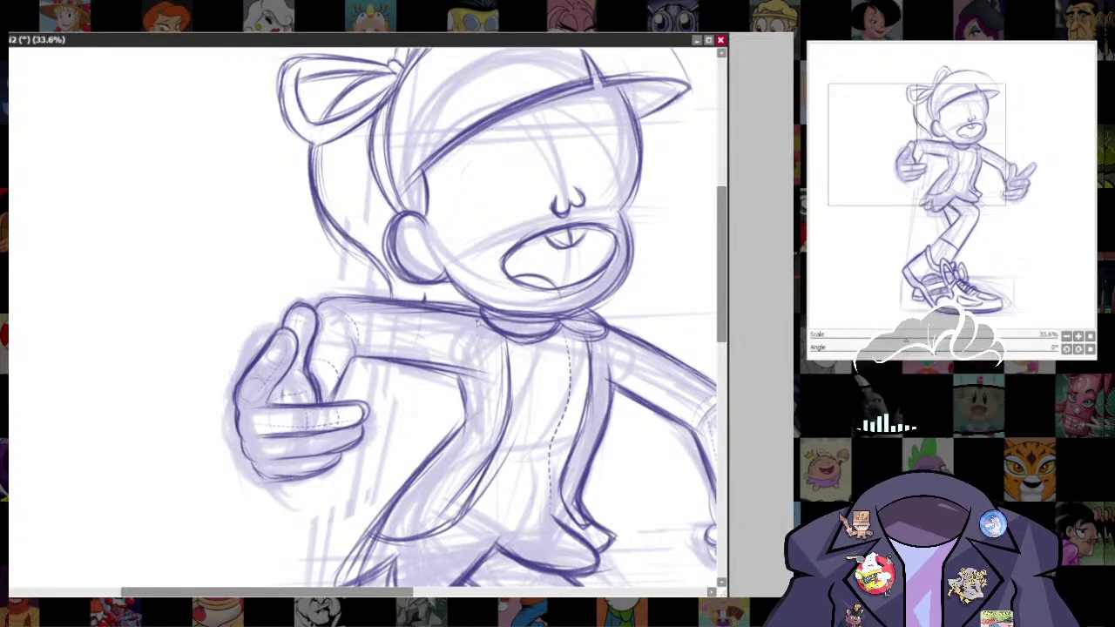
pyautogui.scroll(3, 363, 321)
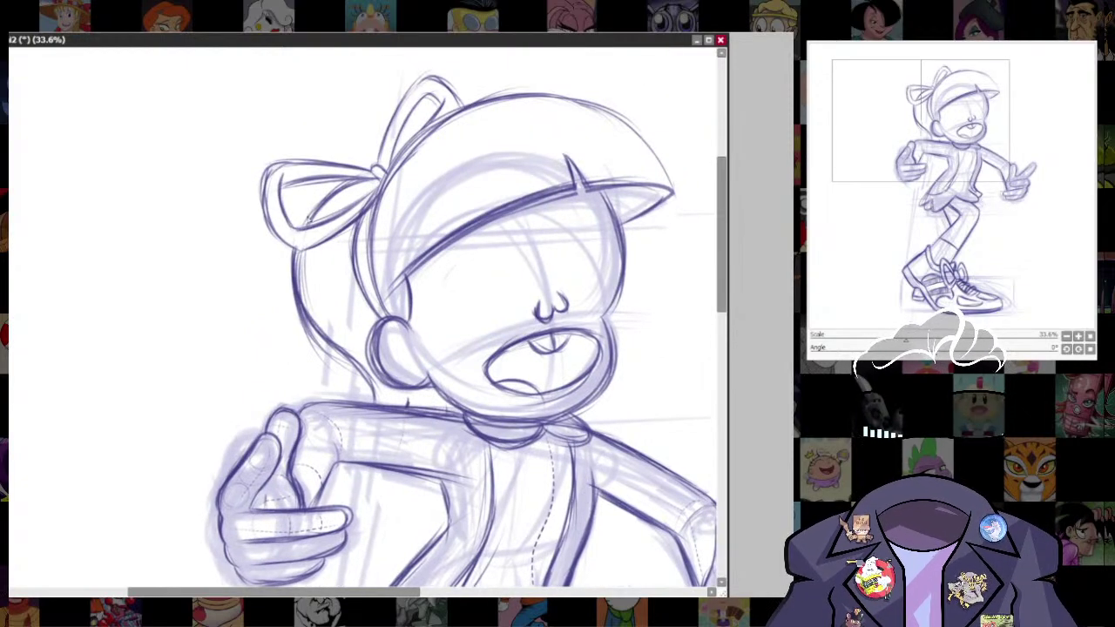
pyautogui.moveTo(304, 222); pyautogui.dragTo(347, 180)
pyautogui.moveTo(659, 509); pyautogui.dragTo(590, 284)
pyautogui.moveTo(594, 386); pyautogui.dragTo(607, 511)
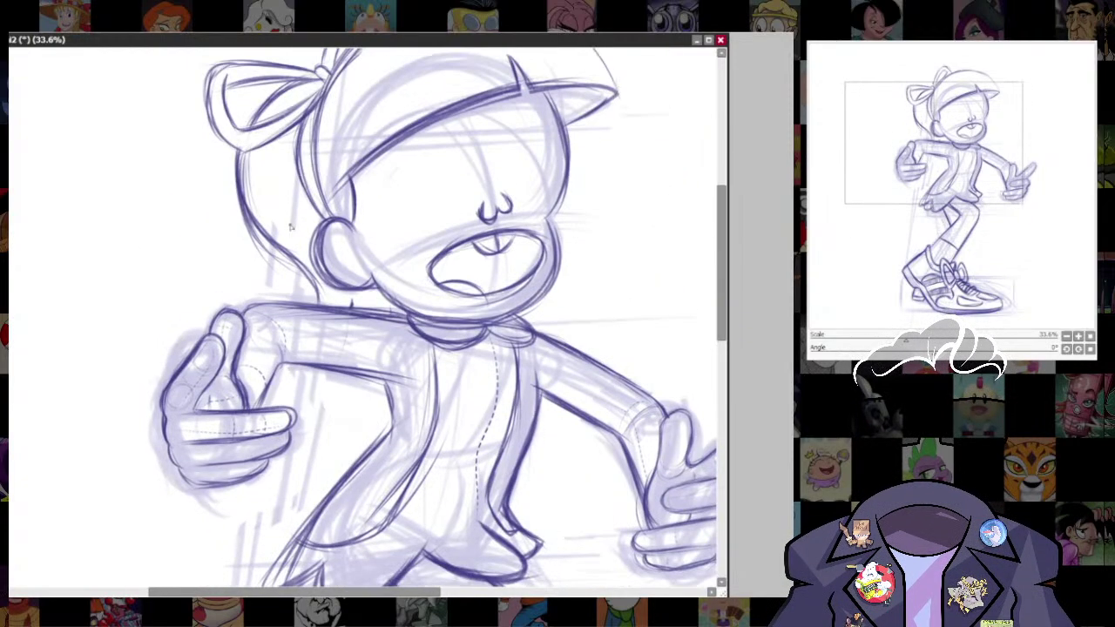
# - Try an extra stroke along the back outline of the hair and undo it
pyautogui.moveTo(241, 153)
pyautogui.mouseDown()
pyautogui.moveTo(241, 171)
pyautogui.moveTo(306, 246)
pyautogui.mouseUp()
pyautogui.hotkey('ctrl', 'z')
pyautogui.scroll(-2, 590, 357)
pyautogui.moveTo(592, 355); pyautogui.dragTo(562, 186)
pyautogui.moveTo(538, 101); pyautogui.dragTo(519, 236)
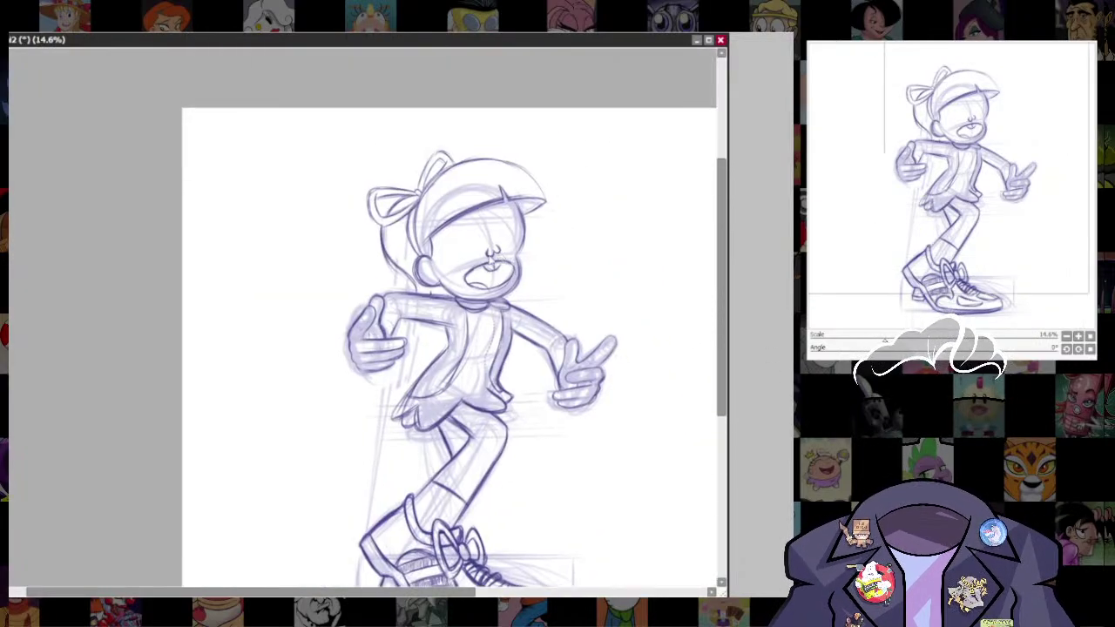
# - Draw the curved hem of the shirt across the torso between the jacket's open front edges
pyautogui.scroll(1, 518, 236)
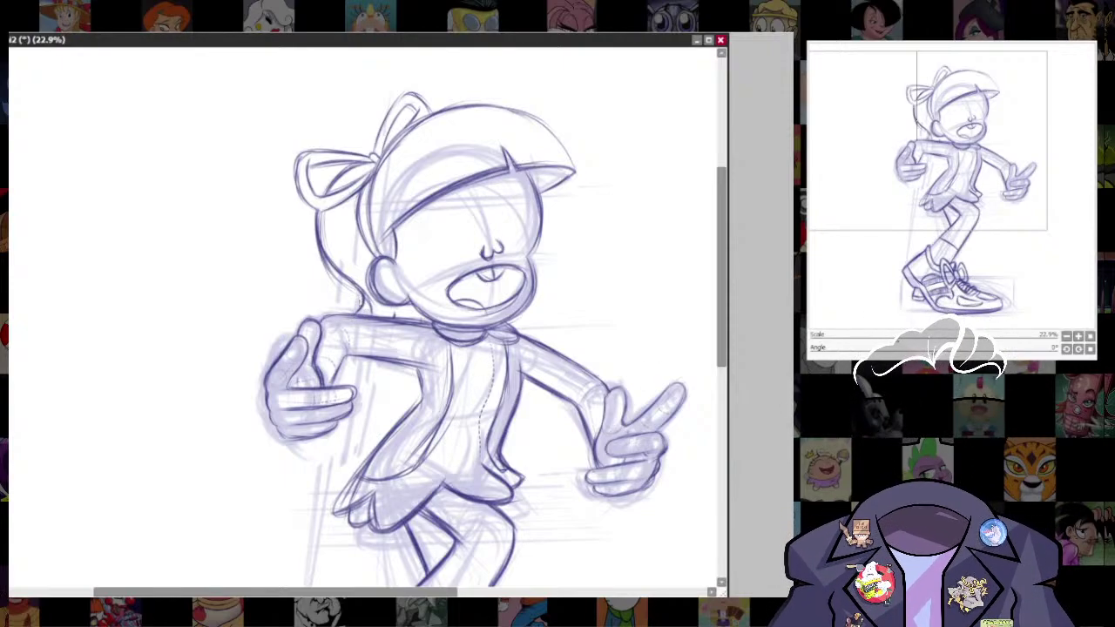
pyautogui.press(']')
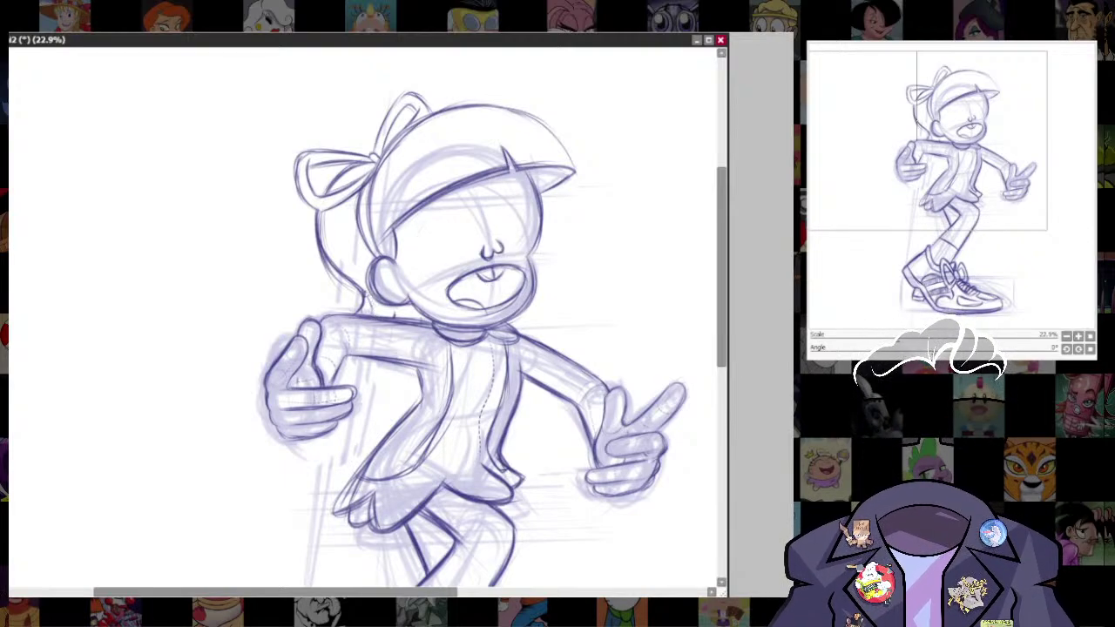
pyautogui.scroll(-3, 558, 336)
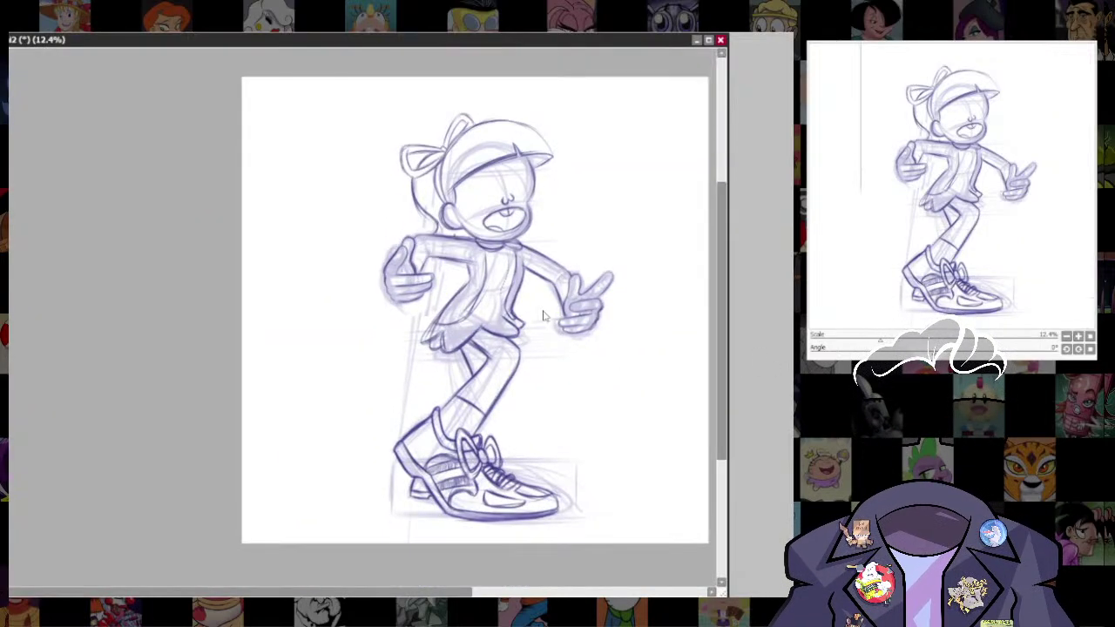
pyautogui.scroll(2, 538, 296)
pyautogui.scroll(2, 525, 307)
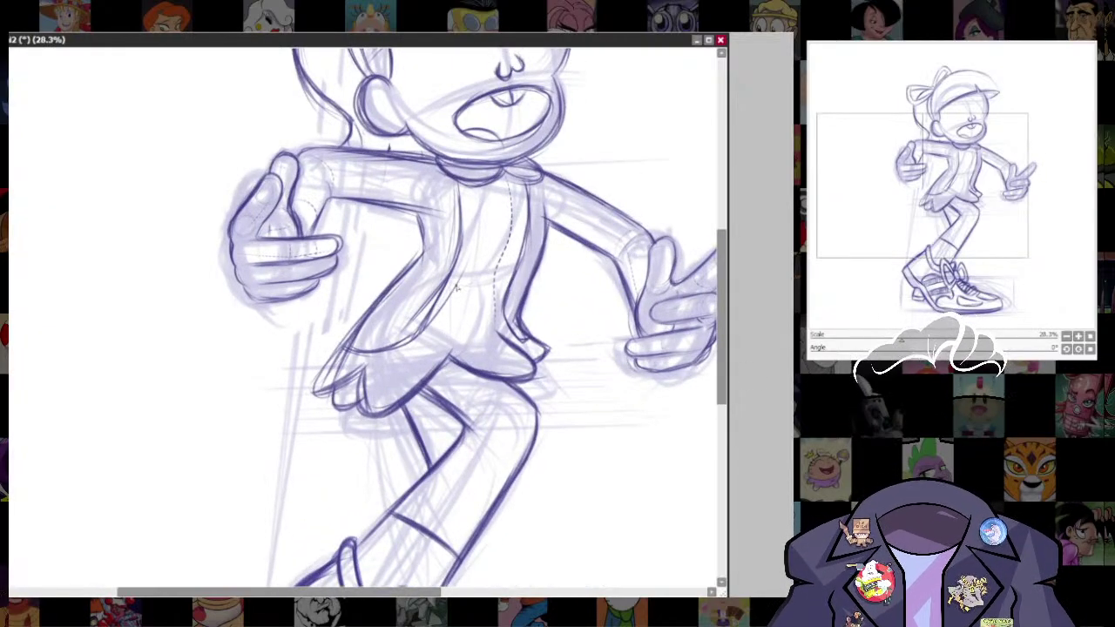
pyautogui.moveTo(644, 496); pyautogui.dragTo(625, 348)
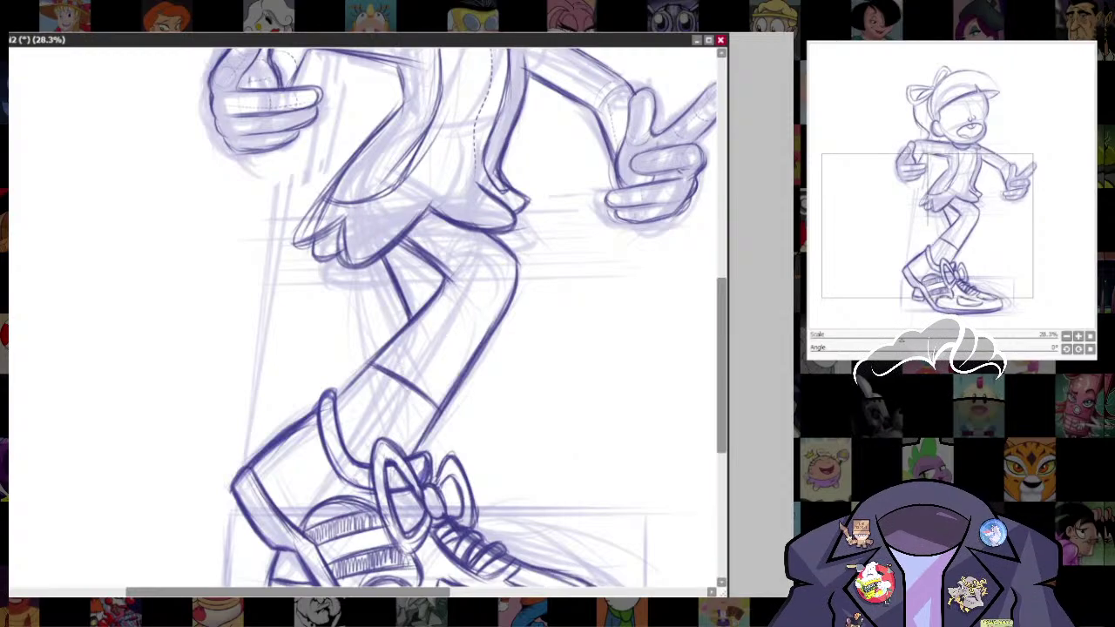
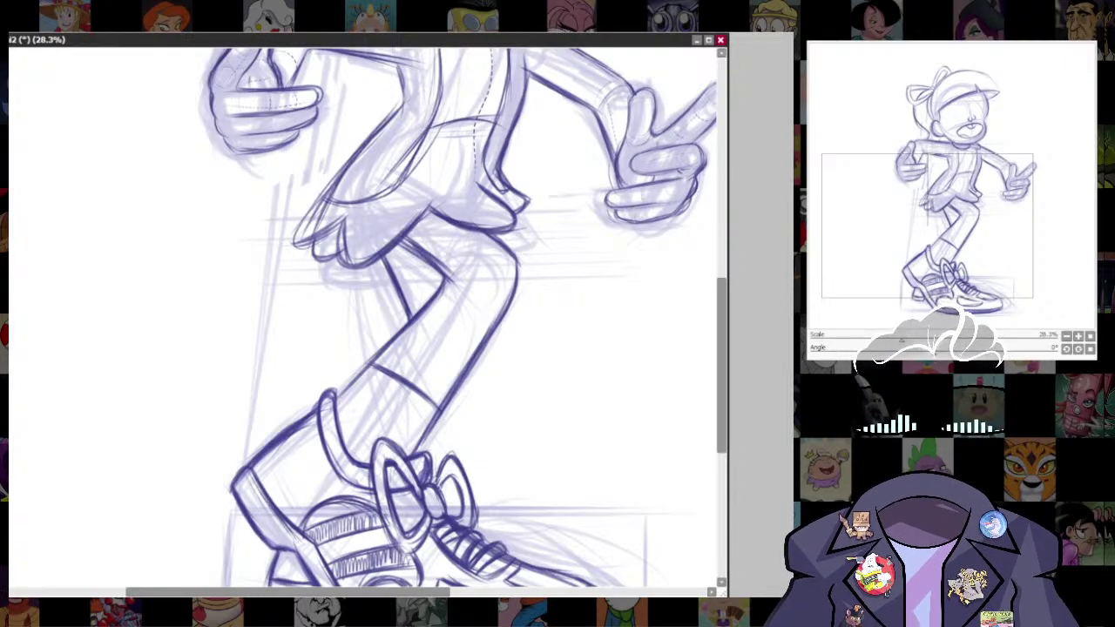
pyautogui.scroll(-4, 531, 261)
pyautogui.moveTo(588, 294); pyautogui.dragTo(580, 333)
pyautogui.scroll(5, 510, 254)
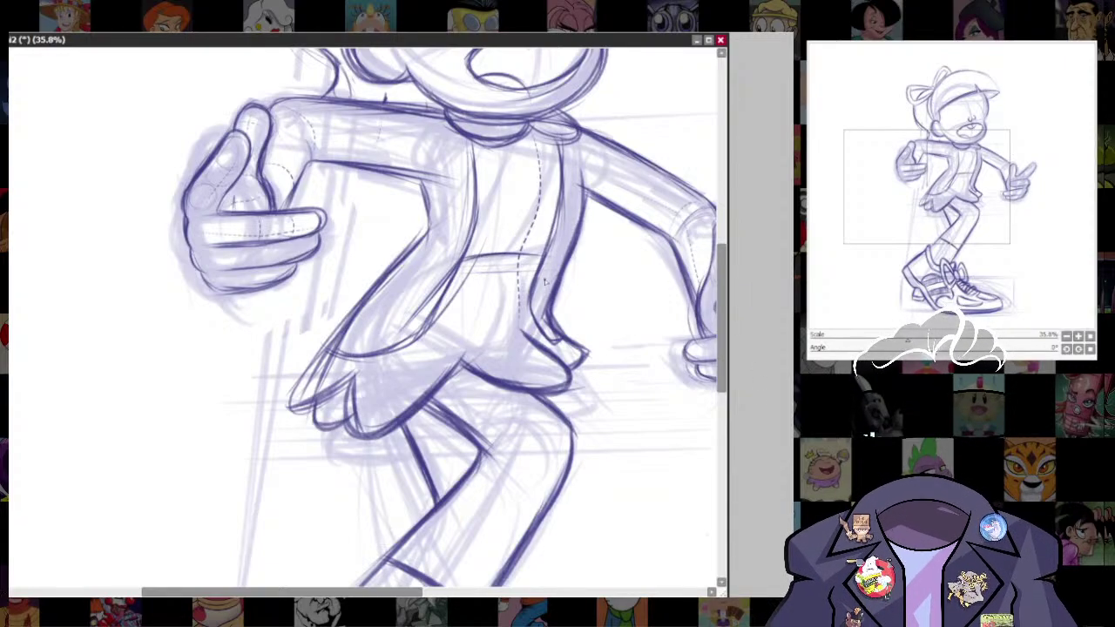
# - Shrink a circular guide, place it on the near side of the face under the cap's edge, and trace the near eye
pyautogui.scroll(-3, 665, 359)
pyautogui.scroll(2, 571, 253)
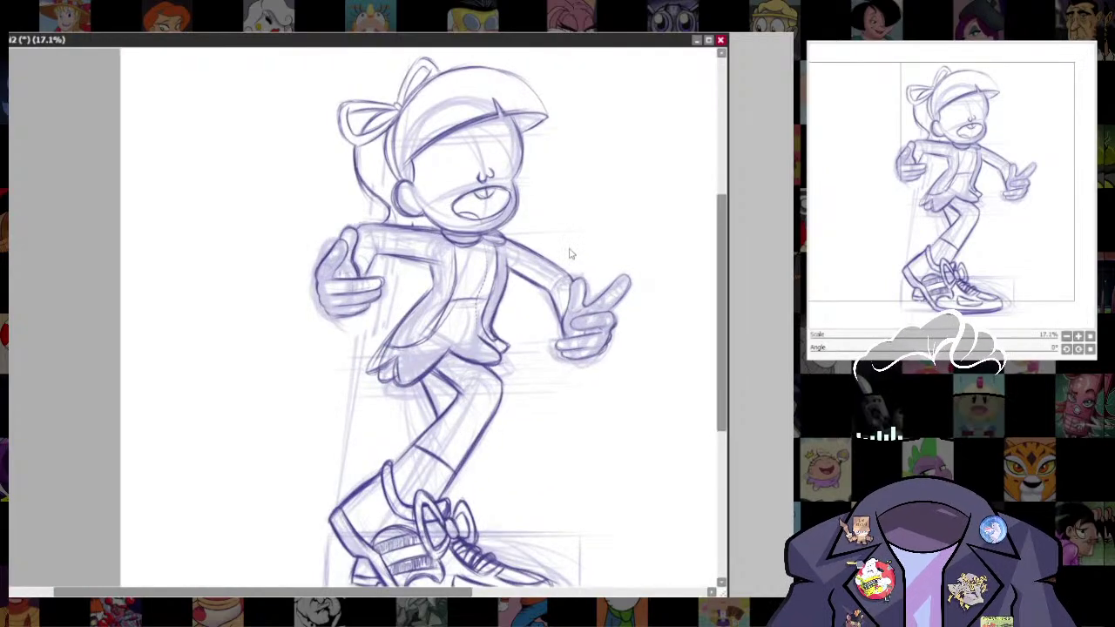
pyautogui.scroll(3, 670, 463)
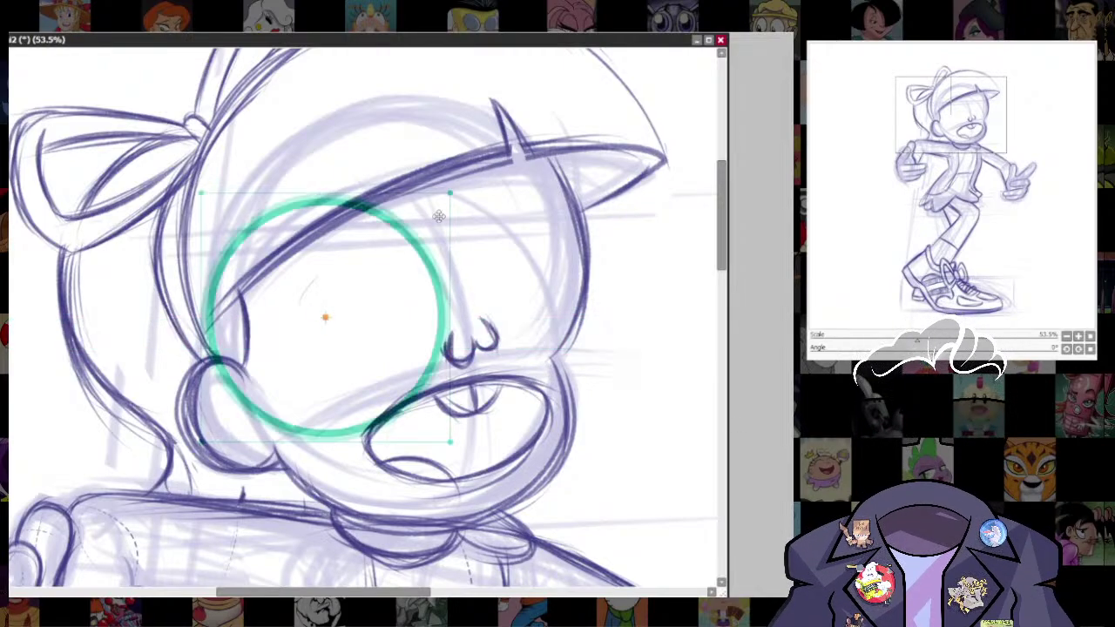
pyautogui.moveTo(450, 198); pyautogui.dragTo(391, 256)
pyautogui.moveTo(331, 316); pyautogui.dragTo(366, 290)
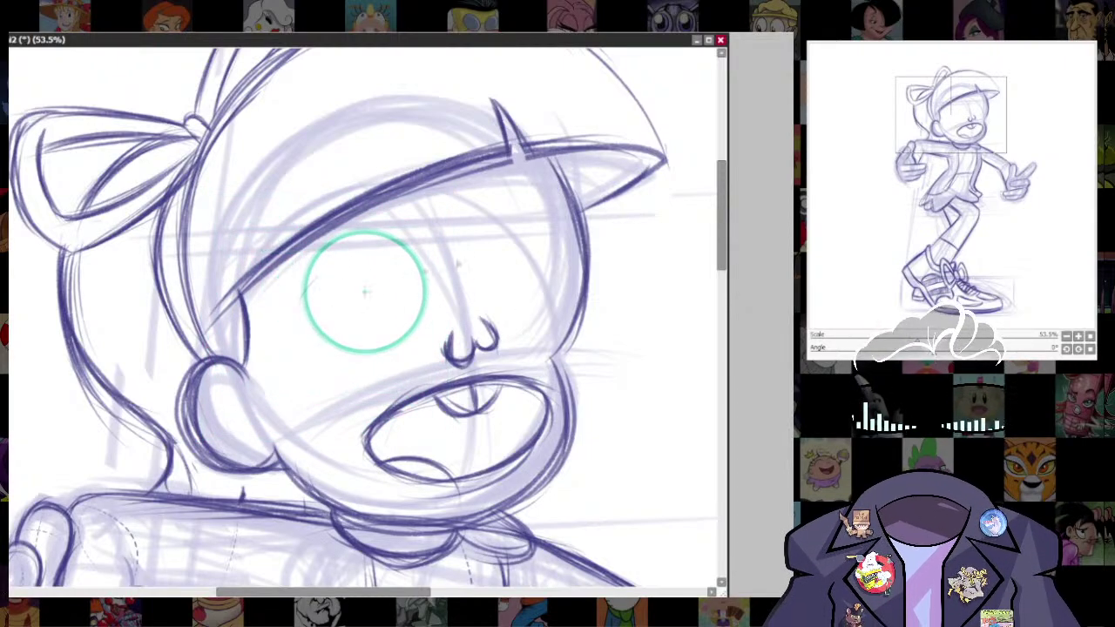
pyautogui.moveTo(429, 227); pyautogui.dragTo(433, 223)
pyautogui.press('Return')
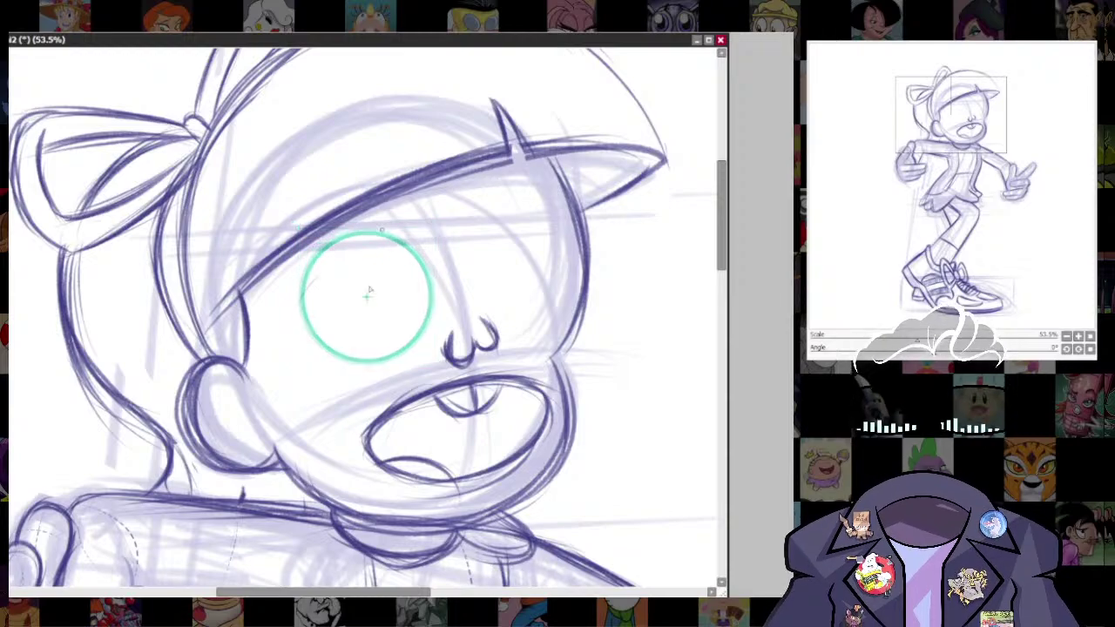
pyautogui.moveTo(372, 254)
pyautogui.mouseDown()
pyautogui.moveTo(491, 246)
pyautogui.moveTo(353, 228)
pyautogui.mouseUp()
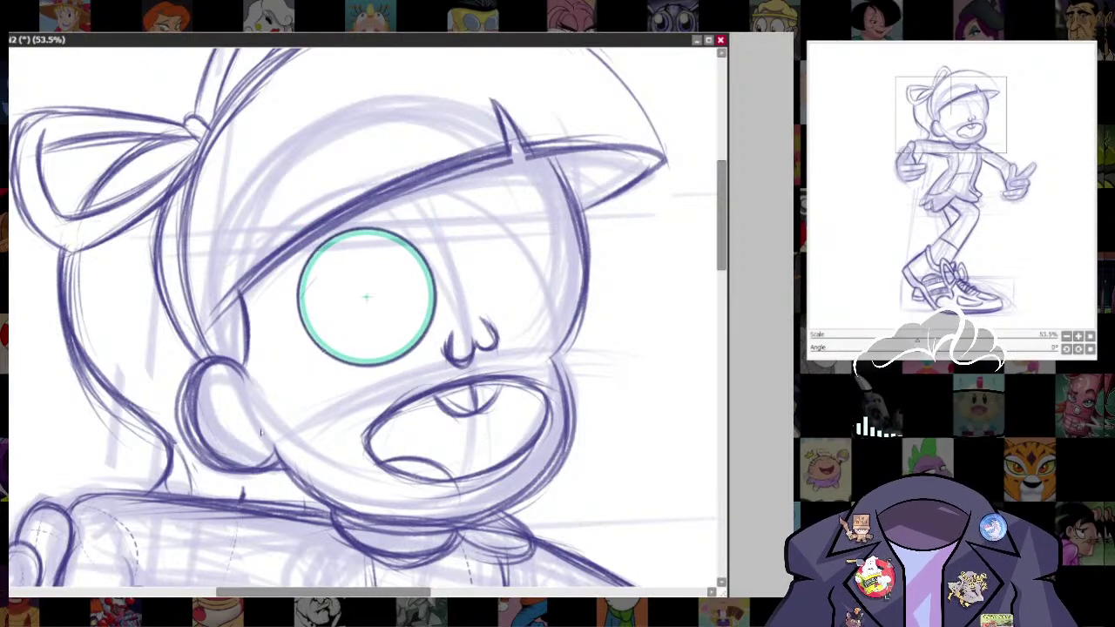
# - Move the circular guide to the far side of the nose, make it slightly smaller, and trace the far eye
pyautogui.press('ctrl')
pyautogui.moveTo(375, 299); pyautogui.dragTo(525, 261)
pyautogui.moveTo(585, 191); pyautogui.dragTo(577, 200)
pyautogui.moveTo(518, 258); pyautogui.dragTo(519, 255)
pyautogui.press('Return')
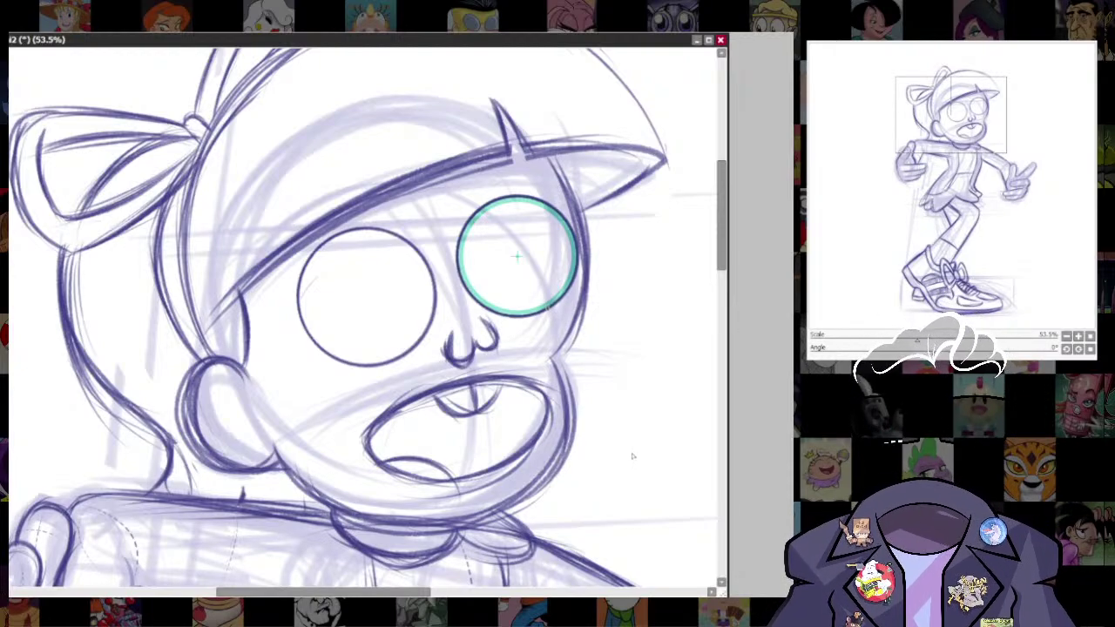
# - Undo the far eye's circle, shift the guide slightly toward the nose, retrace the eye, and hide the guide
pyautogui.hotkey('ctrl', 'z')
pyautogui.moveTo(517, 256); pyautogui.dragTo(513, 255)
pyautogui.moveTo(519, 200)
pyautogui.mouseDown()
pyautogui.moveTo(492, 289)
pyautogui.moveTo(479, 288)
pyautogui.mouseUp()
pyautogui.hotkey('ctrl', 'r')
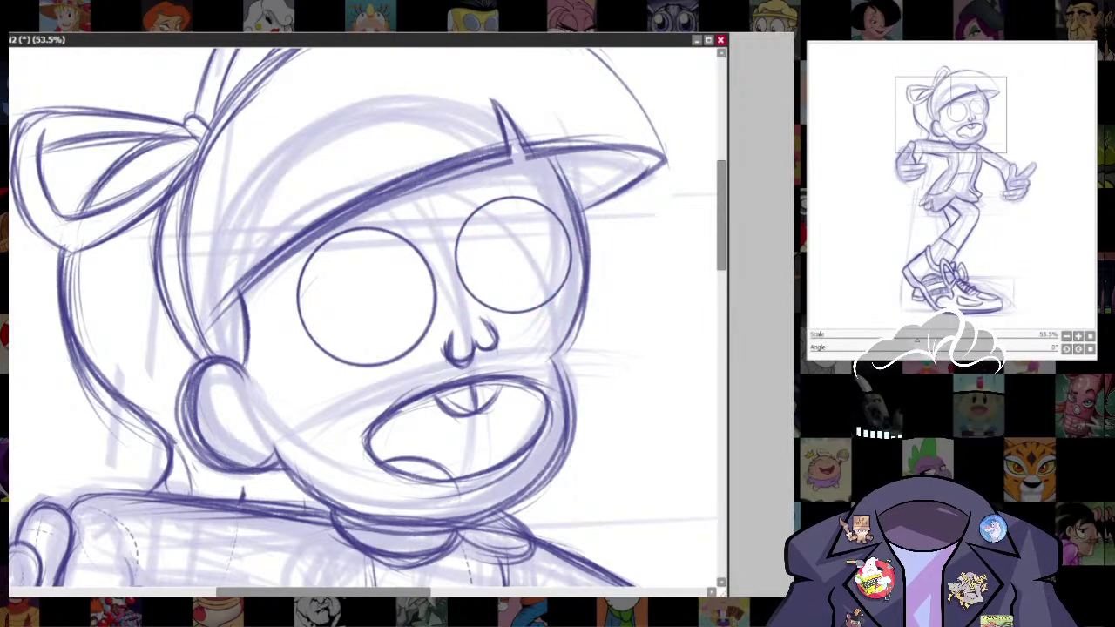
# - Free-transform the near eye's circle, flattening it slightly and slanting its upper side toward the nose
pyautogui.scroll(-5, 570, 352)
pyautogui.moveTo(584, 391); pyautogui.dragTo(576, 162)
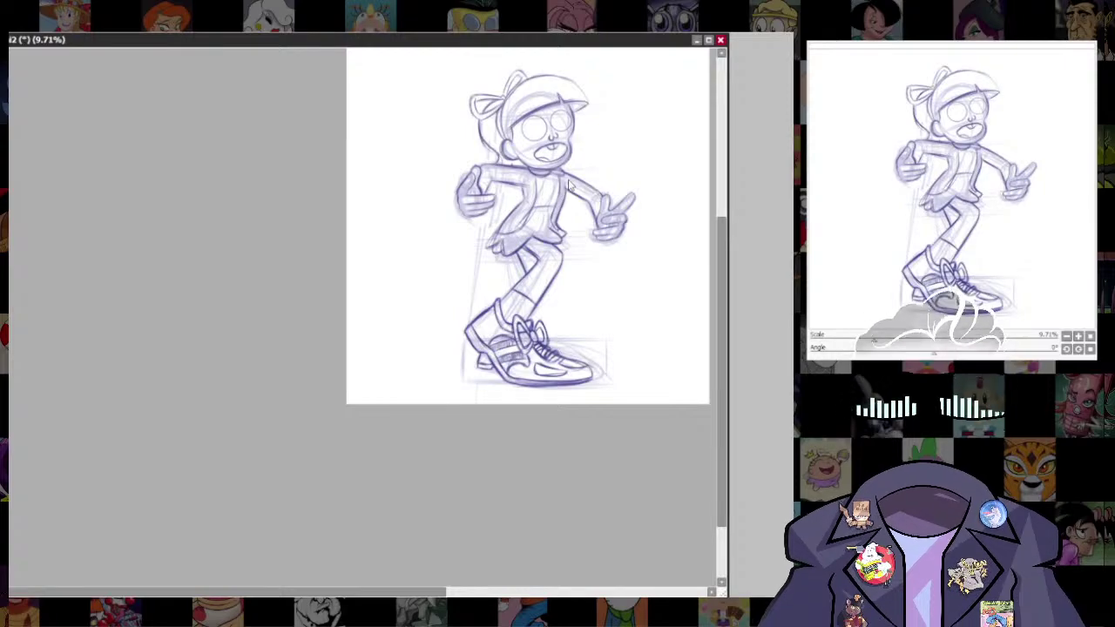
pyautogui.scroll(9, 566, 160)
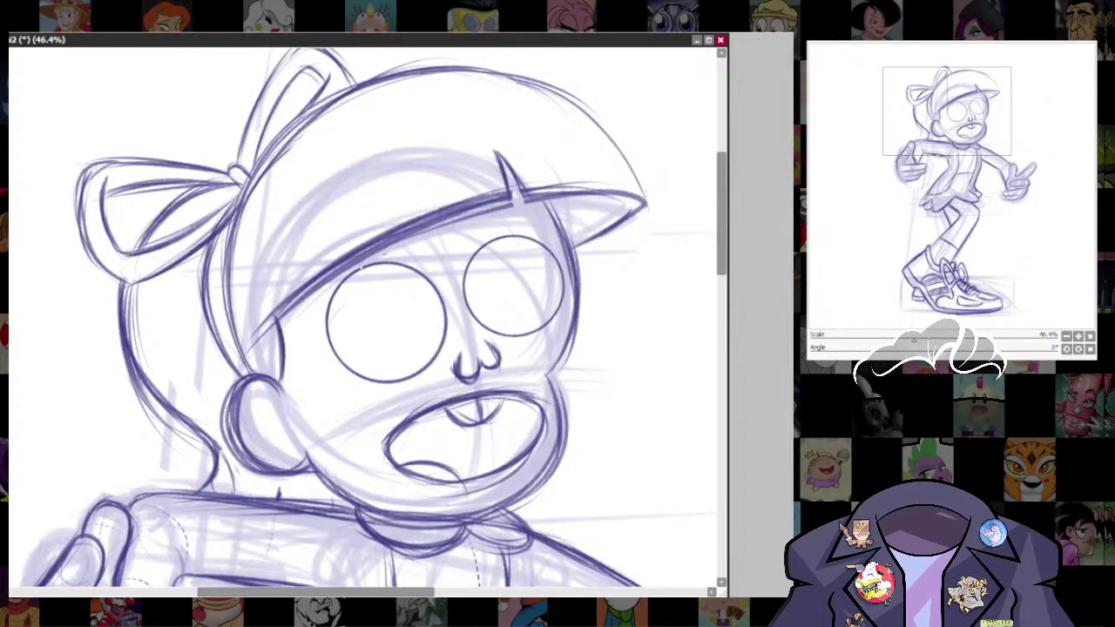
pyautogui.moveTo(366, 263)
pyautogui.mouseDown()
pyautogui.moveTo(324, 300)
pyautogui.moveTo(410, 393)
pyautogui.moveTo(452, 272)
pyautogui.mouseUp()
pyautogui.hotkey('ctrl', 'z')
pyautogui.hotkey('ctrl', 't')
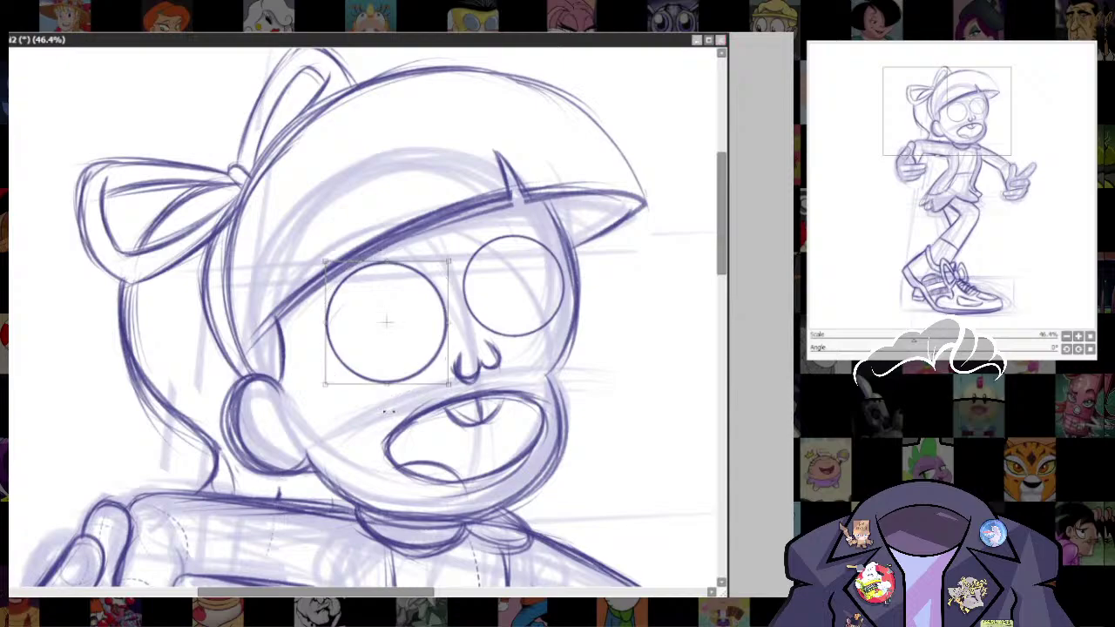
pyautogui.moveTo(386, 382); pyautogui.dragTo(381, 380)
pyautogui.moveTo(448, 262); pyautogui.dragTo(451, 263)
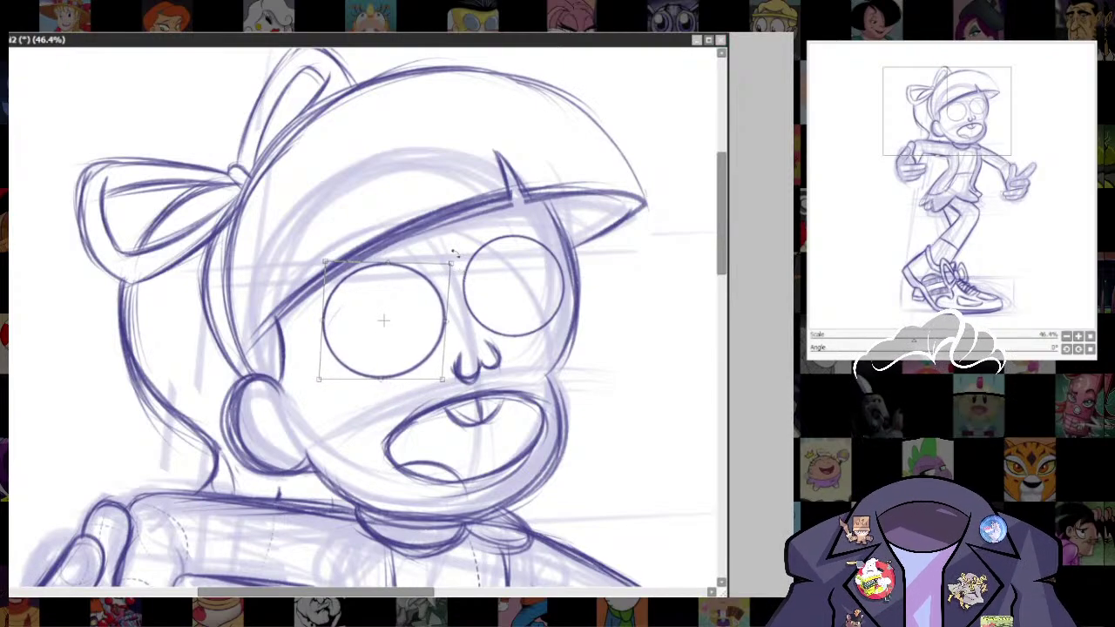
pyautogui.press('Return')
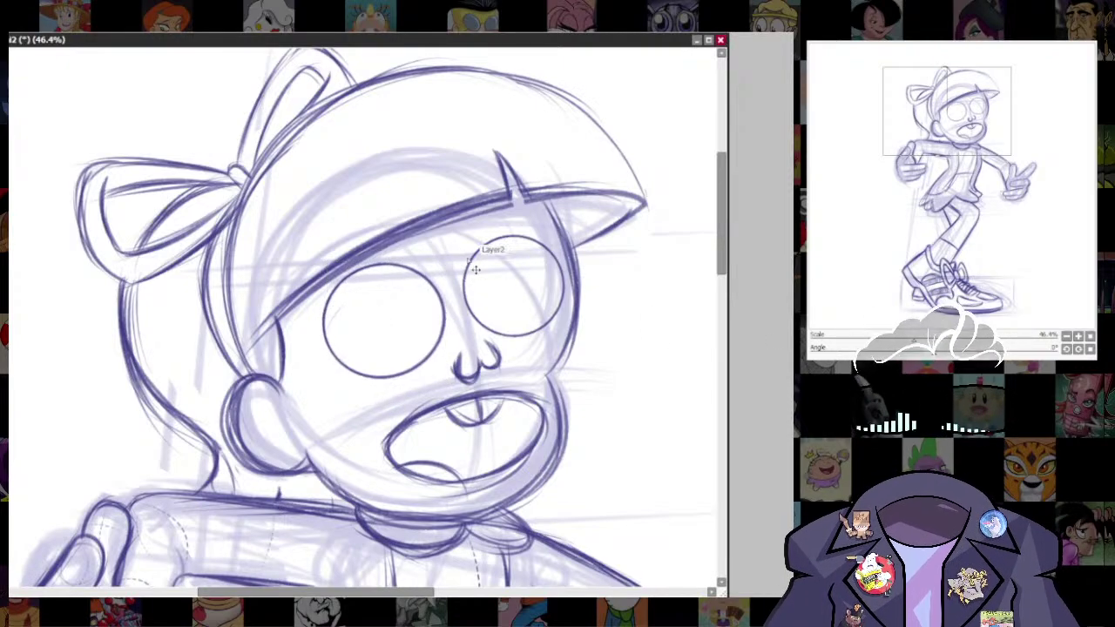
# - Free-transform the far eye's circle, flattening it slightly and skewing it to fit the face's perspective
pyautogui.moveTo(466, 259)
pyautogui.mouseDown()
pyautogui.moveTo(460, 324)
pyautogui.moveTo(522, 344)
pyautogui.moveTo(568, 277)
pyautogui.moveTo(469, 242)
pyautogui.mouseUp()
pyautogui.hotkey('ctrl', 't')
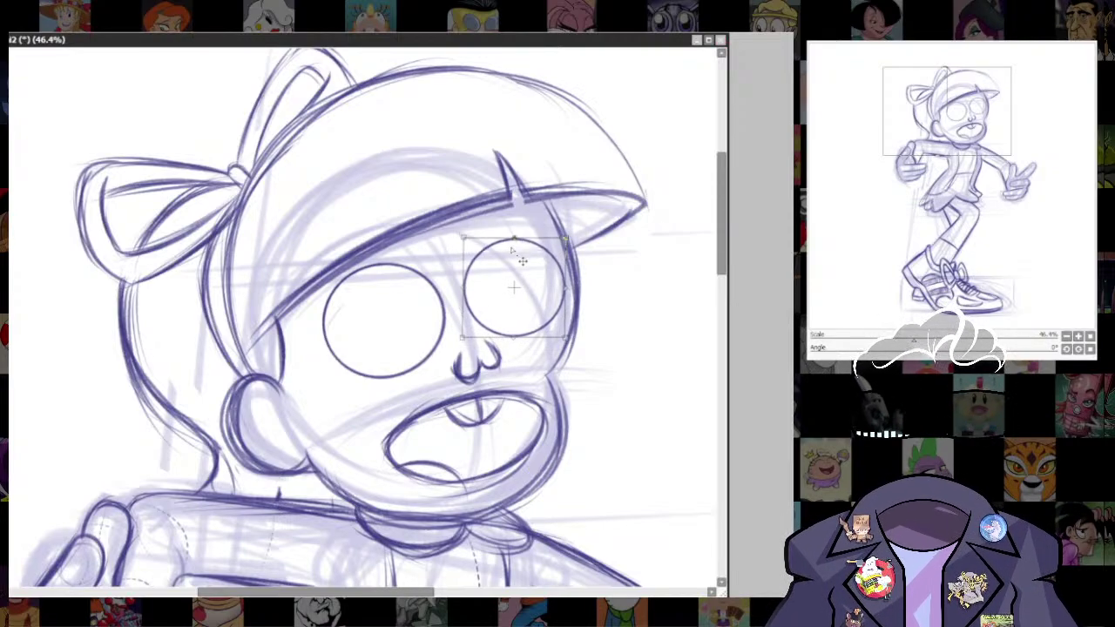
pyautogui.moveTo(463, 337); pyautogui.dragTo(466, 332)
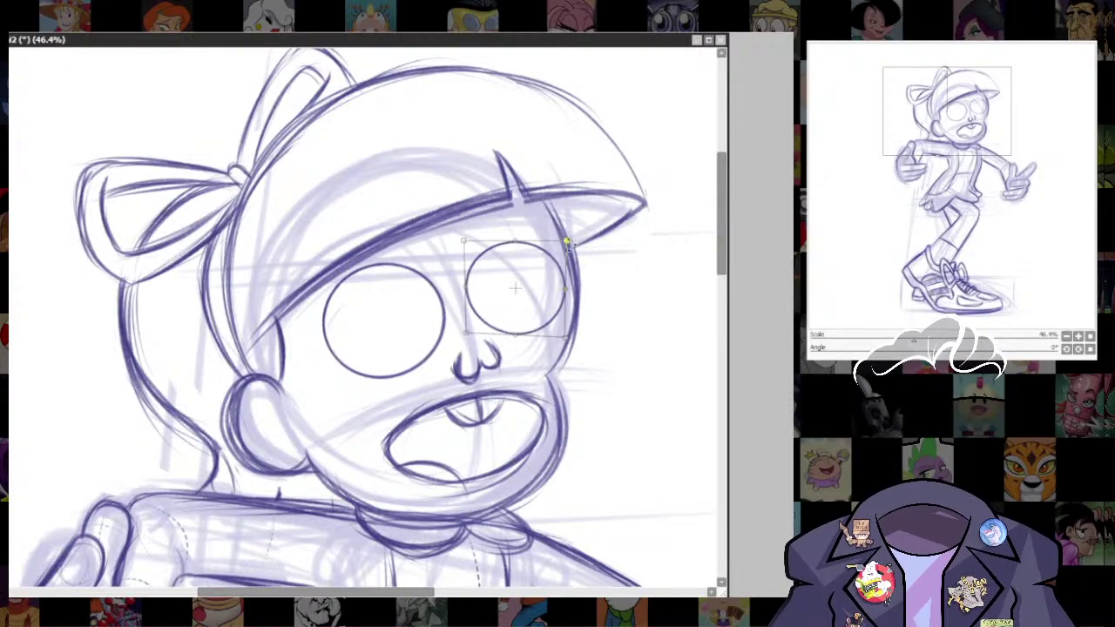
pyautogui.moveTo(567, 240); pyautogui.dragTo(567, 243)
pyautogui.press('Return')
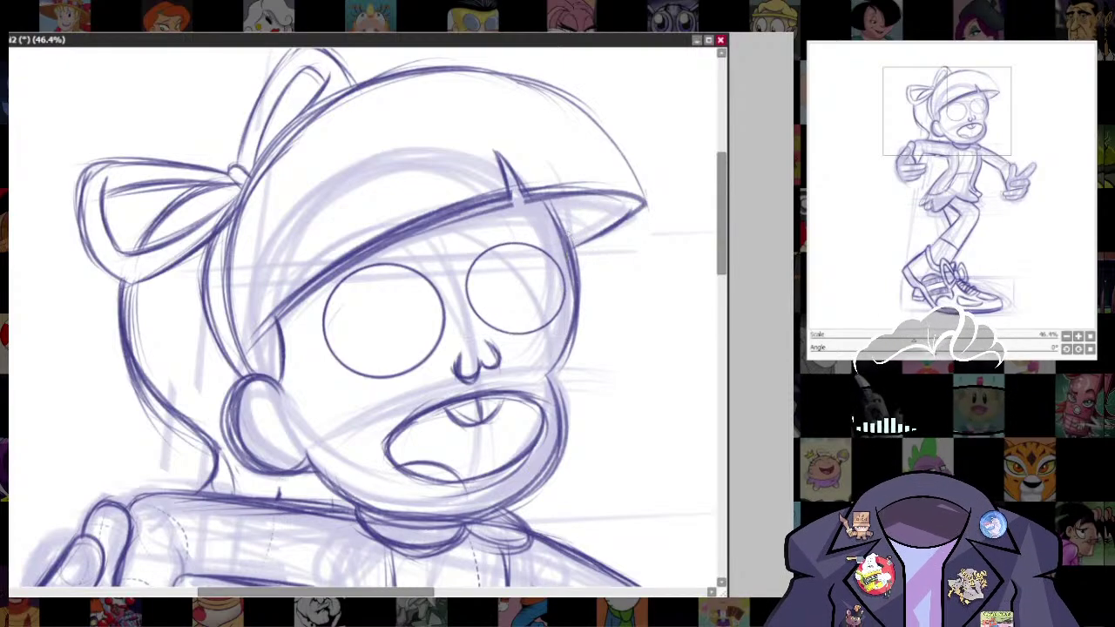
# - Undo the far eye's flattening and skew
pyautogui.scroll(-4, 559, 277)
pyautogui.moveTo(545, 394); pyautogui.dragTo(533, 224)
pyautogui.scroll(1, 568, 165)
pyautogui.moveTo(567, 166); pyautogui.dragTo(552, 229)
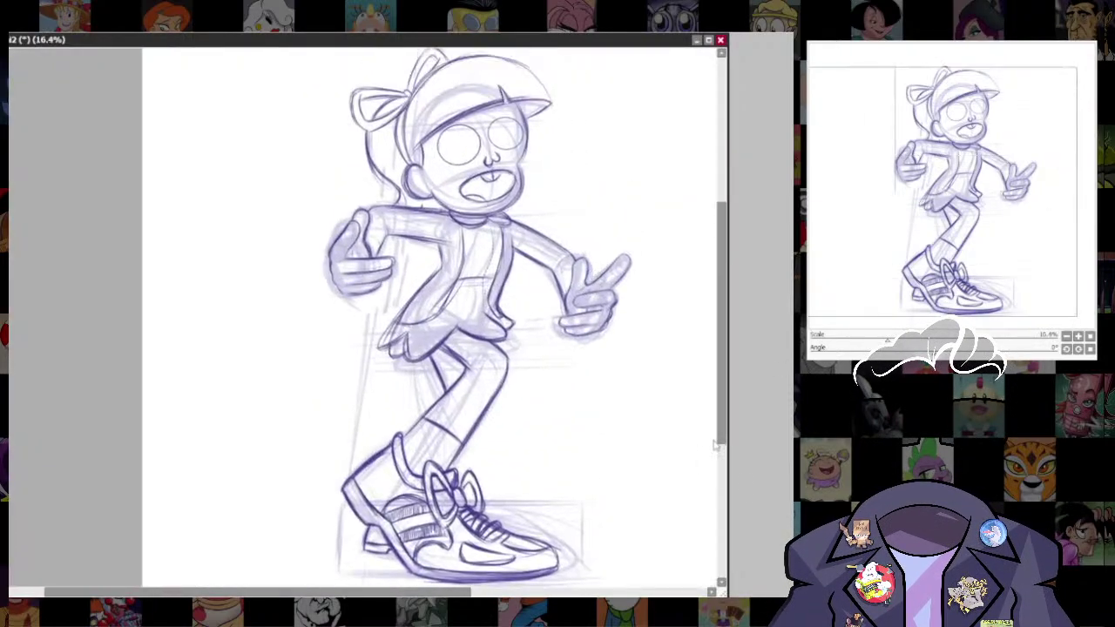
pyautogui.scroll(4, 605, 214)
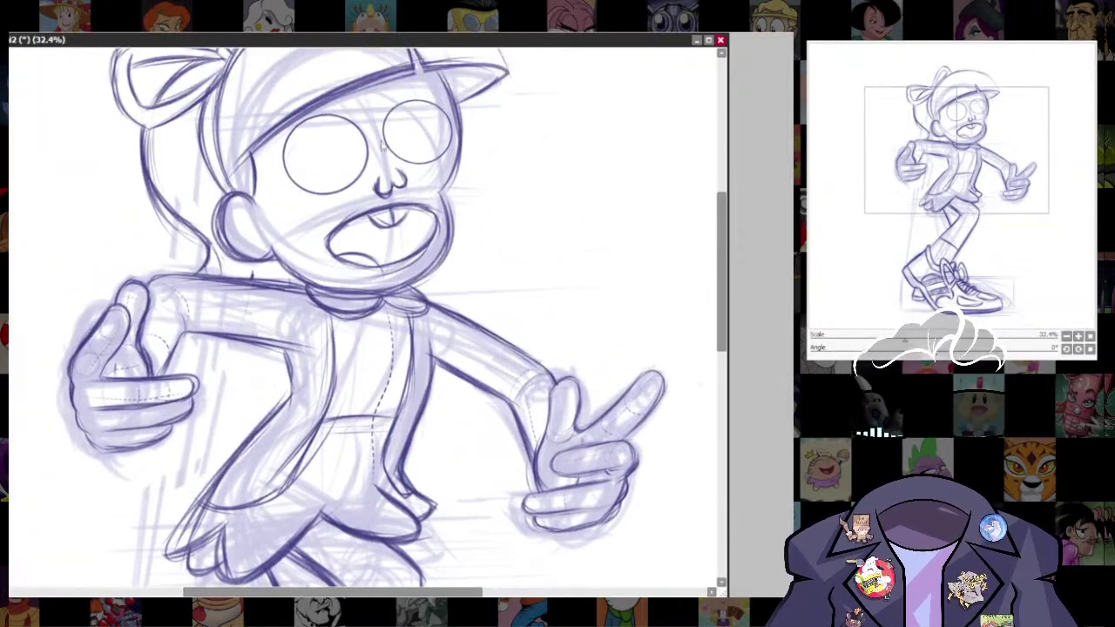
pyautogui.hotkey('ctrl', 'z')
pyautogui.hotkey('ctrl', 'z')
pyautogui.hotkey('ctrl', 'z')
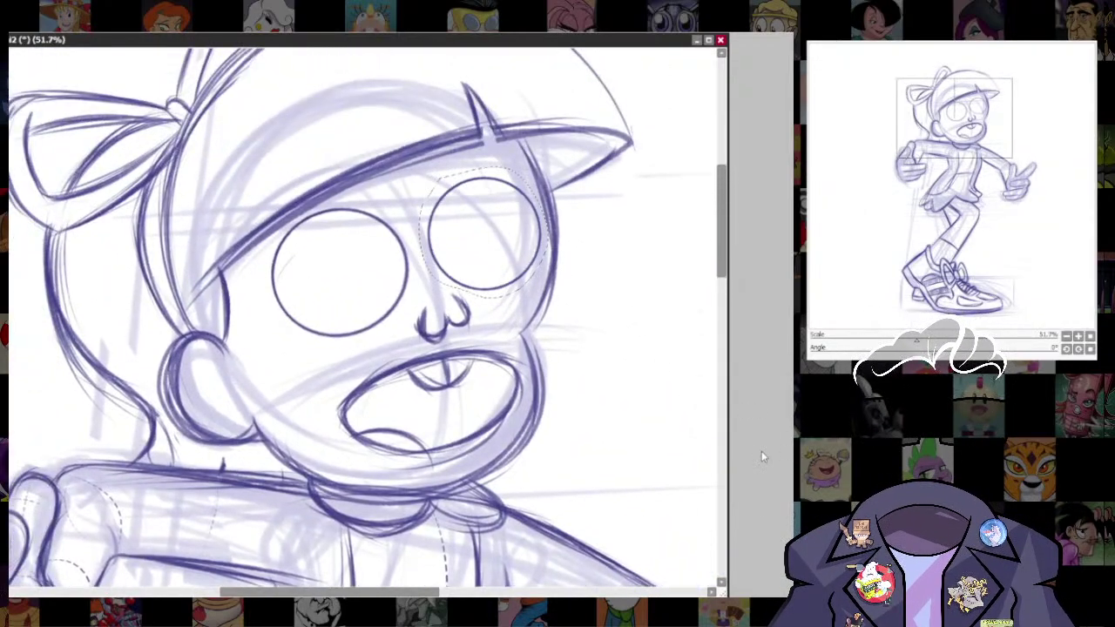
pyautogui.hotkey('ctrl', 't')
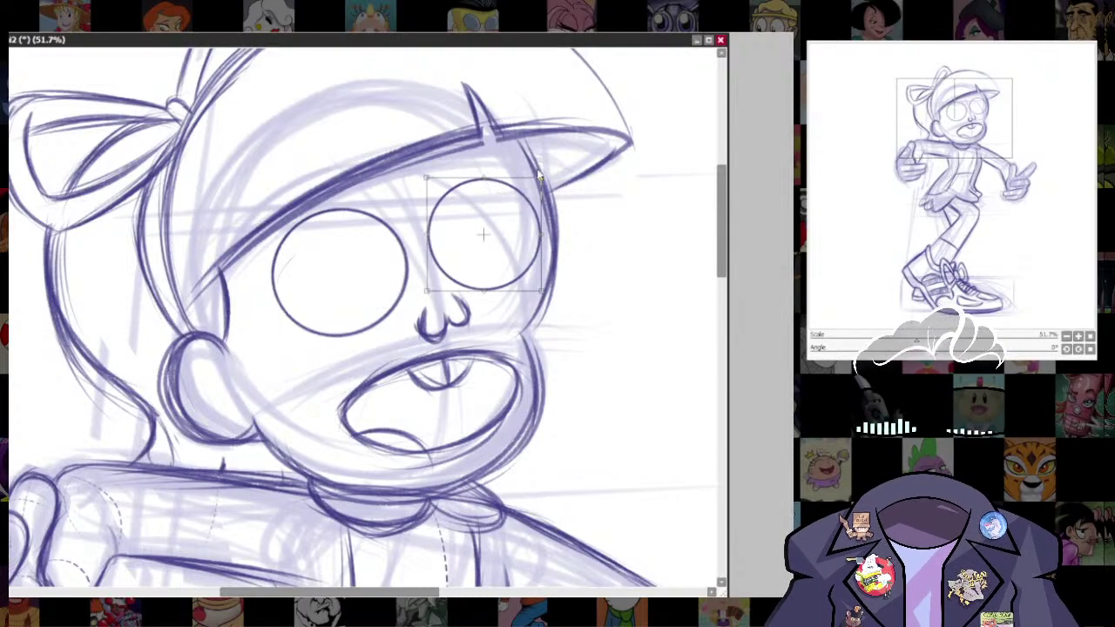
pyautogui.press('Return')
# - Lasso the near eye's circle and scale it down slightly around its centre
pyautogui.scroll(3, 404, 344)
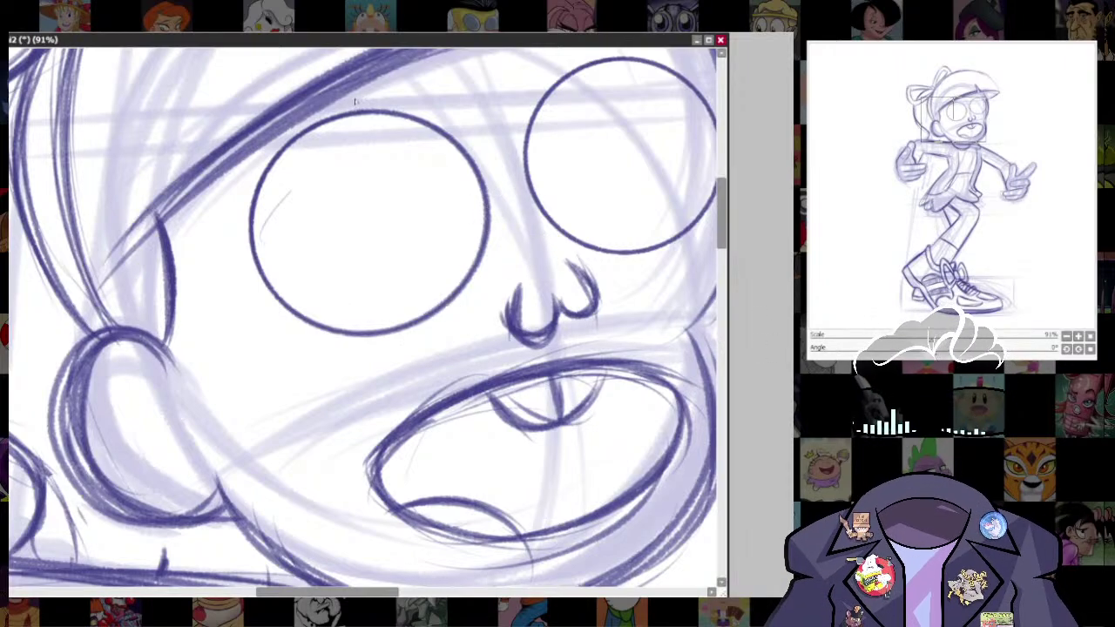
pyautogui.moveTo(213, 297)
pyautogui.mouseDown()
pyautogui.moveTo(409, 370)
pyautogui.moveTo(503, 175)
pyautogui.moveTo(261, 139)
pyautogui.moveTo(398, 66)
pyautogui.mouseUp()
pyautogui.moveTo(496, 114); pyautogui.dragTo(482, 122)
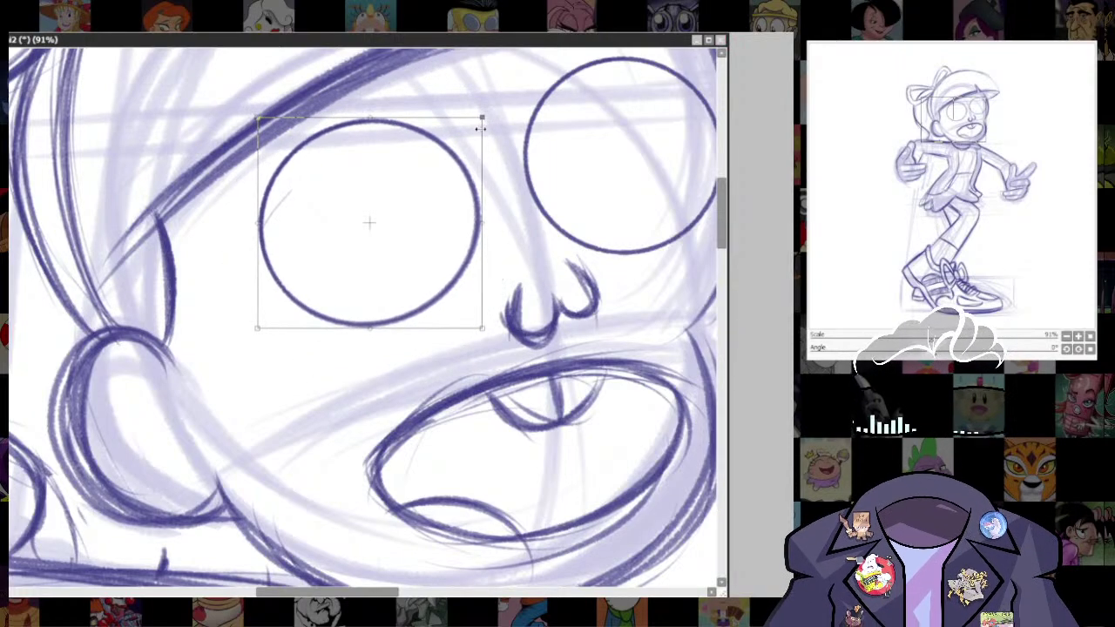
pyautogui.moveTo(456, 202); pyautogui.dragTo(460, 203)
pyautogui.press('Return')
# - Lasso the far eye's circle, scale it down slightly around its centre, and clear the selection
pyautogui.moveTo(643, 328); pyautogui.dragTo(484, 415)
pyautogui.moveTo(330, 228)
pyautogui.mouseDown()
pyautogui.moveTo(362, 304)
pyautogui.moveTo(493, 357)
pyautogui.moveTo(566, 235)
pyautogui.moveTo(364, 134)
pyautogui.mouseUp()
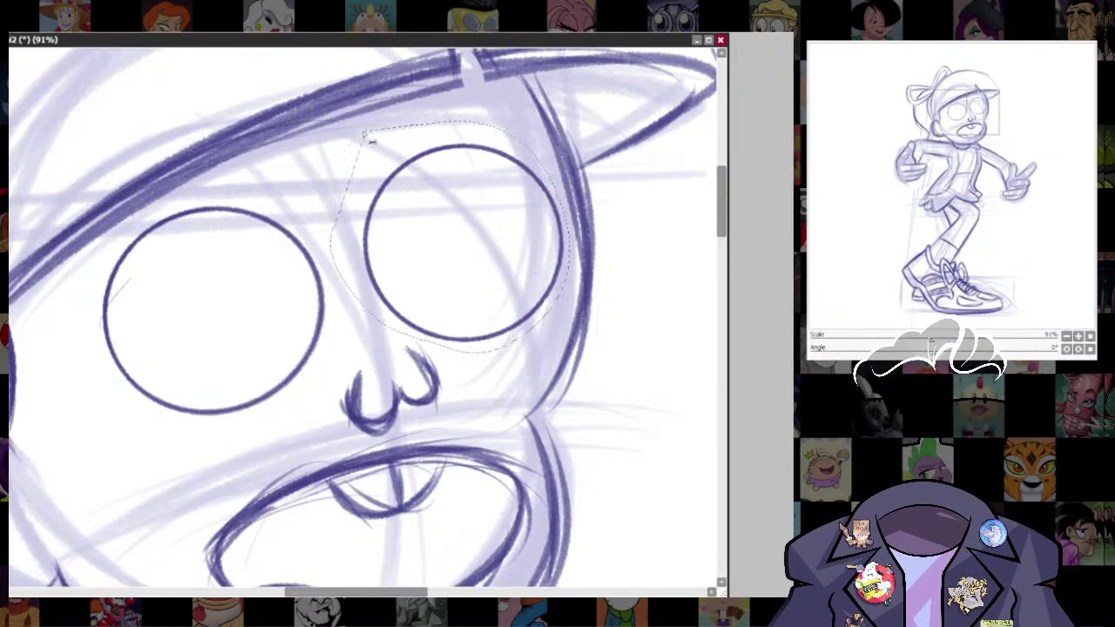
pyautogui.hotkey('ctrl', 't')
pyautogui.moveTo(560, 142); pyautogui.dragTo(550, 150)
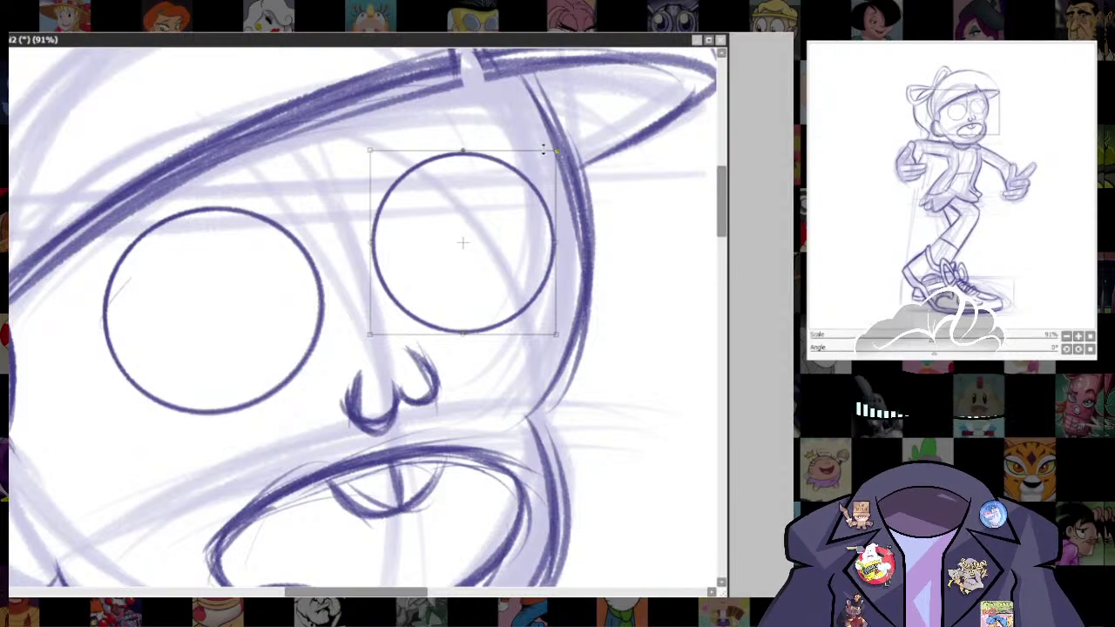
pyautogui.press('Return')
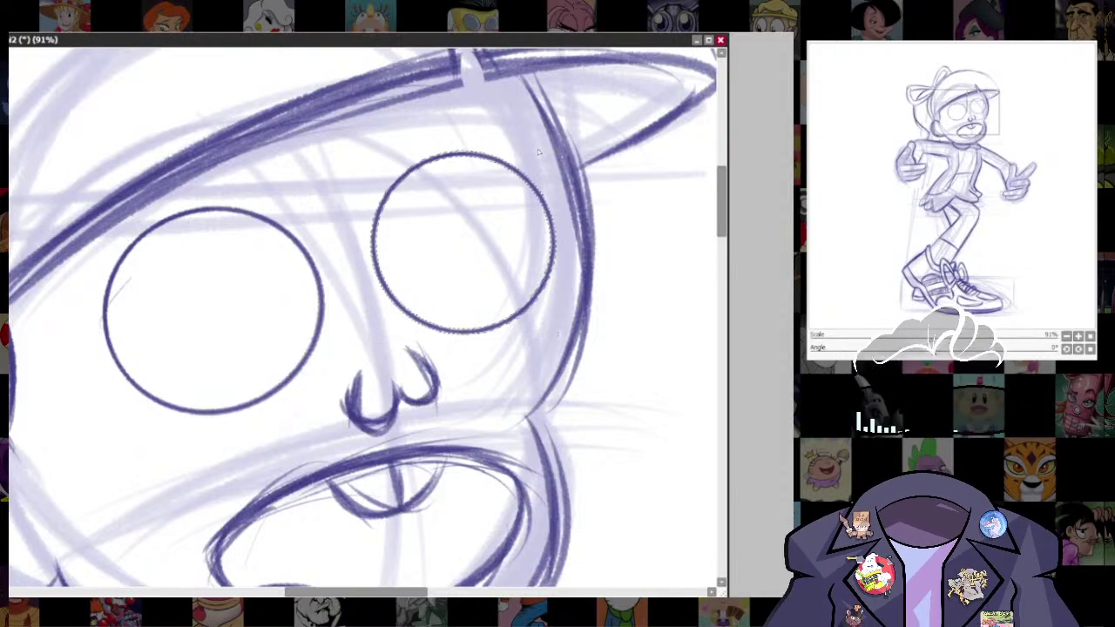
pyautogui.scroll(-2, 582, 368)
pyautogui.hscroll(-2, 582, 369)
pyautogui.hotkey('ctrl', 'd')
# - Draw two short lashes below the near eye's outer edge, undoing and redrawing the first one
pyautogui.moveTo(324, 353); pyautogui.dragTo(452, 337)
pyautogui.scroll(1, 452, 336)
pyautogui.moveTo(592, 301); pyautogui.dragTo(401, 314)
pyautogui.moveTo(394, 359); pyautogui.dragTo(389, 380)
pyautogui.moveTo(301, 403); pyautogui.dragTo(325, 357)
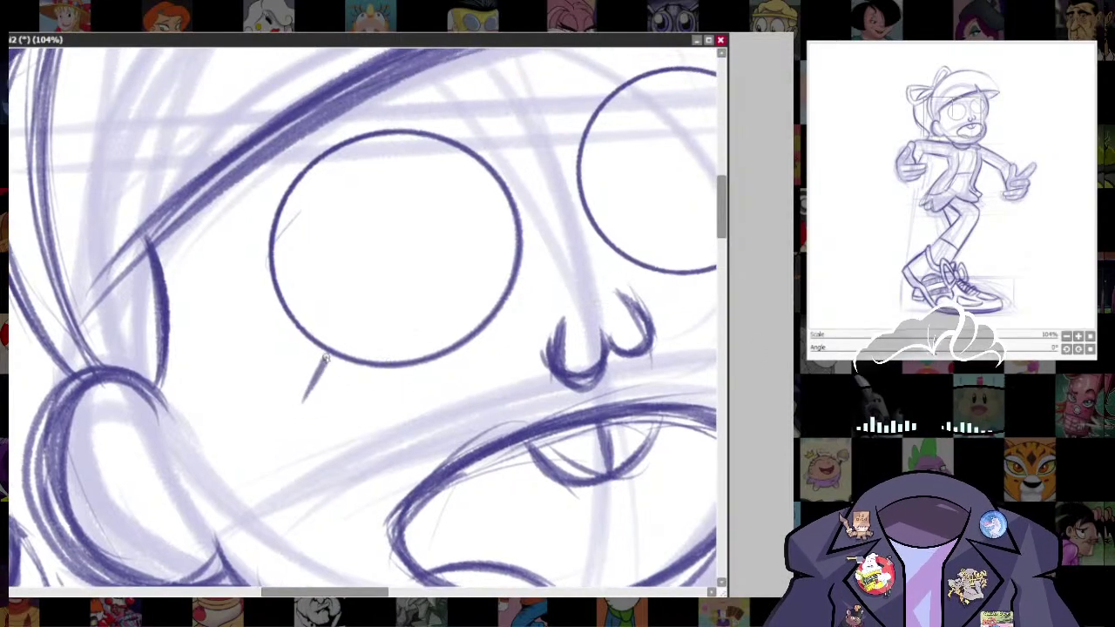
pyautogui.hotkey('ctrl', 'z')
pyautogui.moveTo(307, 405)
pyautogui.mouseDown()
pyautogui.moveTo(334, 354)
pyautogui.moveTo(319, 381)
pyautogui.mouseUp()
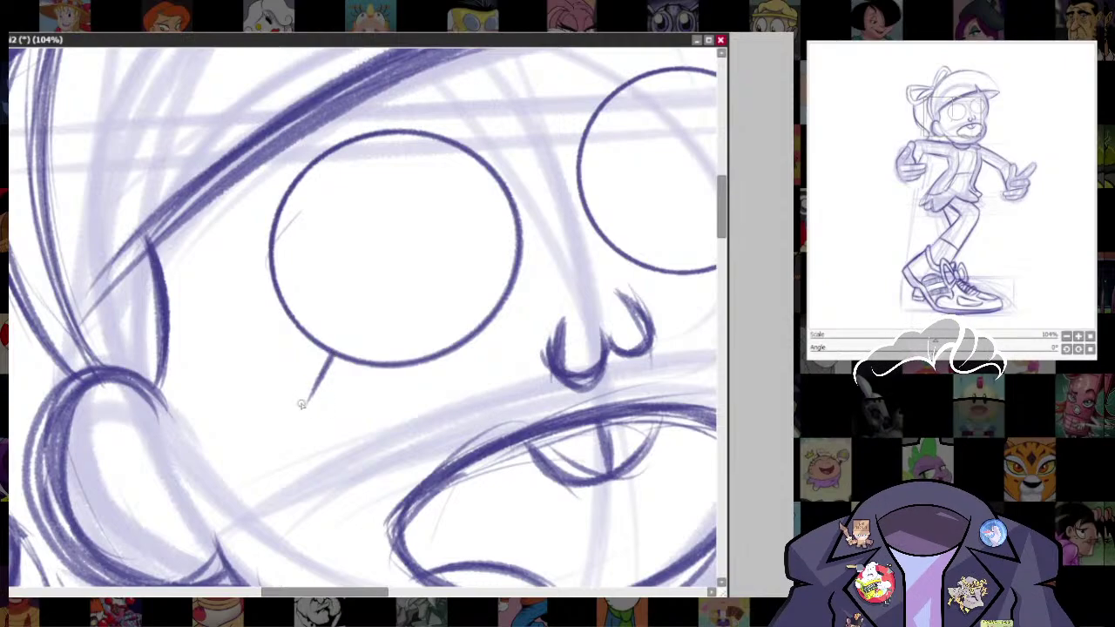
pyautogui.moveTo(347, 423); pyautogui.dragTo(358, 366)
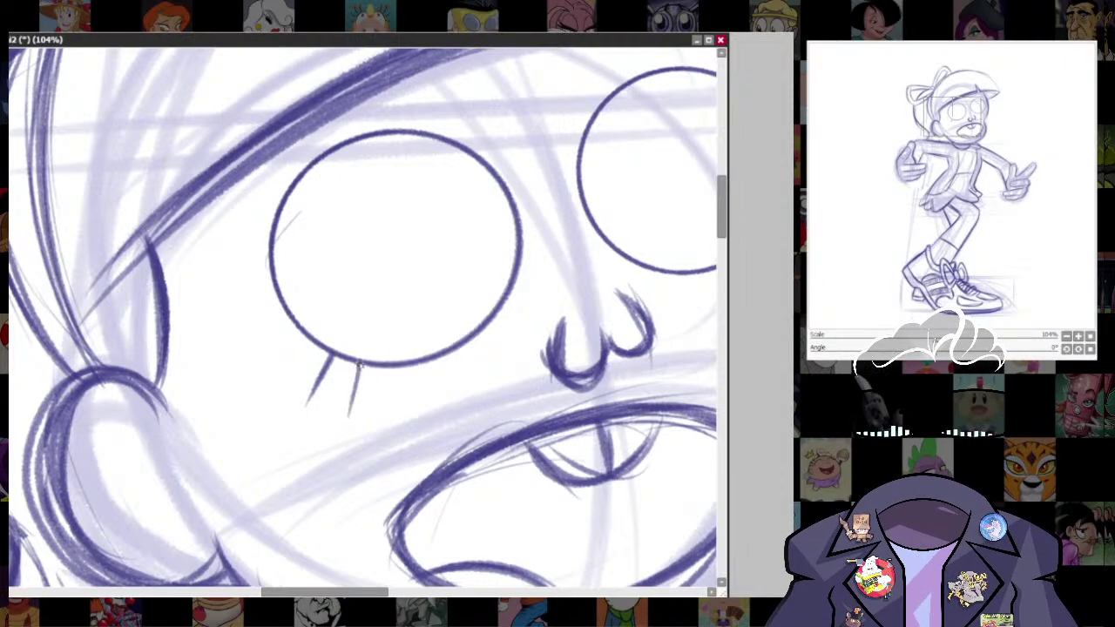
# - Draw two short lashes at the far eye's lower outer edge, redoing the upper one
pyautogui.moveTo(643, 364); pyautogui.dragTo(275, 477)
pyautogui.moveTo(413, 385)
pyautogui.mouseDown()
pyautogui.moveTo(382, 357)
pyautogui.moveTo(414, 385)
pyautogui.moveTo(426, 345)
pyautogui.moveTo(403, 348)
pyautogui.moveTo(421, 360)
pyautogui.moveTo(390, 348)
pyautogui.moveTo(426, 362)
pyautogui.mouseUp()
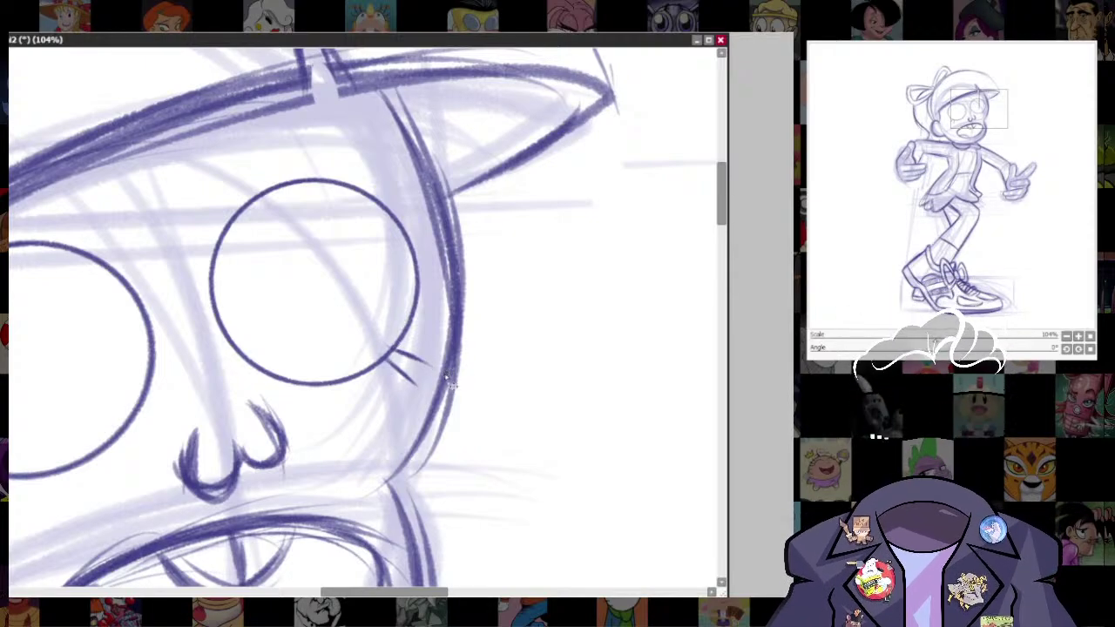
pyautogui.hotkey('ctrl', 'z')
pyautogui.hotkey('ctrl', 'z')
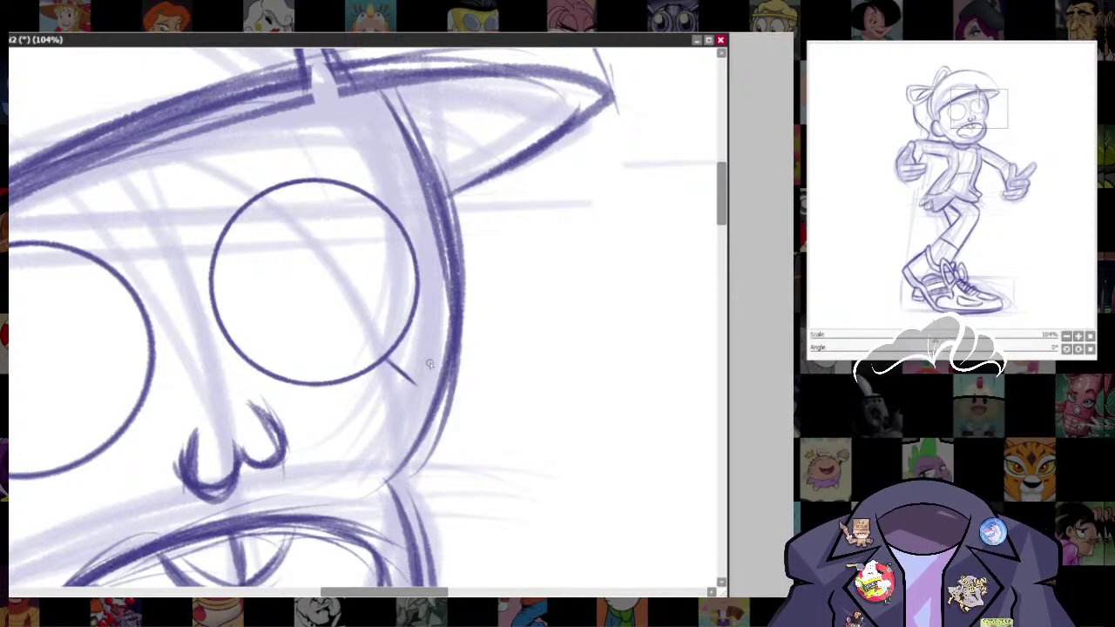
pyautogui.moveTo(430, 366); pyautogui.dragTo(397, 350)
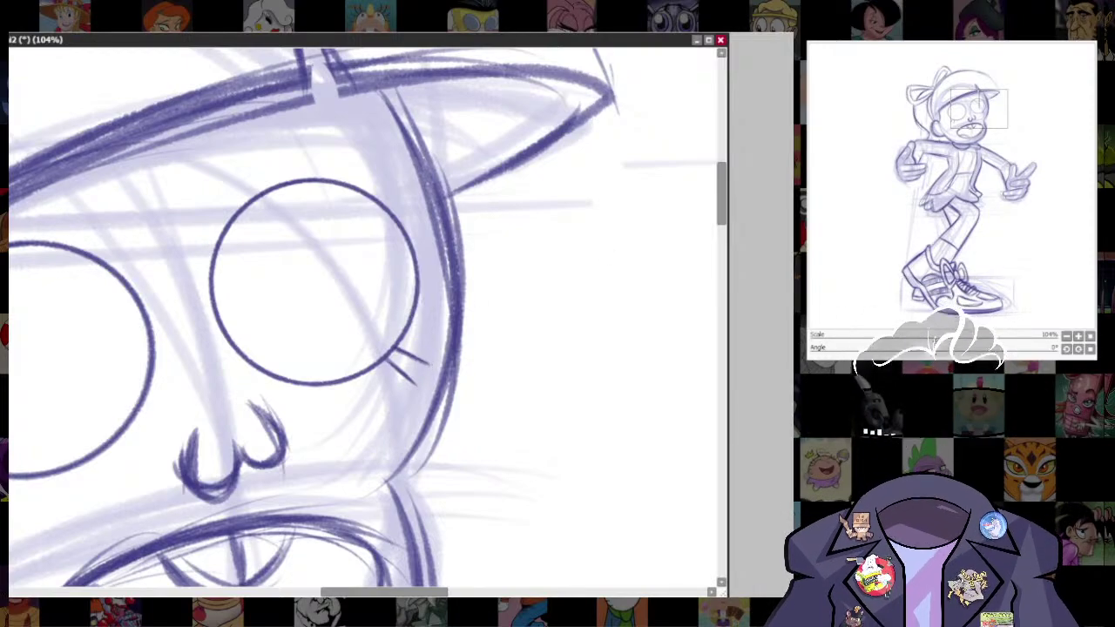
# - Sketch faint crossing guidelines over both eyes and a small rough pupil circle in each
pyautogui.scroll(-5, 528, 378)
pyautogui.moveTo(510, 404); pyautogui.dragTo(612, 269)
pyautogui.scroll(3, 453, 244)
pyautogui.moveTo(458, 259); pyautogui.dragTo(486, 213)
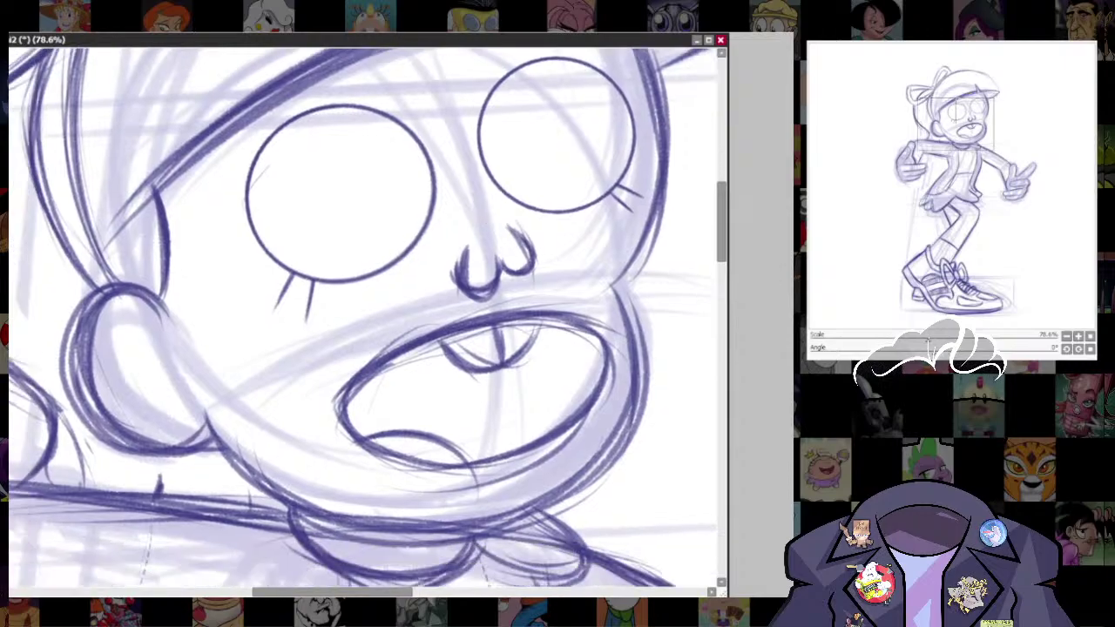
pyautogui.scroll(-3, 579, 354)
pyautogui.scroll(3, 538, 341)
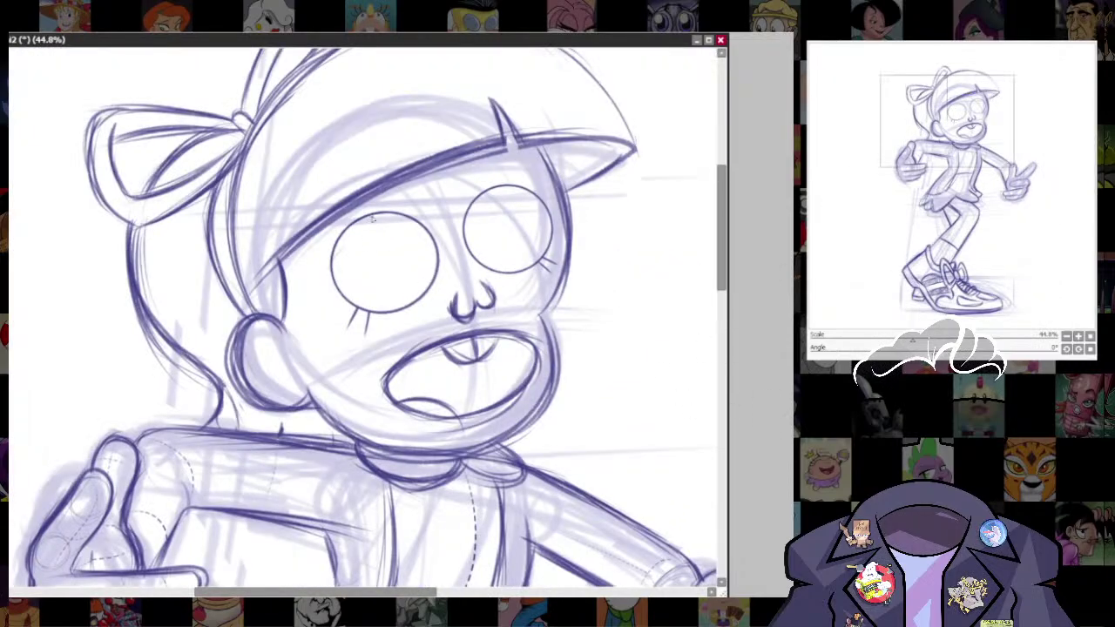
pyautogui.moveTo(388, 286); pyautogui.dragTo(381, 237)
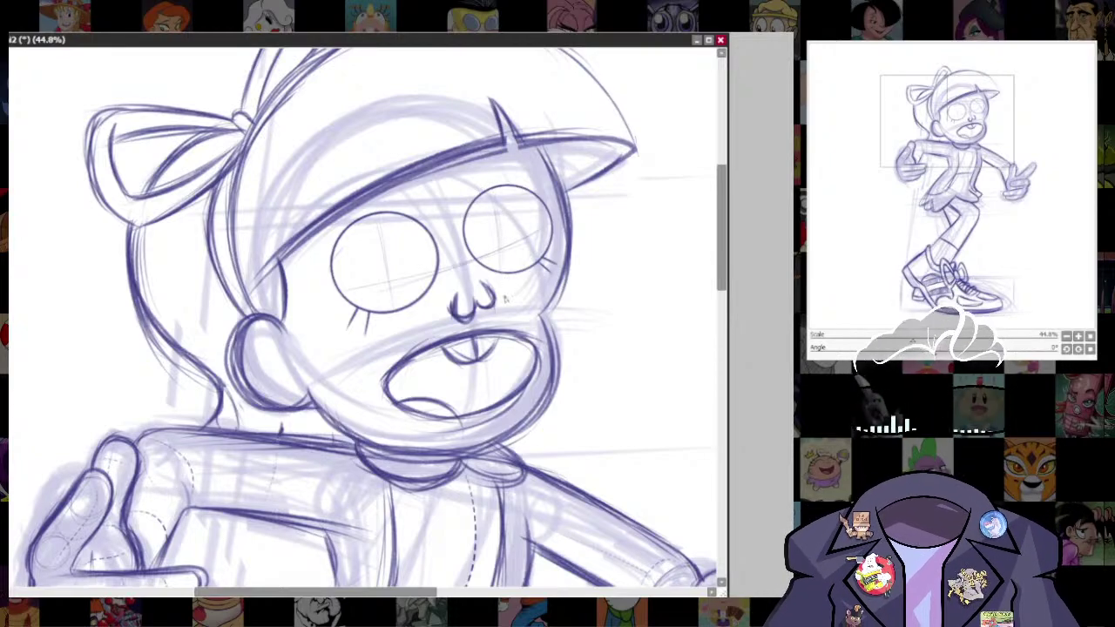
pyautogui.moveTo(379, 276); pyautogui.dragTo(401, 272)
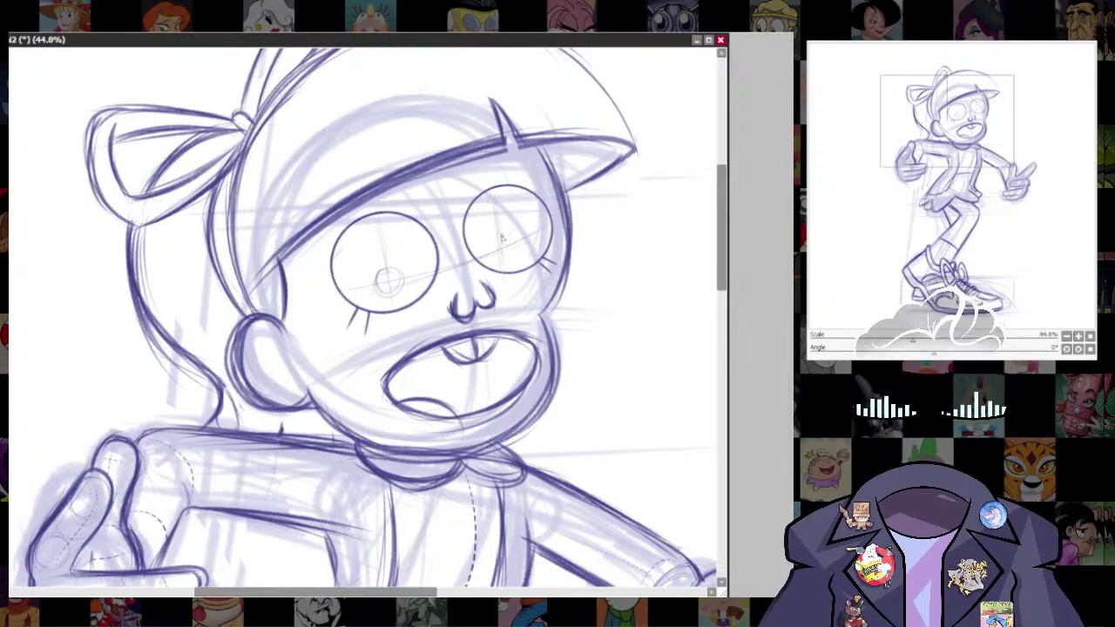
pyautogui.moveTo(503, 237)
pyautogui.mouseDown()
pyautogui.moveTo(487, 251)
pyautogui.moveTo(501, 261)
pyautogui.mouseUp()
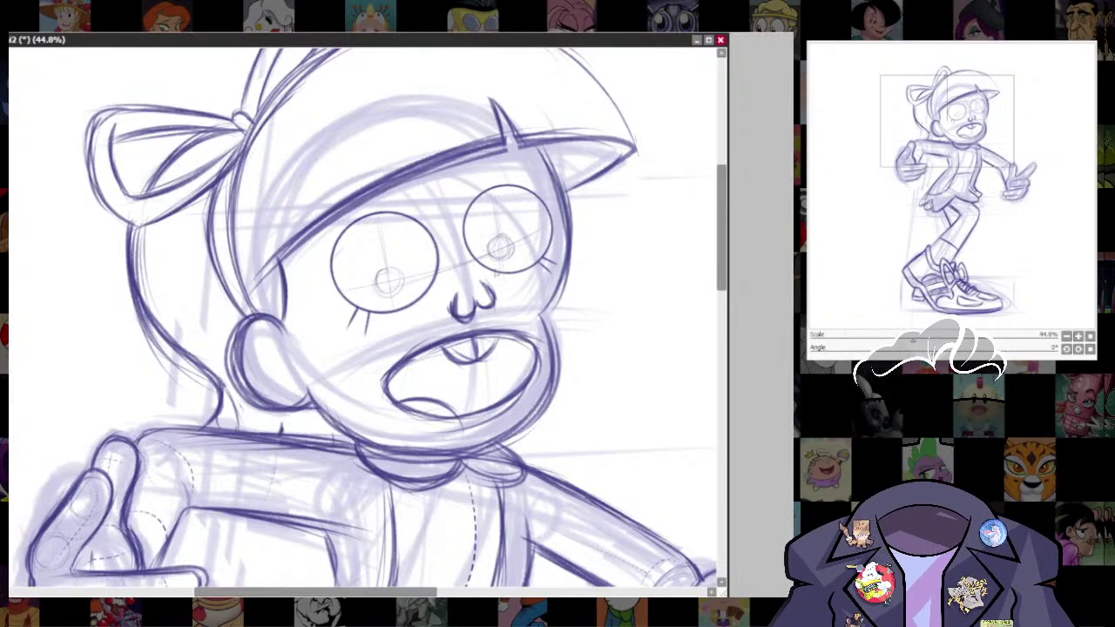
pyautogui.moveTo(371, 261)
pyautogui.mouseDown()
pyautogui.moveTo(402, 294)
pyautogui.moveTo(381, 276)
pyautogui.moveTo(396, 294)
pyautogui.moveTo(389, 287)
pyautogui.mouseUp()
pyautogui.hotkey('ctrl', 'z')
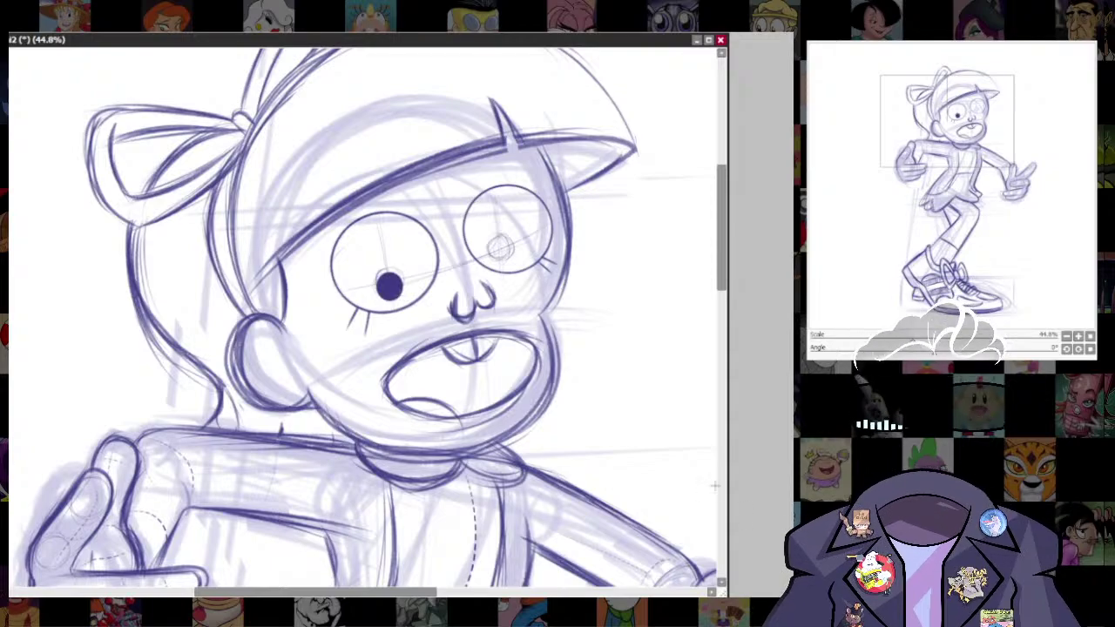
pyautogui.hotkey('ctrl', 'z')
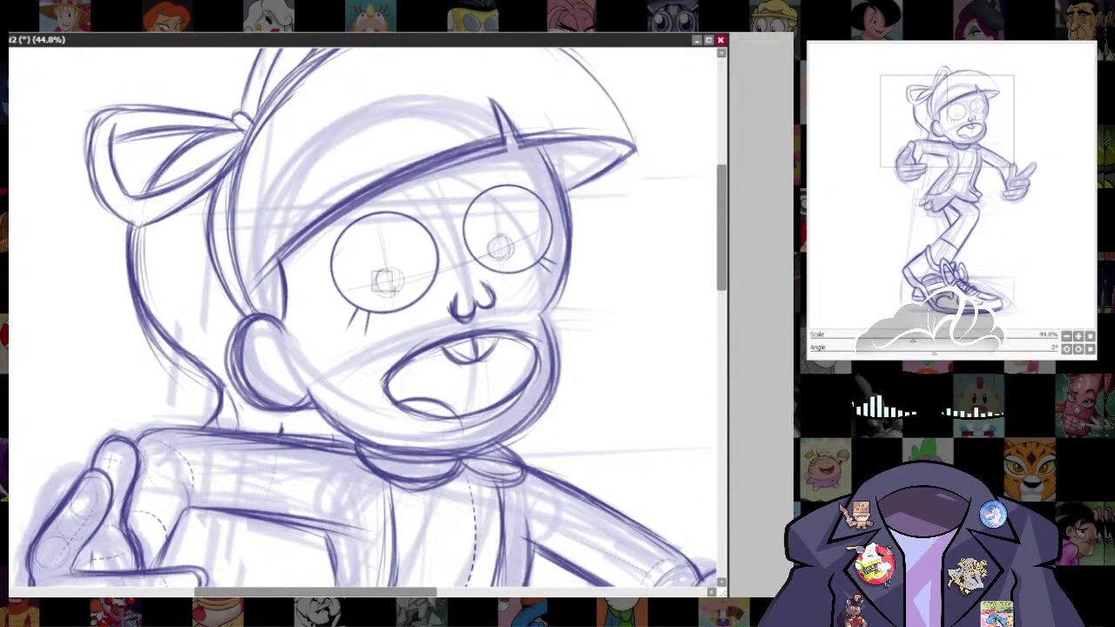
# - Add a solid round pupil to the near eye, move it onto the rough pupil circle, and scale it down slightly
pyautogui.click(372, 272)
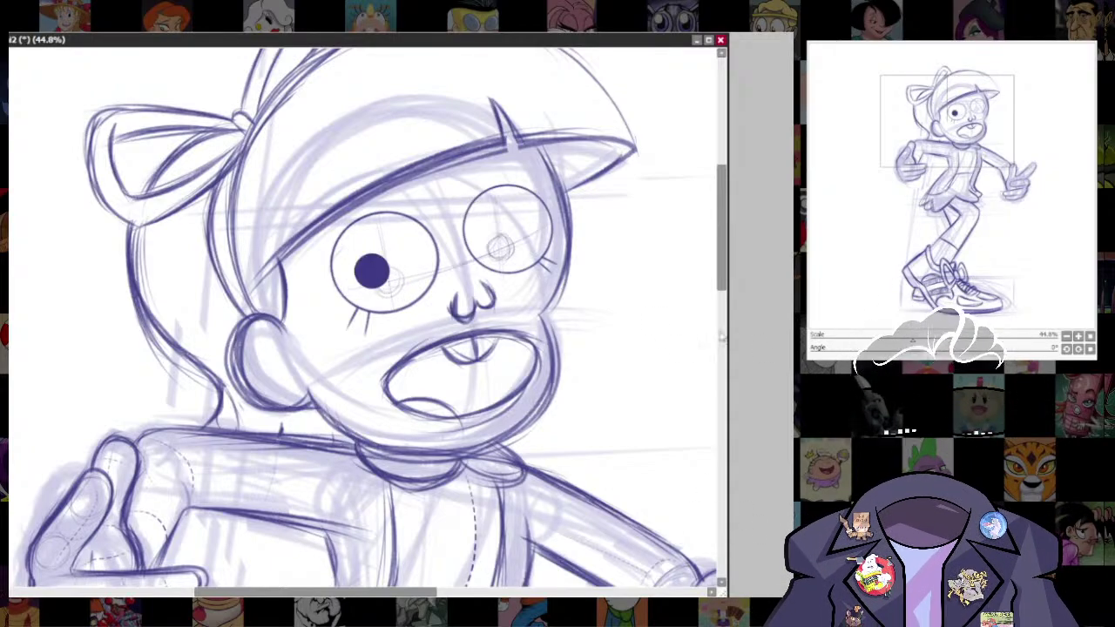
pyautogui.moveTo(373, 294); pyautogui.dragTo(389, 305)
pyautogui.hotkey('ctrl', 't')
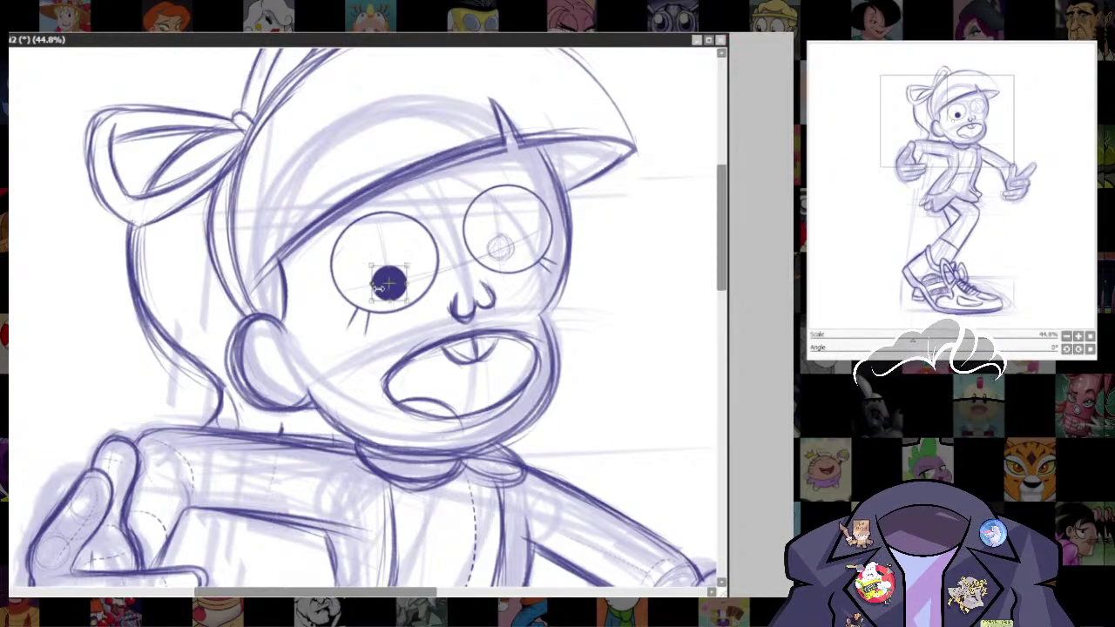
pyautogui.moveTo(407, 265); pyautogui.dragTo(389, 286)
pyautogui.press('Return')
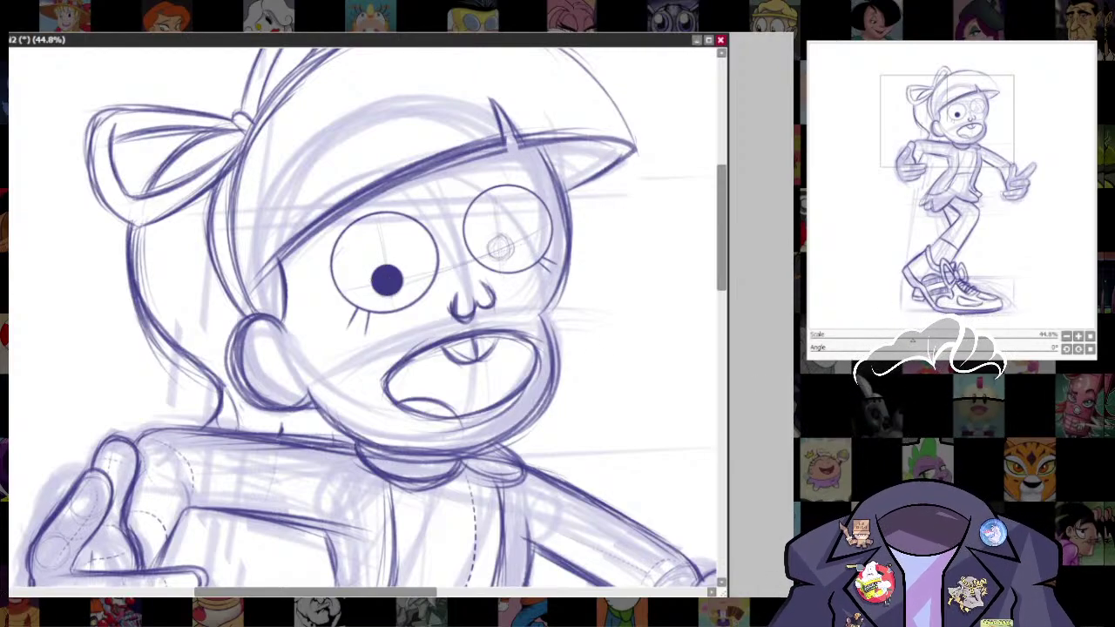
# - Add a solid round pupil to the far eye over its rough pupil circle
pyautogui.moveTo(489, 239); pyautogui.dragTo(517, 273)
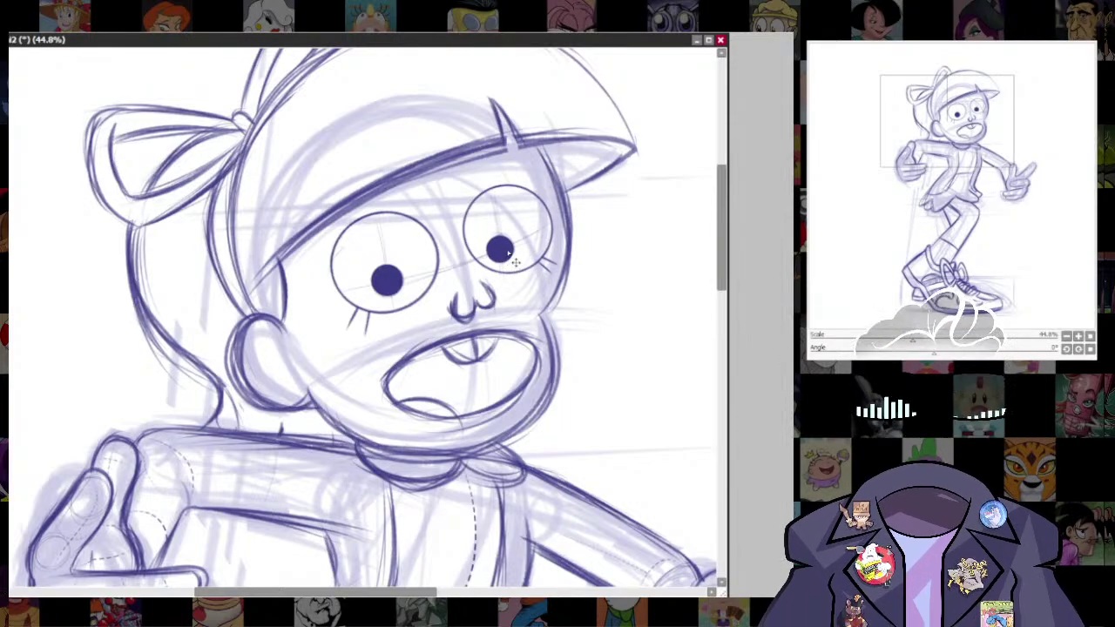
pyautogui.scroll(-10, 558, 239)
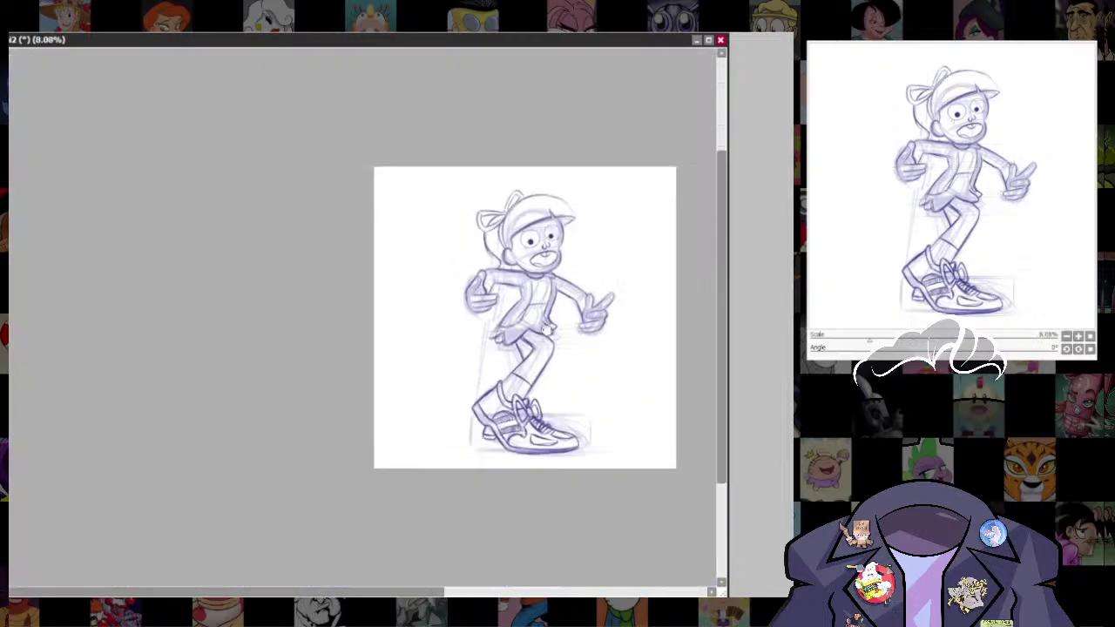
pyautogui.scroll(10, 542, 228)
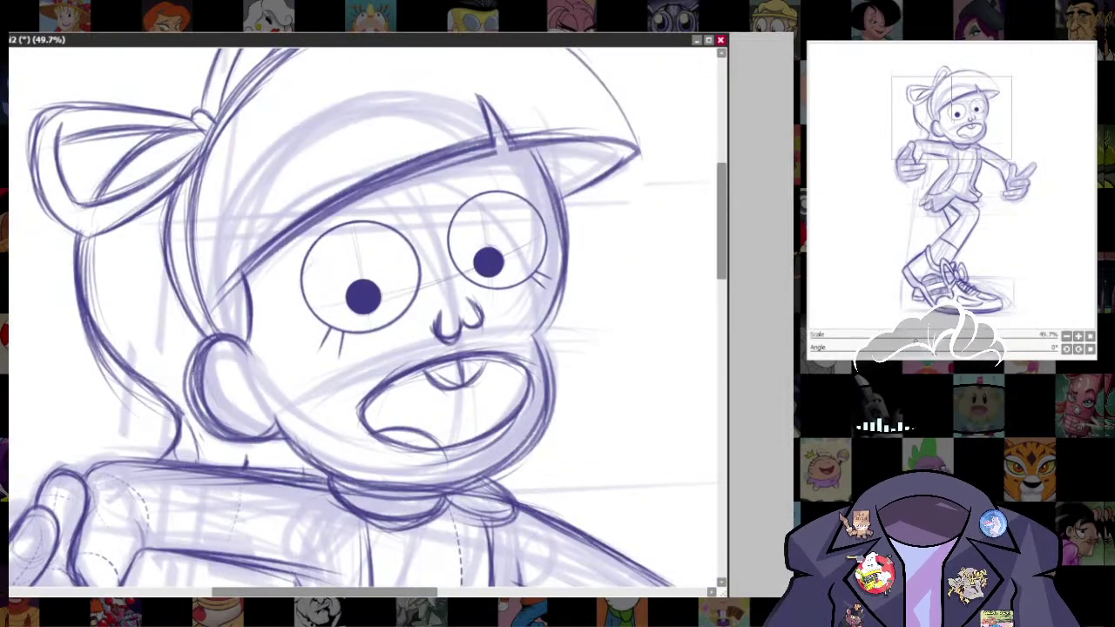
pyautogui.moveTo(468, 278); pyautogui.dragTo(496, 227)
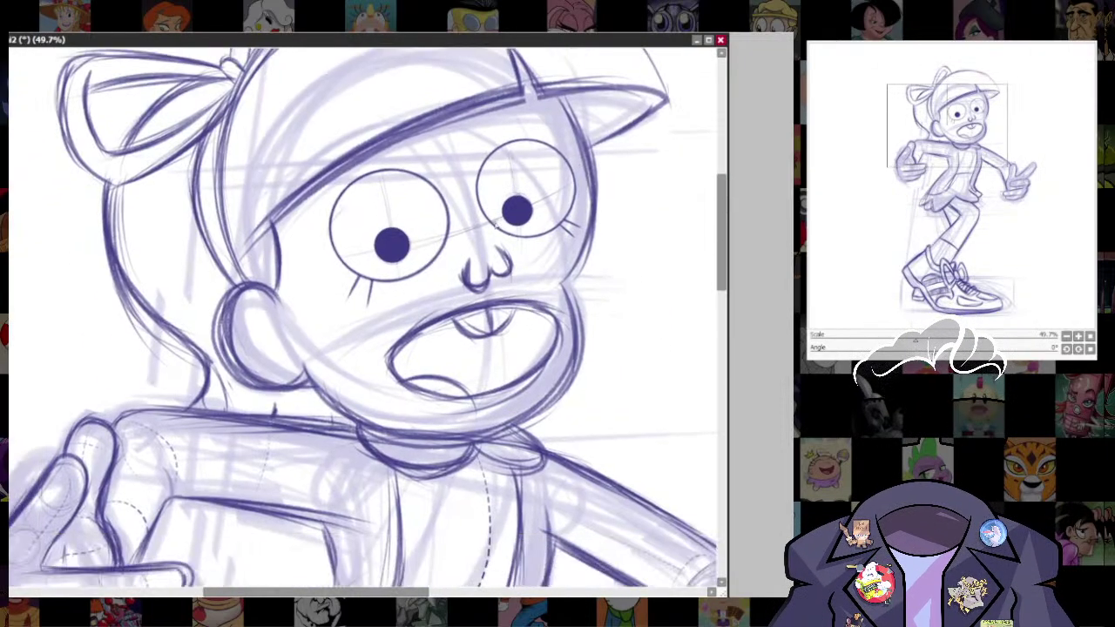
pyautogui.moveTo(305, 264); pyautogui.dragTo(433, 204)
pyautogui.moveTo(313, 260); pyautogui.dragTo(438, 203)
pyautogui.moveTo(313, 262)
pyautogui.mouseDown()
pyautogui.moveTo(423, 210)
pyautogui.moveTo(303, 269)
pyautogui.moveTo(349, 307)
pyautogui.moveTo(405, 282)
pyautogui.mouseUp()
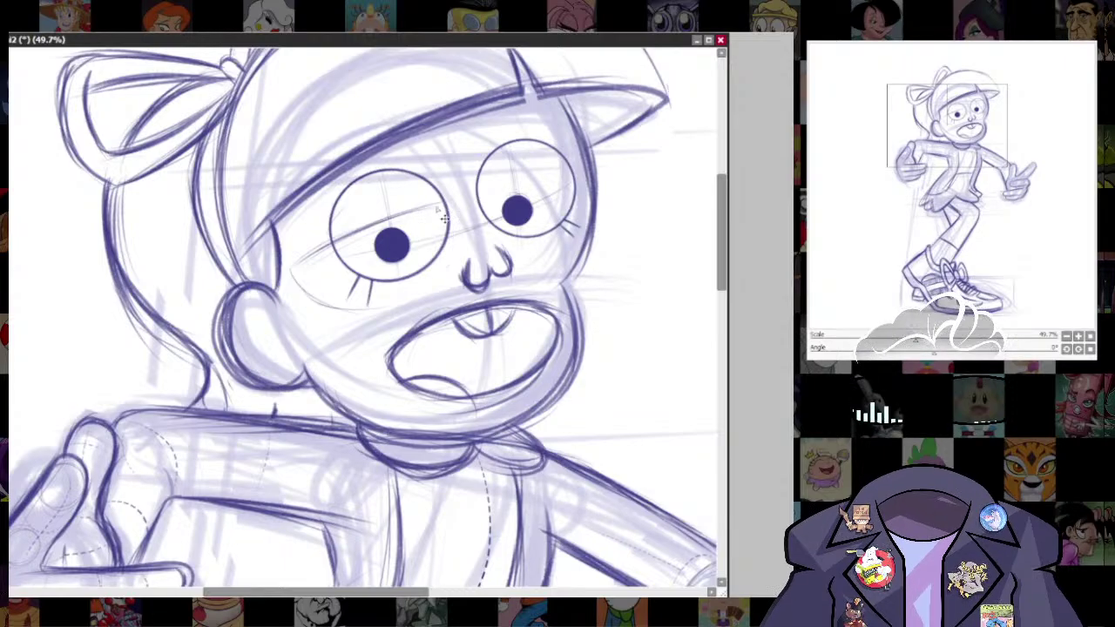
pyautogui.hotkey('ctrl', 'z')
pyautogui.hotkey('ctrl', 'z')
pyautogui.hotkey('ctrl', 'z')
pyautogui.hotkey('ctrl', 'z')
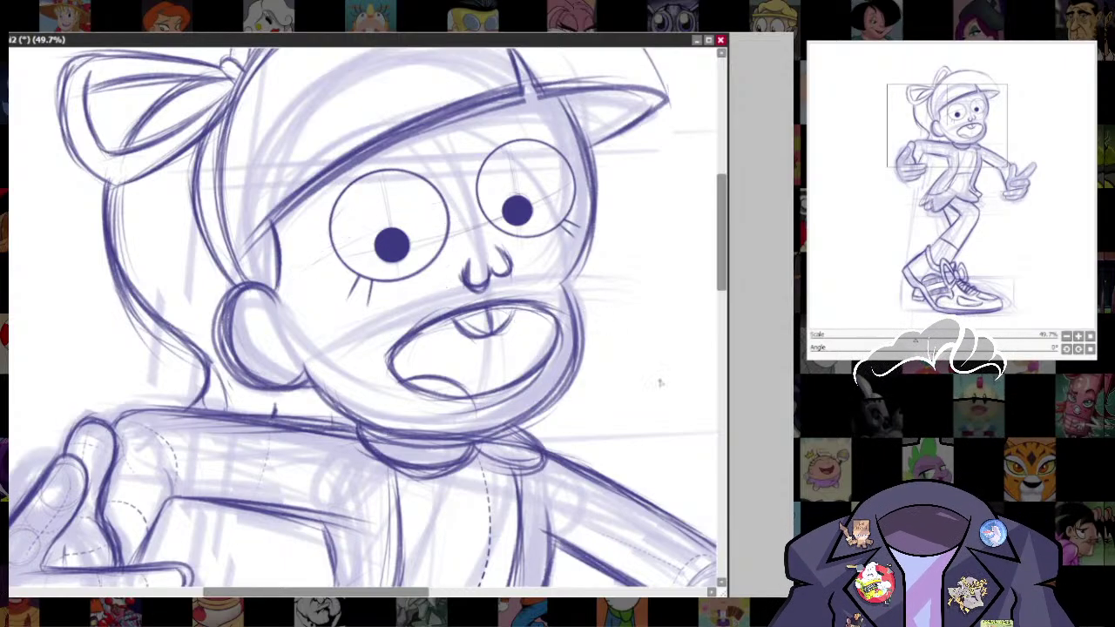
# - Draw a few thin, slightly curved detail strokes on the crown of the cap, above the brim
pyautogui.scroll(-5, 603, 370)
pyautogui.moveTo(615, 388); pyautogui.dragTo(603, 356)
pyautogui.scroll(5, 604, 185)
pyautogui.scroll(-2, 566, 331)
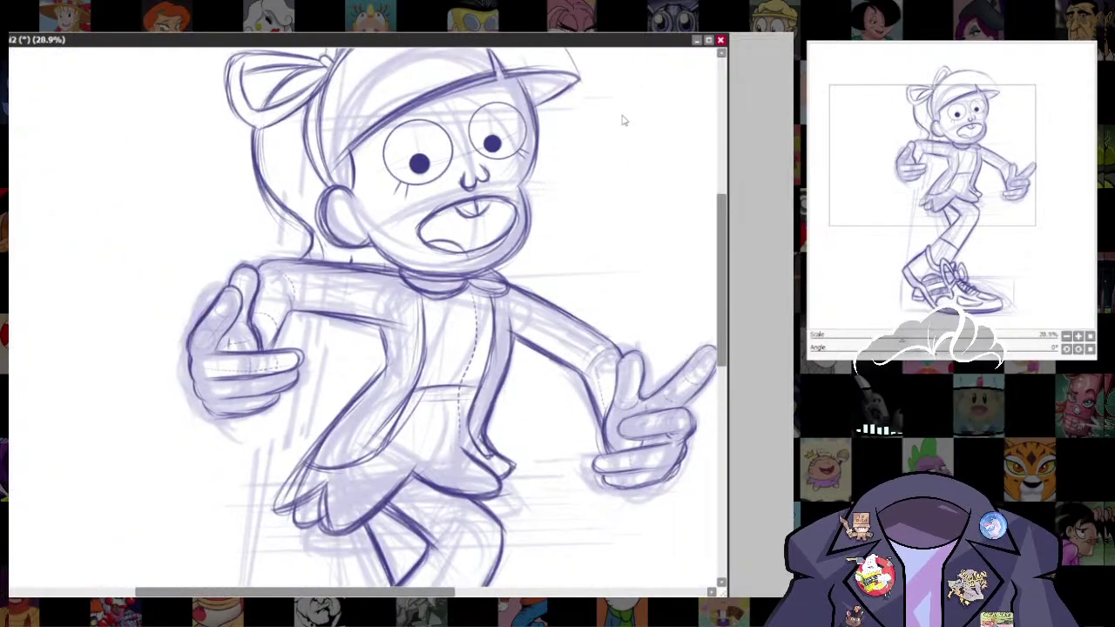
pyautogui.scroll(-1, 614, 139)
pyautogui.scroll(3, 599, 164)
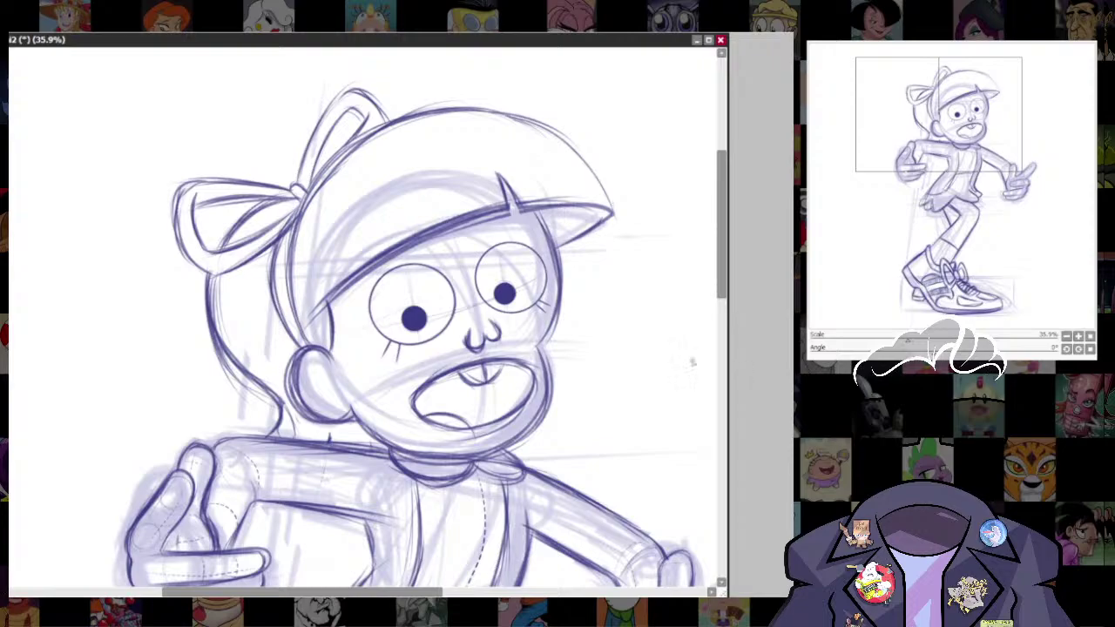
pyautogui.scroll(3, 693, 361)
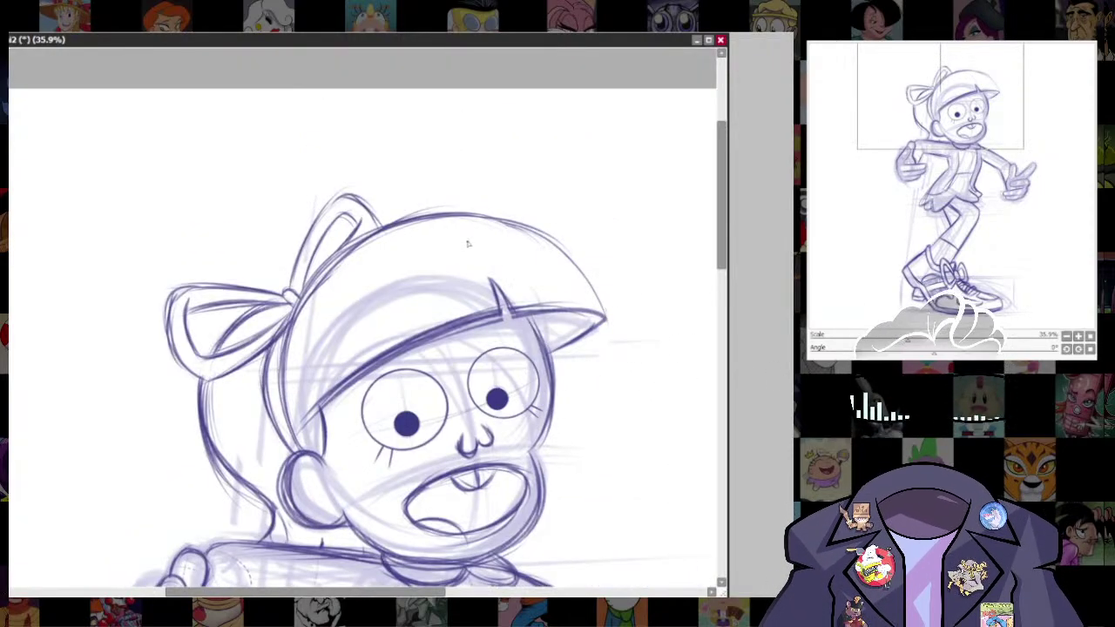
pyautogui.moveTo(468, 245); pyautogui.dragTo(493, 263)
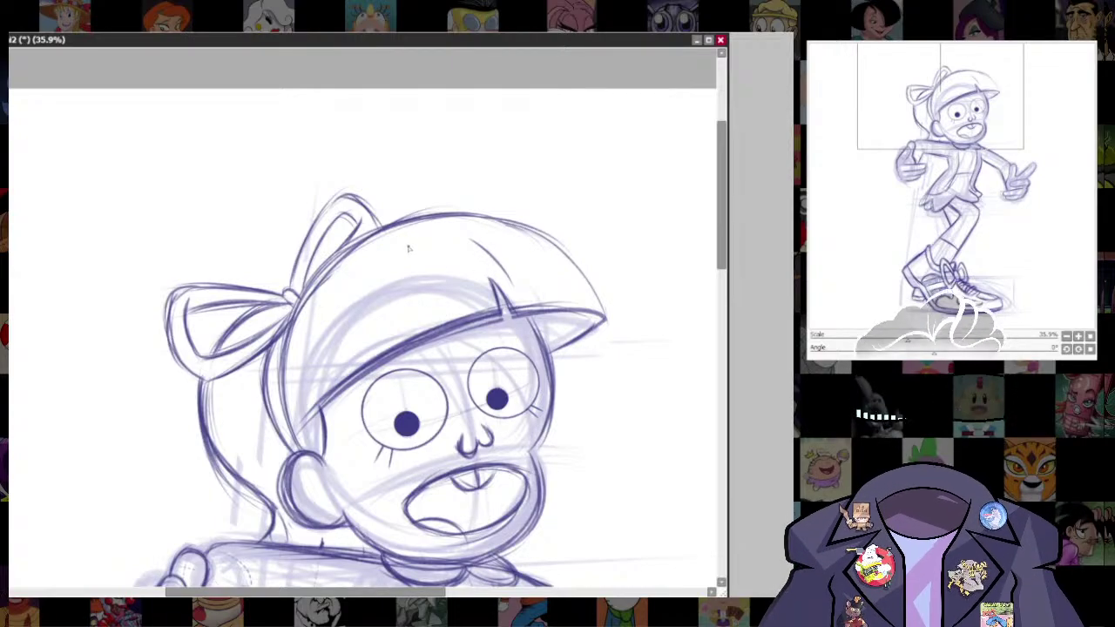
pyautogui.moveTo(409, 248)
pyautogui.mouseDown()
pyautogui.moveTo(441, 299)
pyautogui.moveTo(427, 304)
pyautogui.mouseUp()
# - Reinforce the outline of the far cheek and jaw beside the open mouth with darker strokes
pyautogui.scroll(-13, 576, 377)
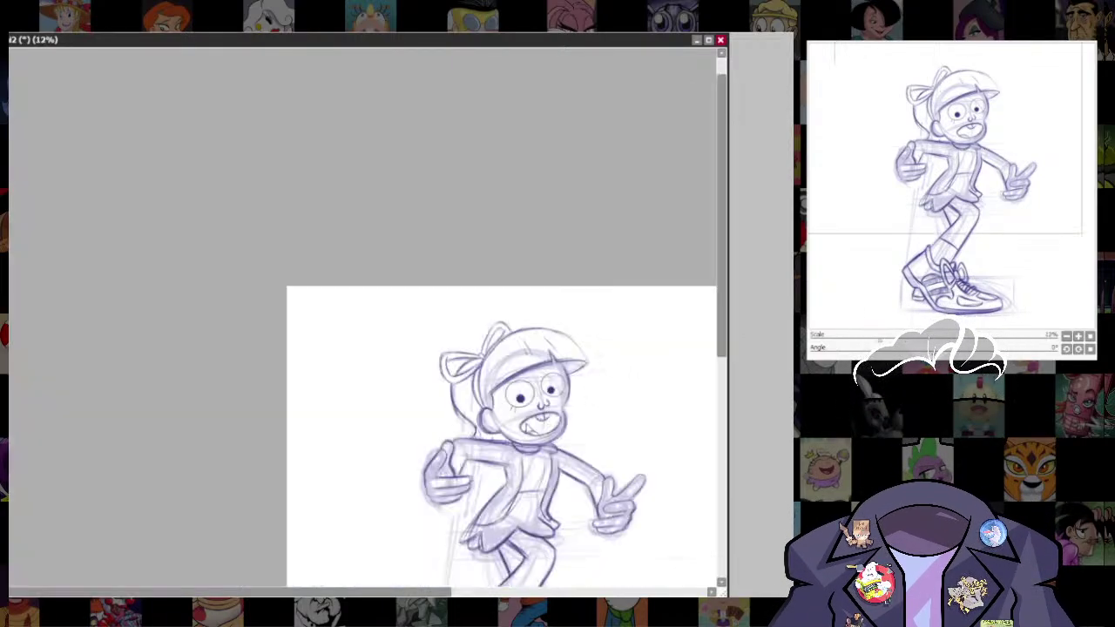
pyautogui.moveTo(576, 377); pyautogui.dragTo(555, 123)
pyautogui.scroll(12, 553, 166)
pyautogui.moveTo(553, 165); pyautogui.dragTo(434, 362)
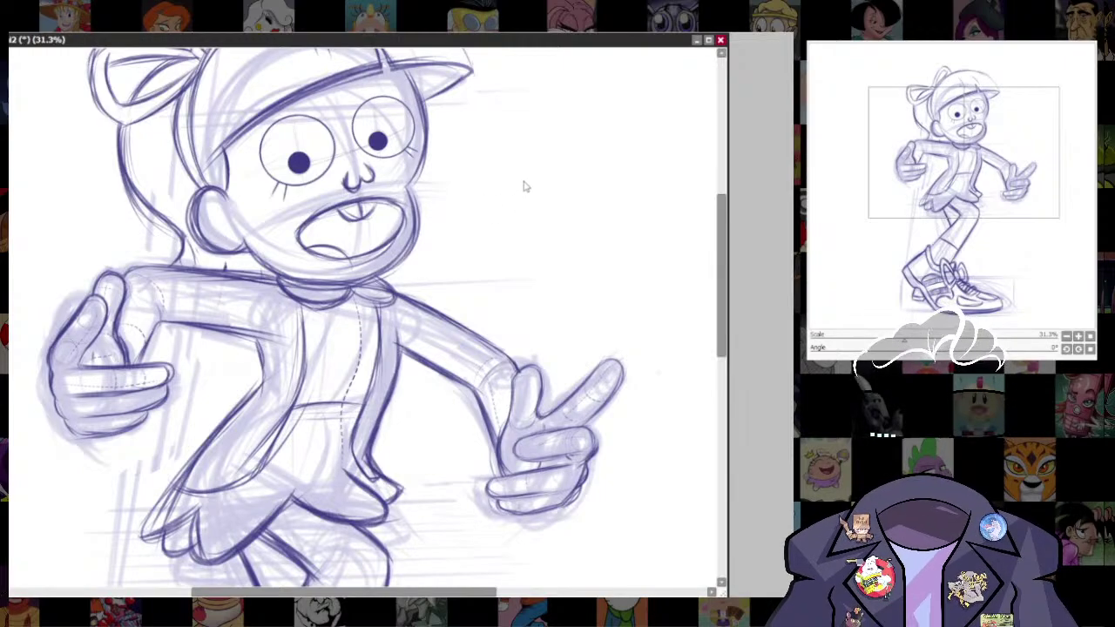
pyautogui.scroll(-3, 523, 182)
pyautogui.scroll(2, 549, 281)
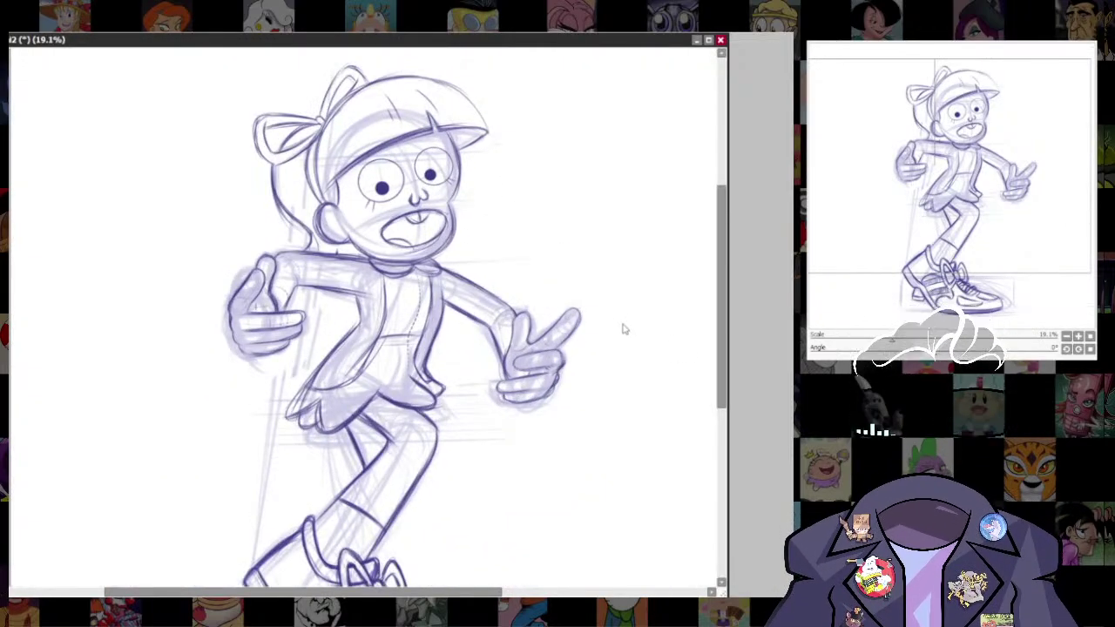
pyautogui.scroll(4, 453, 182)
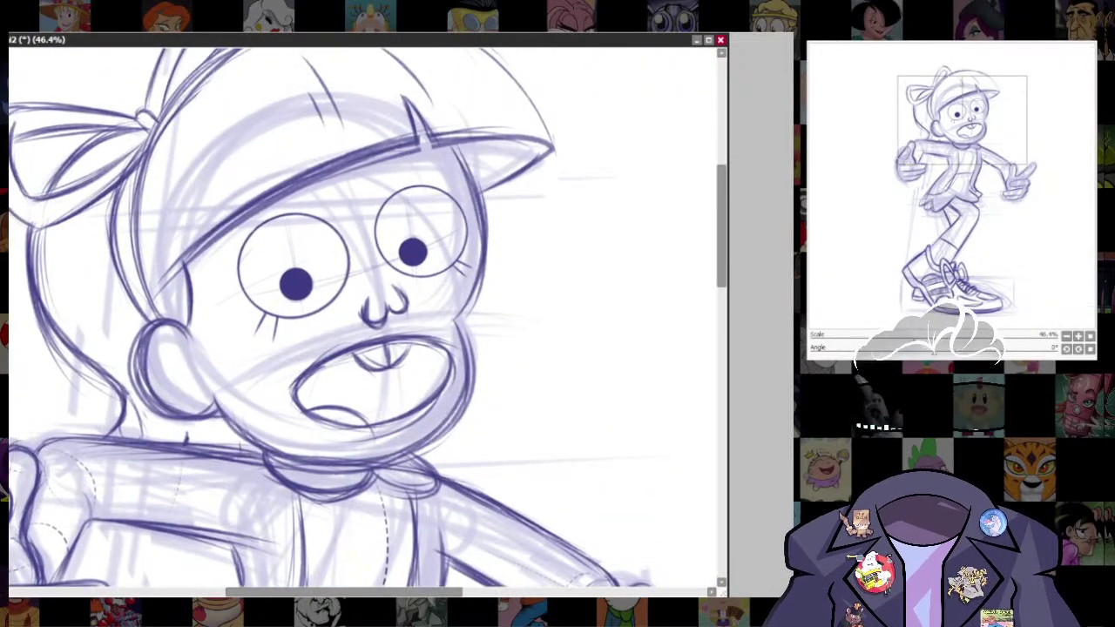
pyautogui.moveTo(461, 320)
pyautogui.mouseDown()
pyautogui.moveTo(487, 241)
pyautogui.moveTo(472, 164)
pyautogui.moveTo(472, 387)
pyautogui.mouseUp()
pyautogui.moveTo(470, 340); pyautogui.dragTo(420, 453)
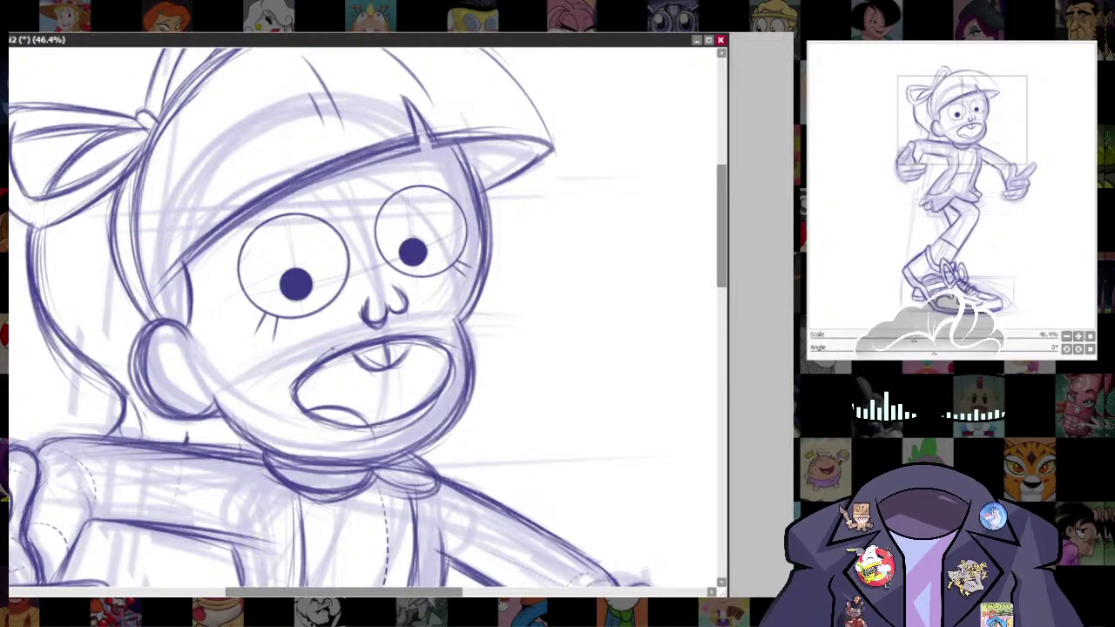
# - Shade the inside of the open mouth with parallel diagonal hatching, leaving the teeth and tongue clear
pyautogui.moveTo(333, 359)
pyautogui.mouseDown()
pyautogui.moveTo(314, 397)
pyautogui.moveTo(326, 409)
pyautogui.mouseUp()
pyautogui.moveTo(375, 370)
pyautogui.mouseDown()
pyautogui.moveTo(349, 409)
pyautogui.moveTo(379, 416)
pyautogui.mouseUp()
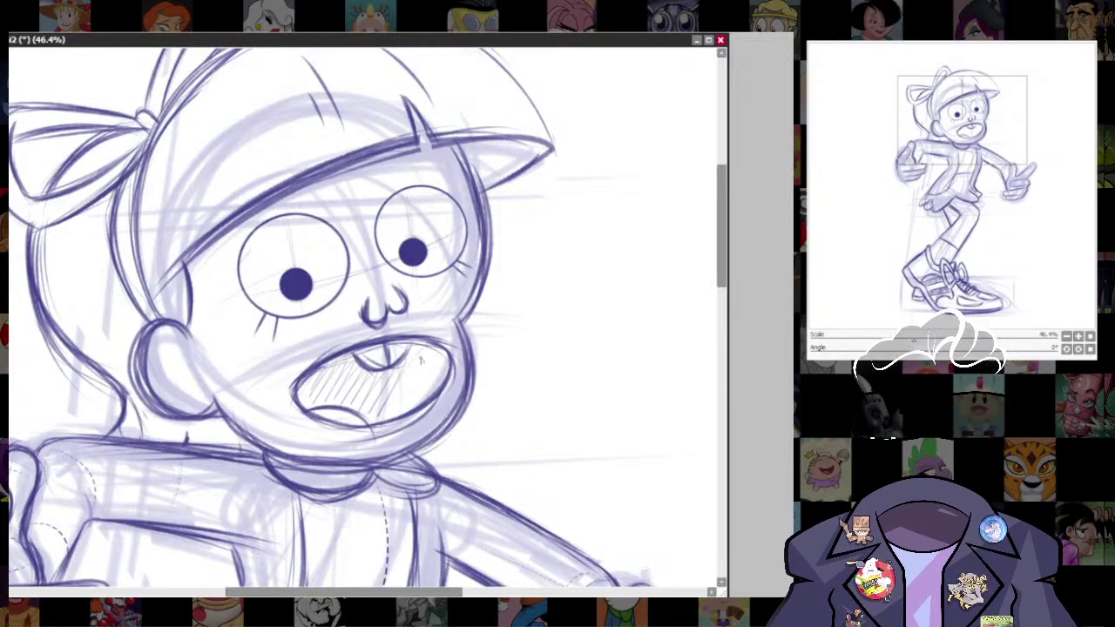
pyautogui.moveTo(429, 352); pyautogui.dragTo(395, 406)
pyautogui.moveTo(437, 356); pyautogui.dragTo(403, 409)
pyautogui.scroll(-6, 530, 277)
pyautogui.scroll(1, 531, 277)
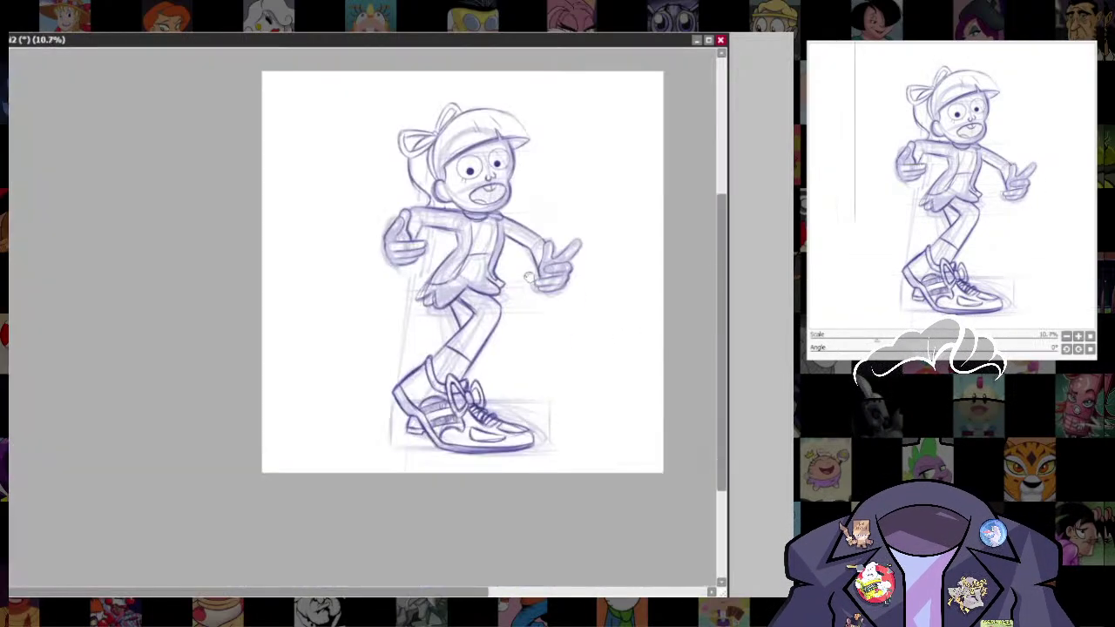
# - Ink the nose over the faded sketch as two joined black curves with a size 7 brush, redoing the first curve
pyautogui.scroll(1, 565, 247)
pyautogui.moveTo(584, 232); pyautogui.dragTo(538, 271)
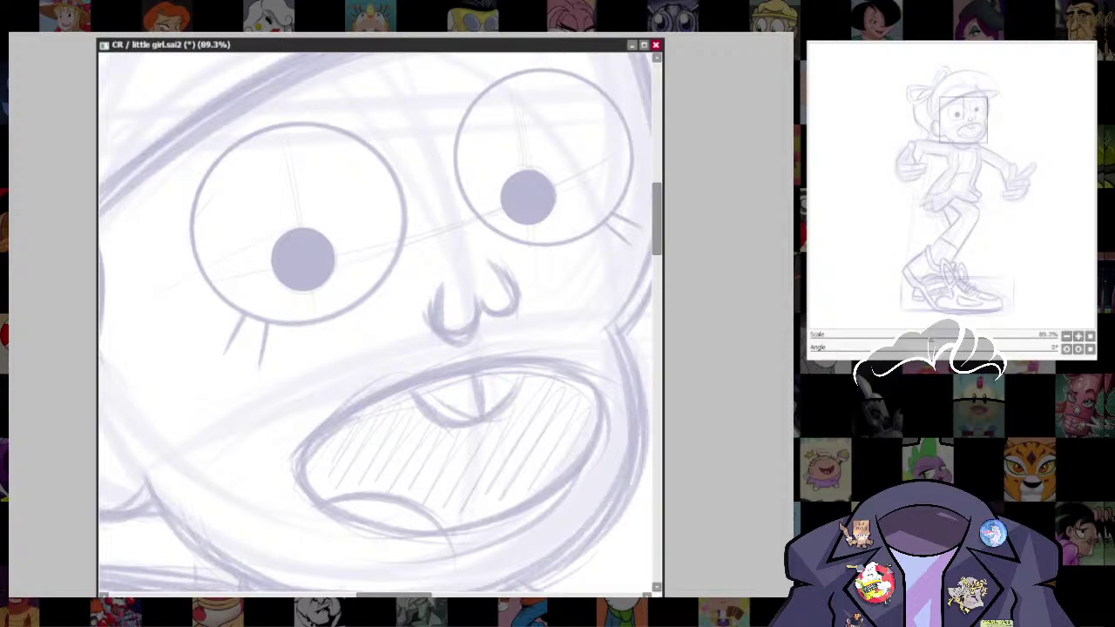
pyautogui.scroll(3, 557, 261)
pyautogui.moveTo(545, 250); pyautogui.dragTo(441, 321)
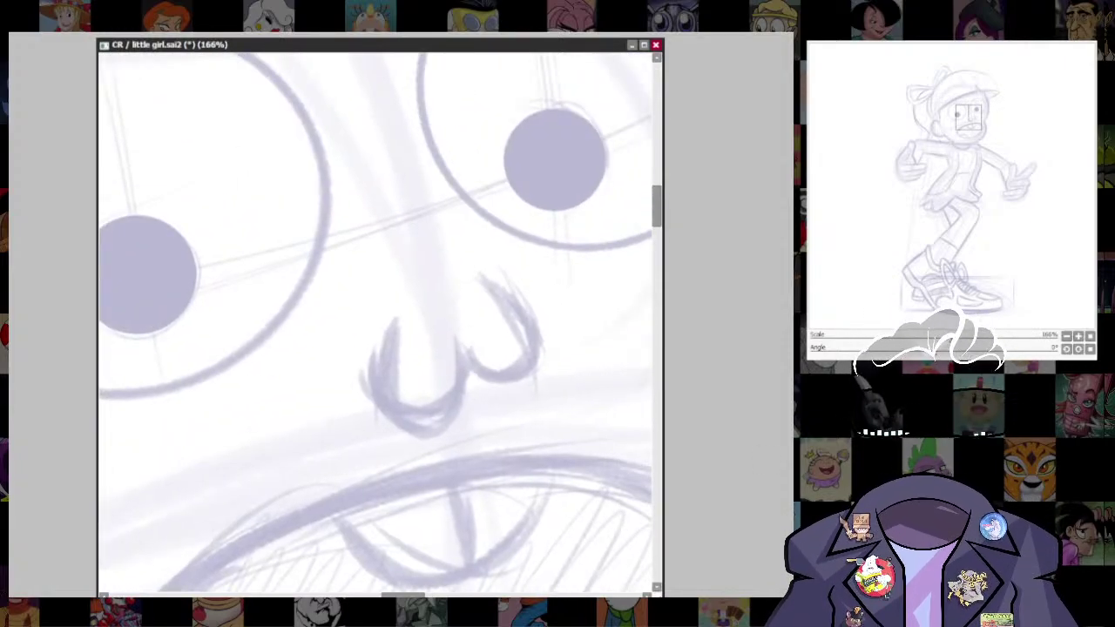
pyautogui.press('[')
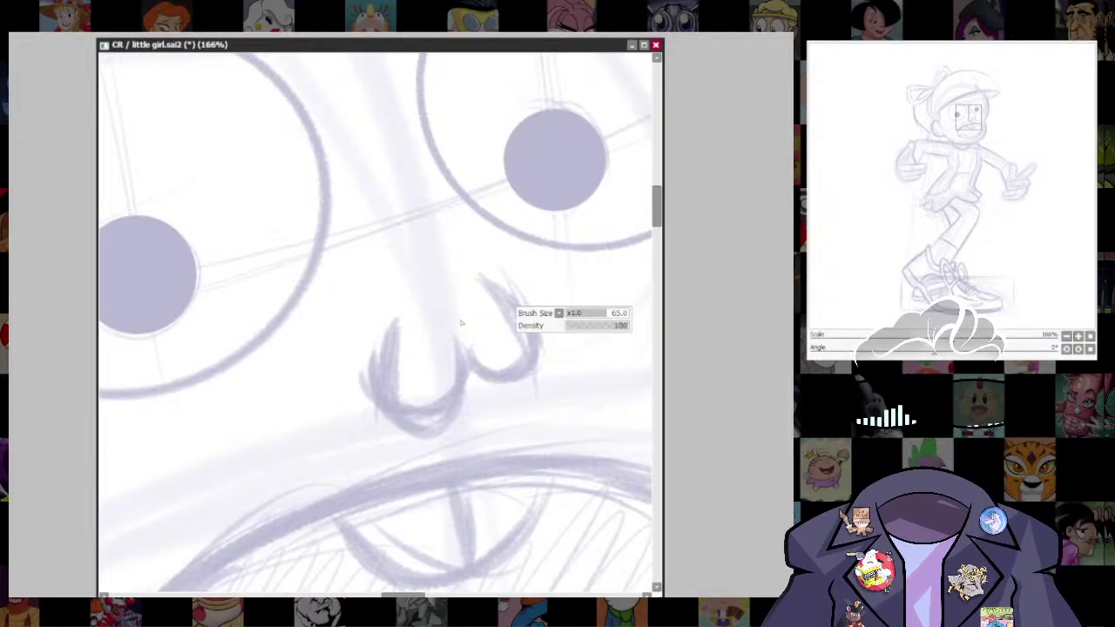
pyautogui.press('Right')
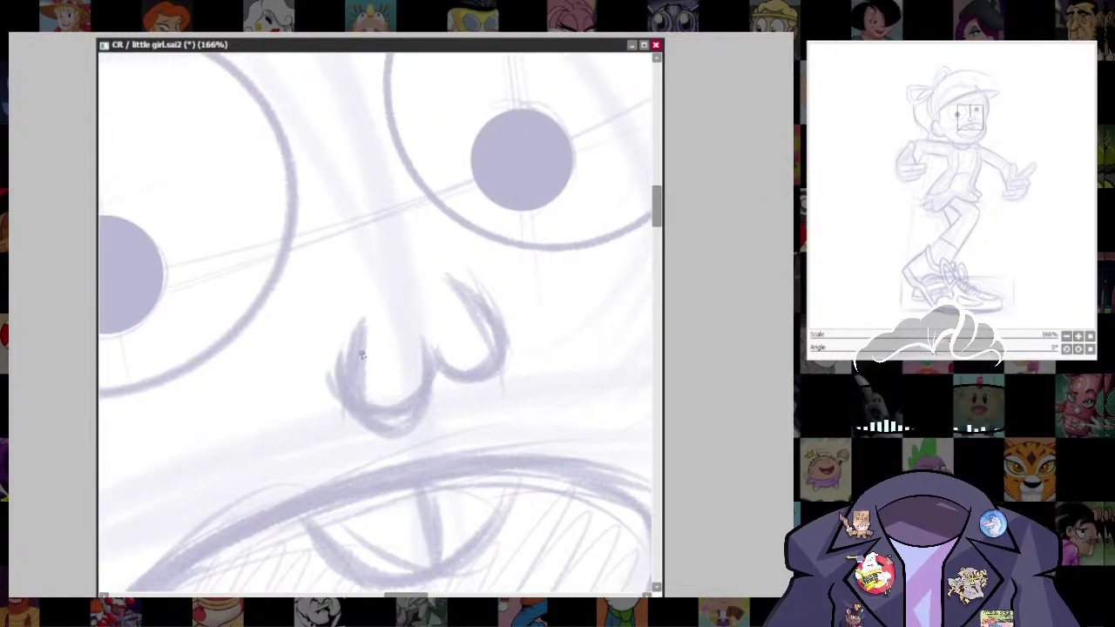
pyautogui.moveTo(362, 355)
pyautogui.mouseDown()
pyautogui.moveTo(355, 383)
pyautogui.moveTo(415, 416)
pyautogui.moveTo(432, 357)
pyautogui.moveTo(419, 331)
pyautogui.mouseUp()
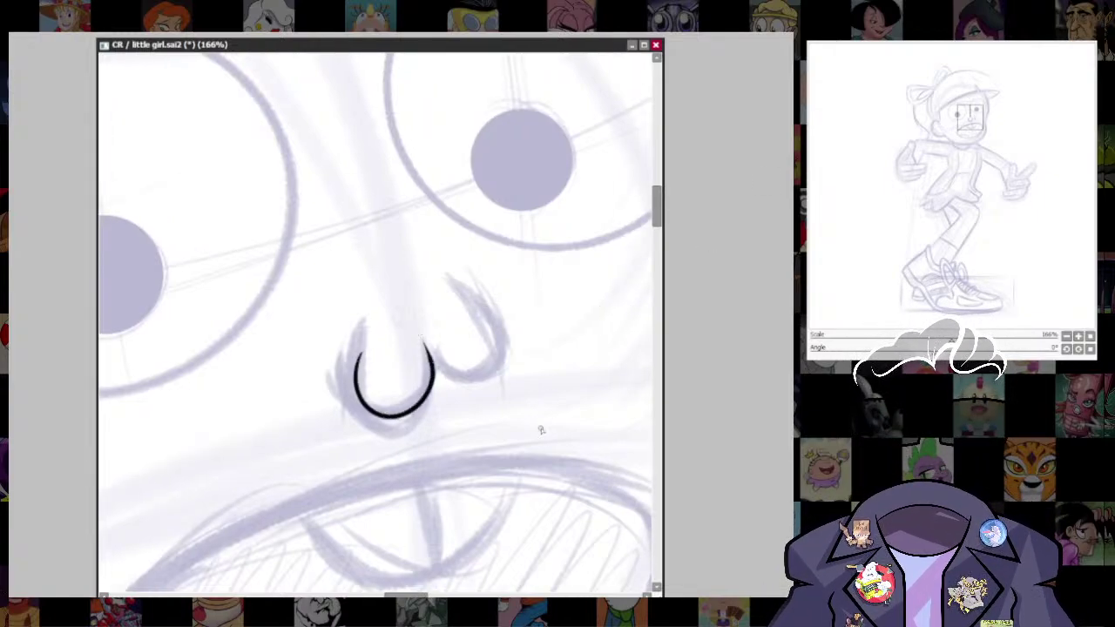
pyautogui.hotkey('ctrl', 'z')
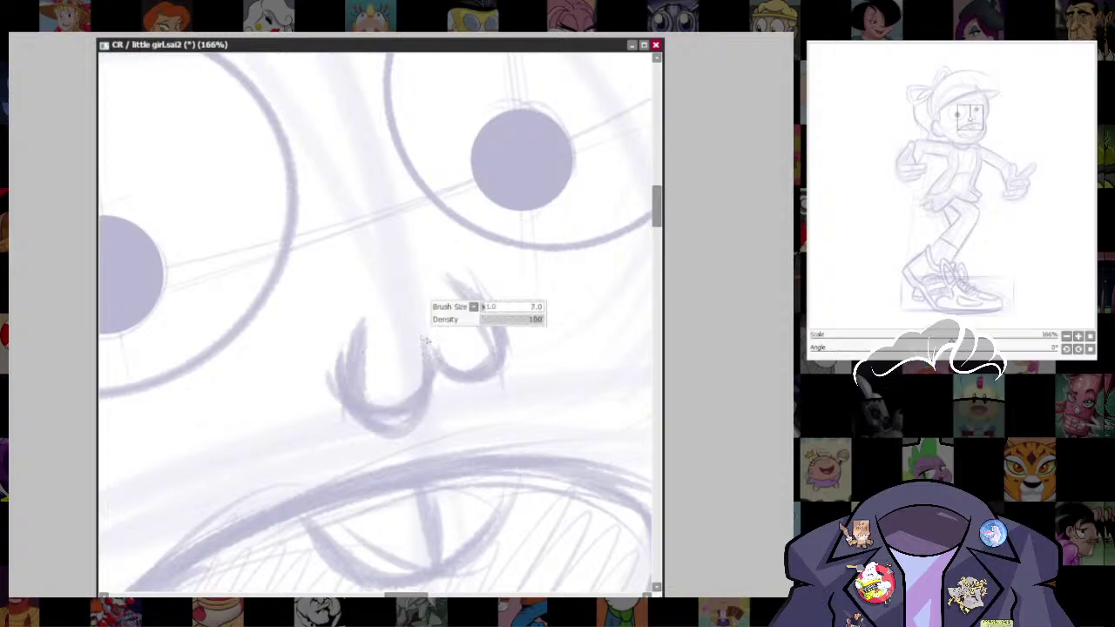
pyautogui.moveTo(360, 351)
pyautogui.mouseDown()
pyautogui.moveTo(376, 418)
pyautogui.moveTo(429, 381)
pyautogui.moveTo(417, 320)
pyautogui.mouseUp()
pyautogui.moveTo(447, 274)
pyautogui.mouseDown()
pyautogui.moveTo(486, 306)
pyautogui.moveTo(500, 361)
pyautogui.moveTo(472, 379)
pyautogui.moveTo(426, 350)
pyautogui.mouseUp()
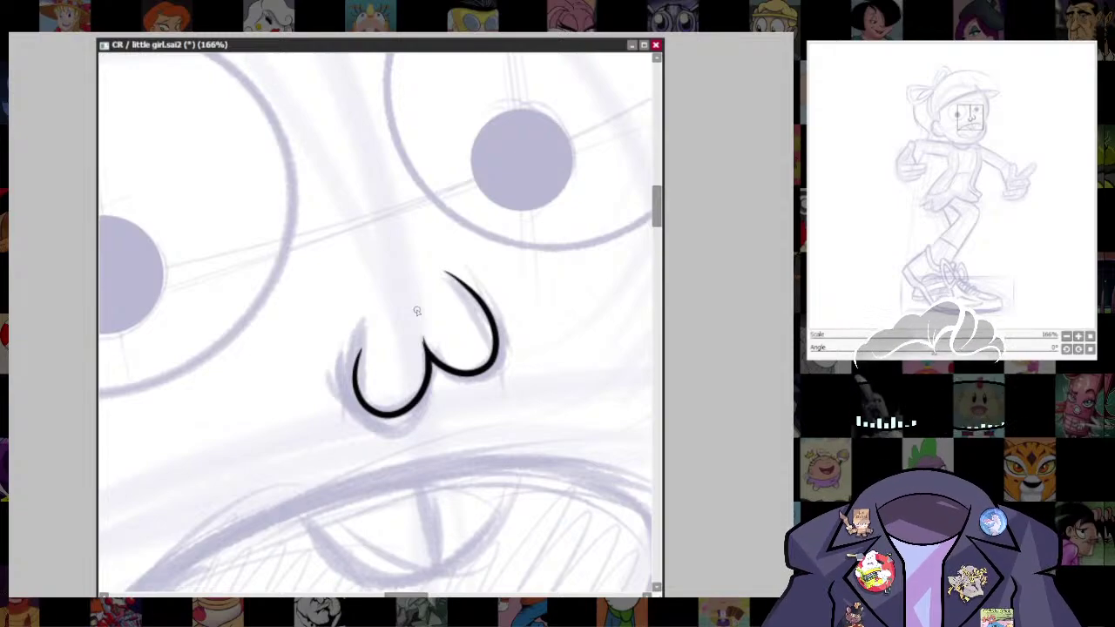
pyautogui.scroll(4, 416, 310)
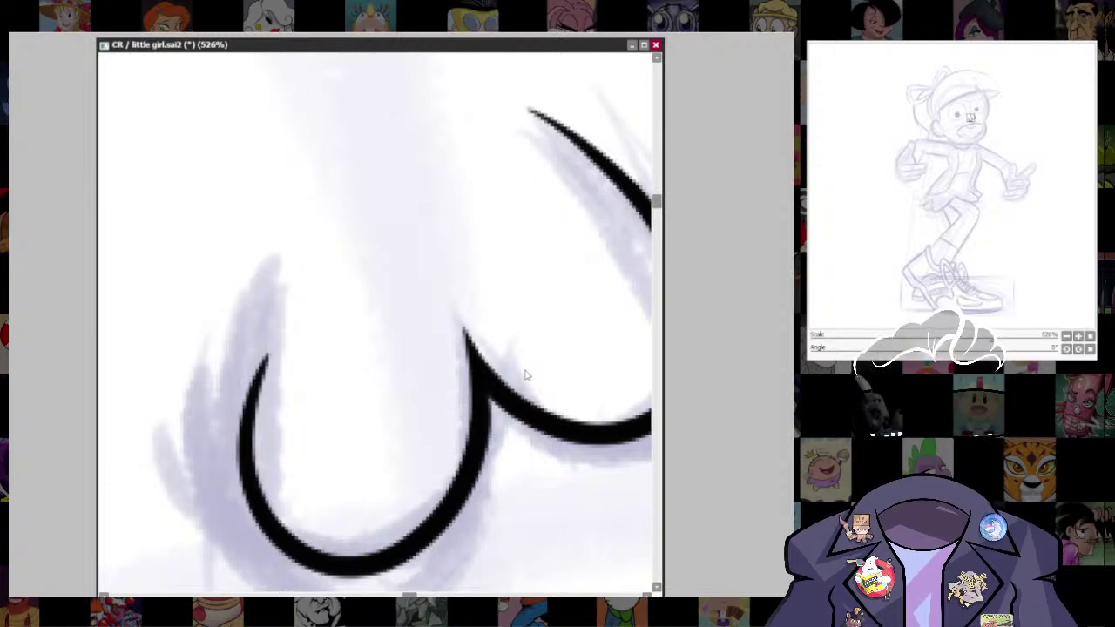
pyautogui.scroll(-8, 525, 375)
# - Widen the canvas window and ink the cap's brim as one long black line around its tip, redoing it to follow the sketch
pyautogui.moveTo(667, 346); pyautogui.dragTo(783, 344)
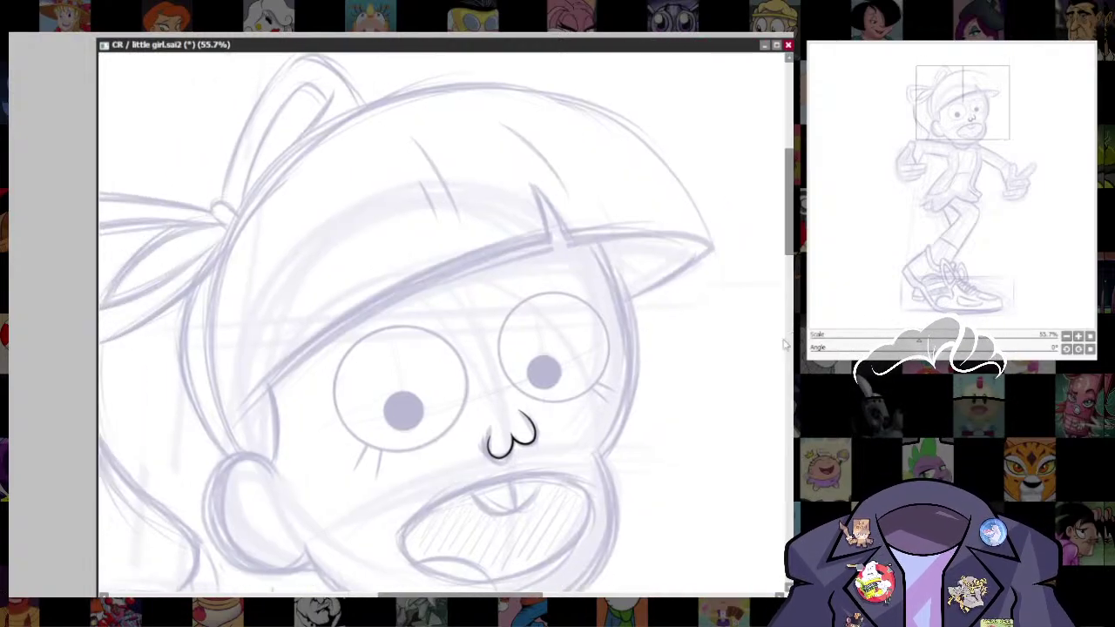
pyautogui.moveTo(90, 379); pyautogui.dragTo(7, 379)
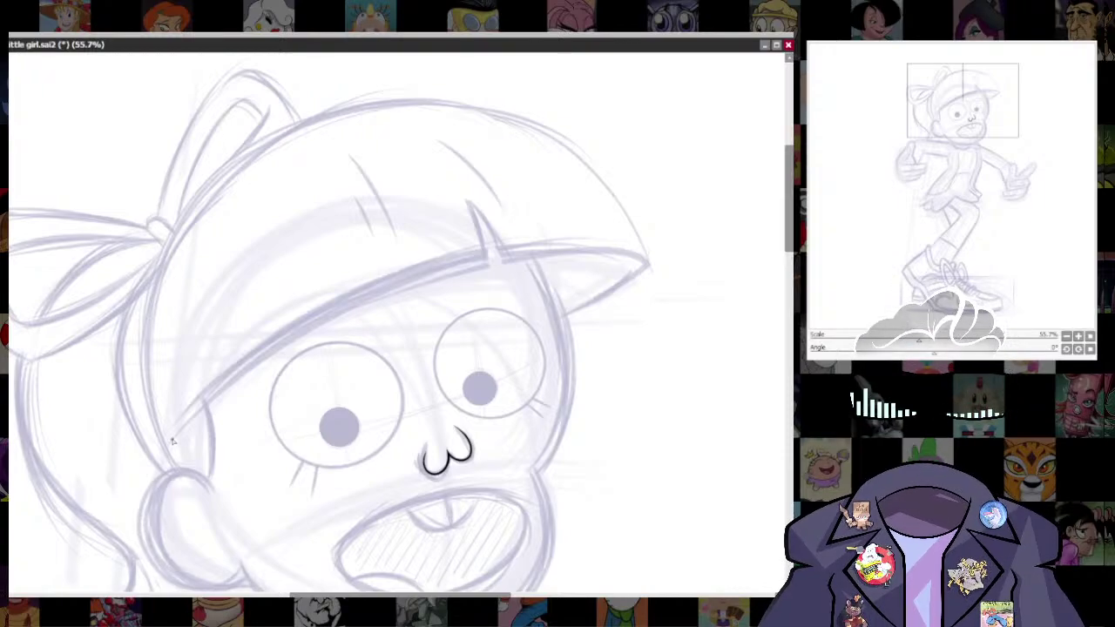
pyautogui.moveTo(172, 442)
pyautogui.mouseDown()
pyautogui.moveTo(316, 312)
pyautogui.moveTo(548, 235)
pyautogui.moveTo(625, 233)
pyautogui.moveTo(650, 254)
pyautogui.moveTo(592, 331)
pyautogui.mouseUp()
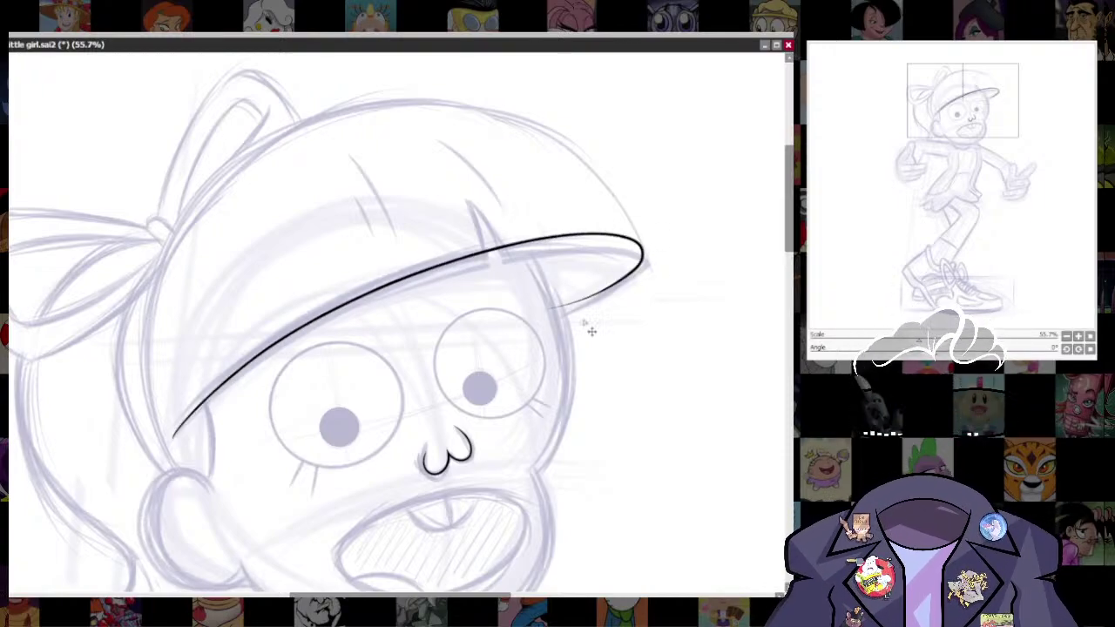
pyautogui.hotkey('ctrl', 'z')
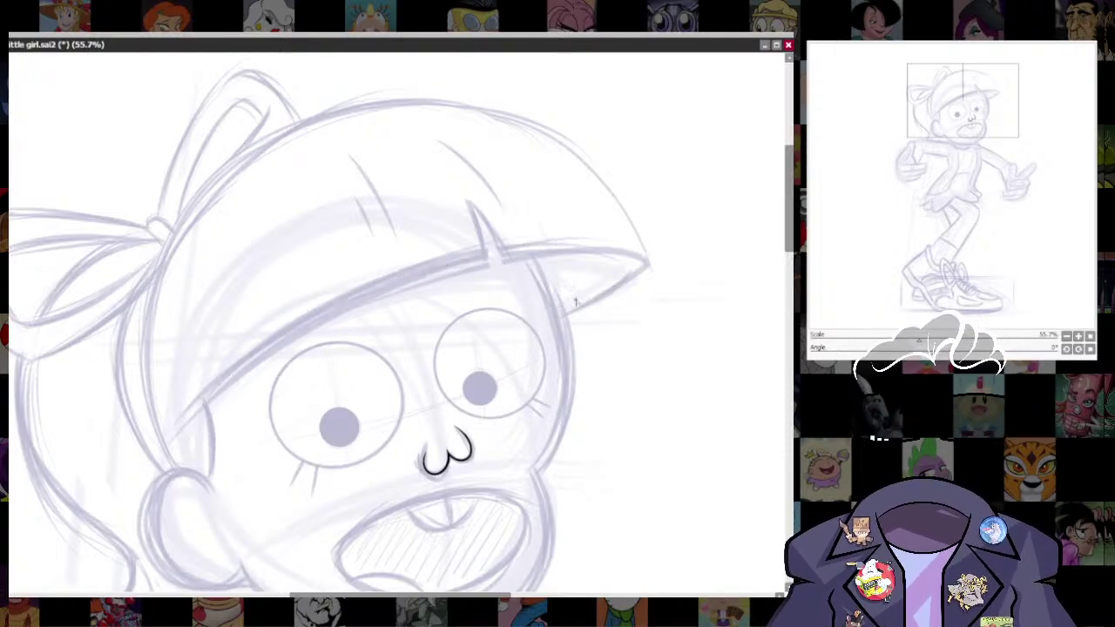
pyautogui.moveTo(172, 435)
pyautogui.mouseDown()
pyautogui.moveTo(249, 358)
pyautogui.moveTo(369, 286)
pyautogui.moveTo(484, 254)
pyautogui.moveTo(581, 244)
pyautogui.moveTo(621, 250)
pyautogui.moveTo(639, 274)
pyautogui.moveTo(549, 314)
pyautogui.mouseUp()
pyautogui.hotkey('ctrl', 'z')
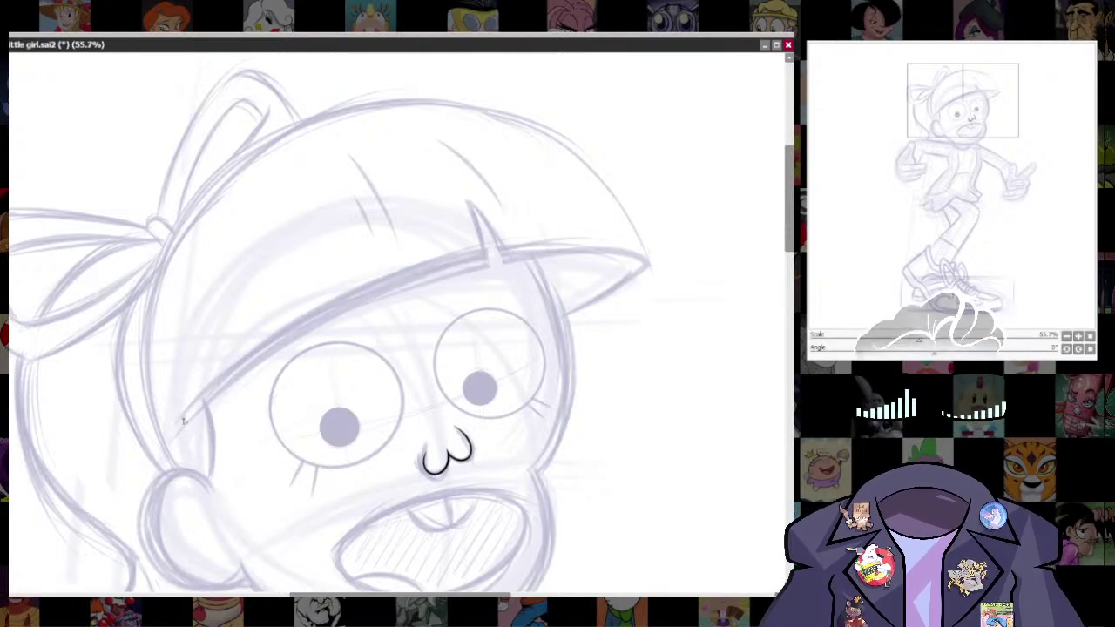
pyautogui.moveTo(174, 433)
pyautogui.mouseDown()
pyautogui.moveTo(297, 320)
pyautogui.moveTo(450, 258)
pyautogui.moveTo(558, 234)
pyautogui.moveTo(647, 237)
pyautogui.moveTo(654, 266)
pyautogui.moveTo(562, 326)
pyautogui.moveTo(533, 328)
pyautogui.mouseUp()
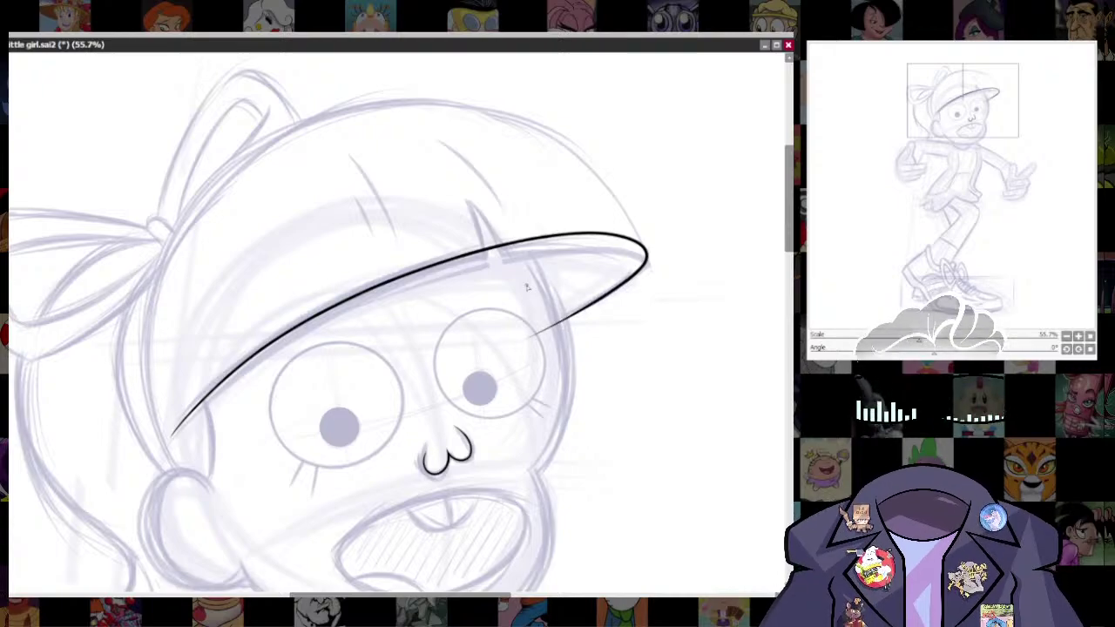
pyautogui.hotkey('ctrl', 'z')
pyautogui.moveTo(174, 432)
pyautogui.mouseDown()
pyautogui.moveTo(470, 257)
pyautogui.moveTo(645, 247)
pyautogui.moveTo(648, 272)
pyautogui.moveTo(572, 310)
pyautogui.moveTo(488, 331)
pyautogui.mouseUp()
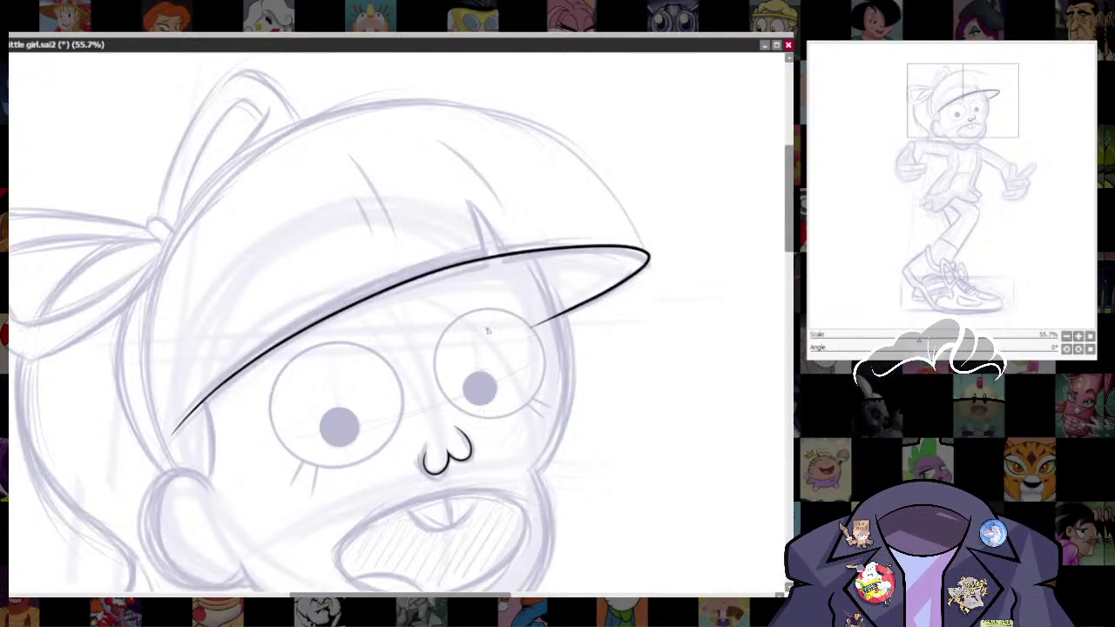
# - Erase the overshooting end of the brim's underside and the part of the brim line crossing the small pointed notch
pyautogui.press('e')
pyautogui.moveTo(560, 320)
pyautogui.mouseDown()
pyautogui.moveTo(592, 320)
pyautogui.moveTo(537, 356)
pyautogui.moveTo(543, 318)
pyautogui.mouseUp()
pyautogui.moveTo(493, 241)
pyautogui.mouseDown()
pyautogui.moveTo(503, 278)
pyautogui.moveTo(486, 234)
pyautogui.moveTo(505, 291)
pyautogui.moveTo(488, 230)
pyautogui.moveTo(498, 312)
pyautogui.mouseUp()
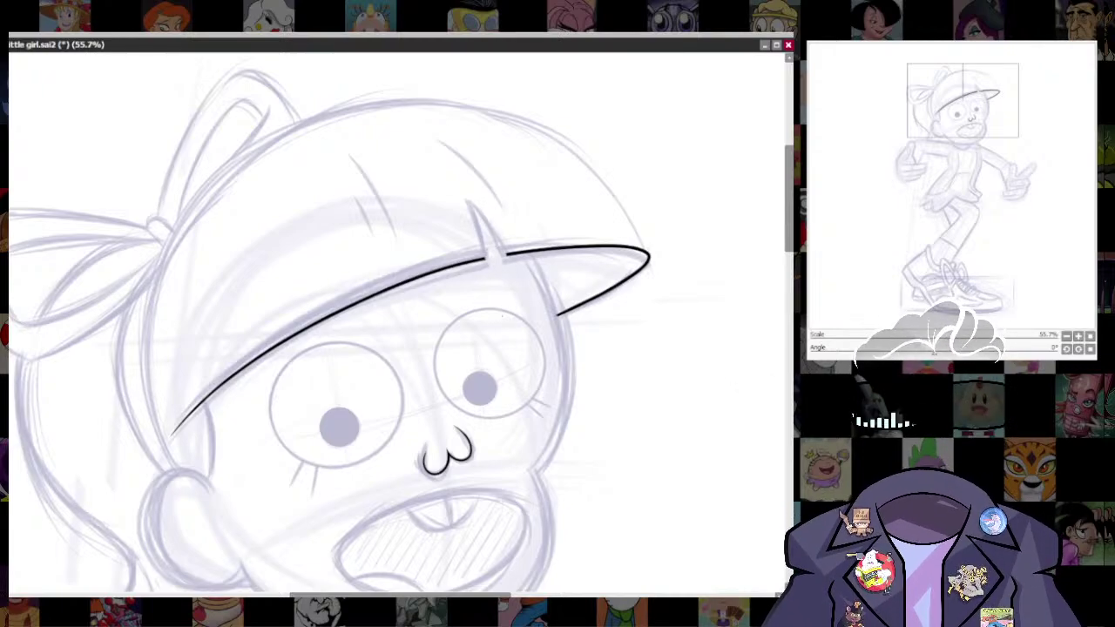
# - Ink the outline of the near ear as one open black curve over the sketch, redoing the first attempt
pyautogui.scroll(-1, 564, 427)
pyautogui.moveTo(532, 467); pyautogui.dragTo(583, 301)
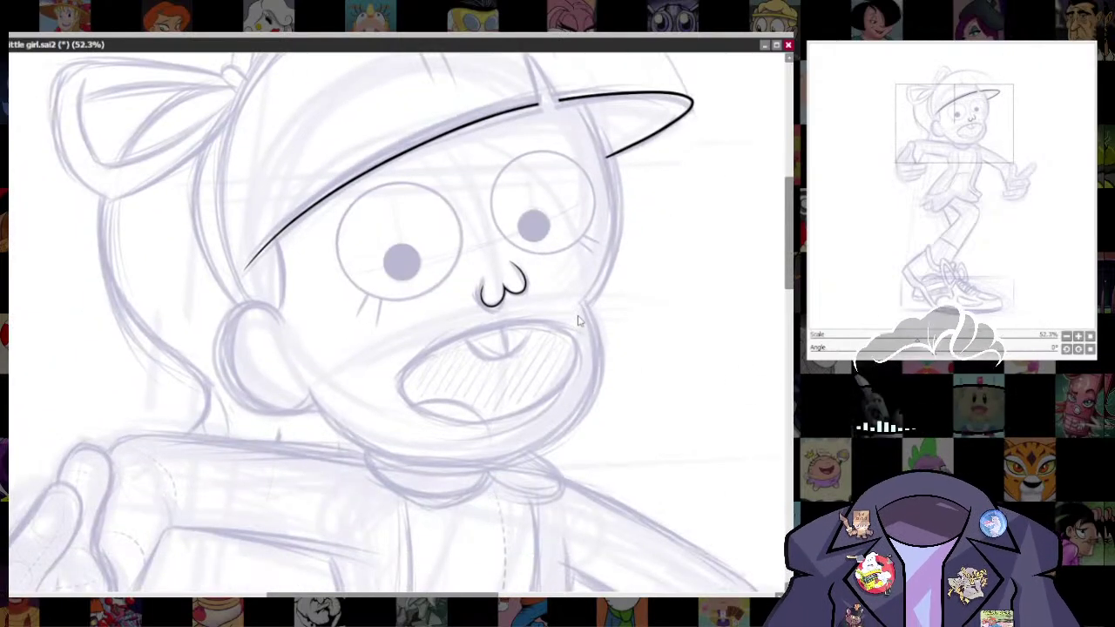
pyautogui.scroll(5, 107, 283)
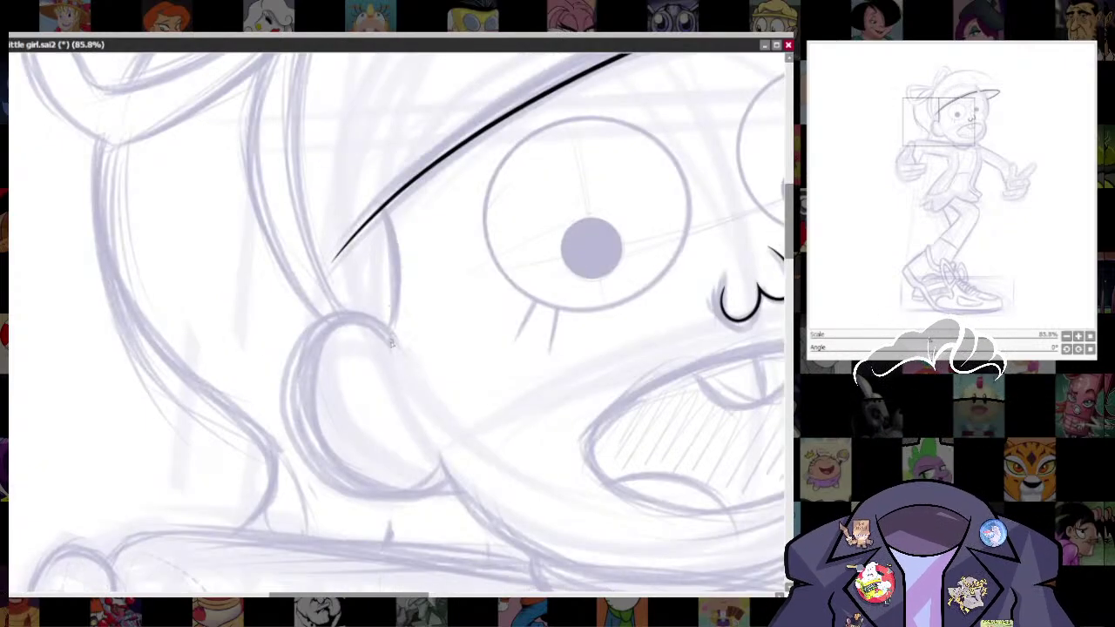
pyautogui.moveTo(404, 359)
pyautogui.mouseDown()
pyautogui.moveTo(383, 324)
pyautogui.moveTo(292, 331)
pyautogui.moveTo(295, 431)
pyautogui.mouseUp()
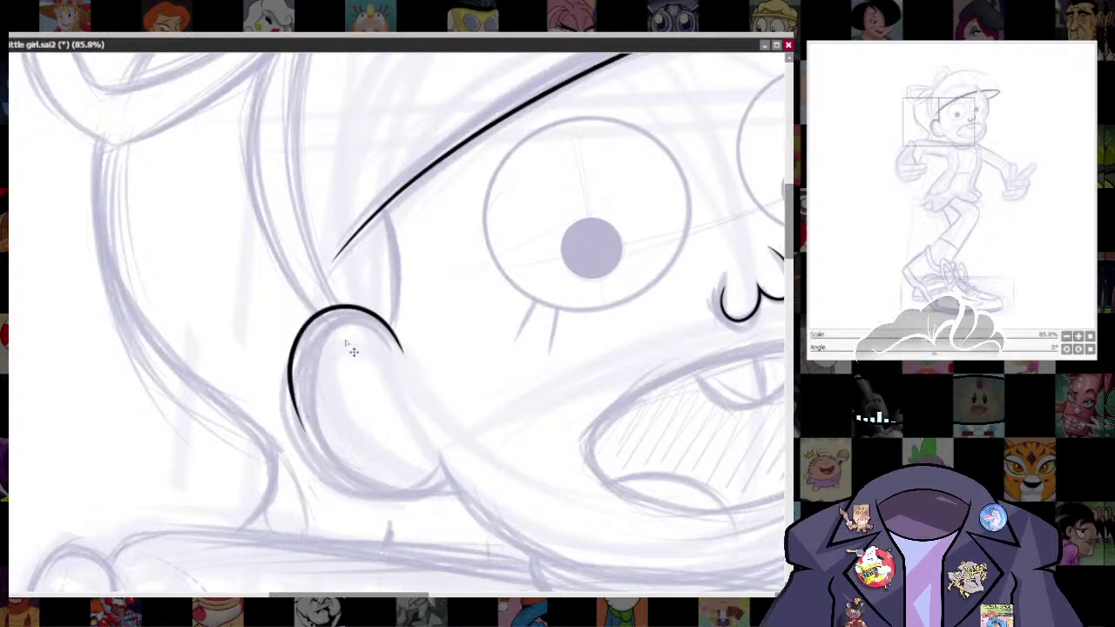
pyautogui.hotkey('ctrl', 'z')
pyautogui.moveTo(400, 349)
pyautogui.mouseDown()
pyautogui.moveTo(310, 317)
pyautogui.moveTo(280, 379)
pyautogui.moveTo(299, 454)
pyautogui.moveTo(338, 489)
pyautogui.moveTo(395, 501)
pyautogui.moveTo(435, 484)
pyautogui.moveTo(441, 424)
pyautogui.moveTo(450, 450)
pyautogui.moveTo(454, 431)
pyautogui.moveTo(458, 466)
pyautogui.mouseUp()
pyautogui.press('e')
pyautogui.press('n')
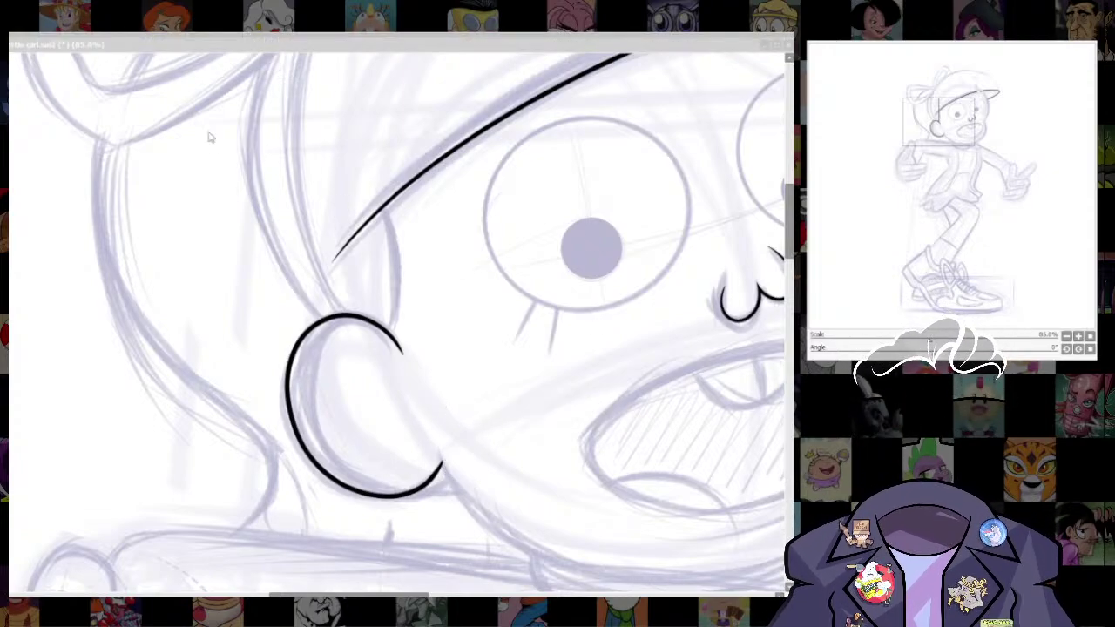
pyautogui.click(581, 420)
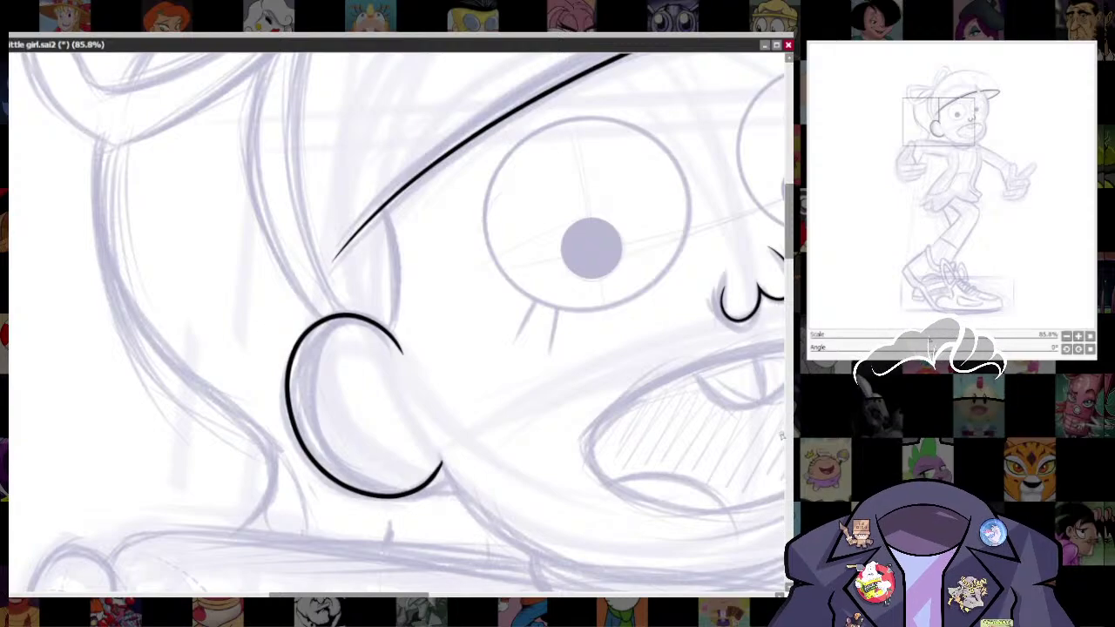
# - Ink the short curved line between the top of the ear and the cap's brim, redoing it twice
pyautogui.moveTo(391, 338)
pyautogui.mouseDown()
pyautogui.moveTo(335, 434)
pyautogui.moveTo(329, 304)
pyautogui.mouseUp()
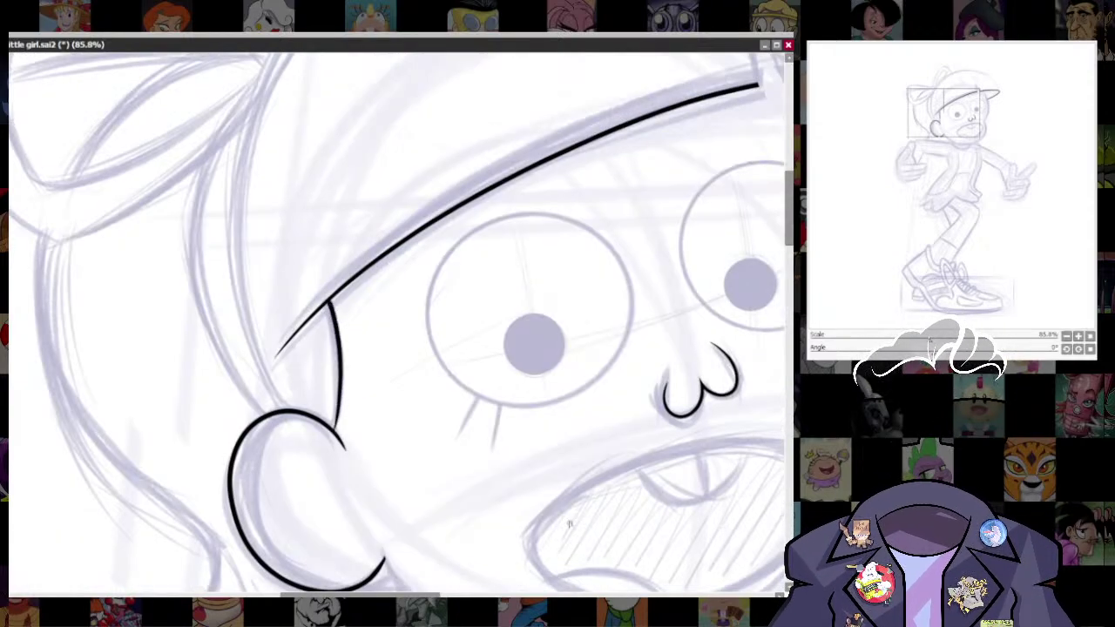
pyautogui.hotkey('ctrl', 'z')
pyautogui.moveTo(338, 440); pyautogui.dragTo(324, 303)
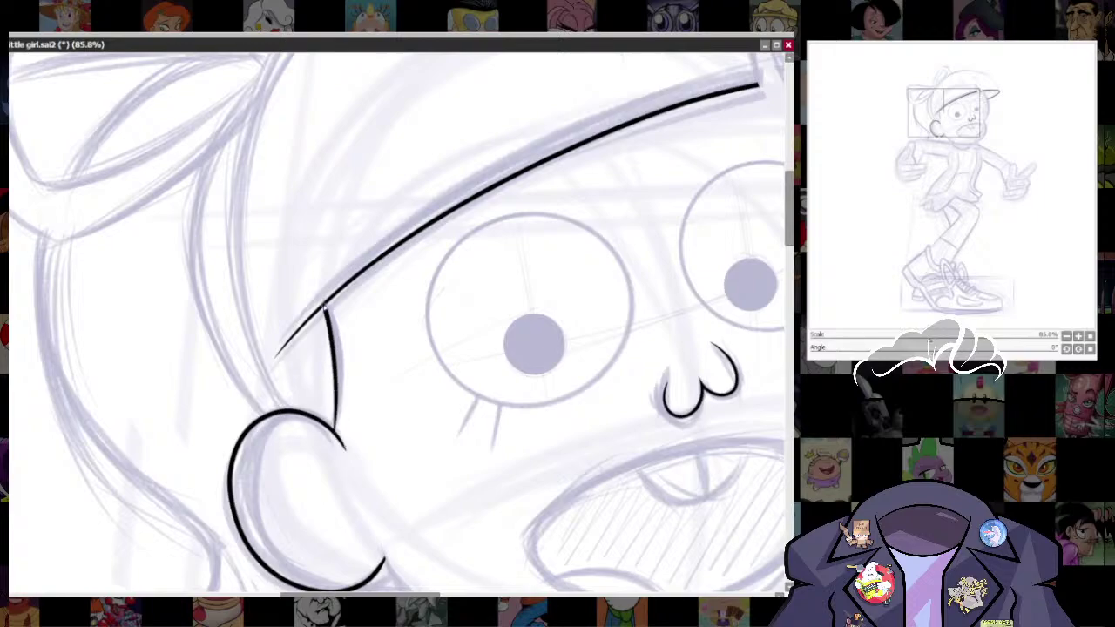
pyautogui.hotkey('ctrl', 'z')
pyautogui.moveTo(331, 431)
pyautogui.mouseDown()
pyautogui.moveTo(340, 360)
pyautogui.moveTo(326, 303)
pyautogui.mouseUp()
pyautogui.scroll(1, 622, 438)
pyautogui.scroll(4, 622, 438)
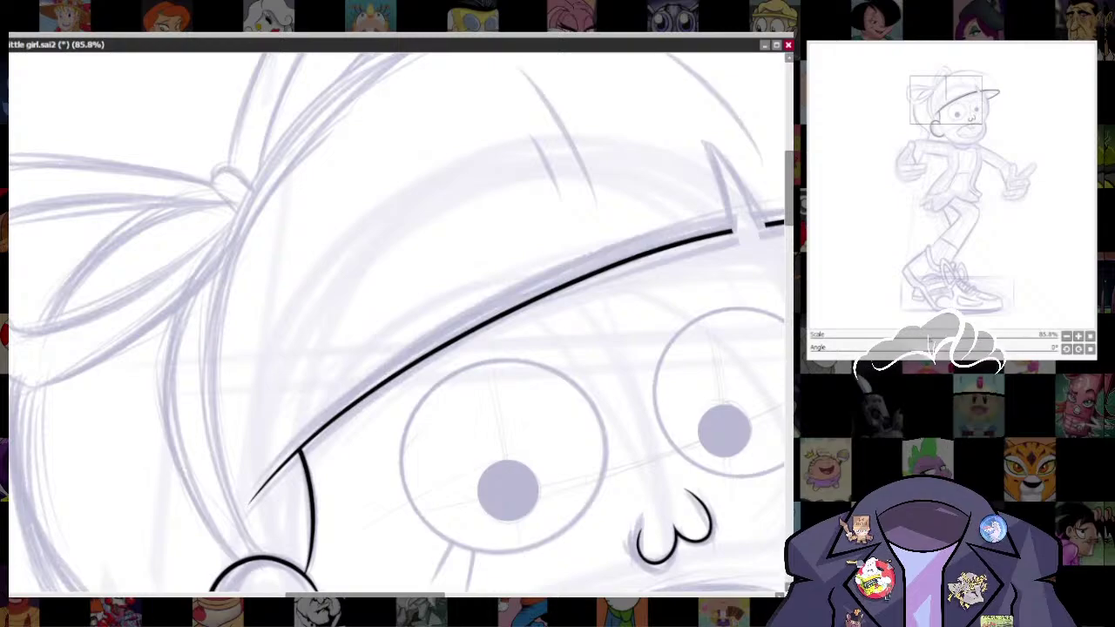
# - Ink the cap's crown as one long black arc from the ear over the head to the brim tip, redoing it until it follows the sketch
pyautogui.scroll(-3, 753, 390)
pyautogui.moveTo(726, 370); pyautogui.dragTo(657, 360)
pyautogui.scroll(2, 648, 392)
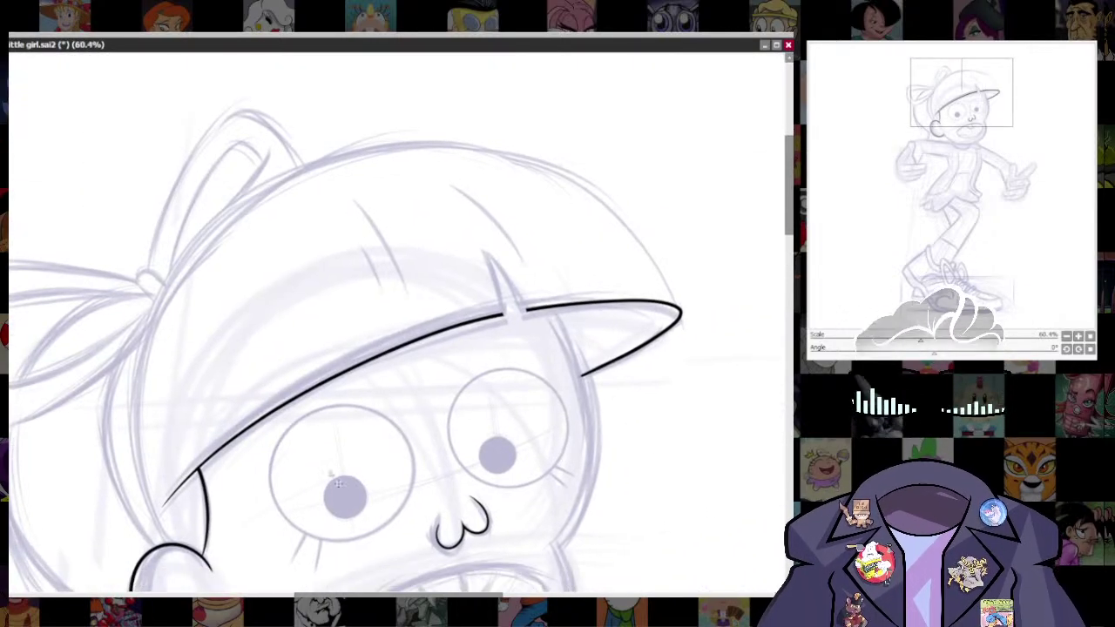
pyautogui.moveTo(182, 560)
pyautogui.mouseDown()
pyautogui.moveTo(135, 503)
pyautogui.moveTo(116, 376)
pyautogui.moveTo(165, 252)
pyautogui.moveTo(297, 150)
pyautogui.mouseUp()
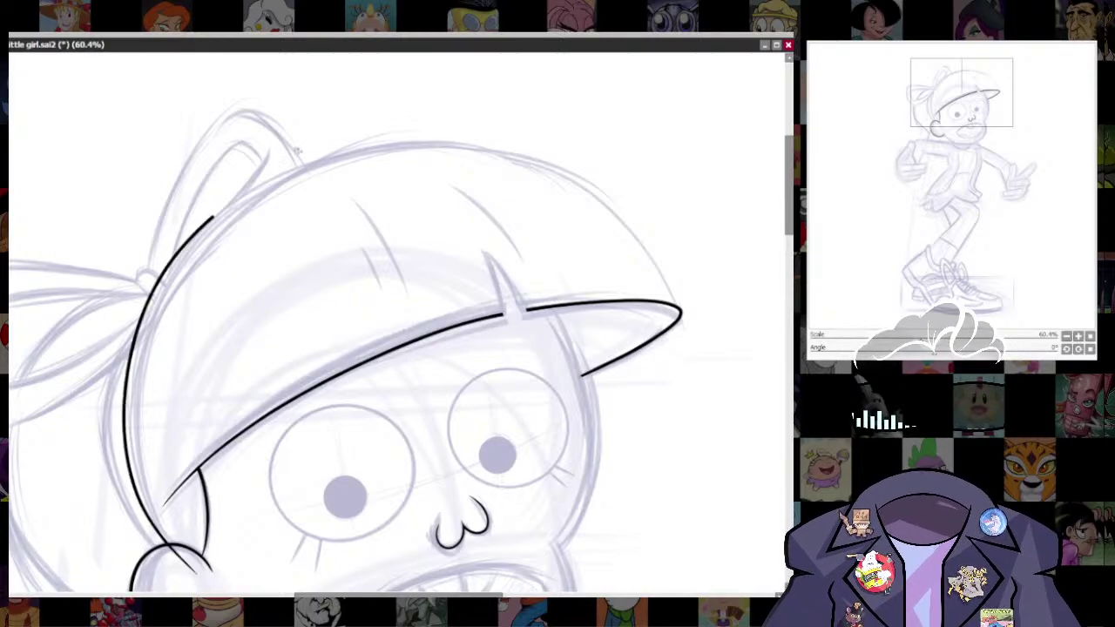
pyautogui.hotkey('ctrl', 'z')
pyautogui.moveTo(187, 567)
pyautogui.mouseDown()
pyautogui.moveTo(119, 417)
pyautogui.moveTo(220, 216)
pyautogui.moveTo(488, 138)
pyautogui.moveTo(582, 190)
pyautogui.mouseUp()
pyautogui.hotkey('ctrl', 'z')
pyautogui.moveTo(178, 571)
pyautogui.mouseDown()
pyautogui.moveTo(164, 538)
pyautogui.moveTo(190, 241)
pyautogui.moveTo(480, 125)
pyautogui.moveTo(605, 222)
pyautogui.mouseUp()
pyautogui.moveTo(649, 270); pyautogui.dragTo(681, 319)
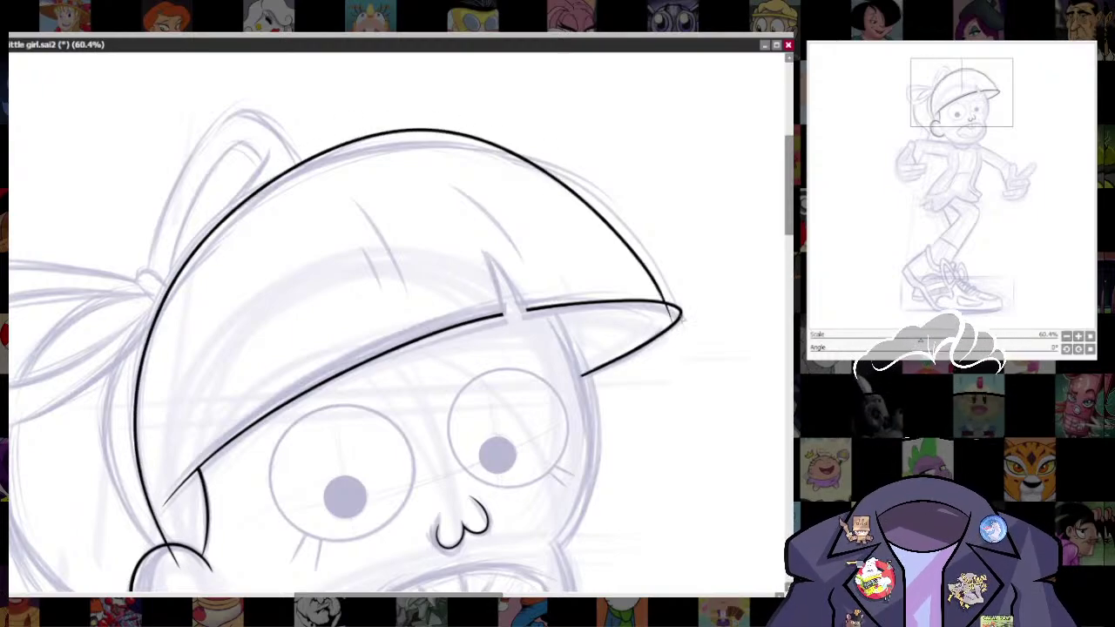
pyautogui.hotkey('ctrl', 'z')
pyautogui.moveTo(181, 561)
pyautogui.mouseDown()
pyautogui.moveTo(133, 438)
pyautogui.moveTo(193, 261)
pyautogui.mouseUp()
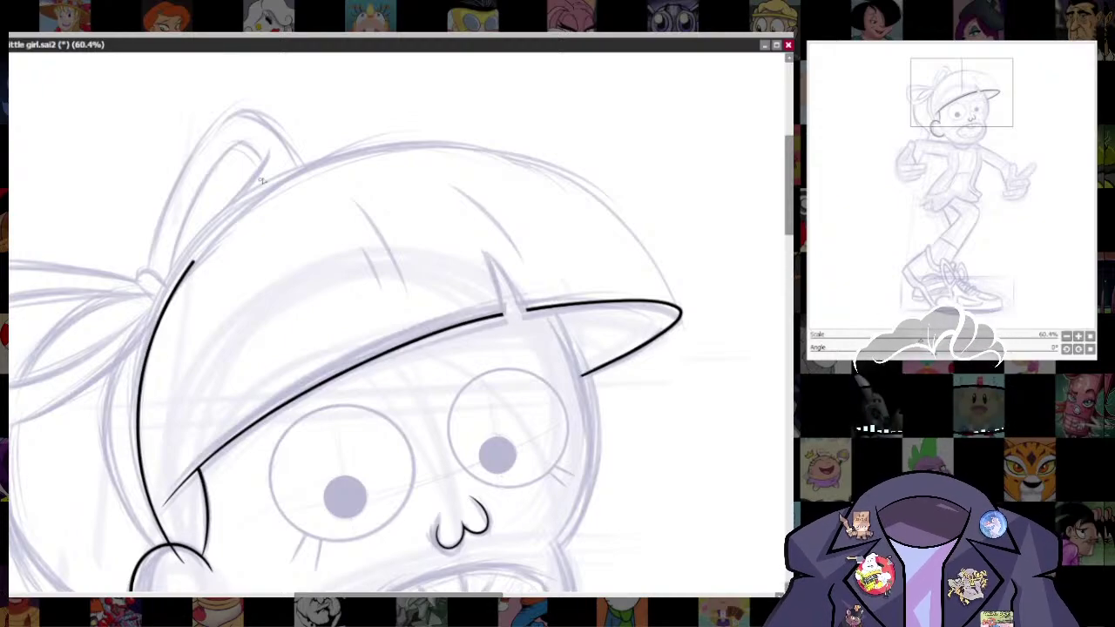
pyautogui.moveTo(262, 180); pyautogui.dragTo(704, 402)
pyautogui.hotkey('ctrl', 'z')
pyautogui.moveTo(179, 558)
pyautogui.mouseDown()
pyautogui.moveTo(144, 470)
pyautogui.moveTo(200, 244)
pyautogui.moveTo(435, 130)
pyautogui.moveTo(609, 198)
pyautogui.moveTo(689, 343)
pyautogui.moveTo(683, 392)
pyautogui.mouseUp()
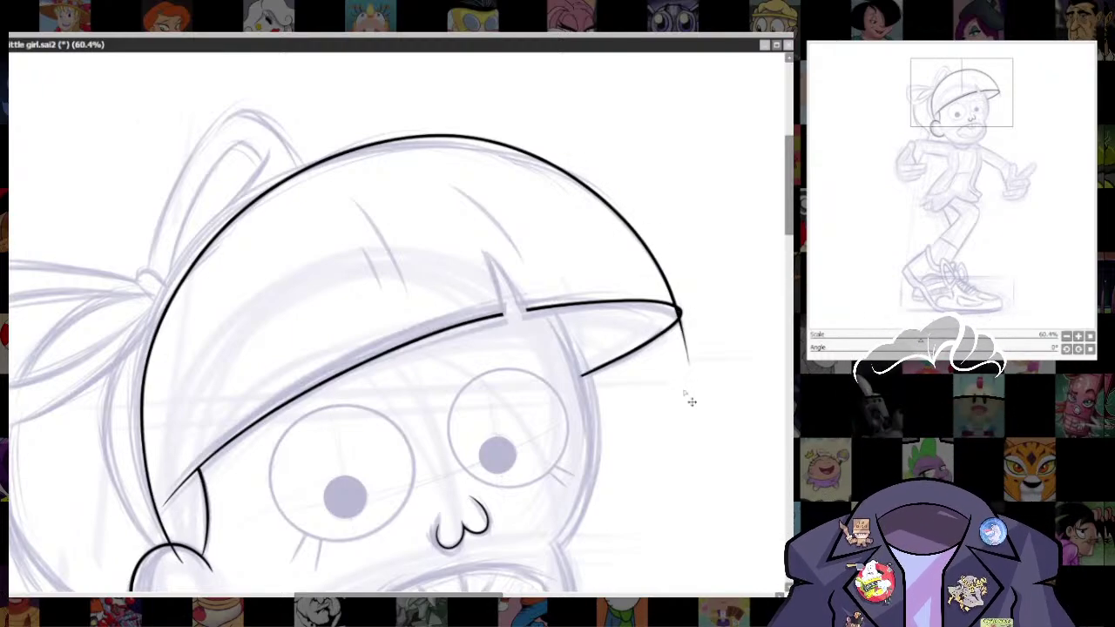
# - Free-transform the inked crown line by its corners, pulling its back edge outward to match the sketch
pyautogui.hotkey('ctrl', 't')
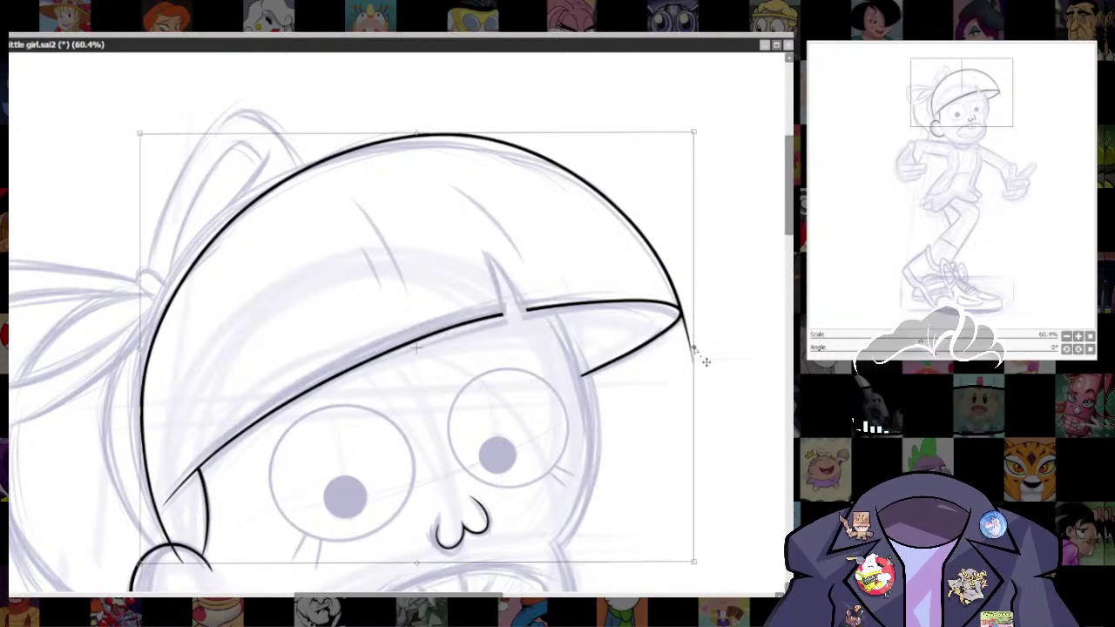
pyautogui.moveTo(155, 582); pyautogui.dragTo(141, 581)
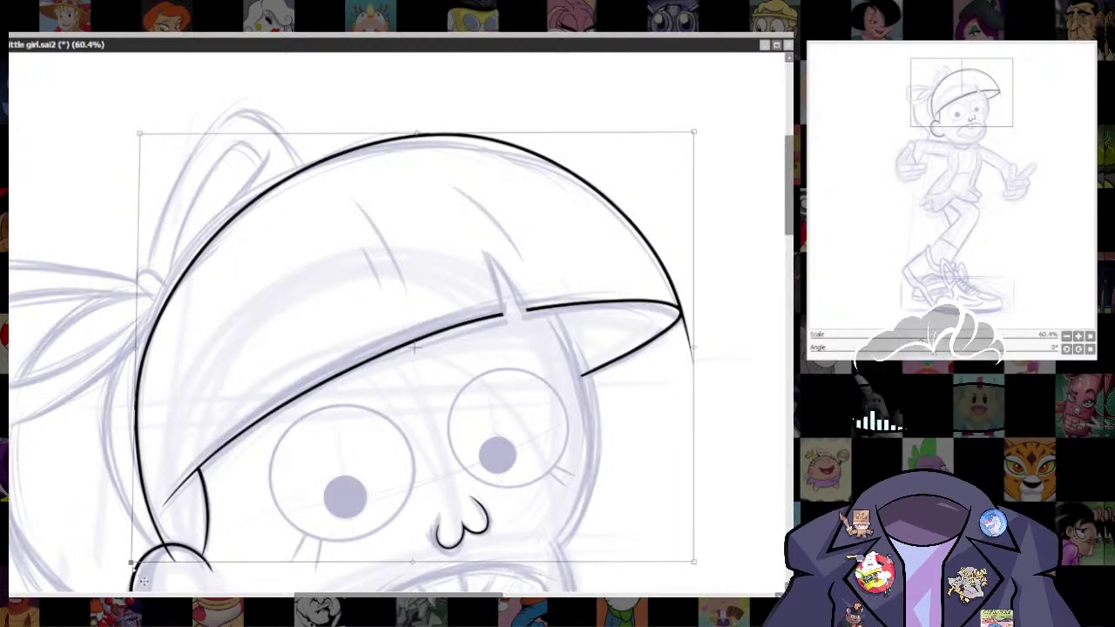
pyautogui.moveTo(139, 134); pyautogui.dragTo(130, 129)
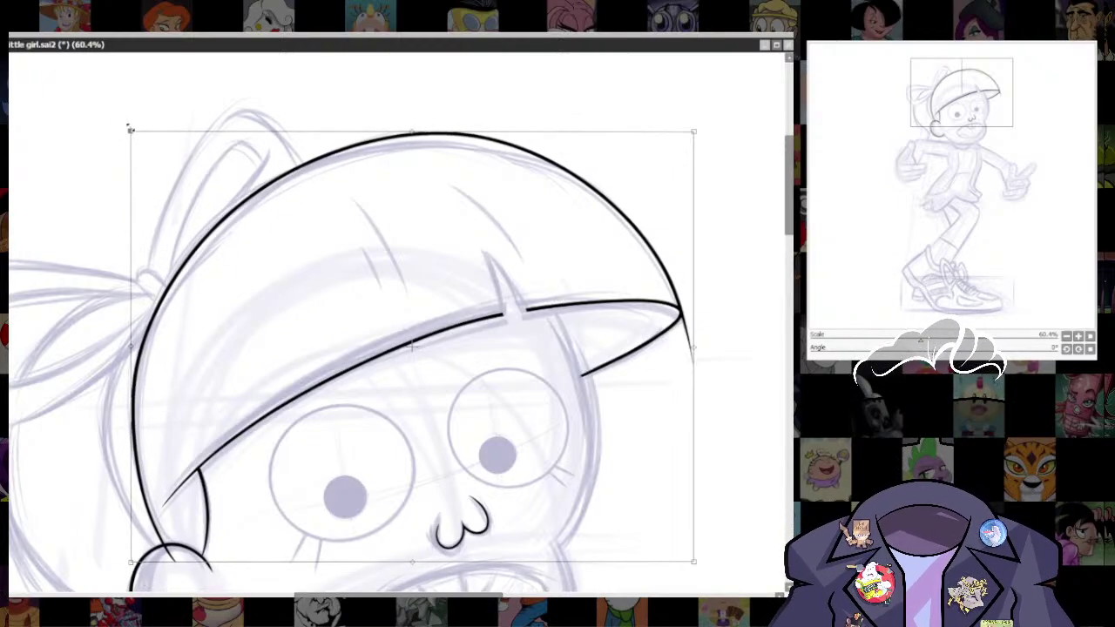
pyautogui.moveTo(700, 149); pyautogui.dragTo(696, 143)
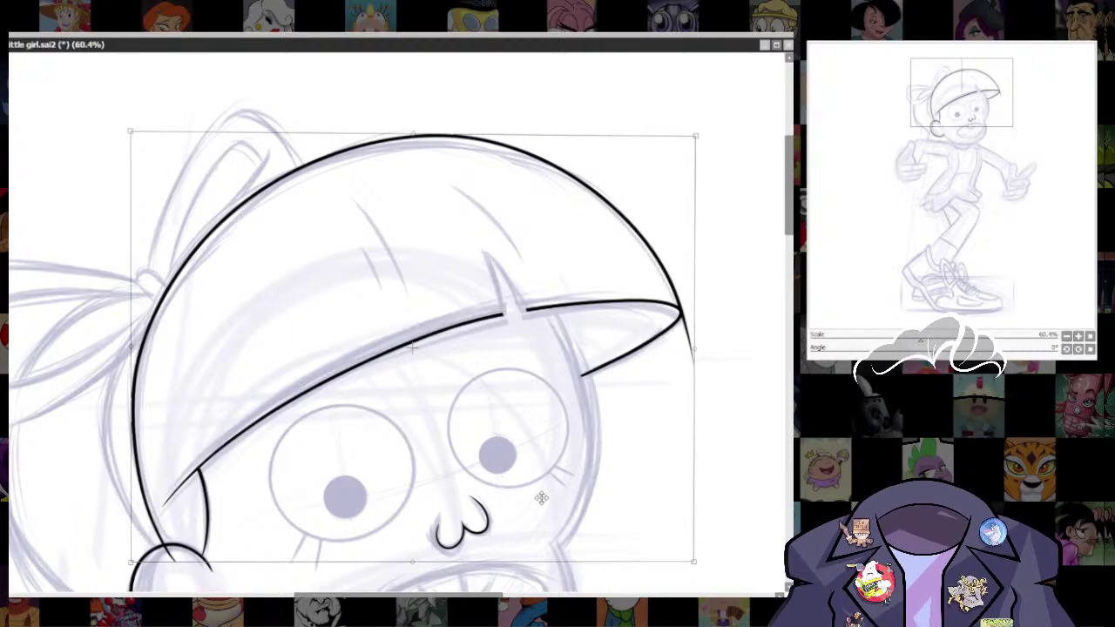
pyautogui.moveTo(131, 131); pyautogui.dragTo(119, 139)
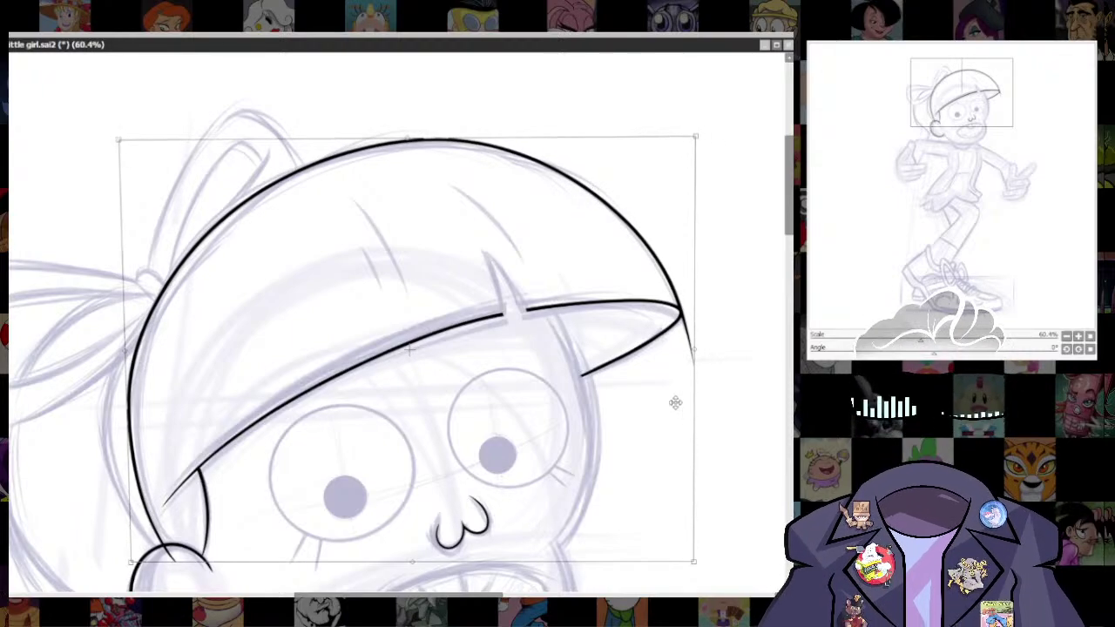
pyautogui.press('Return')
# - Erase the crown line's overshooting ends inside the ear and beyond the brim's tip
pyautogui.moveTo(398, 448); pyautogui.dragTo(513, 350)
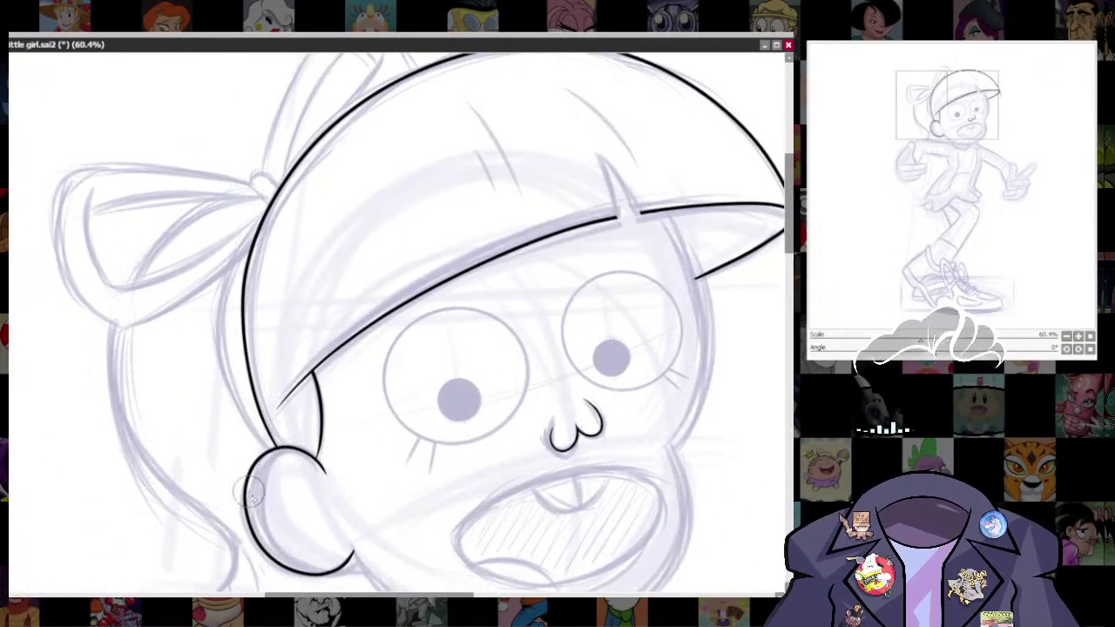
pyautogui.moveTo(707, 389); pyautogui.dragTo(456, 509)
pyautogui.moveTo(544, 358)
pyautogui.mouseDown()
pyautogui.moveTo(555, 358)
pyautogui.moveTo(567, 330)
pyautogui.mouseUp()
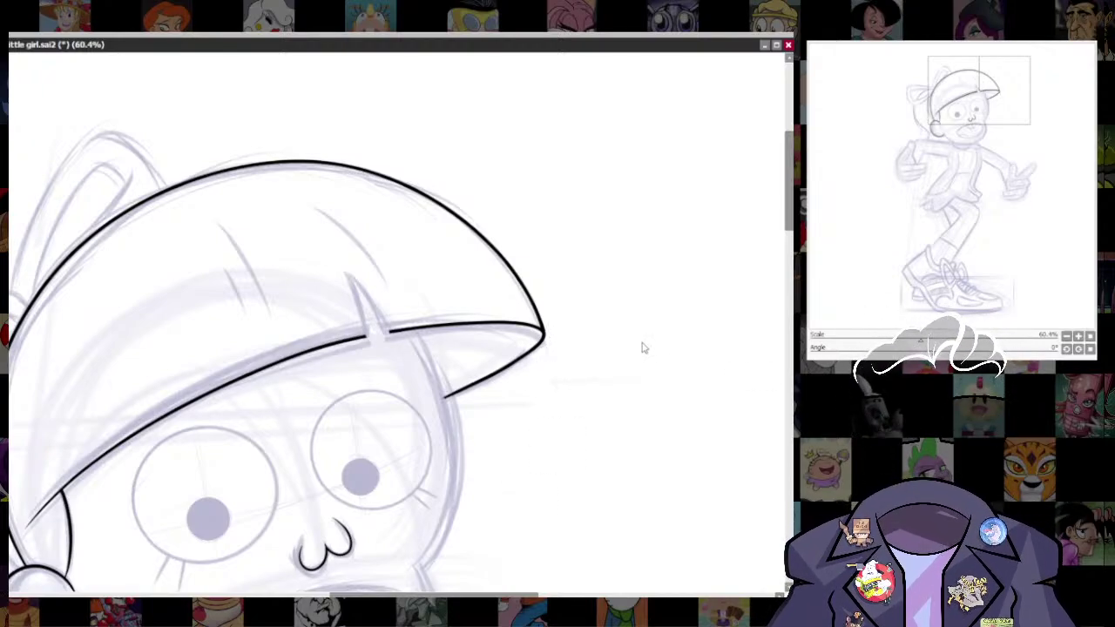
pyautogui.scroll(8, 552, 316)
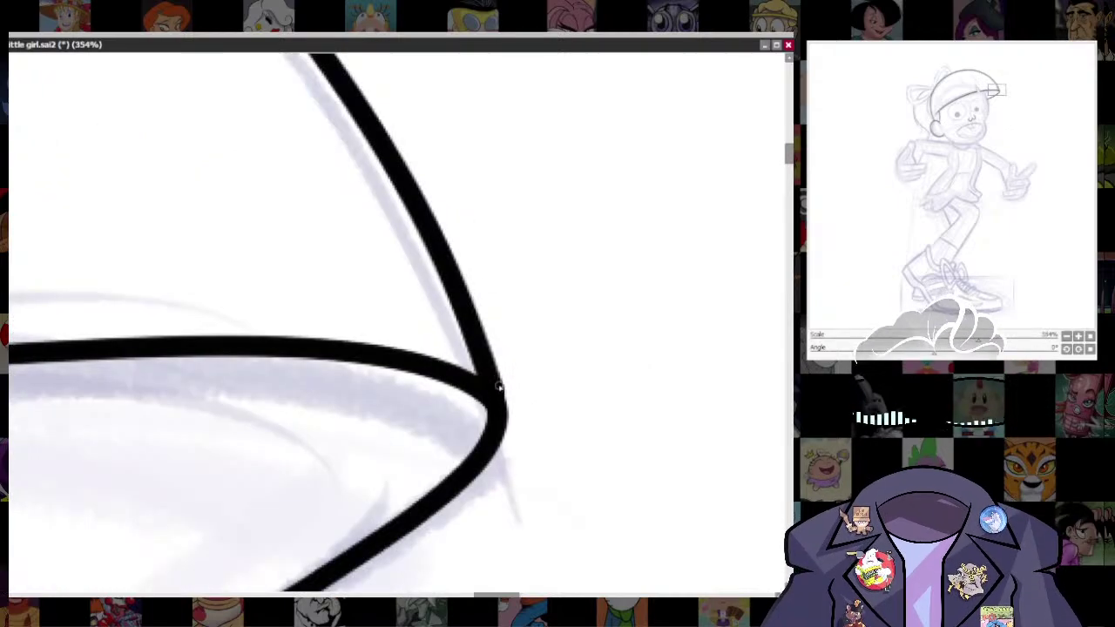
pyautogui.scroll(-9, 581, 391)
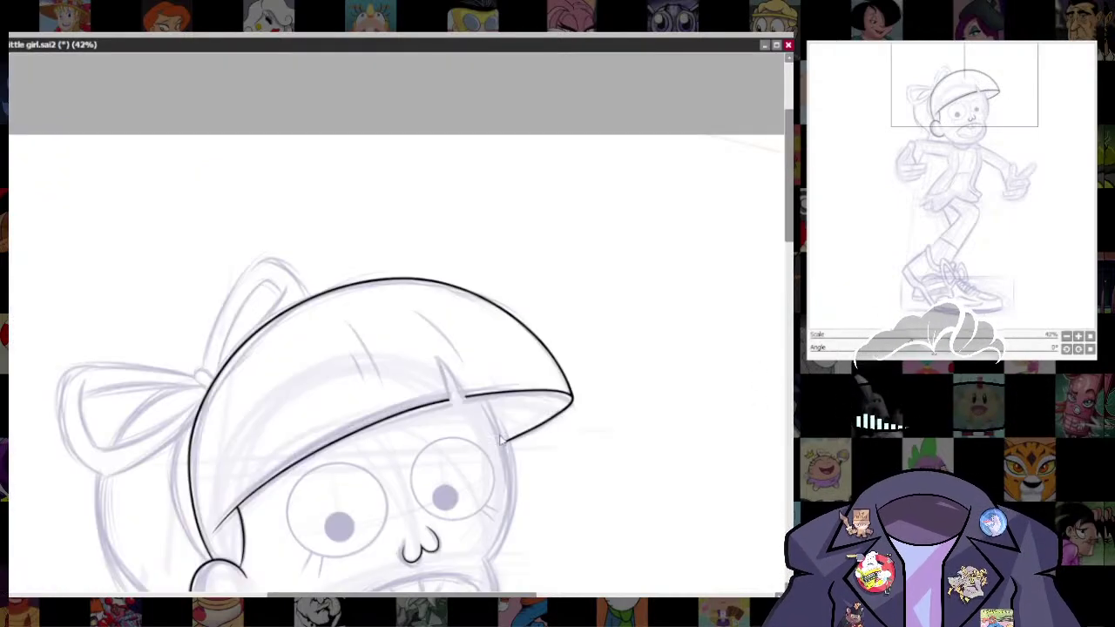
# - Ink both curved sides of the small pointed notch above the brim, joining them to the brim line and redoing each side once
pyautogui.scroll(7, 572, 218)
pyautogui.moveTo(469, 348); pyautogui.dragTo(560, 249)
pyautogui.moveTo(619, 508); pyautogui.dragTo(510, 516)
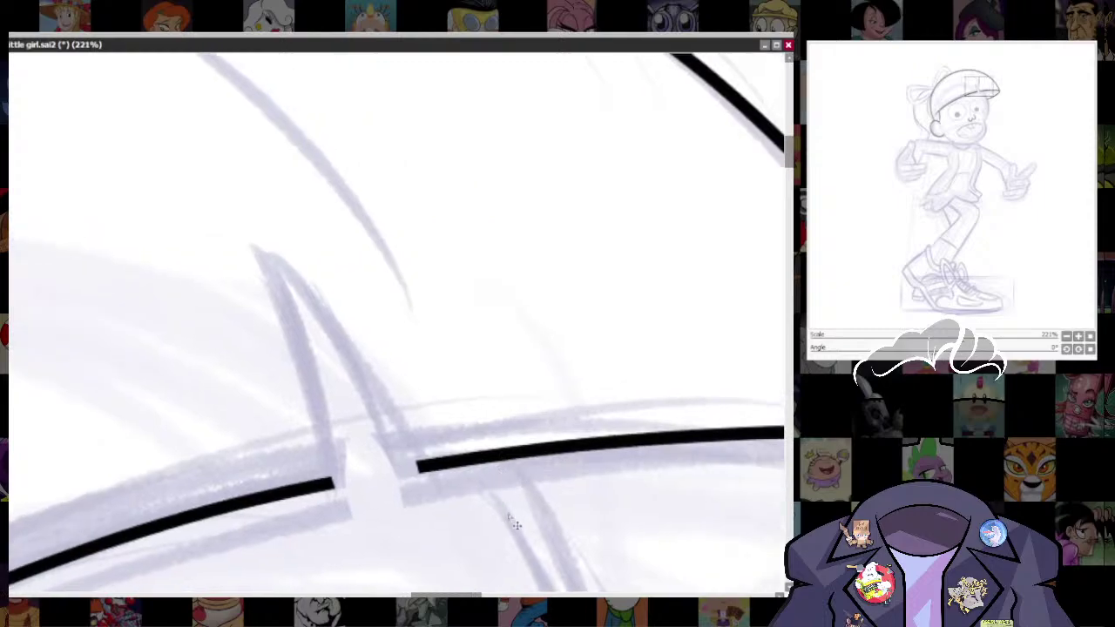
pyautogui.moveTo(280, 266)
pyautogui.mouseDown()
pyautogui.moveTo(291, 266)
pyautogui.moveTo(282, 263)
pyautogui.mouseUp()
pyautogui.moveTo(245, 228)
pyautogui.mouseDown()
pyautogui.moveTo(285, 301)
pyautogui.moveTo(332, 486)
pyautogui.mouseUp()
pyautogui.hotkey('ctrl', 'z')
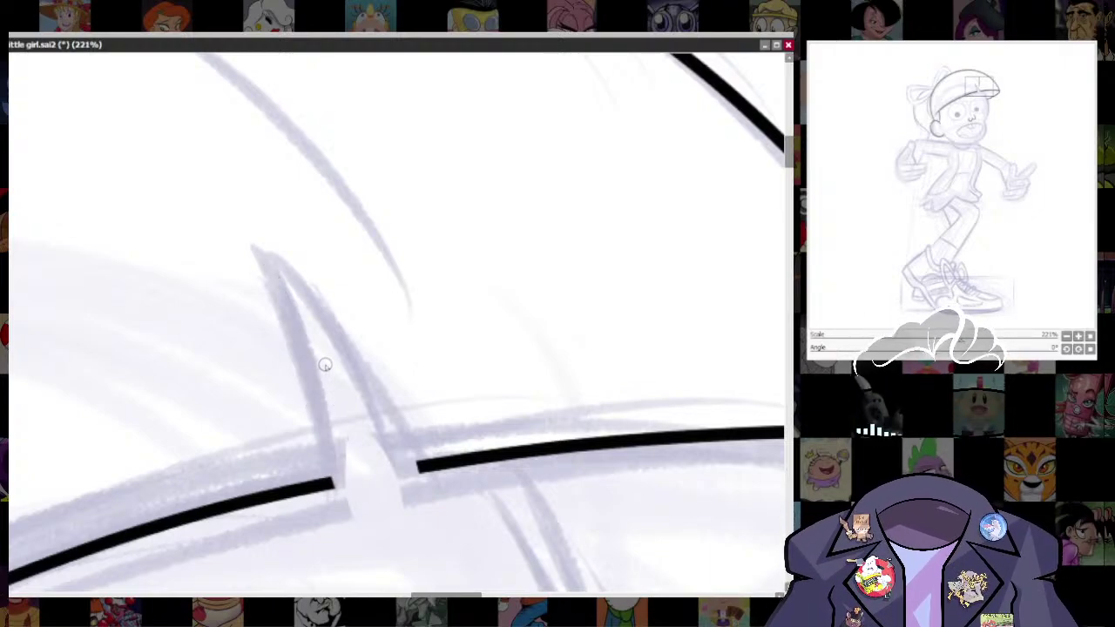
pyautogui.moveTo(248, 237); pyautogui.dragTo(331, 483)
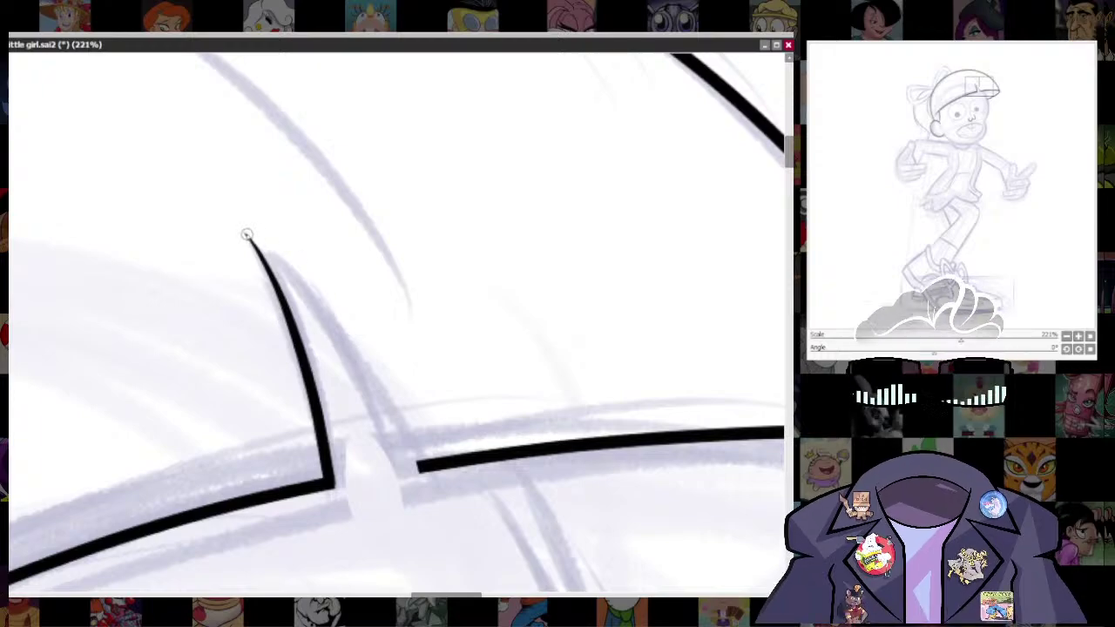
pyautogui.moveTo(247, 235)
pyautogui.mouseDown()
pyautogui.moveTo(303, 281)
pyautogui.moveTo(394, 422)
pyautogui.mouseUp()
pyautogui.hotkey('ctrl', 'z')
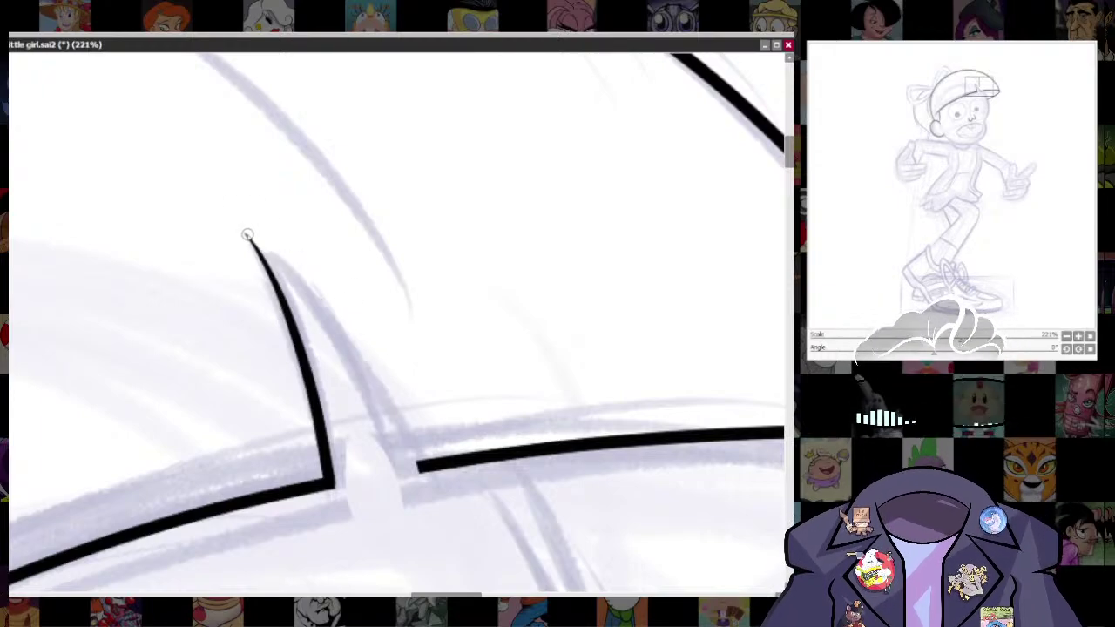
pyautogui.moveTo(247, 235)
pyautogui.mouseDown()
pyautogui.moveTo(266, 241)
pyautogui.moveTo(406, 423)
pyautogui.moveTo(418, 460)
pyautogui.moveTo(415, 446)
pyautogui.mouseUp()
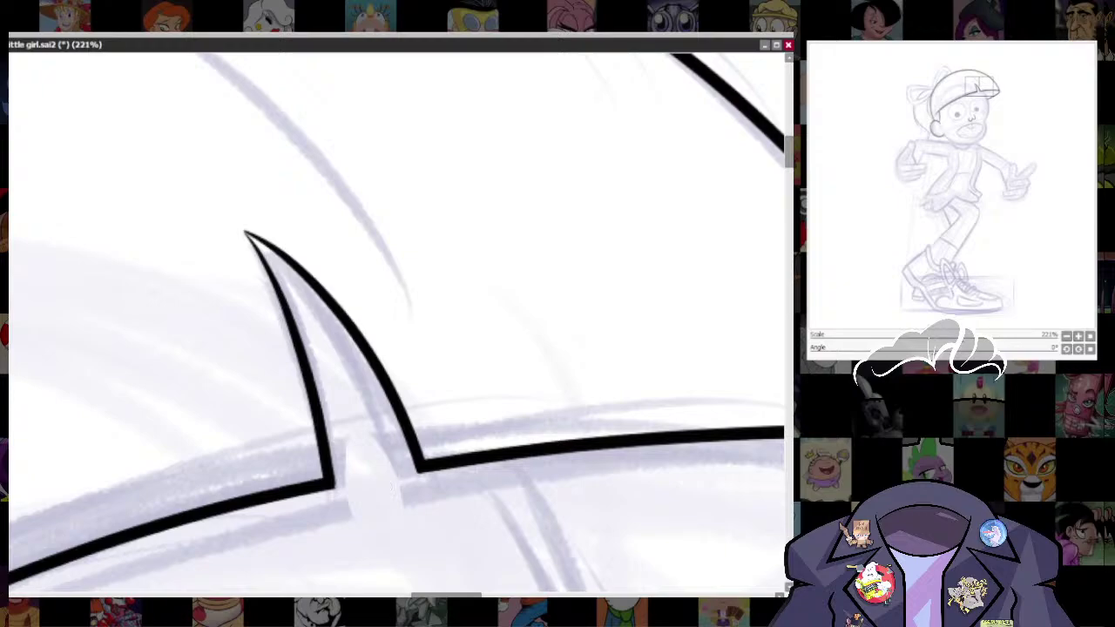
# - Ink the bow's small rounded knot against the back of the cap with a smaller brush, redoing it until it fits the sketch
pyautogui.scroll(-5, 769, 374)
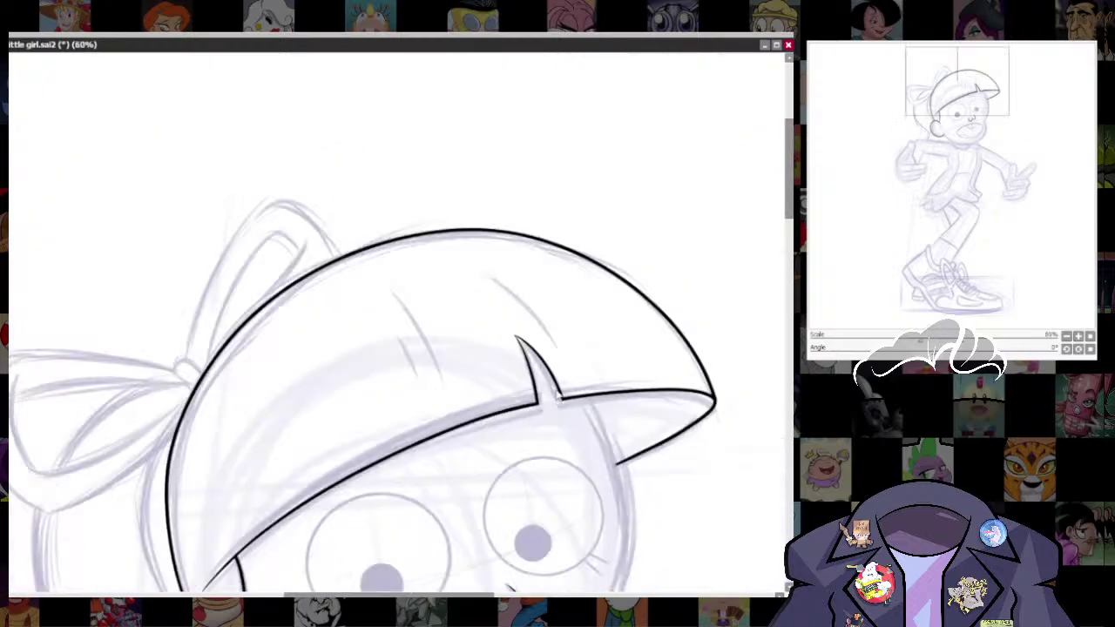
pyautogui.moveTo(558, 398); pyautogui.dragTo(726, 342)
pyautogui.scroll(1, 726, 341)
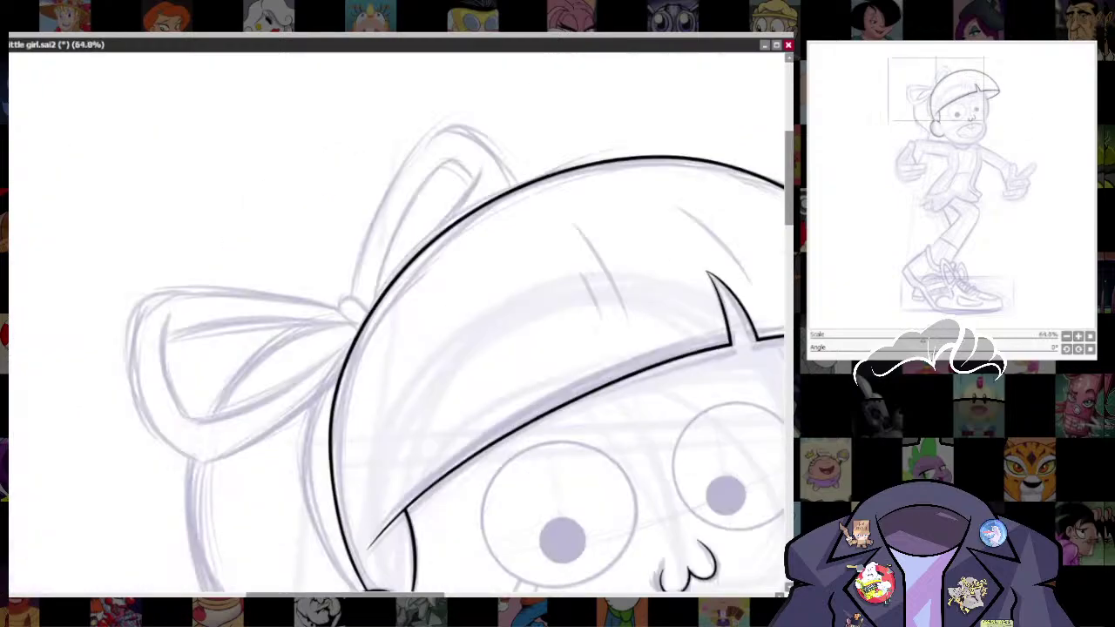
pyautogui.scroll(2, 362, 304)
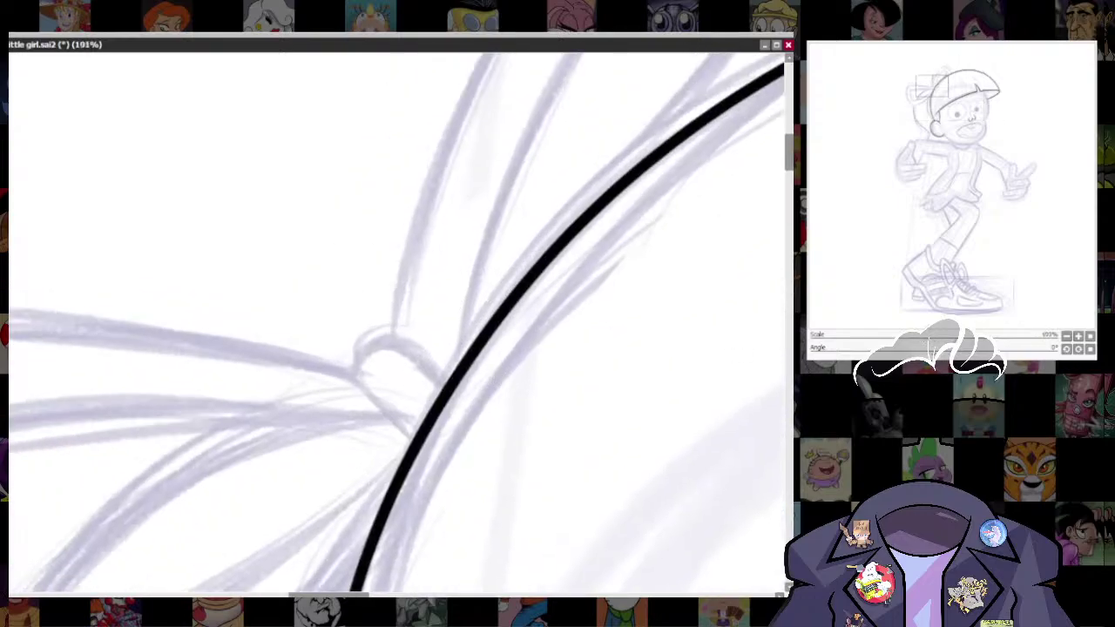
pyautogui.press('[')
pyautogui.press('[')
pyautogui.moveTo(415, 447)
pyautogui.mouseDown()
pyautogui.moveTo(356, 375)
pyautogui.moveTo(364, 338)
pyautogui.mouseUp()
pyautogui.hotkey('ctrl', 'z')
pyautogui.moveTo(416, 449)
pyautogui.mouseDown()
pyautogui.moveTo(367, 395)
pyautogui.moveTo(355, 359)
pyautogui.moveTo(367, 335)
pyautogui.moveTo(449, 389)
pyautogui.mouseUp()
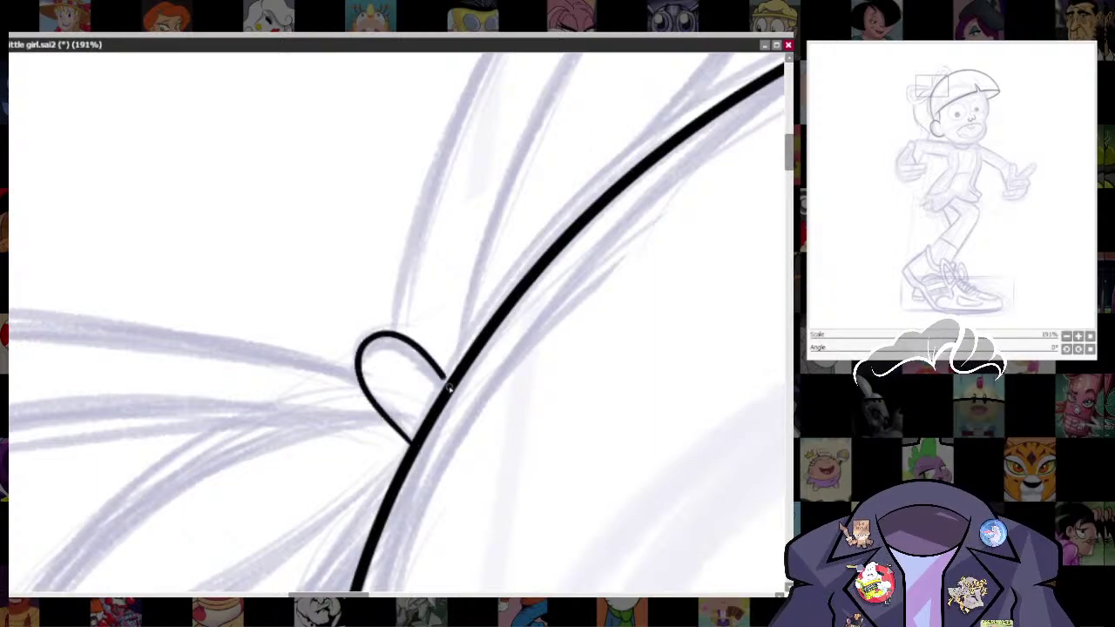
pyautogui.hotkey('ctrl', 'z')
pyautogui.moveTo(416, 450)
pyautogui.mouseDown()
pyautogui.moveTo(352, 372)
pyautogui.moveTo(390, 334)
pyautogui.moveTo(415, 345)
pyautogui.moveTo(446, 387)
pyautogui.mouseUp()
pyautogui.hotkey('ctrl', 'z')
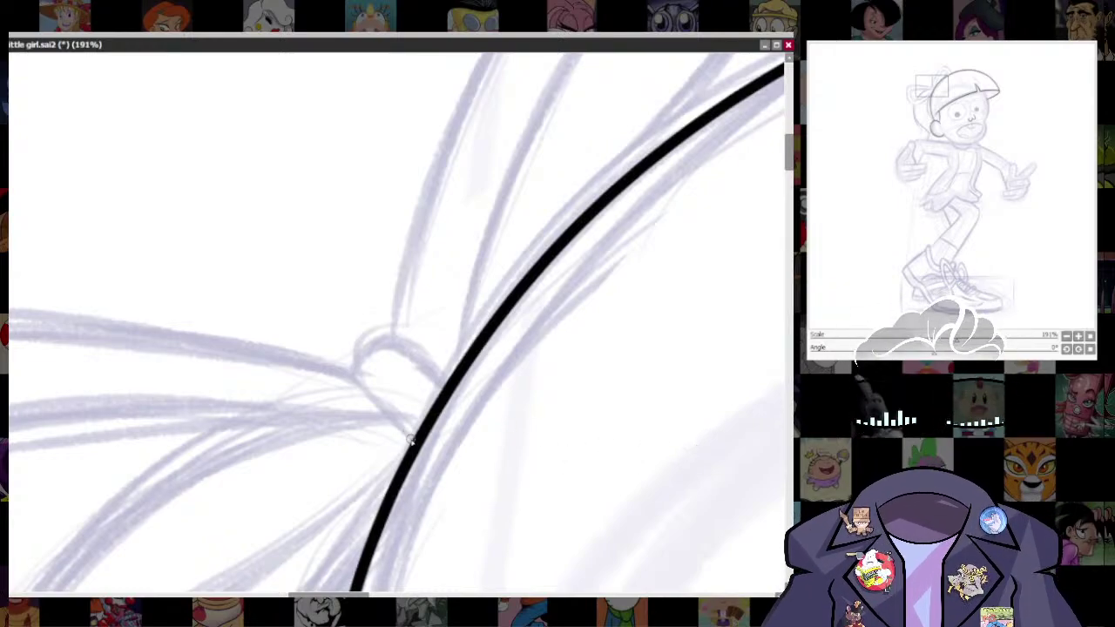
pyautogui.moveTo(412, 444); pyautogui.dragTo(354, 364)
pyautogui.hotkey('ctrl', 'z')
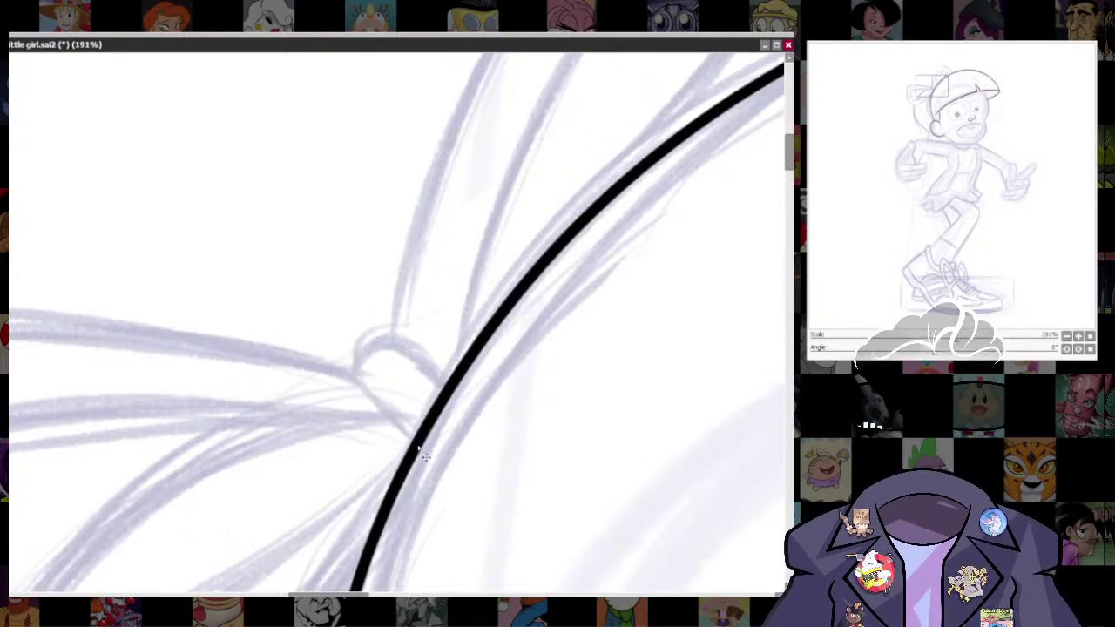
pyautogui.moveTo(415, 446)
pyautogui.mouseDown()
pyautogui.moveTo(355, 357)
pyautogui.moveTo(392, 332)
pyautogui.moveTo(450, 384)
pyautogui.mouseUp()
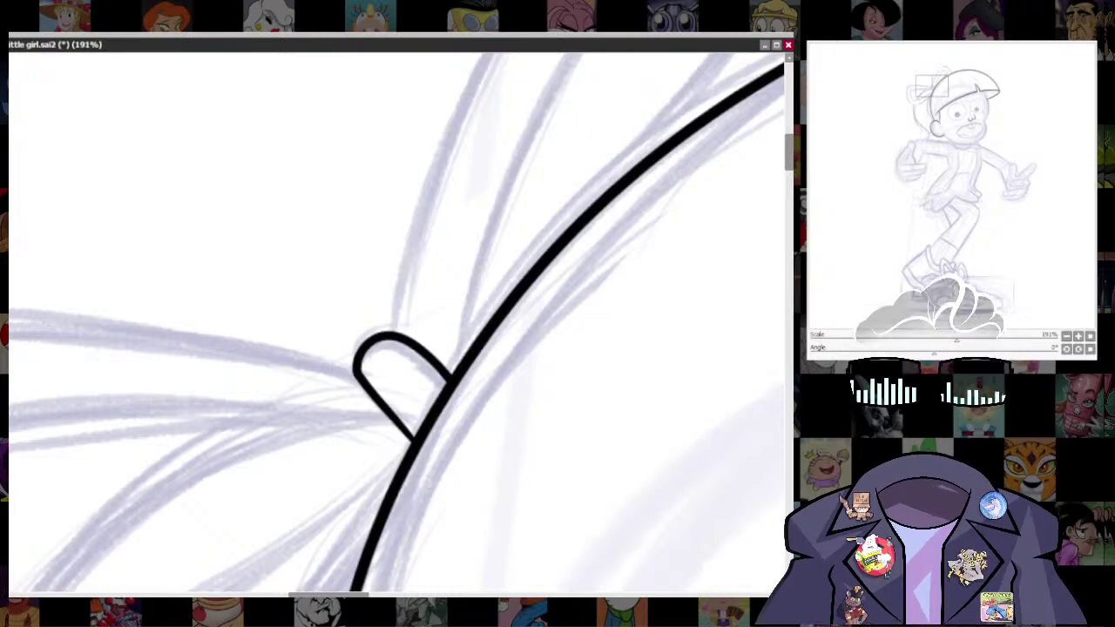
# - Ink the bow's upper loop with its short fold line, outer outline and inner curve between the knot and the cap
pyautogui.scroll(-4, 609, 363)
pyautogui.moveTo(714, 234); pyautogui.dragTo(596, 326)
pyautogui.scroll(3, 597, 326)
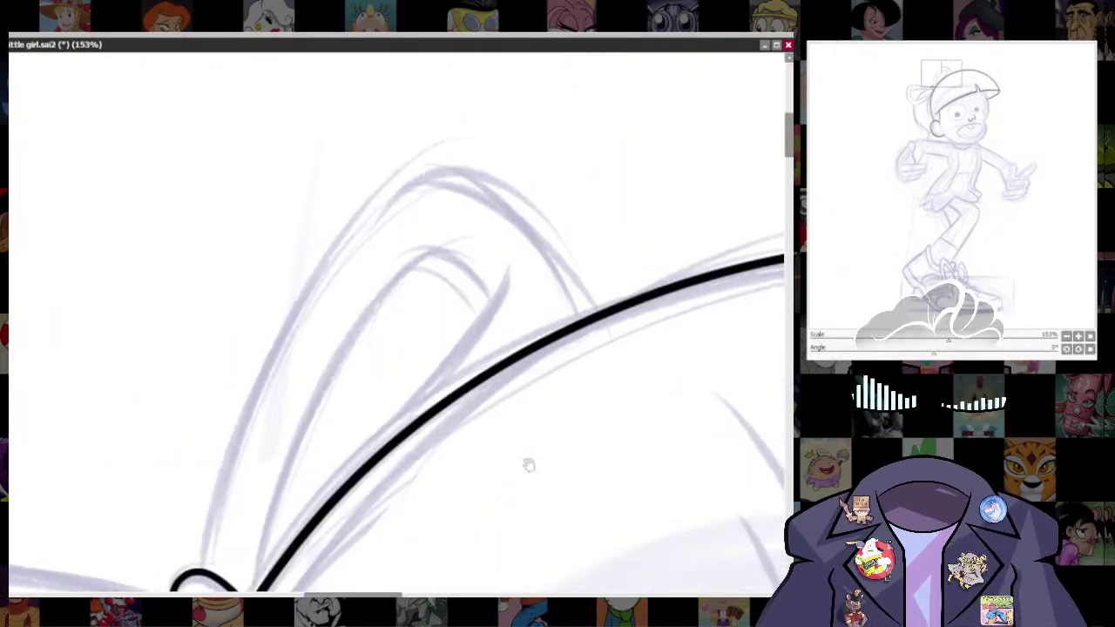
pyautogui.moveTo(529, 465); pyautogui.dragTo(581, 397)
pyautogui.moveTo(561, 190); pyautogui.dragTo(425, 370)
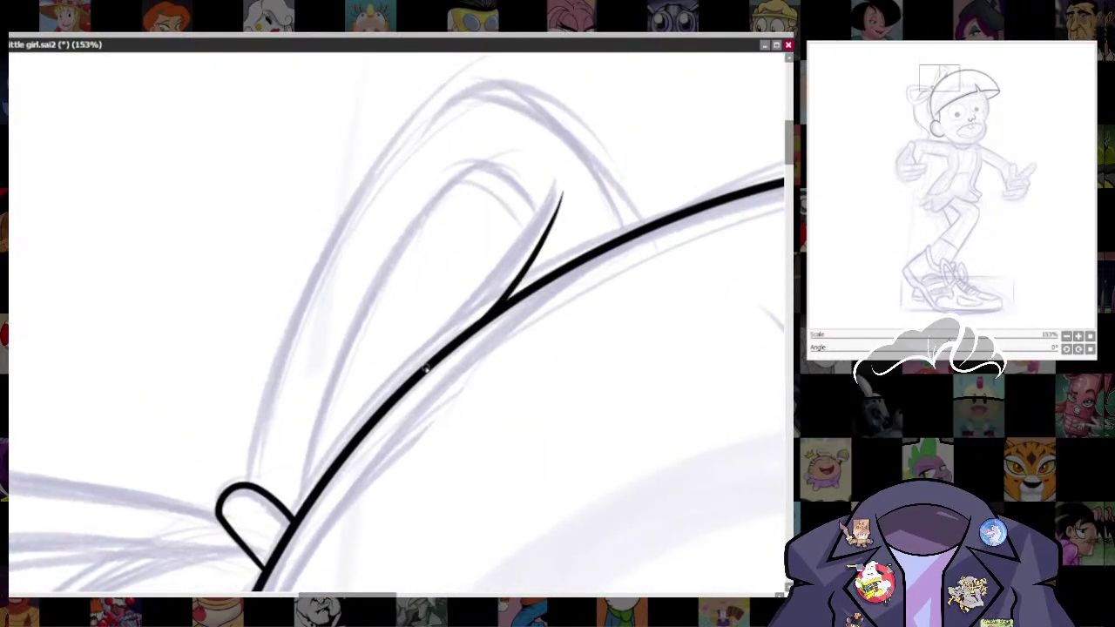
pyautogui.moveTo(279, 459)
pyautogui.mouseDown()
pyautogui.moveTo(268, 486)
pyautogui.moveTo(284, 354)
pyautogui.moveTo(380, 183)
pyautogui.mouseUp()
pyautogui.moveTo(432, 120)
pyautogui.mouseDown()
pyautogui.moveTo(527, 106)
pyautogui.moveTo(647, 249)
pyautogui.mouseUp()
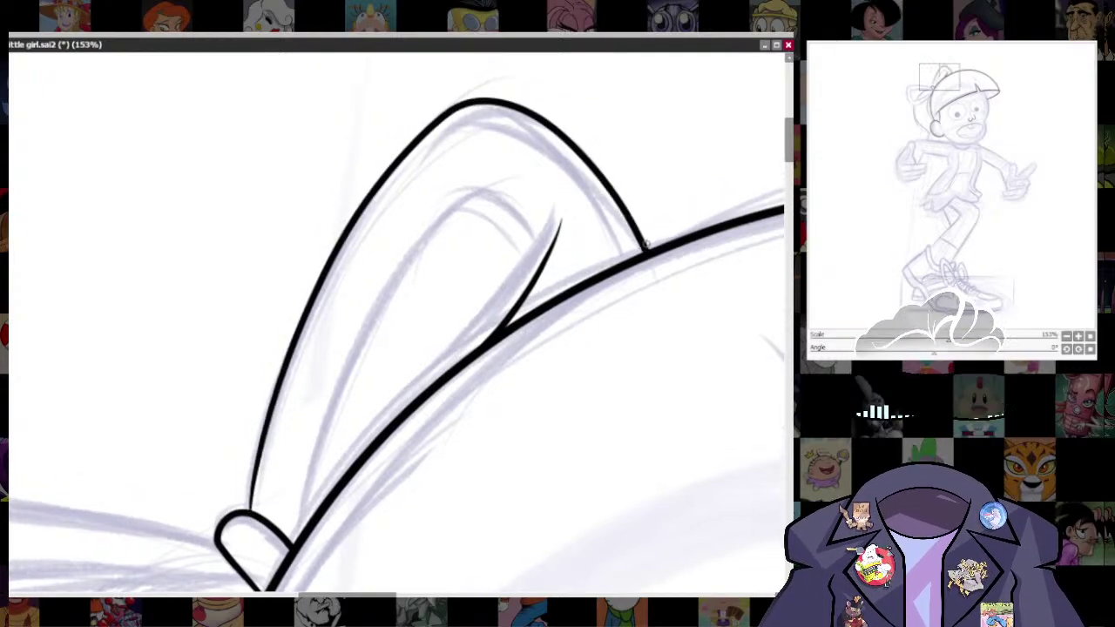
pyautogui.moveTo(545, 259)
pyautogui.mouseDown()
pyautogui.moveTo(506, 192)
pyautogui.moveTo(371, 308)
pyautogui.moveTo(288, 531)
pyautogui.moveTo(292, 547)
pyautogui.mouseUp()
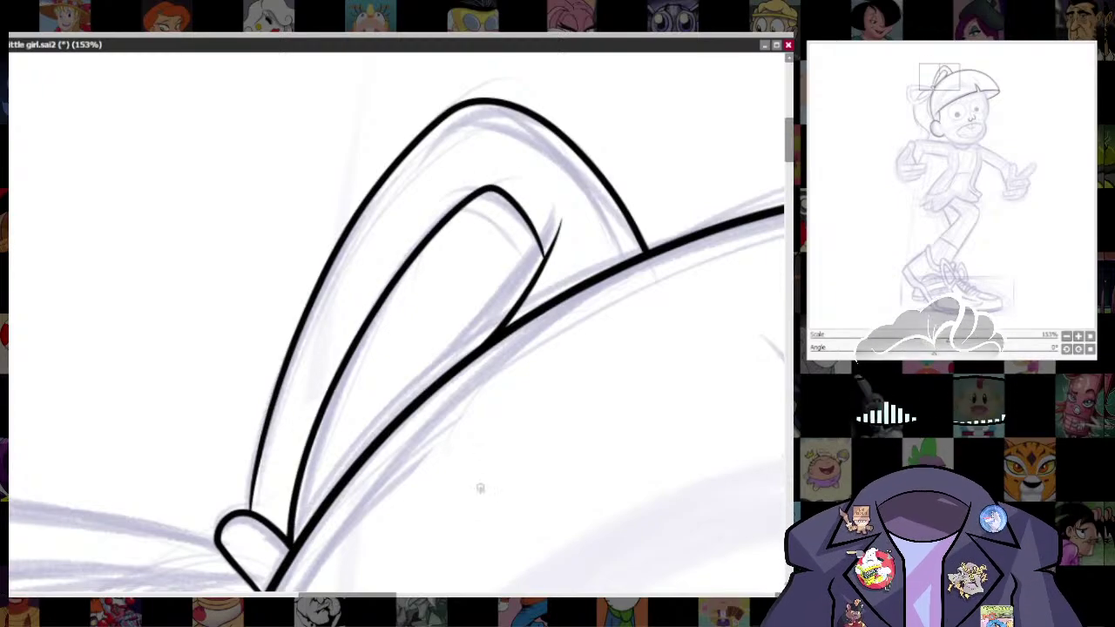
# - Ink the lower inner edge of the bow's side loop, redoing it twice, and add the upper inner line running to the knot
pyautogui.moveTo(480, 487); pyautogui.dragTo(682, 242)
pyautogui.moveTo(572, 381); pyautogui.dragTo(676, 374)
pyautogui.moveTo(600, 411); pyautogui.dragTo(637, 362)
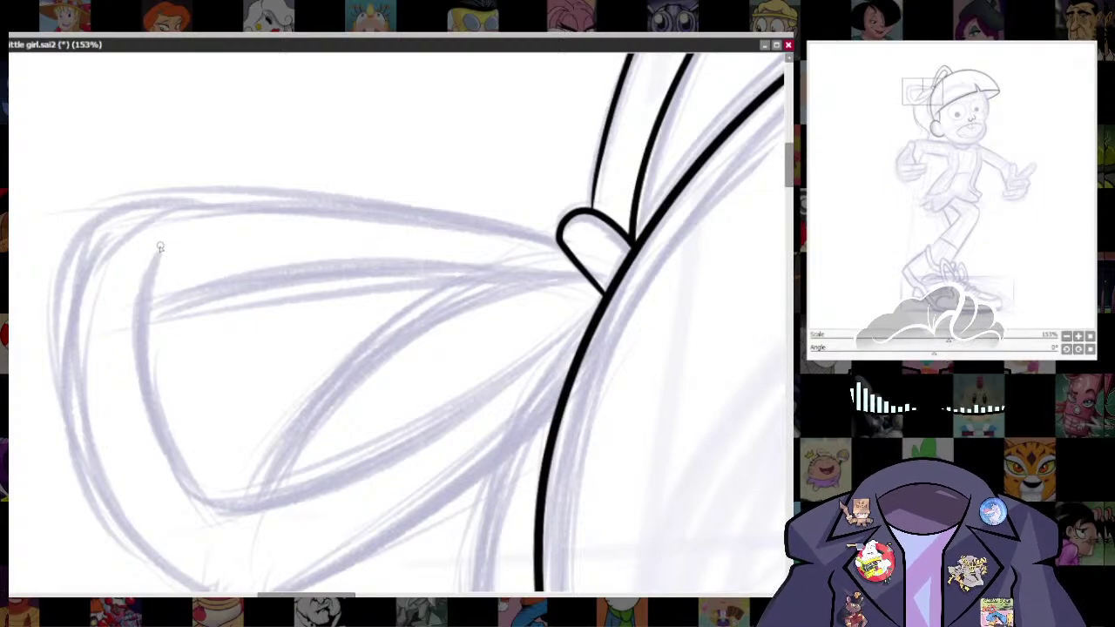
pyautogui.moveTo(159, 248); pyautogui.dragTo(570, 333)
pyautogui.hotkey('ctrl', 'z')
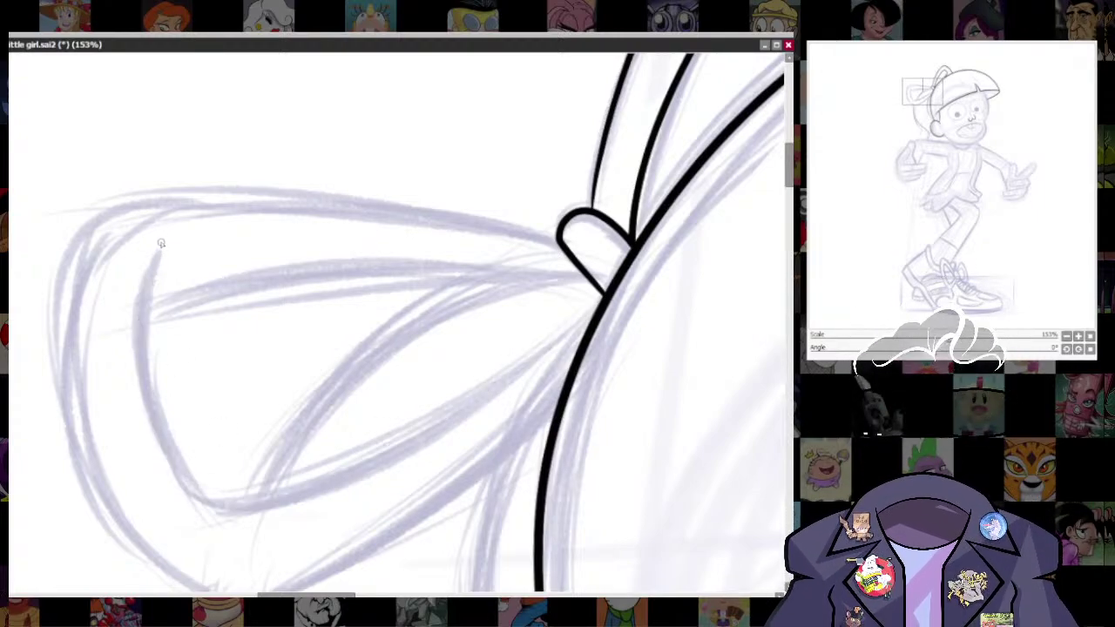
pyautogui.moveTo(161, 243)
pyautogui.mouseDown()
pyautogui.moveTo(169, 475)
pyautogui.moveTo(291, 523)
pyautogui.moveTo(577, 357)
pyautogui.mouseUp()
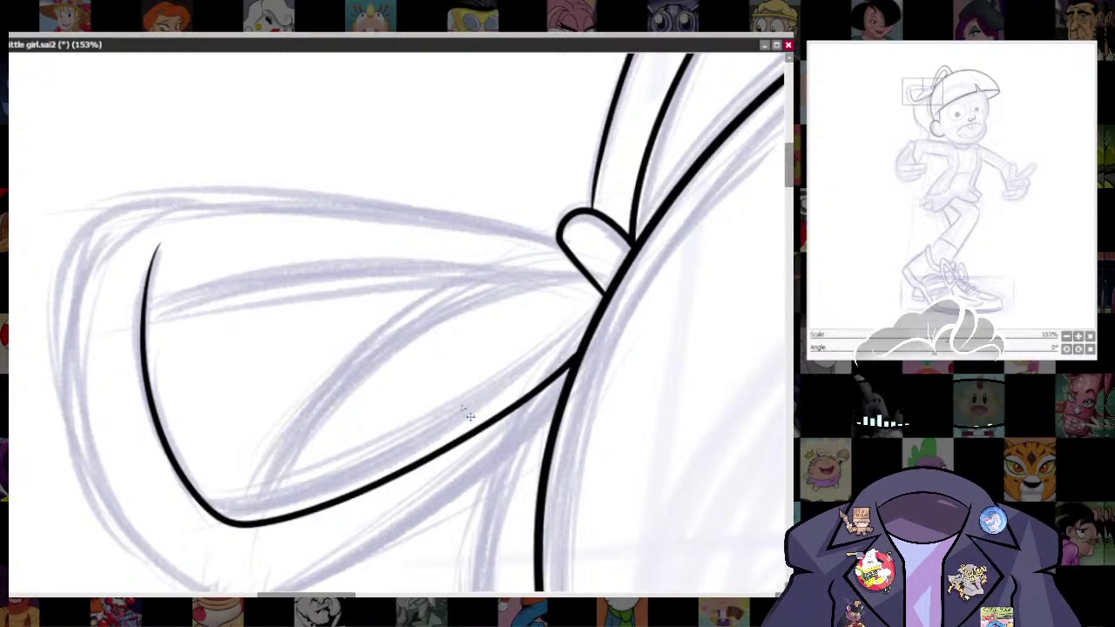
pyautogui.hotkey('ctrl', 'z')
pyautogui.moveTo(164, 245)
pyautogui.mouseDown()
pyautogui.moveTo(136, 338)
pyautogui.moveTo(212, 516)
pyautogui.moveTo(378, 468)
pyautogui.moveTo(534, 375)
pyautogui.moveTo(603, 313)
pyautogui.mouseUp()
pyautogui.scroll(-2, 604, 316)
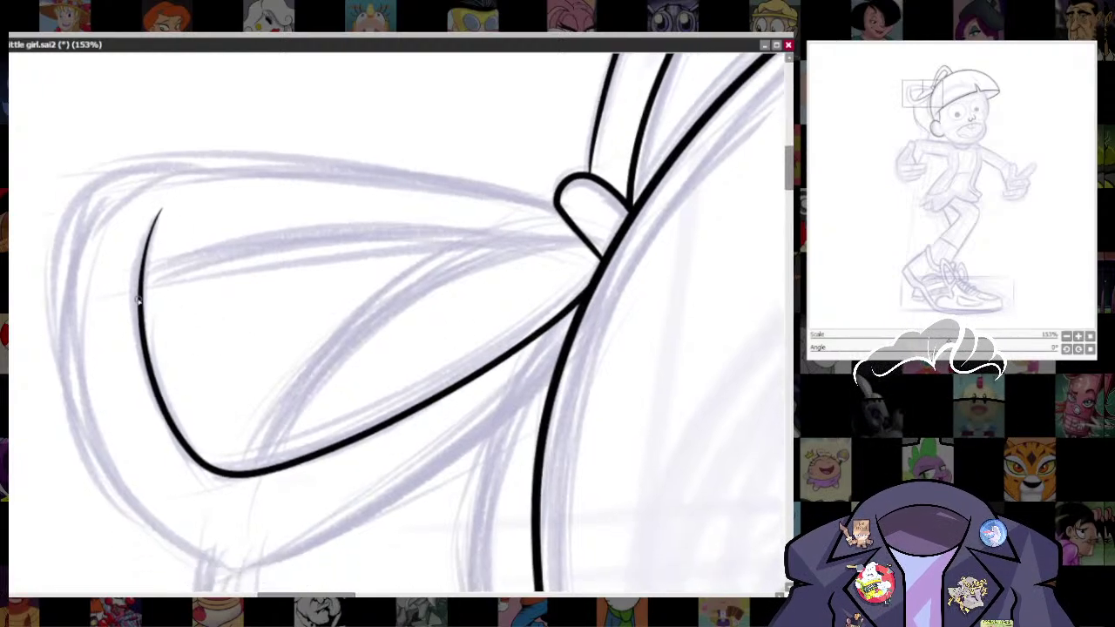
pyautogui.moveTo(145, 283)
pyautogui.mouseDown()
pyautogui.moveTo(373, 218)
pyautogui.moveTo(572, 216)
pyautogui.mouseUp()
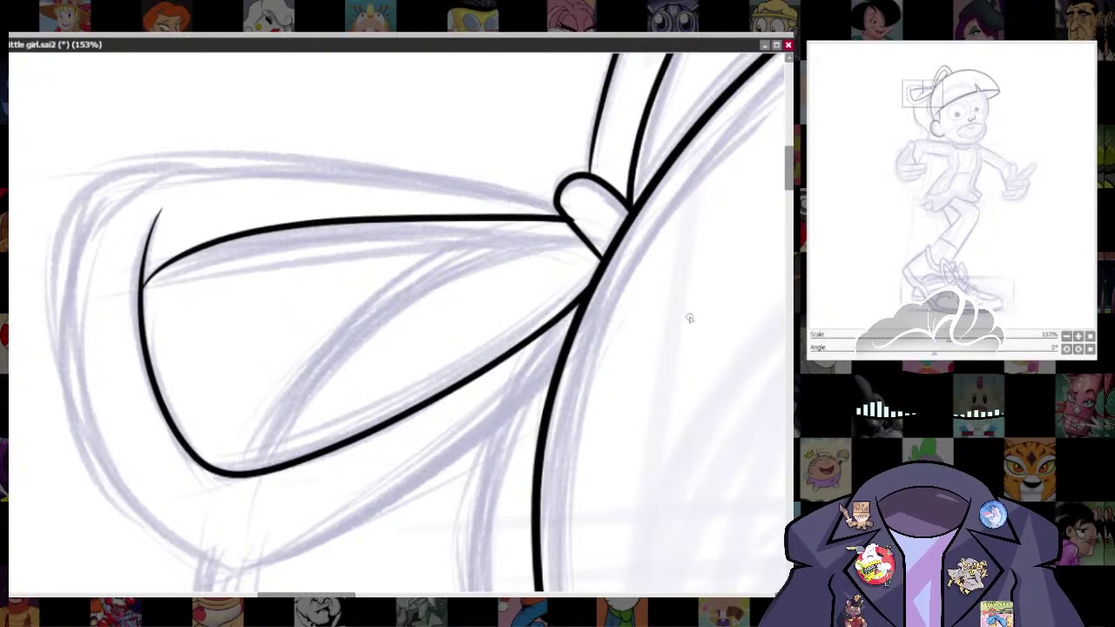
# - Redo the upper inner line of the bow's side loop until it curves cleanly from the inner edge to the knot
pyautogui.hotkey('ctrl', 'z')
pyautogui.moveTo(689, 318); pyautogui.dragTo(664, 205)
pyautogui.moveTo(165, 417); pyautogui.dragTo(377, 261)
pyautogui.hotkey('ctrl', 'z')
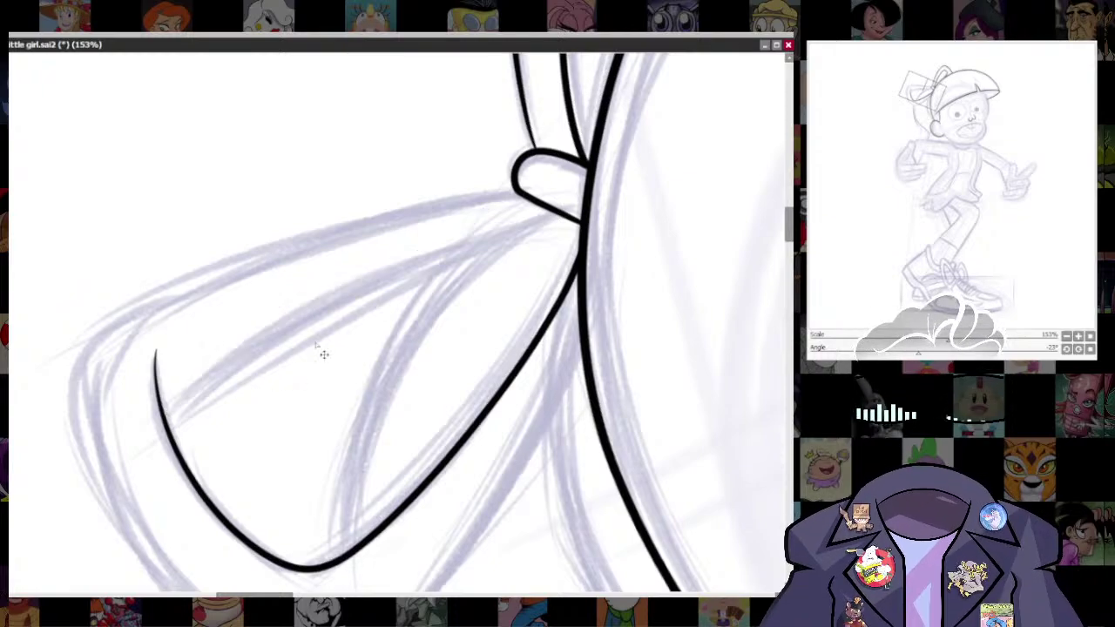
pyautogui.moveTo(167, 425); pyautogui.dragTo(418, 262)
pyautogui.moveTo(506, 226); pyautogui.dragTo(552, 213)
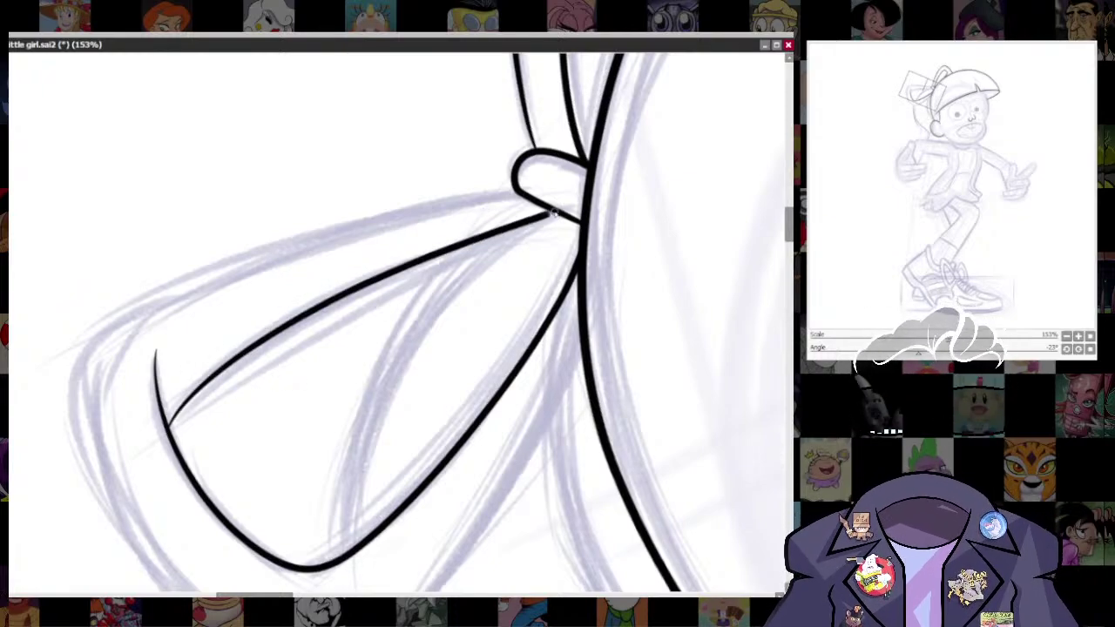
# - Ink the outer outline of the bow's side loop from the knot around to the back of the cap
pyautogui.scroll(-2, 491, 367)
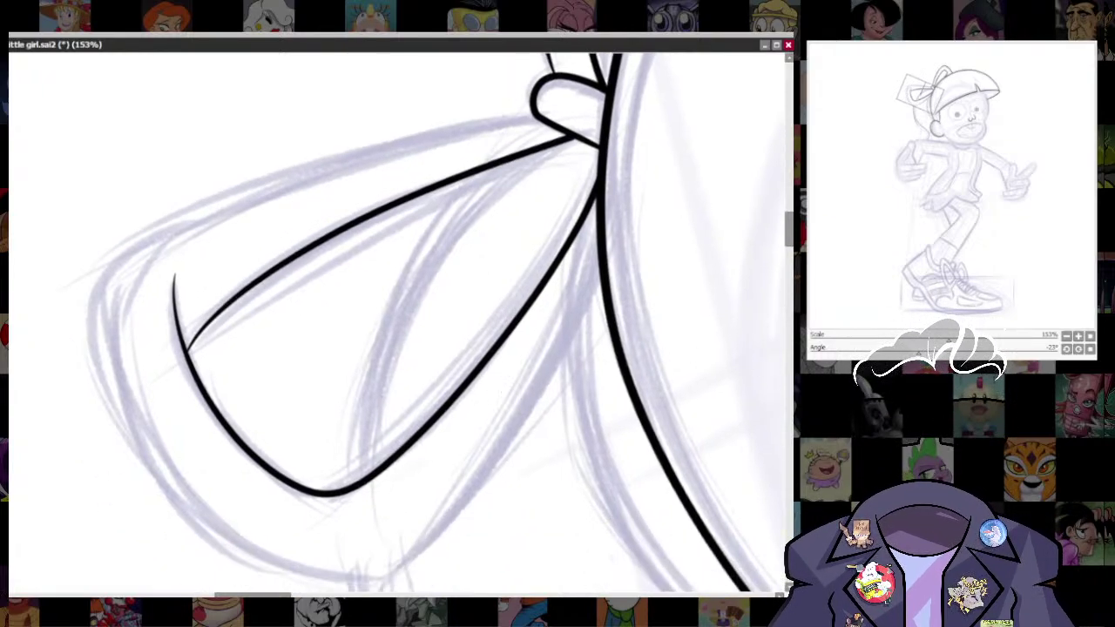
pyautogui.scroll(-2, 625, 379)
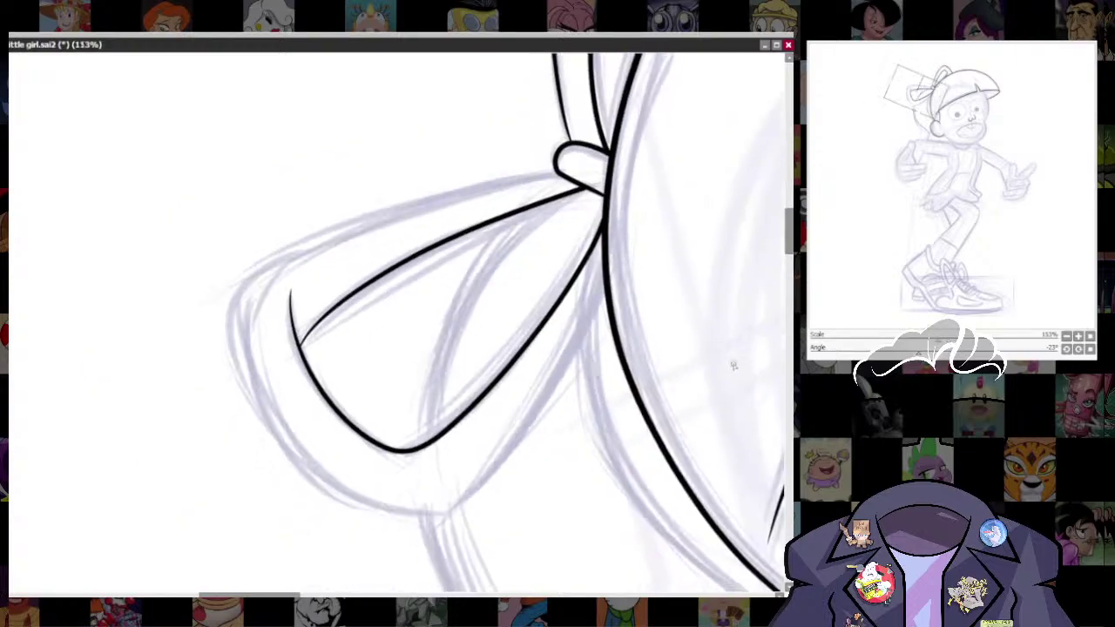
pyautogui.moveTo(557, 174)
pyautogui.mouseDown()
pyautogui.moveTo(347, 218)
pyautogui.moveTo(264, 259)
pyautogui.moveTo(224, 304)
pyautogui.moveTo(222, 348)
pyautogui.moveTo(260, 427)
pyautogui.moveTo(372, 521)
pyautogui.moveTo(607, 270)
pyautogui.mouseUp()
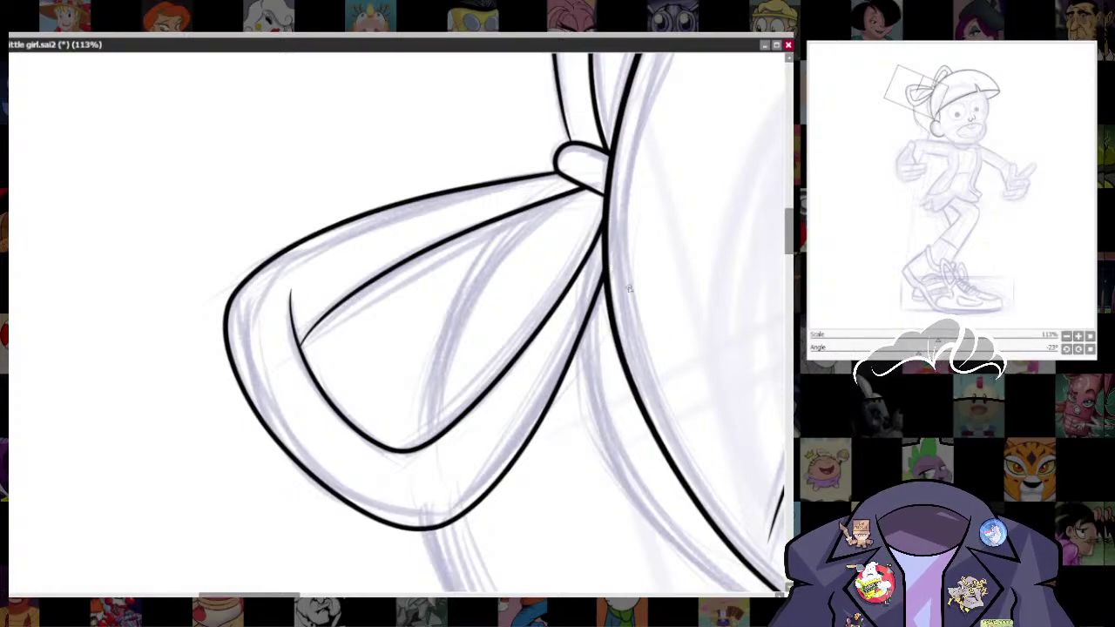
pyautogui.moveTo(628, 289); pyautogui.dragTo(421, 447)
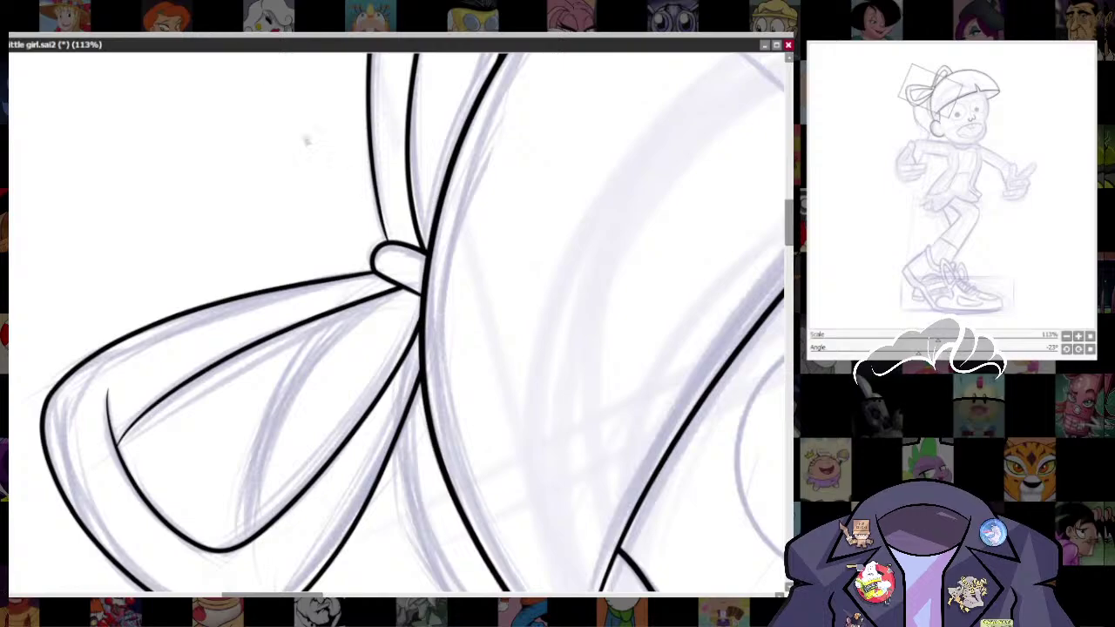
pyautogui.press('Home')
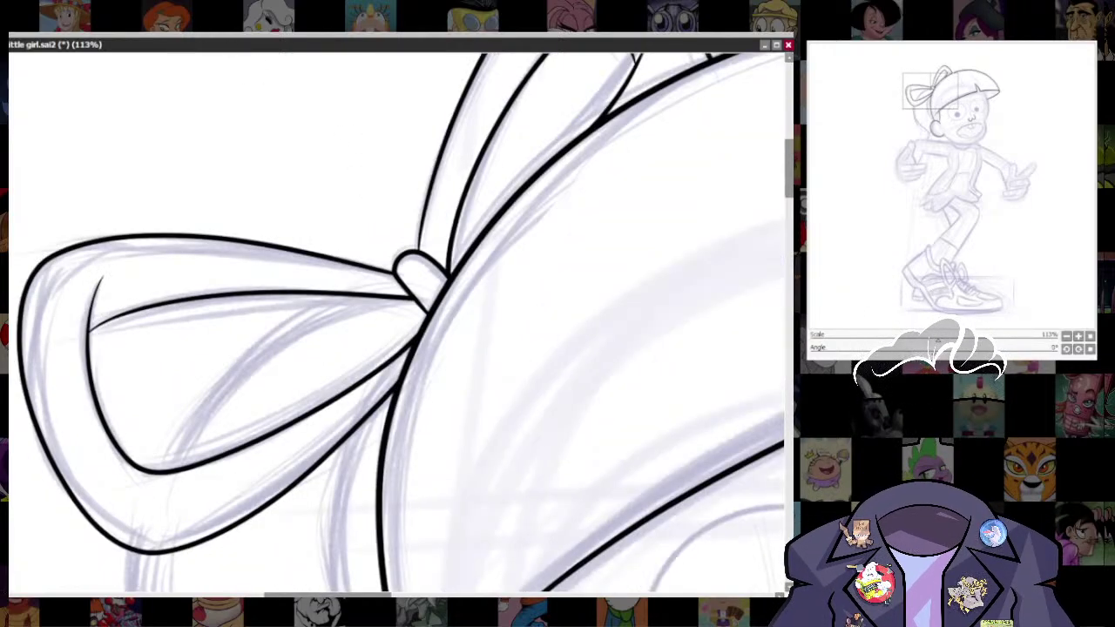
# - Set the inking brush size to 13 for the outlines of the torso and clothing
pyautogui.scroll(-9, 599, 231)
pyautogui.scroll(3, 576, 230)
pyautogui.moveTo(605, 265); pyautogui.dragTo(587, 275)
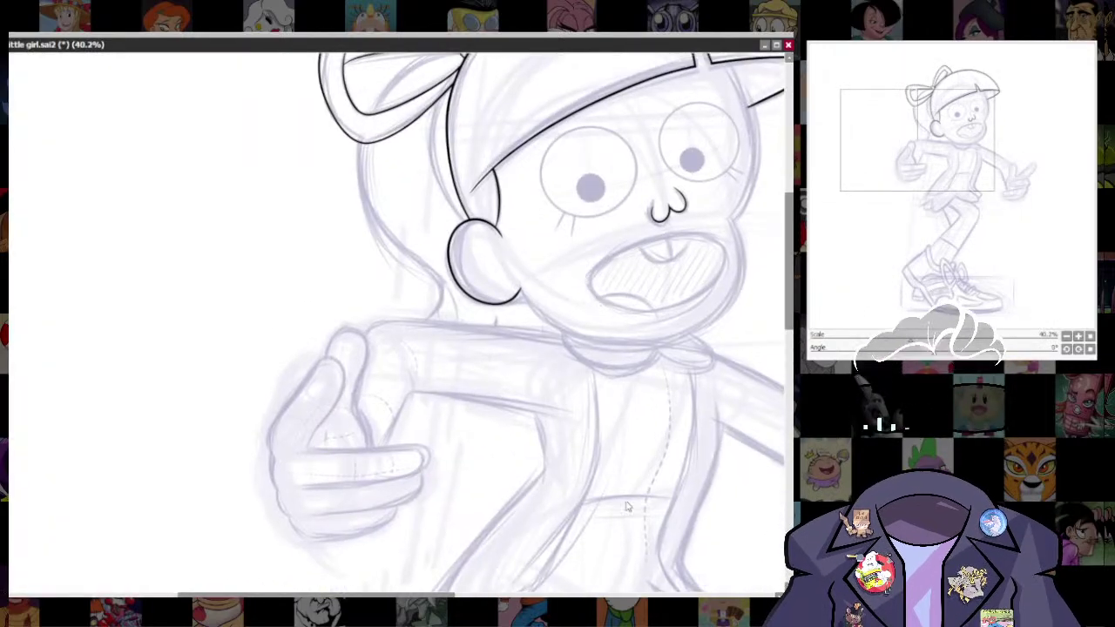
pyautogui.moveTo(626, 504); pyautogui.dragTo(665, 349)
pyautogui.moveTo(673, 477); pyautogui.dragTo(590, 442)
pyautogui.scroll(4, 577, 288)
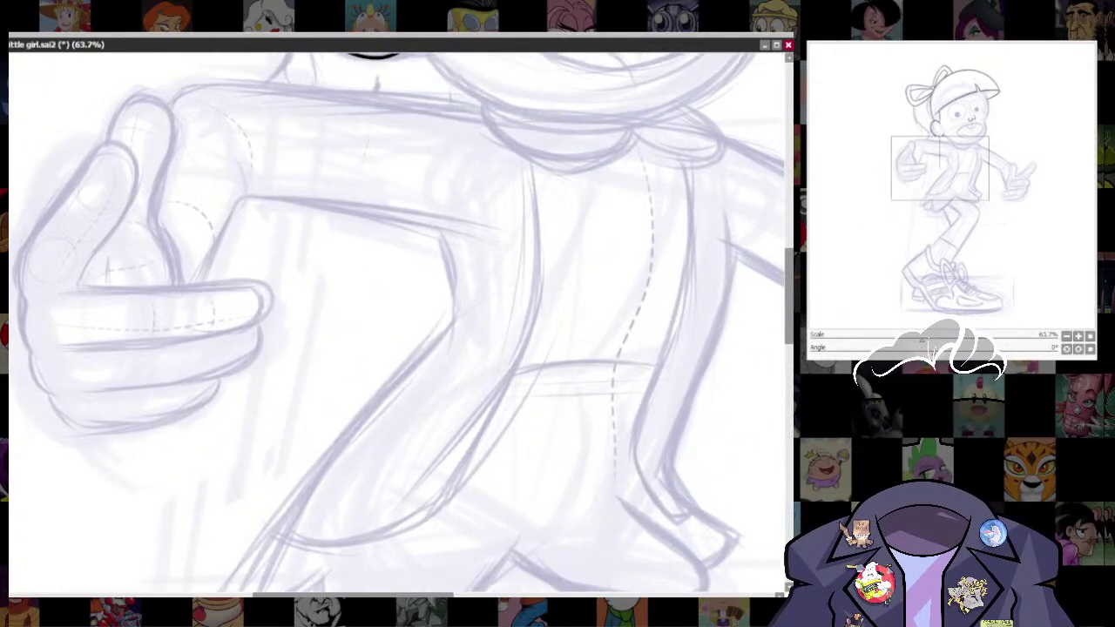
pyautogui.moveTo(448, 328); pyautogui.dragTo(466, 271)
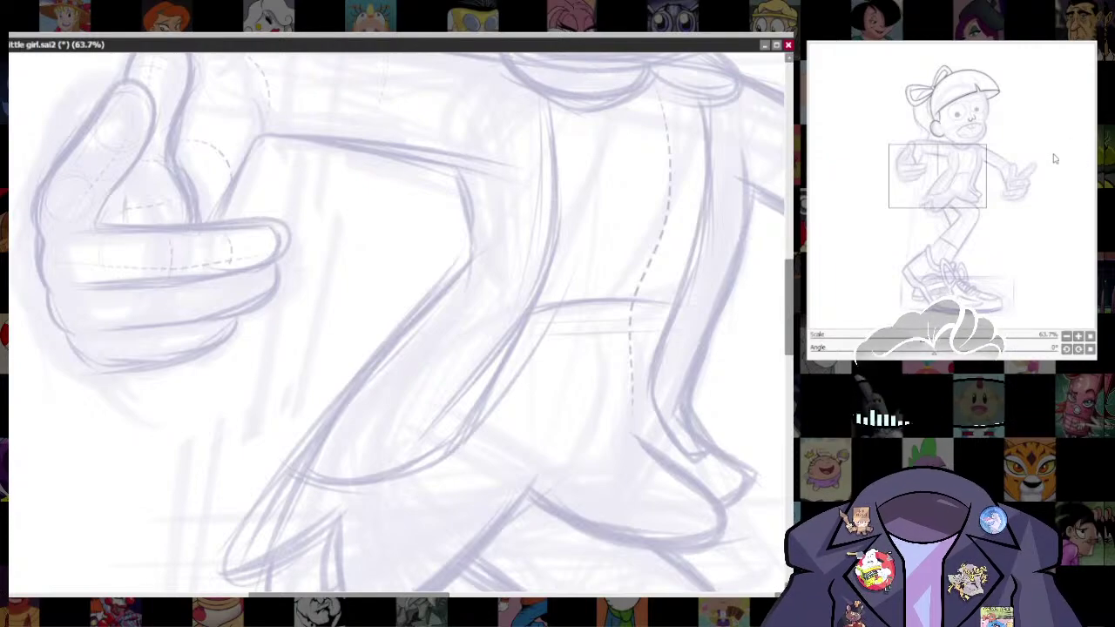
pyautogui.hotkey('alt', 'Tab')
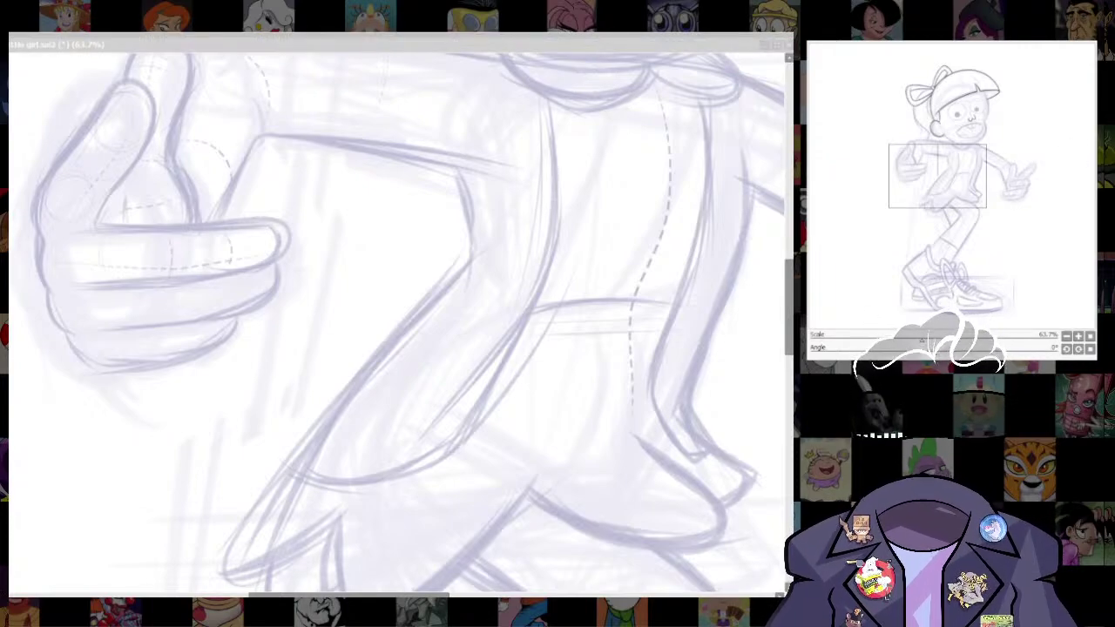
pyautogui.click(462, 191)
pyautogui.press(']')
pyautogui.press(']')
pyautogui.press(']')
pyautogui.press(']')
pyautogui.press(']')
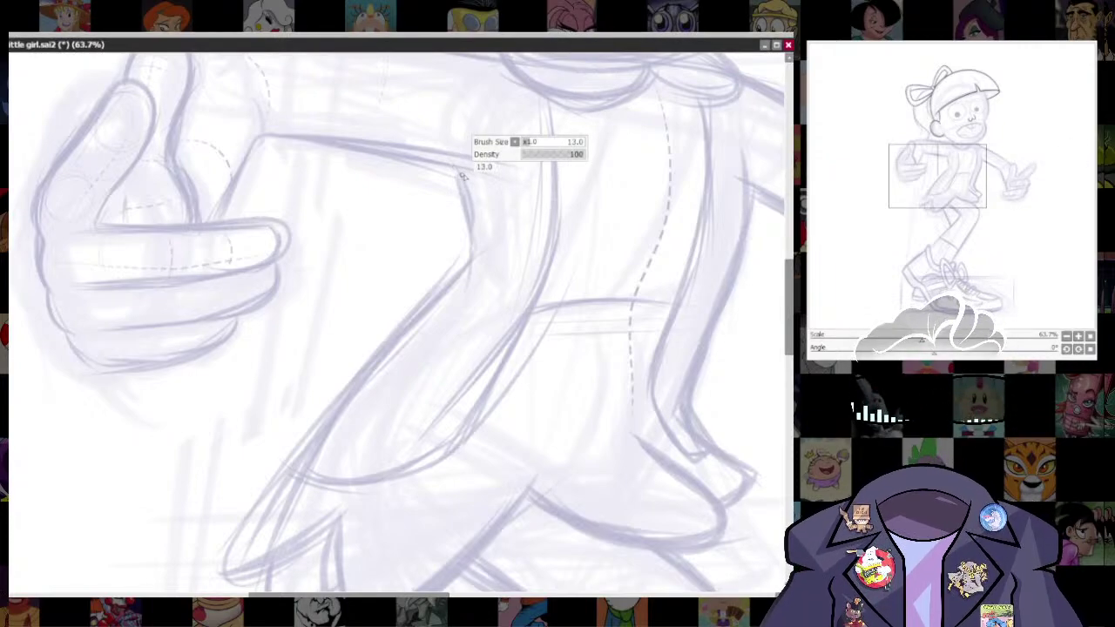
# - Ink the outfit's side edge from the underarm down around the pointed rear tip of the hem, redoing it once
pyautogui.moveTo(584, 192); pyautogui.dragTo(538, 545)
pyautogui.moveTo(401, 241); pyautogui.dragTo(429, 319)
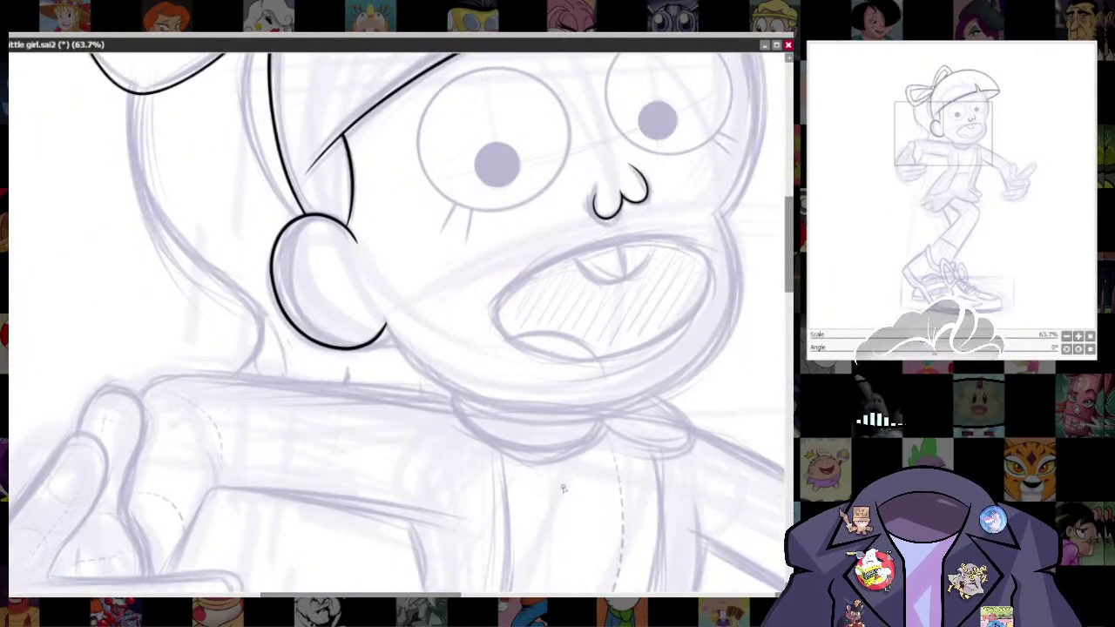
pyautogui.moveTo(563, 488); pyautogui.dragTo(686, 160)
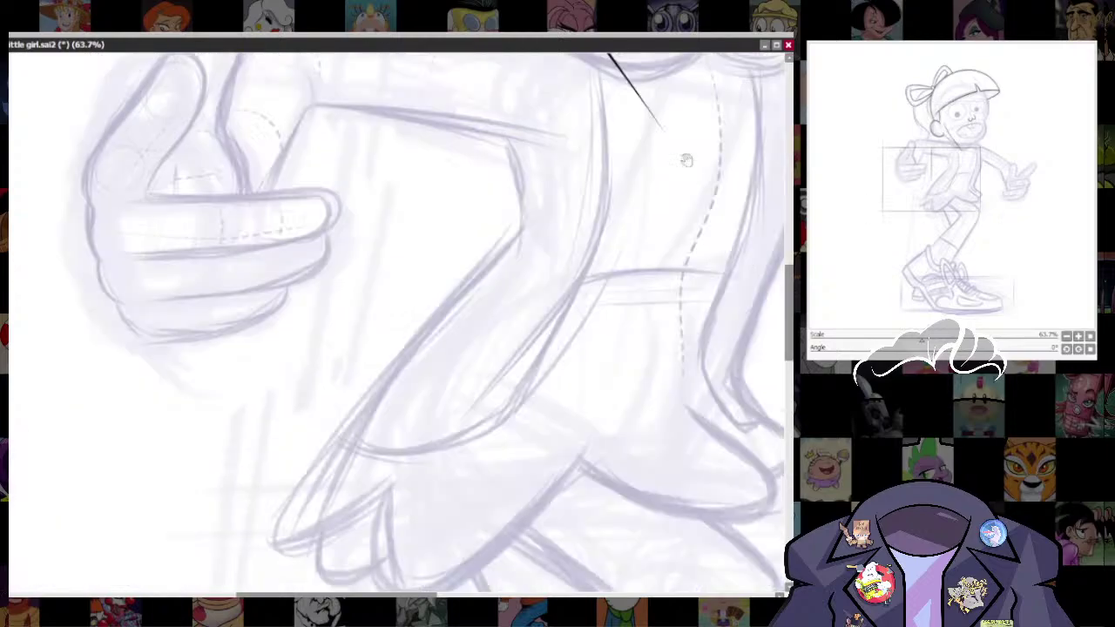
pyautogui.hotkey('ctrl', 'z')
pyautogui.moveTo(521, 204)
pyautogui.mouseDown()
pyautogui.moveTo(490, 272)
pyautogui.moveTo(326, 441)
pyautogui.moveTo(270, 530)
pyautogui.moveTo(312, 542)
pyautogui.mouseUp()
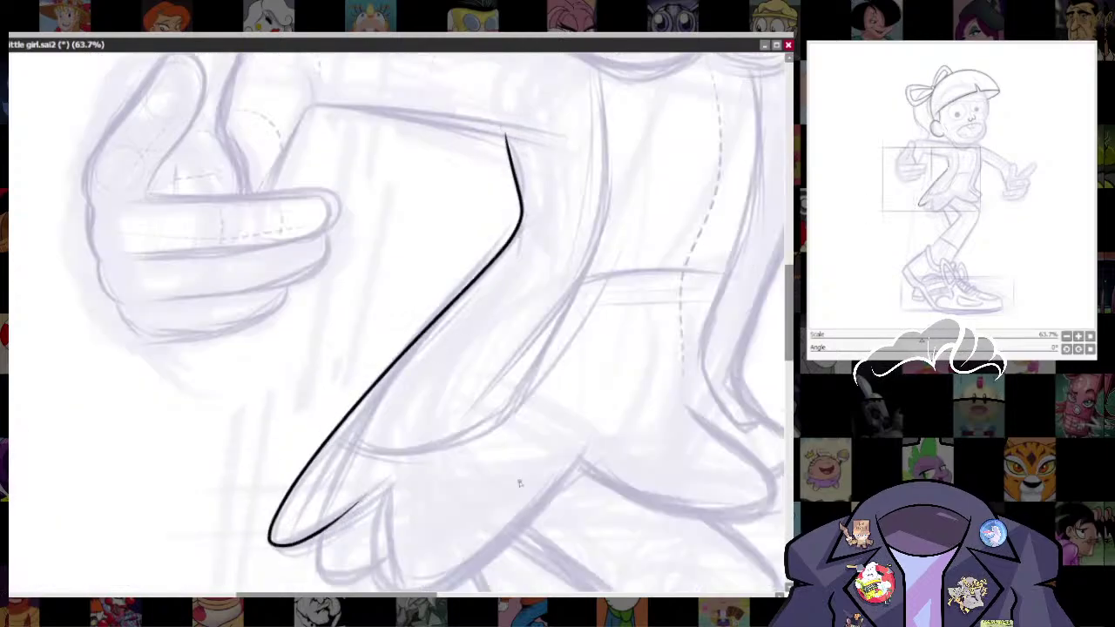
pyautogui.moveTo(520, 484)
pyautogui.mouseDown()
pyautogui.moveTo(540, 274)
pyautogui.moveTo(560, 371)
pyautogui.mouseUp()
pyautogui.hotkey('ctrl', 'z')
pyautogui.scroll(3, 471, 321)
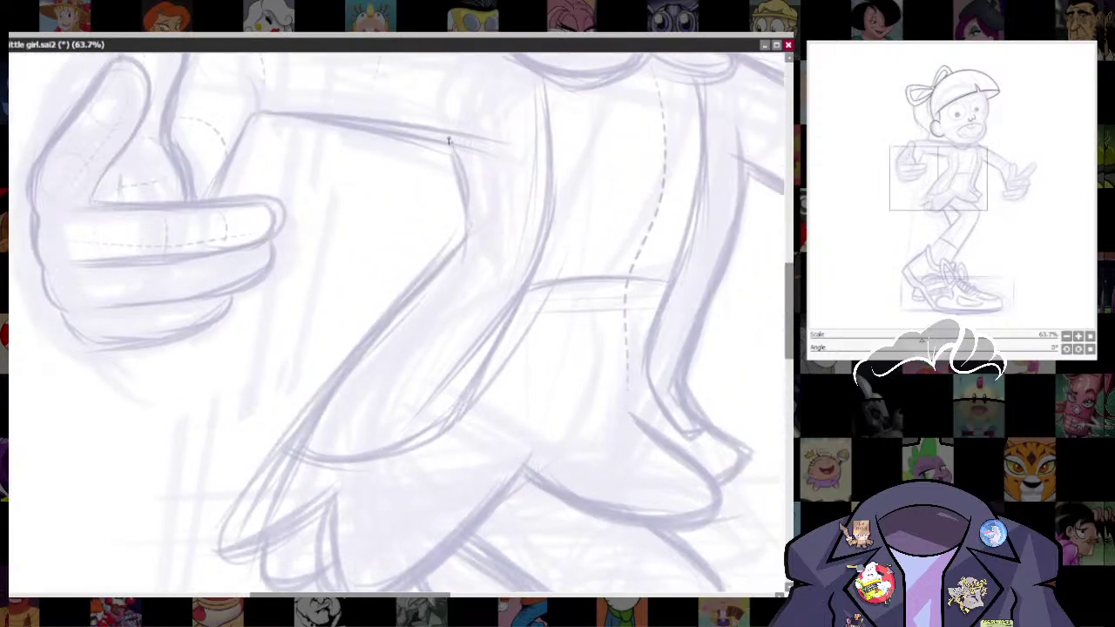
pyautogui.moveTo(446, 135)
pyautogui.mouseDown()
pyautogui.moveTo(465, 248)
pyautogui.moveTo(245, 485)
pyautogui.moveTo(212, 534)
pyautogui.moveTo(212, 562)
pyautogui.moveTo(274, 547)
pyautogui.moveTo(343, 489)
pyautogui.moveTo(359, 460)
pyautogui.mouseUp()
pyautogui.scroll(-4, 452, 270)
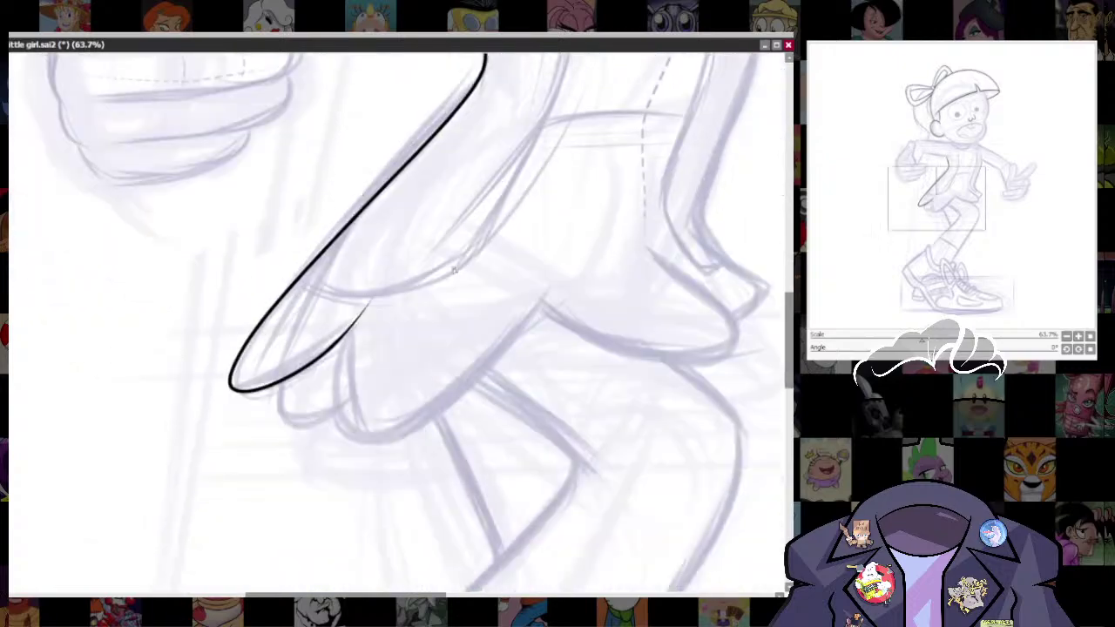
# - Trim the end of the rear hem tip's line and ink the rounded middle hem lobe, redoing it once
pyautogui.moveTo(360, 296); pyautogui.dragTo(366, 296)
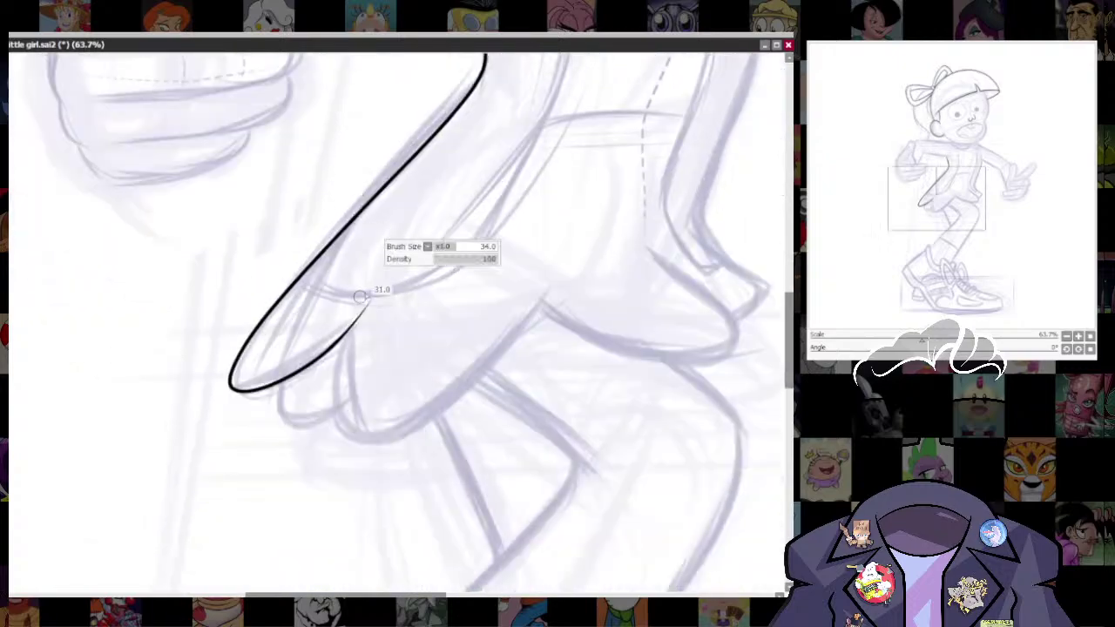
pyautogui.hscroll(3, 322, 384)
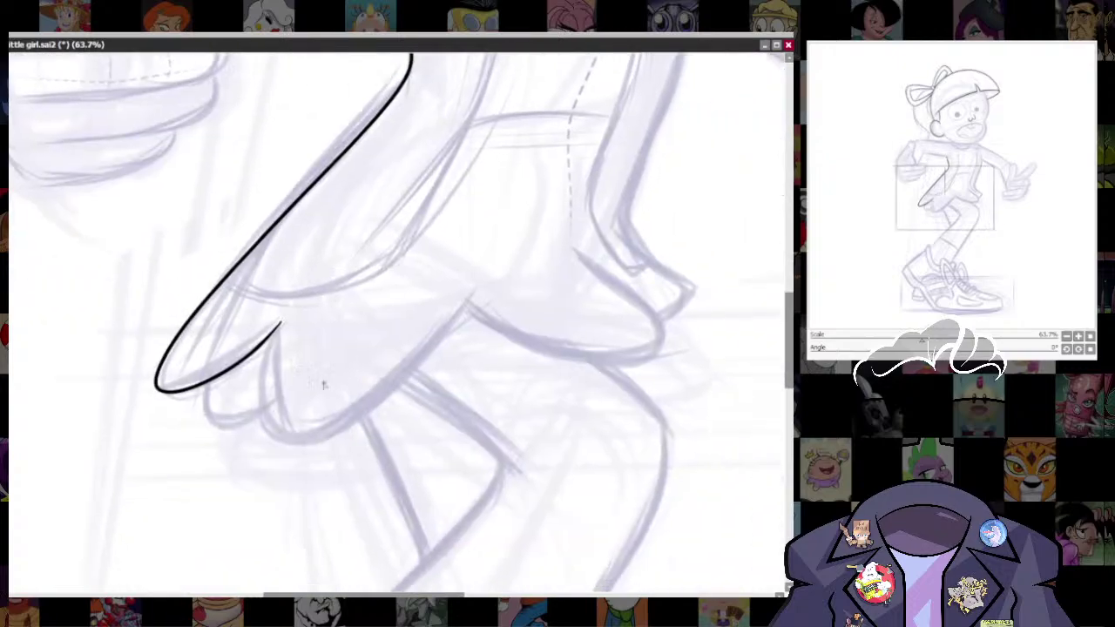
pyautogui.moveTo(261, 373)
pyautogui.mouseDown()
pyautogui.moveTo(305, 445)
pyautogui.moveTo(400, 389)
pyautogui.moveTo(483, 274)
pyautogui.mouseUp()
pyautogui.hotkey('ctrl', 'z')
pyautogui.moveTo(280, 322)
pyautogui.mouseDown()
pyautogui.moveTo(263, 427)
pyautogui.moveTo(327, 427)
pyautogui.moveTo(483, 278)
pyautogui.mouseUp()
pyautogui.hscroll(3, 573, 404)
pyautogui.scroll(1, 573, 404)
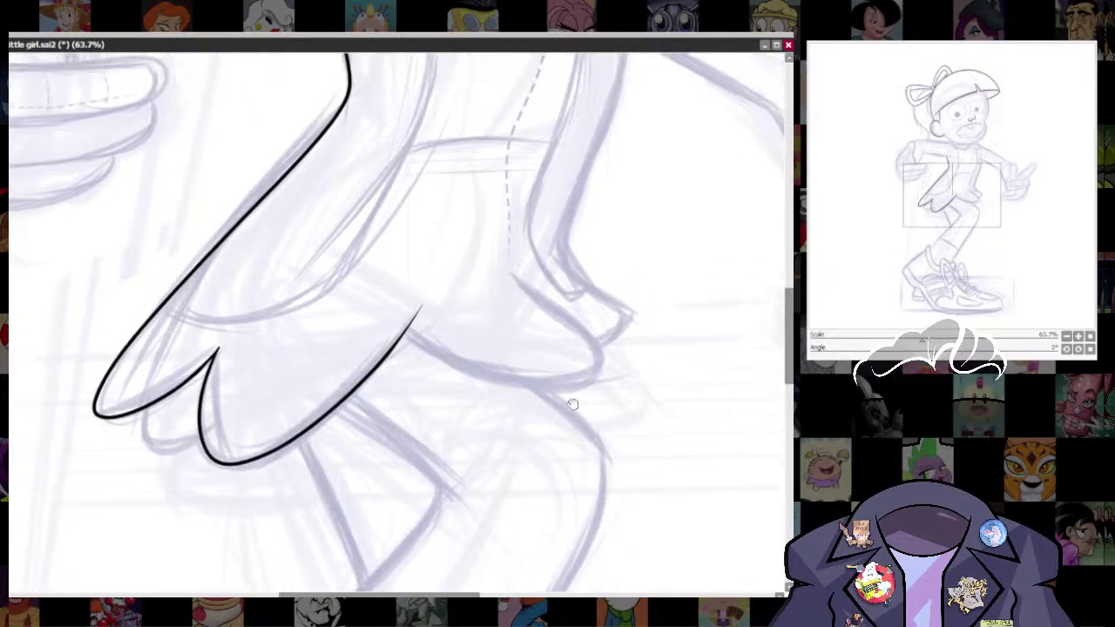
# - Erase the overshooting line ends at the middle hem lobe, cleaning up the pointed notch beside the rear tip
pyautogui.hscroll(4, 573, 404)
pyautogui.scroll(3, 573, 404)
pyautogui.press(']')
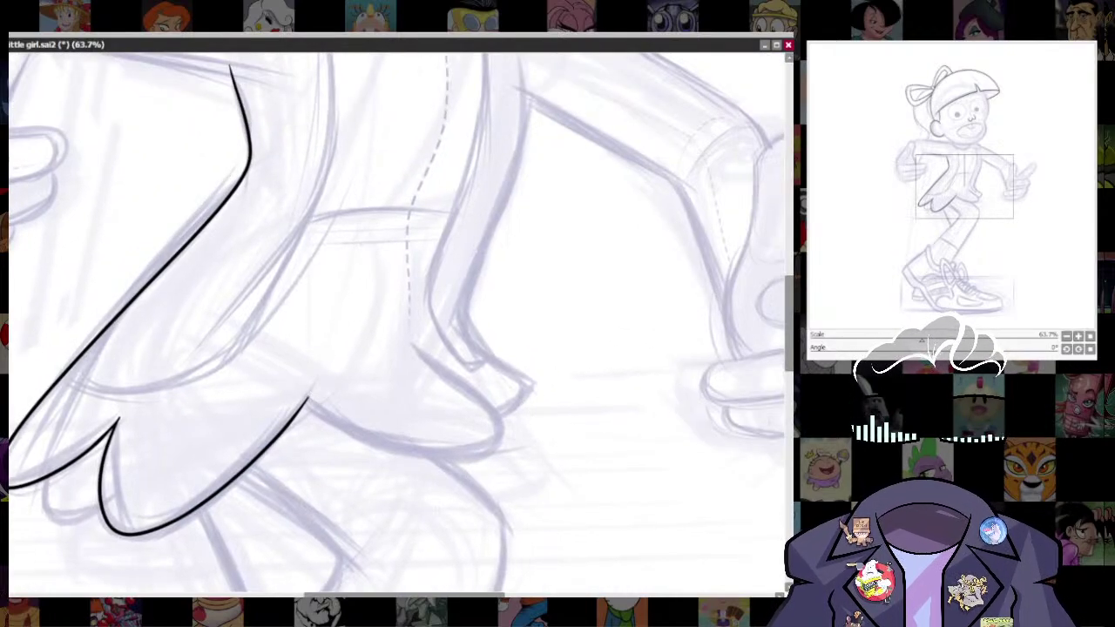
pyautogui.scroll(5, 514, 388)
pyautogui.press('[')
pyautogui.press('[')
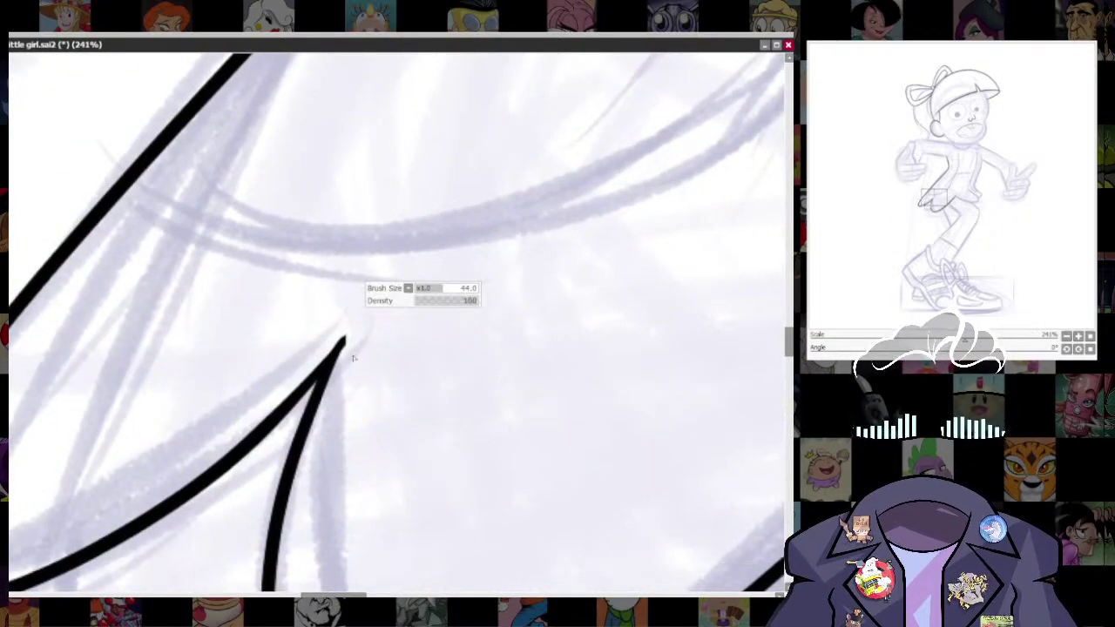
pyautogui.moveTo(361, 338); pyautogui.dragTo(350, 387)
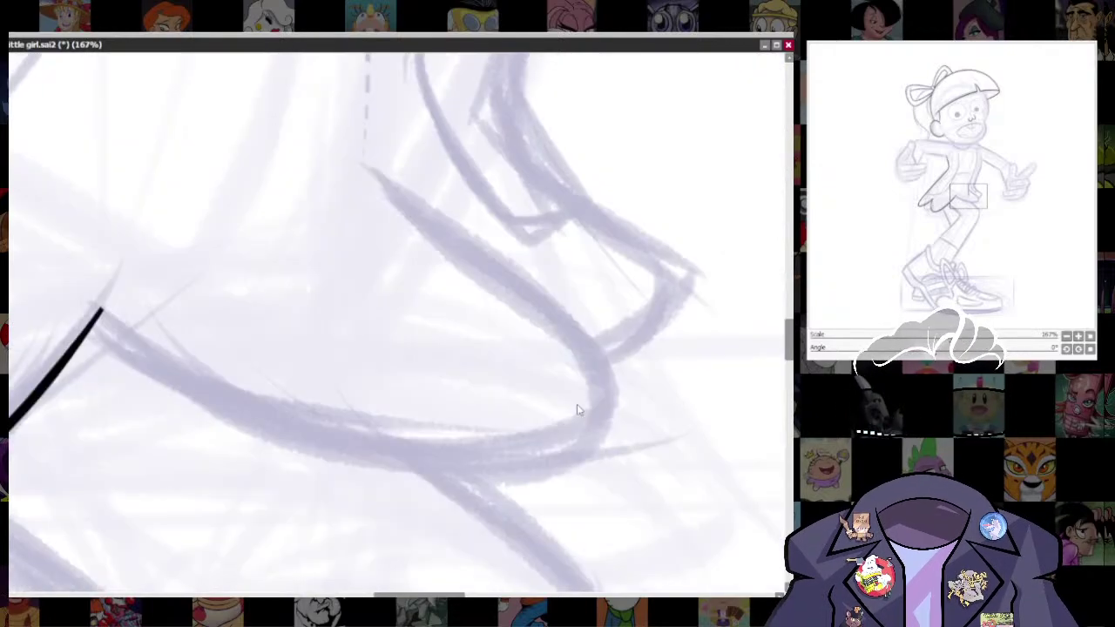
# - Ink the rounded front lobe of the hem, redoing it once, and erase the overshoot where it meets the middle lobe
pyautogui.moveTo(576, 405); pyautogui.dragTo(643, 417)
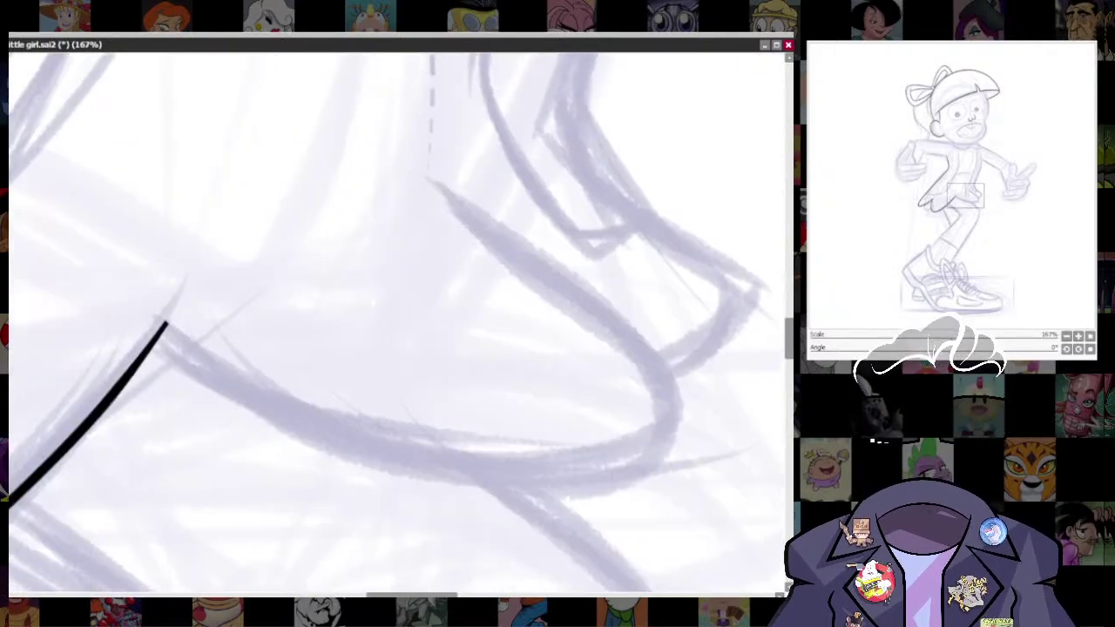
pyautogui.moveTo(418, 174)
pyautogui.mouseDown()
pyautogui.moveTo(617, 319)
pyautogui.moveTo(676, 390)
pyautogui.mouseUp()
pyautogui.hotkey('ctrl', 'z')
pyautogui.moveTo(476, 209)
pyautogui.mouseDown()
pyautogui.moveTo(647, 328)
pyautogui.moveTo(644, 482)
pyautogui.moveTo(293, 431)
pyautogui.moveTo(56, 223)
pyautogui.mouseUp()
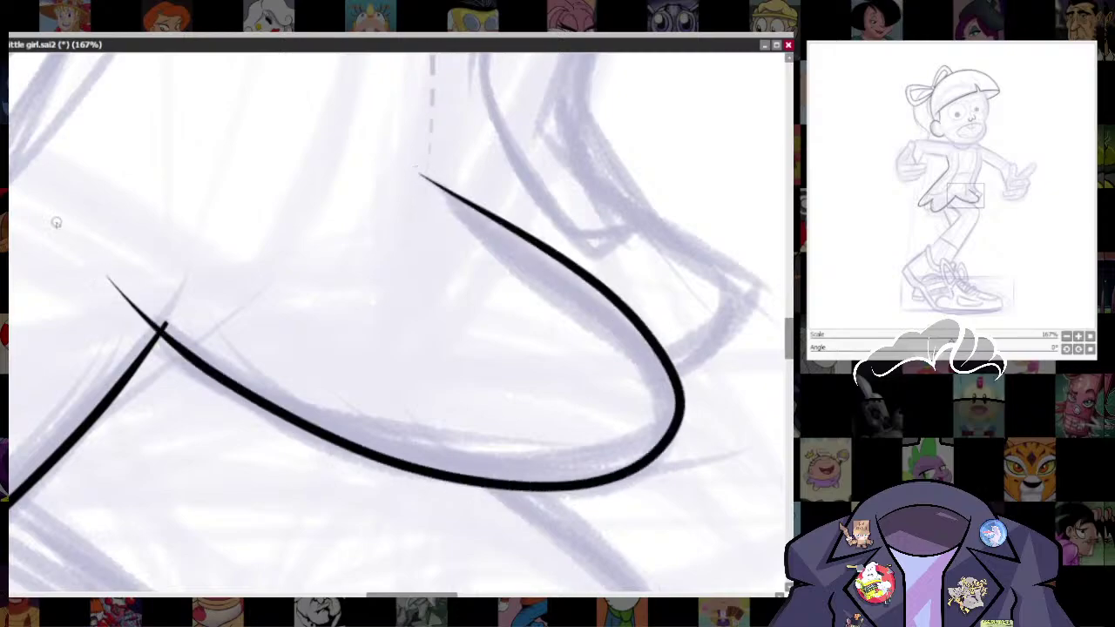
pyautogui.press('e')
pyautogui.moveTo(130, 252)
pyautogui.mouseDown()
pyautogui.moveTo(91, 330)
pyautogui.moveTo(159, 283)
pyautogui.moveTo(124, 331)
pyautogui.mouseUp()
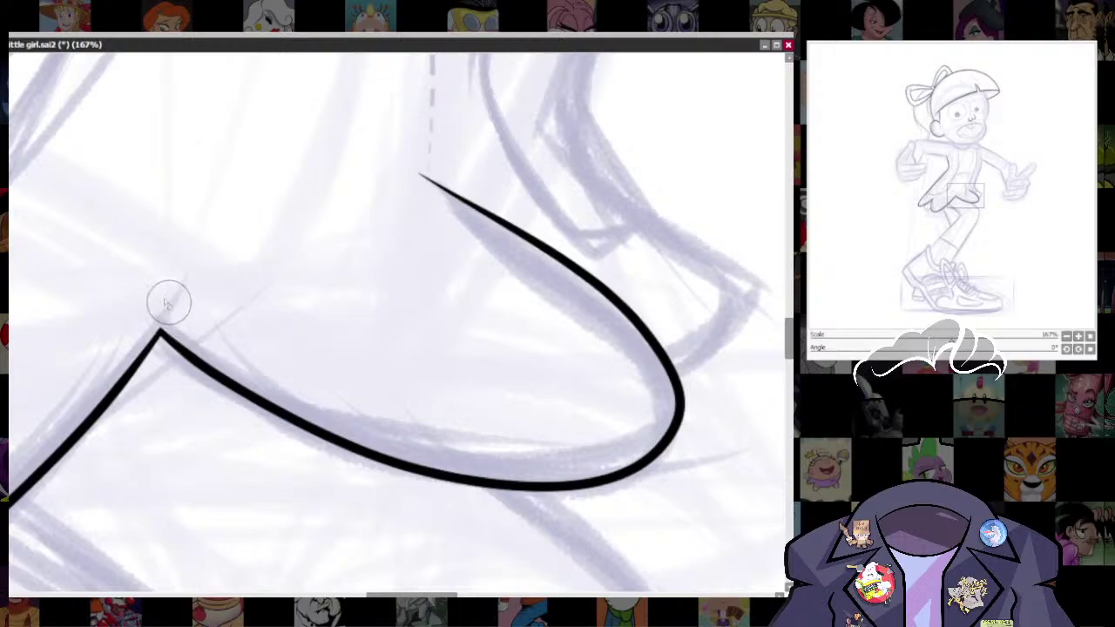
# - Ink the front contour of the face from the cap's brim past the eye to the mouth, redoing it until it fits
pyautogui.scroll(-6, 636, 352)
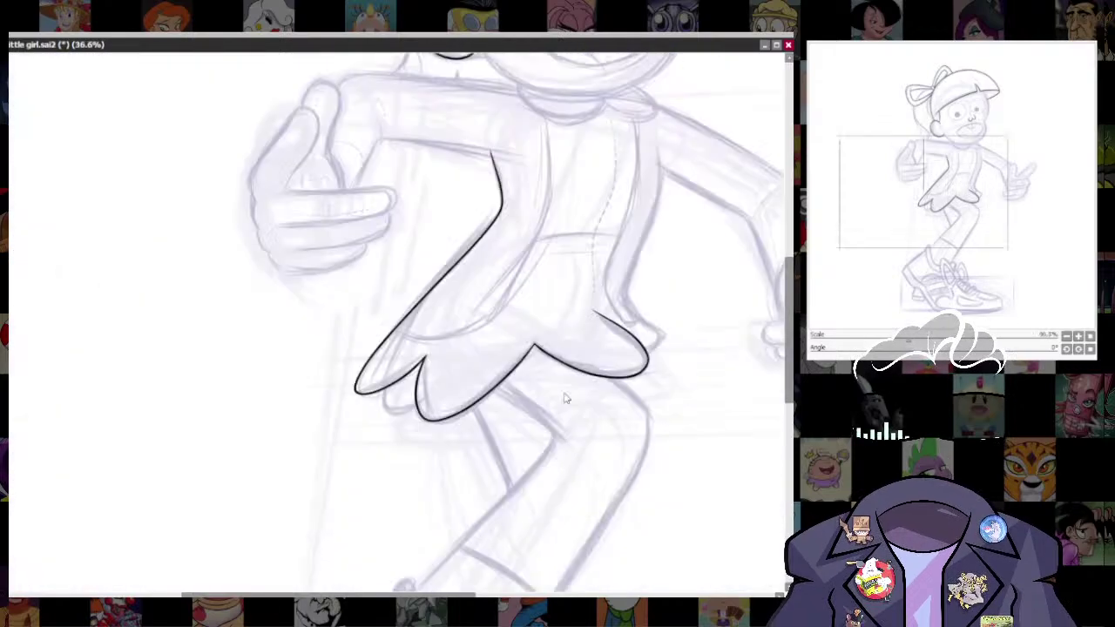
pyautogui.moveTo(566, 397); pyautogui.dragTo(496, 496)
pyautogui.moveTo(523, 365); pyautogui.dragTo(575, 435)
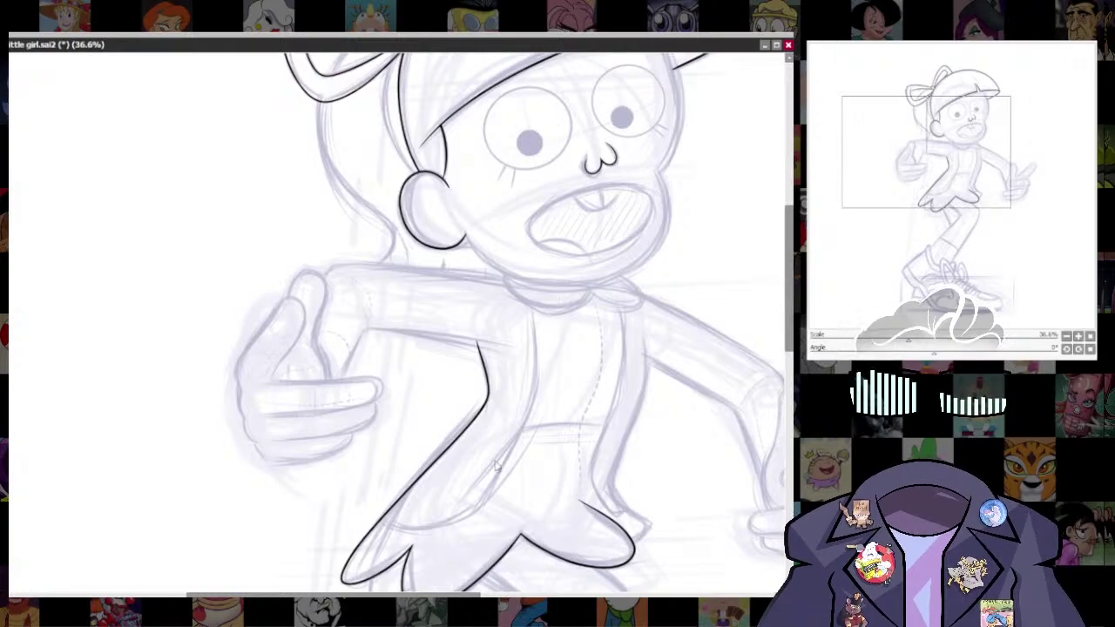
pyautogui.moveTo(611, 324); pyautogui.dragTo(505, 518)
pyautogui.scroll(3, 562, 295)
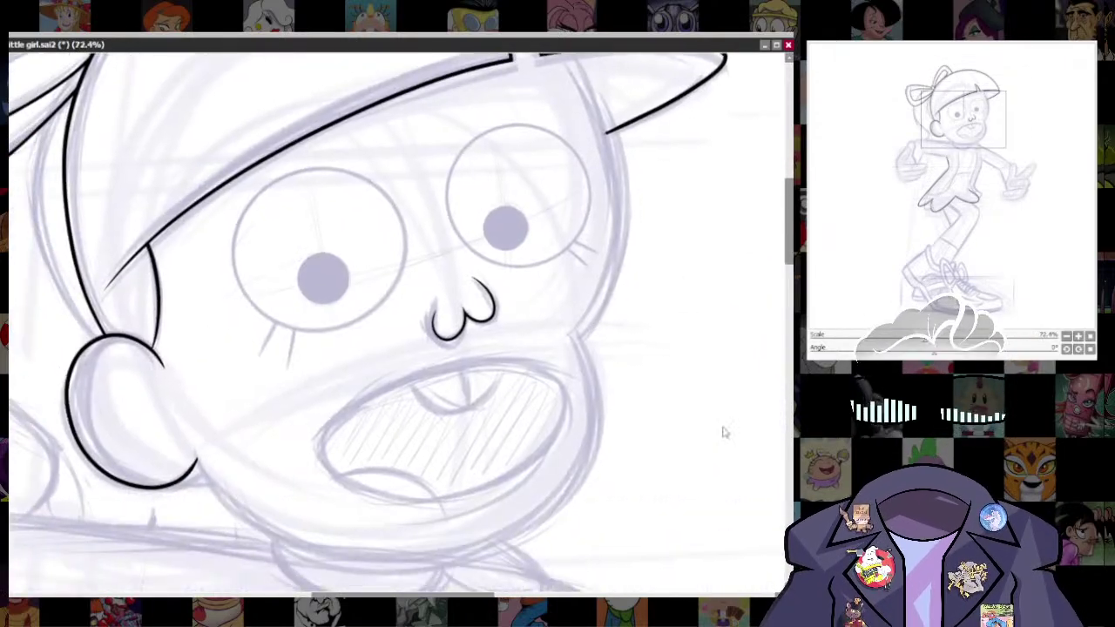
pyautogui.moveTo(657, 384); pyautogui.dragTo(693, 367)
pyautogui.scroll(-2, 643, 409)
pyautogui.moveTo(673, 418); pyautogui.dragTo(668, 440)
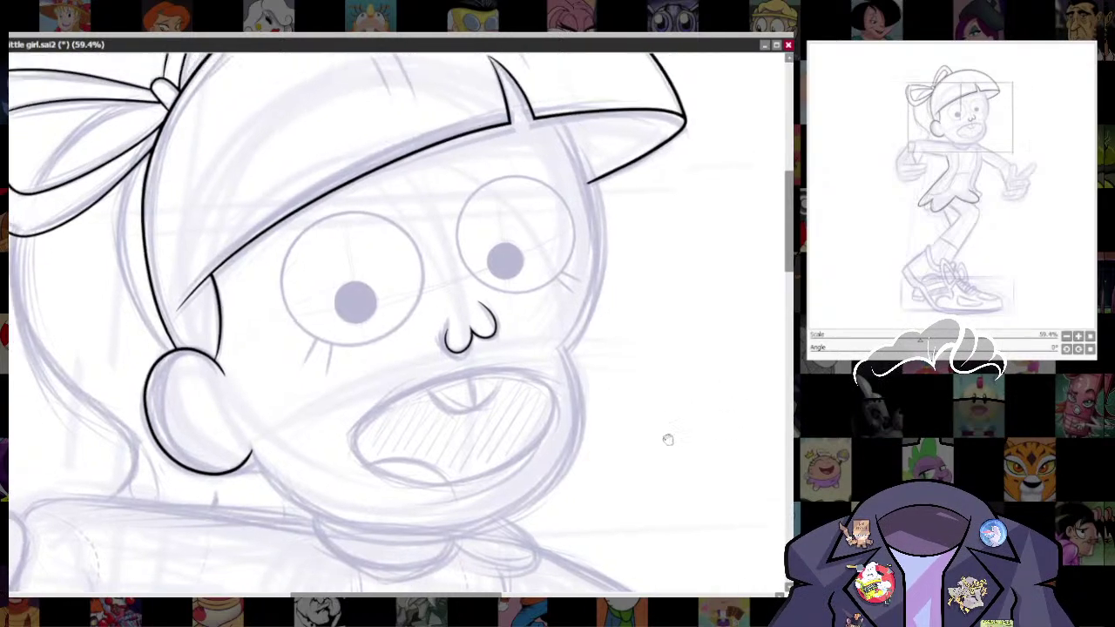
pyautogui.moveTo(557, 109)
pyautogui.mouseDown()
pyautogui.moveTo(587, 156)
pyautogui.moveTo(604, 241)
pyautogui.mouseUp()
pyautogui.hotkey('ctrl', 'z')
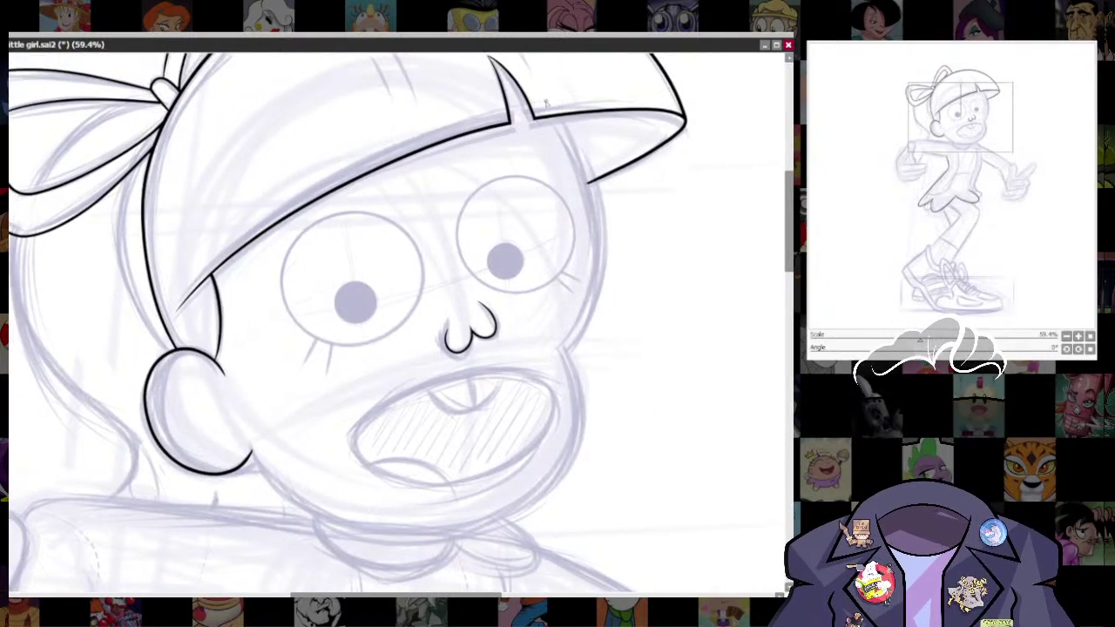
pyautogui.moveTo(579, 149)
pyautogui.mouseDown()
pyautogui.moveTo(601, 217)
pyautogui.moveTo(601, 291)
pyautogui.moveTo(554, 362)
pyautogui.mouseUp()
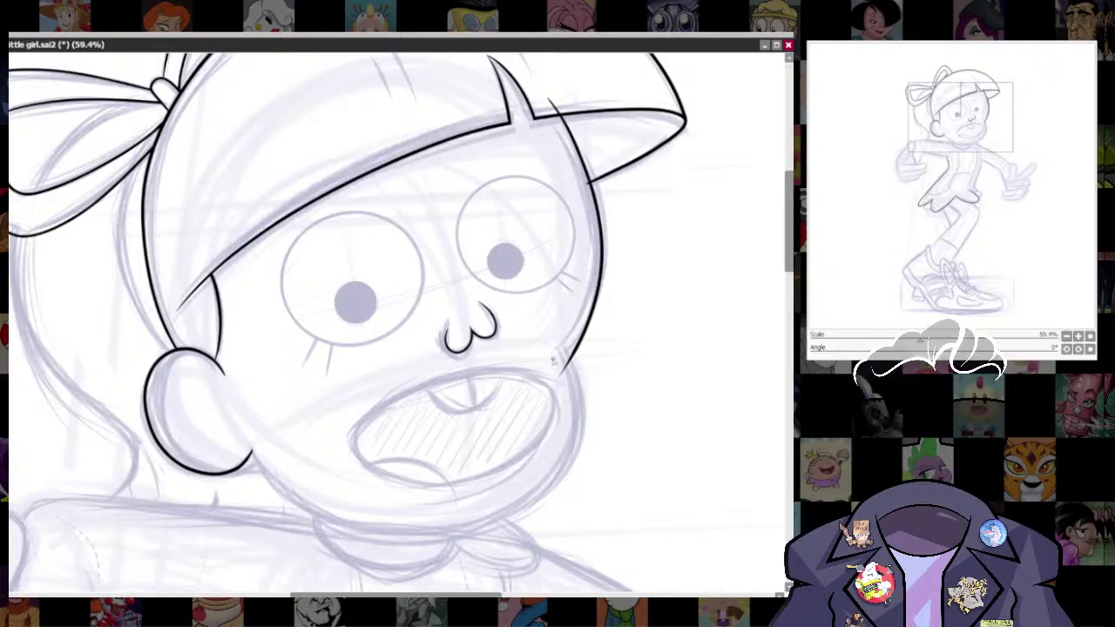
pyautogui.hotkey('ctrl', 'z')
pyautogui.moveTo(554, 105)
pyautogui.mouseDown()
pyautogui.moveTo(599, 223)
pyautogui.moveTo(554, 373)
pyautogui.mouseUp()
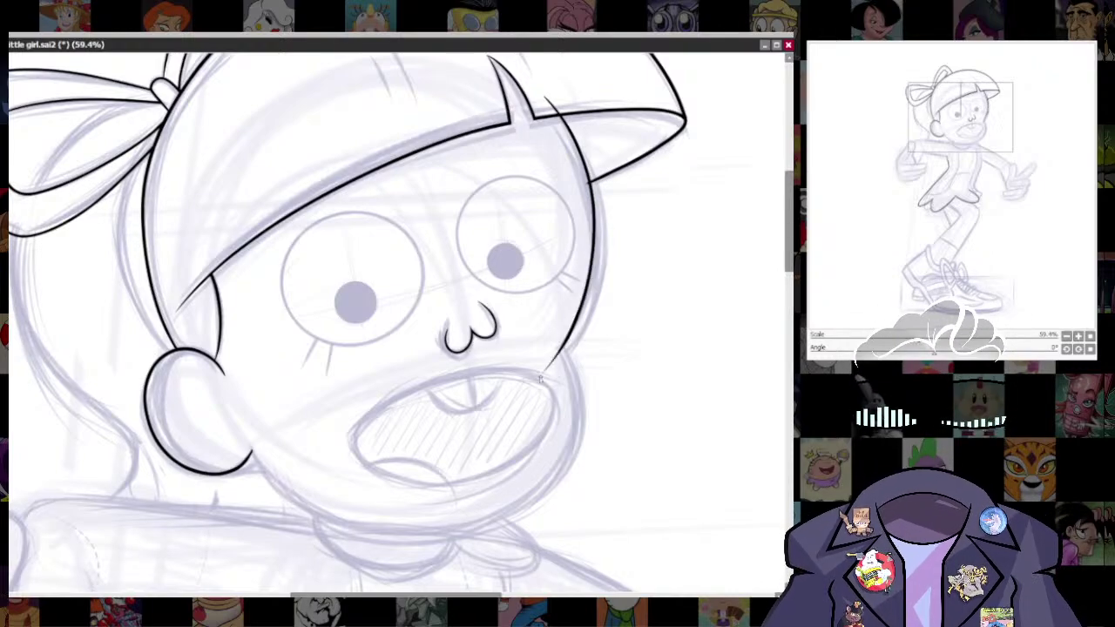
pyautogui.hotkey('ctrl', 'z')
pyautogui.moveTo(549, 101)
pyautogui.mouseDown()
pyautogui.moveTo(592, 190)
pyautogui.moveTo(593, 283)
pyautogui.moveTo(573, 340)
pyautogui.moveTo(533, 385)
pyautogui.mouseUp()
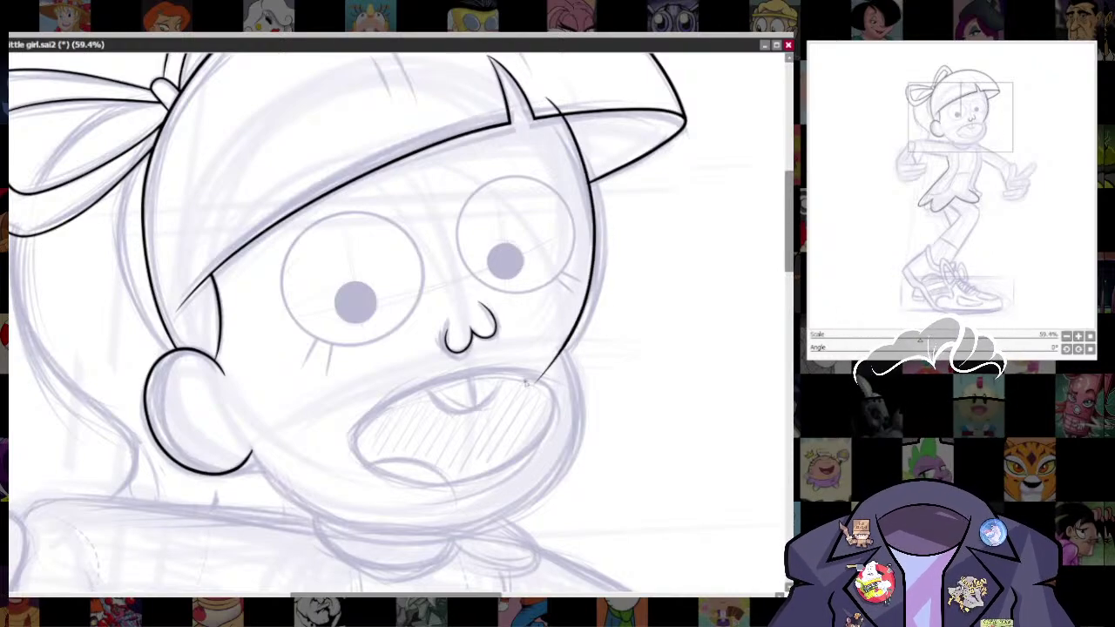
pyautogui.hotkey('ctrl', 'z')
pyautogui.moveTo(549, 103)
pyautogui.mouseDown()
pyautogui.moveTo(597, 178)
pyautogui.moveTo(604, 272)
pyautogui.moveTo(564, 366)
pyautogui.moveTo(530, 392)
pyautogui.mouseUp()
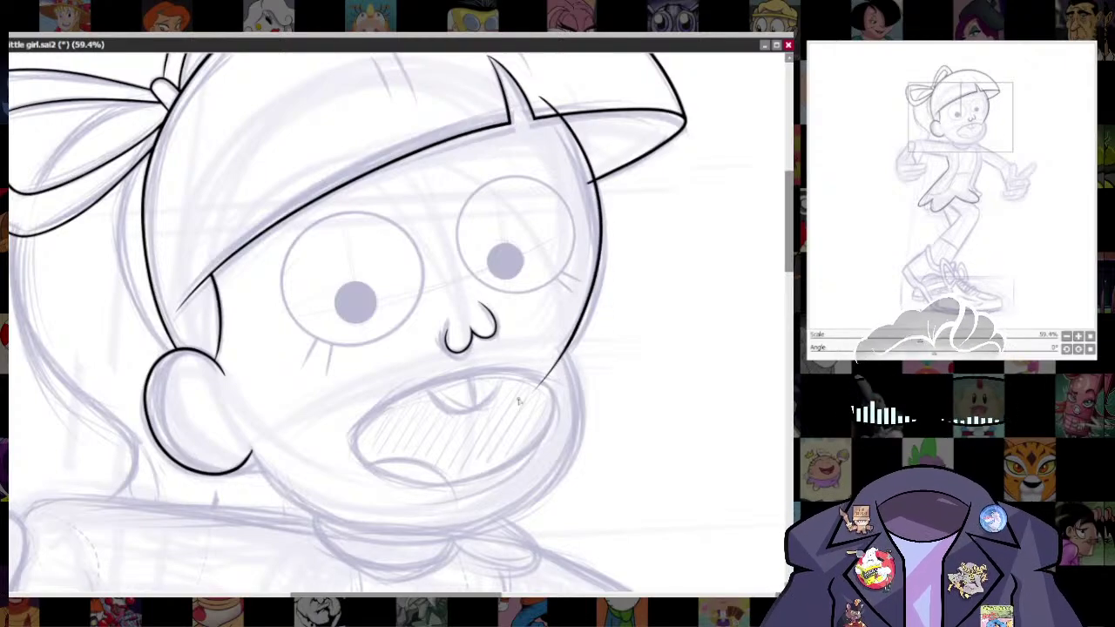
# - Redraw the front contour of the face from the brim to above the mouth and transform it to fit the sketch
pyautogui.hotkey('ctrl', 'z')
pyautogui.moveTo(547, 102)
pyautogui.mouseDown()
pyautogui.moveTo(586, 153)
pyautogui.moveTo(612, 227)
pyautogui.moveTo(605, 298)
pyautogui.moveTo(588, 345)
pyautogui.moveTo(534, 389)
pyautogui.mouseUp()
pyautogui.hotkey('ctrl', 't')
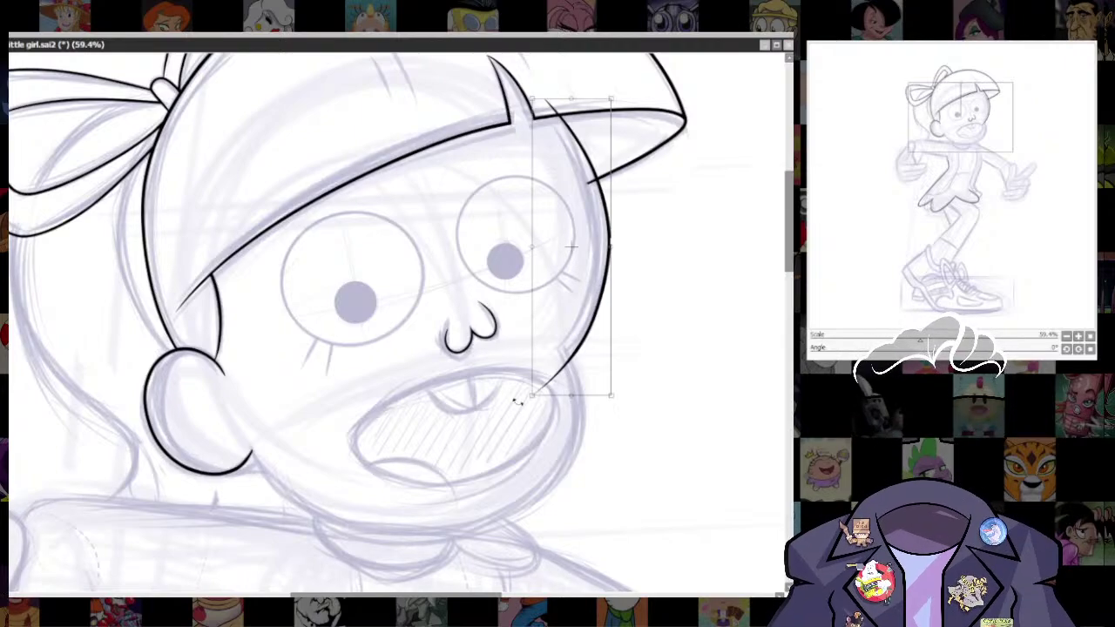
pyautogui.moveTo(584, 408); pyautogui.dragTo(578, 393)
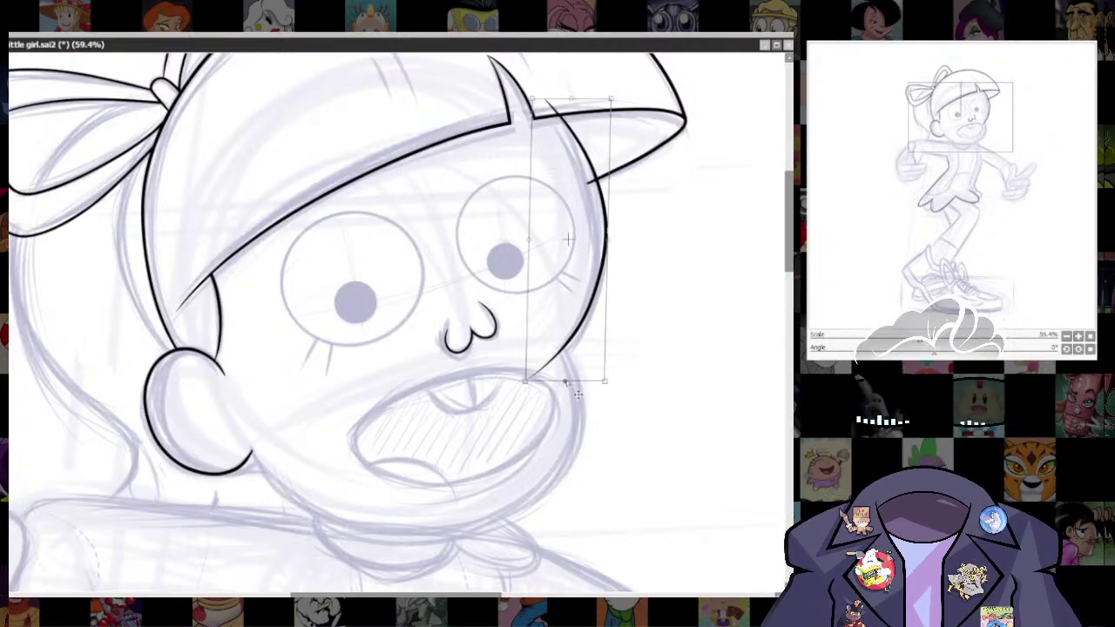
pyautogui.moveTo(571, 98); pyautogui.dragTo(566, 95)
pyautogui.moveTo(605, 238); pyautogui.dragTo(600, 234)
pyautogui.moveTo(573, 390); pyautogui.dragTo(580, 392)
pyautogui.press('Return')
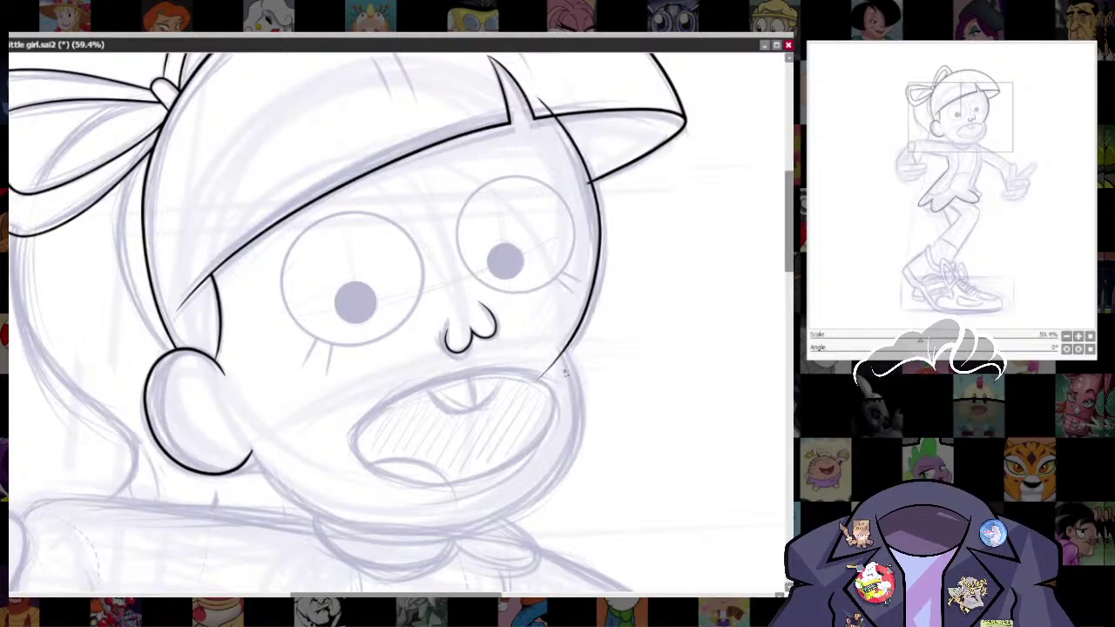
# - Erase the overshooting ends of the front face contour beside the mouth and above the brim's edge
pyautogui.press('e')
pyautogui.press(']')
pyautogui.press(']')
pyautogui.moveTo(539, 375); pyautogui.dragTo(555, 346)
pyautogui.moveTo(641, 282); pyautogui.dragTo(587, 429)
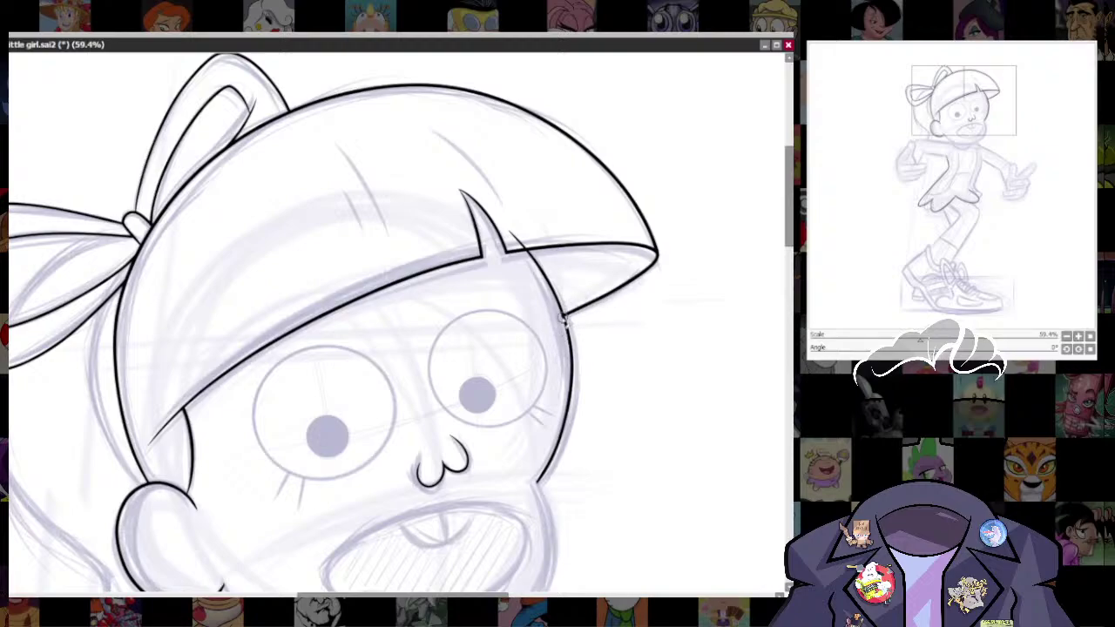
pyautogui.moveTo(596, 305); pyautogui.dragTo(577, 365)
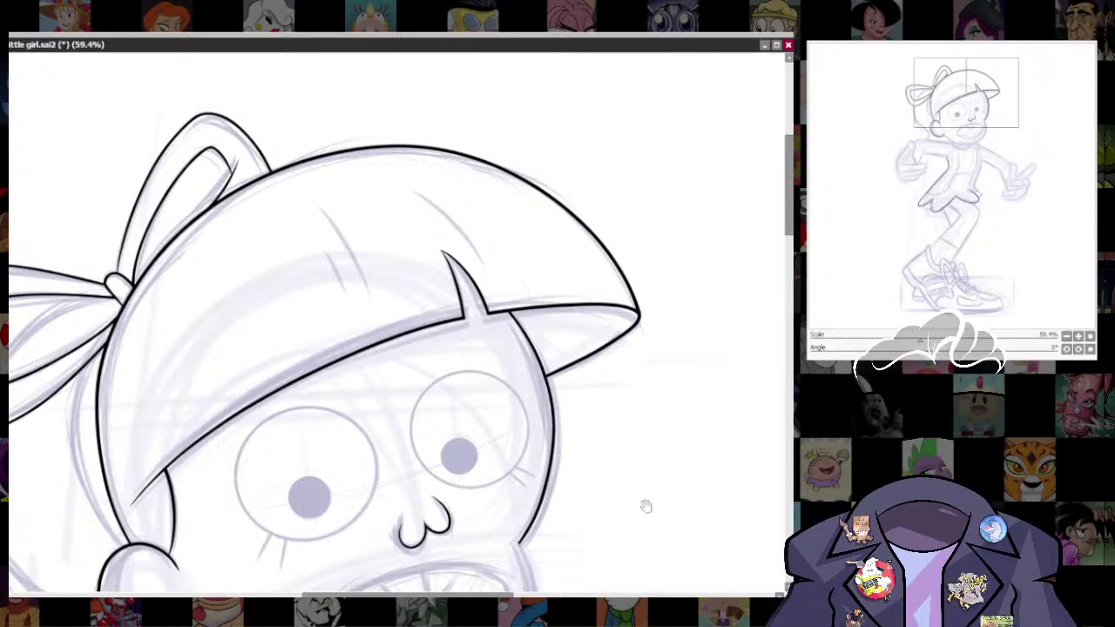
# - Ink the three short curved detail lines on the cap's crown
pyautogui.moveTo(348, 301); pyautogui.dragTo(348, 375)
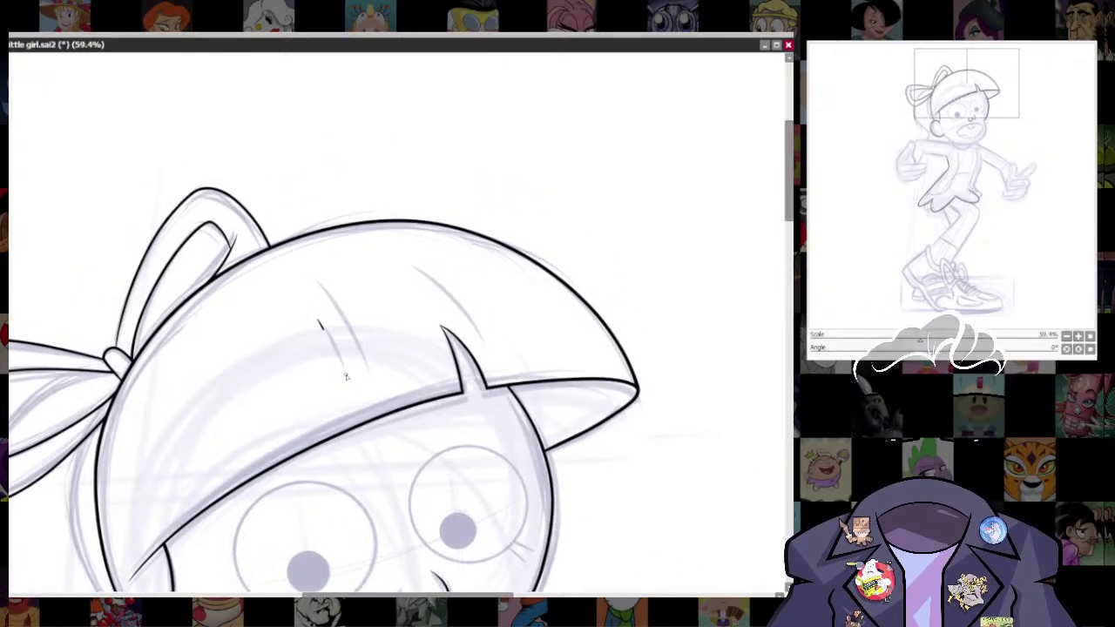
pyautogui.moveTo(317, 318); pyautogui.dragTo(346, 387)
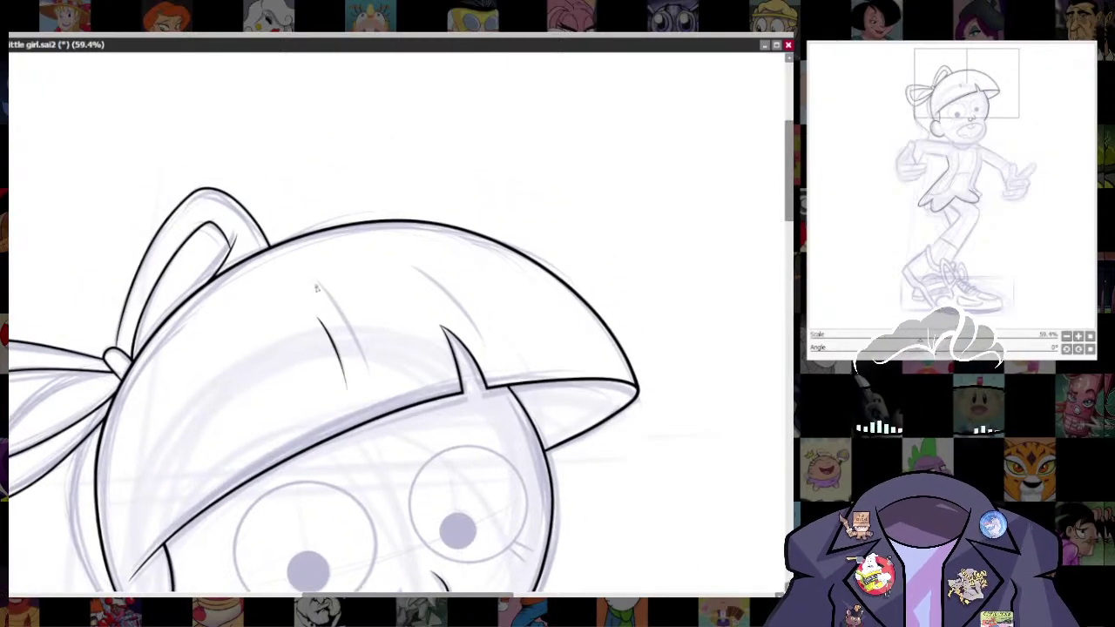
pyautogui.moveTo(333, 298); pyautogui.dragTo(371, 371)
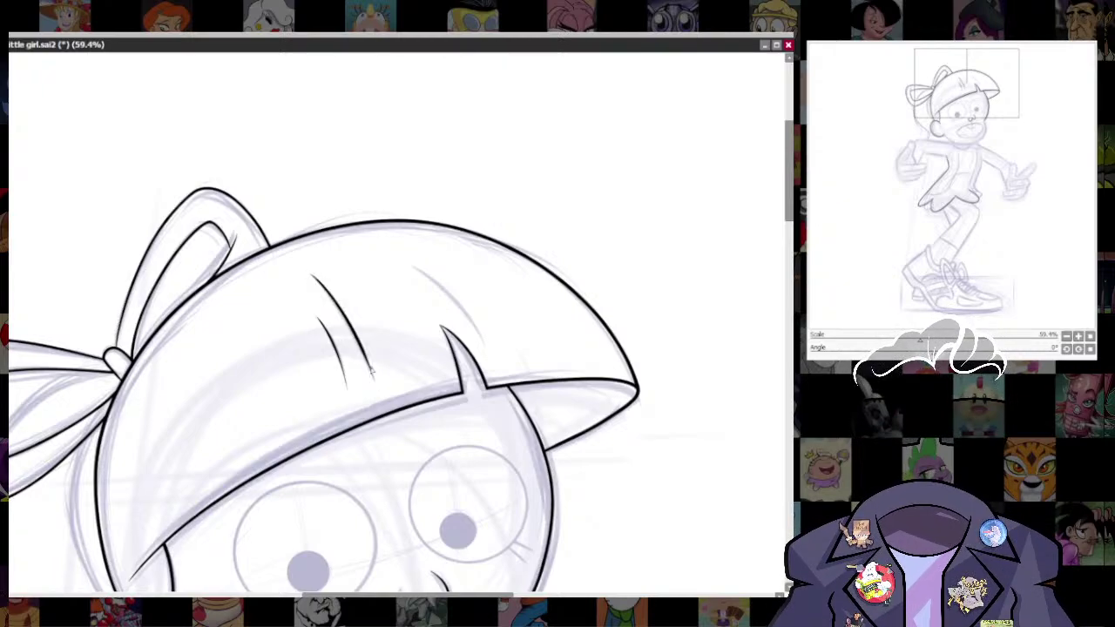
pyautogui.moveTo(454, 299); pyautogui.dragTo(490, 365)
# - Ink the jaw in one curve from beside the mouth around the chin to the ear, redoing it once and checking its fit
pyautogui.scroll(-6, 665, 400)
pyautogui.moveTo(666, 401); pyautogui.dragTo(682, 149)
pyautogui.scroll(6, 679, 185)
pyautogui.moveTo(586, 359); pyautogui.dragTo(579, 427)
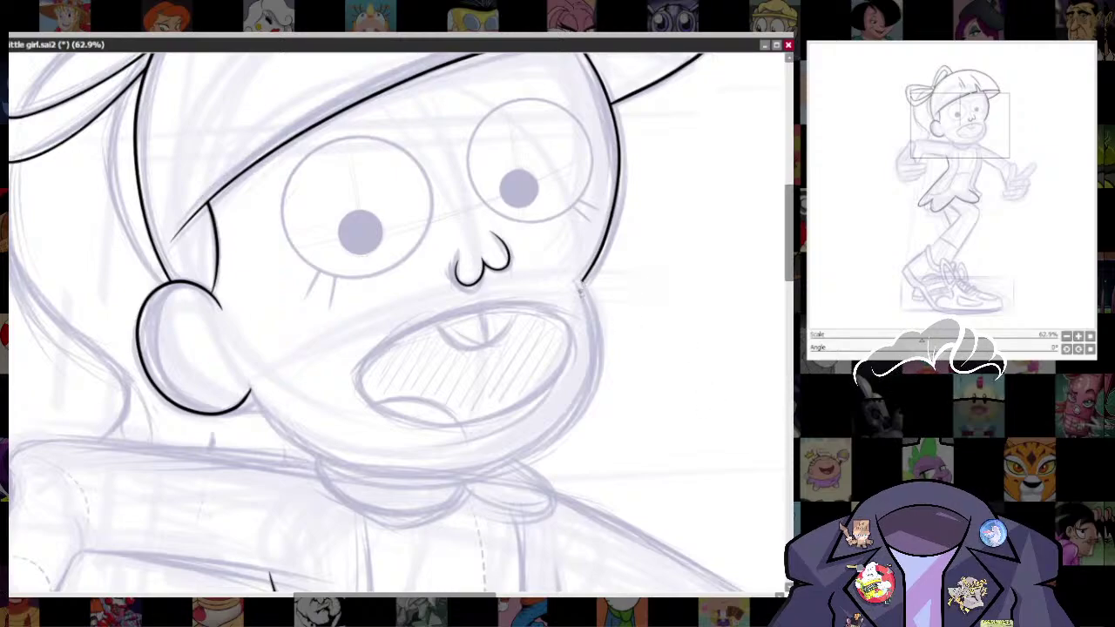
pyautogui.moveTo(582, 282)
pyautogui.mouseDown()
pyautogui.moveTo(582, 419)
pyautogui.moveTo(495, 489)
pyautogui.moveTo(430, 502)
pyautogui.moveTo(275, 446)
pyautogui.moveTo(236, 374)
pyautogui.moveTo(225, 309)
pyautogui.mouseUp()
pyautogui.hotkey('ctrl', 'z')
pyautogui.moveTo(570, 259)
pyautogui.mouseDown()
pyautogui.moveTo(598, 372)
pyautogui.moveTo(440, 479)
pyautogui.moveTo(263, 409)
pyautogui.moveTo(227, 329)
pyautogui.mouseUp()
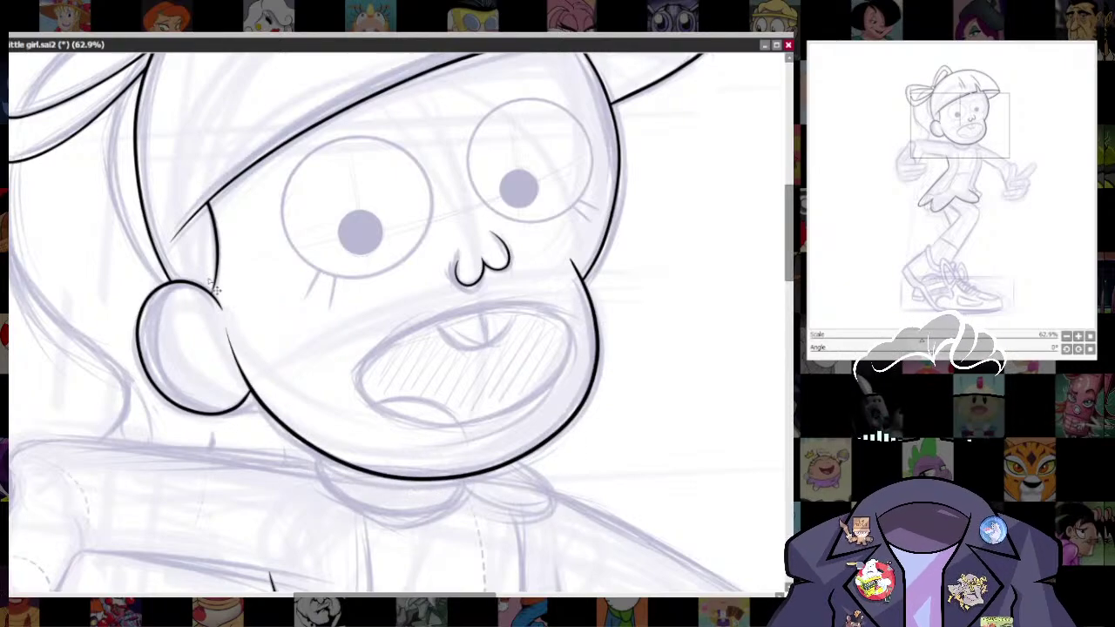
pyautogui.hotkey('ctrl', 't')
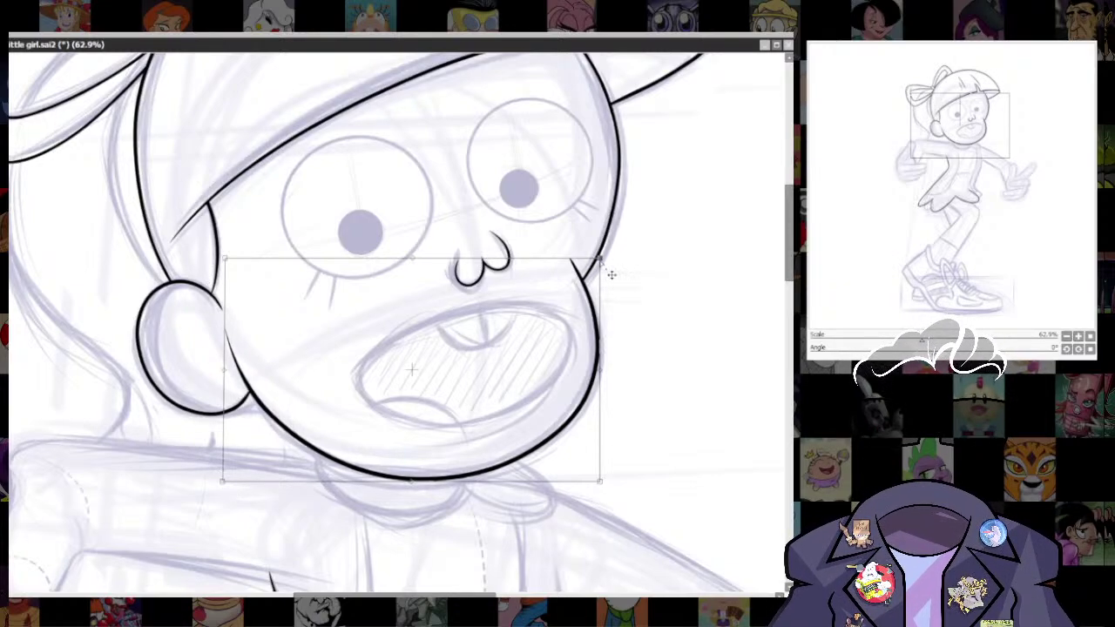
pyautogui.press('Return')
# - Erase the jaw line's overshoot at the front face contour and at the earlobe, leaving clean corners
pyautogui.press('e')
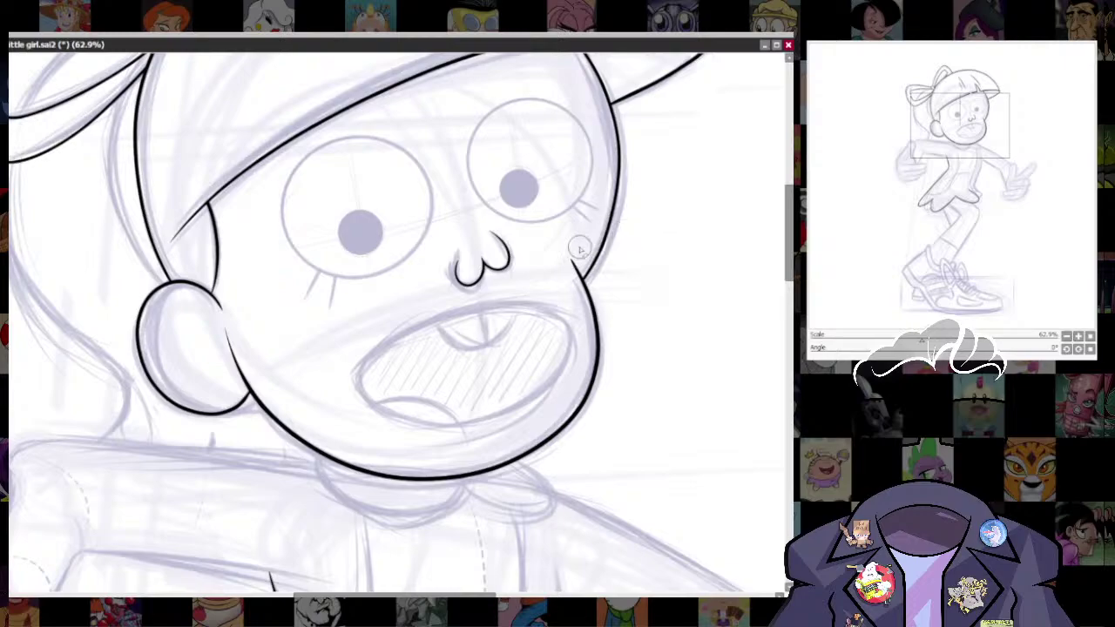
pyautogui.moveTo(560, 280)
pyautogui.mouseDown()
pyautogui.moveTo(584, 263)
pyautogui.moveTo(558, 287)
pyautogui.mouseUp()
pyautogui.moveTo(216, 300)
pyautogui.mouseDown()
pyautogui.moveTo(236, 319)
pyautogui.moveTo(228, 402)
pyautogui.mouseUp()
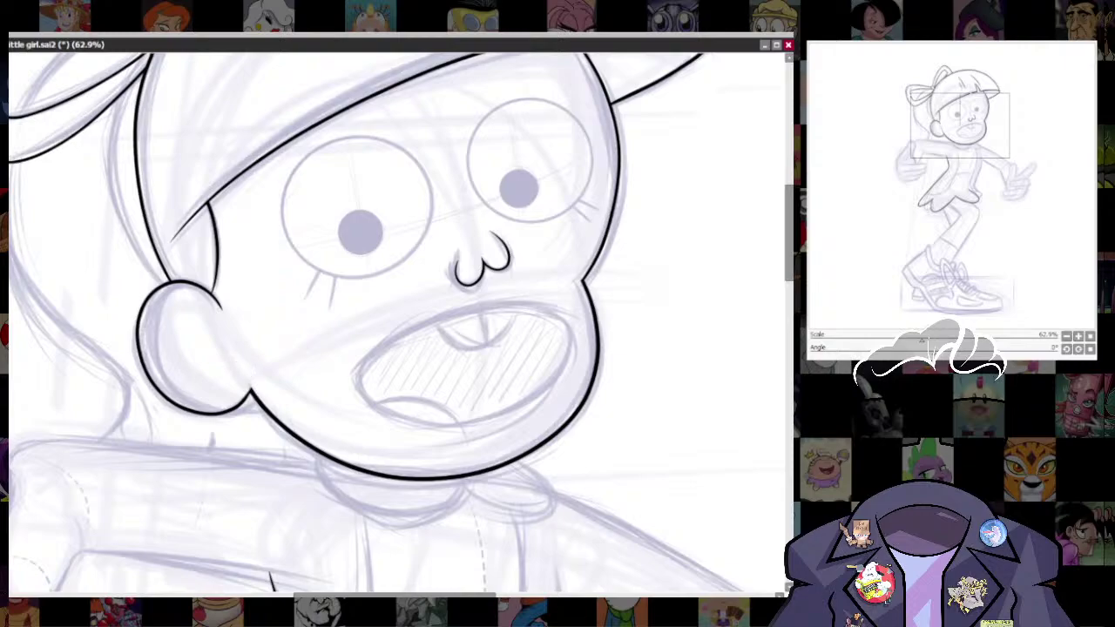
pyautogui.scroll(4, 253, 382)
pyautogui.press('[')
pyautogui.press('[')
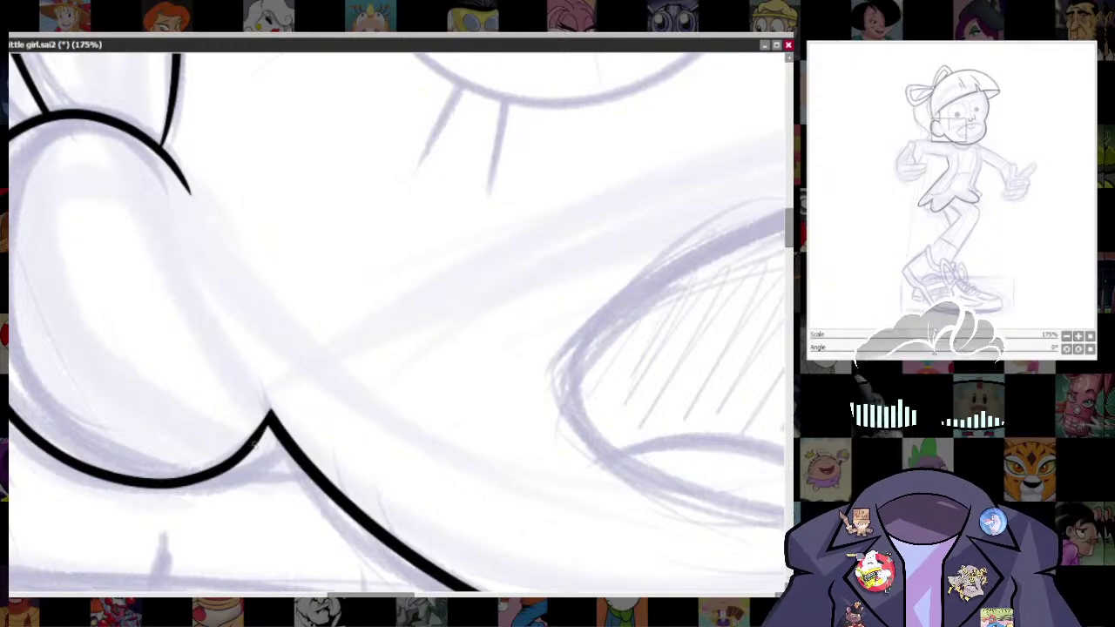
pyautogui.scroll(-8, 436, 367)
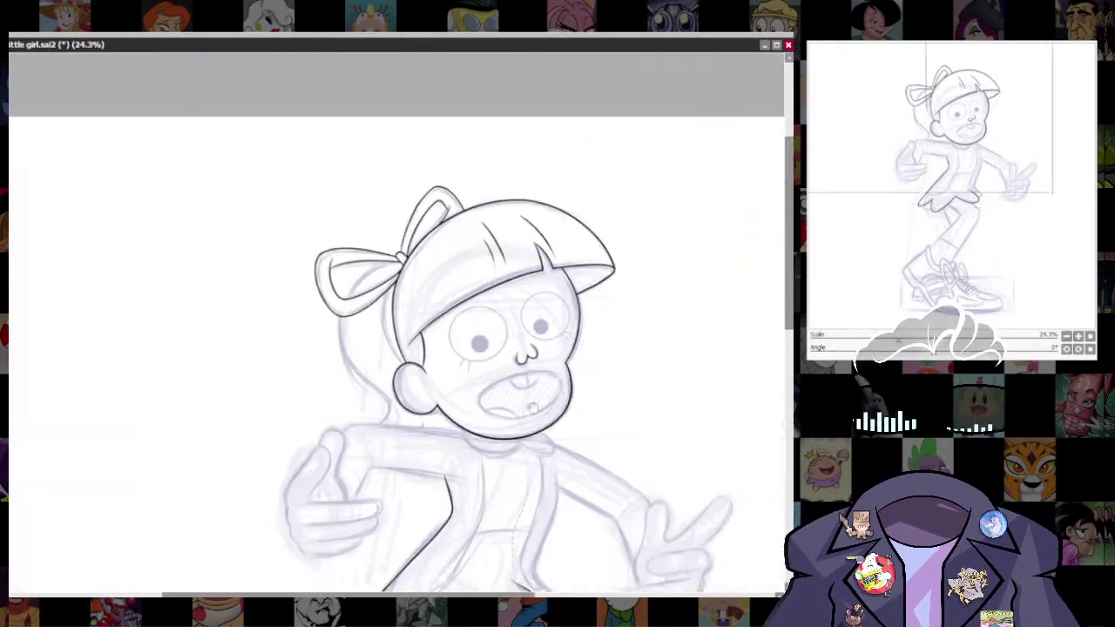
# - Fine-tune the fit of the front face contour between the brim and the mouth with a free transform
pyautogui.scroll(6, 601, 335)
pyautogui.moveTo(356, 487); pyautogui.dragTo(469, 383)
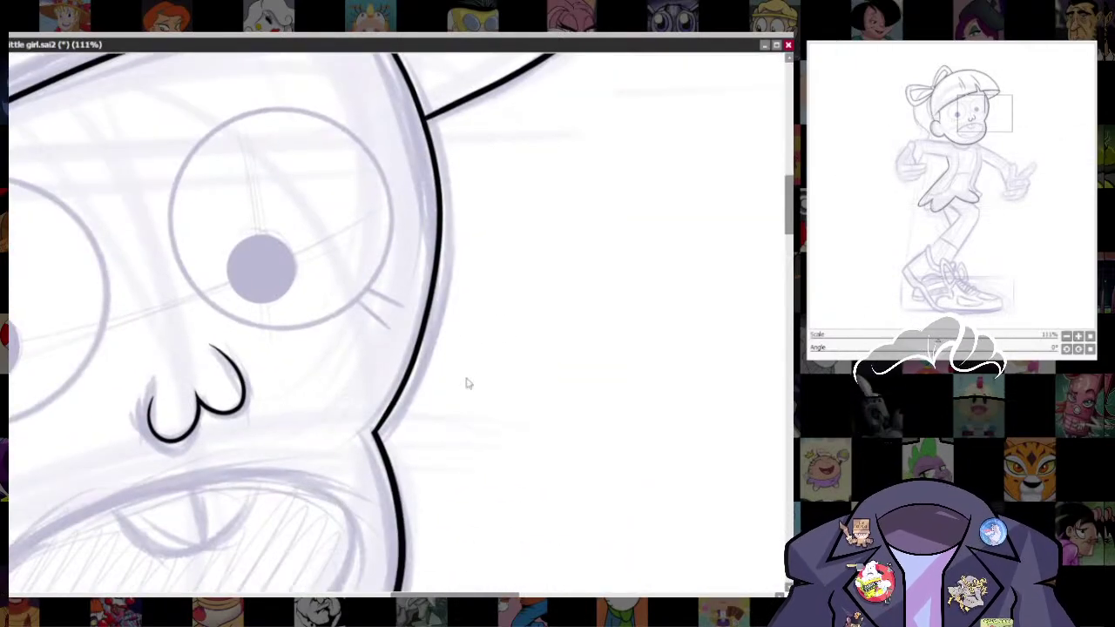
pyautogui.scroll(-3, 531, 427)
pyautogui.scroll(3, 726, 393)
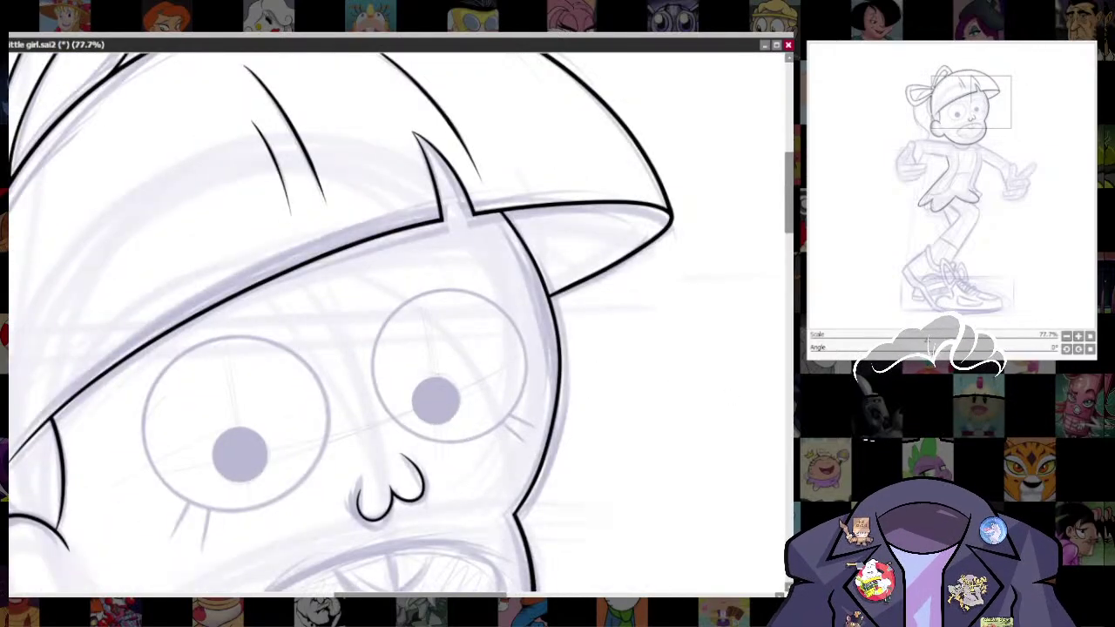
pyautogui.scroll(-1, 771, 380)
pyautogui.moveTo(489, 141)
pyautogui.mouseDown()
pyautogui.moveTo(522, 477)
pyautogui.moveTo(571, 126)
pyautogui.mouseUp()
pyautogui.hotkey('ctrl', 't')
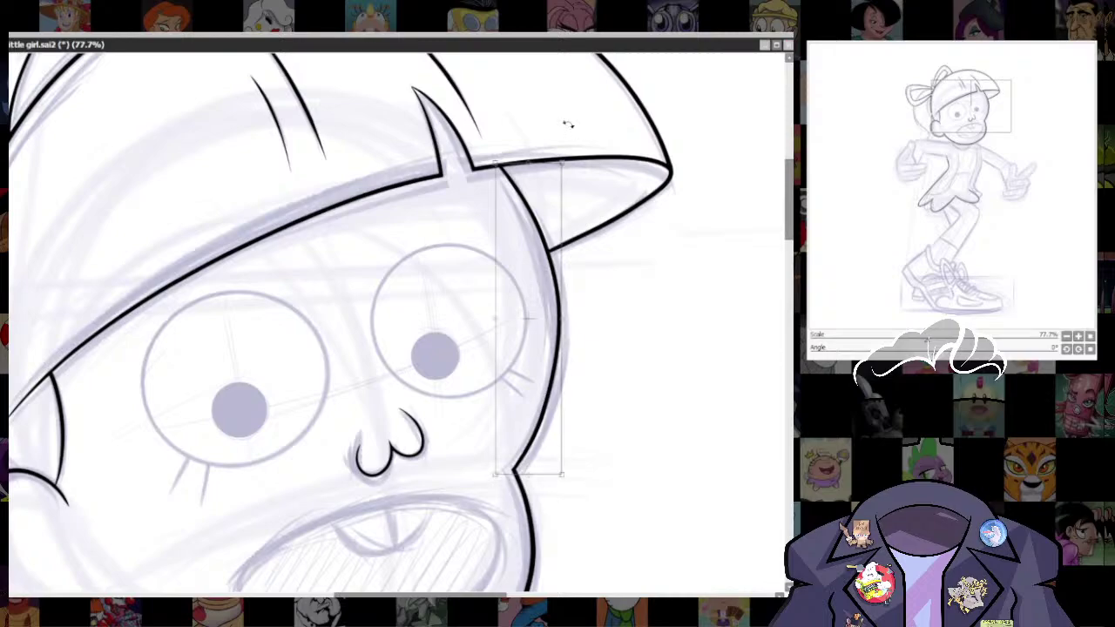
pyautogui.press('Return')
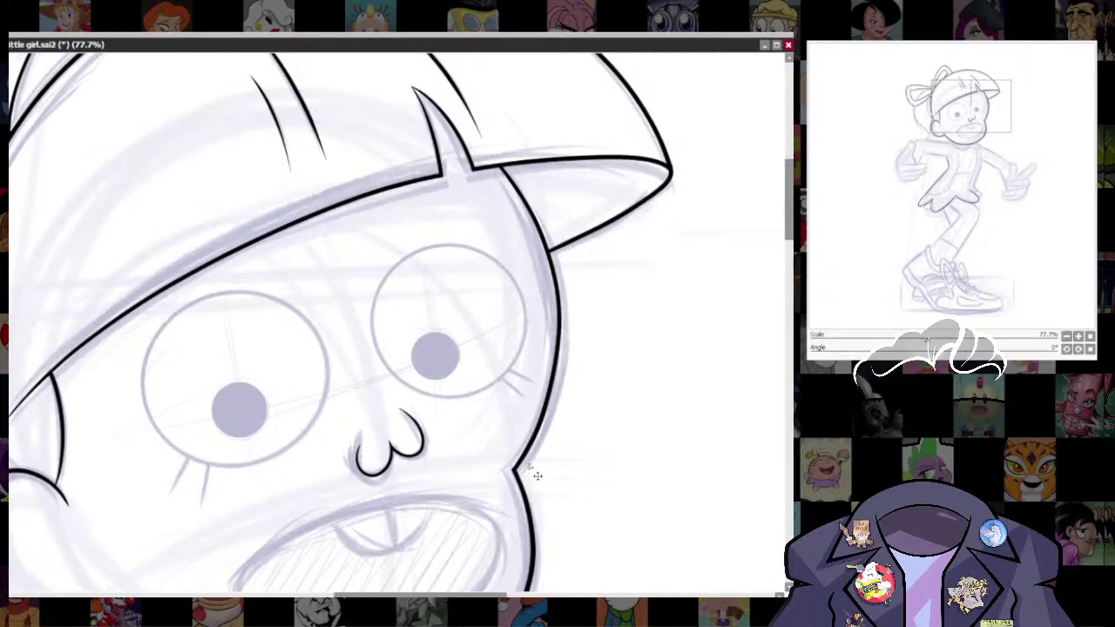
# - Show the ellipse ruler and move, scale and shape it to match the sketched outline of the larger eye near the ear
pyautogui.scroll(-8, 592, 410)
pyautogui.scroll(8, 550, 479)
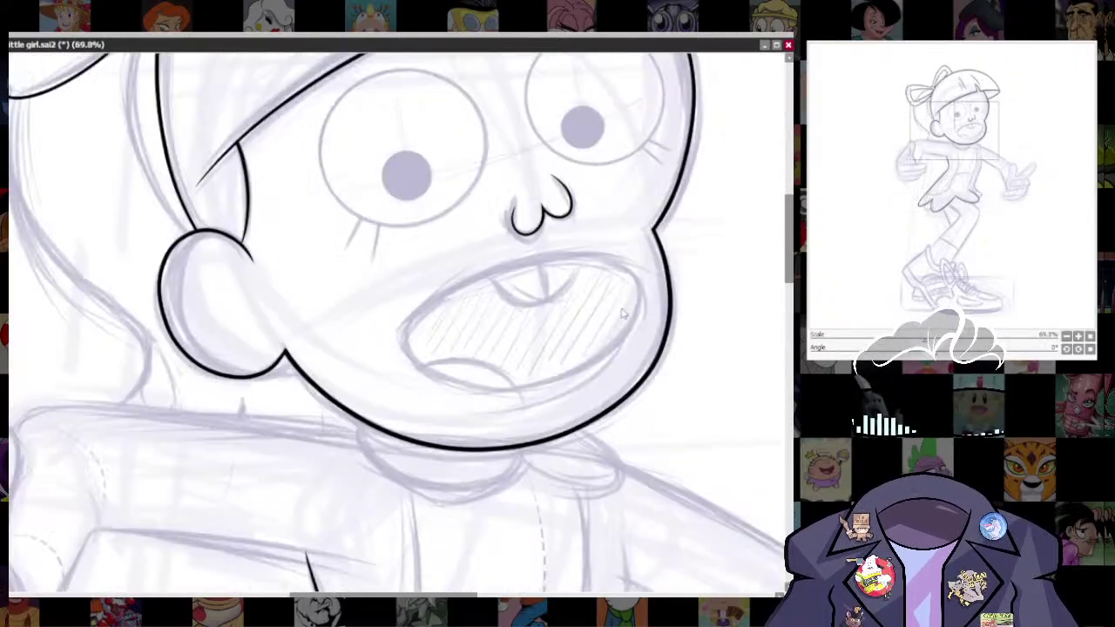
pyautogui.moveTo(619, 355); pyautogui.dragTo(588, 474)
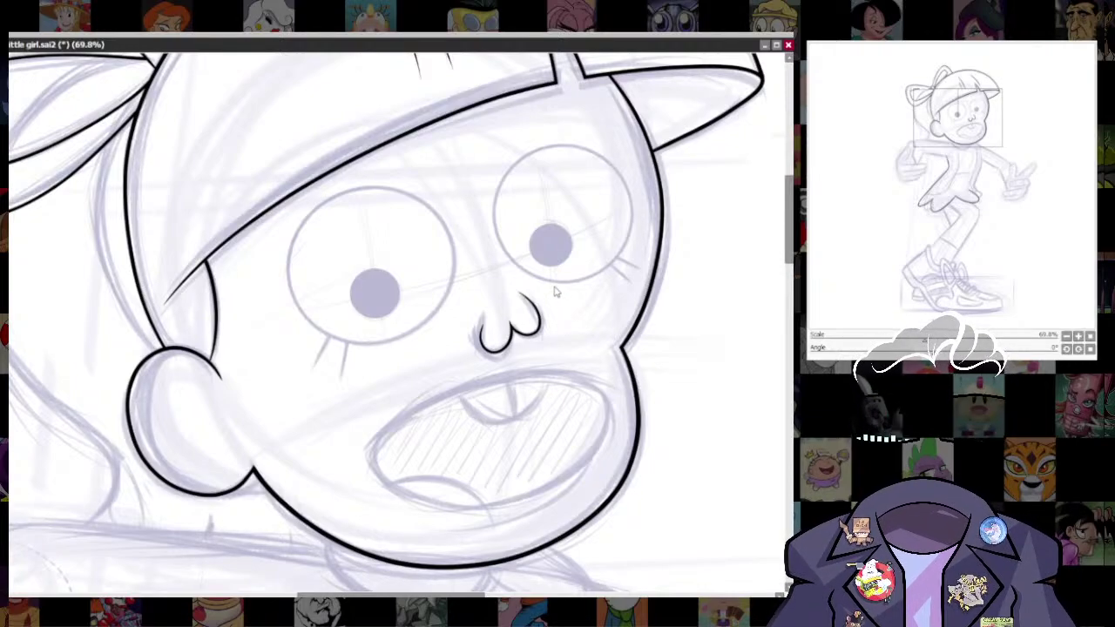
pyautogui.hotkey('ctrl', 'r')
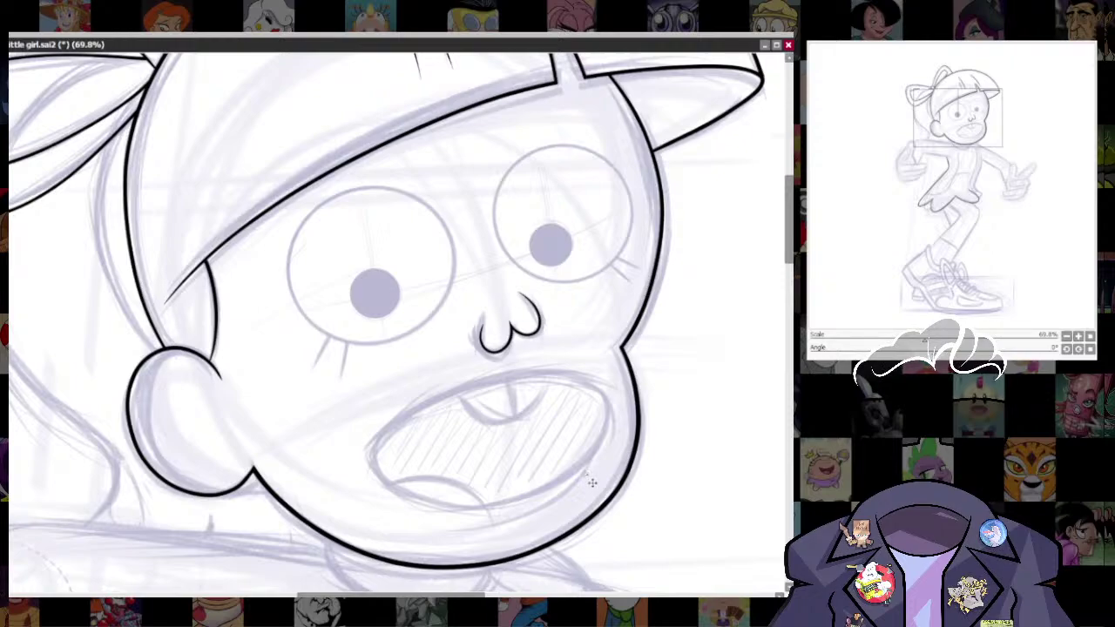
pyautogui.hotkey('ctrl', 'r')
pyautogui.hotkey('ctrl', 'r')
pyautogui.moveTo(380, 323); pyautogui.dragTo(370, 279)
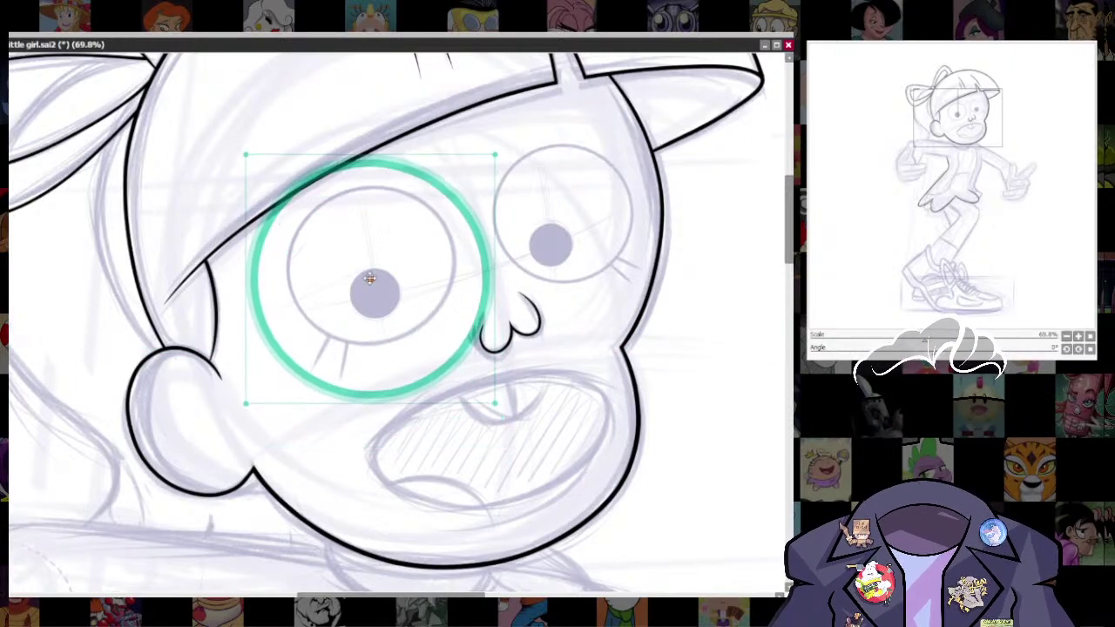
pyautogui.moveTo(493, 155); pyautogui.dragTo(455, 186)
pyautogui.moveTo(460, 288); pyautogui.dragTo(462, 278)
pyautogui.moveTo(290, 319); pyautogui.dragTo(286, 322)
pyautogui.moveTo(460, 344); pyautogui.dragTo(458, 344)
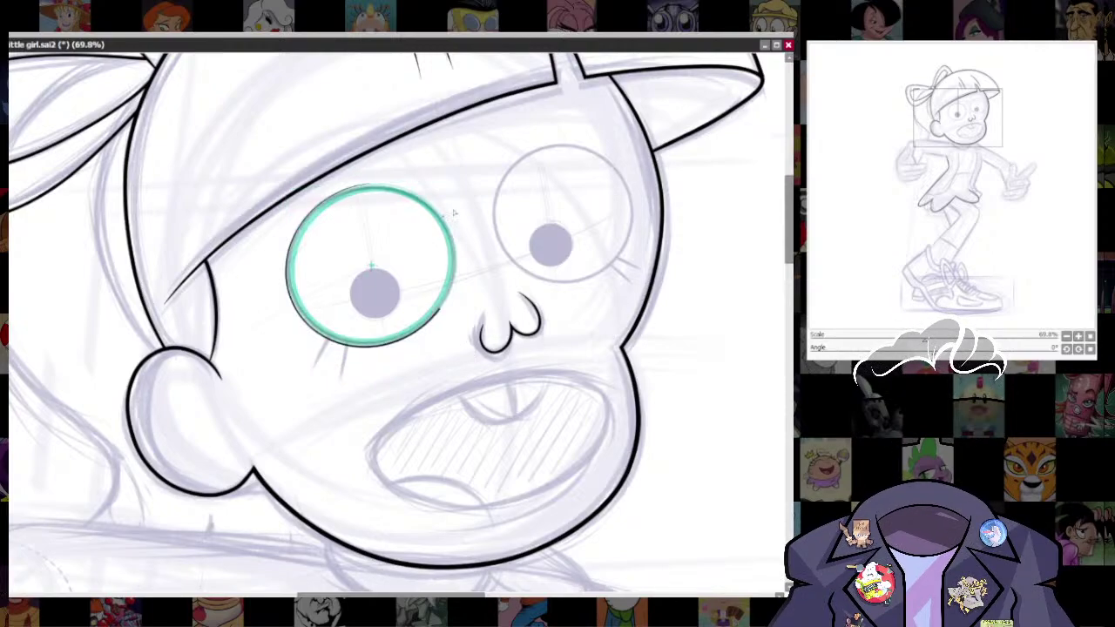
# - Ink the larger eye's round outline along the ellipse ruler, redoing the stroke until it is clean
pyautogui.moveTo(453, 210)
pyautogui.mouseDown()
pyautogui.moveTo(277, 268)
pyautogui.moveTo(456, 217)
pyautogui.mouseUp()
pyautogui.hotkey('ctrl', 'z')
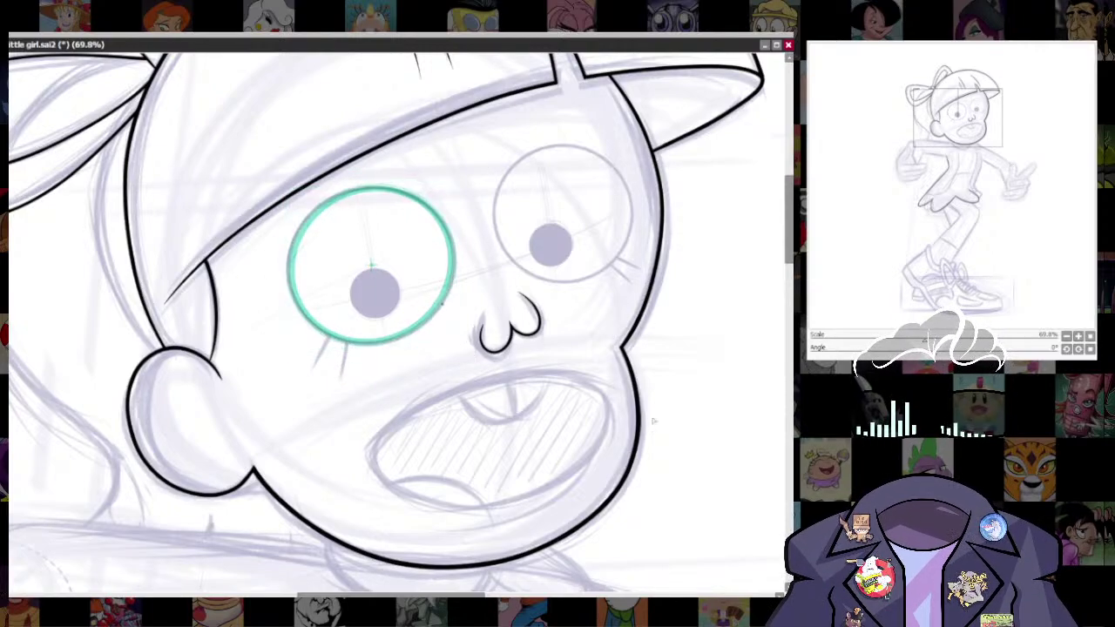
pyautogui.moveTo(399, 186); pyautogui.dragTo(450, 286)
pyautogui.hotkey('ctrl', 'z')
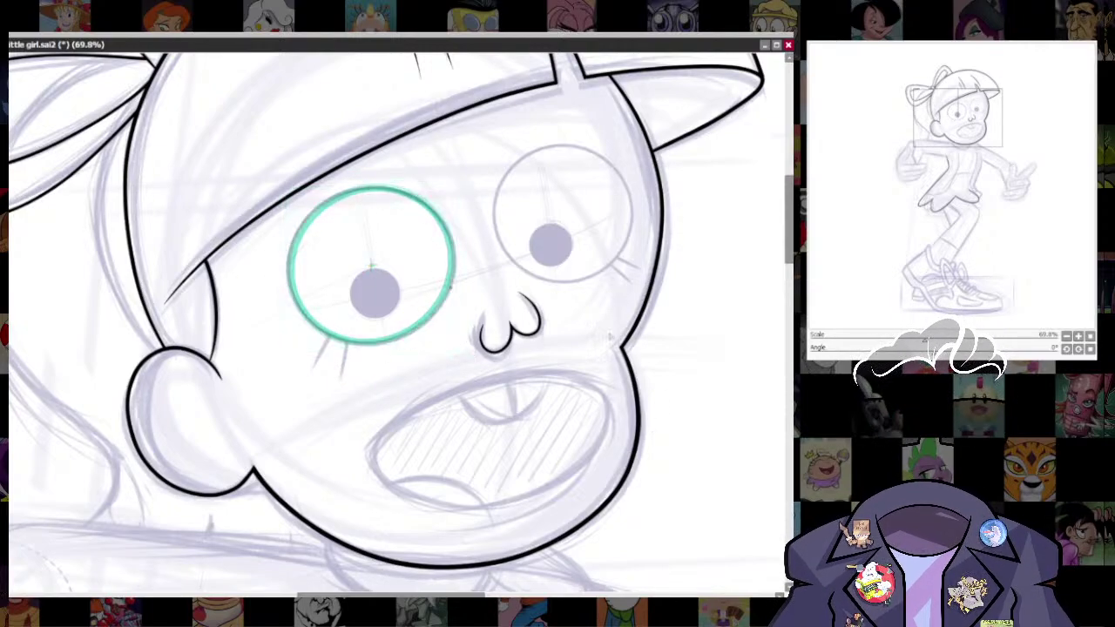
pyautogui.moveTo(426, 198)
pyautogui.mouseDown()
pyautogui.moveTo(281, 263)
pyautogui.moveTo(304, 376)
pyautogui.moveTo(370, 352)
pyautogui.mouseUp()
# - Refit the ellipse ruler to the smaller far eye, ink its round outline along it, and hide the ruler
pyautogui.moveTo(375, 265); pyautogui.dragTo(564, 217)
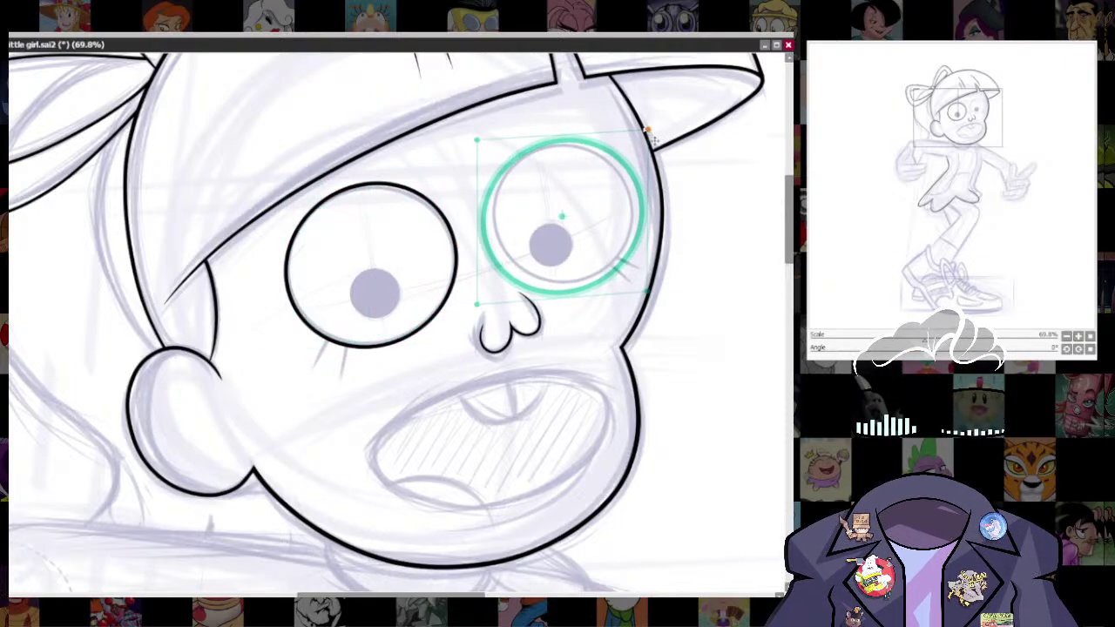
pyautogui.moveTo(649, 130); pyautogui.dragTo(633, 148)
pyautogui.moveTo(477, 305); pyautogui.dragTo(513, 293)
pyautogui.moveTo(646, 292); pyautogui.dragTo(630, 278)
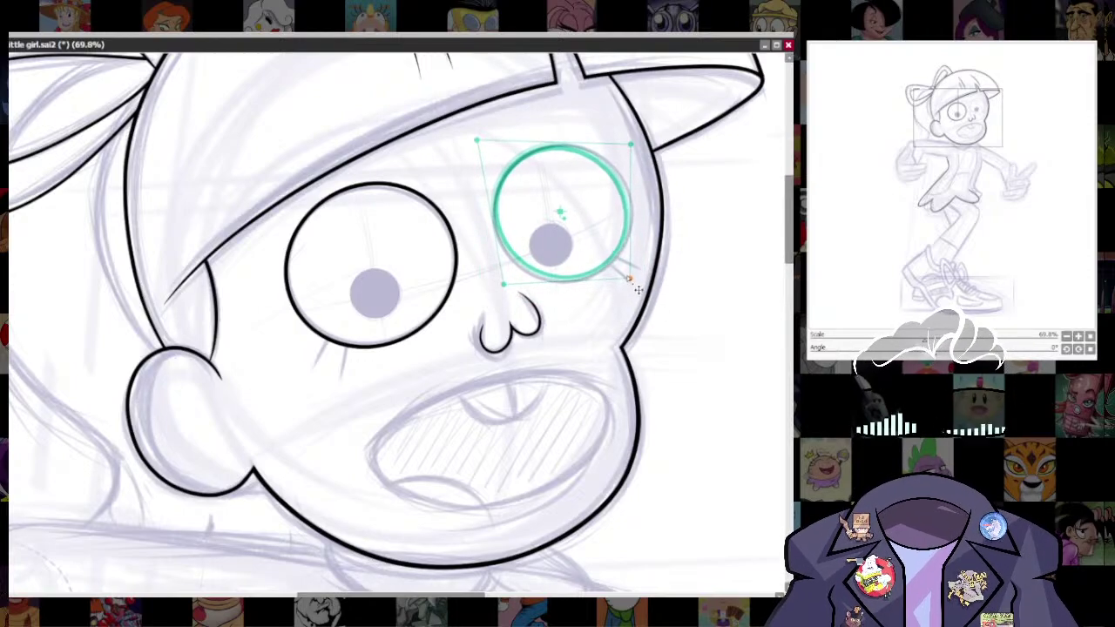
pyautogui.moveTo(482, 142); pyautogui.dragTo(494, 157)
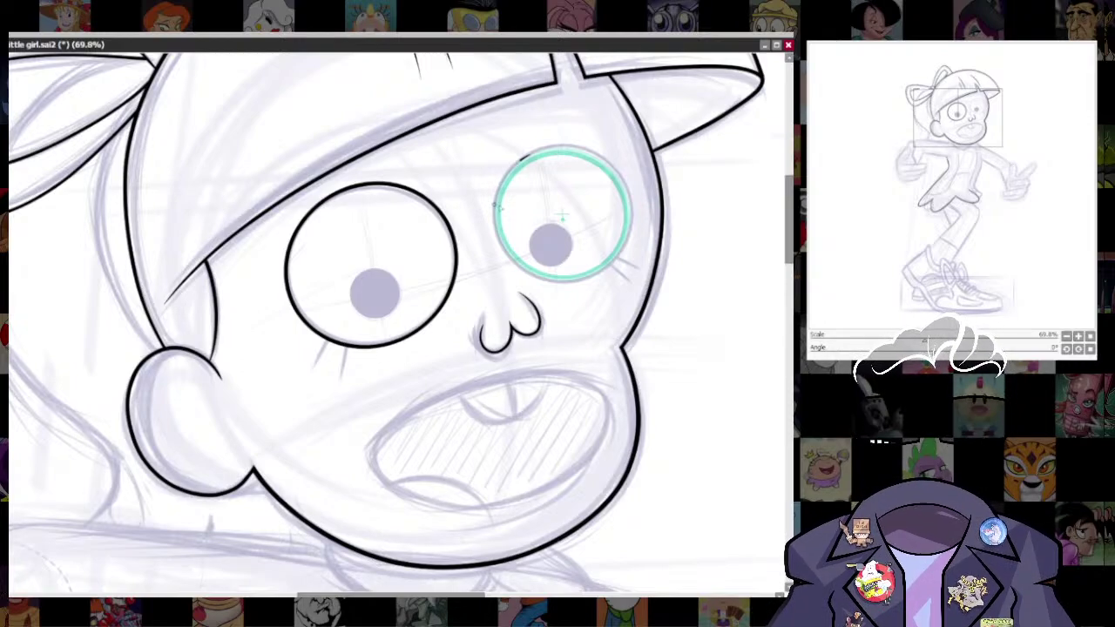
pyautogui.moveTo(550, 153)
pyautogui.mouseDown()
pyautogui.moveTo(623, 217)
pyautogui.moveTo(462, 244)
pyautogui.mouseUp()
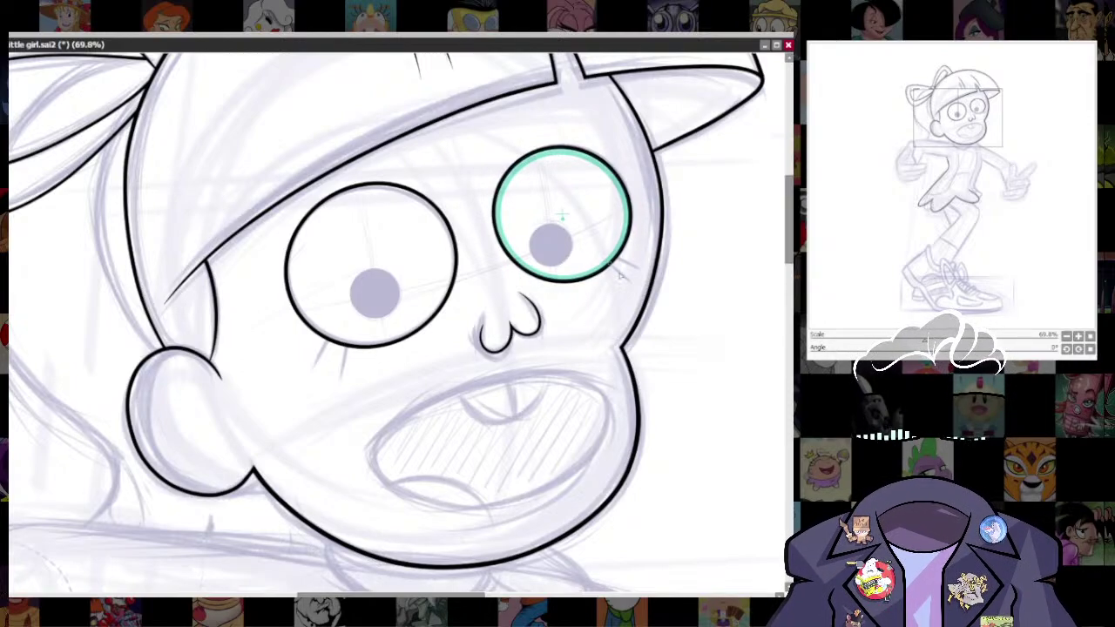
pyautogui.hotkey('ctrl', 't')
pyautogui.press('Escape')
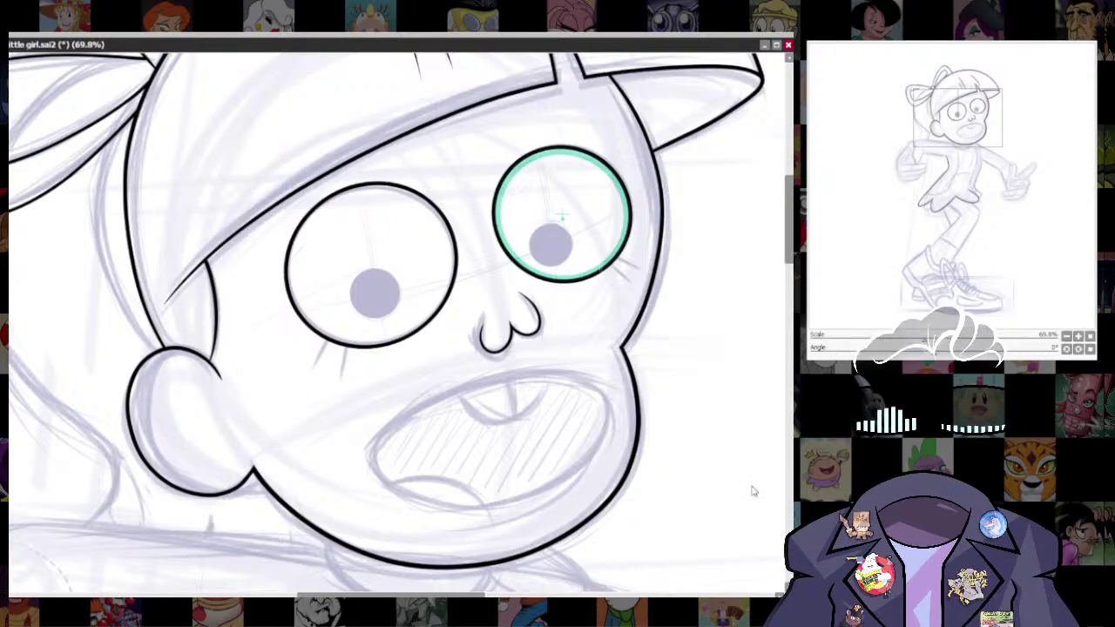
pyautogui.hotkey('ctrl', 'r')
# - Fill the larger eye's pupil as a solid black dot and free-transform it to match the sketched pupil
pyautogui.scroll(3, 417, 298)
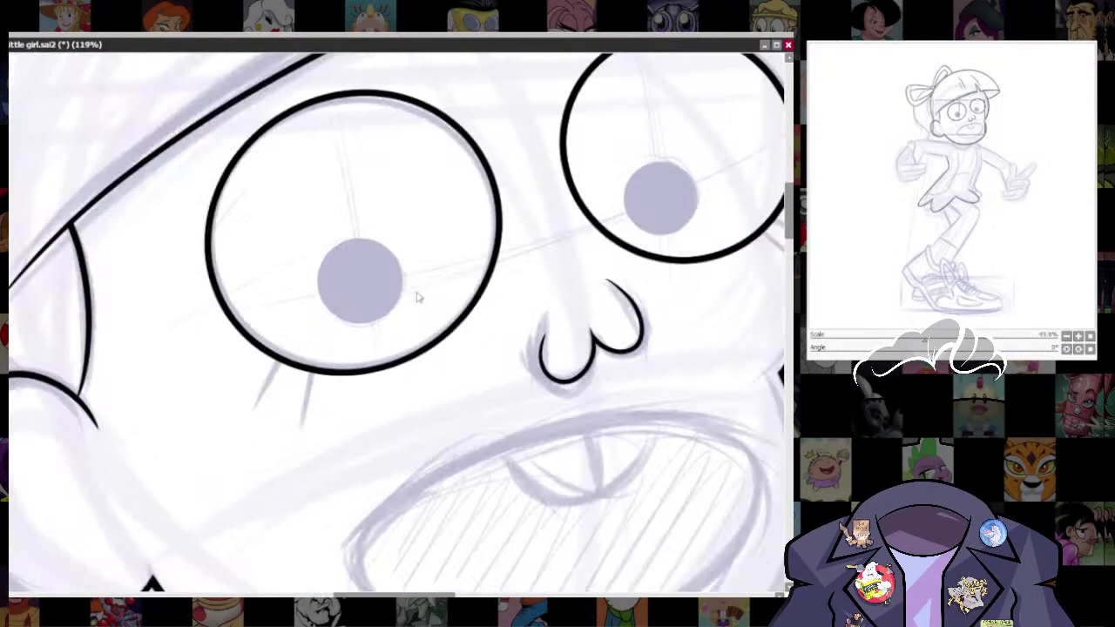
pyautogui.moveTo(318, 246); pyautogui.dragTo(388, 326)
pyautogui.hotkey('ctrl', 'z')
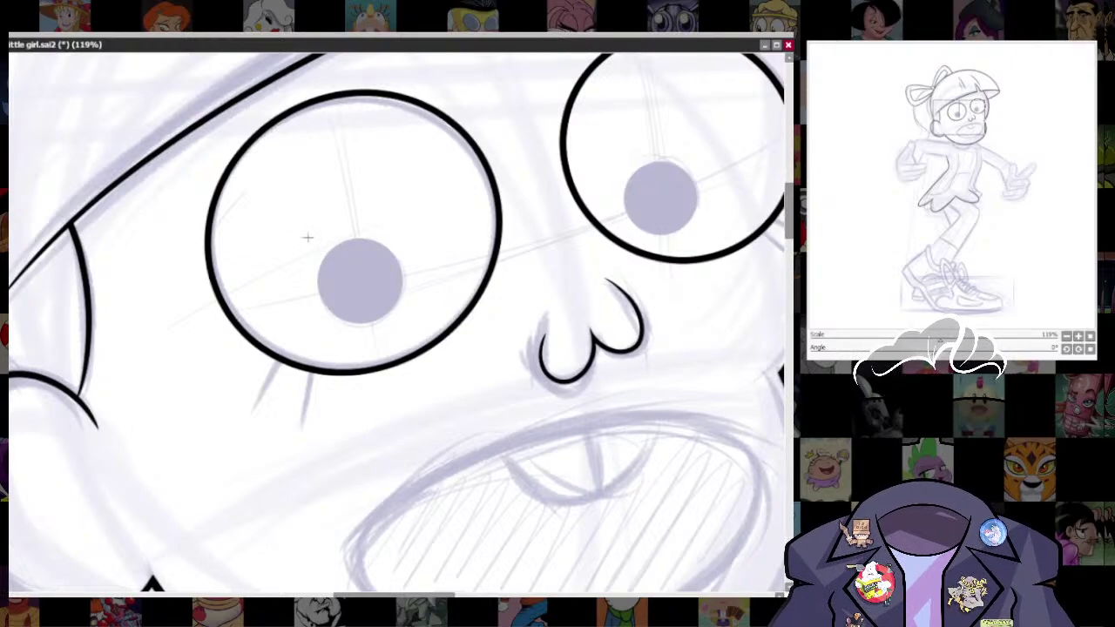
pyautogui.click(308, 238)
pyautogui.moveTo(316, 249); pyautogui.dragTo(369, 292)
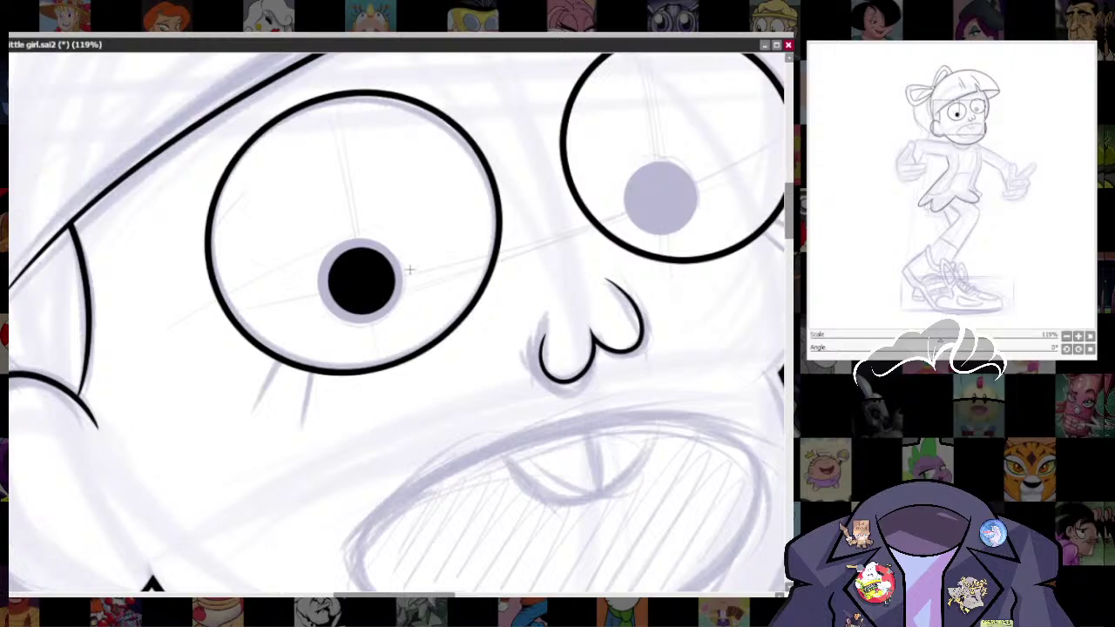
pyautogui.hotkey('ctrl', 't')
pyautogui.moveTo(396, 247); pyautogui.dragTo(397, 246)
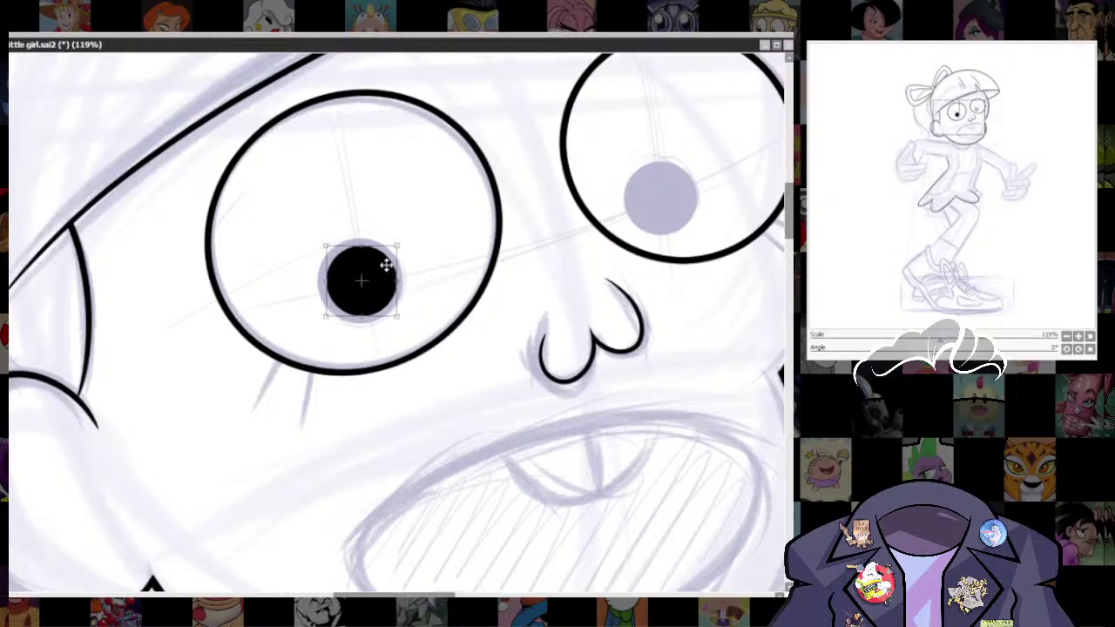
pyautogui.moveTo(373, 290); pyautogui.dragTo(369, 294)
pyautogui.moveTo(397, 247); pyautogui.dragTo(401, 241)
pyautogui.press('Return')
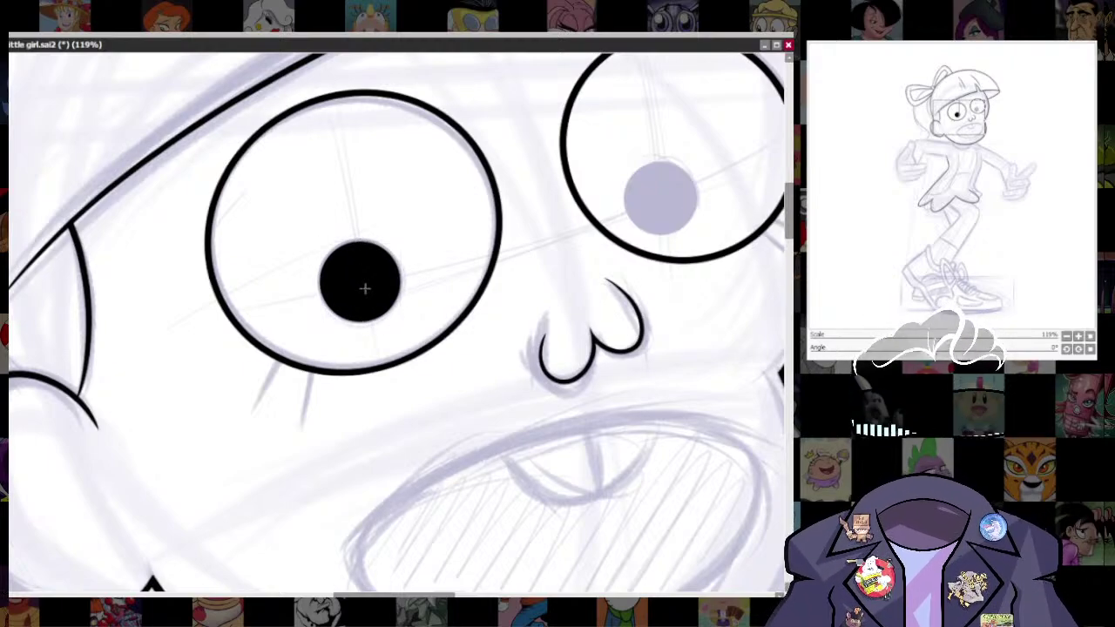
# - Place a black pupil dot in the smaller far eye, scale and move it onto the sketched pupil, and save the file
pyautogui.click(647, 228)
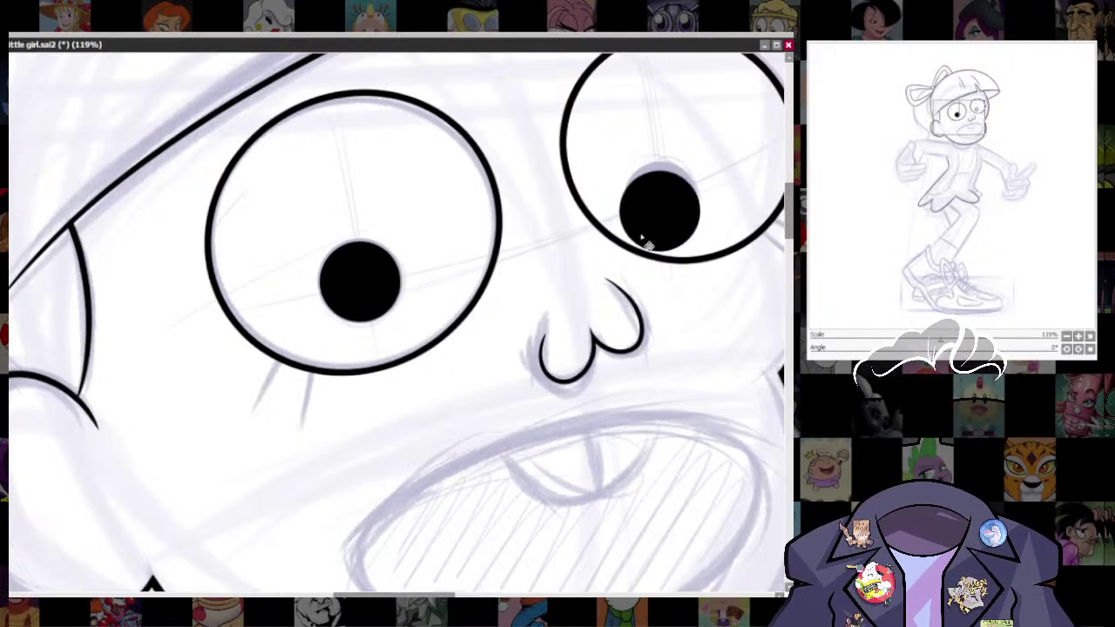
pyautogui.hotkey('ctrl', 't')
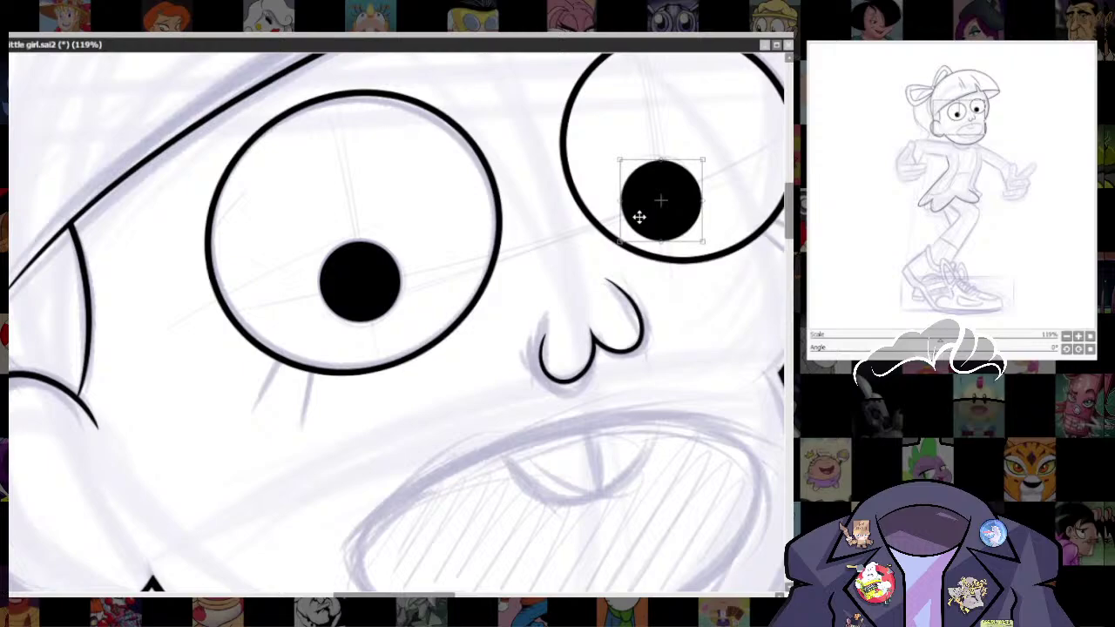
pyautogui.moveTo(703, 159); pyautogui.dragTo(695, 168)
pyautogui.moveTo(657, 206); pyautogui.dragTo(662, 200)
pyautogui.moveTo(697, 160); pyautogui.dragTo(691, 166)
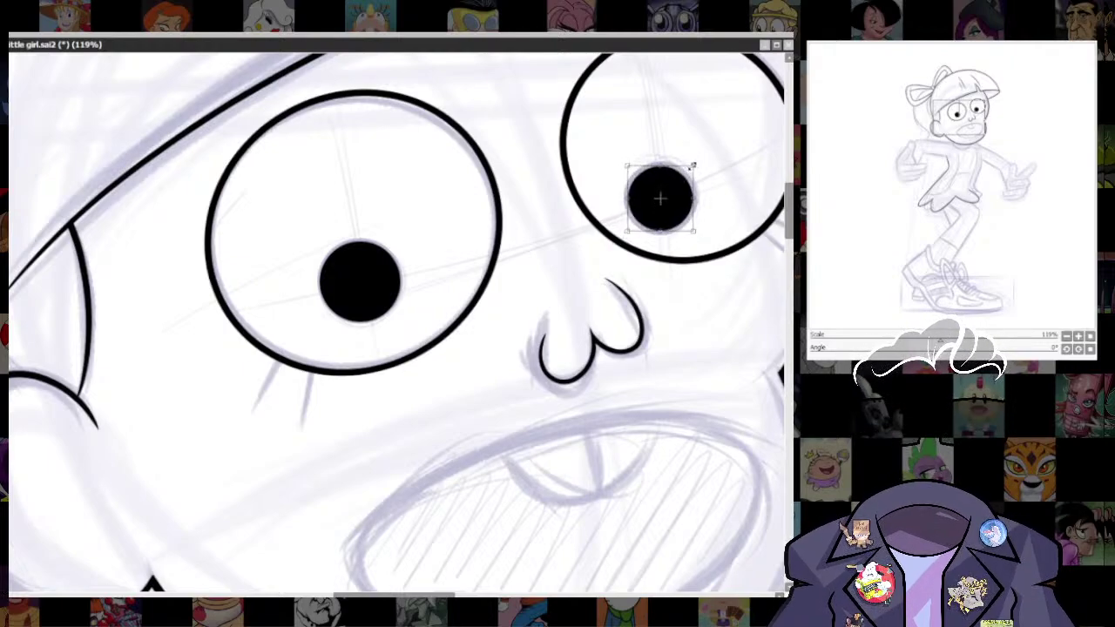
pyautogui.press('Return')
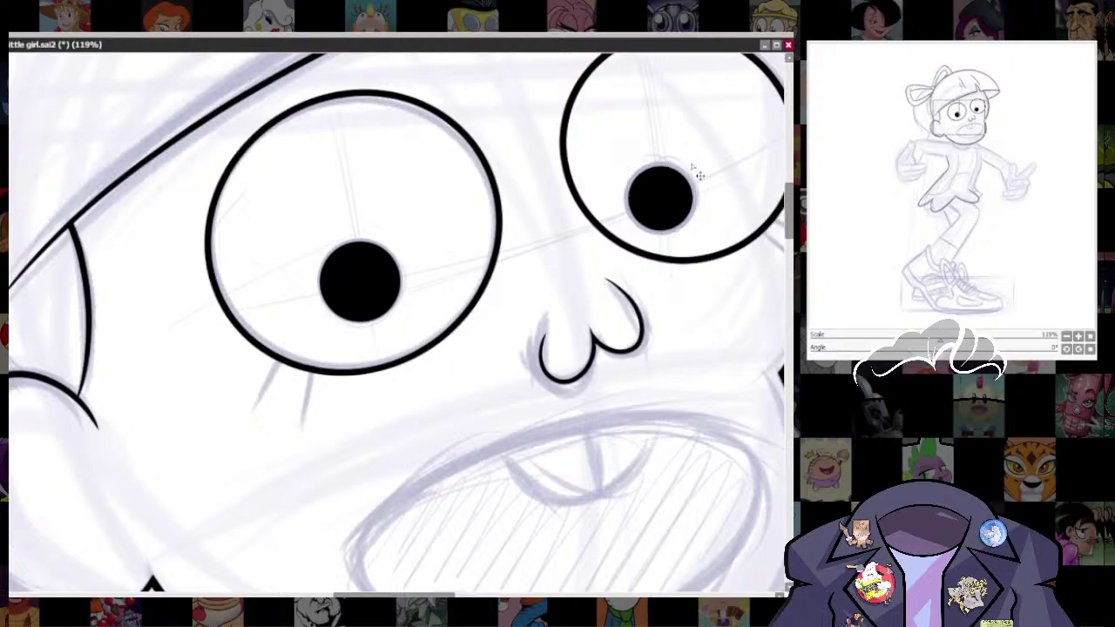
pyautogui.hotkey('ctrl', 's')
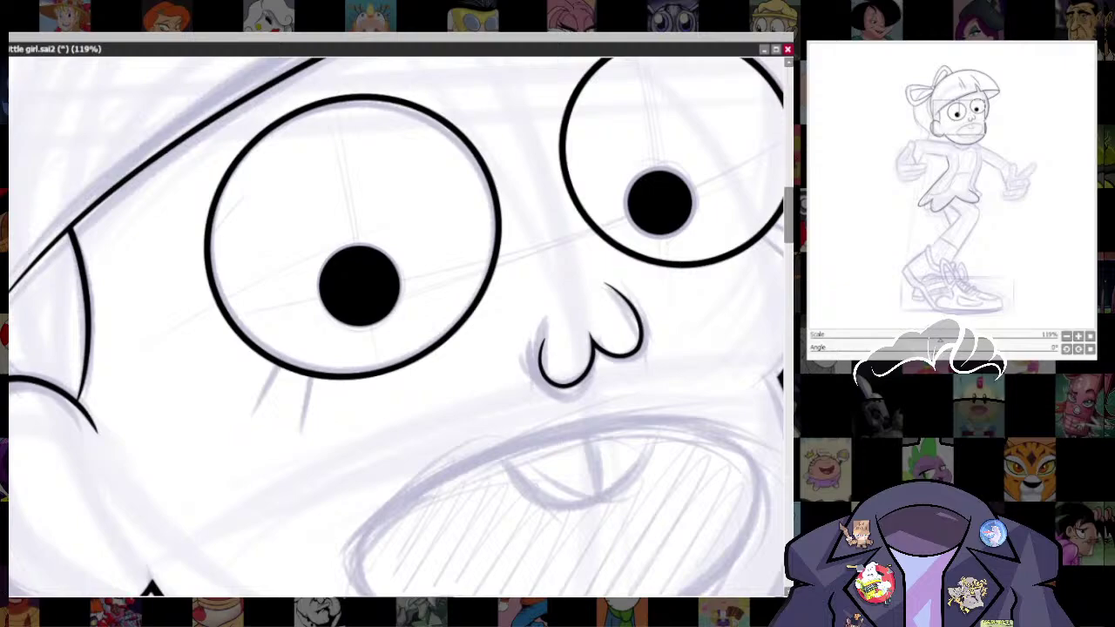
# - Ink the two rounded collar flaps under the chin, from the jawline down along the sketched curves
pyautogui.scroll(-5, 747, 361)
pyautogui.moveTo(707, 406); pyautogui.dragTo(594, 323)
pyautogui.scroll(3, 609, 353)
pyautogui.scroll(3, 594, 322)
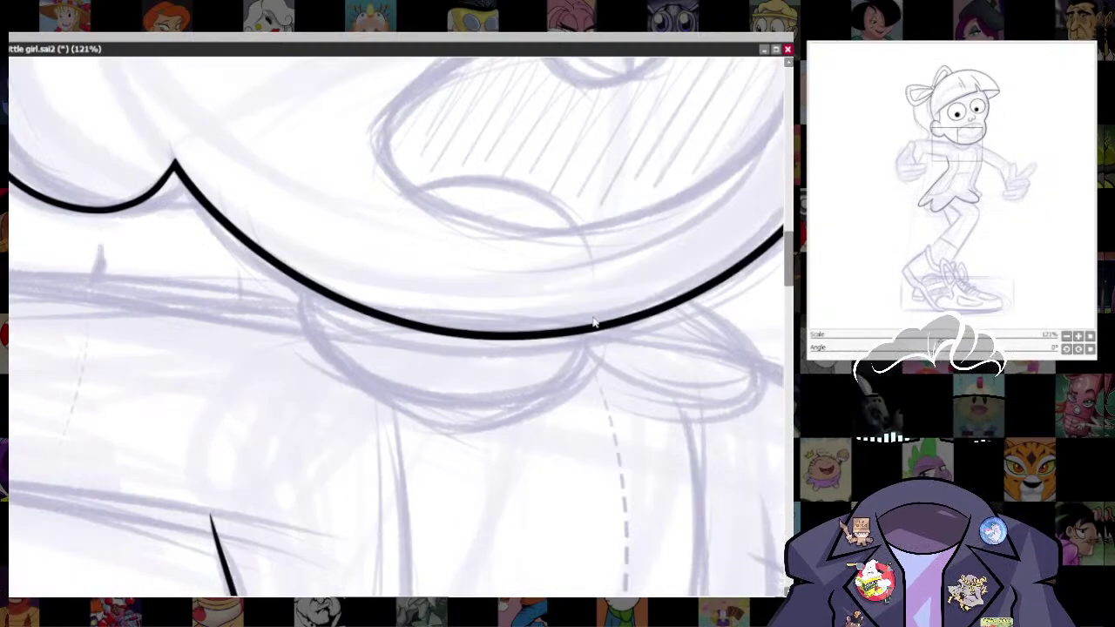
pyautogui.moveTo(696, 454); pyautogui.dragTo(667, 390)
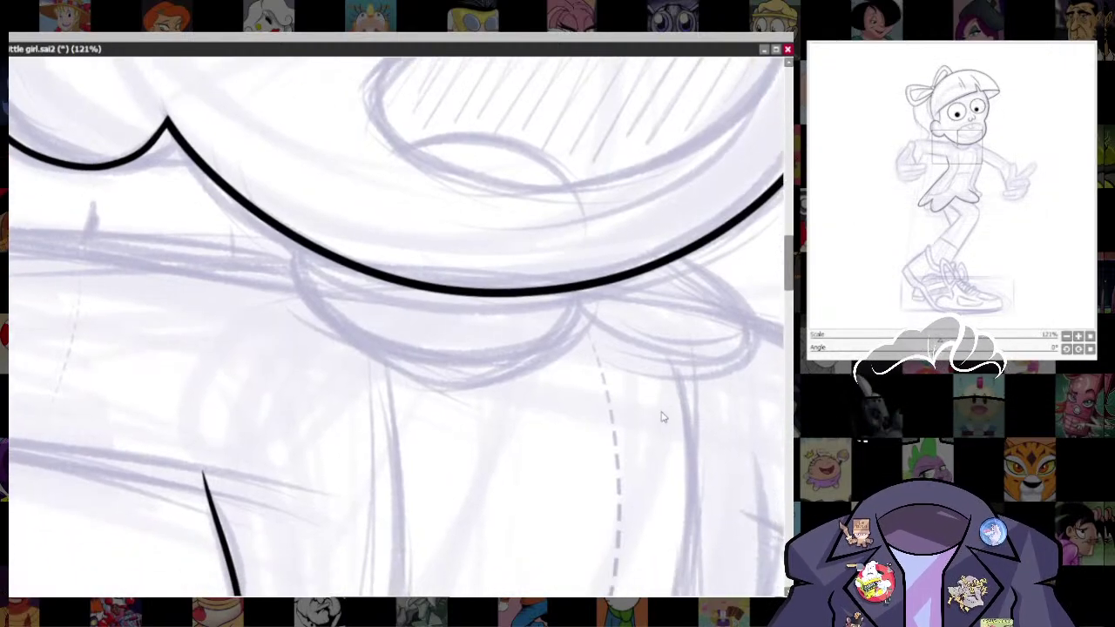
pyautogui.scroll(1, 517, 403)
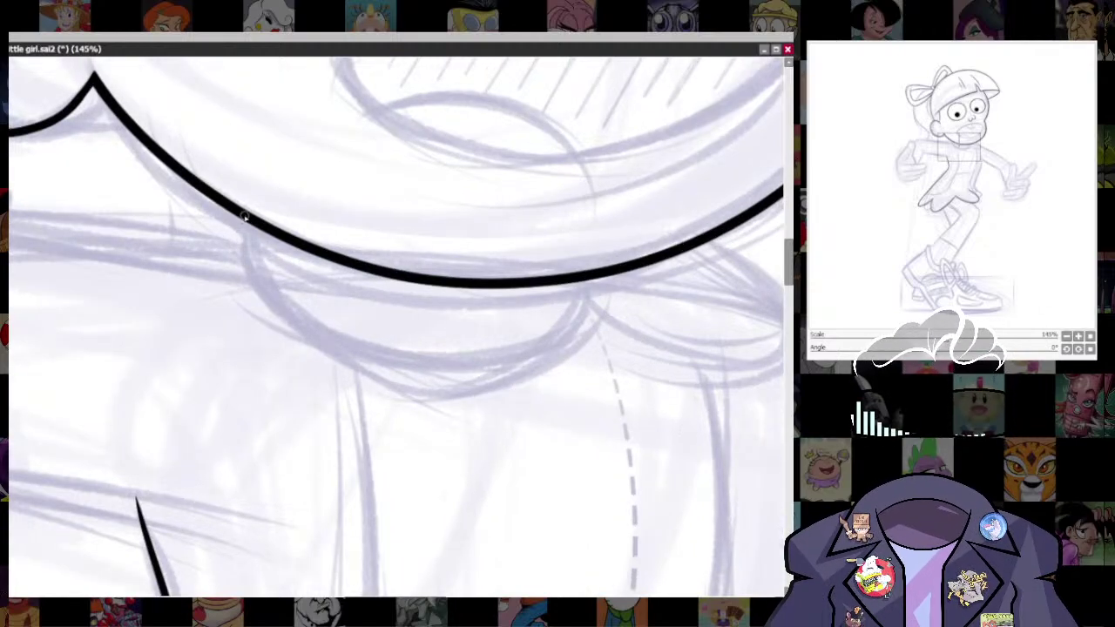
pyautogui.moveTo(245, 218)
pyautogui.mouseDown()
pyautogui.moveTo(279, 301)
pyautogui.moveTo(384, 383)
pyautogui.moveTo(501, 373)
pyautogui.moveTo(574, 309)
pyautogui.moveTo(584, 263)
pyautogui.mouseUp()
pyautogui.hotkey('ctrl', 'z')
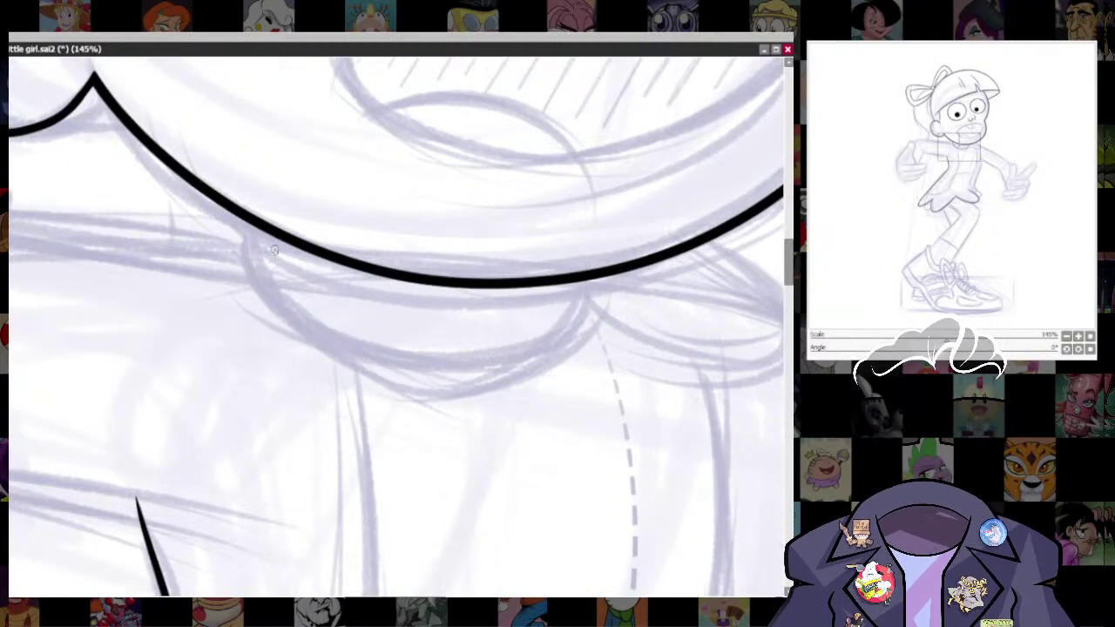
pyautogui.moveTo(244, 213)
pyautogui.mouseDown()
pyautogui.moveTo(283, 299)
pyautogui.moveTo(392, 393)
pyautogui.moveTo(502, 400)
pyautogui.moveTo(575, 328)
pyautogui.moveTo(585, 270)
pyautogui.mouseUp()
pyautogui.moveTo(750, 401); pyautogui.dragTo(546, 447)
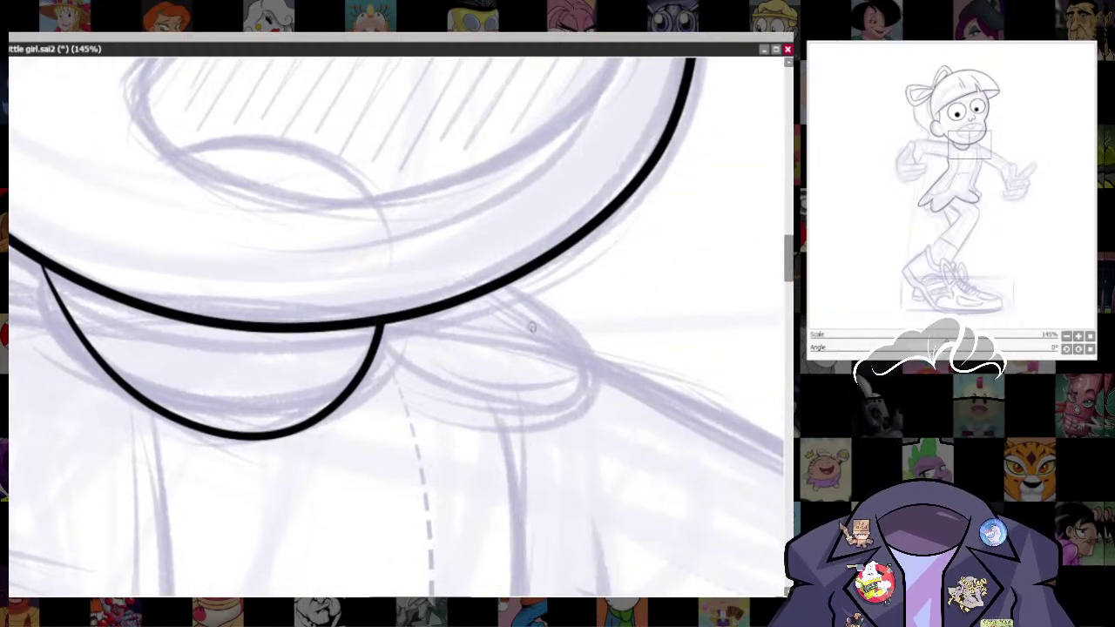
pyautogui.moveTo(504, 283)
pyautogui.mouseDown()
pyautogui.moveTo(607, 394)
pyautogui.moveTo(522, 422)
pyautogui.moveTo(417, 373)
pyautogui.moveTo(378, 324)
pyautogui.mouseUp()
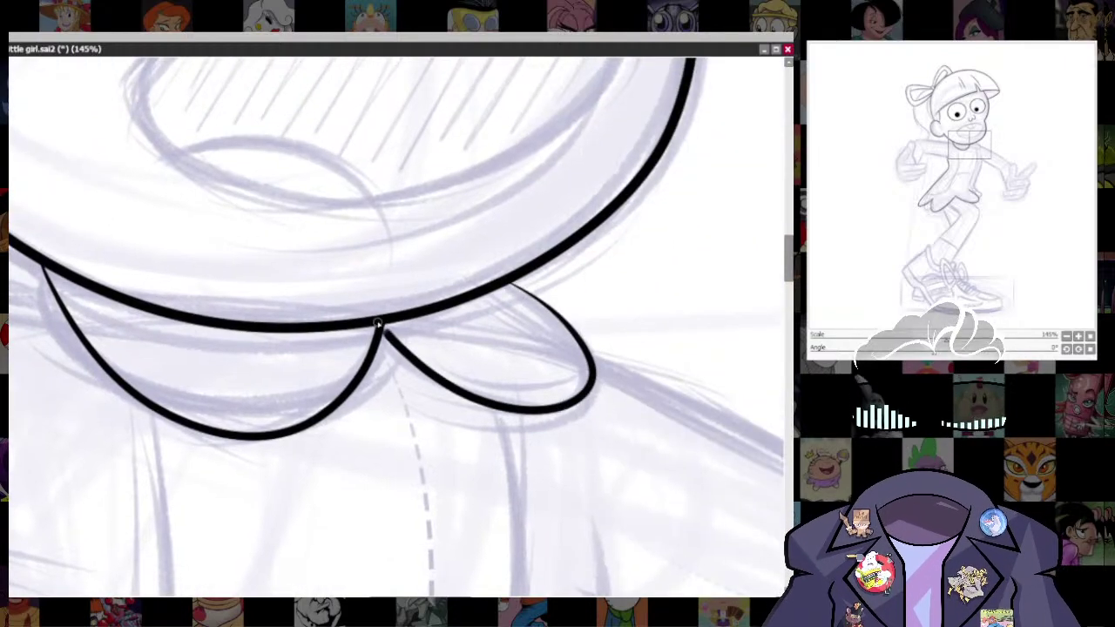
# - Try to ink the outer edge and tip of the front raised finger on the hand behind the body
pyautogui.scroll(-3, 562, 456)
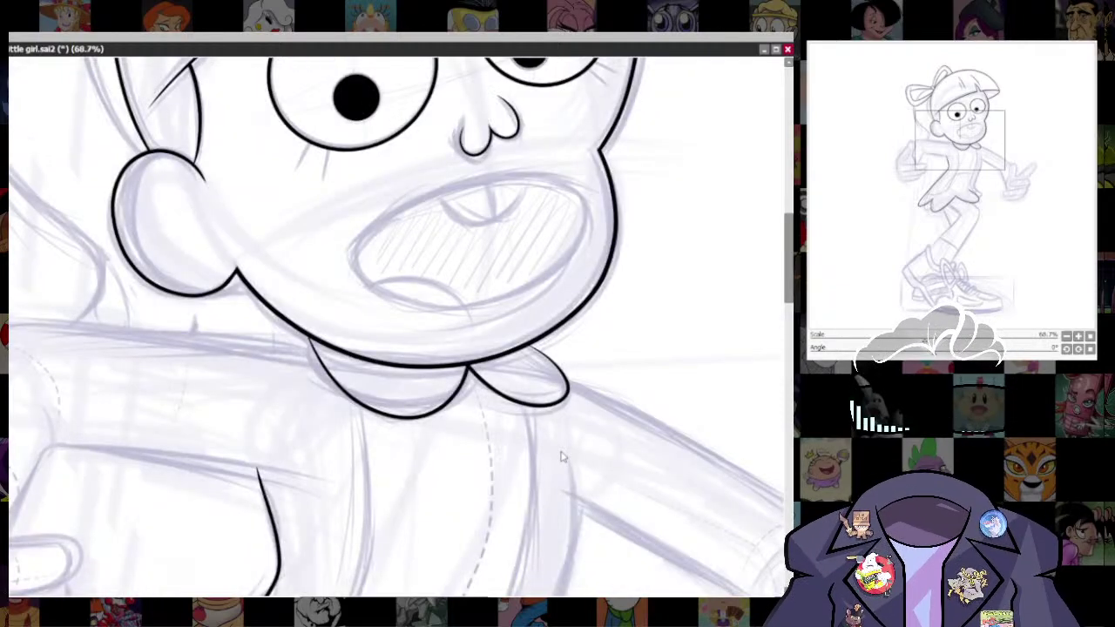
pyautogui.scroll(-2, 562, 456)
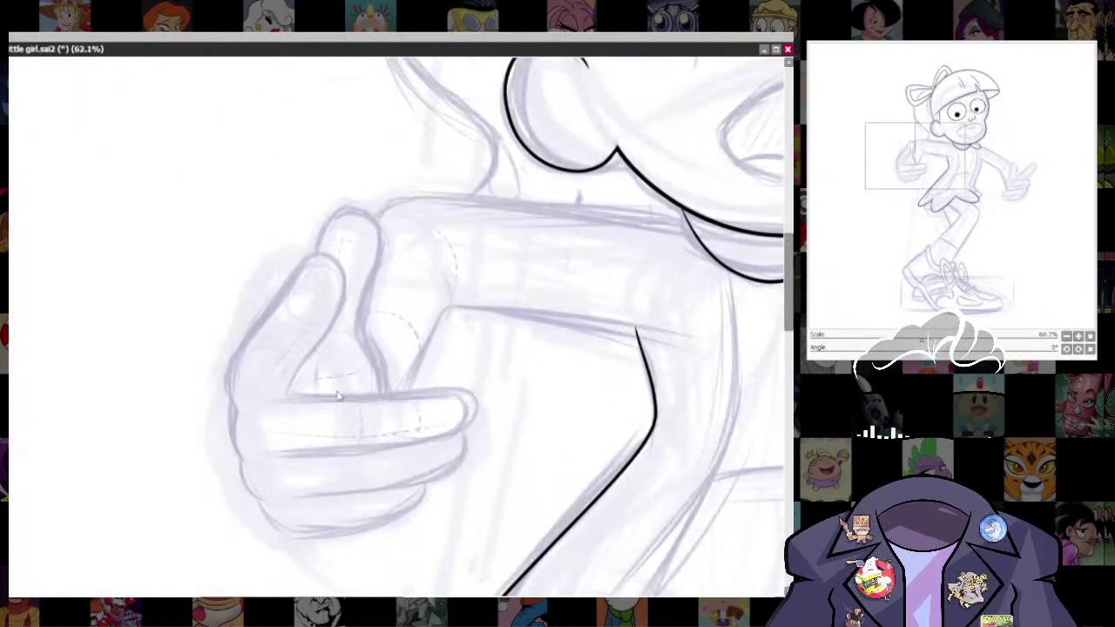
pyautogui.scroll(3, 338, 391)
pyautogui.moveTo(597, 474); pyautogui.dragTo(623, 441)
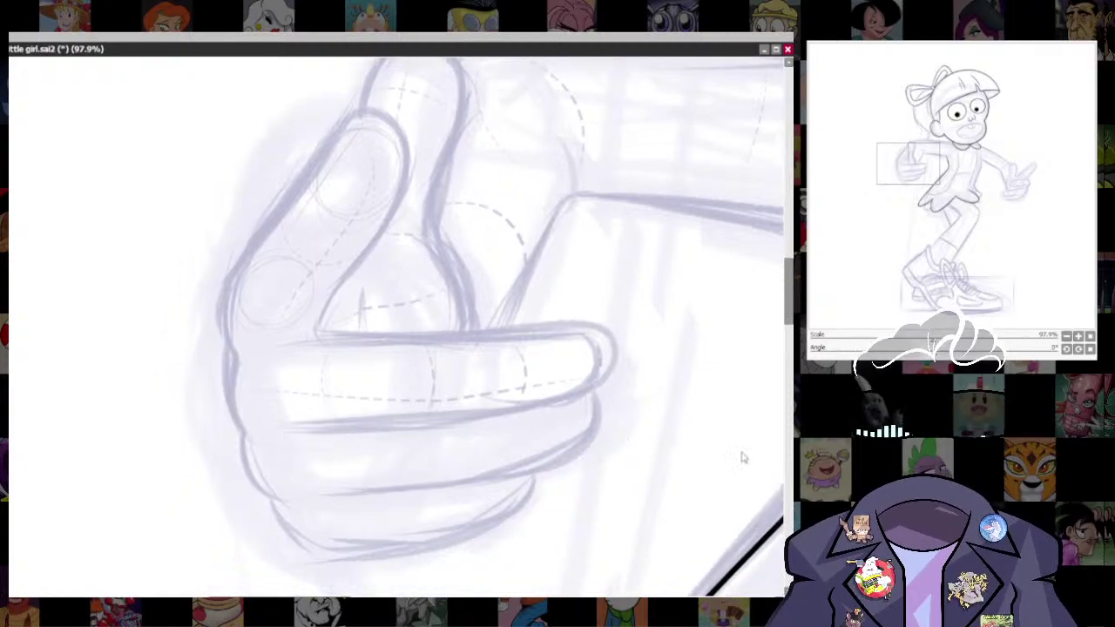
pyautogui.moveTo(614, 401); pyautogui.dragTo(619, 419)
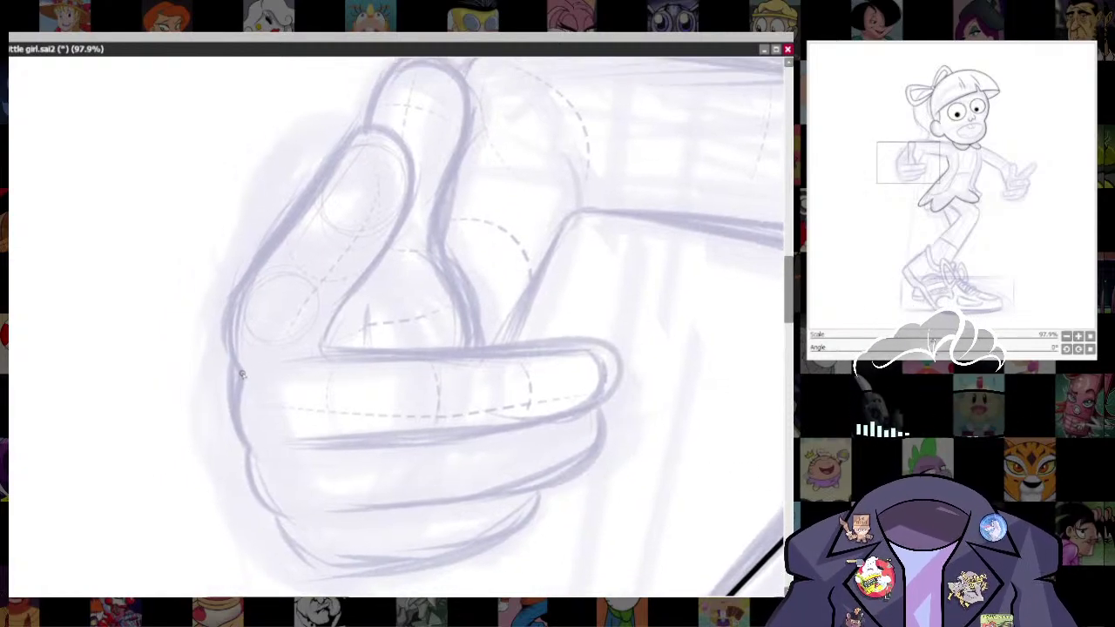
pyautogui.moveTo(242, 375)
pyautogui.mouseDown()
pyautogui.moveTo(229, 300)
pyautogui.moveTo(310, 182)
pyautogui.moveTo(387, 112)
pyautogui.mouseUp()
pyautogui.hotkey('ctrl', 'z')
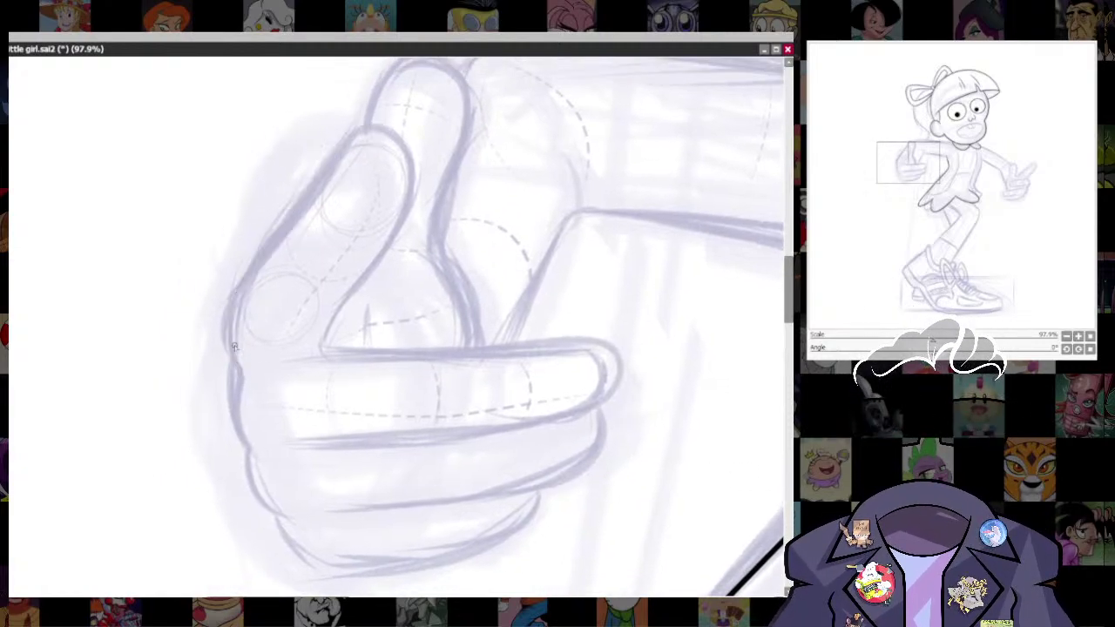
pyautogui.moveTo(228, 341)
pyautogui.mouseDown()
pyautogui.moveTo(268, 247)
pyautogui.moveTo(342, 146)
pyautogui.moveTo(399, 130)
pyautogui.moveTo(406, 211)
pyautogui.mouseUp()
pyautogui.hotkey('ctrl', 'z')
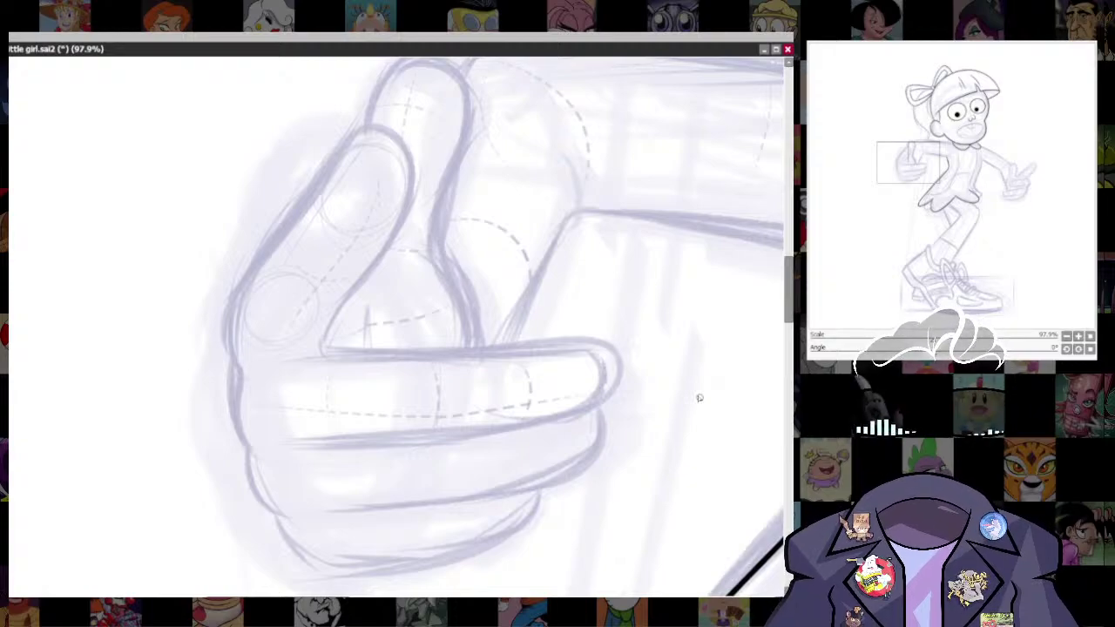
pyautogui.moveTo(240, 375)
pyautogui.mouseDown()
pyautogui.moveTo(329, 174)
pyautogui.moveTo(386, 121)
pyautogui.moveTo(404, 222)
pyautogui.moveTo(340, 307)
pyautogui.moveTo(328, 354)
pyautogui.moveTo(608, 350)
pyautogui.moveTo(610, 392)
pyautogui.moveTo(482, 443)
pyautogui.moveTo(262, 436)
pyautogui.mouseUp()
pyautogui.hotkey('ctrl', 'z')
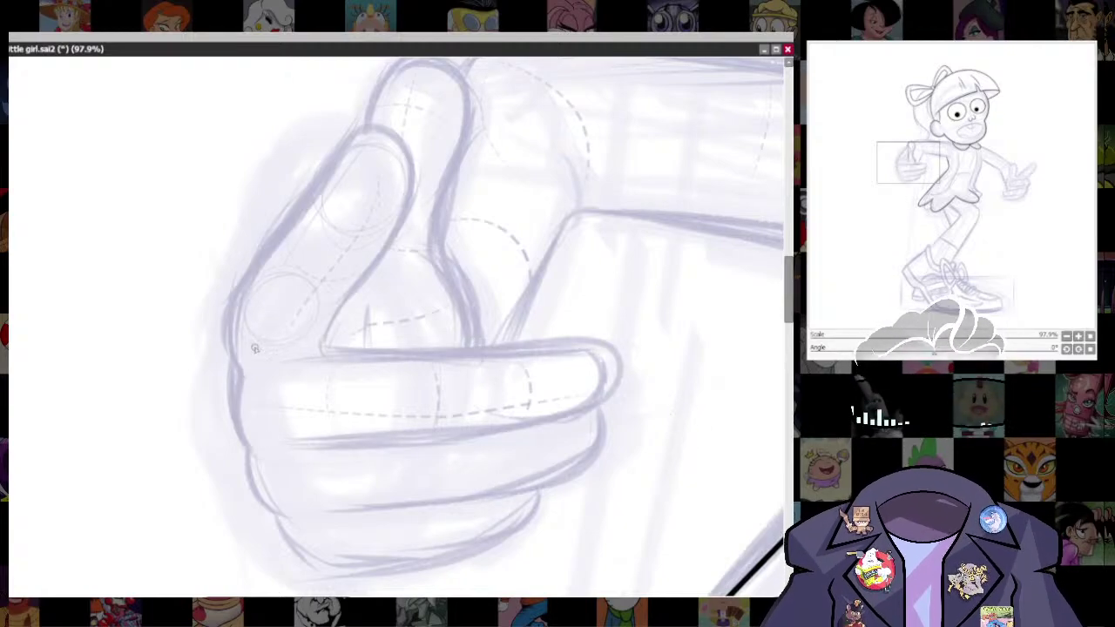
# - Ink one continuous contour around the front raised finger and the top horizontal finger, redrawing it once for a cleaner line
pyautogui.moveTo(241, 385)
pyautogui.mouseDown()
pyautogui.moveTo(224, 319)
pyautogui.moveTo(358, 125)
pyautogui.moveTo(385, 118)
pyautogui.moveTo(418, 165)
pyautogui.moveTo(403, 226)
pyautogui.moveTo(327, 329)
pyautogui.moveTo(328, 345)
pyautogui.moveTo(589, 346)
pyautogui.moveTo(614, 367)
pyautogui.moveTo(609, 390)
pyautogui.moveTo(577, 417)
pyautogui.moveTo(525, 430)
pyautogui.moveTo(452, 440)
pyautogui.moveTo(306, 425)
pyautogui.mouseUp()
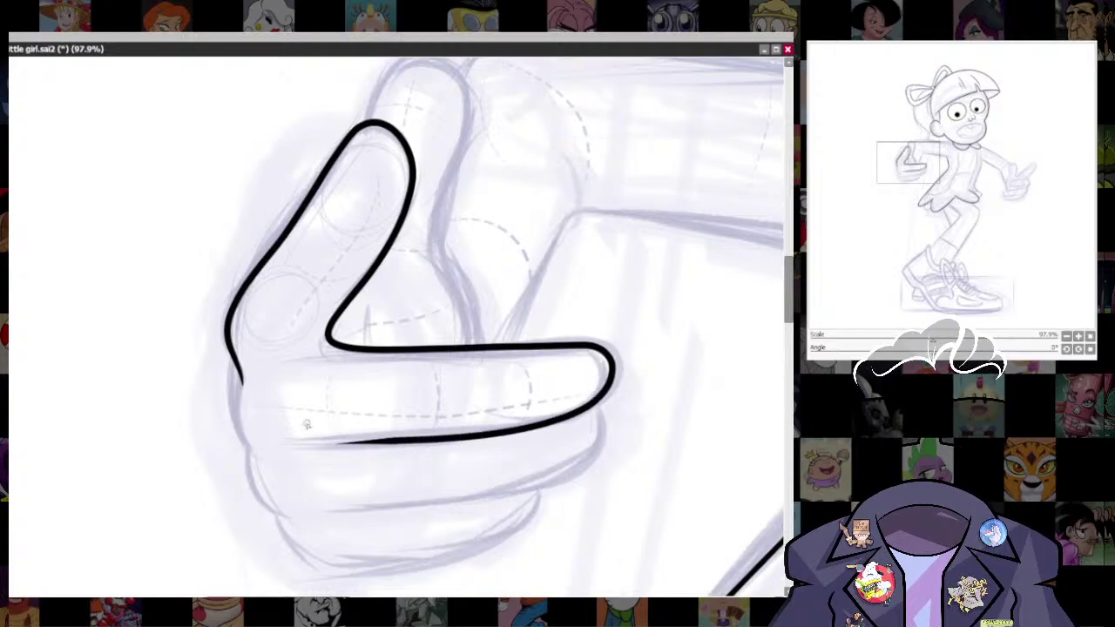
pyautogui.moveTo(592, 412); pyautogui.dragTo(574, 334)
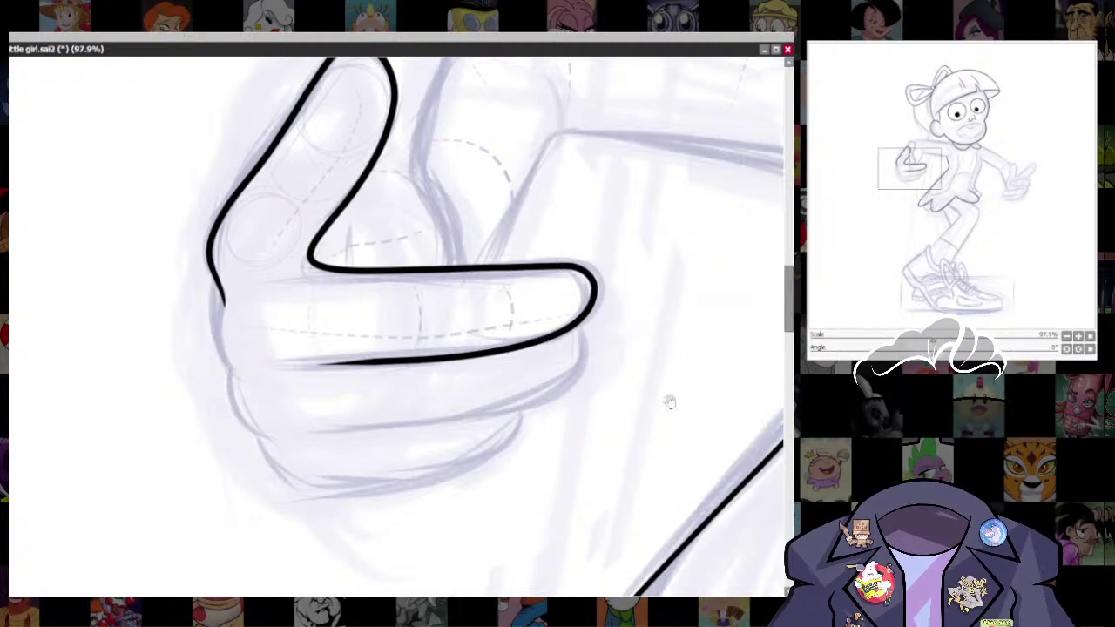
pyautogui.moveTo(670, 401); pyautogui.dragTo(670, 439)
pyautogui.hotkey('ctrl', 'z')
pyautogui.moveTo(223, 344)
pyautogui.mouseDown()
pyautogui.moveTo(203, 276)
pyautogui.moveTo(349, 79)
pyautogui.moveTo(390, 109)
pyautogui.mouseUp()
pyautogui.moveTo(399, 150)
pyautogui.mouseDown()
pyautogui.moveTo(309, 310)
pyautogui.moveTo(588, 310)
pyautogui.moveTo(603, 331)
pyautogui.moveTo(556, 382)
pyautogui.moveTo(293, 408)
pyautogui.mouseUp()
# - Trim the inner end of the top finger's lower line and ink the two lower fingers and the hand's knuckled outer edge
pyautogui.moveTo(583, 450); pyautogui.dragTo(603, 372)
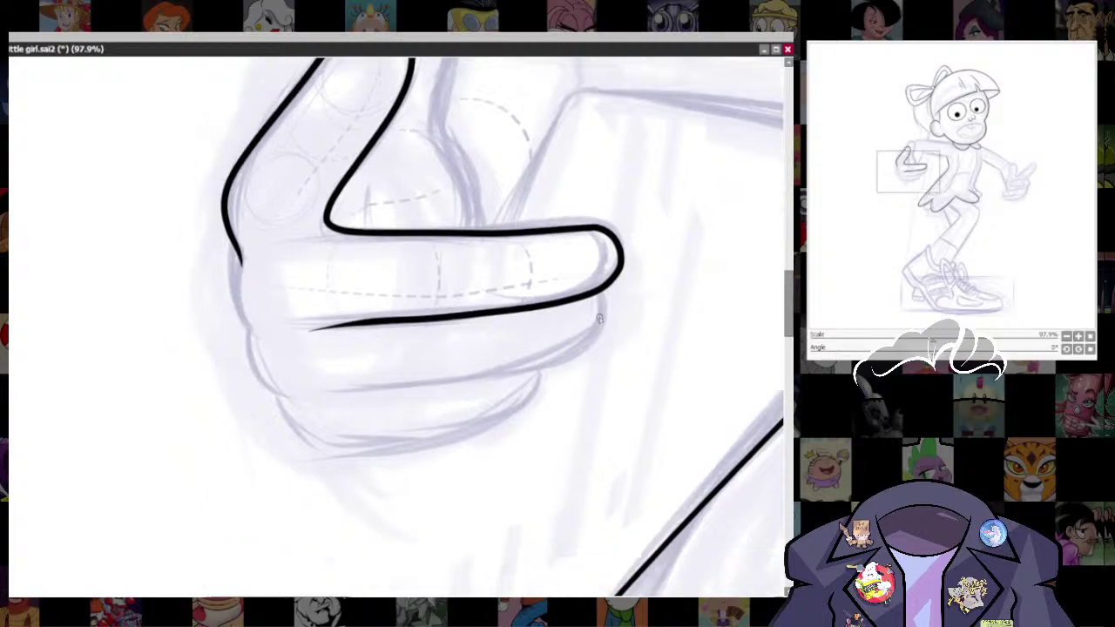
pyautogui.press('e')
pyautogui.moveTo(292, 336); pyautogui.dragTo(322, 340)
pyautogui.press('n')
pyautogui.moveTo(607, 296)
pyautogui.mouseDown()
pyautogui.moveTo(608, 327)
pyautogui.moveTo(576, 355)
pyautogui.moveTo(353, 390)
pyautogui.moveTo(318, 382)
pyautogui.mouseUp()
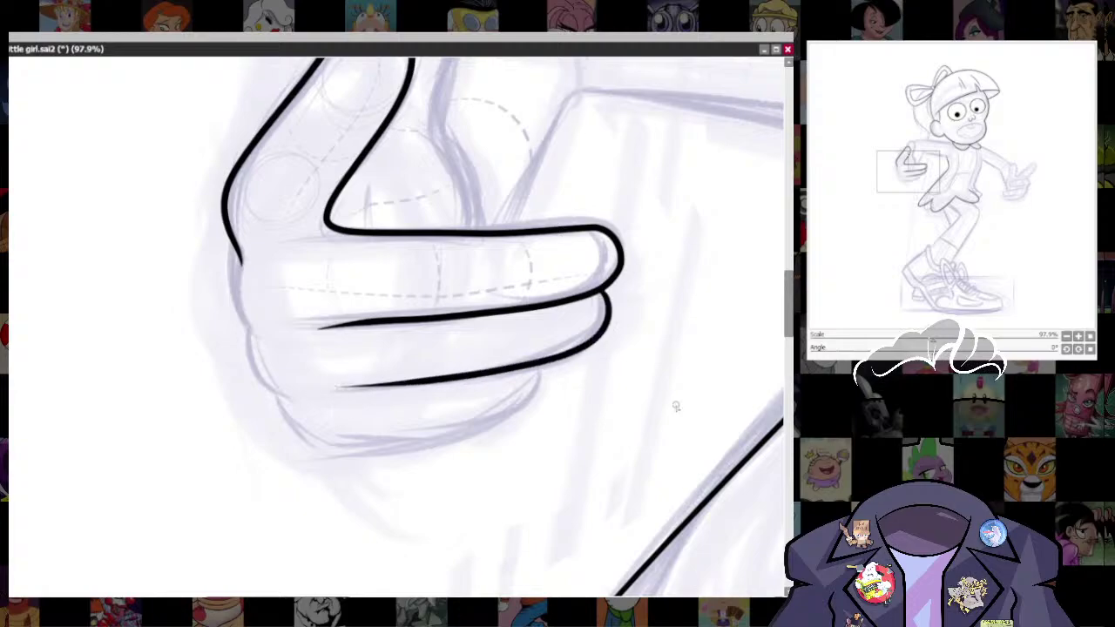
pyautogui.moveTo(581, 428)
pyautogui.mouseDown()
pyautogui.moveTo(633, 326)
pyautogui.moveTo(578, 465)
pyautogui.moveTo(545, 362)
pyautogui.moveTo(519, 408)
pyautogui.moveTo(362, 443)
pyautogui.moveTo(295, 404)
pyautogui.moveTo(251, 228)
pyautogui.mouseUp()
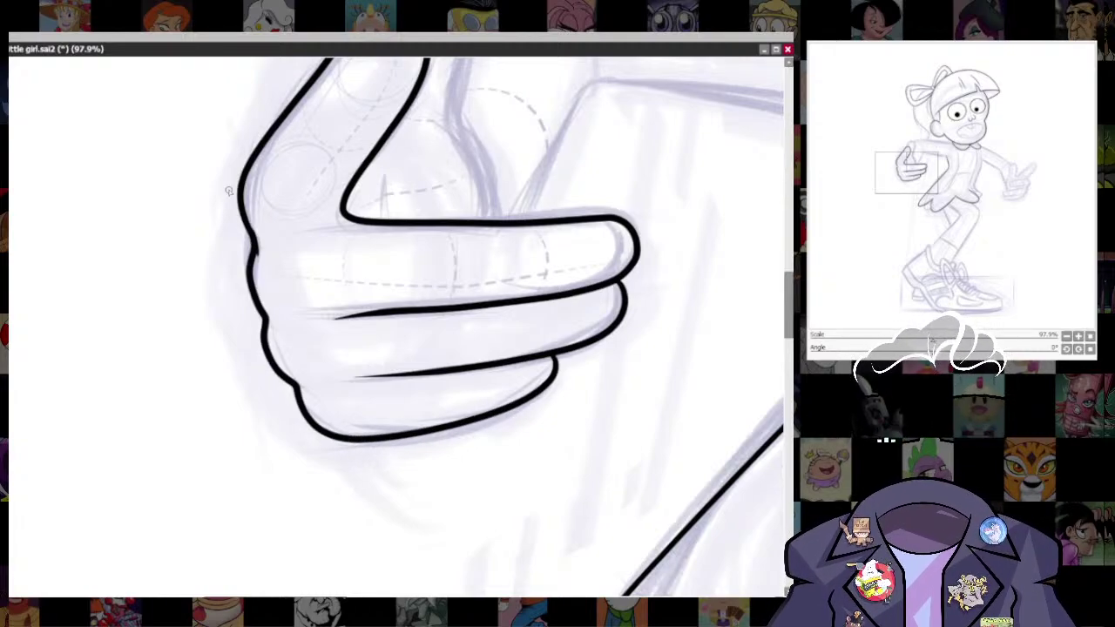
pyautogui.scroll(4, 267, 223)
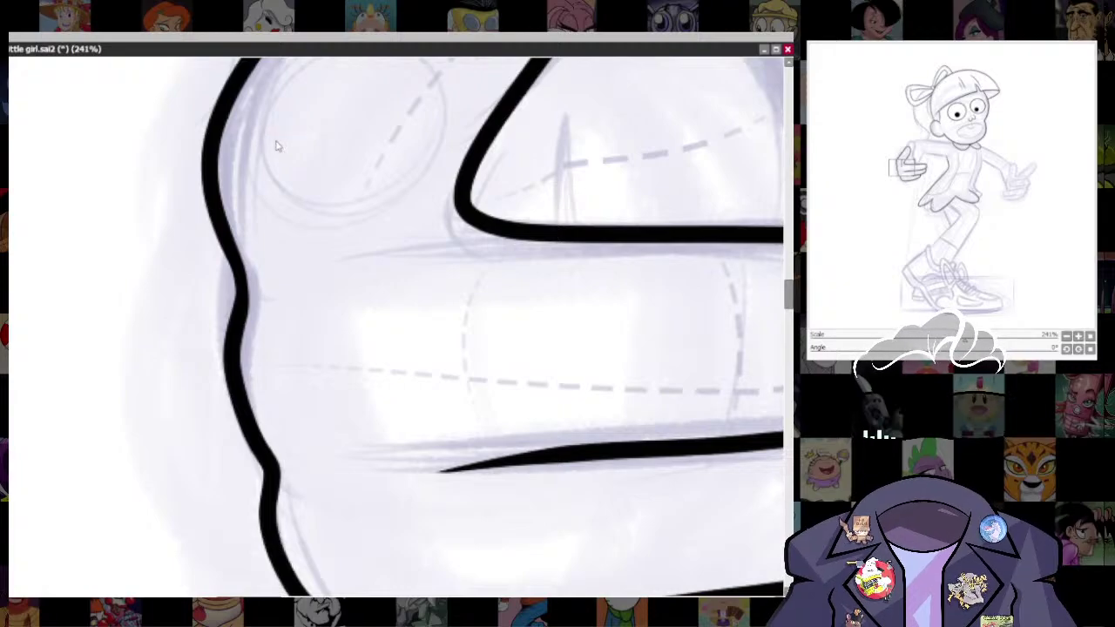
# - Ink the rear raised finger's outline from behind the front finger down to the top horizontal finger
pyautogui.scroll(-9, 637, 329)
pyautogui.moveTo(714, 328); pyautogui.dragTo(502, 388)
pyautogui.scroll(4, 505, 422)
pyautogui.scroll(1, 335, 312)
pyautogui.moveTo(741, 396); pyautogui.dragTo(760, 409)
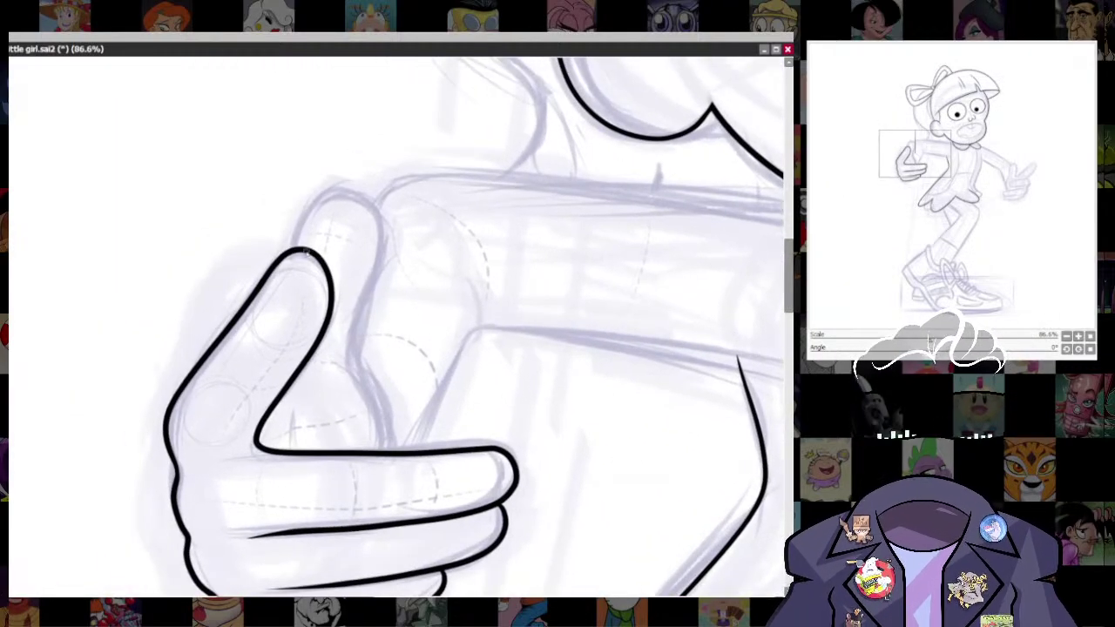
pyautogui.moveTo(307, 206)
pyautogui.mouseDown()
pyautogui.moveTo(374, 196)
pyautogui.moveTo(359, 365)
pyautogui.moveTo(383, 452)
pyautogui.mouseUp()
pyautogui.moveTo(541, 434); pyautogui.dragTo(572, 349)
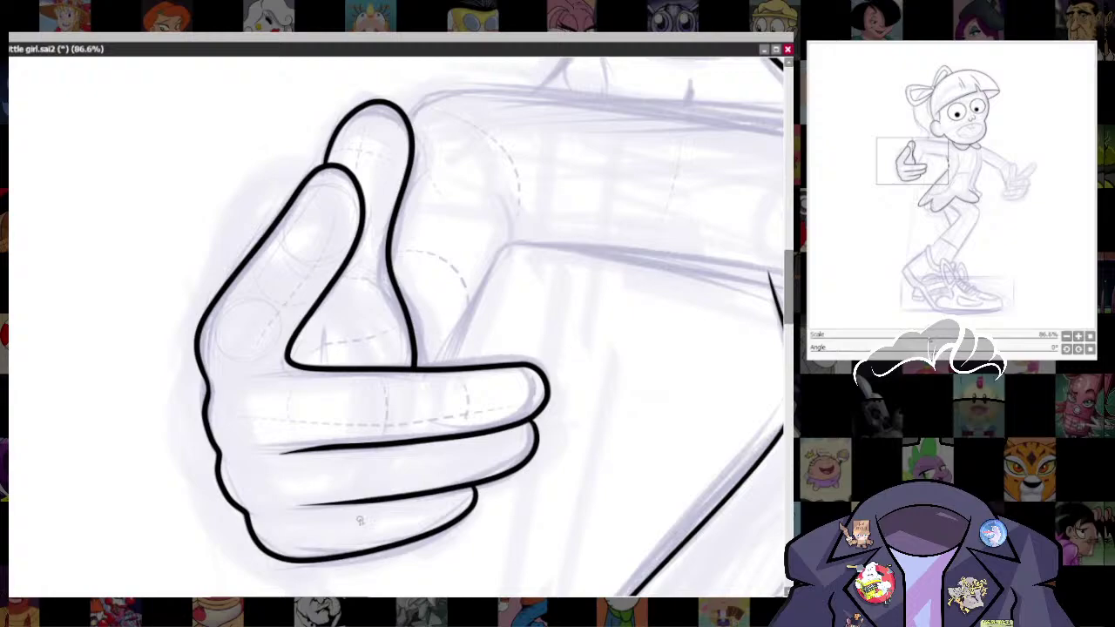
# - Set the brush size to 11 and ink the lower and upper contours of the bent arm between the hand and the torso
pyautogui.moveTo(667, 385)
pyautogui.mouseDown()
pyautogui.moveTo(346, 455)
pyautogui.moveTo(301, 476)
pyautogui.mouseUp()
pyautogui.press('[')
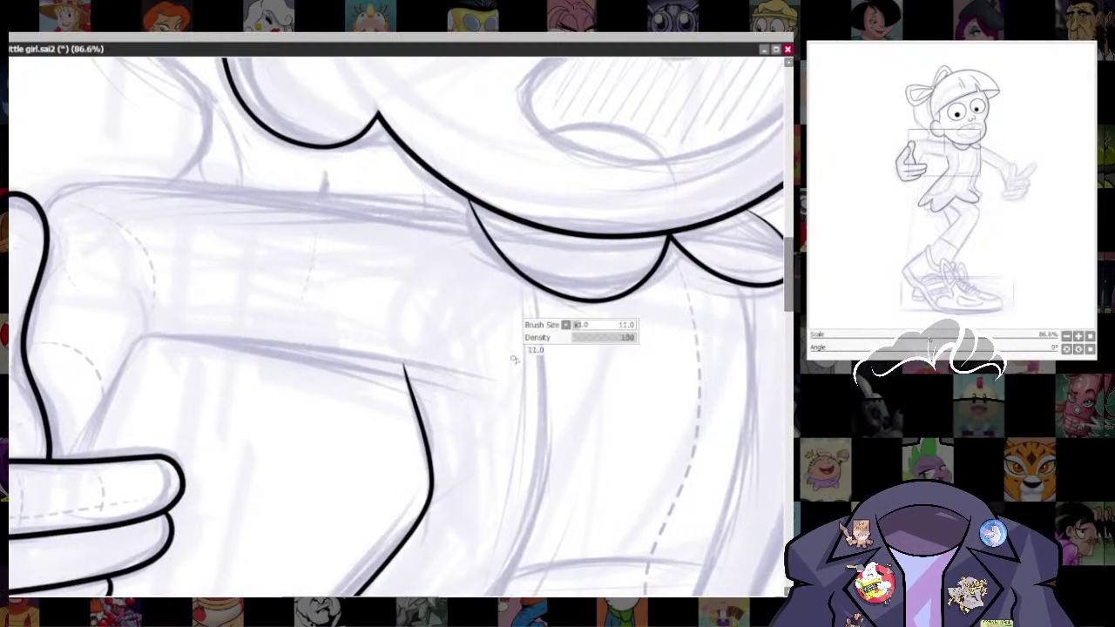
pyautogui.moveTo(495, 442); pyautogui.dragTo(682, 358)
pyautogui.moveTo(617, 346); pyautogui.dragTo(640, 395)
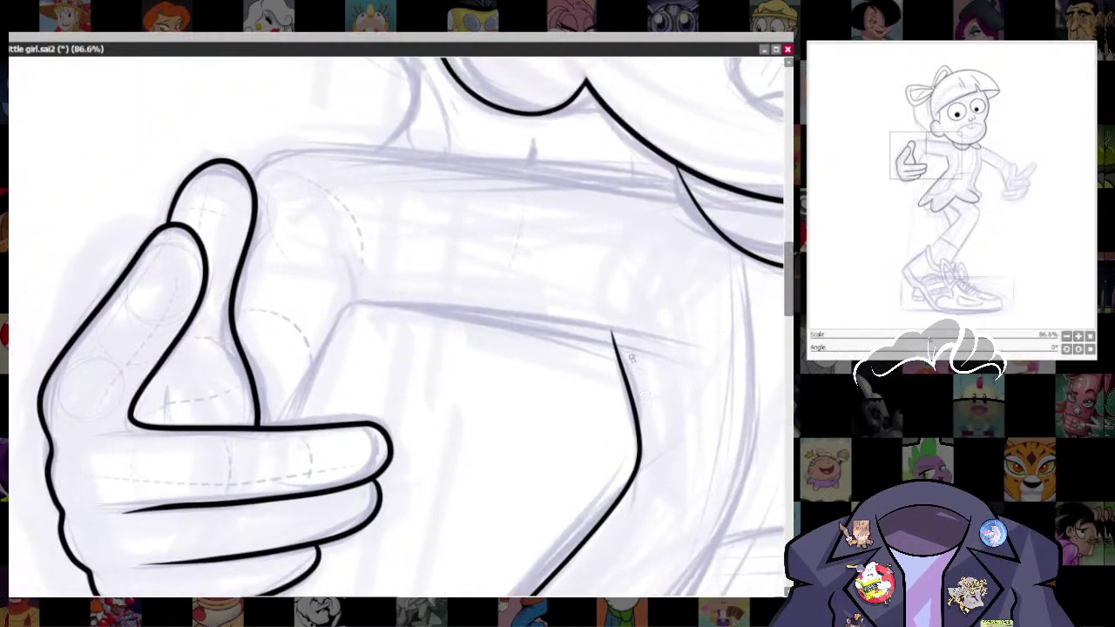
pyautogui.moveTo(673, 353)
pyautogui.mouseDown()
pyautogui.moveTo(545, 317)
pyautogui.moveTo(354, 307)
pyautogui.moveTo(283, 427)
pyautogui.mouseUp()
pyautogui.moveTo(698, 440); pyautogui.dragTo(682, 478)
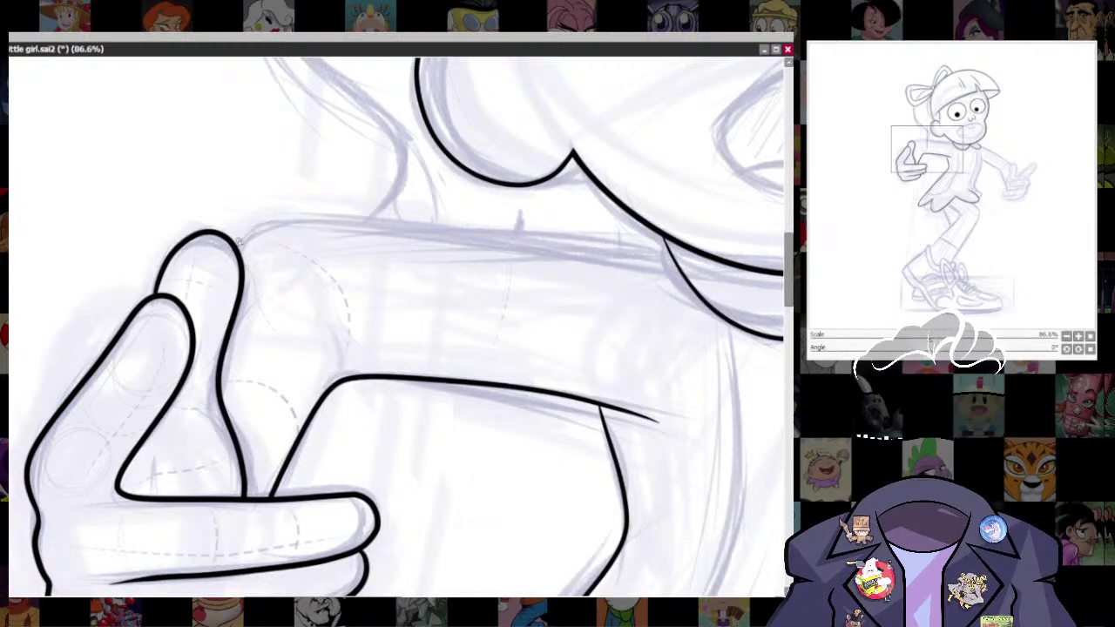
pyautogui.moveTo(238, 235); pyautogui.dragTo(671, 254)
pyautogui.moveTo(598, 367); pyautogui.dragTo(389, 419)
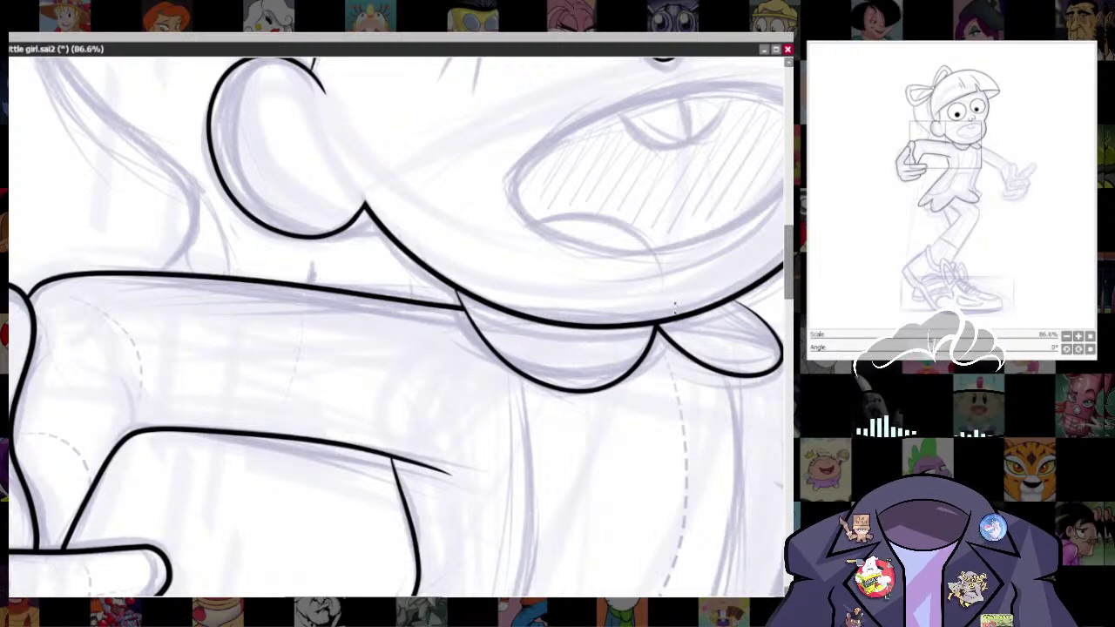
# - Thin the shoulder end of the bent arm's upper line so it tapers into the collar, redoing the correction once
pyautogui.moveTo(466, 176); pyautogui.dragTo(286, 187)
pyautogui.scroll(5, 438, 206)
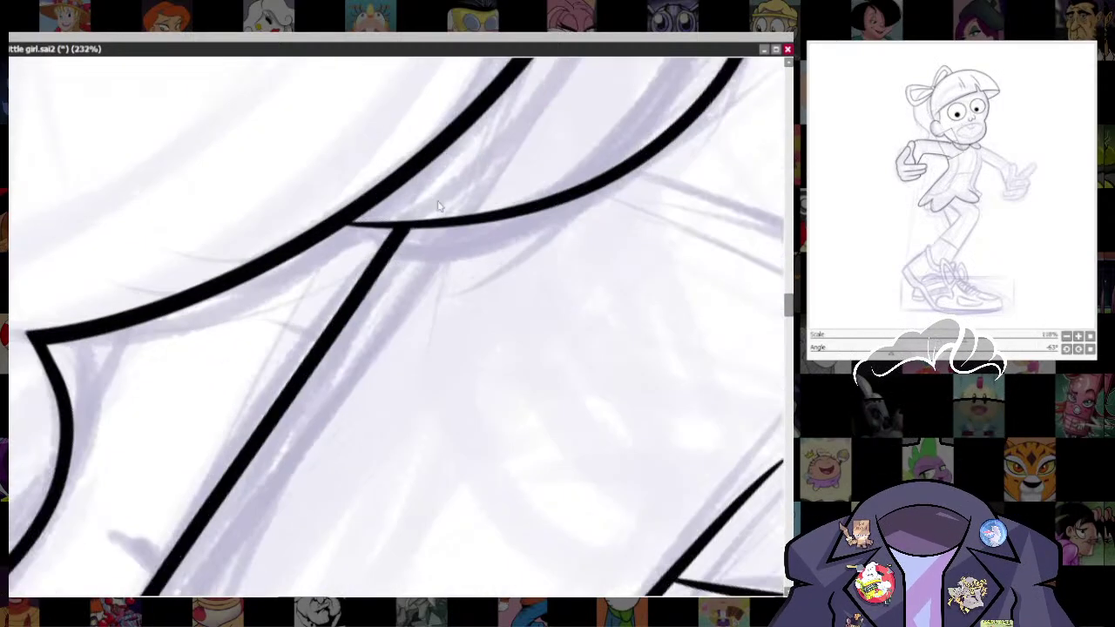
pyautogui.moveTo(346, 356); pyautogui.dragTo(347, 355)
pyautogui.moveTo(410, 235)
pyautogui.mouseDown()
pyautogui.moveTo(262, 459)
pyautogui.moveTo(206, 566)
pyautogui.mouseUp()
pyautogui.hotkey('ctrl', 'z')
pyautogui.moveTo(418, 219); pyautogui.dragTo(180, 591)
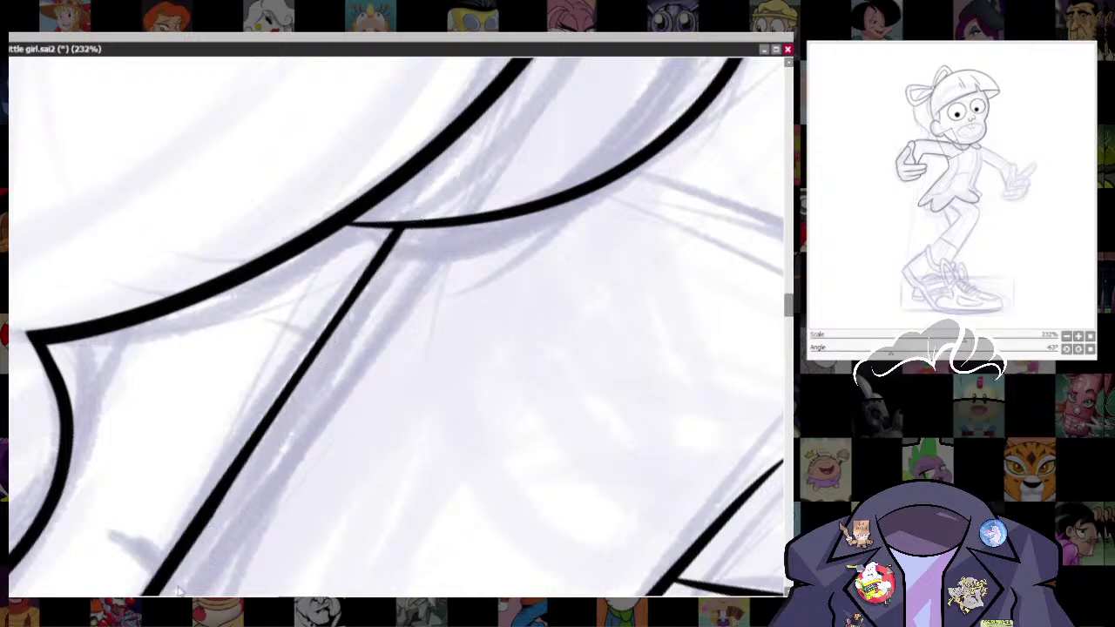
# - Ink the narrow hair curve behind the head from beneath the bow to the ear, redrawing it once and trimming the overlap inside the ear
pyautogui.click(219, 36)
pyautogui.scroll(-6, 622, 443)
pyautogui.moveTo(622, 443); pyautogui.dragTo(588, 515)
pyautogui.scroll(2, 521, 477)
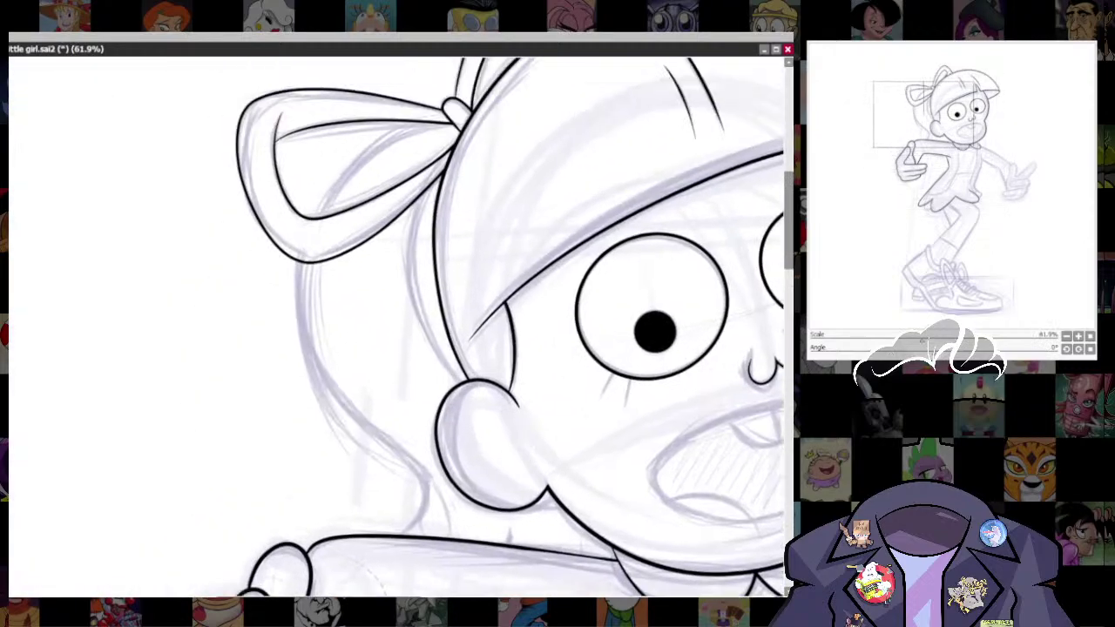
pyautogui.moveTo(433, 176)
pyautogui.mouseDown()
pyautogui.moveTo(408, 250)
pyautogui.moveTo(493, 406)
pyautogui.mouseUp()
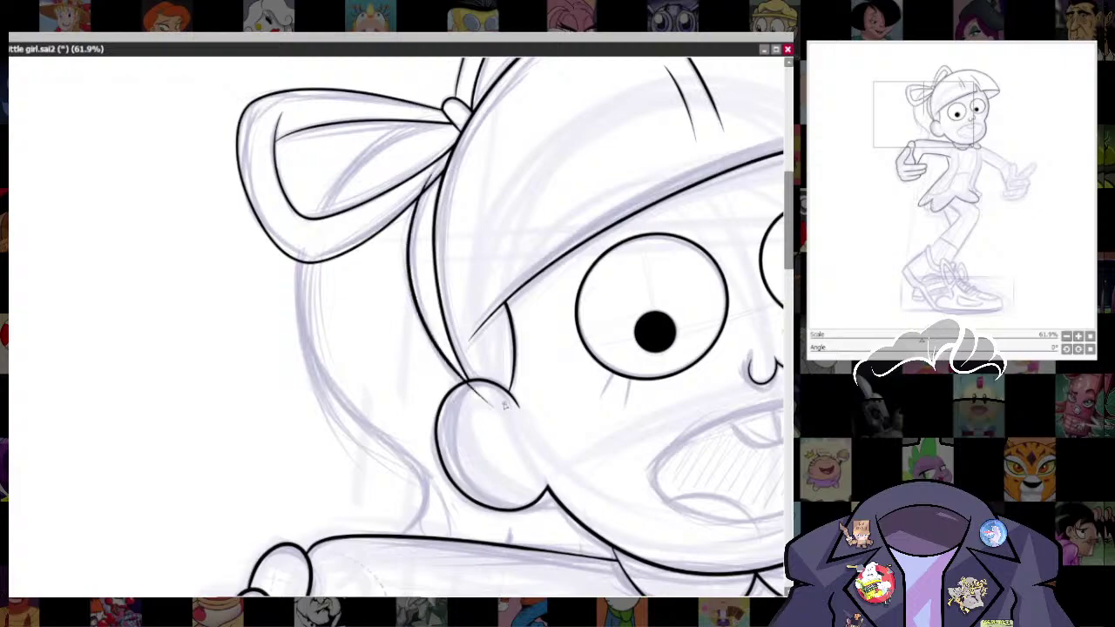
pyautogui.hotkey('ctrl', 'z')
pyautogui.moveTo(439, 174); pyautogui.dragTo(513, 427)
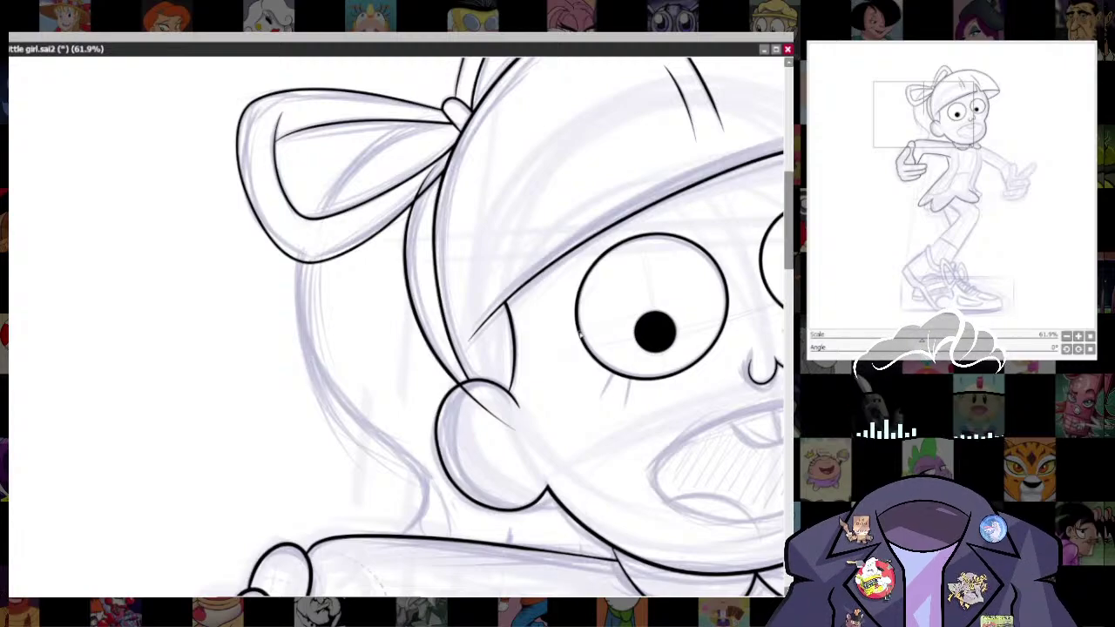
pyautogui.hotkey('ctrl', 'z')
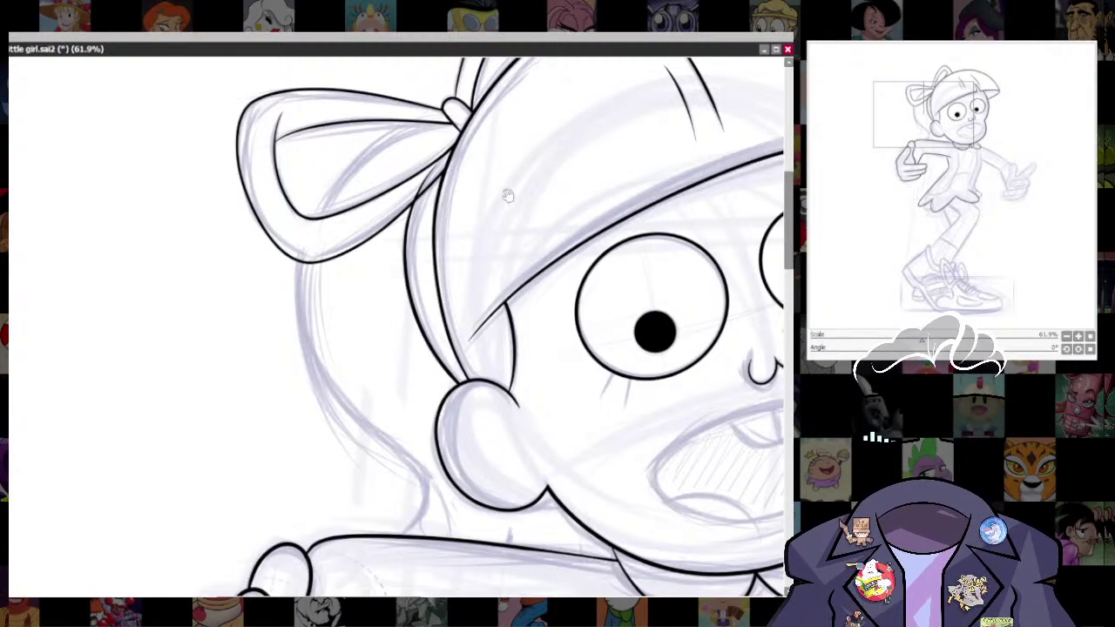
# - Ink the outer back hair contour from the bow to the arm, add the short neck marks, and erase the hair line's overhang inside the arm
pyautogui.moveTo(505, 187); pyautogui.dragTo(583, 178)
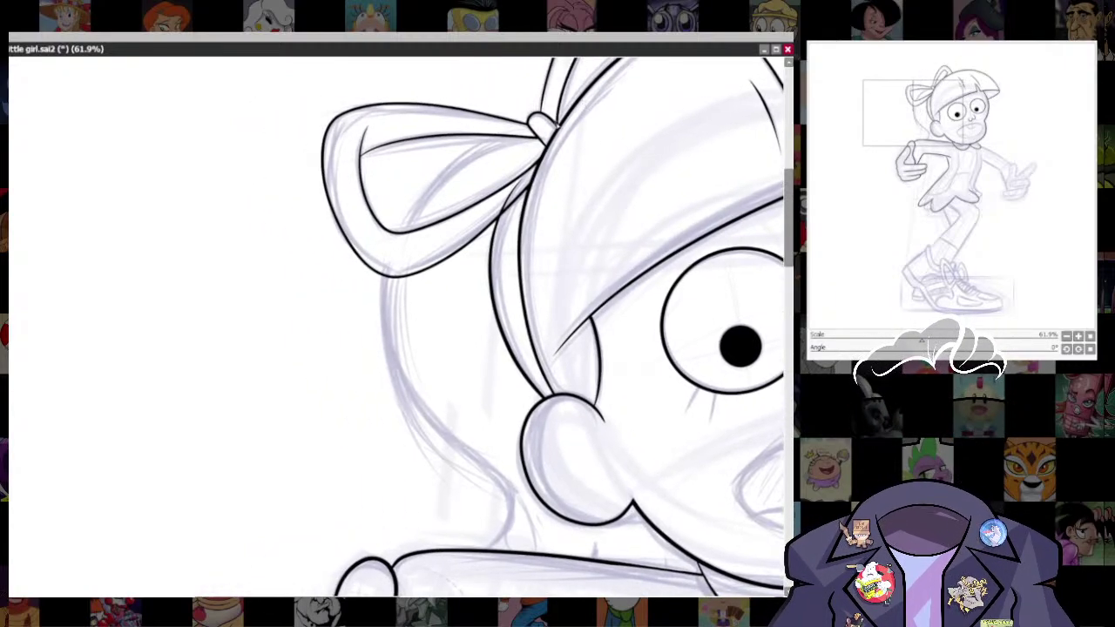
pyautogui.moveTo(571, 130)
pyautogui.mouseDown()
pyautogui.moveTo(585, 170)
pyautogui.moveTo(598, 146)
pyautogui.moveTo(541, 234)
pyautogui.moveTo(569, 161)
pyautogui.moveTo(579, 74)
pyautogui.moveTo(553, 123)
pyautogui.mouseUp()
pyautogui.moveTo(587, 86)
pyautogui.mouseDown()
pyautogui.moveTo(493, 122)
pyautogui.moveTo(373, 261)
pyautogui.moveTo(370, 346)
pyautogui.moveTo(436, 579)
pyautogui.mouseUp()
pyautogui.moveTo(590, 480); pyautogui.dragTo(538, 335)
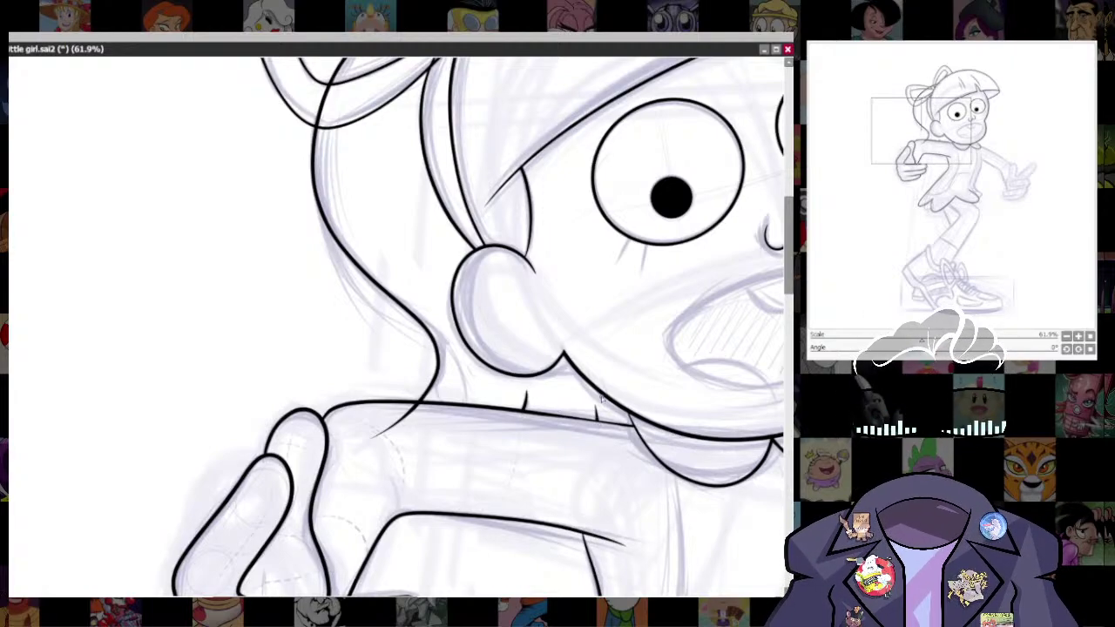
pyautogui.press('e')
pyautogui.moveTo(400, 433)
pyautogui.mouseDown()
pyautogui.moveTo(373, 439)
pyautogui.moveTo(431, 424)
pyautogui.moveTo(388, 429)
pyautogui.mouseUp()
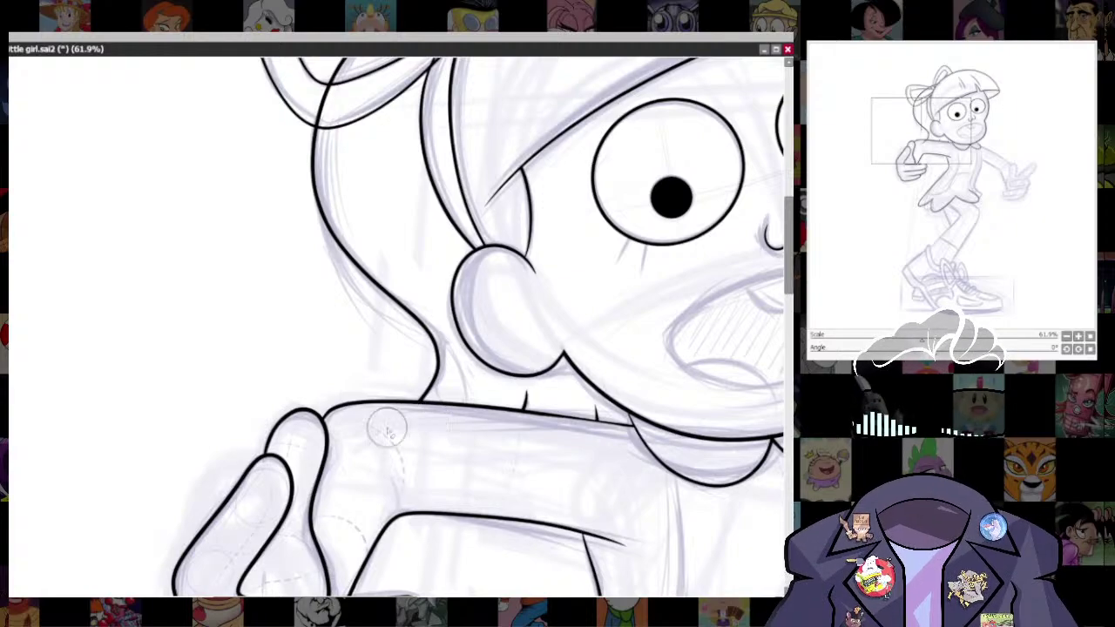
# - Ink the jacket's front edge on the bent-arm side, curving from the collar down and around to the hem
pyautogui.scroll(-9, 662, 428)
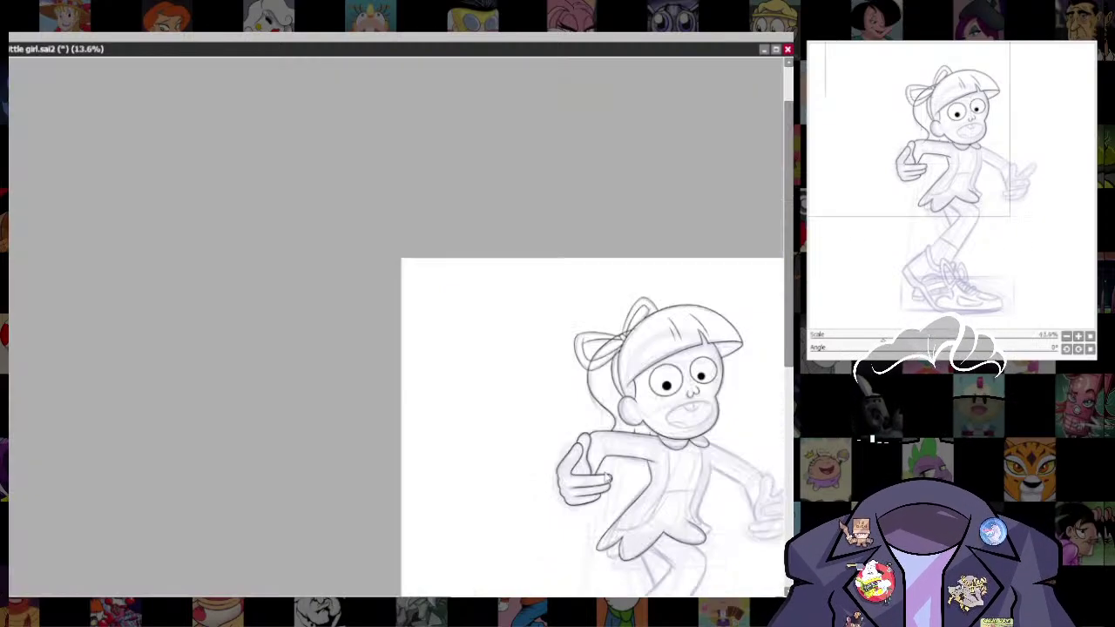
pyautogui.moveTo(739, 492); pyautogui.dragTo(549, 388)
pyautogui.scroll(5, 552, 318)
pyautogui.scroll(5, 543, 348)
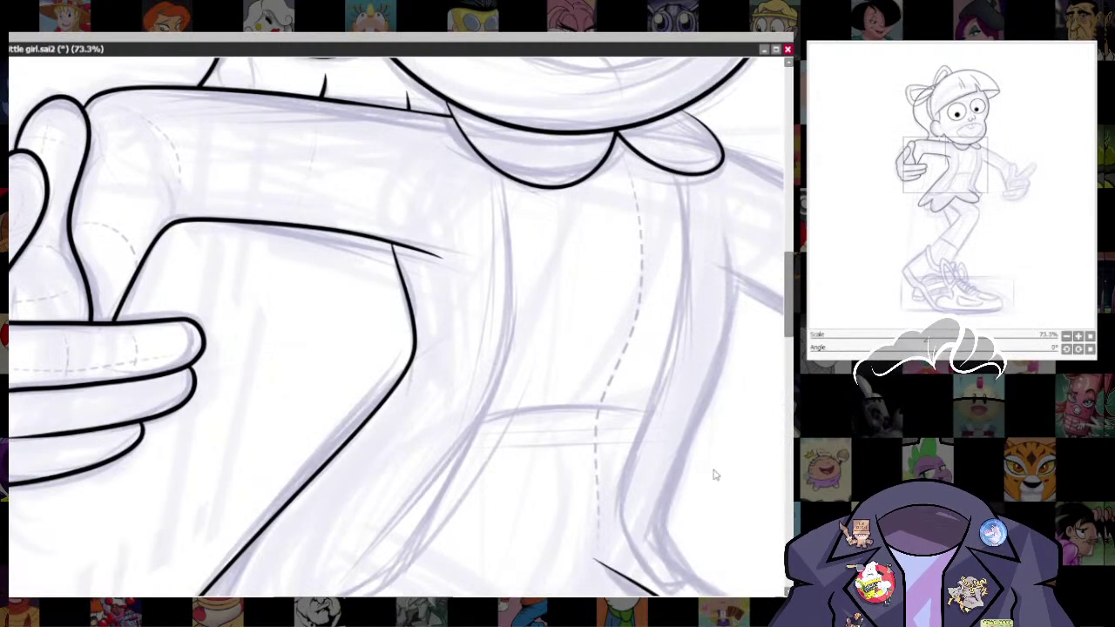
pyautogui.scroll(-2, 714, 475)
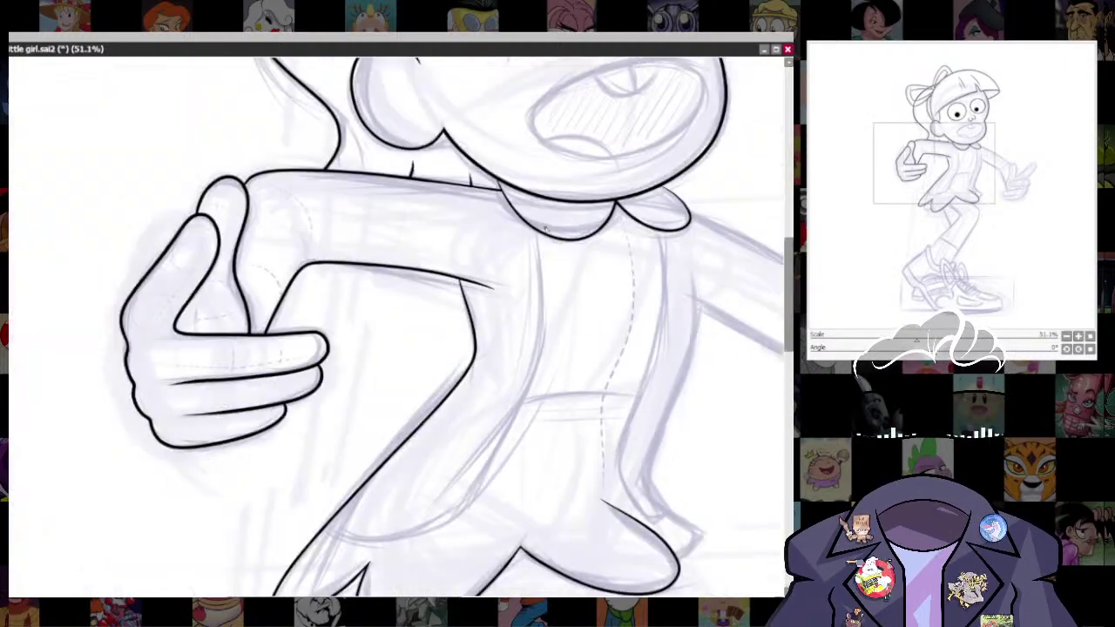
pyautogui.moveTo(532, 214)
pyautogui.mouseDown()
pyautogui.moveTo(541, 331)
pyautogui.moveTo(493, 451)
pyautogui.moveTo(438, 527)
pyautogui.moveTo(338, 541)
pyautogui.moveTo(323, 532)
pyautogui.mouseUp()
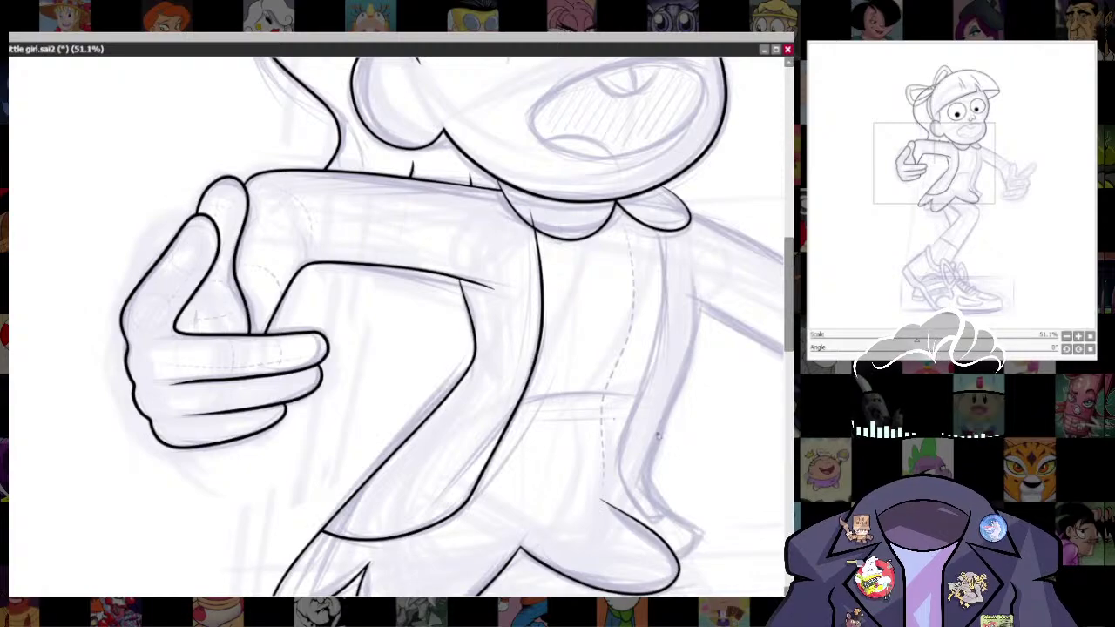
pyautogui.moveTo(665, 458)
pyautogui.mouseDown()
pyautogui.moveTo(631, 421)
pyautogui.moveTo(560, 404)
pyautogui.mouseUp()
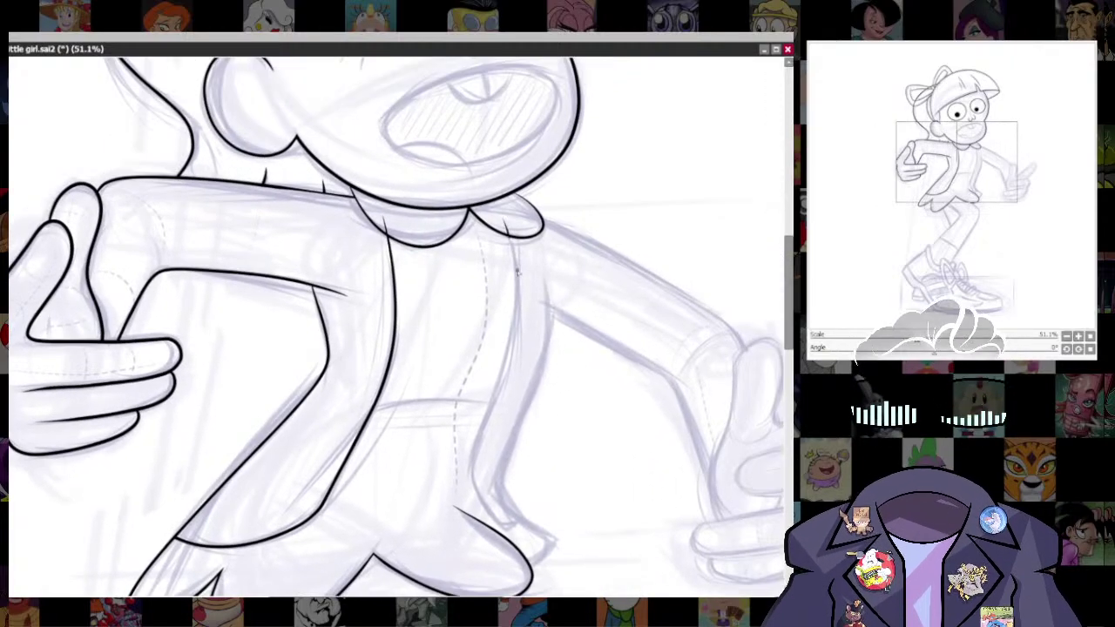
# - Ink the inner edge of the vest's front panel on the pointing-hand side, from the collar down to the hem
pyautogui.moveTo(514, 234)
pyautogui.mouseDown()
pyautogui.moveTo(518, 344)
pyautogui.moveTo(480, 445)
pyautogui.moveTo(484, 512)
pyautogui.moveTo(509, 528)
pyautogui.mouseUp()
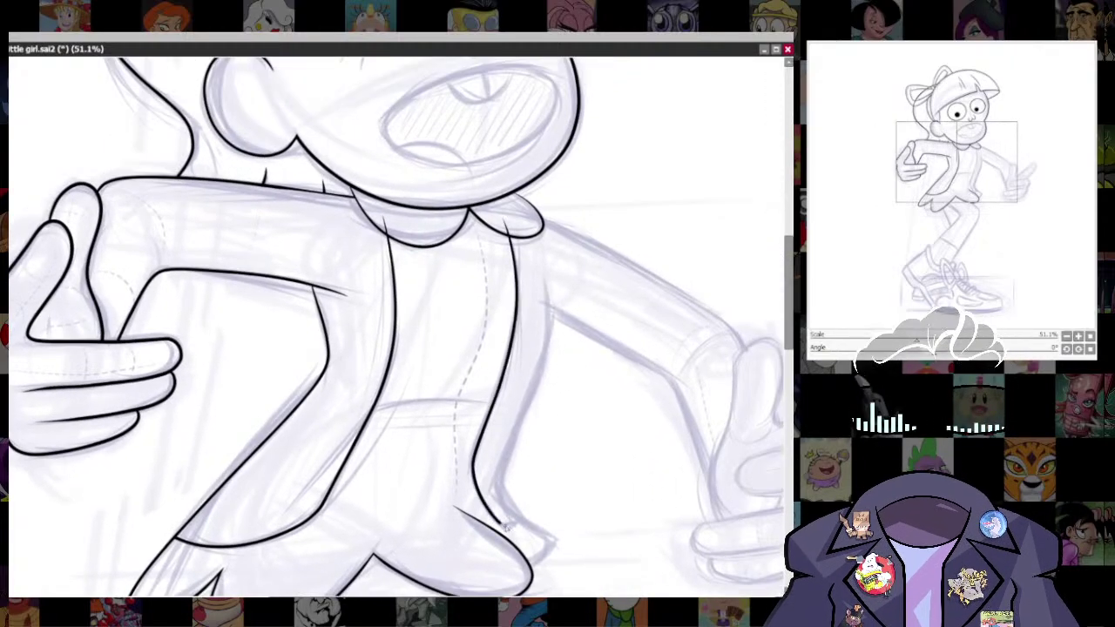
pyautogui.moveTo(638, 505); pyautogui.dragTo(575, 407)
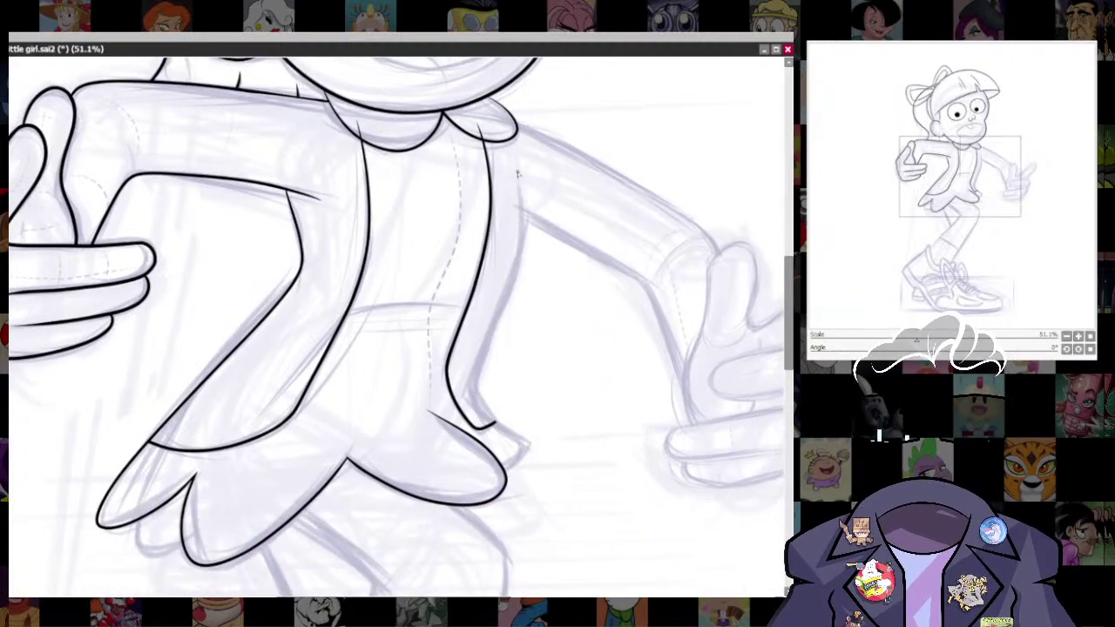
pyautogui.moveTo(516, 169)
pyautogui.mouseDown()
pyautogui.moveTo(518, 259)
pyautogui.moveTo(478, 401)
pyautogui.mouseUp()
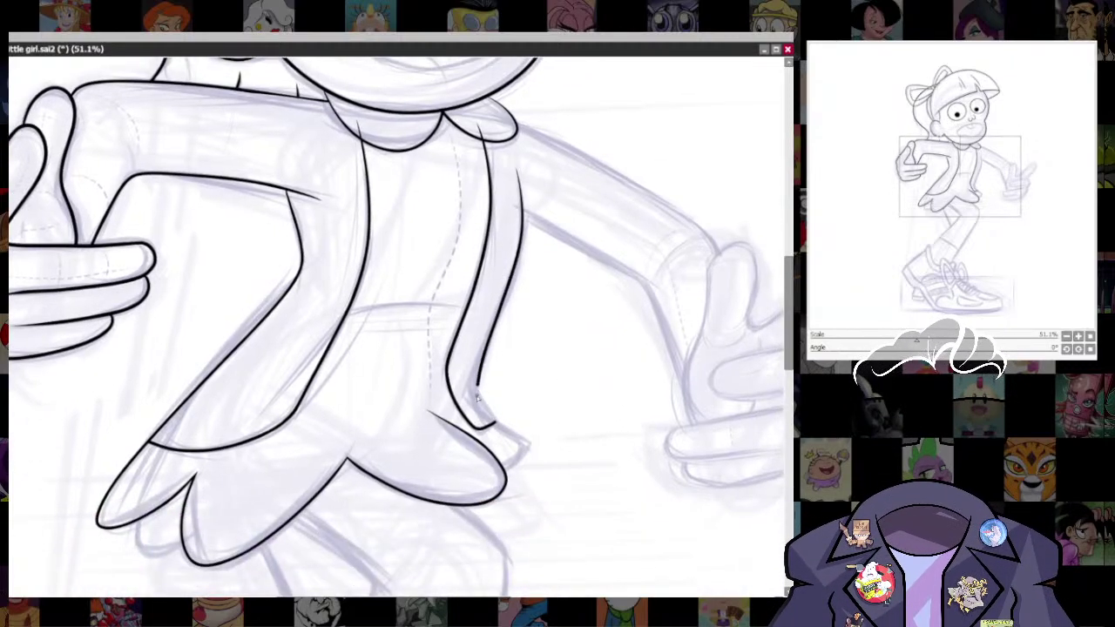
pyautogui.hotkey('ctrl', 'z')
pyautogui.moveTo(517, 166)
pyautogui.mouseDown()
pyautogui.moveTo(515, 270)
pyautogui.moveTo(469, 393)
pyautogui.moveTo(506, 471)
pyautogui.mouseUp()
pyautogui.hotkey('ctrl', 'z')
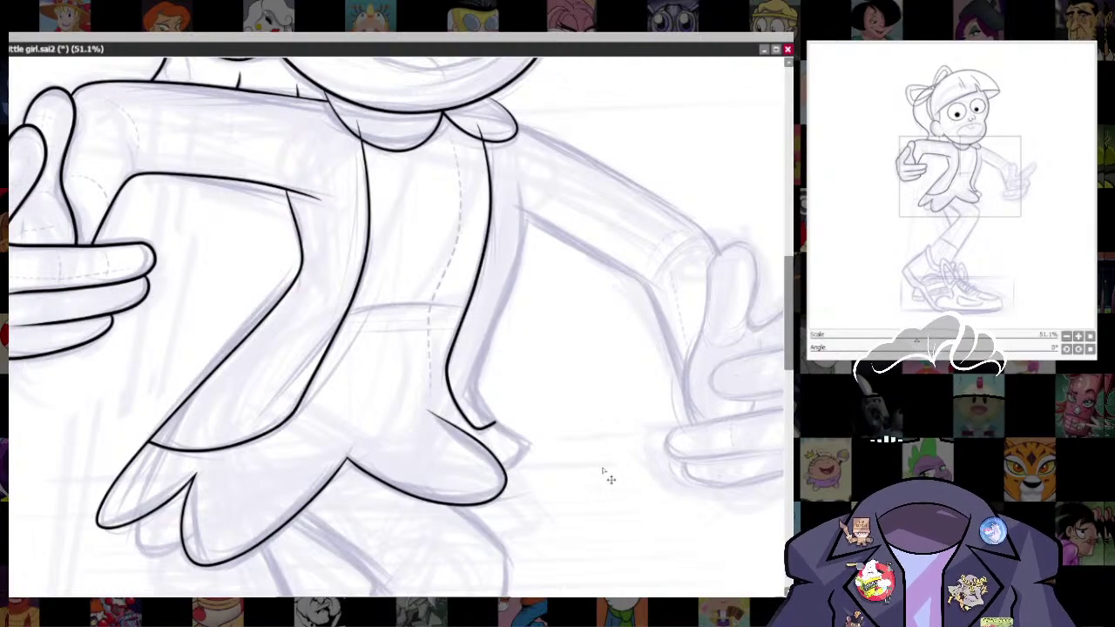
# - Ink the outer edge of that vest panel from below the shoulder around its flared hem tip
pyautogui.moveTo(600, 445); pyautogui.dragTo(572, 460)
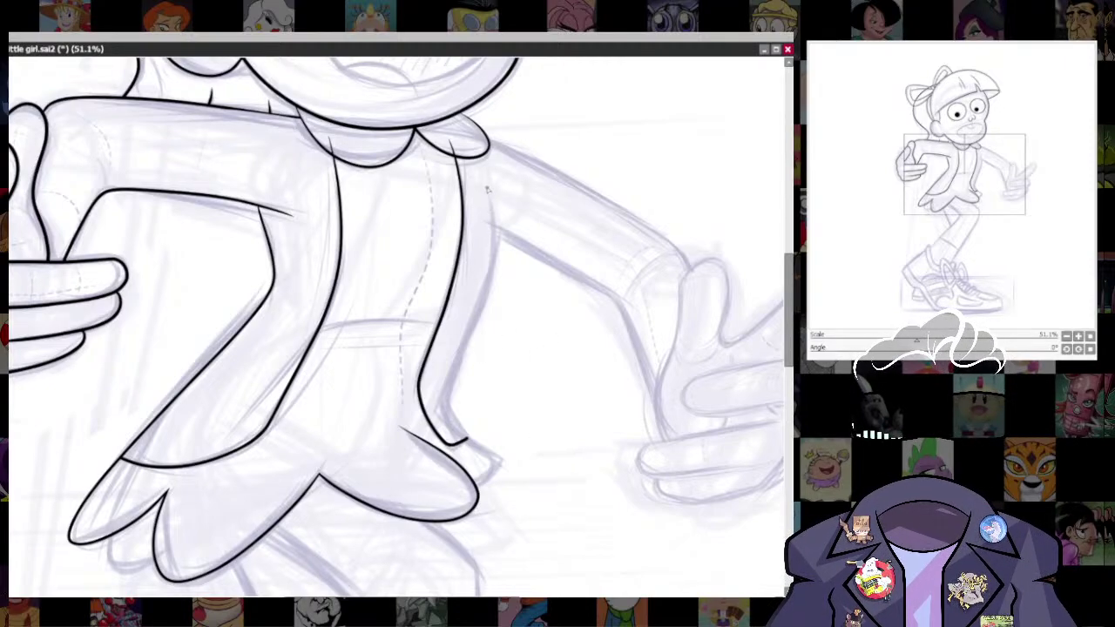
pyautogui.moveTo(487, 189)
pyautogui.mouseDown()
pyautogui.moveTo(497, 262)
pyautogui.moveTo(448, 406)
pyautogui.moveTo(497, 461)
pyautogui.moveTo(488, 479)
pyautogui.moveTo(448, 479)
pyautogui.mouseUp()
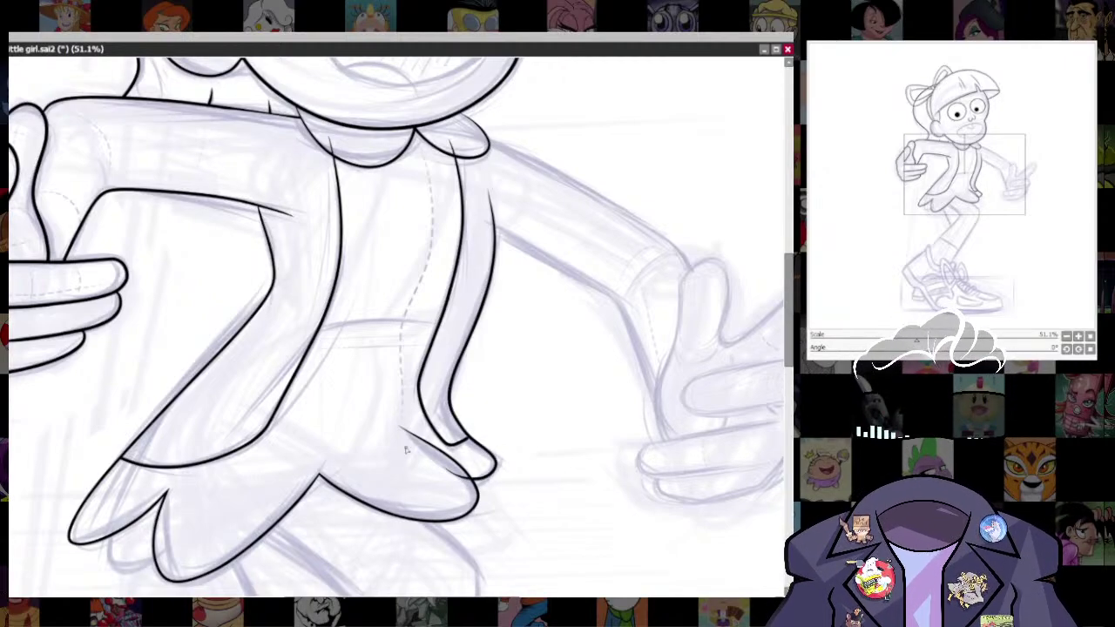
pyautogui.moveTo(443, 468); pyautogui.dragTo(469, 480)
# - Check the line junction at the vest hem and trim the vest edges that overshoot into the collar
pyautogui.scroll(6, 468, 438)
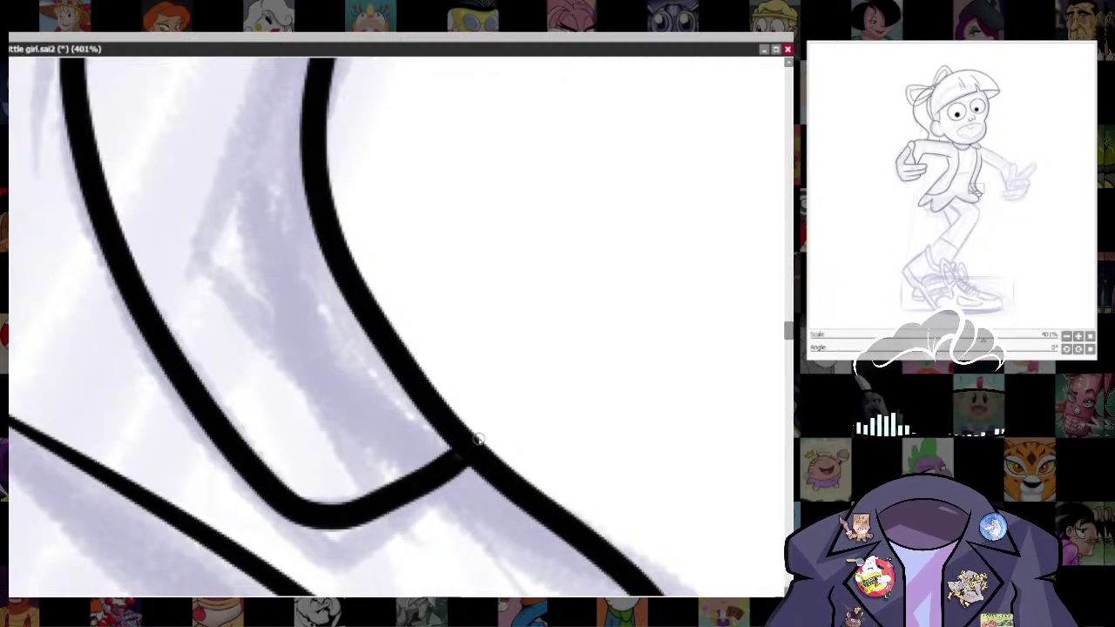
pyautogui.scroll(-6, 460, 406)
pyautogui.scroll(4, 508, 278)
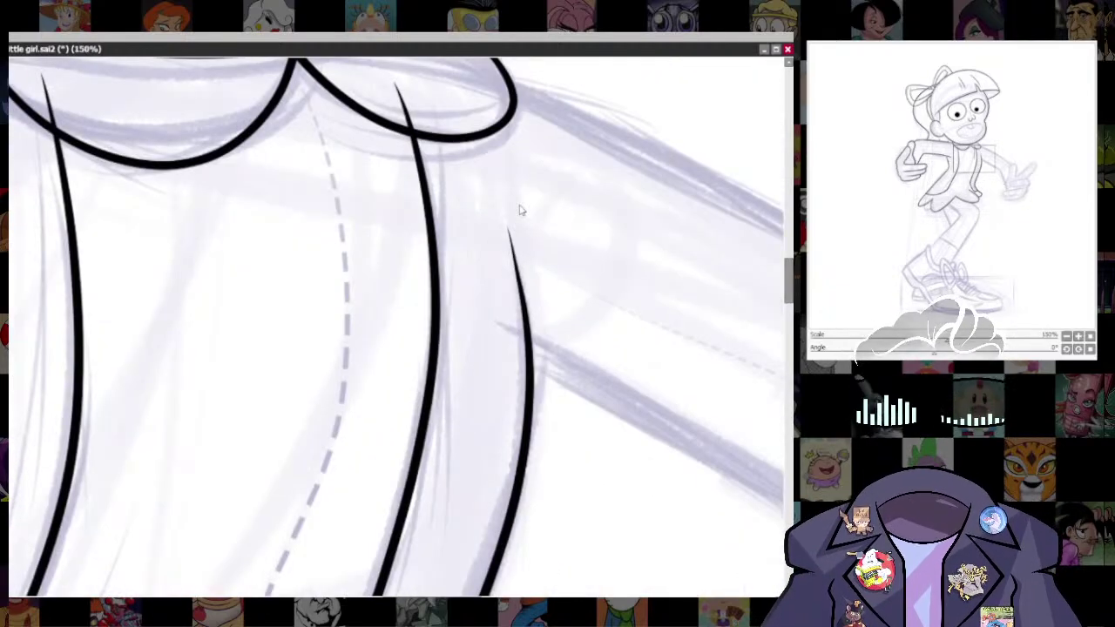
pyautogui.scroll(3, 440, 231)
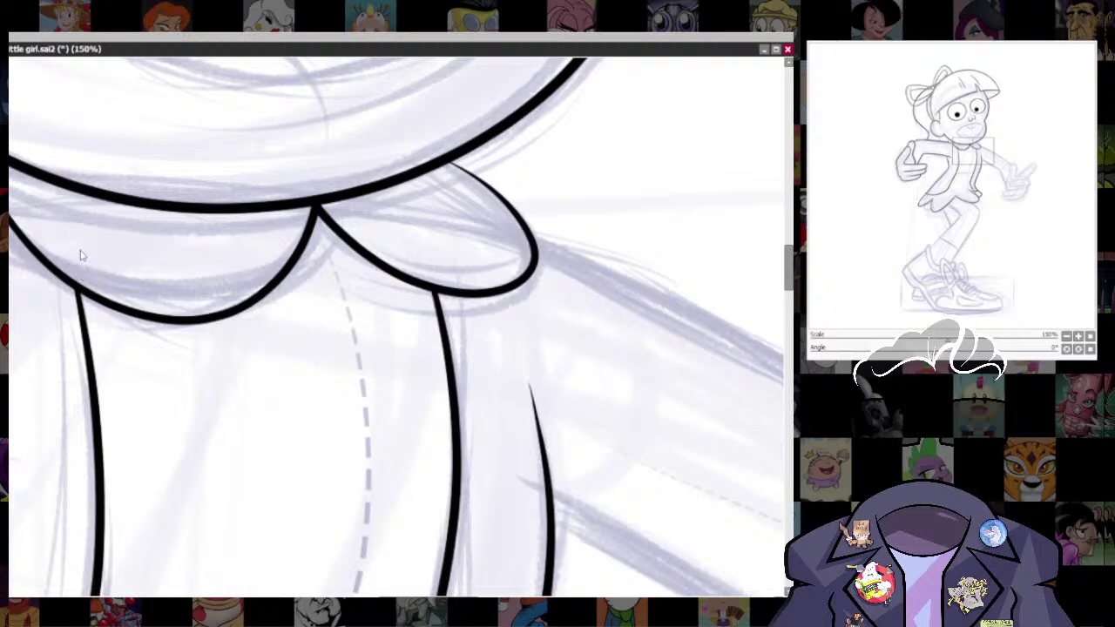
# - Ink the top folded finger of the pointing hand with its small crease and the outline of the finger below it
pyautogui.scroll(-5, 601, 449)
pyautogui.moveTo(567, 458); pyautogui.dragTo(505, 292)
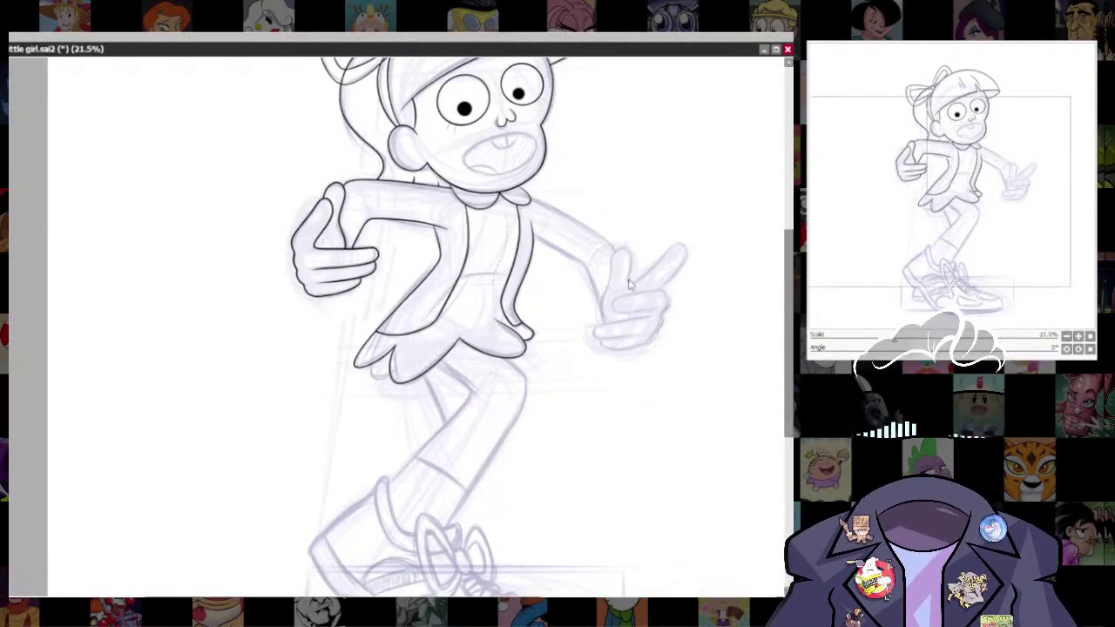
pyautogui.scroll(5, 648, 327)
pyautogui.moveTo(647, 384); pyautogui.dragTo(669, 343)
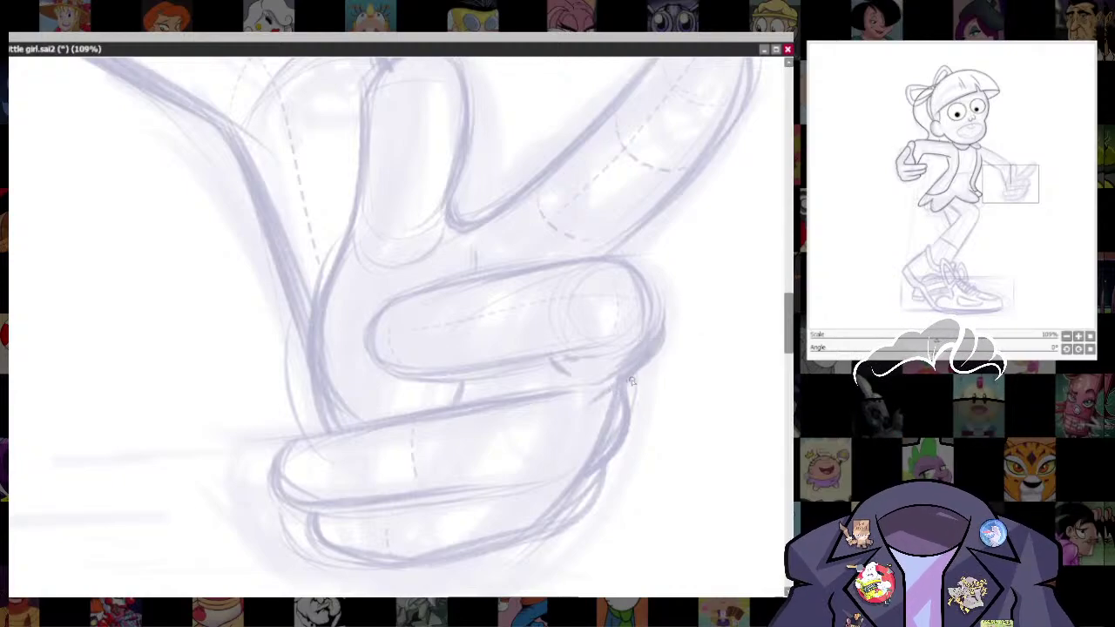
pyautogui.moveTo(623, 381)
pyautogui.mouseDown()
pyautogui.moveTo(662, 332)
pyautogui.moveTo(653, 285)
pyautogui.moveTo(616, 260)
pyautogui.moveTo(556, 255)
pyautogui.moveTo(466, 273)
pyautogui.moveTo(399, 292)
pyautogui.moveTo(359, 327)
pyautogui.moveTo(371, 362)
pyautogui.moveTo(449, 383)
pyautogui.moveTo(648, 359)
pyautogui.moveTo(667, 325)
pyautogui.moveTo(661, 290)
pyautogui.moveTo(625, 257)
pyautogui.moveTo(541, 262)
pyautogui.moveTo(443, 375)
pyautogui.moveTo(619, 342)
pyautogui.moveTo(552, 362)
pyautogui.mouseUp()
pyautogui.hotkey('ctrl', 'z')
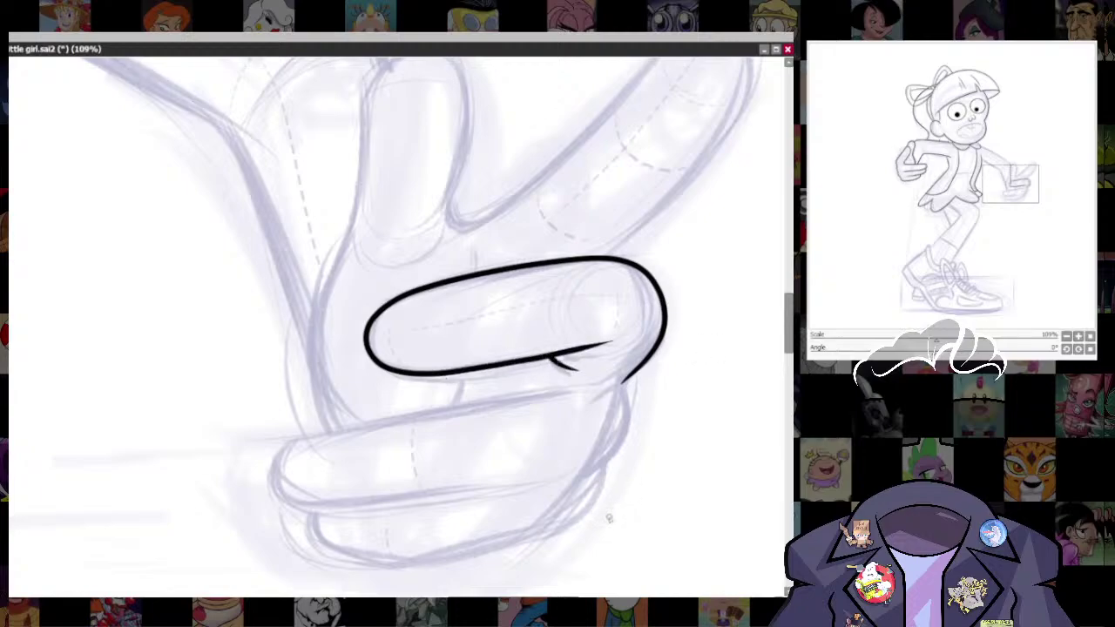
pyautogui.moveTo(623, 435); pyautogui.dragTo(729, 339)
pyautogui.moveTo(692, 291)
pyautogui.mouseDown()
pyautogui.moveTo(450, 330)
pyautogui.moveTo(375, 361)
pyautogui.moveTo(370, 389)
pyautogui.moveTo(417, 408)
pyautogui.moveTo(660, 376)
pyautogui.moveTo(686, 320)
pyautogui.mouseUp()
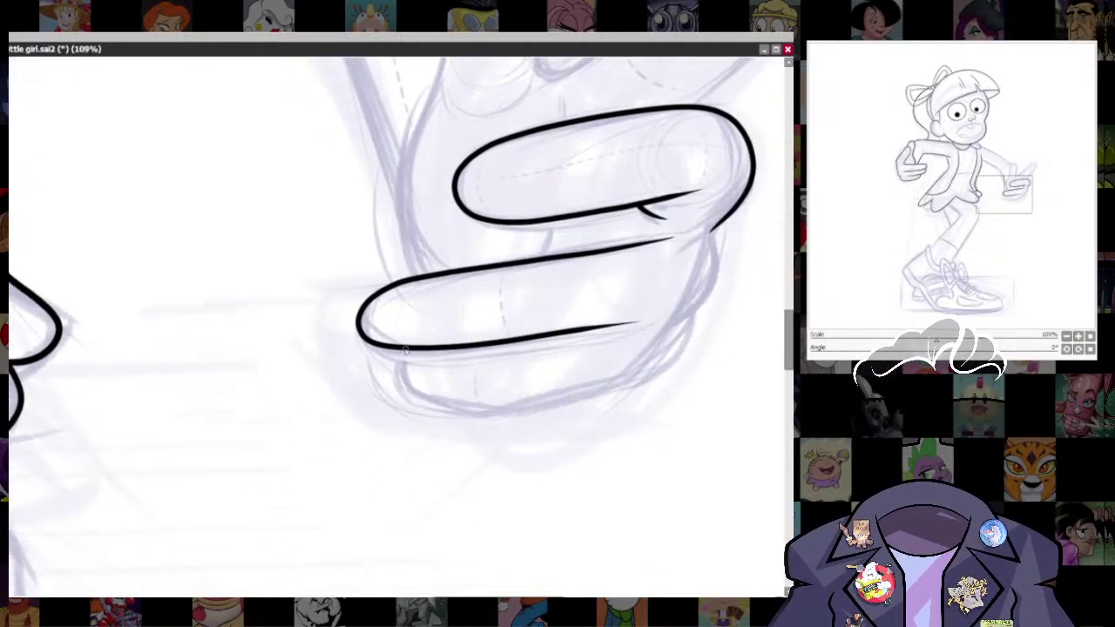
pyautogui.moveTo(396, 359)
pyautogui.mouseDown()
pyautogui.moveTo(681, 347)
pyautogui.moveTo(690, 317)
pyautogui.mouseUp()
pyautogui.moveTo(678, 355)
pyautogui.mouseDown()
pyautogui.moveTo(620, 461)
pyautogui.moveTo(671, 434)
pyautogui.mouseUp()
pyautogui.hotkey('ctrl', 'z')
pyautogui.hotkey('ctrl', 'z')
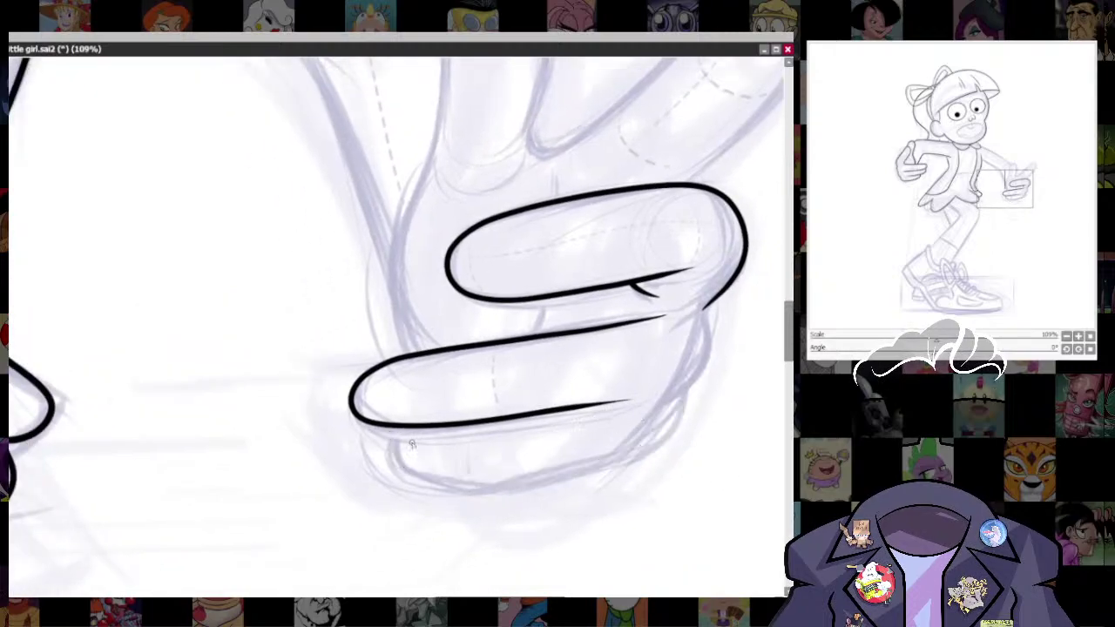
pyautogui.moveTo(411, 427)
pyautogui.mouseDown()
pyautogui.moveTo(396, 459)
pyautogui.moveTo(491, 480)
pyautogui.moveTo(579, 472)
pyautogui.moveTo(677, 423)
pyautogui.moveTo(680, 365)
pyautogui.moveTo(669, 484)
pyautogui.moveTo(664, 418)
pyautogui.mouseUp()
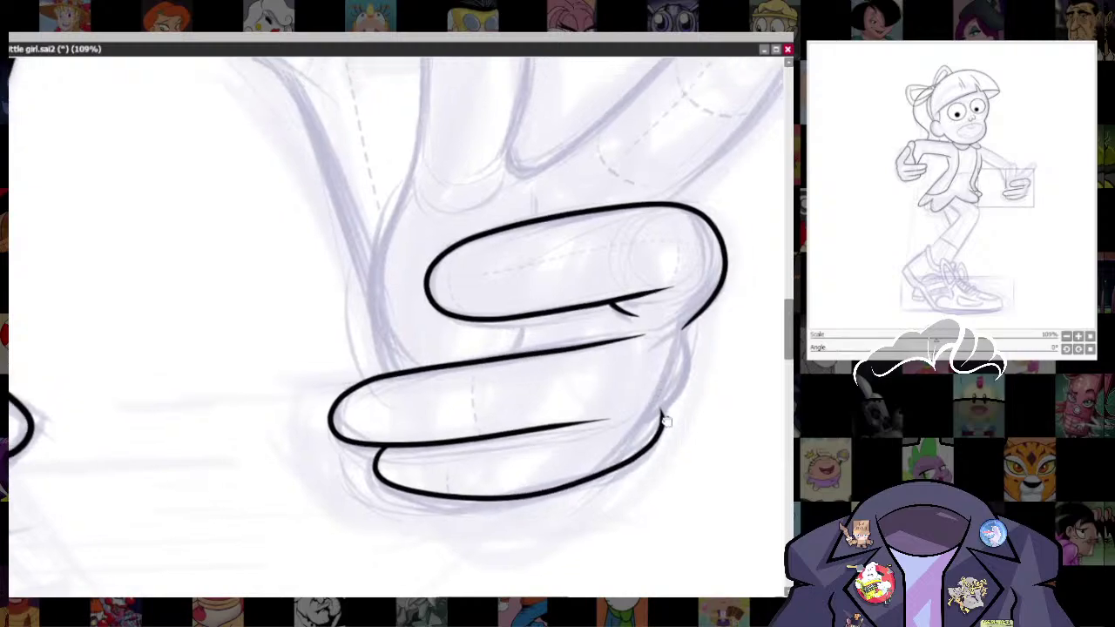
pyautogui.hotkey('ctrl', 'z')
# - Ink the lowest folded finger and the outer knuckle curve joining the folded fingers of the pointing hand
pyautogui.moveTo(388, 446)
pyautogui.mouseDown()
pyautogui.moveTo(371, 465)
pyautogui.moveTo(396, 501)
pyautogui.moveTo(498, 506)
pyautogui.moveTo(587, 485)
pyautogui.moveTo(645, 453)
pyautogui.moveTo(662, 411)
pyautogui.moveTo(655, 385)
pyautogui.mouseUp()
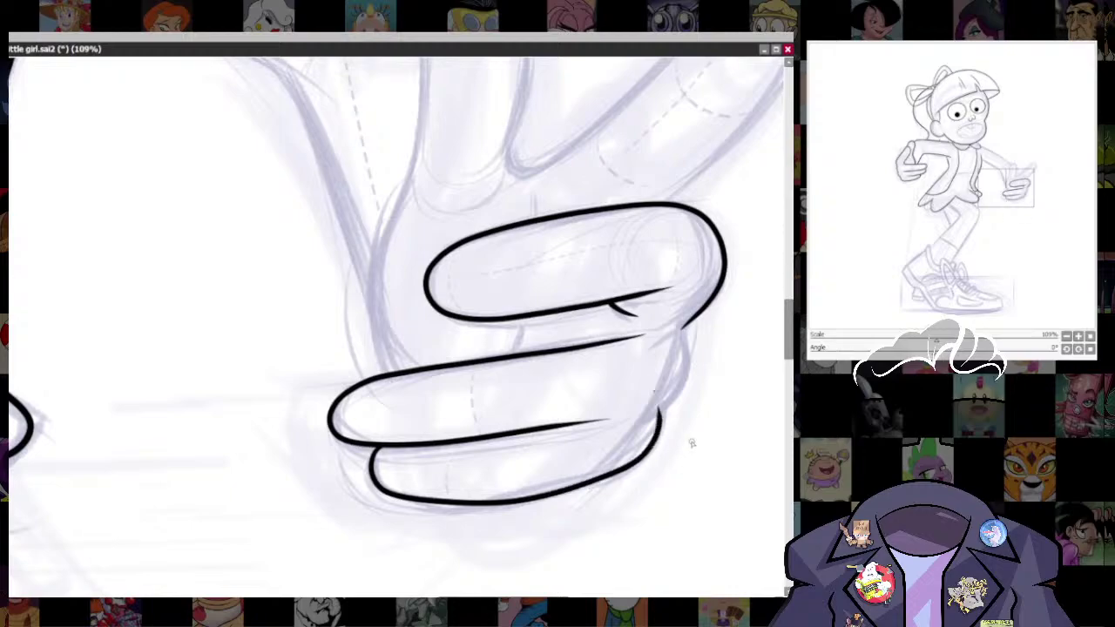
pyautogui.moveTo(691, 444); pyautogui.dragTo(602, 468)
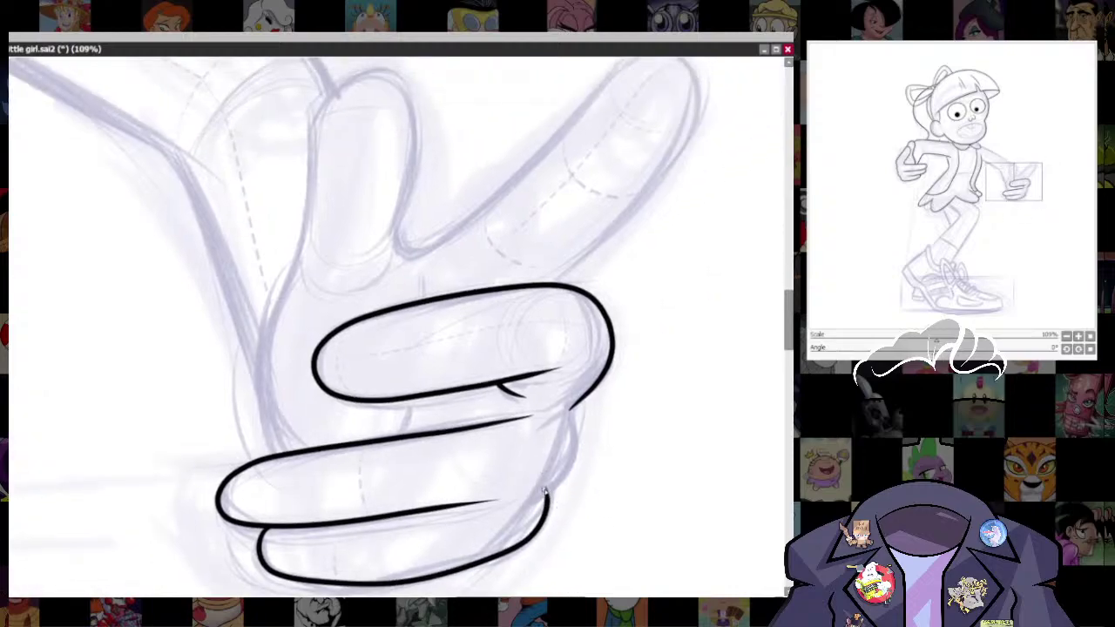
pyautogui.moveTo(544, 492); pyautogui.dragTo(576, 410)
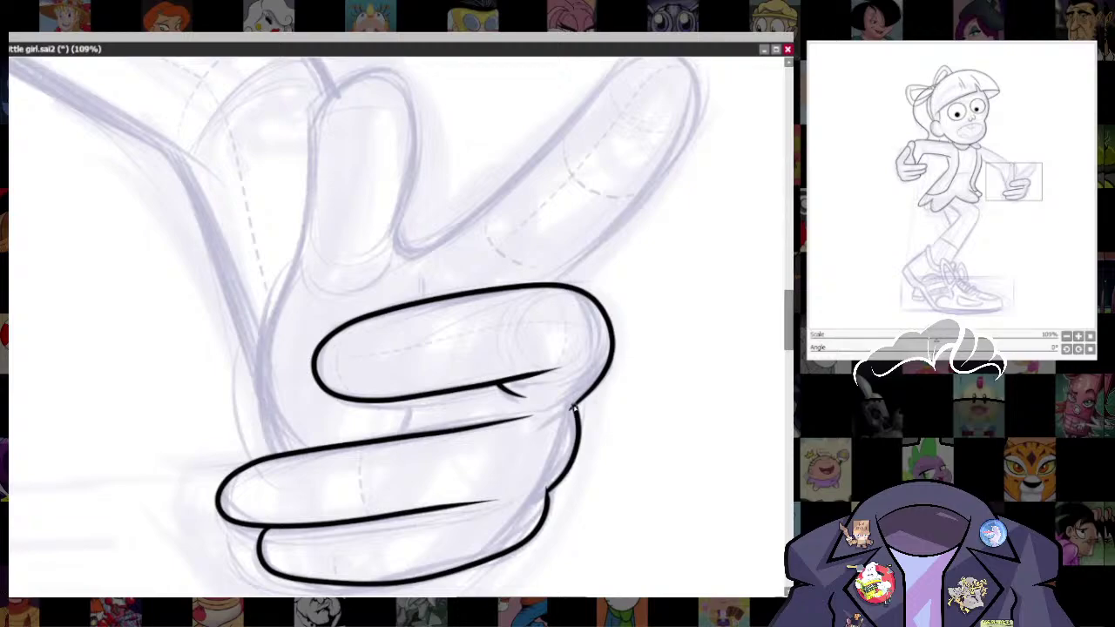
# - Erase the stray spikes and smooth the line junctions between the knuckles on the pointing hand's outer edge
pyautogui.scroll(-3, 590, 450)
pyautogui.scroll(6, 563, 451)
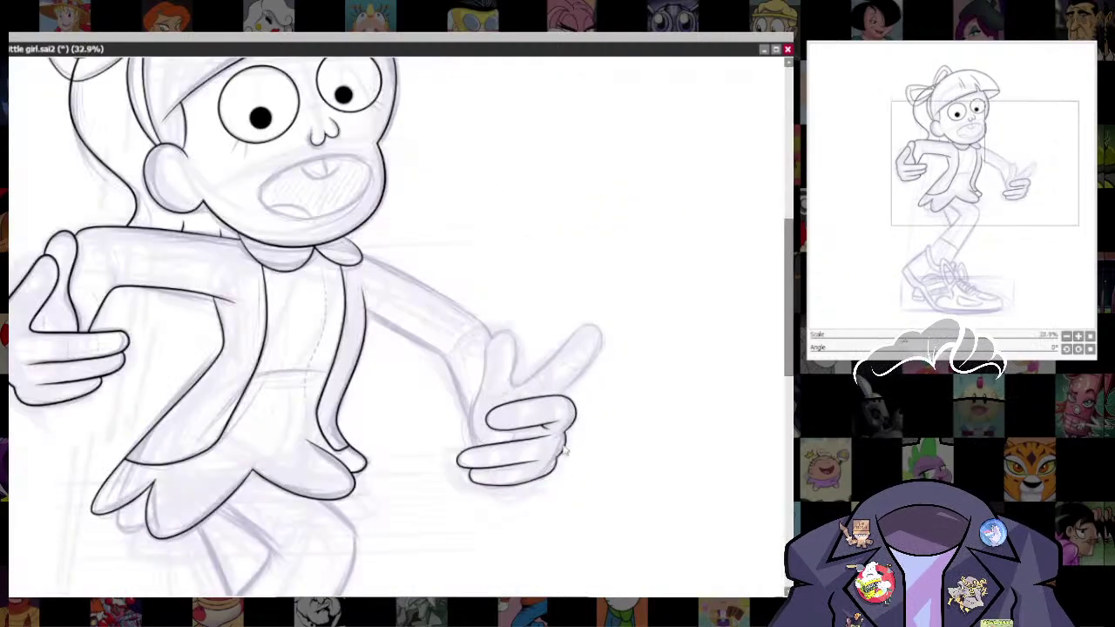
pyautogui.scroll(2, 586, 431)
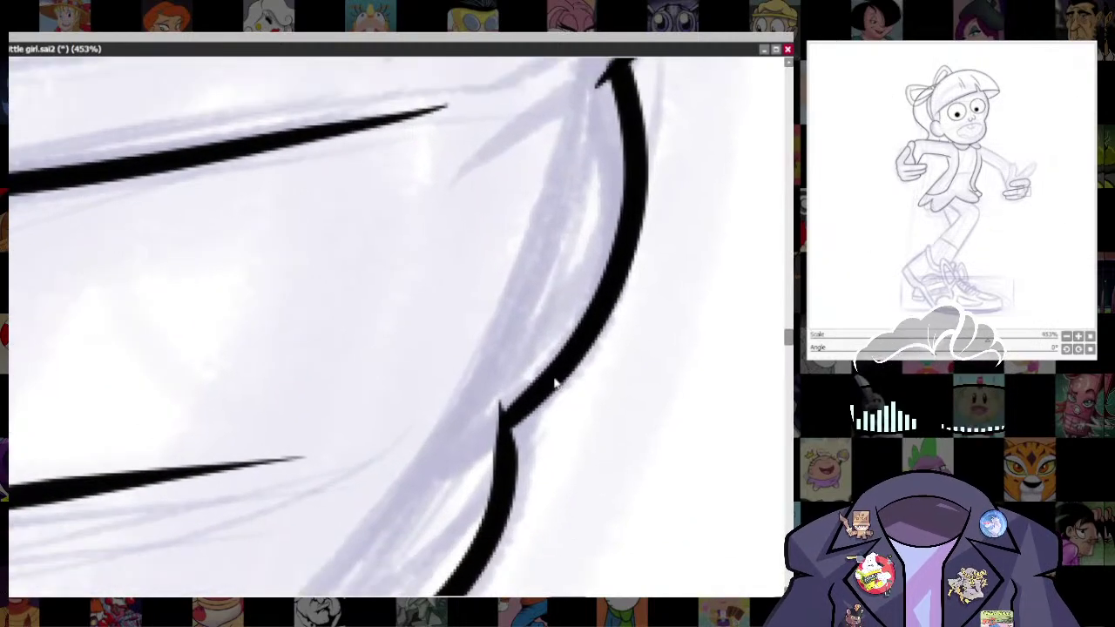
pyautogui.press('e')
pyautogui.moveTo(557, 382); pyautogui.dragTo(502, 422)
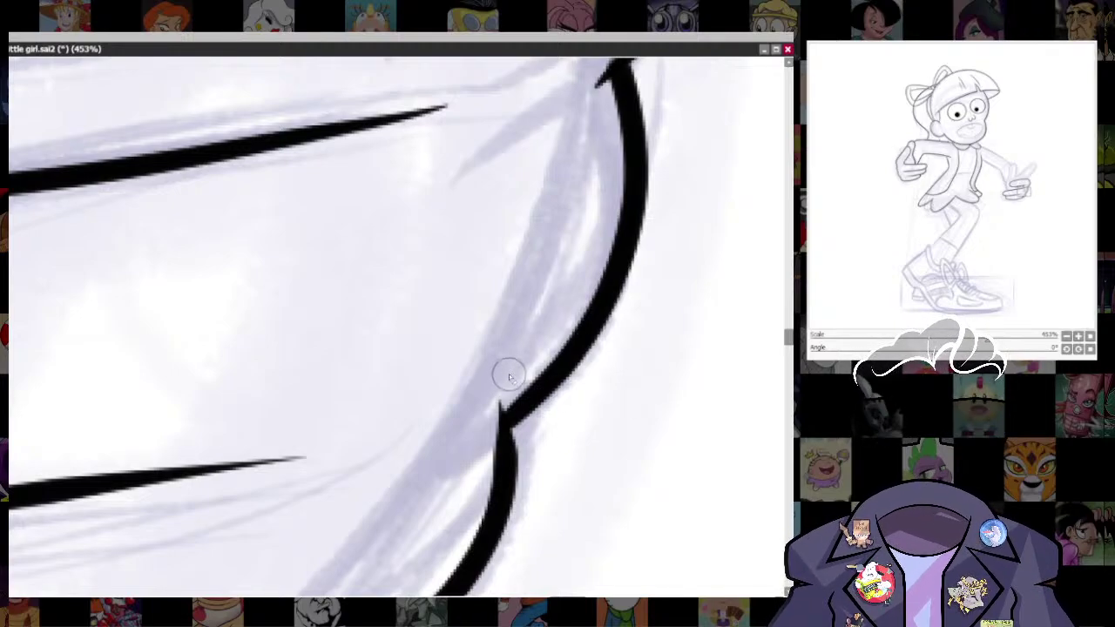
pyautogui.moveTo(509, 376); pyautogui.dragTo(466, 441)
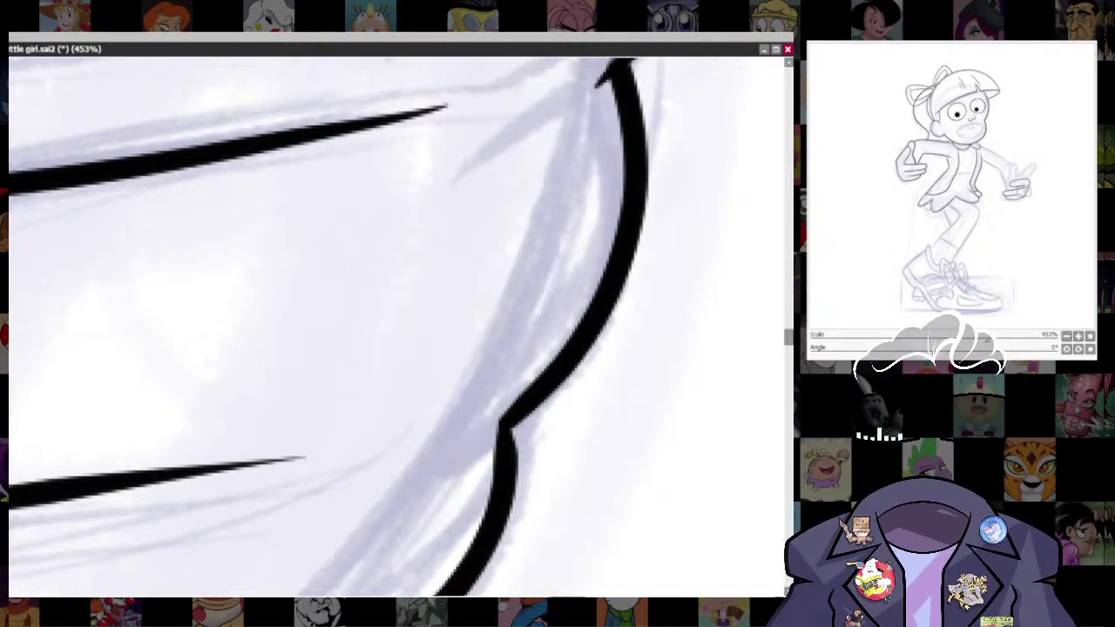
pyautogui.moveTo(508, 422); pyautogui.dragTo(512, 471)
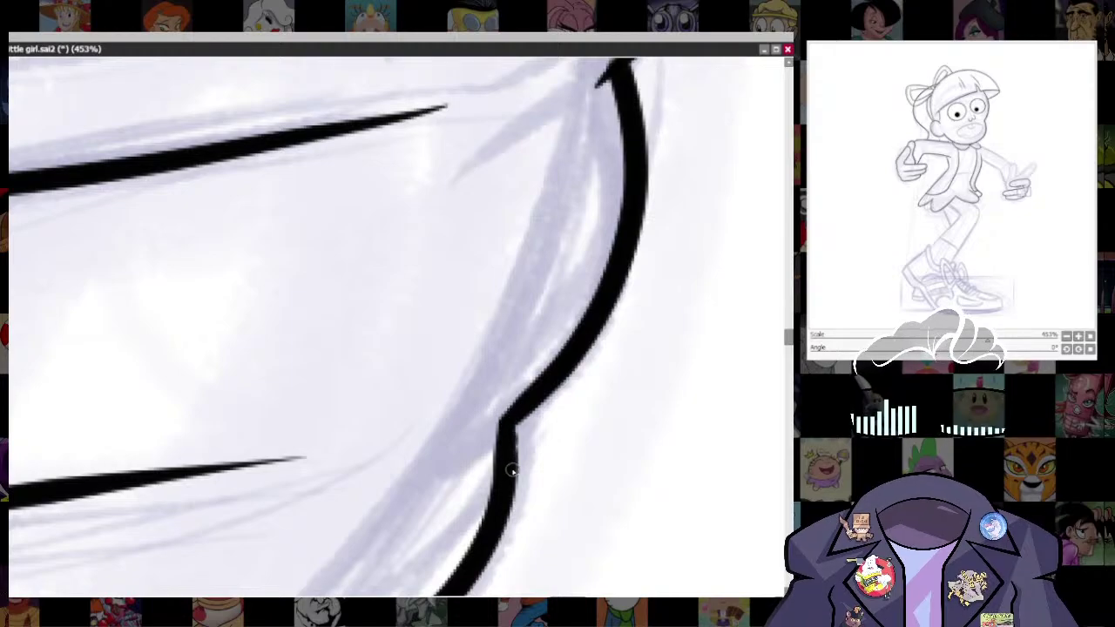
pyautogui.moveTo(618, 222); pyautogui.dragTo(479, 486)
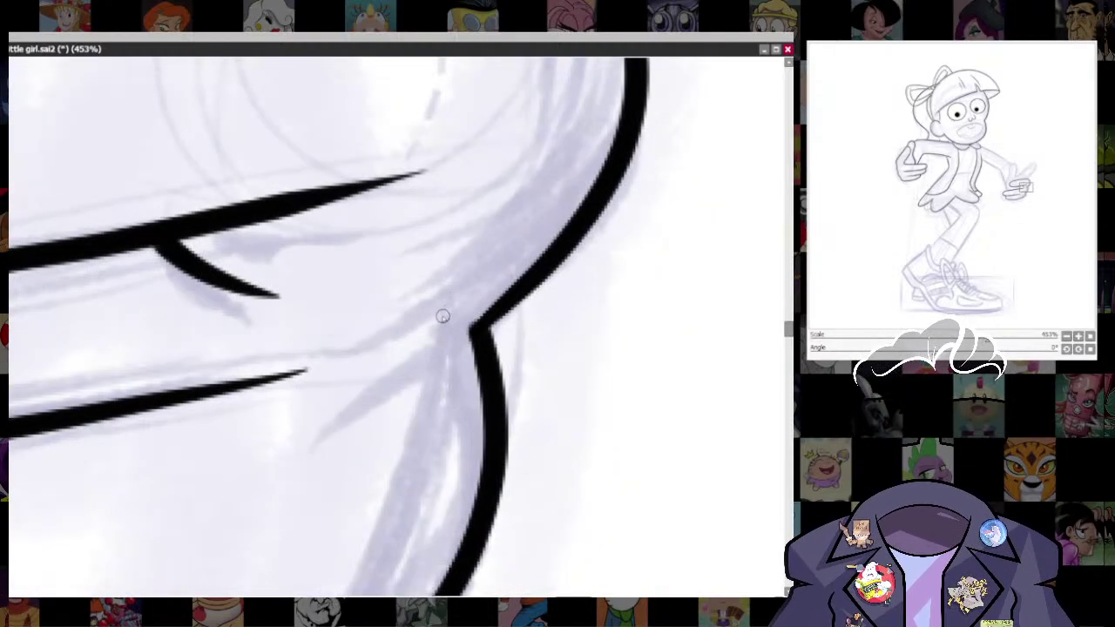
pyautogui.moveTo(474, 319); pyautogui.dragTo(507, 292)
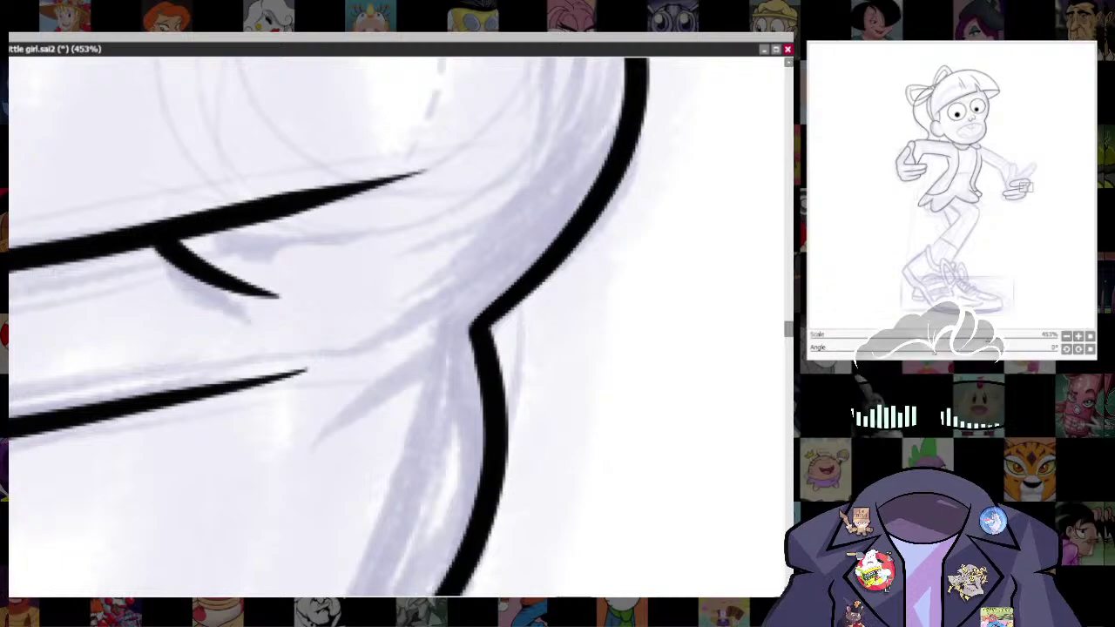
# - Ink the extended index finger, thumb and palm of the pointing hand as one continuous outline
pyautogui.scroll(-10, 598, 332)
pyautogui.scroll(5, 599, 388)
pyautogui.scroll(-2, 610, 418)
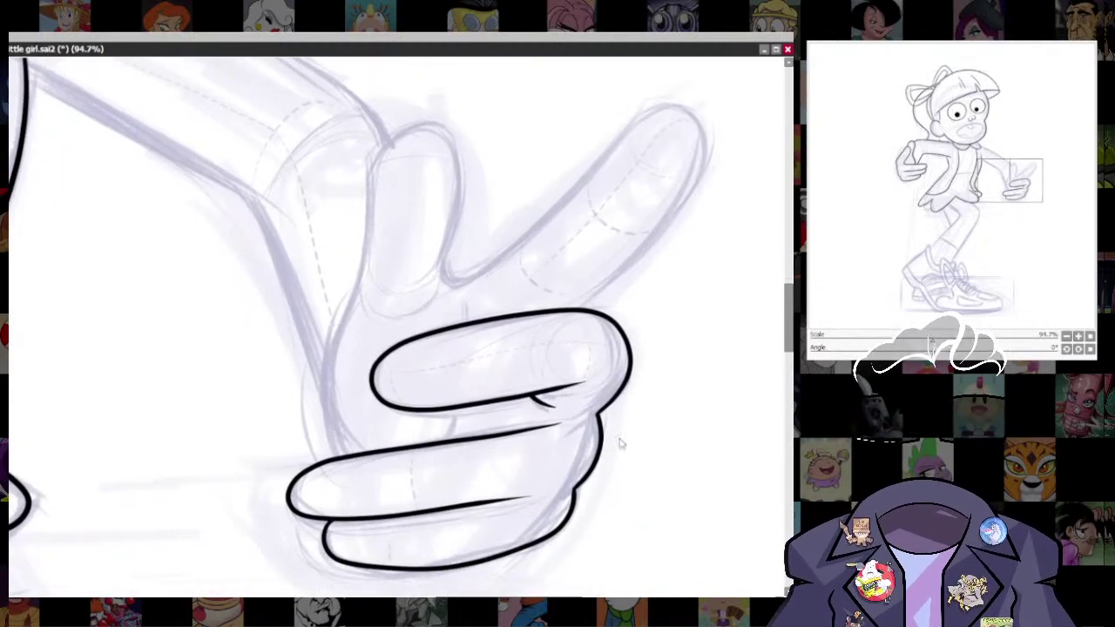
pyautogui.scroll(2, 649, 424)
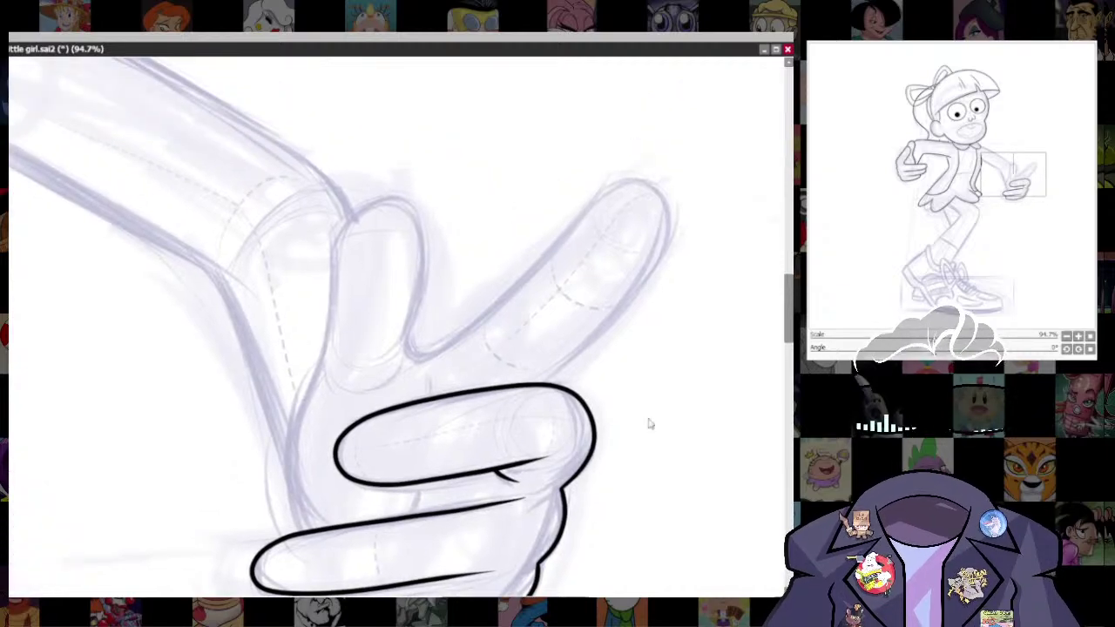
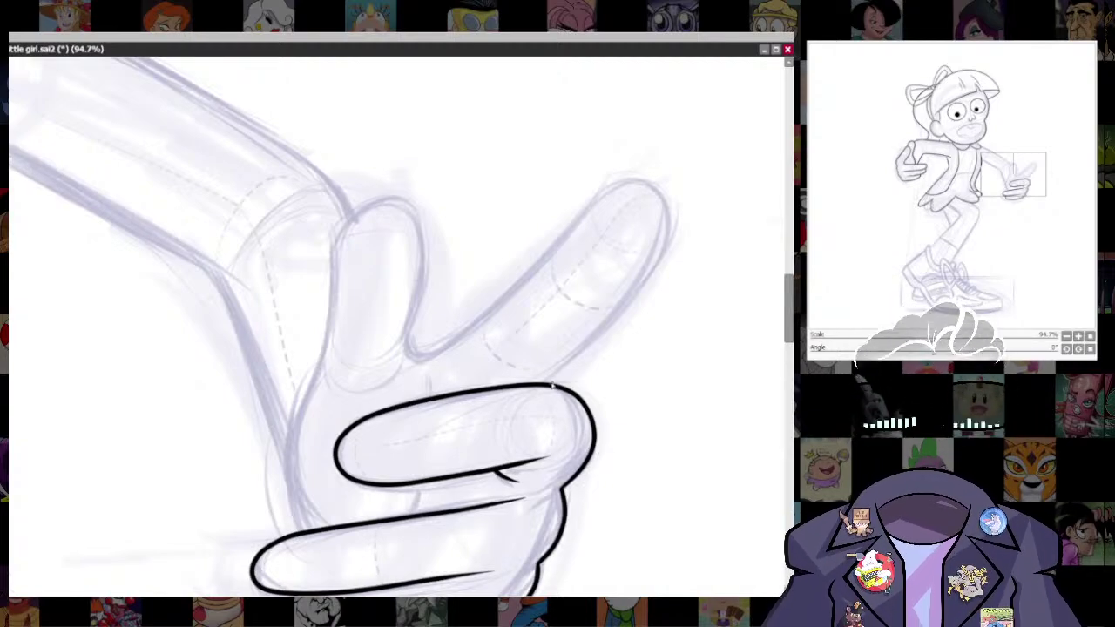
pyautogui.moveTo(551, 386)
pyautogui.mouseDown()
pyautogui.moveTo(653, 260)
pyautogui.moveTo(668, 204)
pyautogui.moveTo(649, 177)
pyautogui.moveTo(607, 188)
pyautogui.moveTo(559, 232)
pyautogui.mouseUp()
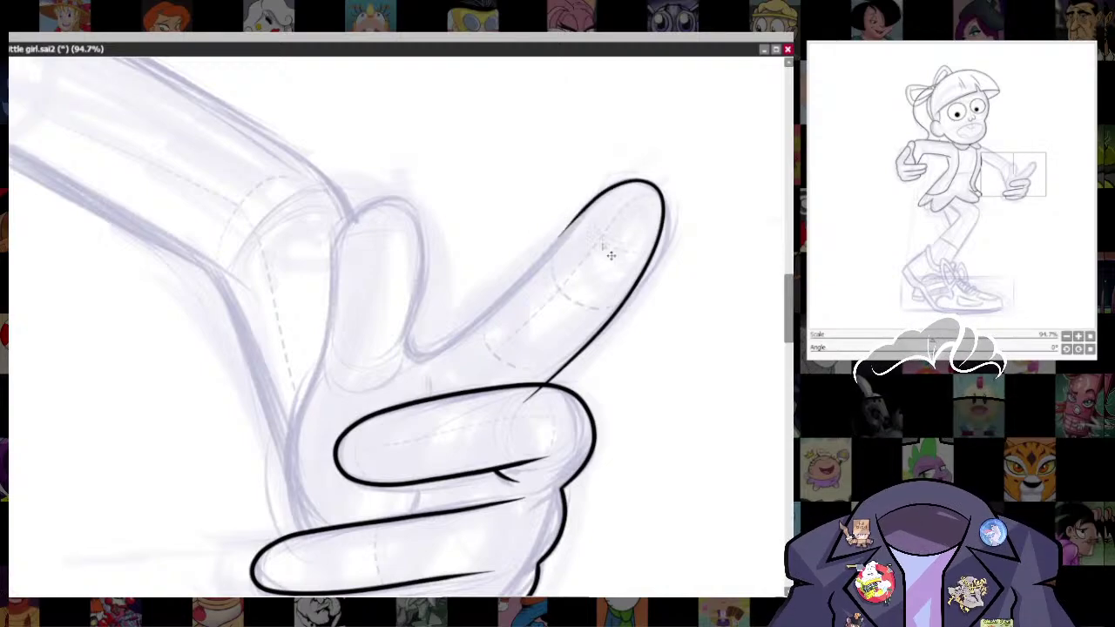
pyautogui.hotkey('ctrl', 'z')
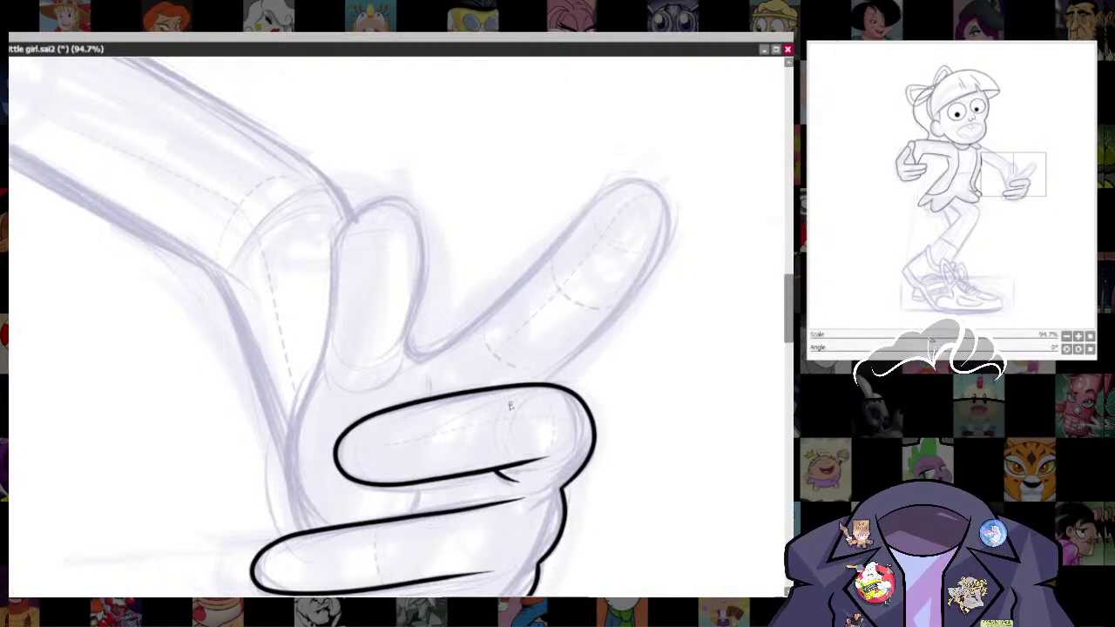
pyautogui.moveTo(511, 405)
pyautogui.mouseDown()
pyautogui.moveTo(666, 260)
pyautogui.moveTo(655, 176)
pyautogui.moveTo(593, 202)
pyautogui.moveTo(498, 308)
pyautogui.moveTo(433, 351)
pyautogui.moveTo(406, 345)
pyautogui.moveTo(428, 273)
pyautogui.moveTo(399, 199)
pyautogui.moveTo(335, 238)
pyautogui.moveTo(334, 311)
pyautogui.moveTo(295, 458)
pyautogui.moveTo(308, 516)
pyautogui.moveTo(347, 554)
pyautogui.mouseUp()
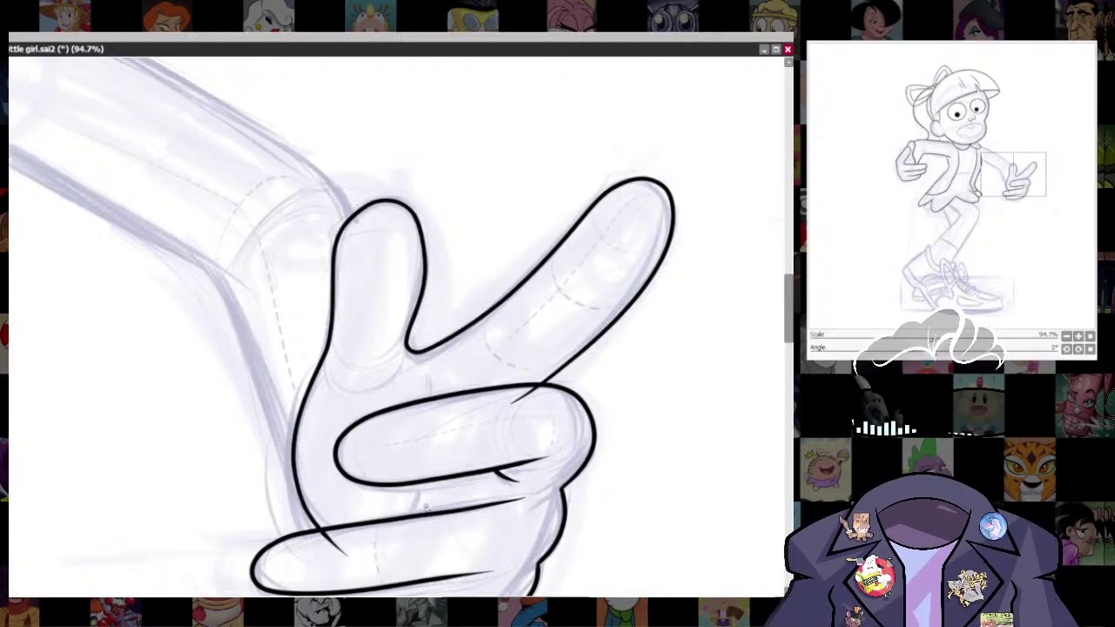
# - Add a short crease between the folded fingers and erase the palm and index finger line ends overlapping them
pyautogui.moveTo(436, 479); pyautogui.dragTo(429, 507)
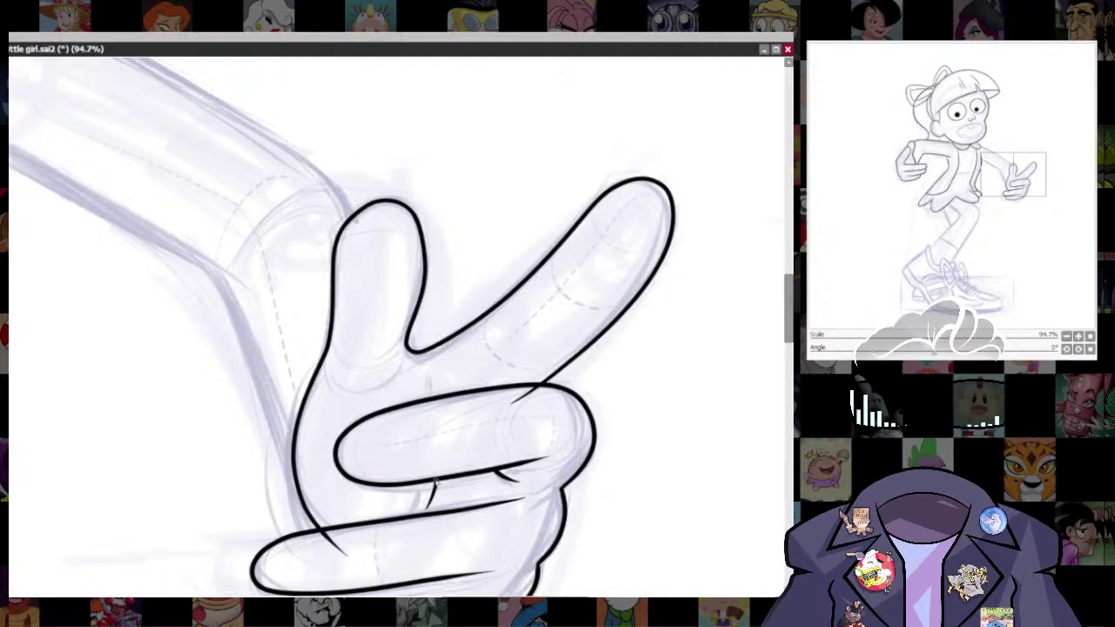
pyautogui.press('e')
pyautogui.moveTo(341, 536)
pyautogui.mouseDown()
pyautogui.moveTo(322, 543)
pyautogui.moveTo(333, 544)
pyautogui.mouseUp()
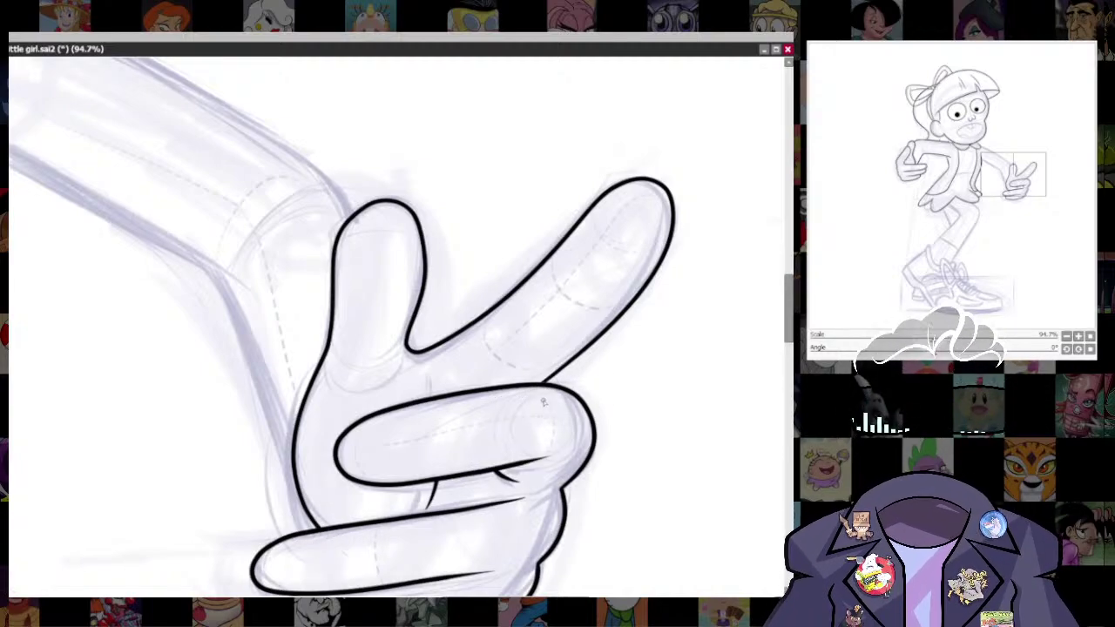
pyautogui.scroll(-5, 680, 277)
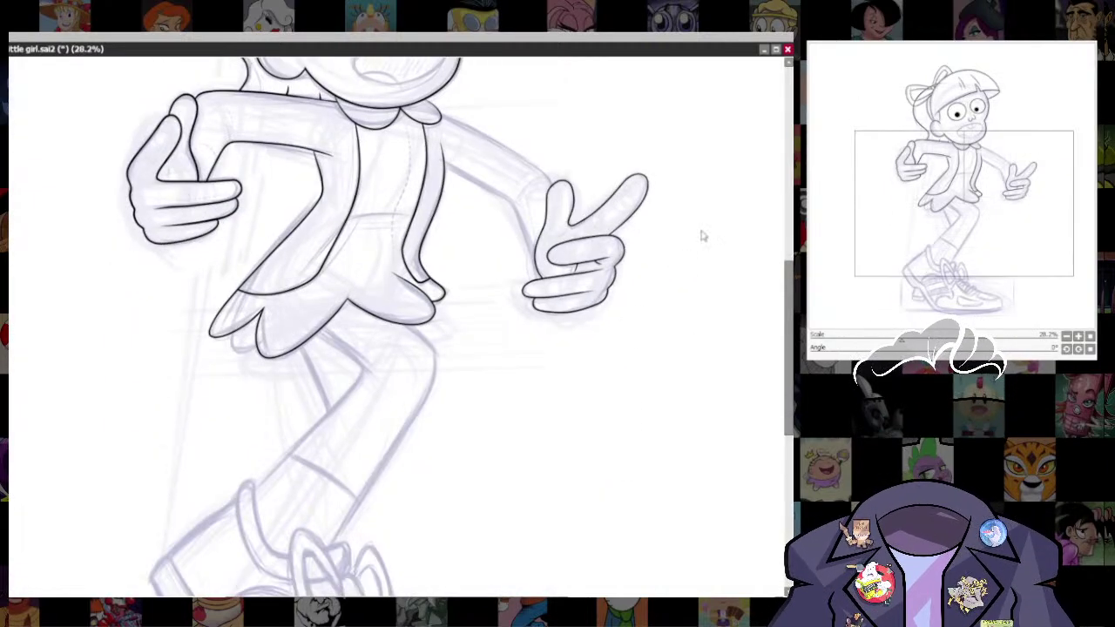
pyautogui.moveTo(653, 308); pyautogui.dragTo(655, 386)
pyautogui.scroll(2, 615, 461)
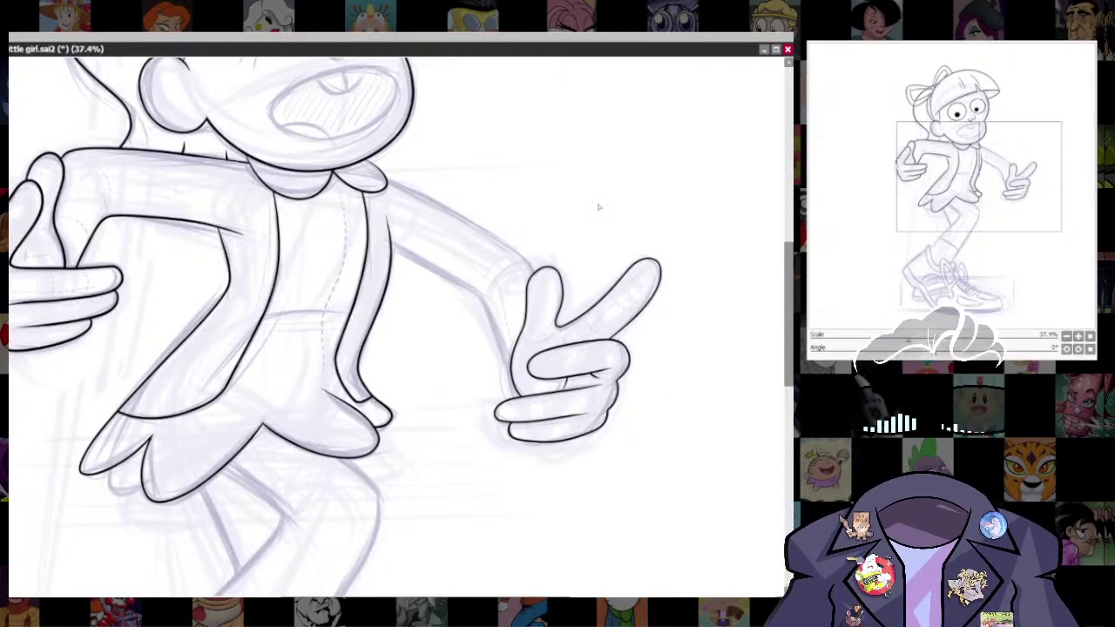
pyautogui.moveTo(598, 206); pyautogui.dragTo(623, 173)
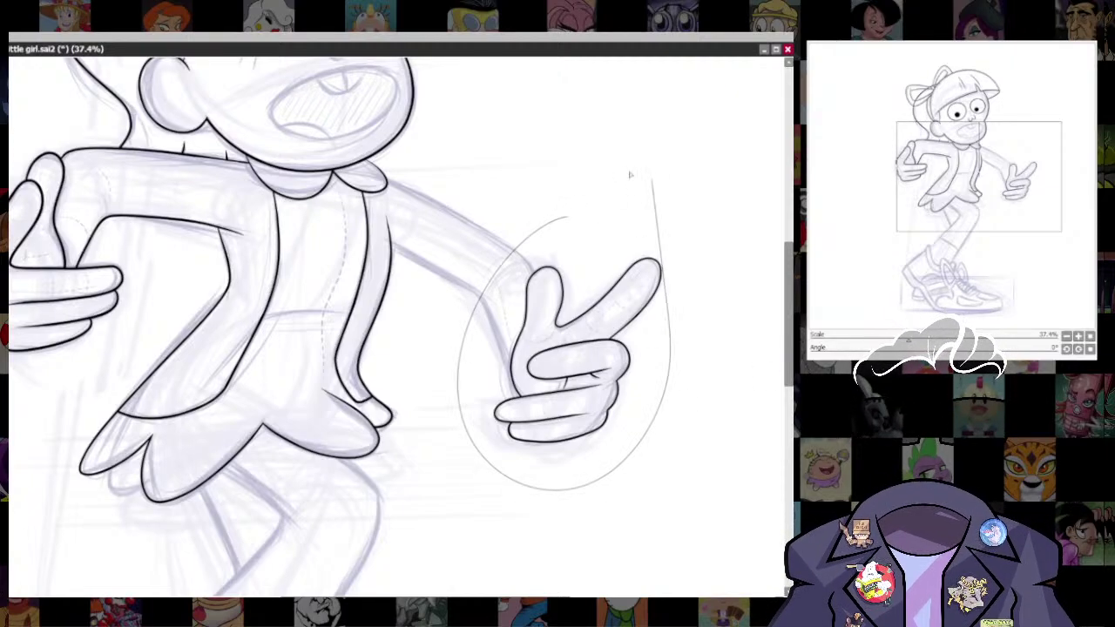
pyautogui.hotkey('ctrl', 't')
pyautogui.press('Return')
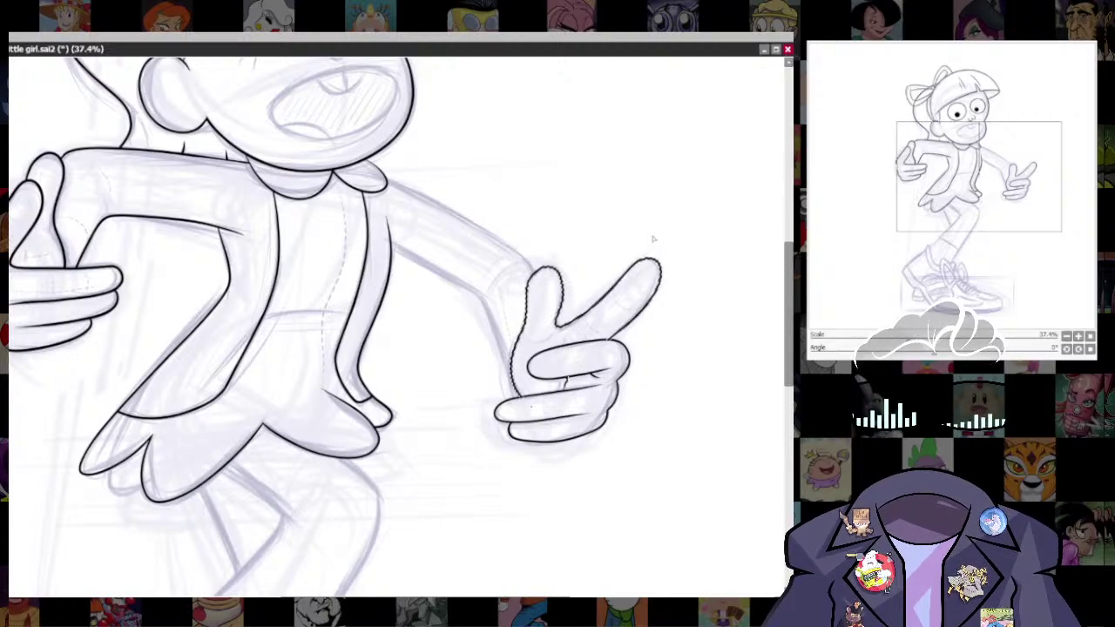
pyautogui.moveTo(676, 220)
pyautogui.mouseDown()
pyautogui.moveTo(514, 562)
pyautogui.moveTo(613, 184)
pyautogui.moveTo(561, 209)
pyautogui.moveTo(674, 436)
pyautogui.moveTo(630, 162)
pyautogui.mouseUp()
pyautogui.hotkey('ctrl', 'd')
pyautogui.hotkey('ctrl', 't')
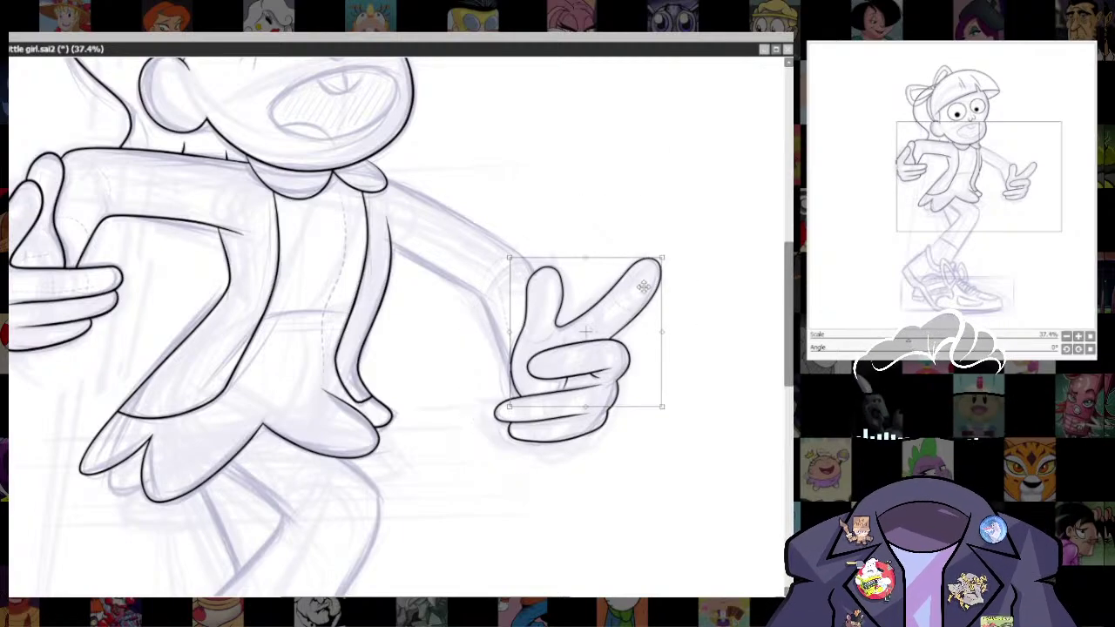
pyautogui.press('Return')
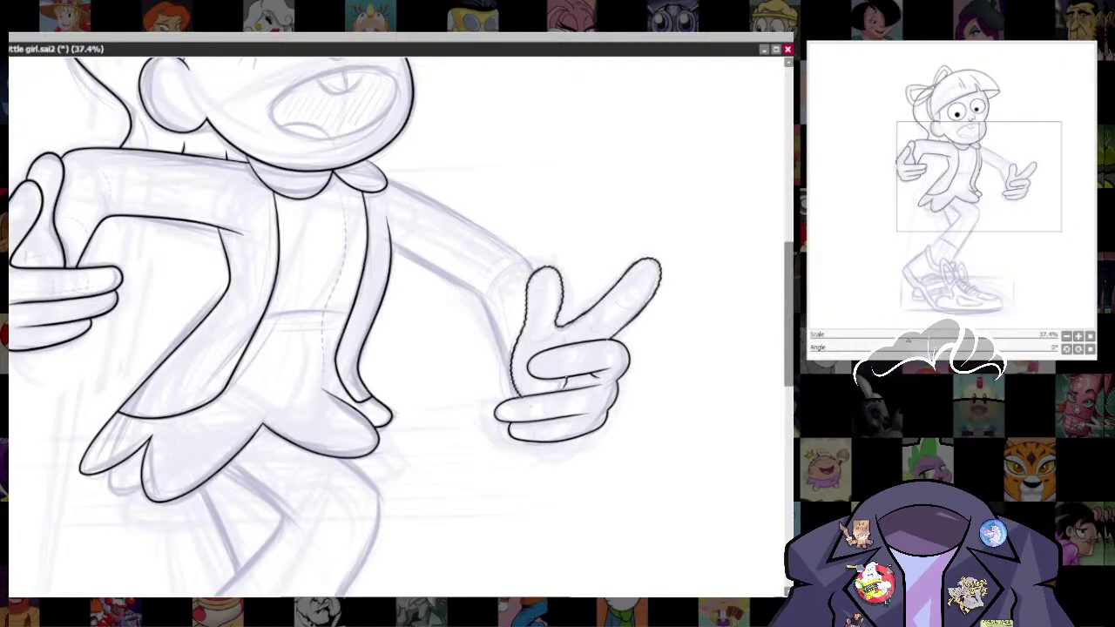
pyautogui.hotkey('ctrl', 'd')
# - Select the whole inked pointing hand and free-transform it slightly narrower by pulling its corners inward
pyautogui.moveTo(579, 209); pyautogui.dragTo(462, 475)
pyautogui.moveTo(486, 321)
pyautogui.mouseDown()
pyautogui.moveTo(684, 369)
pyautogui.moveTo(659, 179)
pyautogui.mouseUp()
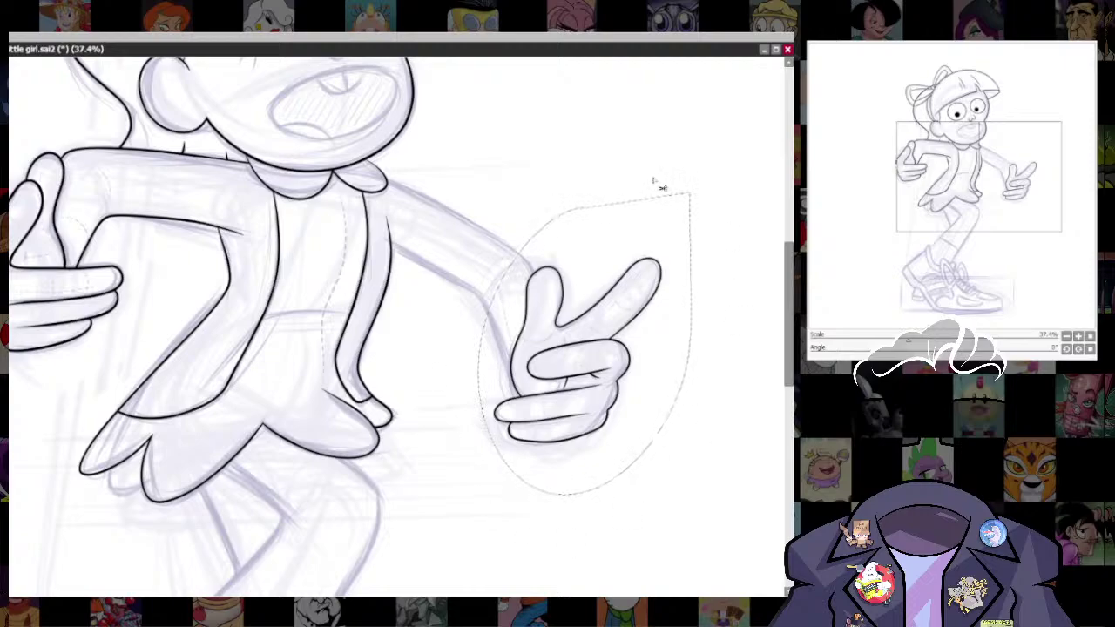
pyautogui.hotkey('ctrl', 't')
pyautogui.moveTo(672, 272); pyautogui.dragTo(668, 278)
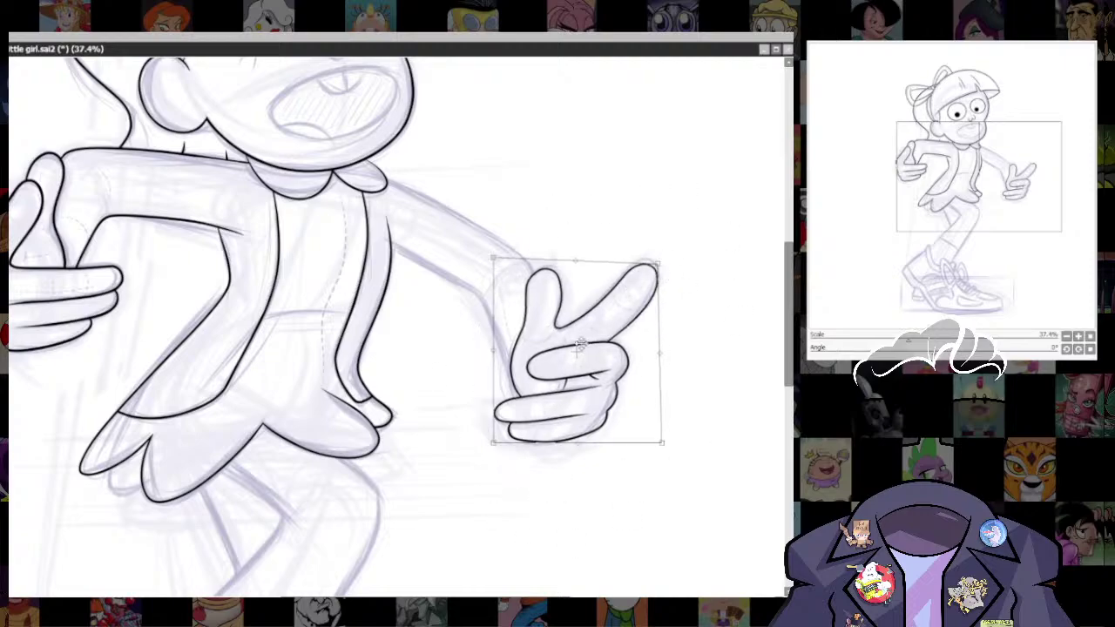
pyautogui.moveTo(501, 453); pyautogui.dragTo(510, 456)
pyautogui.moveTo(661, 442); pyautogui.dragTo(657, 443)
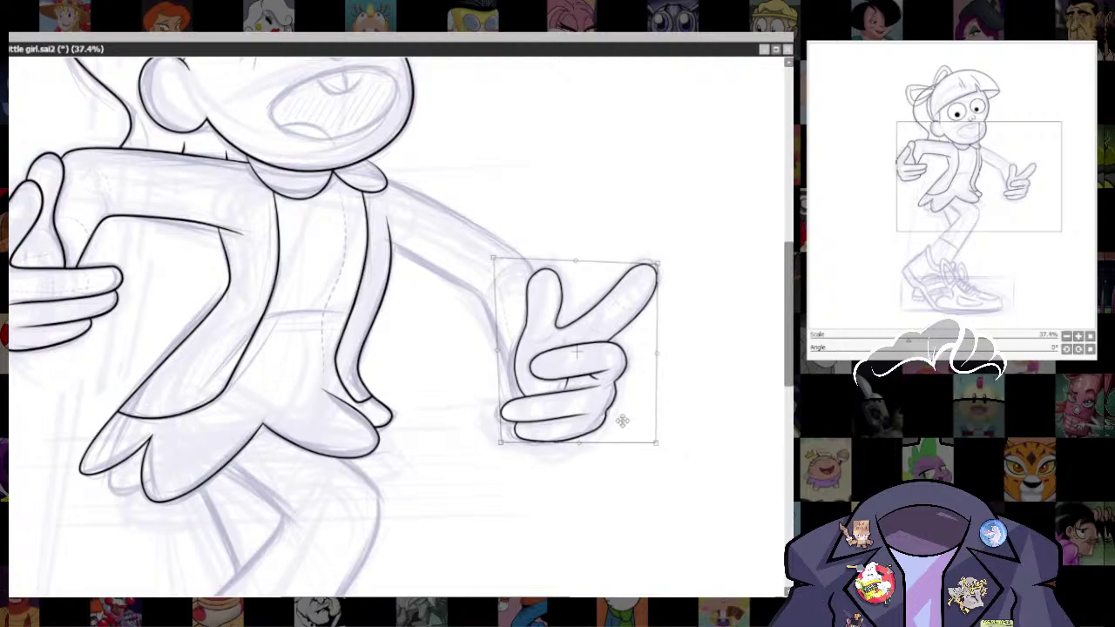
pyautogui.press('Return')
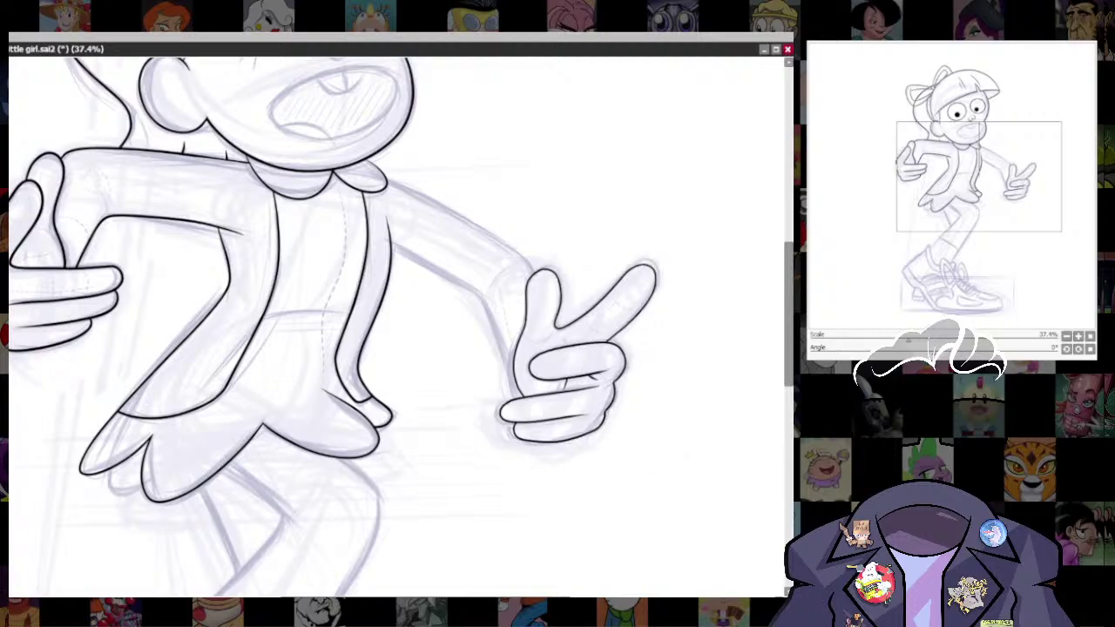
# - Even out the line weight around the rounded tip of the pointing hand's thumb
pyautogui.scroll(10, 528, 275)
pyautogui.moveTo(704, 452); pyautogui.dragTo(579, 498)
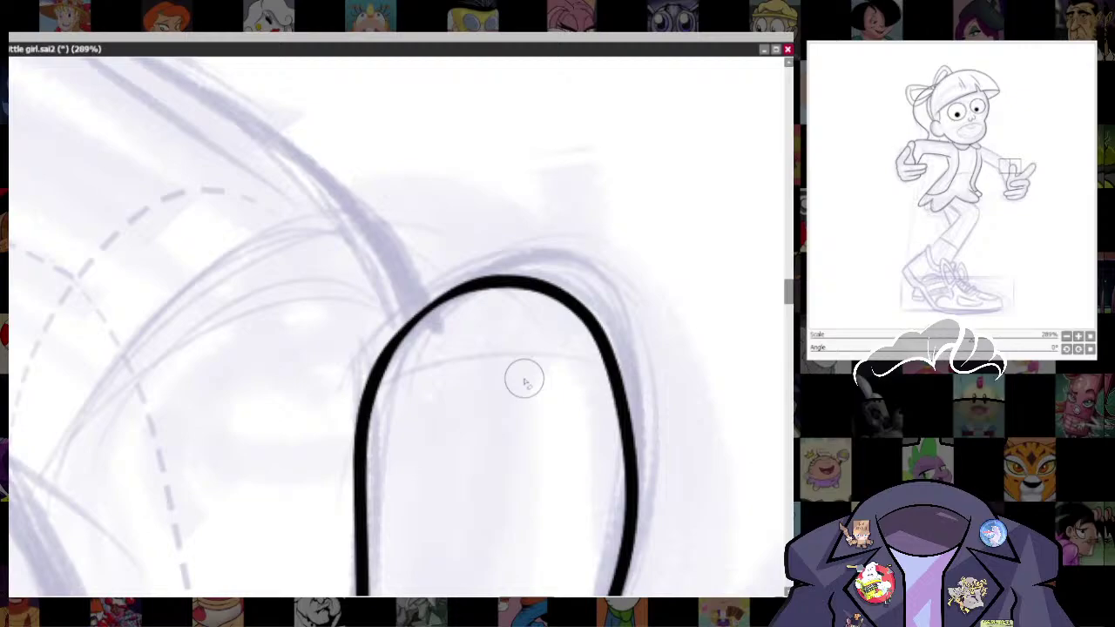
pyautogui.press('[')
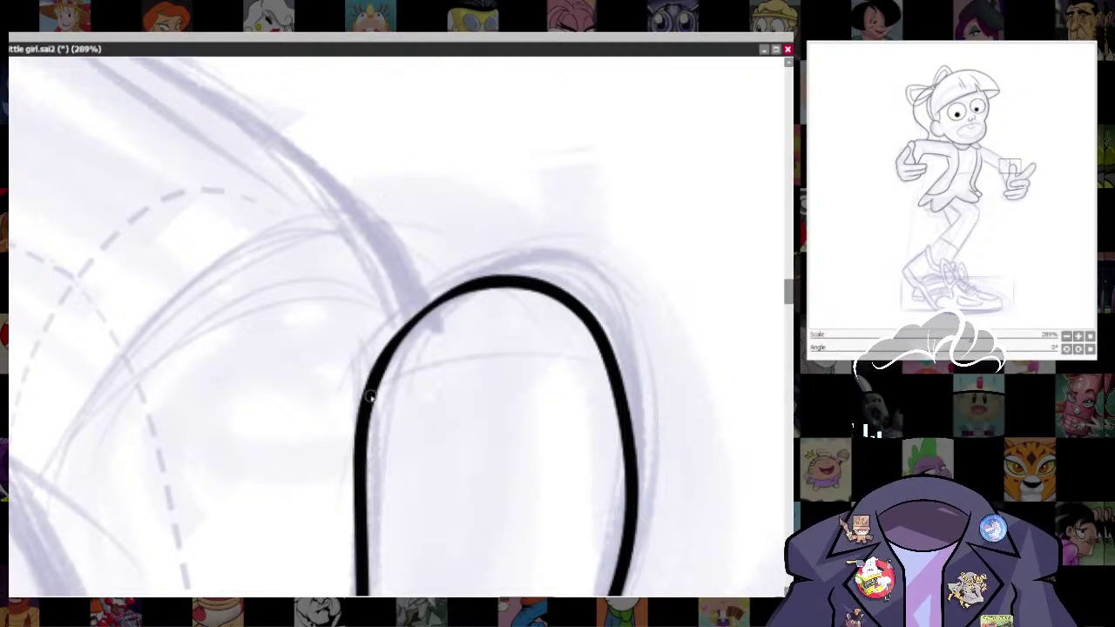
pyautogui.moveTo(363, 426)
pyautogui.mouseDown()
pyautogui.moveTo(369, 377)
pyautogui.moveTo(401, 325)
pyautogui.moveTo(483, 280)
pyautogui.moveTo(538, 283)
pyautogui.moveTo(609, 335)
pyautogui.mouseUp()
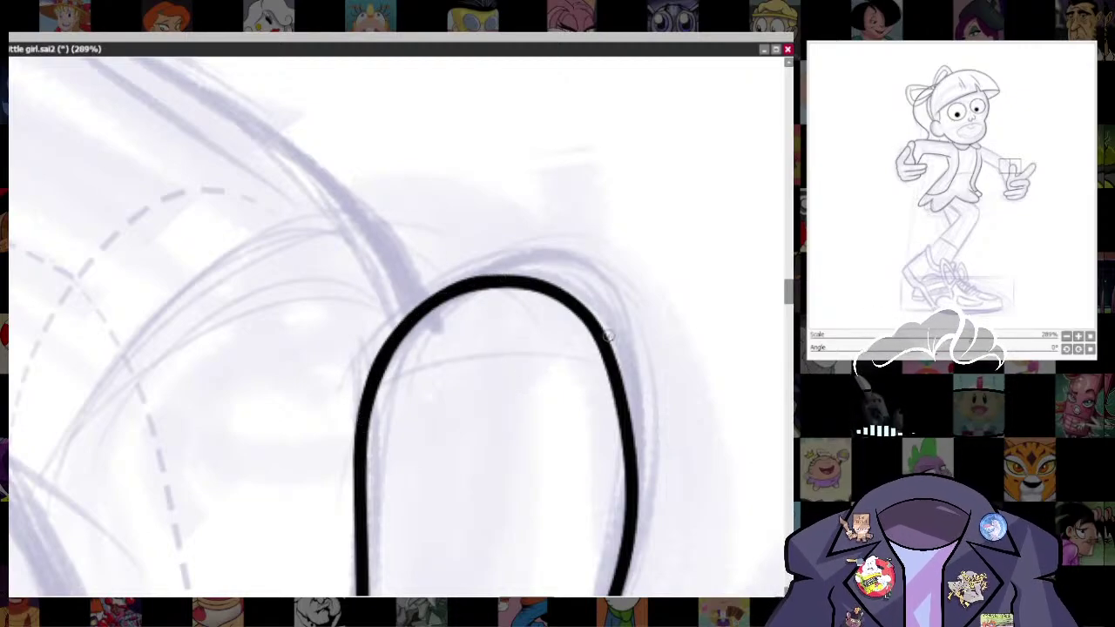
# - Ink the underside of the outstretched arm from the vest edge to the wrist and erase the overshoot inside the vest
pyautogui.scroll(-6, 581, 368)
pyautogui.moveTo(527, 398); pyautogui.dragTo(557, 321)
pyautogui.scroll(2, 562, 334)
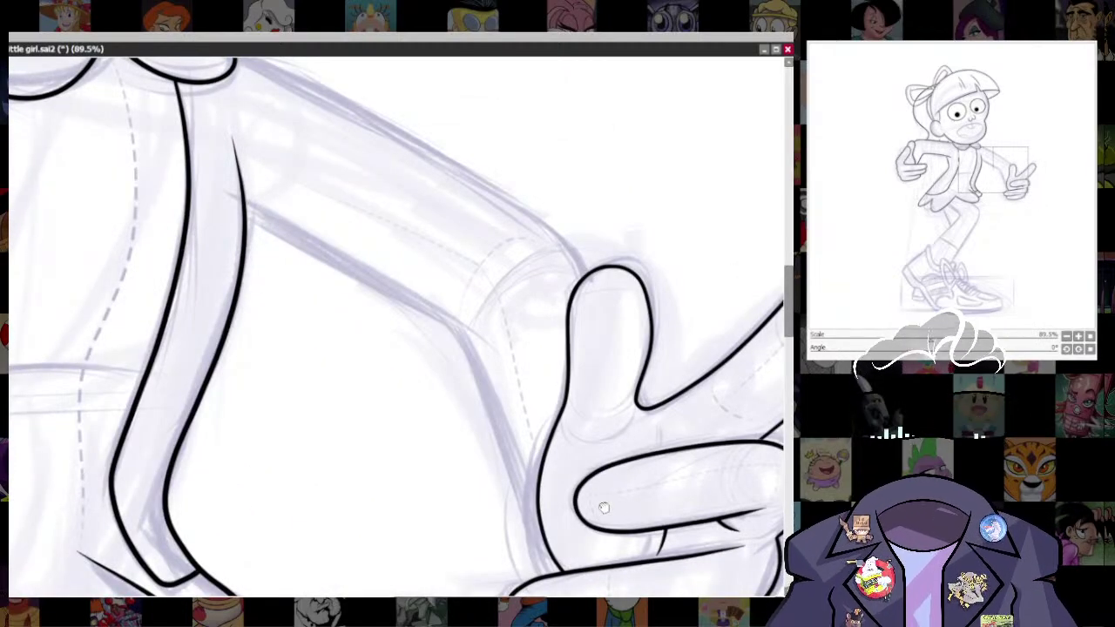
pyautogui.moveTo(603, 507); pyautogui.dragTo(569, 462)
pyautogui.moveTo(185, 143)
pyautogui.mouseDown()
pyautogui.moveTo(388, 253)
pyautogui.moveTo(473, 371)
pyautogui.moveTo(521, 519)
pyautogui.mouseUp()
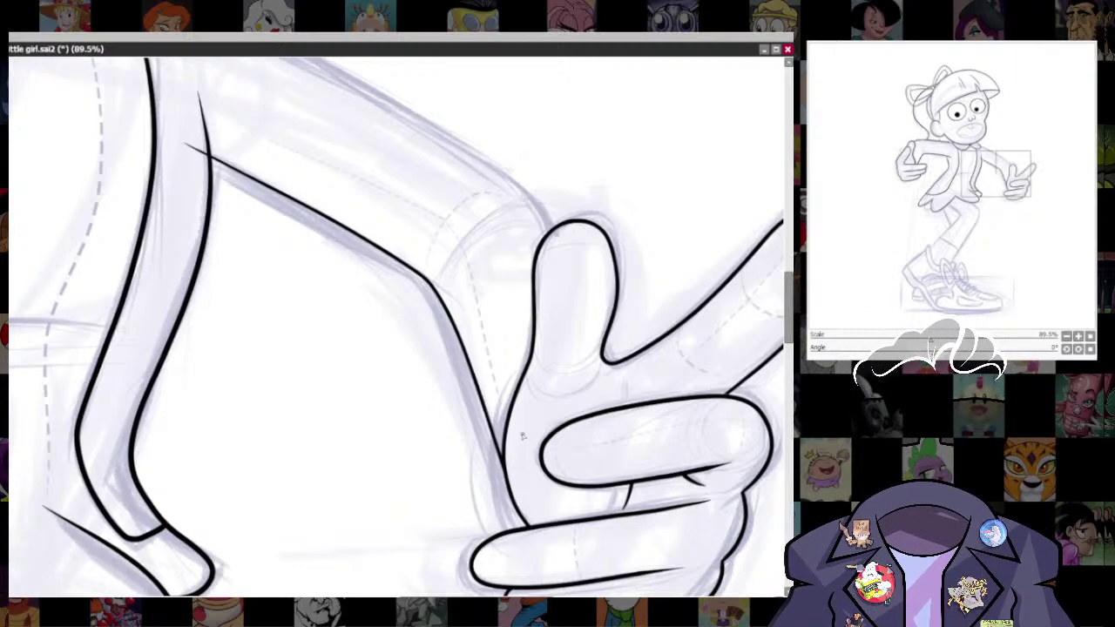
pyautogui.moveTo(274, 343); pyautogui.dragTo(281, 374)
pyautogui.moveTo(208, 184); pyautogui.dragTo(199, 154)
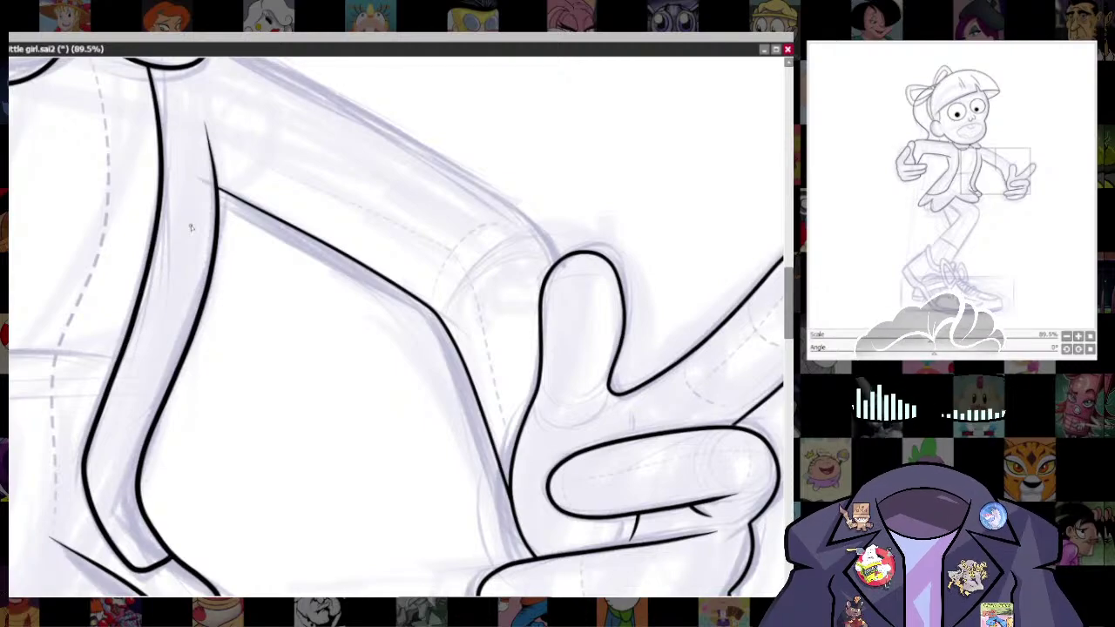
# - Select the arm's underside line and nudge its corners with free transform to fit the vest edge and wrist
pyautogui.moveTo(206, 143)
pyautogui.mouseDown()
pyautogui.moveTo(244, 376)
pyautogui.moveTo(416, 578)
pyautogui.mouseUp()
pyautogui.hotkey('ctrl', 'z')
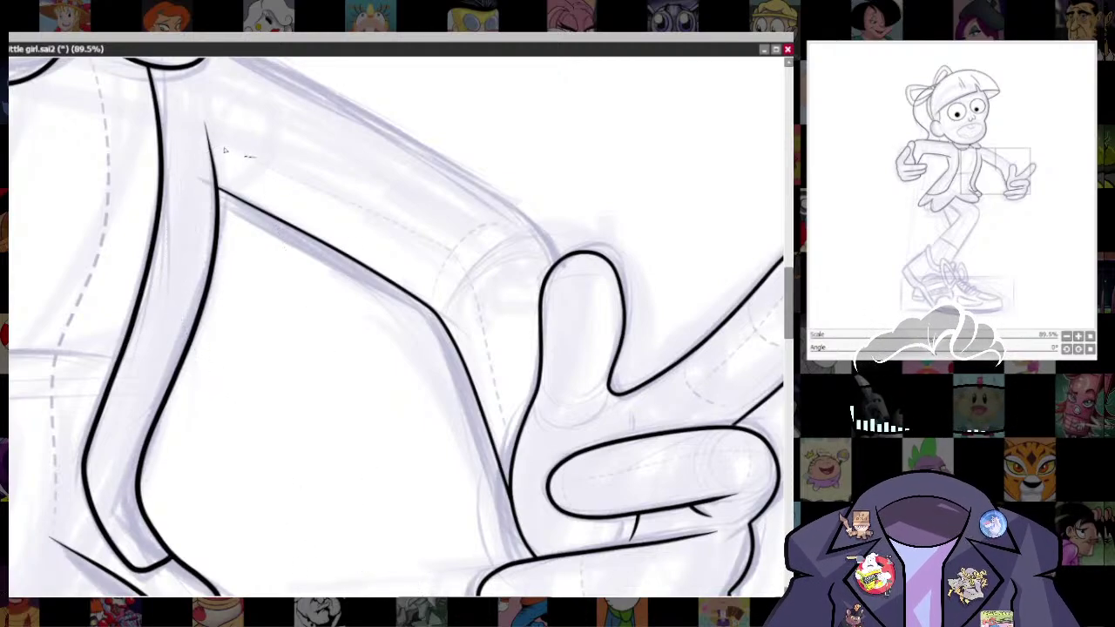
pyautogui.moveTo(205, 130)
pyautogui.mouseDown()
pyautogui.moveTo(363, 512)
pyautogui.moveTo(529, 341)
pyautogui.moveTo(274, 144)
pyautogui.mouseUp()
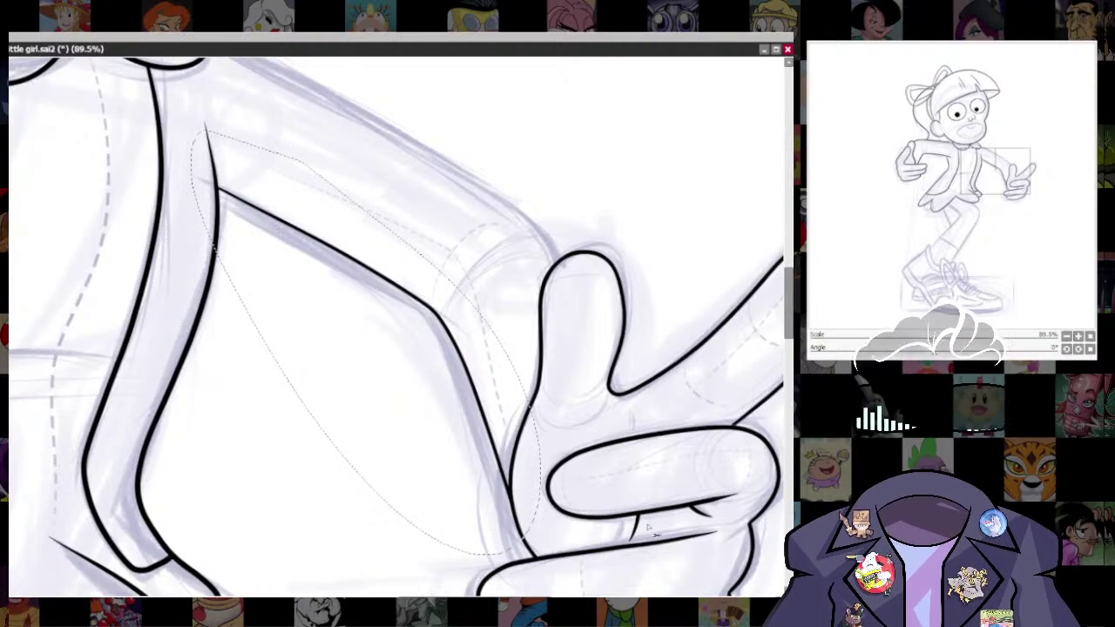
pyautogui.hotkey('ctrl', 'd')
pyautogui.hotkey('ctrl', 't')
pyautogui.moveTo(517, 185); pyautogui.dragTo(520, 181)
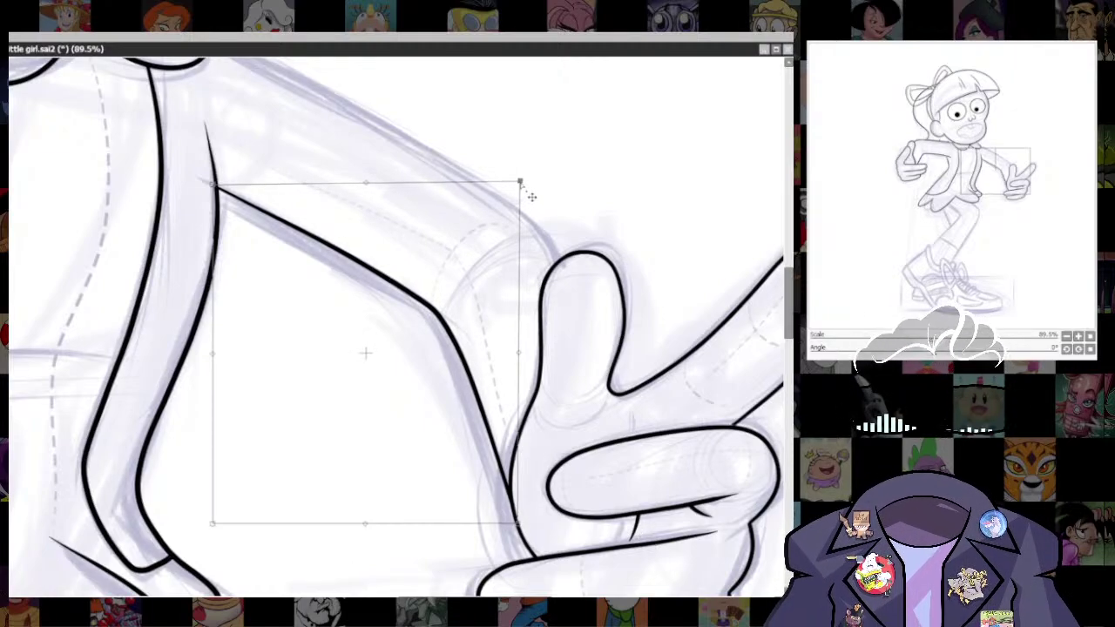
pyautogui.moveTo(213, 185); pyautogui.dragTo(213, 182)
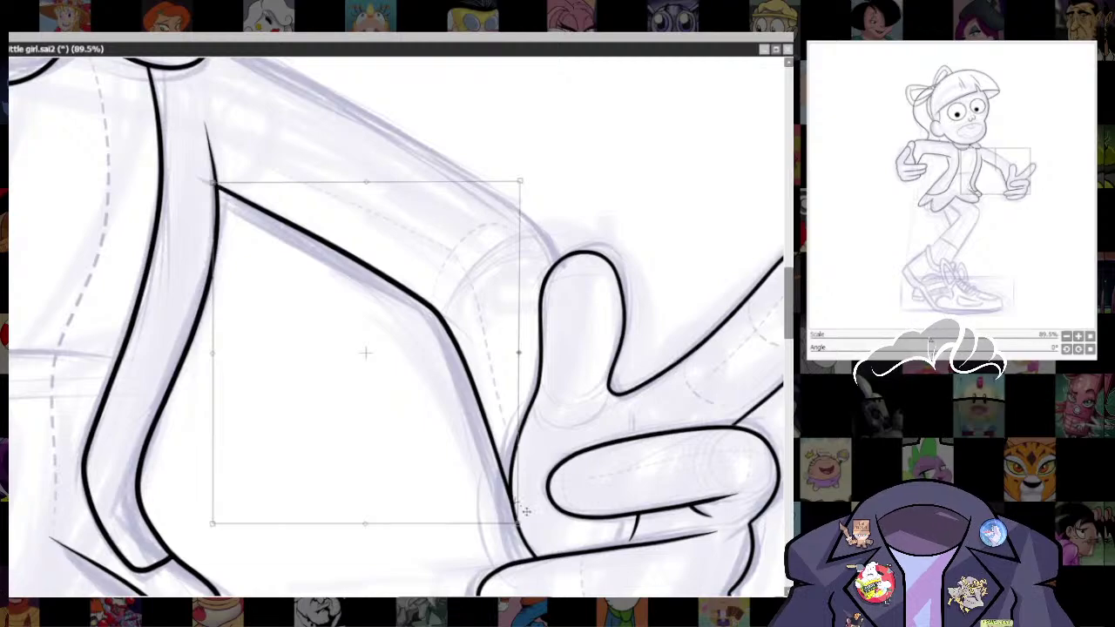
pyautogui.moveTo(518, 525); pyautogui.dragTo(520, 523)
pyautogui.press('Return')
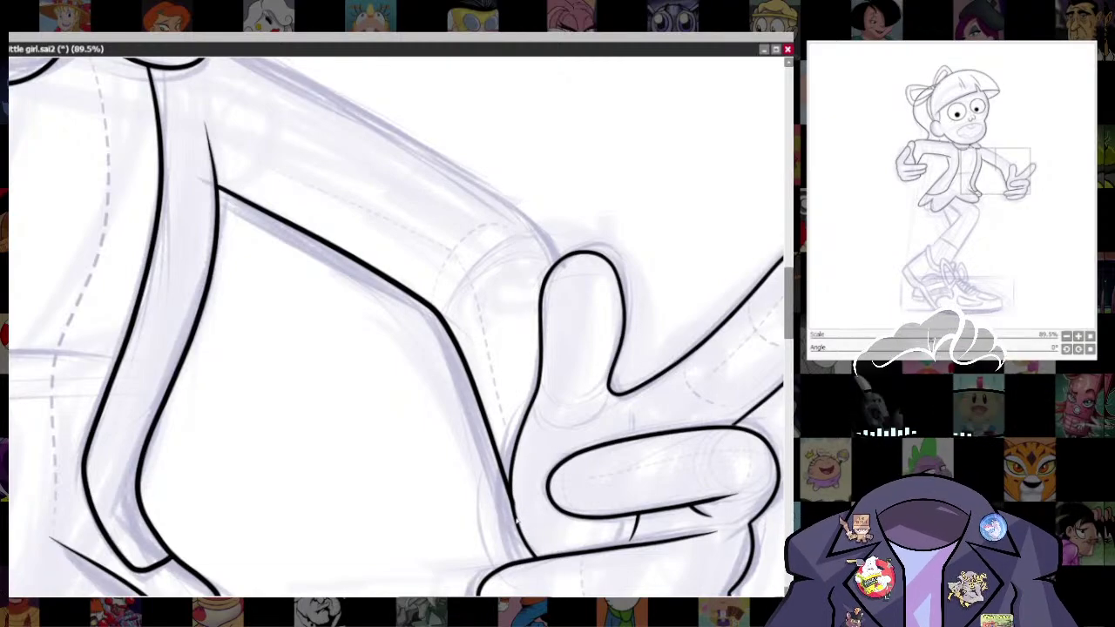
# - Ink the upper edge of the outstretched arm from the collar to the thumb, without any overlap into either shape
pyautogui.moveTo(648, 379)
pyautogui.mouseDown()
pyautogui.moveTo(688, 520)
pyautogui.moveTo(685, 555)
pyautogui.mouseUp()
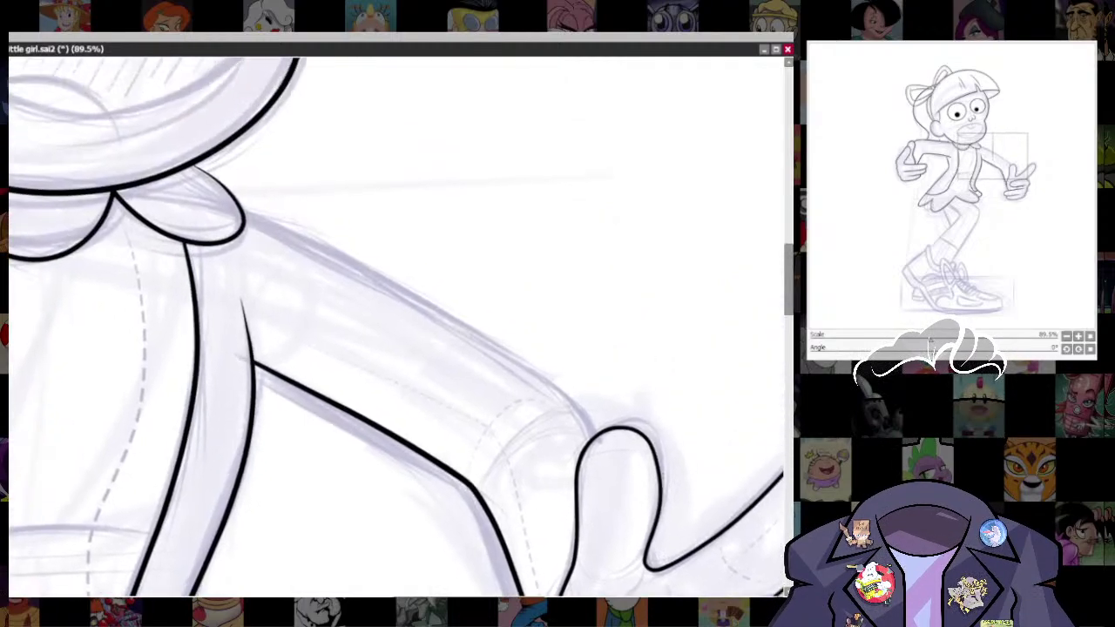
pyautogui.moveTo(202, 201)
pyautogui.mouseDown()
pyautogui.moveTo(383, 275)
pyautogui.moveTo(485, 331)
pyautogui.mouseUp()
pyautogui.hotkey('ctrl', 'z')
pyautogui.moveTo(212, 199)
pyautogui.mouseDown()
pyautogui.moveTo(502, 340)
pyautogui.moveTo(570, 394)
pyautogui.moveTo(603, 453)
pyautogui.mouseUp()
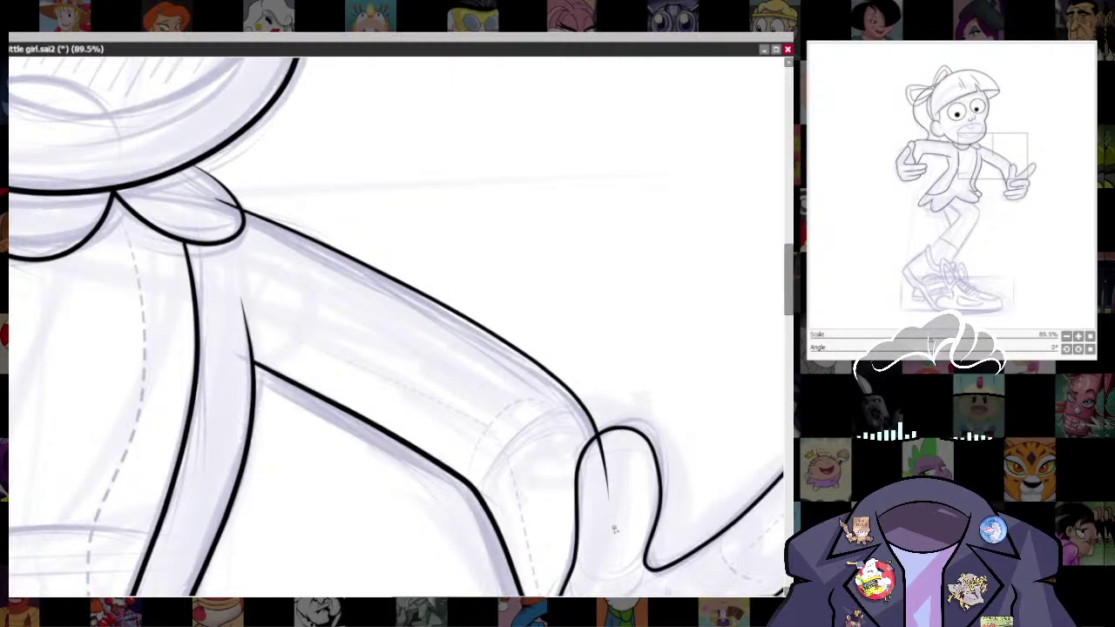
pyautogui.hotkey('ctrl', 'z')
pyautogui.moveTo(243, 213)
pyautogui.mouseDown()
pyautogui.moveTo(411, 293)
pyautogui.moveTo(551, 376)
pyautogui.mouseUp()
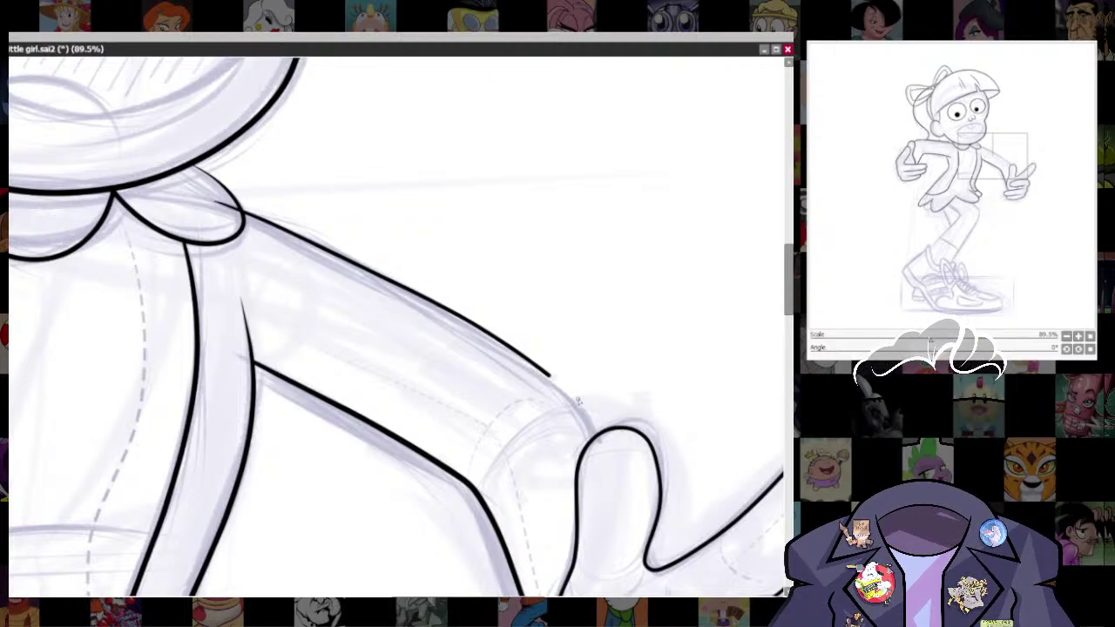
pyautogui.moveTo(550, 376); pyautogui.dragTo(598, 434)
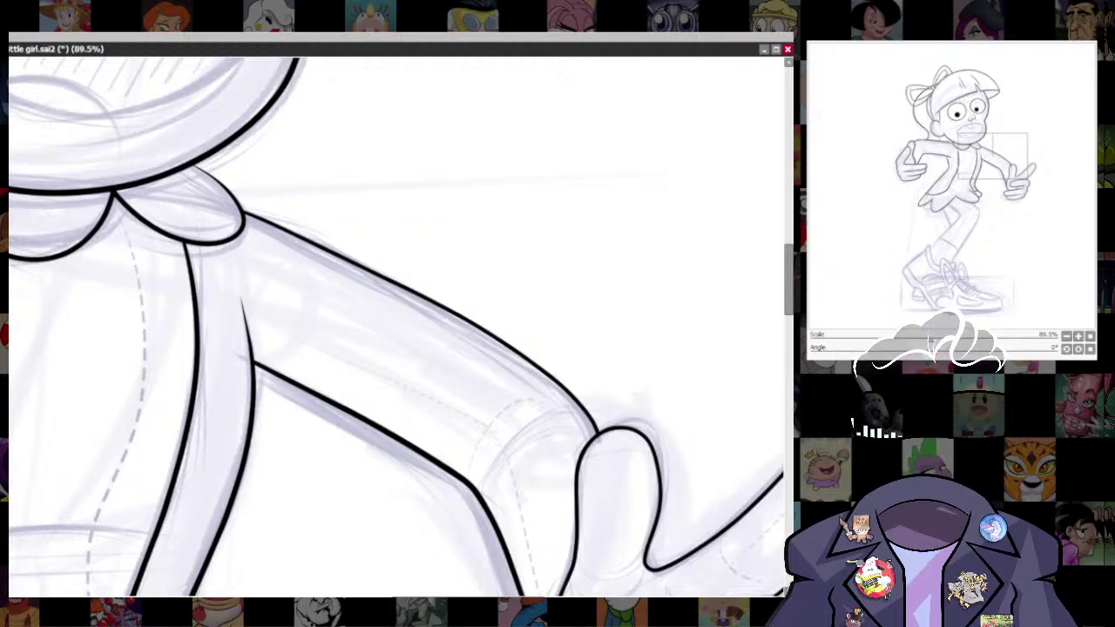
# - Set the brush size to 10 and ink the small oval knot of the shoelace bow
pyautogui.scroll(-10, 532, 366)
pyautogui.scroll(4, 518, 334)
pyautogui.moveTo(496, 413); pyautogui.dragTo(510, 336)
pyautogui.scroll(3, 538, 316)
pyautogui.scroll(5, 511, 336)
pyautogui.moveTo(489, 550); pyautogui.dragTo(512, 523)
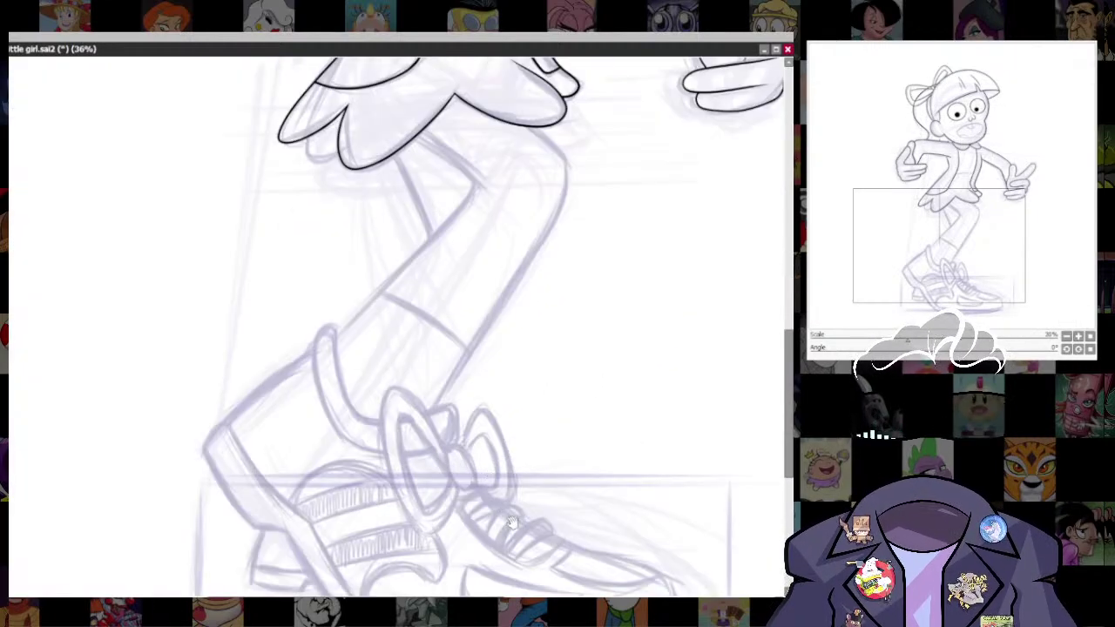
pyautogui.scroll(2, 512, 520)
pyautogui.scroll(1, 582, 433)
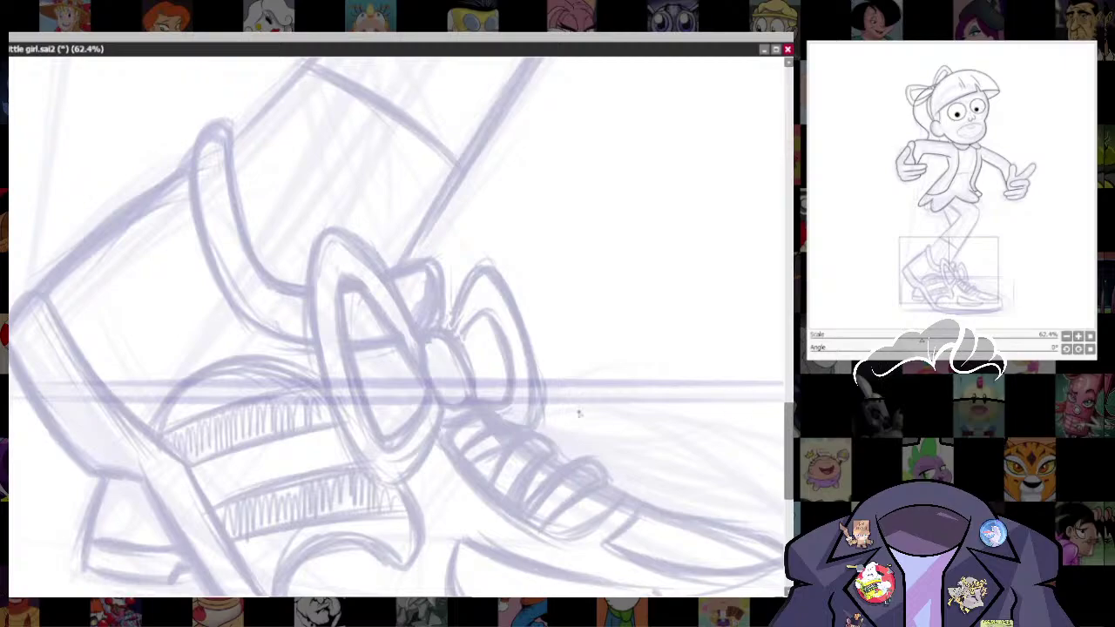
pyautogui.press('[')
pyautogui.press('[')
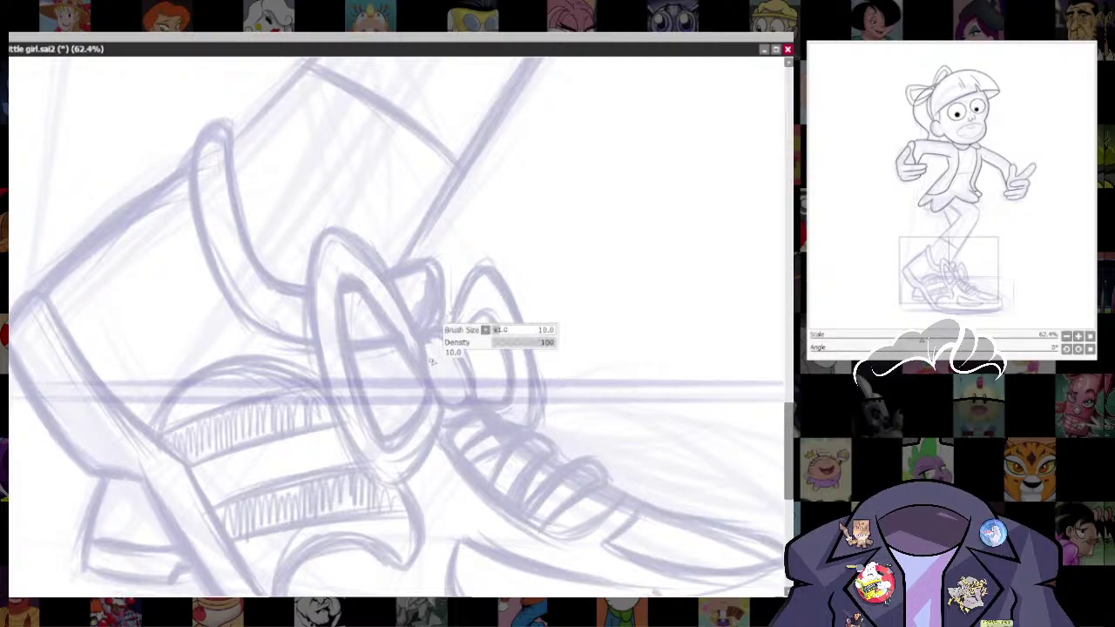
pyautogui.moveTo(422, 345)
pyautogui.mouseDown()
pyautogui.moveTo(439, 403)
pyautogui.moveTo(451, 412)
pyautogui.moveTo(474, 402)
pyautogui.moveTo(446, 330)
pyautogui.moveTo(422, 343)
pyautogui.moveTo(426, 376)
pyautogui.mouseUp()
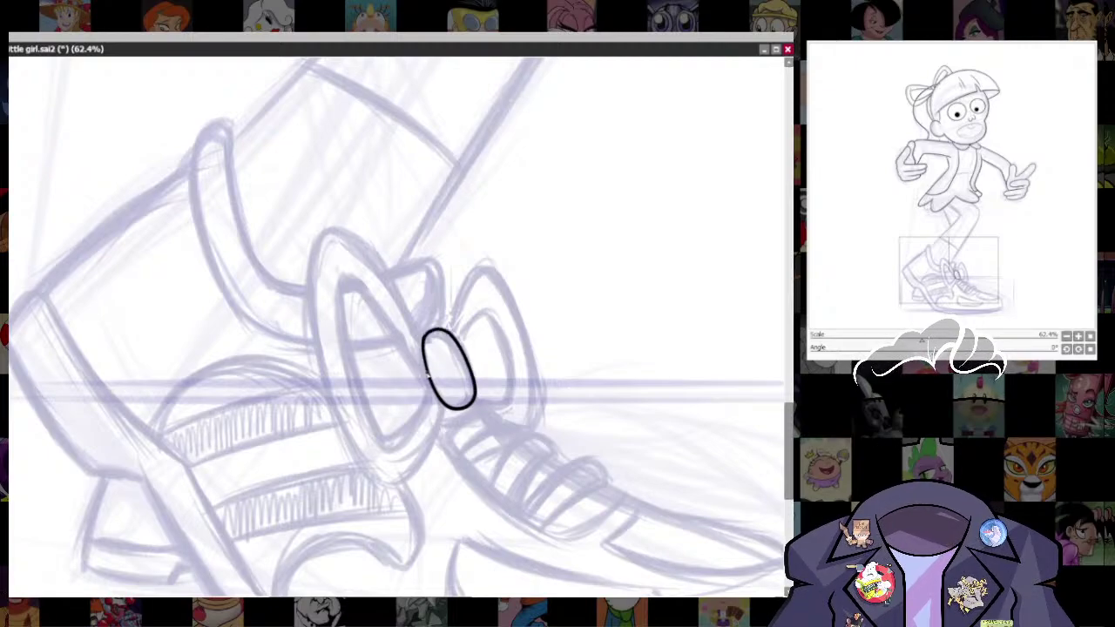
# - Ink the outer and inner outlines of the shoelace bow's large loop on the heel side, joining both to the knot
pyautogui.scroll(7, 423, 360)
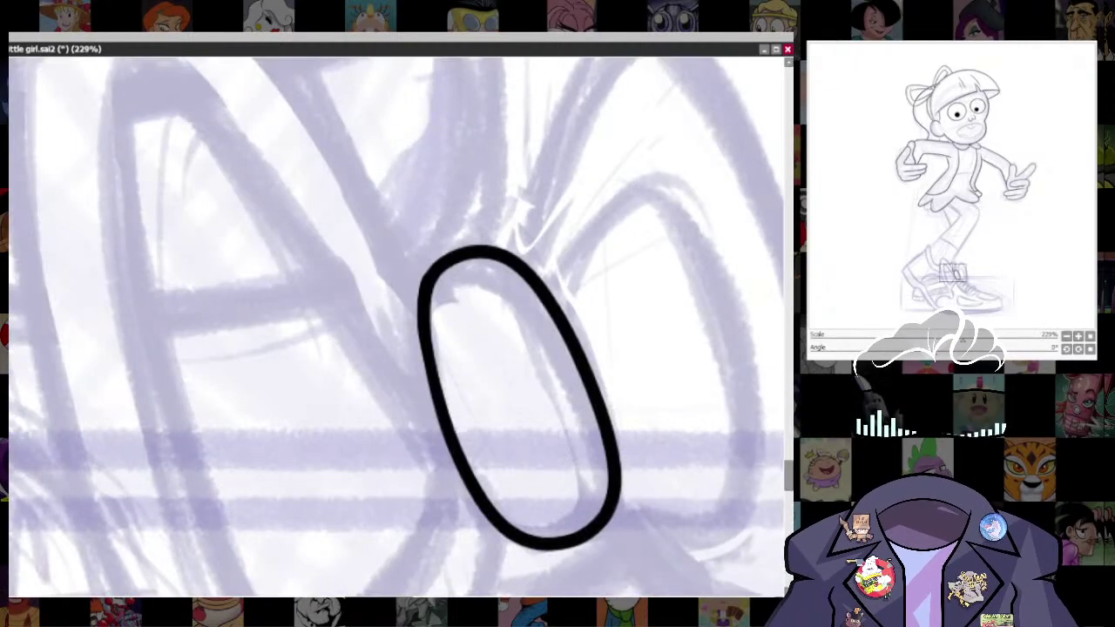
pyautogui.press('[')
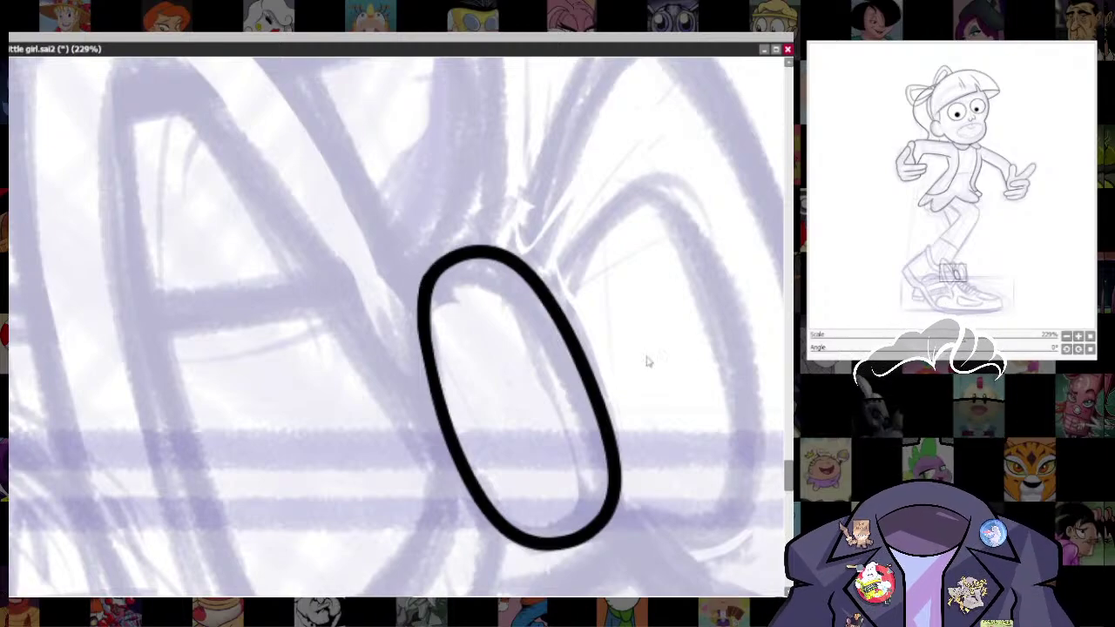
pyautogui.scroll(-4, 647, 361)
pyautogui.scroll(2, 599, 392)
pyautogui.moveTo(597, 366); pyautogui.dragTo(601, 411)
pyautogui.press('[')
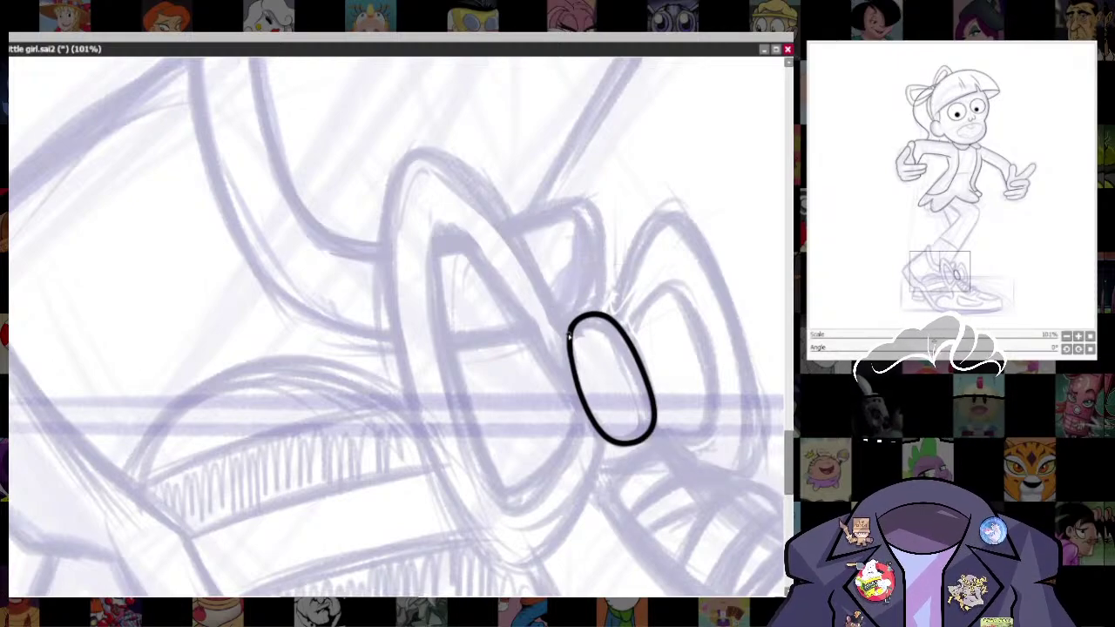
pyautogui.moveTo(568, 338)
pyautogui.mouseDown()
pyautogui.moveTo(392, 348)
pyautogui.moveTo(504, 575)
pyautogui.moveTo(557, 560)
pyautogui.moveTo(601, 435)
pyautogui.mouseUp()
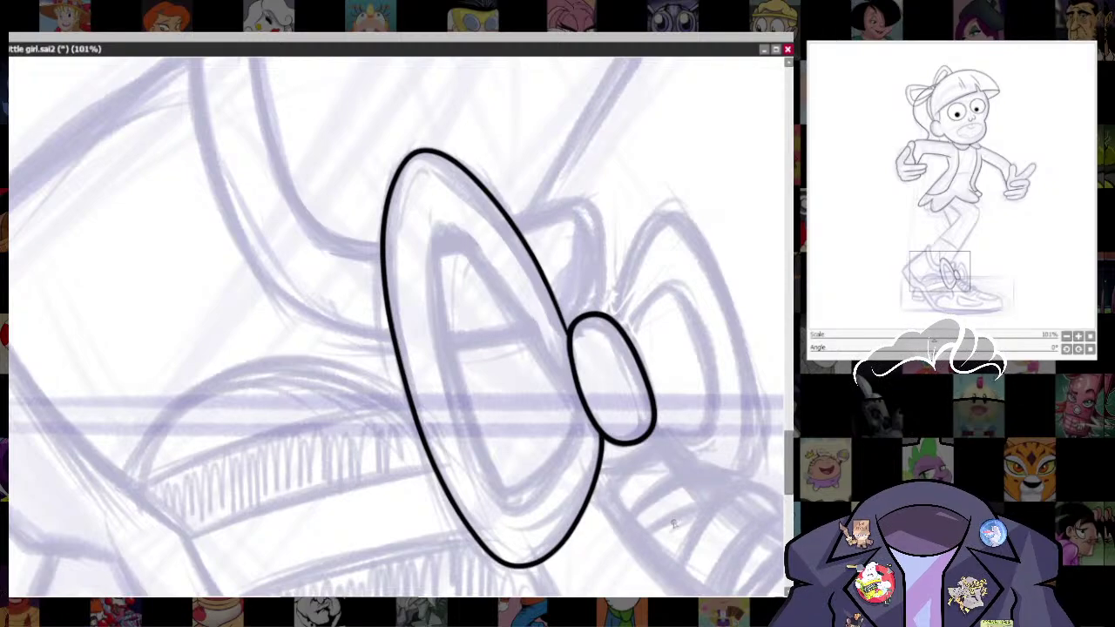
pyautogui.hotkey('ctrl', 'z')
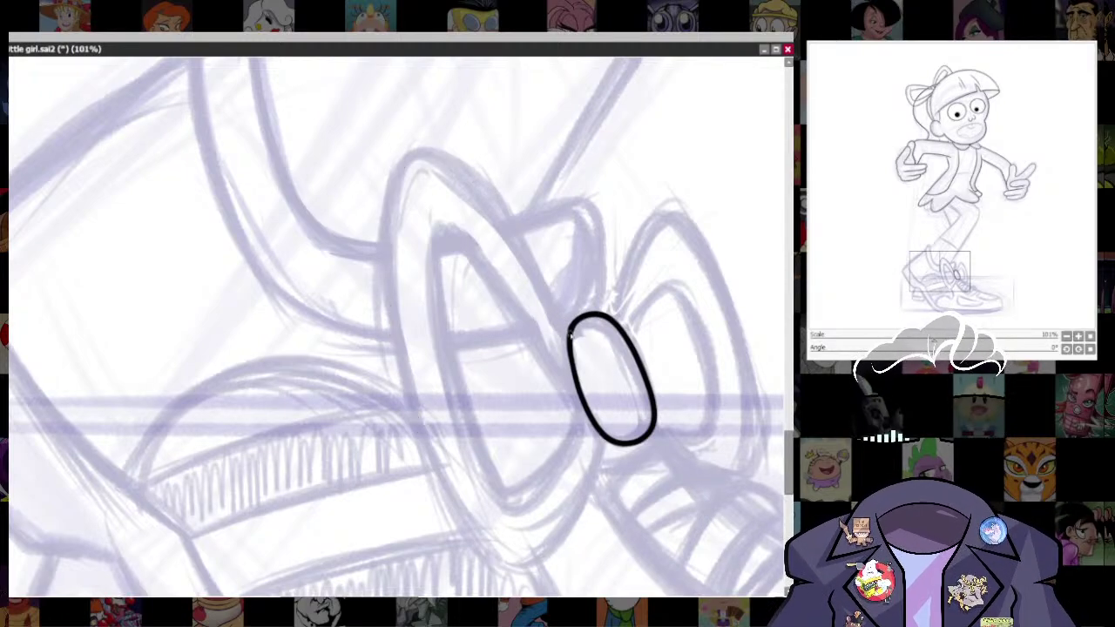
pyautogui.moveTo(571, 344)
pyautogui.mouseDown()
pyautogui.moveTo(514, 228)
pyautogui.moveTo(466, 165)
pyautogui.moveTo(397, 144)
pyautogui.moveTo(370, 247)
pyautogui.moveTo(386, 353)
pyautogui.moveTo(456, 521)
pyautogui.moveTo(507, 582)
pyautogui.moveTo(563, 558)
pyautogui.moveTo(597, 485)
pyautogui.moveTo(604, 430)
pyautogui.mouseUp()
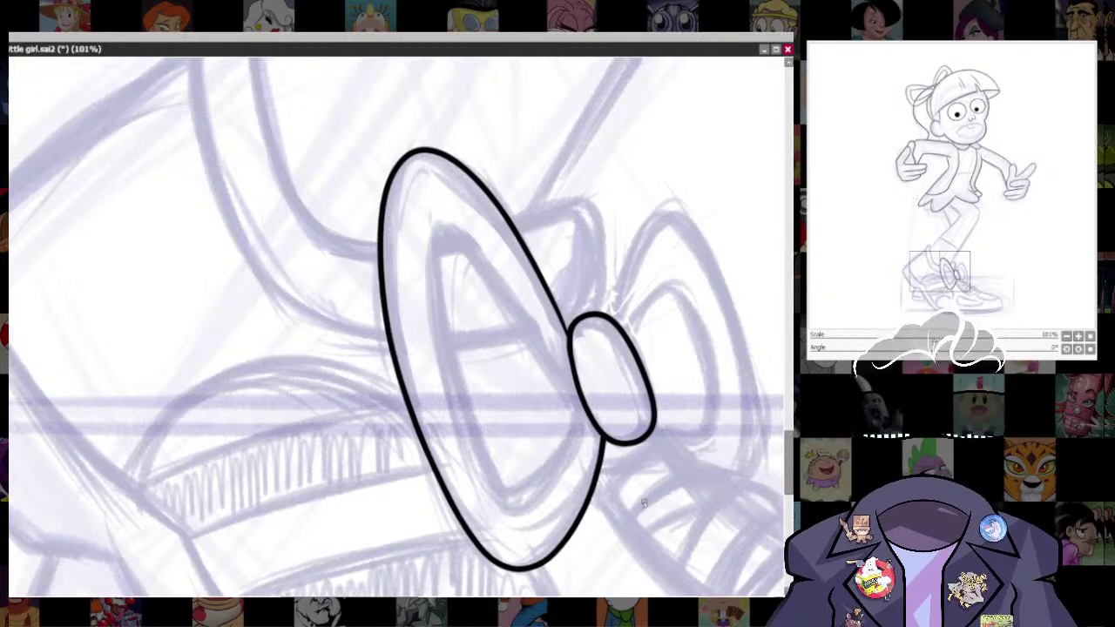
pyautogui.moveTo(588, 384)
pyautogui.mouseDown()
pyautogui.moveTo(620, 411)
pyautogui.moveTo(526, 295)
pyautogui.moveTo(460, 324)
pyautogui.moveTo(533, 519)
pyautogui.moveTo(607, 410)
pyautogui.mouseUp()
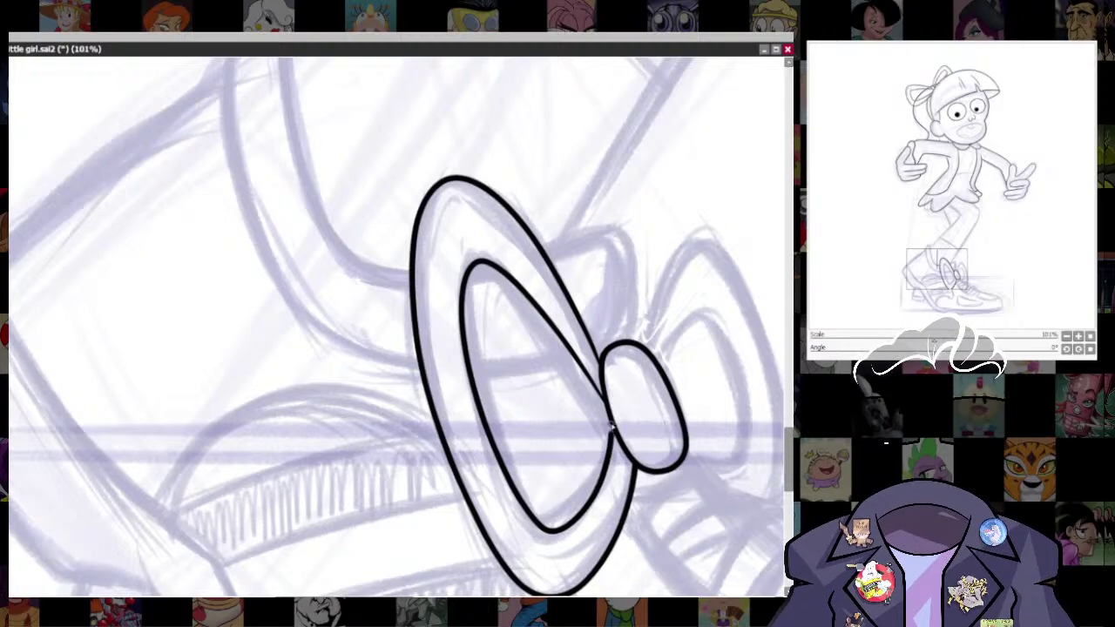
pyautogui.moveTo(685, 434); pyautogui.dragTo(526, 435)
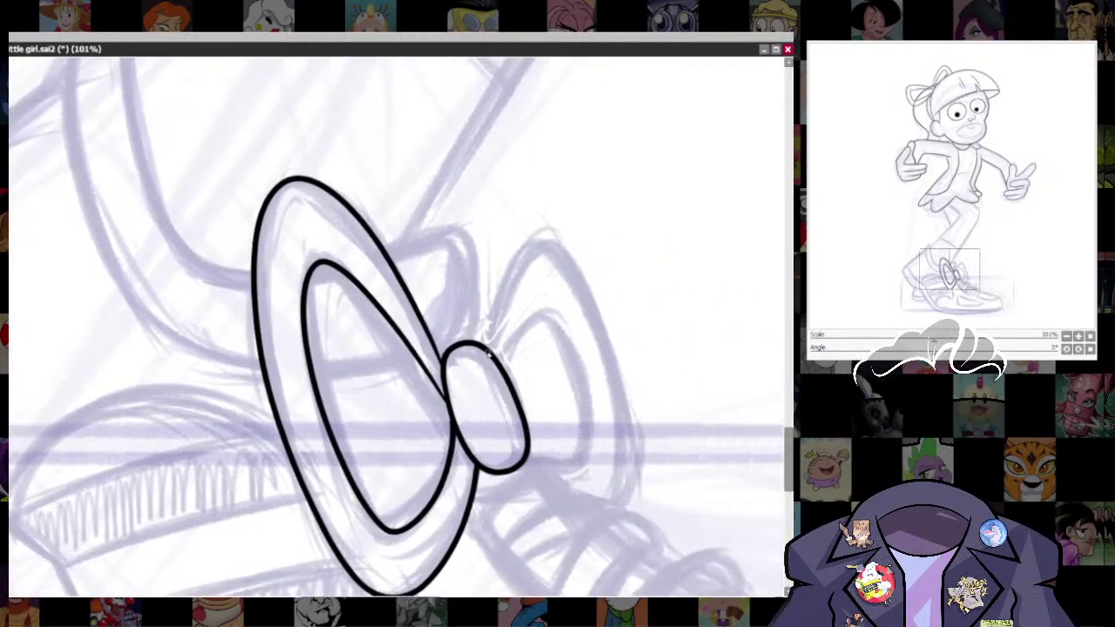
# - Ink the shoe's upper contour in one long stroke from the bow knot down around the front of the toe
pyautogui.moveTo(488, 355); pyautogui.dragTo(449, 137)
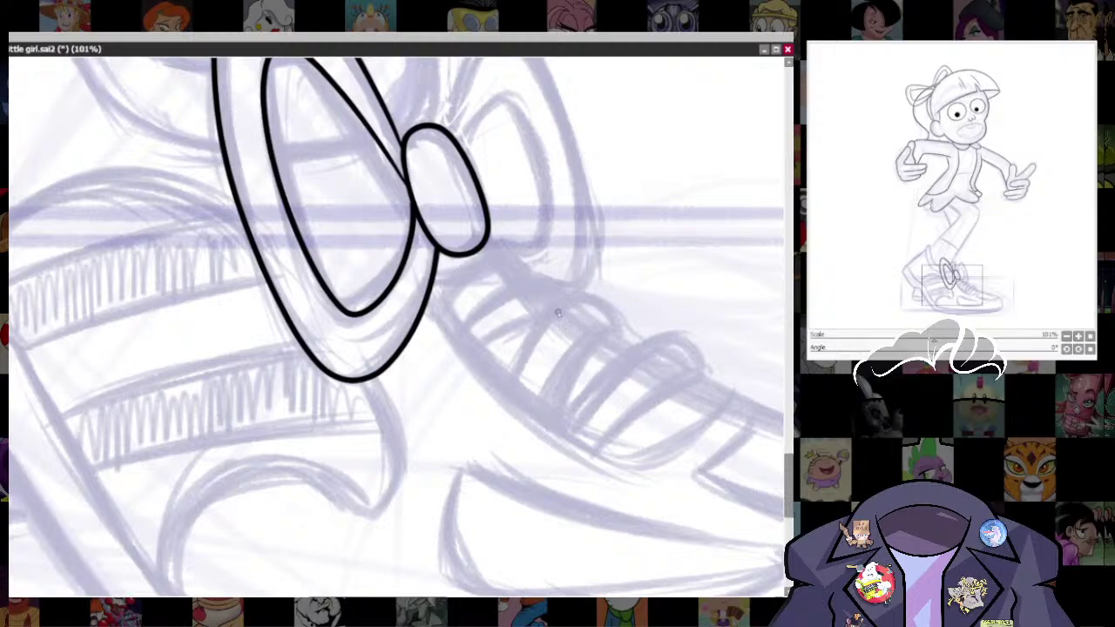
pyautogui.moveTo(581, 372); pyautogui.dragTo(522, 400)
pyautogui.moveTo(686, 448); pyautogui.dragTo(366, 273)
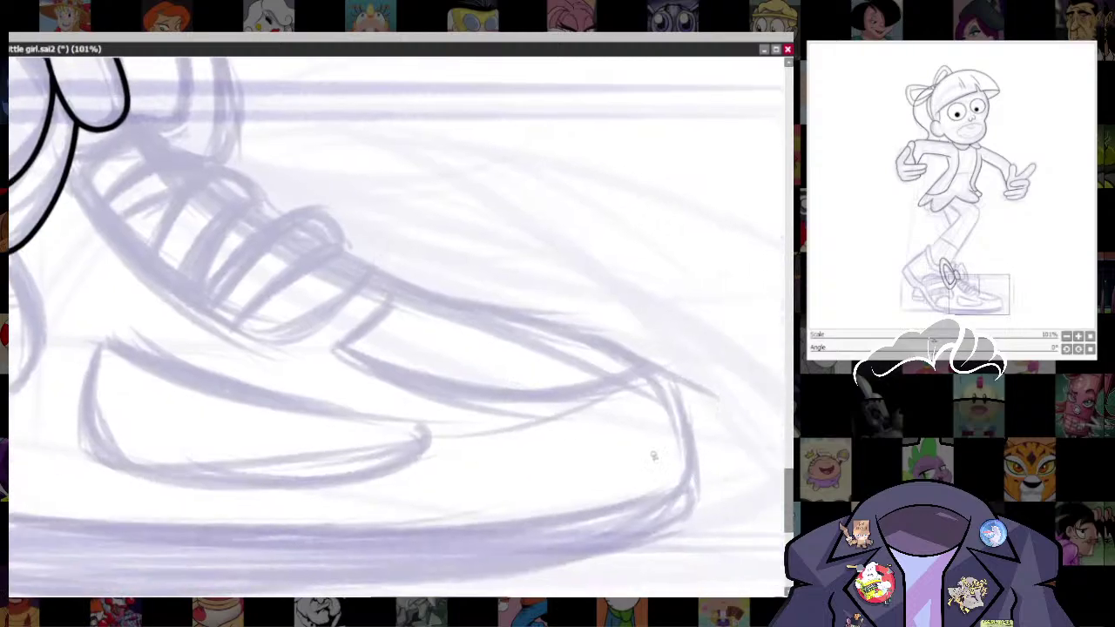
pyautogui.moveTo(126, 105)
pyautogui.mouseDown()
pyautogui.moveTo(151, 145)
pyautogui.moveTo(242, 220)
pyautogui.moveTo(459, 314)
pyautogui.mouseUp()
pyautogui.hotkey('ctrl', 'z')
pyautogui.moveTo(126, 106)
pyautogui.mouseDown()
pyautogui.moveTo(153, 151)
pyautogui.moveTo(264, 240)
pyautogui.moveTo(387, 292)
pyautogui.moveTo(659, 366)
pyautogui.moveTo(694, 438)
pyautogui.moveTo(681, 491)
pyautogui.mouseUp()
pyautogui.moveTo(544, 407); pyautogui.dragTo(678, 595)
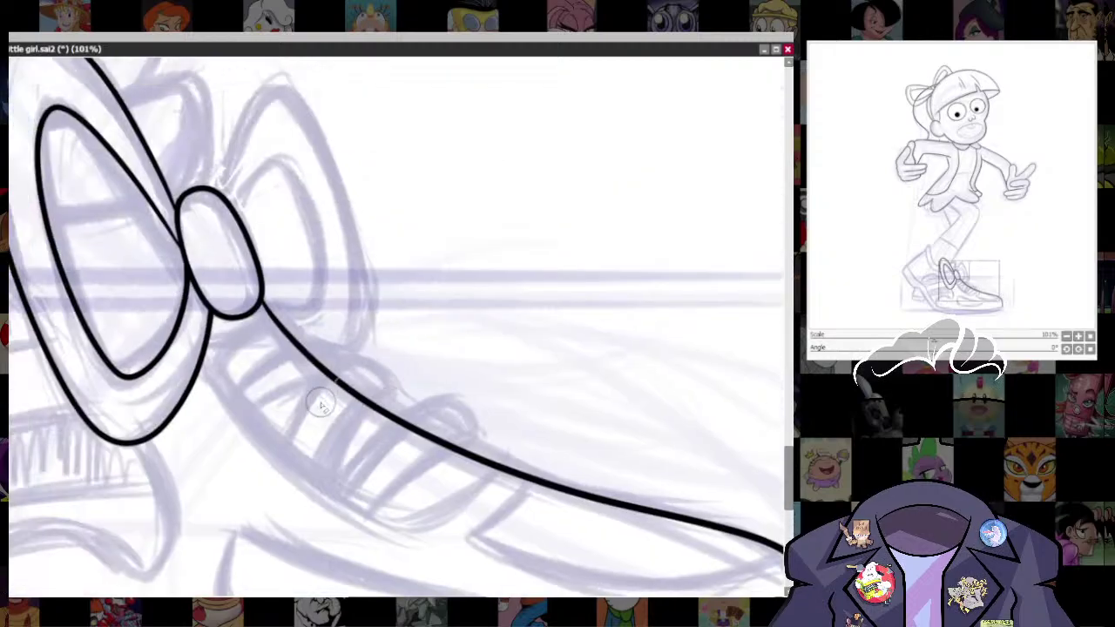
# - Erase a short gap in the shoe's upper contour where the middle lace crosses it, and try its front edge
pyautogui.moveTo(336, 385)
pyautogui.mouseDown()
pyautogui.moveTo(321, 397)
pyautogui.moveTo(334, 388)
pyautogui.moveTo(371, 403)
pyautogui.mouseUp()
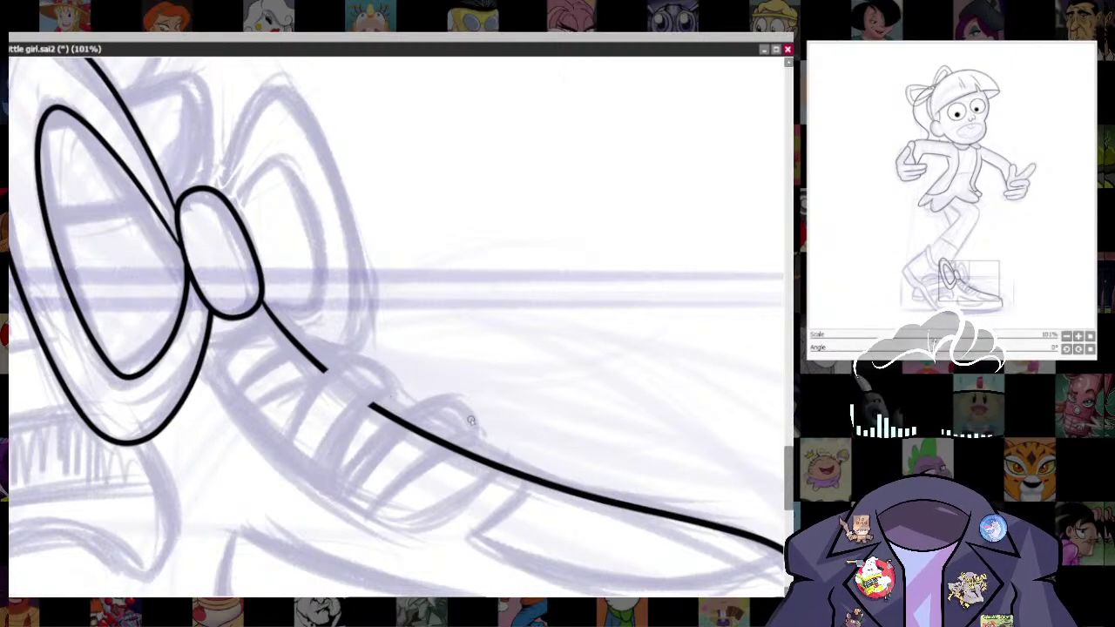
pyautogui.moveTo(389, 391); pyautogui.dragTo(327, 476)
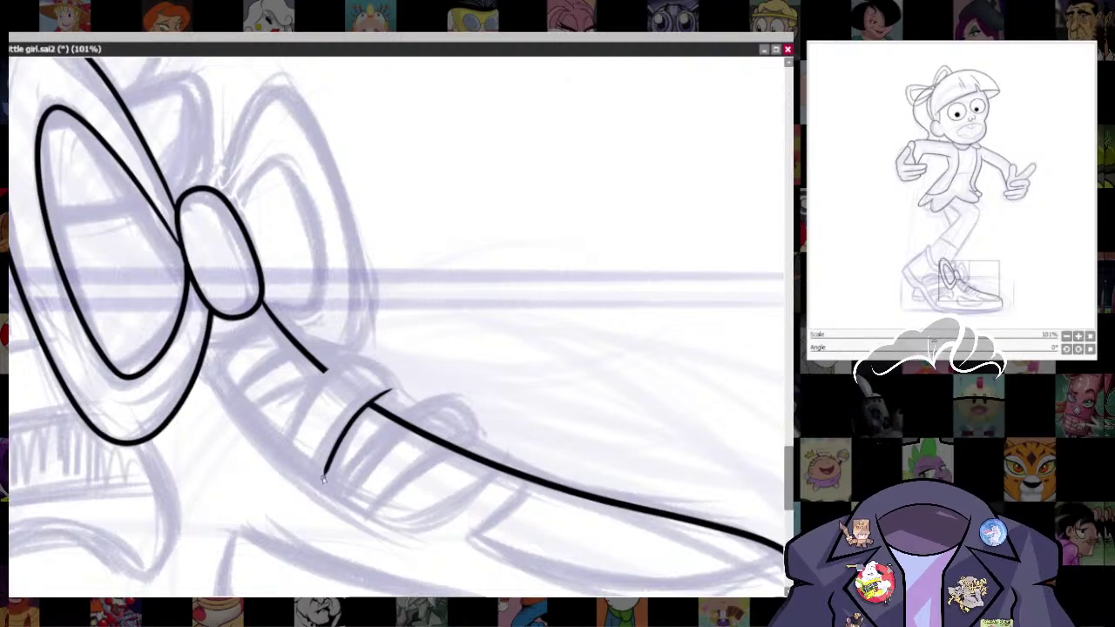
pyautogui.hotkey('ctrl', 'z')
pyautogui.moveTo(617, 553); pyautogui.dragTo(607, 445)
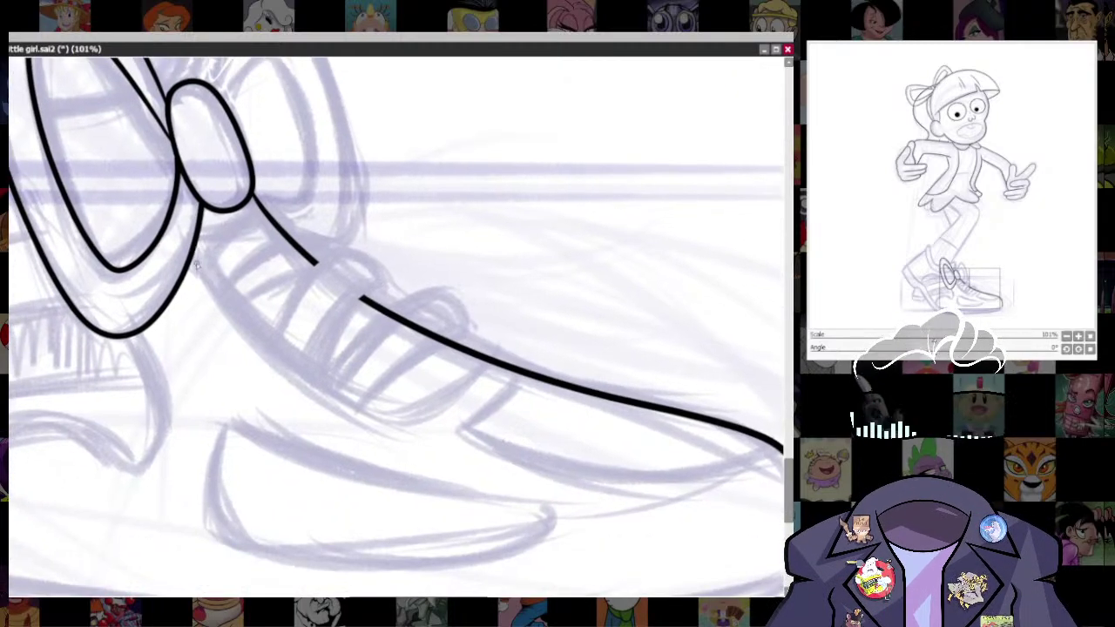
# - Ink the curved lower edge of the lacing area and the middle lace band wrapping over the gap in the contour
pyautogui.moveTo(198, 266)
pyautogui.mouseDown()
pyautogui.moveTo(251, 351)
pyautogui.moveTo(336, 413)
pyautogui.moveTo(391, 426)
pyautogui.moveTo(450, 404)
pyautogui.moveTo(455, 367)
pyautogui.mouseUp()
pyautogui.moveTo(366, 322); pyautogui.dragTo(316, 424)
pyautogui.moveTo(376, 338)
pyautogui.mouseDown()
pyautogui.moveTo(395, 301)
pyautogui.moveTo(345, 275)
pyautogui.moveTo(287, 333)
pyautogui.moveTo(271, 388)
pyautogui.mouseUp()
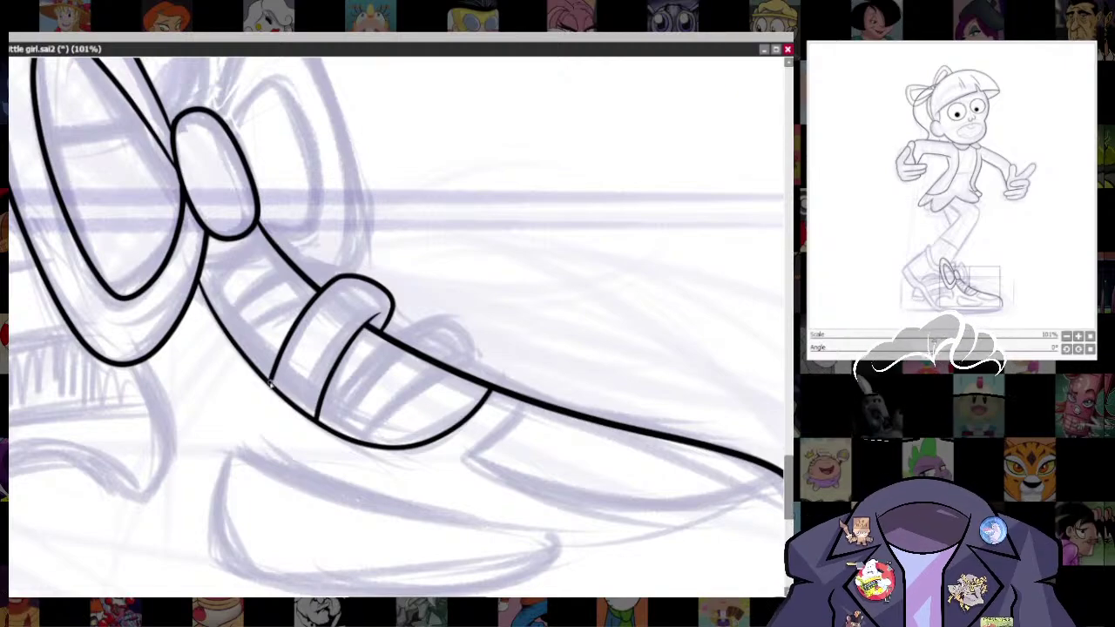
# - Ink the front edge of the toe-side lace and erase the shoe contour where that lace passes over it
pyautogui.moveTo(482, 430); pyautogui.dragTo(442, 449)
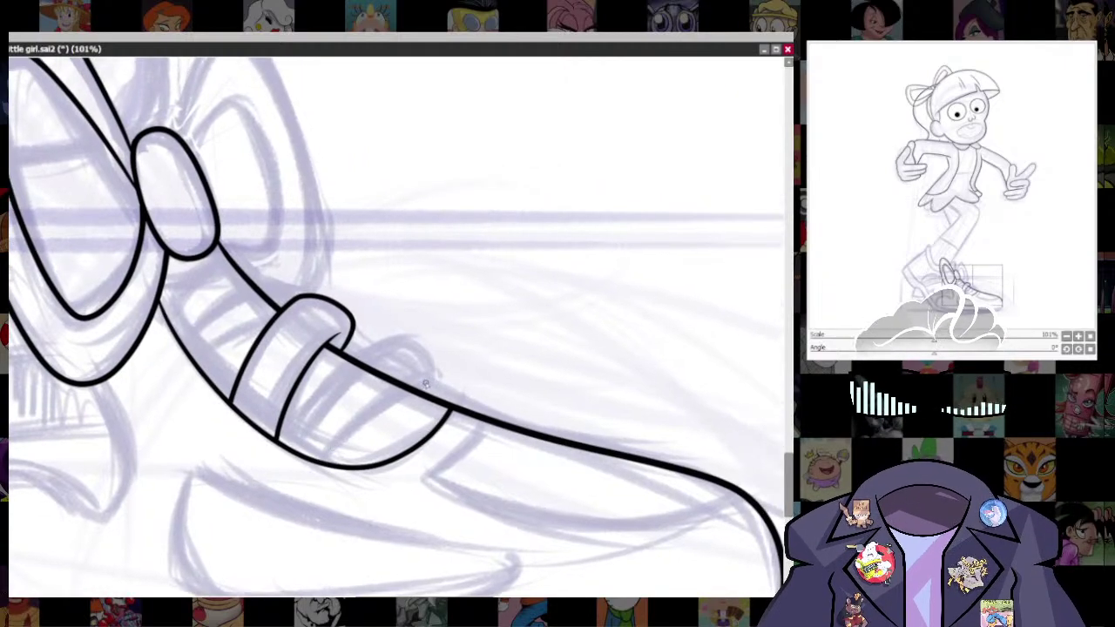
pyautogui.moveTo(419, 389); pyautogui.dragTo(321, 466)
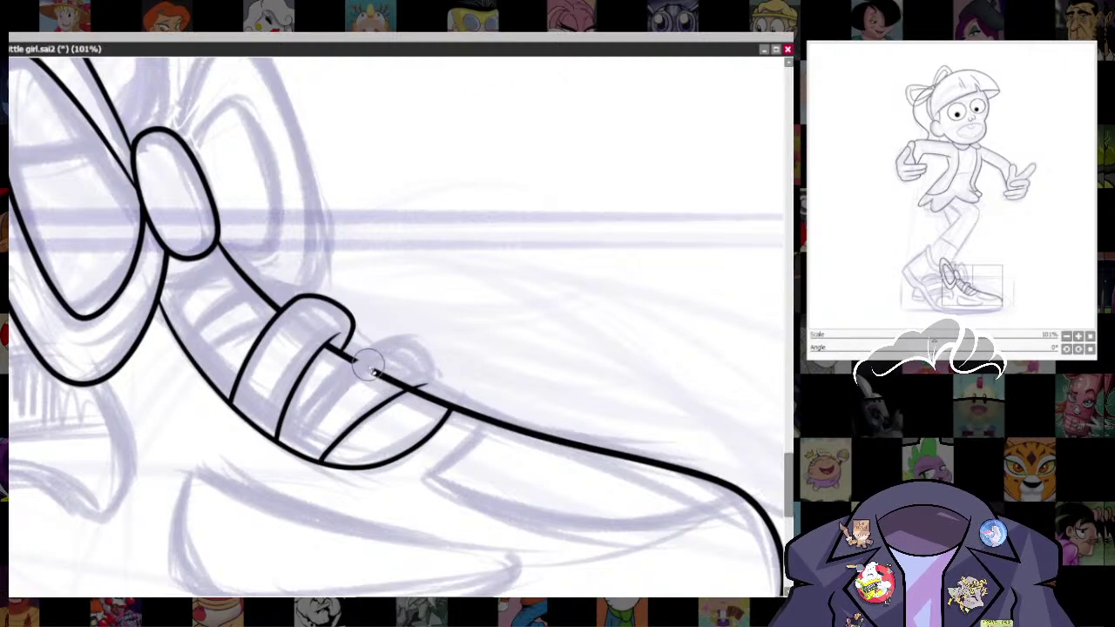
pyautogui.moveTo(392, 364); pyautogui.dragTo(382, 385)
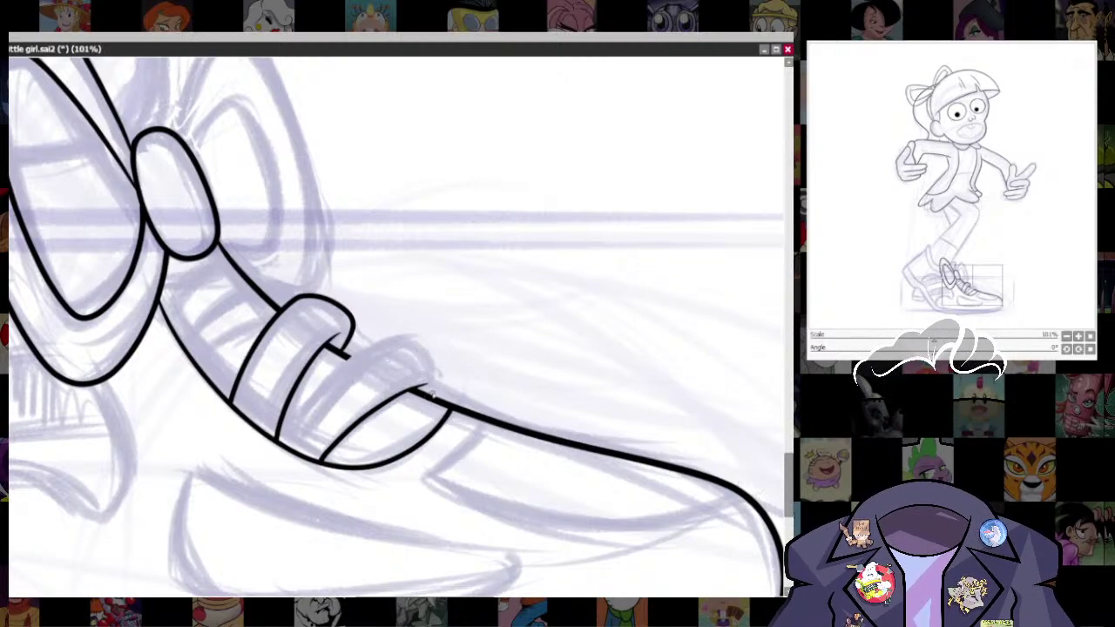
# - Ink the toe-side lace's rounded top and back edge, running down to the base of the middle lace
pyautogui.moveTo(432, 390)
pyautogui.mouseDown()
pyautogui.moveTo(428, 367)
pyautogui.moveTo(382, 349)
pyautogui.moveTo(330, 382)
pyautogui.moveTo(307, 424)
pyautogui.mouseUp()
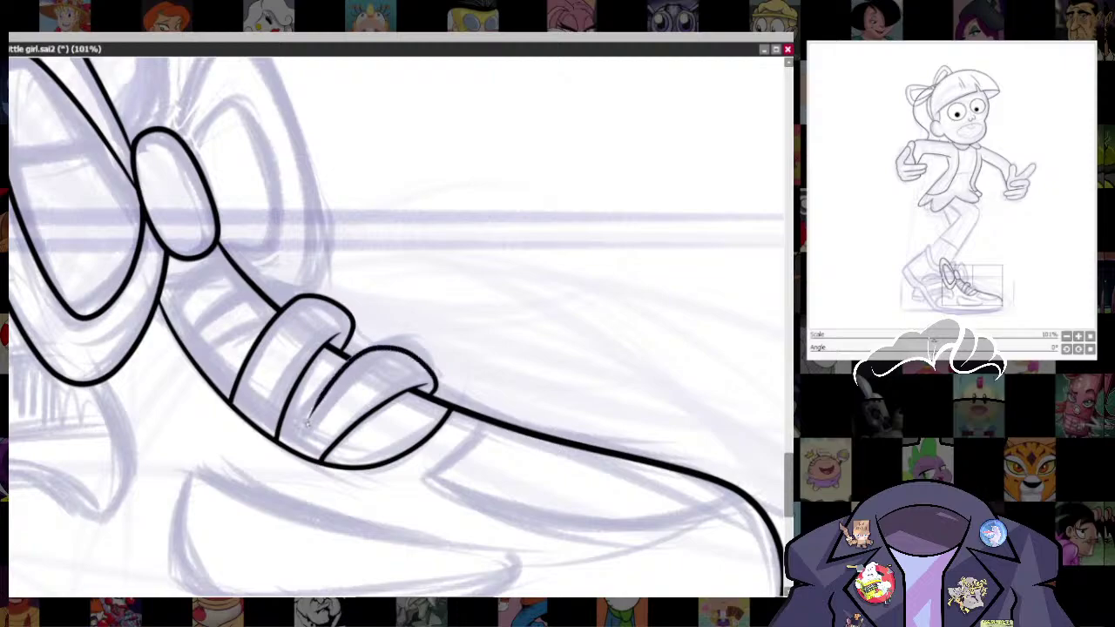
pyautogui.hotkey('ctrl', 'z')
pyautogui.moveTo(433, 389)
pyautogui.mouseDown()
pyautogui.moveTo(346, 364)
pyautogui.moveTo(282, 445)
pyautogui.mouseUp()
pyautogui.hotkey('ctrl', 'z')
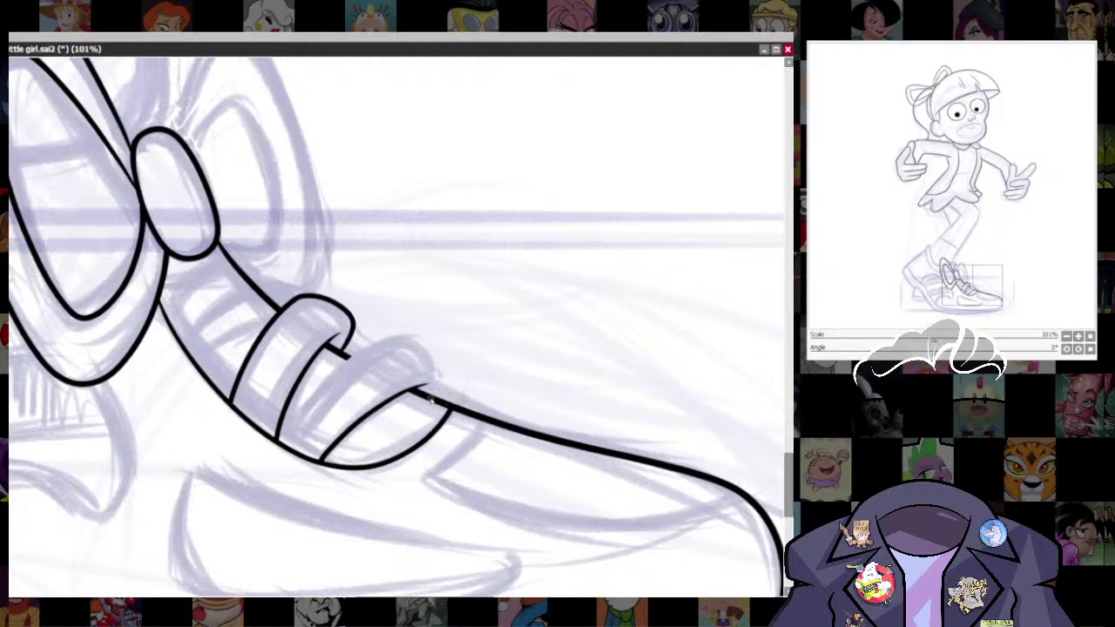
pyautogui.moveTo(431, 396)
pyautogui.mouseDown()
pyautogui.moveTo(412, 350)
pyautogui.moveTo(356, 350)
pyautogui.moveTo(275, 444)
pyautogui.mouseUp()
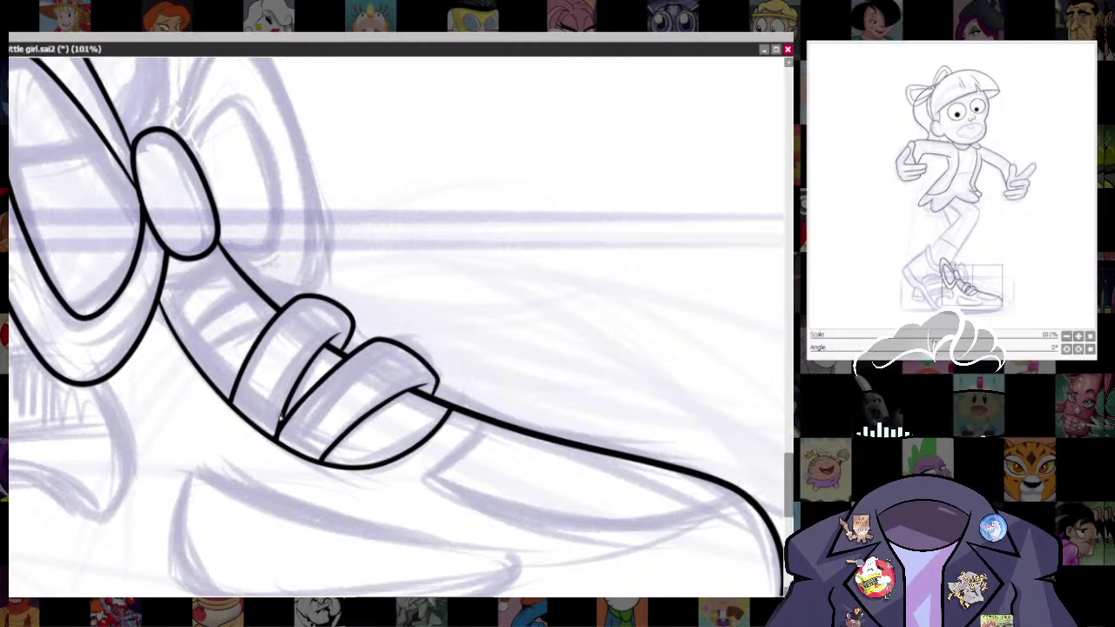
pyautogui.hotkey('ctrl', 'z')
pyautogui.moveTo(433, 399)
pyautogui.mouseDown()
pyautogui.moveTo(439, 370)
pyautogui.moveTo(376, 341)
pyautogui.moveTo(328, 379)
pyautogui.moveTo(279, 444)
pyautogui.moveTo(429, 412)
pyautogui.moveTo(483, 540)
pyautogui.mouseUp()
# - Erase most of the shoe contour between the bow knot and the middle lace, leaving short stubs at both ends
pyautogui.moveTo(491, 463); pyautogui.dragTo(611, 394)
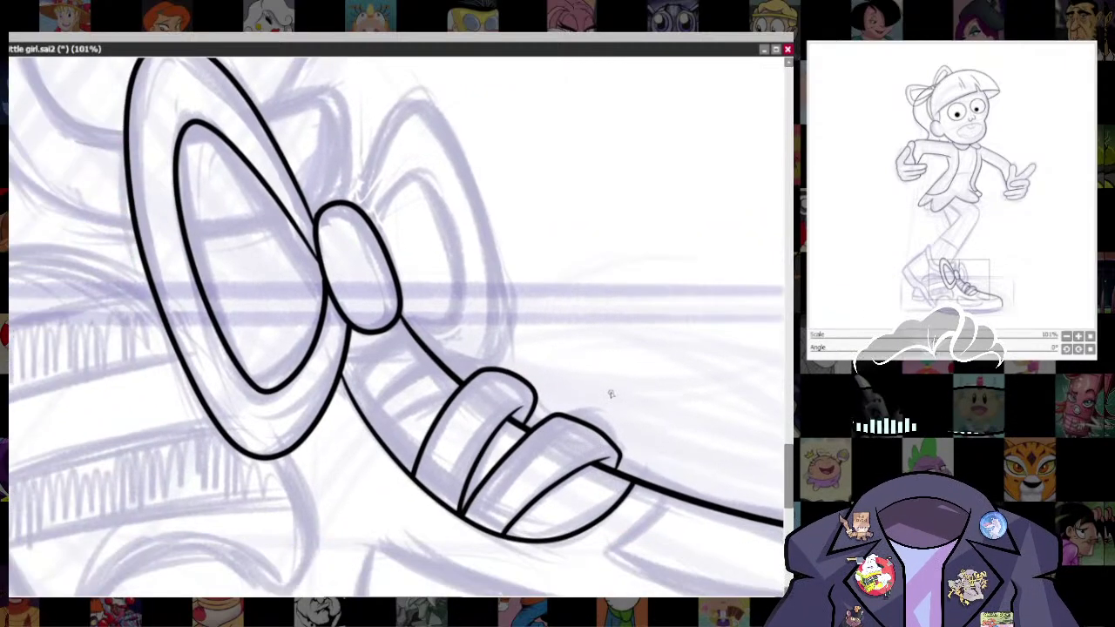
pyautogui.keyDown('ctrl'); pyautogui.keyDown('shift'); pyautogui.click(419, 343); pyautogui.keyUp('shift'); pyautogui.keyUp('ctrl')
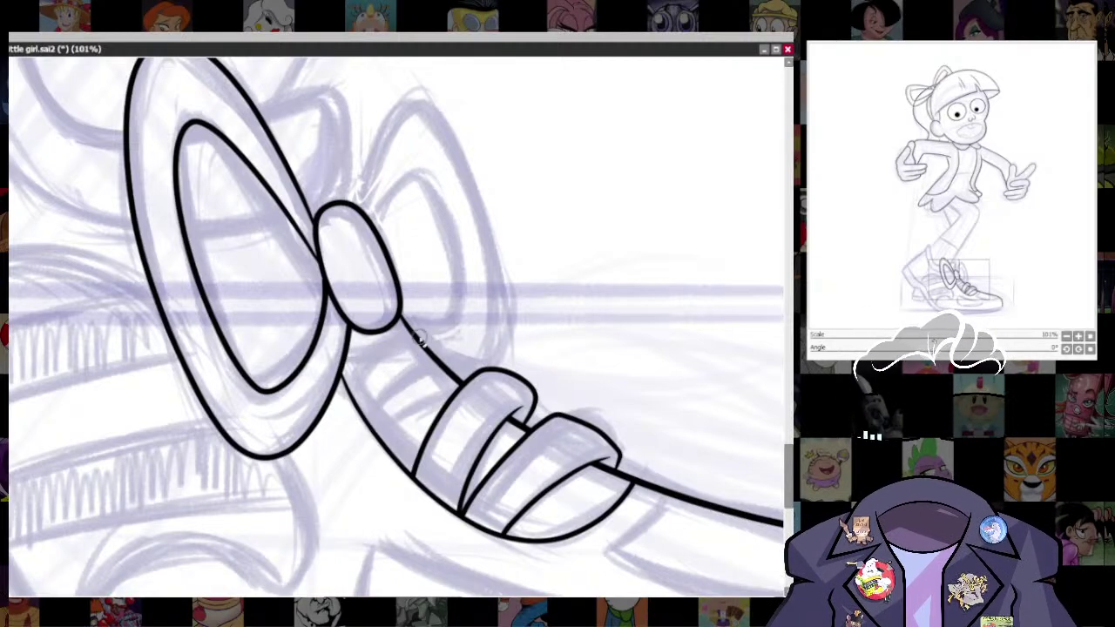
pyautogui.keyDown('ctrl'); pyautogui.keyDown('shift'); pyautogui.click(421, 345); pyautogui.keyUp('shift'); pyautogui.keyUp('ctrl')
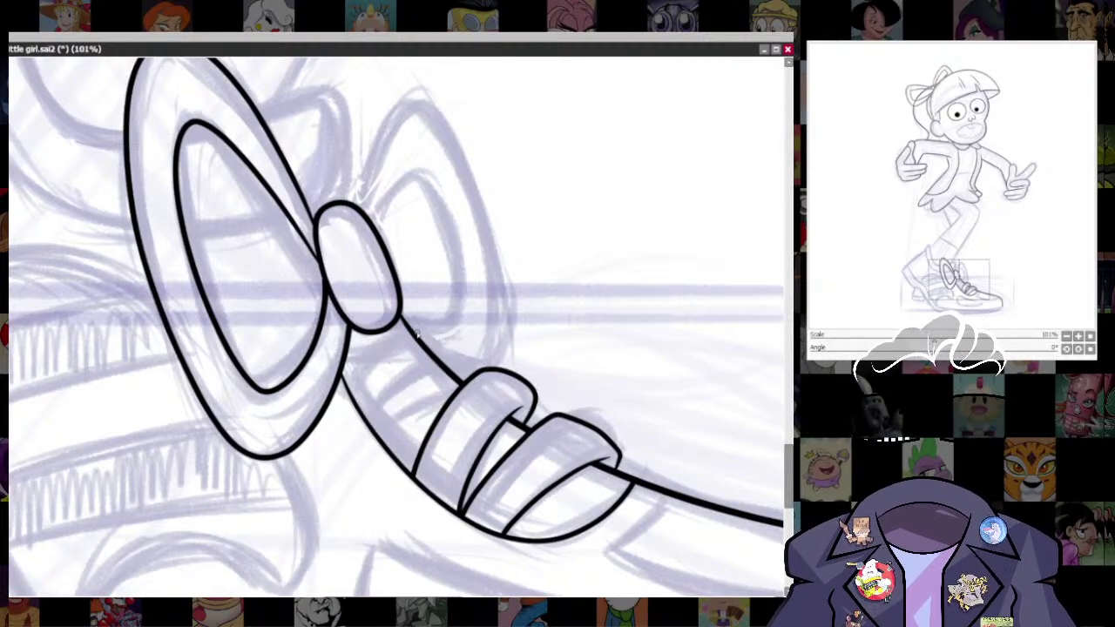
pyautogui.keyDown('ctrl'); pyautogui.click(433, 376); pyautogui.keyUp('ctrl')
pyautogui.keyDown('ctrl'); pyautogui.keyDown('shift'); pyautogui.click(432, 356); pyautogui.keyUp('shift'); pyautogui.keyUp('ctrl')
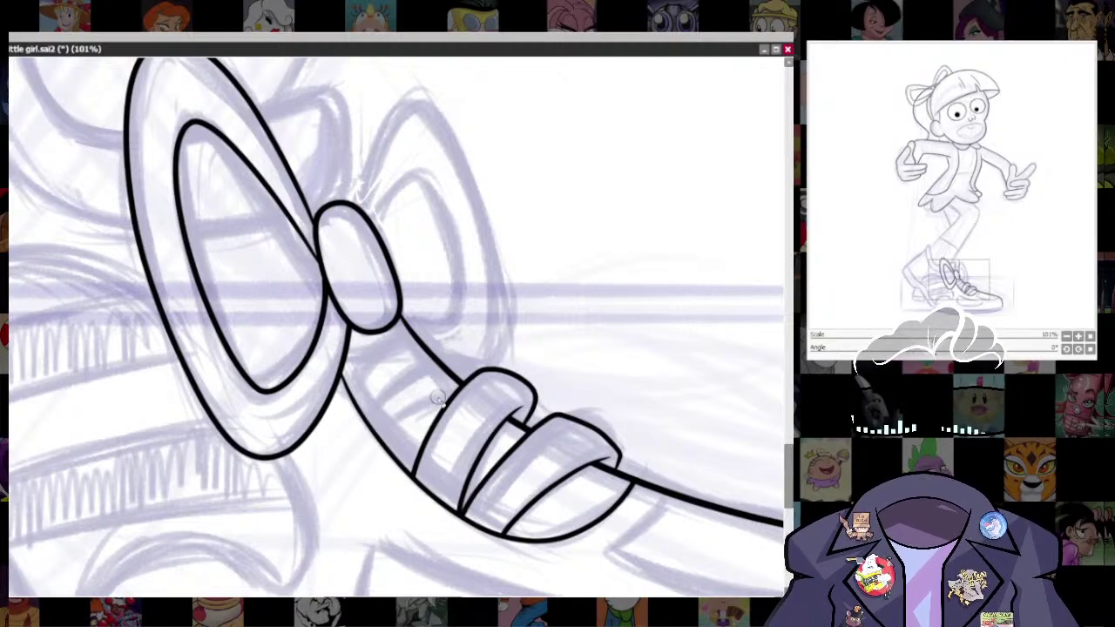
pyautogui.keyDown('ctrl'); pyautogui.keyDown('shift'); pyautogui.click(441, 364); pyautogui.keyUp('shift'); pyautogui.keyUp('ctrl')
pyautogui.moveTo(402, 366)
pyautogui.mouseDown()
pyautogui.moveTo(444, 334)
pyautogui.moveTo(420, 334)
pyautogui.moveTo(422, 359)
pyautogui.mouseUp()
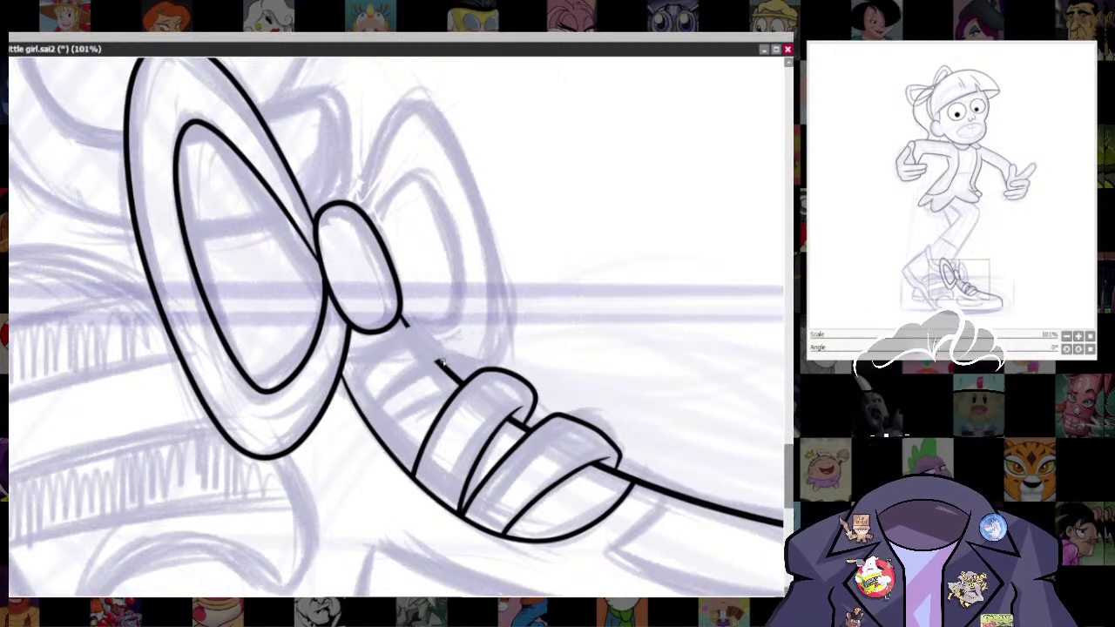
# - Ink the lace band just below the bow knot and a thin crossing lace line between it and the middle lace
pyautogui.moveTo(443, 357)
pyautogui.mouseDown()
pyautogui.moveTo(392, 380)
pyautogui.moveTo(361, 416)
pyautogui.mouseUp()
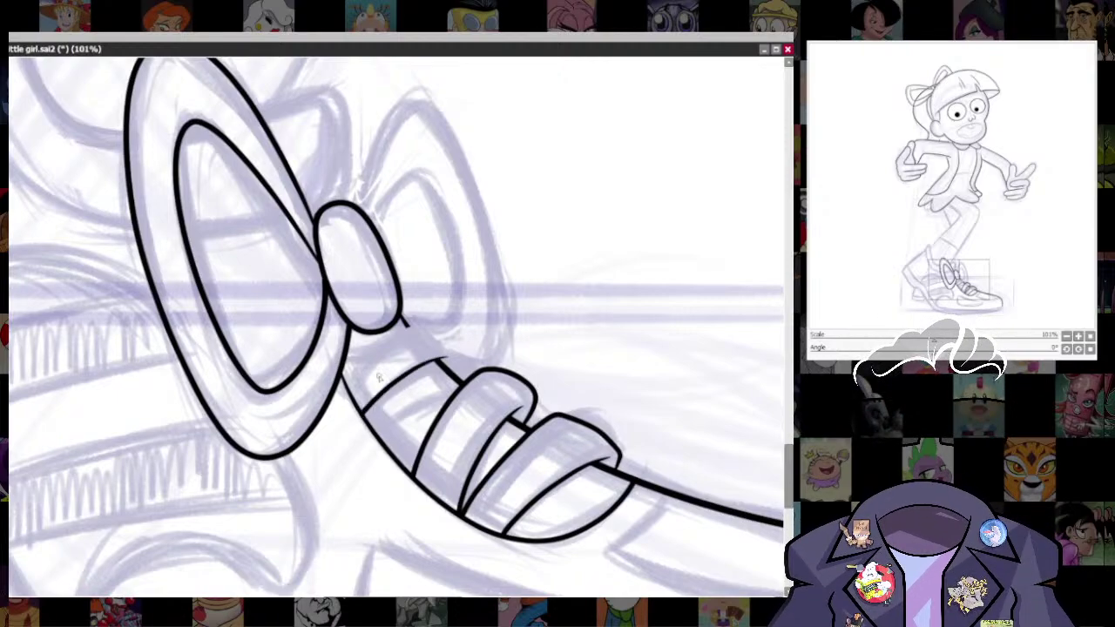
pyautogui.moveTo(402, 327)
pyautogui.mouseDown()
pyautogui.moveTo(453, 360)
pyautogui.moveTo(347, 376)
pyautogui.mouseUp()
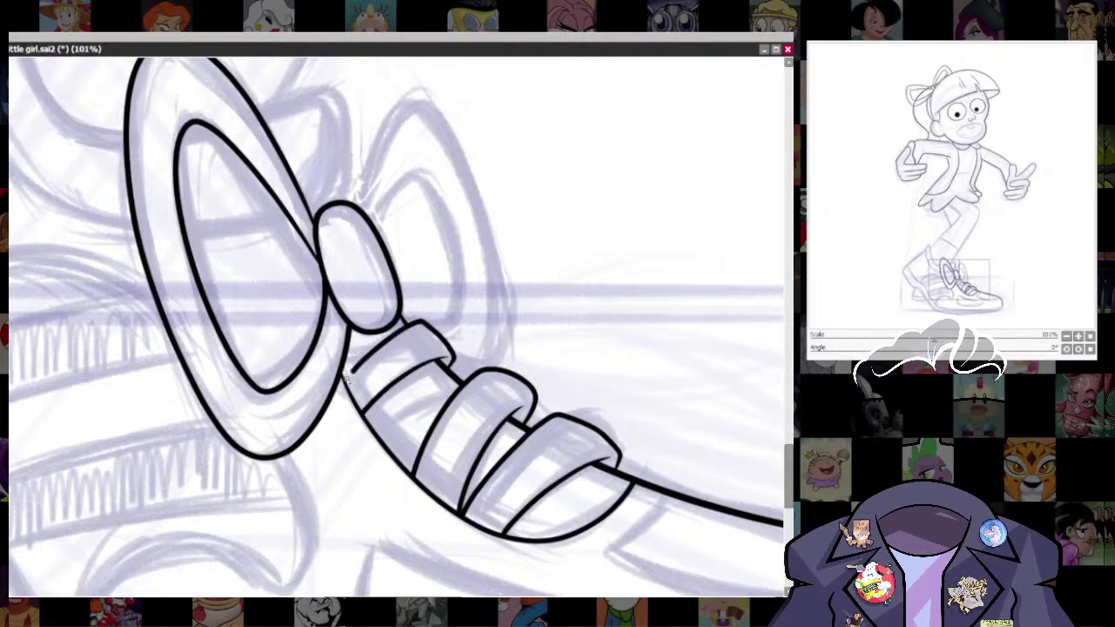
pyautogui.scroll(-2, 491, 464)
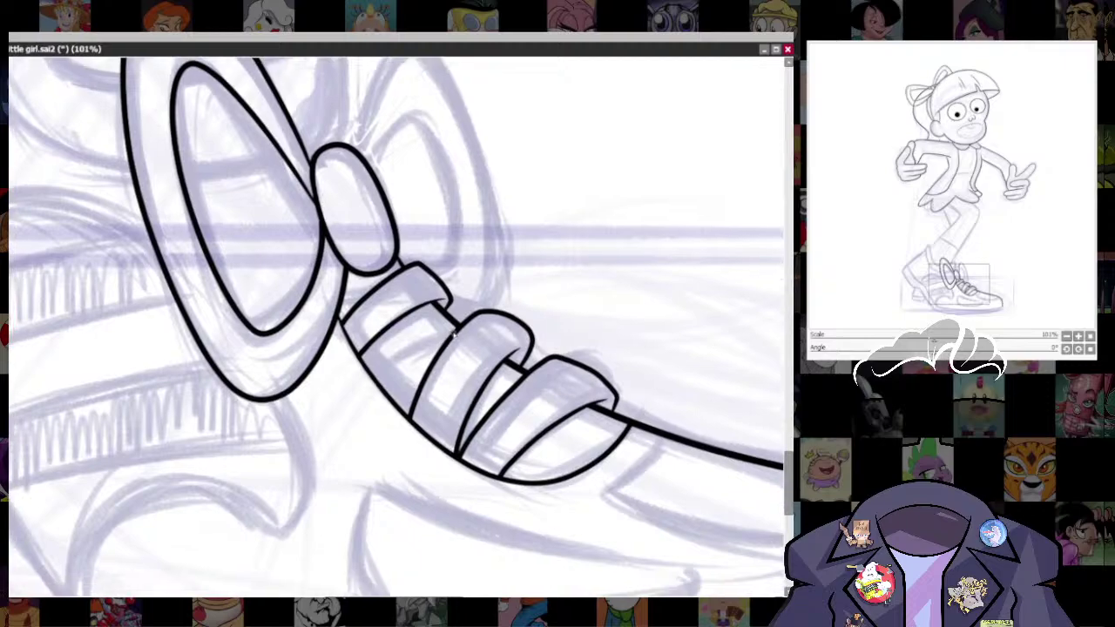
pyautogui.moveTo(455, 328); pyautogui.dragTo(370, 383)
pyautogui.hotkey('ctrl', 'z')
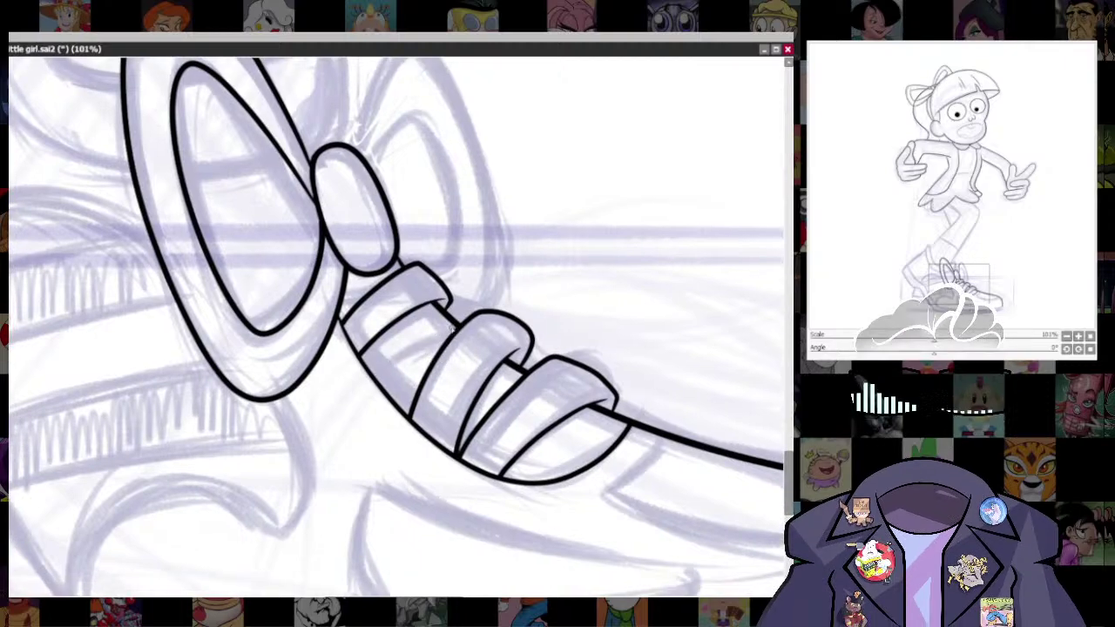
pyautogui.moveTo(455, 328); pyautogui.dragTo(386, 367)
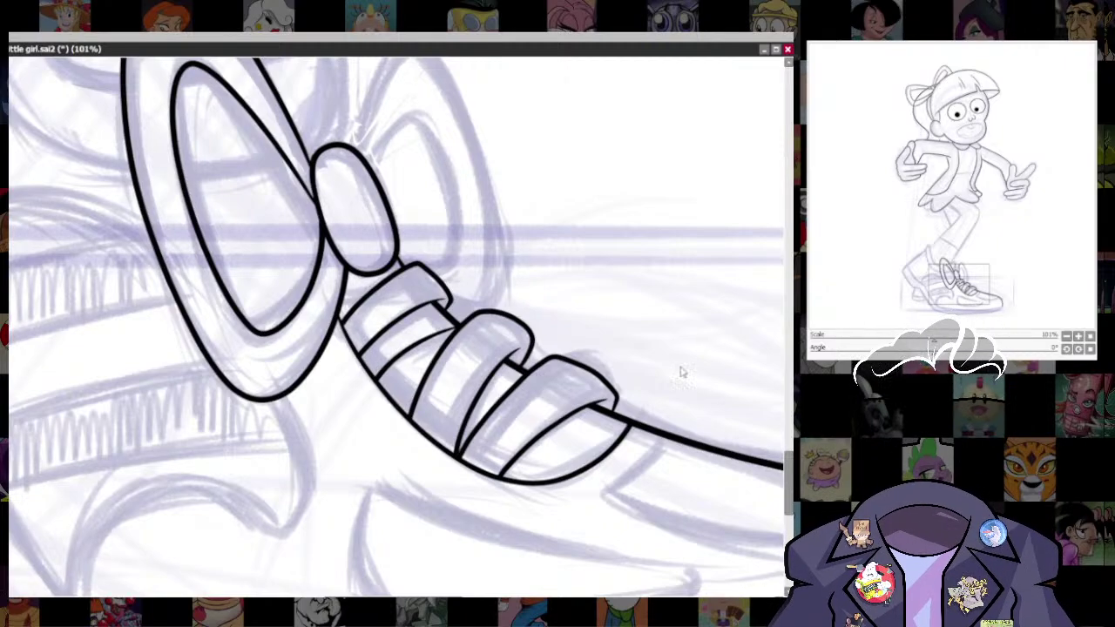
# - Examine the new ink lines on the whole figure, both on their own and together with the sketch
pyautogui.scroll(-5, 682, 373)
pyautogui.moveTo(680, 424); pyautogui.dragTo(598, 319)
pyautogui.scroll(-2, 598, 319)
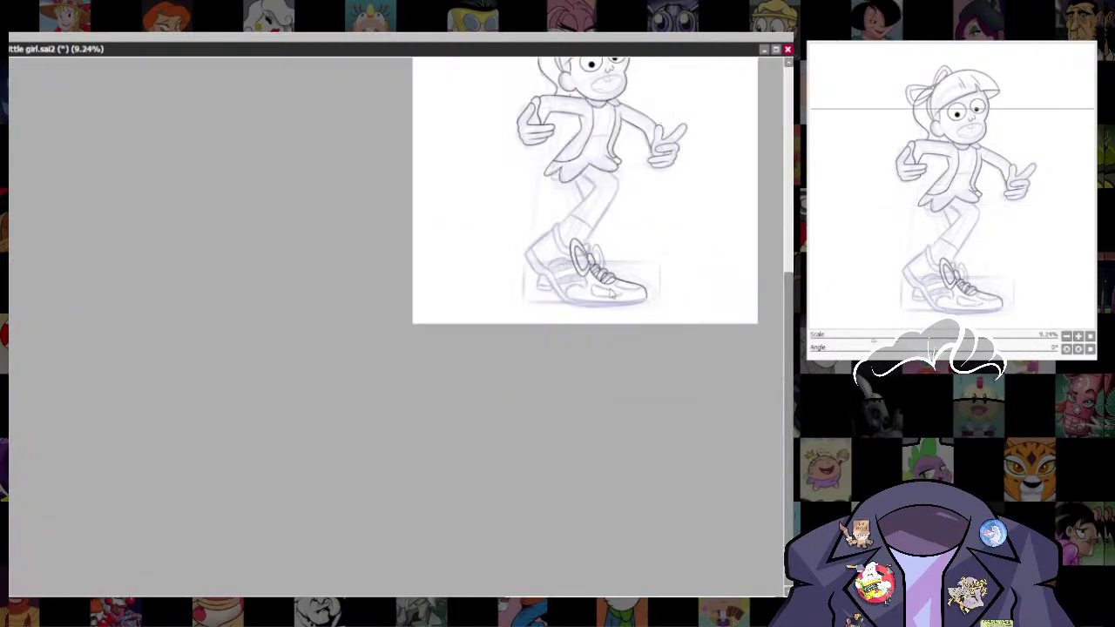
pyautogui.scroll(2, 610, 292)
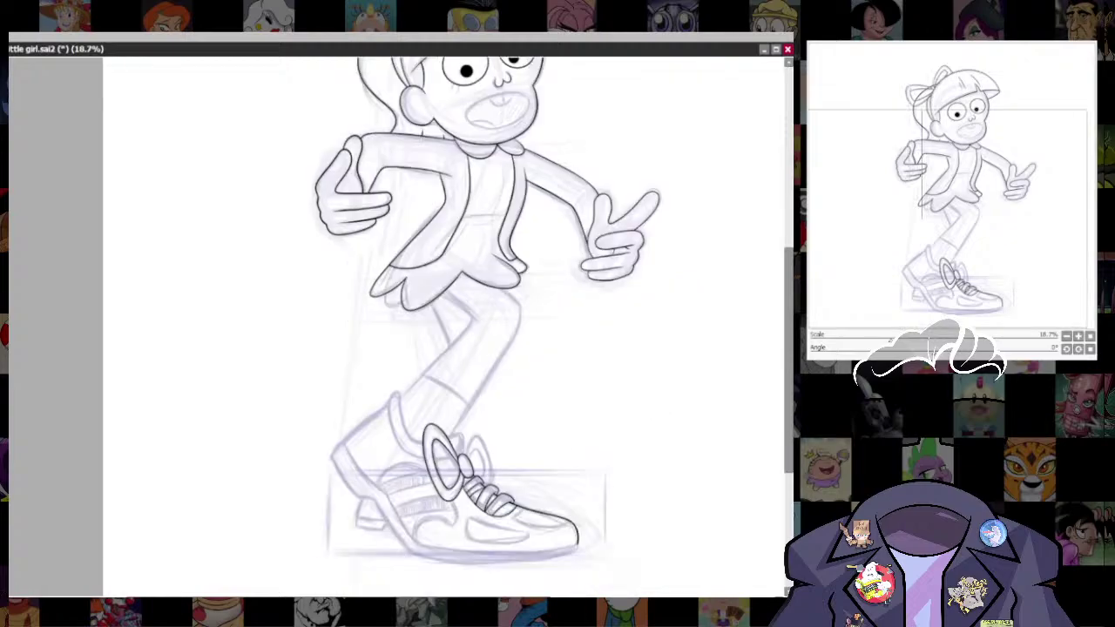
pyautogui.scroll(-3, 618, 420)
pyautogui.scroll(2, 618, 418)
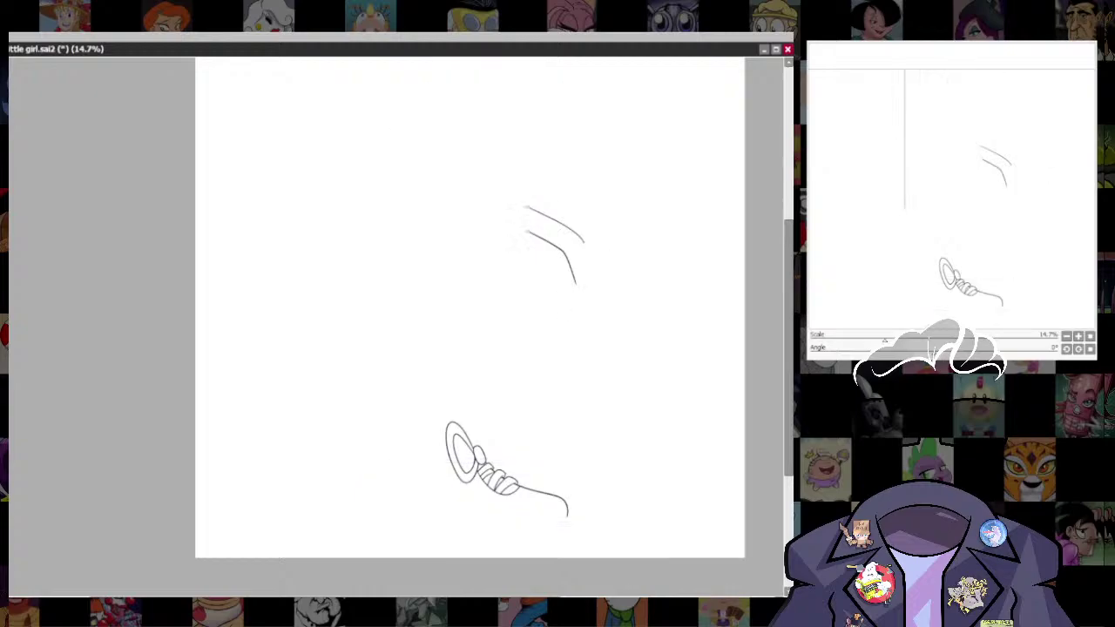
pyautogui.moveTo(319, 418)
pyautogui.mouseDown()
pyautogui.moveTo(548, 561)
pyautogui.moveTo(670, 568)
pyautogui.mouseUp()
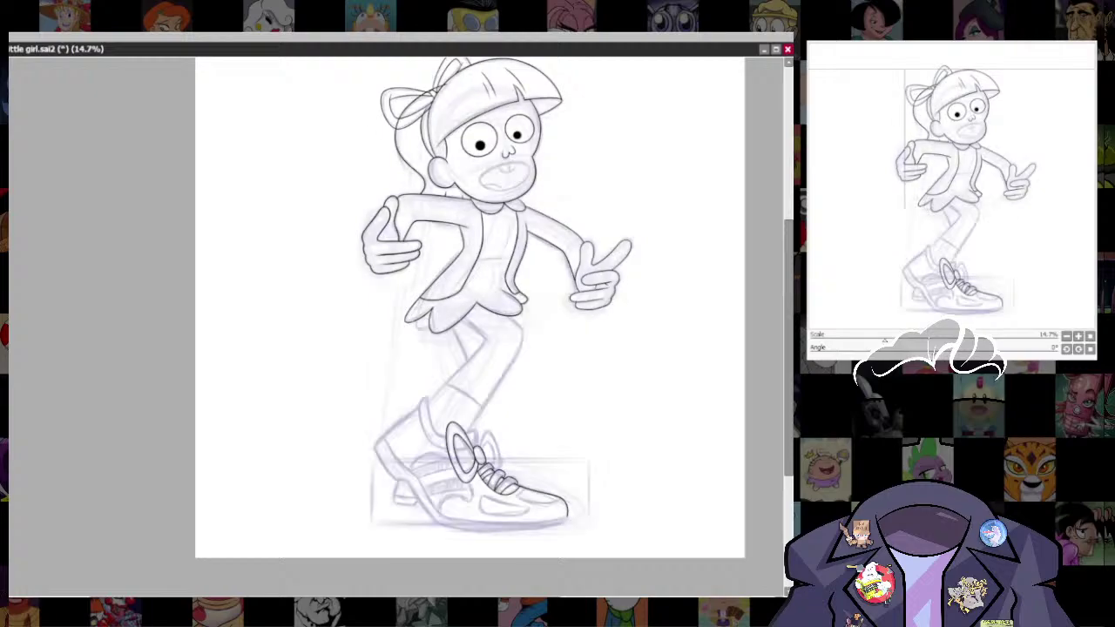
# - Ink the outer outline of the bow's smaller toe-side loop from the knot around to the uppermost lace
pyautogui.scroll(4, 599, 432)
pyautogui.scroll(3, 474, 349)
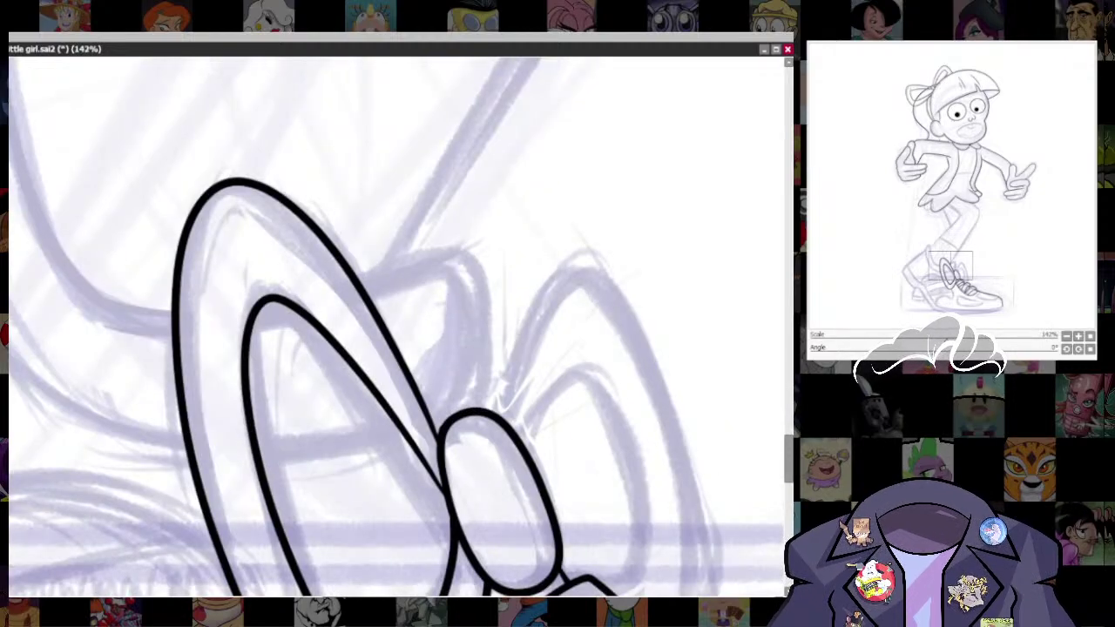
pyautogui.moveTo(555, 461); pyautogui.dragTo(517, 323)
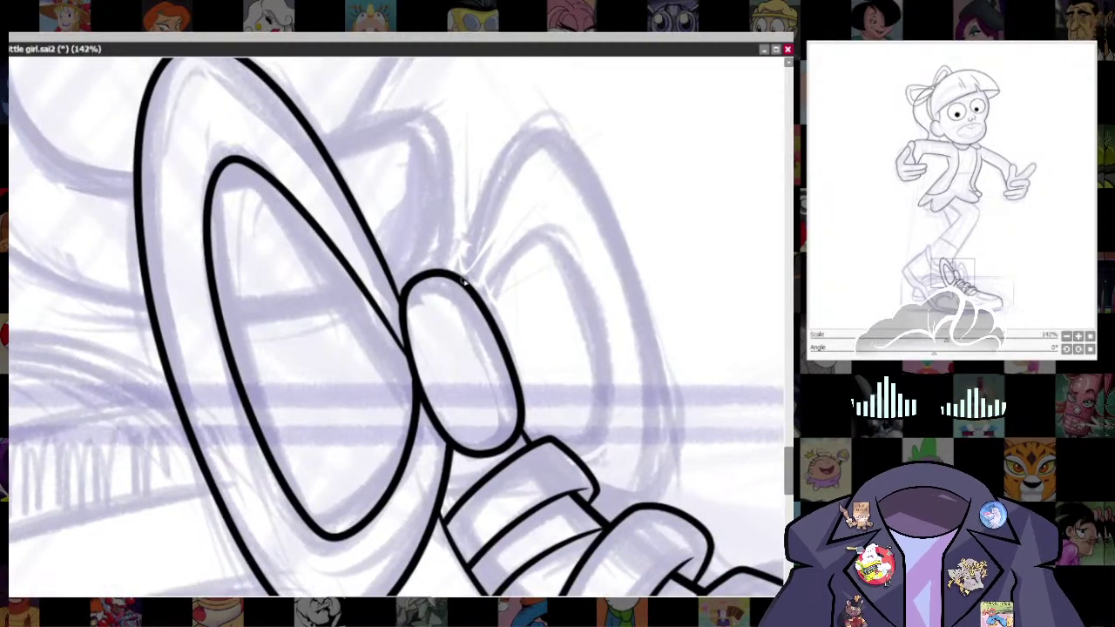
pyautogui.moveTo(468, 271)
pyautogui.mouseDown()
pyautogui.moveTo(522, 129)
pyautogui.moveTo(618, 237)
pyautogui.mouseUp()
pyautogui.moveTo(646, 322)
pyautogui.mouseDown()
pyautogui.moveTo(660, 480)
pyautogui.moveTo(645, 498)
pyautogui.moveTo(605, 488)
pyautogui.moveTo(574, 455)
pyautogui.mouseUp()
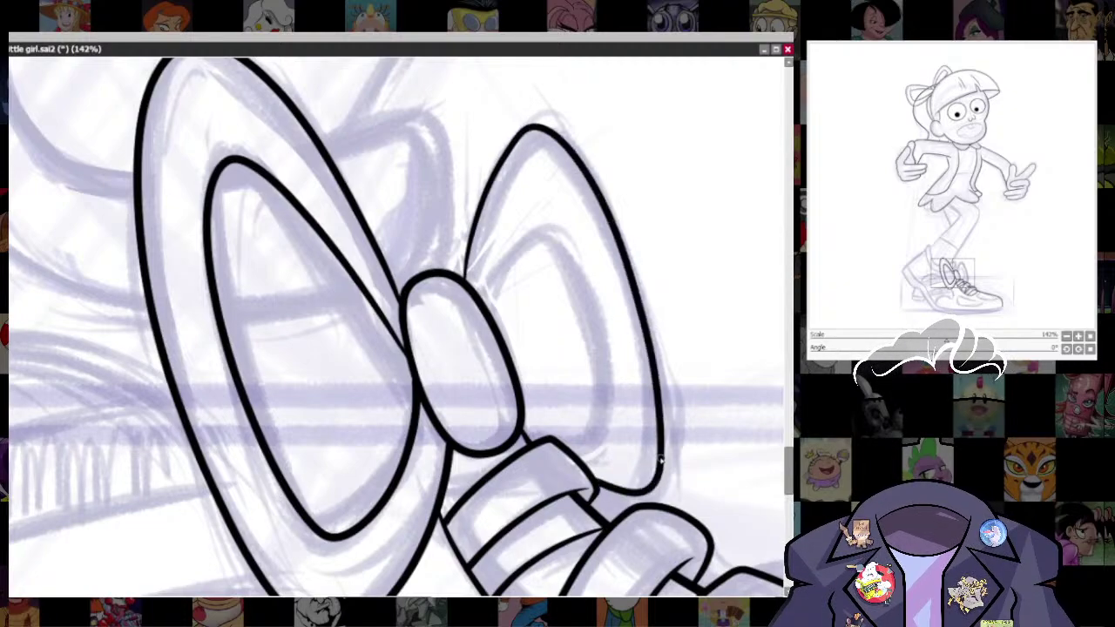
# - Ink the inner outline of the bow's smaller loop, keeping the ribbon band fairly narrow and joining both ends to the knot
pyautogui.scroll(1, 660, 461)
pyautogui.moveTo(478, 300)
pyautogui.mouseDown()
pyautogui.moveTo(601, 435)
pyautogui.moveTo(554, 460)
pyautogui.moveTo(505, 418)
pyautogui.mouseUp()
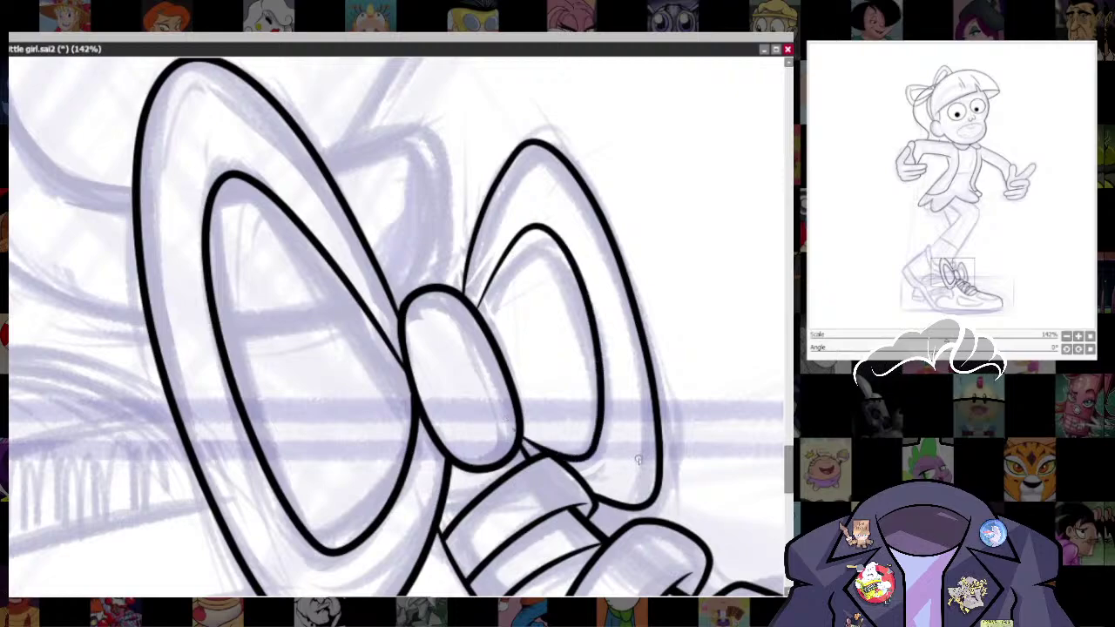
pyautogui.hotkey('ctrl', 'z')
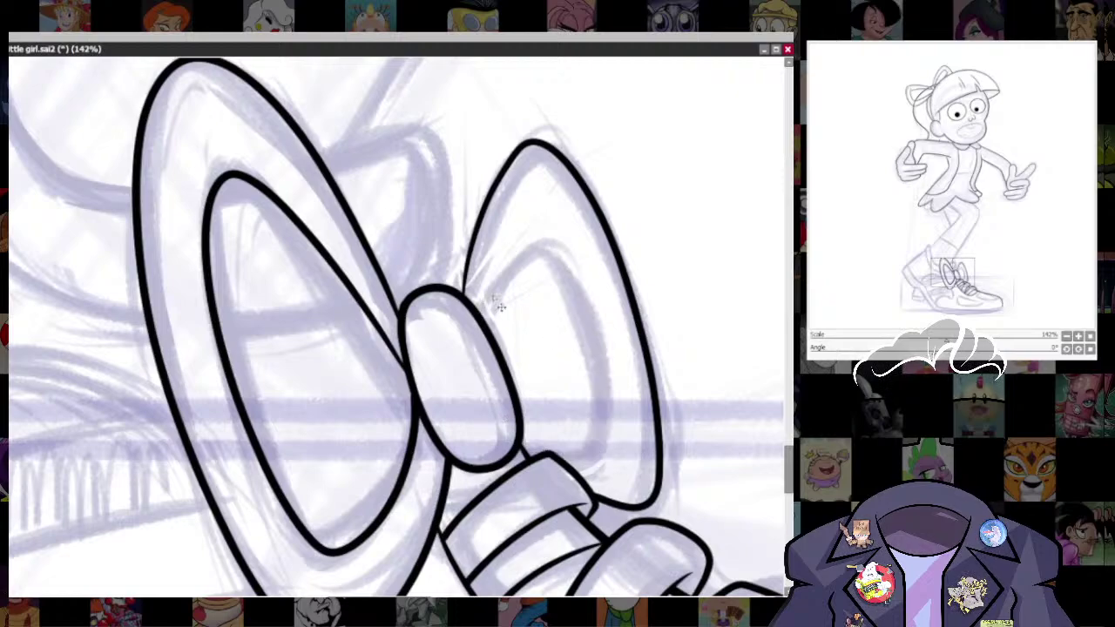
pyautogui.moveTo(480, 323)
pyautogui.mouseDown()
pyautogui.moveTo(522, 217)
pyautogui.moveTo(536, 205)
pyautogui.moveTo(553, 213)
pyautogui.moveTo(604, 341)
pyautogui.moveTo(607, 451)
pyautogui.moveTo(595, 460)
pyautogui.moveTo(551, 452)
pyautogui.moveTo(515, 419)
pyautogui.mouseUp()
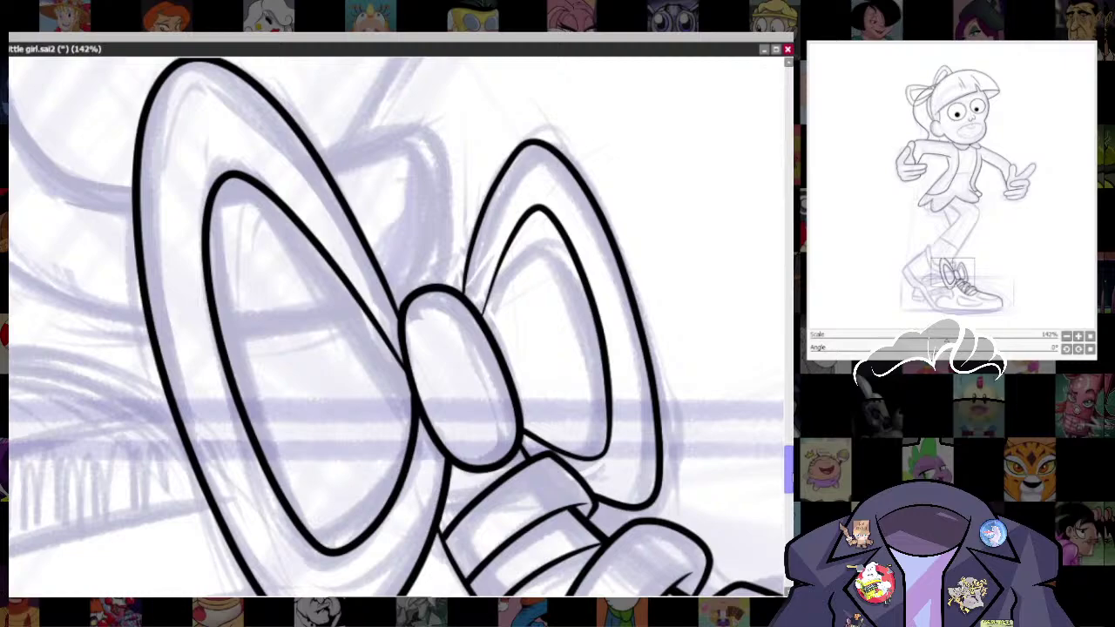
pyautogui.scroll(-6, 679, 213)
pyautogui.scroll(1, 709, 366)
pyautogui.moveTo(770, 349); pyautogui.dragTo(616, 406)
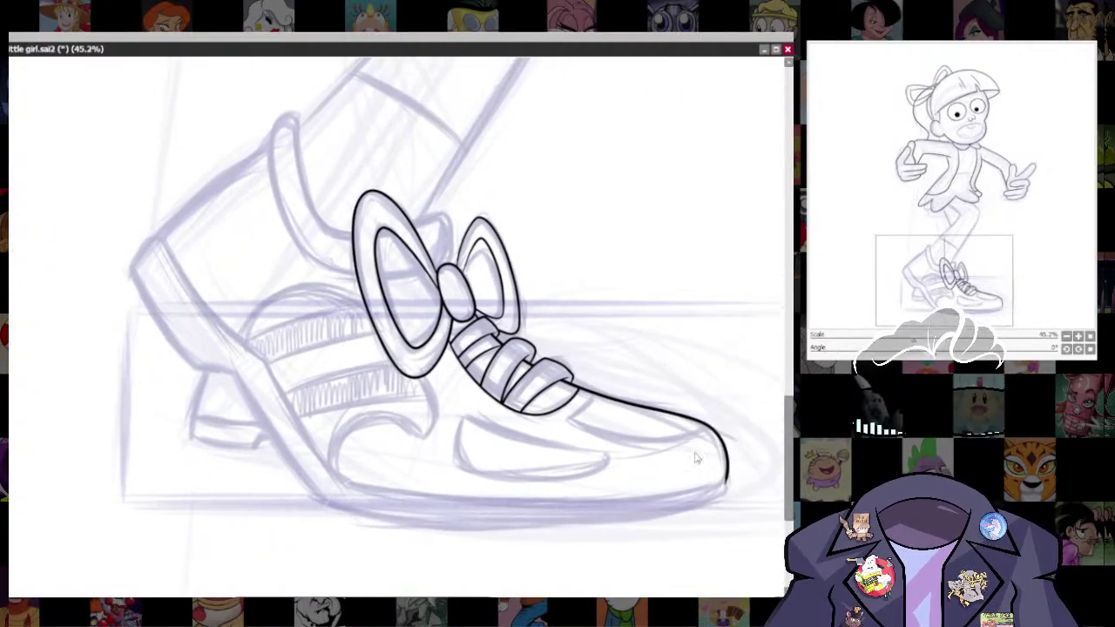
pyautogui.moveTo(548, 412); pyautogui.dragTo(551, 421)
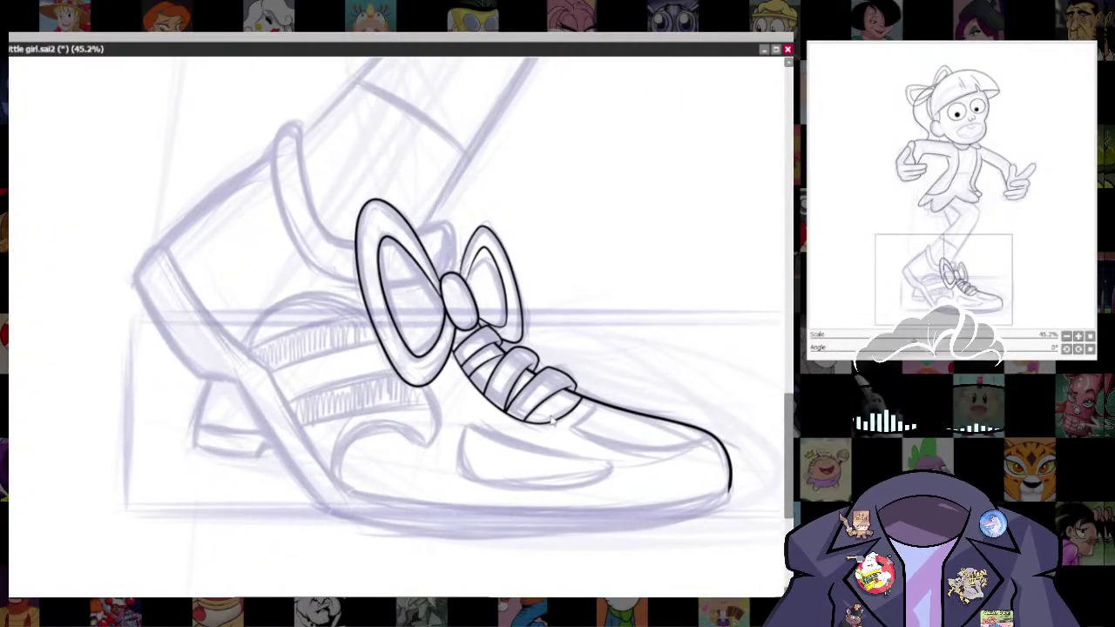
# - Try to ink the shoe's tongue and padded ankle collar as one continuous line running behind the bow's larger loop
pyautogui.scroll(3, 757, 528)
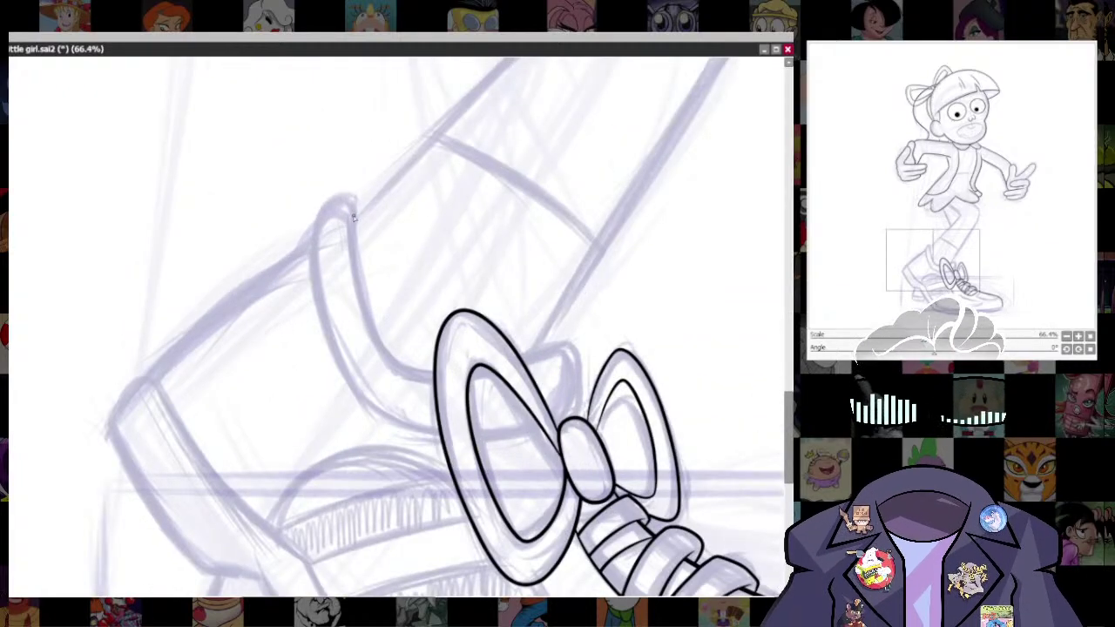
pyautogui.press(']')
pyautogui.press(']')
pyautogui.press(']')
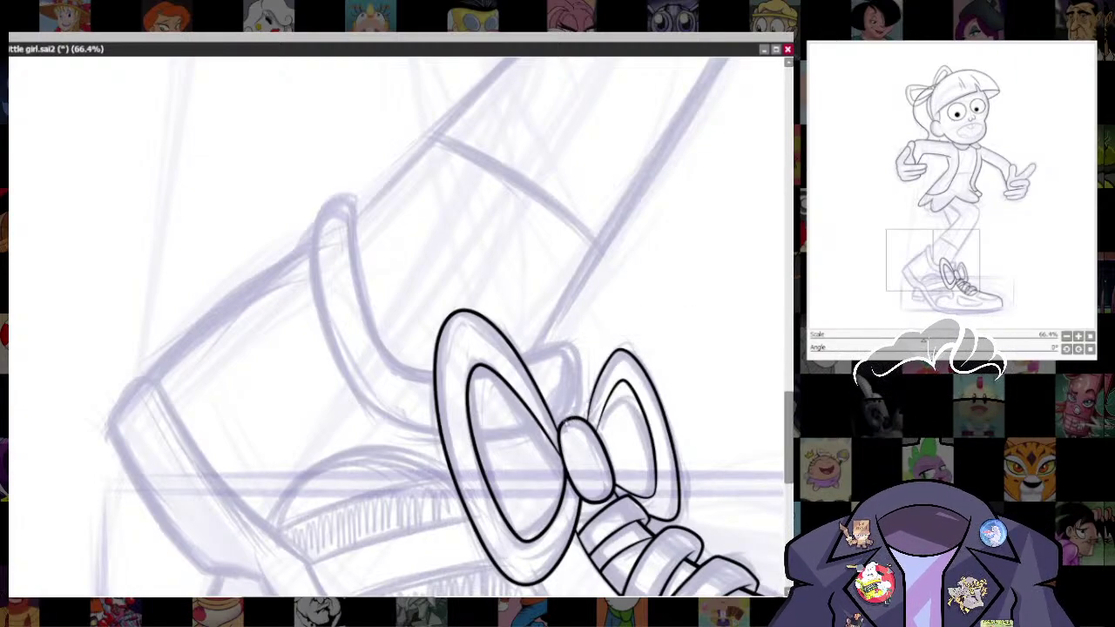
pyautogui.moveTo(577, 346)
pyautogui.mouseDown()
pyautogui.moveTo(436, 370)
pyautogui.moveTo(335, 190)
pyautogui.moveTo(306, 251)
pyautogui.mouseUp()
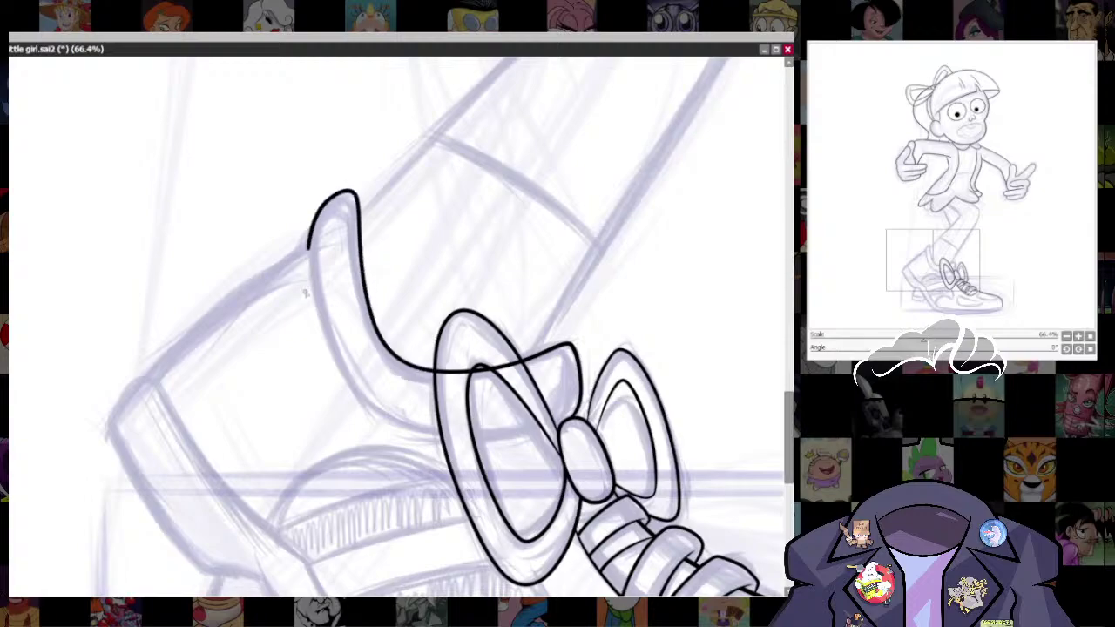
pyautogui.hotkey('ctrl', 'z')
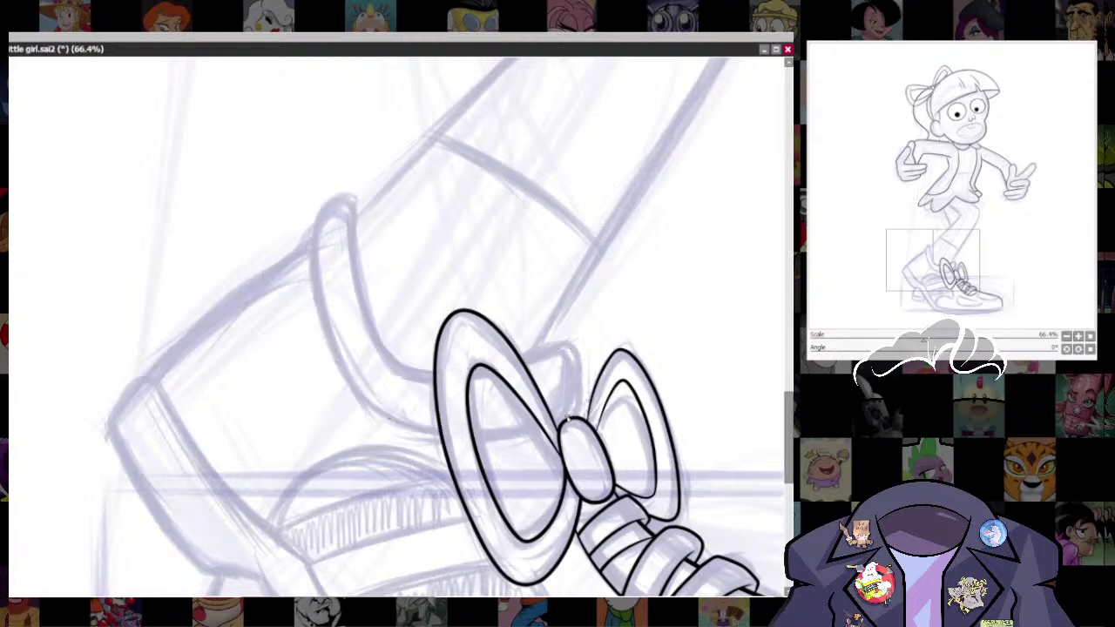
pyautogui.moveTo(582, 382)
pyautogui.mouseDown()
pyautogui.moveTo(578, 353)
pyautogui.moveTo(559, 344)
pyautogui.moveTo(490, 369)
pyautogui.moveTo(399, 368)
pyautogui.moveTo(379, 347)
pyautogui.moveTo(366, 299)
pyautogui.moveTo(353, 186)
pyautogui.moveTo(319, 210)
pyautogui.moveTo(306, 272)
pyautogui.mouseUp()
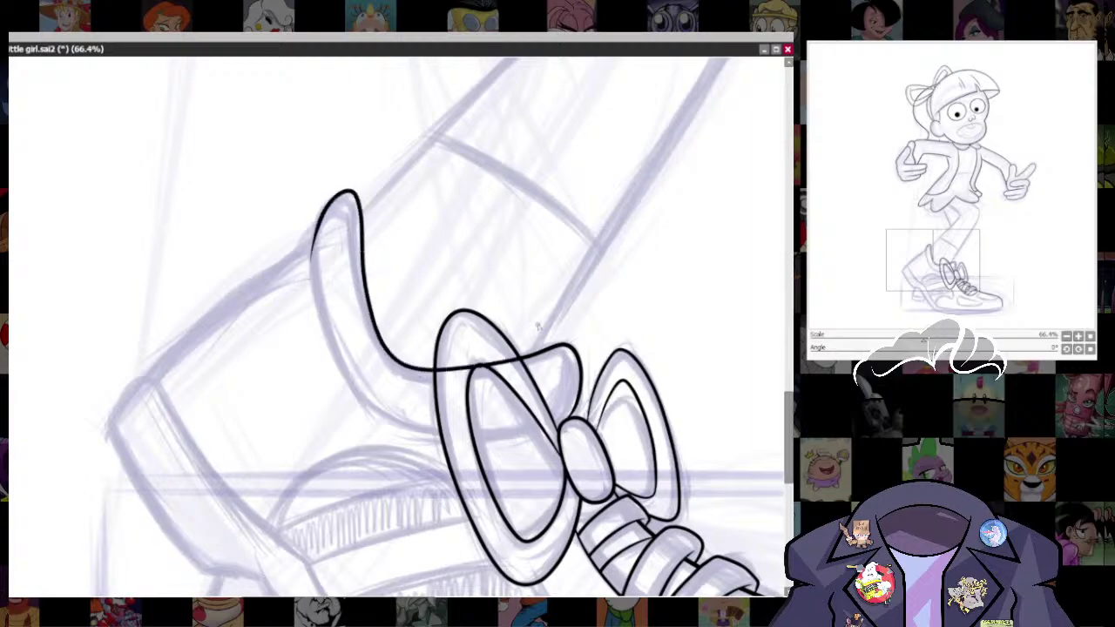
pyautogui.hotkey('ctrl', 'z')
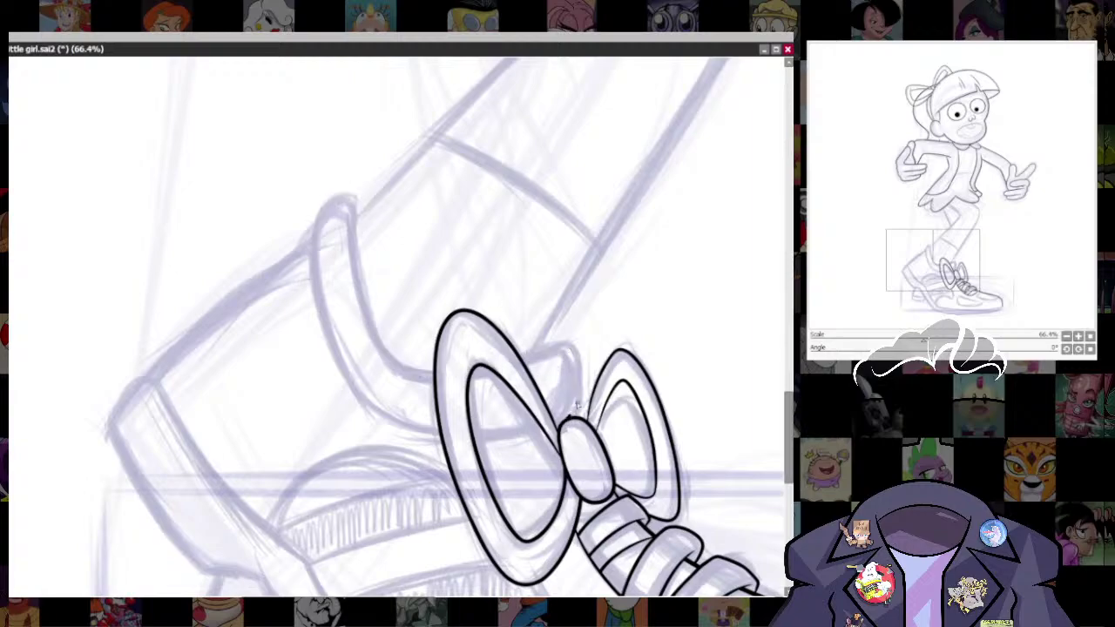
pyautogui.moveTo(577, 405)
pyautogui.mouseDown()
pyautogui.moveTo(570, 343)
pyautogui.moveTo(450, 376)
pyautogui.moveTo(389, 357)
pyautogui.moveTo(358, 279)
pyautogui.moveTo(353, 198)
pyautogui.moveTo(332, 203)
pyautogui.moveTo(310, 280)
pyautogui.moveTo(357, 395)
pyautogui.moveTo(459, 435)
pyautogui.mouseUp()
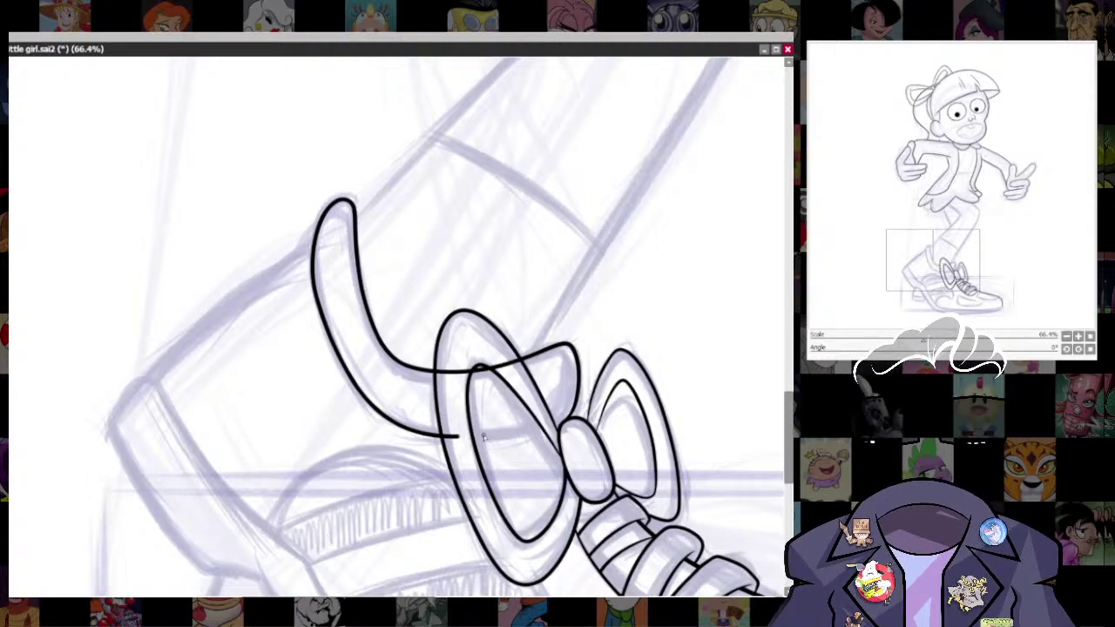
pyautogui.hotkey('ctrl', 'z')
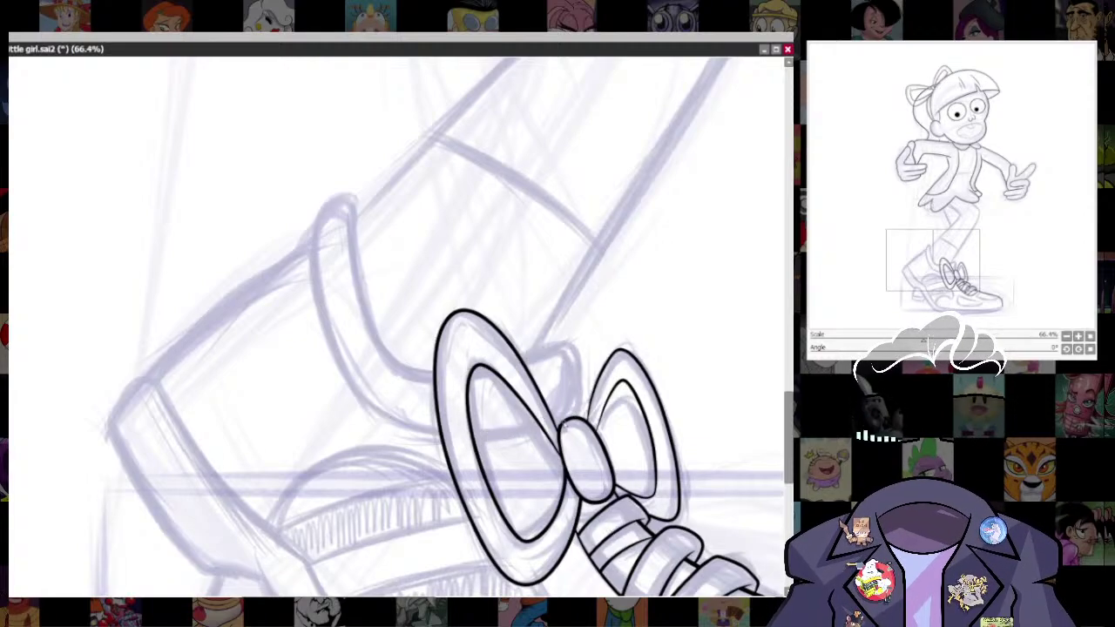
pyautogui.moveTo(581, 383)
pyautogui.mouseDown()
pyautogui.moveTo(576, 347)
pyautogui.moveTo(549, 344)
pyautogui.moveTo(462, 373)
pyautogui.moveTo(388, 363)
pyautogui.moveTo(370, 335)
pyautogui.moveTo(364, 283)
pyautogui.mouseUp()
pyautogui.hotkey('ctrl', 'z')
# - Try to ink the ankle collar alone, from the bow's larger loop up around its rounded tip and back
pyautogui.moveTo(440, 376)
pyautogui.mouseDown()
pyautogui.moveTo(375, 342)
pyautogui.moveTo(354, 195)
pyautogui.moveTo(338, 193)
pyautogui.moveTo(311, 260)
pyautogui.moveTo(338, 370)
pyautogui.moveTo(385, 427)
pyautogui.moveTo(463, 433)
pyautogui.mouseUp()
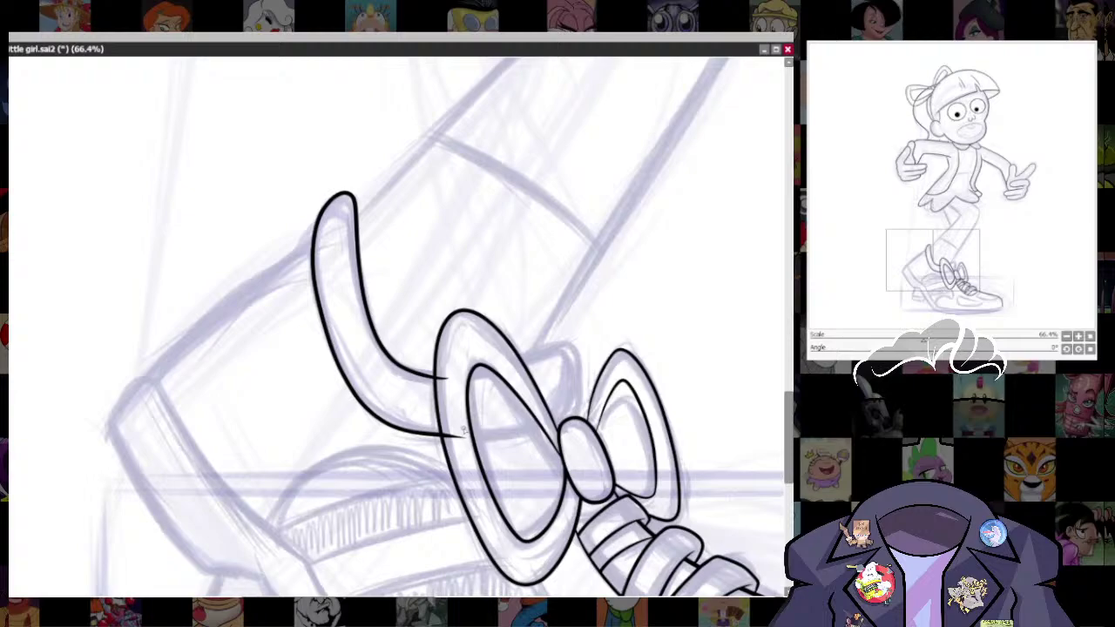
pyautogui.hotkey('ctrl', 'z')
pyautogui.hotkey('ctrl', 'z')
pyautogui.scroll(4, 405, 347)
pyautogui.moveTo(418, 341); pyautogui.dragTo(476, 381)
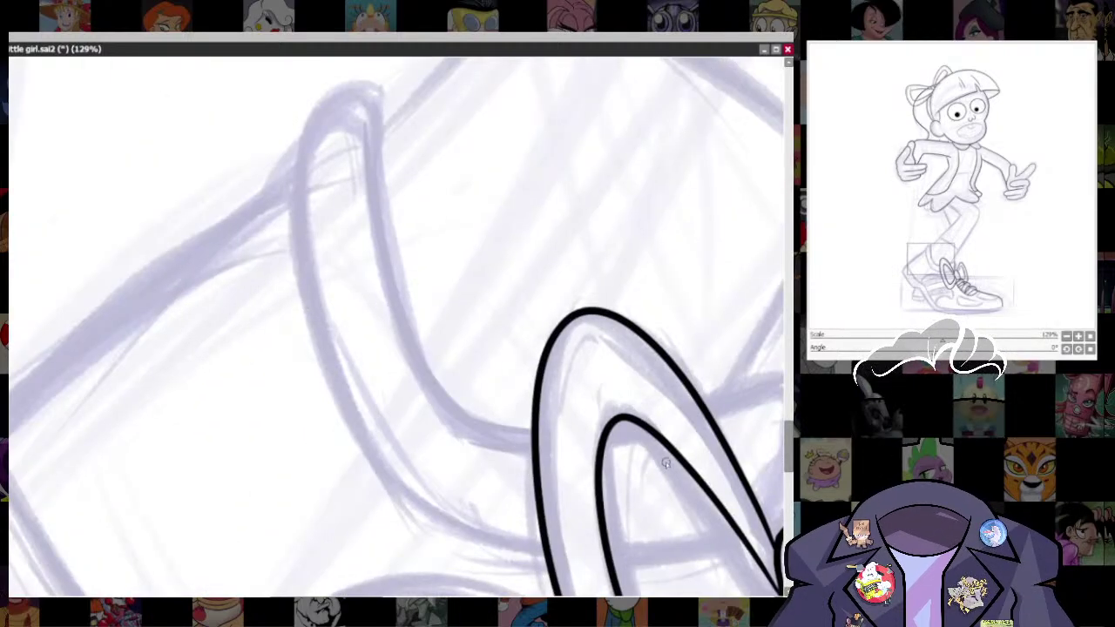
pyautogui.moveTo(543, 444)
pyautogui.mouseDown()
pyautogui.moveTo(561, 442)
pyautogui.moveTo(498, 428)
pyautogui.moveTo(481, 409)
pyautogui.mouseUp()
pyautogui.hotkey('ctrl', 'z')
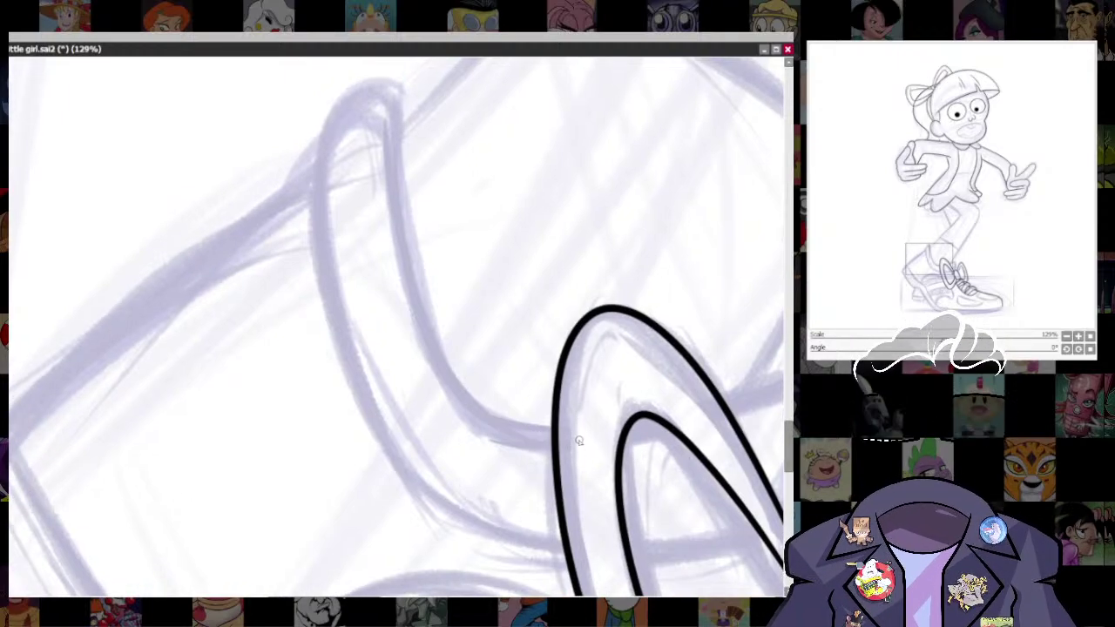
pyautogui.moveTo(578, 441)
pyautogui.mouseDown()
pyautogui.moveTo(478, 425)
pyautogui.moveTo(456, 401)
pyautogui.moveTo(425, 333)
pyautogui.moveTo(407, 235)
pyautogui.moveTo(399, 90)
pyautogui.moveTo(379, 81)
pyautogui.moveTo(340, 100)
pyautogui.moveTo(314, 162)
pyautogui.moveTo(313, 241)
pyautogui.moveTo(335, 332)
pyautogui.moveTo(401, 473)
pyautogui.moveTo(467, 526)
pyautogui.moveTo(560, 548)
pyautogui.moveTo(596, 553)
pyautogui.mouseUp()
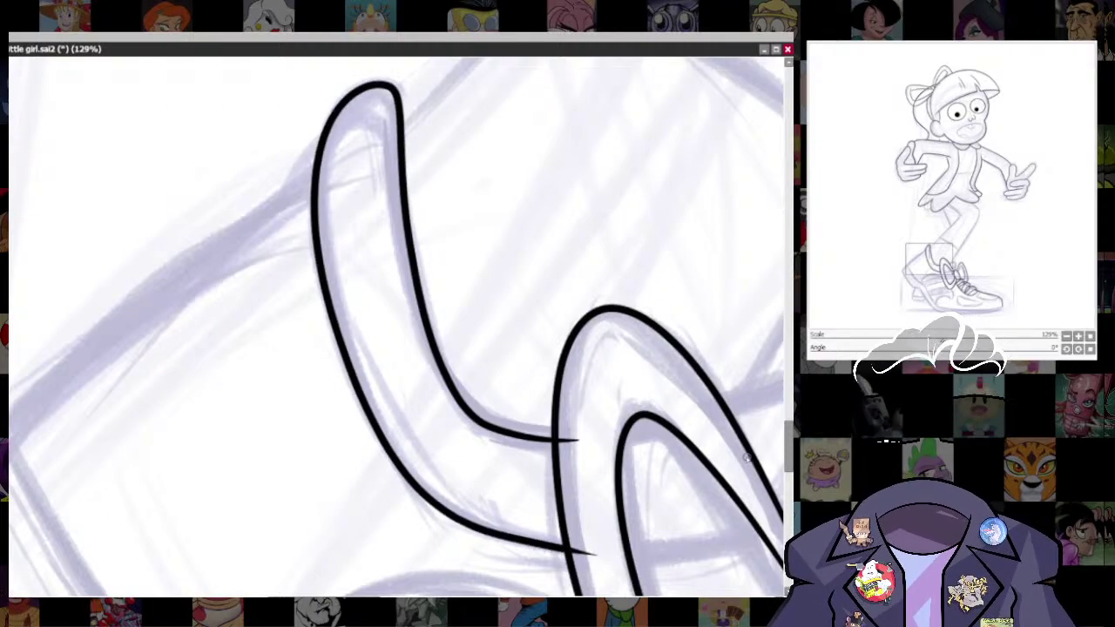
pyautogui.hotkey('ctrl', 'z')
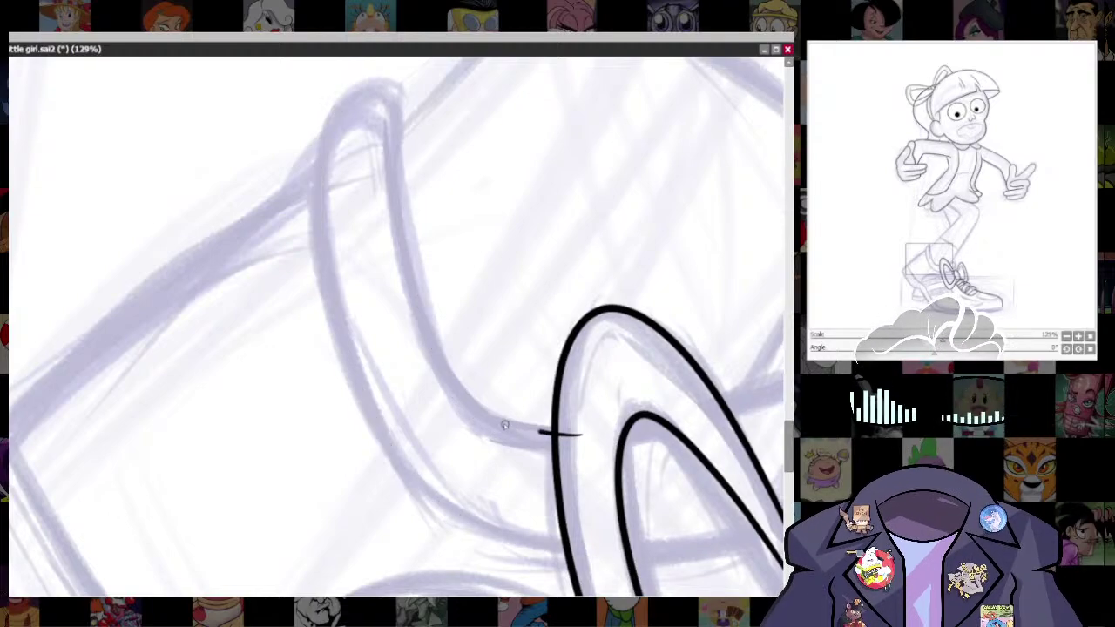
pyautogui.moveTo(578, 440)
pyautogui.mouseDown()
pyautogui.moveTo(423, 334)
pyautogui.moveTo(367, 78)
pyautogui.moveTo(304, 237)
pyautogui.moveTo(369, 435)
pyautogui.moveTo(442, 520)
pyautogui.moveTo(597, 552)
pyautogui.moveTo(621, 538)
pyautogui.mouseUp()
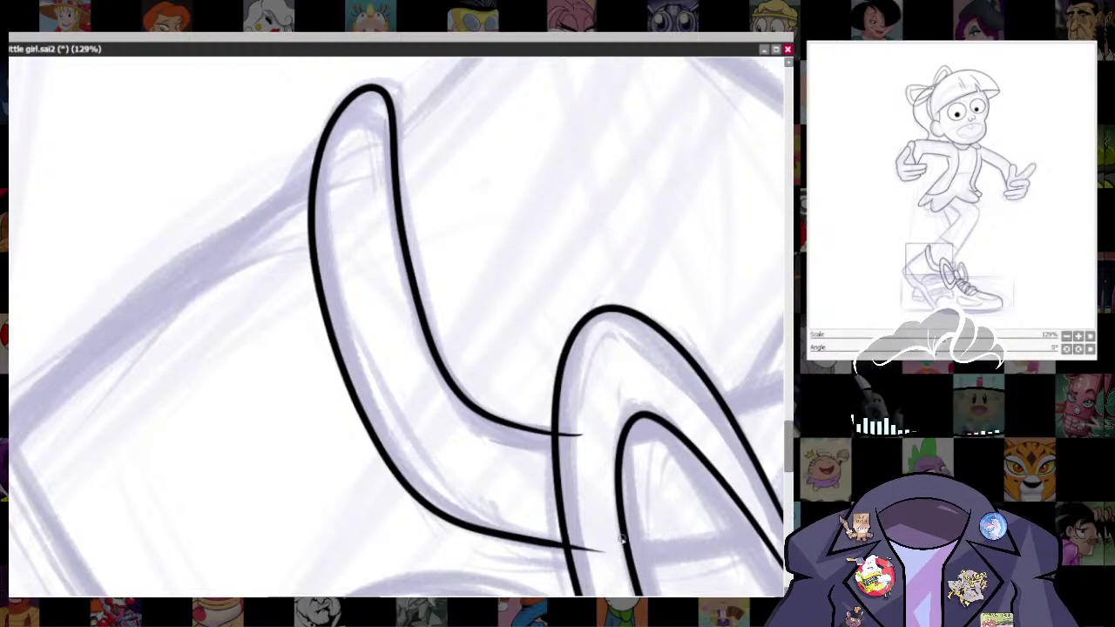
pyautogui.moveTo(667, 494)
pyautogui.mouseDown()
pyautogui.moveTo(582, 418)
pyautogui.moveTo(576, 425)
pyautogui.mouseUp()
pyautogui.hotkey('ctrl', 'z')
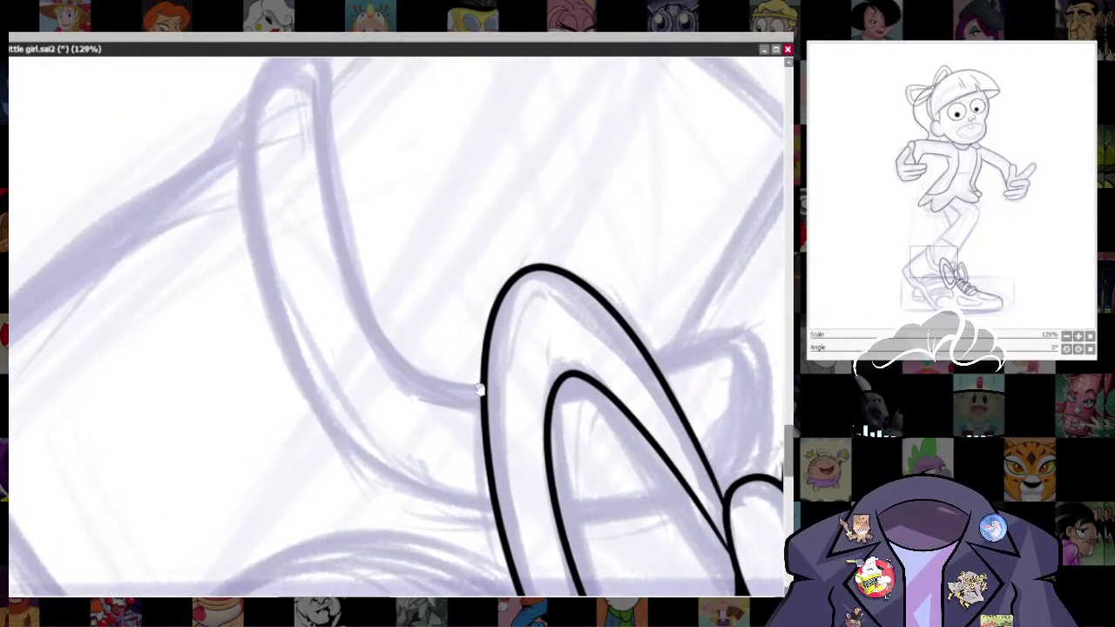
pyautogui.moveTo(479, 389)
pyautogui.mouseDown()
pyautogui.moveTo(498, 410)
pyautogui.moveTo(455, 406)
pyautogui.mouseUp()
pyautogui.hotkey('ctrl', 'z')
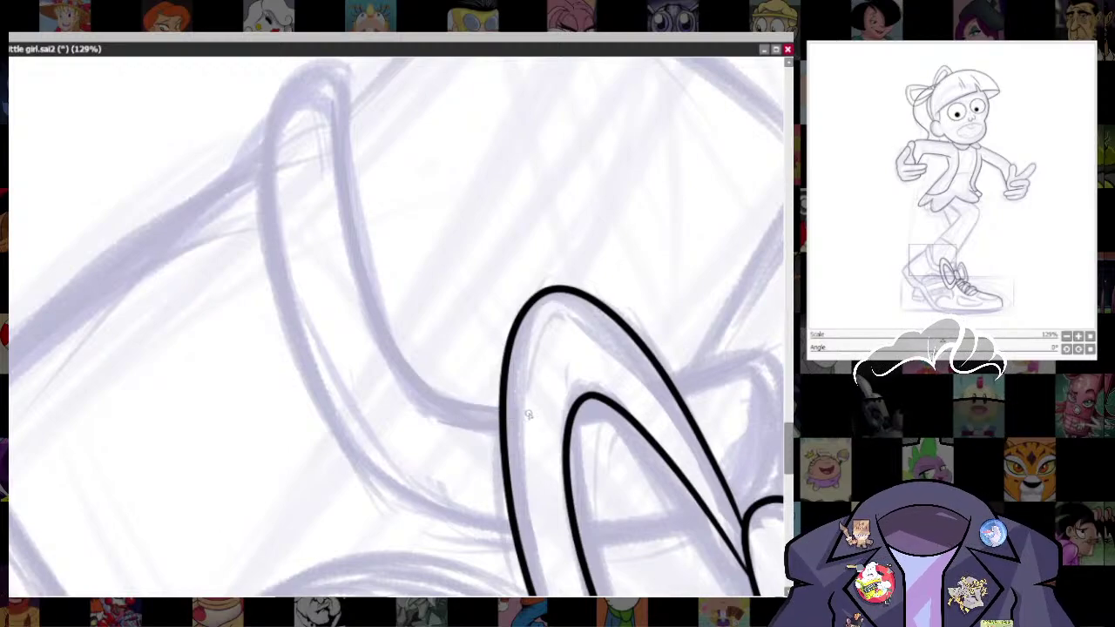
# - Ink the ankle collar's rounded outline and clean up both ends so they meet the outer edge of the bow's larger loop
pyautogui.moveTo(528, 415)
pyautogui.mouseDown()
pyautogui.moveTo(421, 395)
pyautogui.moveTo(386, 348)
pyautogui.moveTo(360, 258)
pyautogui.moveTo(340, 66)
pyautogui.moveTo(306, 70)
pyautogui.moveTo(270, 118)
pyautogui.moveTo(261, 204)
pyautogui.moveTo(313, 395)
pyautogui.moveTo(379, 494)
pyautogui.moveTo(421, 515)
pyautogui.moveTo(554, 541)
pyautogui.mouseUp()
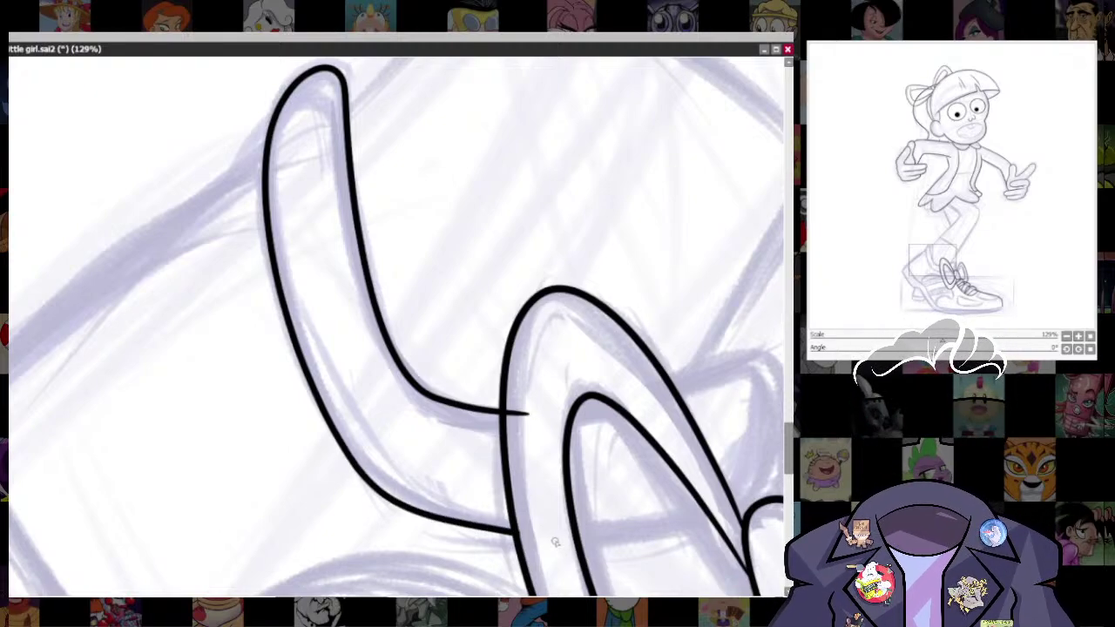
pyautogui.moveTo(527, 416); pyautogui.dragTo(504, 412)
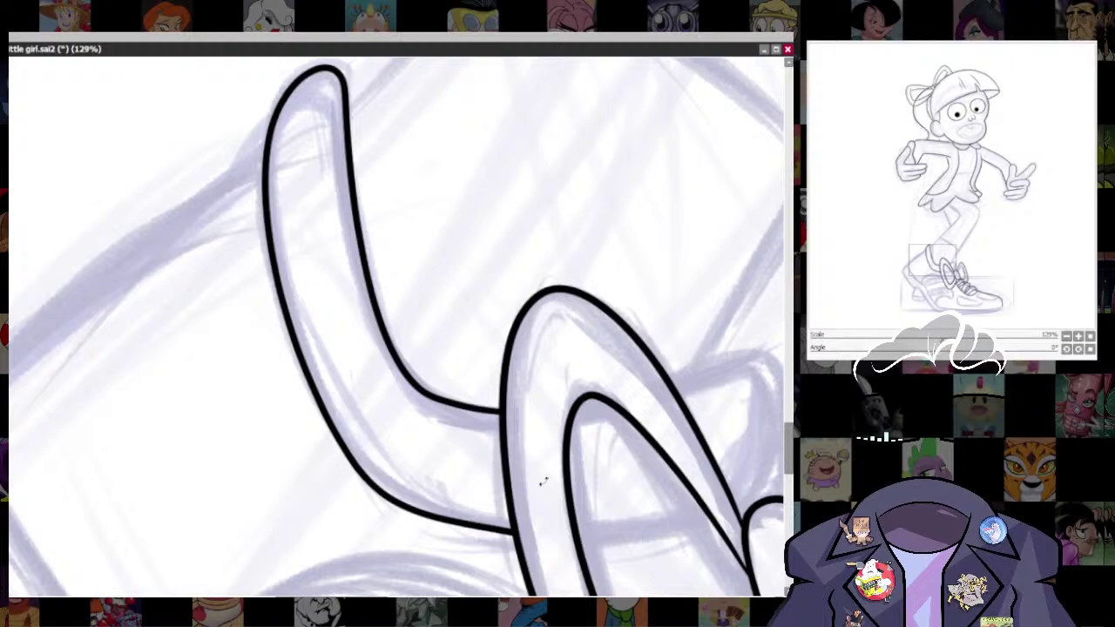
pyautogui.moveTo(616, 275); pyautogui.dragTo(418, 182)
pyautogui.moveTo(586, 327)
pyautogui.mouseDown()
pyautogui.moveTo(473, 377)
pyautogui.moveTo(509, 408)
pyautogui.moveTo(492, 425)
pyautogui.mouseUp()
pyautogui.press('[')
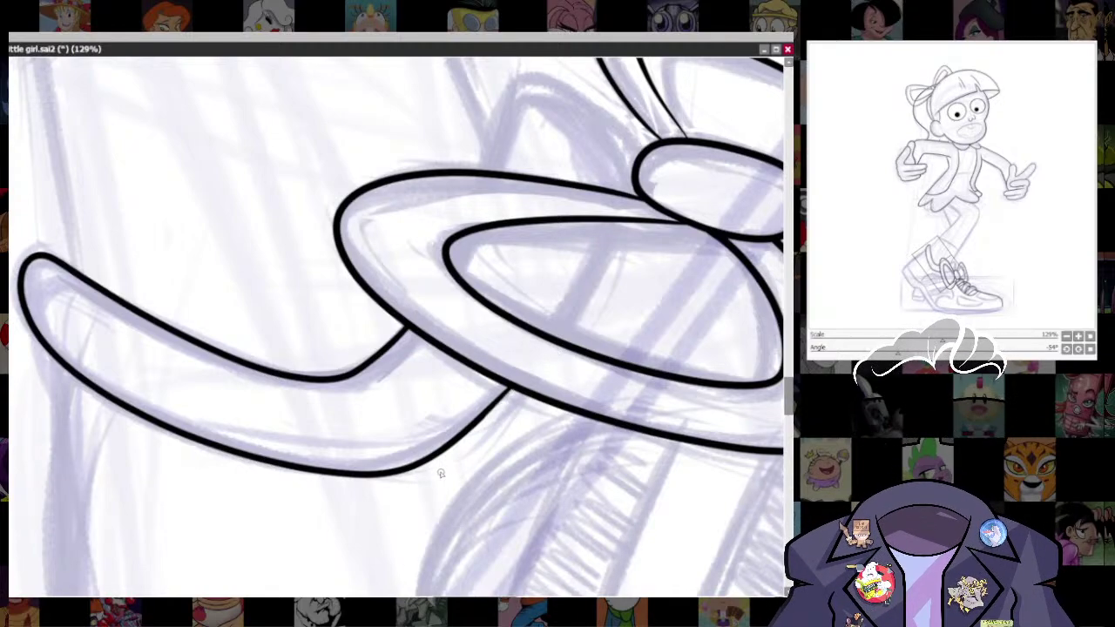
pyautogui.scroll(3, 440, 473)
pyautogui.moveTo(497, 424); pyautogui.dragTo(545, 379)
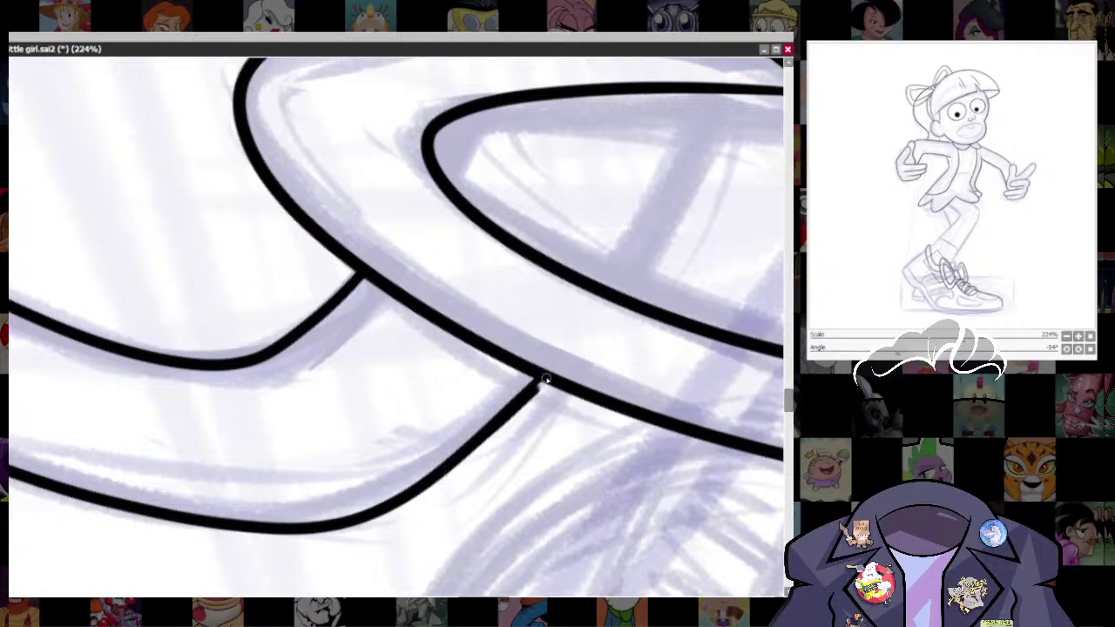
# - Ink the collar's lower edge across the opening of the bow's larger loop and erase the ends that overrun the ribbon band
pyautogui.moveTo(727, 221); pyautogui.dragTo(573, 384)
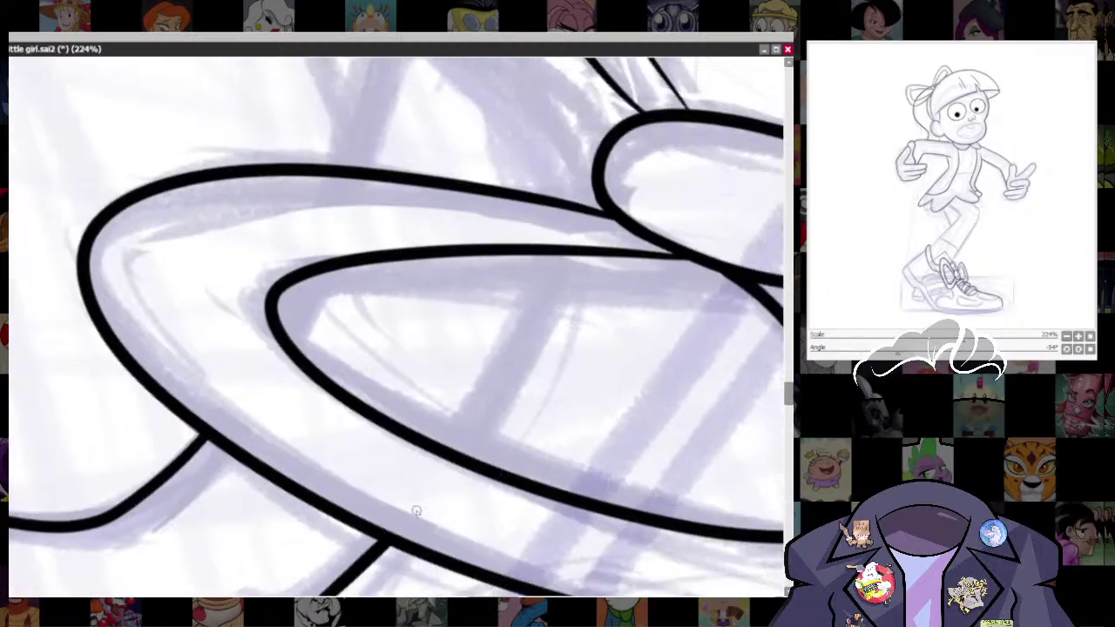
pyautogui.moveTo(418, 511); pyautogui.dragTo(583, 224)
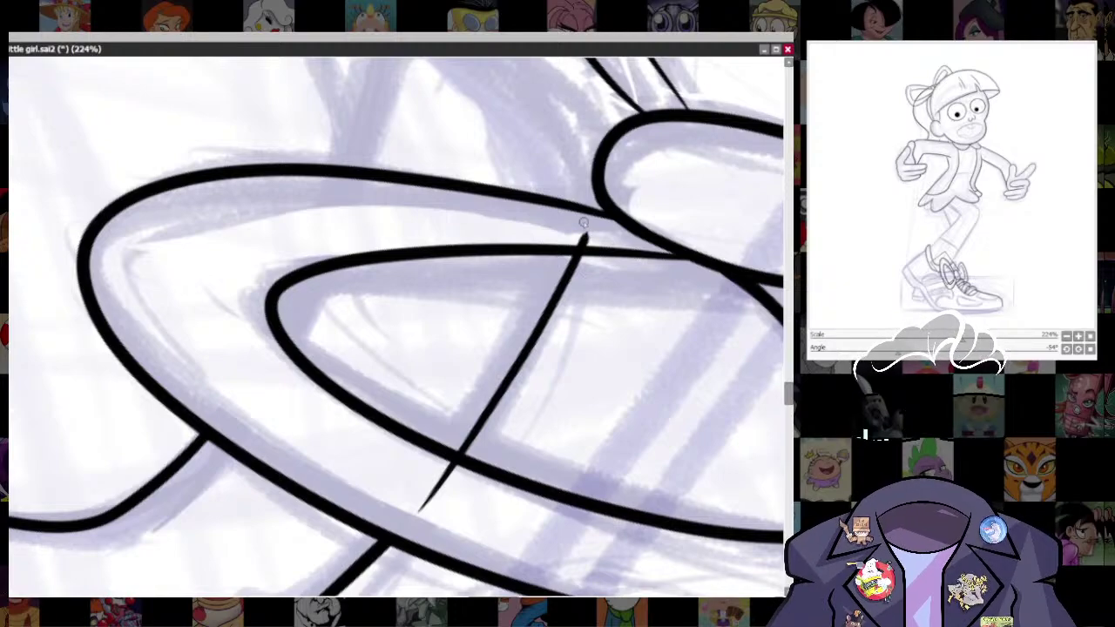
pyautogui.press('e')
pyautogui.moveTo(424, 492)
pyautogui.mouseDown()
pyautogui.moveTo(448, 477)
pyautogui.moveTo(482, 491)
pyautogui.mouseUp()
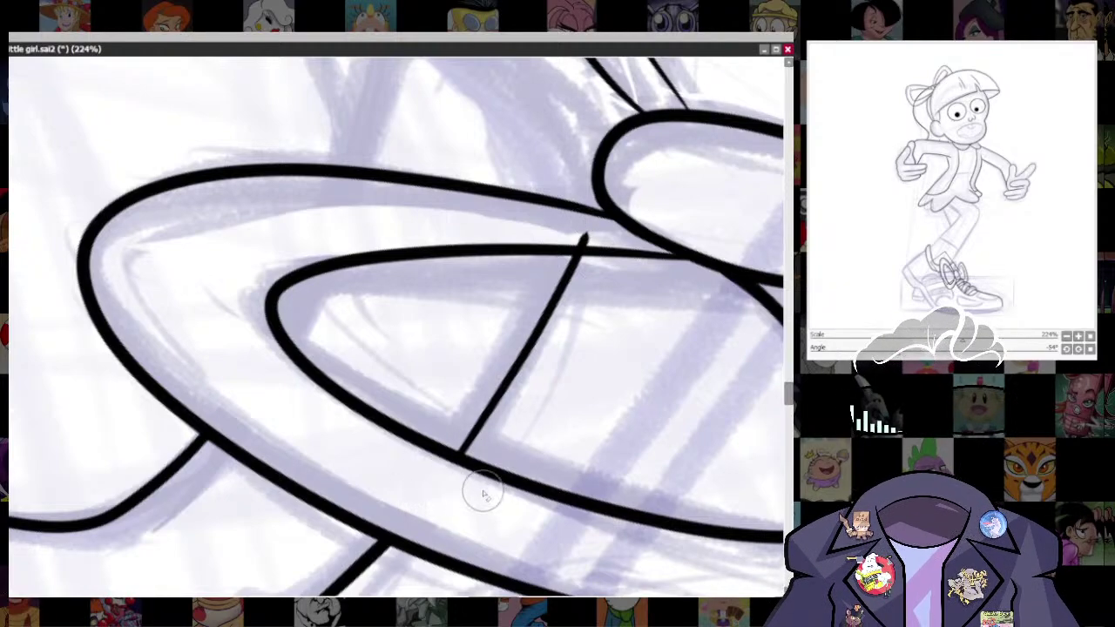
pyautogui.moveTo(575, 248); pyautogui.dragTo(587, 228)
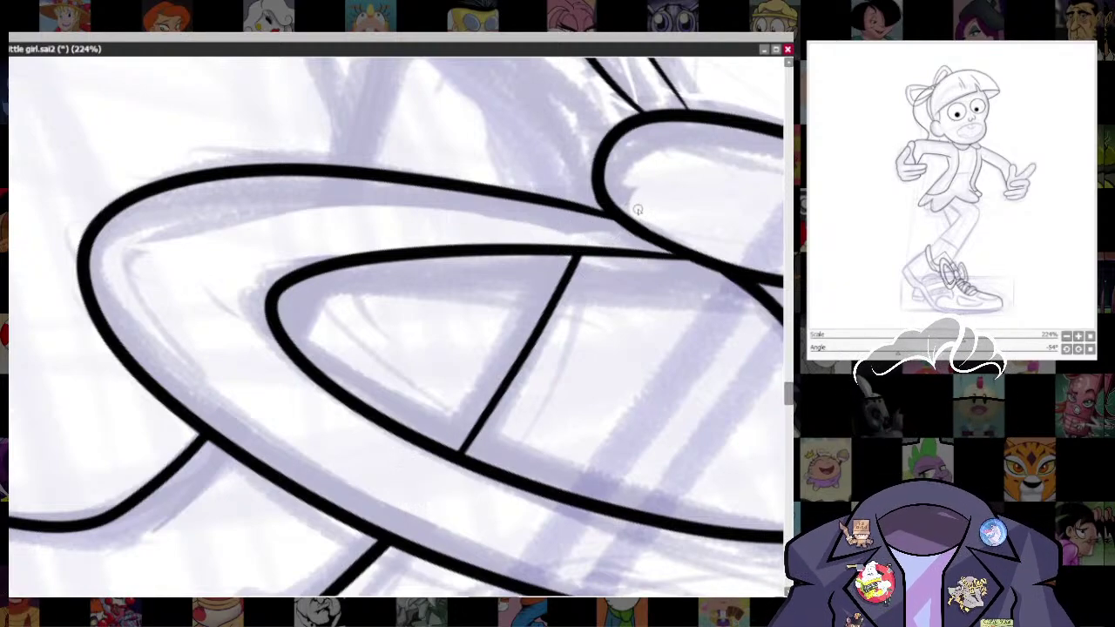
pyautogui.click(209, 40)
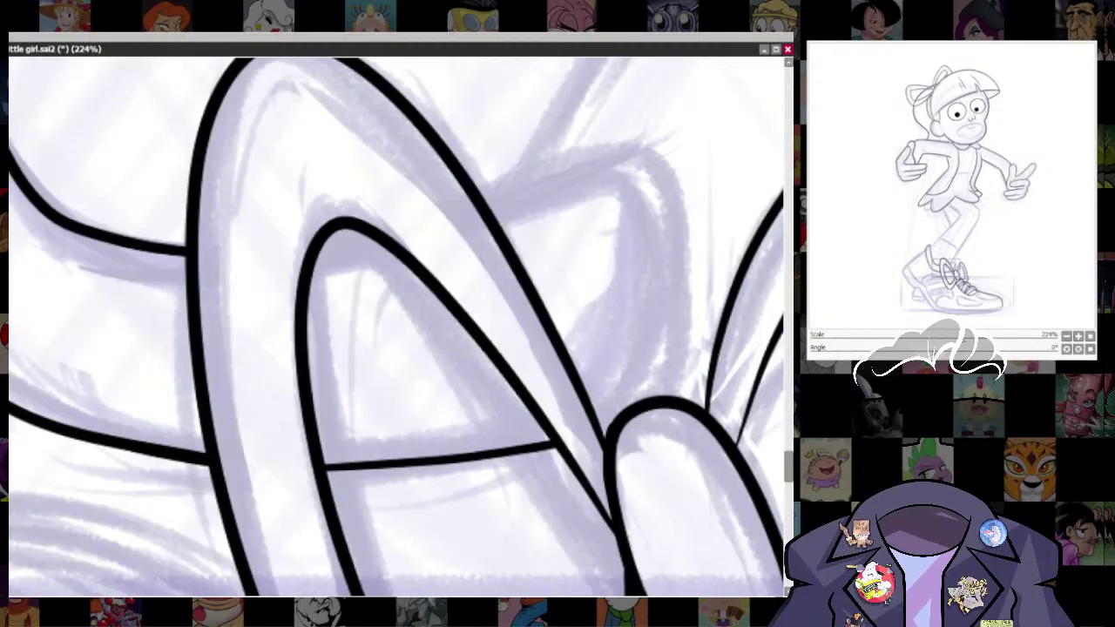
# - Ink the shoe tongue's outline from inside the larger loop to the bow knot, erasing the parts that cross the ribbon band
pyautogui.scroll(-3, 396, 327)
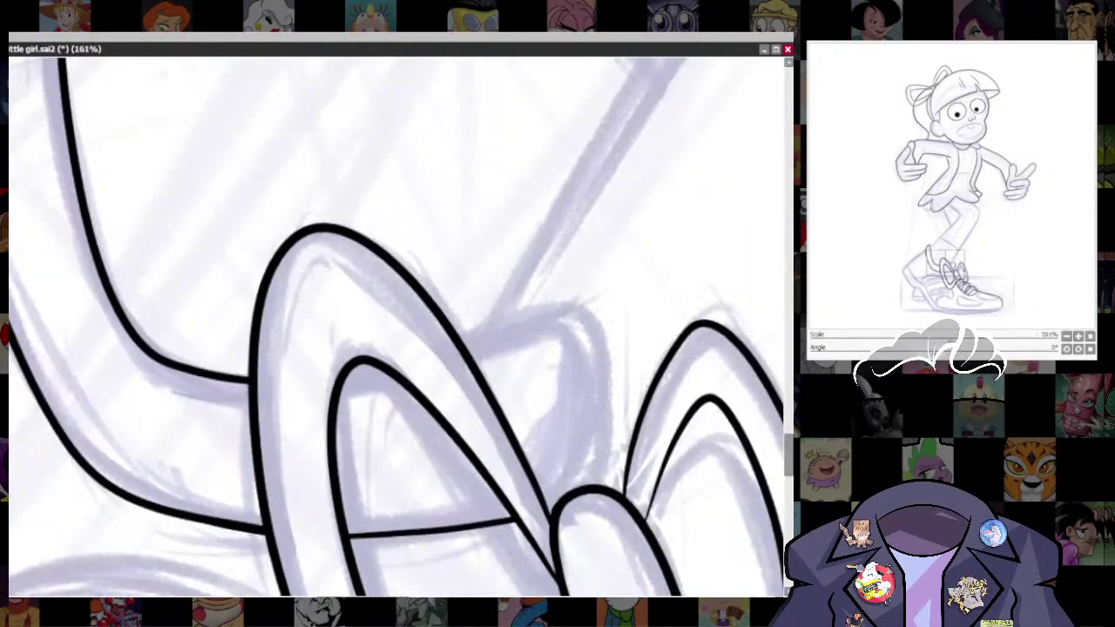
pyautogui.moveTo(620, 324)
pyautogui.mouseDown()
pyautogui.moveTo(505, 182)
pyautogui.moveTo(369, 400)
pyautogui.moveTo(501, 246)
pyautogui.moveTo(556, 203)
pyautogui.moveTo(613, 247)
pyautogui.moveTo(653, 340)
pyautogui.mouseUp()
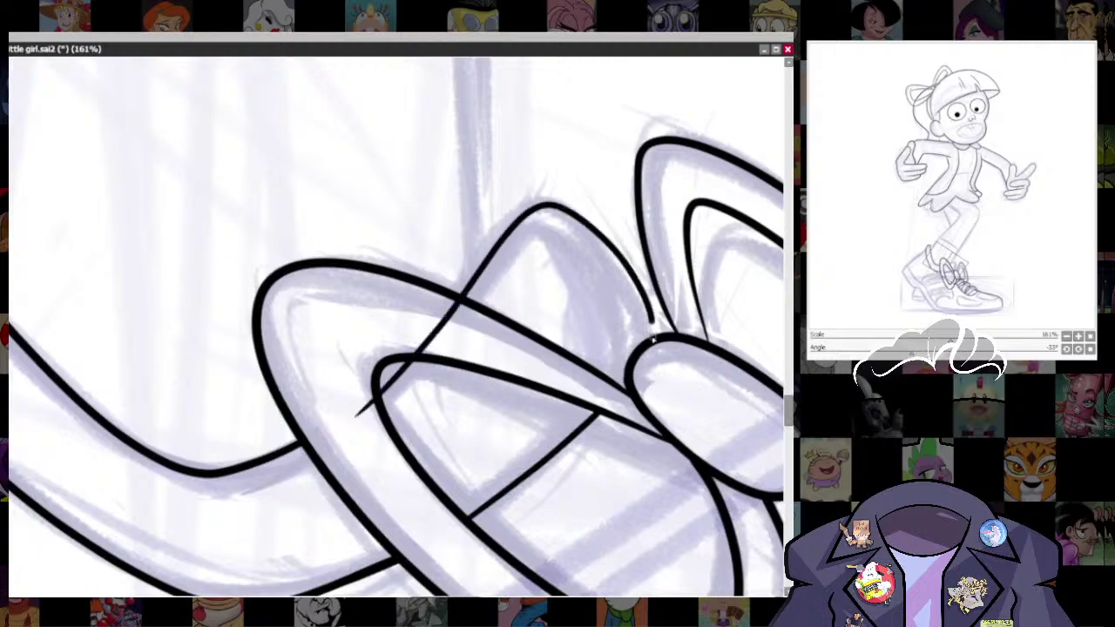
pyautogui.press('e')
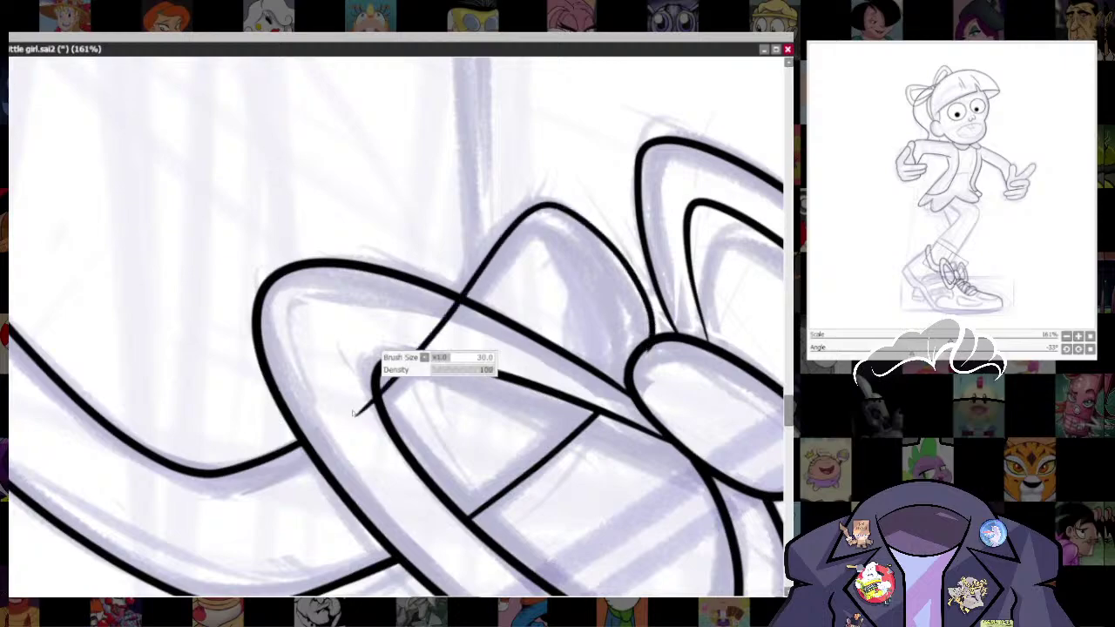
pyautogui.moveTo(360, 423); pyautogui.dragTo(366, 433)
pyautogui.moveTo(405, 353)
pyautogui.mouseDown()
pyautogui.moveTo(462, 300)
pyautogui.moveTo(443, 319)
pyautogui.mouseUp()
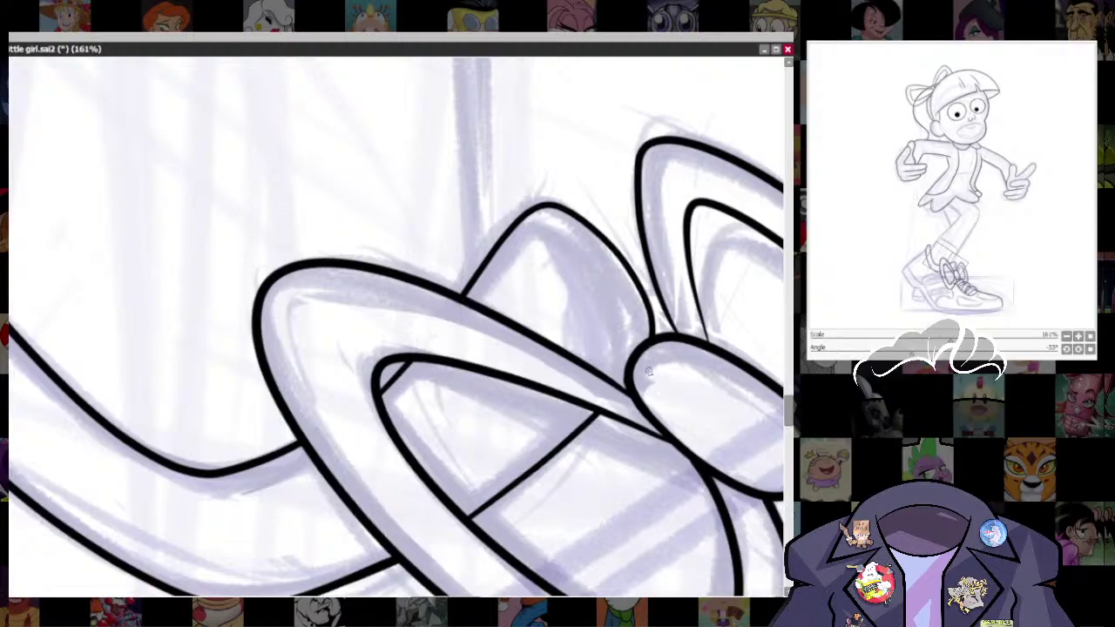
pyautogui.press('Home')
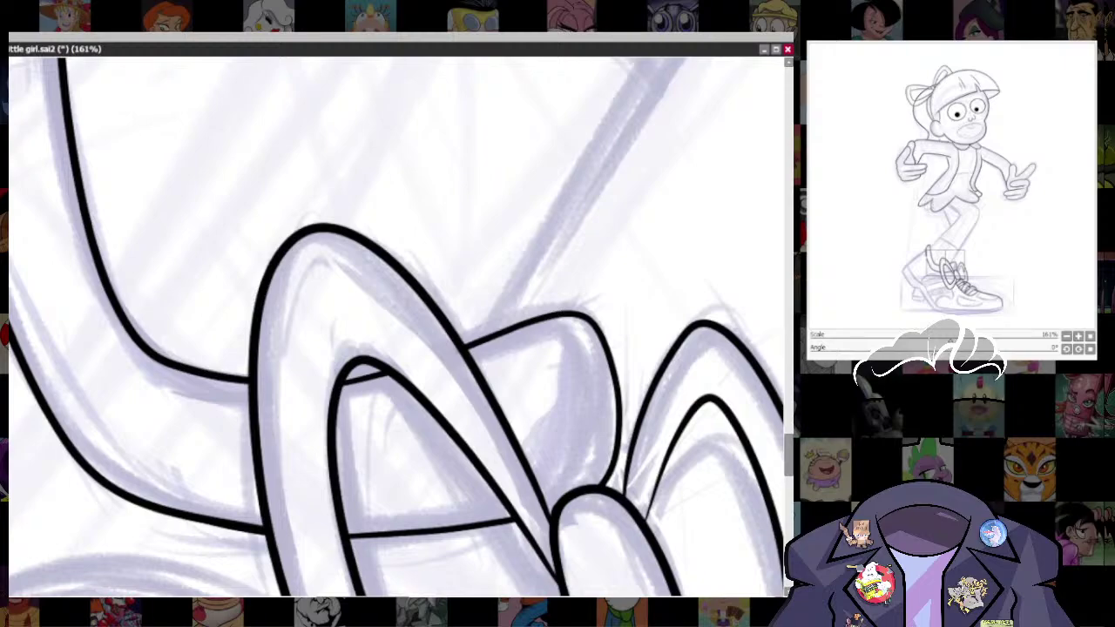
# - Ink the front contour of the bent leg from under the skirt hem around the knee and down behind the bow
pyautogui.scroll(-10, 694, 436)
pyautogui.moveTo(631, 443); pyautogui.dragTo(488, 467)
pyautogui.scroll(2, 549, 396)
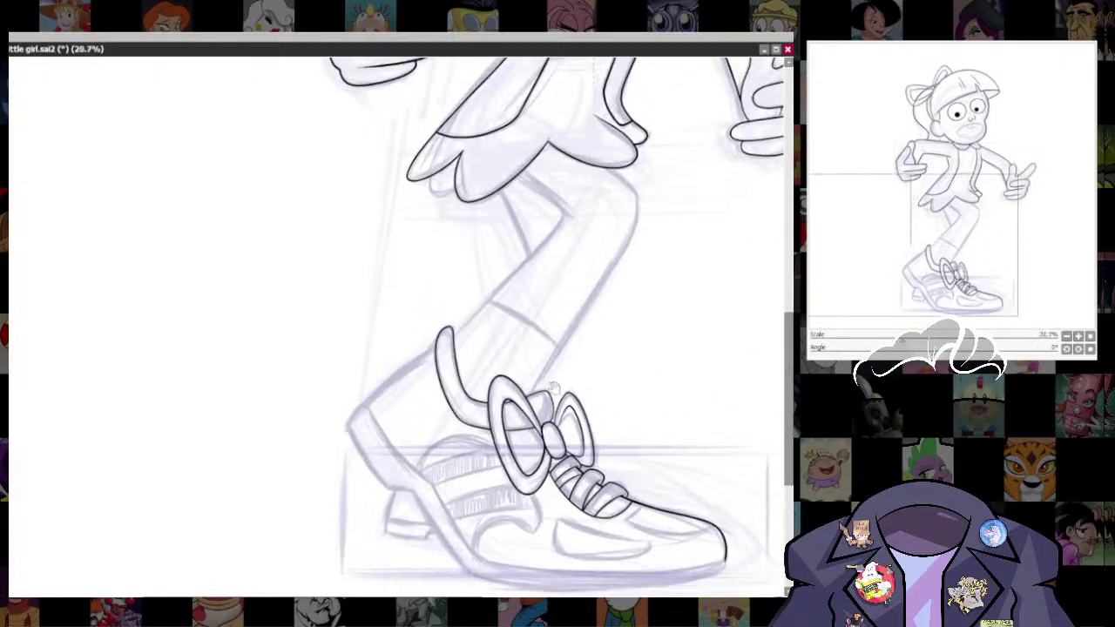
pyautogui.moveTo(556, 365); pyautogui.dragTo(529, 410)
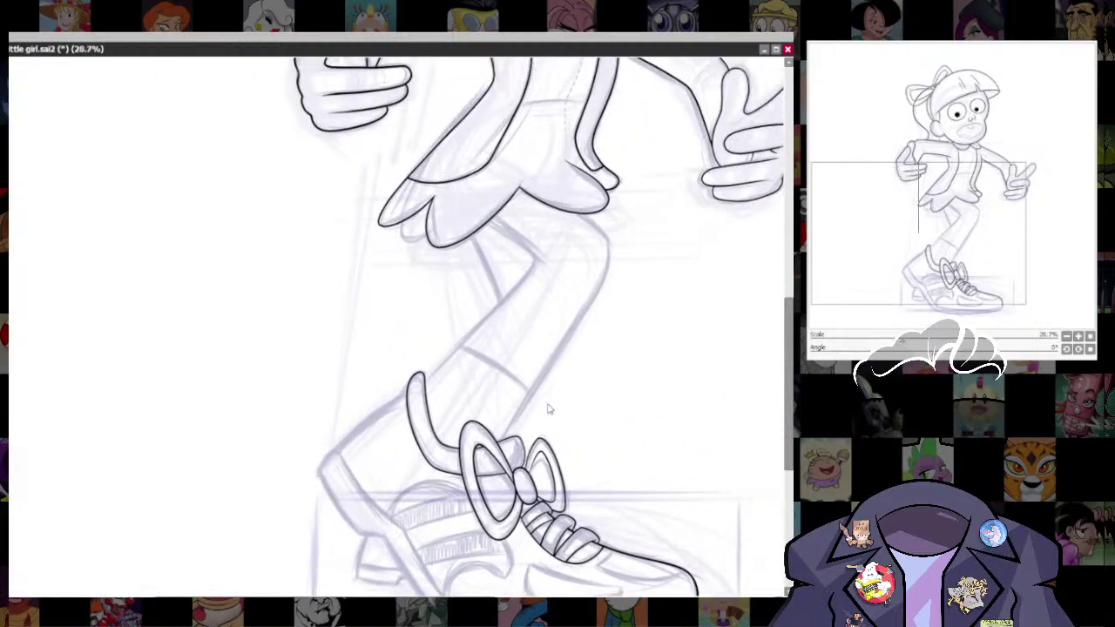
pyautogui.scroll(2, 548, 410)
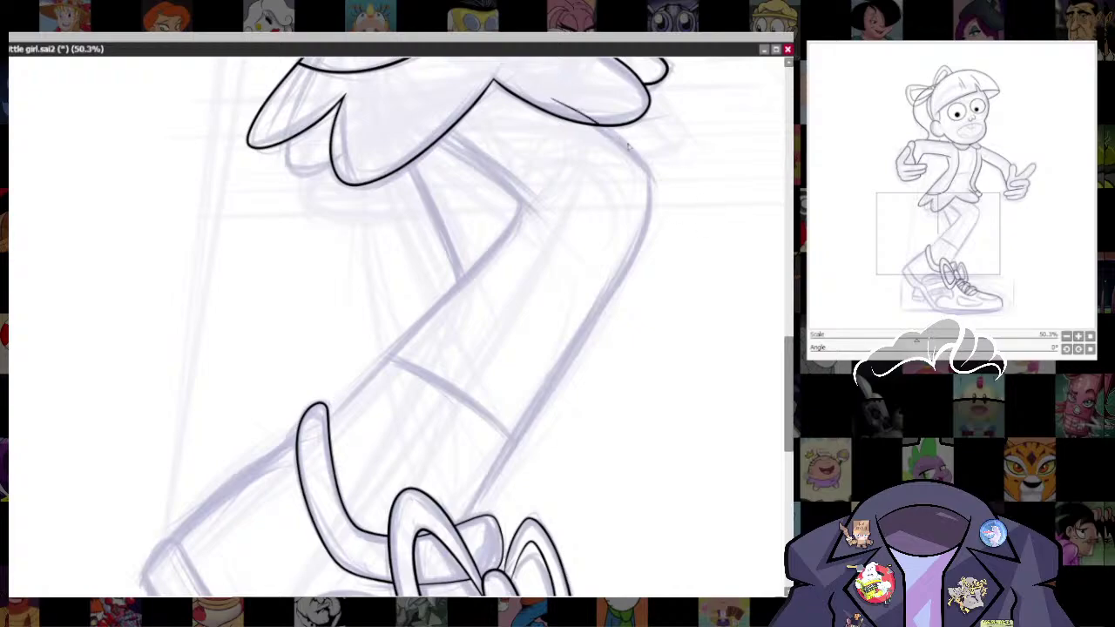
pyautogui.moveTo(628, 146); pyautogui.dragTo(634, 154)
pyautogui.hotkey('ctrl', 'z')
pyautogui.moveTo(675, 153); pyautogui.dragTo(609, 449)
pyautogui.hotkey('ctrl', 'z')
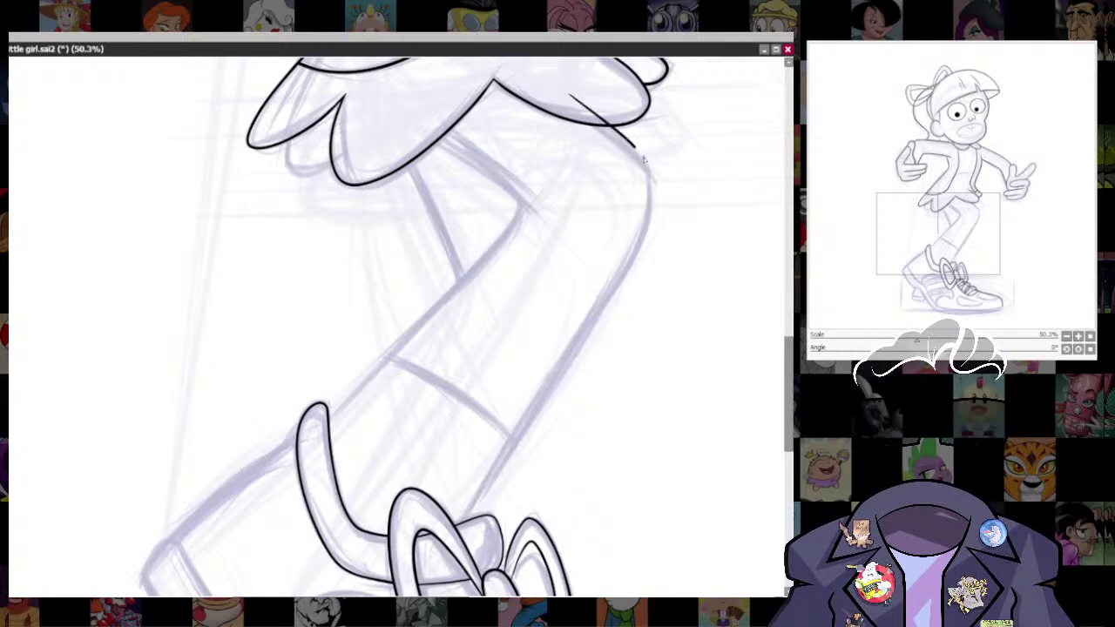
pyautogui.moveTo(636, 149)
pyautogui.mouseDown()
pyautogui.moveTo(651, 218)
pyautogui.moveTo(566, 369)
pyautogui.moveTo(427, 571)
pyautogui.mouseUp()
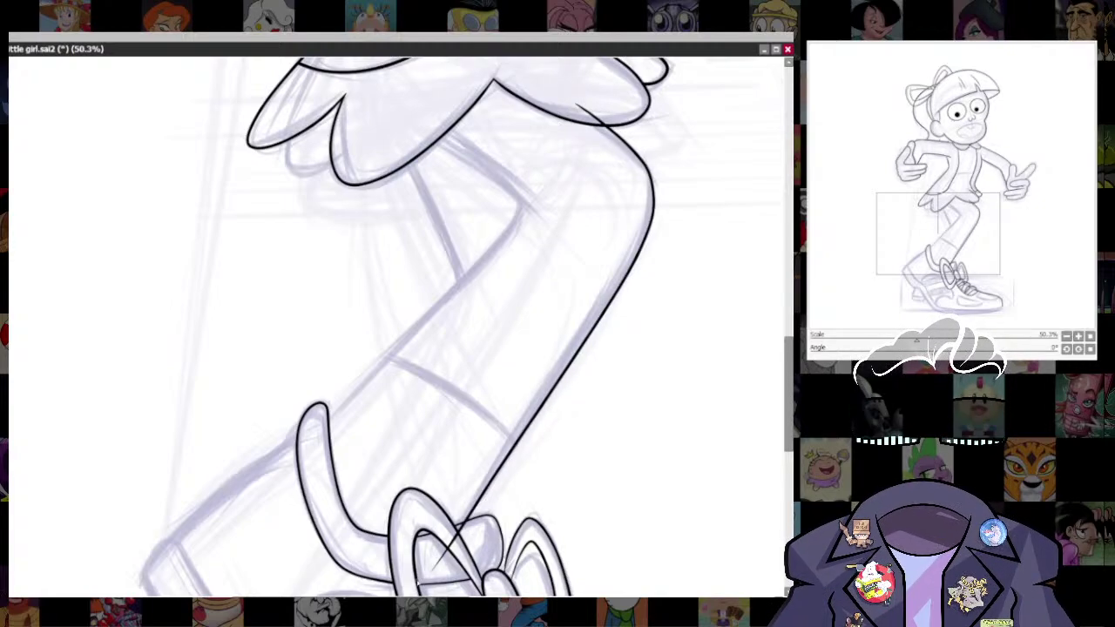
# - Replace the bent leg's front contour with a new inked stroke from beneath the skirt hem, around the knee and down behind the bow
pyautogui.moveTo(607, 405); pyautogui.dragTo(560, 441)
pyautogui.hotkey('ctrl', 'z')
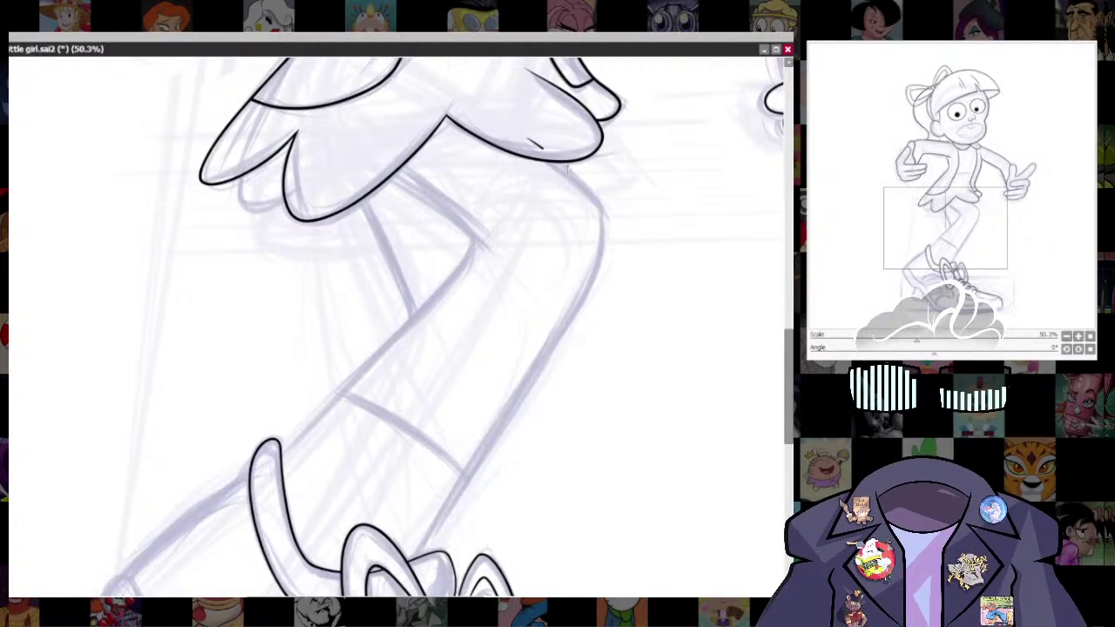
pyautogui.moveTo(530, 143)
pyautogui.mouseDown()
pyautogui.moveTo(601, 201)
pyautogui.moveTo(590, 296)
pyautogui.moveTo(396, 594)
pyautogui.mouseUp()
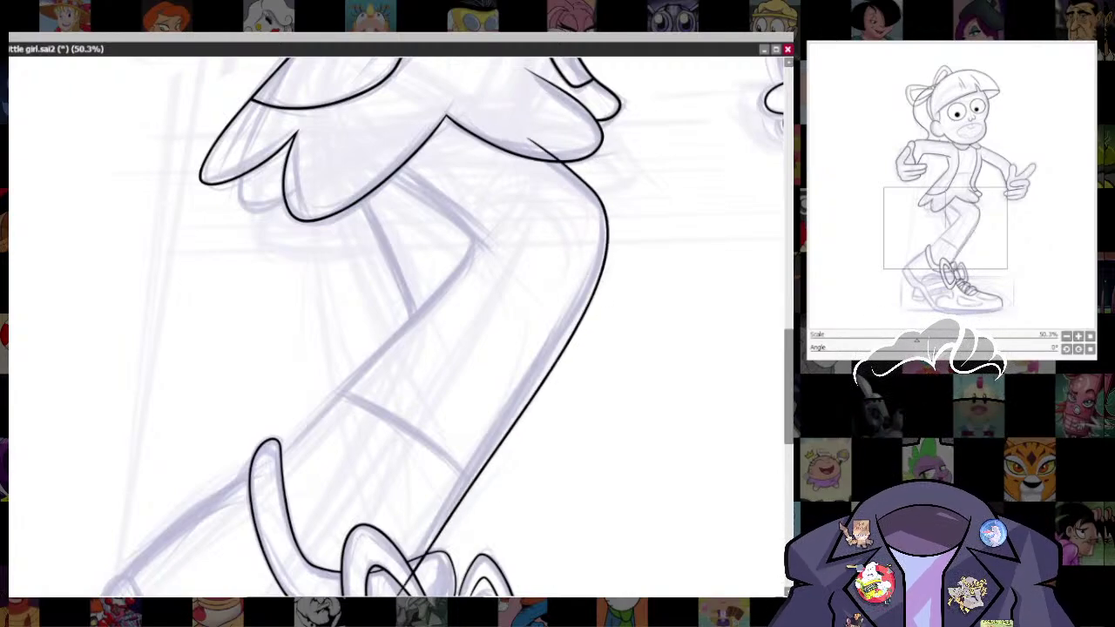
pyautogui.moveTo(554, 502)
pyautogui.mouseDown()
pyautogui.moveTo(682, 386)
pyautogui.moveTo(653, 437)
pyautogui.mouseUp()
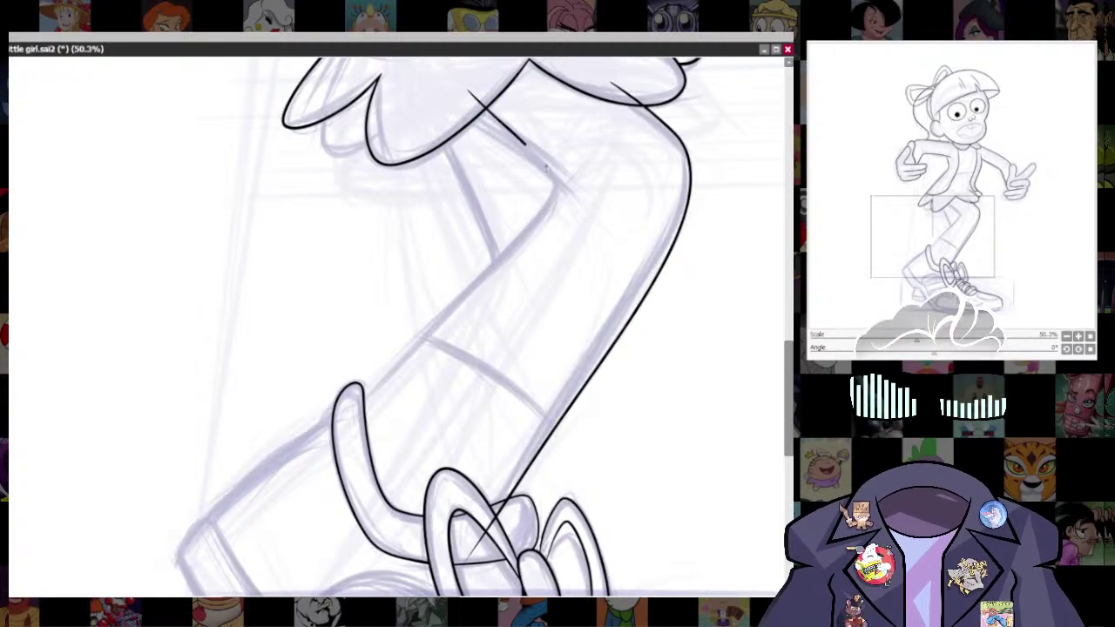
pyautogui.hotkey('ctrl', 'z')
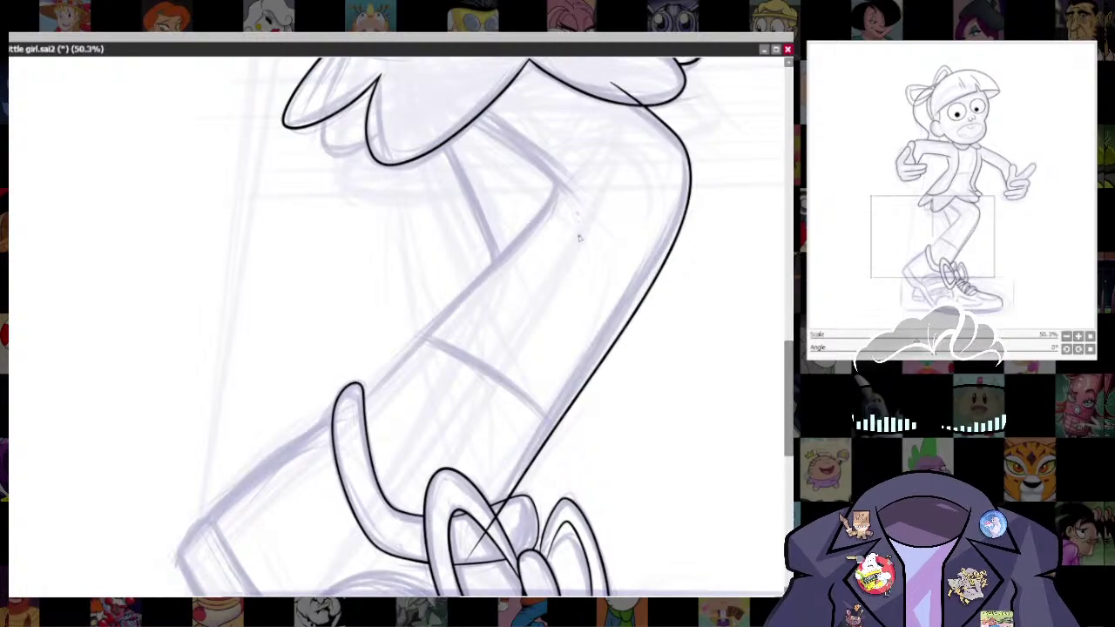
pyautogui.moveTo(579, 237); pyautogui.dragTo(546, 397)
pyautogui.hotkey('ctrl', 'z')
pyautogui.moveTo(470, 97); pyautogui.dragTo(563, 189)
pyautogui.hotkey('ctrl', 'z')
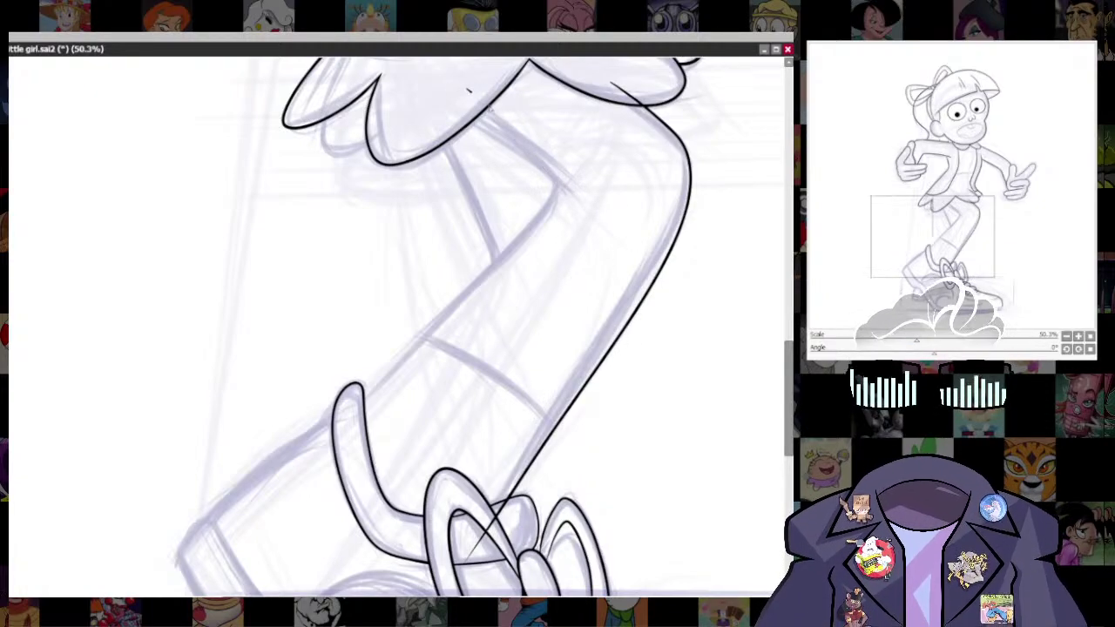
pyautogui.moveTo(470, 93); pyautogui.dragTo(556, 167)
pyautogui.hotkey('ctrl', 'z')
pyautogui.moveTo(505, 121)
pyautogui.mouseDown()
pyautogui.moveTo(555, 179)
pyautogui.moveTo(501, 272)
pyautogui.moveTo(299, 461)
pyautogui.mouseUp()
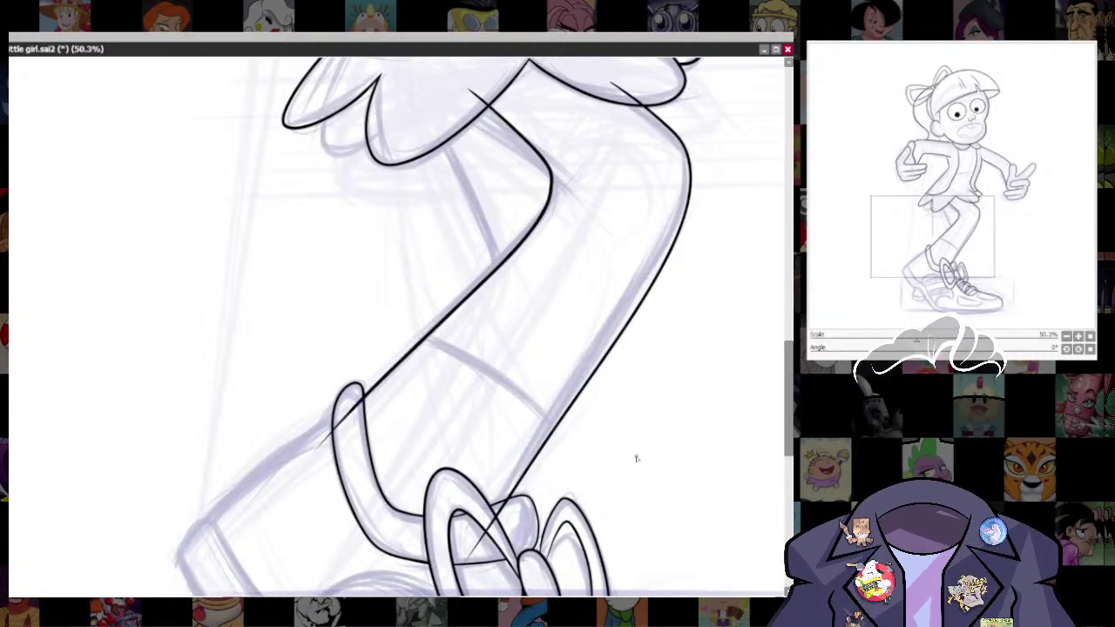
pyautogui.hotkey('ctrl', 'z')
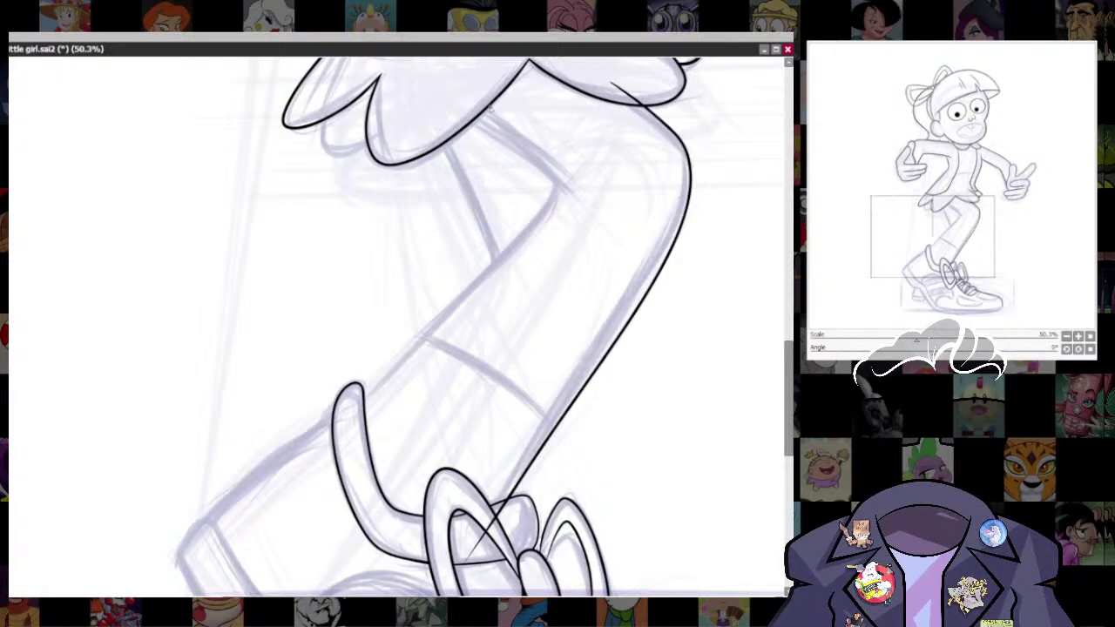
# - Ink the bent leg's back contour from the skirt to the ankle collar and erase both leg lines' overruns at the skirt, collar and bow
pyautogui.moveTo(464, 93)
pyautogui.mouseDown()
pyautogui.moveTo(557, 190)
pyautogui.moveTo(319, 439)
pyautogui.mouseUp()
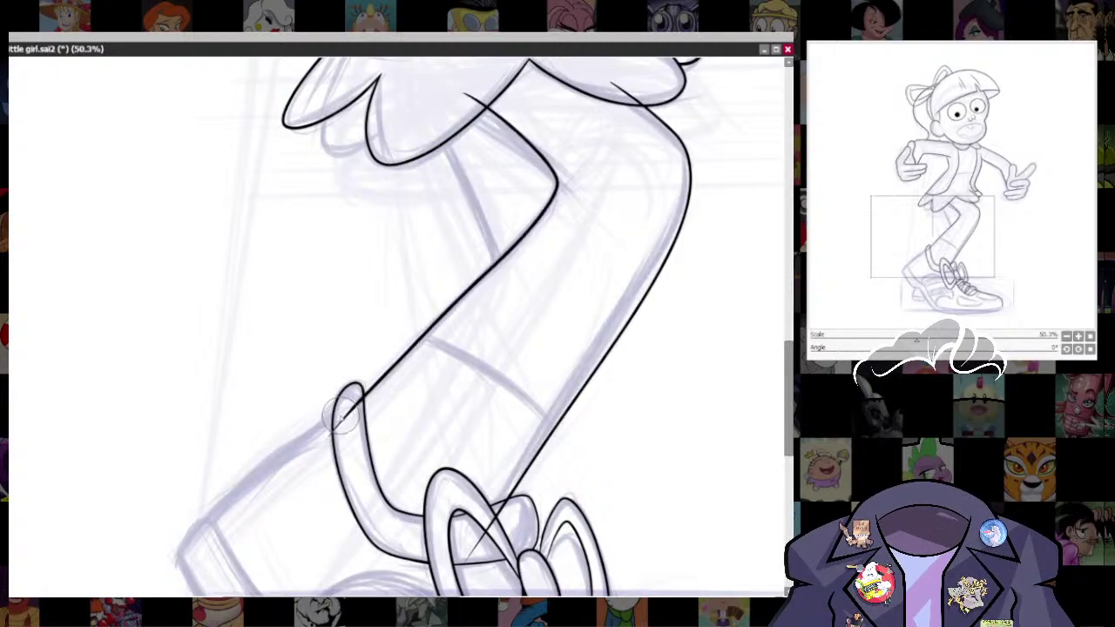
pyautogui.moveTo(343, 404); pyautogui.dragTo(339, 423)
pyautogui.hotkey('ctrl', 'z')
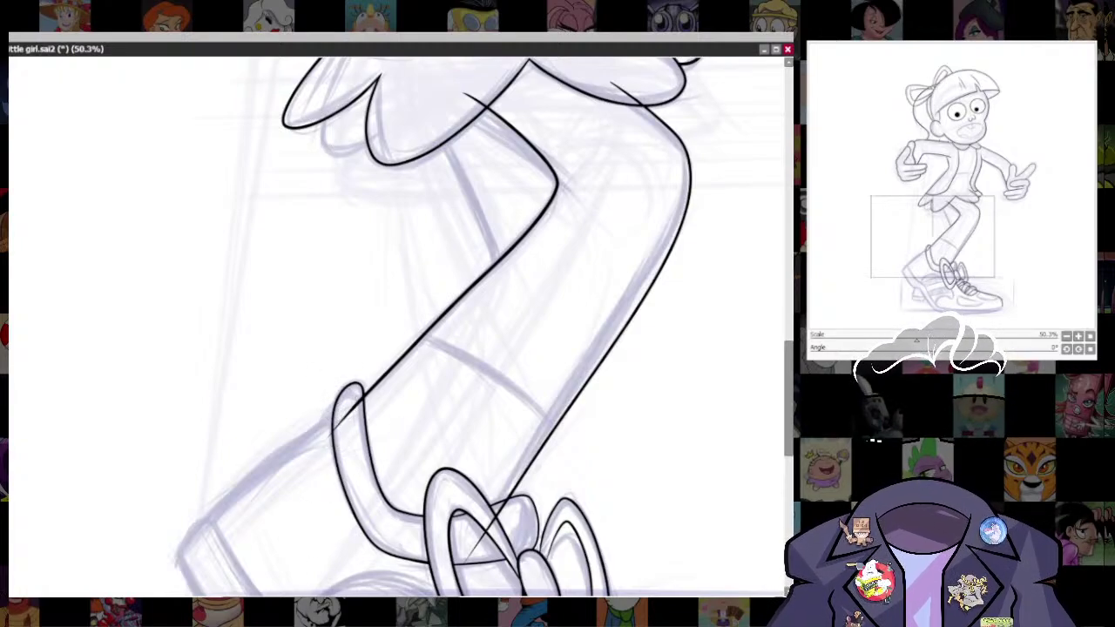
pyautogui.press('[')
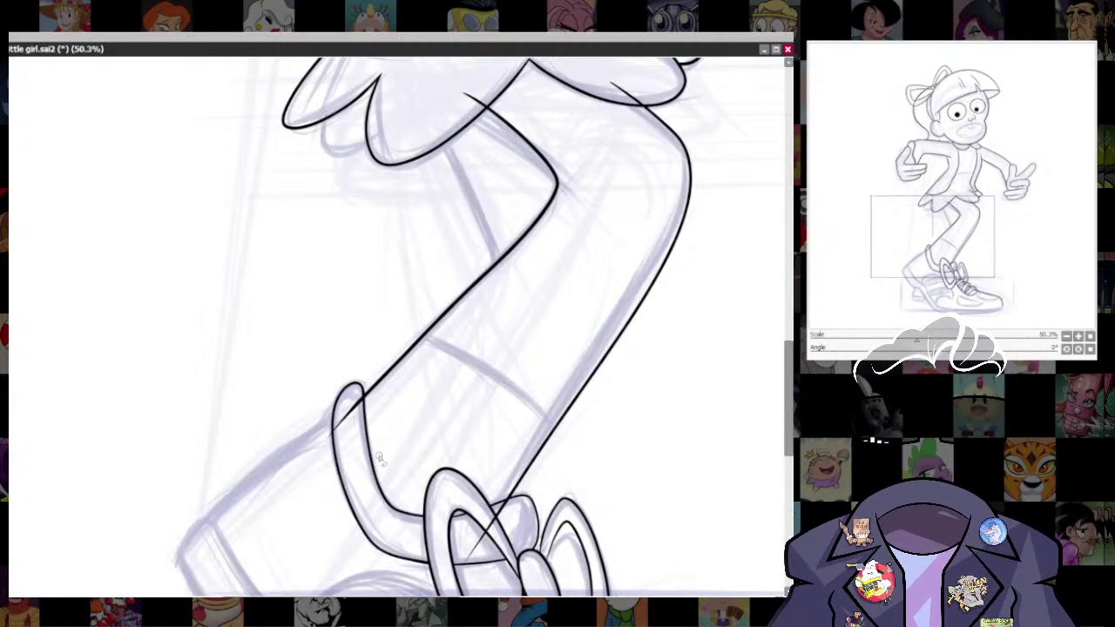
pyautogui.press(']')
pyautogui.moveTo(331, 428); pyautogui.dragTo(351, 391)
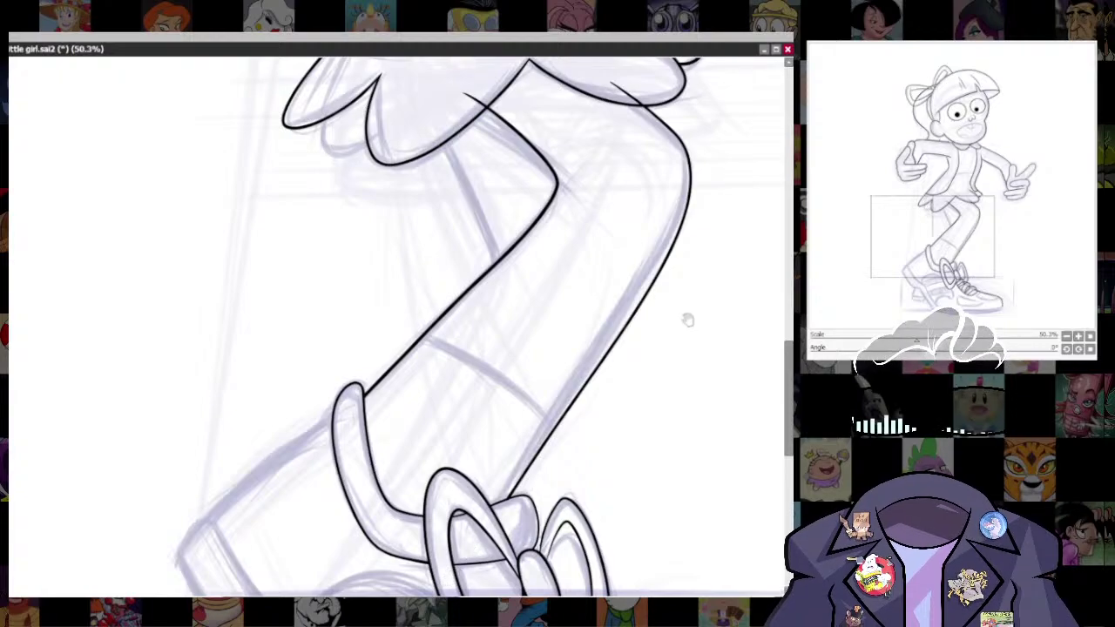
pyautogui.moveTo(688, 318); pyautogui.dragTo(640, 425)
pyautogui.moveTo(435, 197); pyautogui.dragTo(412, 223)
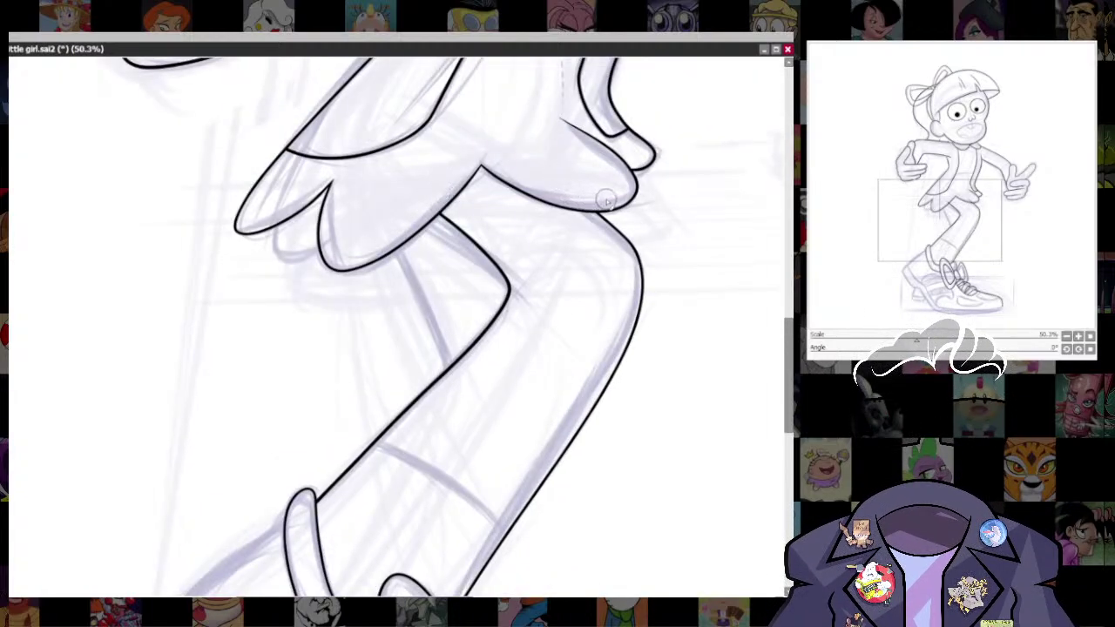
# - Lasso the ankle collar's outer edge down to the bow's larger loop and adjust it slightly with a free transform
pyautogui.scroll(-7, 501, 457)
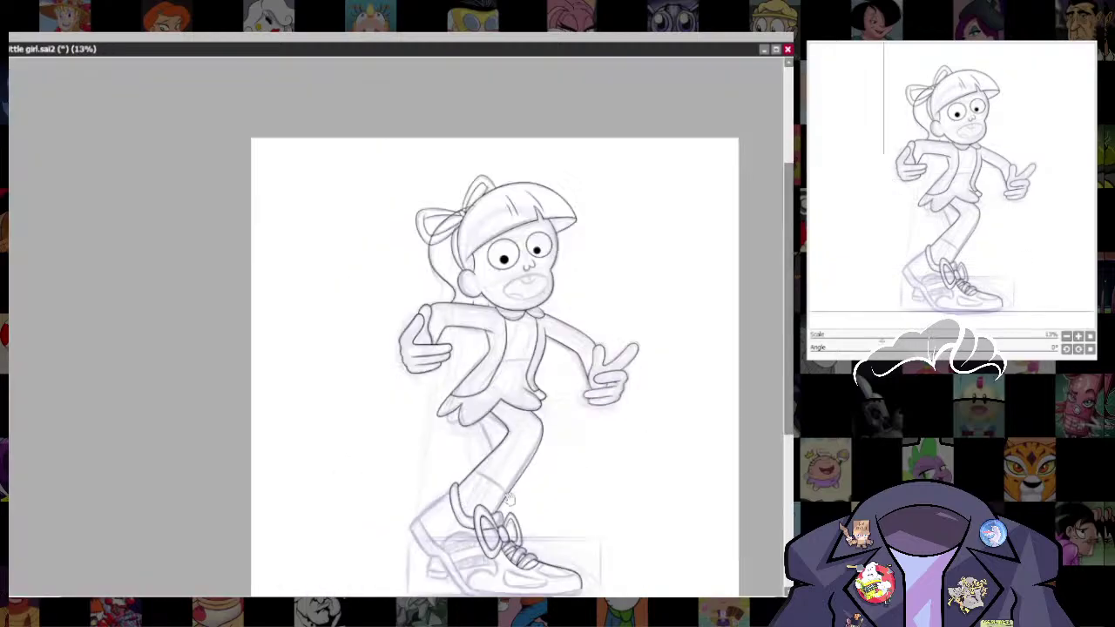
pyautogui.moveTo(529, 418); pyautogui.dragTo(569, 251)
pyautogui.scroll(8, 570, 251)
pyautogui.moveTo(560, 592); pyautogui.dragTo(571, 473)
pyautogui.scroll(4, 571, 473)
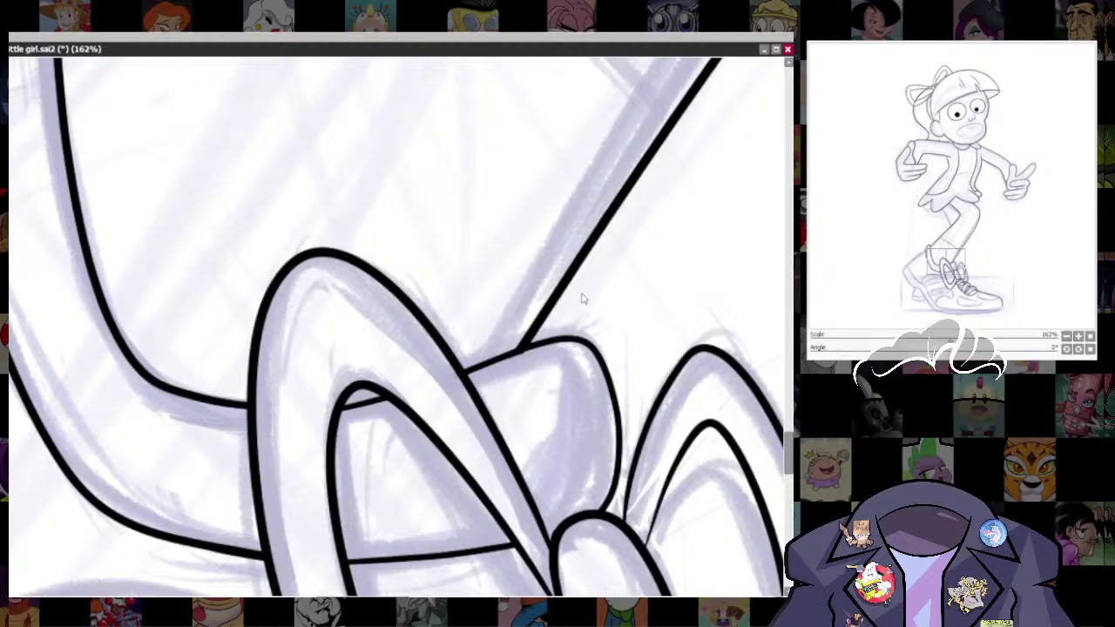
pyautogui.scroll(-6, 640, 418)
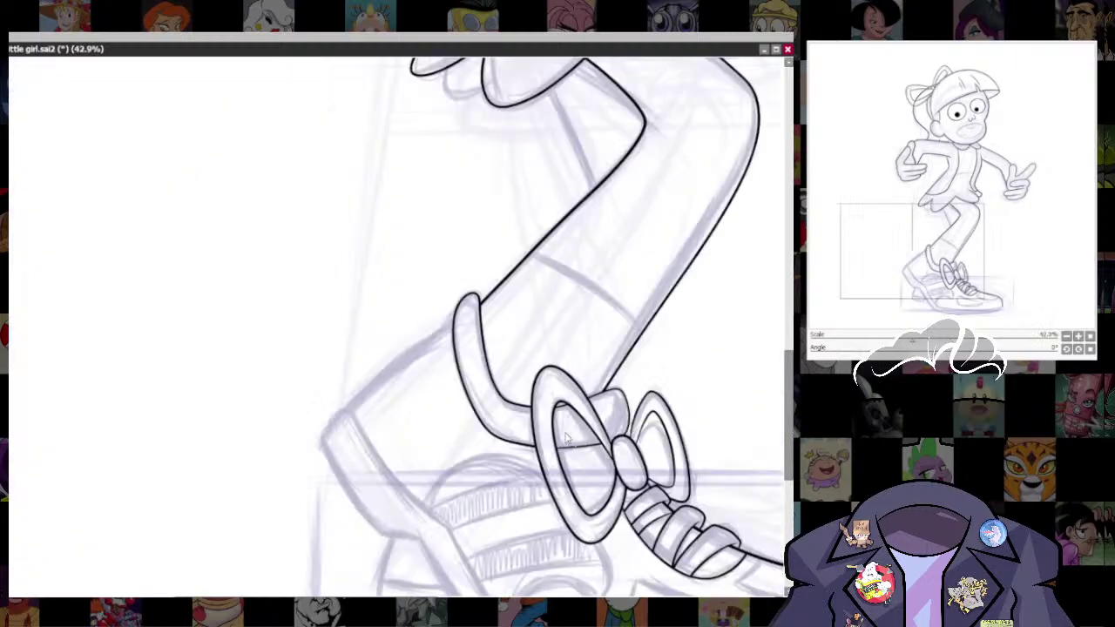
pyautogui.moveTo(647, 385); pyautogui.dragTo(613, 411)
pyautogui.scroll(3, 613, 411)
pyautogui.scroll(1, 562, 471)
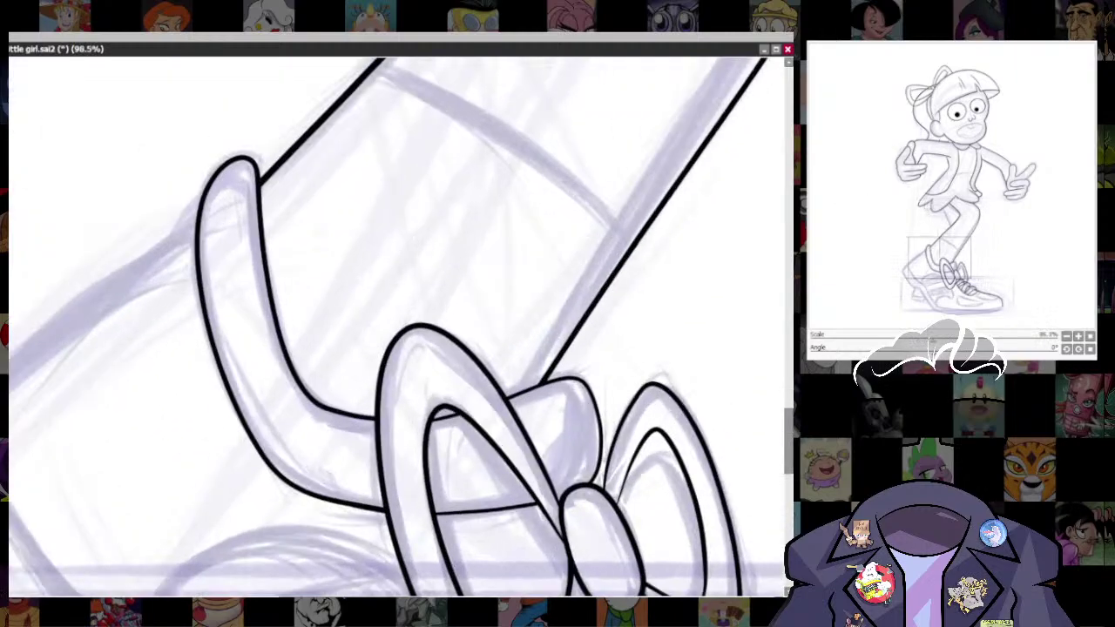
pyautogui.moveTo(610, 534); pyautogui.dragTo(637, 497)
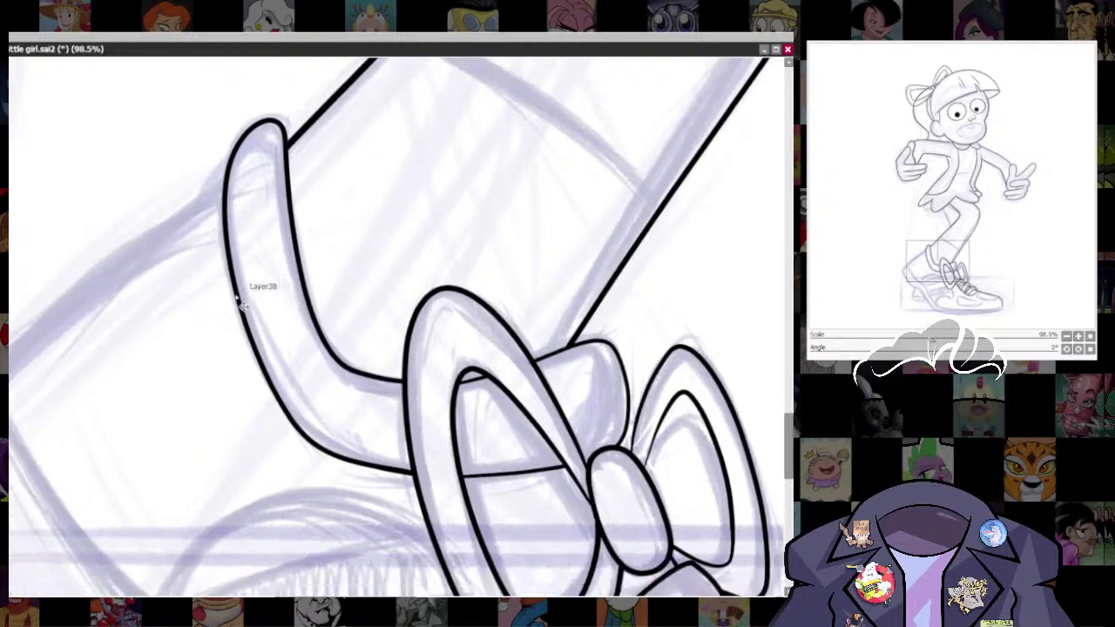
pyautogui.moveTo(250, 130)
pyautogui.mouseDown()
pyautogui.moveTo(179, 300)
pyautogui.moveTo(404, 487)
pyautogui.mouseUp()
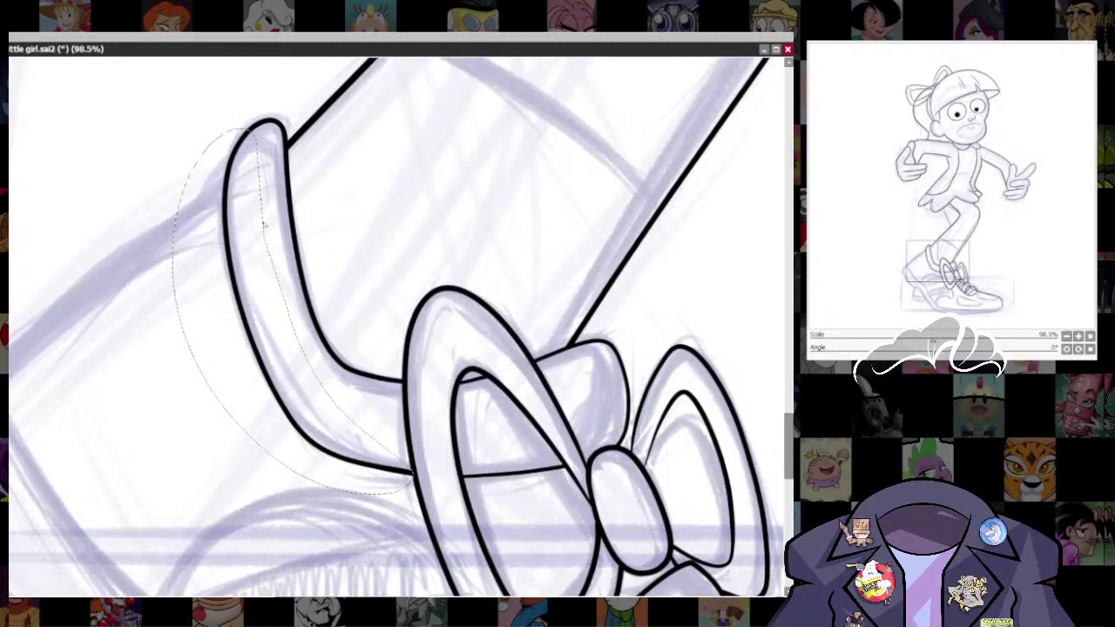
pyautogui.hotkey('ctrl', 't')
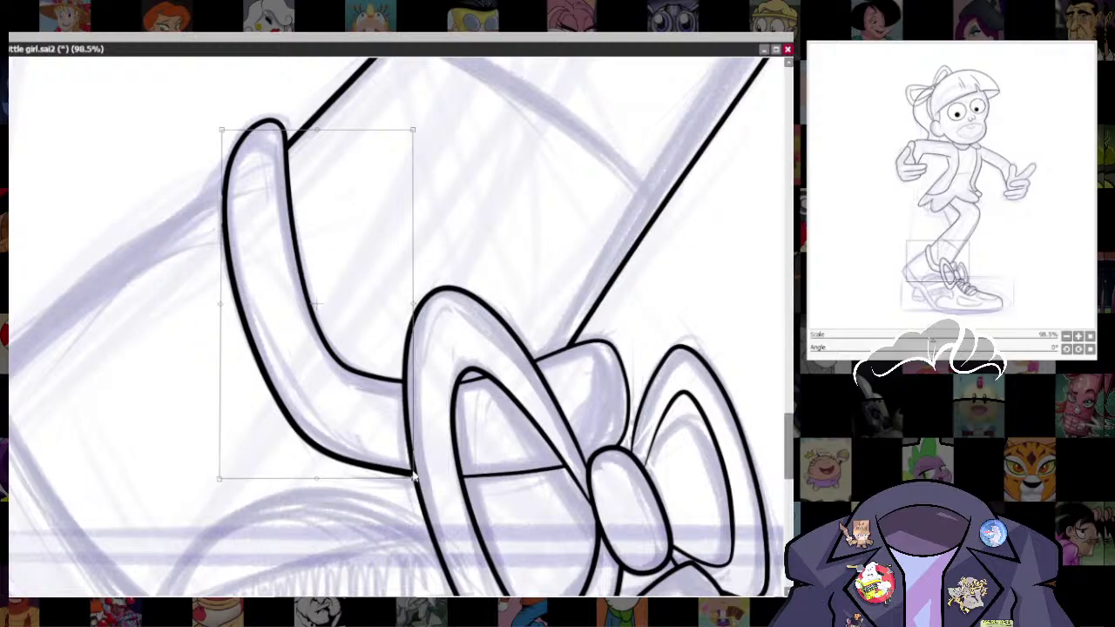
pyautogui.press('Return')
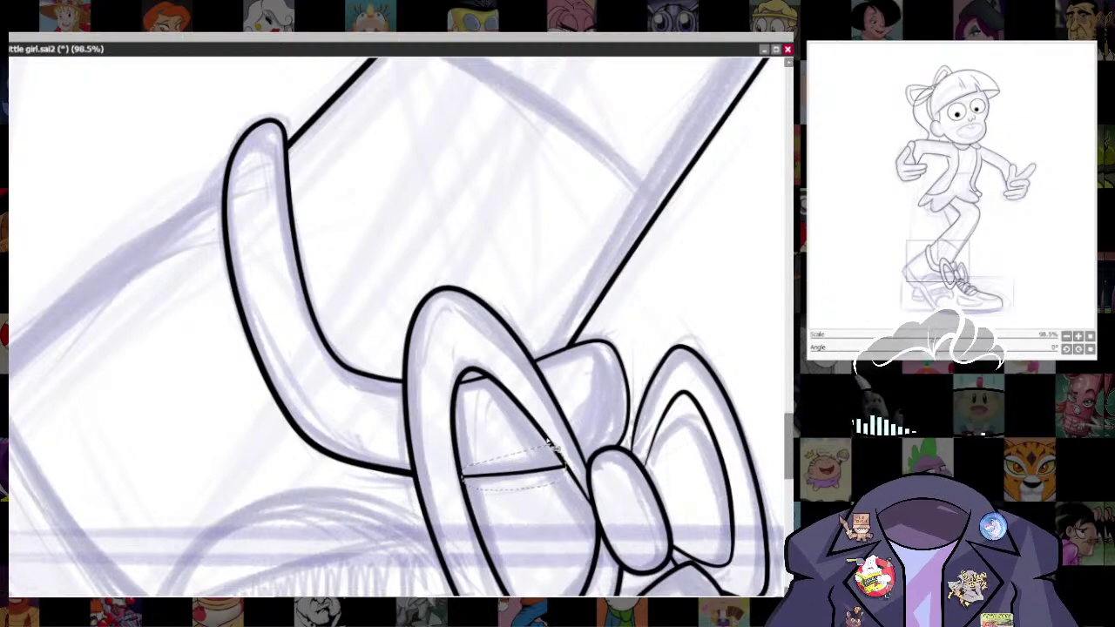
# - Adjust the collar's lower edge inside the bow's larger loop with a free transform and check the line art without the sketch
pyautogui.hotkey('ctrl', 't')
pyautogui.moveTo(462, 474); pyautogui.dragTo(462, 471)
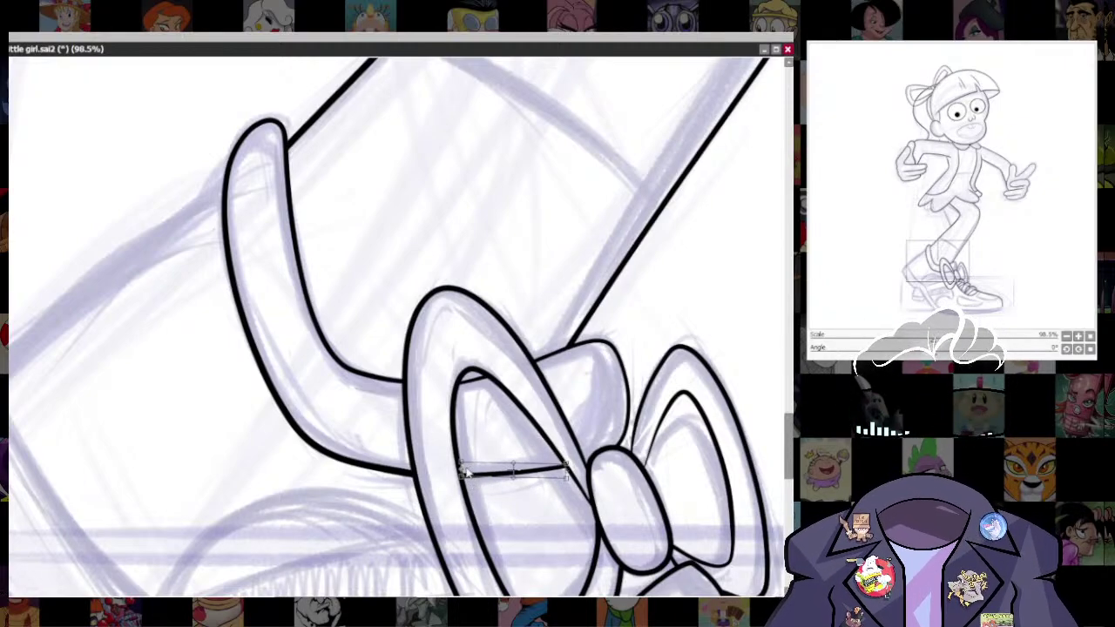
pyautogui.press('Return')
pyautogui.hotkey('ctrl', 't')
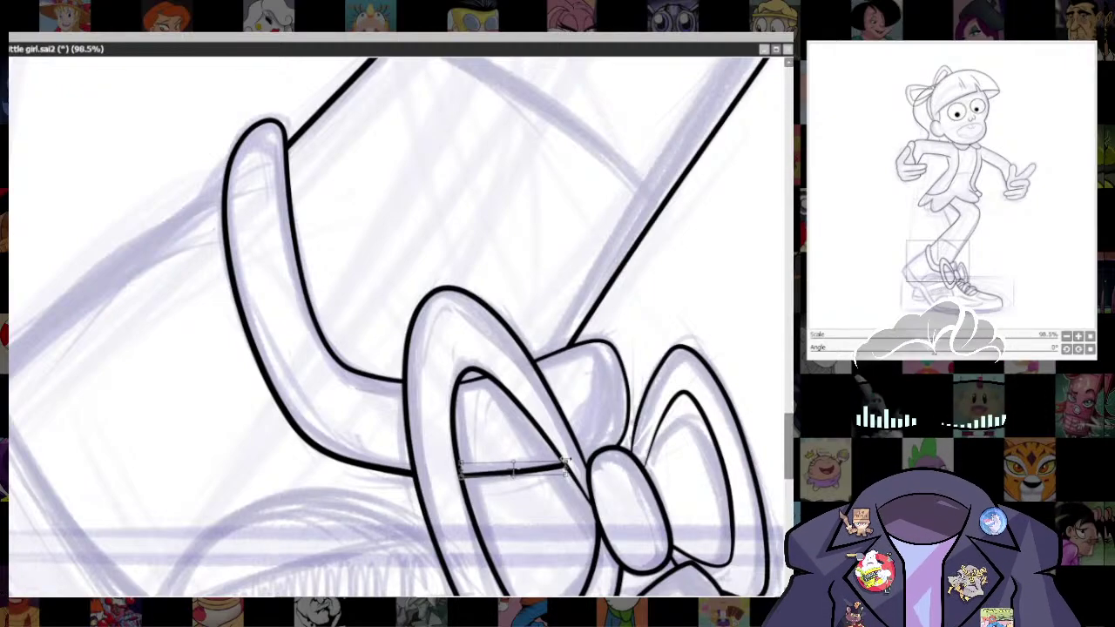
pyautogui.press('Return')
pyautogui.scroll(-12, 565, 463)
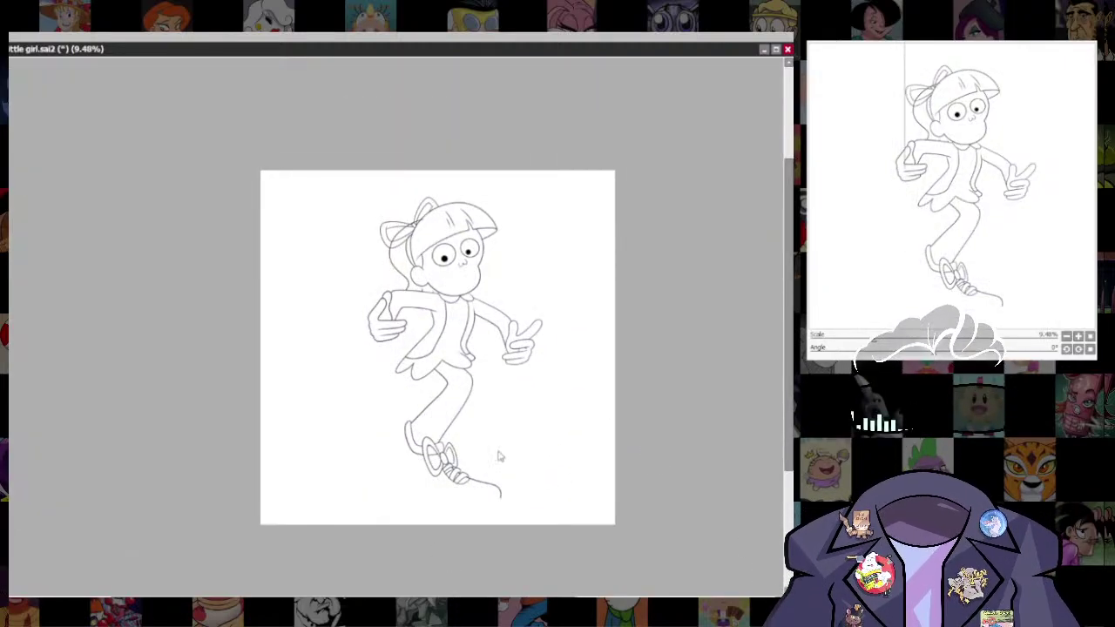
pyautogui.hotkey('ctrl', 'z')
# - Ink the shoe's back edge from the ankle collar down to the heel and erase the end that overlaps the collar
pyautogui.scroll(5, 567, 474)
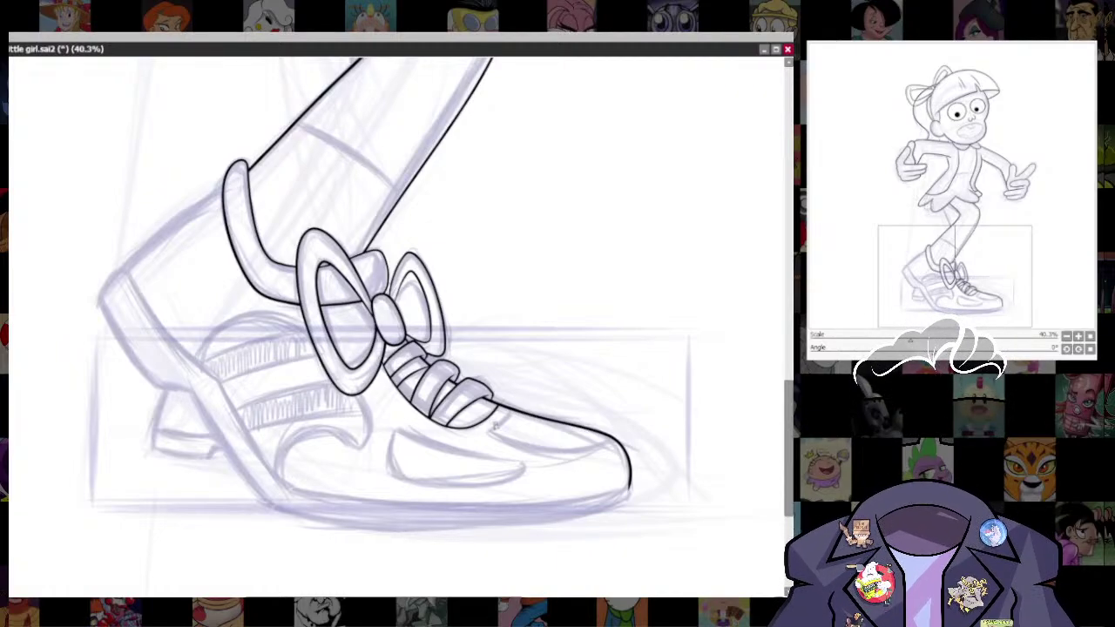
pyautogui.moveTo(431, 399); pyautogui.dragTo(476, 390)
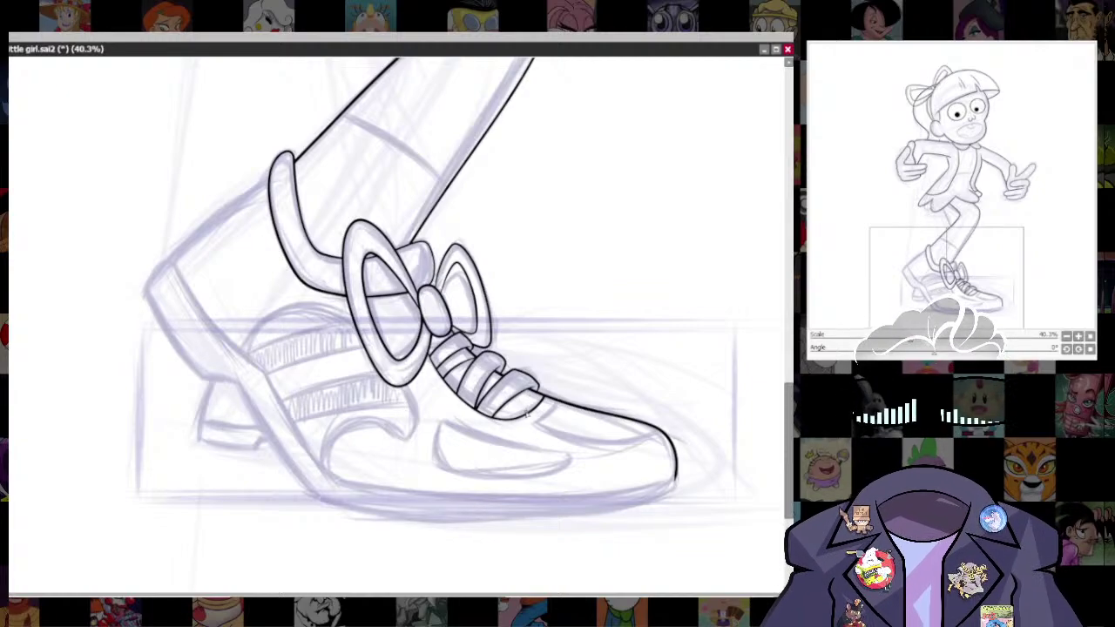
pyautogui.moveTo(272, 171); pyautogui.dragTo(175, 258)
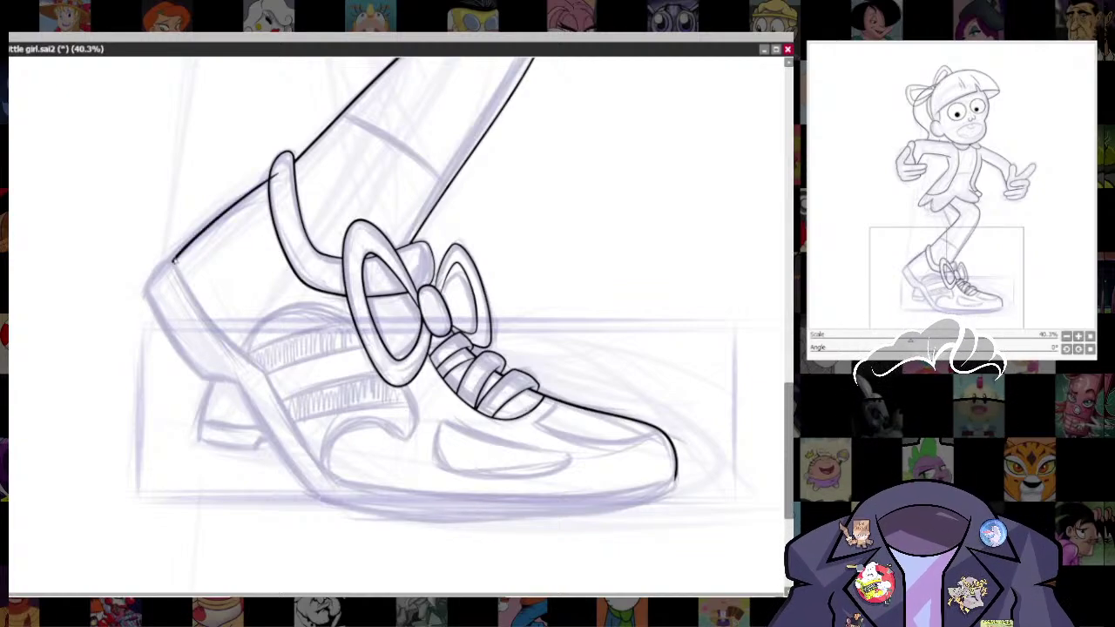
pyautogui.moveTo(286, 173)
pyautogui.mouseDown()
pyautogui.moveTo(298, 173)
pyautogui.moveTo(286, 179)
pyautogui.mouseUp()
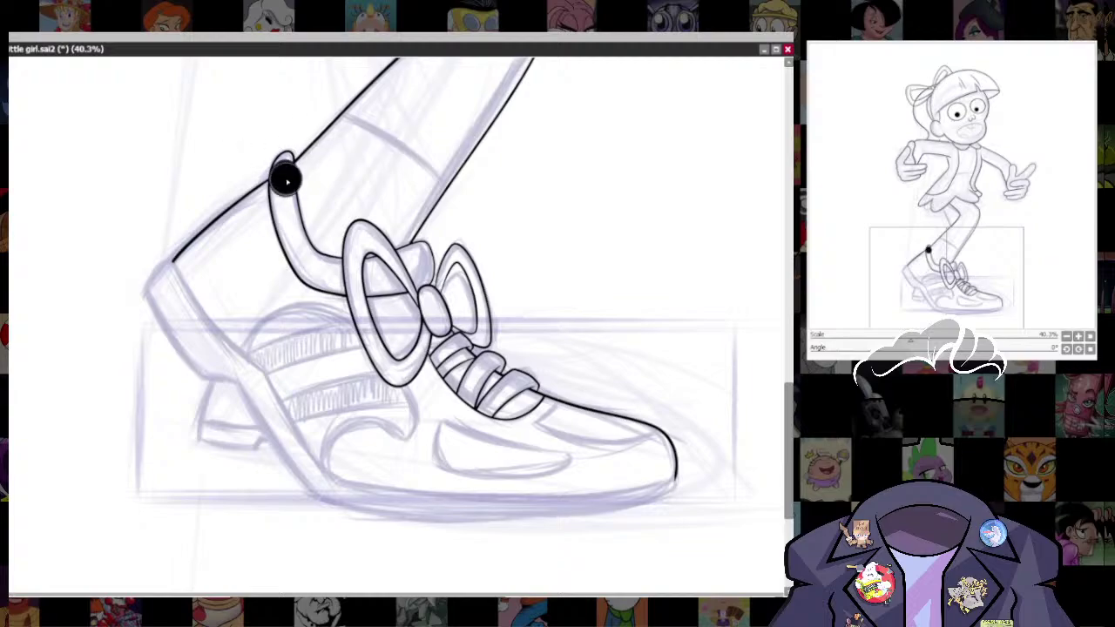
pyautogui.hotkey('ctrl', 'z')
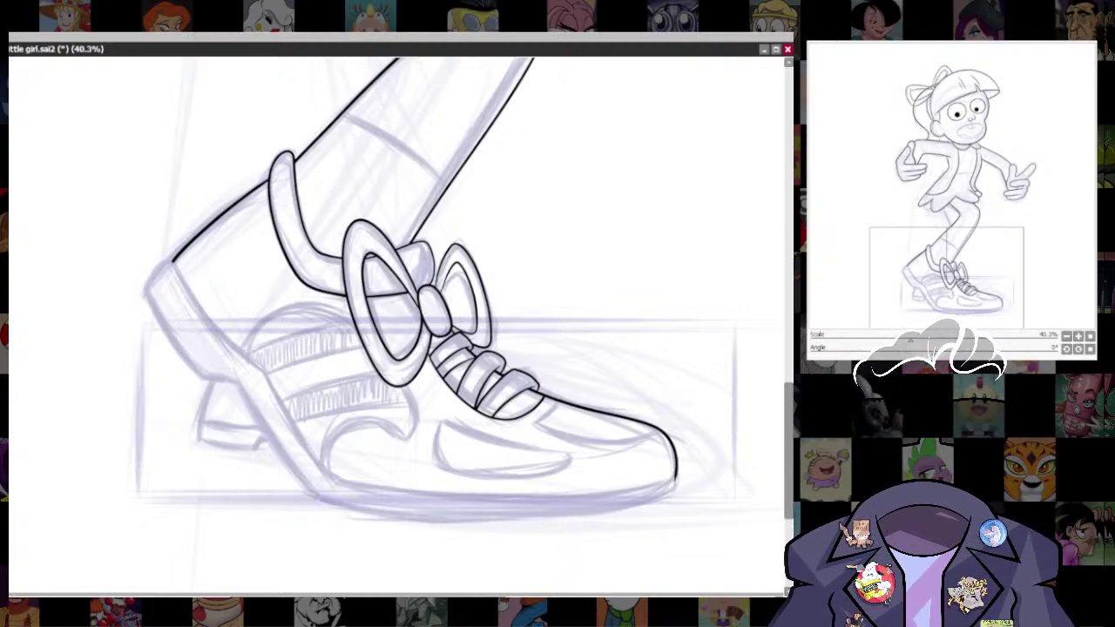
pyautogui.hotkey('alt', 'Tab')
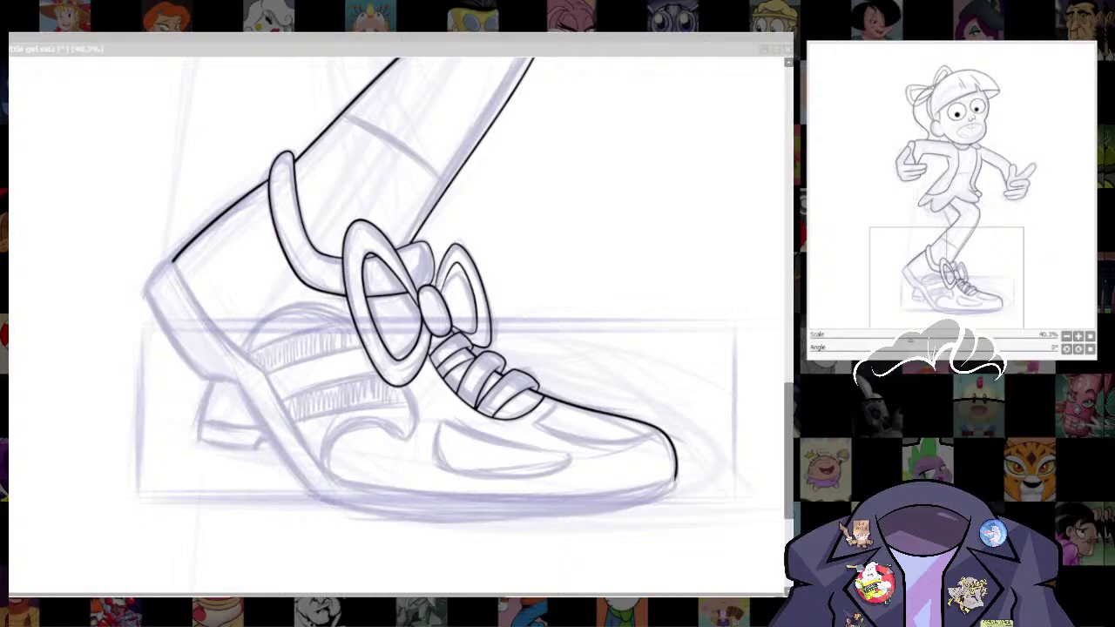
pyautogui.hotkey('alt', 'Tab')
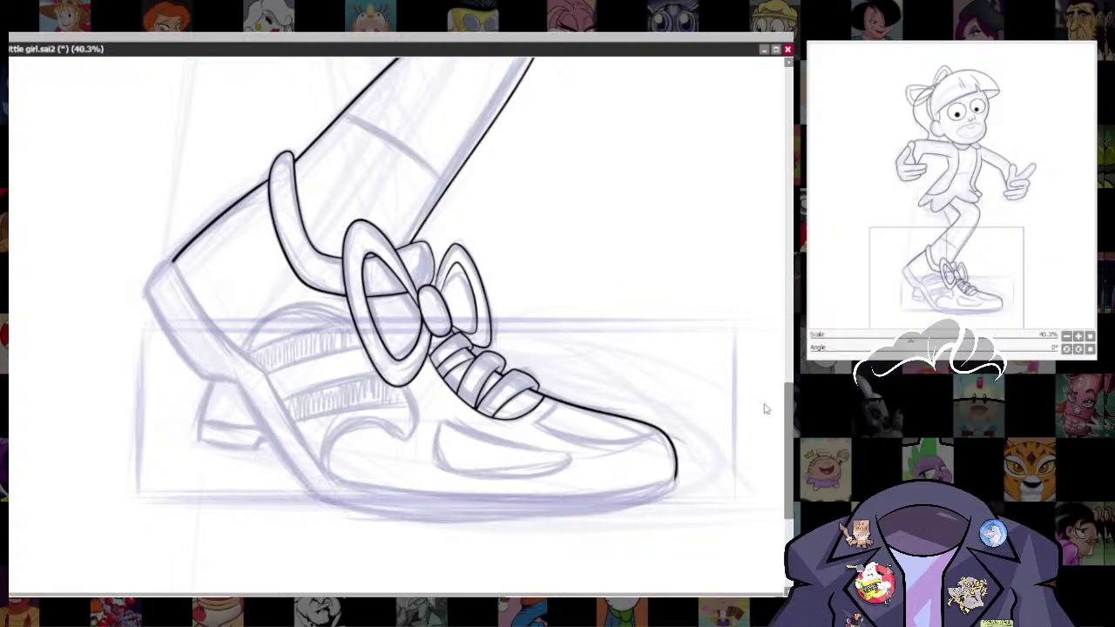
# - Ink the sole's outer contour with a smaller brush, from the back of the heel under the arch to just past the toe tip
pyautogui.scroll(1, 558, 400)
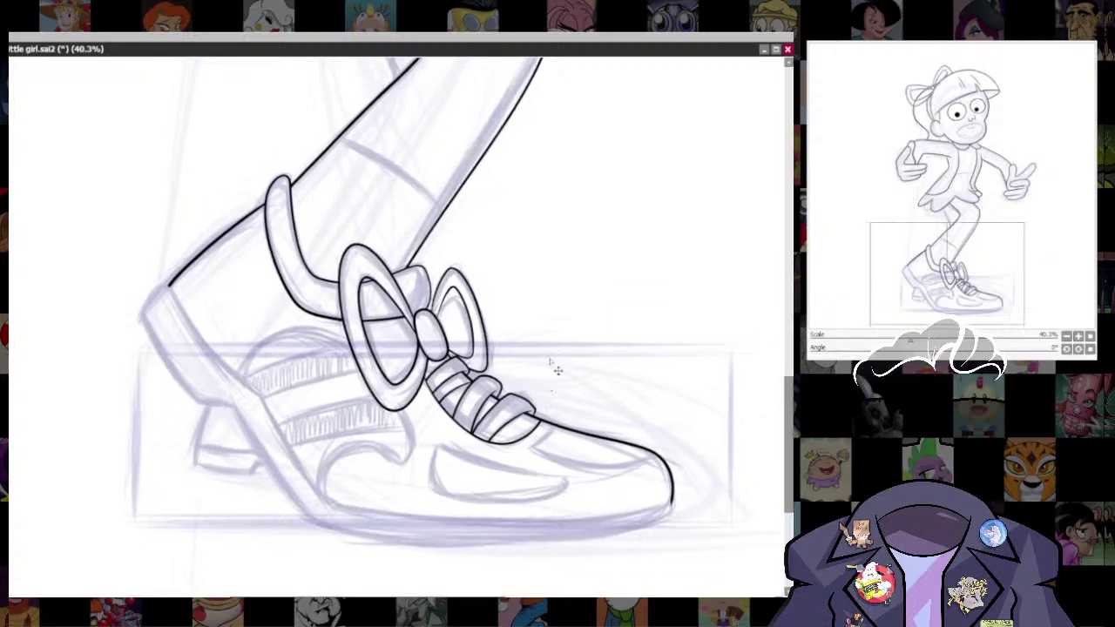
pyautogui.press('[')
pyautogui.press('[')
pyautogui.press('[')
pyautogui.press('[')
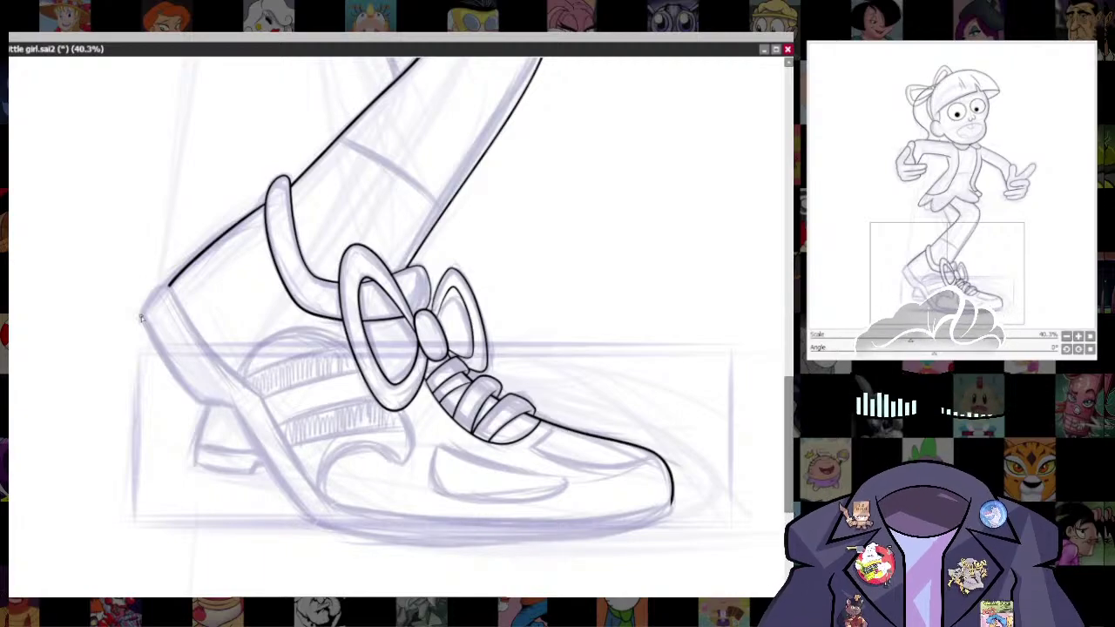
pyautogui.moveTo(141, 317)
pyautogui.mouseDown()
pyautogui.moveTo(252, 434)
pyautogui.moveTo(305, 521)
pyautogui.moveTo(355, 542)
pyautogui.moveTo(585, 540)
pyautogui.moveTo(672, 525)
pyautogui.mouseUp()
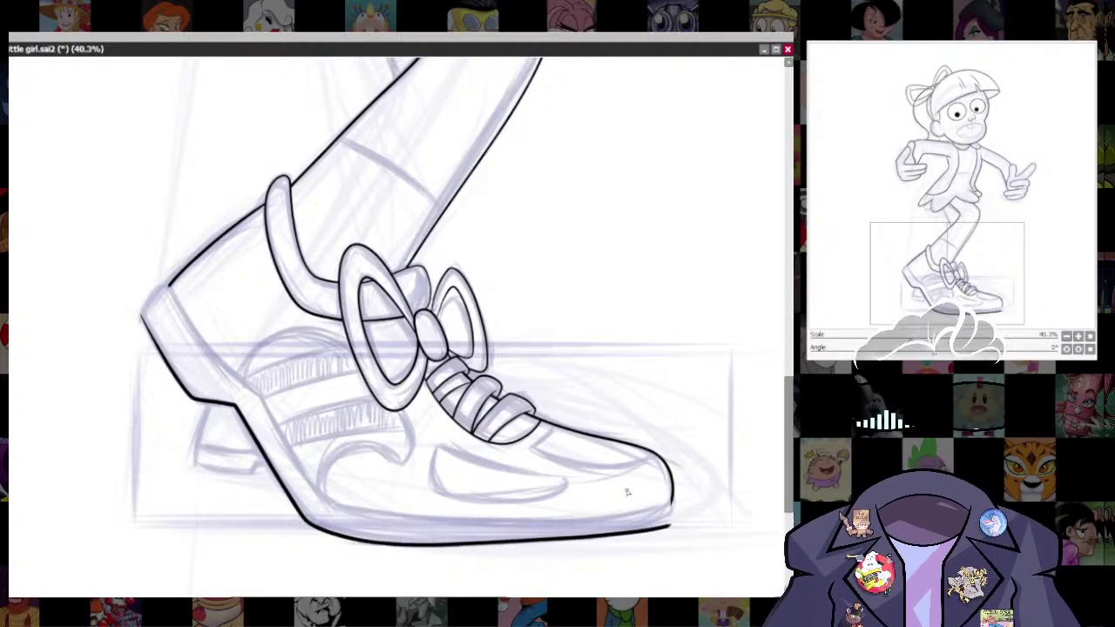
pyautogui.hotkey('ctrl', 'z')
pyautogui.moveTo(141, 318)
pyautogui.mouseDown()
pyautogui.moveTo(178, 385)
pyautogui.moveTo(232, 407)
pyautogui.moveTo(303, 511)
pyautogui.moveTo(344, 539)
pyautogui.moveTo(462, 550)
pyautogui.moveTo(644, 529)
pyautogui.moveTo(679, 514)
pyautogui.mouseUp()
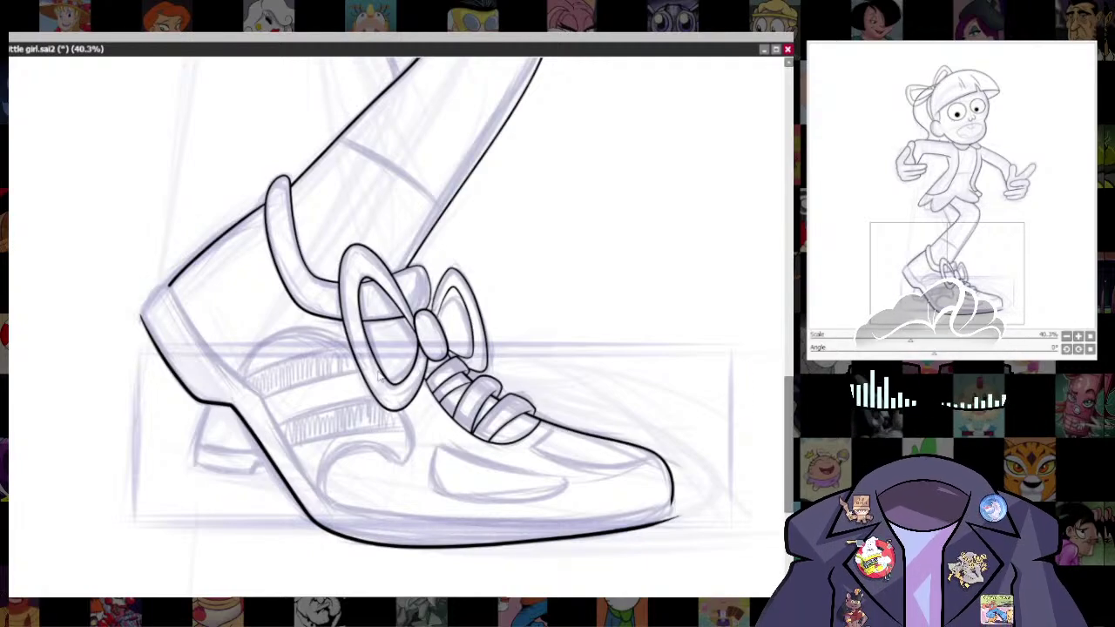
pyautogui.scroll(1, 379, 377)
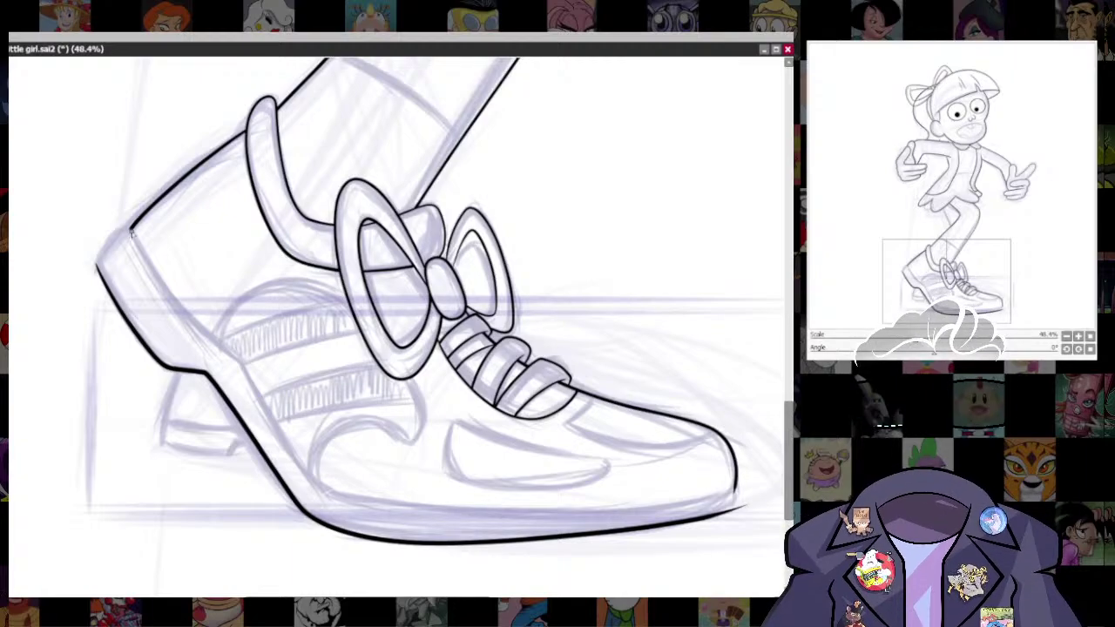
# - Ink the sole's upper line from the top of the heel to just past the toe tip and nudge its lower corners with a free transform
pyautogui.moveTo(132, 232)
pyautogui.mouseDown()
pyautogui.moveTo(196, 329)
pyautogui.moveTo(241, 364)
pyautogui.moveTo(305, 478)
pyautogui.moveTo(341, 500)
pyautogui.moveTo(481, 518)
pyautogui.moveTo(746, 488)
pyautogui.mouseUp()
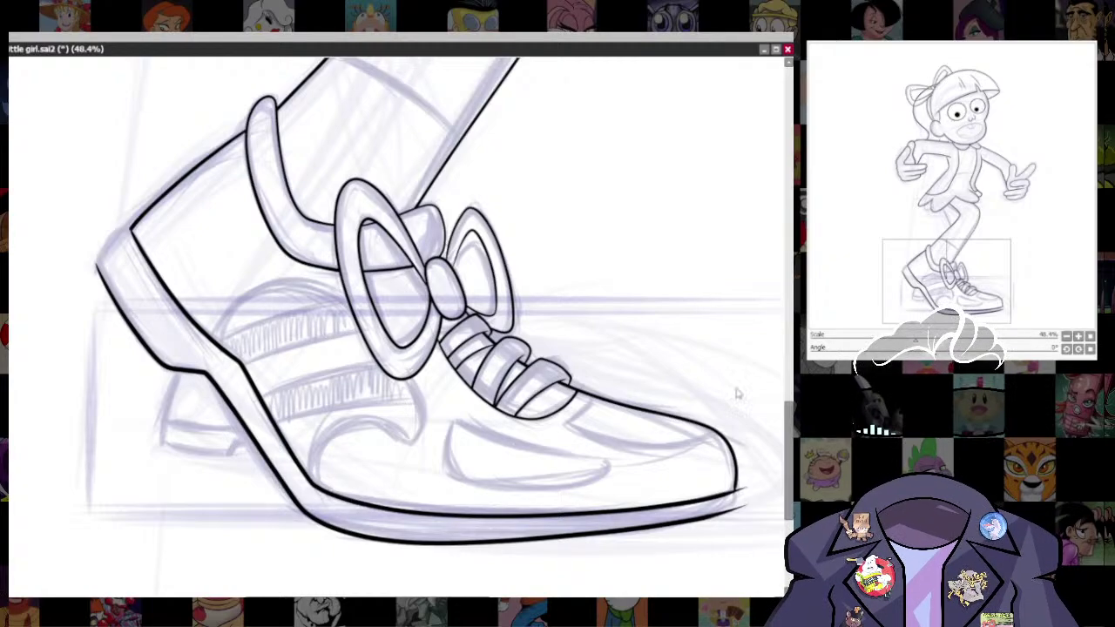
pyautogui.scroll(-3, 735, 394)
pyautogui.scroll(2, 684, 435)
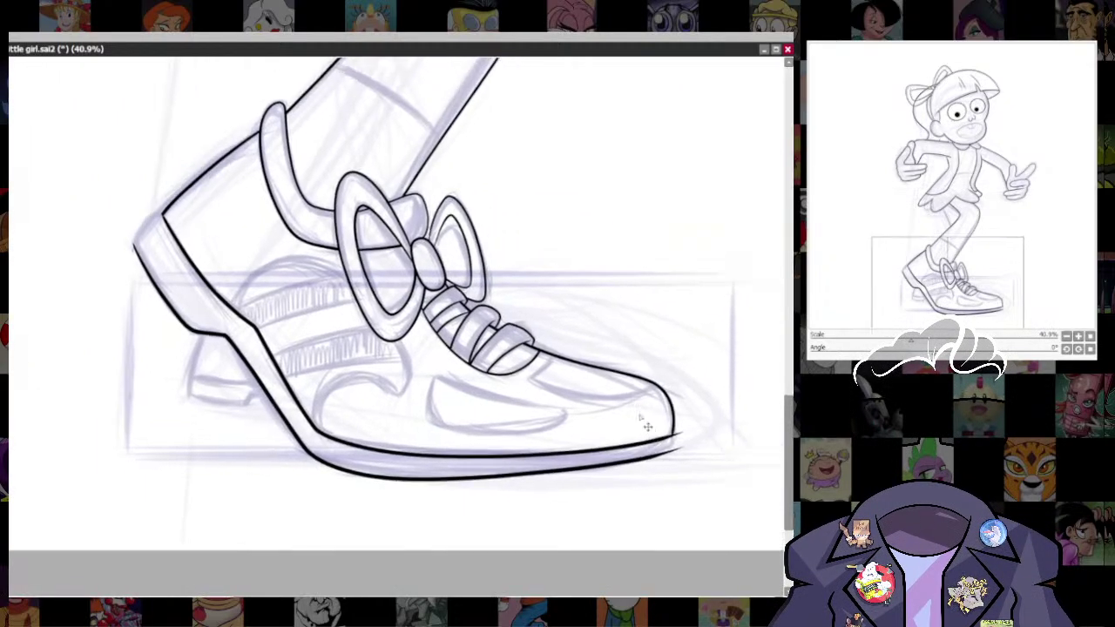
pyautogui.hotkey('ctrl', 't')
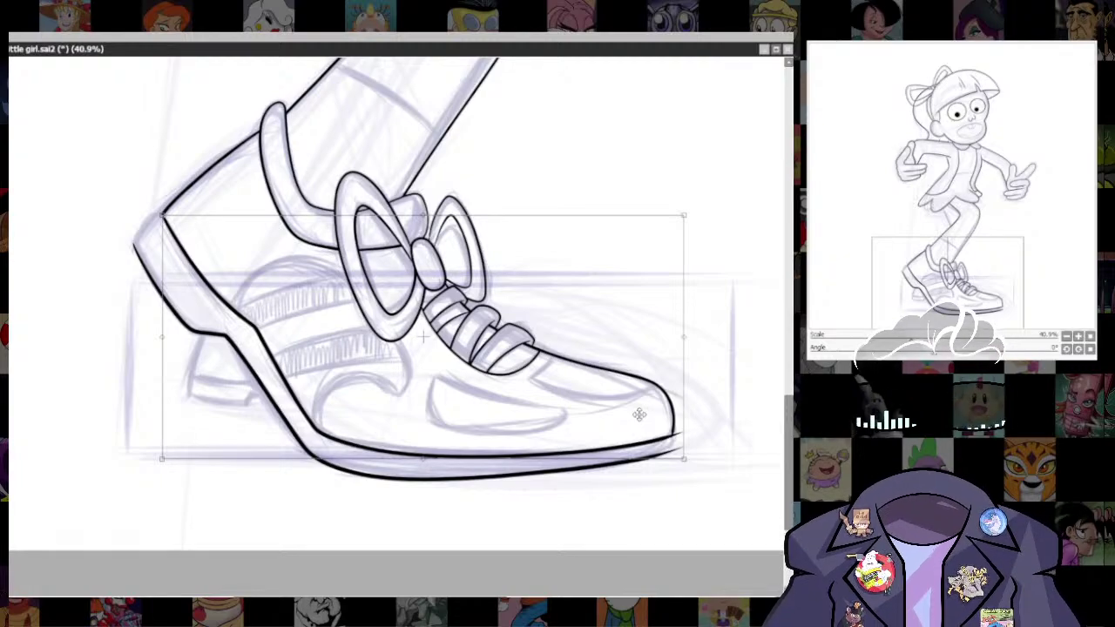
pyautogui.moveTo(694, 471); pyautogui.dragTo(701, 473)
pyautogui.moveTo(155, 467); pyautogui.dragTo(168, 477)
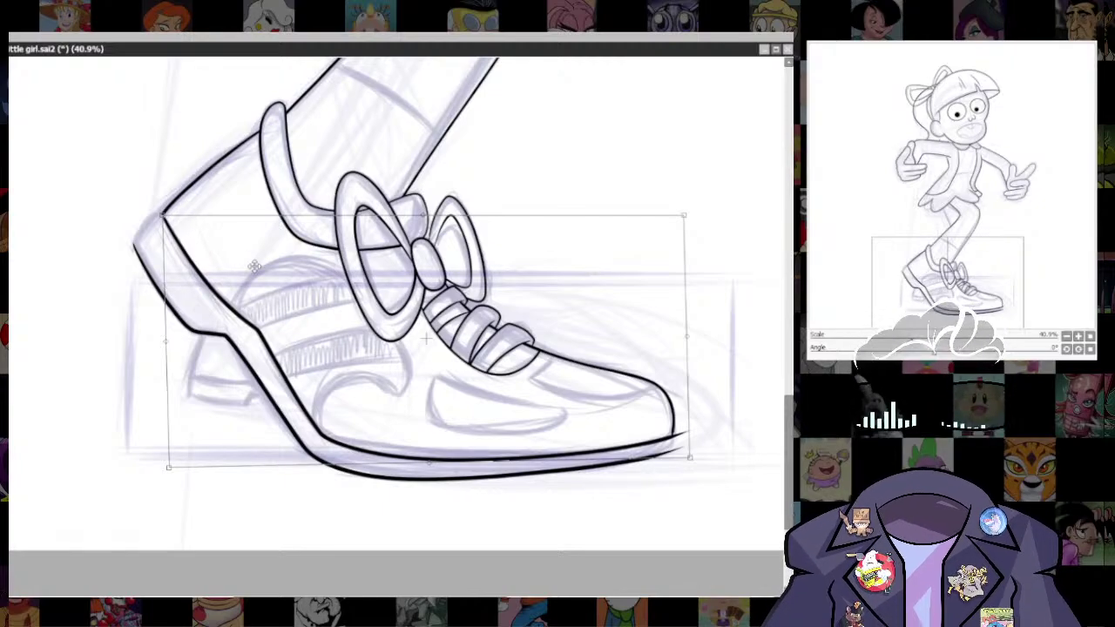
pyautogui.press('Return')
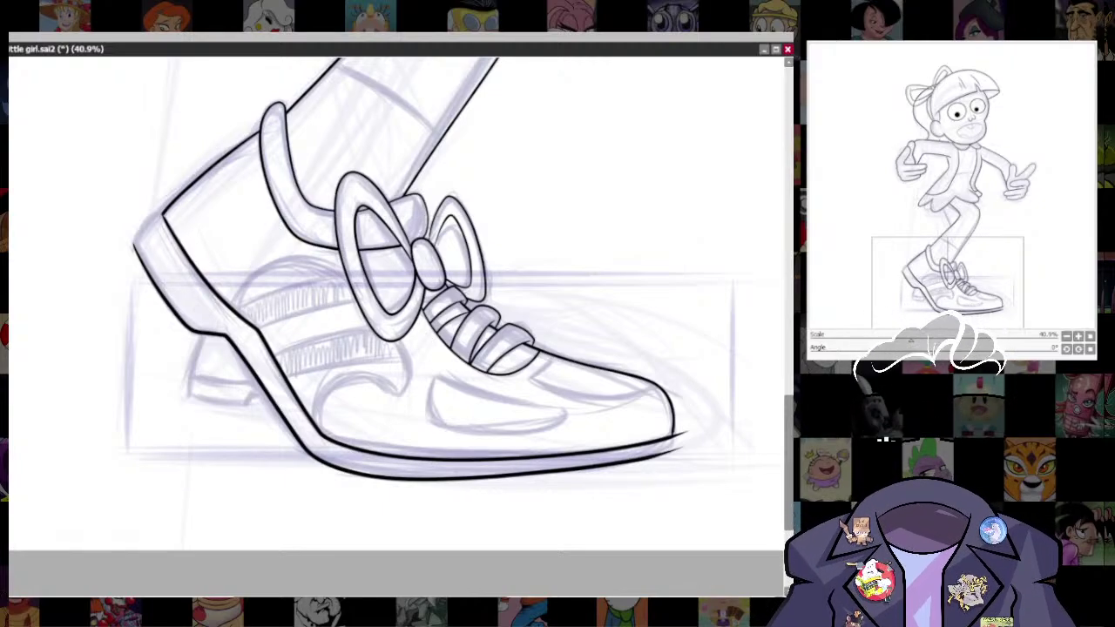
# - Erase the end of the sole's upper line that sticks out past the toe and clean up the corner with a smaller brush
pyautogui.scroll(5, 722, 490)
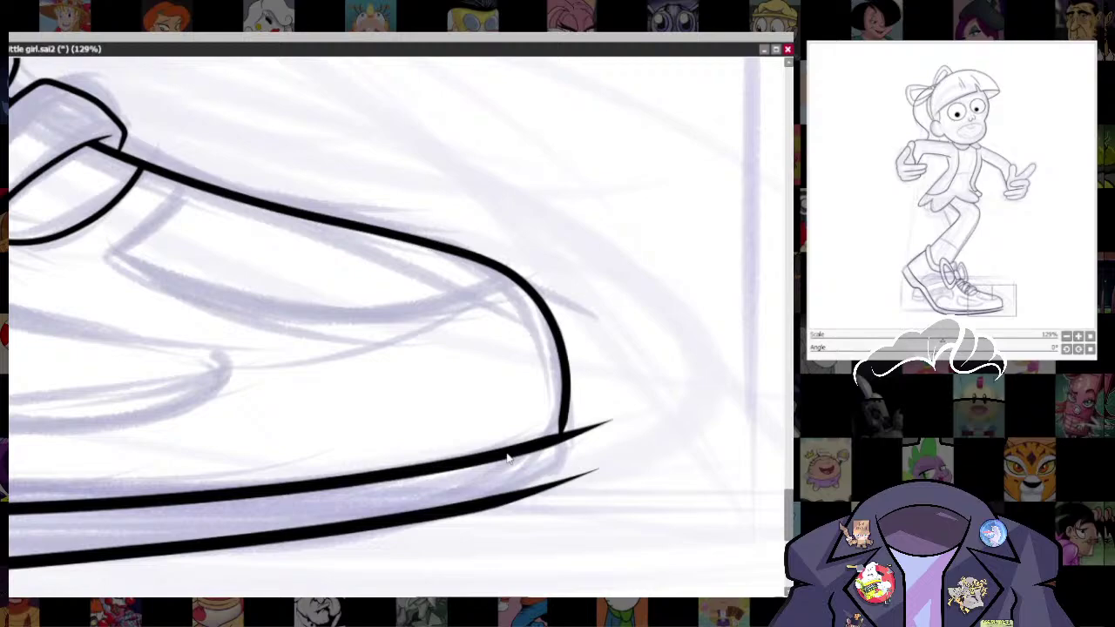
pyautogui.scroll(-1, 575, 430)
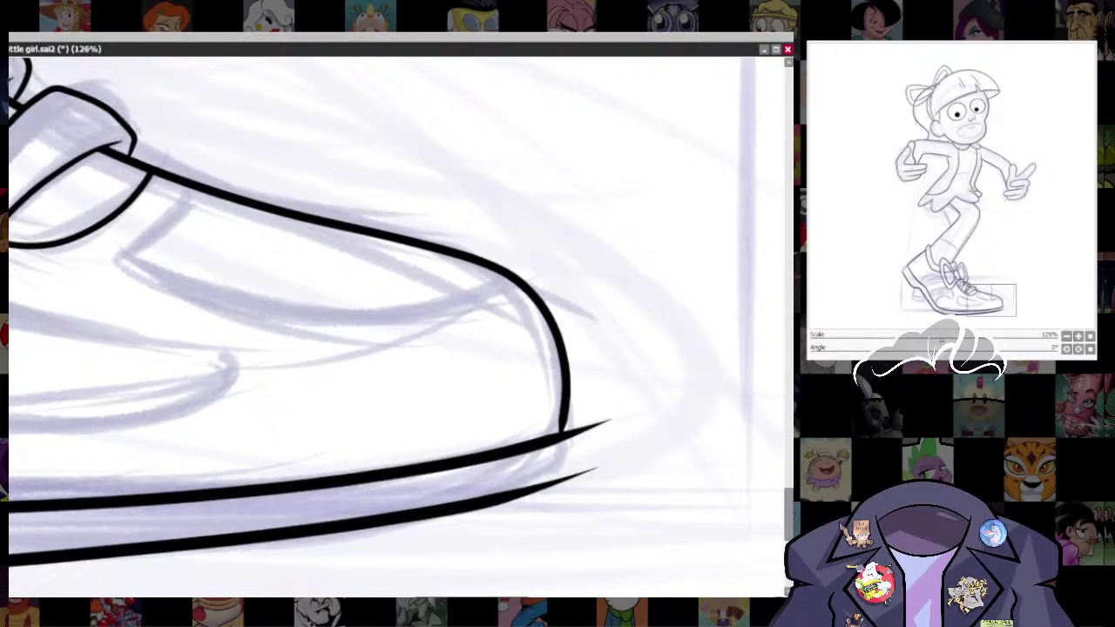
pyautogui.press('e')
pyautogui.press('[')
pyautogui.press('[')
pyautogui.press('[')
pyautogui.press('[')
pyautogui.press('[')
pyautogui.press('[')
pyautogui.moveTo(568, 453); pyautogui.dragTo(577, 439)
pyautogui.hotkey('ctrl', 'z')
pyautogui.scroll(4, 515, 416)
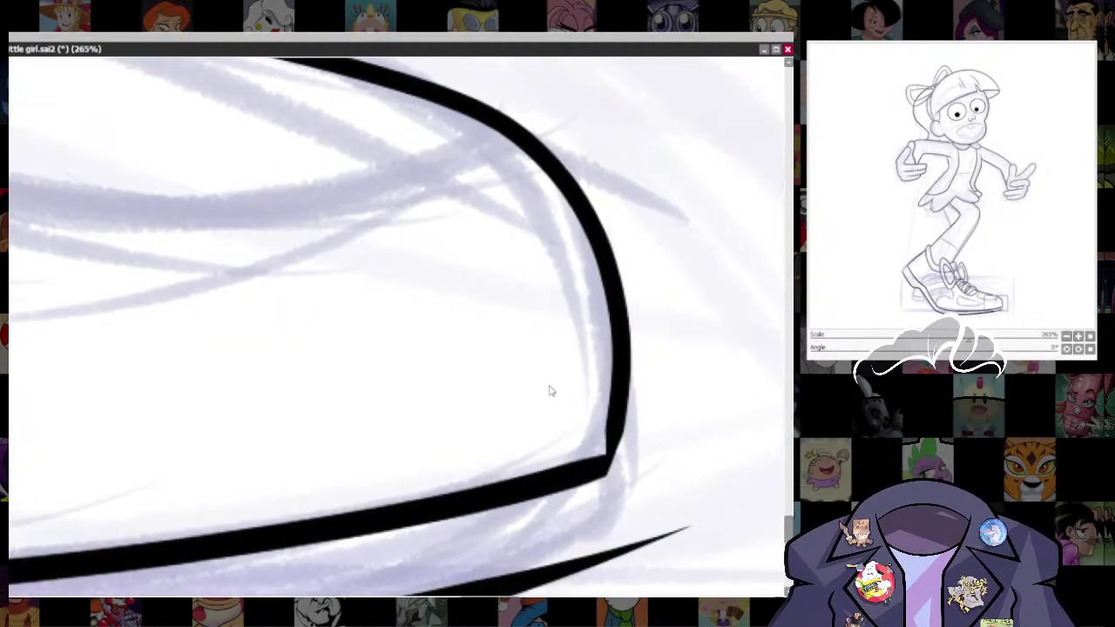
pyautogui.press('[')
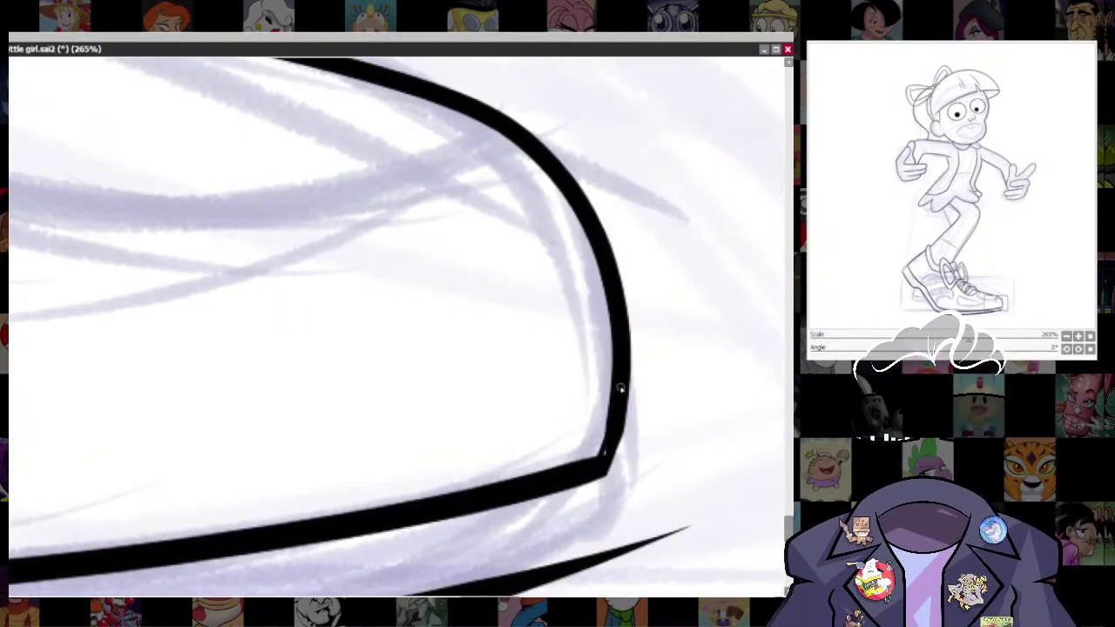
pyautogui.moveTo(619, 389); pyautogui.dragTo(601, 468)
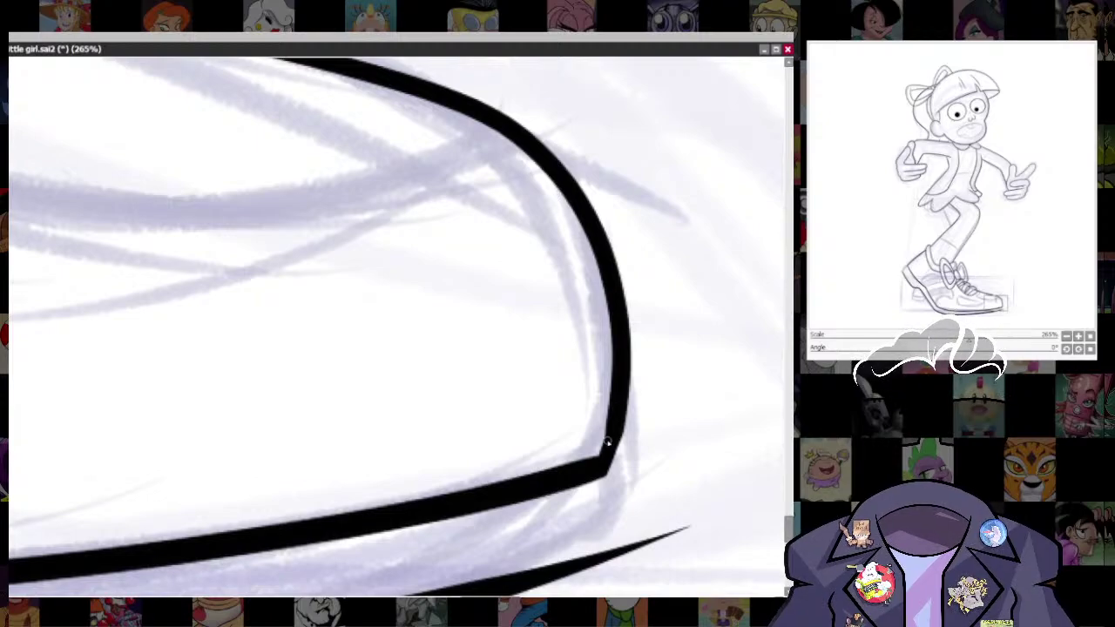
pyautogui.moveTo(607, 443); pyautogui.dragTo(603, 463)
# - Ink the sole's short front edge below the toe tip and erase the lower contour's tail that runs past it
pyautogui.moveTo(635, 514); pyautogui.dragTo(660, 357)
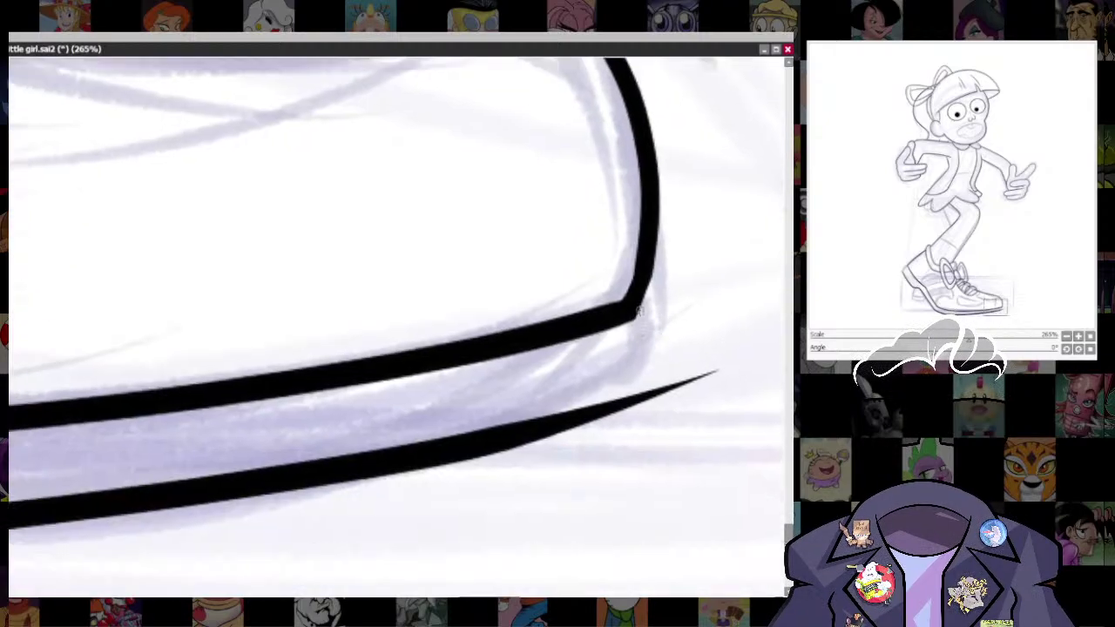
pyautogui.moveTo(638, 311)
pyautogui.mouseDown()
pyautogui.moveTo(642, 368)
pyautogui.moveTo(580, 425)
pyautogui.mouseUp()
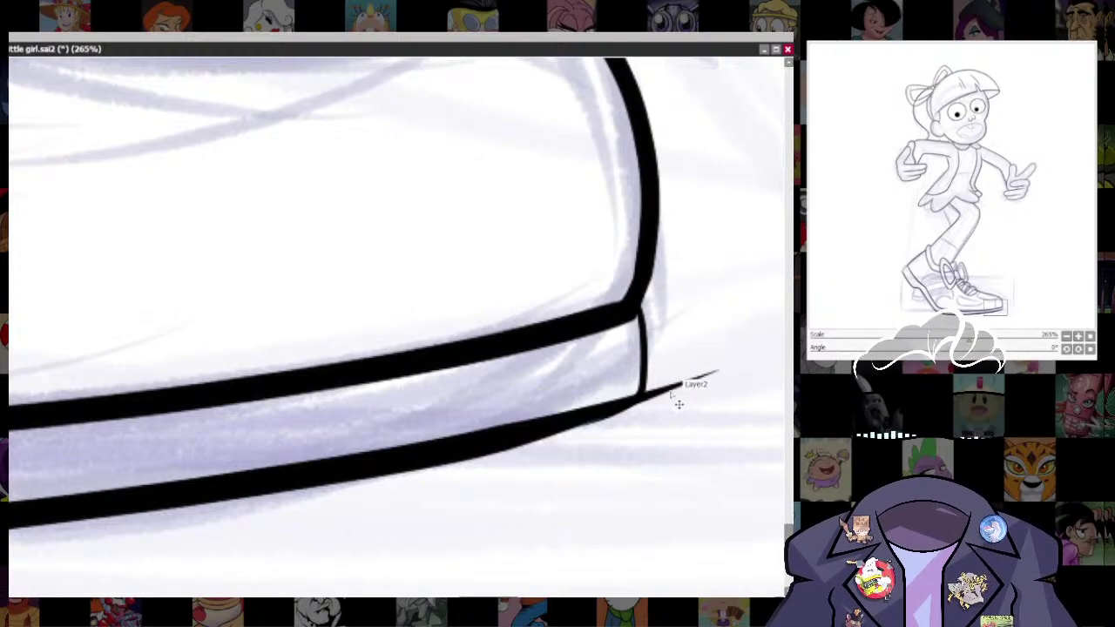
pyautogui.keyDown('ctrl'); pyautogui.keyDown('shift'); pyautogui.click(676, 390); pyautogui.keyUp('shift'); pyautogui.keyUp('ctrl')
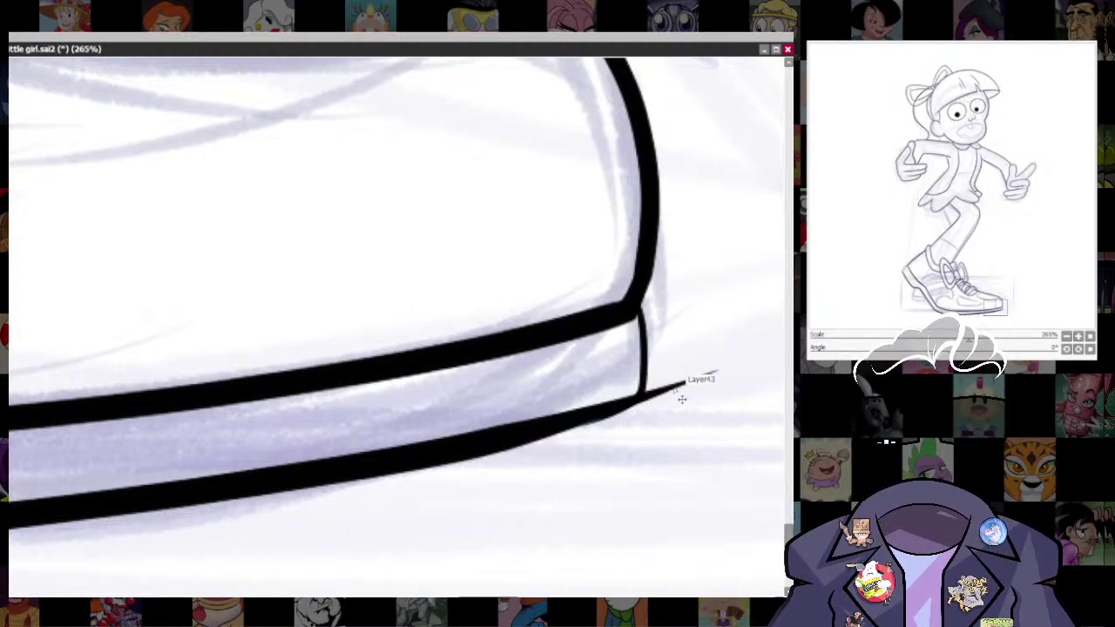
pyautogui.moveTo(717, 373)
pyautogui.mouseDown()
pyautogui.moveTo(694, 360)
pyautogui.moveTo(648, 438)
pyautogui.mouseUp()
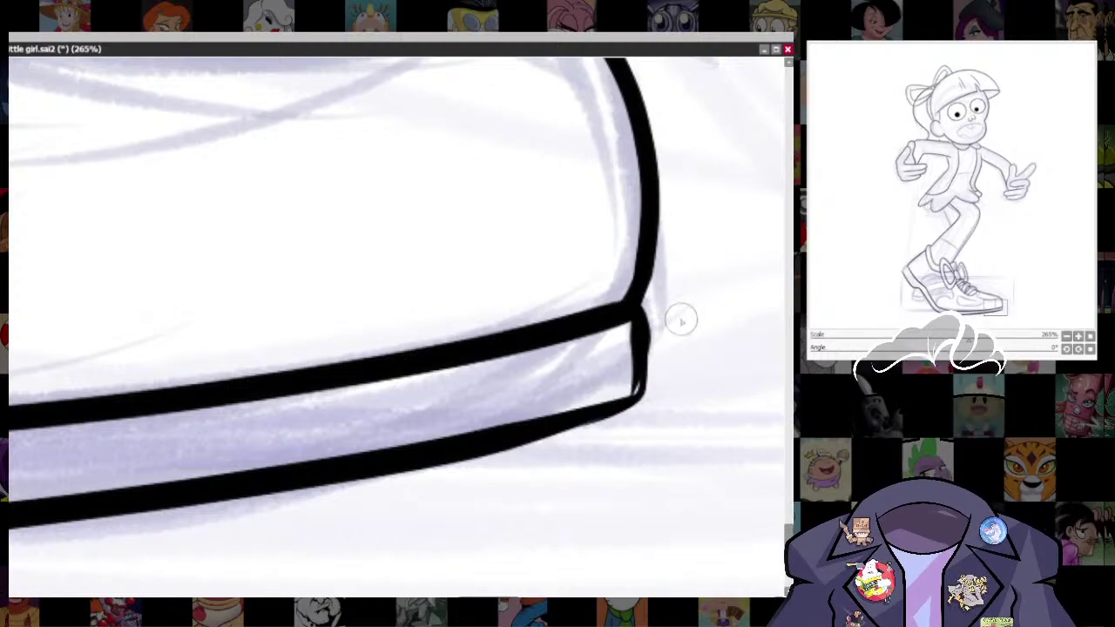
pyautogui.moveTo(671, 287)
pyautogui.mouseDown()
pyautogui.moveTo(643, 342)
pyautogui.moveTo(670, 260)
pyautogui.mouseUp()
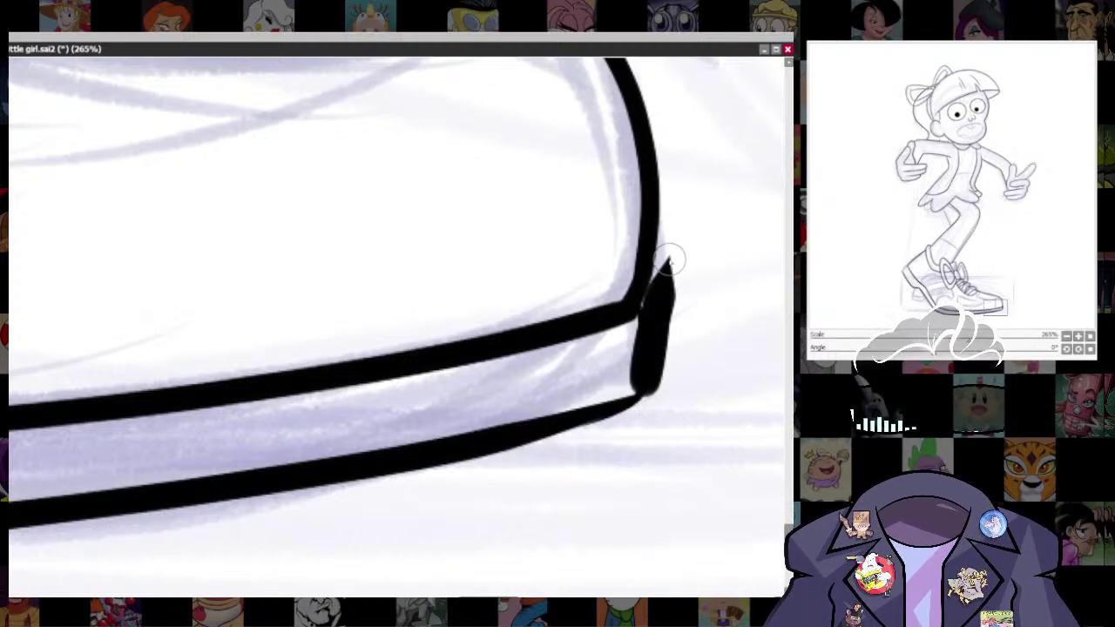
pyautogui.hotkey('ctrl', 'z')
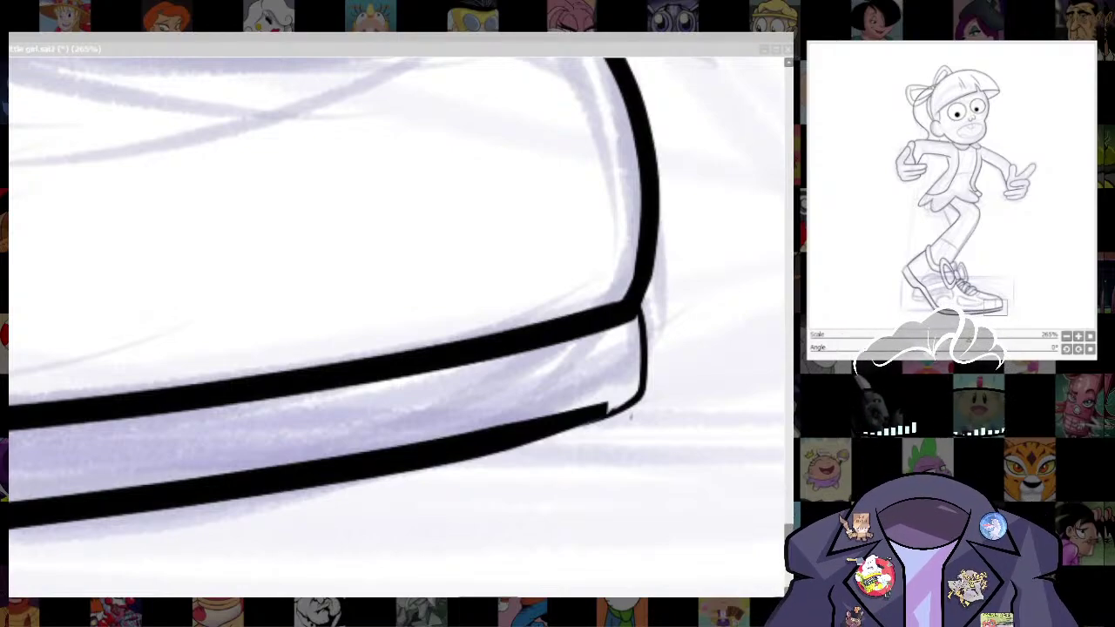
pyautogui.moveTo(654, 314); pyautogui.dragTo(667, 308)
pyautogui.moveTo(684, 388); pyautogui.dragTo(677, 365)
pyautogui.hotkey('ctrl', 'z')
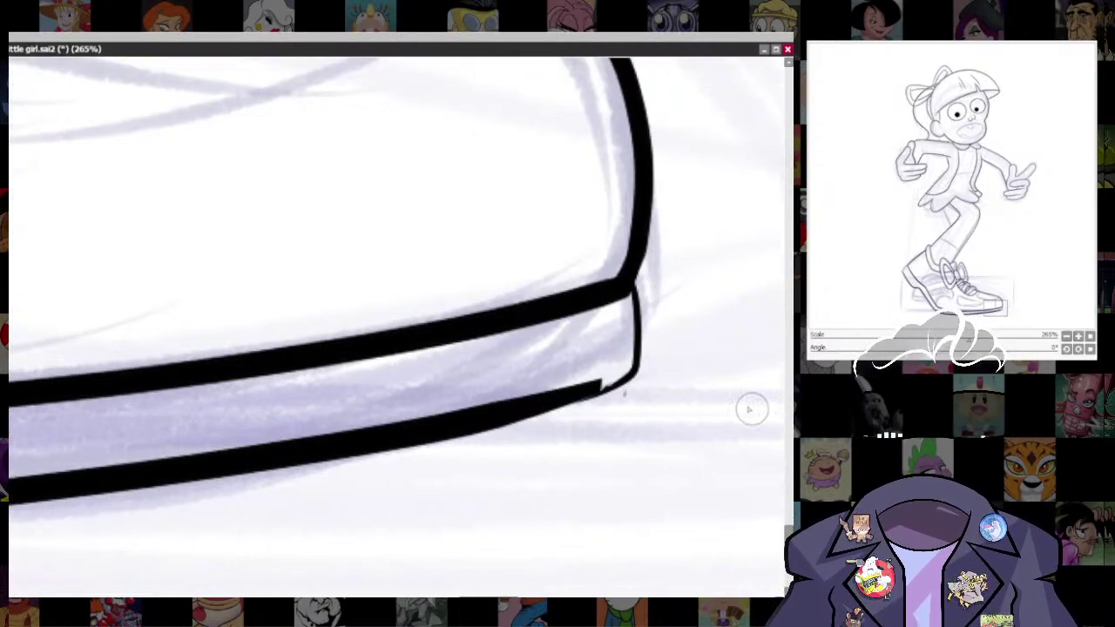
pyautogui.moveTo(631, 290); pyautogui.dragTo(638, 294)
# - Thicken the sole's front edge and blend its rounded lower corner into the bottom contour
pyautogui.scroll(2, 623, 393)
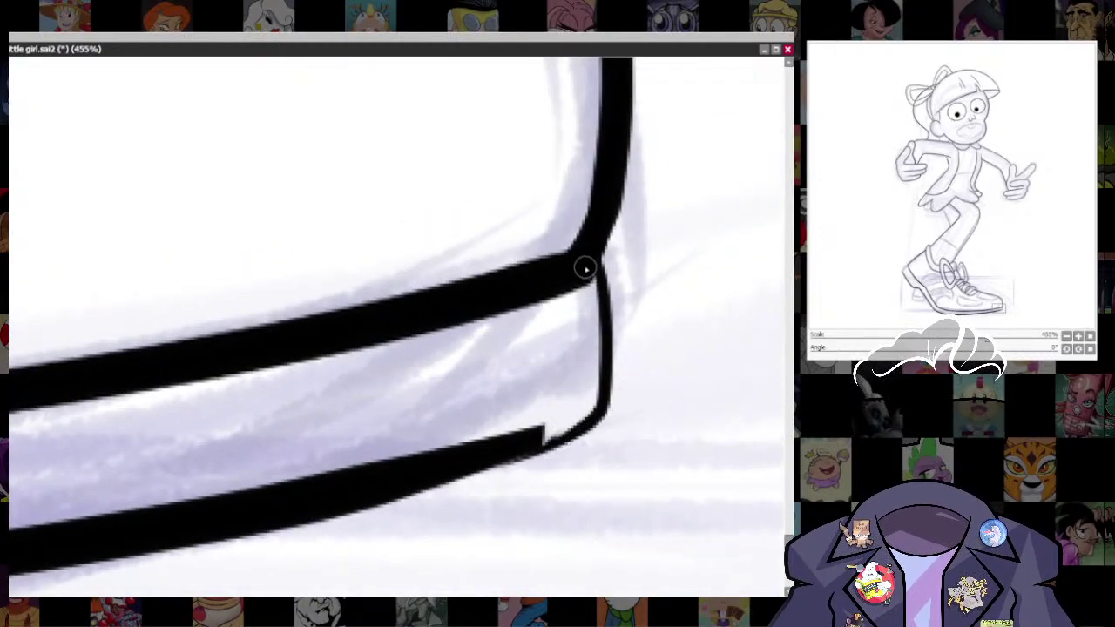
pyautogui.moveTo(587, 266)
pyautogui.mouseDown()
pyautogui.moveTo(602, 323)
pyautogui.moveTo(596, 406)
pyautogui.moveTo(514, 448)
pyautogui.moveTo(505, 436)
pyautogui.moveTo(575, 351)
pyautogui.mouseUp()
pyautogui.press('Delete')
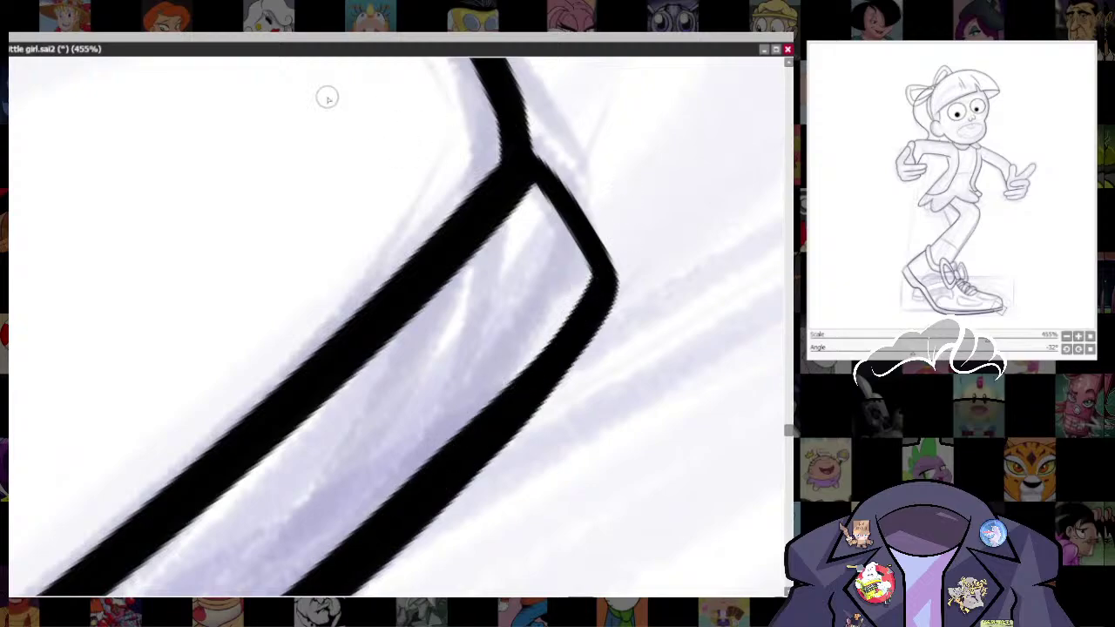
pyautogui.press('End')
pyautogui.moveTo(547, 387); pyautogui.dragTo(596, 331)
pyautogui.hotkey('ctrl', 'z')
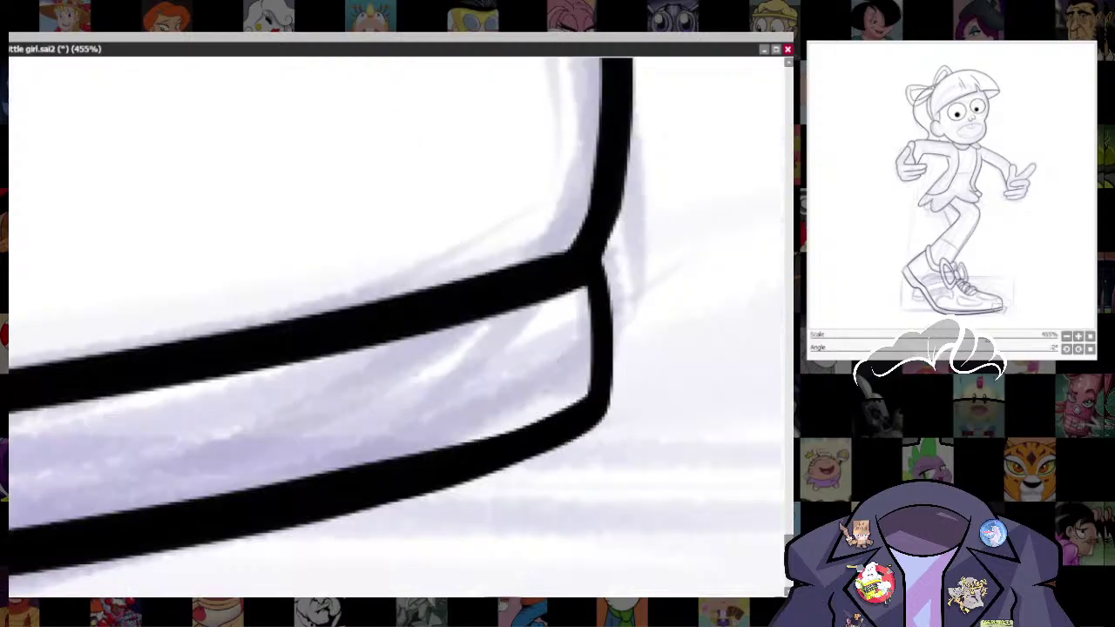
# - Ink a rounded edge closing the top of the heel, from the outer sole contour up to the shoe's back edge
pyautogui.scroll(-8, 679, 368)
pyautogui.moveTo(658, 420); pyautogui.dragTo(663, 464)
pyautogui.moveTo(290, 303); pyautogui.dragTo(440, 402)
pyautogui.scroll(5, 440, 400)
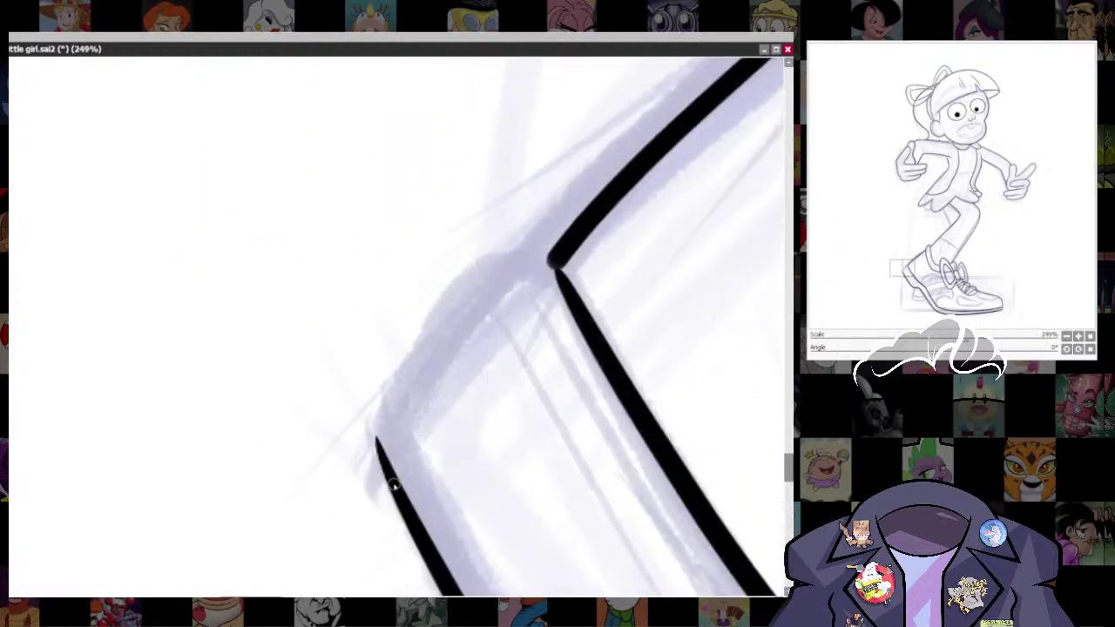
pyautogui.moveTo(379, 453)
pyautogui.mouseDown()
pyautogui.moveTo(394, 373)
pyautogui.moveTo(471, 291)
pyautogui.moveTo(549, 254)
pyautogui.mouseUp()
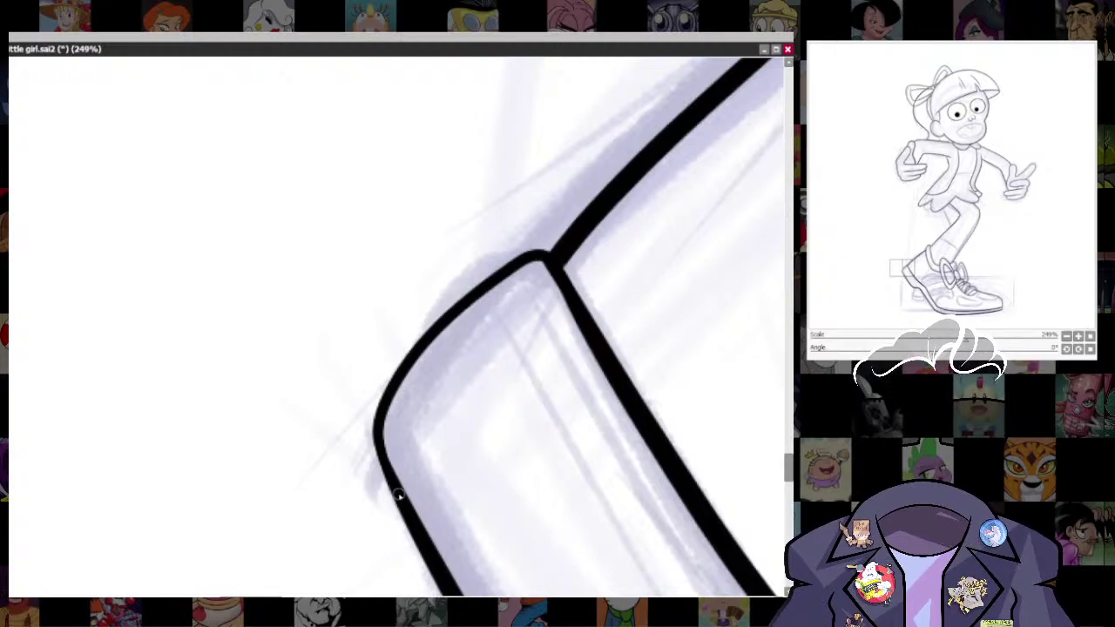
# - Thicken the heel's rounded edge and the outer contour just below it to an even line weight
pyautogui.moveTo(398, 494)
pyautogui.mouseDown()
pyautogui.moveTo(381, 427)
pyautogui.moveTo(391, 393)
pyautogui.moveTo(435, 331)
pyautogui.moveTo(549, 256)
pyautogui.mouseUp()
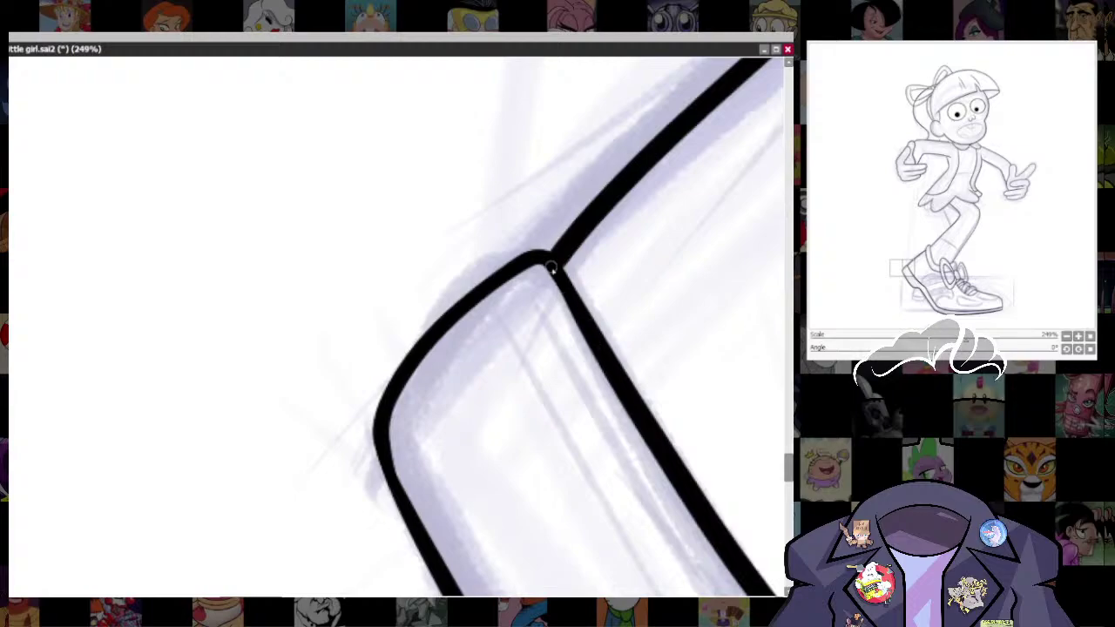
pyautogui.scroll(-6, 677, 394)
pyautogui.moveTo(715, 461); pyautogui.dragTo(554, 268)
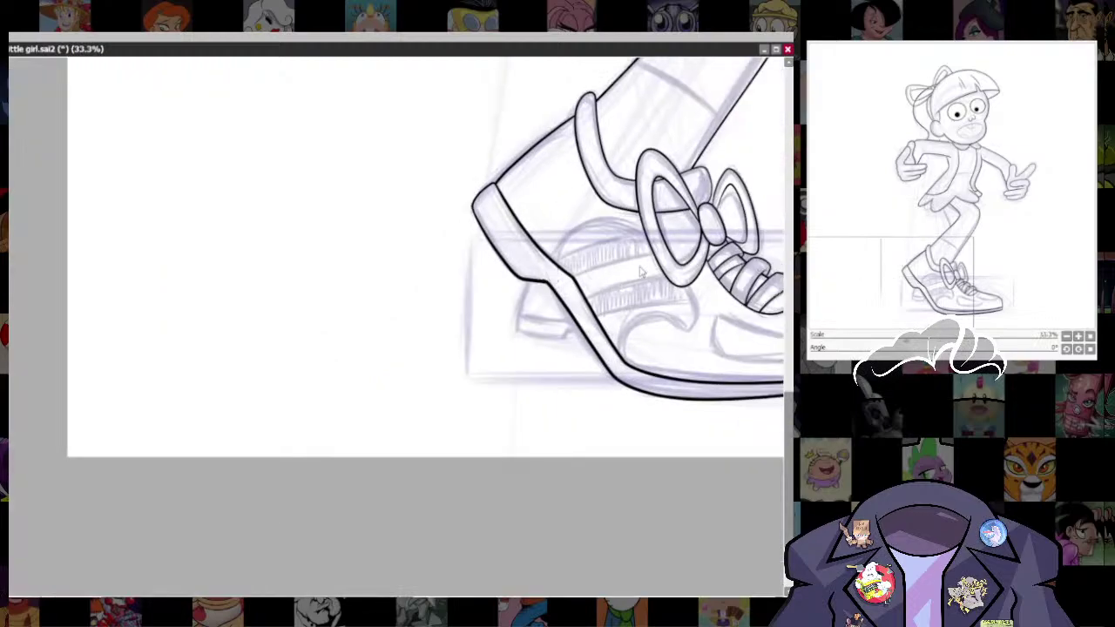
pyautogui.scroll(5, 598, 256)
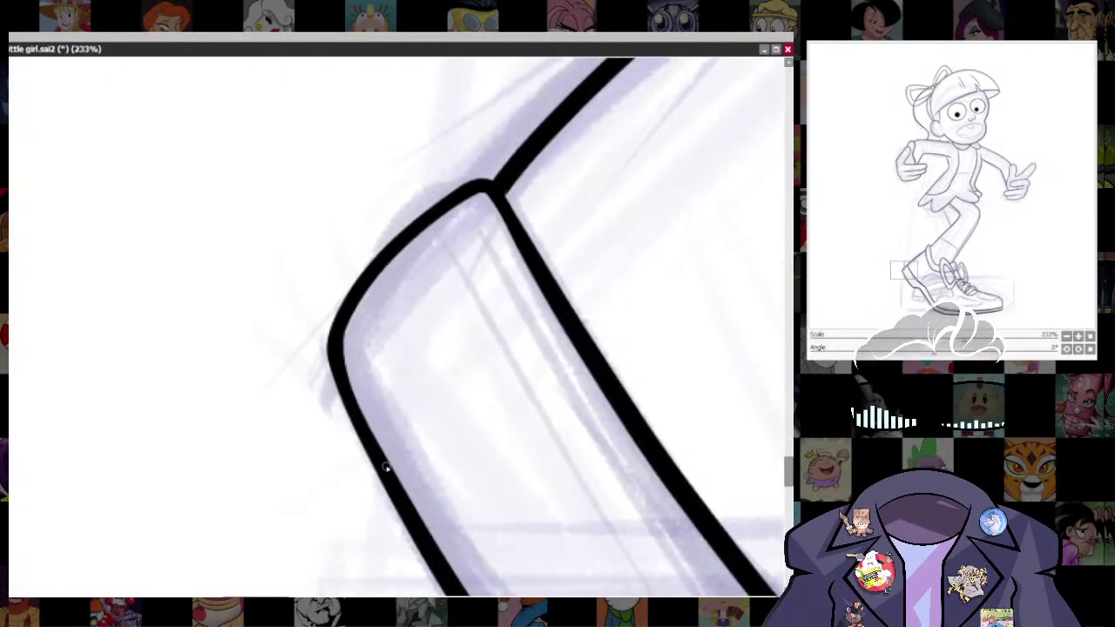
pyautogui.moveTo(350, 389); pyautogui.dragTo(393, 480)
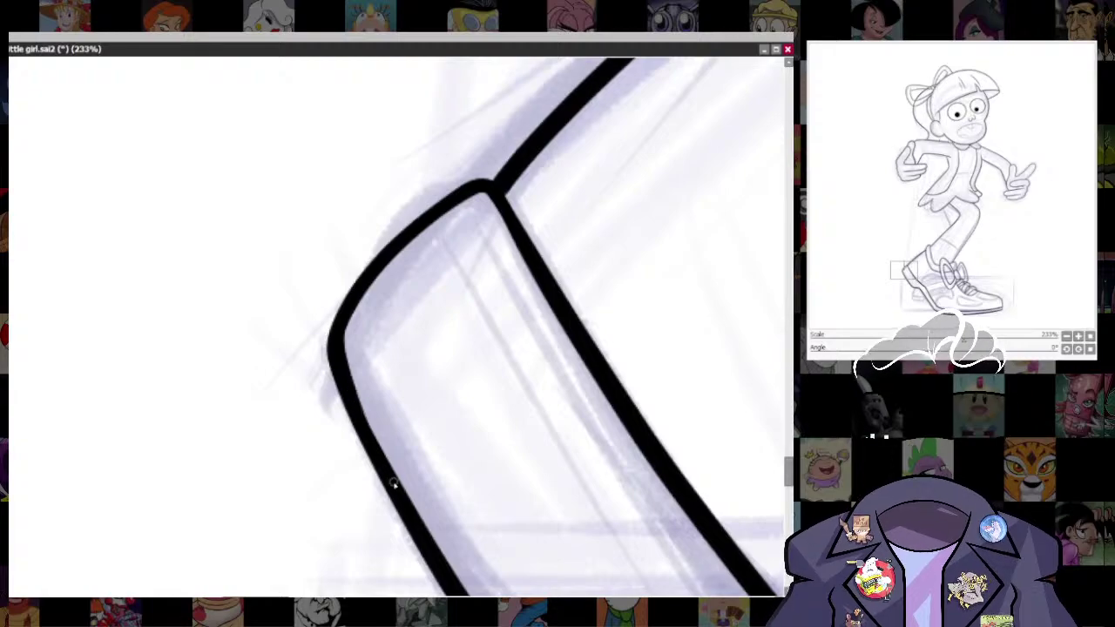
pyautogui.moveTo(493, 348); pyautogui.dragTo(474, 420)
# - Ink the pointed panel on top of the toe, from the upper shoe contour beside the laces to the toe's front curve
pyautogui.scroll(-6, 534, 437)
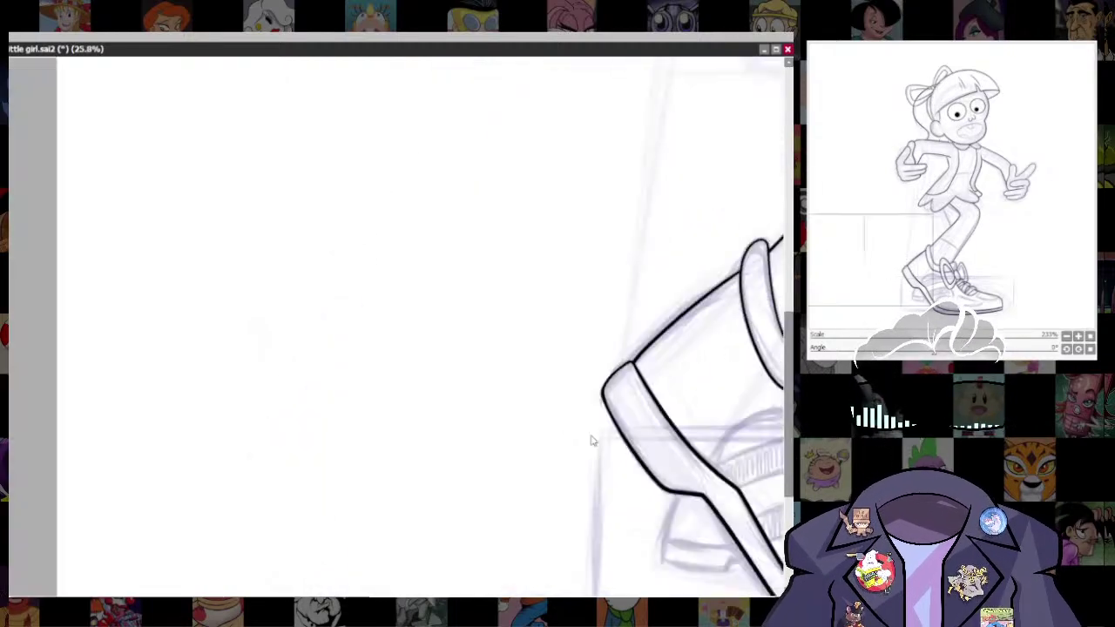
pyautogui.scroll(3, 535, 437)
pyautogui.moveTo(432, 406); pyautogui.dragTo(604, 426)
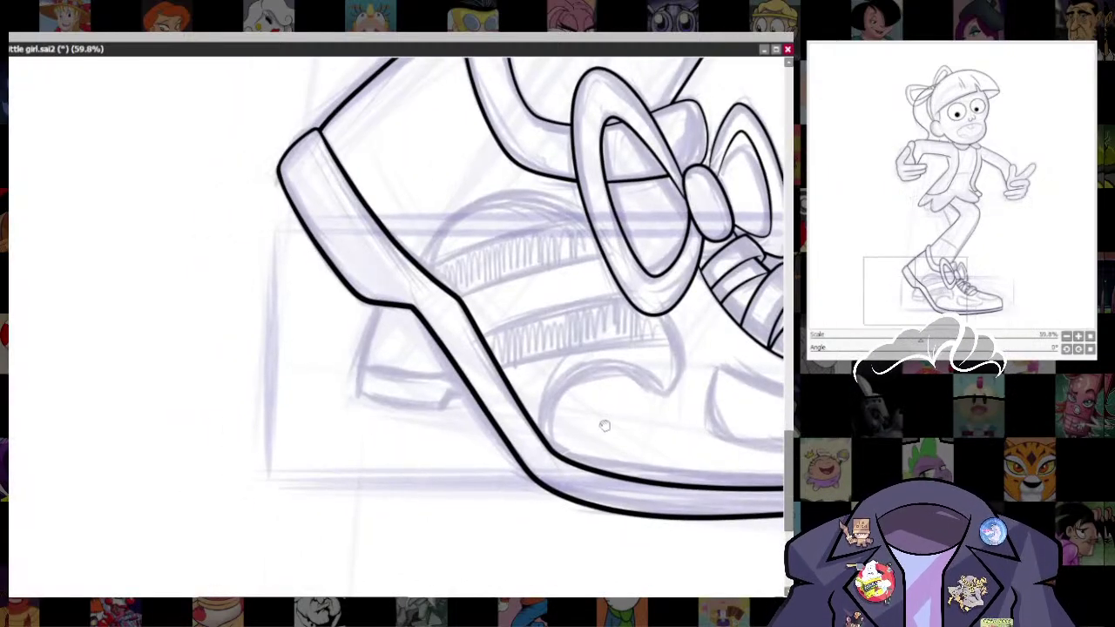
pyautogui.moveTo(706, 406); pyautogui.dragTo(530, 462)
pyautogui.moveTo(724, 499); pyautogui.dragTo(693, 481)
pyautogui.scroll(2, 694, 481)
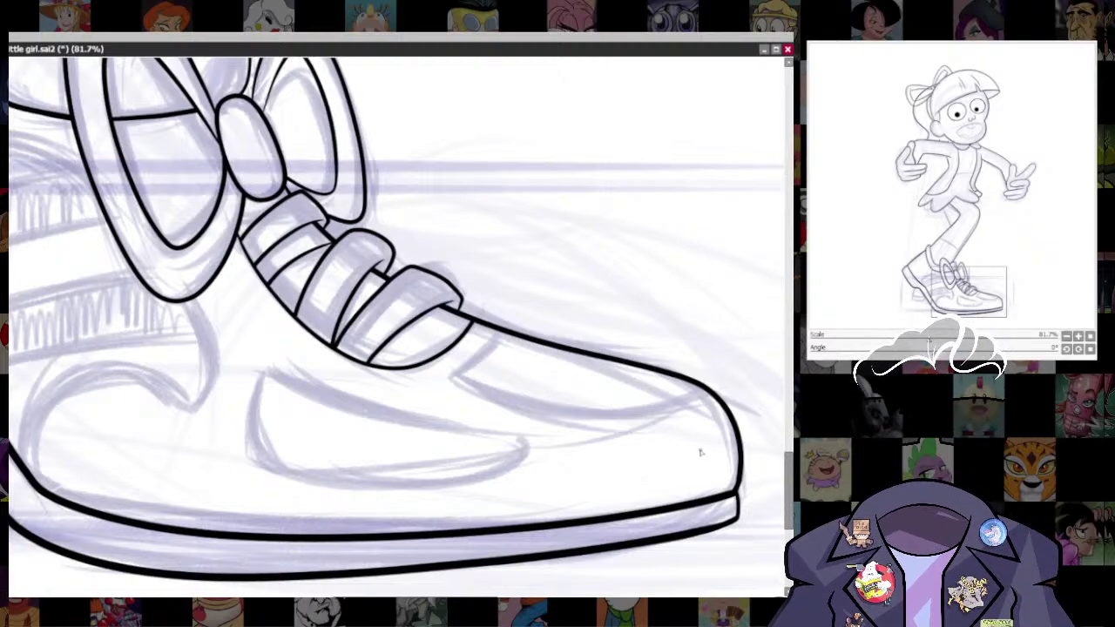
pyautogui.moveTo(499, 333)
pyautogui.mouseDown()
pyautogui.moveTo(455, 376)
pyautogui.moveTo(472, 395)
pyautogui.moveTo(572, 419)
pyautogui.moveTo(665, 414)
pyautogui.mouseUp()
pyautogui.hotkey('ctrl', 'z')
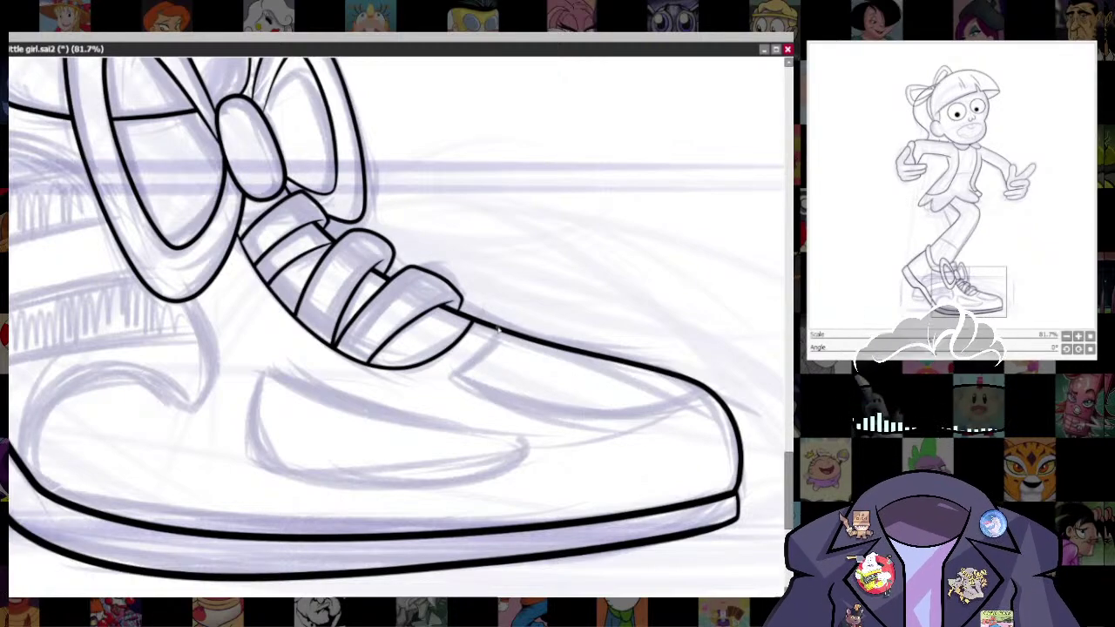
pyautogui.moveTo(498, 331)
pyautogui.mouseDown()
pyautogui.moveTo(455, 375)
pyautogui.moveTo(524, 412)
pyautogui.moveTo(655, 420)
pyautogui.moveTo(718, 397)
pyautogui.mouseUp()
# - Ink the closed teardrop-shaped panel on the shoe's side, between the laces and the sole
pyautogui.moveTo(557, 583); pyautogui.dragTo(634, 542)
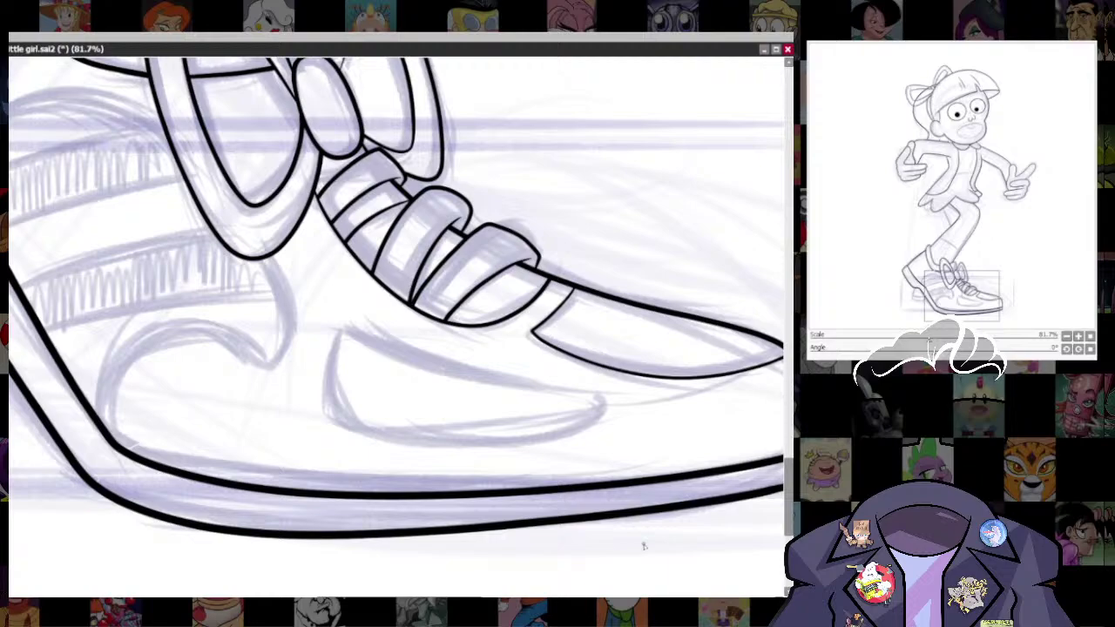
pyautogui.hotkey('alt', 'Tab')
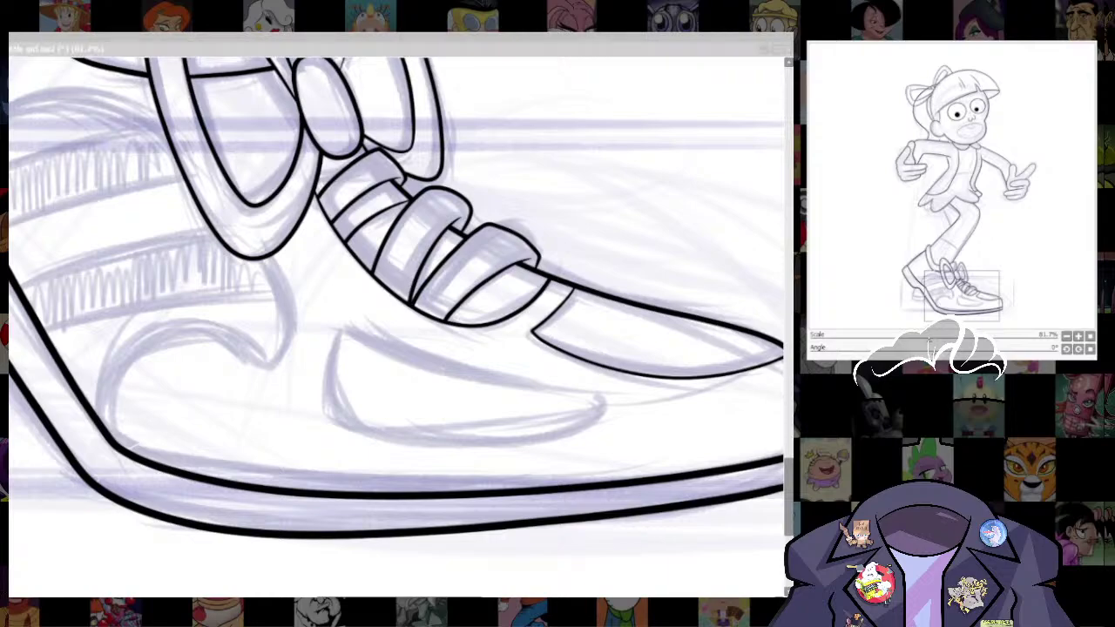
pyautogui.hotkey('alt', 'Tab')
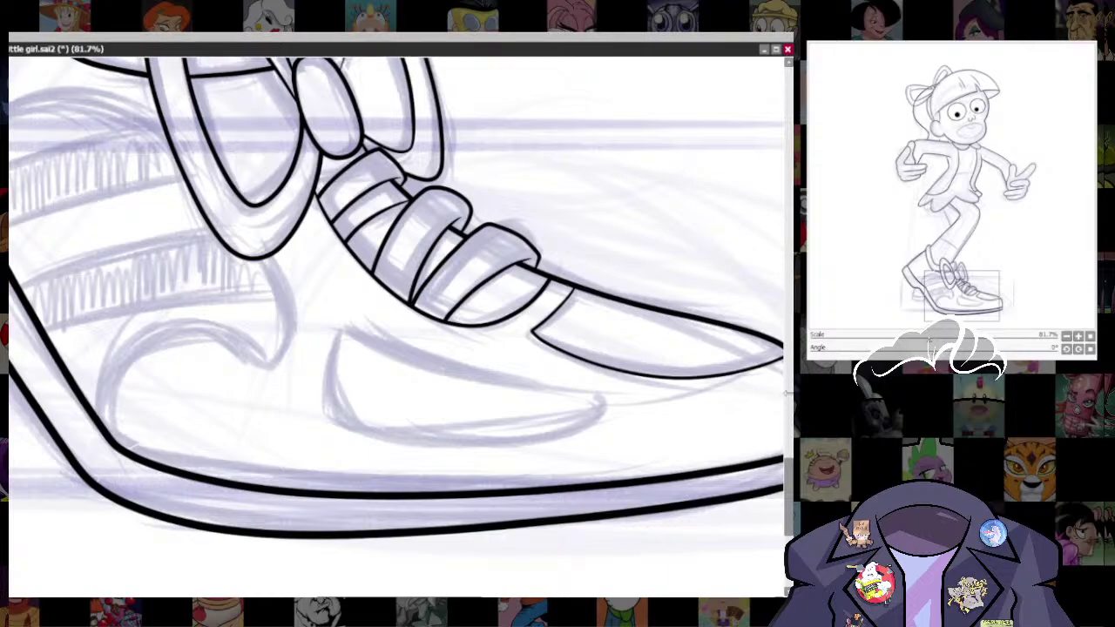
pyautogui.scroll(2, 714, 444)
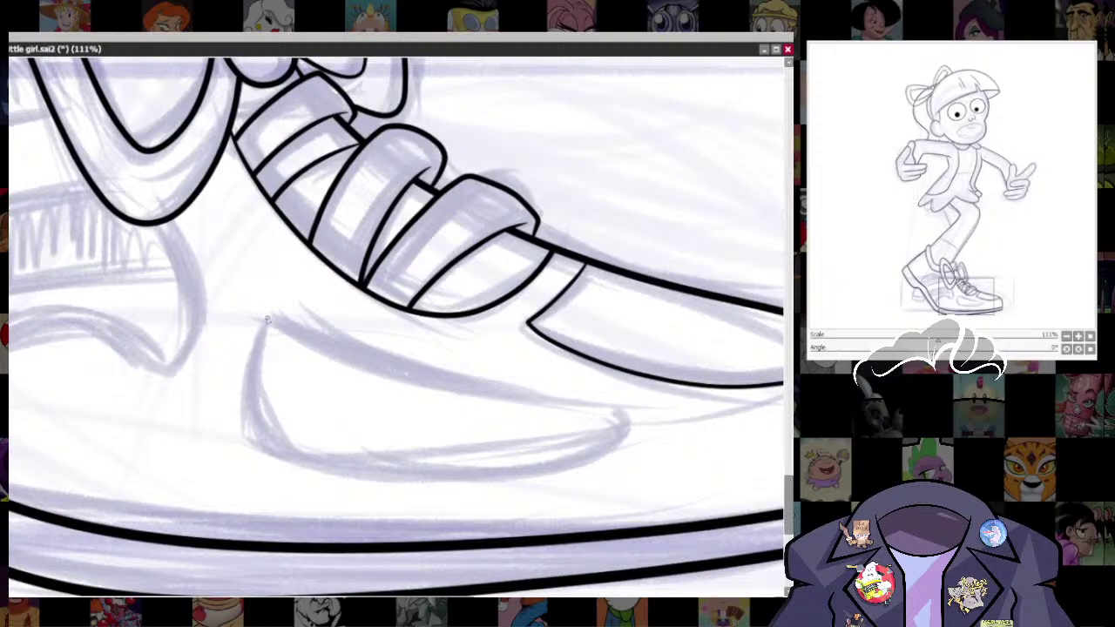
pyautogui.moveTo(264, 320)
pyautogui.mouseDown()
pyautogui.moveTo(378, 367)
pyautogui.moveTo(628, 425)
pyautogui.moveTo(548, 475)
pyautogui.moveTo(367, 480)
pyautogui.moveTo(253, 375)
pyautogui.mouseUp()
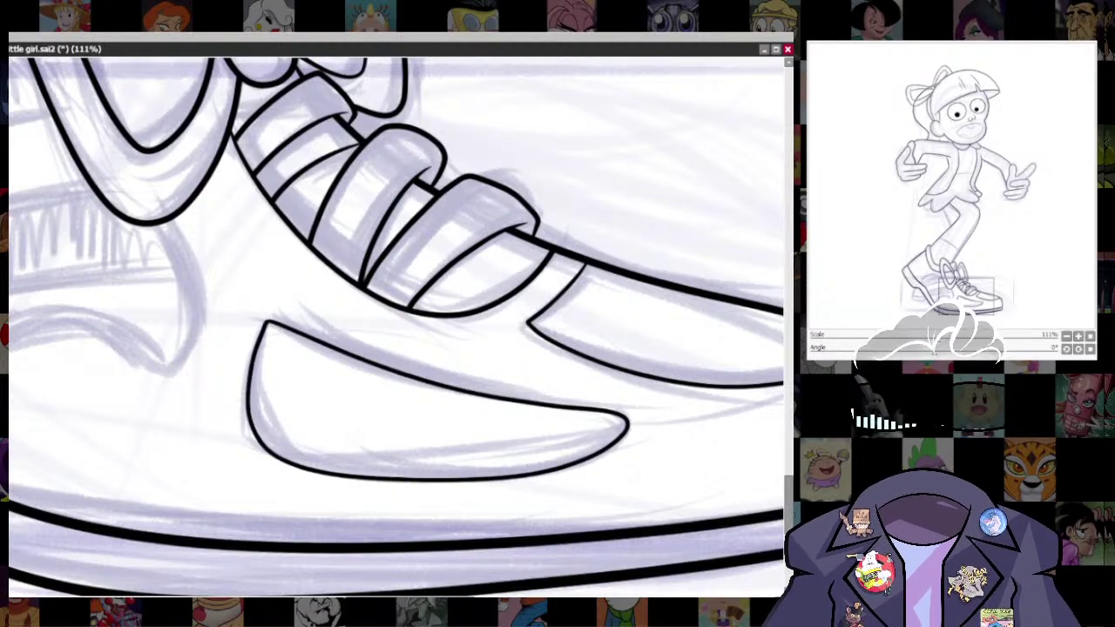
# - Smooth the rear edge of the teardrop-shaped side panel just below its upper corner
pyautogui.scroll(3, 278, 301)
pyautogui.scroll(2, 278, 301)
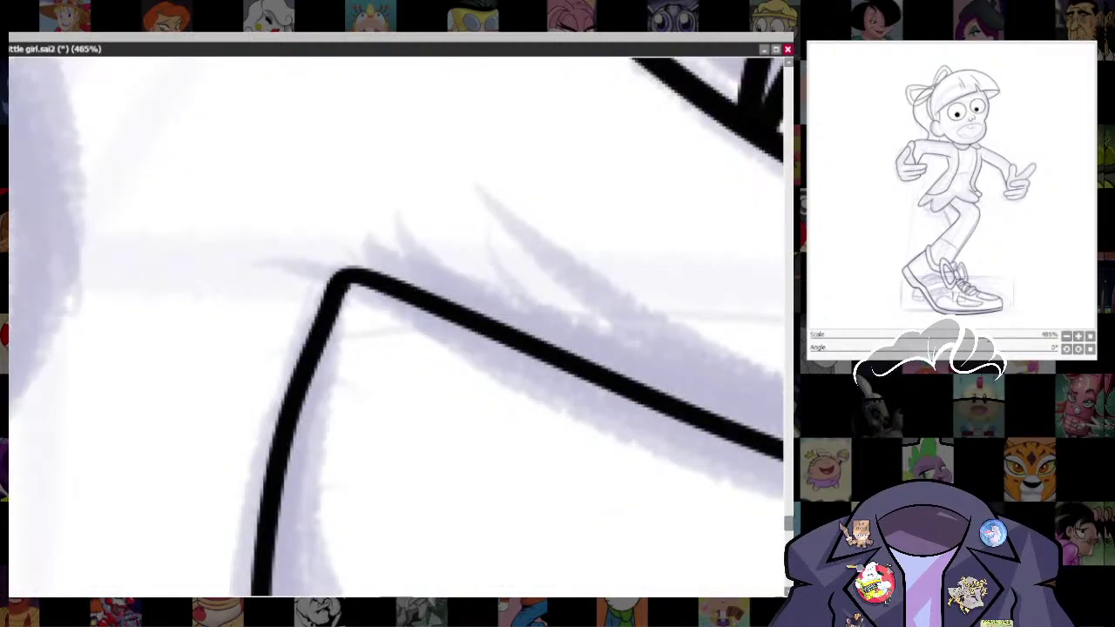
pyautogui.moveTo(304, 330); pyautogui.dragTo(261, 524)
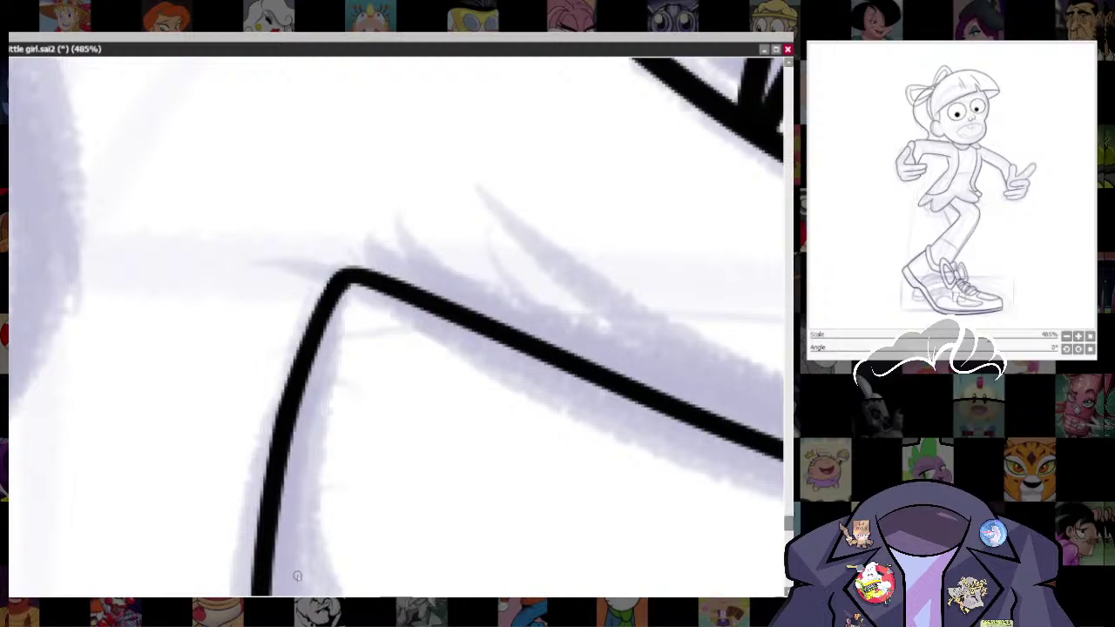
# - Ink the large curved panel on the shoe's rear side, with a wavy front edge from the sole and an arch behind the lace bow
pyautogui.scroll(-9, 550, 401)
pyautogui.scroll(-1, 526, 430)
pyautogui.moveTo(587, 470); pyautogui.dragTo(683, 509)
pyautogui.moveTo(482, 413); pyautogui.dragTo(543, 446)
pyautogui.scroll(-1, 543, 446)
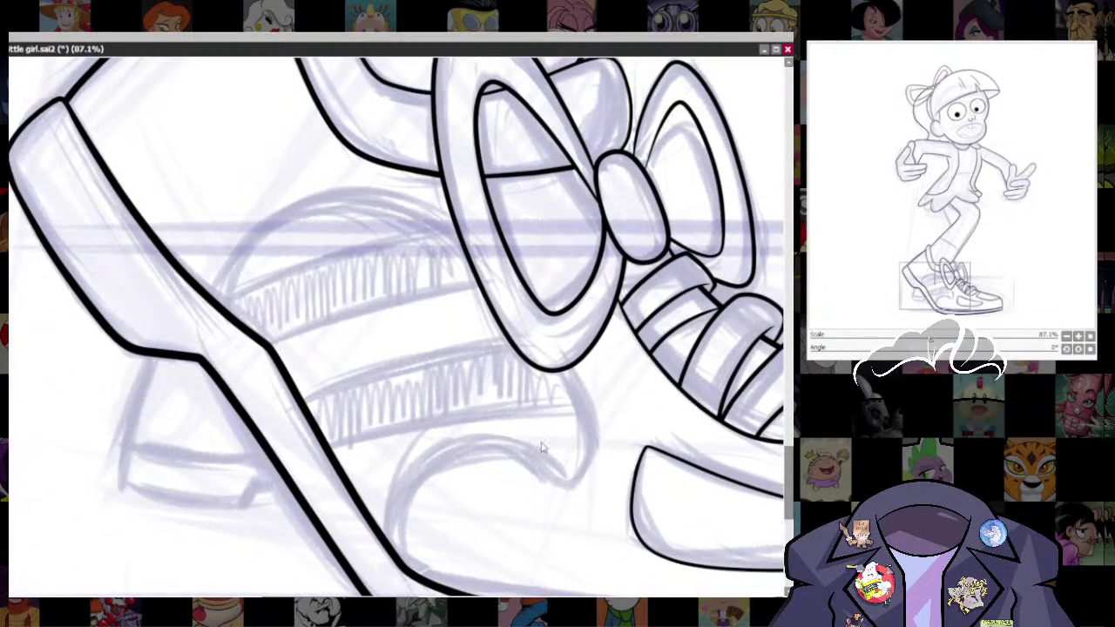
pyautogui.scroll(1, 543, 446)
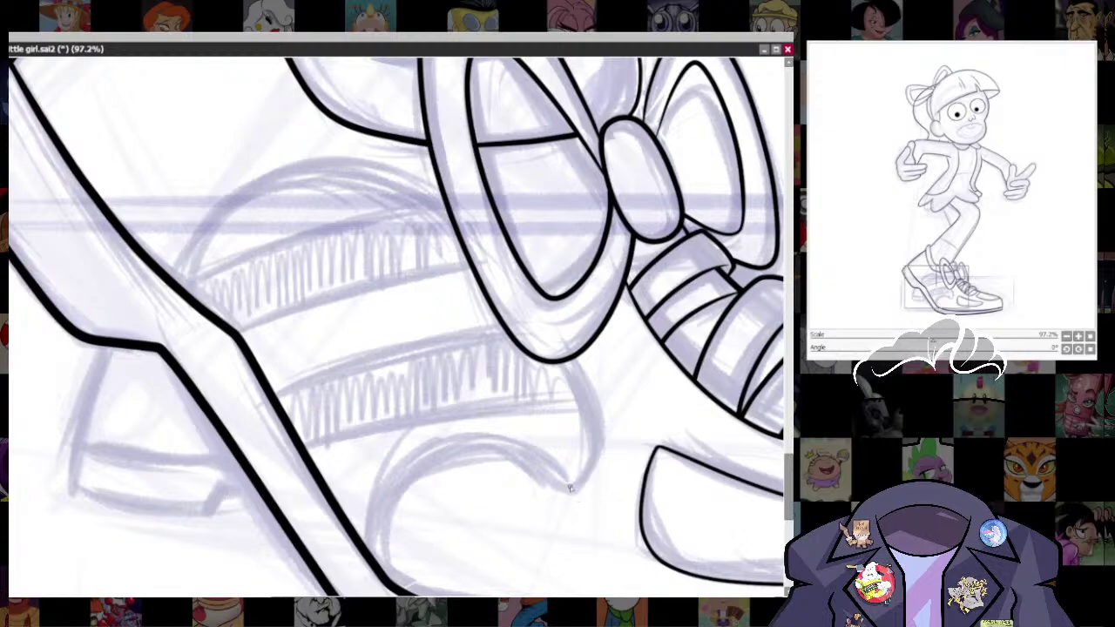
pyautogui.moveTo(391, 592)
pyautogui.mouseDown()
pyautogui.moveTo(416, 464)
pyautogui.moveTo(473, 443)
pyautogui.moveTo(568, 496)
pyautogui.mouseUp()
pyautogui.hotkey('ctrl', 'z')
pyautogui.moveTo(386, 586)
pyautogui.mouseDown()
pyautogui.moveTo(376, 506)
pyautogui.moveTo(449, 441)
pyautogui.moveTo(504, 447)
pyautogui.moveTo(553, 492)
pyautogui.moveTo(598, 433)
pyautogui.mouseUp()
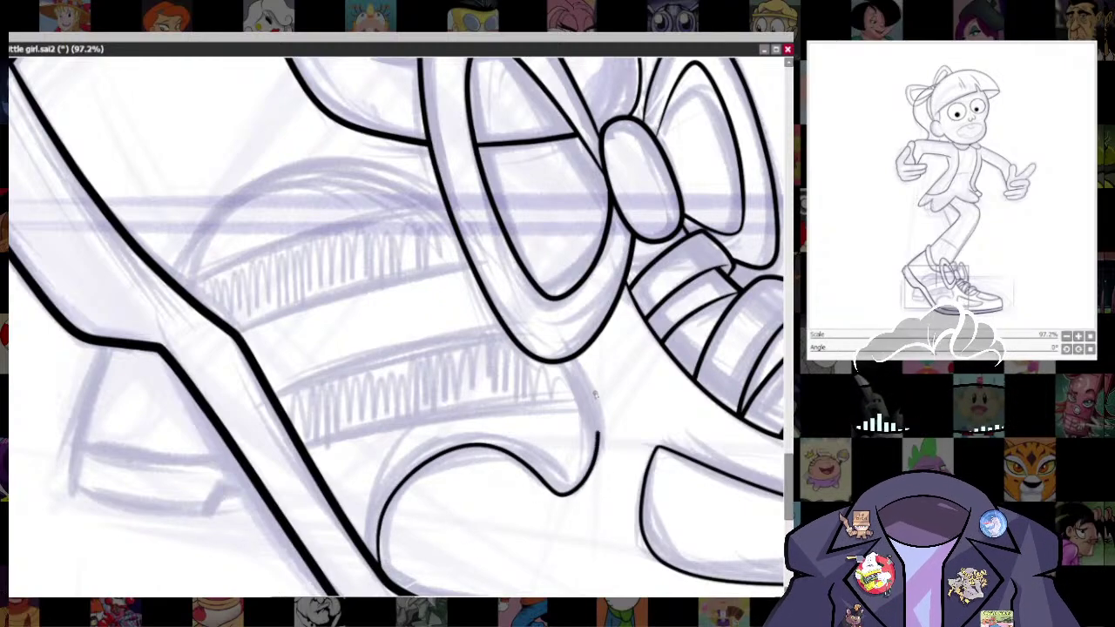
pyautogui.moveTo(595, 394)
pyautogui.mouseDown()
pyautogui.moveTo(508, 254)
pyautogui.moveTo(440, 186)
pyautogui.moveTo(333, 162)
pyautogui.moveTo(242, 199)
pyautogui.moveTo(184, 260)
pyautogui.moveTo(180, 290)
pyautogui.mouseUp()
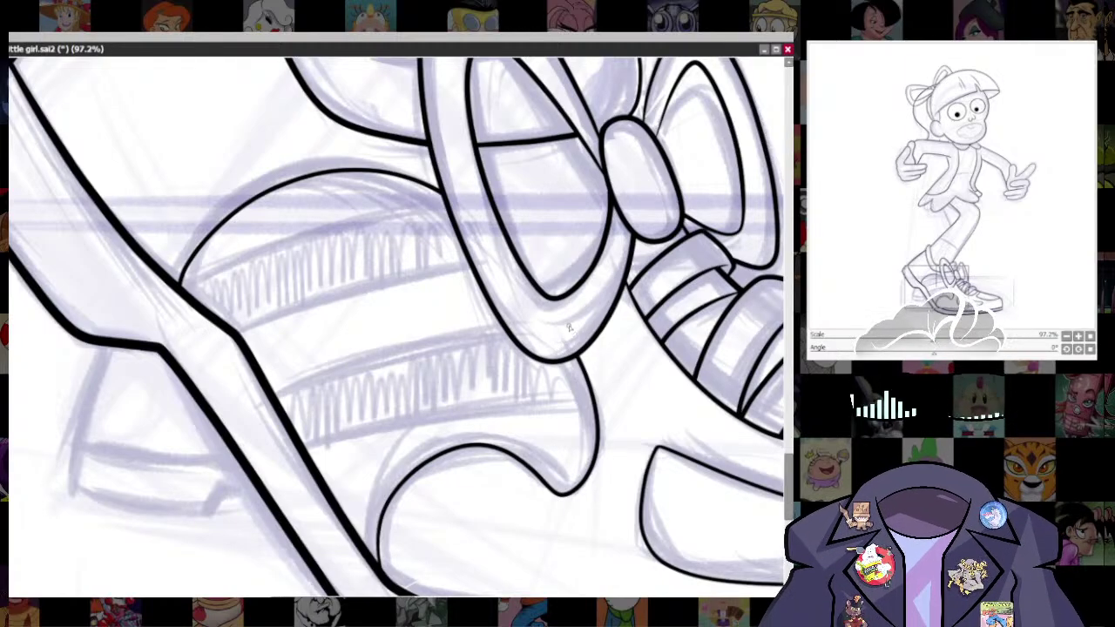
# - Ink the four curved lines forming two stripes across the rear side panel, from the sole up toward the bow and the panel's front edge
pyautogui.scroll(-6, 627, 292)
pyautogui.moveTo(598, 211); pyautogui.dragTo(543, 146)
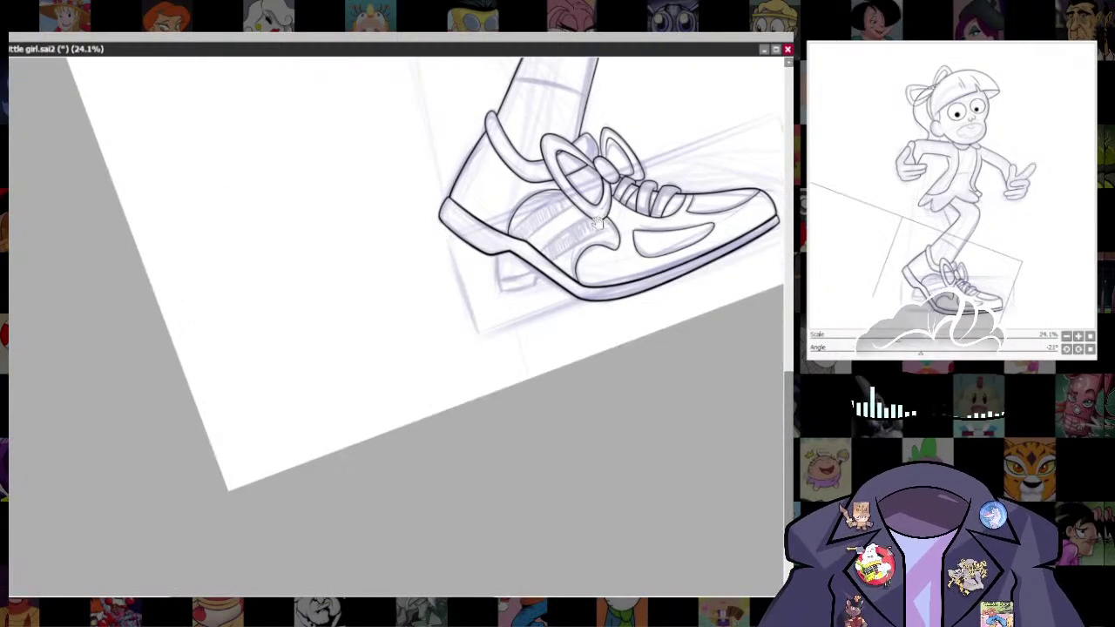
pyautogui.scroll(4, 598, 225)
pyautogui.scroll(2, 571, 300)
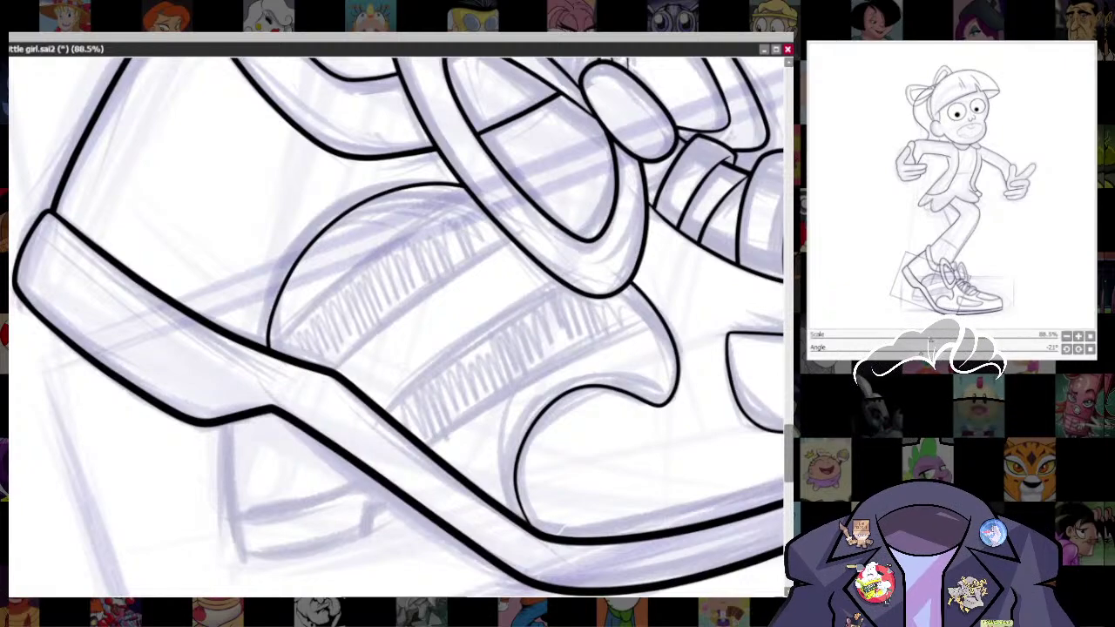
pyautogui.moveTo(272, 345); pyautogui.dragTo(474, 199)
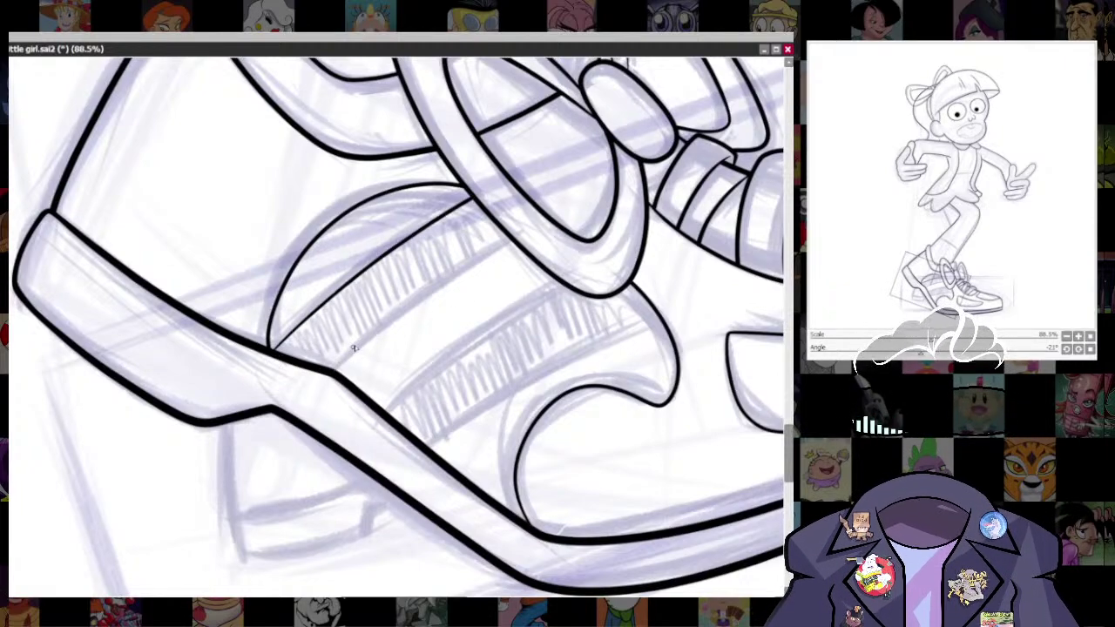
pyautogui.moveTo(331, 367); pyautogui.dragTo(502, 253)
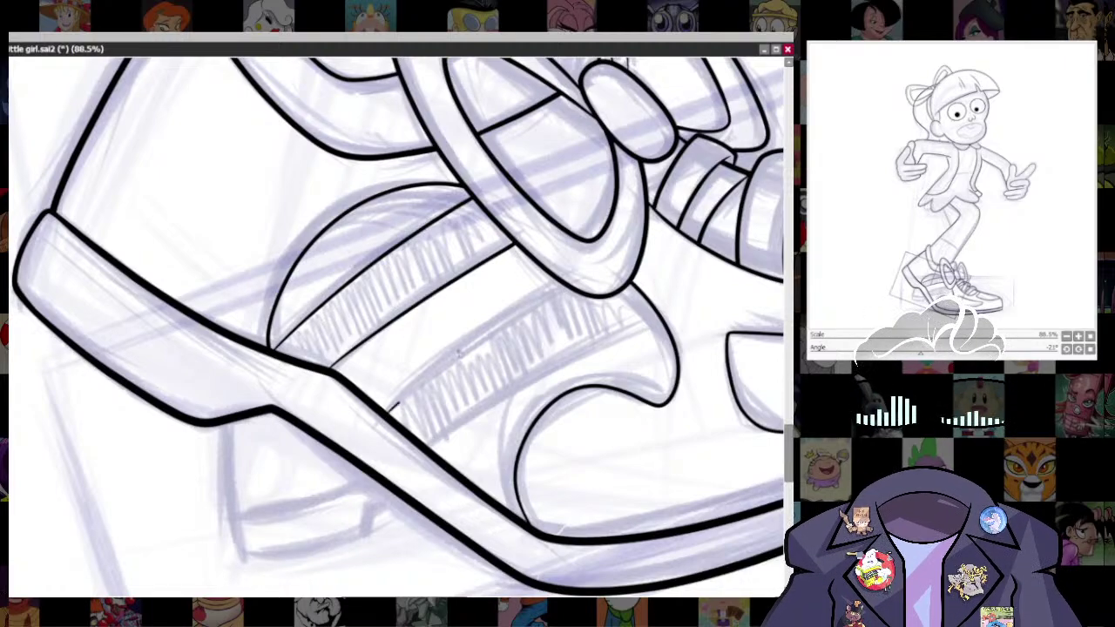
pyautogui.moveTo(396, 405); pyautogui.dragTo(563, 286)
pyautogui.hotkey('ctrl', 'z')
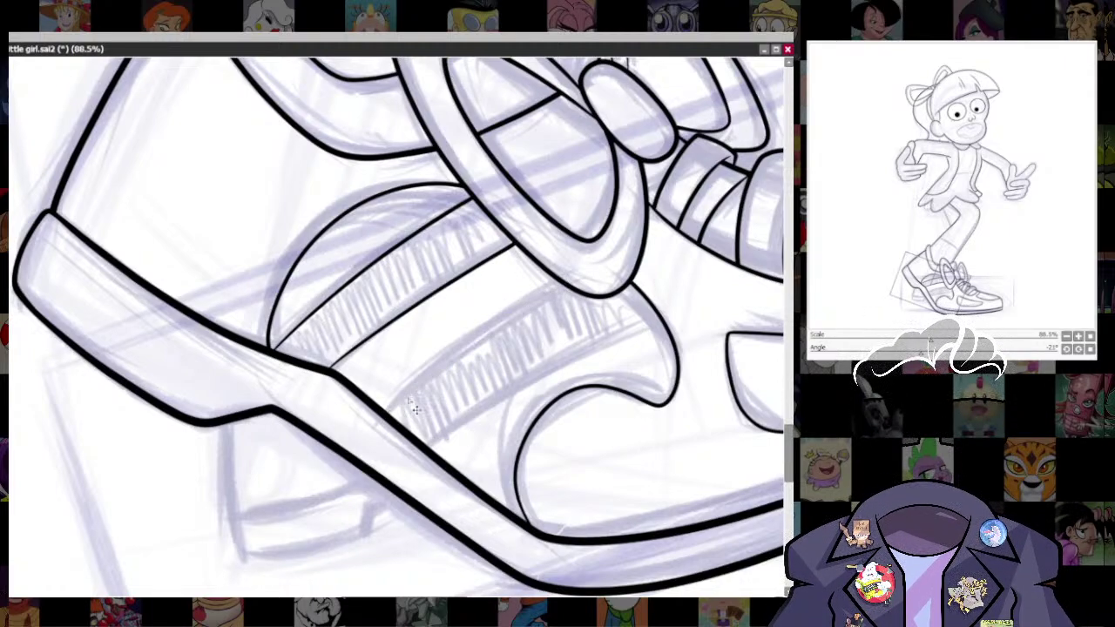
pyautogui.moveTo(390, 408); pyautogui.dragTo(560, 286)
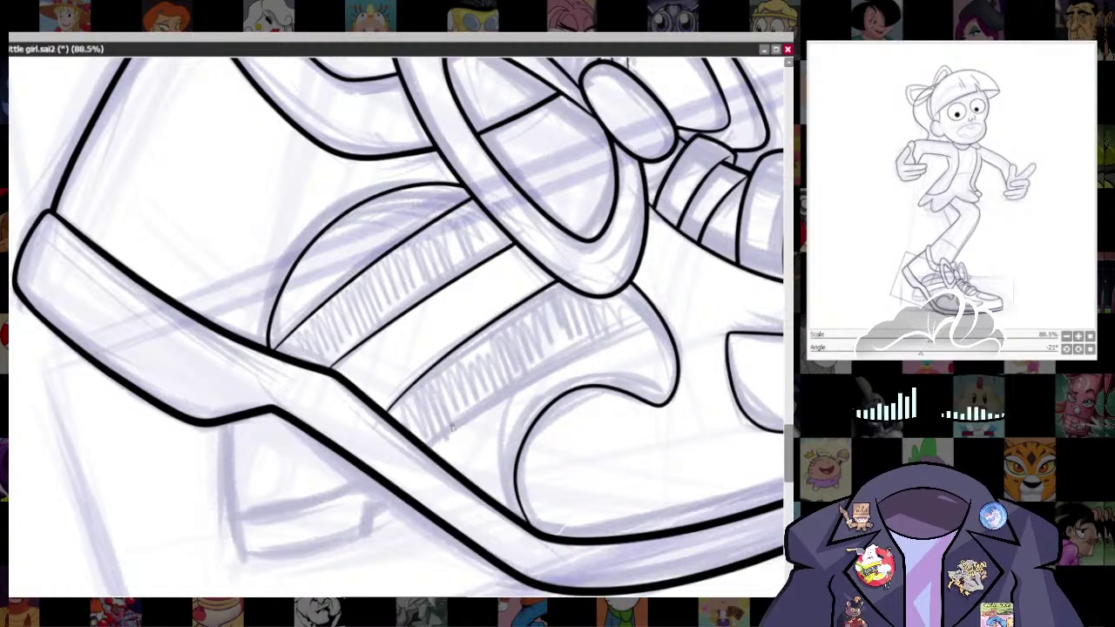
pyautogui.moveTo(425, 444); pyautogui.dragTo(658, 316)
# - Ink the back and lower edges of the other shoe's heel where it shows beneath the front shoe's sole
pyautogui.moveTo(525, 513); pyautogui.dragTo(697, 376)
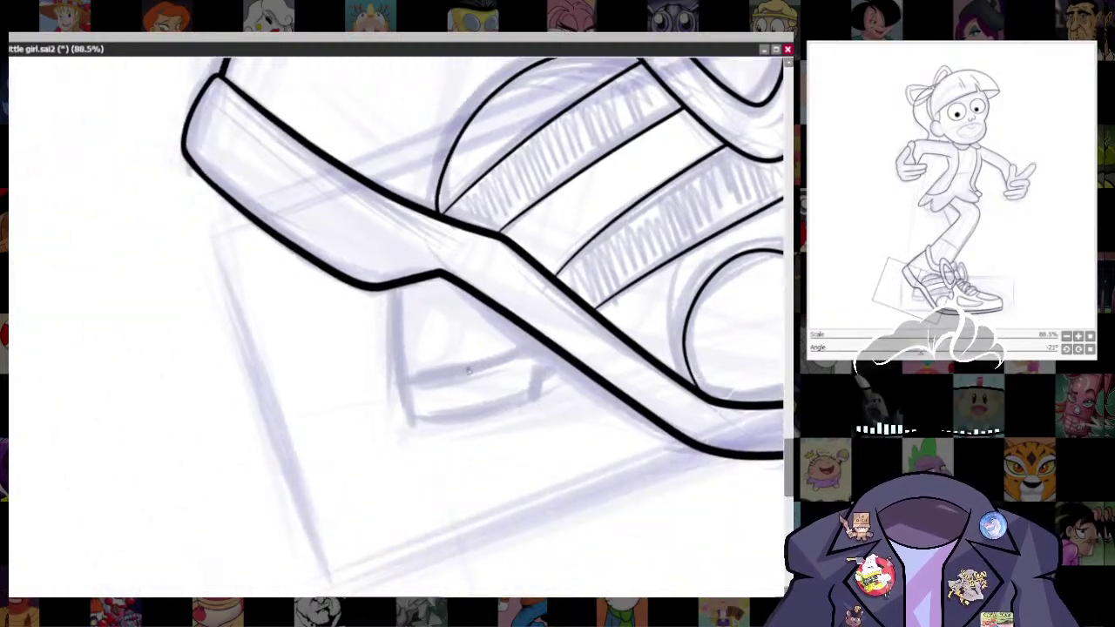
pyautogui.moveTo(389, 292)
pyautogui.mouseDown()
pyautogui.moveTo(403, 382)
pyautogui.moveTo(499, 362)
pyautogui.moveTo(519, 336)
pyautogui.mouseUp()
pyautogui.hotkey('ctrl', 'z')
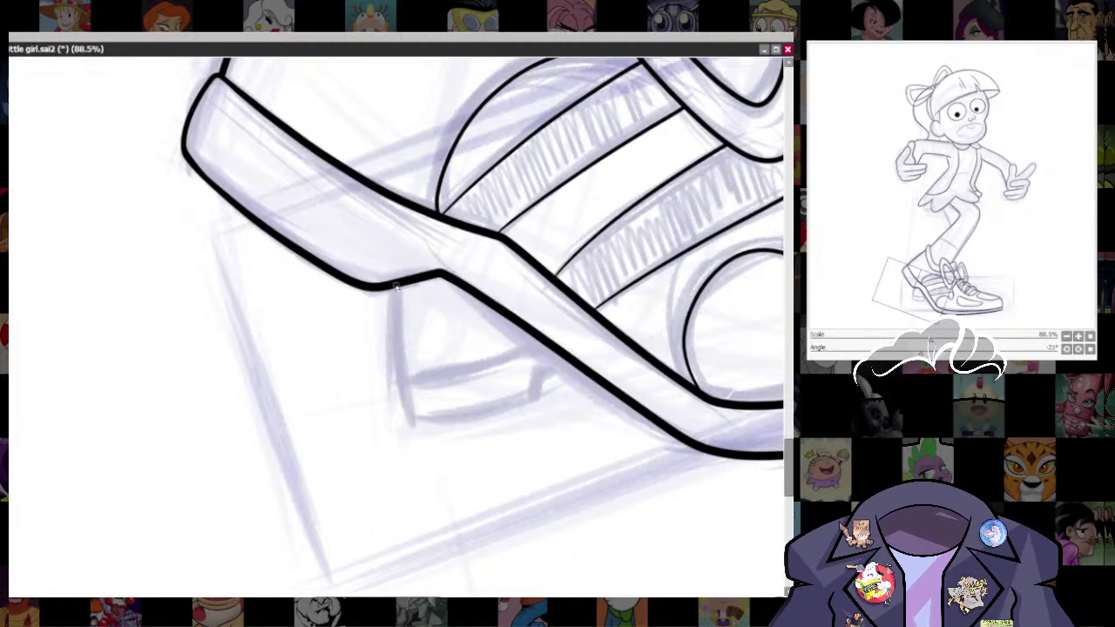
pyautogui.moveTo(394, 347)
pyautogui.mouseDown()
pyautogui.moveTo(407, 381)
pyautogui.moveTo(544, 344)
pyautogui.mouseUp()
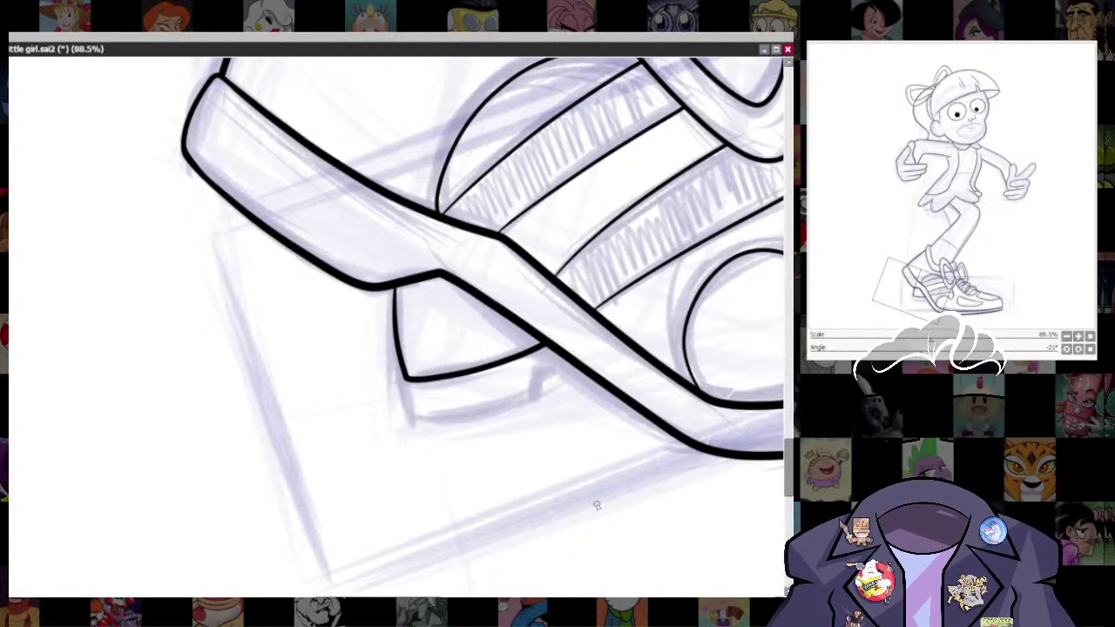
# - Ink the sole strip under the other shoe's heel, closing it with a slanted front edge against the front shoe's sole
pyautogui.moveTo(405, 377)
pyautogui.mouseDown()
pyautogui.moveTo(417, 423)
pyautogui.moveTo(542, 398)
pyautogui.moveTo(570, 360)
pyautogui.mouseUp()
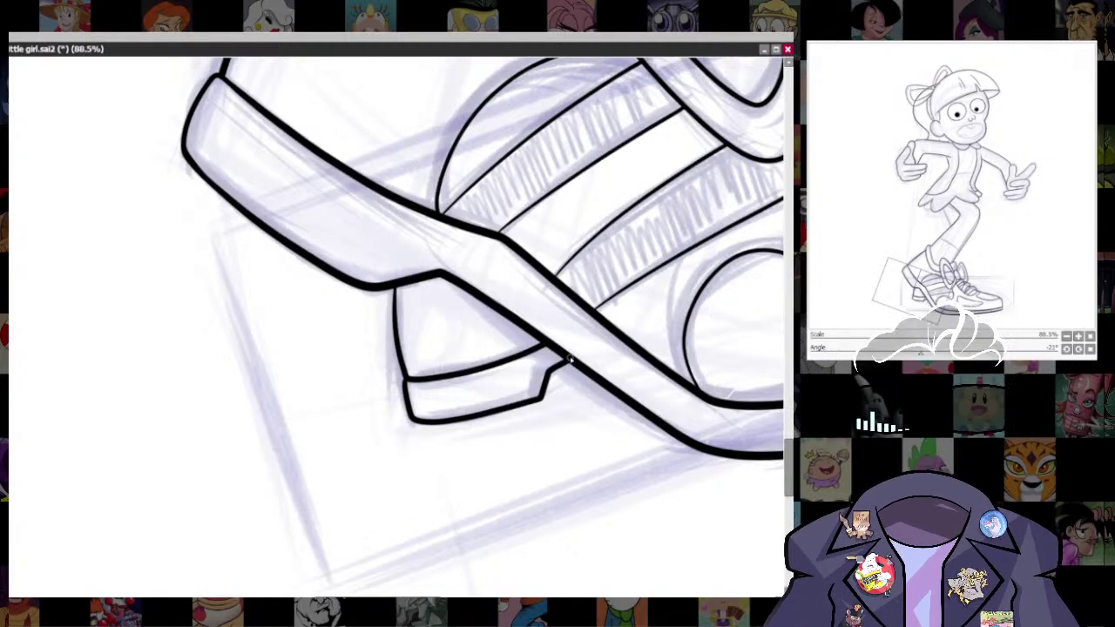
pyautogui.hotkey('ctrl', 'z')
pyautogui.hotkey('ctrl', 'z')
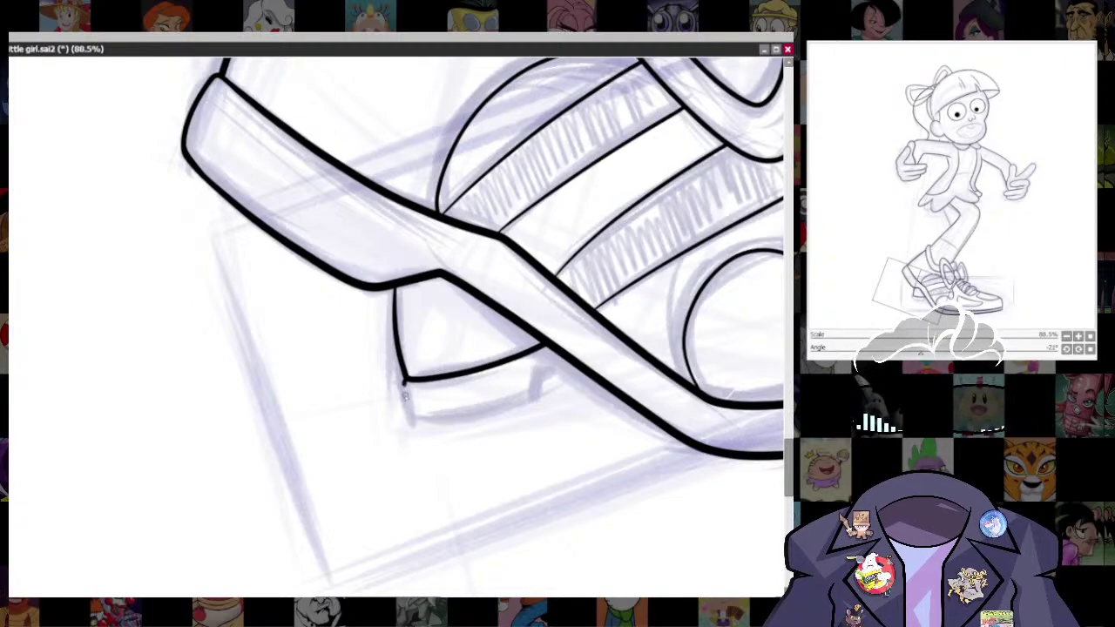
pyautogui.moveTo(404, 382)
pyautogui.mouseDown()
pyautogui.moveTo(412, 422)
pyautogui.moveTo(438, 424)
pyautogui.moveTo(533, 398)
pyautogui.moveTo(551, 360)
pyautogui.mouseUp()
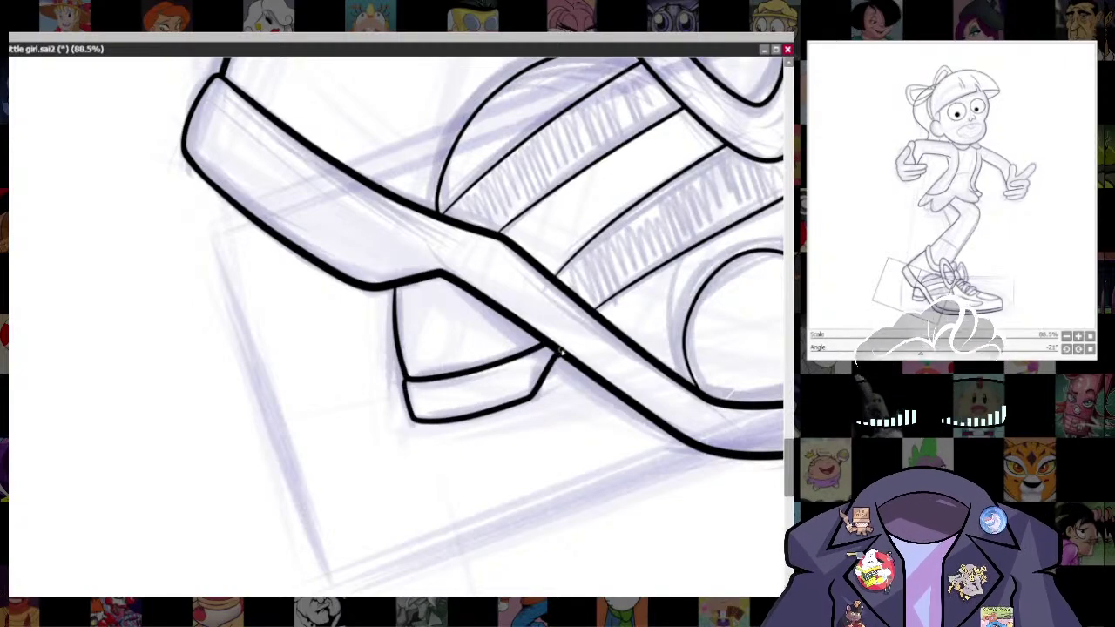
# - Reset the canvas rotation and ink the gently curved sock line across the front leg above the ankle
pyautogui.scroll(-7, 213, 556)
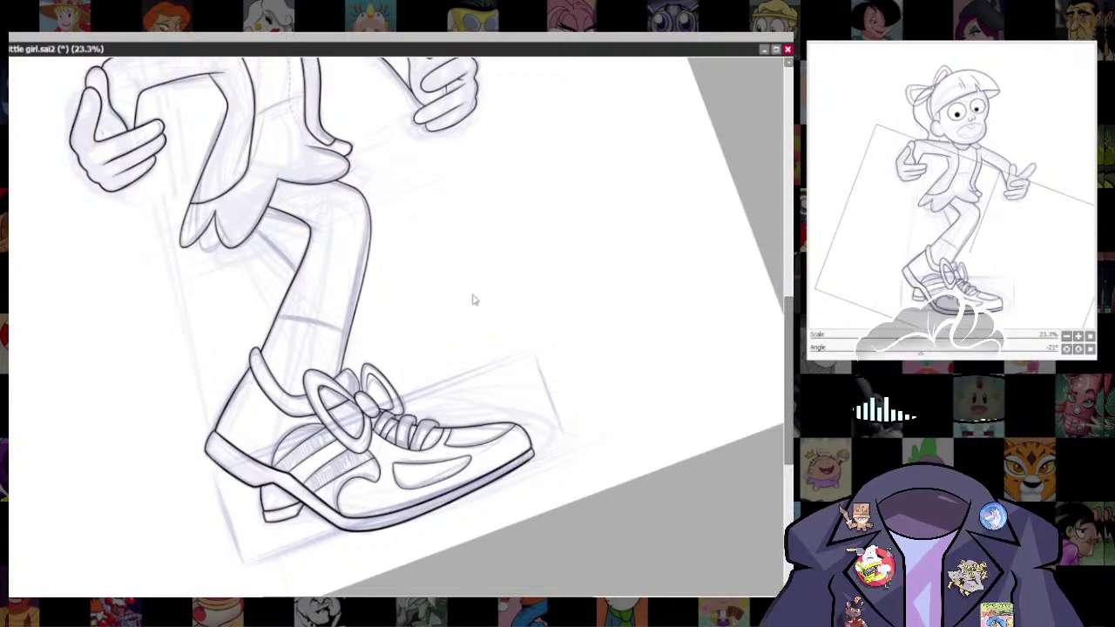
pyautogui.press('Home')
pyautogui.scroll(4, 643, 274)
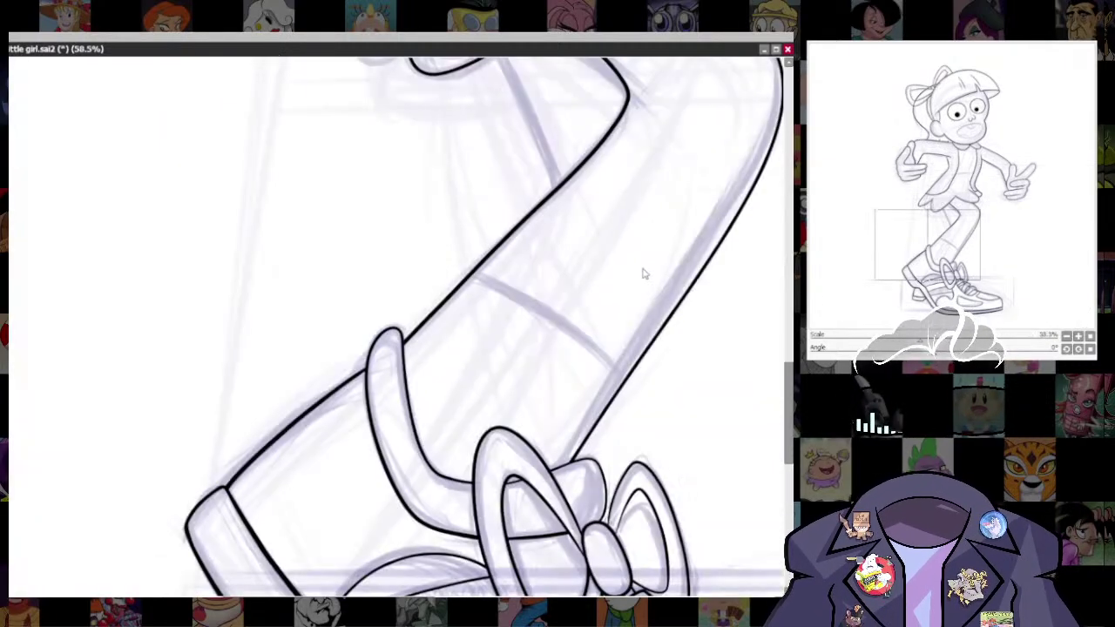
pyautogui.scroll(3, 700, 352)
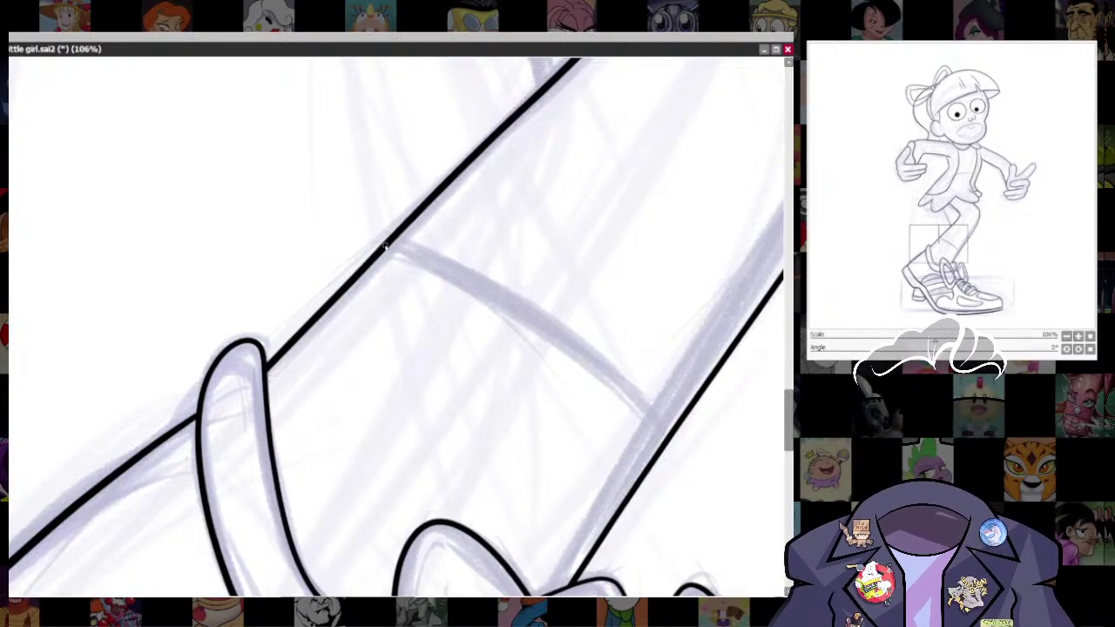
pyautogui.moveTo(386, 247)
pyautogui.mouseDown()
pyautogui.moveTo(442, 250)
pyautogui.moveTo(545, 290)
pyautogui.moveTo(608, 347)
pyautogui.moveTo(660, 444)
pyautogui.mouseUp()
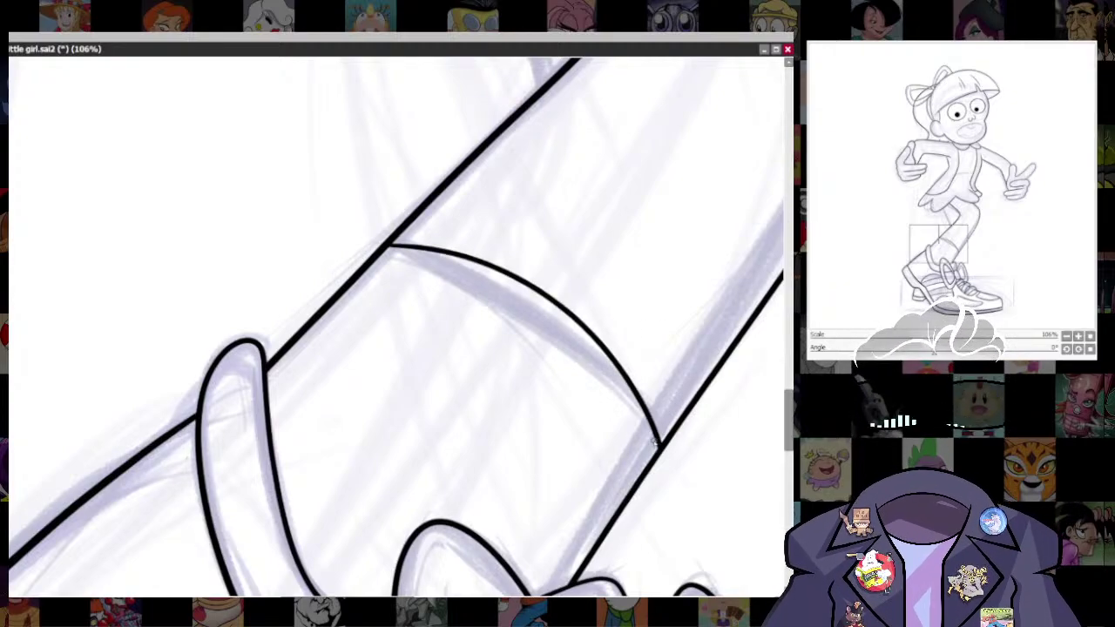
pyautogui.hotkey('ctrl', 'z')
pyautogui.moveTo(388, 248)
pyautogui.mouseDown()
pyautogui.moveTo(517, 300)
pyautogui.moveTo(633, 402)
pyautogui.moveTo(660, 445)
pyautogui.mouseUp()
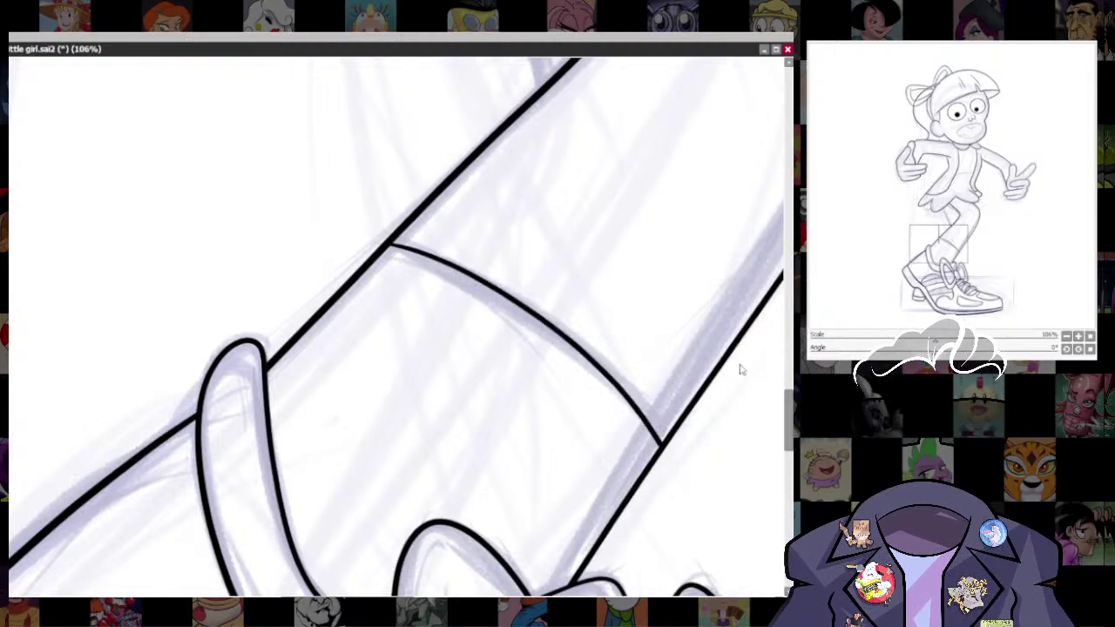
# - Ink the rear leg's back edge, from the shirt hem down to the front leg's contour below the knee bend
pyautogui.scroll(-5, 739, 369)
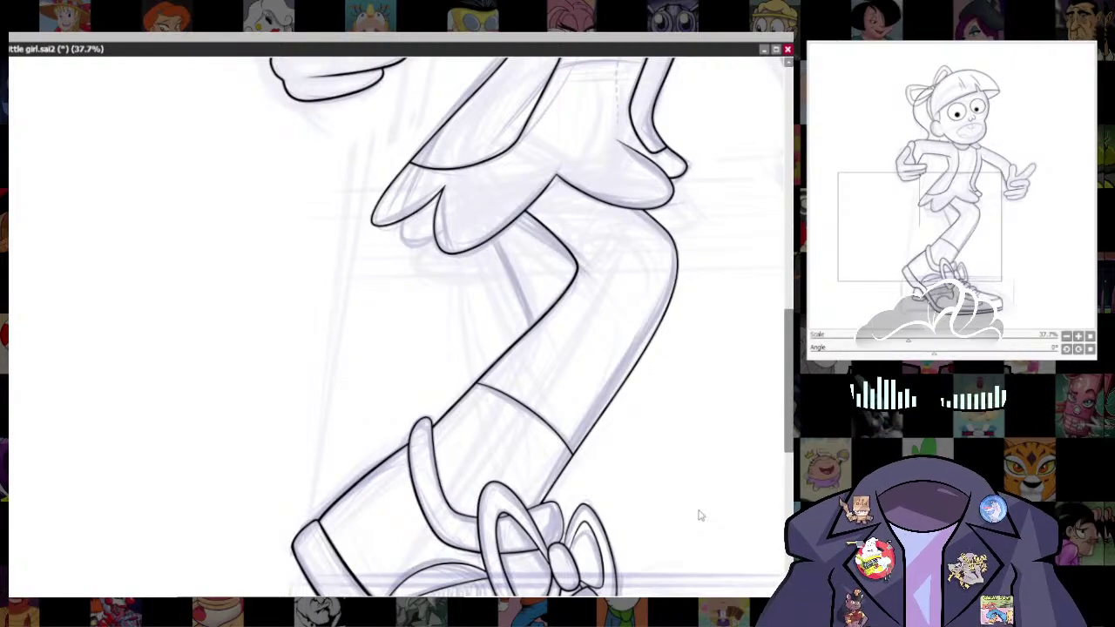
pyautogui.scroll(-2, 555, 224)
pyautogui.scroll(3, 555, 224)
pyautogui.scroll(3, 575, 324)
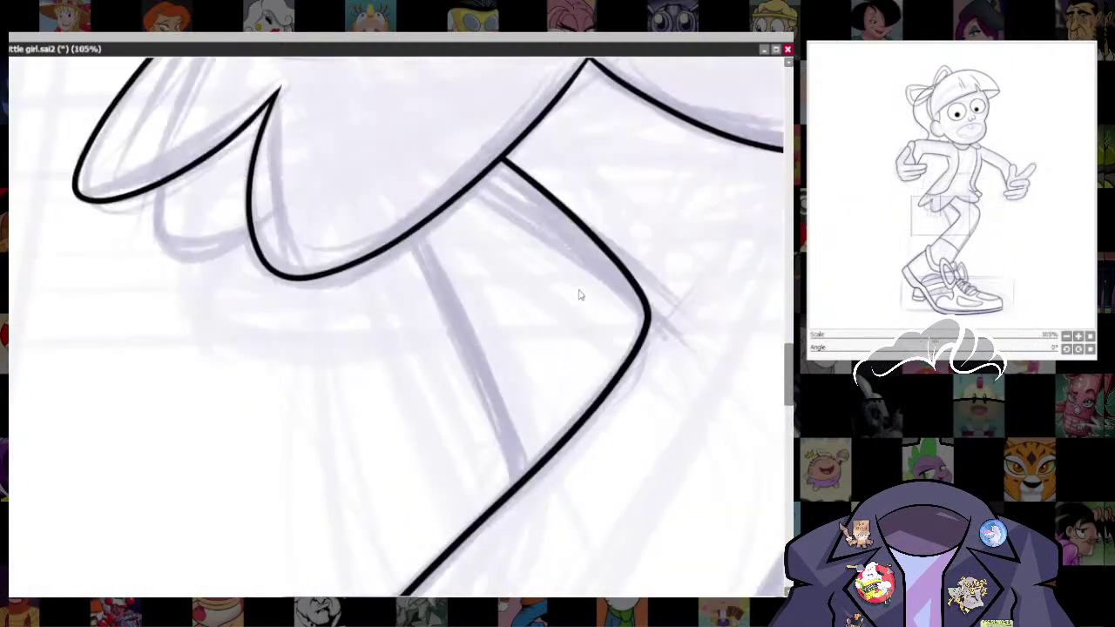
pyautogui.moveTo(409, 208)
pyautogui.mouseDown()
pyautogui.moveTo(450, 281)
pyautogui.moveTo(523, 473)
pyautogui.mouseUp()
pyautogui.hotkey('ctrl', 'z')
pyautogui.moveTo(408, 196); pyautogui.dragTo(512, 437)
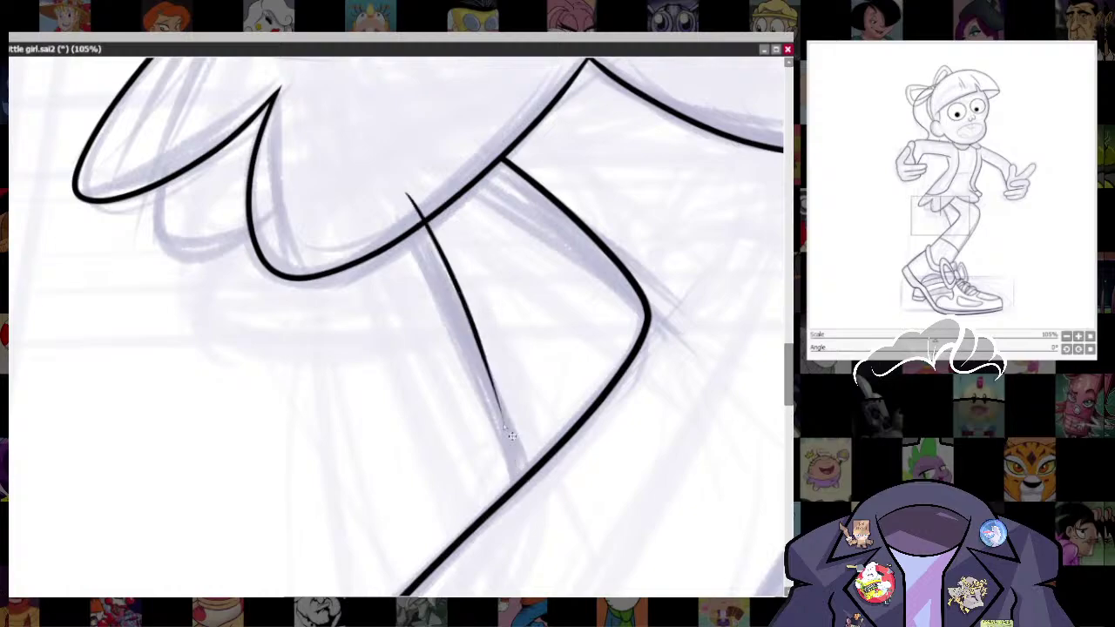
pyautogui.hotkey('ctrl', 'z')
pyautogui.moveTo(413, 183); pyautogui.dragTo(502, 418)
pyautogui.moveTo(512, 457); pyautogui.dragTo(519, 481)
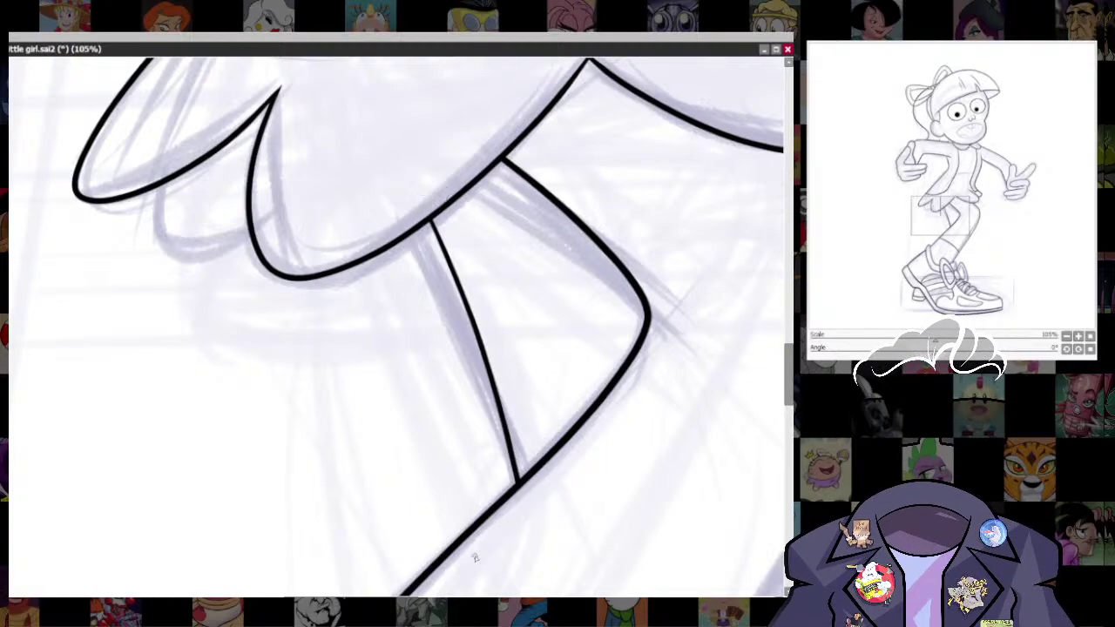
# - Ink the small rounded fold tucked between the two rear scallops of the shirt hem
pyautogui.moveTo(418, 297); pyautogui.dragTo(473, 437)
pyautogui.moveTo(212, 323); pyautogui.dragTo(285, 378)
pyautogui.hotkey('ctrl', 'z')
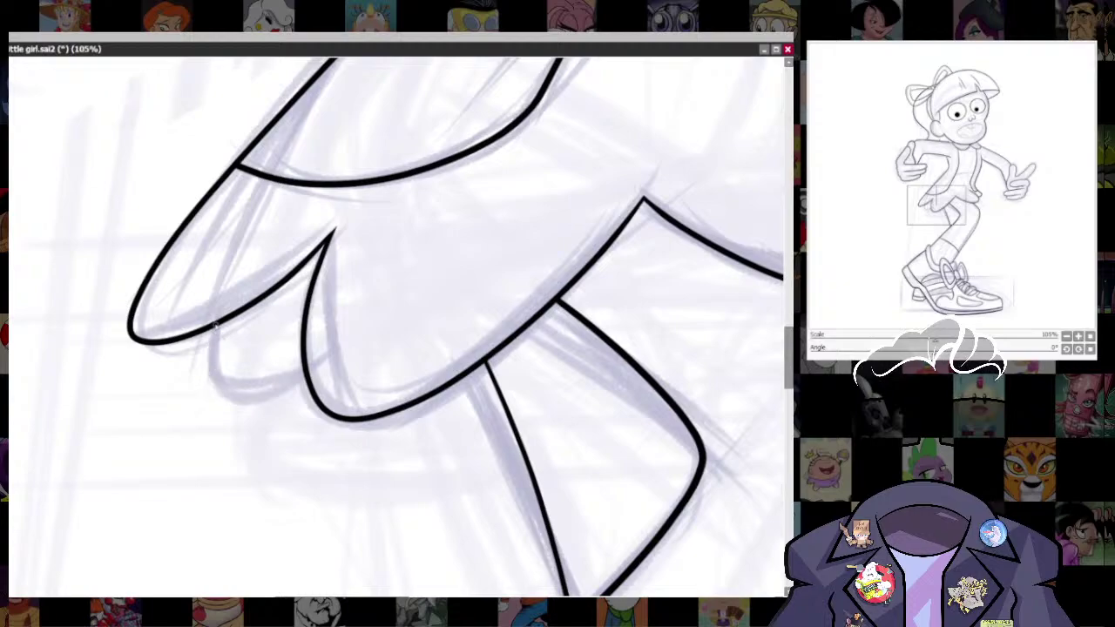
pyautogui.moveTo(216, 324)
pyautogui.mouseDown()
pyautogui.moveTo(202, 367)
pyautogui.moveTo(218, 404)
pyautogui.moveTo(260, 398)
pyautogui.moveTo(305, 365)
pyautogui.mouseUp()
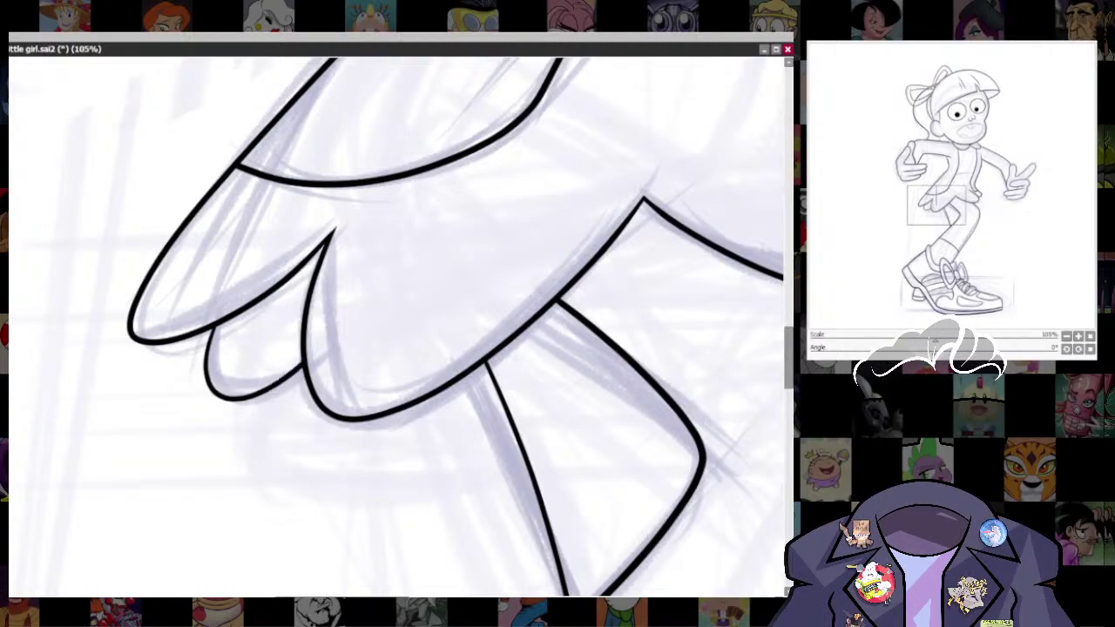
# - Hide the rough sketch and check the clean line art across the whole figure and the shoe's heel
pyautogui.scroll(-5, 674, 409)
pyautogui.moveTo(620, 509); pyautogui.dragTo(289, 586)
pyautogui.scroll(5, 444, 461)
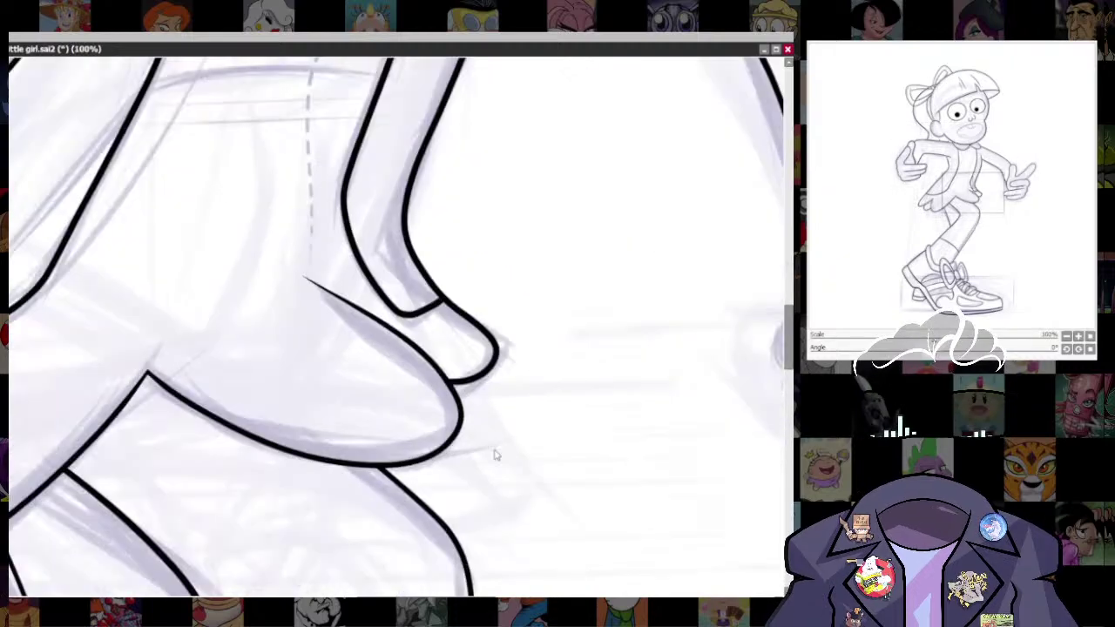
pyautogui.scroll(-7, 502, 500)
pyautogui.scroll(-1, 623, 322)
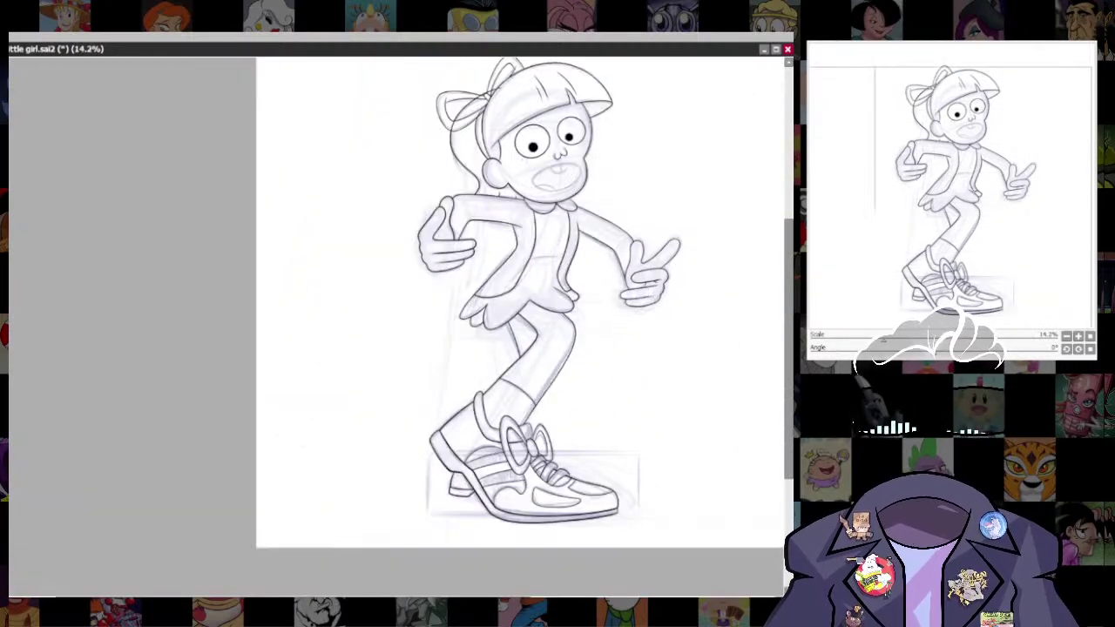
pyautogui.click(819, 514)
pyautogui.scroll(-3, 651, 305)
pyautogui.moveTo(639, 280); pyautogui.dragTo(612, 386)
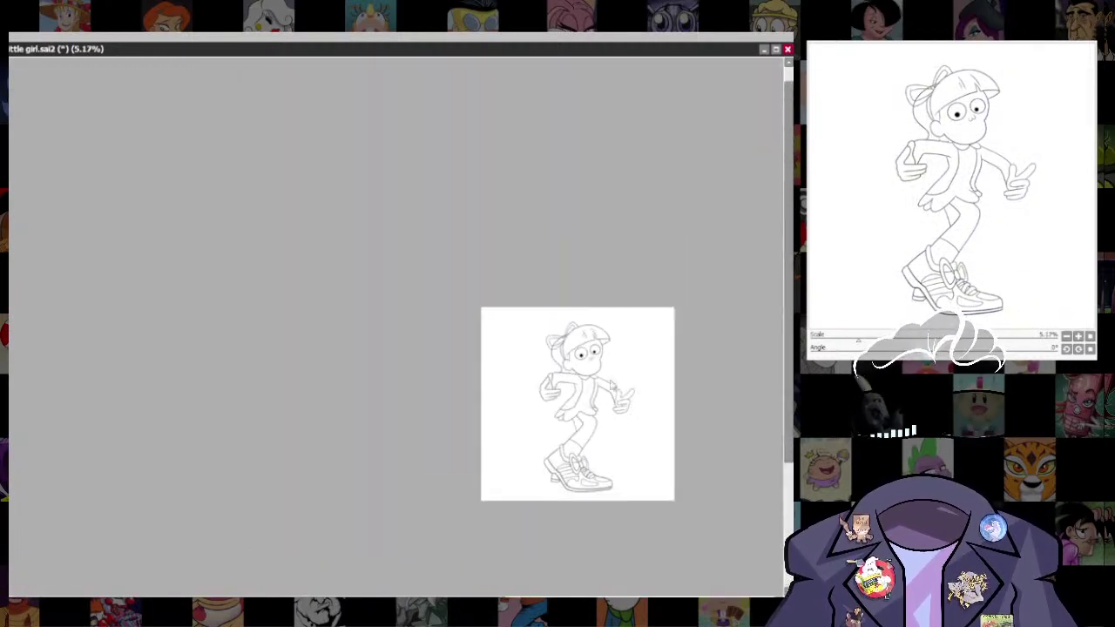
pyautogui.scroll(4, 607, 384)
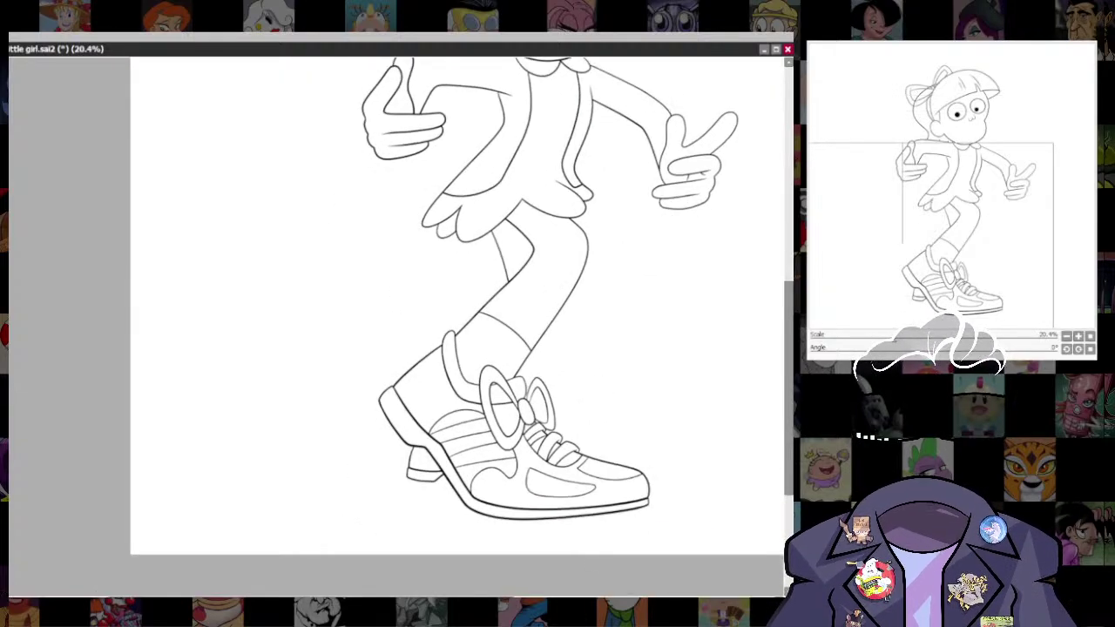
pyautogui.scroll(-1, 660, 426)
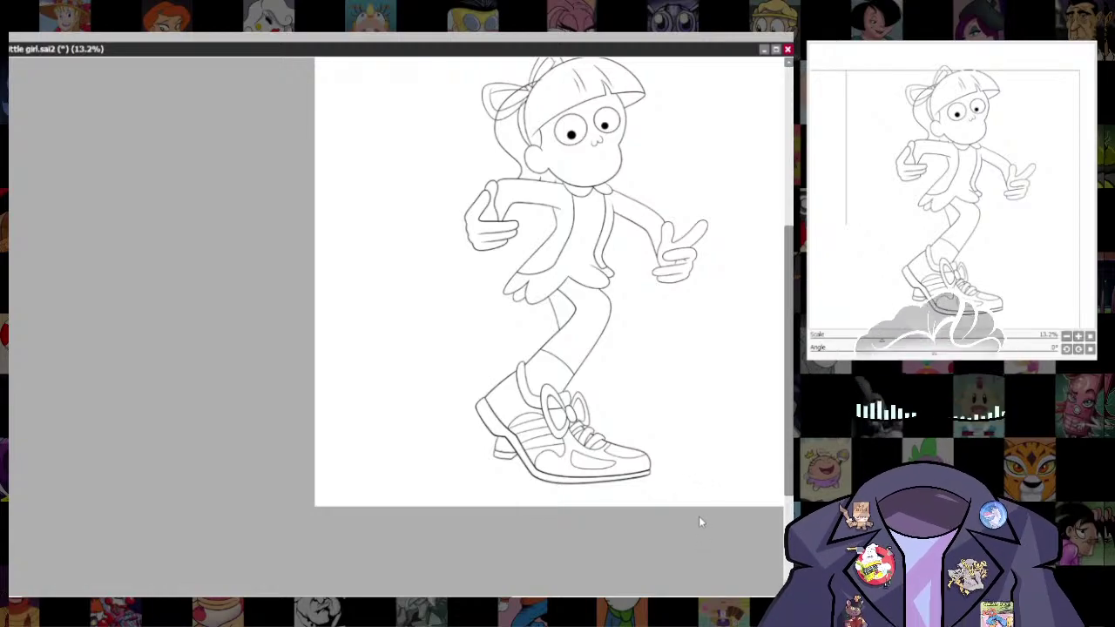
pyautogui.scroll(8, 660, 438)
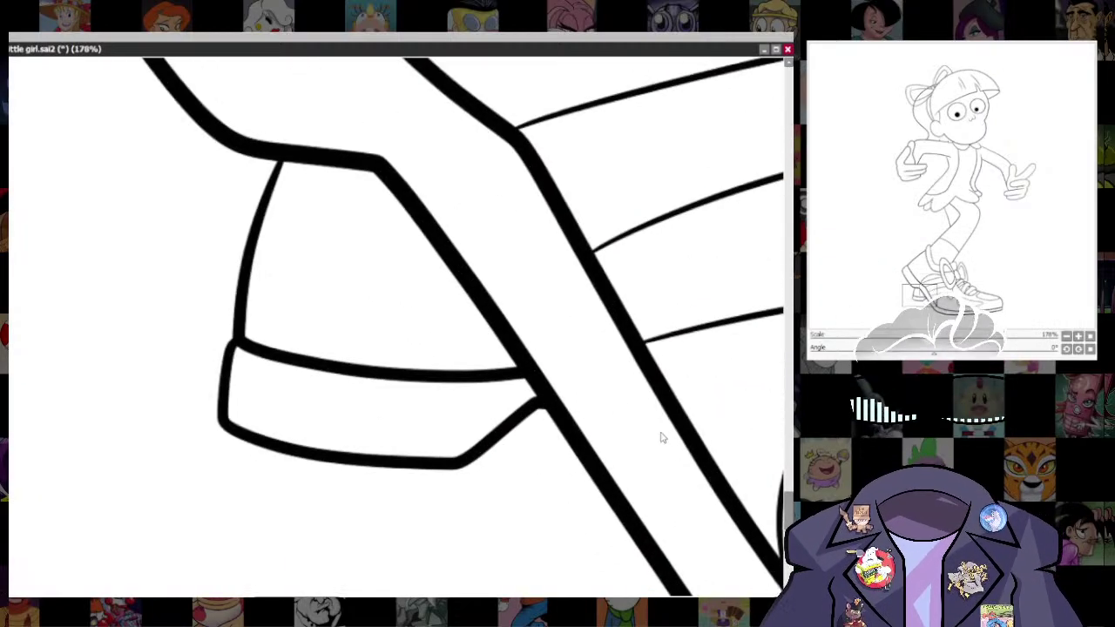
# - Rework the corner where the shoe's heel meets the sole with a short sloping line and erase the stray line tip
pyautogui.scroll(-6, 660, 438)
pyautogui.scroll(6, 508, 467)
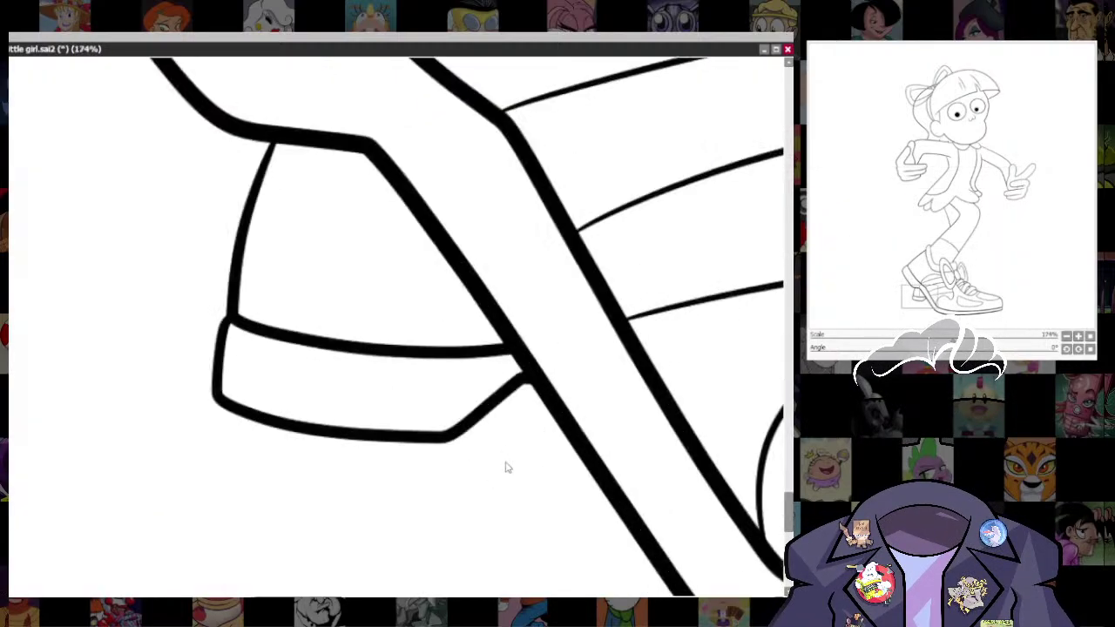
pyautogui.scroll(2, 514, 436)
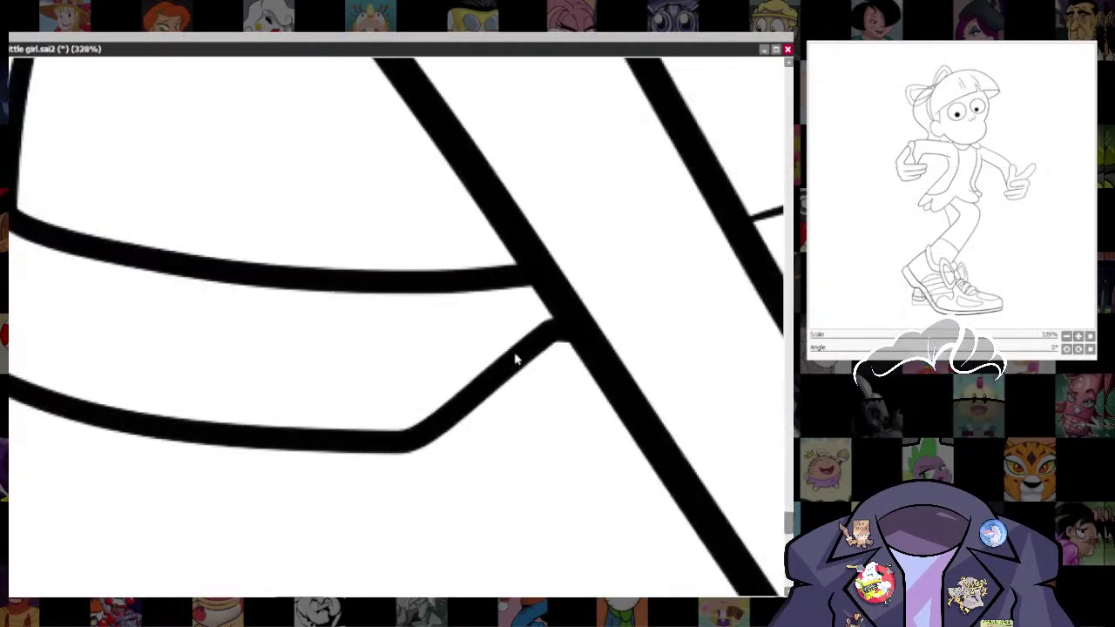
pyautogui.moveTo(537, 325)
pyautogui.mouseDown()
pyautogui.moveTo(654, 427)
pyautogui.moveTo(480, 349)
pyautogui.moveTo(455, 351)
pyautogui.moveTo(550, 338)
pyautogui.moveTo(680, 425)
pyautogui.moveTo(513, 366)
pyautogui.moveTo(630, 436)
pyautogui.moveTo(699, 501)
pyautogui.mouseUp()
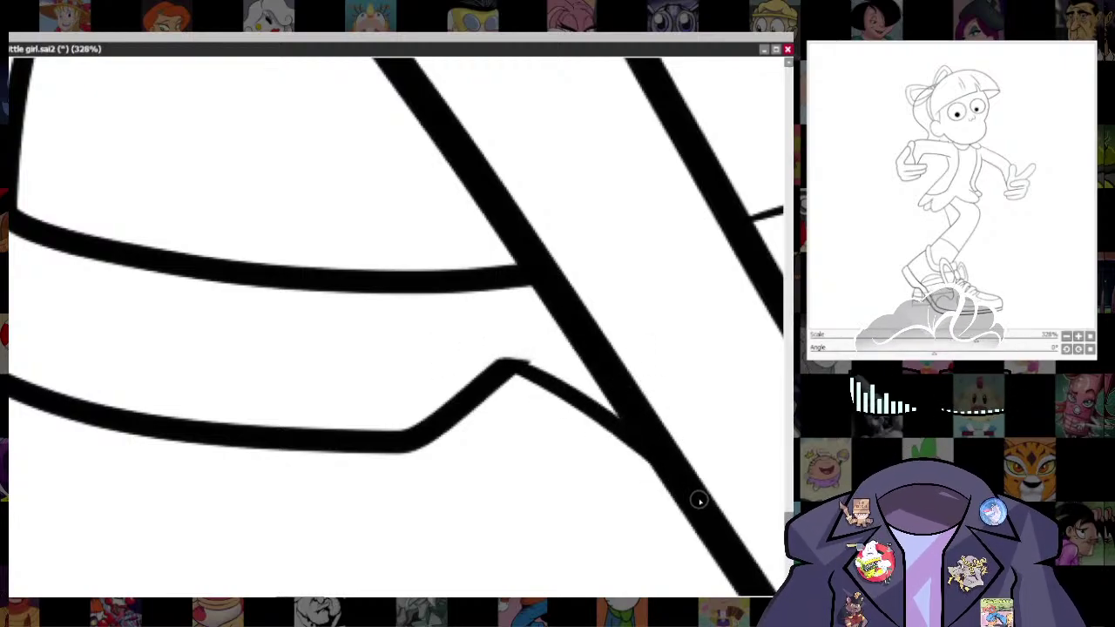
pyautogui.press('e')
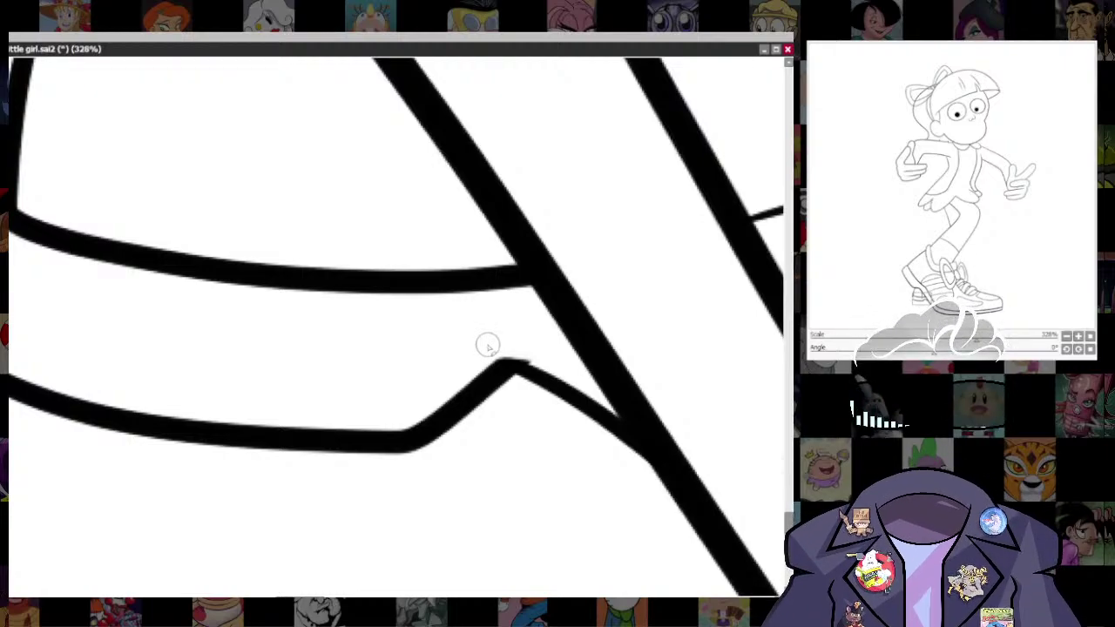
pyautogui.moveTo(507, 345); pyautogui.dragTo(559, 365)
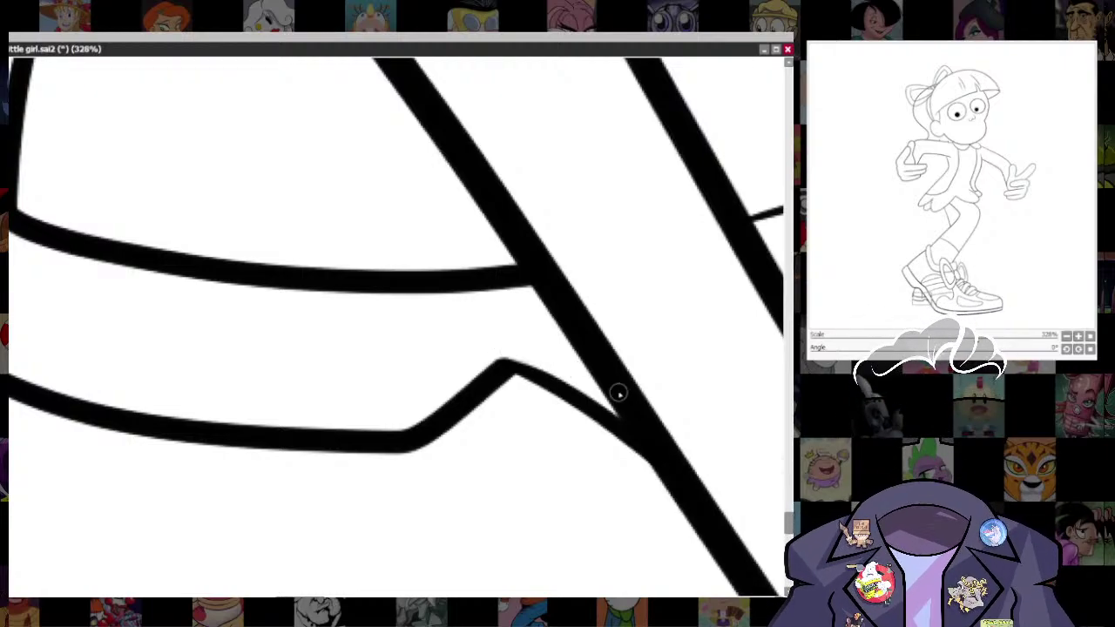
# - Show the rough sketch again and ink the two short tapered lashes below the larger eye
pyautogui.scroll(-9, 653, 356)
pyautogui.moveTo(642, 298); pyautogui.dragTo(513, 439)
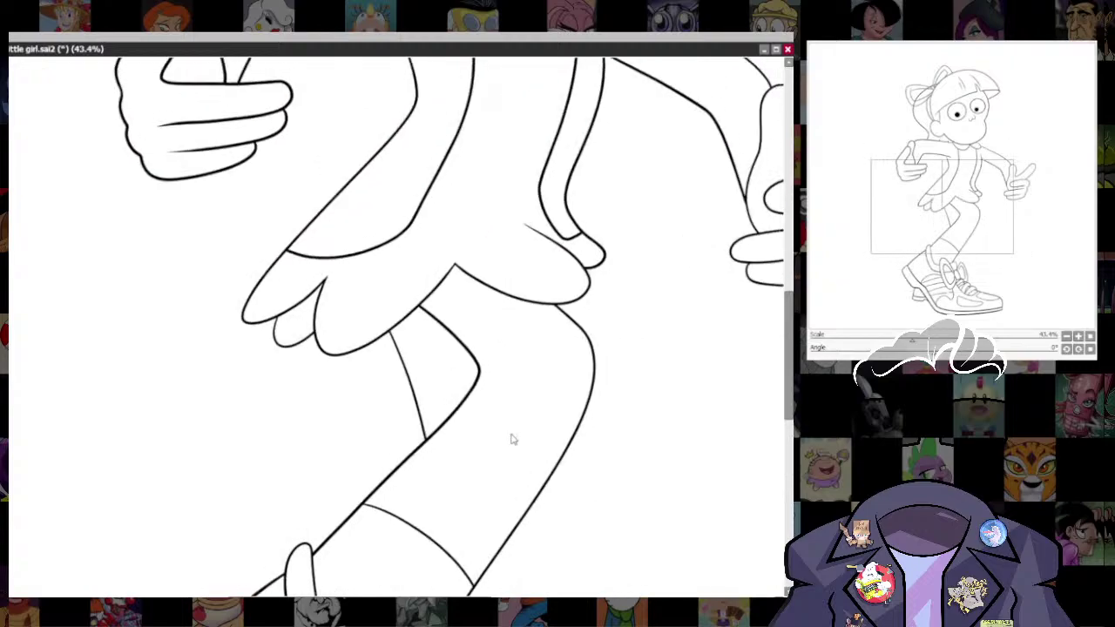
pyautogui.moveTo(549, 193); pyautogui.dragTo(611, 432)
pyautogui.scroll(-3, 611, 433)
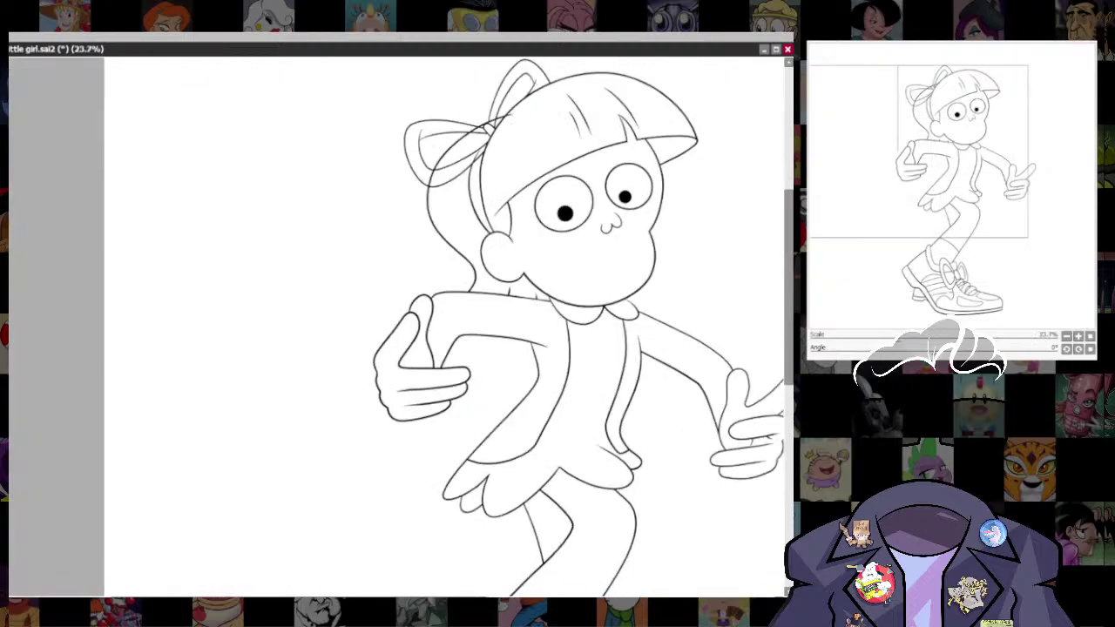
pyautogui.moveTo(629, 259); pyautogui.dragTo(583, 388)
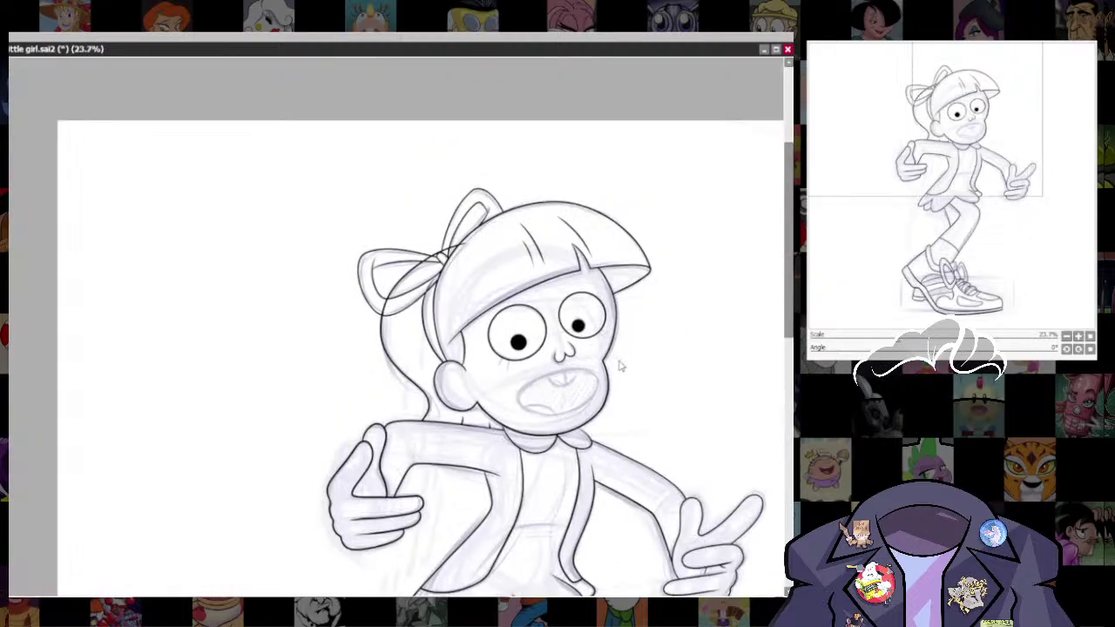
pyautogui.scroll(12, 557, 367)
pyautogui.press('Delete')
pyautogui.press('Delete')
pyautogui.press('Delete')
pyautogui.press('Delete')
pyautogui.press('Delete')
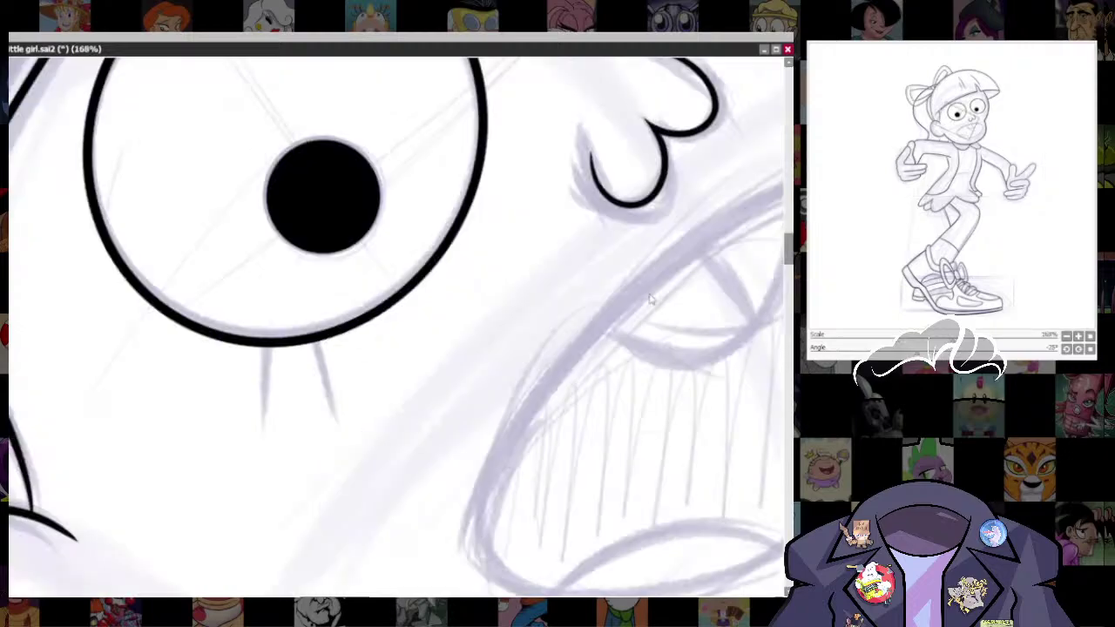
pyautogui.moveTo(263, 446); pyautogui.dragTo(265, 345)
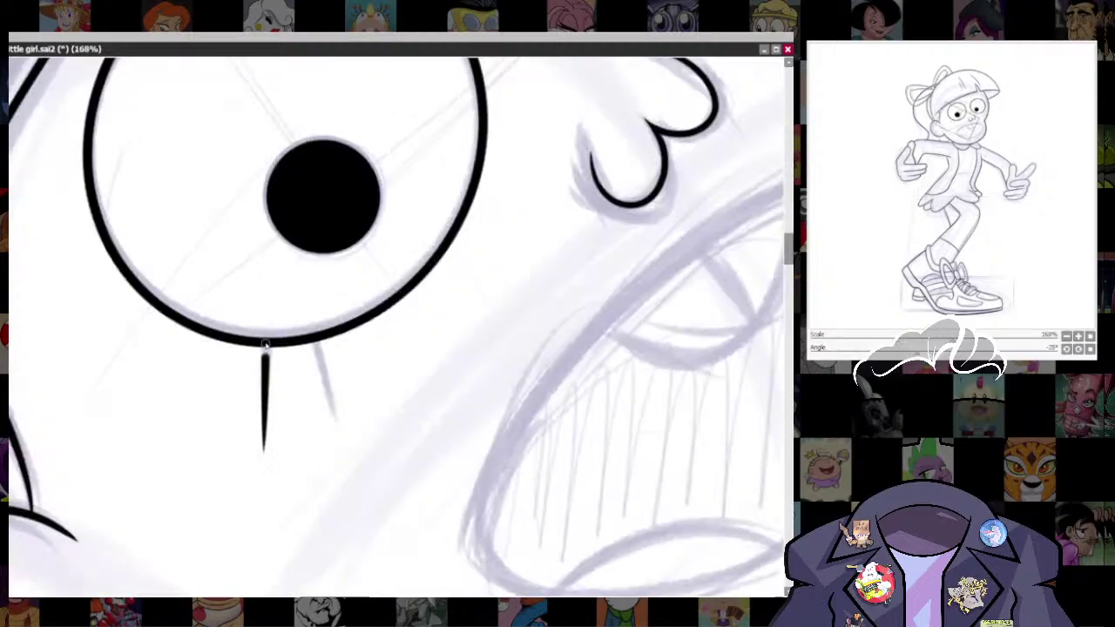
pyautogui.moveTo(337, 422); pyautogui.dragTo(313, 344)
# - Ink the two short tapered lashes at the outer lower edge of the smaller eye and reset the canvas rotation
pyautogui.moveTo(643, 245)
pyautogui.mouseDown()
pyautogui.moveTo(547, 339)
pyautogui.moveTo(397, 545)
pyautogui.mouseUp()
pyautogui.moveTo(696, 404); pyautogui.dragTo(401, 209)
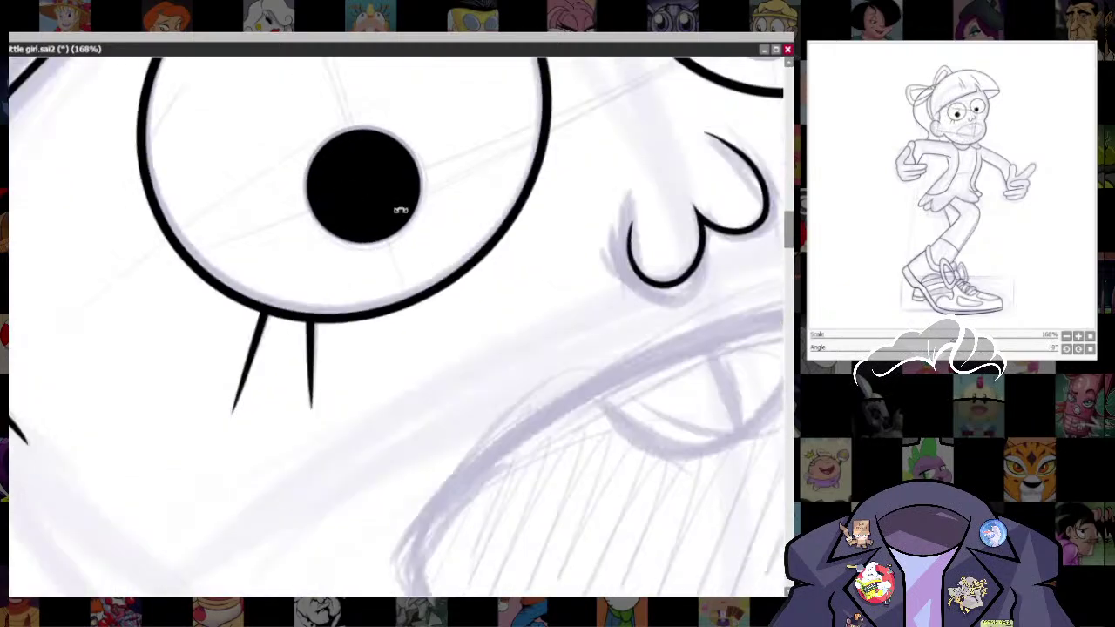
pyautogui.moveTo(671, 345)
pyautogui.mouseDown()
pyautogui.moveTo(487, 465)
pyautogui.moveTo(423, 188)
pyautogui.moveTo(474, 228)
pyautogui.mouseUp()
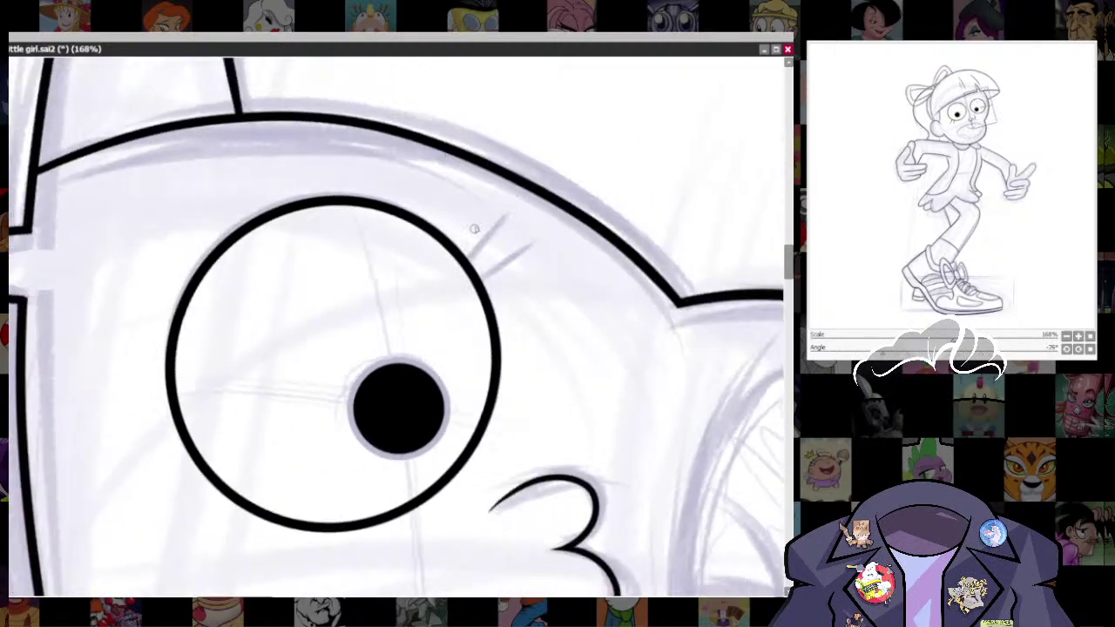
pyautogui.moveTo(505, 193); pyautogui.dragTo(464, 260)
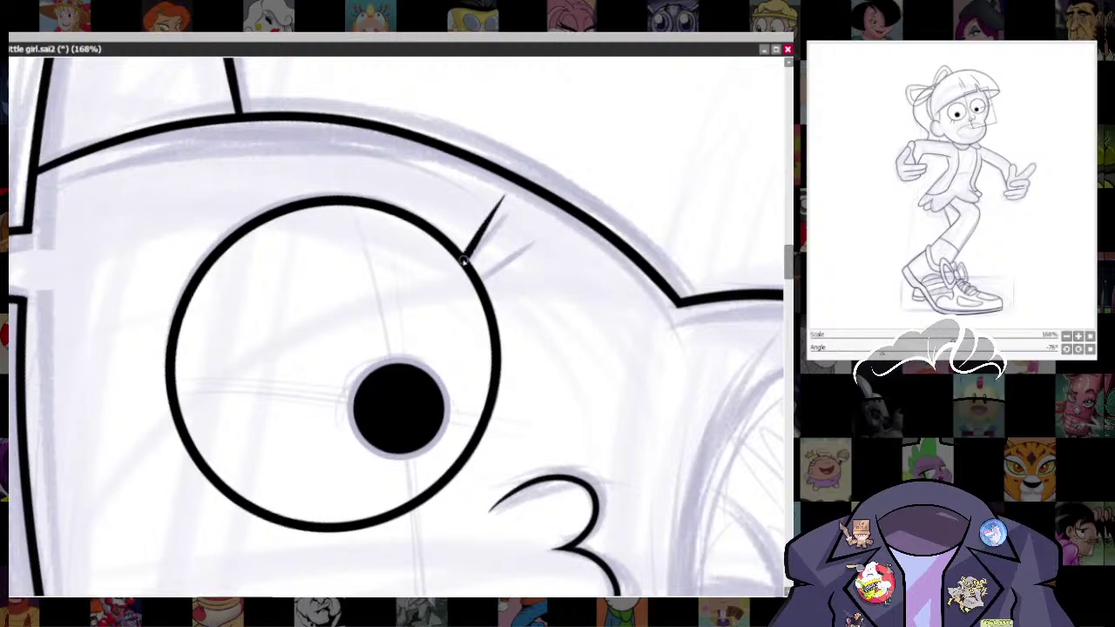
pyautogui.moveTo(527, 243); pyautogui.dragTo(482, 279)
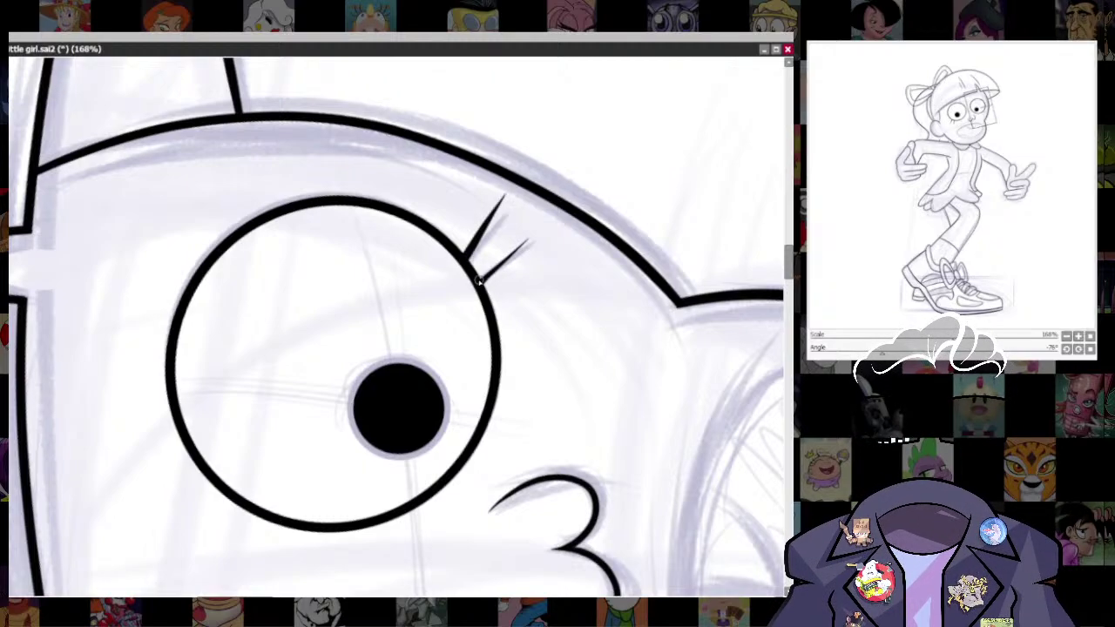
pyautogui.press('Home')
pyautogui.scroll(-7, 659, 391)
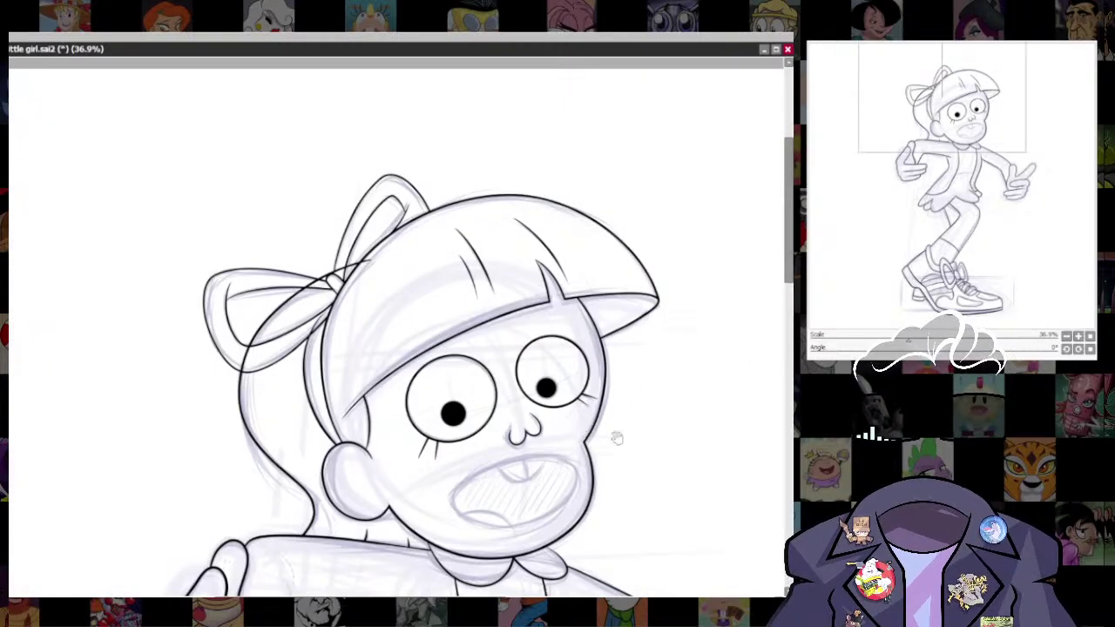
# - Draw a filled black ellipse inside the mouth sketch and stretch its four anchor points out to the mouth's contour
pyautogui.moveTo(617, 438); pyautogui.dragTo(608, 272)
pyautogui.scroll(-3, 607, 271)
pyautogui.moveTo(630, 319); pyautogui.dragTo(494, 438)
pyautogui.scroll(9, 501, 373)
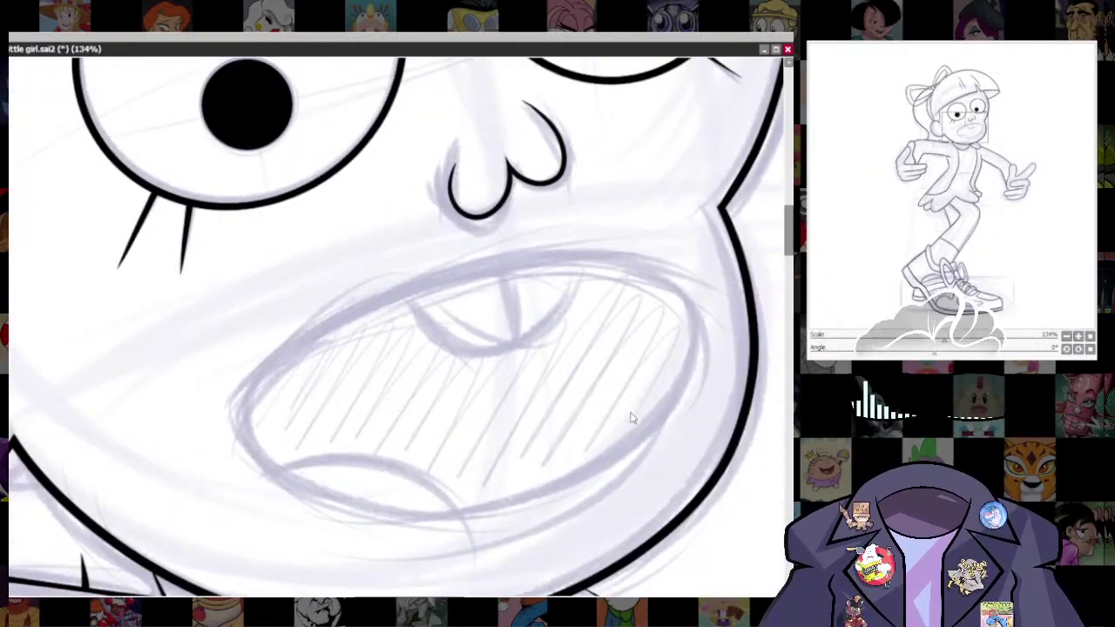
pyautogui.moveTo(632, 417); pyautogui.dragTo(591, 408)
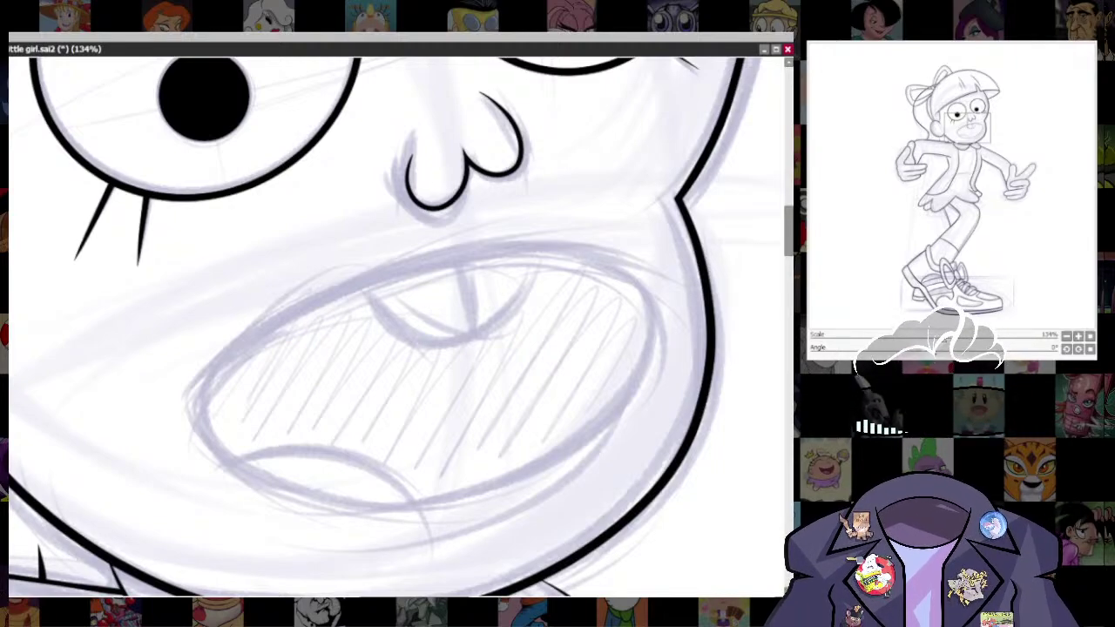
pyautogui.moveTo(376, 289); pyautogui.dragTo(515, 437)
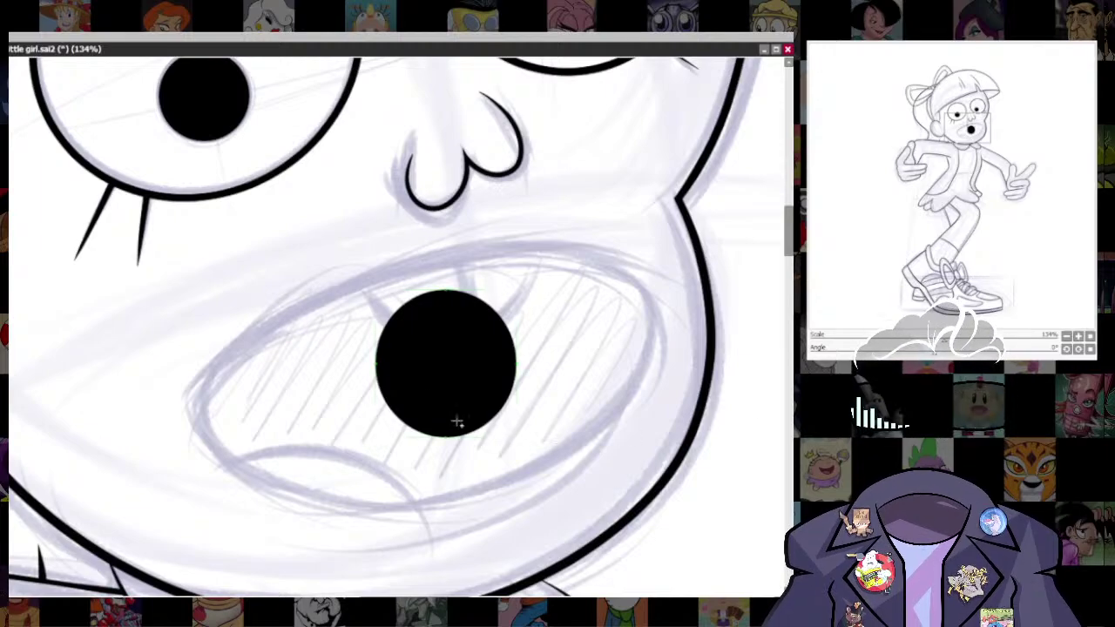
pyautogui.moveTo(378, 368); pyautogui.dragTo(197, 403)
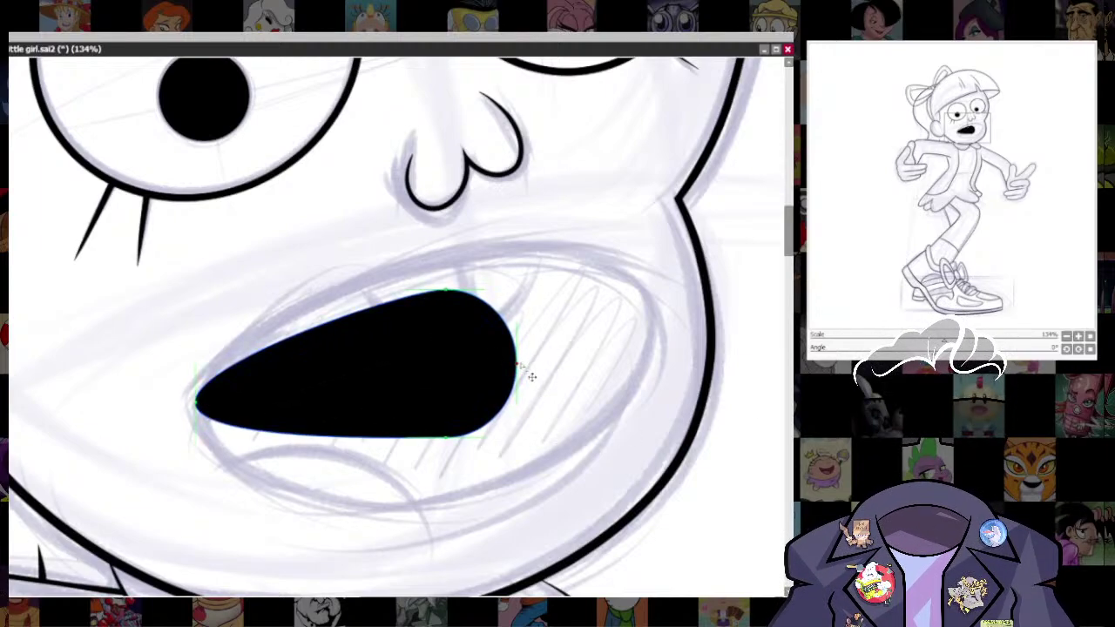
pyautogui.moveTo(531, 376); pyautogui.dragTo(649, 299)
pyautogui.moveTo(446, 289); pyautogui.dragTo(439, 253)
pyautogui.moveTo(445, 437); pyautogui.dragTo(432, 497)
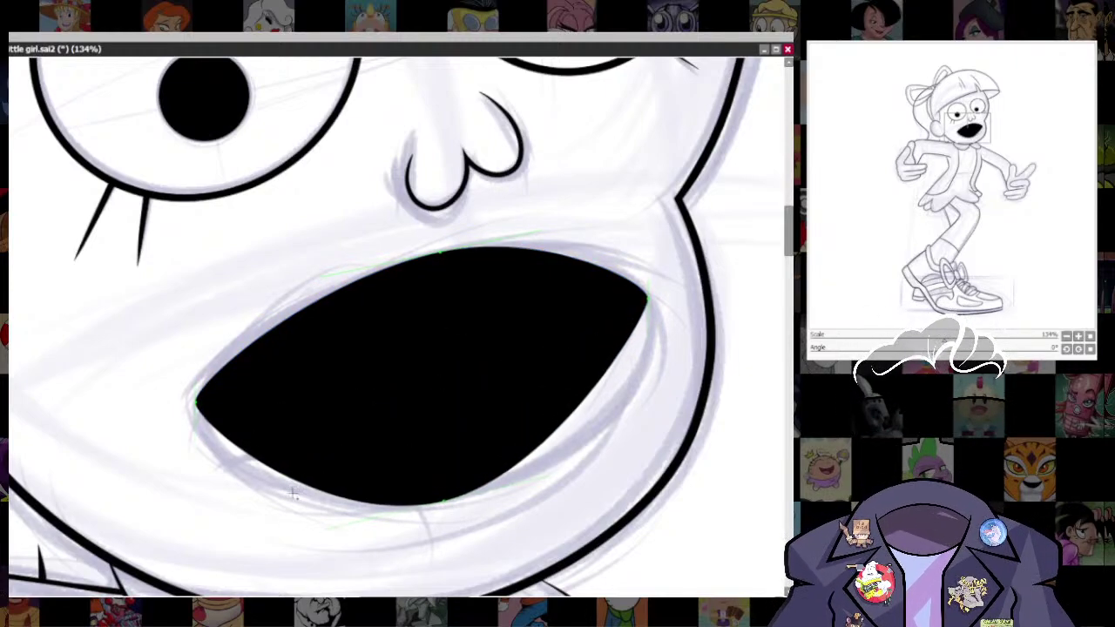
# - Refine the mouth shape with extra lower points and adjusted curve handles, fitting its corners and lower edge to the sketch
pyautogui.moveTo(278, 477); pyautogui.dragTo(266, 488)
pyautogui.moveTo(593, 394); pyautogui.dragTo(624, 403)
pyautogui.moveTo(649, 299); pyautogui.dragTo(656, 304)
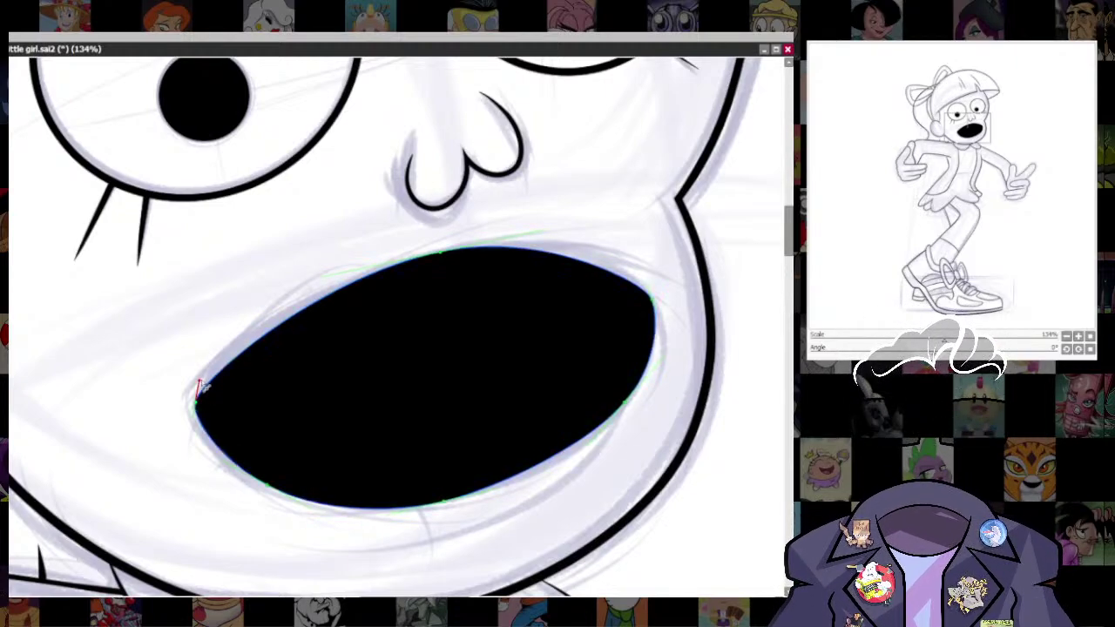
pyautogui.moveTo(202, 387); pyautogui.dragTo(199, 378)
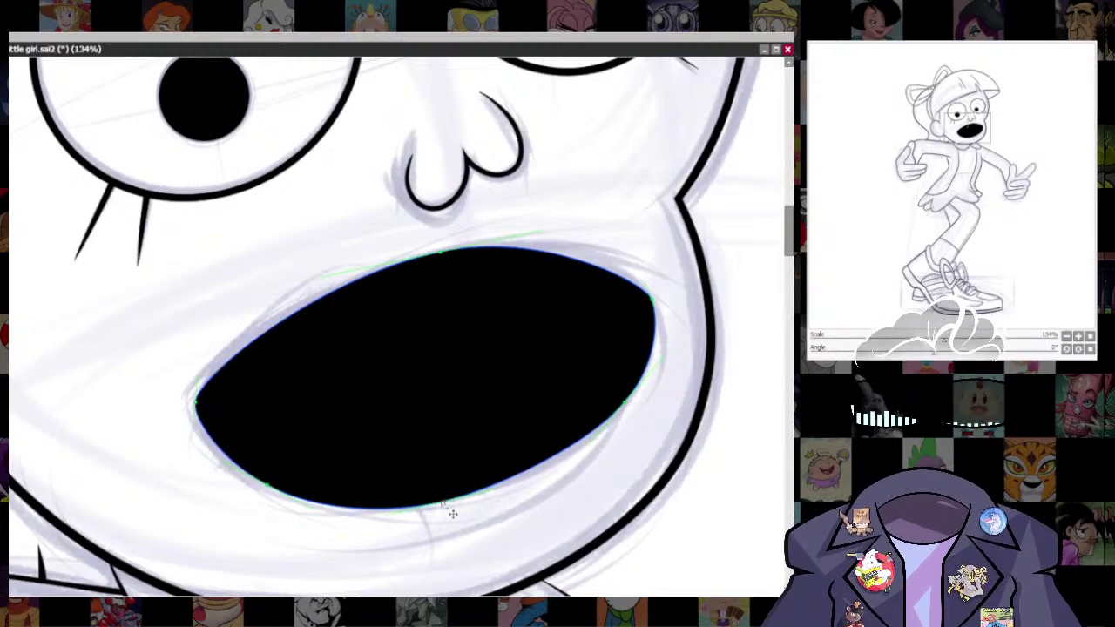
pyautogui.moveTo(448, 506); pyautogui.dragTo(510, 497)
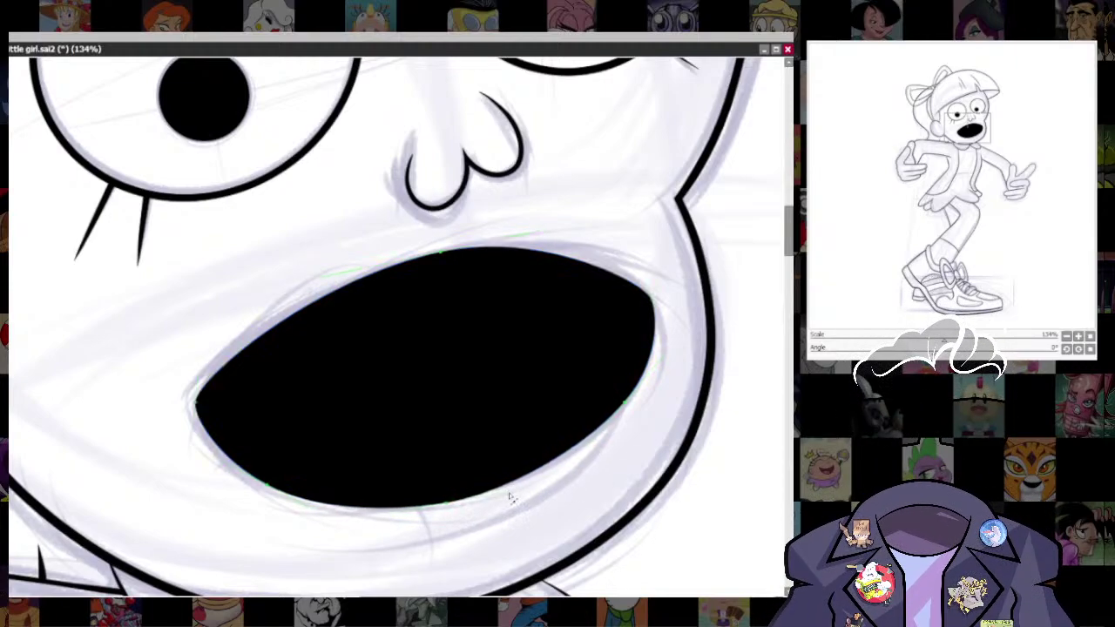
pyautogui.moveTo(628, 408); pyautogui.dragTo(629, 412)
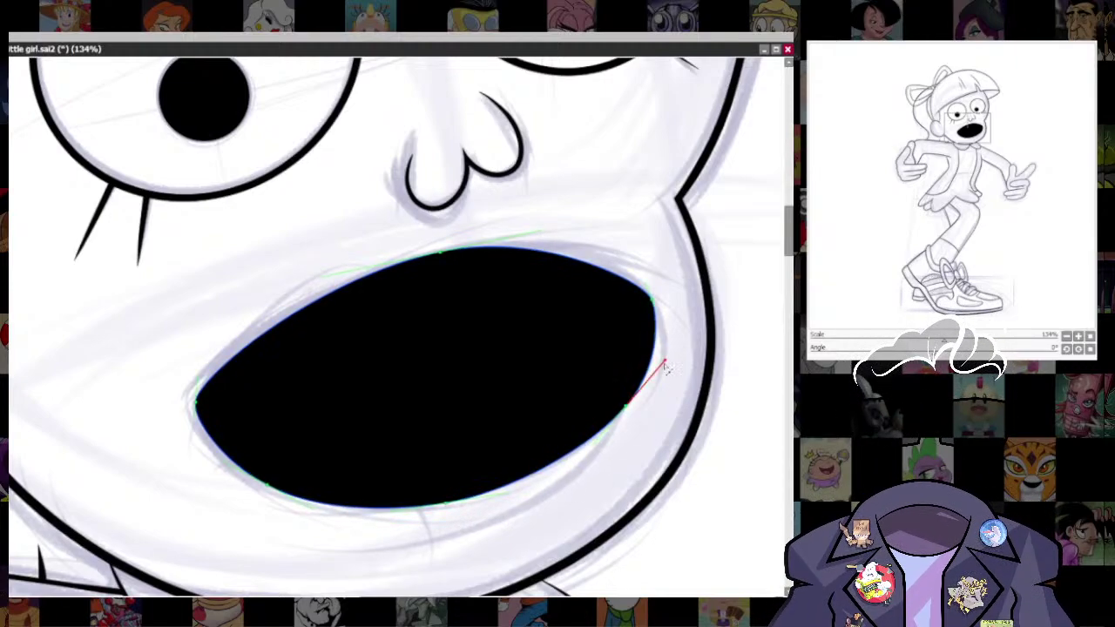
pyautogui.moveTo(662, 361); pyautogui.dragTo(661, 355)
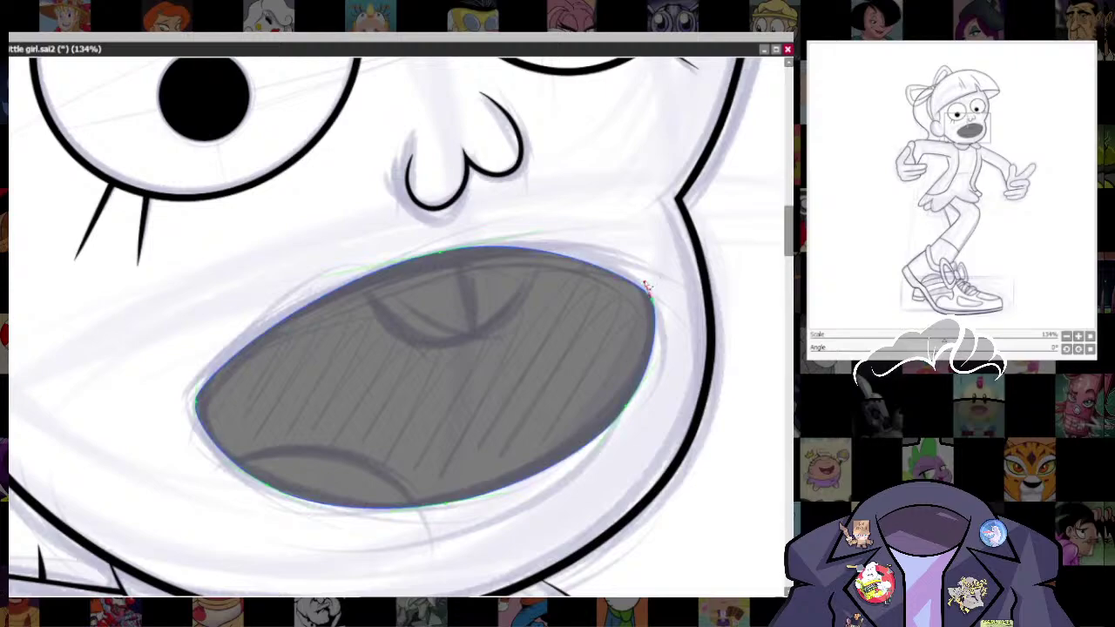
pyautogui.moveTo(650, 284); pyautogui.dragTo(647, 274)
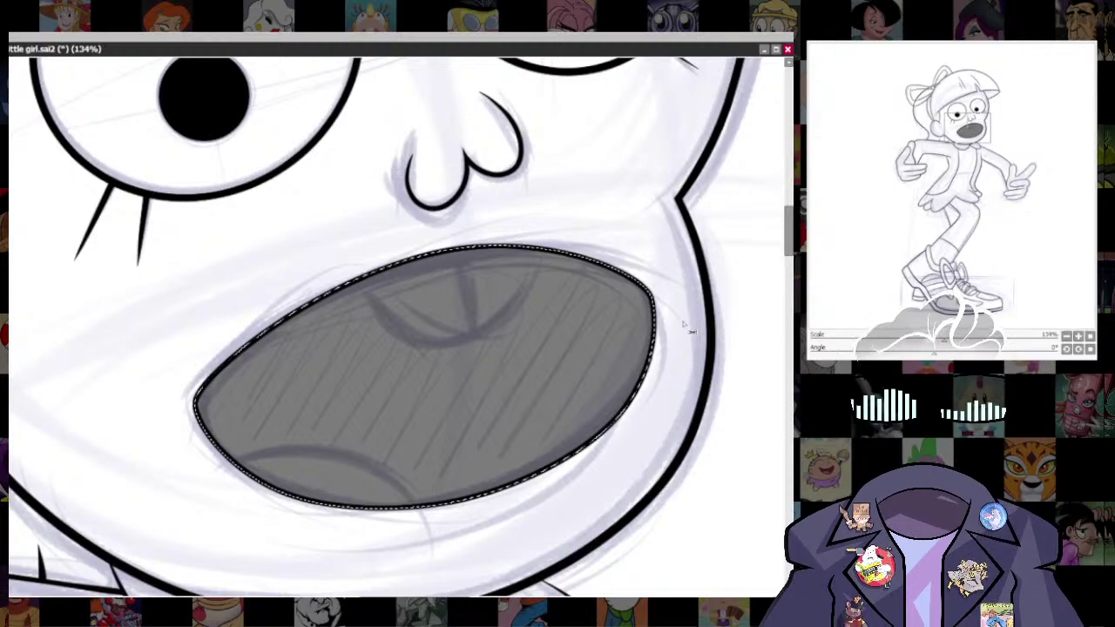
# - Turn the filled mouth shape into a thin black outline, clear the selection and check the line at the mouth corner
pyautogui.hotkey('ctrl', 'd')
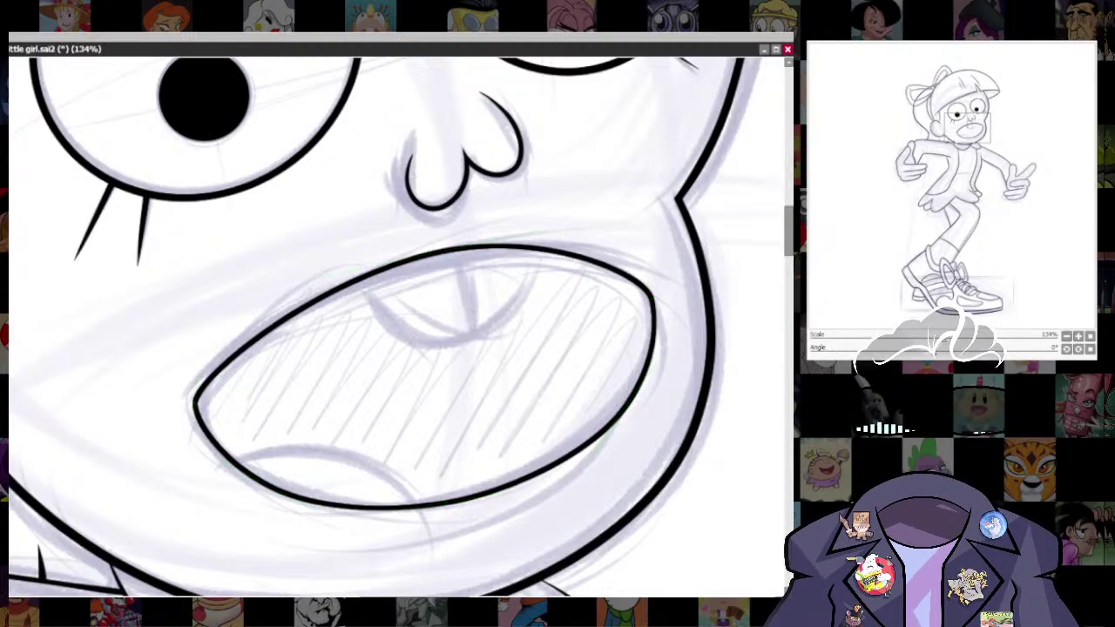
pyautogui.scroll(4, 209, 402)
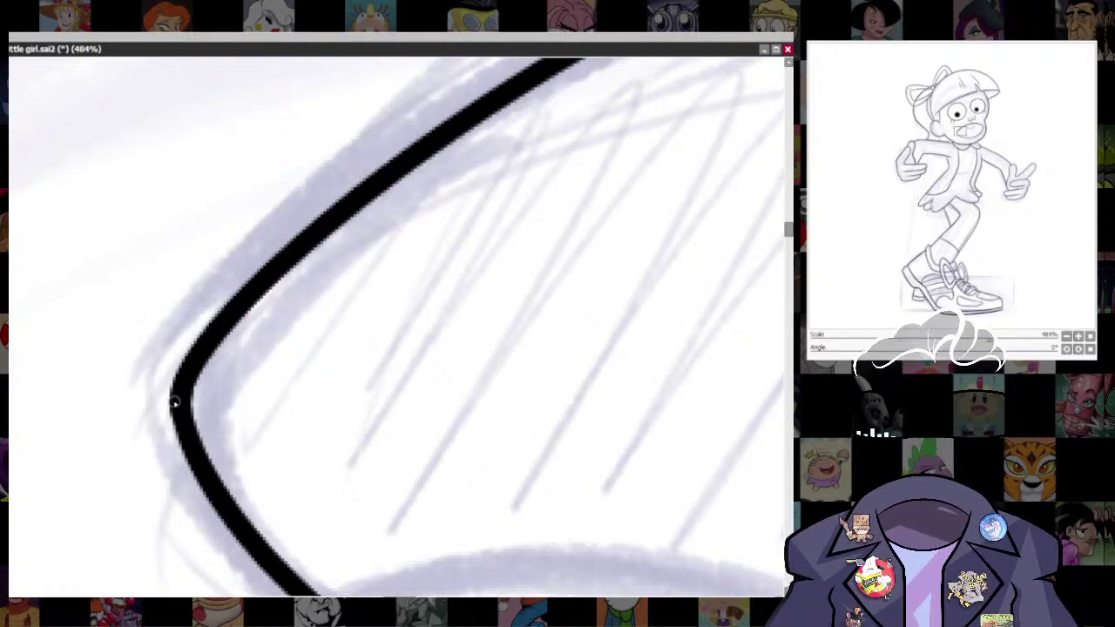
pyautogui.scroll(-4, 544, 423)
# - Ink the curved lower edge of the two upper front teeth and the tapered line dividing them
pyautogui.scroll(2, 617, 423)
pyautogui.moveTo(728, 273); pyautogui.dragTo(515, 448)
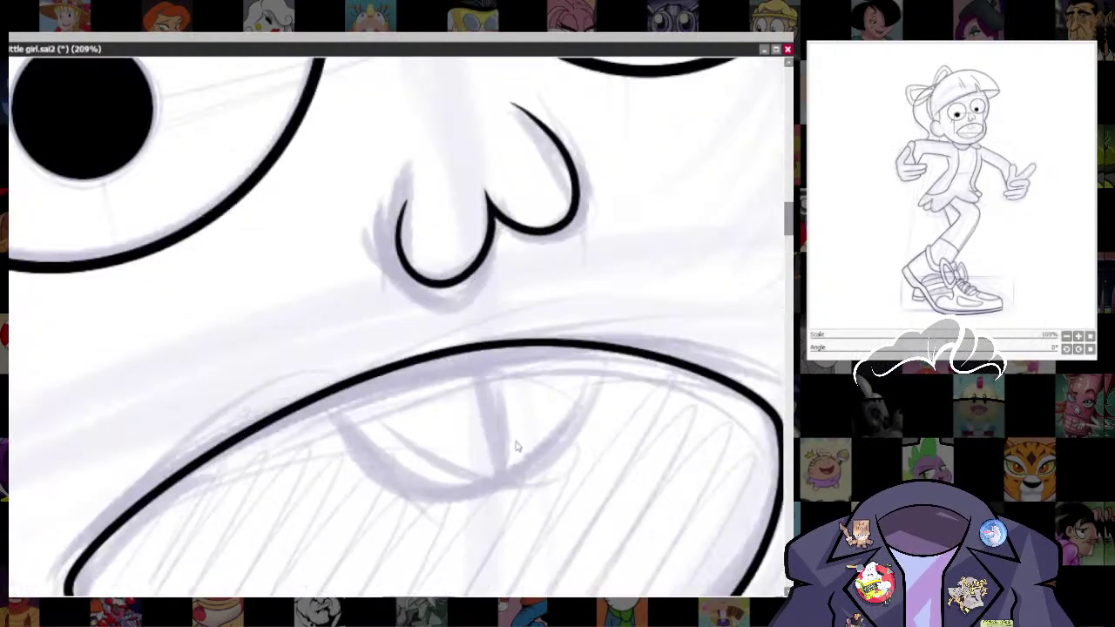
pyautogui.moveTo(681, 567); pyautogui.dragTo(696, 514)
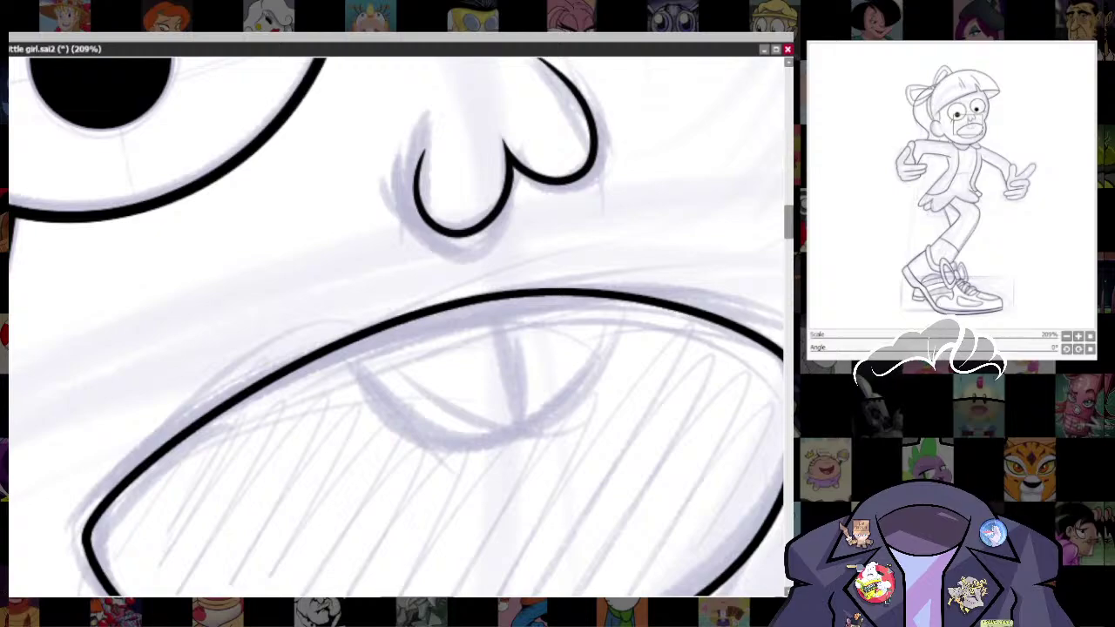
pyautogui.moveTo(623, 393); pyautogui.dragTo(536, 386)
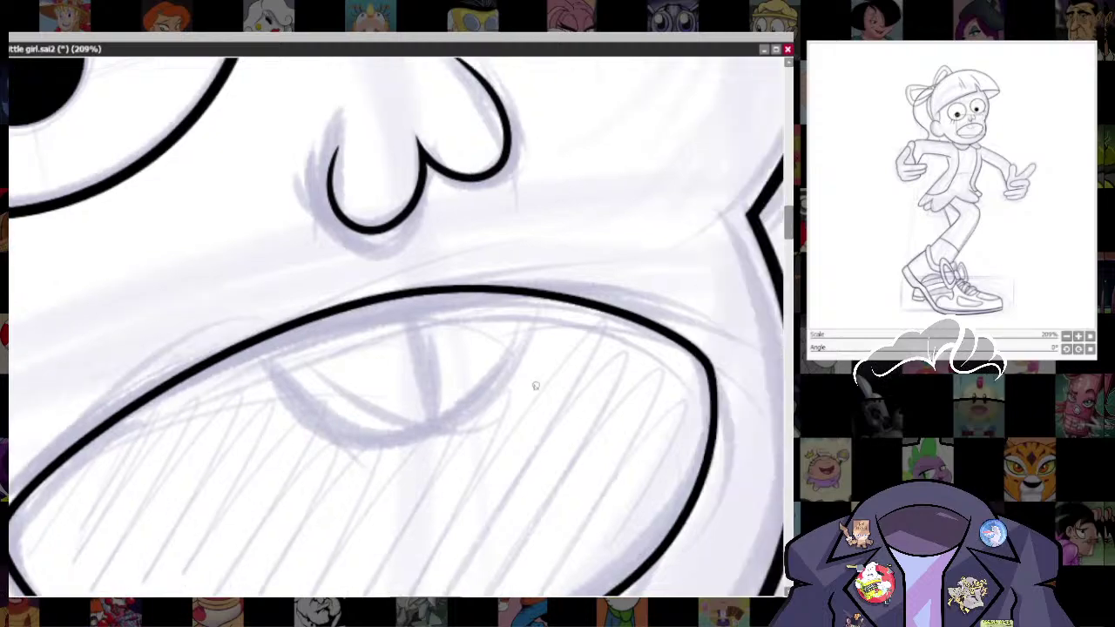
pyautogui.moveTo(253, 347)
pyautogui.mouseDown()
pyautogui.moveTo(394, 443)
pyautogui.moveTo(483, 379)
pyautogui.moveTo(503, 346)
pyautogui.mouseUp()
pyautogui.hotkey('ctrl', 'z')
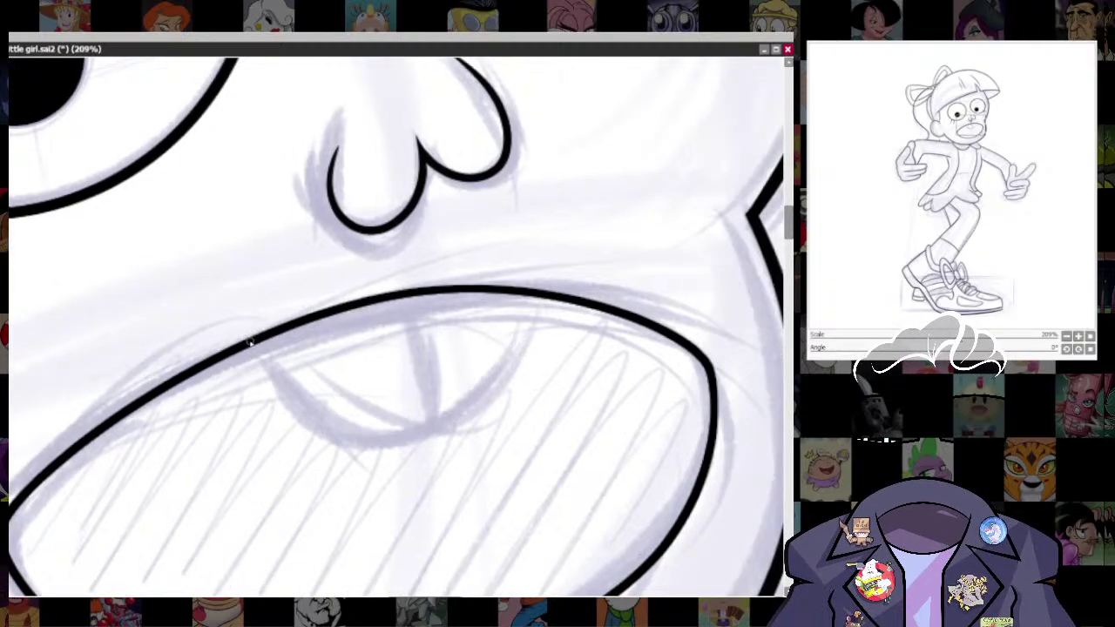
pyautogui.moveTo(250, 343)
pyautogui.mouseDown()
pyautogui.moveTo(276, 381)
pyautogui.moveTo(359, 438)
pyautogui.moveTo(427, 440)
pyautogui.moveTo(493, 403)
pyautogui.moveTo(541, 301)
pyautogui.mouseUp()
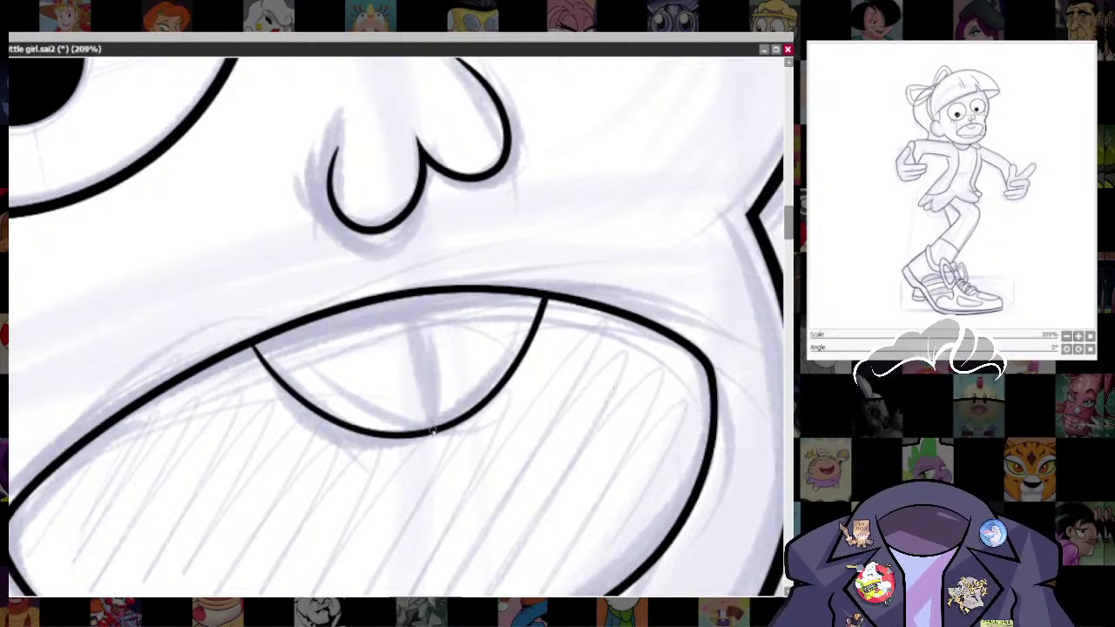
pyautogui.moveTo(433, 433); pyautogui.dragTo(409, 298)
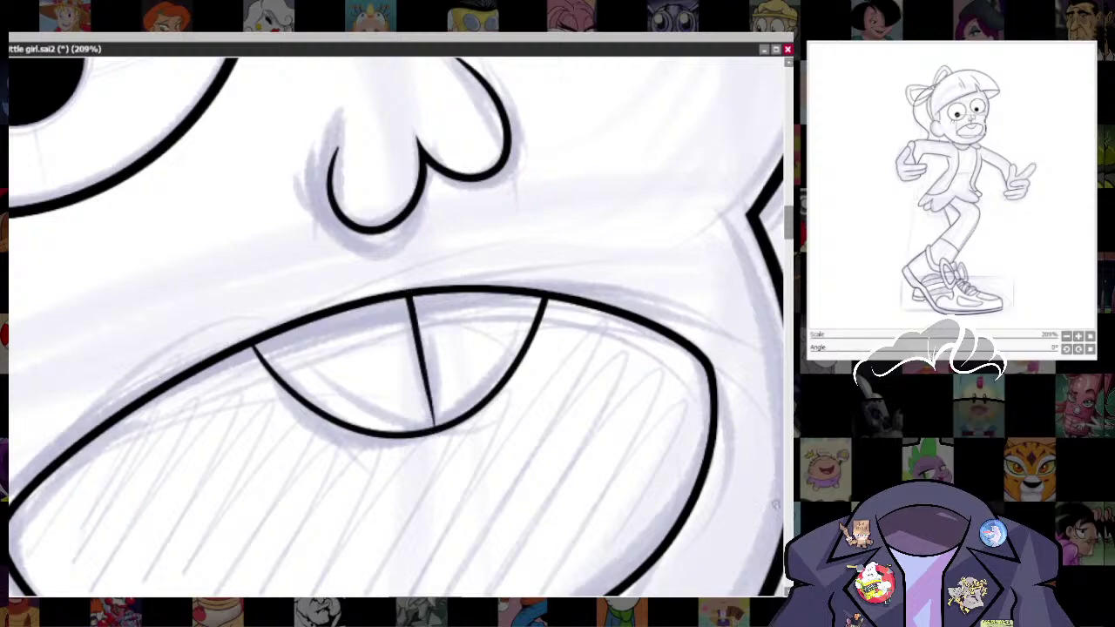
pyautogui.scroll(-4, 645, 410)
pyautogui.moveTo(599, 442); pyautogui.dragTo(555, 292)
pyautogui.scroll(3, 517, 345)
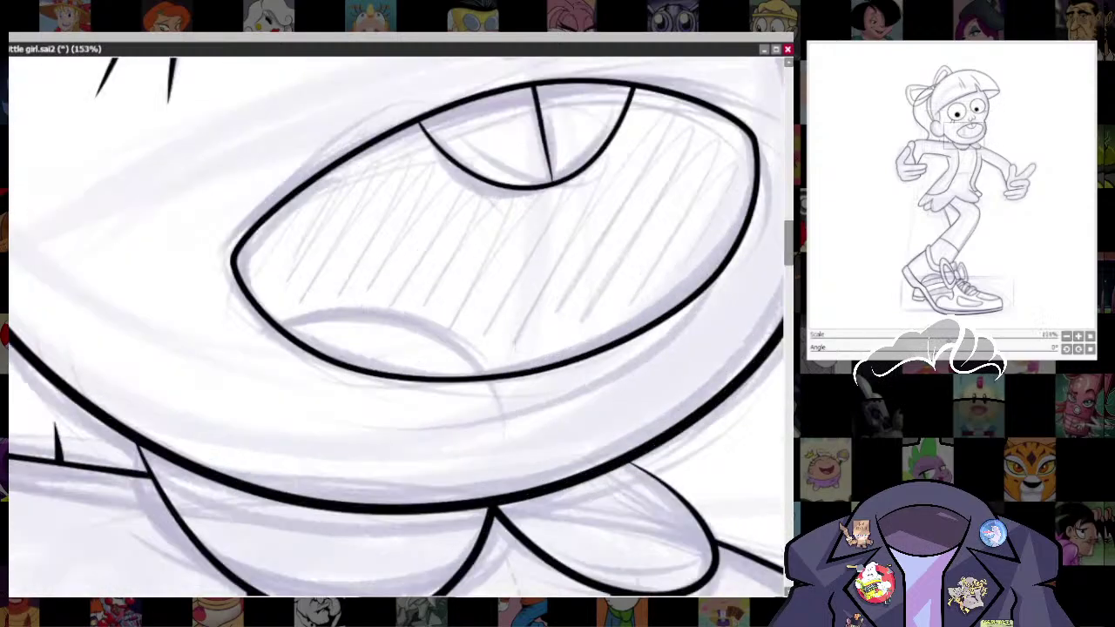
# - Ink the curved upper edge of the tongue inside the mouth and check the whole figure
pyautogui.moveTo(284, 324)
pyautogui.mouseDown()
pyautogui.moveTo(355, 303)
pyautogui.moveTo(434, 324)
pyautogui.moveTo(471, 377)
pyautogui.mouseUp()
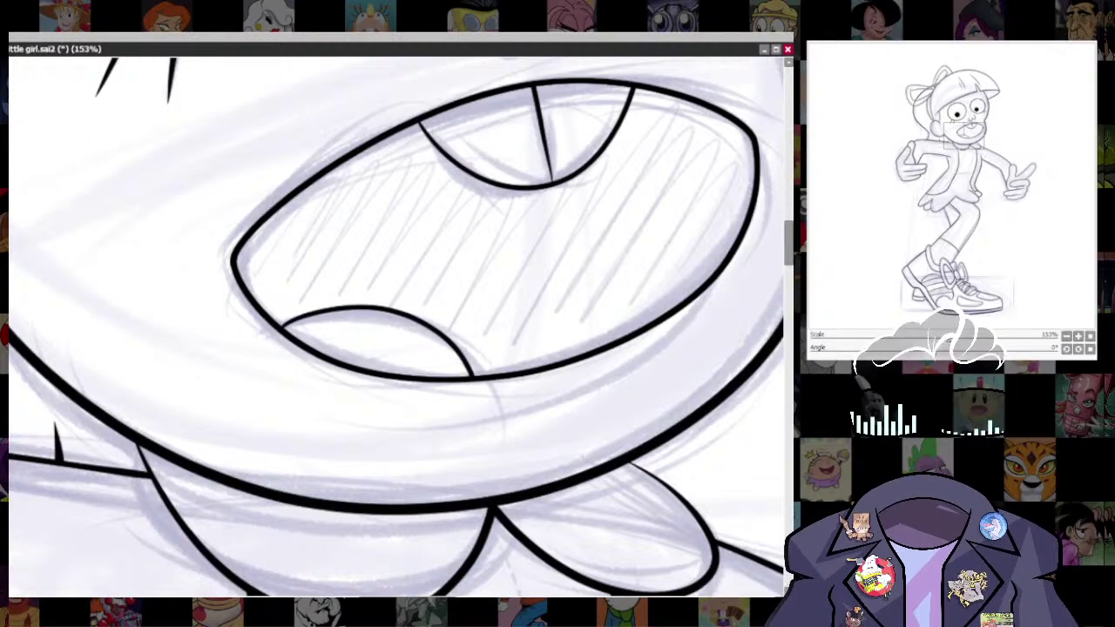
pyautogui.scroll(-5, 631, 369)
pyautogui.moveTo(662, 451); pyautogui.dragTo(532, 589)
pyautogui.moveTo(602, 425); pyautogui.dragTo(623, 262)
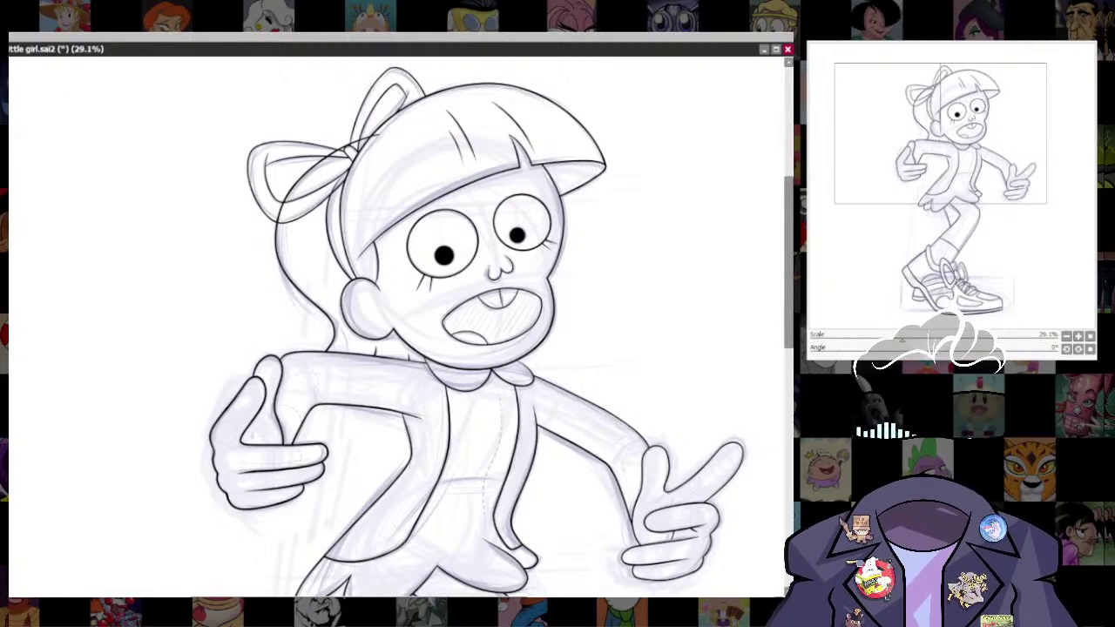
pyautogui.scroll(-2, 621, 321)
pyautogui.scroll(1, 621, 321)
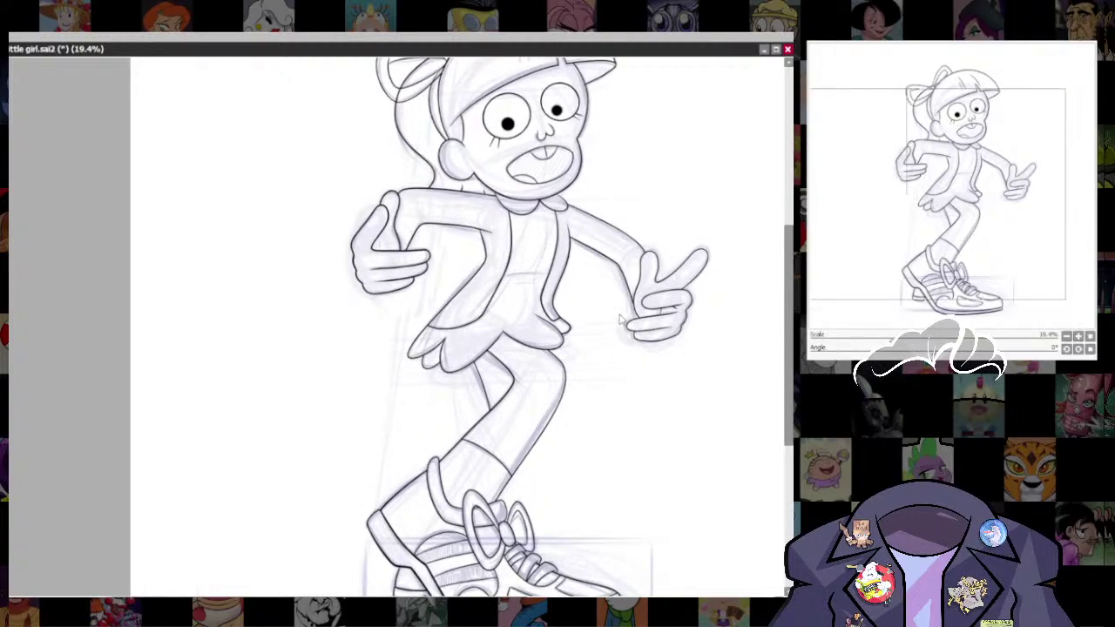
# - Ink the curved waistline of the shirt between the two open jacket edges, redrawing it until it spans both
pyautogui.scroll(3, 590, 295)
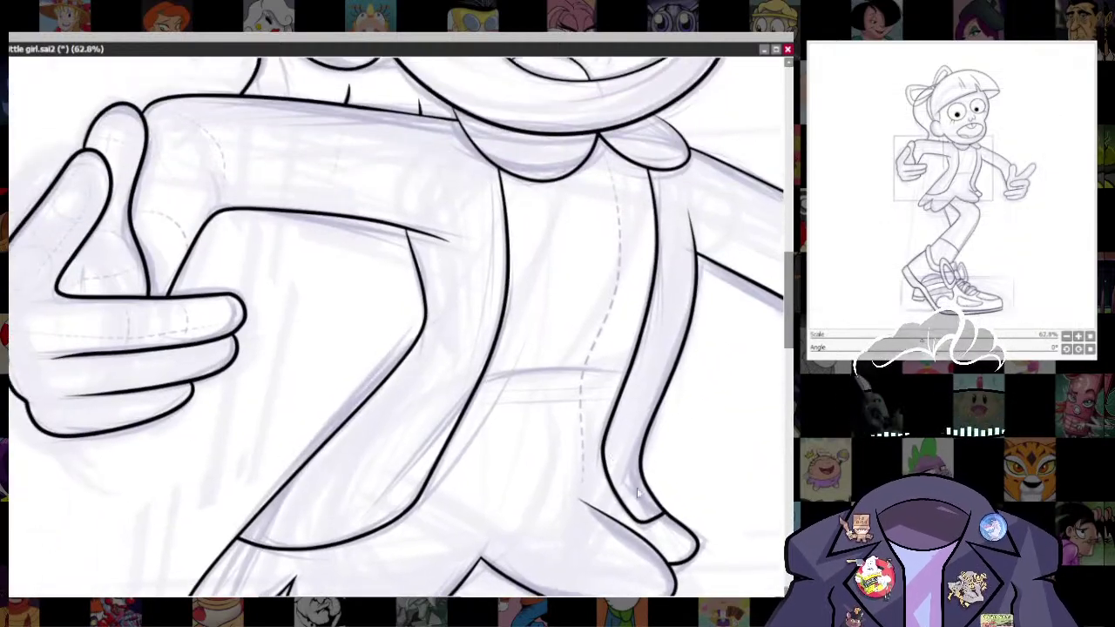
pyautogui.moveTo(603, 455); pyautogui.dragTo(606, 348)
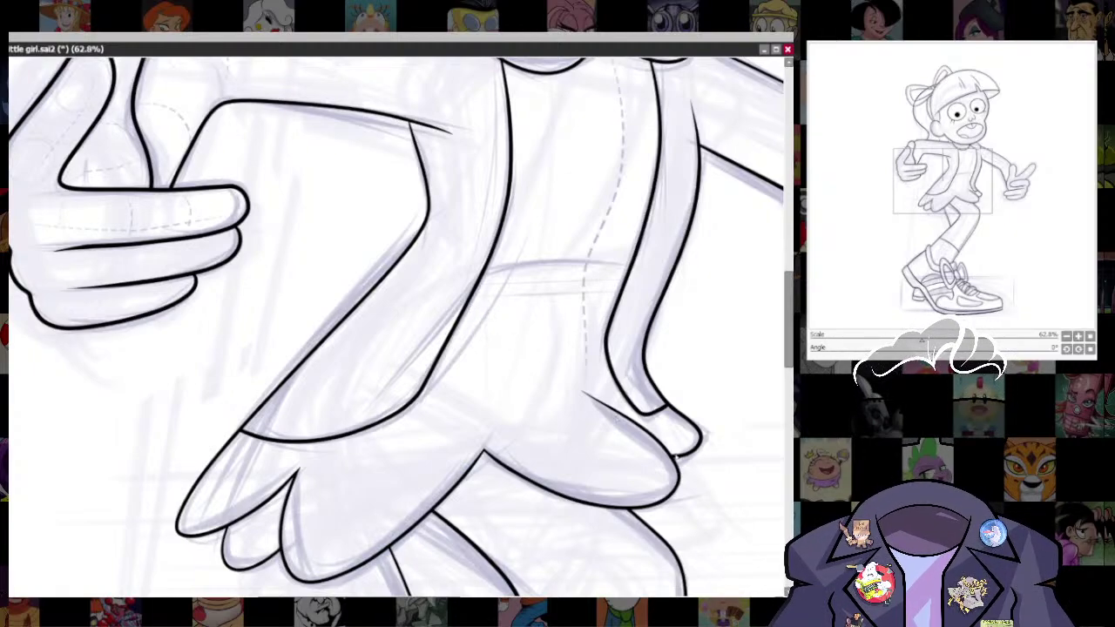
pyautogui.moveTo(477, 287)
pyautogui.mouseDown()
pyautogui.moveTo(558, 262)
pyautogui.moveTo(628, 269)
pyautogui.mouseUp()
pyautogui.hotkey('ctrl', 'z')
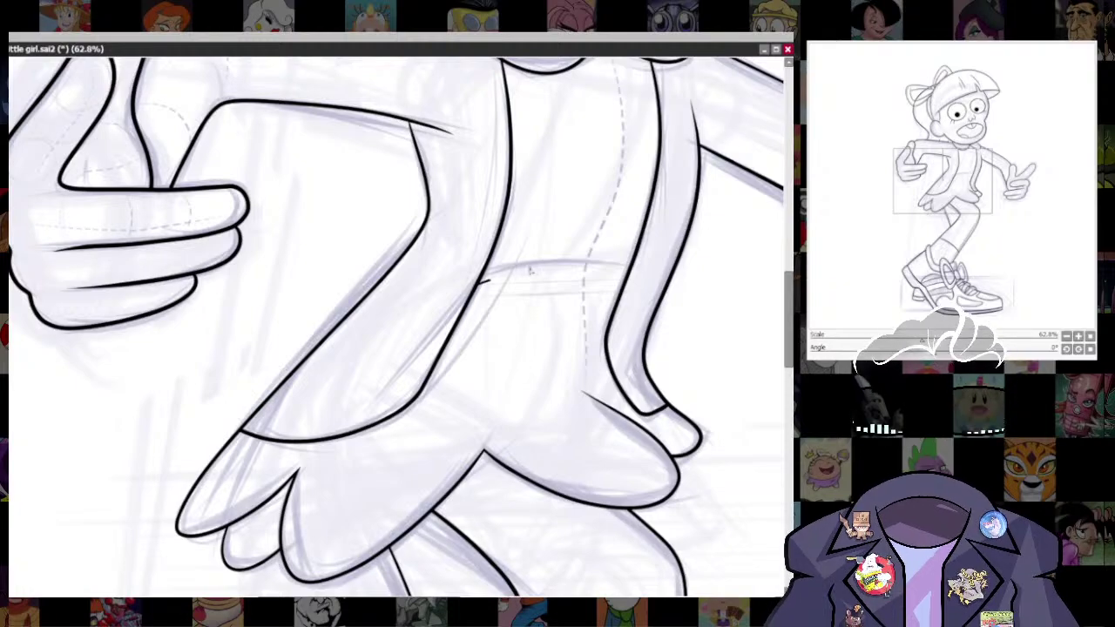
pyautogui.moveTo(481, 280); pyautogui.dragTo(607, 268)
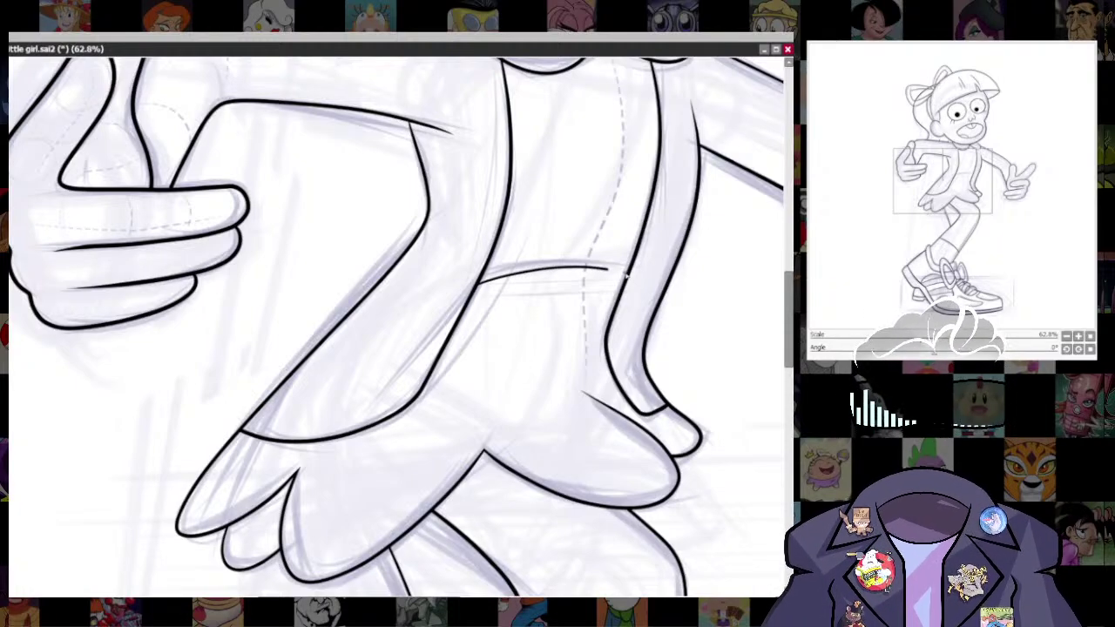
pyautogui.moveTo(449, 293); pyautogui.dragTo(659, 299)
pyautogui.hotkey('ctrl', 'z')
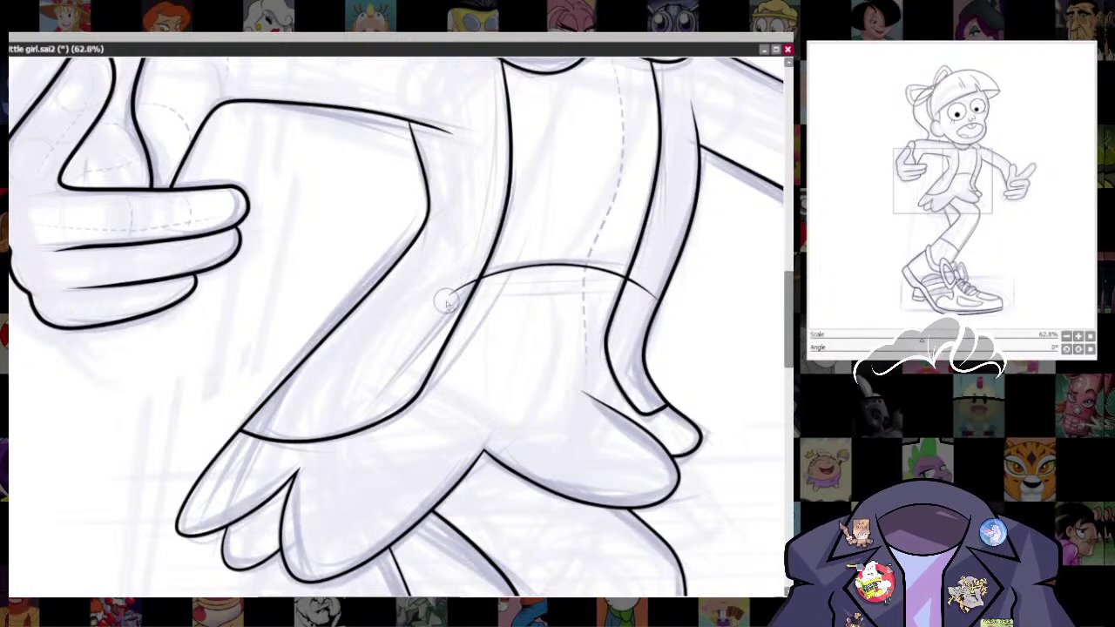
# - Ink two small upright oval buttons along the shirt's dashed centre line using an ellipse guide, tilting the upper one slightly
pyautogui.moveTo(643, 277)
pyautogui.mouseDown()
pyautogui.moveTo(653, 294)
pyautogui.moveTo(564, 461)
pyautogui.mouseUp()
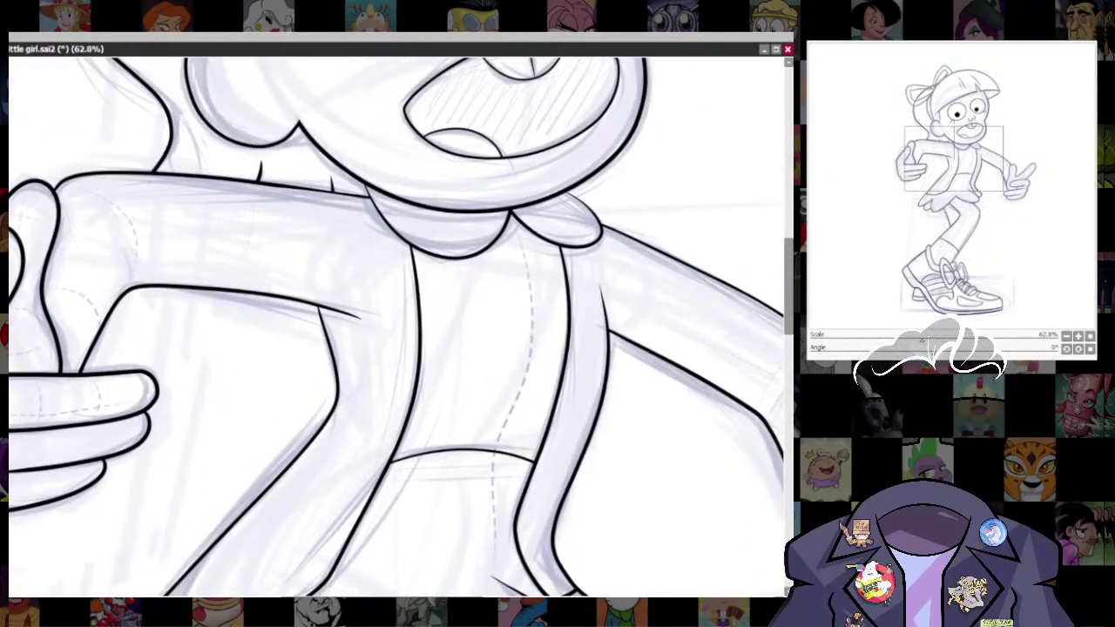
pyautogui.scroll(2, 535, 278)
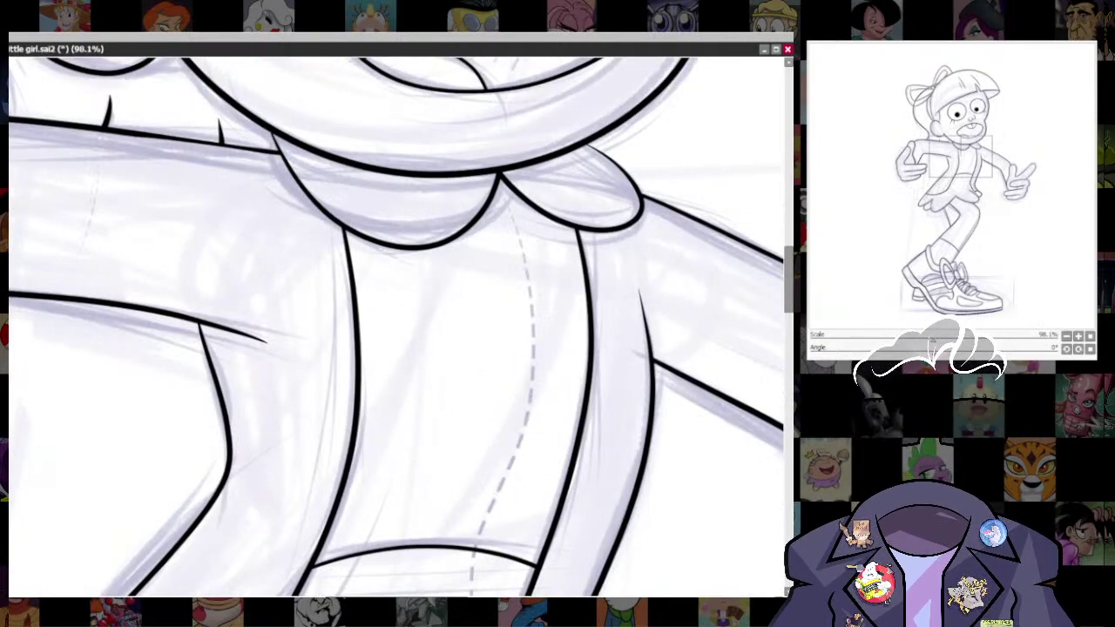
pyautogui.hotkey('ctrl', 'r')
pyautogui.moveTo(379, 327); pyautogui.dragTo(526, 267)
pyautogui.moveTo(647, 145); pyautogui.dragTo(540, 265)
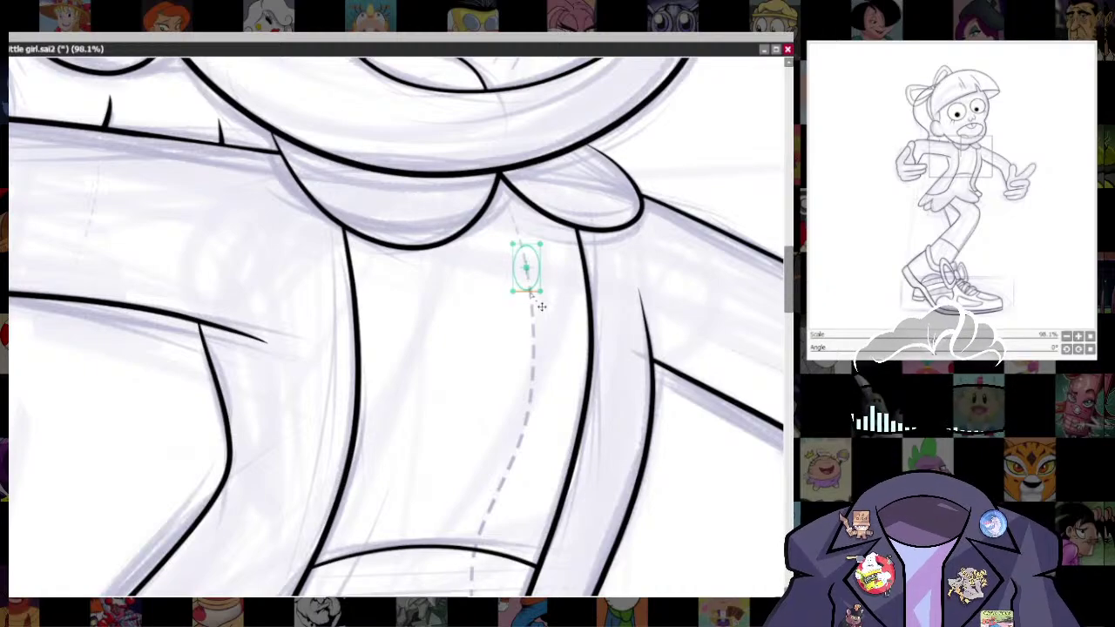
pyautogui.moveTo(542, 307); pyautogui.dragTo(548, 304)
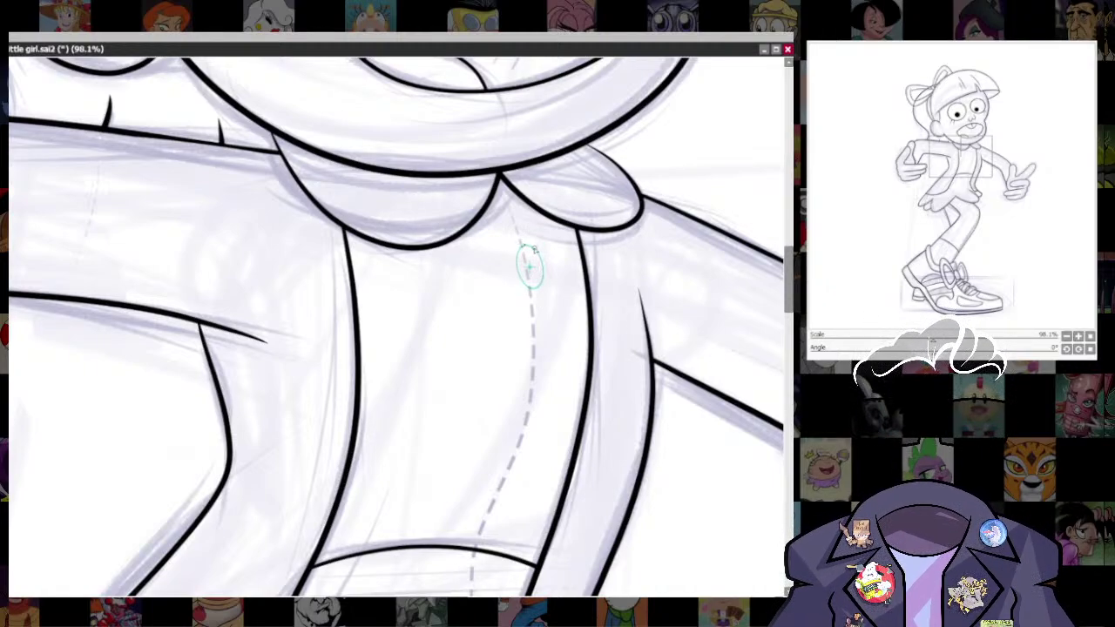
pyautogui.moveTo(533, 249)
pyautogui.mouseDown()
pyautogui.moveTo(506, 259)
pyautogui.moveTo(550, 258)
pyautogui.moveTo(533, 291)
pyautogui.mouseUp()
pyautogui.hotkey('ctrl', 'z')
pyautogui.moveTo(546, 247)
pyautogui.mouseDown()
pyautogui.moveTo(522, 272)
pyautogui.moveTo(542, 257)
pyautogui.moveTo(533, 363)
pyautogui.moveTo(558, 336)
pyautogui.moveTo(523, 372)
pyautogui.moveTo(544, 380)
pyautogui.mouseUp()
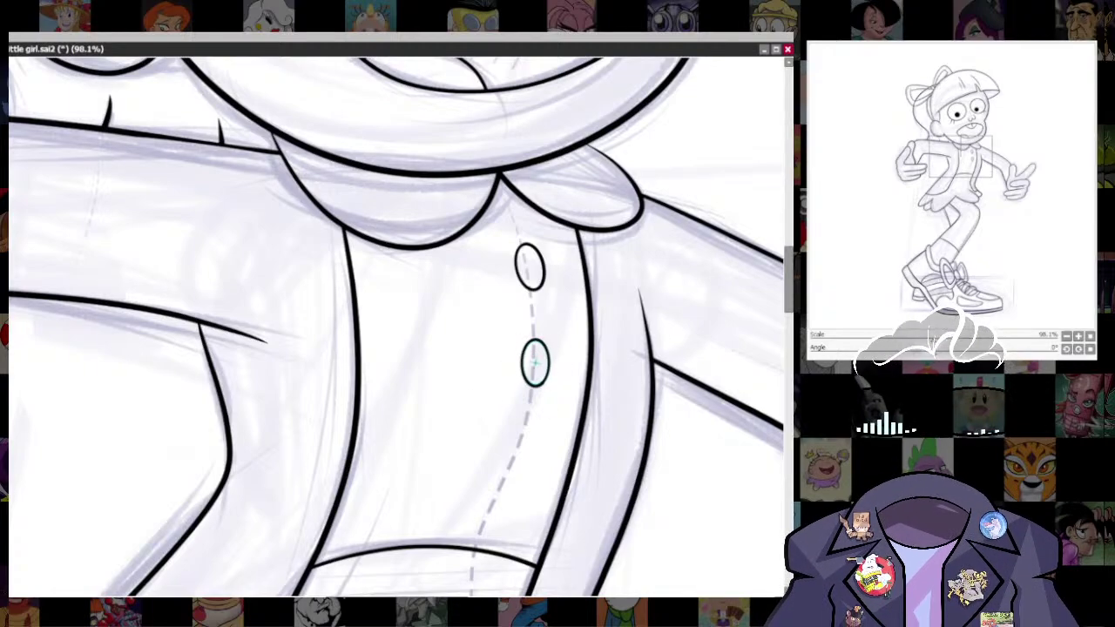
# - Erase the section of hair line that crosses the ribbon band of the side bow loop beside the knot
pyautogui.scroll(-8, 627, 375)
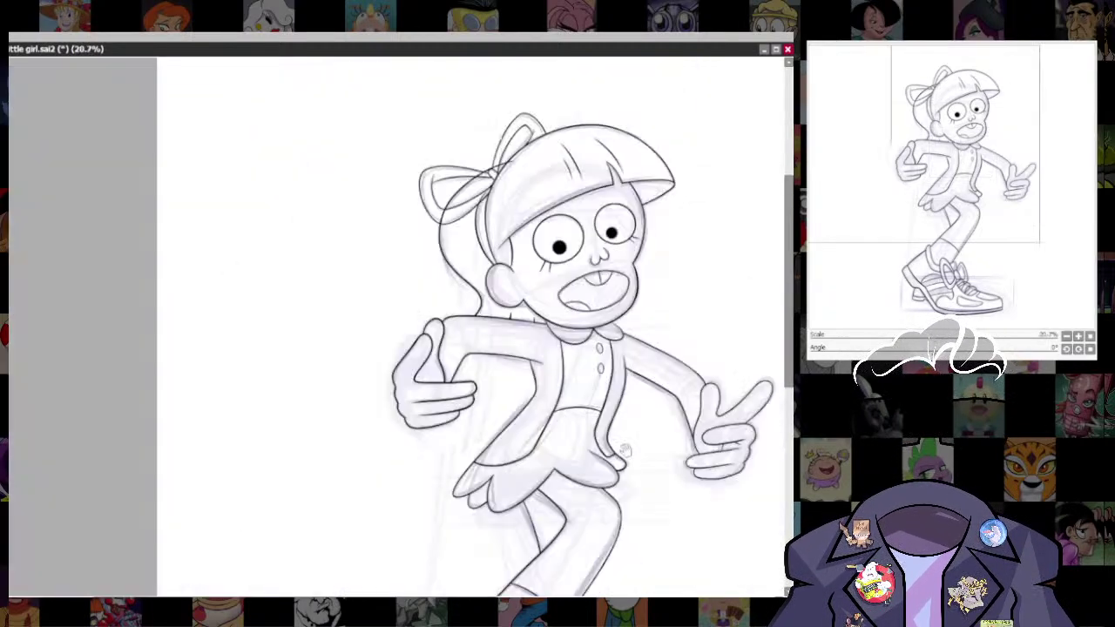
pyautogui.scroll(1, 613, 417)
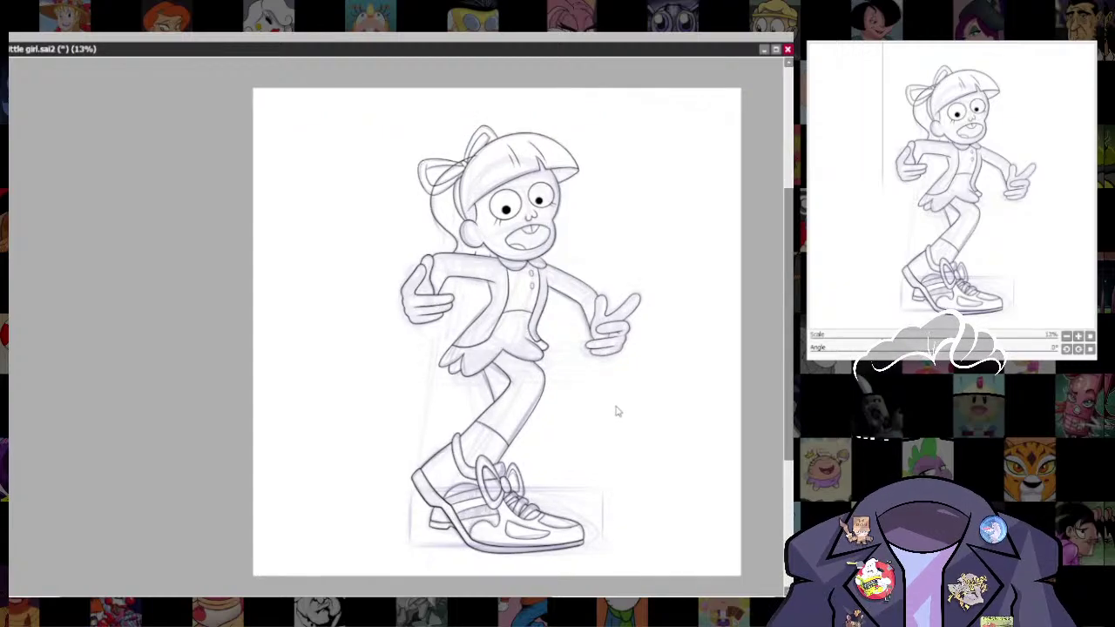
pyautogui.hotkey('alt', 'Tab')
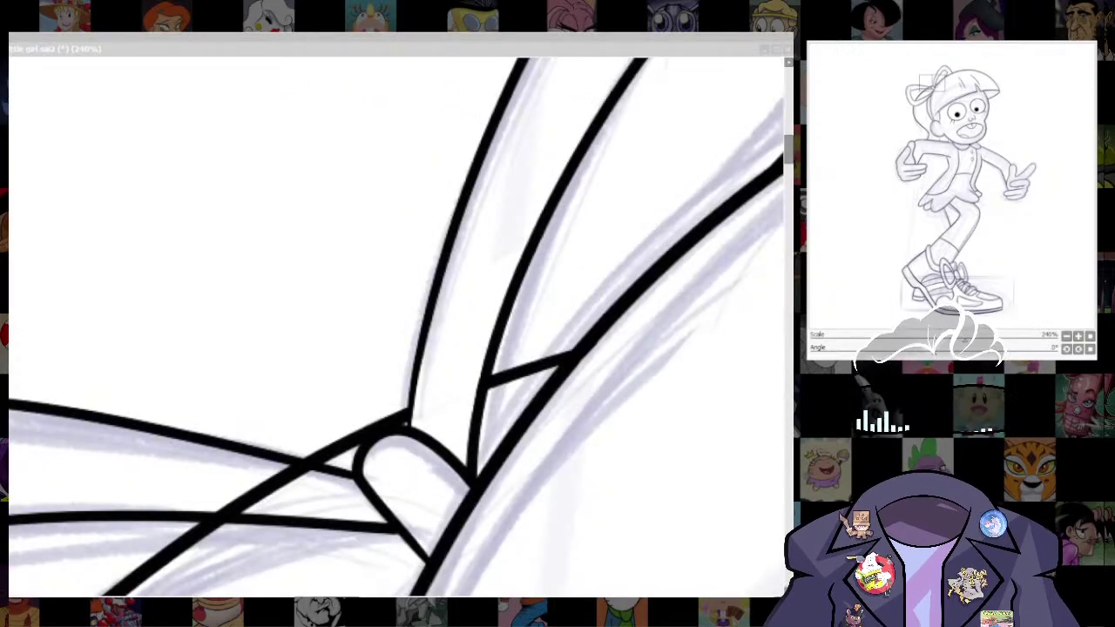
pyautogui.hotkey('alt', 'Tab')
pyautogui.scroll(-7, 571, 196)
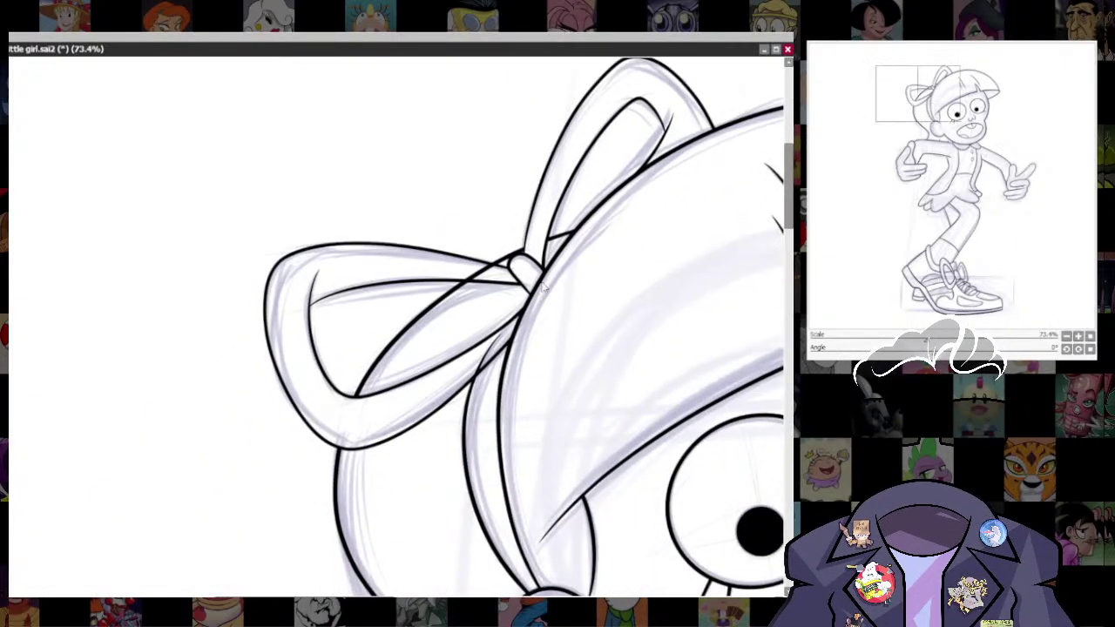
pyautogui.scroll(4, 456, 336)
pyautogui.moveTo(589, 178); pyautogui.dragTo(465, 393)
pyautogui.scroll(3, 465, 393)
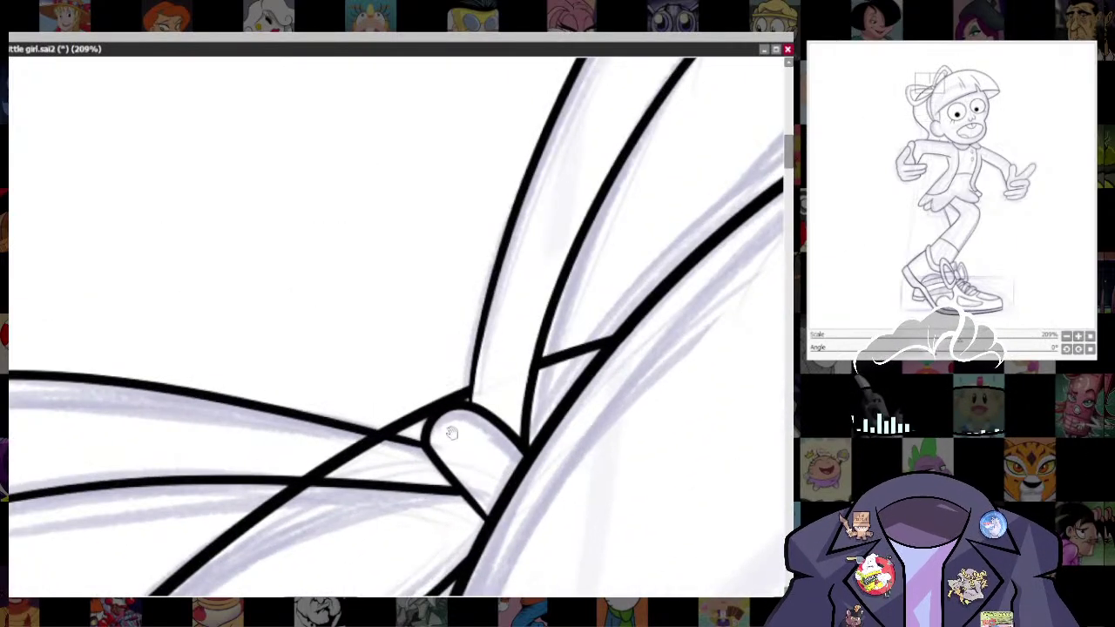
pyautogui.moveTo(509, 439); pyautogui.dragTo(631, 393)
pyautogui.moveTo(650, 324); pyautogui.dragTo(610, 193)
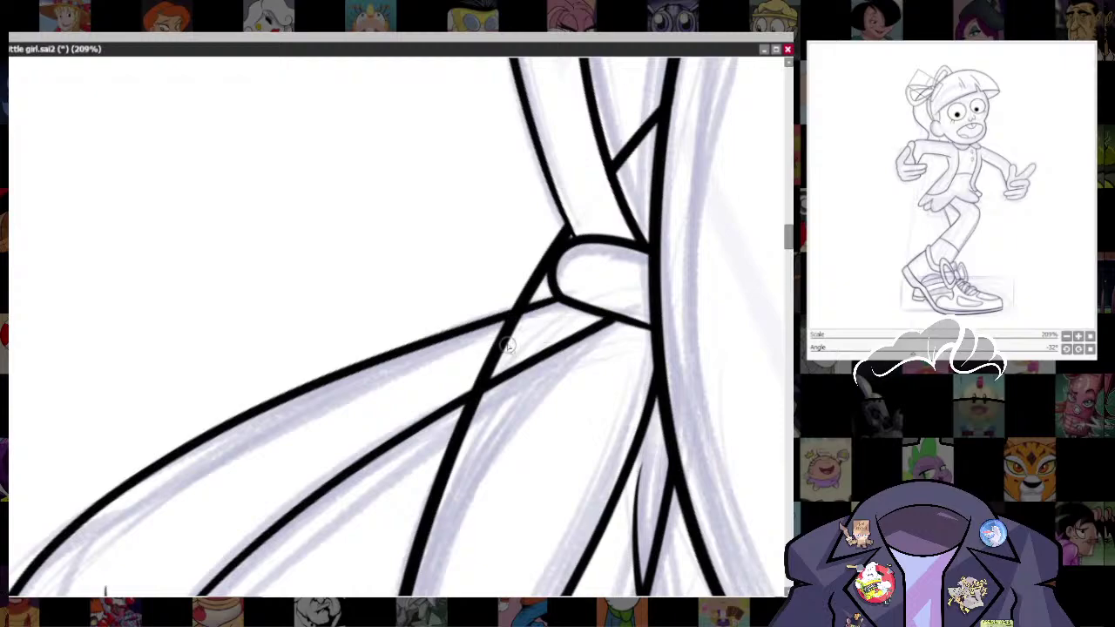
pyautogui.moveTo(529, 333)
pyautogui.mouseDown()
pyautogui.moveTo(480, 365)
pyautogui.moveTo(516, 356)
pyautogui.moveTo(474, 353)
pyautogui.moveTo(557, 317)
pyautogui.moveTo(485, 341)
pyautogui.moveTo(544, 321)
pyautogui.mouseUp()
pyautogui.press('Home')
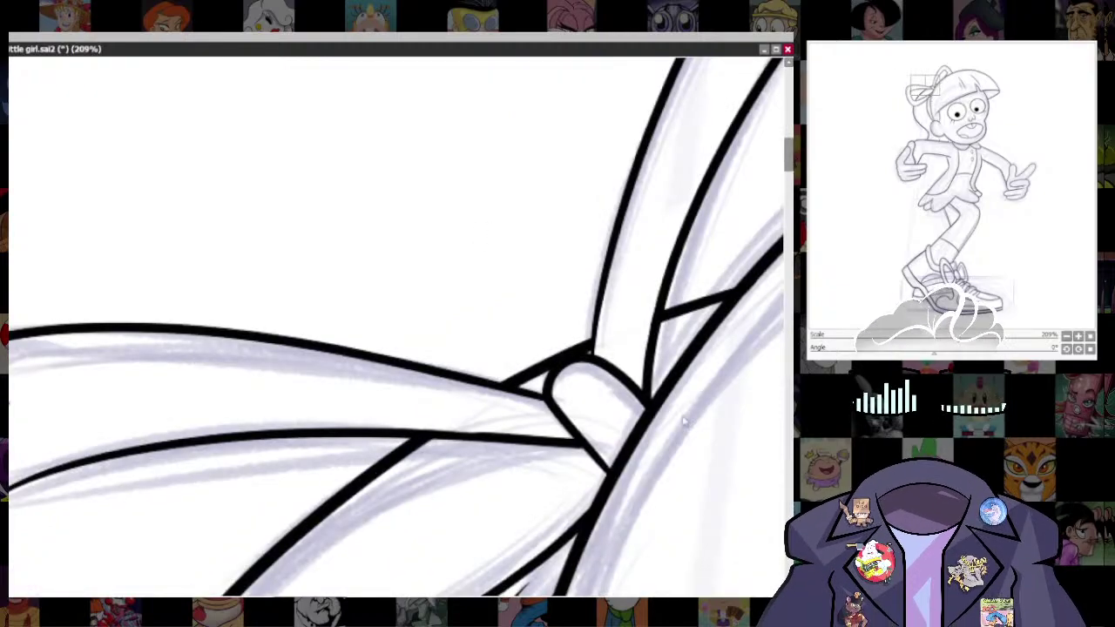
# - Erase the tip of the headband line that overshoots the lower edge of the bow, using a smaller eraser
pyautogui.scroll(-7, 606, 406)
pyautogui.moveTo(612, 562); pyautogui.dragTo(435, 353)
pyautogui.scroll(-7, 595, 316)
pyautogui.scroll(6, 557, 406)
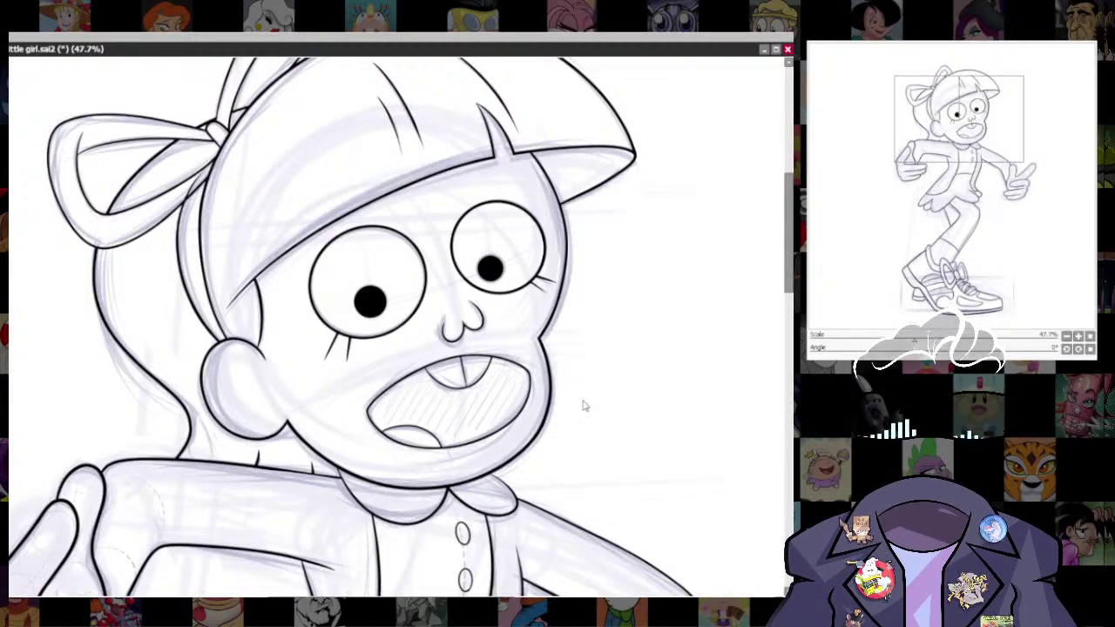
pyautogui.scroll(5, 584, 406)
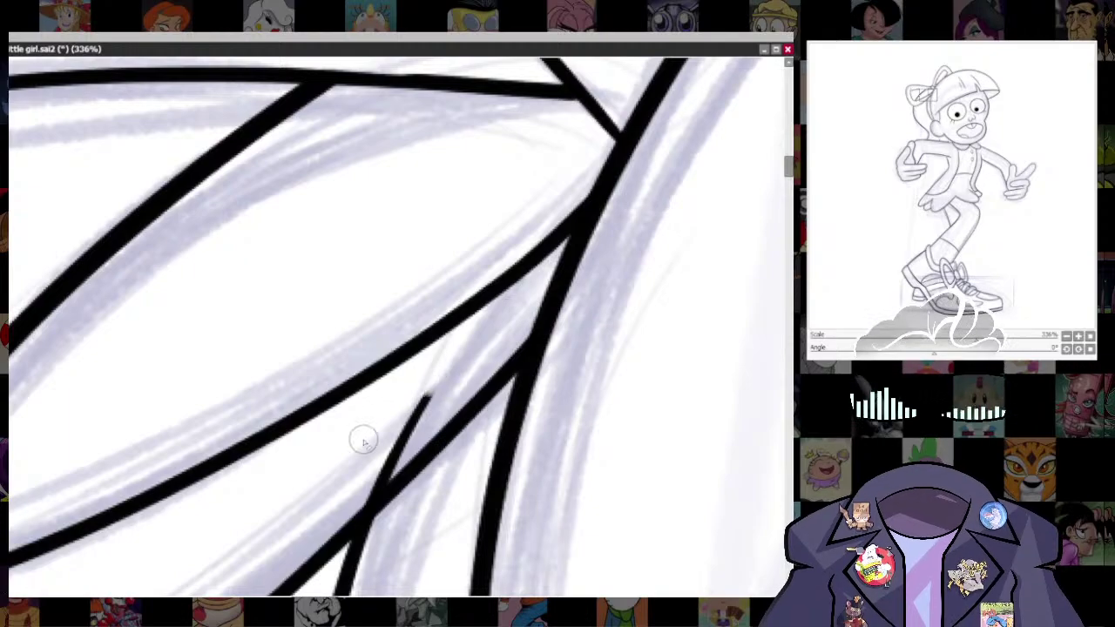
pyautogui.moveTo(435, 355); pyautogui.dragTo(459, 325)
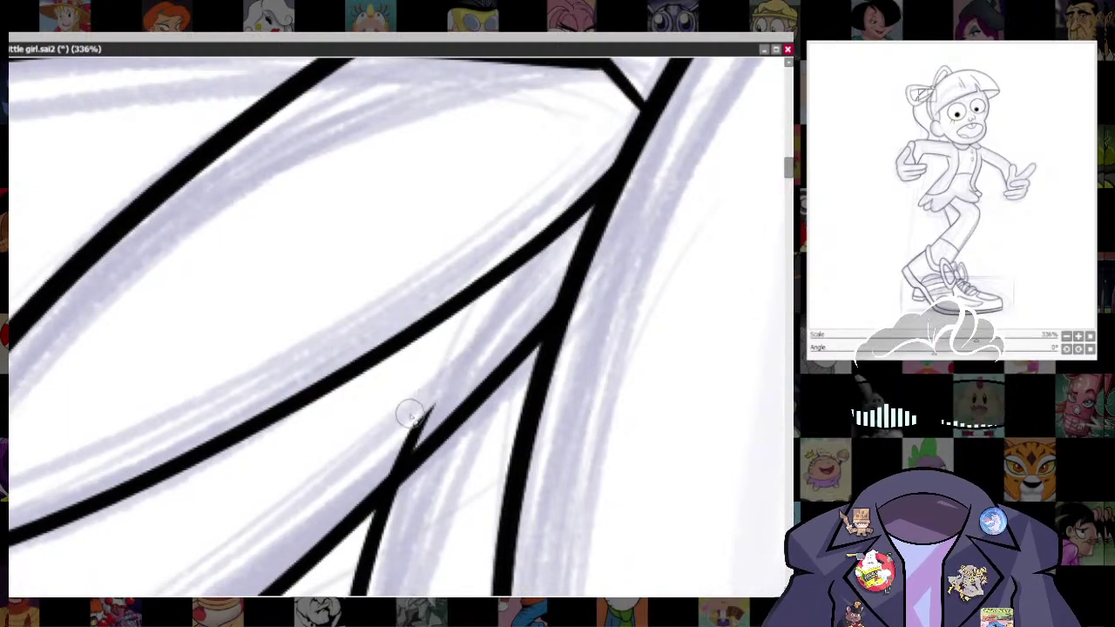
pyautogui.press('[')
pyautogui.press('[')
pyautogui.moveTo(372, 473); pyautogui.dragTo(445, 397)
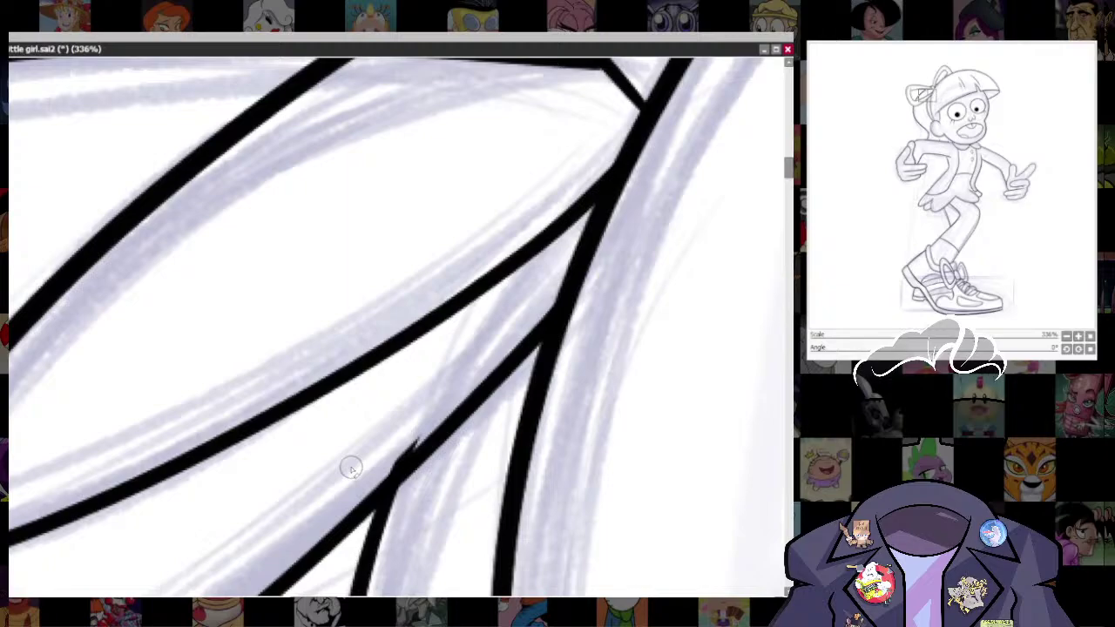
# - Hide the rough sketch, review the clean line art of the whole figure and look at the character reference images
pyautogui.scroll(-15, 351, 469)
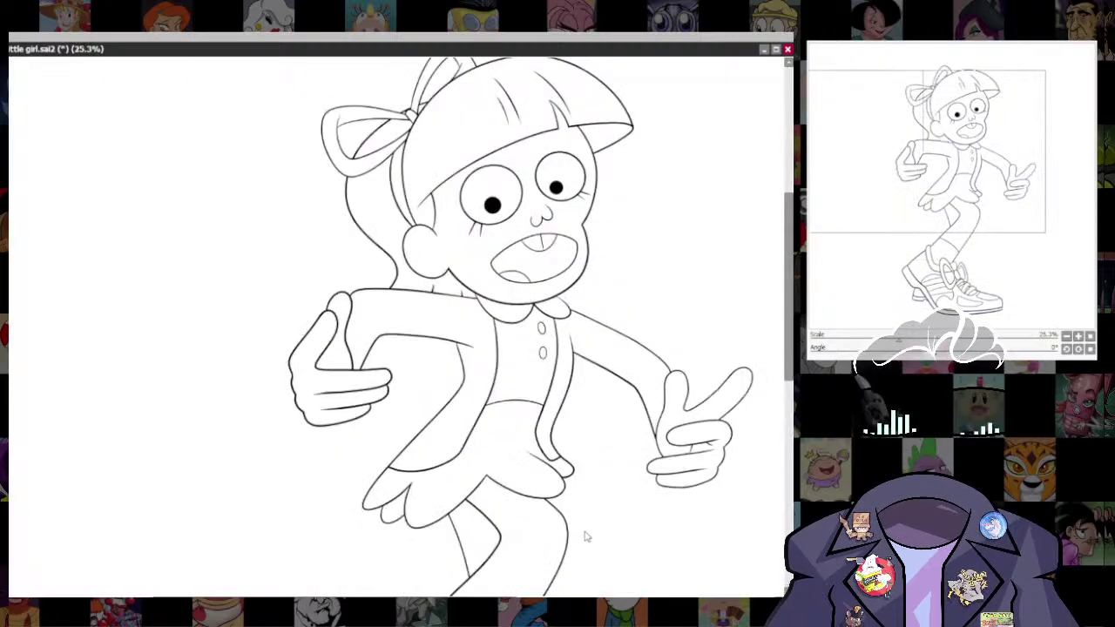
pyautogui.scroll(-2, 588, 526)
pyautogui.moveTo(664, 586); pyautogui.dragTo(629, 394)
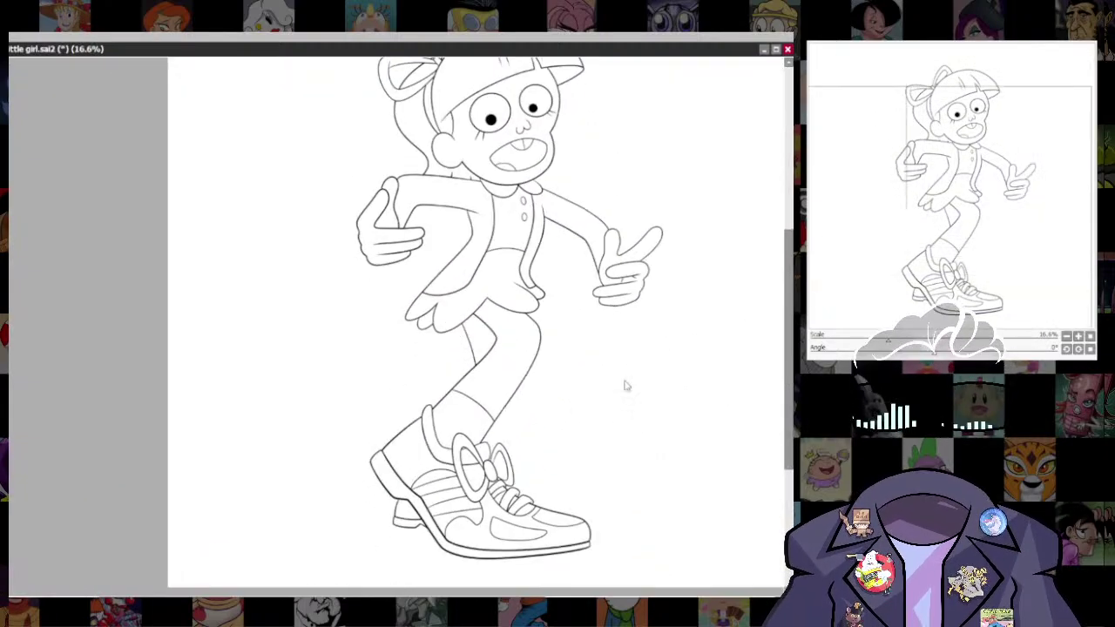
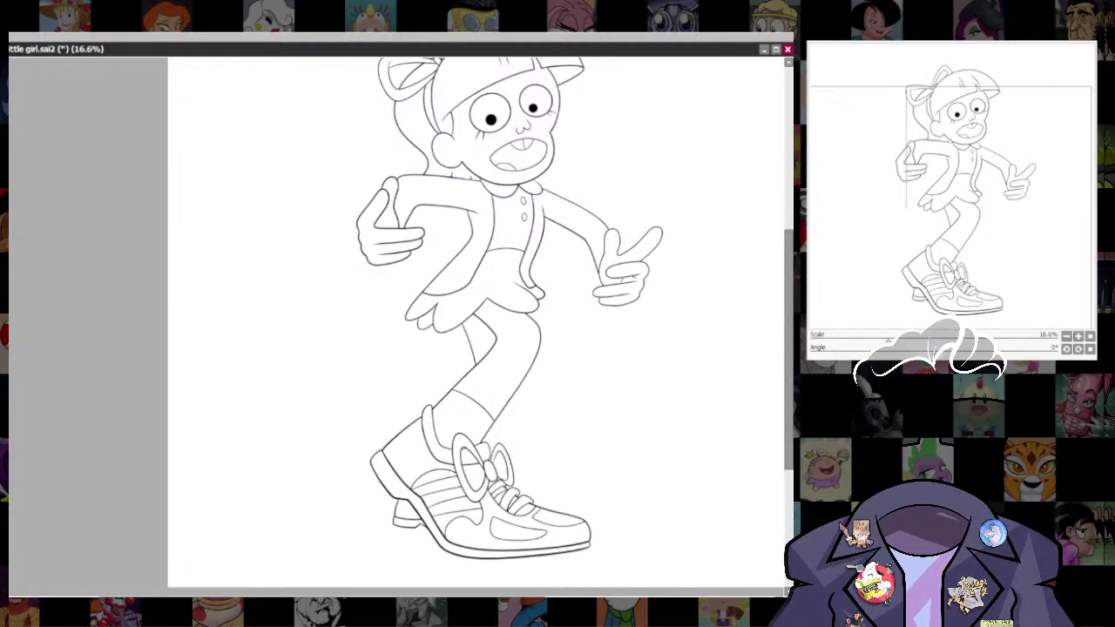
pyautogui.moveTo(637, 318); pyautogui.dragTo(626, 505)
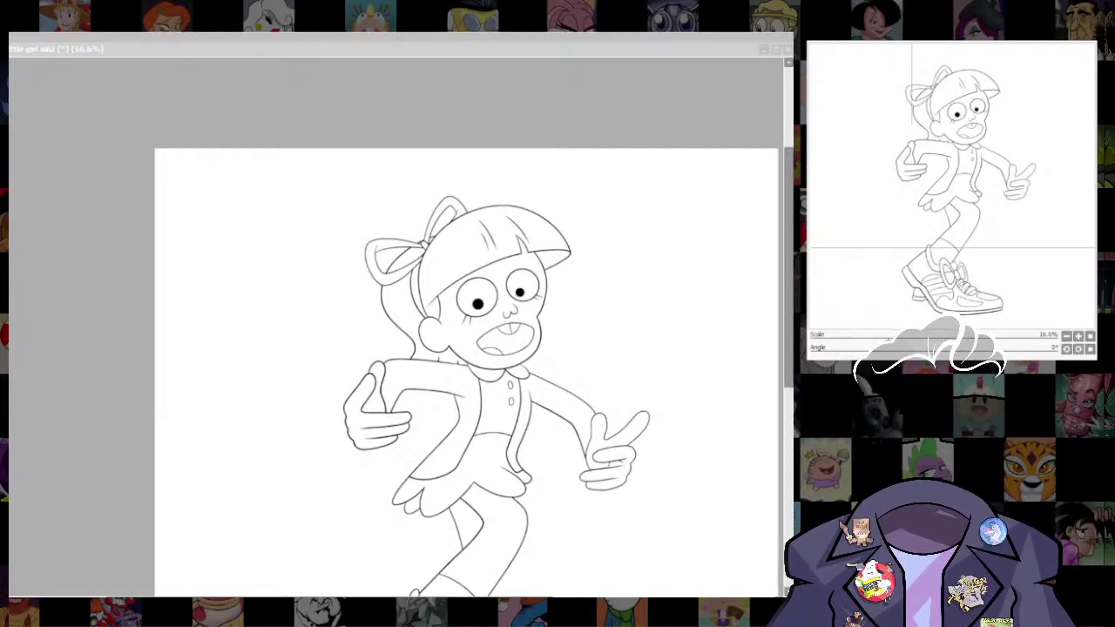
pyautogui.hotkey('alt', 'Tab')
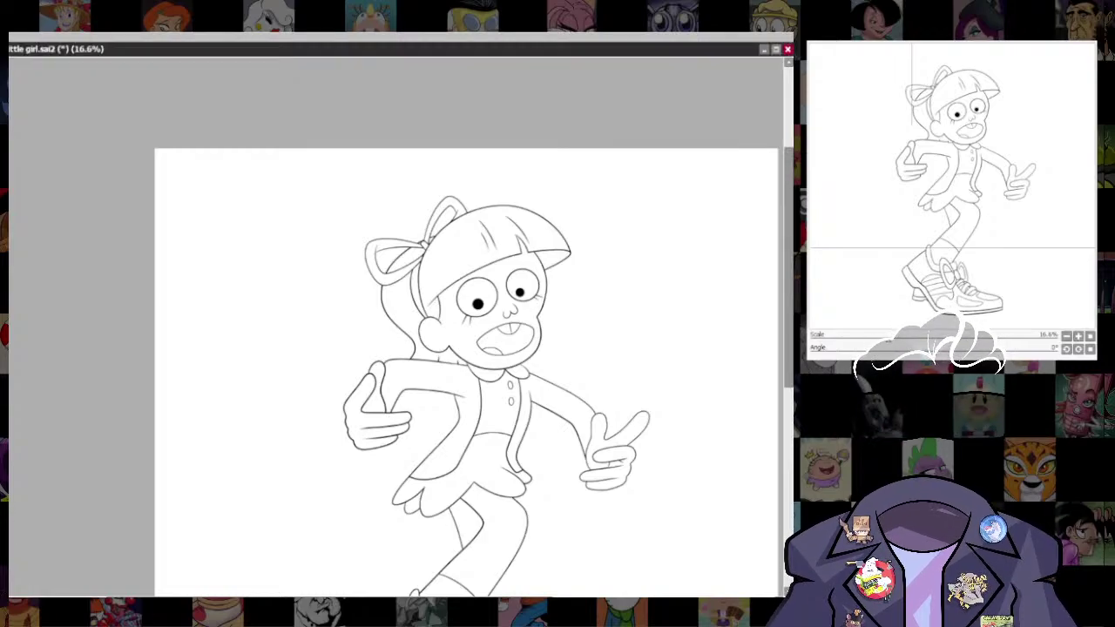
pyautogui.hotkey('ctrl', 'Tab')
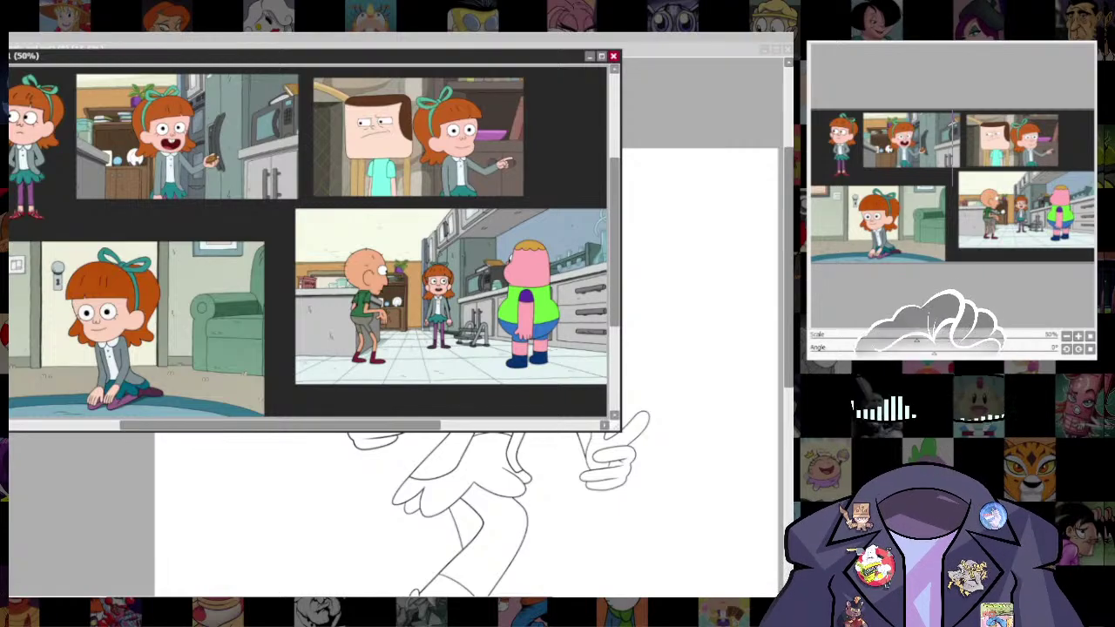
pyautogui.click(671, 51)
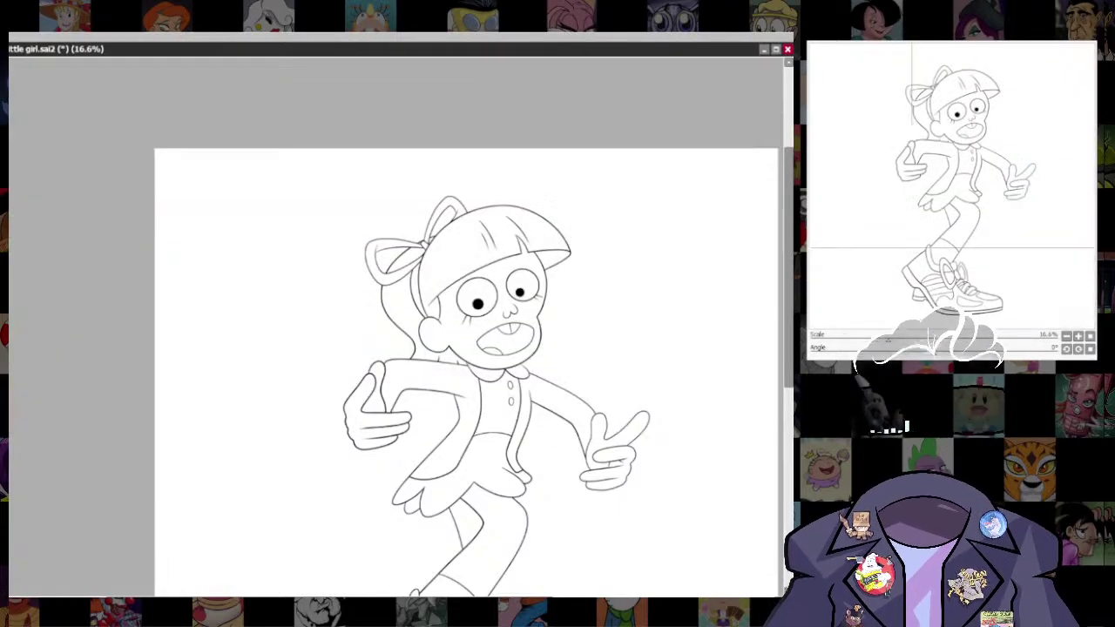
# - Select the fringe, the back hair and the hair areas seen through and around the bow, and fill them with orange-brown
pyautogui.scroll(3, 521, 308)
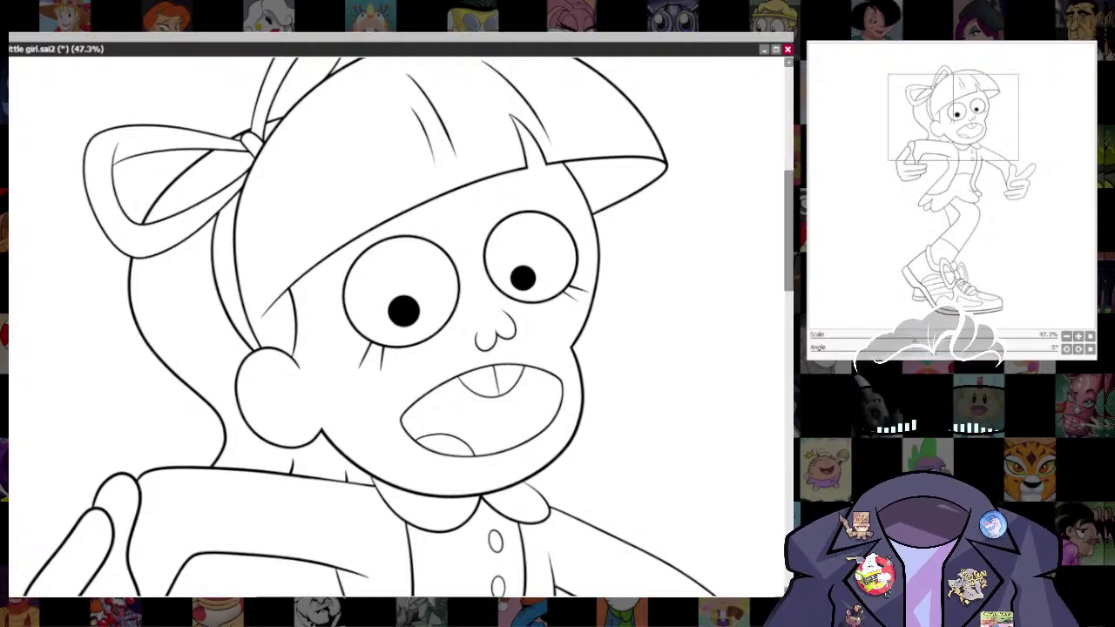
pyautogui.click(441, 173)
pyautogui.click(202, 293)
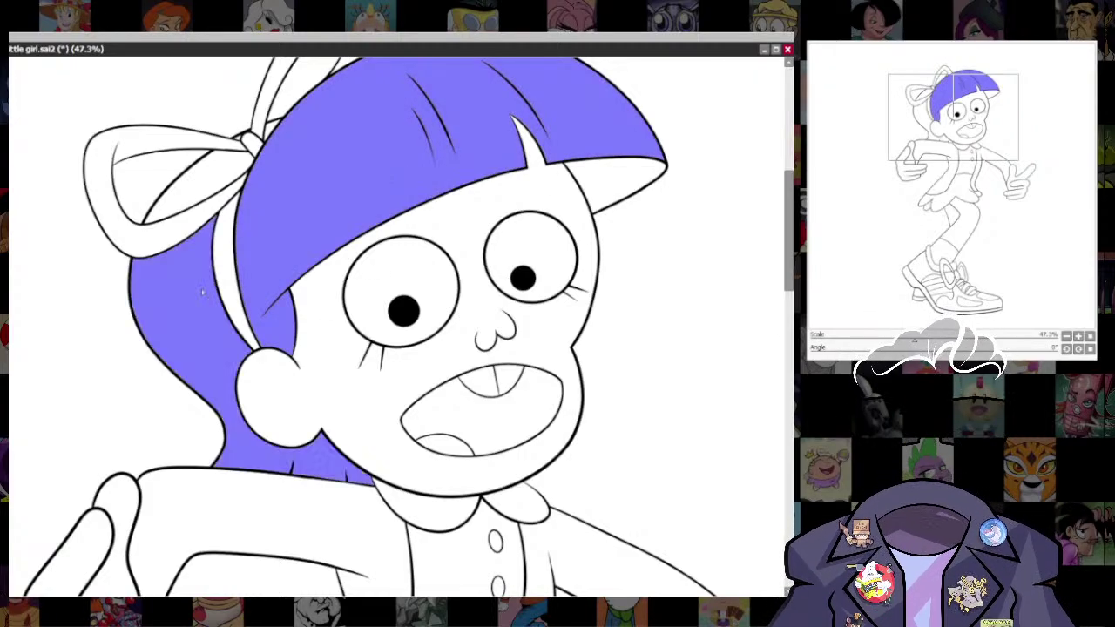
pyautogui.click(223, 178)
pyautogui.click(272, 134)
pyautogui.click(239, 140)
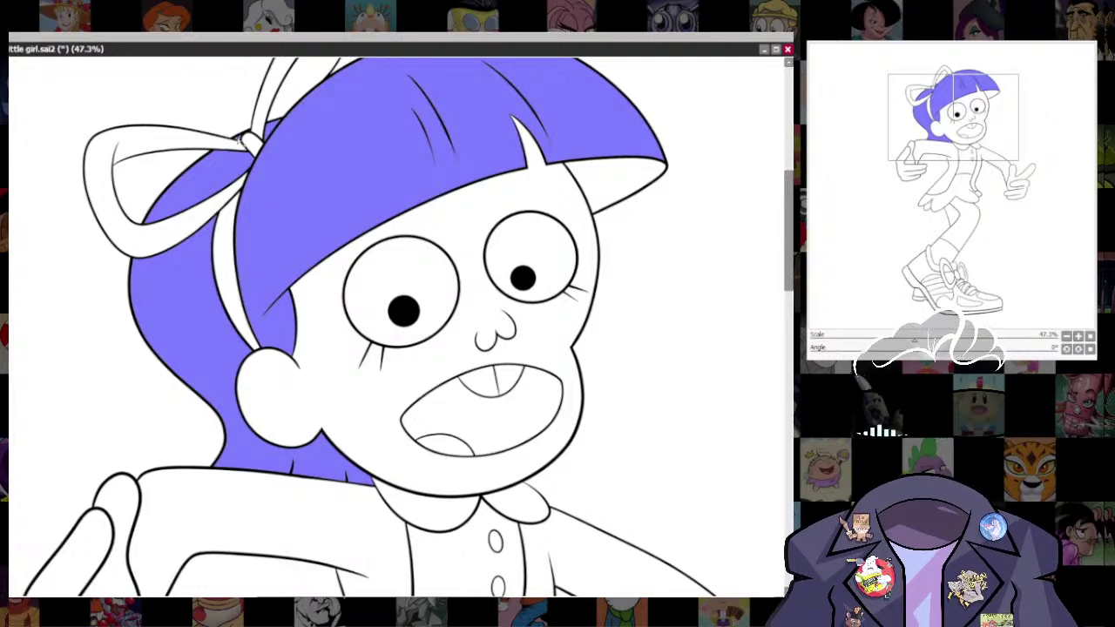
pyautogui.scroll(-3, 365, 424)
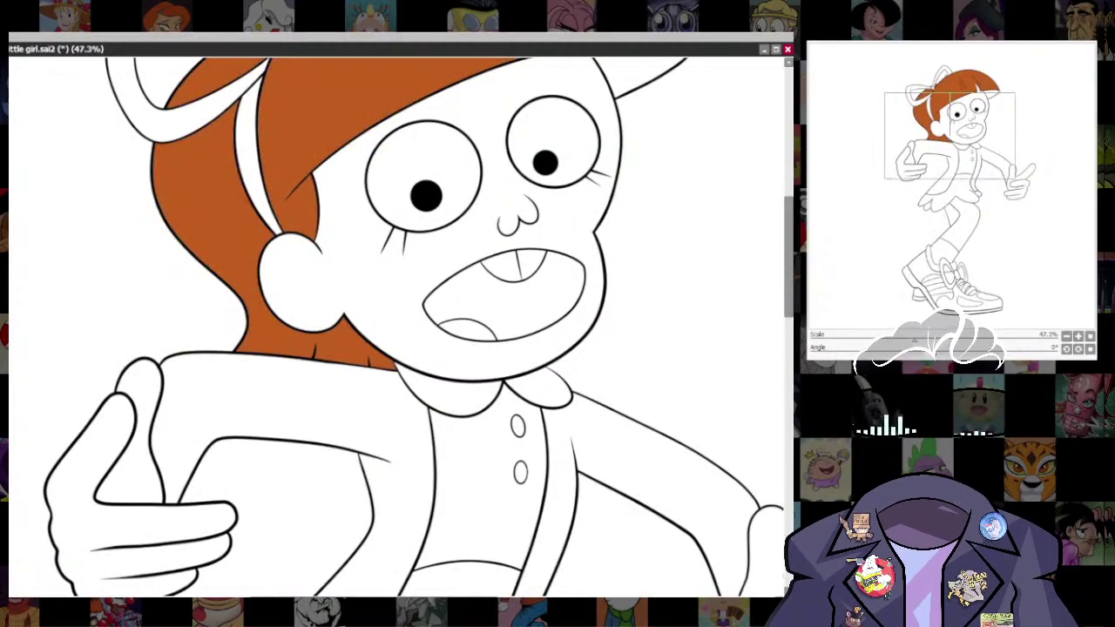
# - Fill the hair bow, its knot and the headband ribbon with the teal green of the reference images
pyautogui.moveTo(615, 343); pyautogui.dragTo(622, 406)
pyautogui.moveTo(494, 47)
pyautogui.mouseDown()
pyautogui.moveTo(487, 136)
pyautogui.moveTo(500, 163)
pyautogui.mouseUp()
pyautogui.click(499, 75)
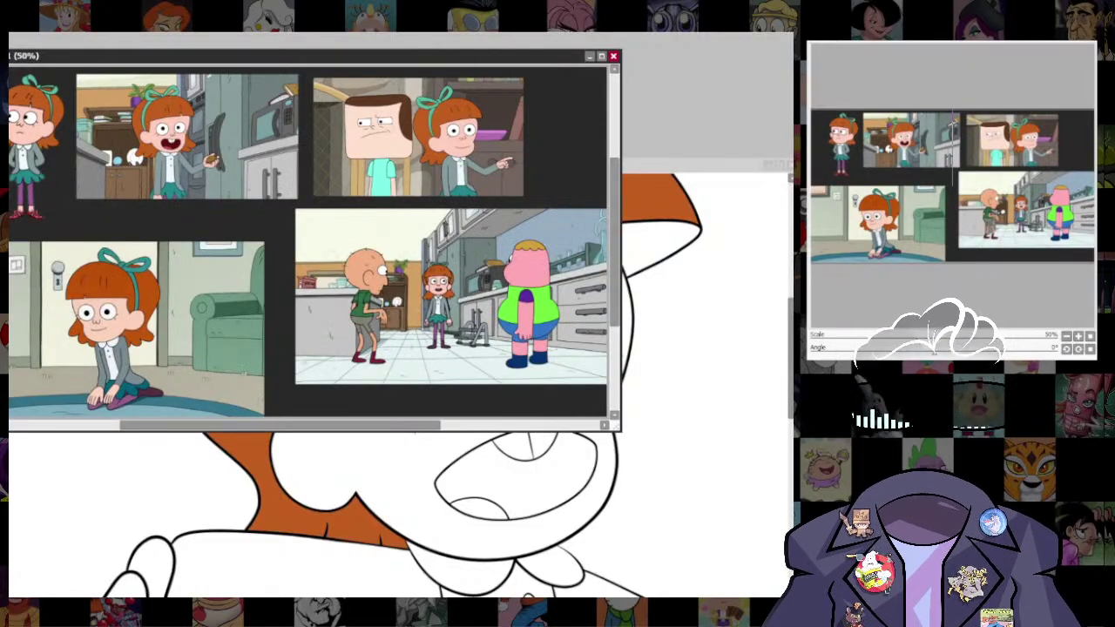
pyautogui.click(688, 169)
pyautogui.moveTo(680, 428); pyautogui.dragTo(693, 526)
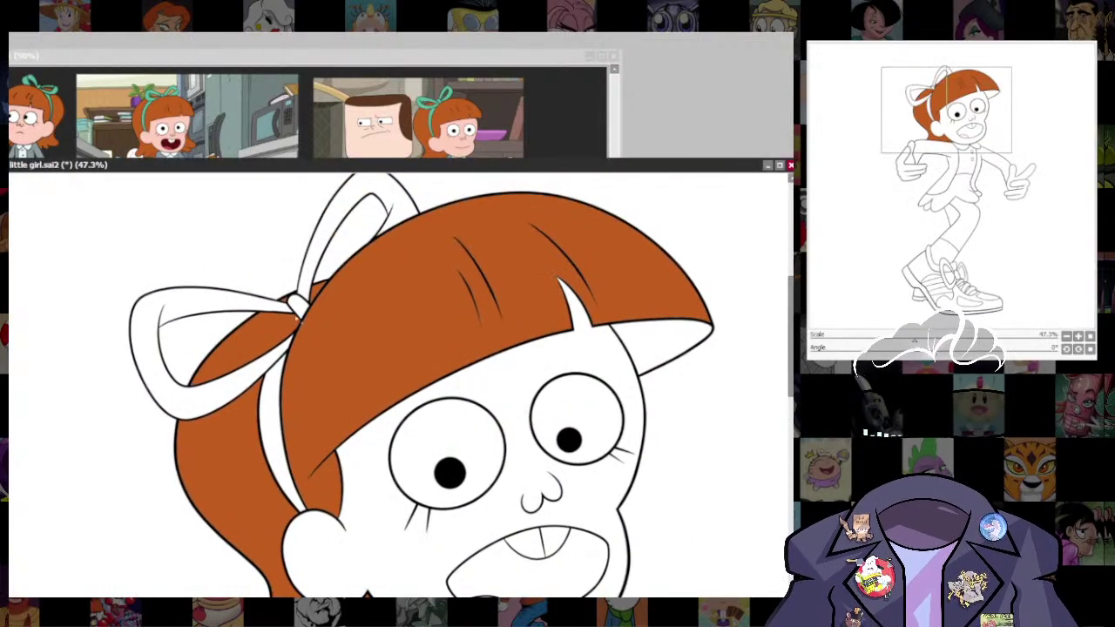
pyautogui.click(297, 307)
pyautogui.click(307, 278)
pyautogui.click(262, 303)
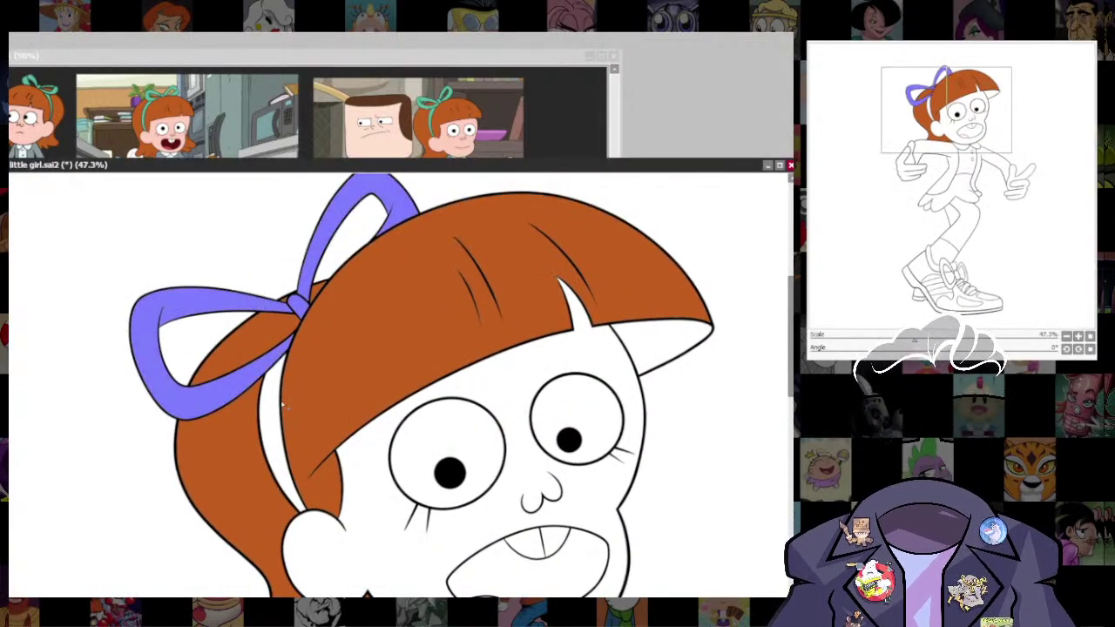
pyautogui.click(279, 404)
pyautogui.hotkey('ctrl', 'f')
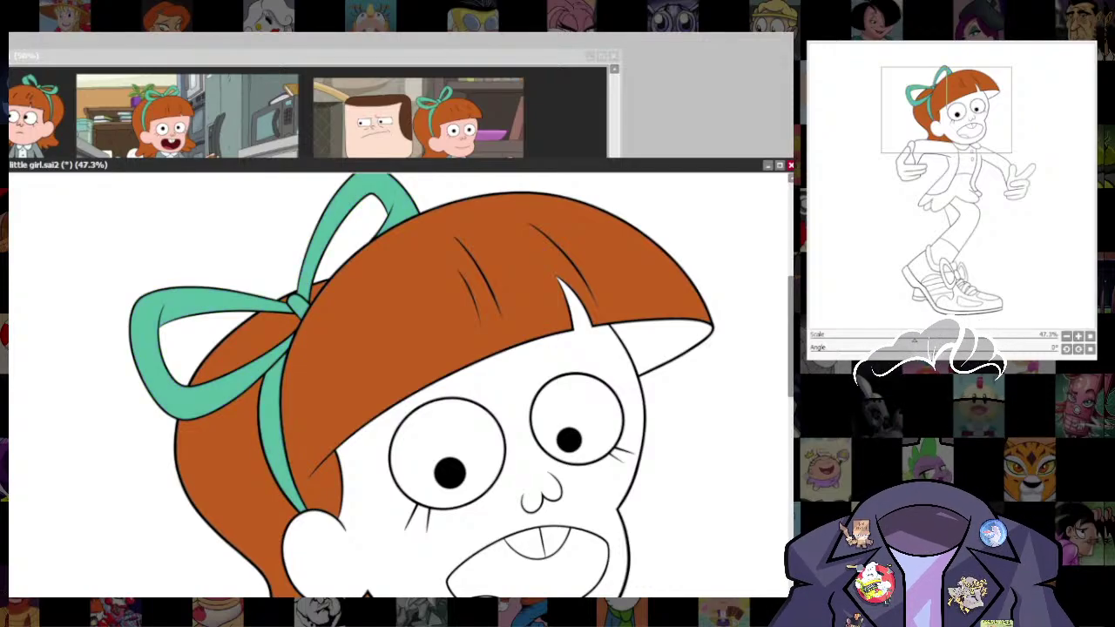
# - Select the bare ankle, both hands, the face and the ear, and fill them with the light pink skin tone from the reference
pyautogui.scroll(-3, 587, 397)
pyautogui.moveTo(587, 397); pyautogui.dragTo(567, 201)
pyautogui.scroll(2, 553, 192)
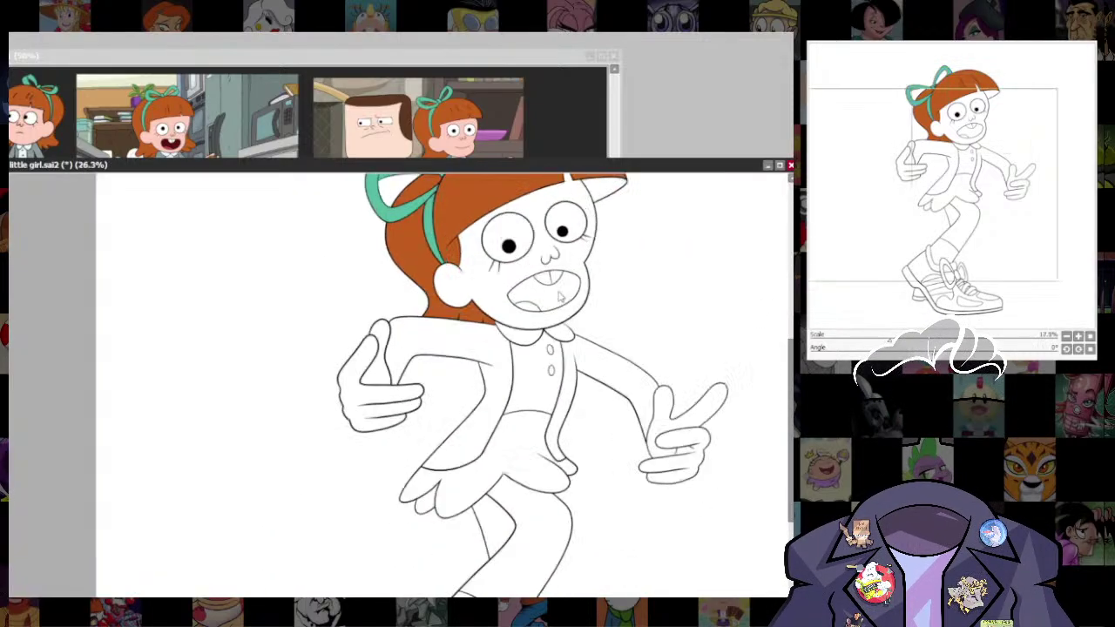
pyautogui.click(505, 59)
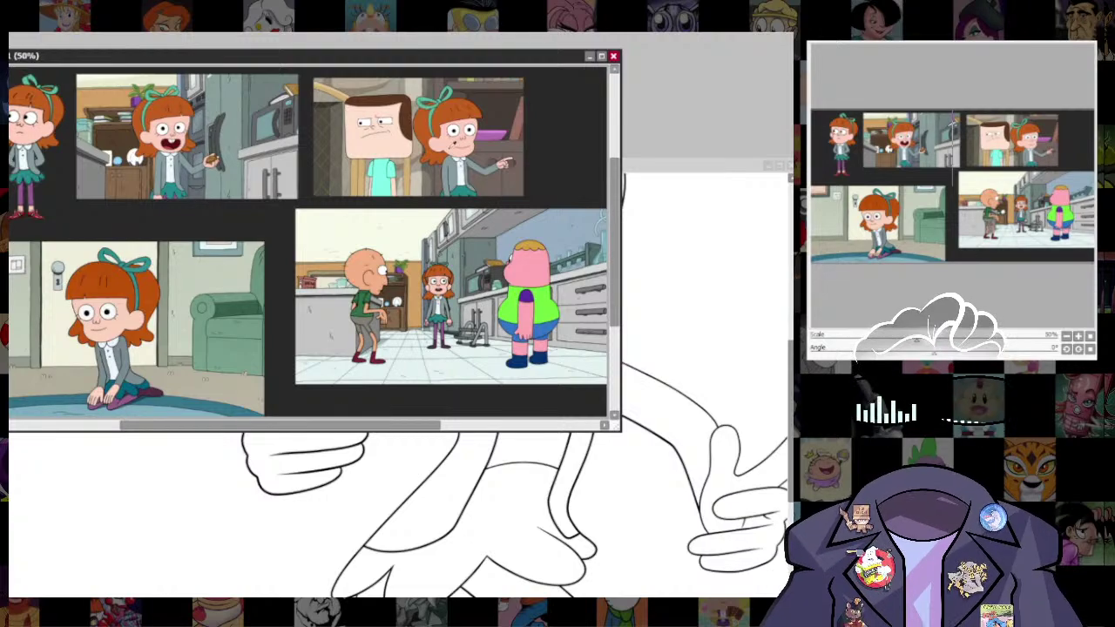
pyautogui.click(715, 168)
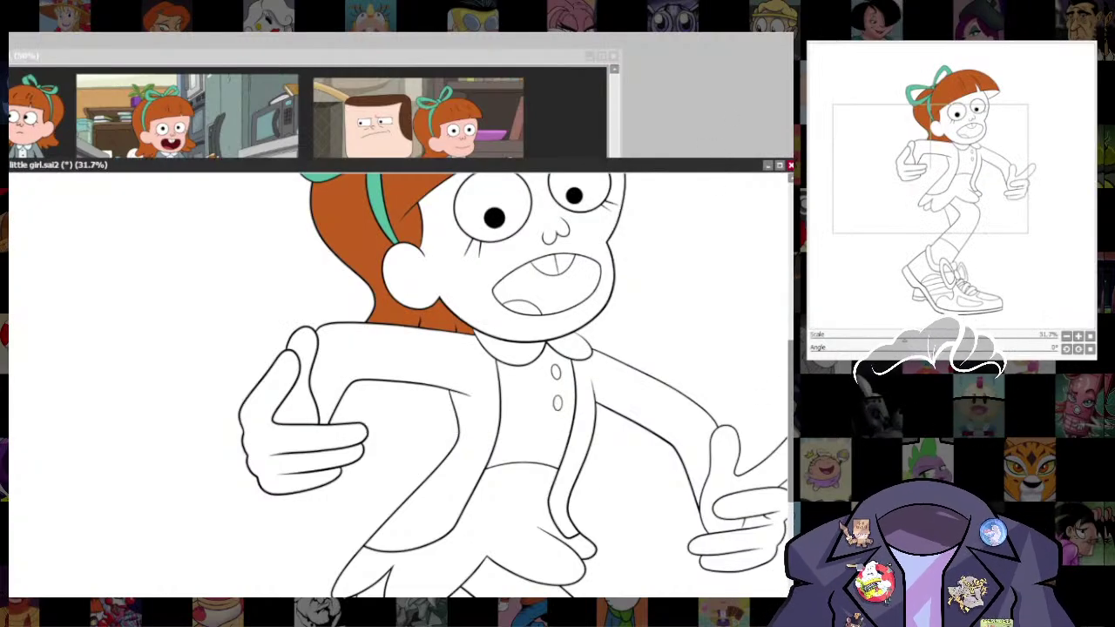
pyautogui.moveTo(538, 558); pyautogui.dragTo(531, 264)
pyautogui.click(457, 474)
pyautogui.moveTo(766, 227); pyautogui.dragTo(582, 447)
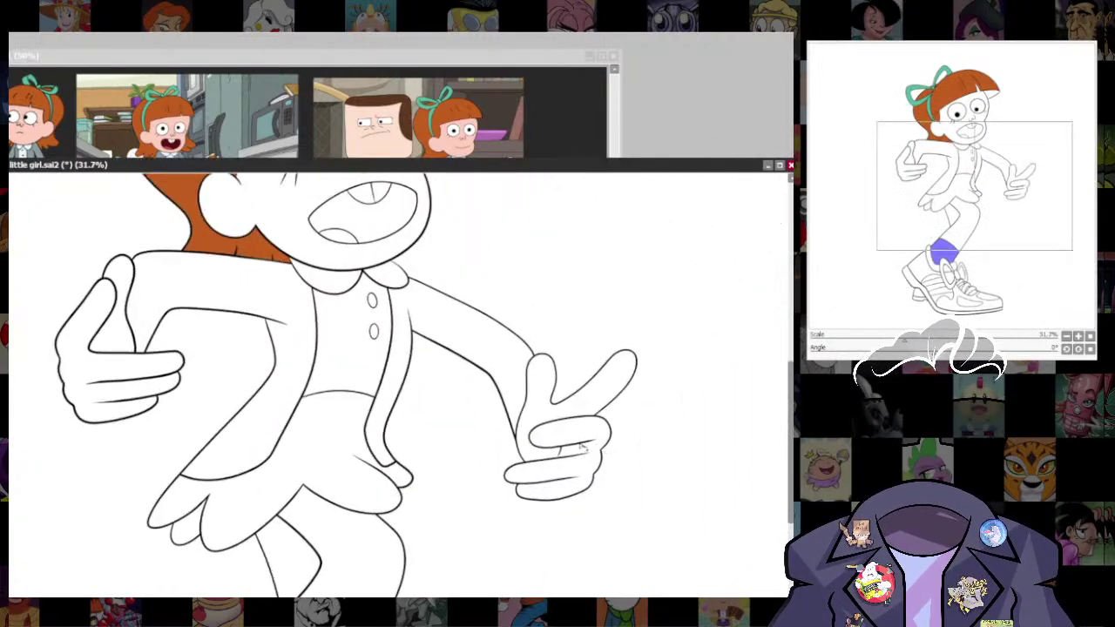
pyautogui.click(581, 444)
pyautogui.click(106, 345)
pyautogui.click(111, 371)
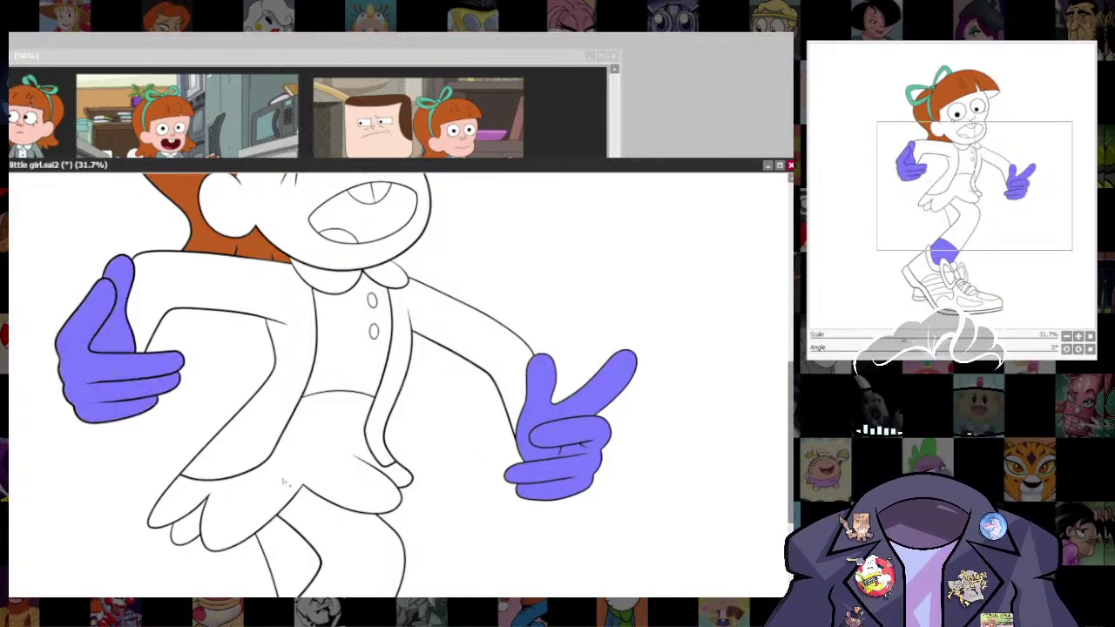
pyautogui.scroll(3, 283, 482)
pyautogui.click(262, 410)
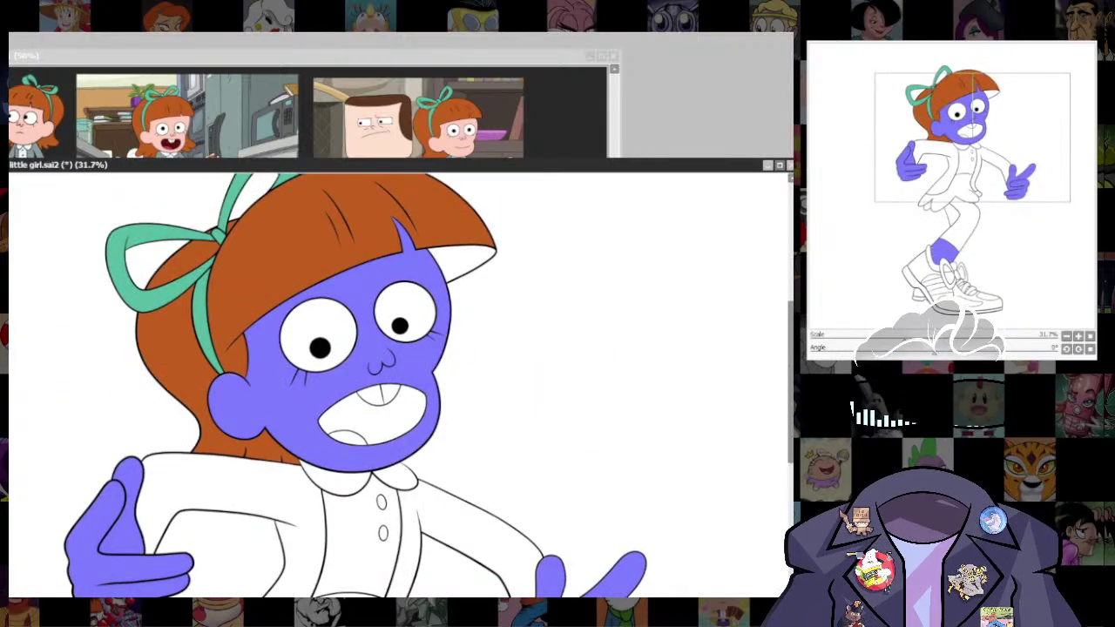
pyautogui.hotkey('ctrl', 'f')
pyautogui.moveTo(611, 512); pyautogui.dragTo(741, 421)
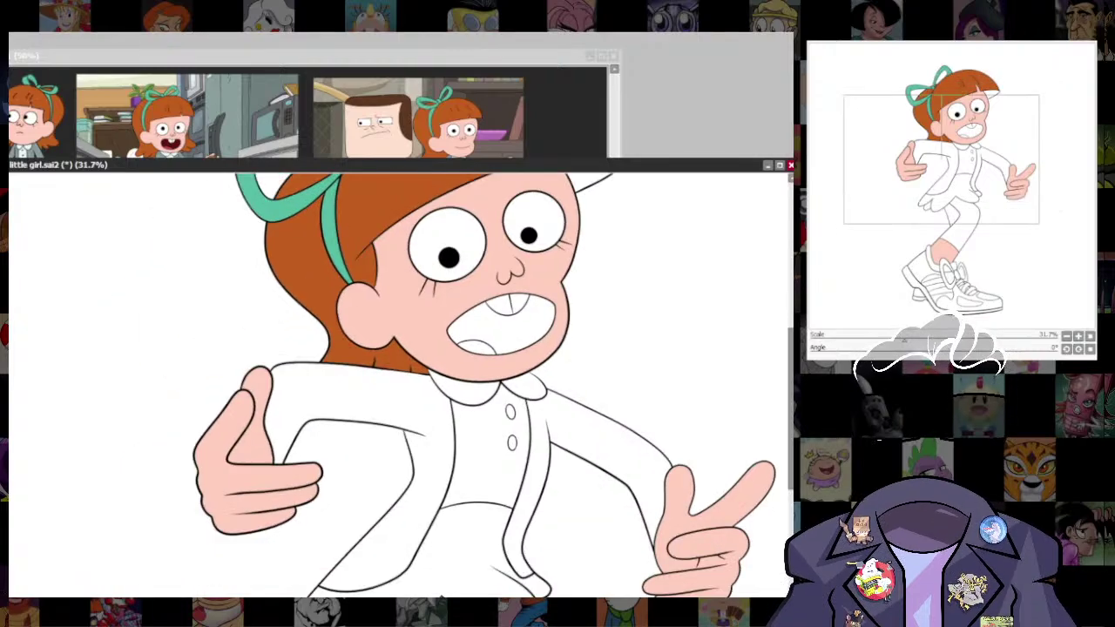
# - Fill the hair area beneath the far end of the fringe with the same orange-brown as the rest of the hair
pyautogui.moveTo(488, 113); pyautogui.dragTo(486, 168)
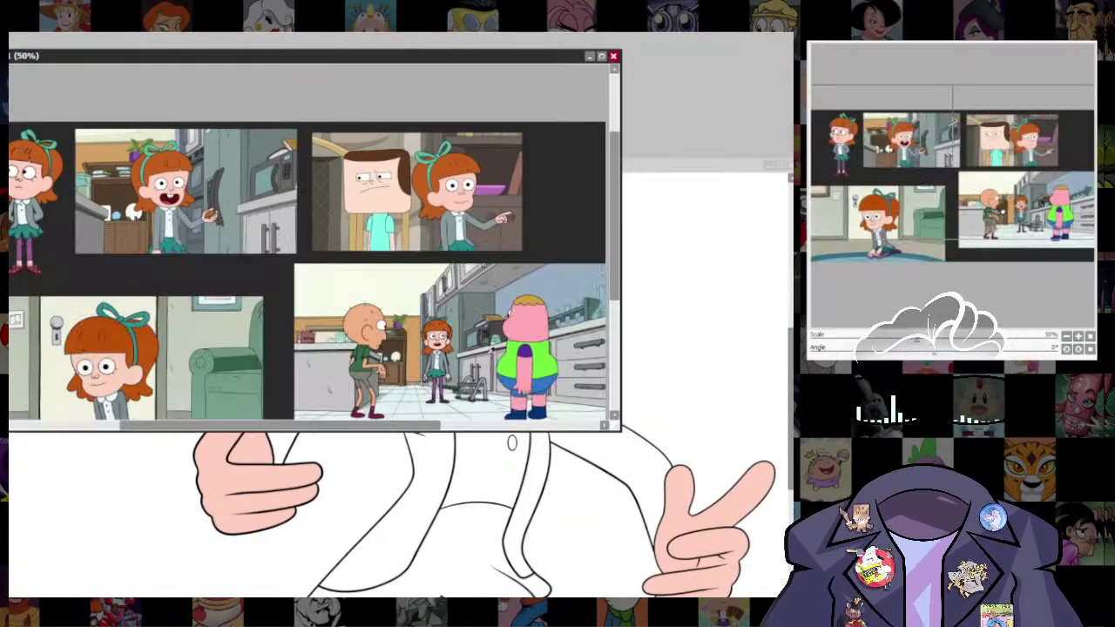
pyautogui.click(732, 174)
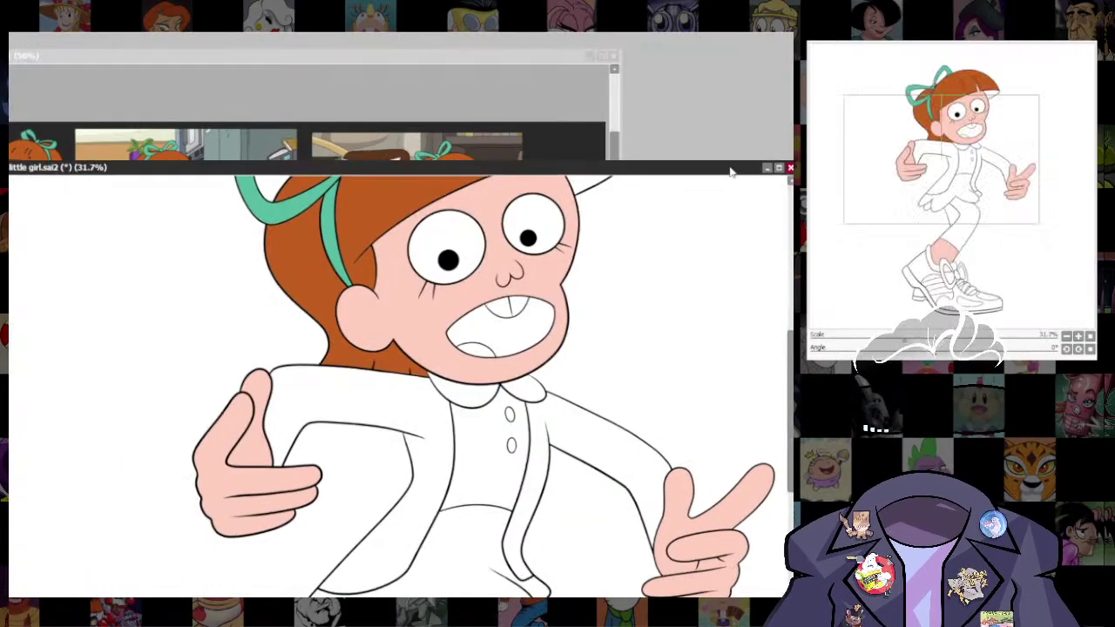
pyautogui.moveTo(640, 300); pyautogui.dragTo(558, 431)
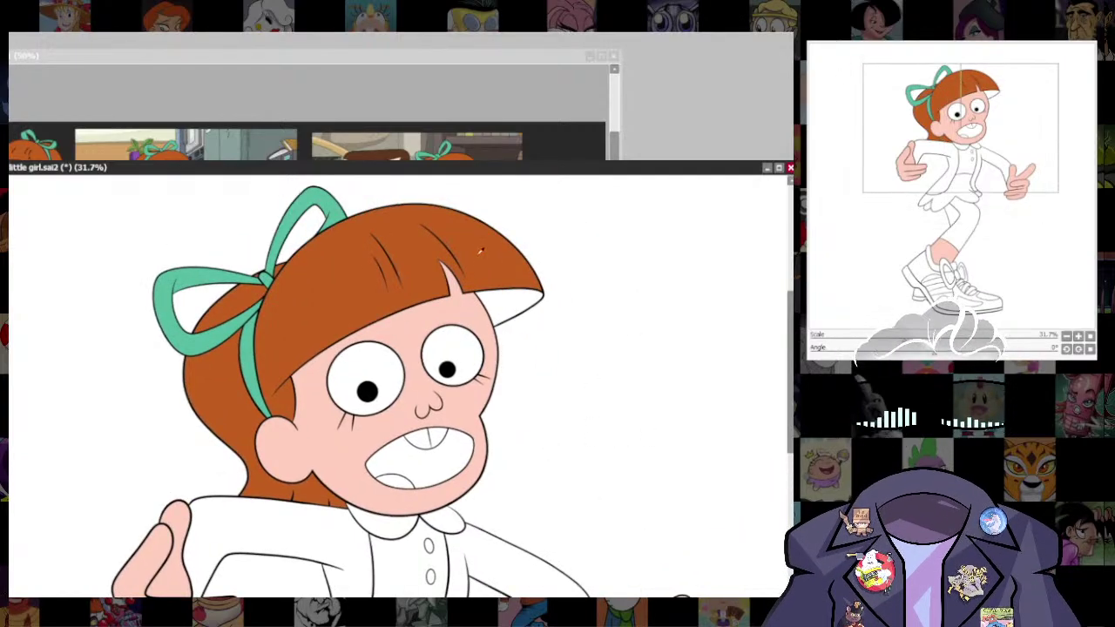
pyautogui.click(515, 296)
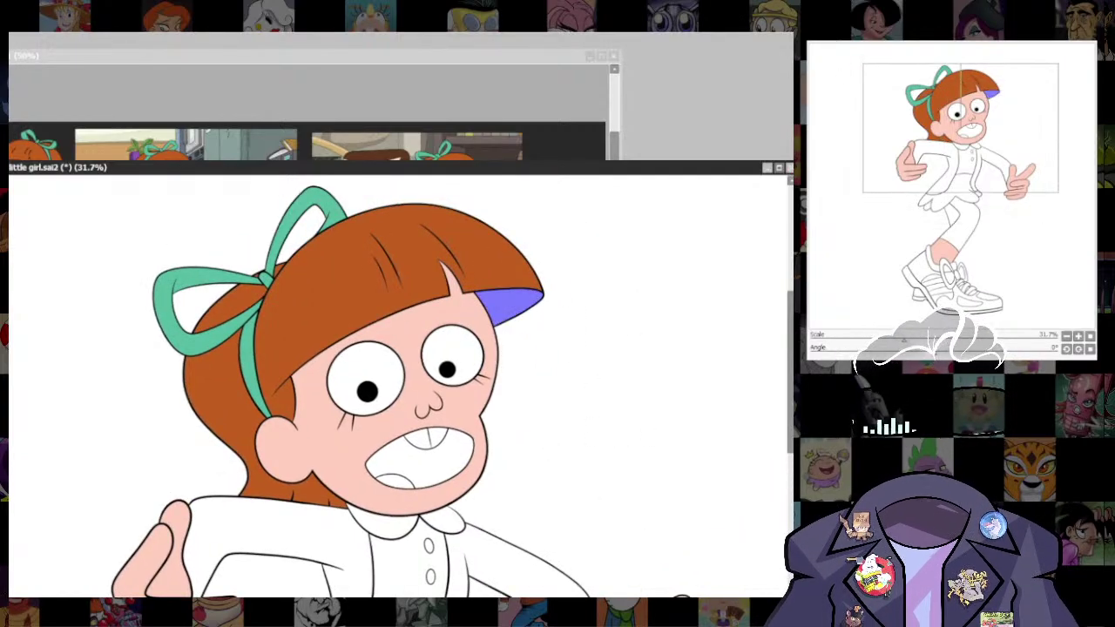
pyautogui.hotkey('ctrl', 'z')
pyautogui.scroll(-1, 493, 440)
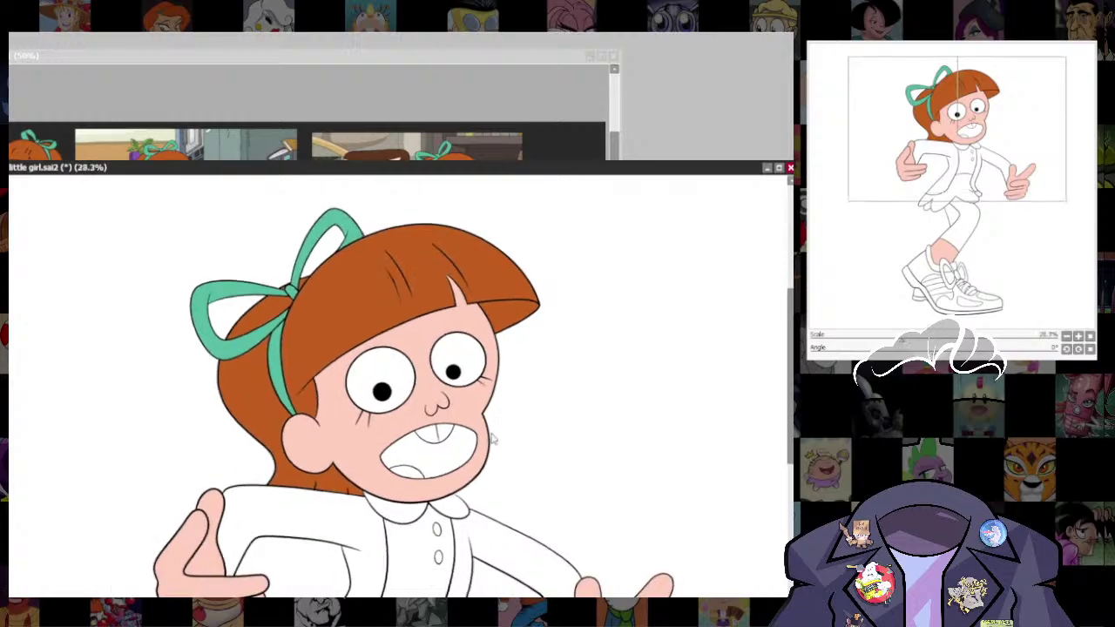
# - Select all parts of the skirt and fill them with the dark teal of the reference skirt
pyautogui.moveTo(497, 444); pyautogui.dragTo(581, 339)
pyautogui.scroll(-4, 582, 344)
pyautogui.moveTo(631, 384); pyautogui.dragTo(549, 409)
pyautogui.scroll(2, 549, 409)
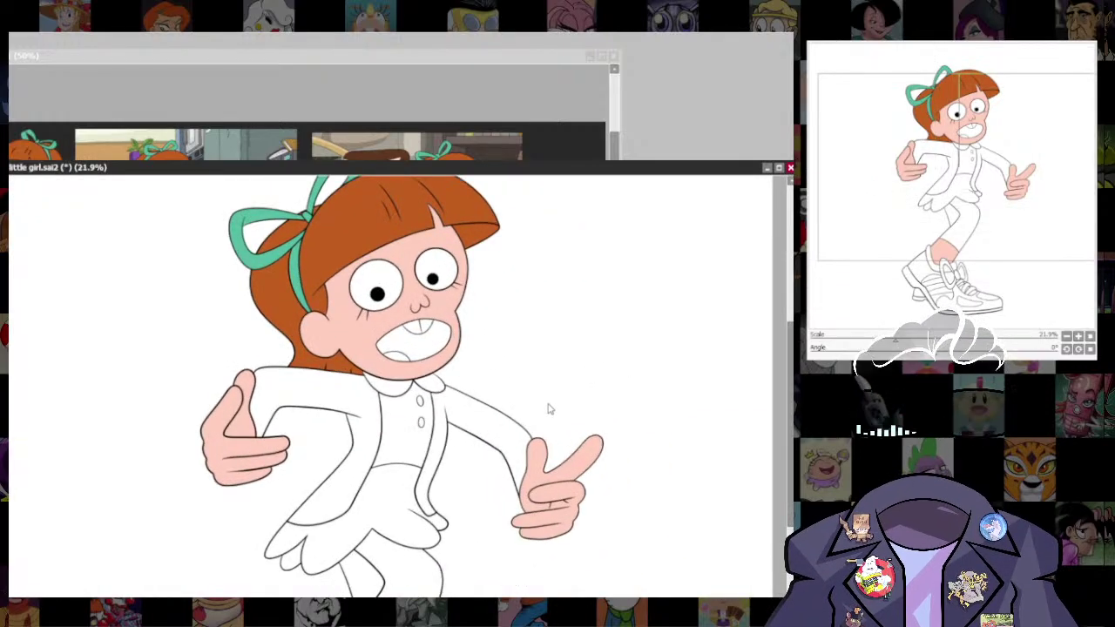
pyautogui.click(521, 65)
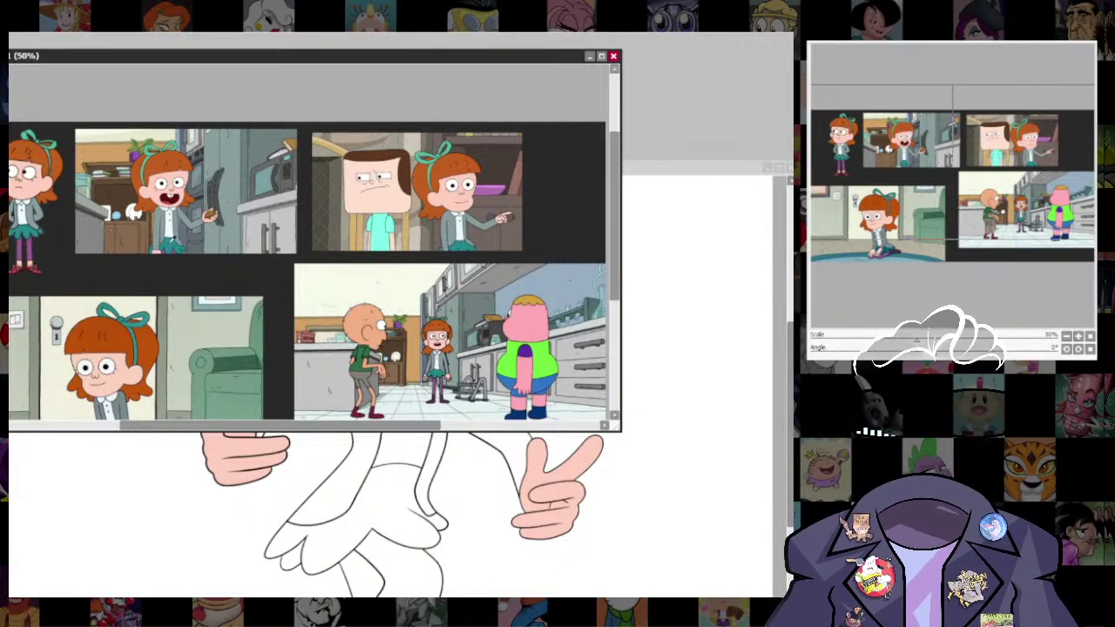
pyautogui.click(671, 169)
pyautogui.click(393, 498)
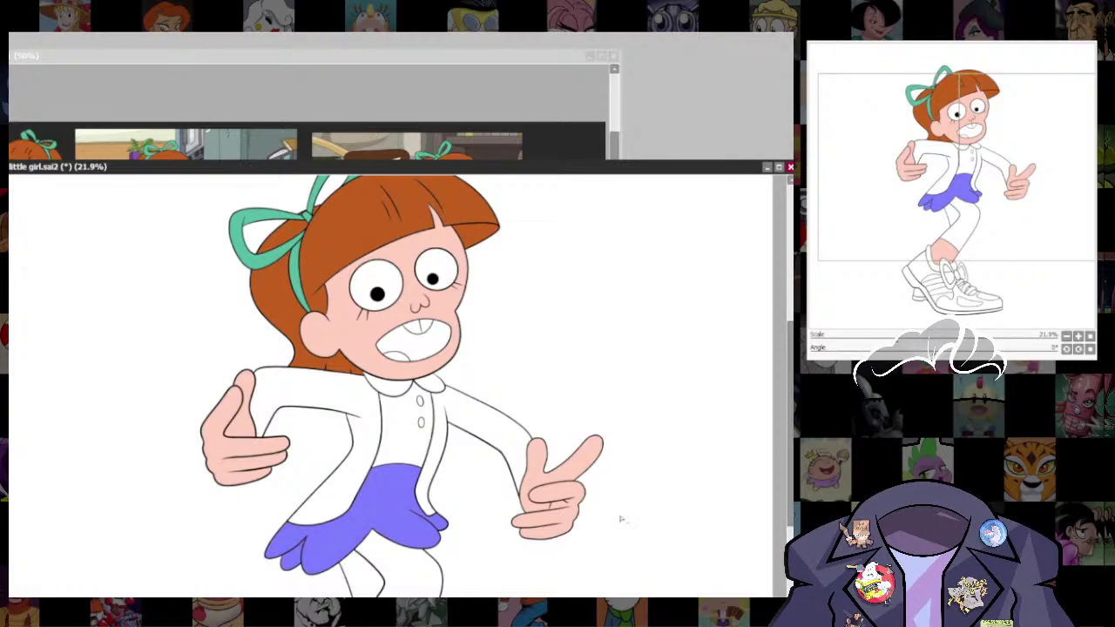
pyautogui.click(392, 501)
pyautogui.click(392, 500)
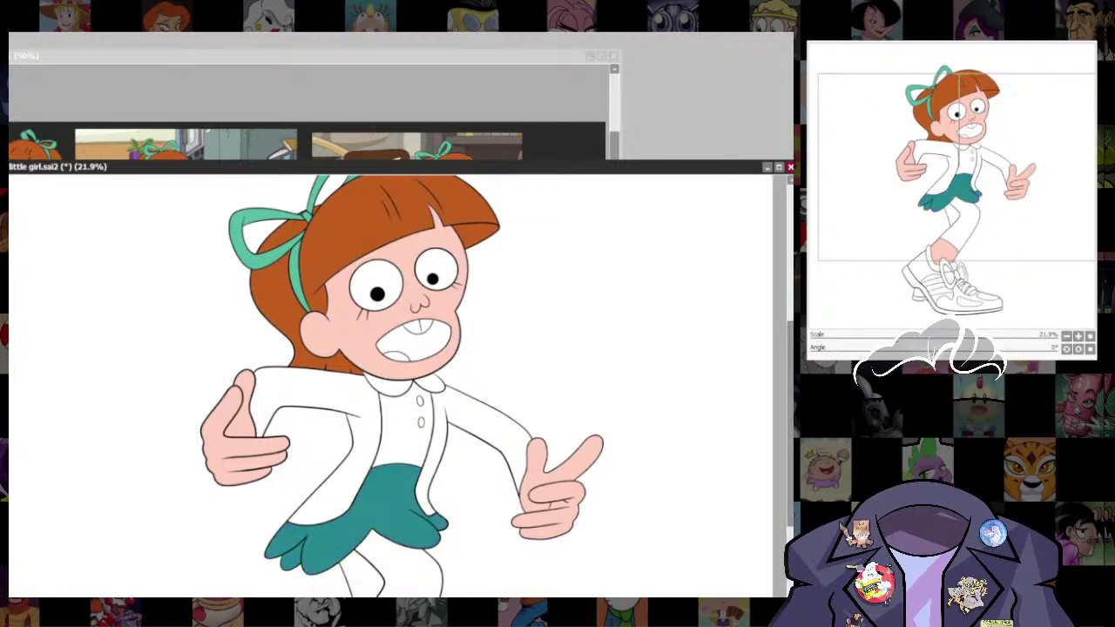
# - Fill the collar, the shirt front and its two buttons with pale blue-white, using the reference shirt as a guide
pyautogui.click(461, 70)
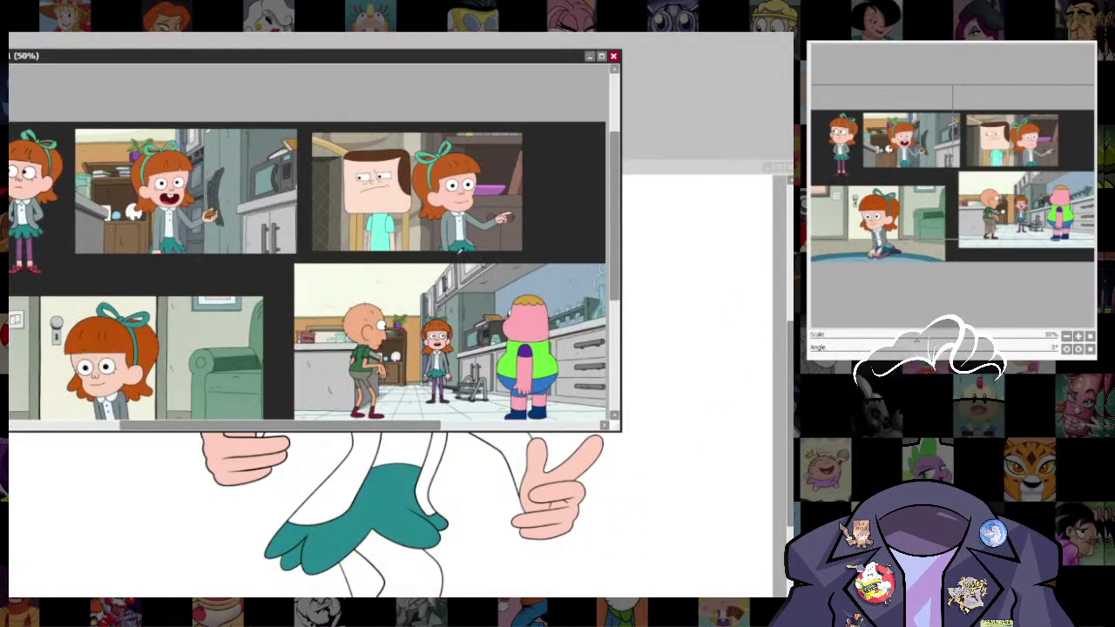
pyautogui.click(714, 200)
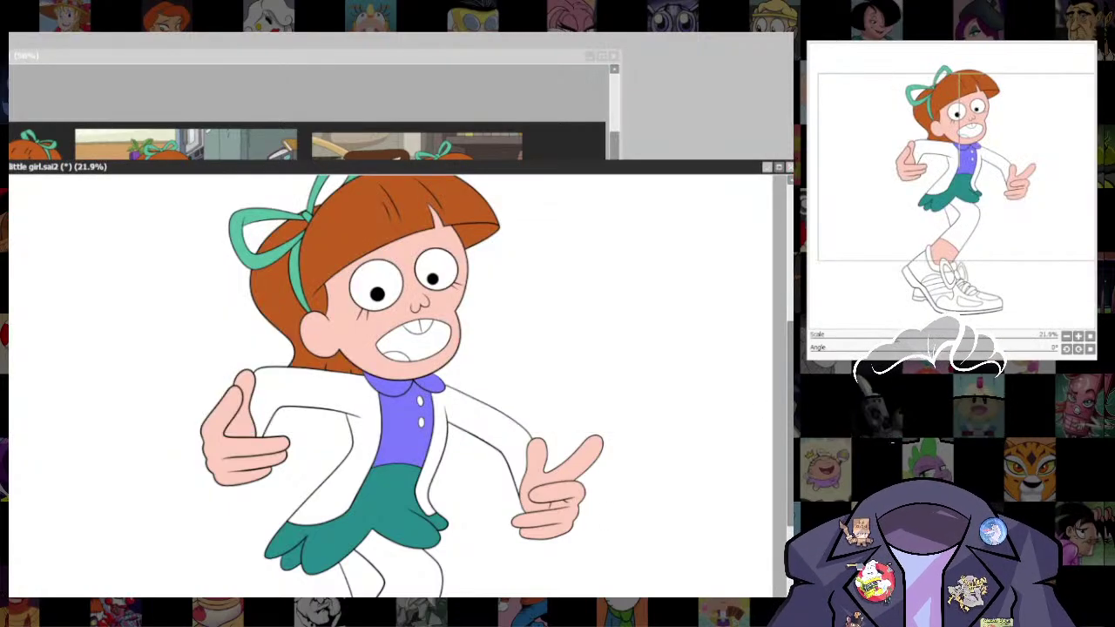
pyautogui.click(530, 64)
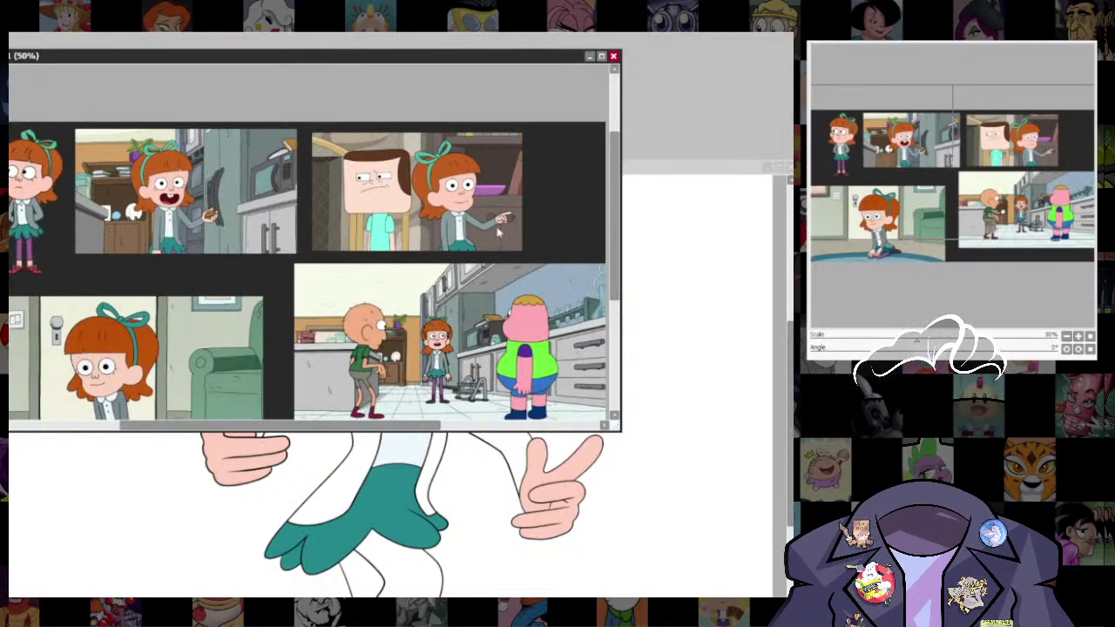
pyautogui.scroll(6, 463, 218)
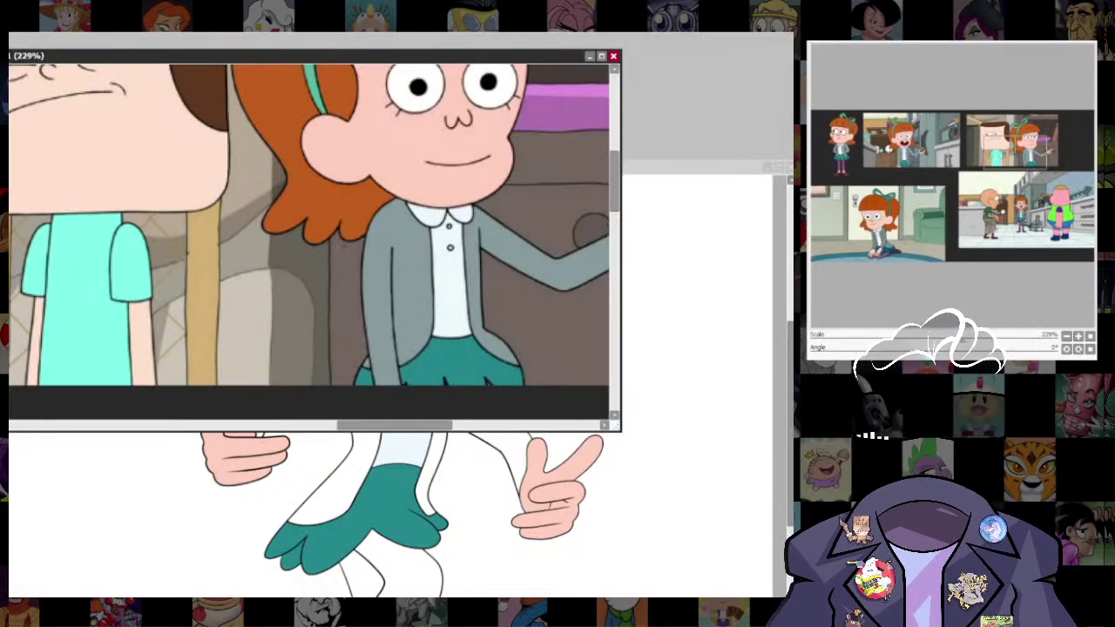
pyautogui.click(690, 193)
pyautogui.scroll(3, 526, 397)
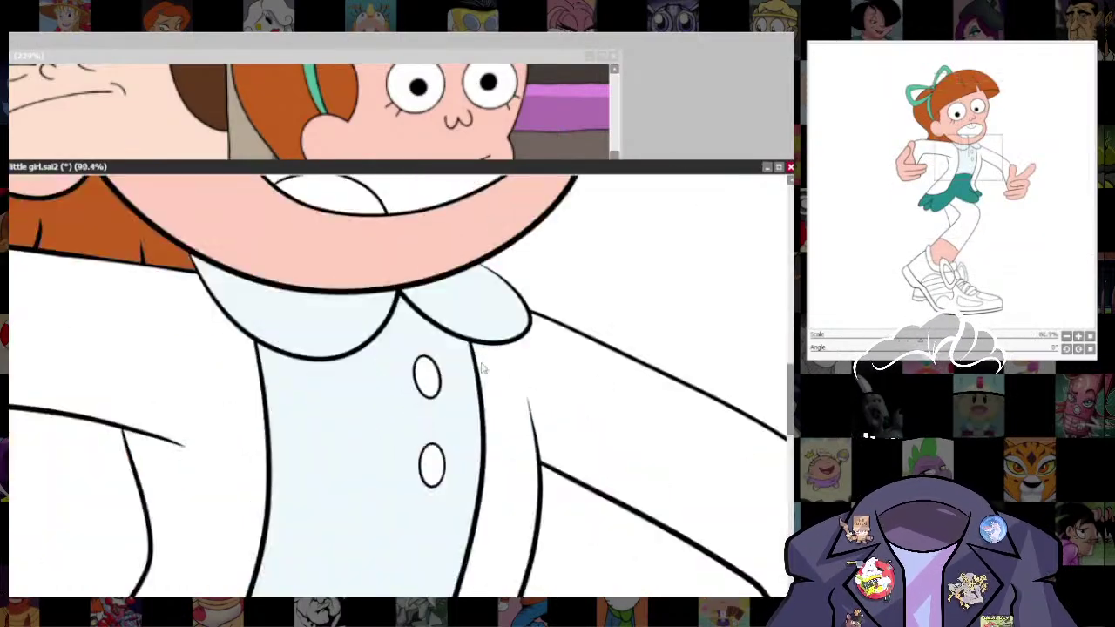
pyautogui.click(427, 377)
pyautogui.click(431, 464)
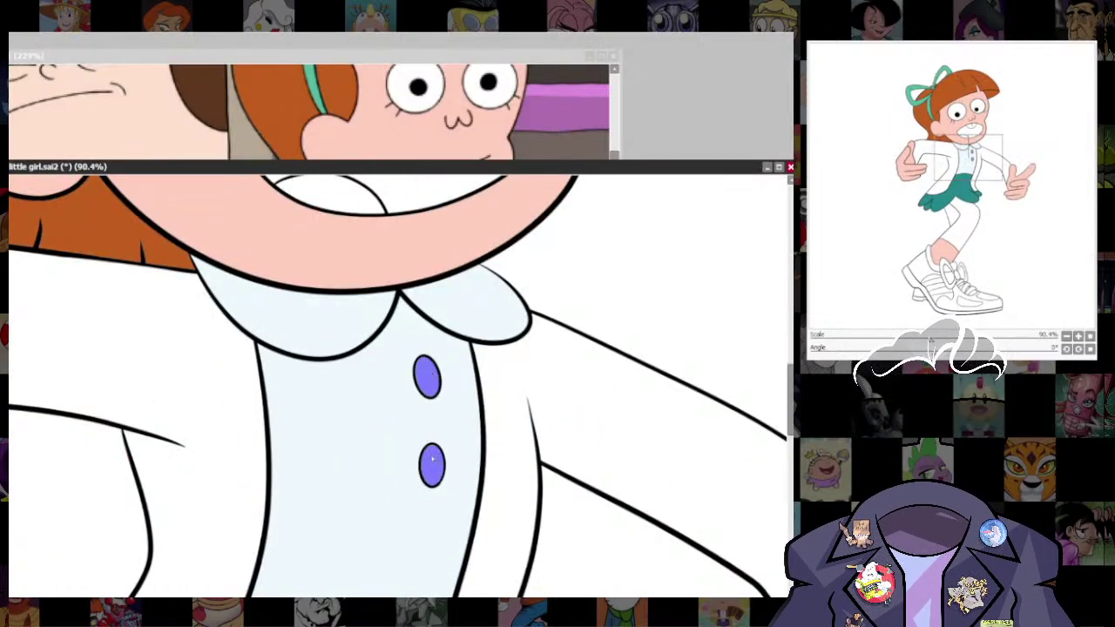
pyautogui.hotkey('ctrl', 'z')
pyautogui.hotkey('ctrl', 'z')
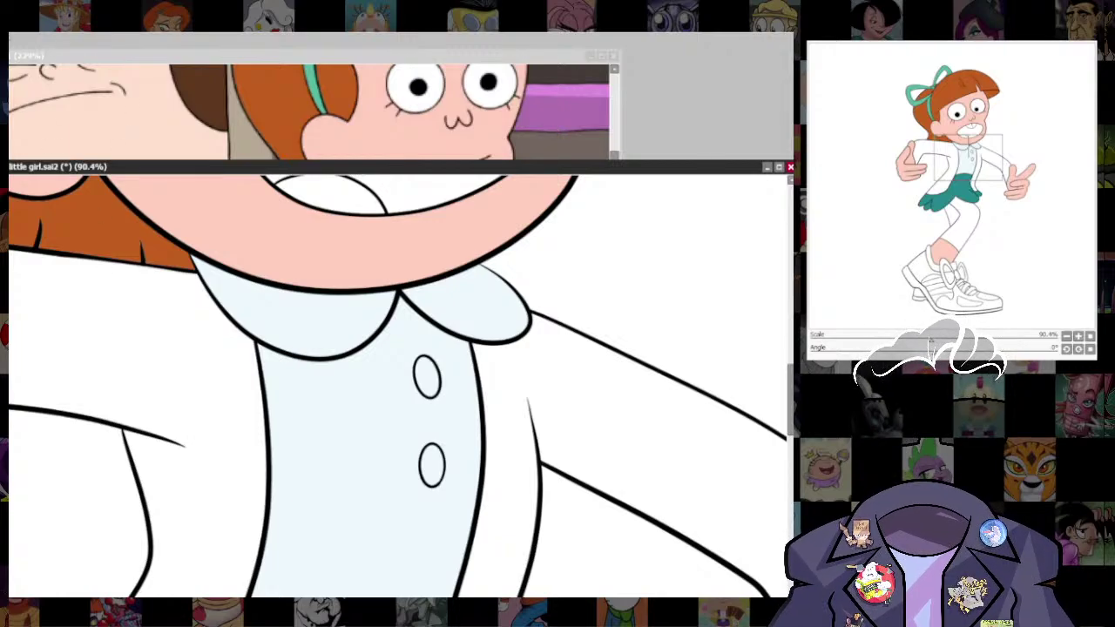
# - Hide the white background and fill the inside of the mouth with the dark red of the reference, then deselect
pyautogui.click(2, 261)
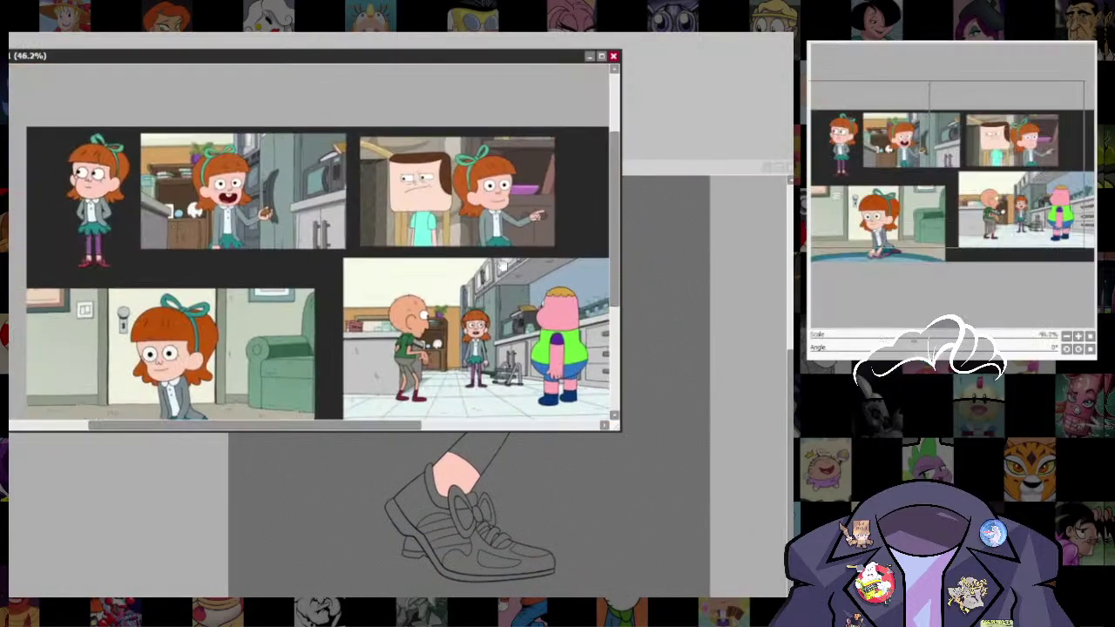
pyautogui.moveTo(503, 266); pyautogui.dragTo(557, 251)
pyautogui.scroll(8, 261, 178)
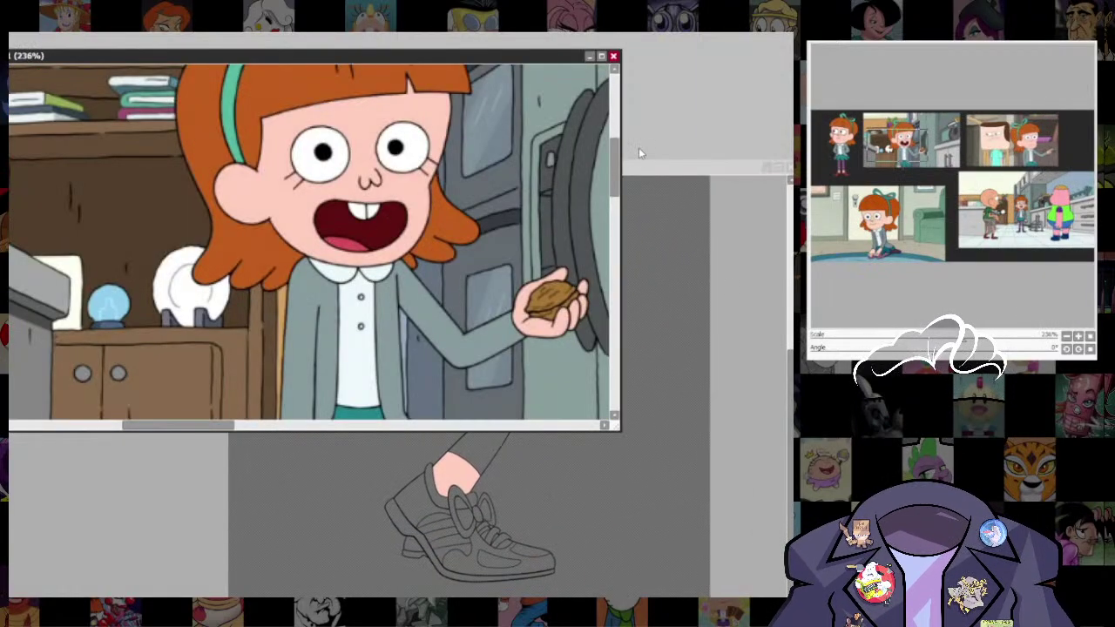
pyautogui.click(639, 179)
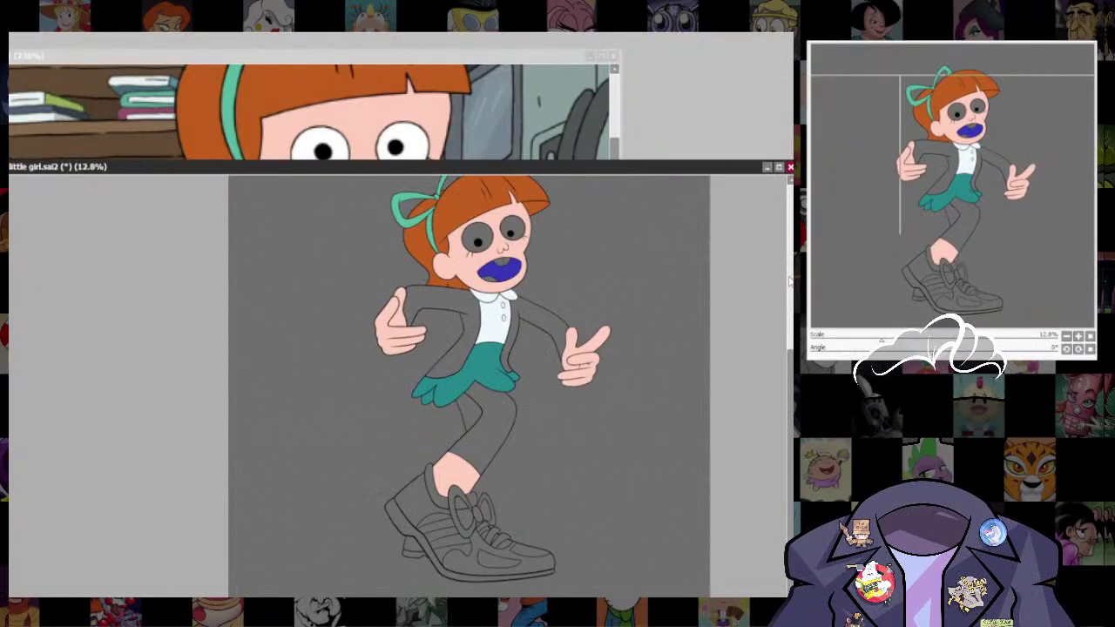
pyautogui.hotkey('ctrl', 'd')
# - Select the two front teeth and both eyes, fill them with white and deselect
pyautogui.scroll(6, 514, 265)
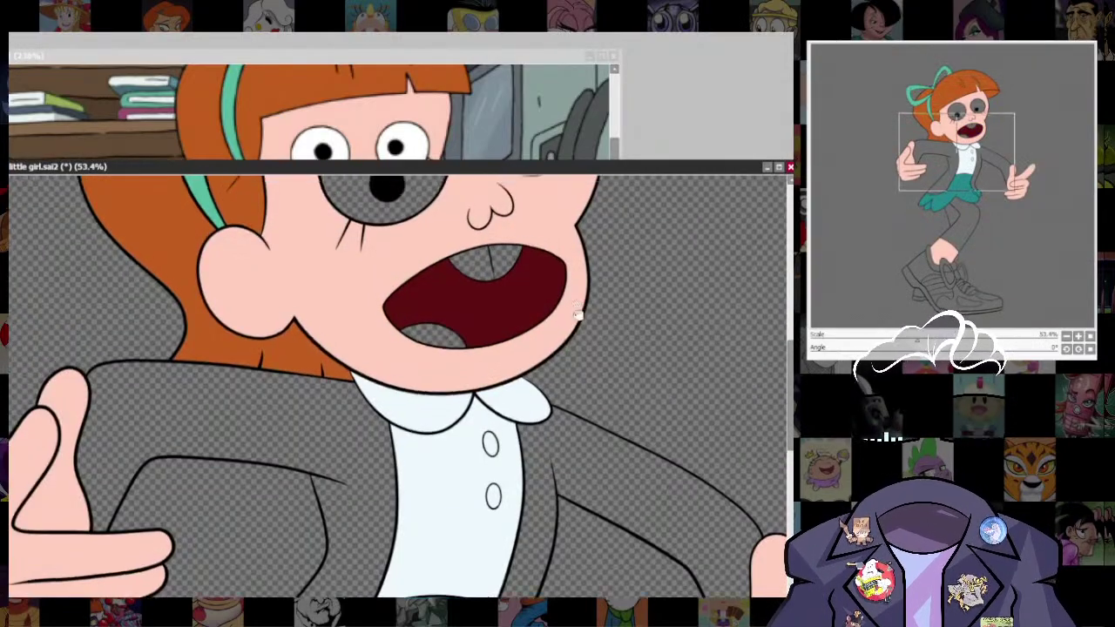
pyautogui.moveTo(577, 316); pyautogui.dragTo(570, 446)
pyautogui.scroll(1, 505, 415)
pyautogui.click(502, 61)
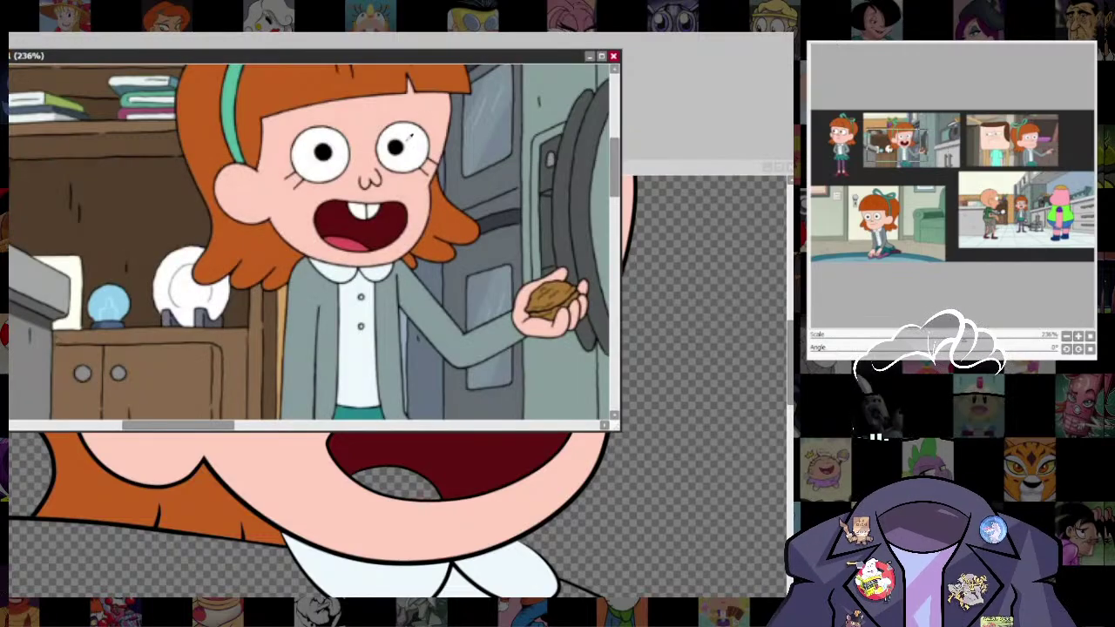
pyautogui.click(730, 172)
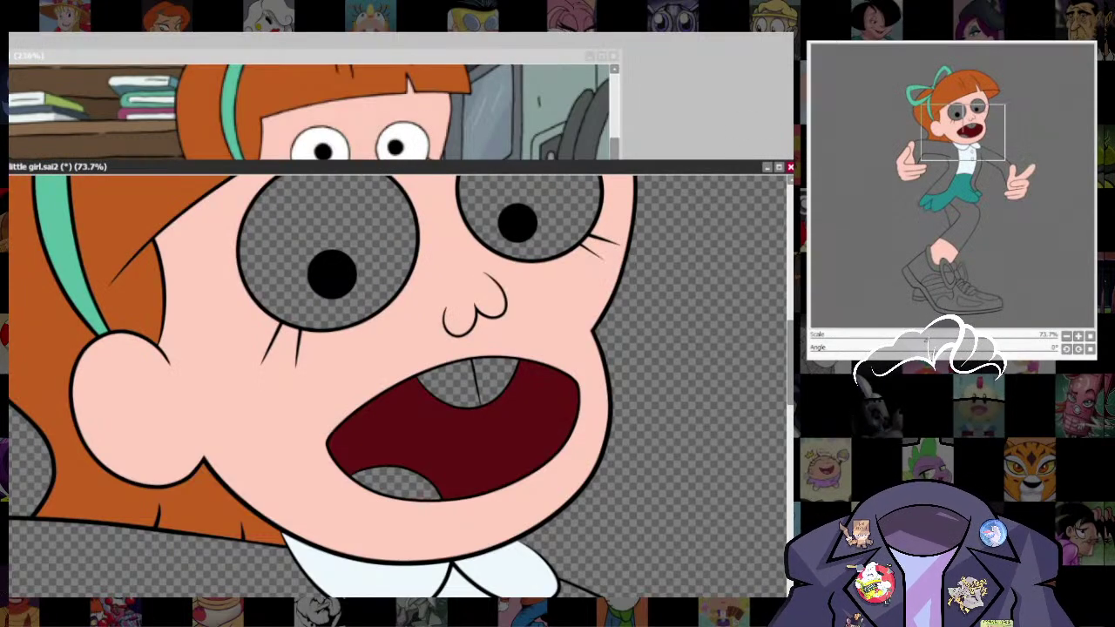
pyautogui.click(497, 380)
pyautogui.click(449, 384)
pyautogui.click(540, 213)
pyautogui.click(389, 238)
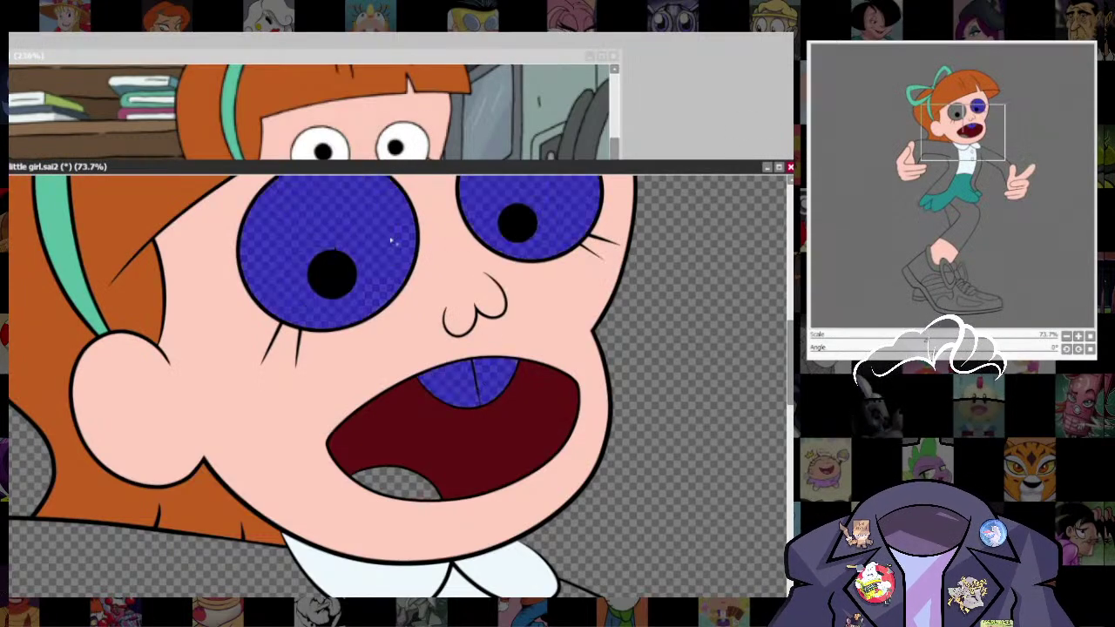
pyautogui.hotkey('ctrl', 'f')
pyautogui.hotkey('ctrl', 'd')
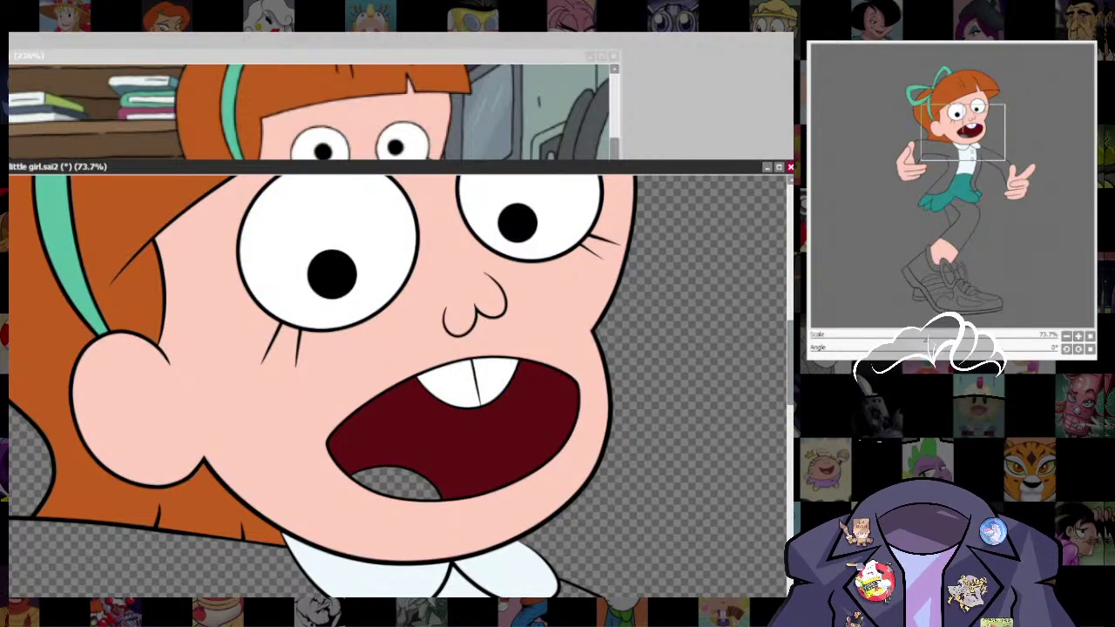
# - Fill the tongue with the pink of the reference image and deselect
pyautogui.click(350, 56)
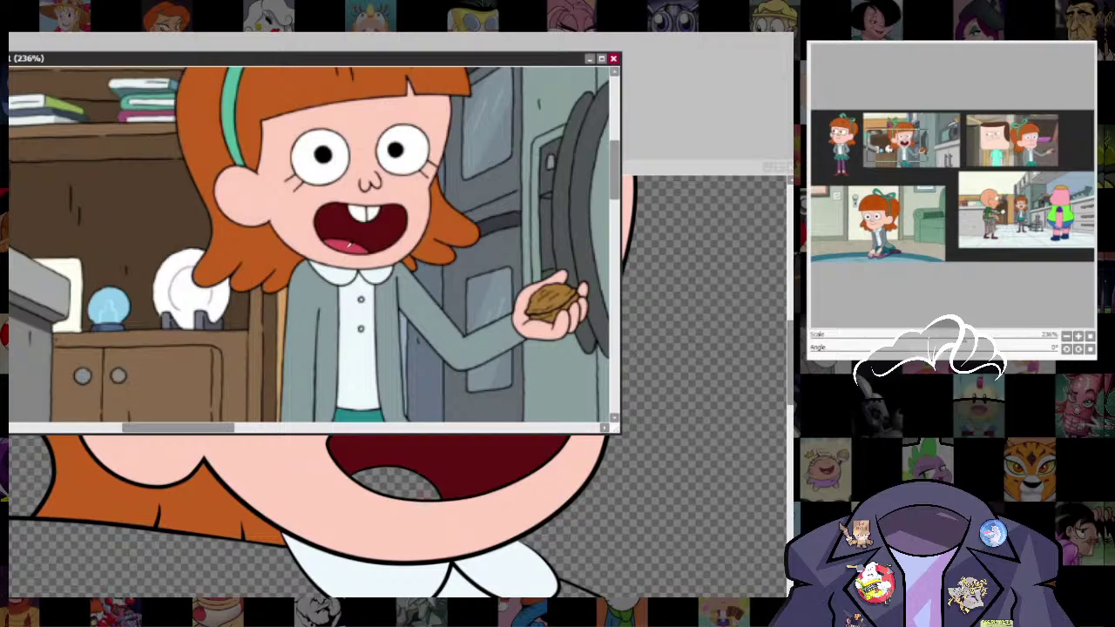
pyautogui.click(704, 169)
pyautogui.click(403, 482)
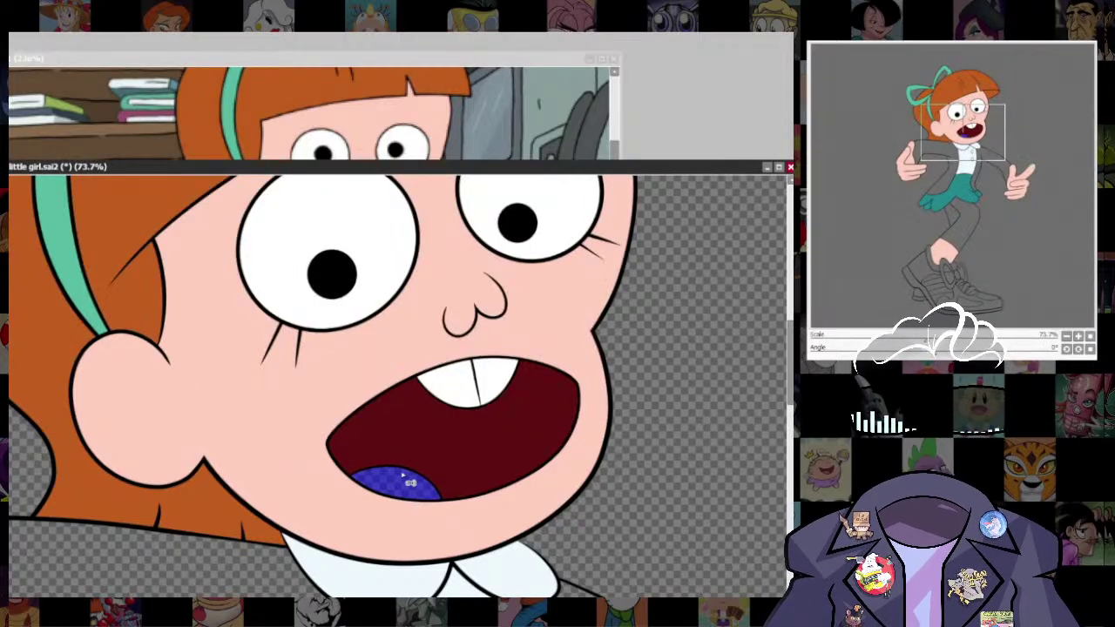
pyautogui.hotkey('ctrl', 'f')
pyautogui.hotkey('ctrl', 'd')
# - Sample the grey of the girl's jacket from the reference image for colouring the drawn jacket
pyautogui.scroll(-5, 627, 432)
pyautogui.moveTo(601, 414); pyautogui.dragTo(551, 335)
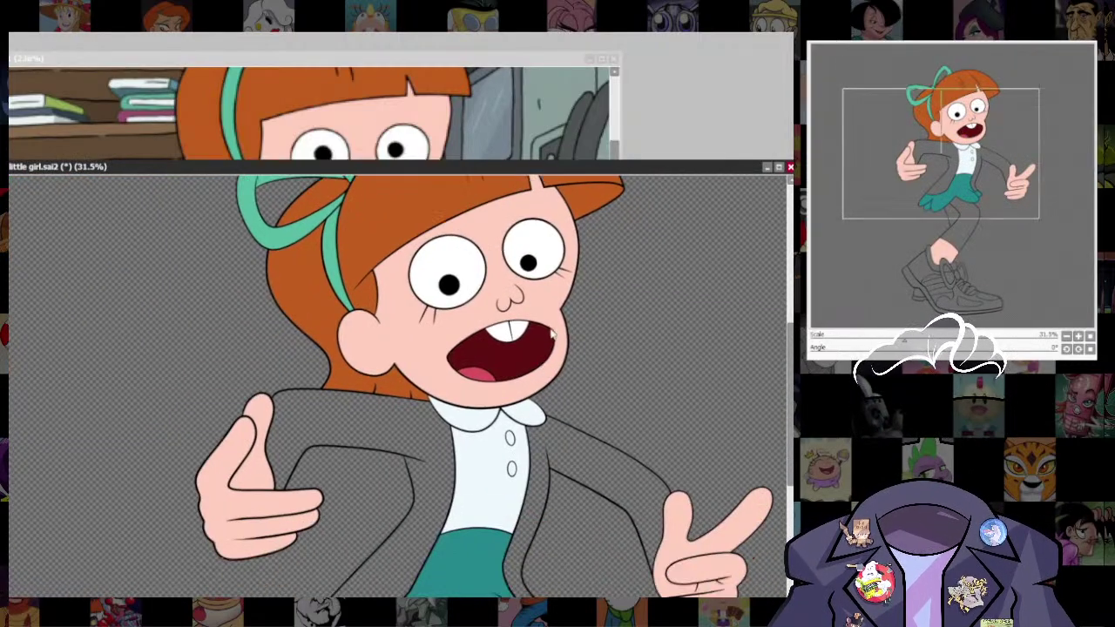
pyautogui.scroll(2, 496, 427)
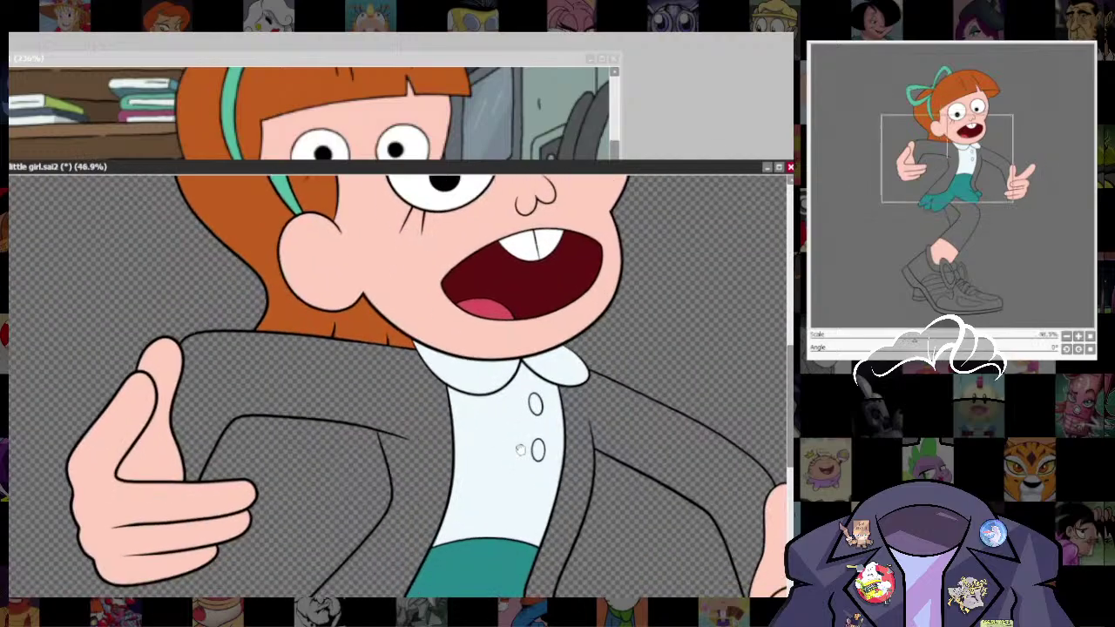
pyautogui.moveTo(519, 450); pyautogui.dragTo(529, 415)
pyautogui.click(562, 59)
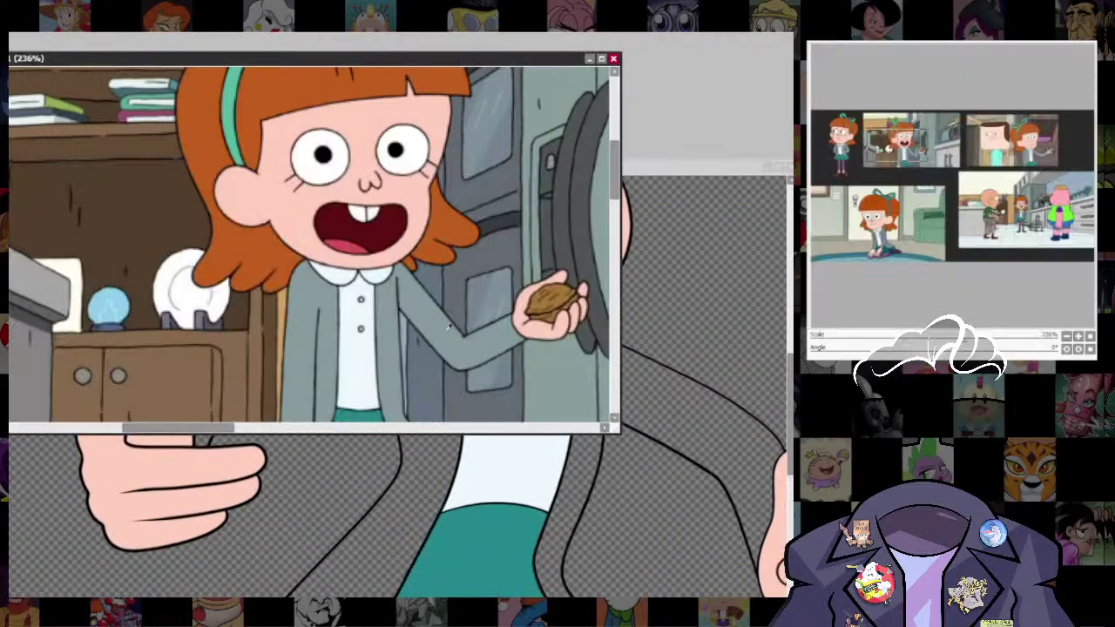